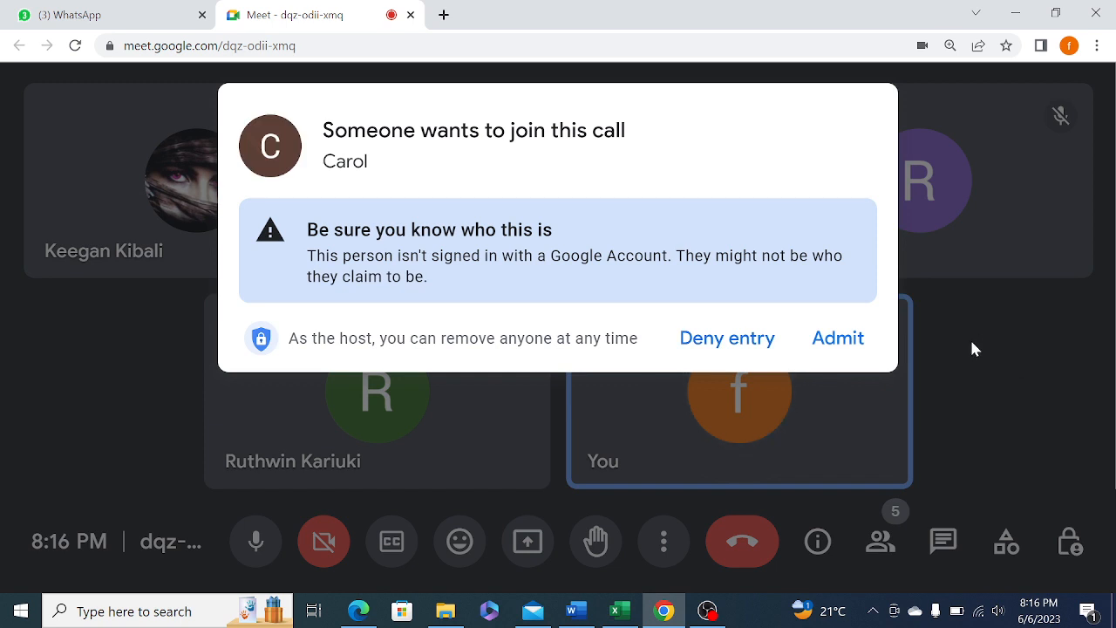
Admit the waiting participant to the call and start presenting the entire screen to the meeting
{"action": "left_click", "coordinate": [835, 339]}
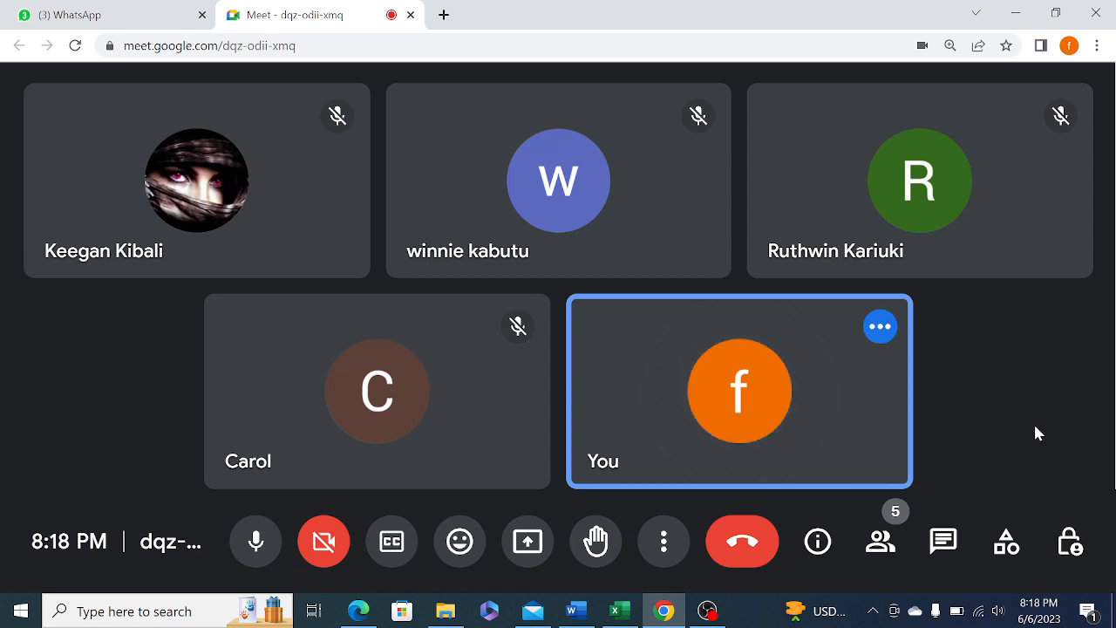
{"action": "left_click", "coordinate": [526, 545]}
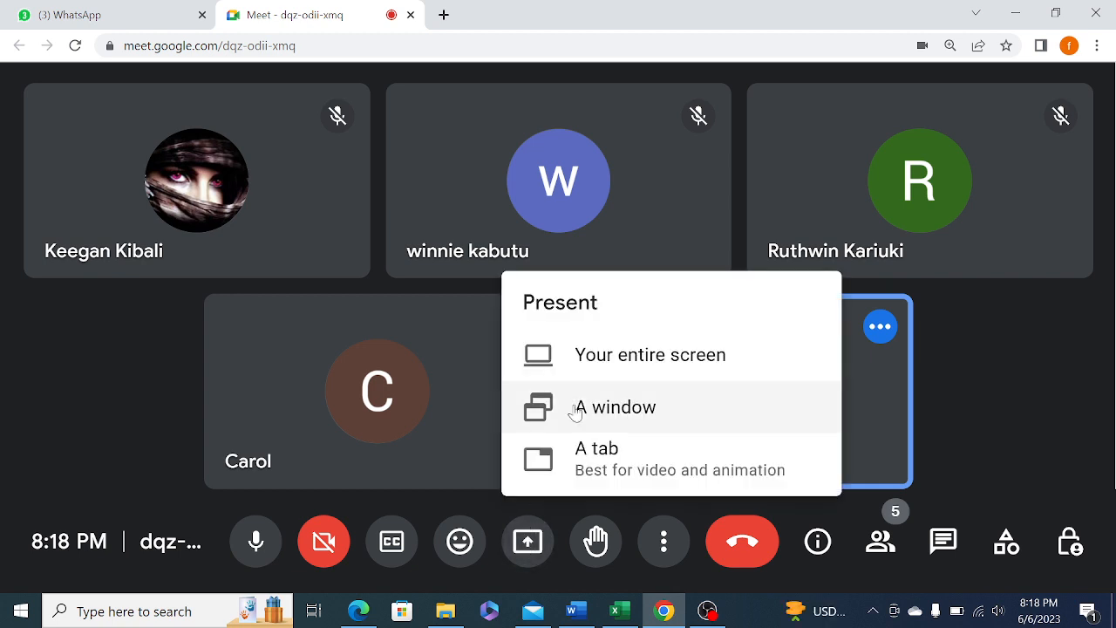
{"action": "left_click", "coordinate": [615, 357]}
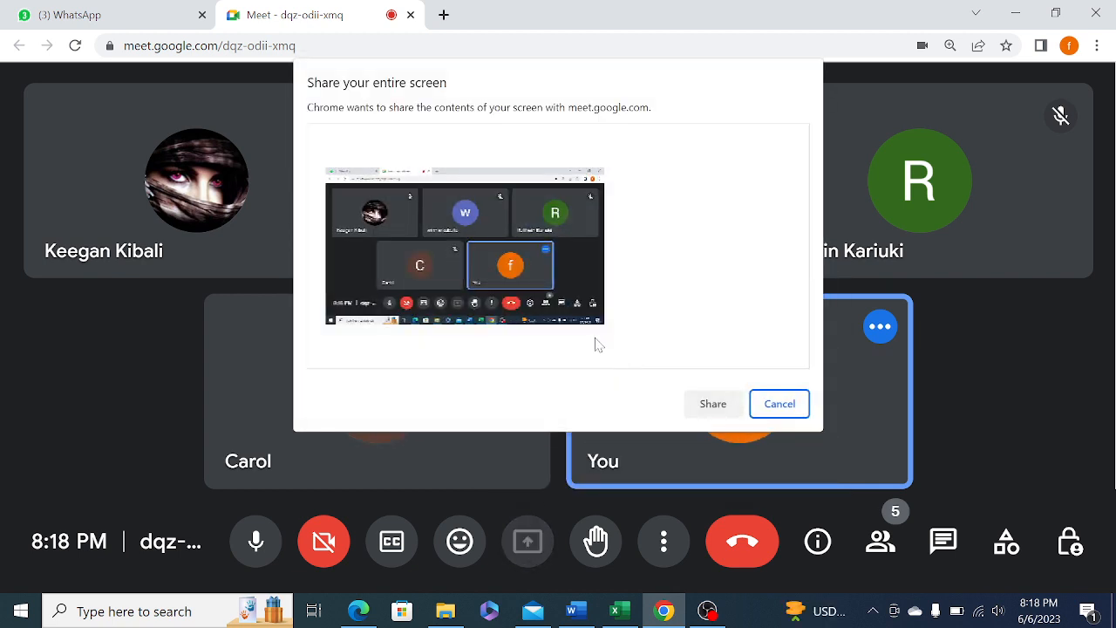
{"action": "left_click", "coordinate": [394, 168]}
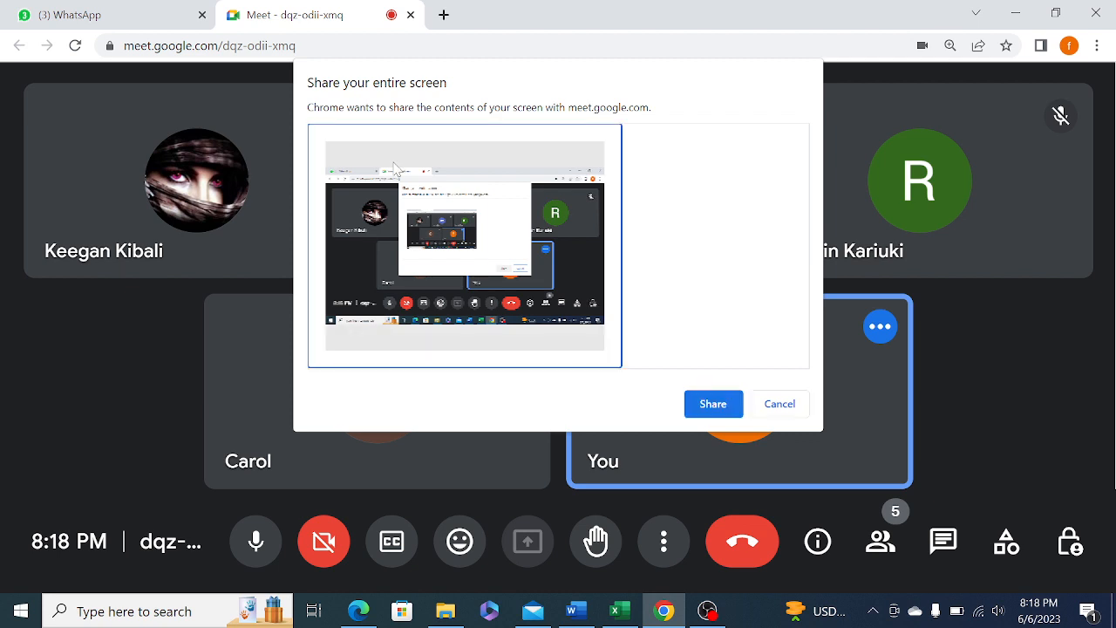
{"action": "left_click", "coordinate": [713, 404]}
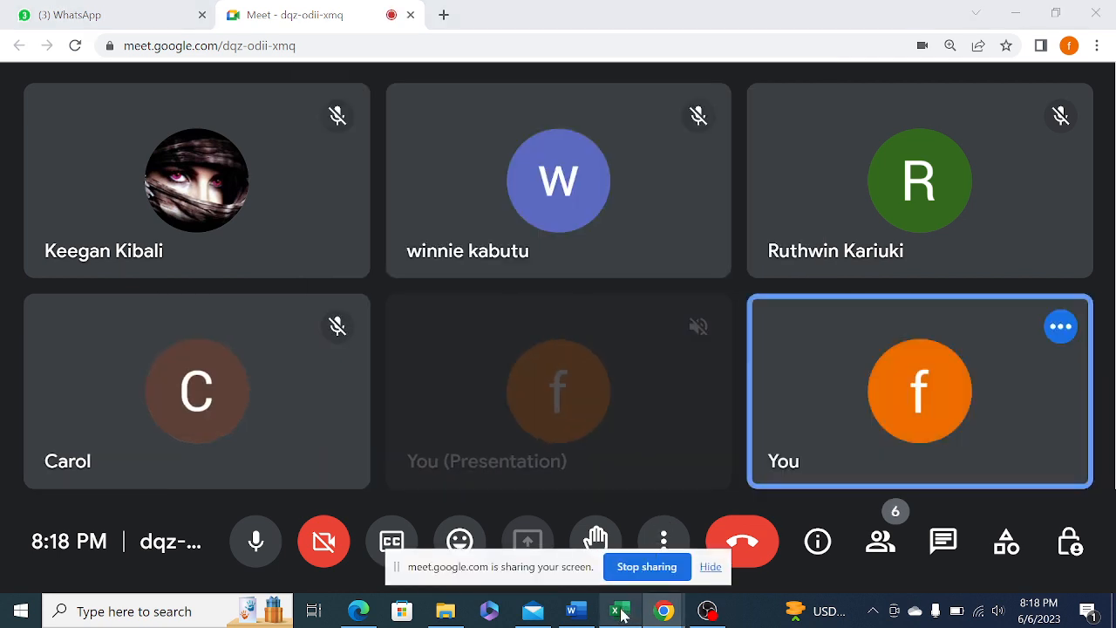
Switch to the SaleData workbook in Excel and hide the screen-sharing notice
{"action": "mouse_move", "coordinate": [620, 617]}
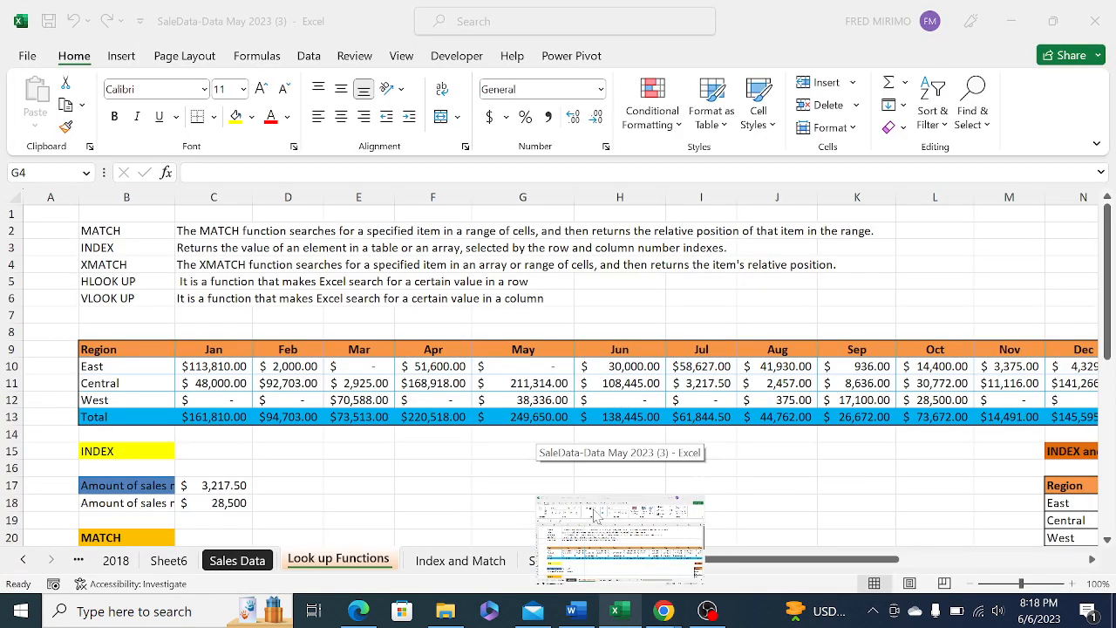
{"action": "left_click", "coordinate": [599, 515]}
{"action": "left_click", "coordinate": [409, 446]}
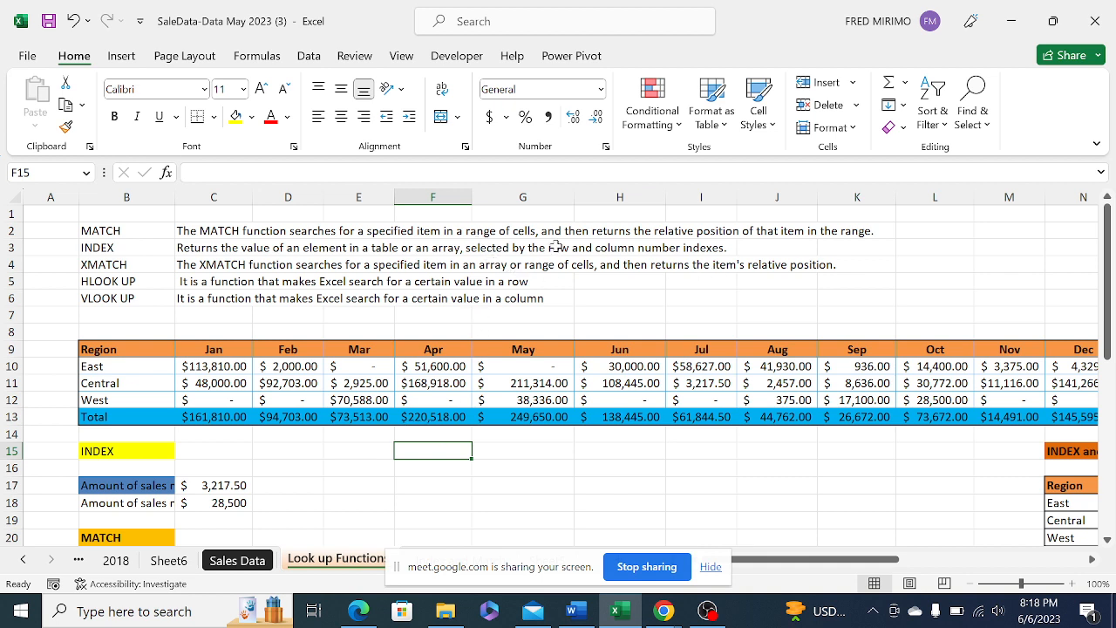
{"action": "left_click", "coordinate": [301, 299]}
{"action": "left_click", "coordinate": [841, 559]}
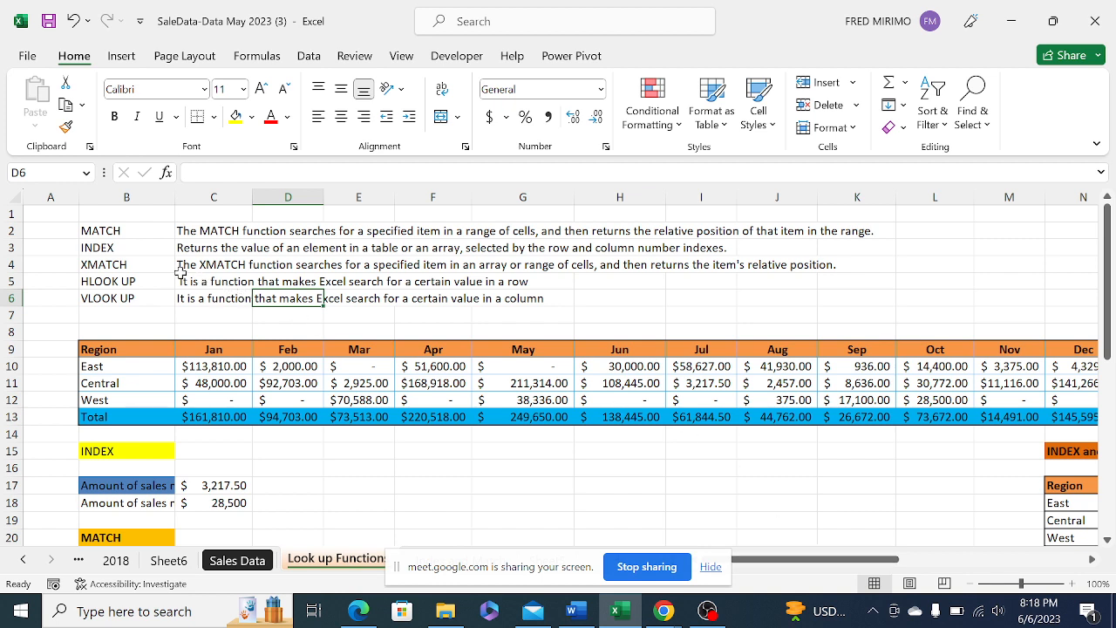
{"action": "left_click", "coordinate": [96, 315]}
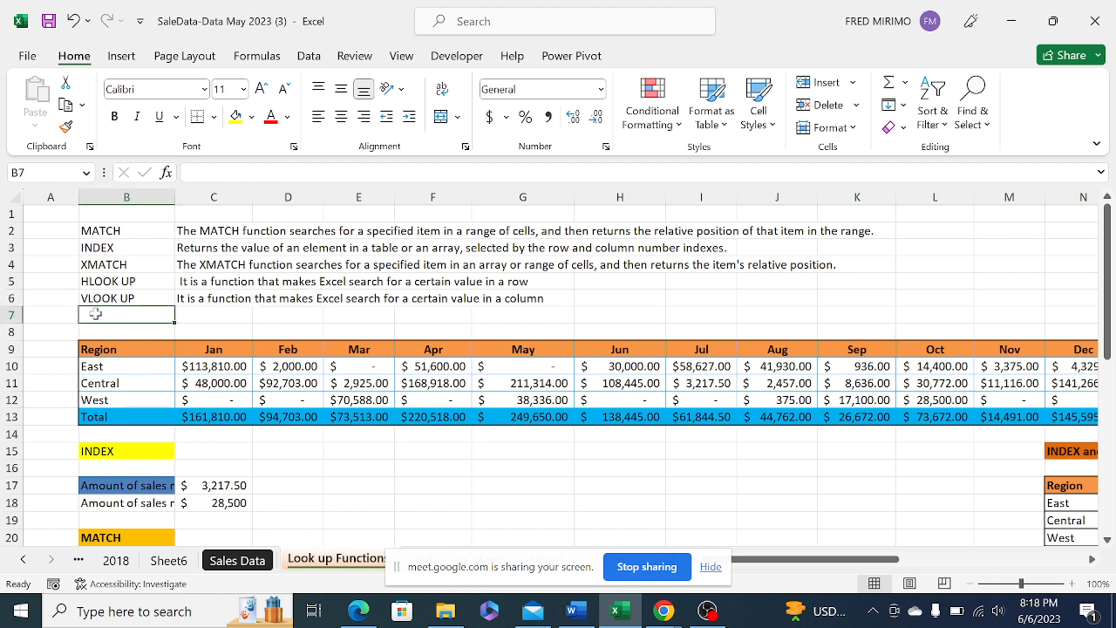
{"action": "left_click", "coordinate": [199, 279]}
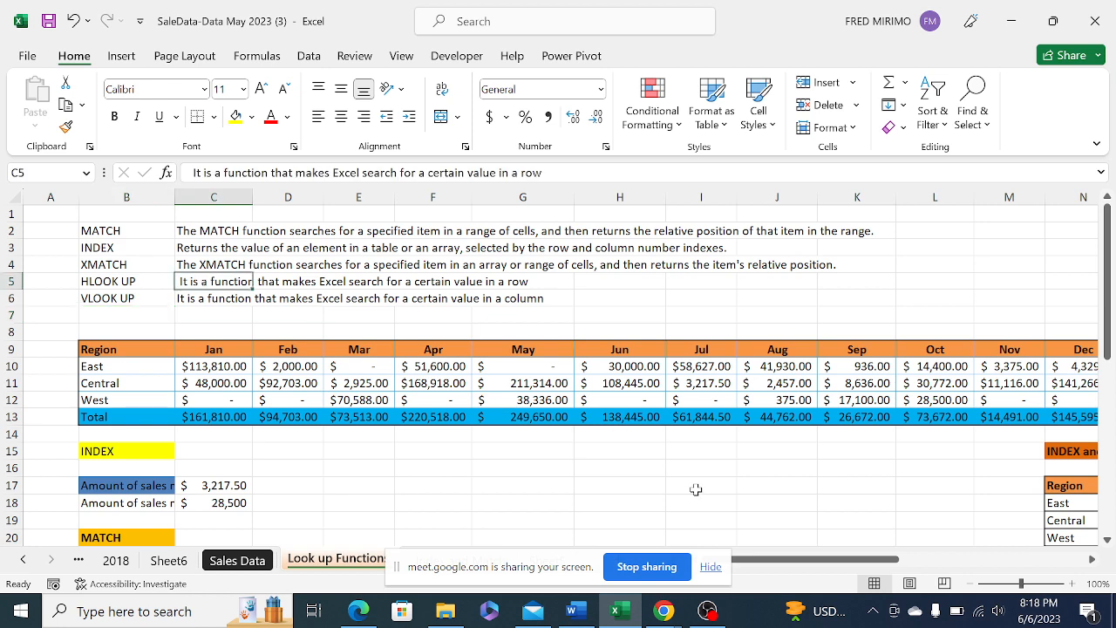
{"action": "left_click", "coordinate": [711, 567]}
Check the ongoing Google Meet call window and return to the Excel workbook
{"action": "left_click", "coordinate": [666, 611]}
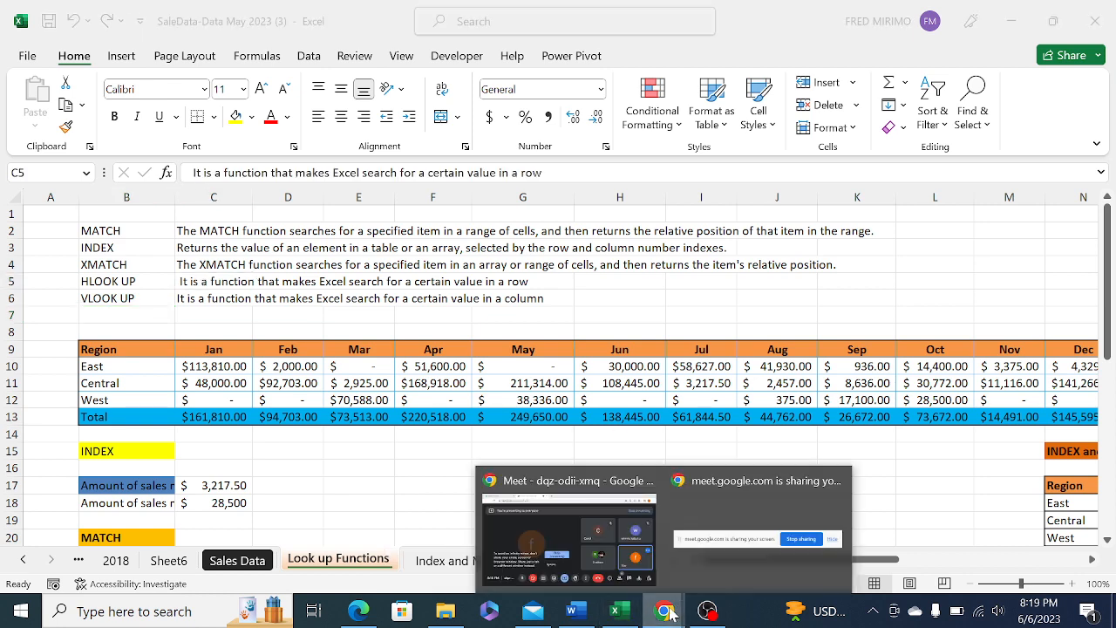
{"action": "mouse_move", "coordinate": [562, 535]}
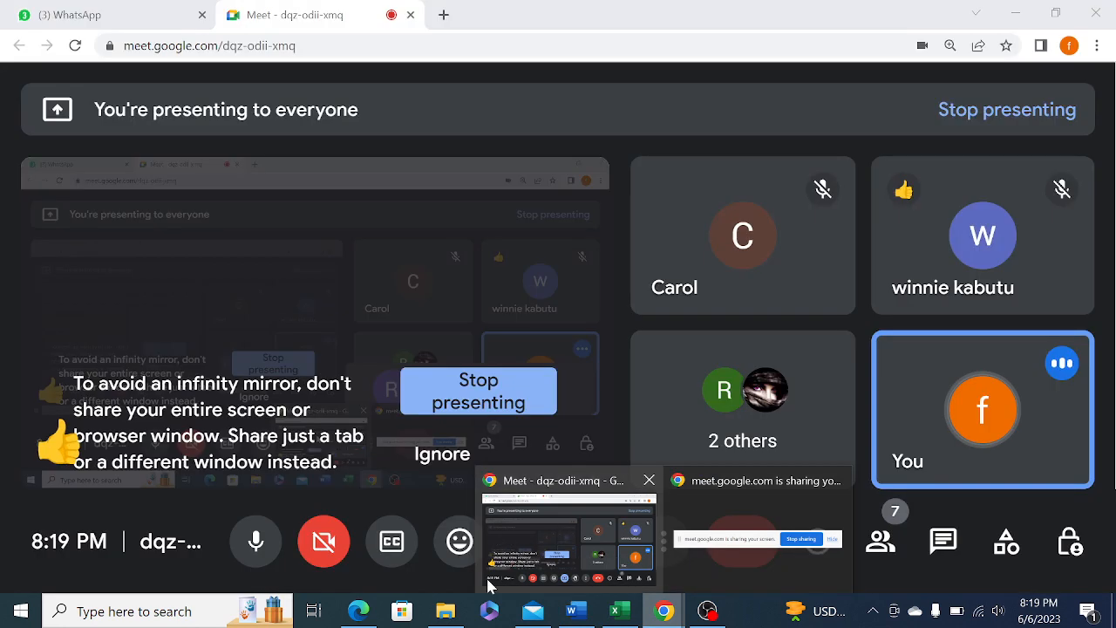
{"action": "left_click", "coordinate": [620, 612]}
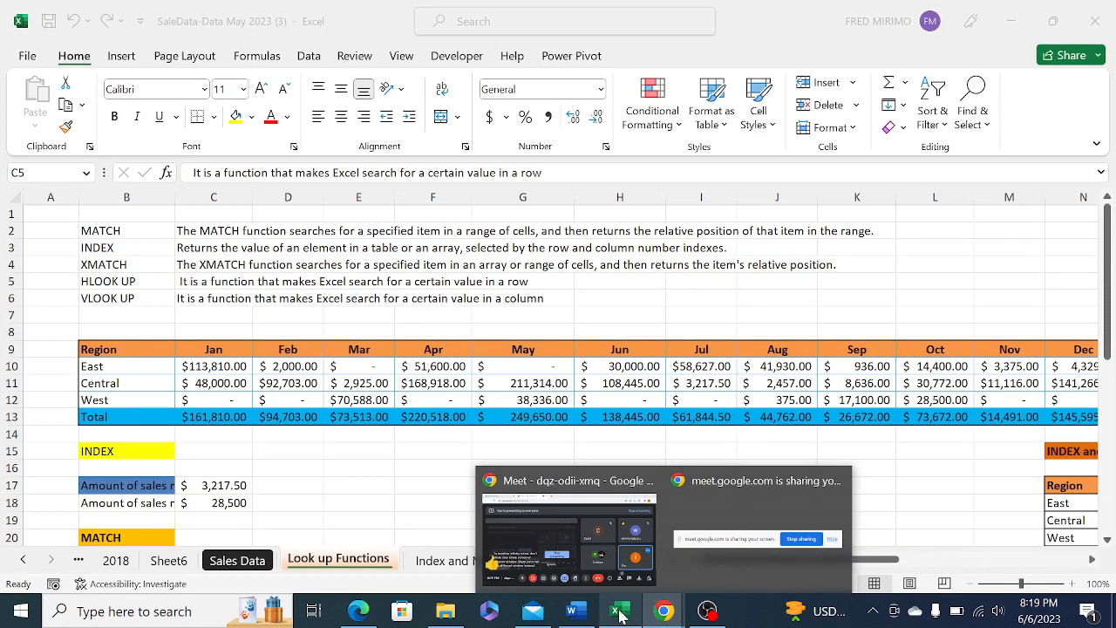
{"action": "left_click", "coordinate": [608, 316]}
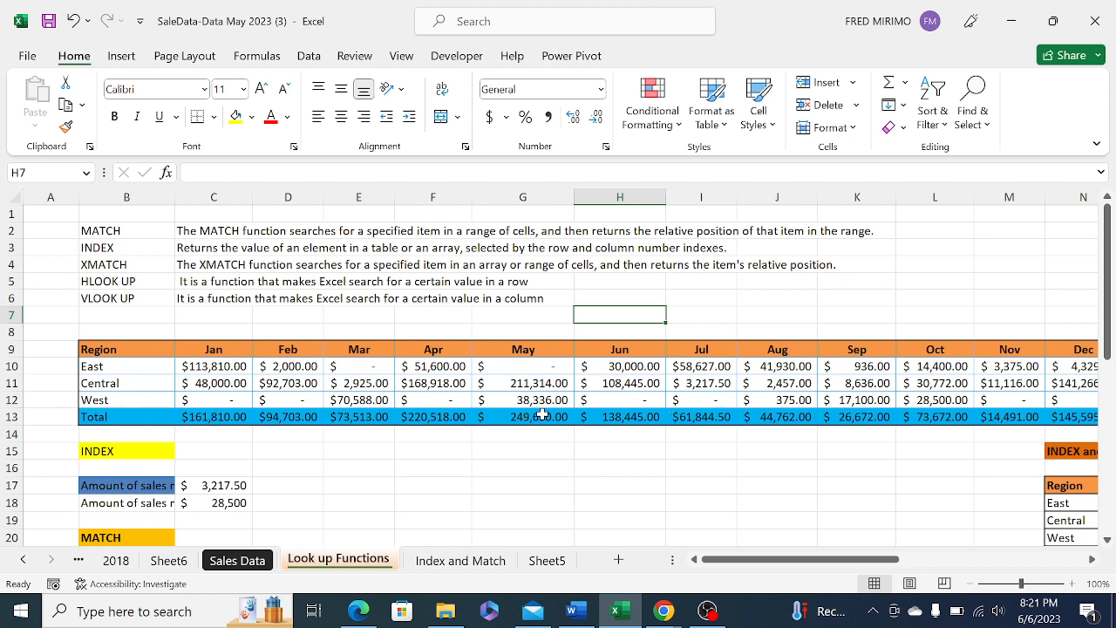
{"action": "left_click", "coordinate": [637, 383]}
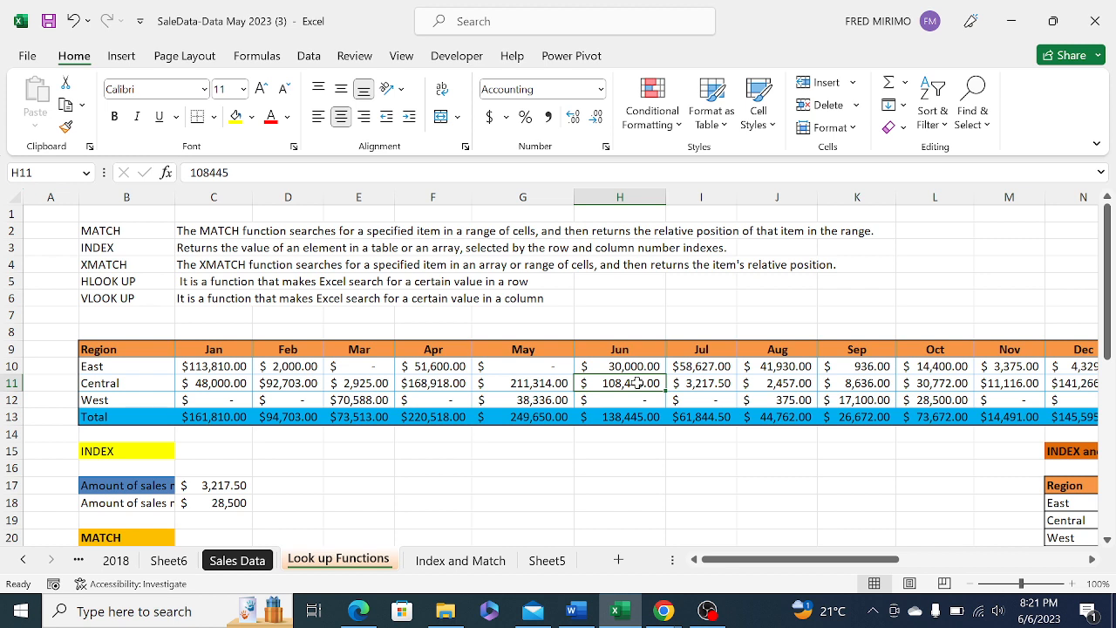
{"action": "left_click", "coordinate": [622, 282]}
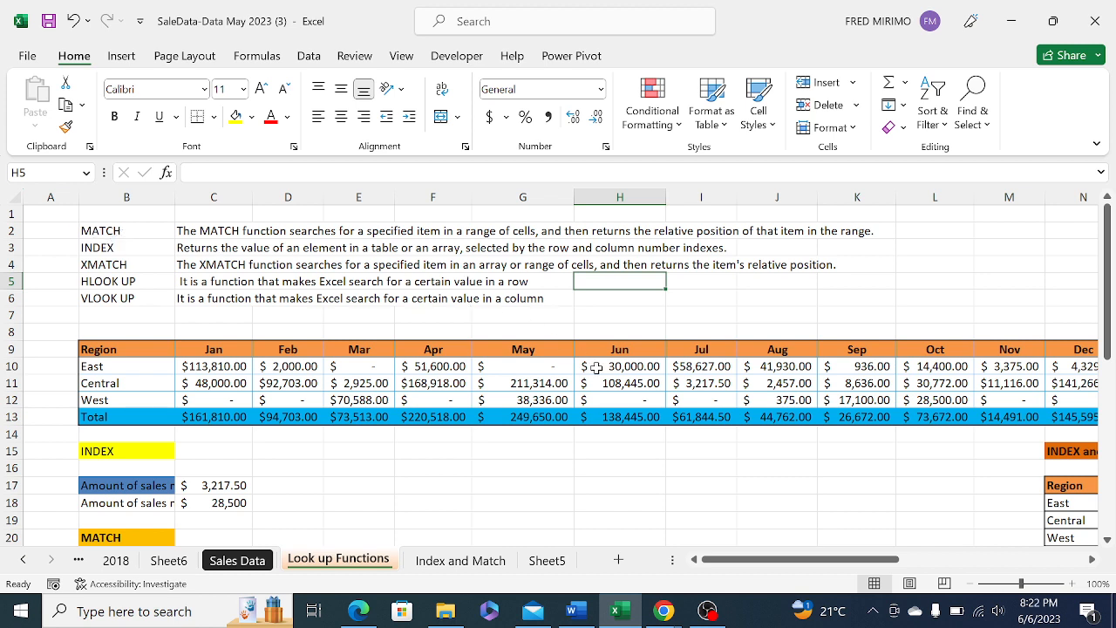
{"action": "left_click", "coordinate": [539, 465]}
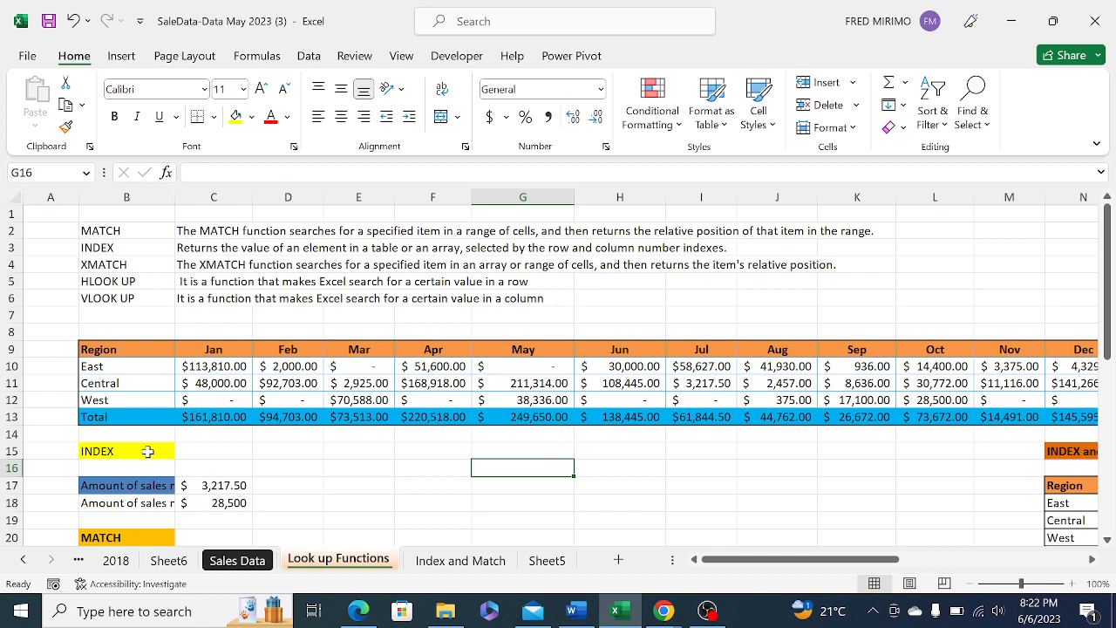
Inspect the INDEX formula in C17 and the sales table range B9:Q13 it references
{"action": "left_click", "coordinate": [276, 462]}
{"action": "left_click", "coordinate": [221, 486]}
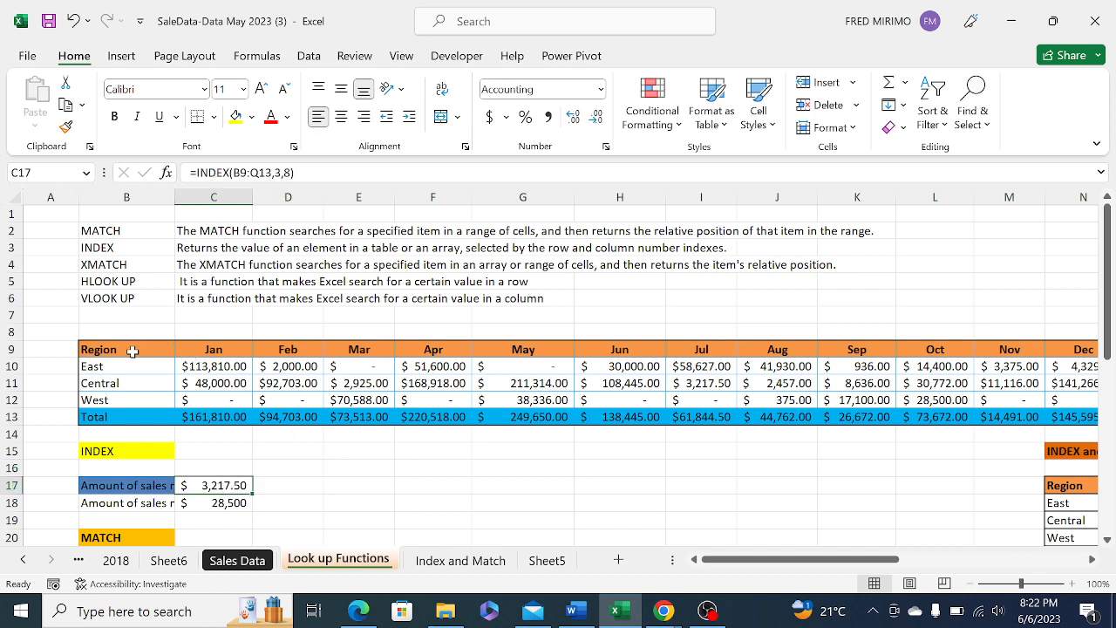
{"action": "left_click_drag", "start_coordinate": [123, 344], "coordinate": [966, 410]}
{"action": "left_click_drag", "start_coordinate": [863, 559], "coordinate": [787, 569]}
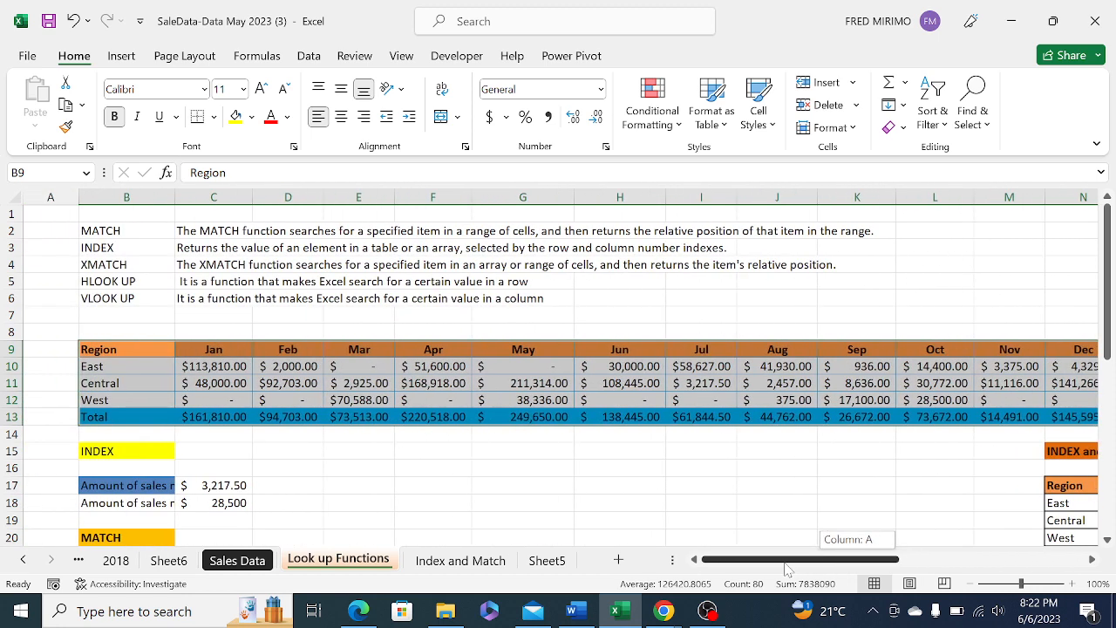
Examine how the Central row and a month column, such as Apr, locate a value within the full table B9:Q13
{"action": "left_click", "coordinate": [141, 382]}
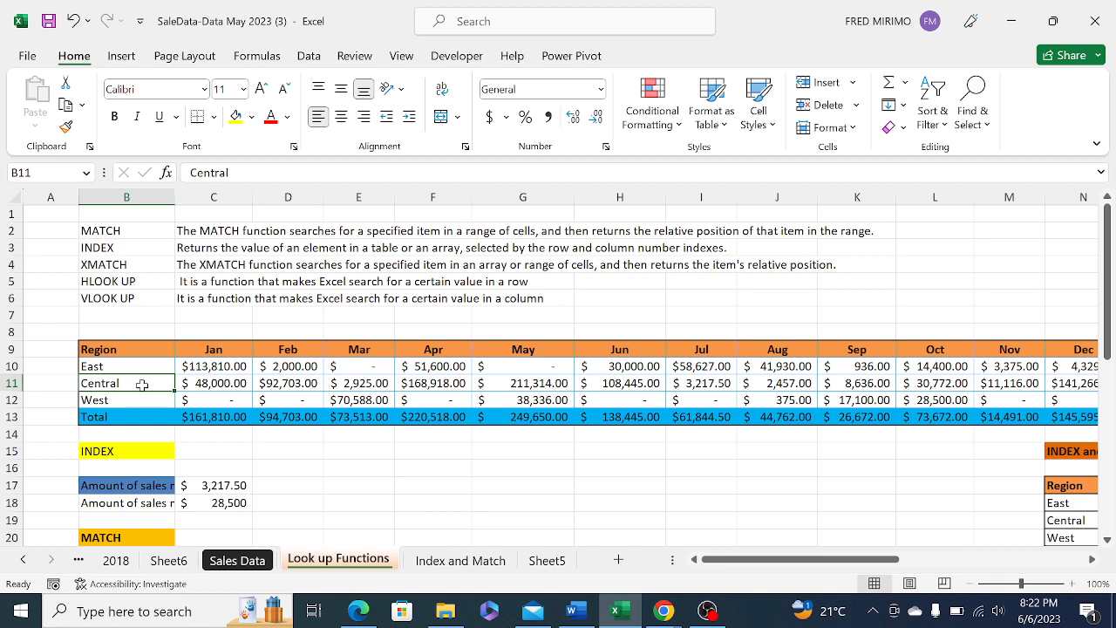
{"action": "left_click", "coordinate": [441, 349]}
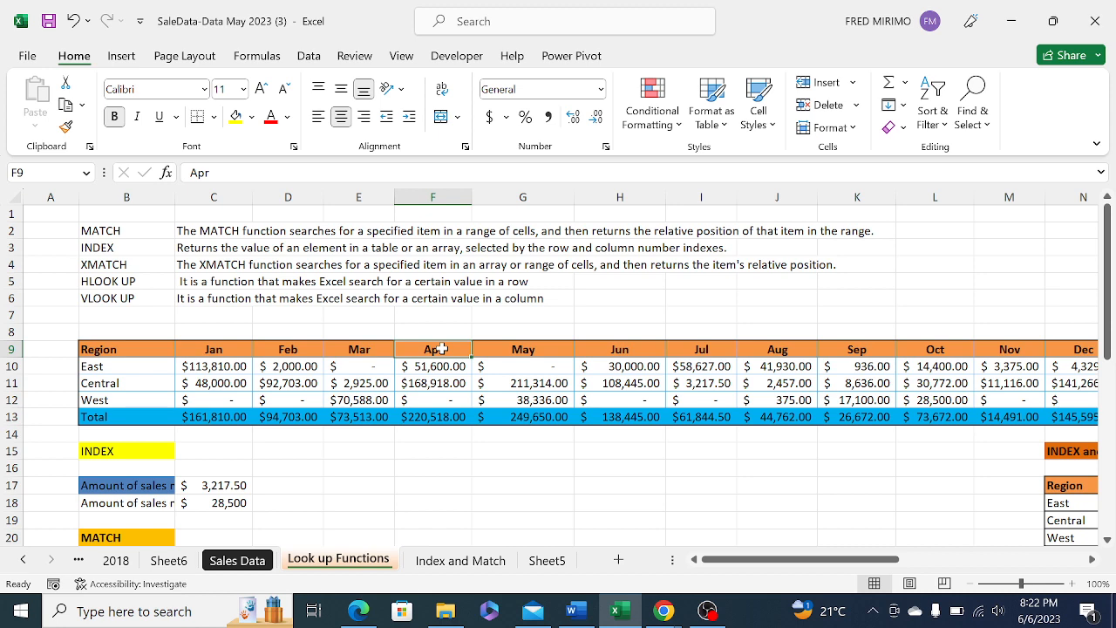
{"action": "left_click", "coordinate": [8, 382]}
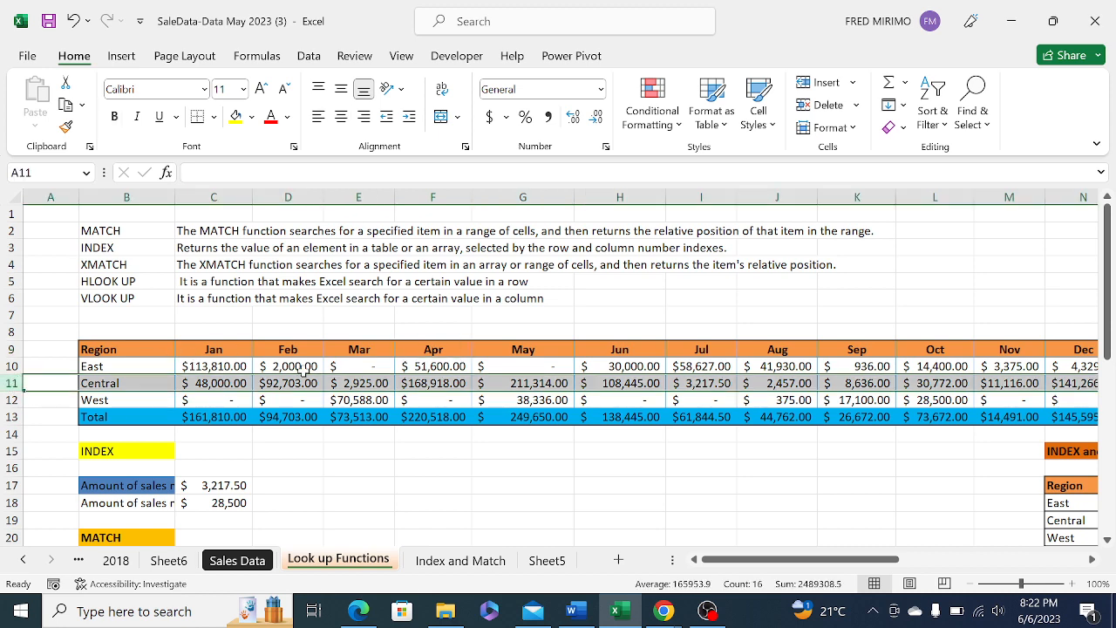
{"action": "left_click_drag", "start_coordinate": [93, 351], "coordinate": [981, 417]}
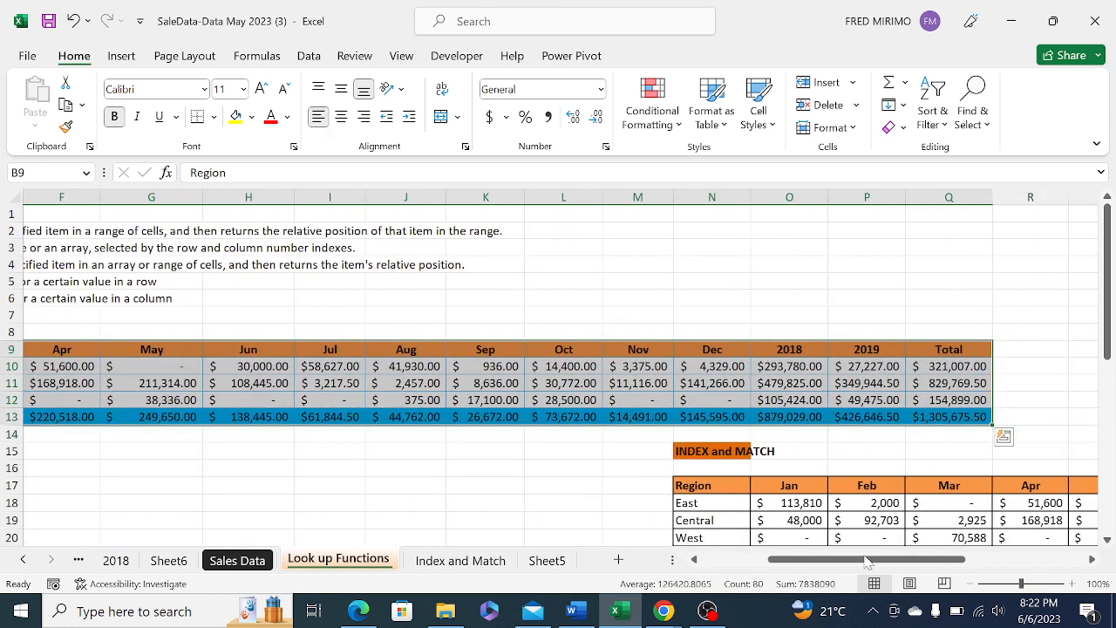
{"action": "left_click_drag", "start_coordinate": [844, 567], "coordinate": [778, 567]}
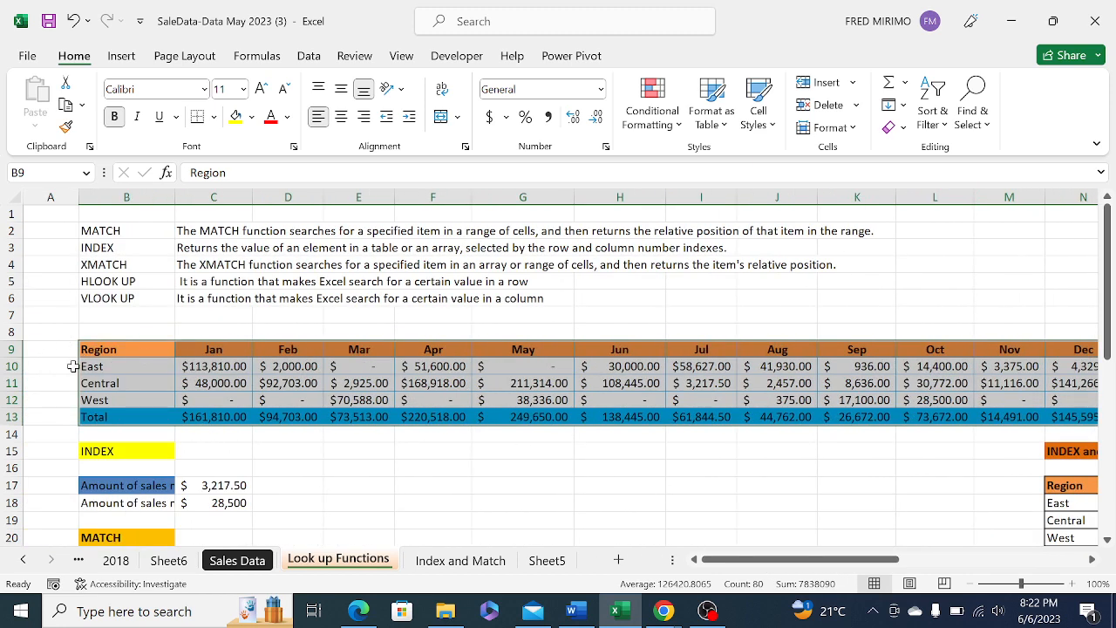
{"action": "left_click", "coordinate": [12, 382]}
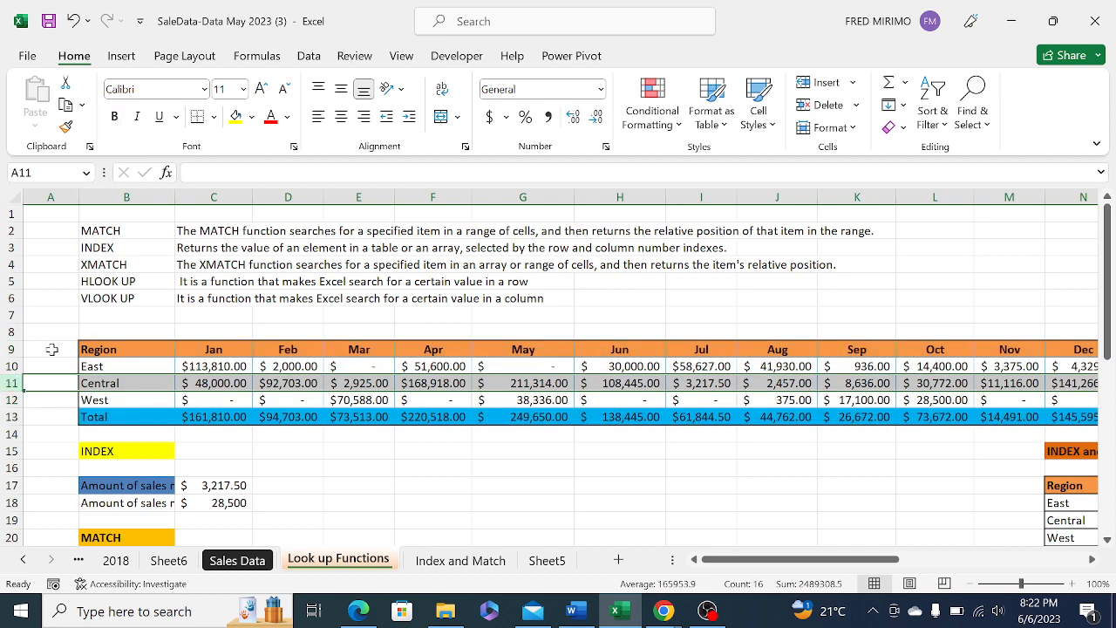
{"action": "left_click", "coordinate": [42, 364]}
{"action": "left_click", "coordinate": [14, 382]}
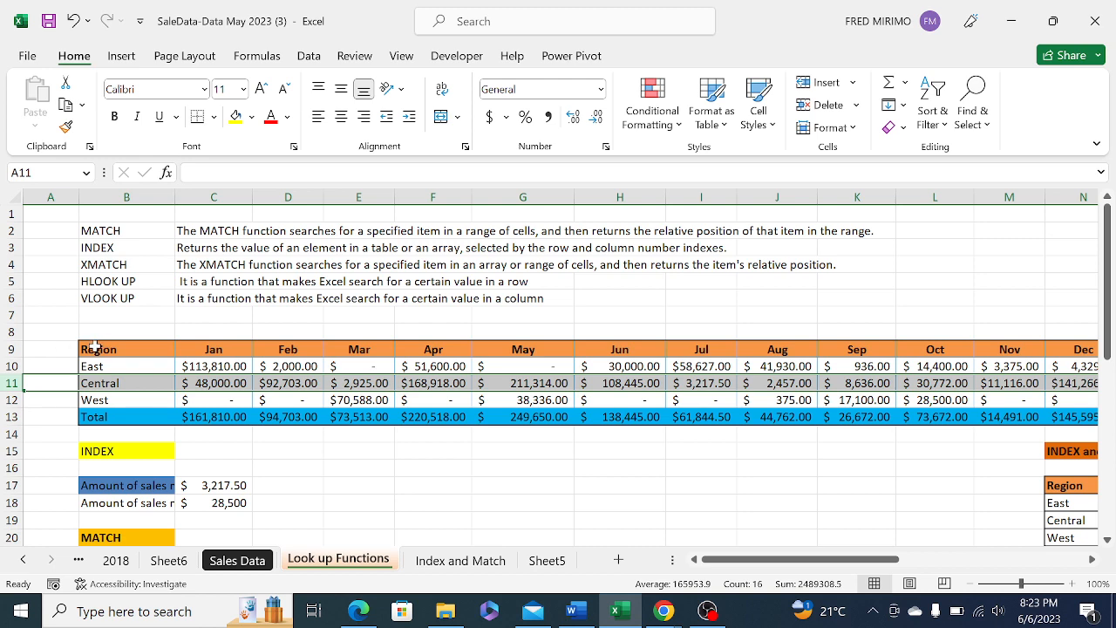
{"action": "left_click_drag", "start_coordinate": [93, 348], "coordinate": [1113, 408]}
{"action": "left_click_drag", "start_coordinate": [1113, 406], "coordinate": [994, 422]}
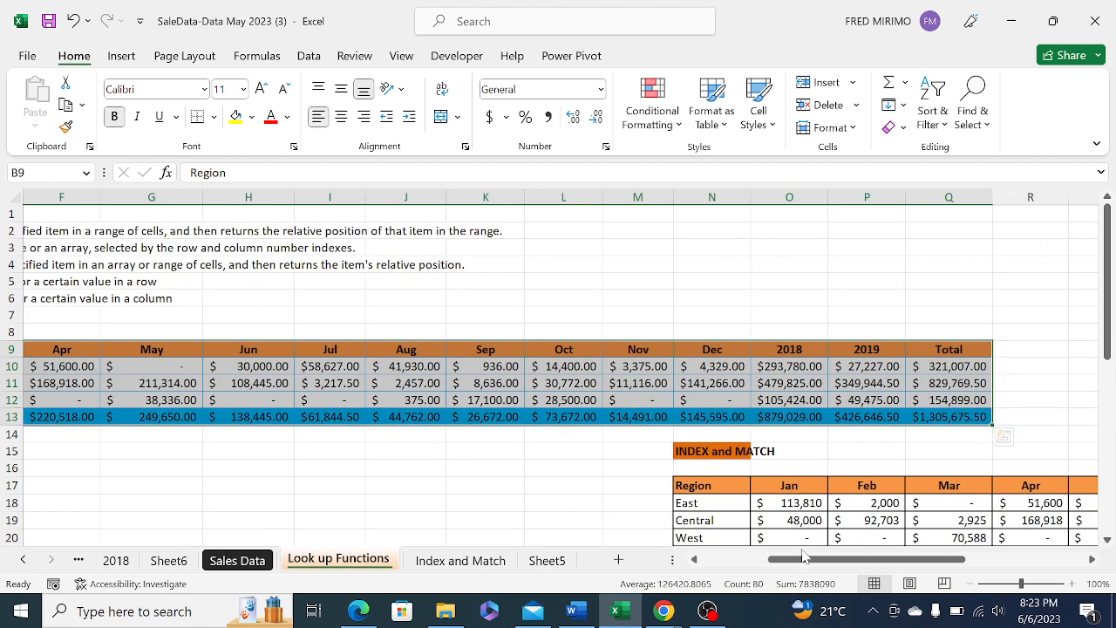
{"action": "left_click_drag", "start_coordinate": [802, 559], "coordinate": [697, 571]}
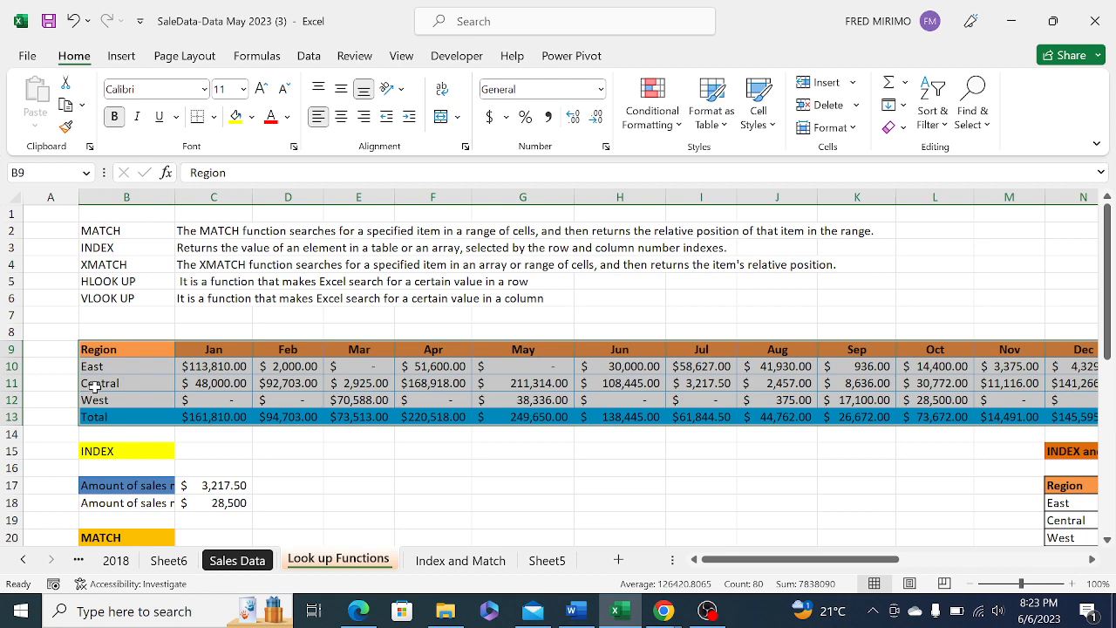
{"action": "left_click", "coordinate": [95, 386]}
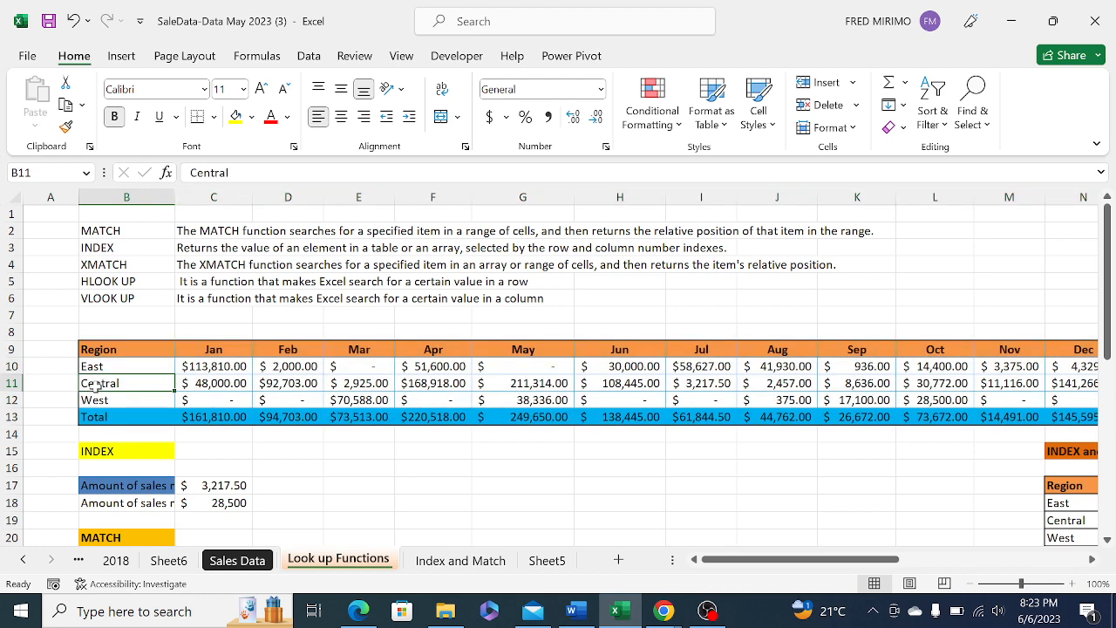
{"action": "left_click", "coordinate": [553, 384]}
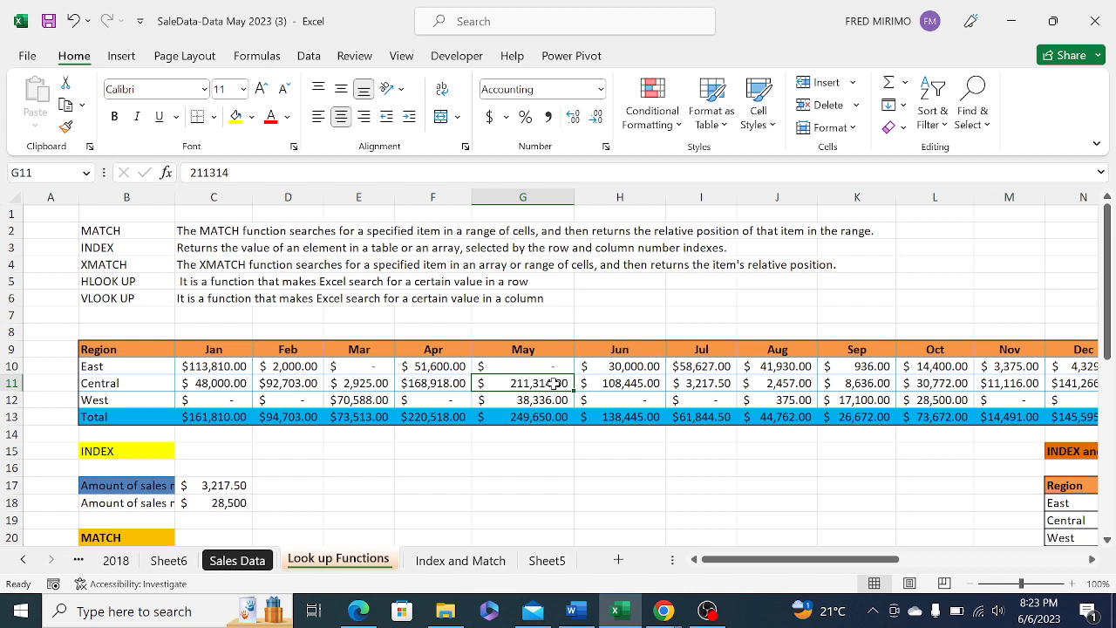
Fill the entire Central row (row 11) with yellow and the Apr cells F9:F13 with green
{"action": "left_click", "coordinate": [5, 383]}
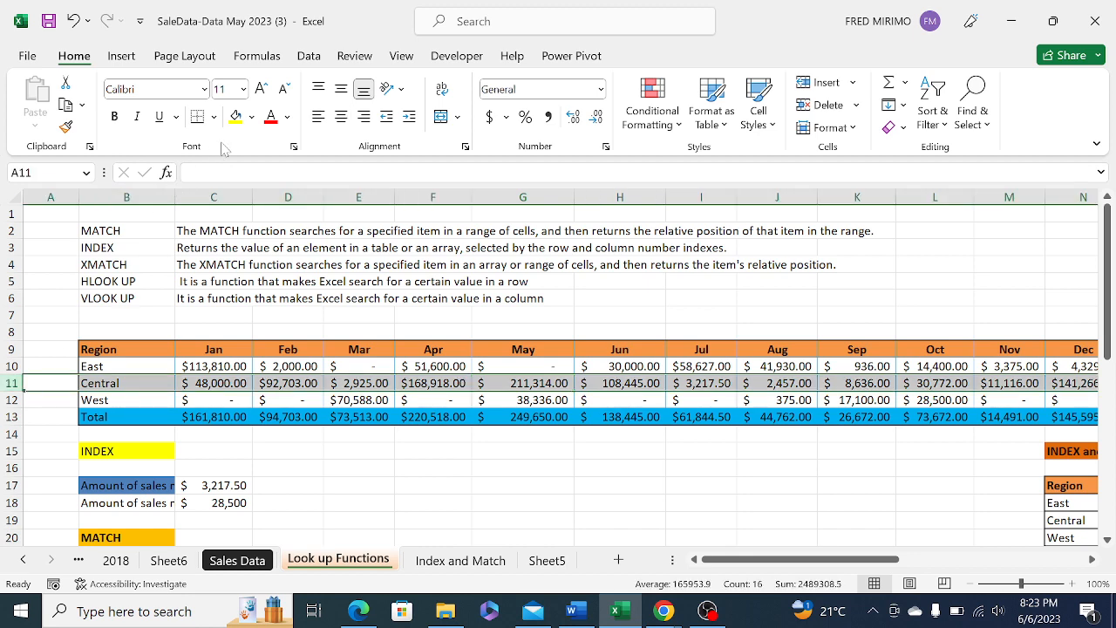
{"action": "left_click", "coordinate": [236, 117]}
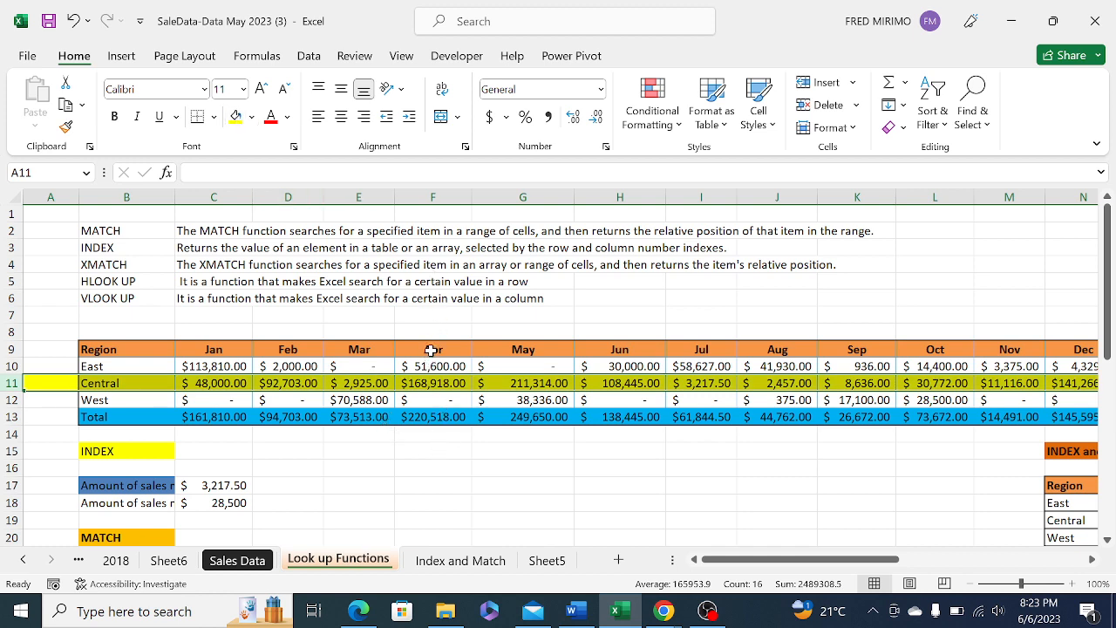
{"action": "left_click_drag", "start_coordinate": [430, 352], "coordinate": [432, 419]}
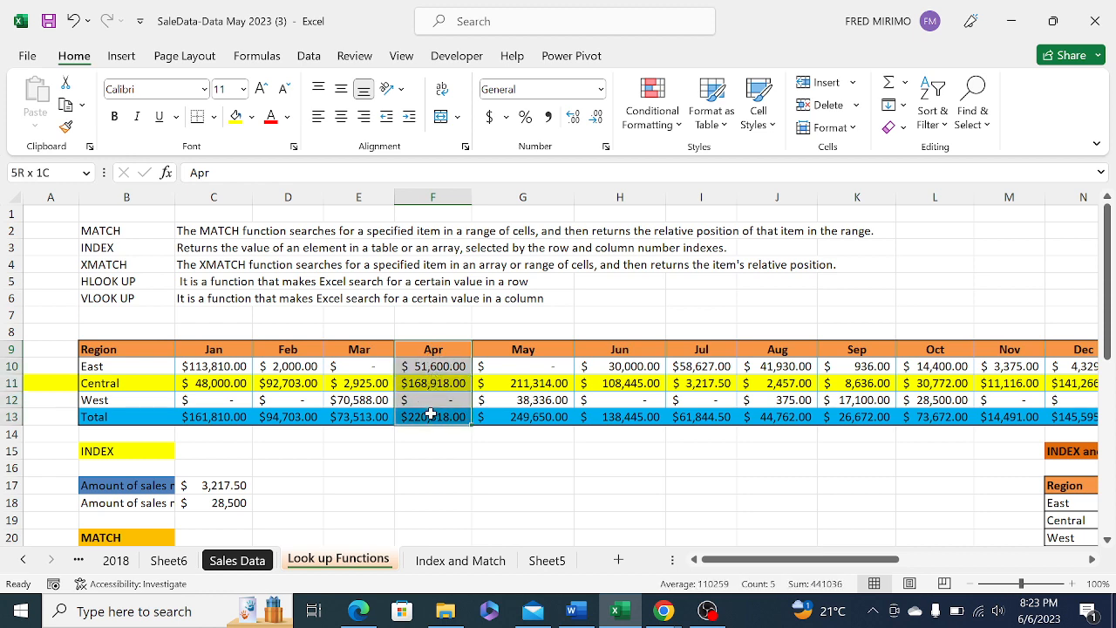
{"action": "left_click", "coordinate": [252, 116]}
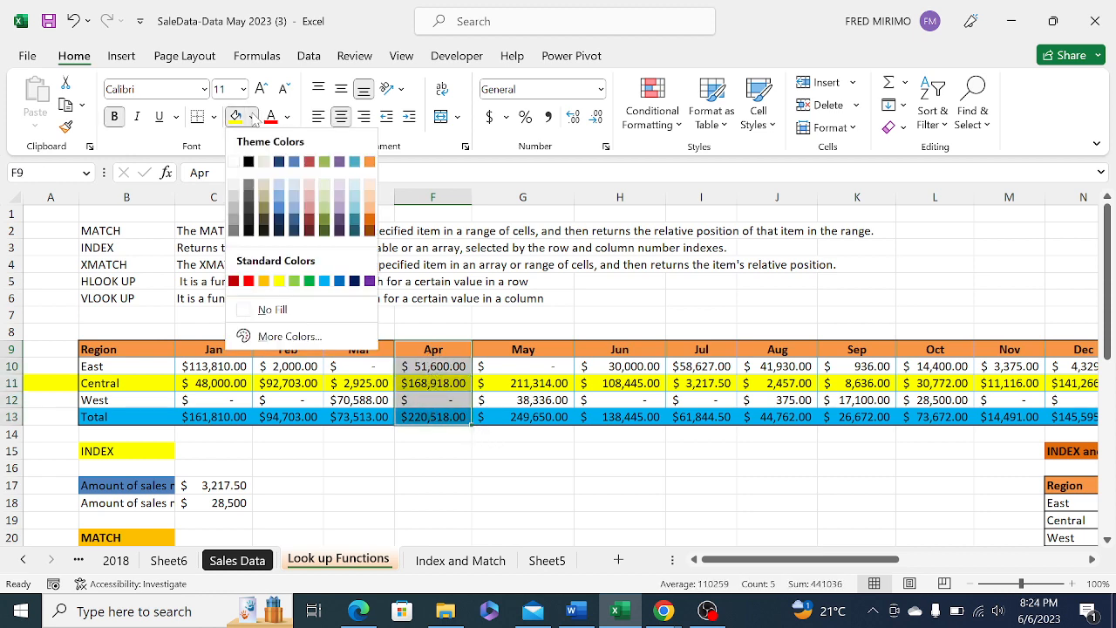
{"action": "left_click", "coordinate": [323, 164]}
{"action": "left_click", "coordinate": [319, 454]}
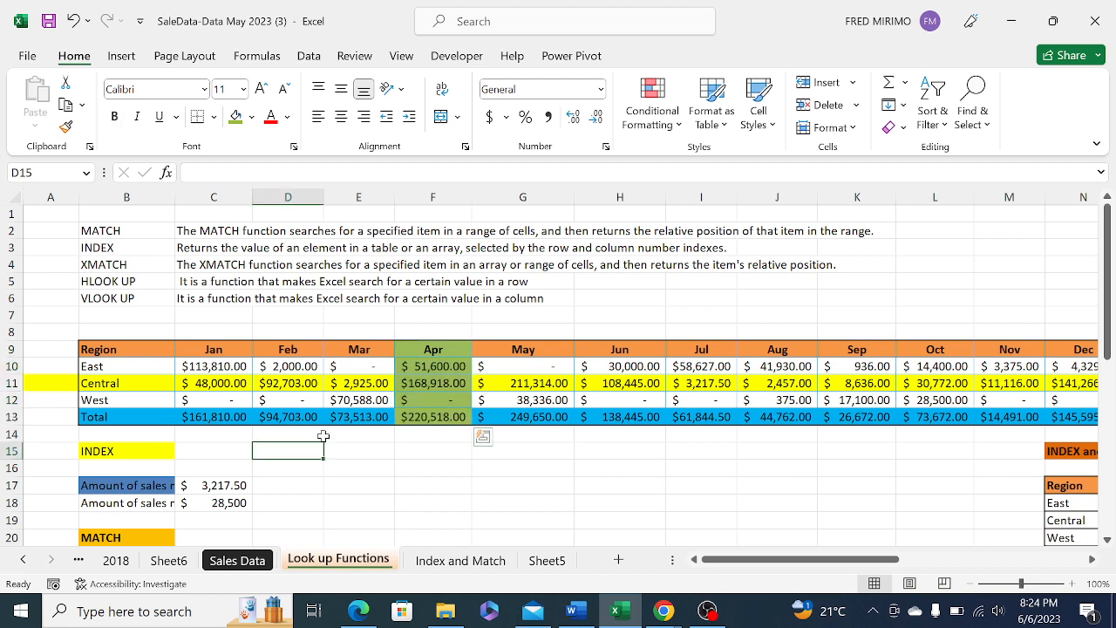
Examine how the Central row (row 11) and the Apr column intersect at cell F11 in the sales table
{"action": "left_click", "coordinate": [11, 382]}
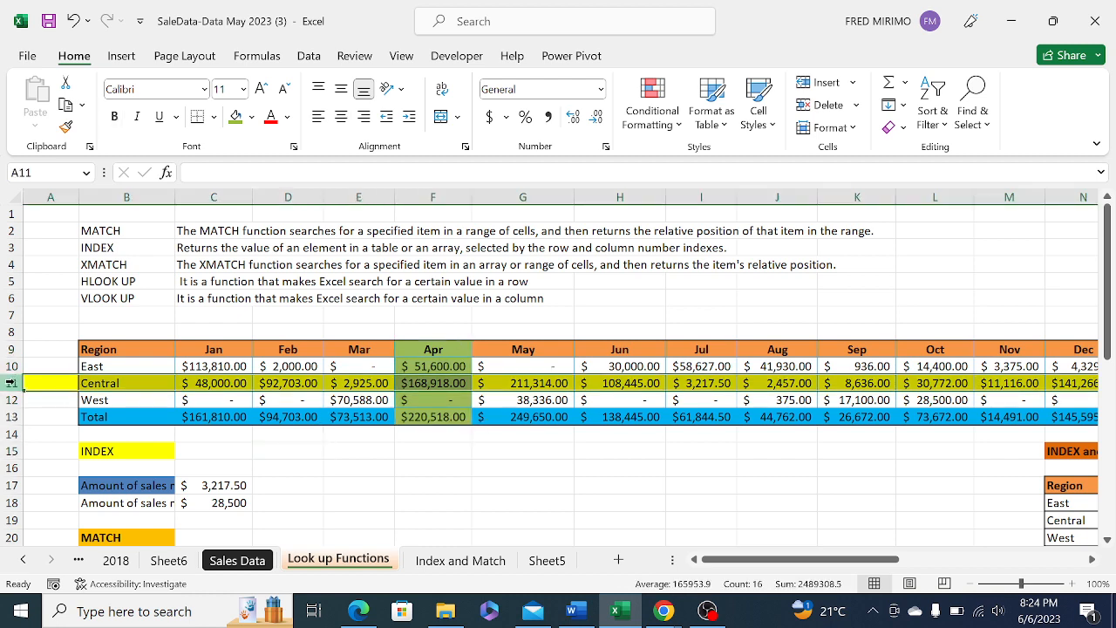
{"action": "left_click", "coordinate": [450, 348]}
{"action": "left_click_drag", "start_coordinate": [450, 348], "coordinate": [439, 382]}
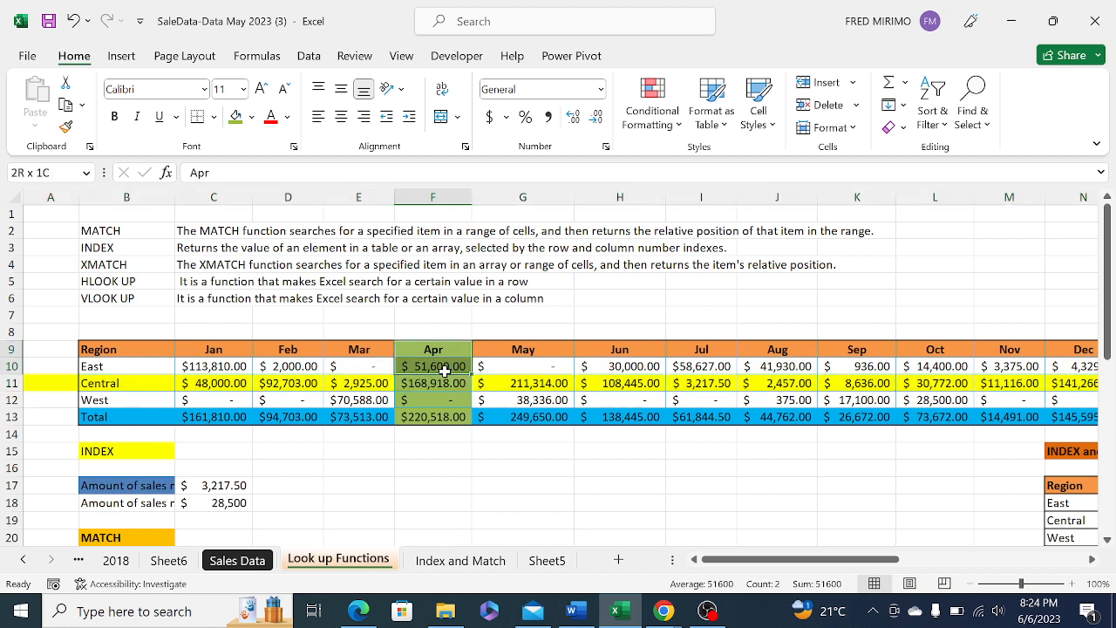
{"action": "left_click", "coordinate": [419, 387]}
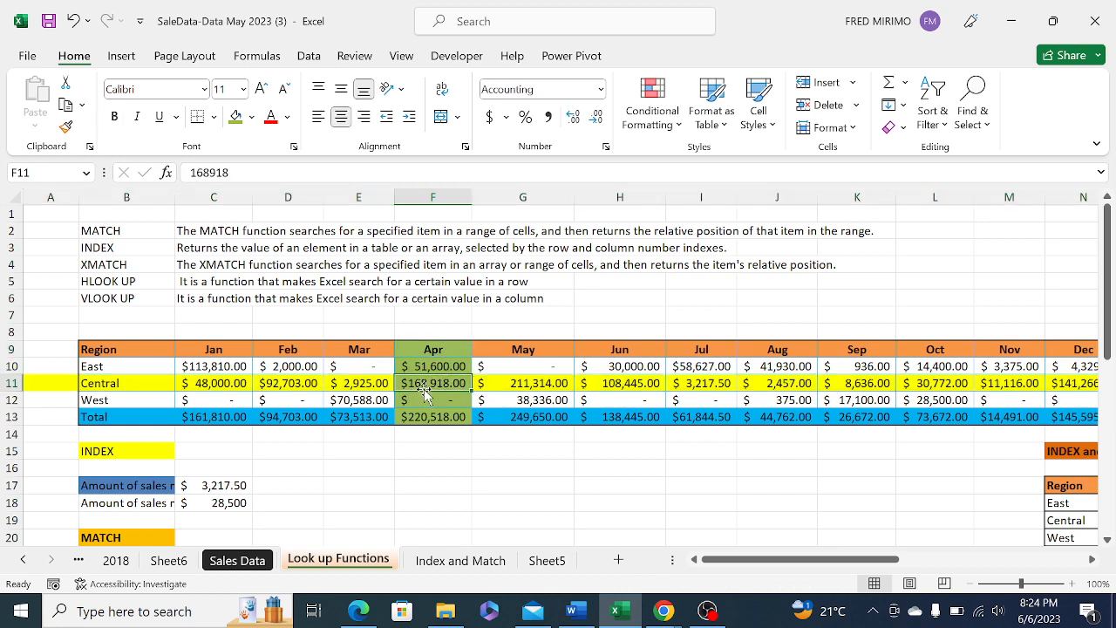
{"action": "left_click", "coordinate": [129, 386]}
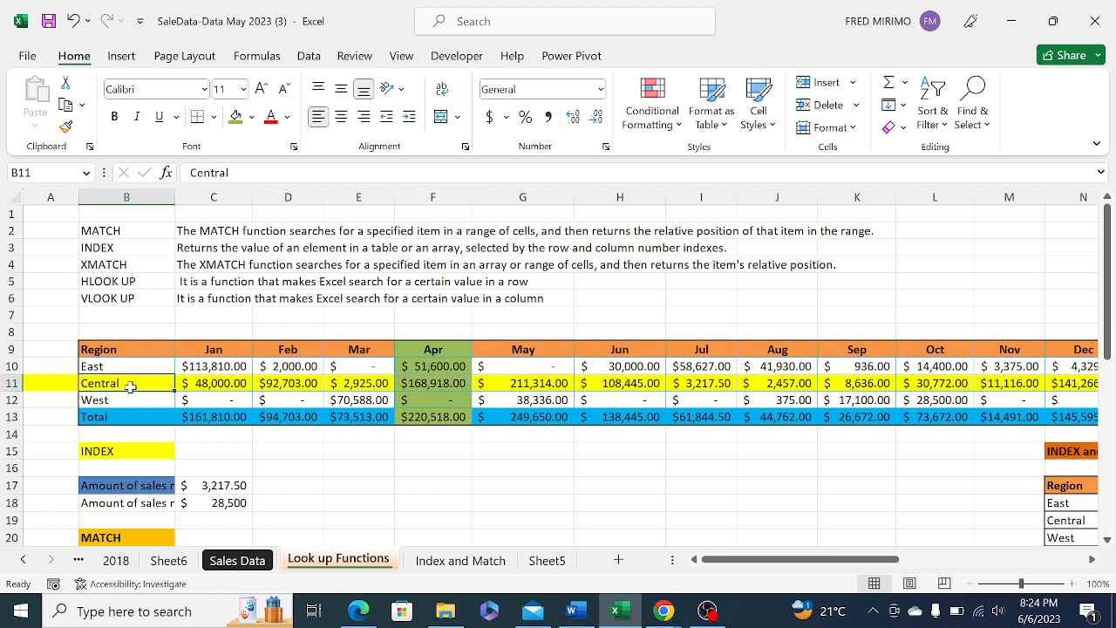
{"action": "left_click", "coordinate": [444, 383]}
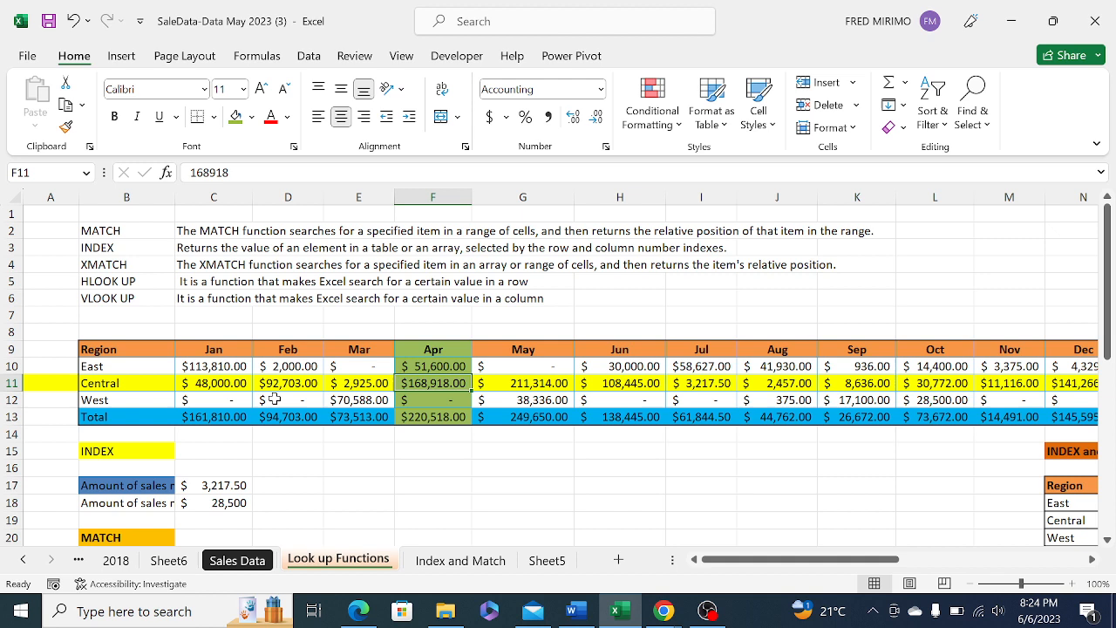
{"action": "left_click", "coordinate": [122, 383]}
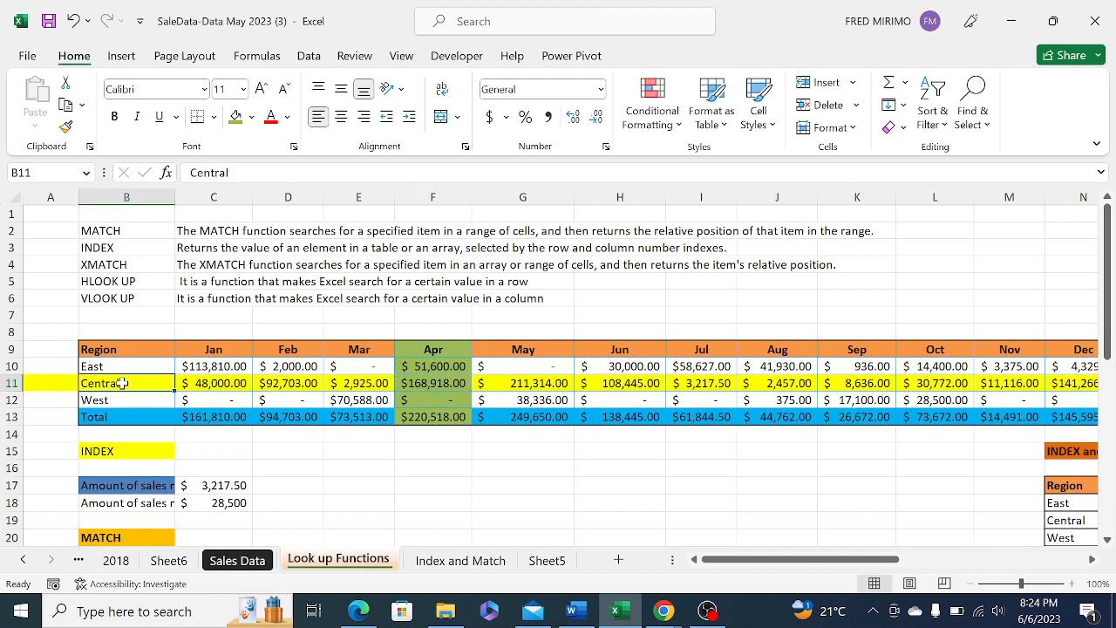
{"action": "left_click", "coordinate": [447, 349]}
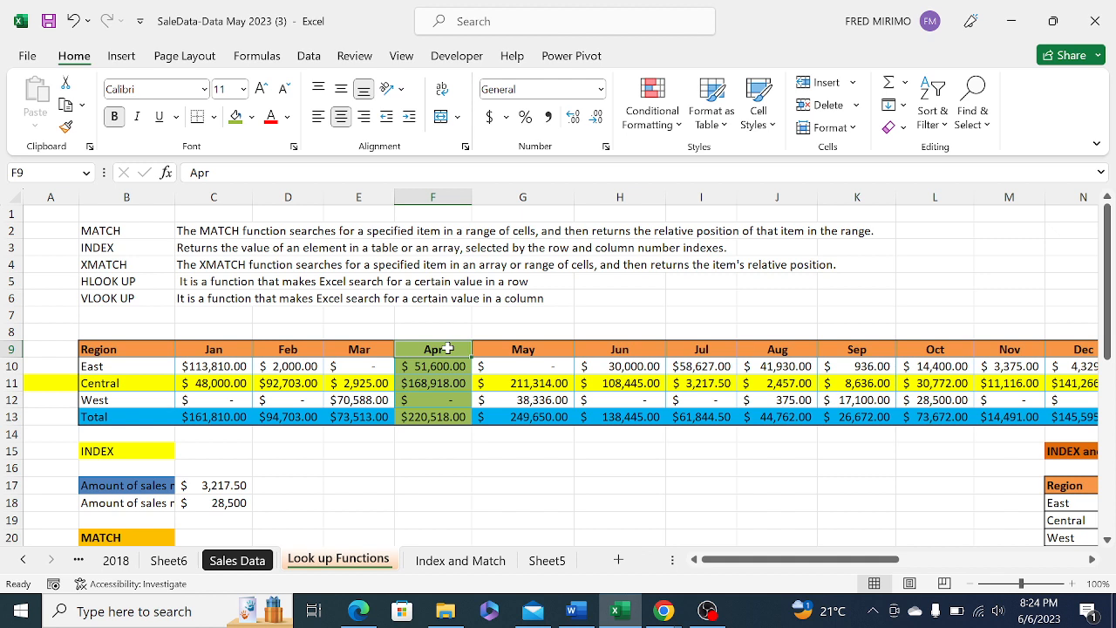
{"action": "left_click", "coordinate": [430, 383]}
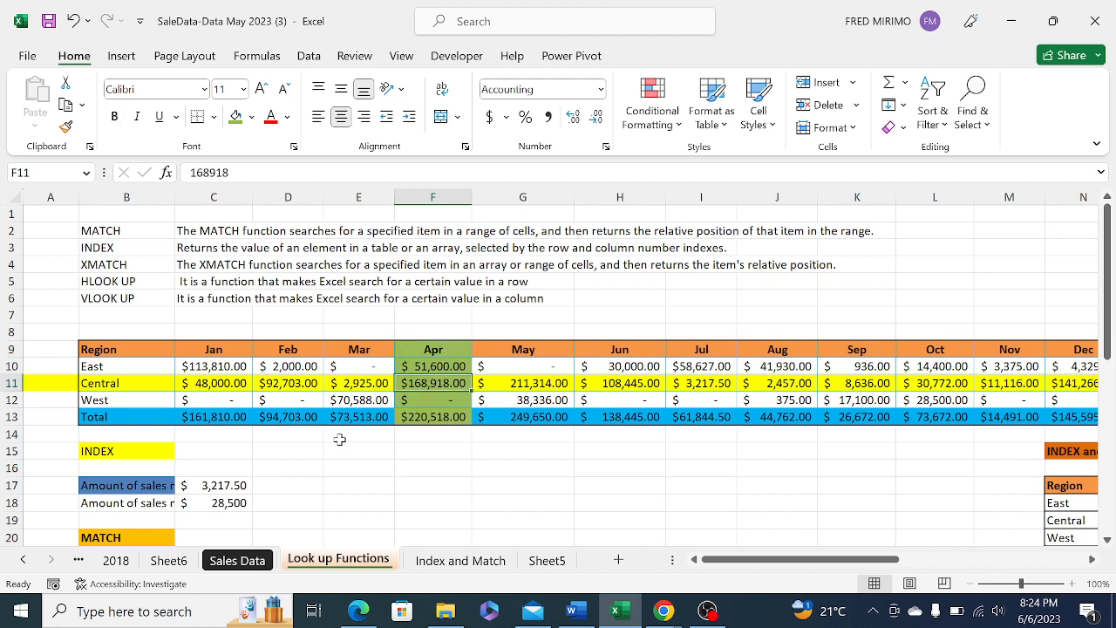
Clear the existing INDEX formulas from cells C17 and C18 beside the two sales questions
{"action": "scroll", "coordinate": [259, 442], "scroll_direction": "down", "scroll_amount": 1}
{"action": "left_click", "coordinate": [215, 437]}
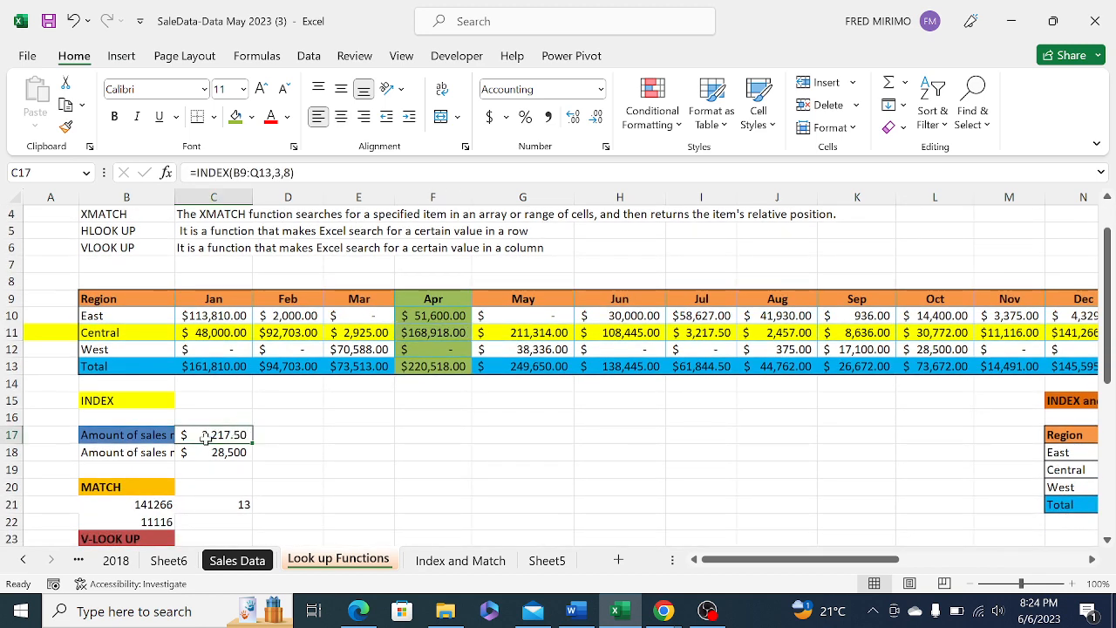
{"action": "left_click", "coordinate": [129, 436]}
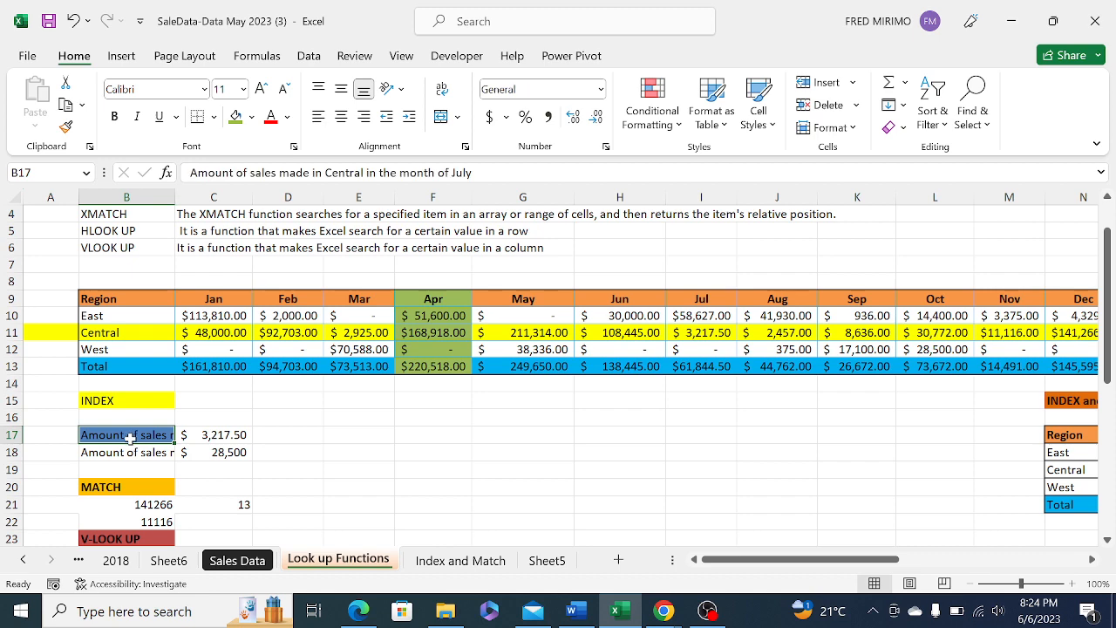
{"action": "left_click", "coordinate": [213, 436]}
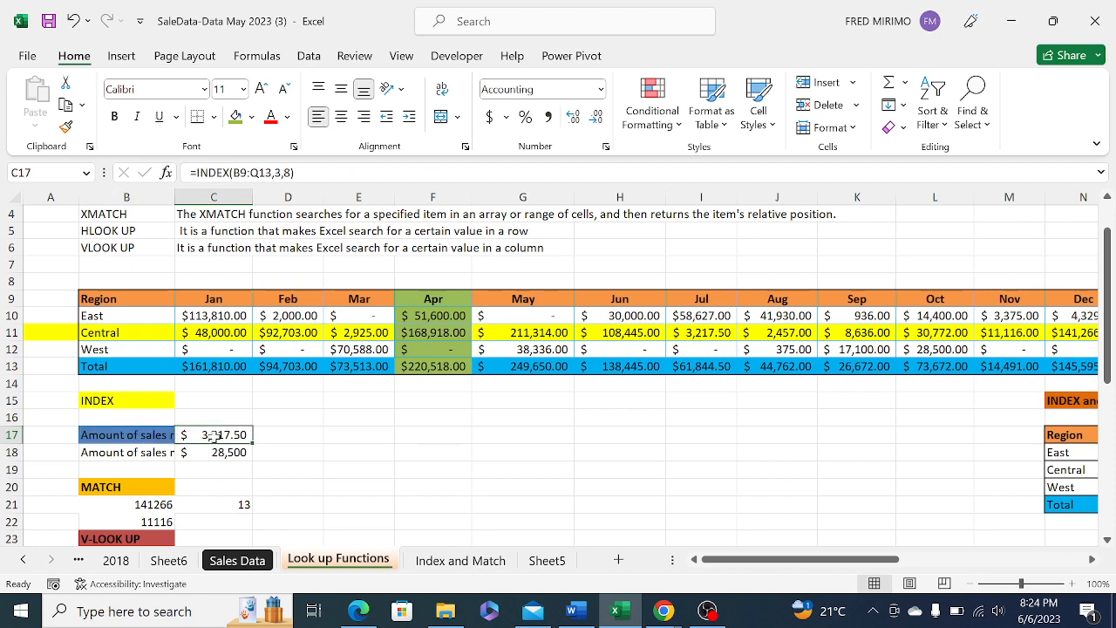
{"action": "key", "text": "Delete"}
{"action": "left_click", "coordinate": [218, 451]}
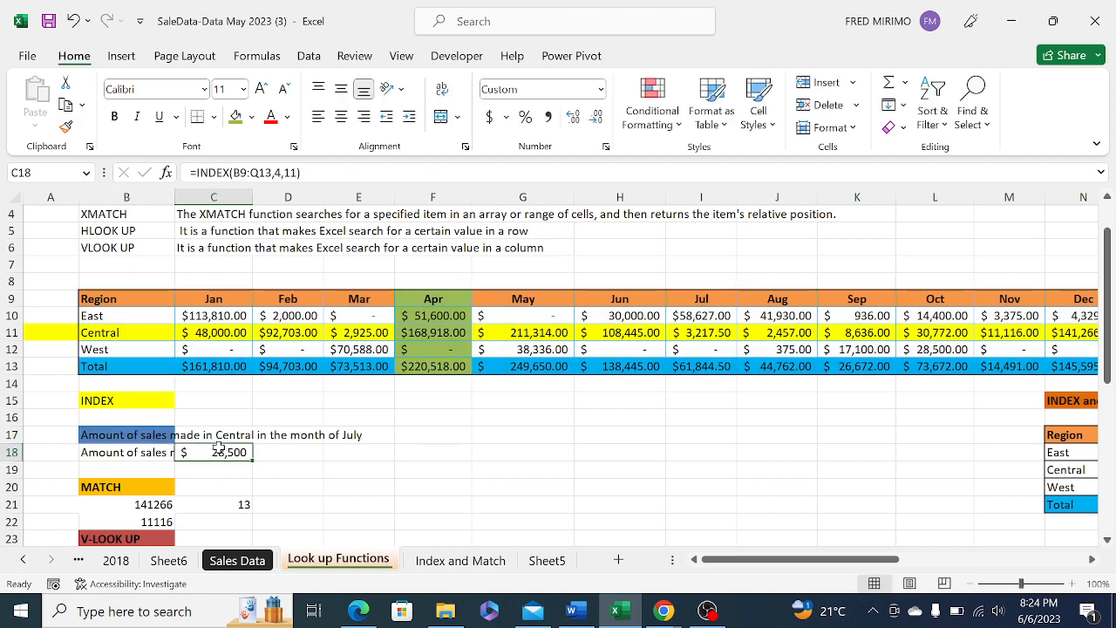
{"action": "key", "text": "BackSpace"}
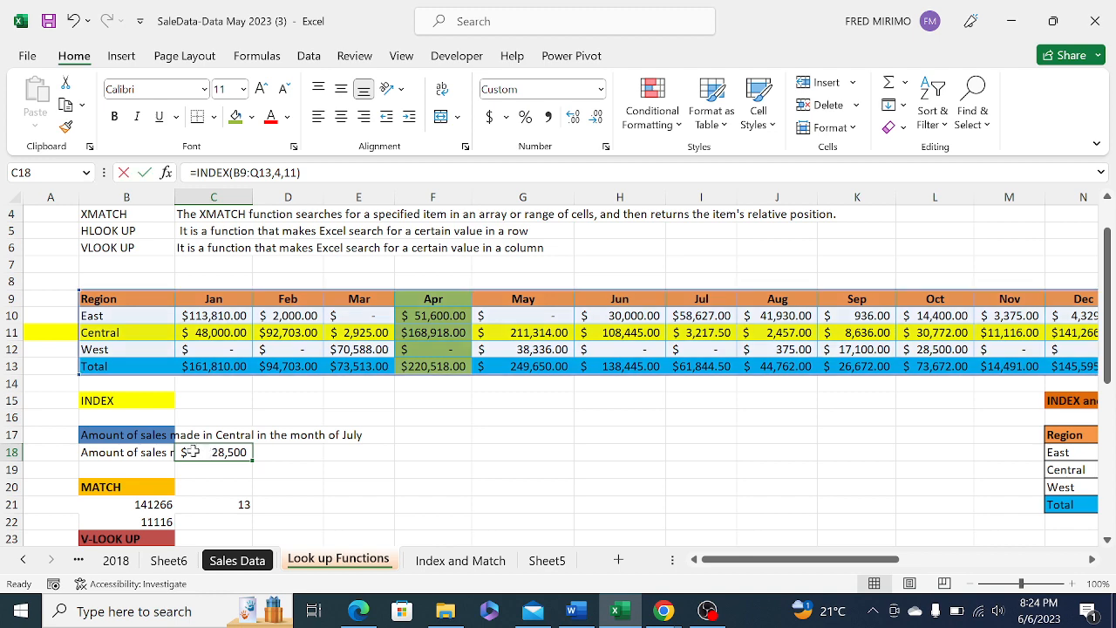
Change the month in the B17 label so it reads "Amount of sales made in Central in the month of April"
{"action": "left_click", "coordinate": [150, 442]}
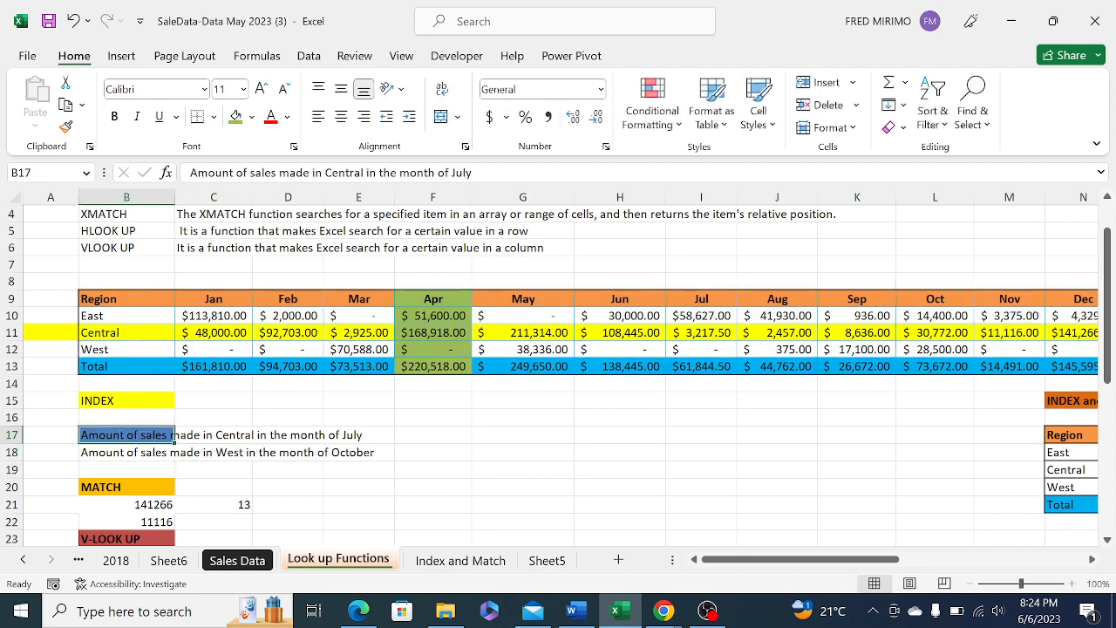
{"action": "left_click", "coordinate": [476, 172]}
{"action": "key", "text": "BackSpace"}
{"action": "key", "text": "BackSpace"}
{"action": "key", "text": "BackSpace"}
{"action": "key", "text": "BackSpace"}
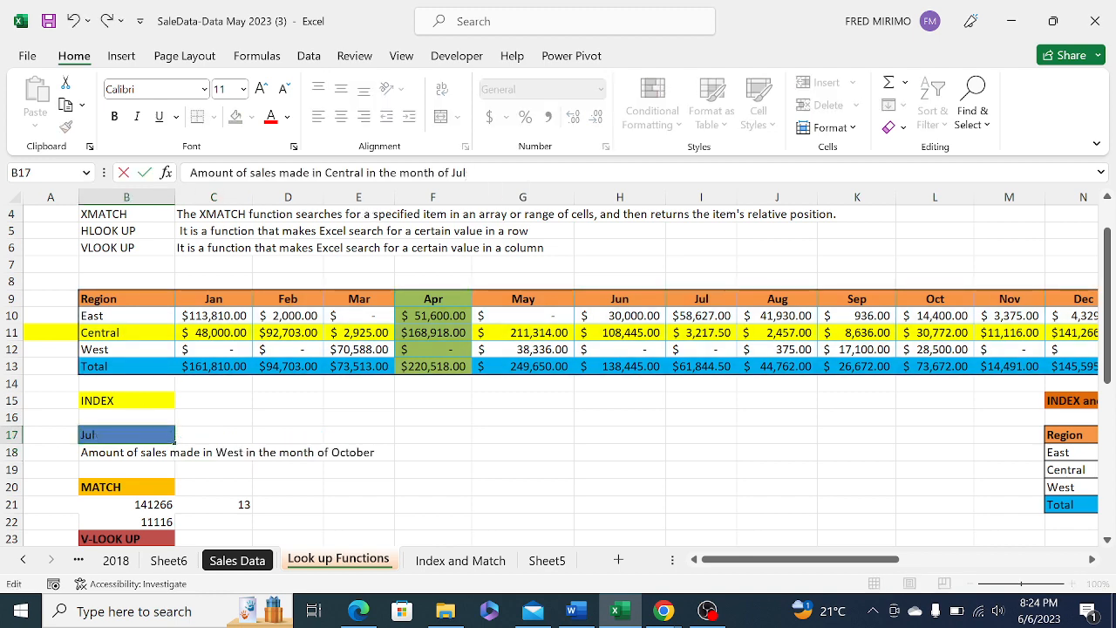
{"action": "type", "text": "A"}
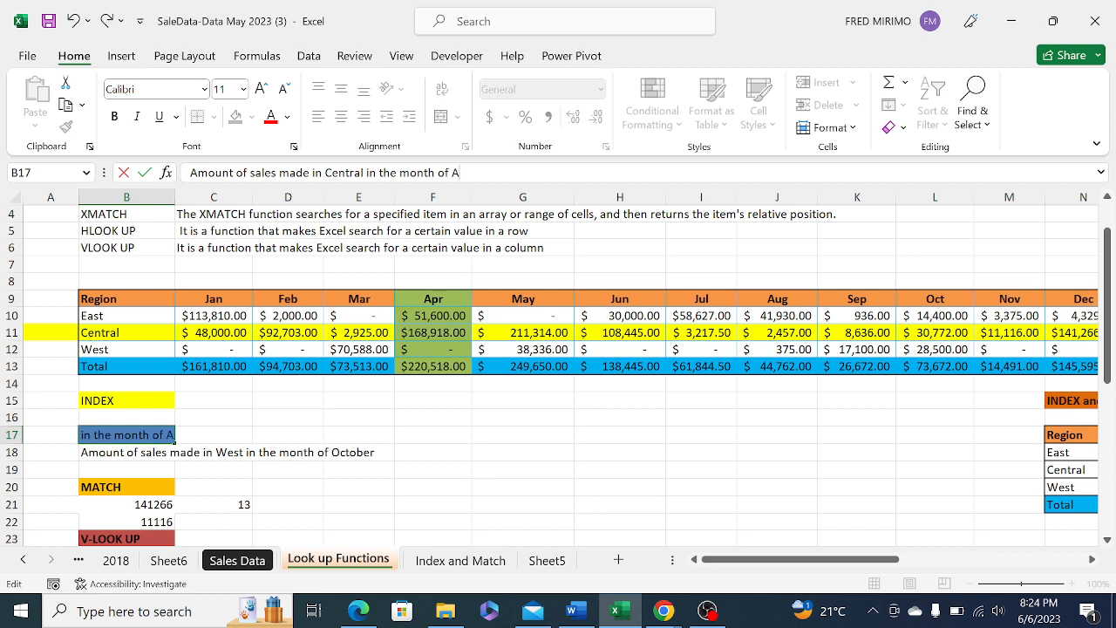
{"action": "type", "text": "pril"}
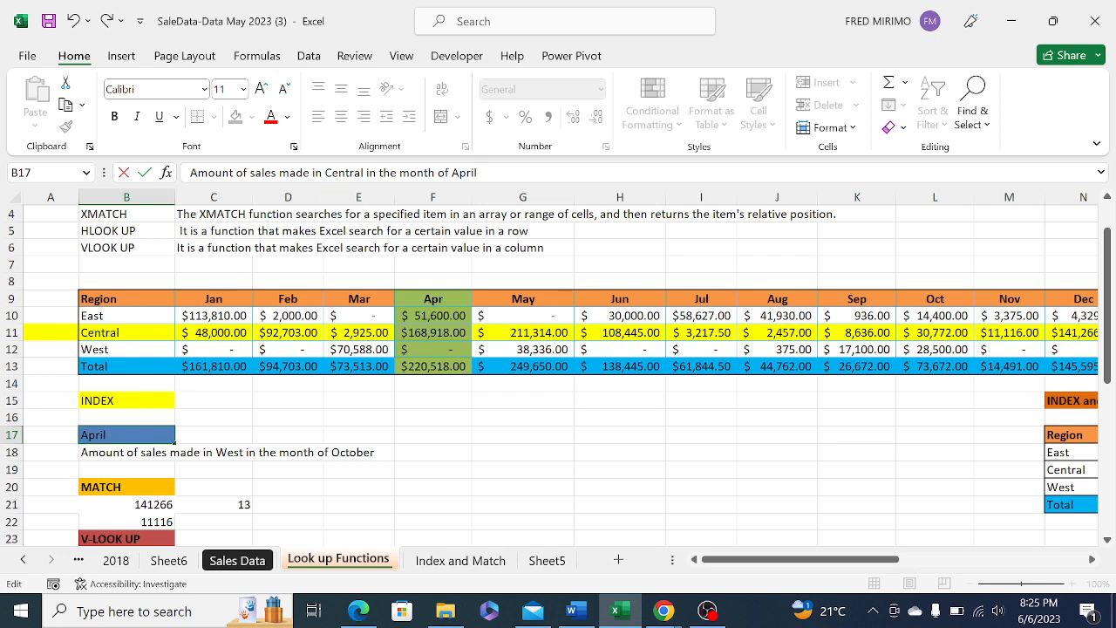
{"action": "key", "text": "Return"}
{"action": "left_click", "coordinate": [237, 460]}
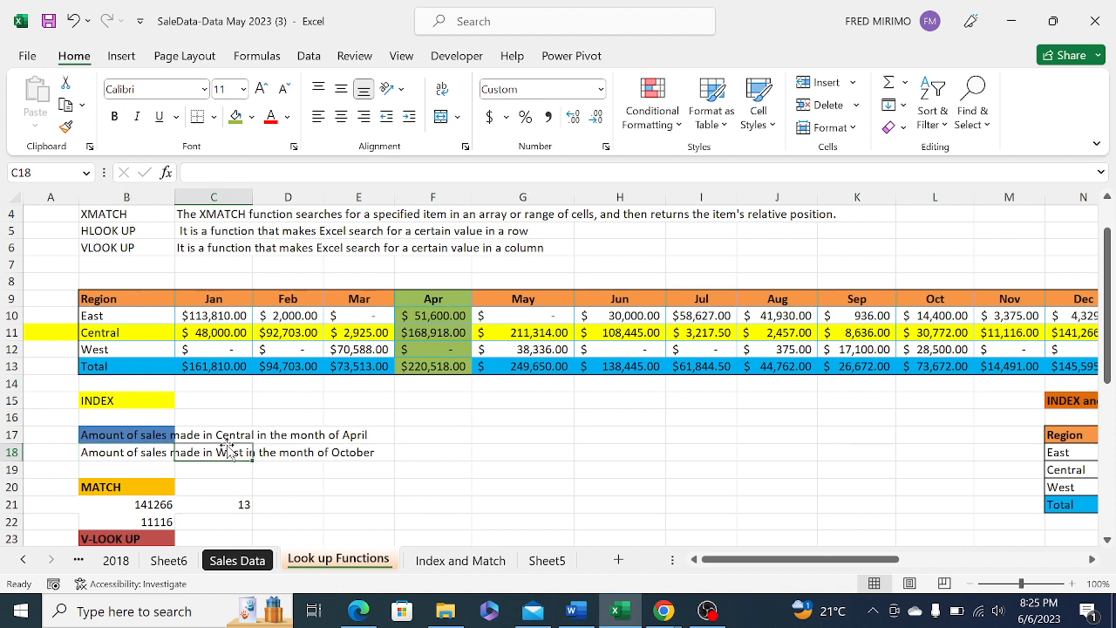
{"action": "left_click", "coordinate": [391, 440]}
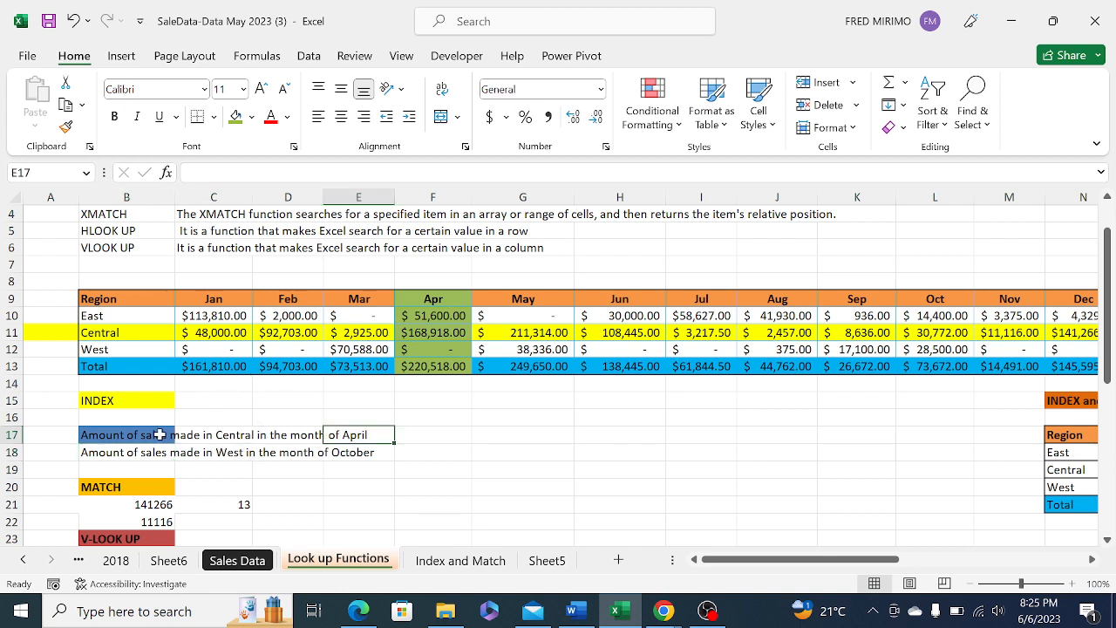
Start an INDEX formula in F17 with B10:Q12 as its array argument
{"action": "left_click", "coordinate": [161, 434]}
{"action": "left_click", "coordinate": [429, 433]}
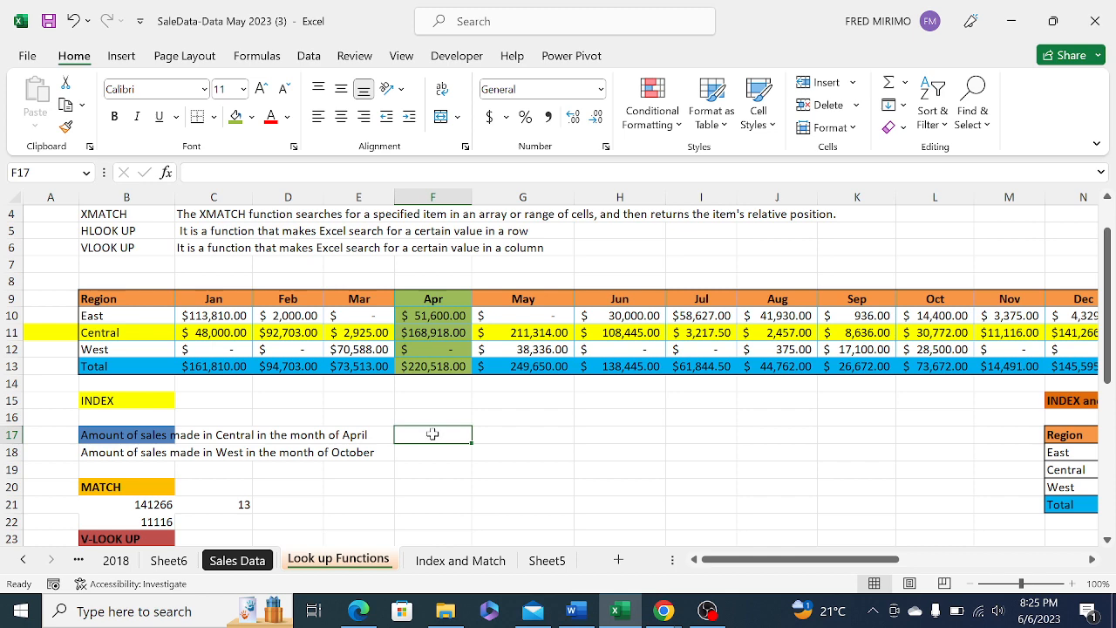
{"action": "type", "text": "="}
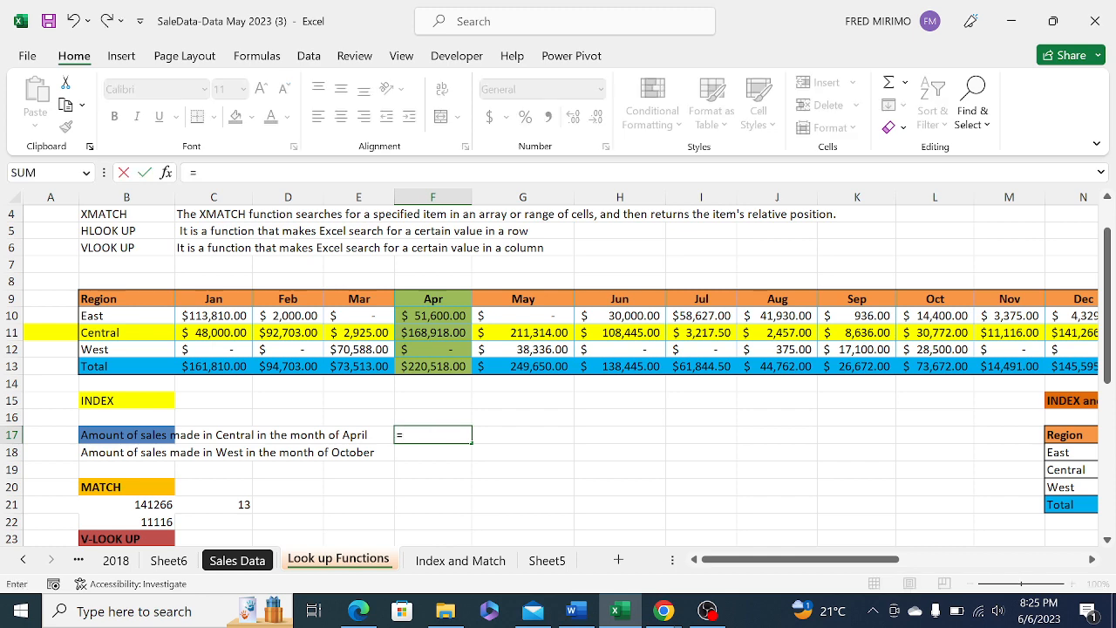
{"action": "type", "text": "inde"}
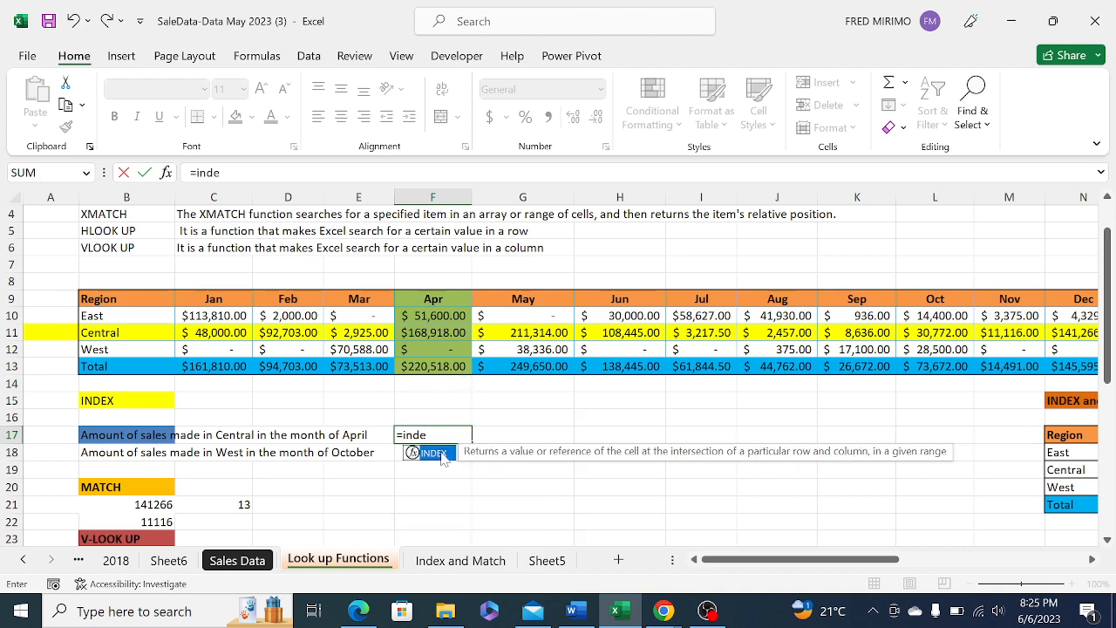
{"action": "double_click", "coordinate": [433, 454]}
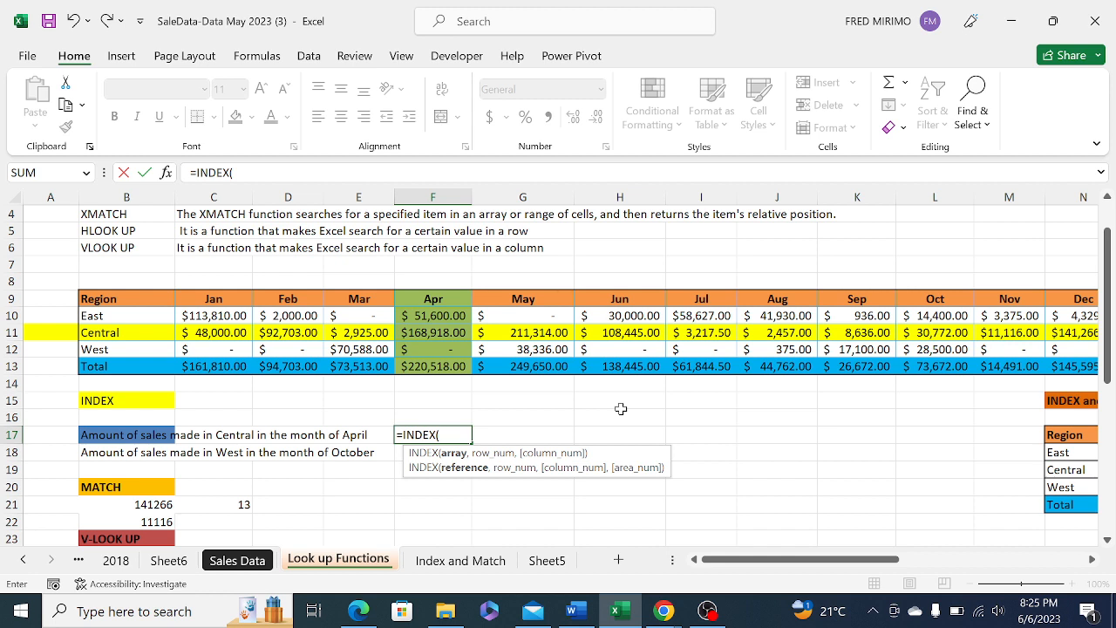
{"action": "left_click", "coordinate": [123, 312]}
{"action": "left_click_drag", "start_coordinate": [123, 312], "coordinate": [982, 350]}
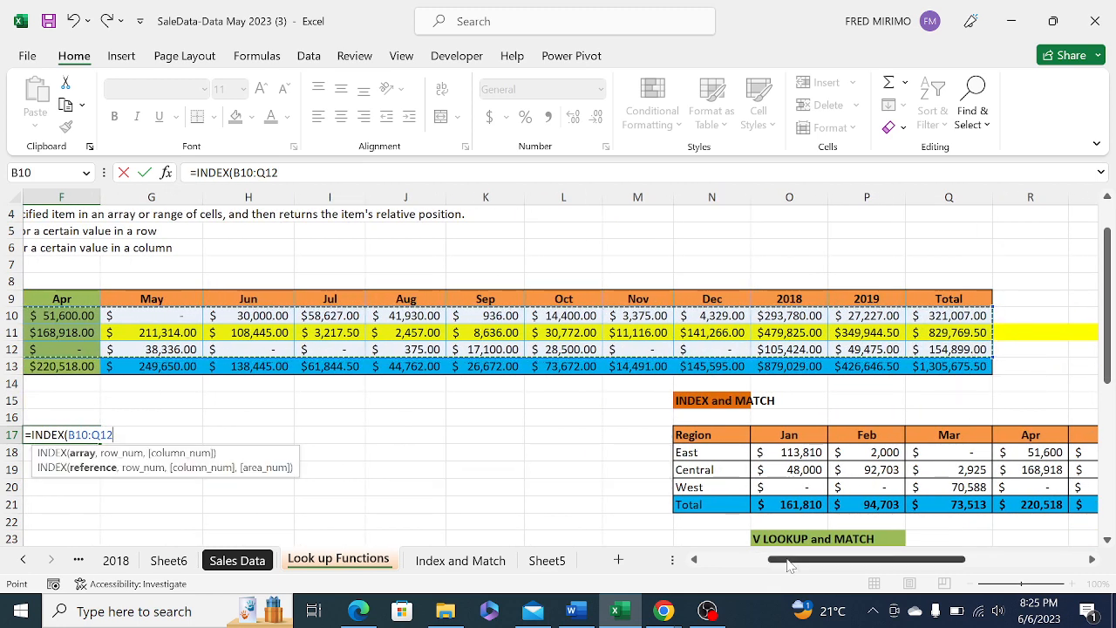
{"action": "left_click_drag", "start_coordinate": [789, 565], "coordinate": [726, 558]}
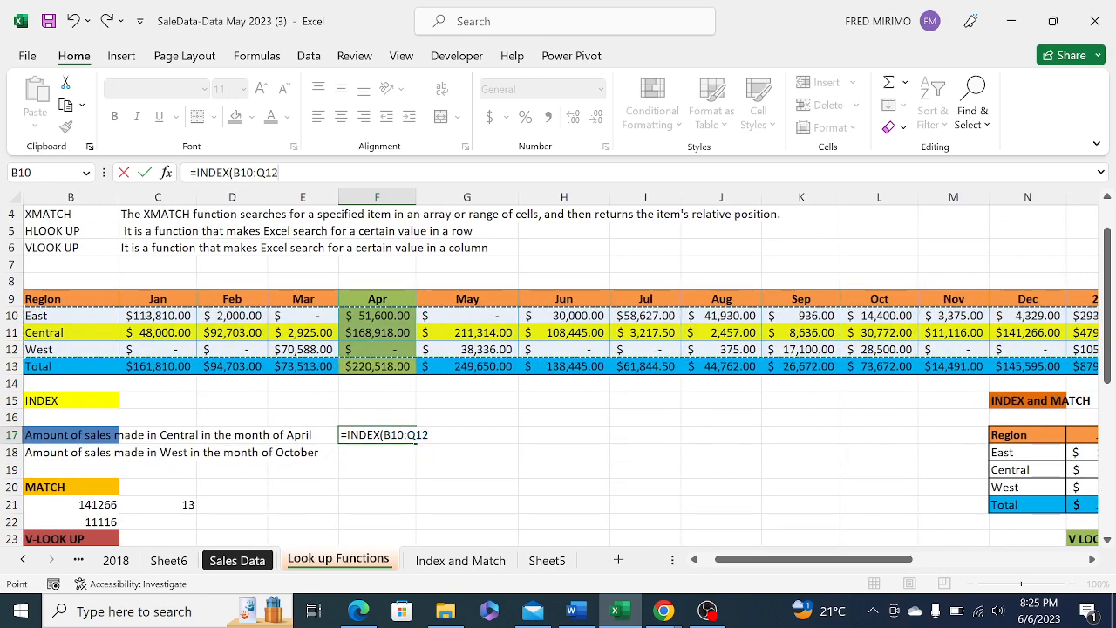
{"action": "type", "text": ","}
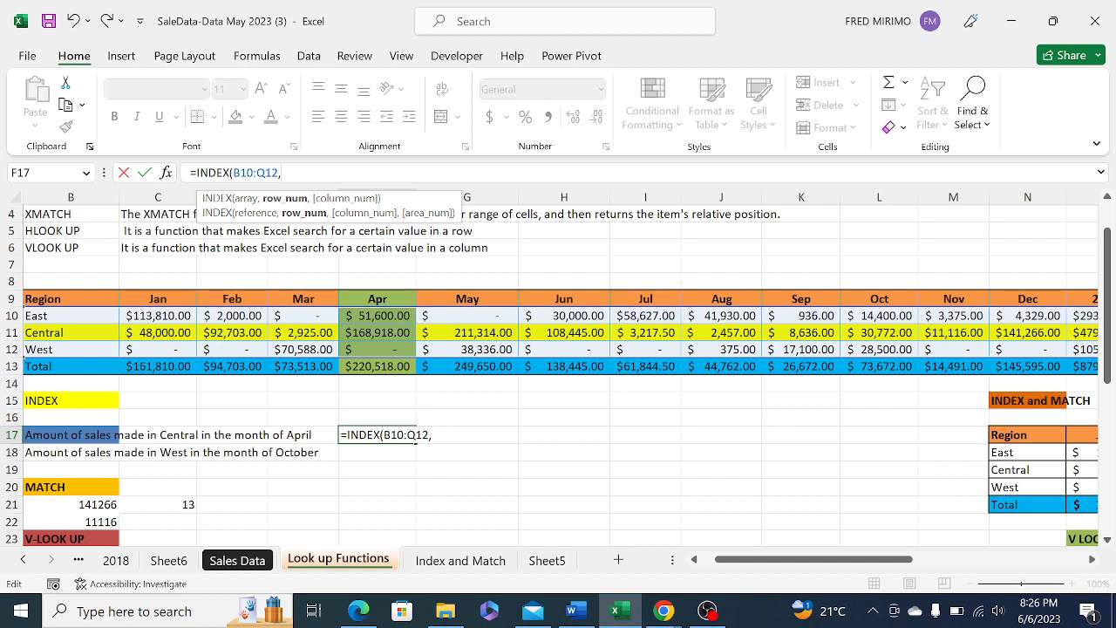
Make the INDEX array absolute as $B$10:$Q$12, and enter 3 as row number and 5 as column number
{"action": "left_click", "coordinate": [236, 172]}
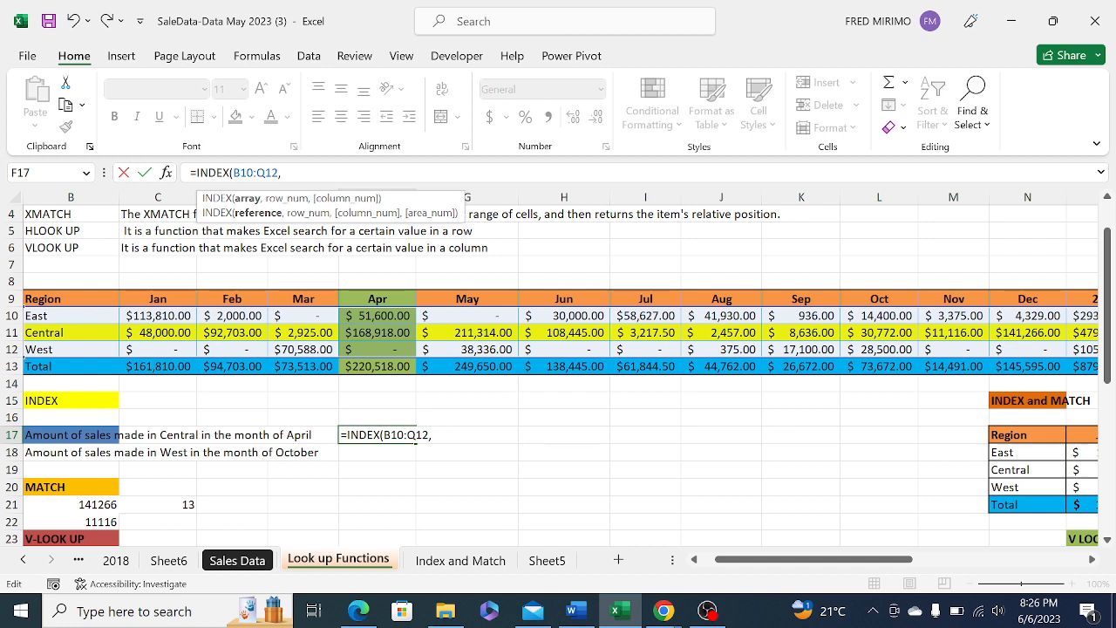
{"action": "key", "text": "F4"}
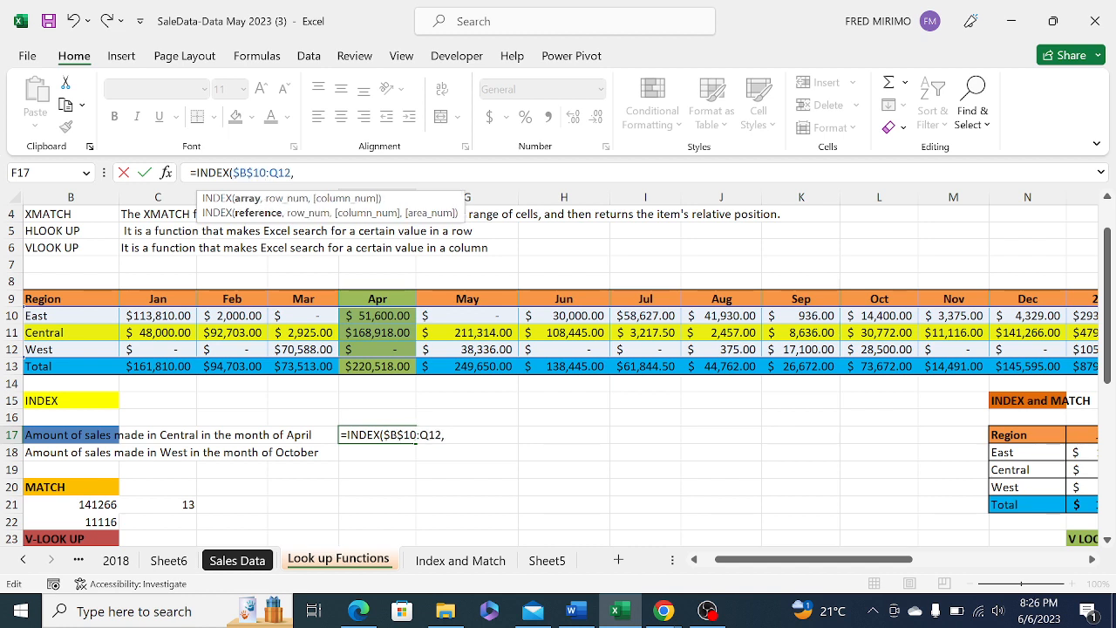
{"action": "key", "text": "F4"}
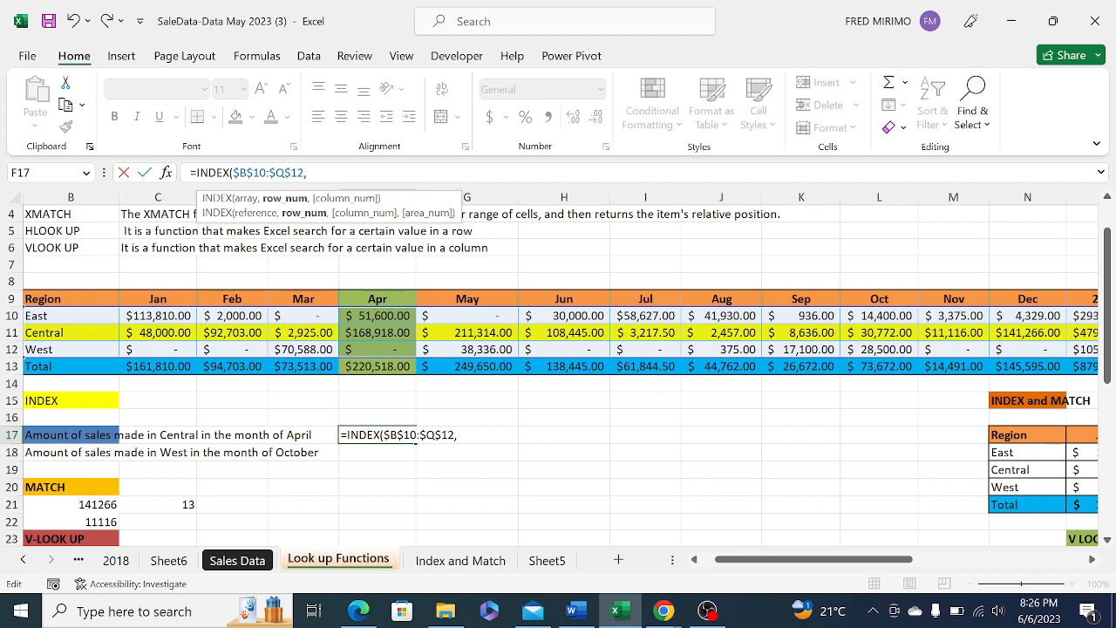
{"action": "type", "text": "3,"}
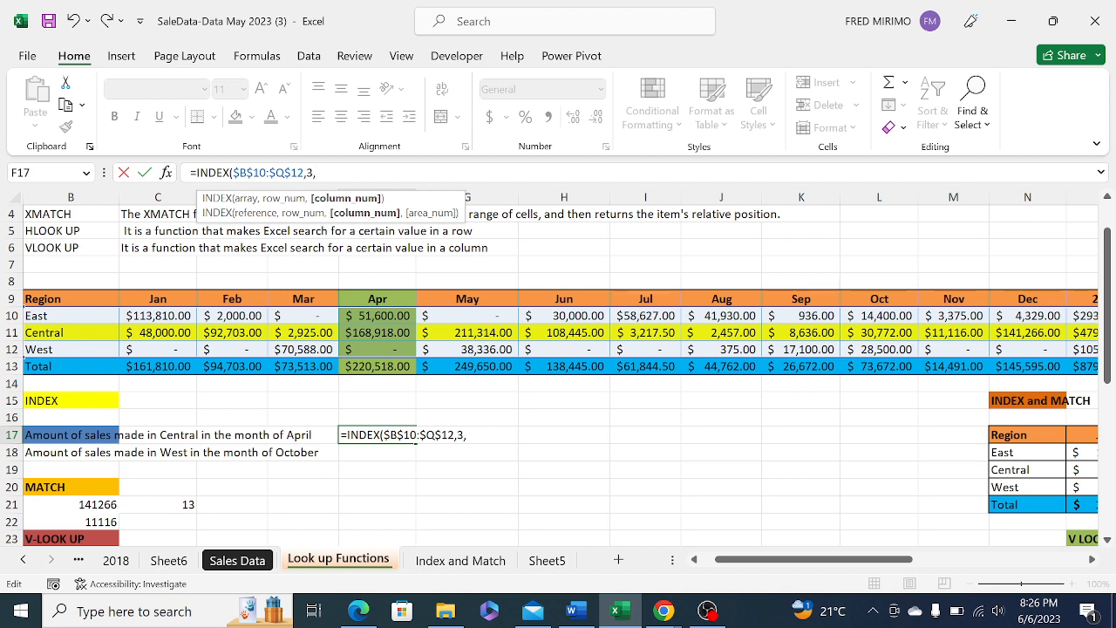
{"action": "type", "text": "5"}
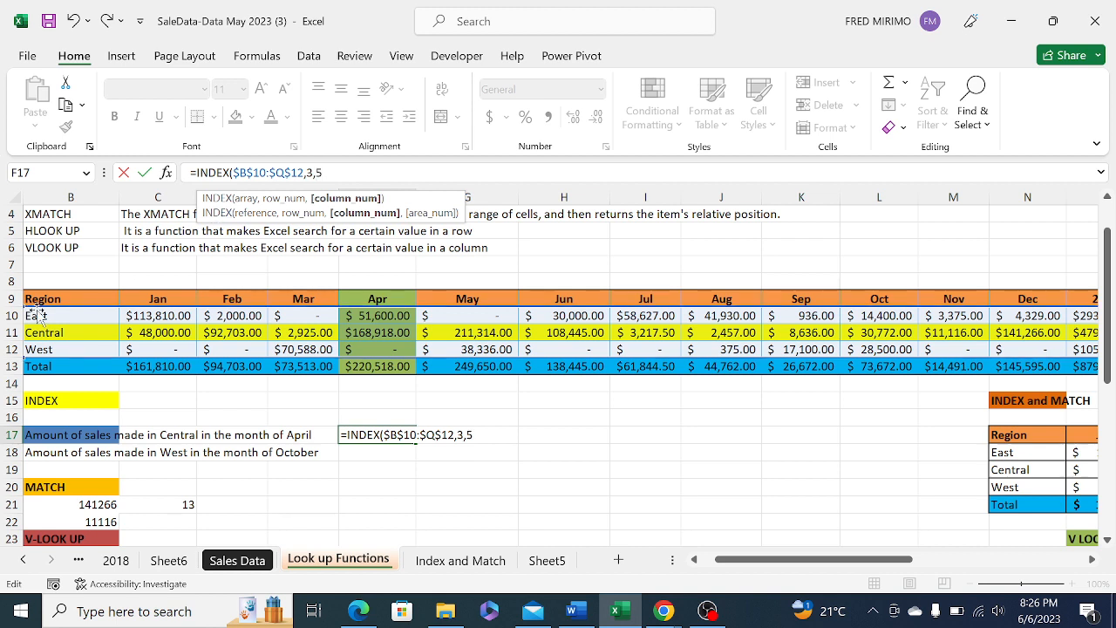
Extend the INDEX array up to include the header row, making it $B$9:$Q$12, and check the range's far end
{"action": "left_click_drag", "start_coordinate": [720, 561], "coordinate": [707, 563]}
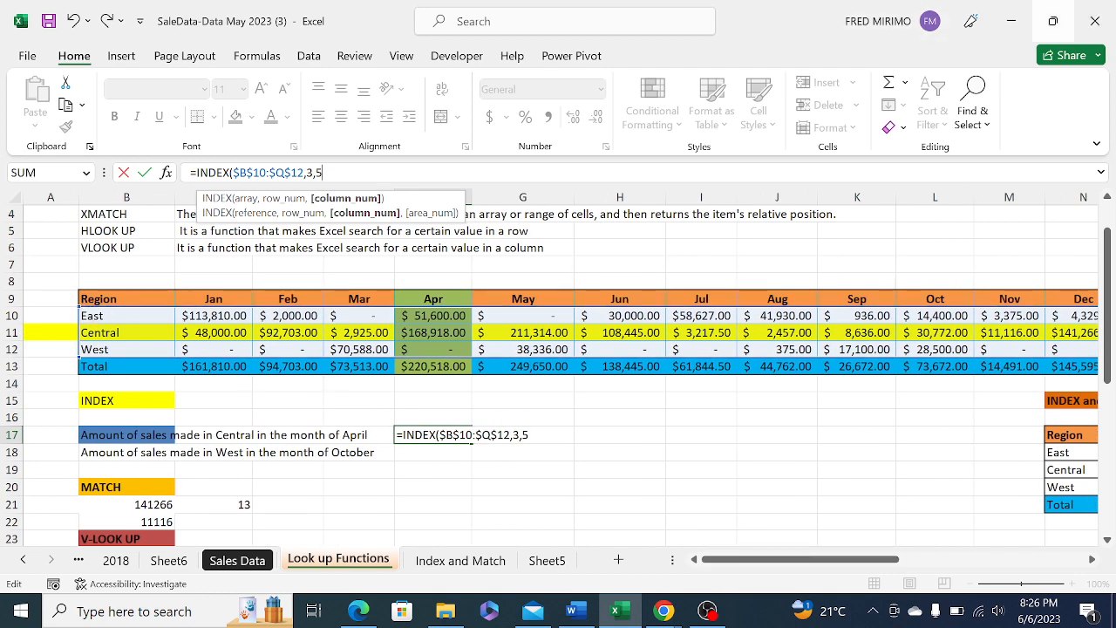
{"action": "left_click_drag", "start_coordinate": [77, 307], "coordinate": [78, 291]}
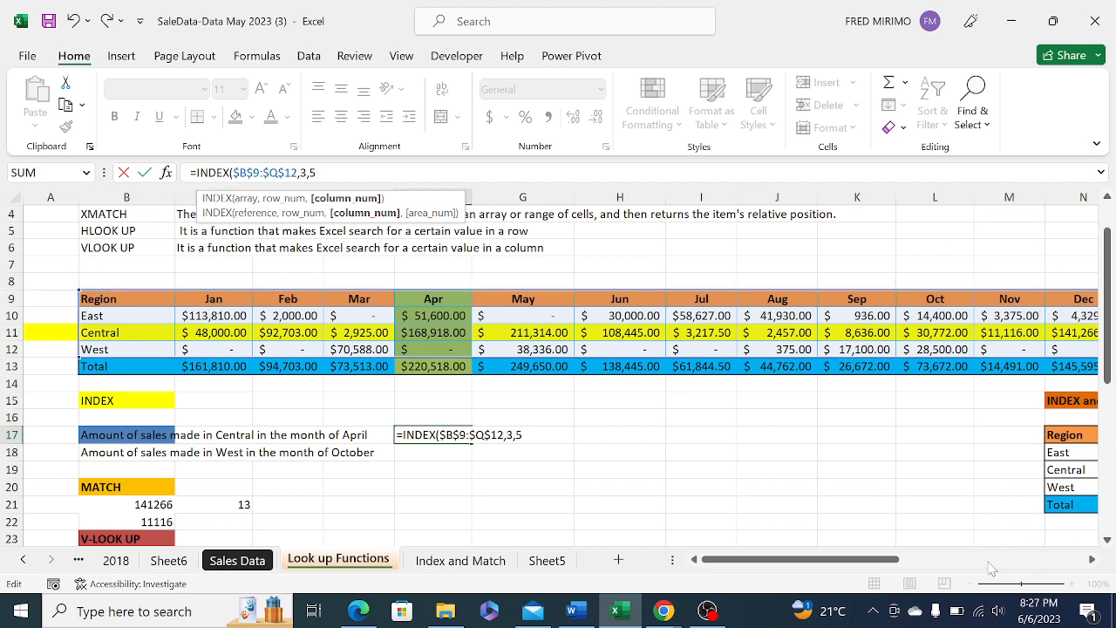
{"action": "left_click_drag", "start_coordinate": [905, 565], "coordinate": [999, 565]}
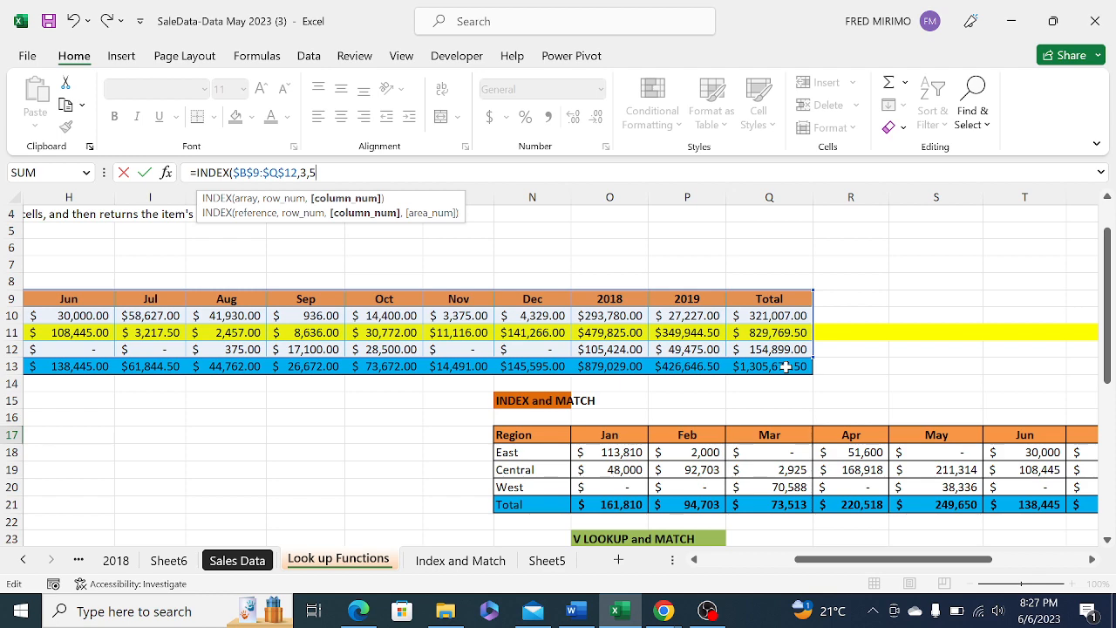
{"action": "left_click_drag", "start_coordinate": [823, 562], "coordinate": [602, 436]}
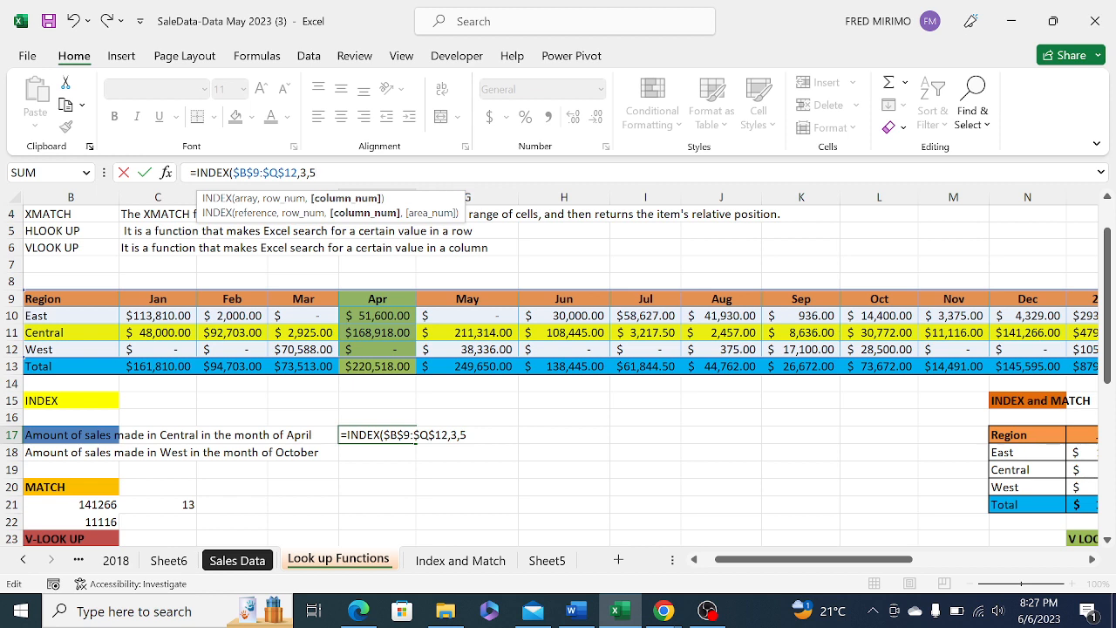
Close and commit the formula in F17 as =INDEX($B$9:$Q$12,3,5), and reselect the cell
{"action": "type", "text": ")"}
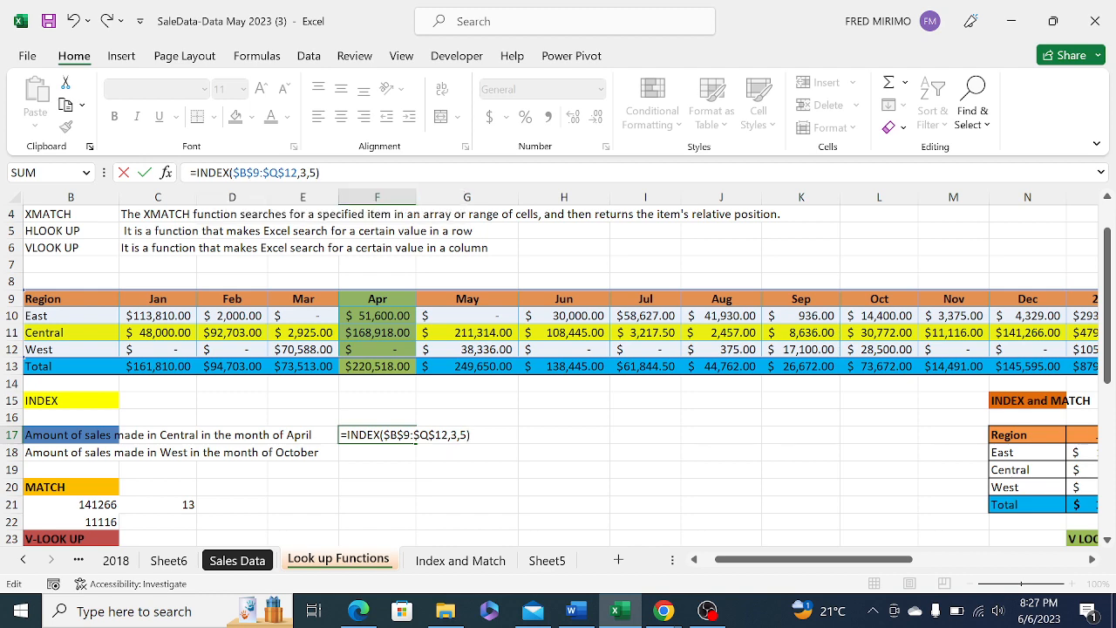
{"action": "key", "text": "Return"}
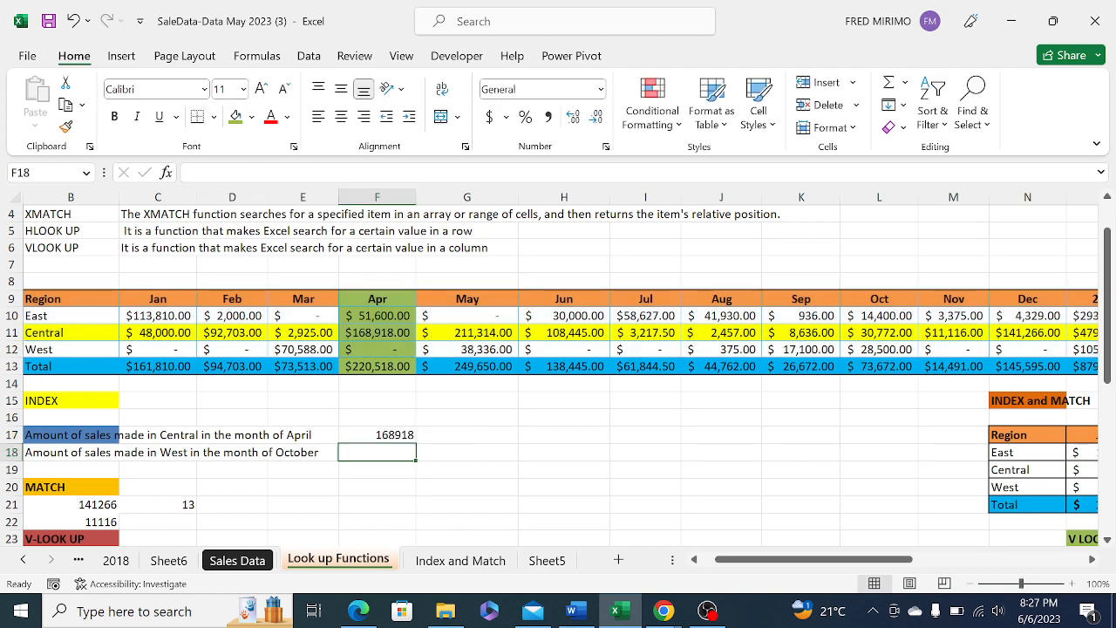
{"action": "left_click", "coordinate": [382, 434]}
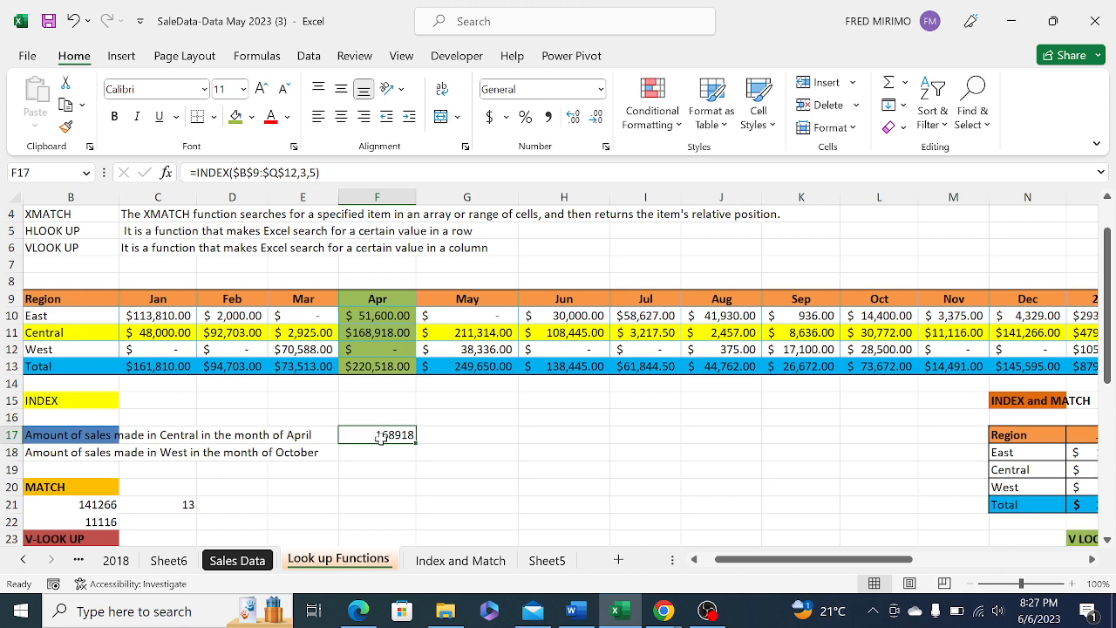
Inspect the array, row and column arguments of the INDEX formula in F17, leaving the formula as entered
{"action": "left_click", "coordinate": [249, 174]}
{"action": "left_click", "coordinate": [248, 174]}
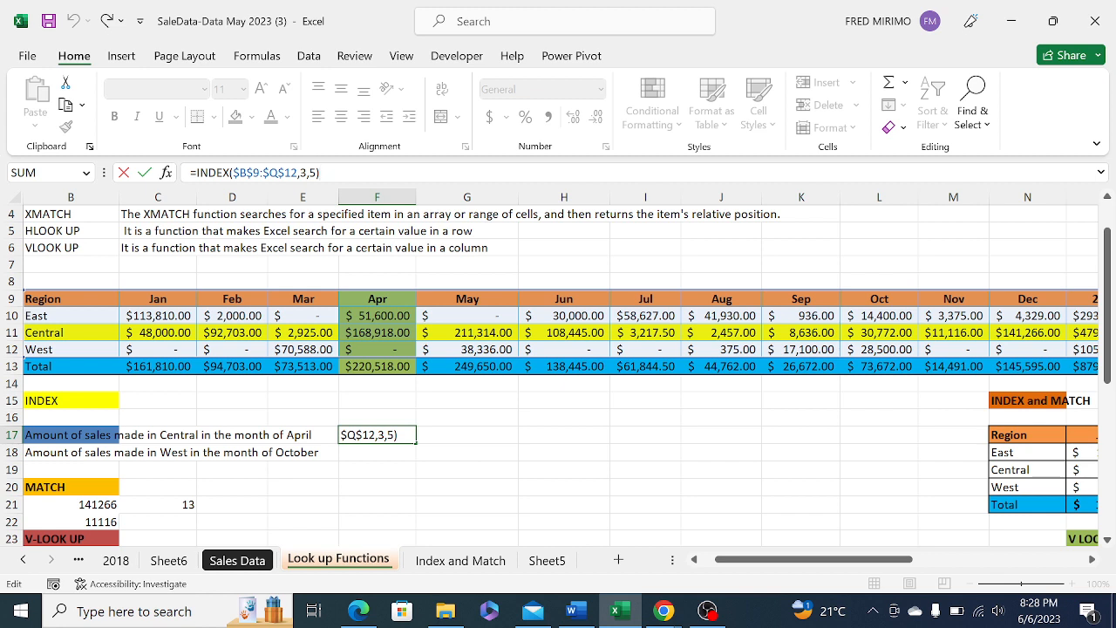
{"action": "left_click", "coordinate": [233, 172]}
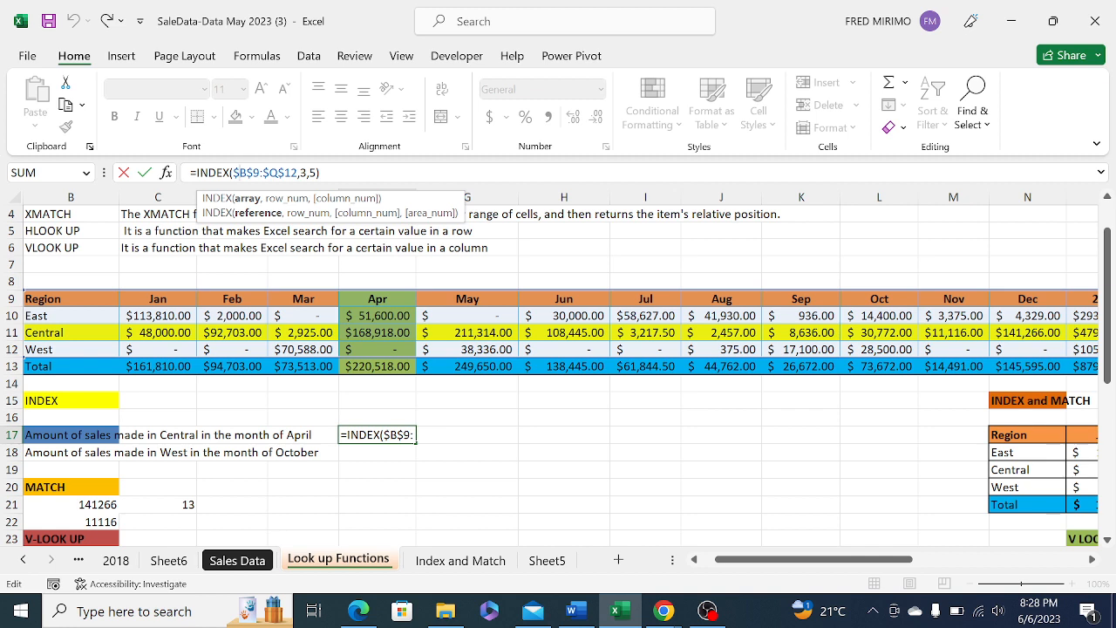
{"action": "left_click", "coordinate": [321, 173]}
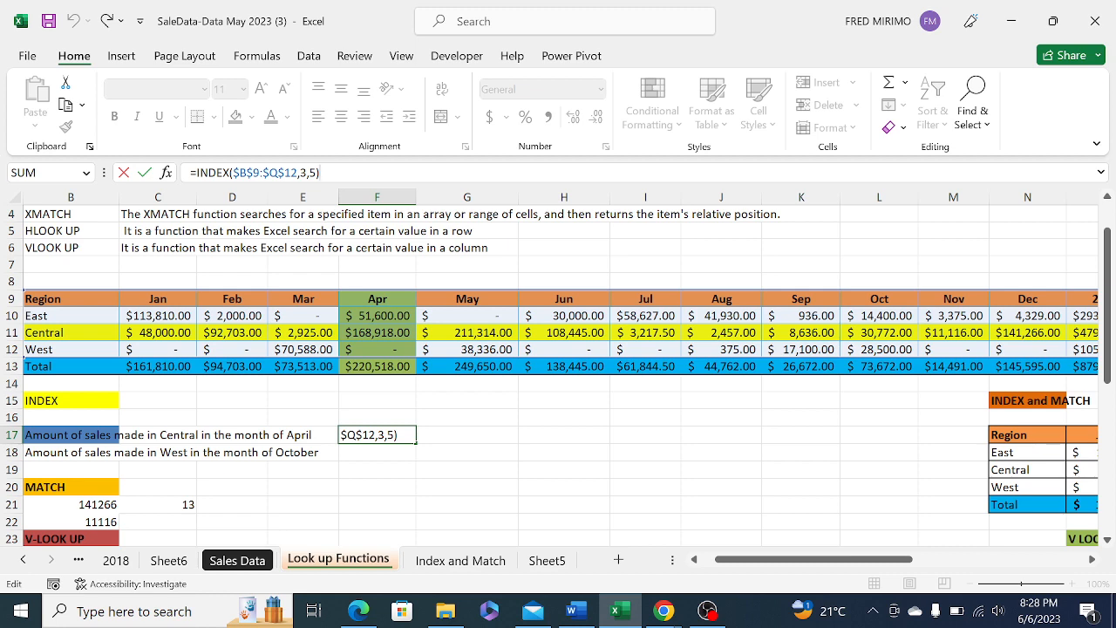
{"action": "key", "text": "Return"}
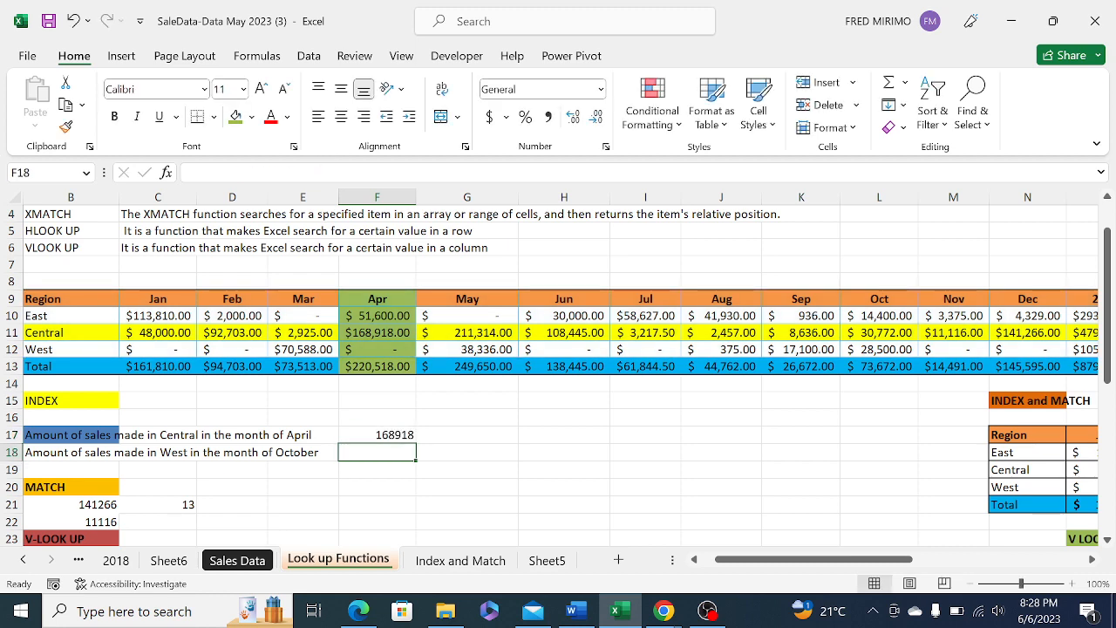
{"action": "left_click", "coordinate": [397, 434]}
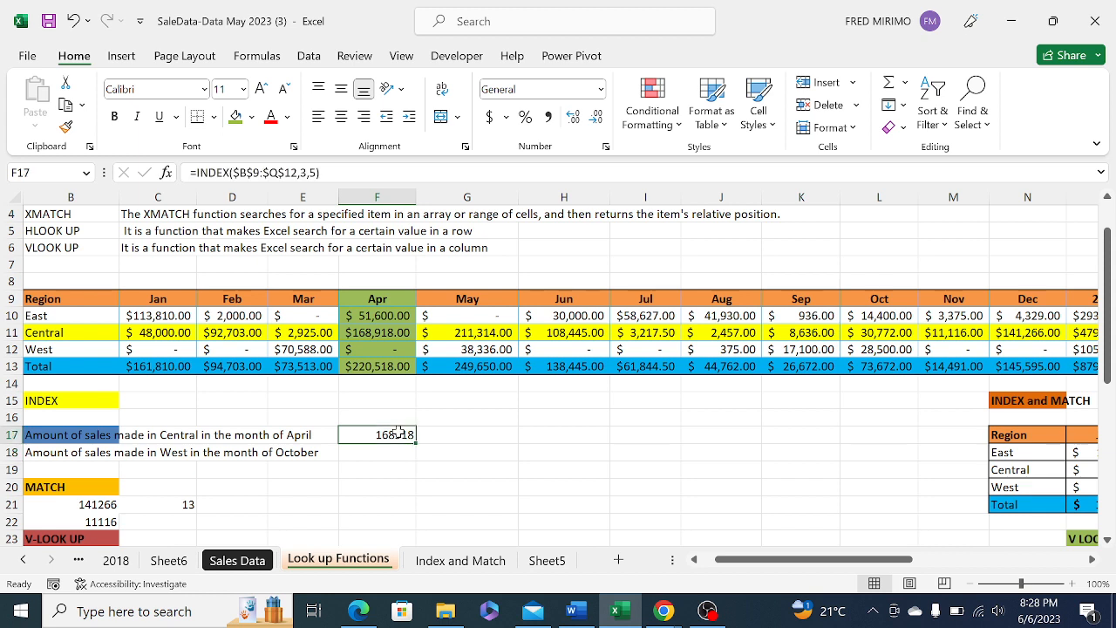
Examine the May sales cells for Central and West in the sales table
{"action": "left_click", "coordinate": [479, 334]}
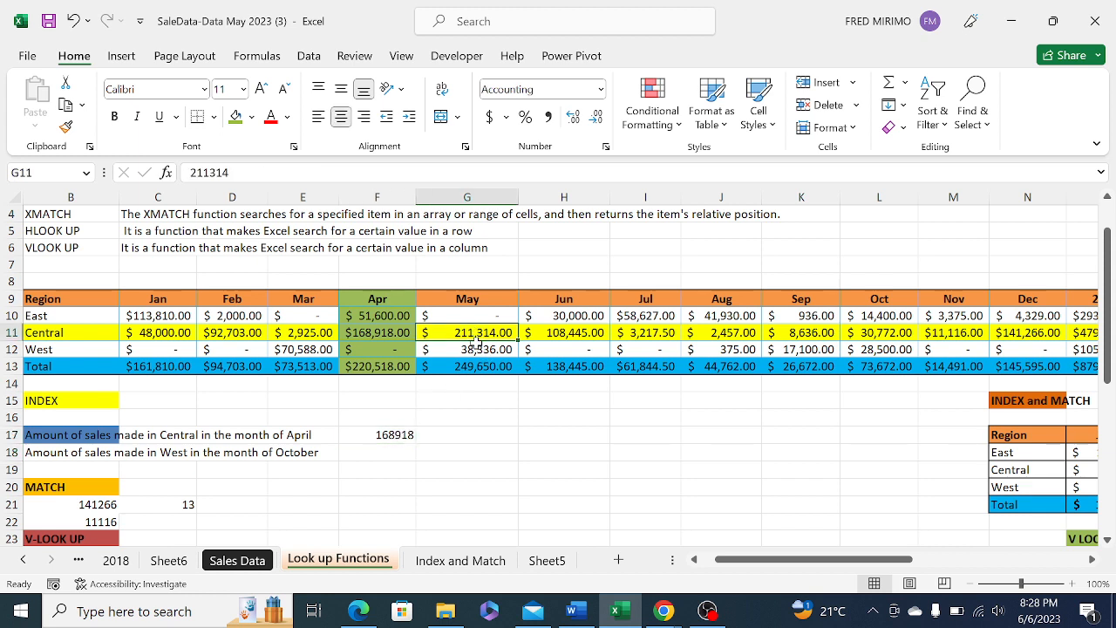
{"action": "left_click", "coordinate": [68, 350]}
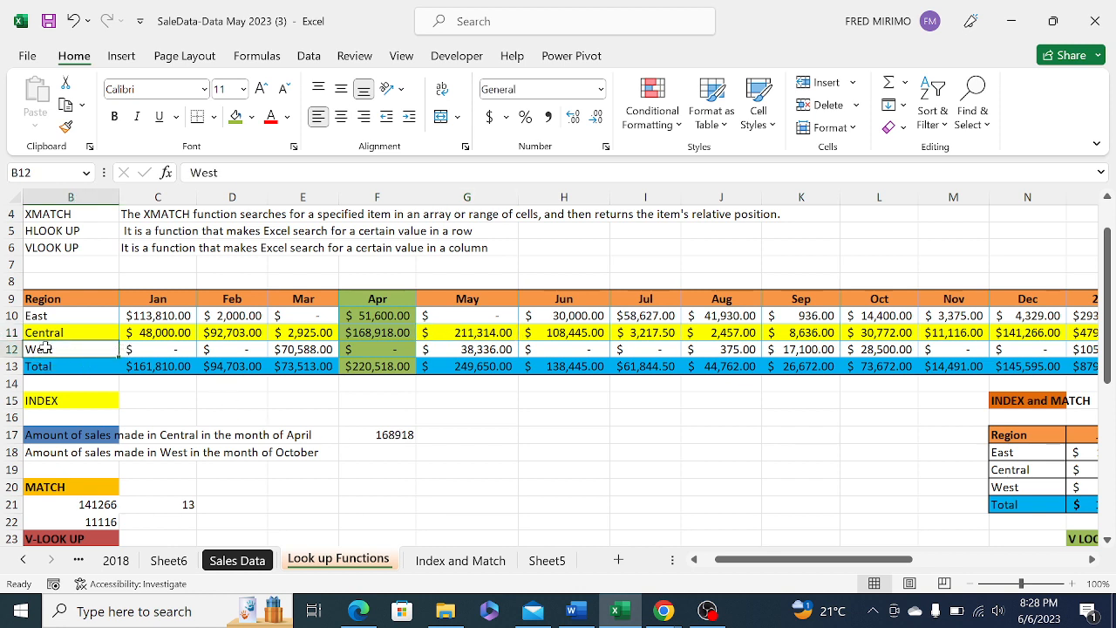
{"action": "left_click", "coordinate": [465, 299]}
{"action": "left_click", "coordinate": [478, 349]}
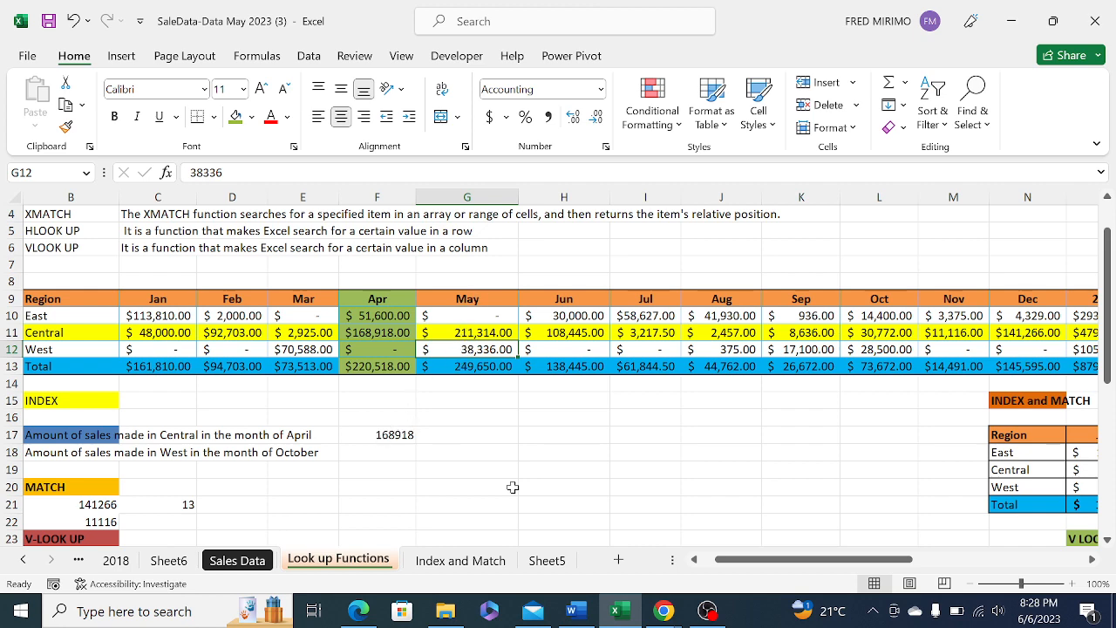
Switch to the Google Meet call in Chrome to check it, and return to the Excel workbook
{"action": "left_click", "coordinate": [663, 612]}
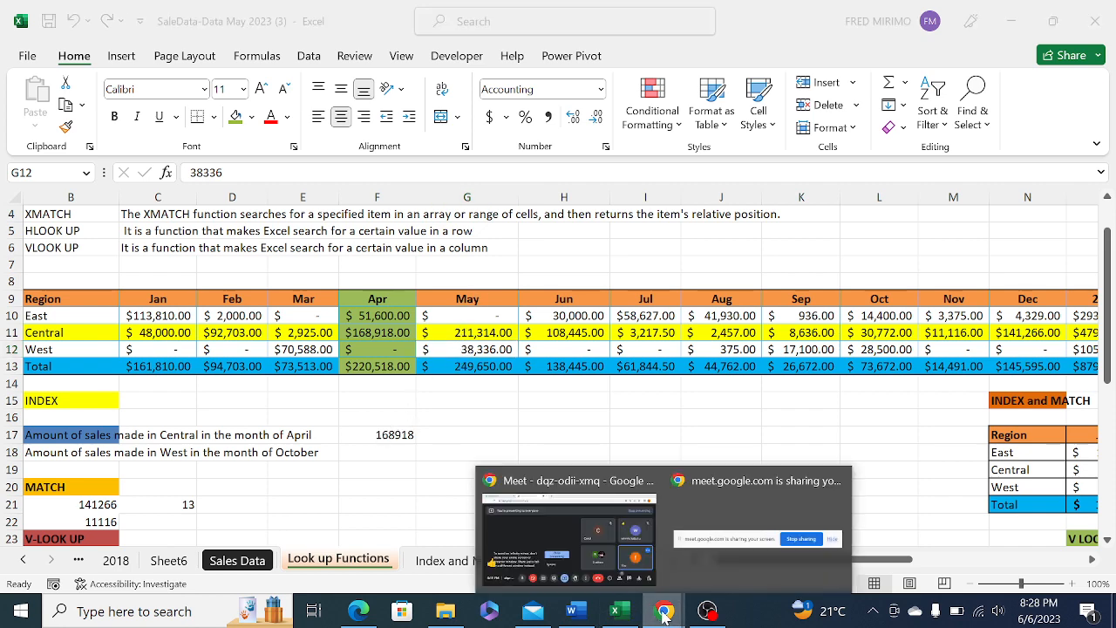
{"action": "left_click", "coordinate": [611, 533]}
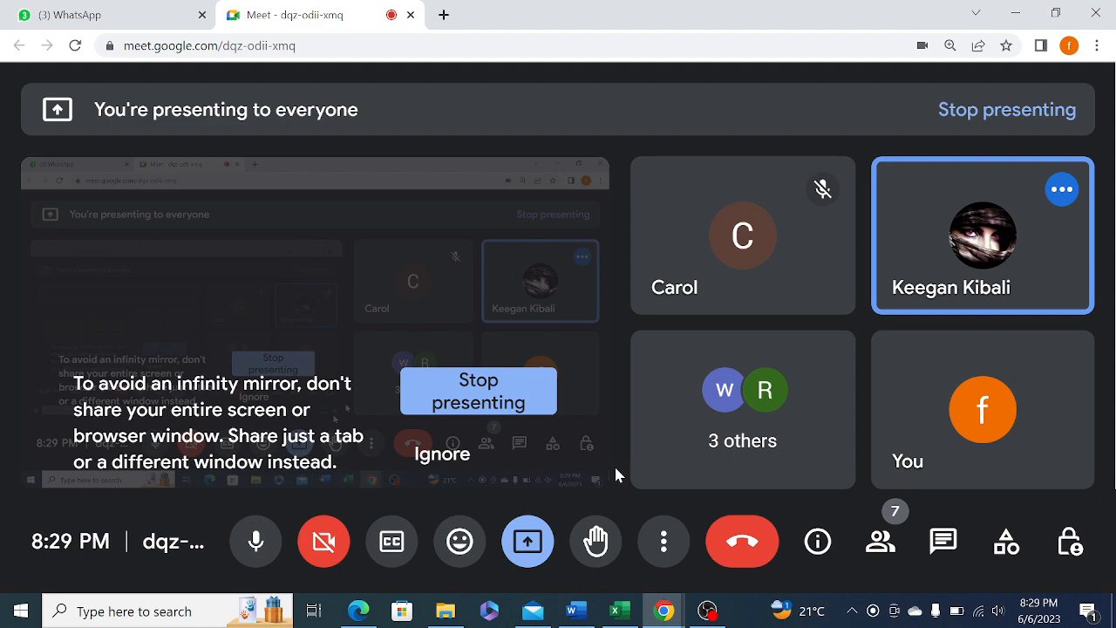
{"action": "left_click", "coordinate": [618, 611]}
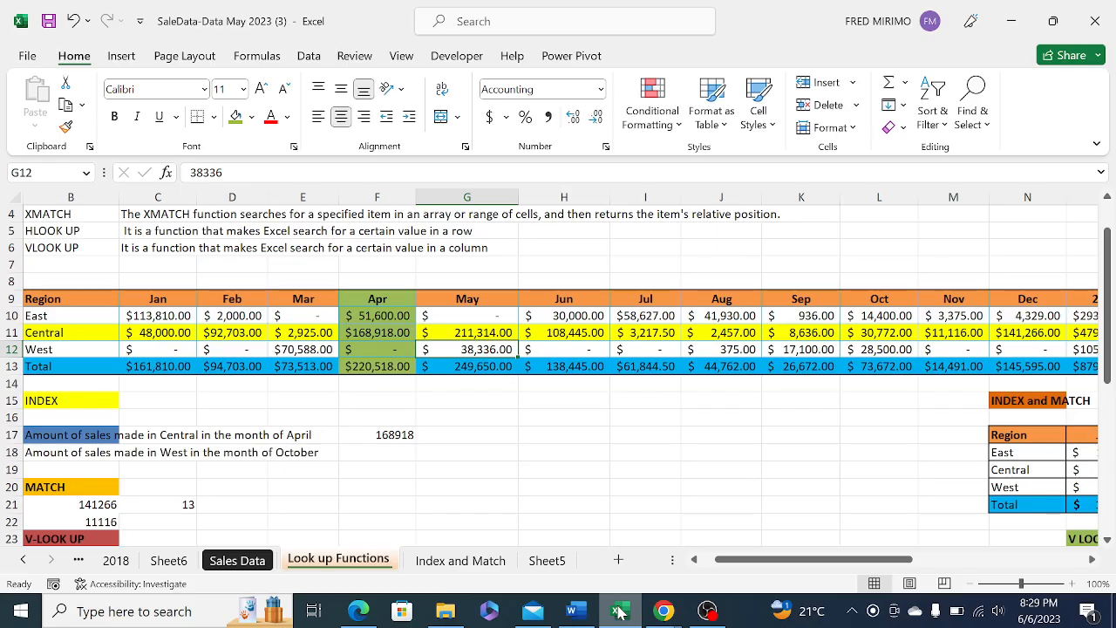
Remove the array, row and column arguments from the formula in F17, leaving only =INDEX(
{"action": "left_click", "coordinate": [483, 460]}
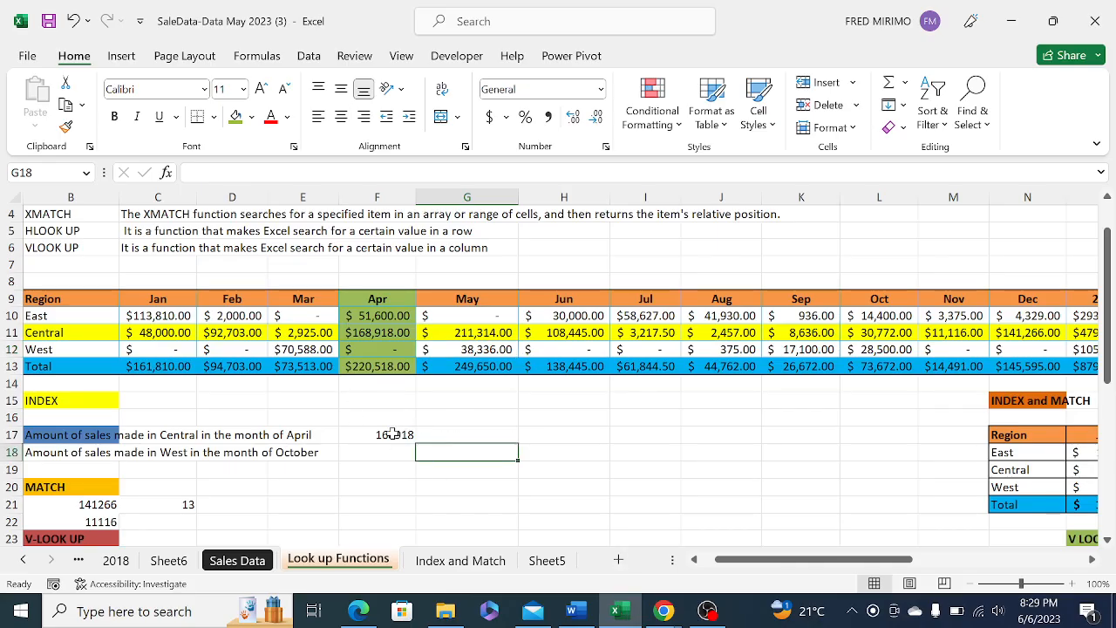
{"action": "left_click", "coordinate": [393, 433]}
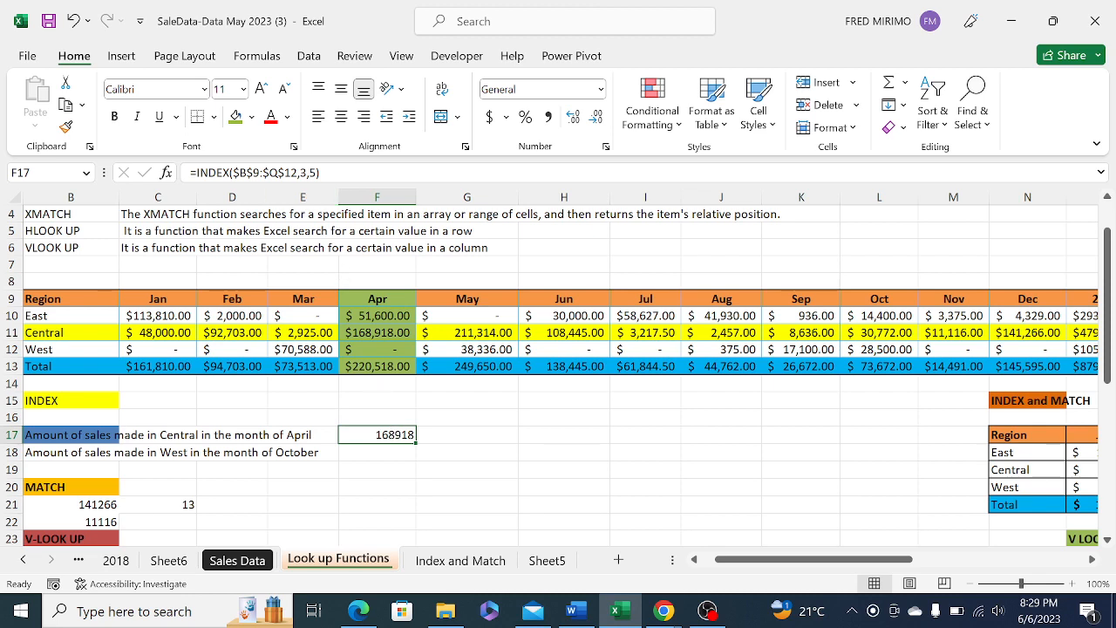
{"action": "left_click", "coordinate": [322, 173]}
{"action": "key", "text": "BackSpace"}
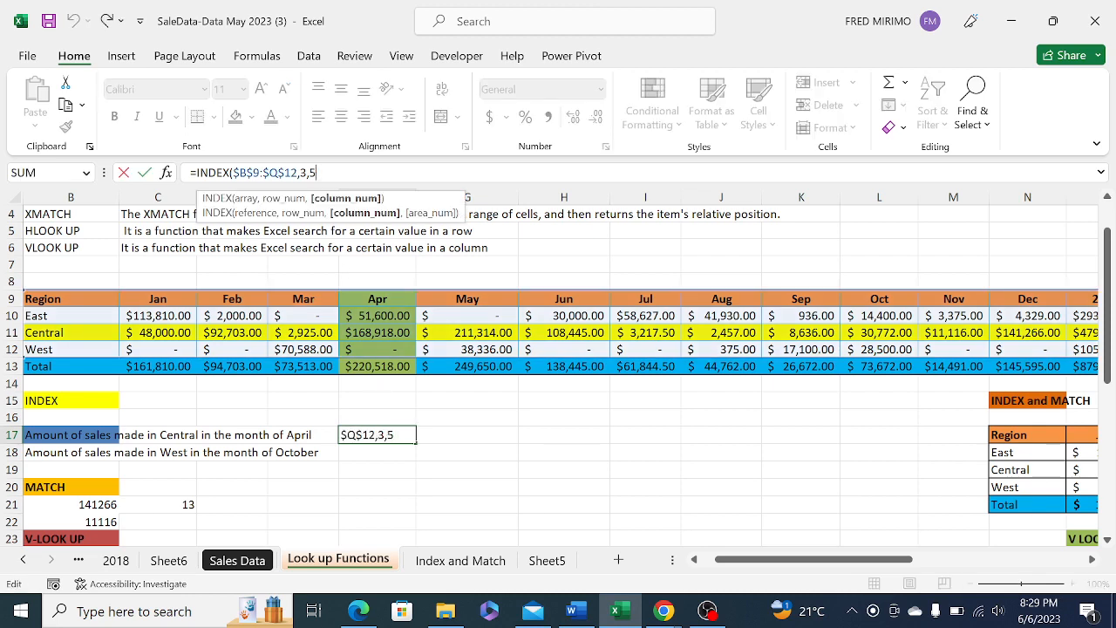
{"action": "key", "text": "BackSpace"}
{"action": "key", "text": "BackSpace"}
{"action": "key", "text": "BackSpace"}
{"action": "key", "text": "BackSpace"}
{"action": "key", "text": "BackSpace"}
{"action": "key", "text": "BackSpace"}
{"action": "key", "text": "BackSpace"}
{"action": "key", "text": "BackSpace"}
{"action": "key", "text": "BackSpace"}
{"action": "key", "text": "BackSpace"}
{"action": "key", "text": "BackSpace"}
{"action": "key", "text": "BackSpace"}
{"action": "key", "text": "BackSpace"}
{"action": "key", "text": "BackSpace"}
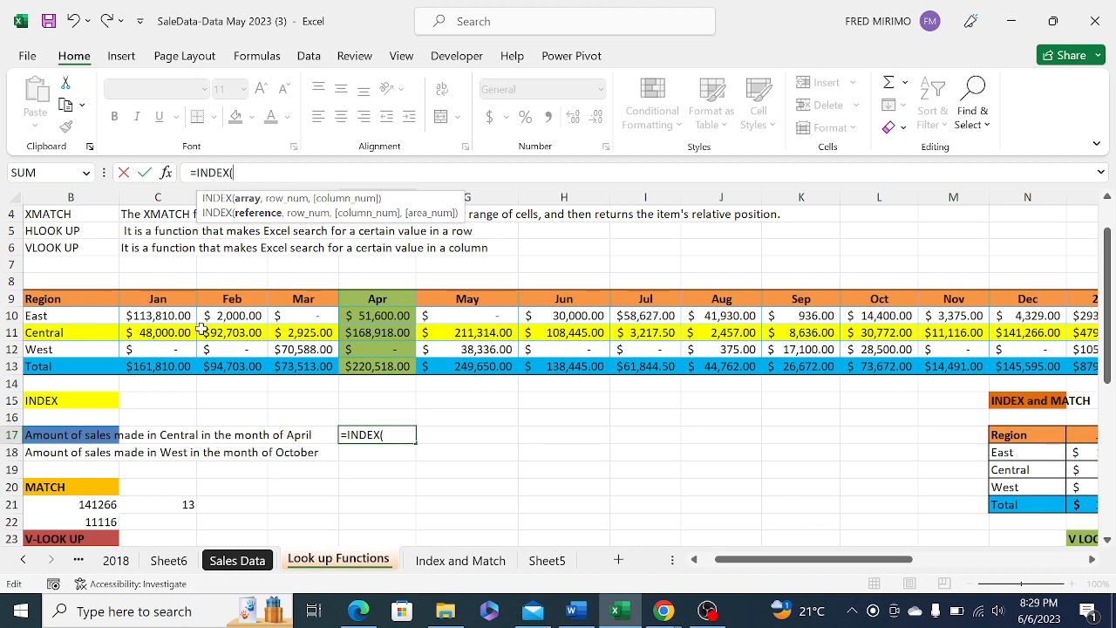
Use the whole sales table, including headers and totals, as the INDEX array in F17, made absolute as $B$9:$Q$13
{"action": "left_click_drag", "start_coordinate": [729, 562], "coordinate": [694, 567]}
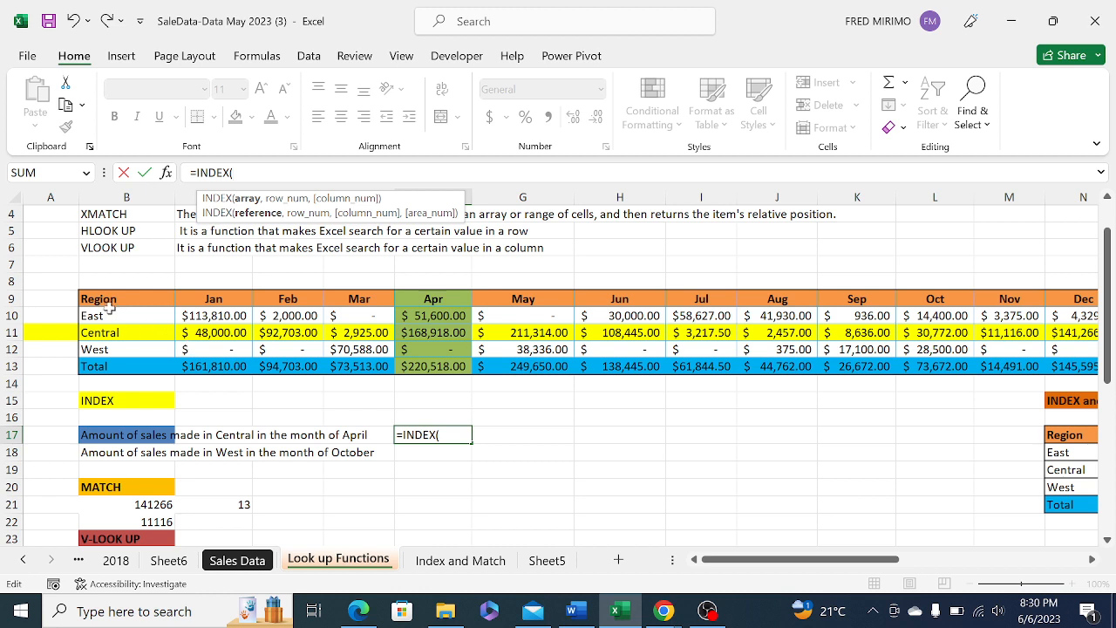
{"action": "left_click_drag", "start_coordinate": [104, 299], "coordinate": [985, 362]}
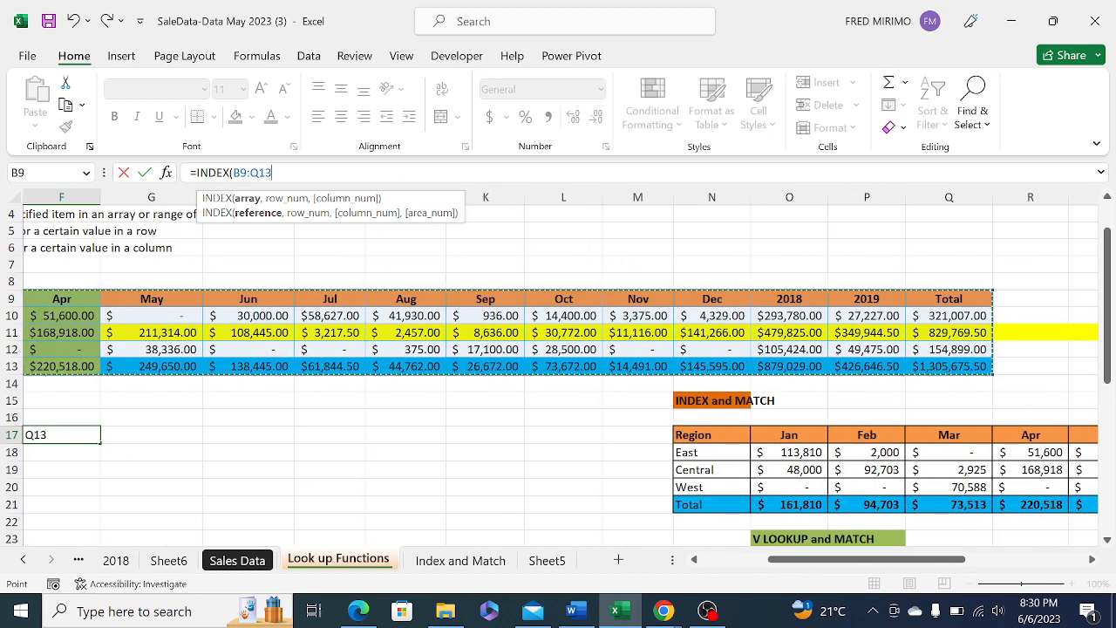
{"action": "key", "text": "F2"}
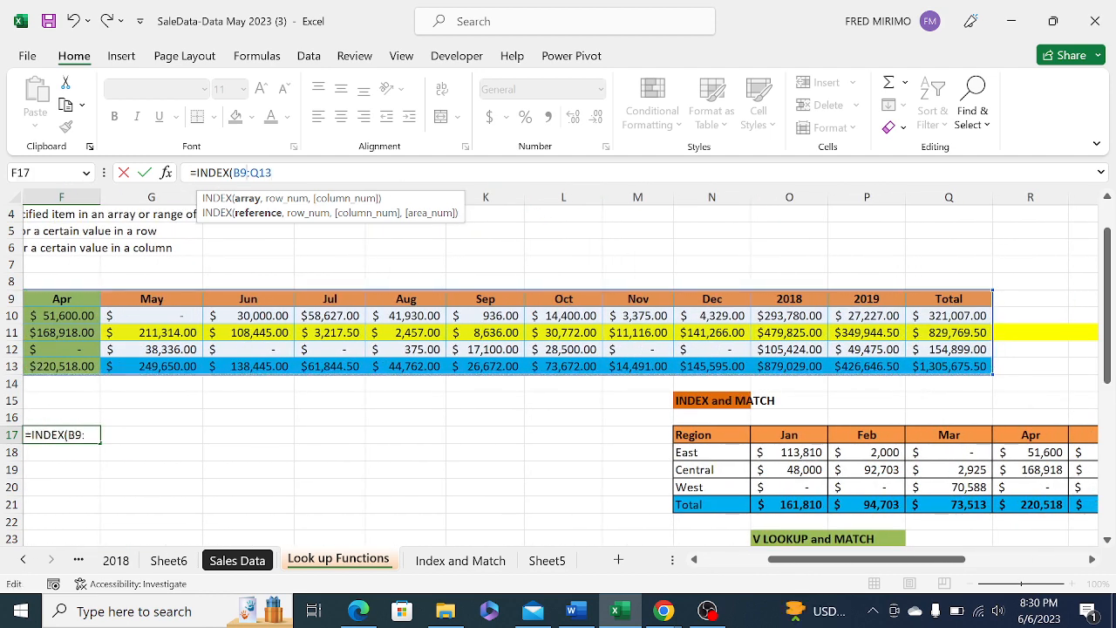
{"action": "key", "text": "F4"}
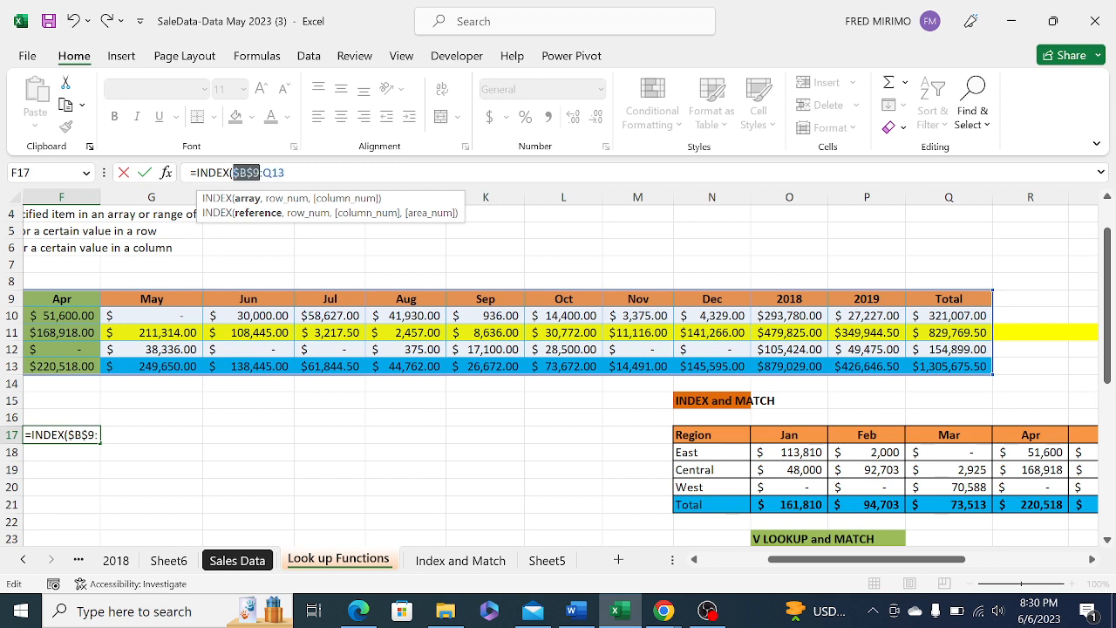
{"action": "key", "text": "shift+Left"}
{"action": "key", "text": "shift+Left"}
{"action": "key", "text": "shift+Left"}
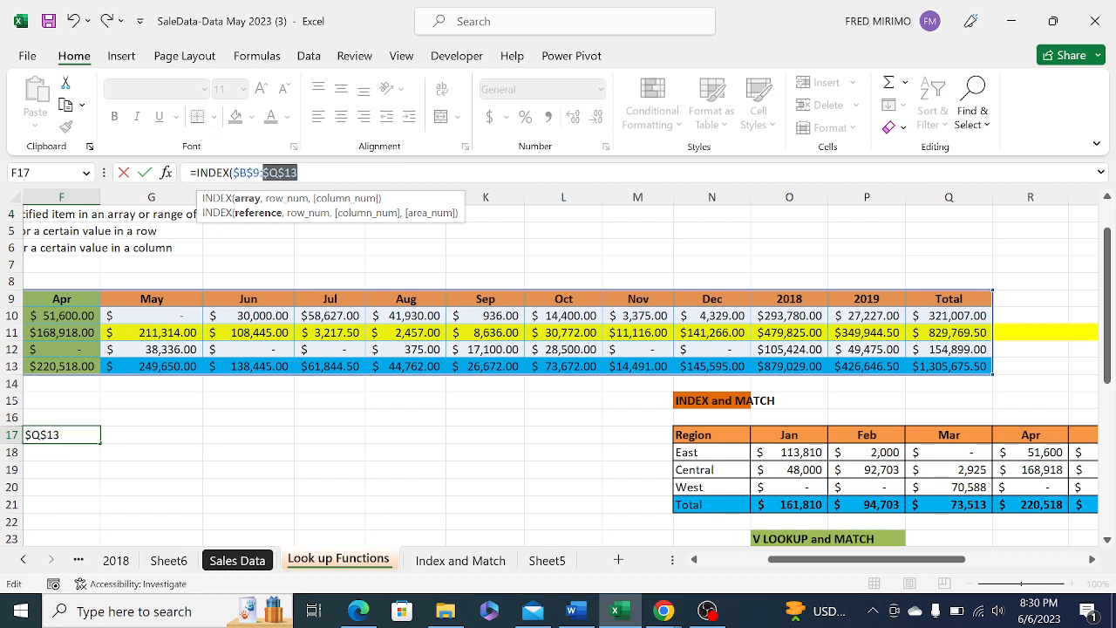
{"action": "key", "text": "F4"}
{"action": "type", "text": ","}
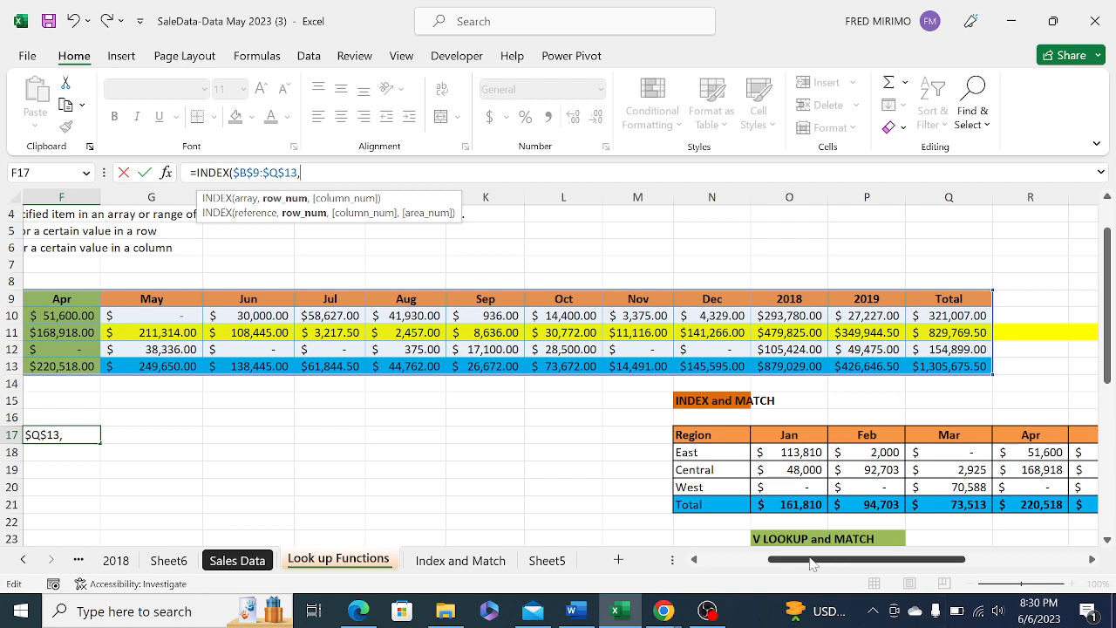
Enter 3 as row number and 5 as column number, and commit the INDEX formula in F17
{"action": "left_click_drag", "start_coordinate": [820, 565], "coordinate": [751, 569]}
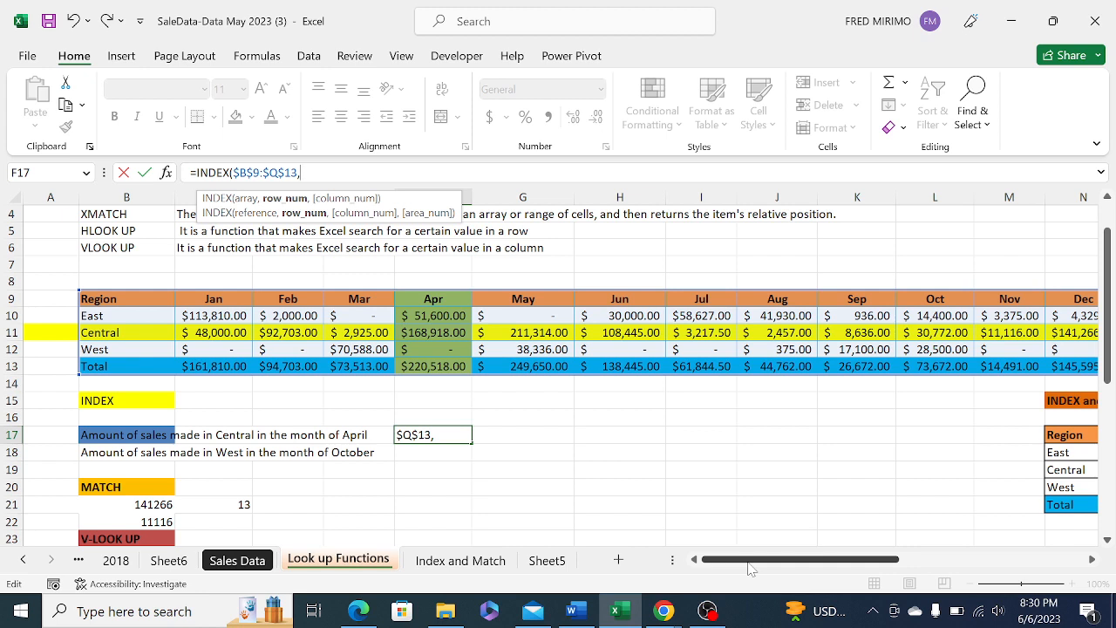
{"action": "type", "text": "3,"}
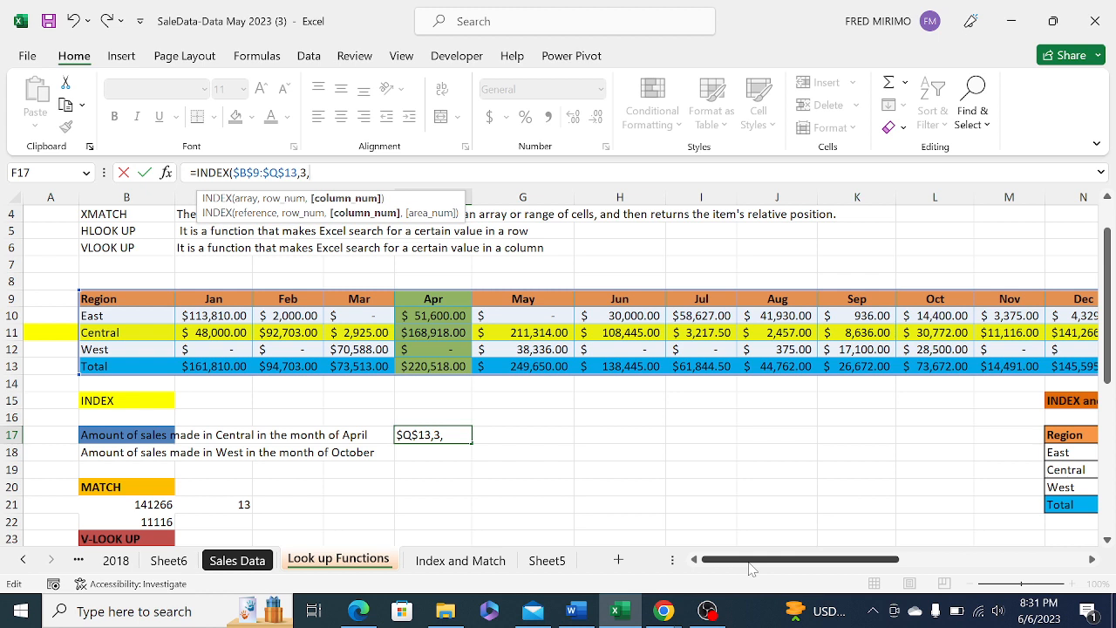
{"action": "type", "text": "5"}
{"action": "type", "text": ")"}
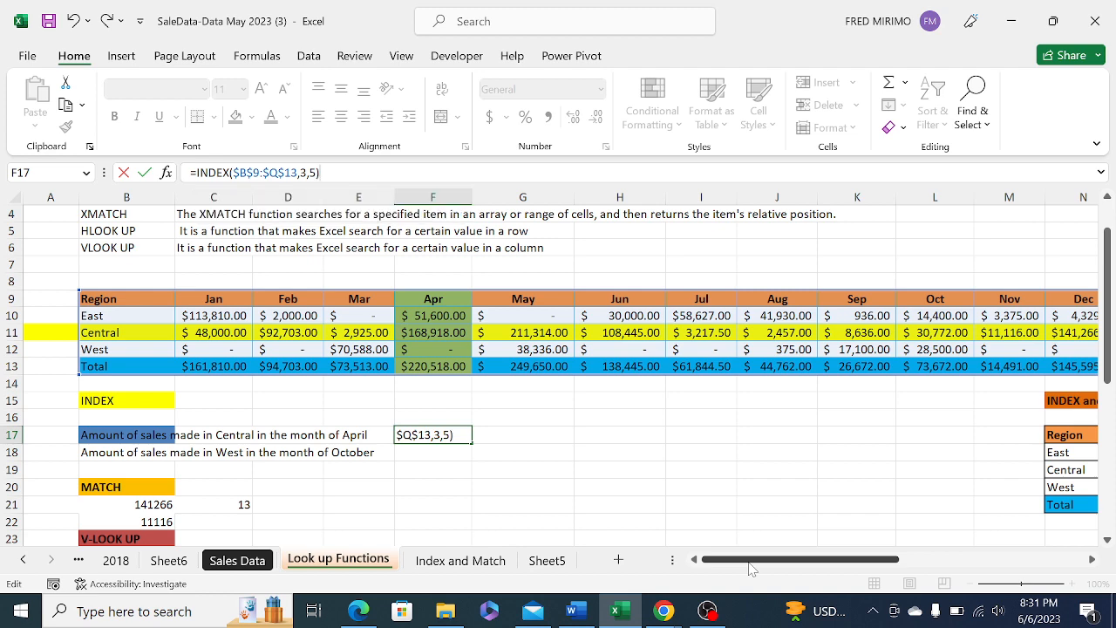
{"action": "key", "text": "Return"}
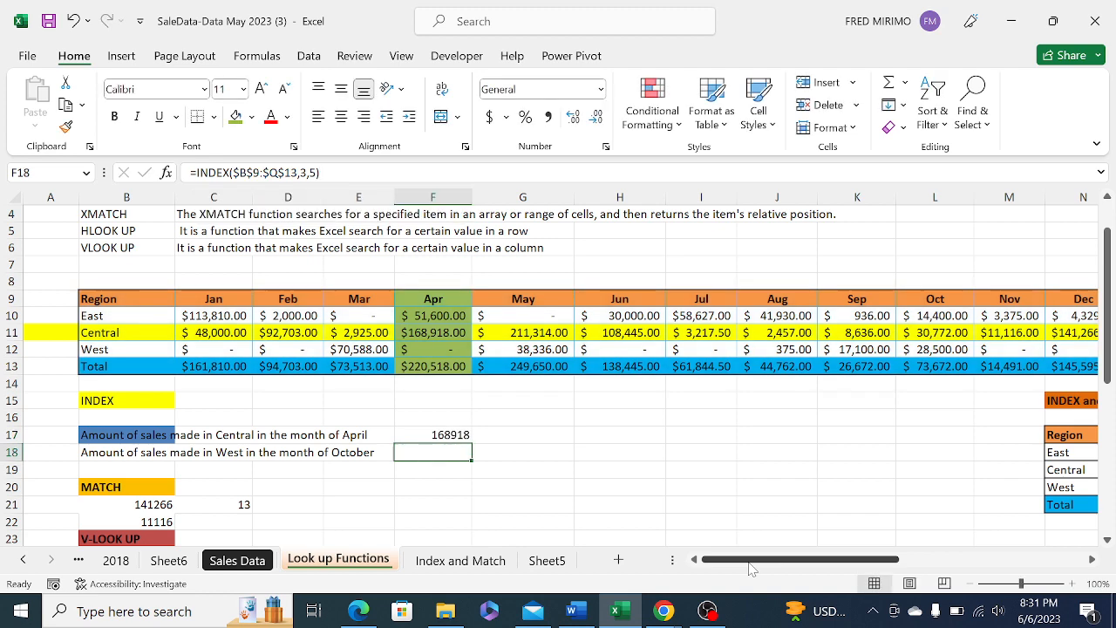
Review the INDEX formula in F17 against the sales table range B9:Q13, checking its array, row and column arguments
{"action": "left_click", "coordinate": [441, 437]}
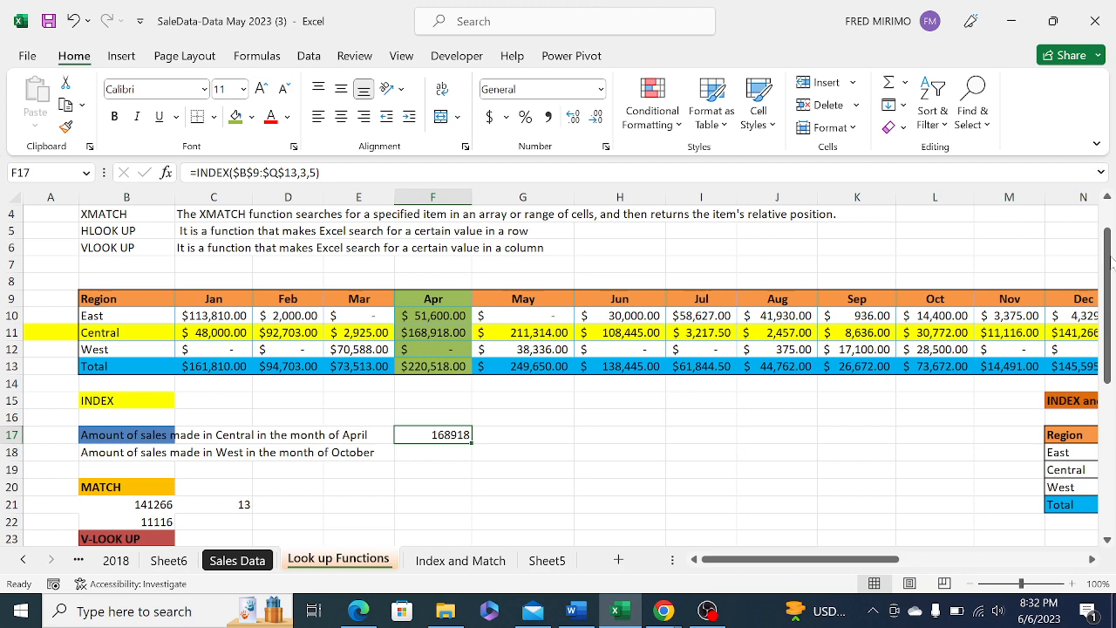
{"action": "left_click_drag", "start_coordinate": [1111, 260], "coordinate": [1107, 224]}
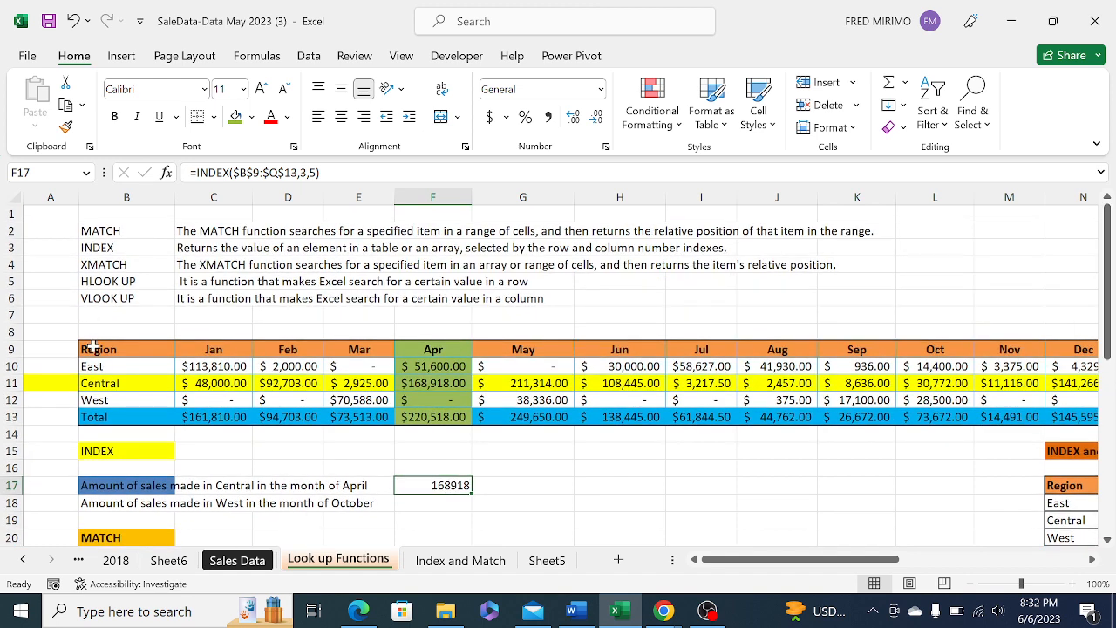
{"action": "left_click_drag", "start_coordinate": [94, 347], "coordinate": [987, 417]}
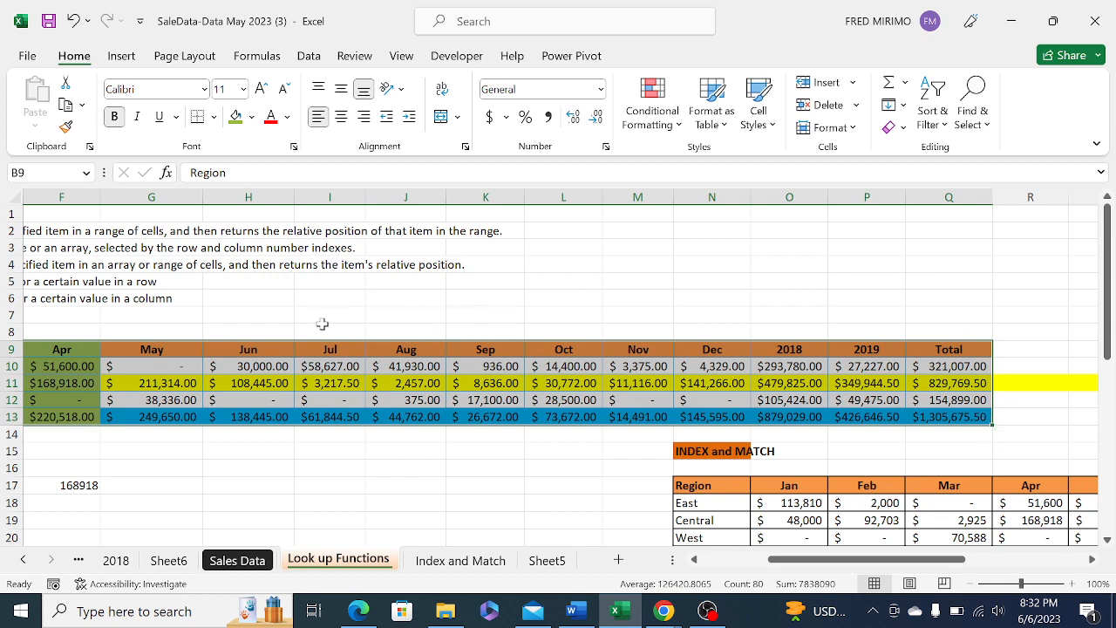
{"action": "left_click_drag", "start_coordinate": [781, 559], "coordinate": [708, 559]}
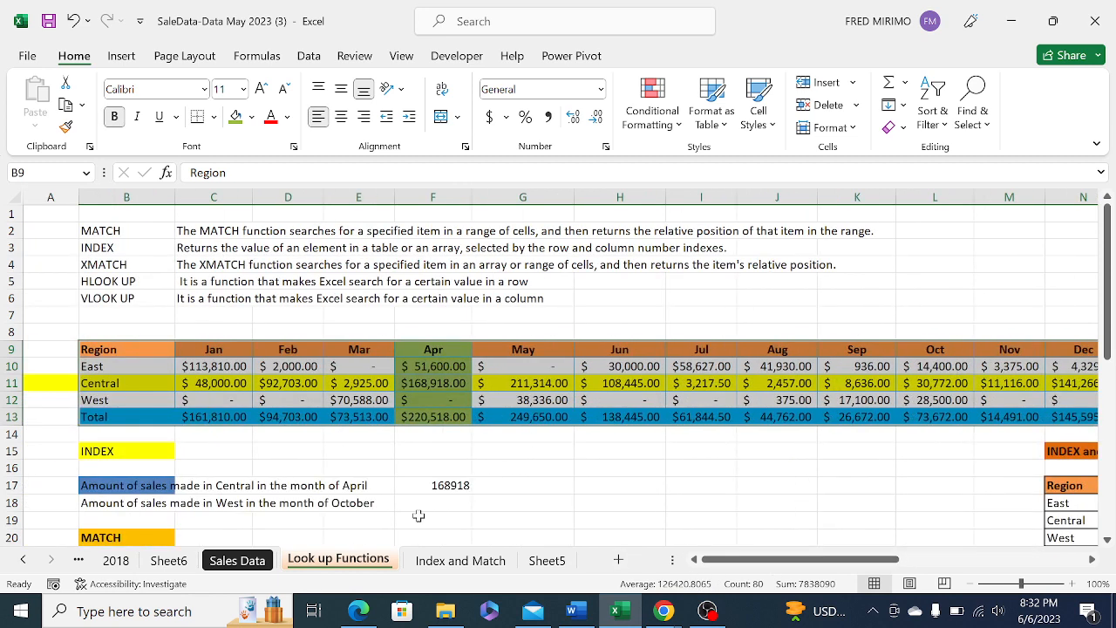
{"action": "left_click", "coordinate": [455, 484]}
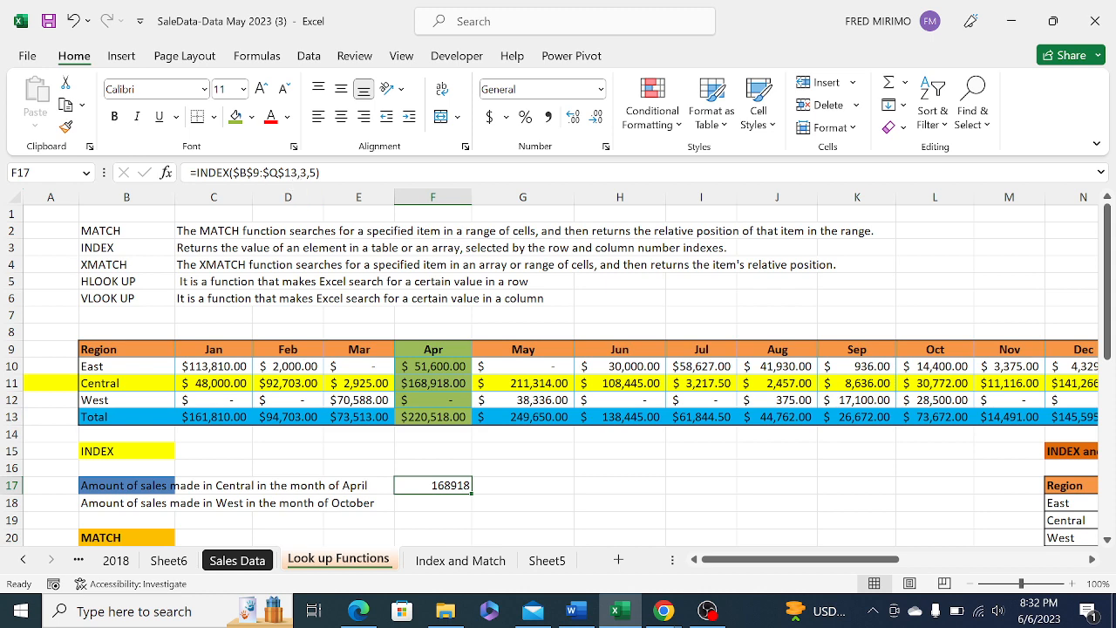
{"action": "left_click", "coordinate": [300, 173]}
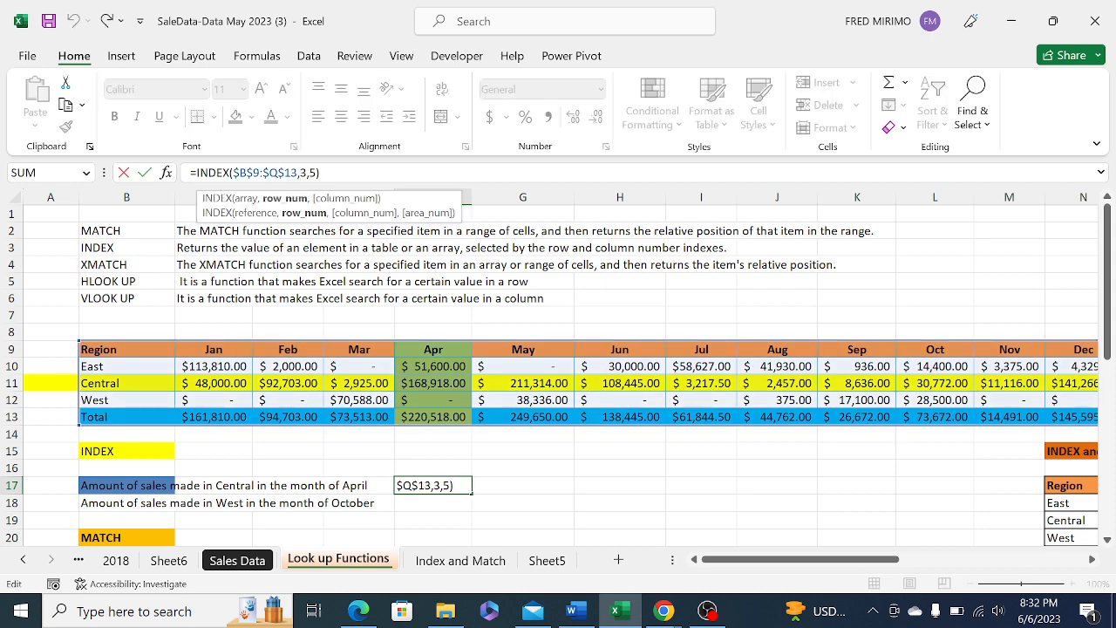
{"action": "left_click", "coordinate": [321, 173]}
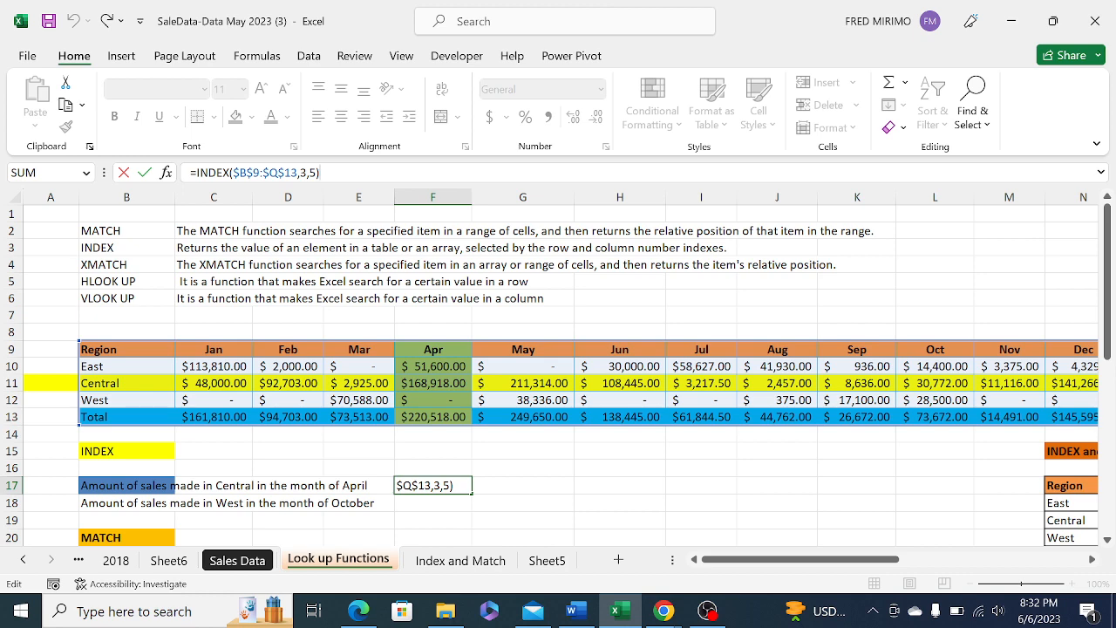
Finish reviewing the INDEX formula in F17 and check the result cell for Central's April sales
{"action": "key", "text": "Return"}
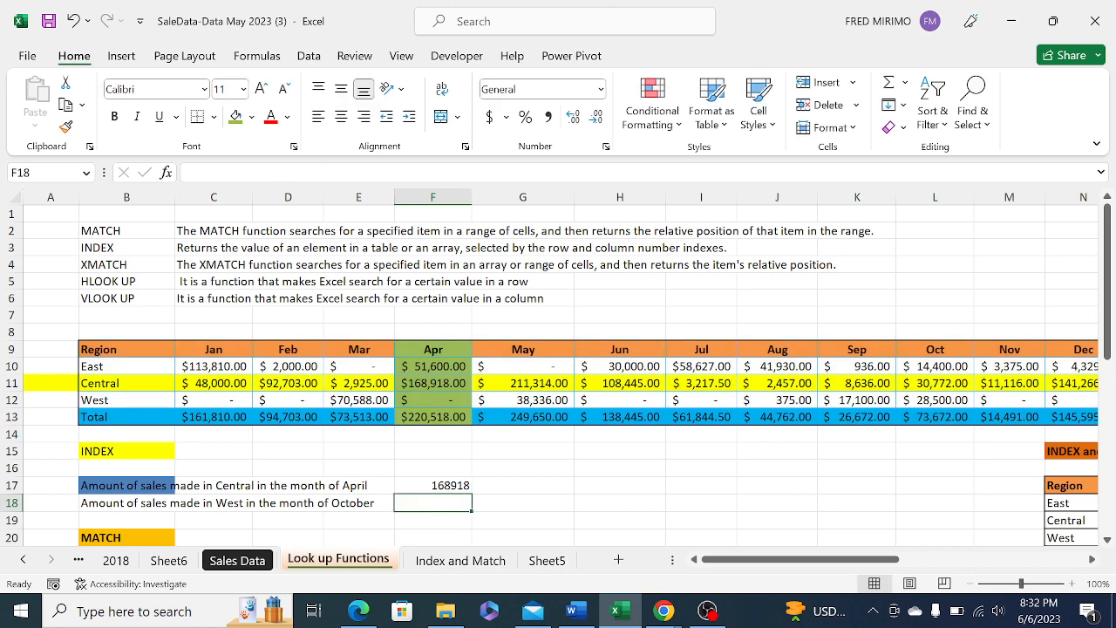
{"action": "left_click", "coordinate": [455, 485]}
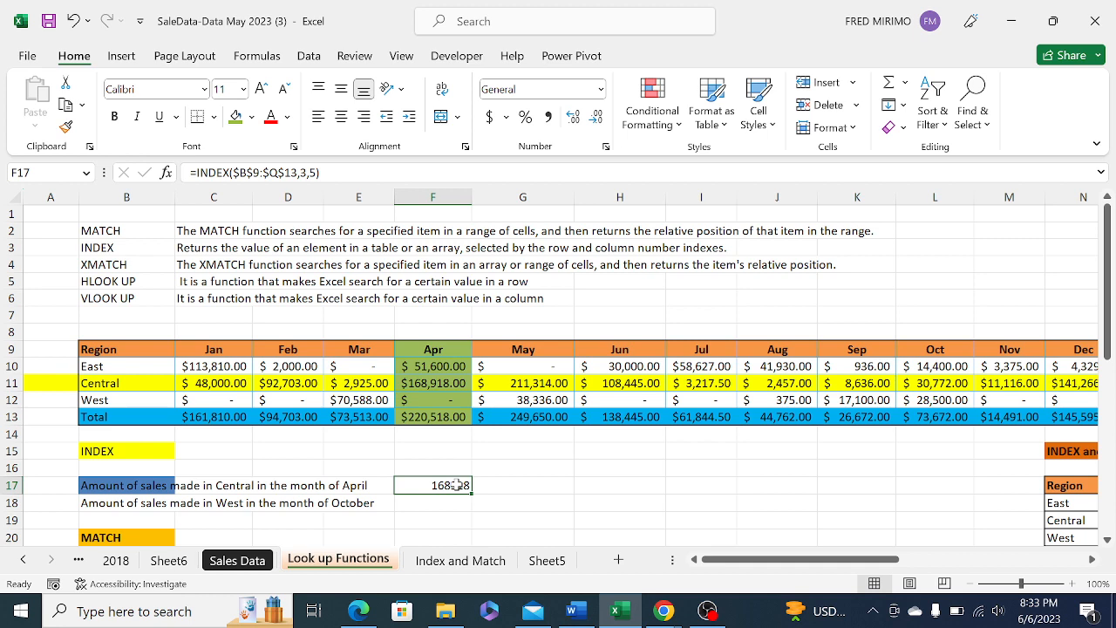
{"action": "left_click", "coordinate": [505, 457]}
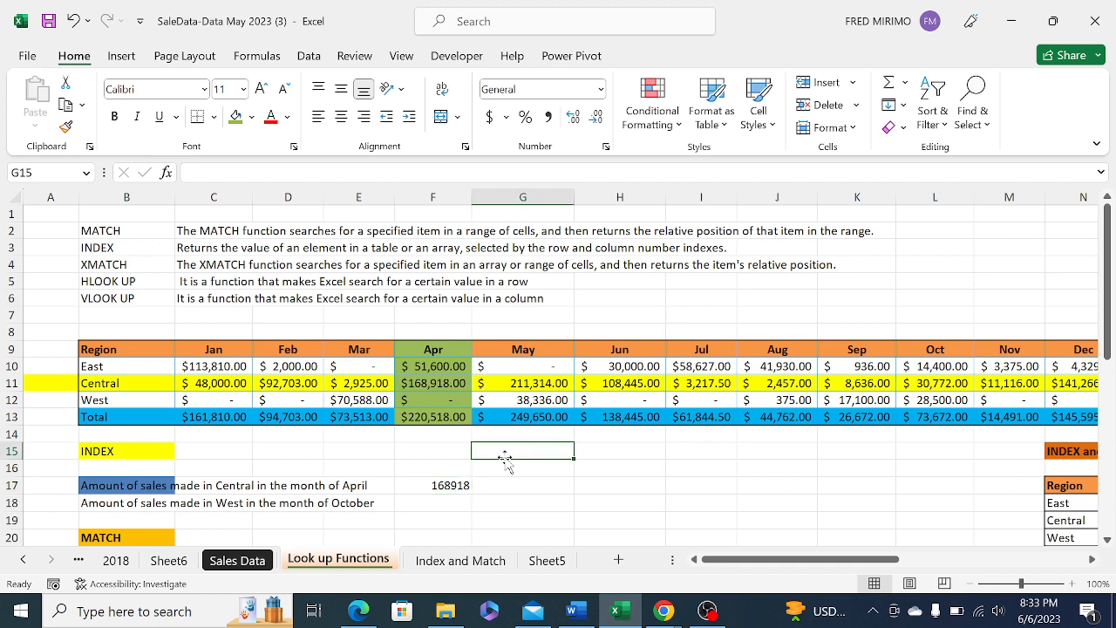
Switch to the Google Meet call in Chrome, stop presenting the screen, and toggle the microphone off and back on
{"action": "left_click", "coordinate": [664, 611]}
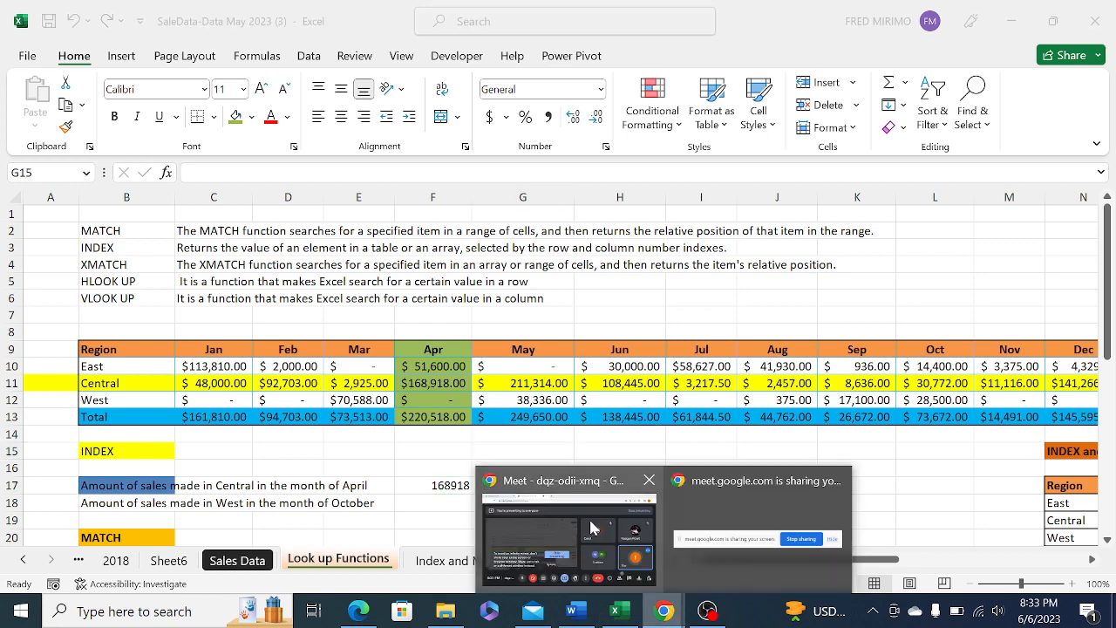
{"action": "left_click", "coordinate": [594, 529]}
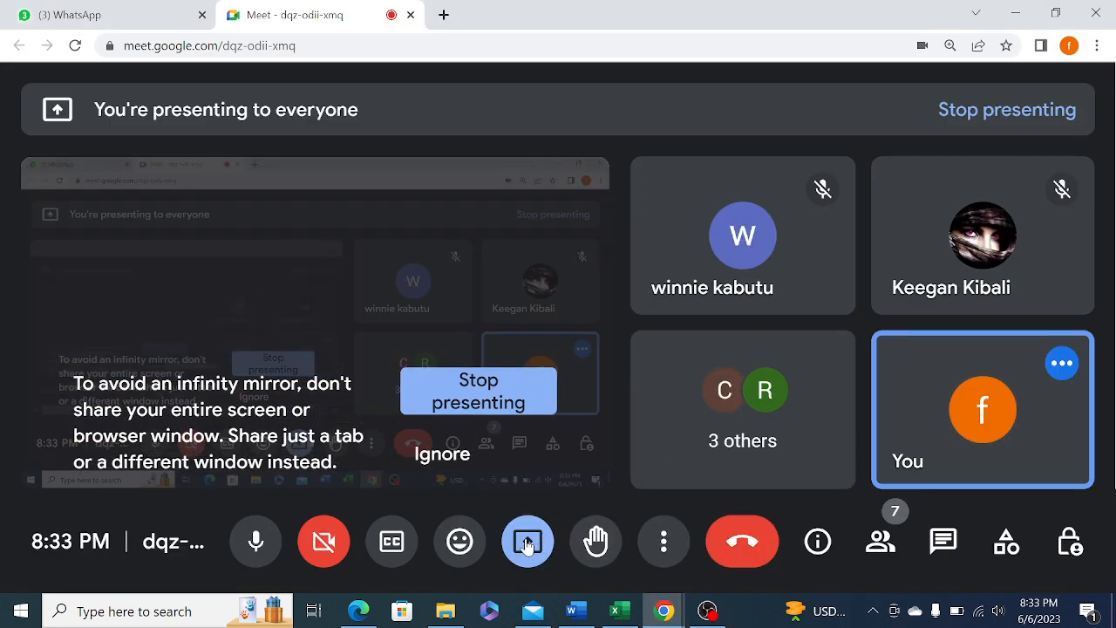
{"action": "left_click", "coordinate": [528, 543]}
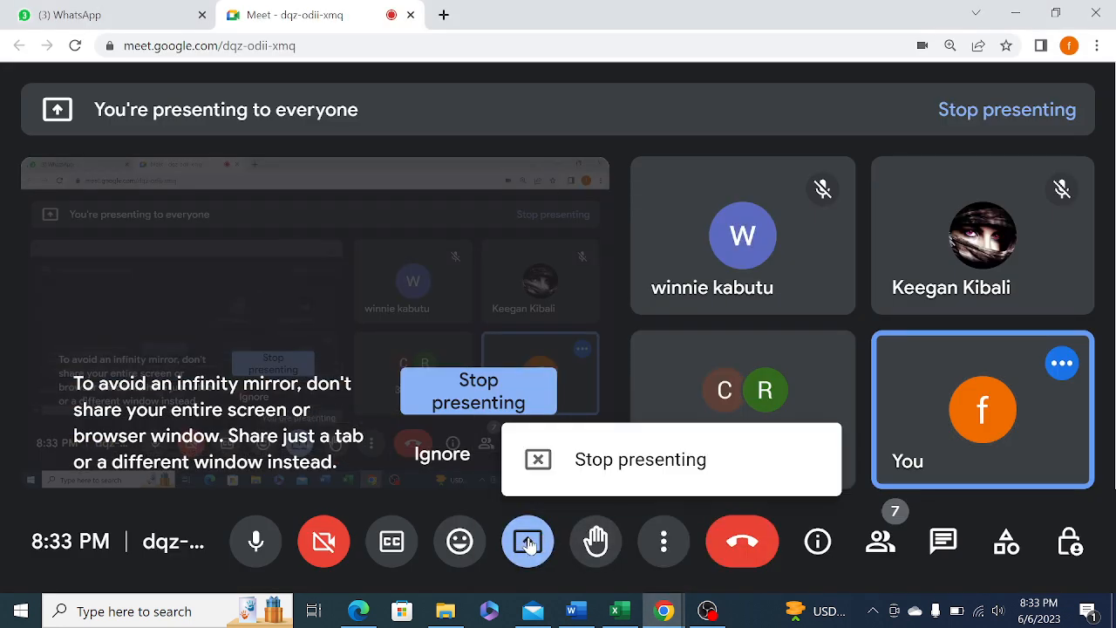
{"action": "left_click", "coordinate": [606, 462]}
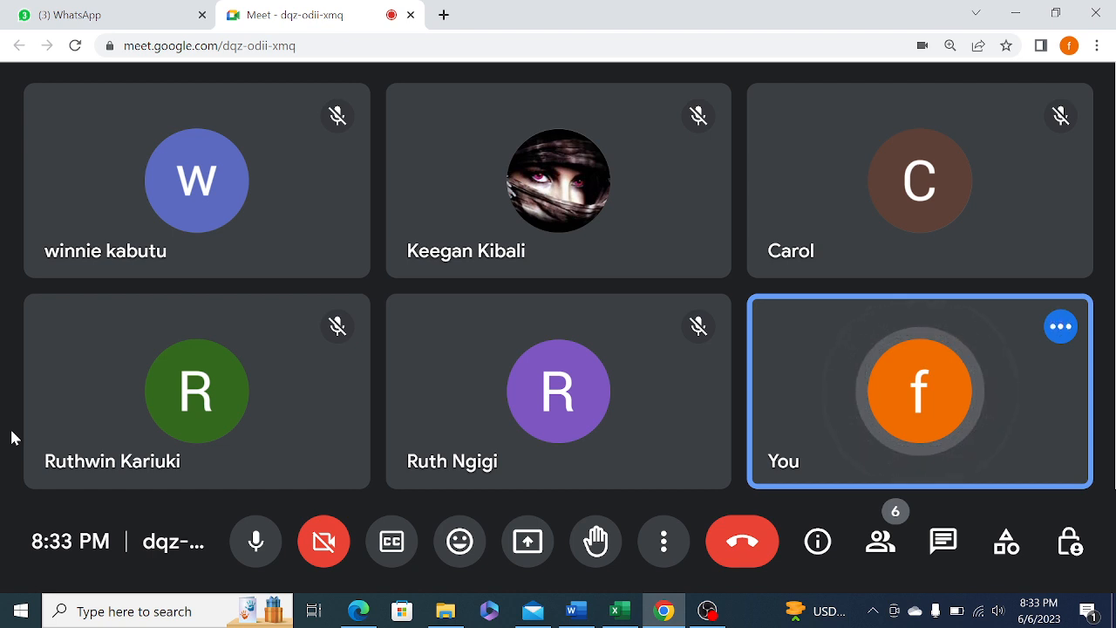
{"action": "left_click", "coordinate": [270, 558]}
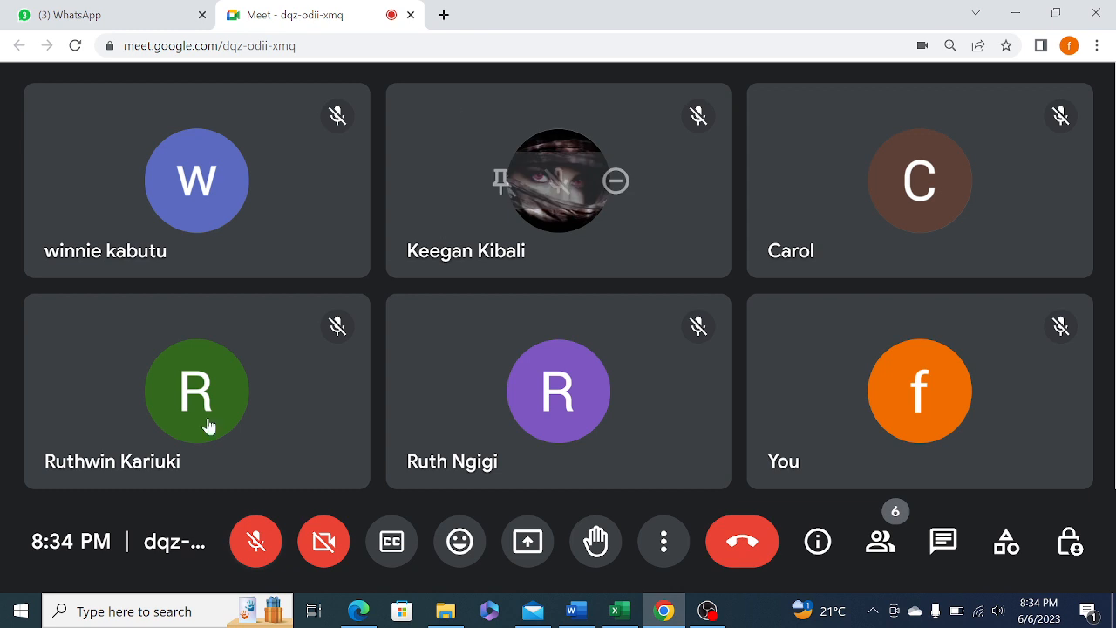
{"action": "left_click", "coordinate": [255, 545]}
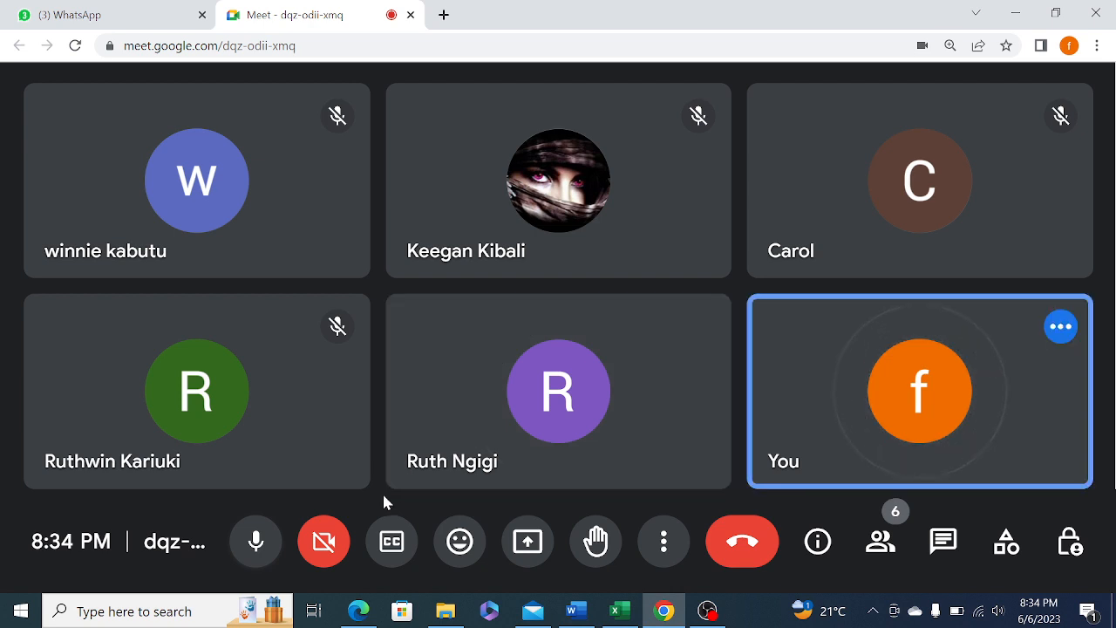
Switch back to Excel and examine the West October question in row 18 against the table's Oct column and West row
{"action": "left_click", "coordinate": [619, 611]}
{"action": "left_click", "coordinate": [458, 440]}
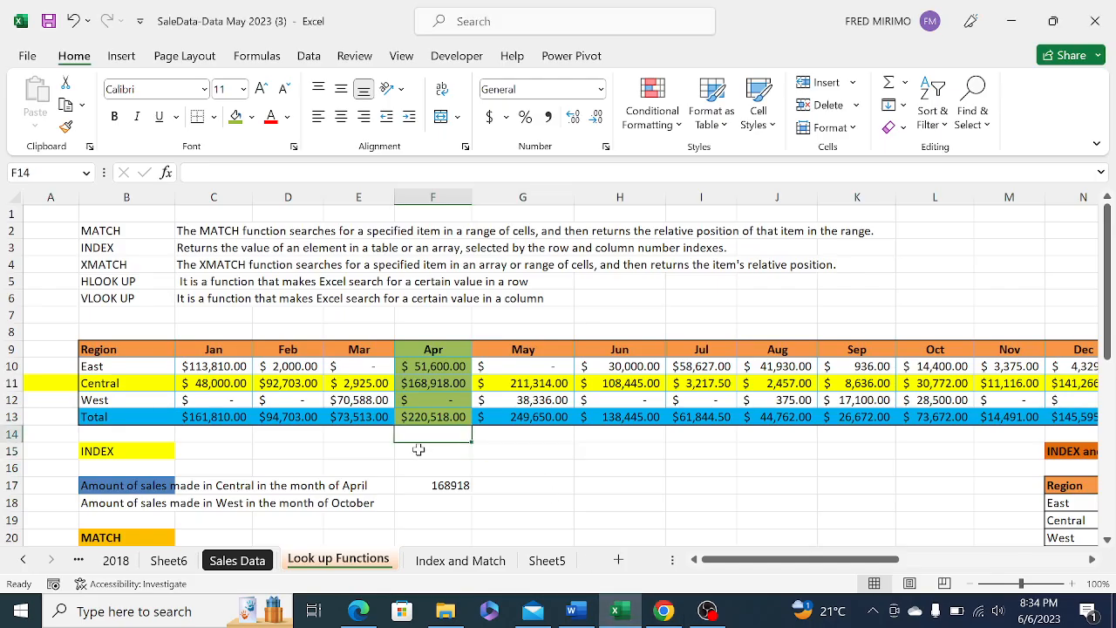
{"action": "left_click", "coordinate": [509, 481]}
{"action": "left_click", "coordinate": [439, 499]}
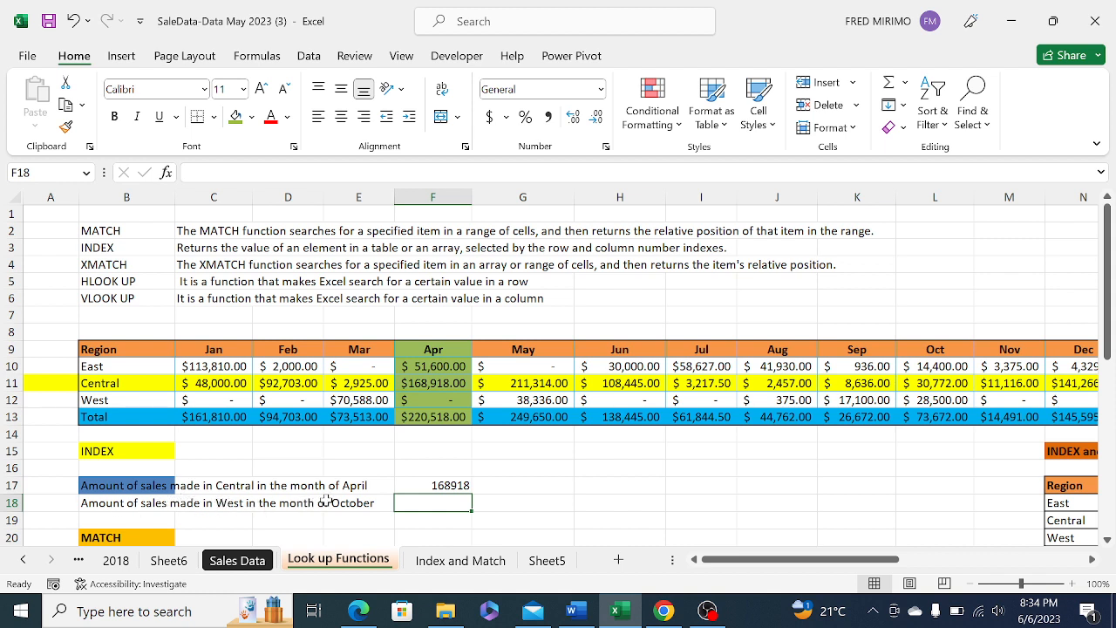
{"action": "left_click", "coordinate": [352, 505]}
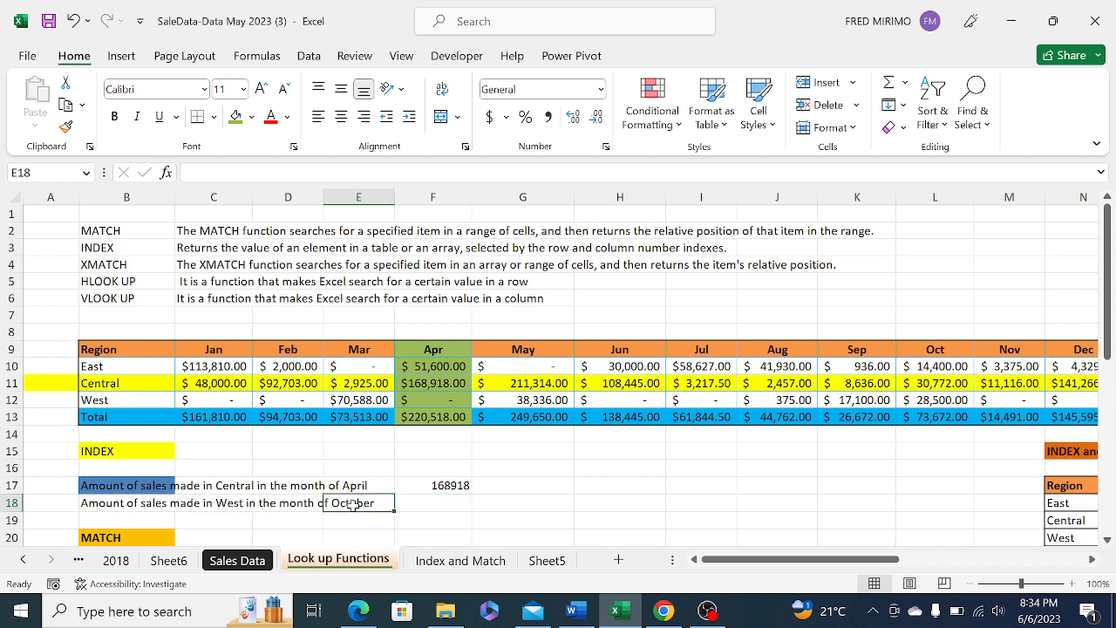
{"action": "left_click", "coordinate": [447, 504]}
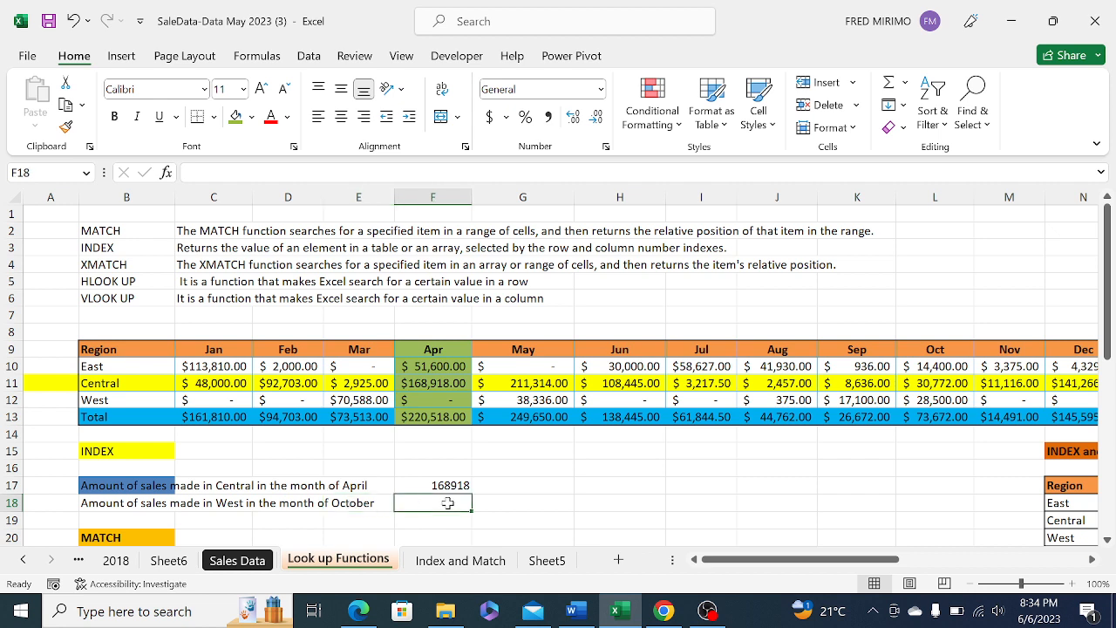
{"action": "left_click", "coordinate": [935, 347]}
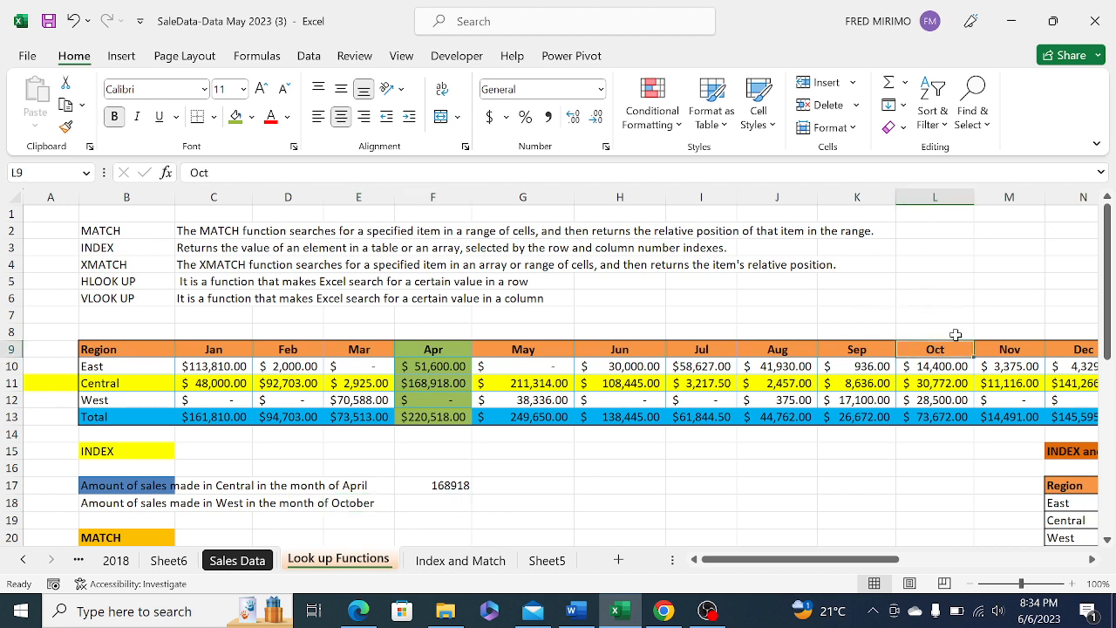
{"action": "left_click", "coordinate": [103, 400]}
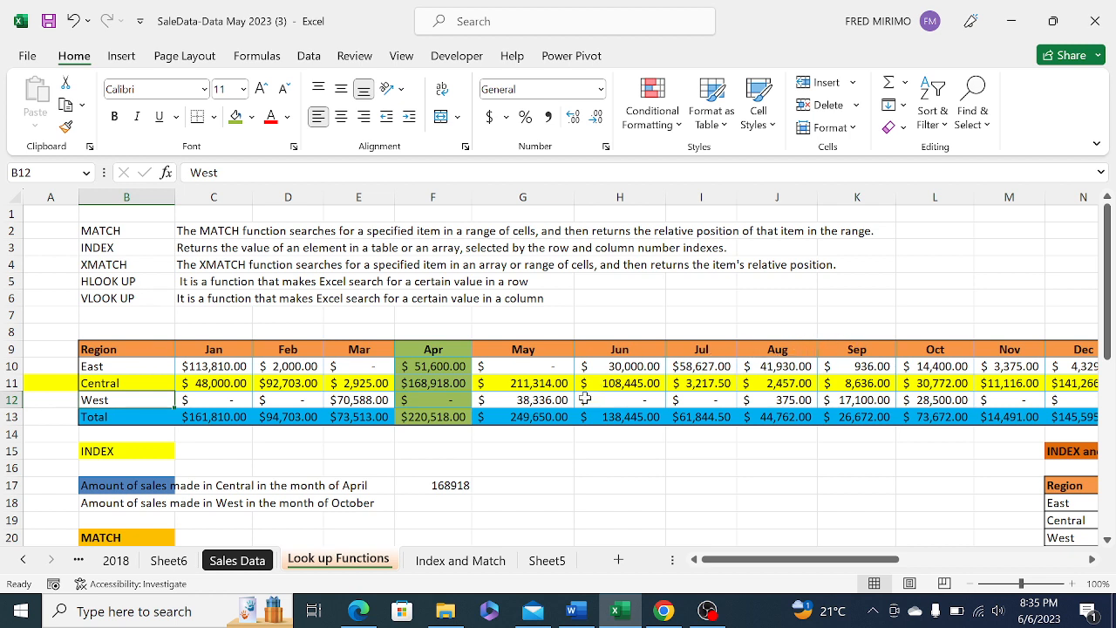
{"action": "left_click", "coordinate": [499, 457]}
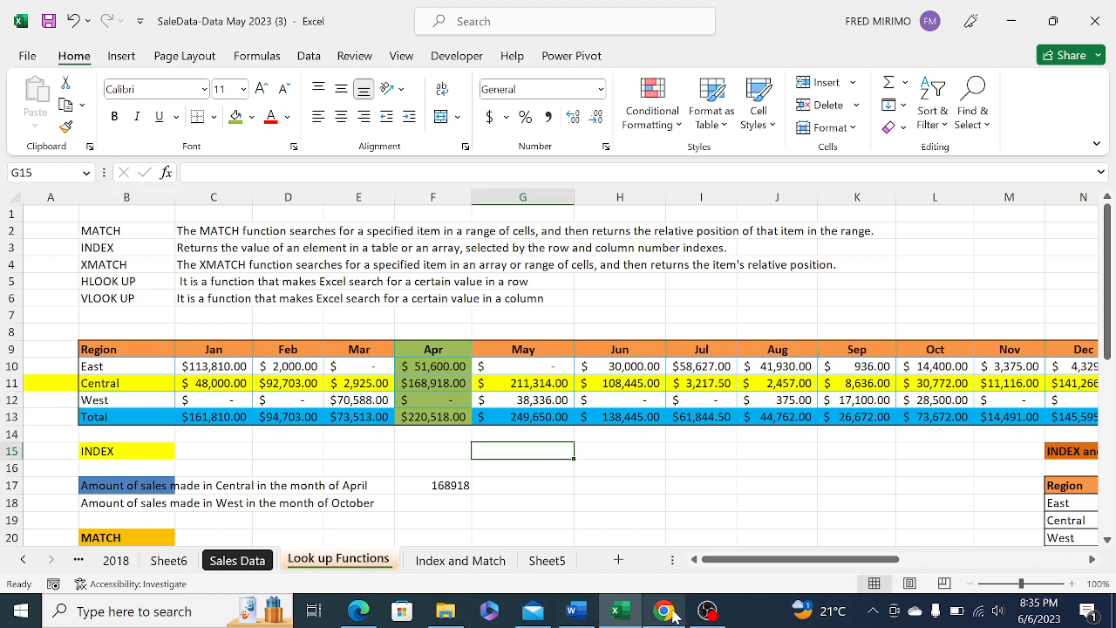
Switch to the Google Meet call in Chrome and present the entire screen to the participants
{"action": "left_click", "coordinate": [672, 615]}
{"action": "left_click", "coordinate": [528, 541]}
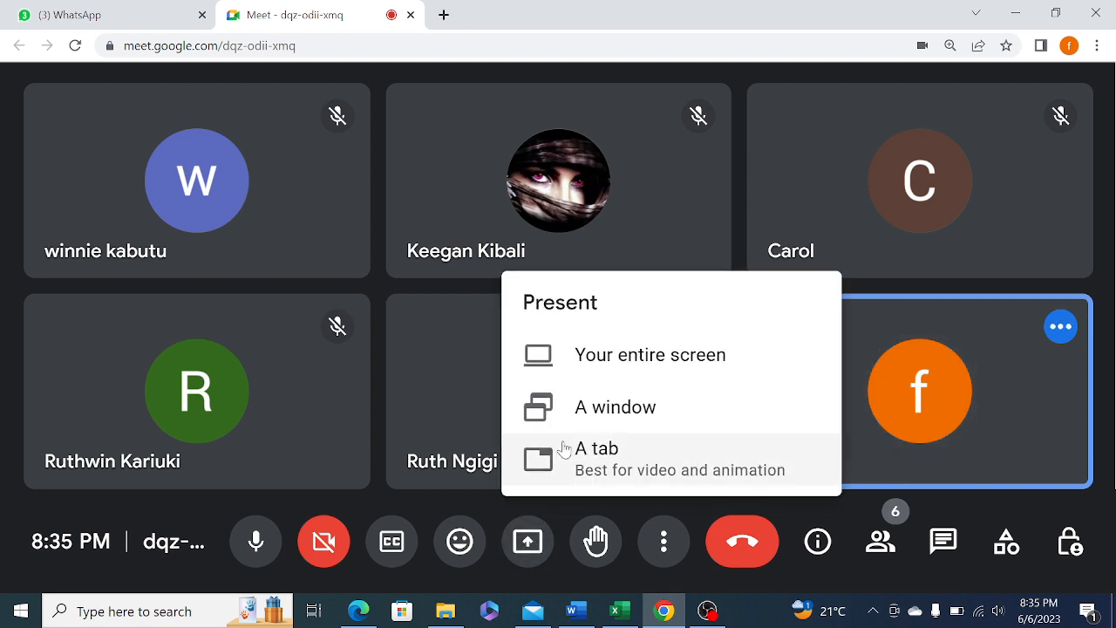
{"action": "left_click", "coordinate": [621, 358]}
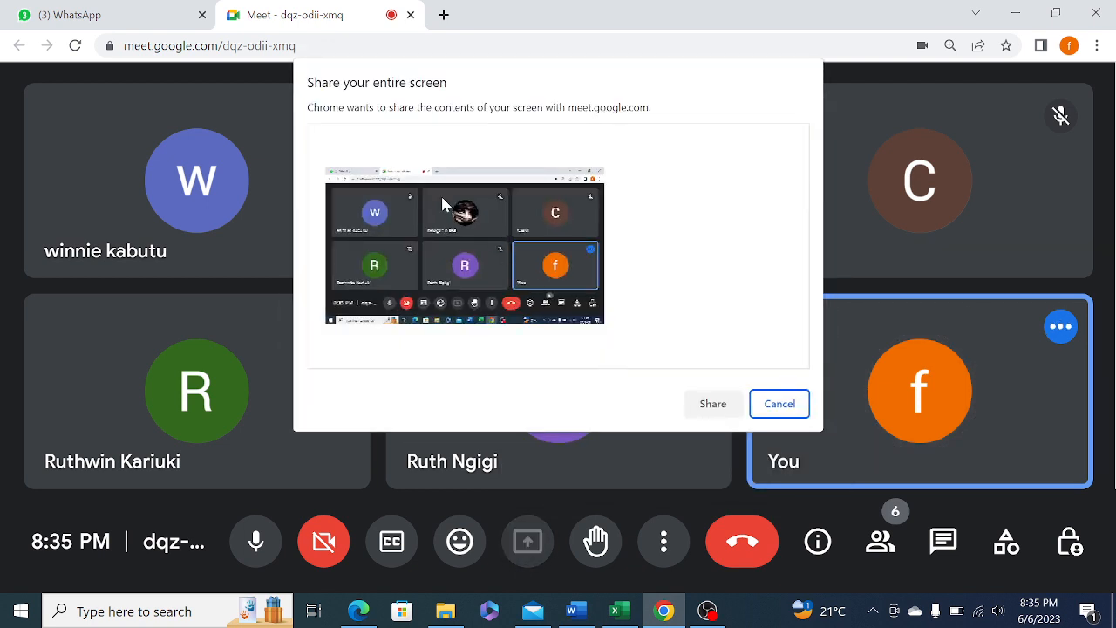
{"action": "left_click", "coordinate": [443, 203]}
{"action": "left_click", "coordinate": [713, 403]}
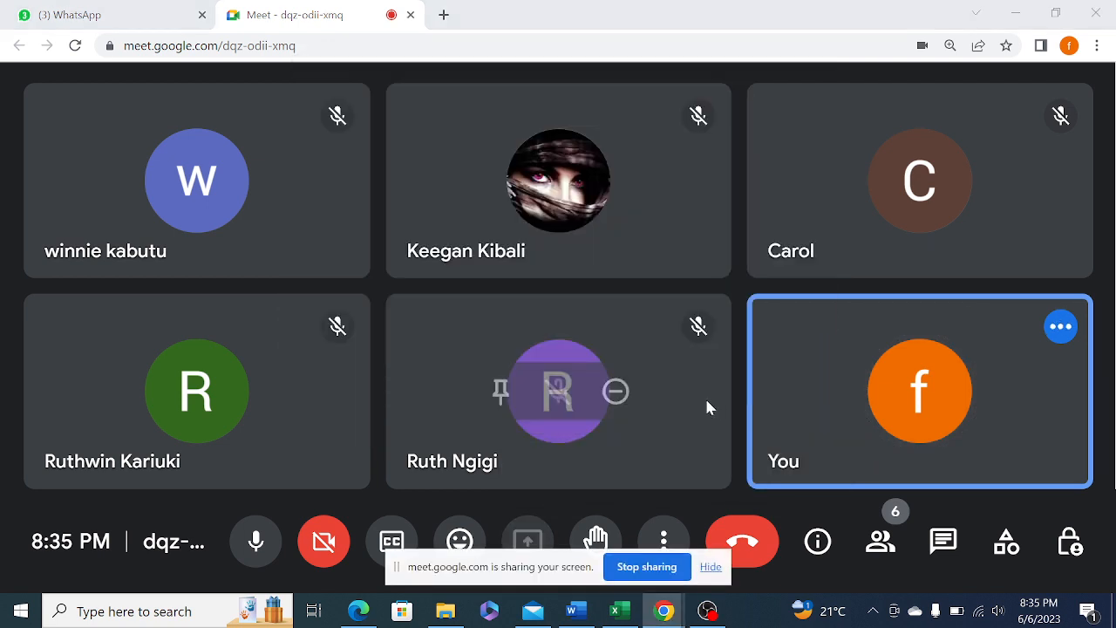
Switch back to Excel and start an INDEX formula in F18 for West's October sales
{"action": "left_click", "coordinate": [615, 610]}
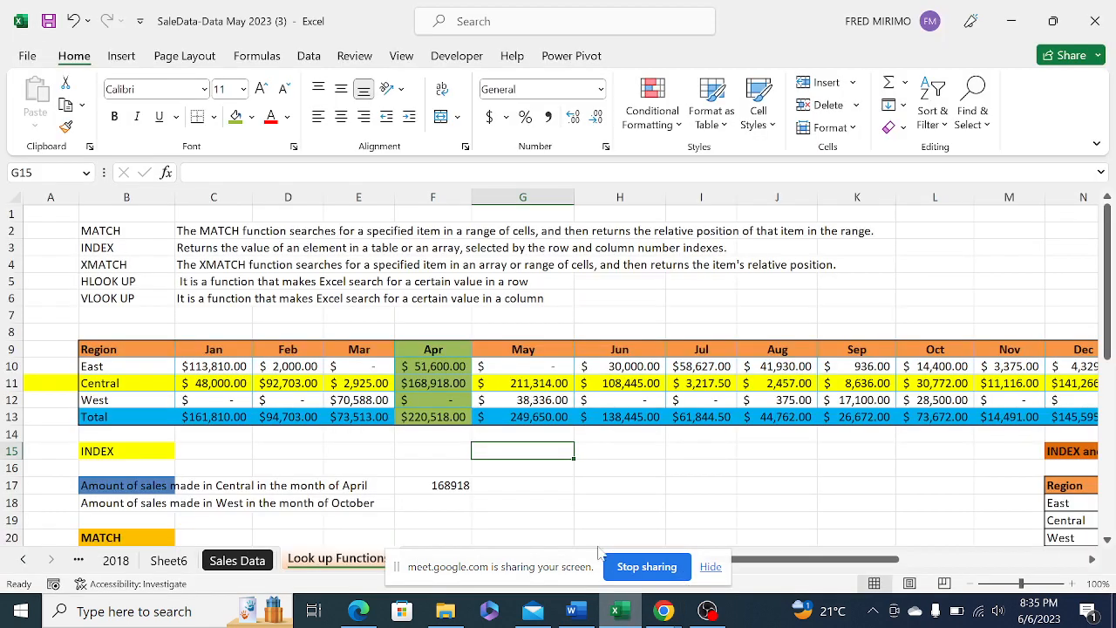
{"action": "left_click", "coordinate": [451, 447]}
{"action": "left_click", "coordinate": [439, 499]}
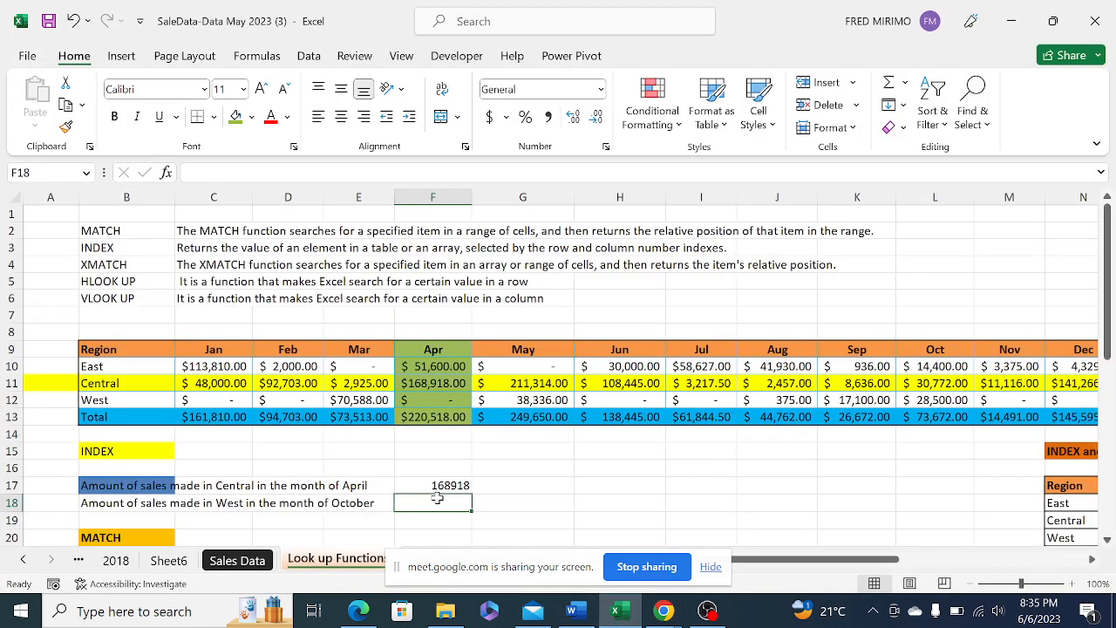
{"action": "type", "text": "="}
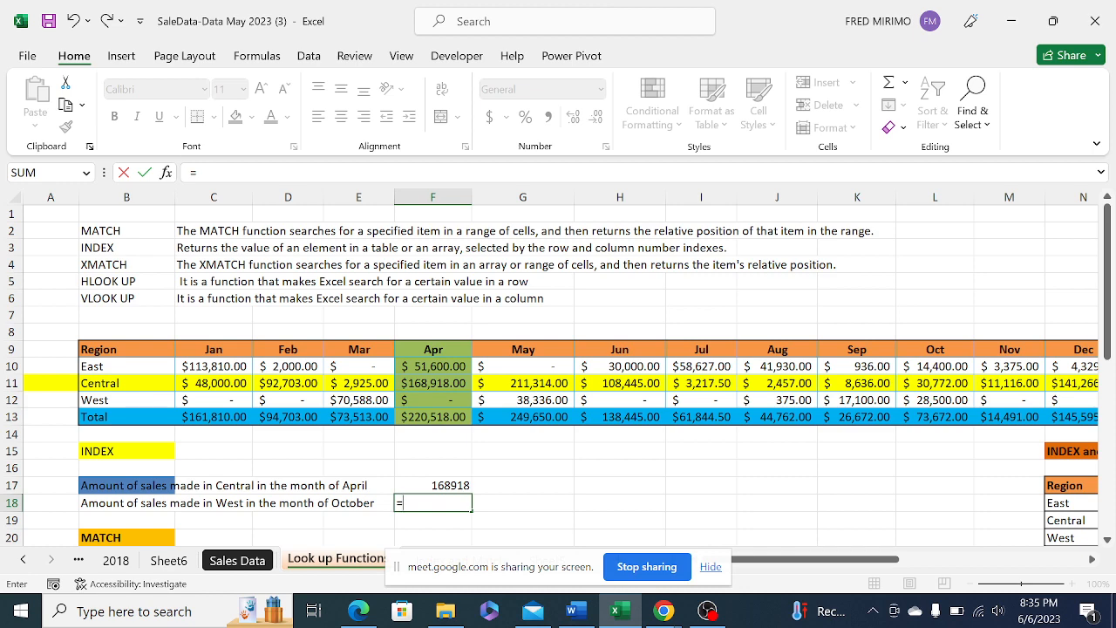
{"action": "type", "text": "i"}
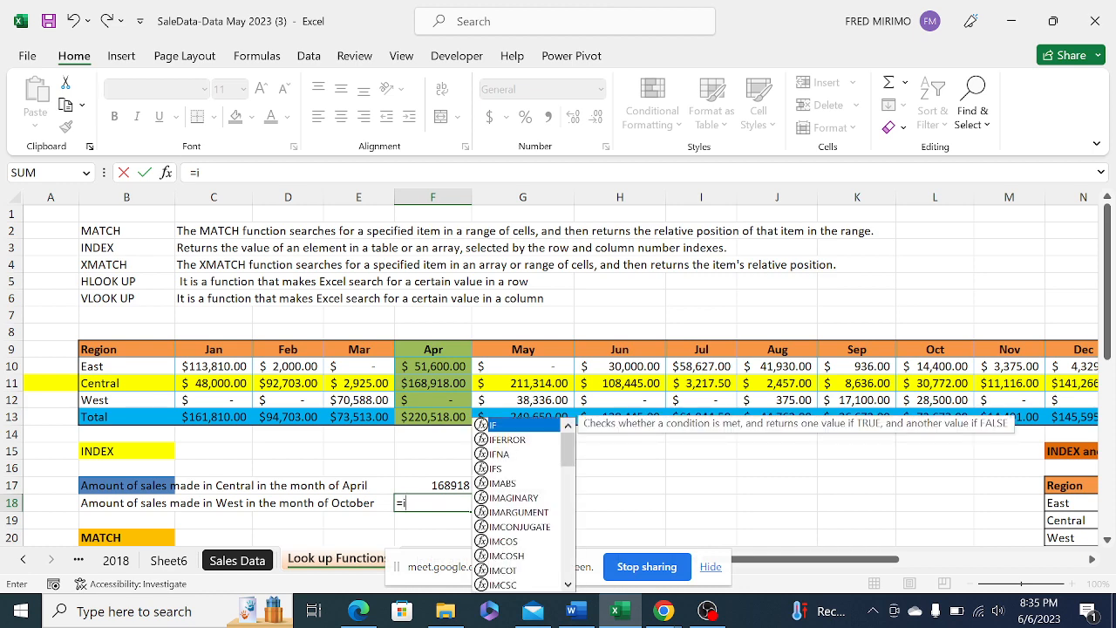
{"action": "type", "text": "ndex"}
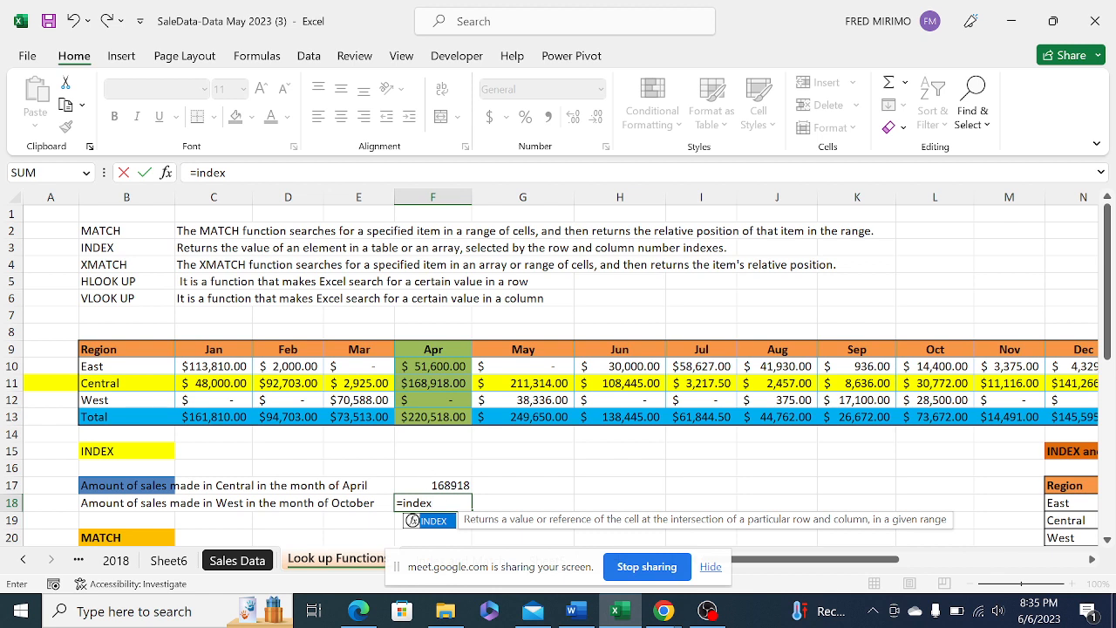
{"action": "double_click", "coordinate": [413, 521]}
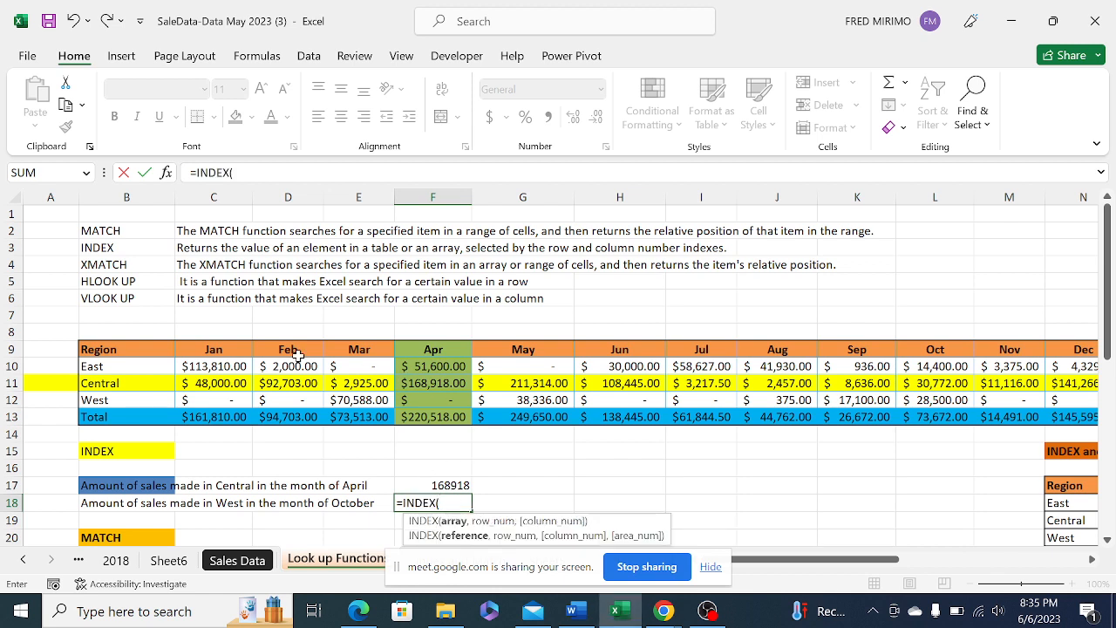
Use the whole sales table, headers and totals included, as the INDEX array in F18, made absolute as $B$9:$Q$13
{"action": "left_click_drag", "start_coordinate": [93, 346], "coordinate": [1042, 417]}
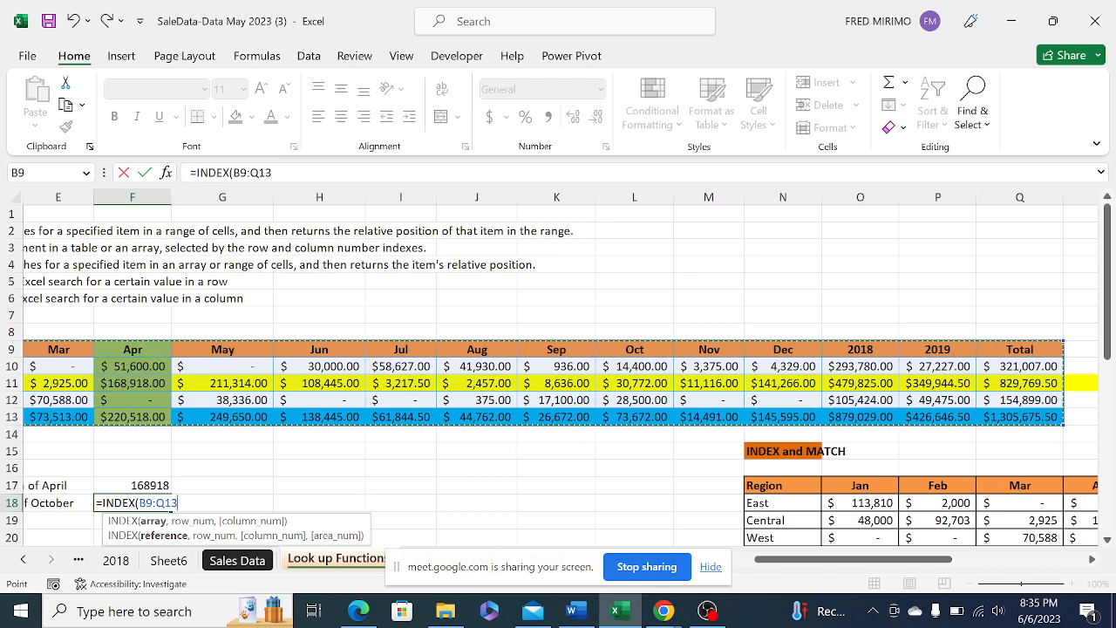
{"action": "left_click", "coordinate": [235, 172]}
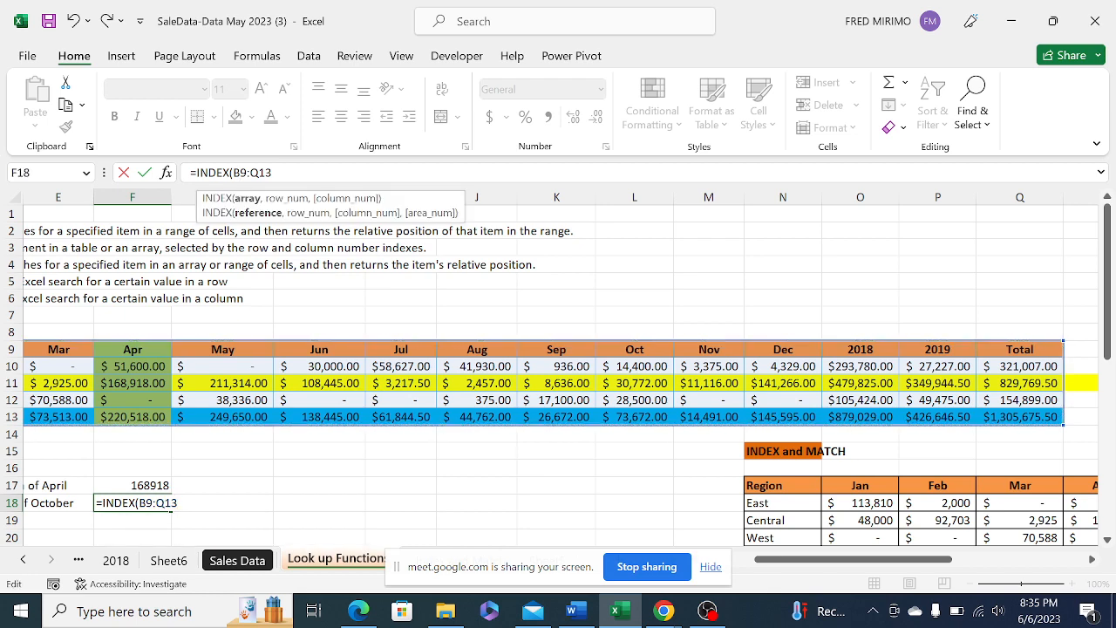
{"action": "key", "text": "F4"}
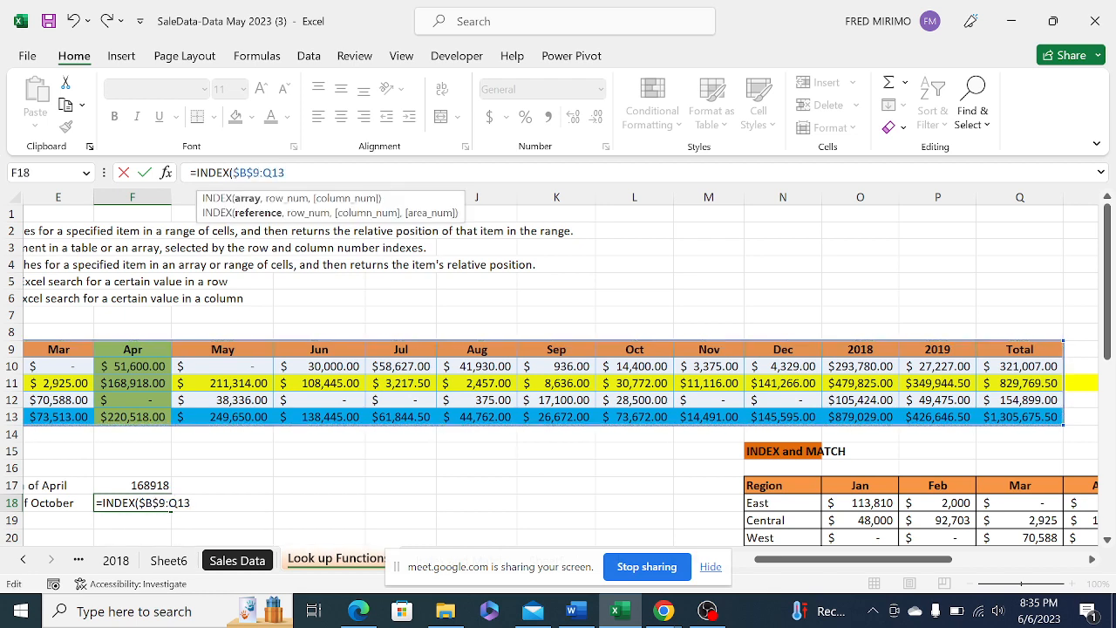
{"action": "key", "text": "F4"}
{"action": "type", "text": ","}
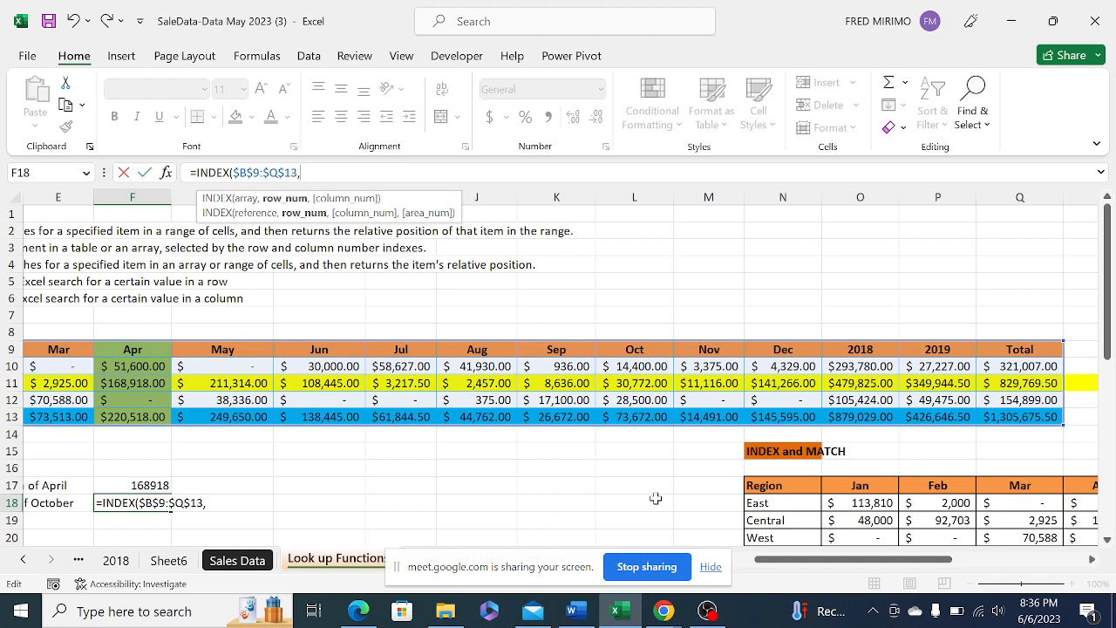
Complete the INDEX formula in F18 with row number 4 and column number 11, and commit it
{"action": "left_click_drag", "start_coordinate": [766, 565], "coordinate": [700, 568]}
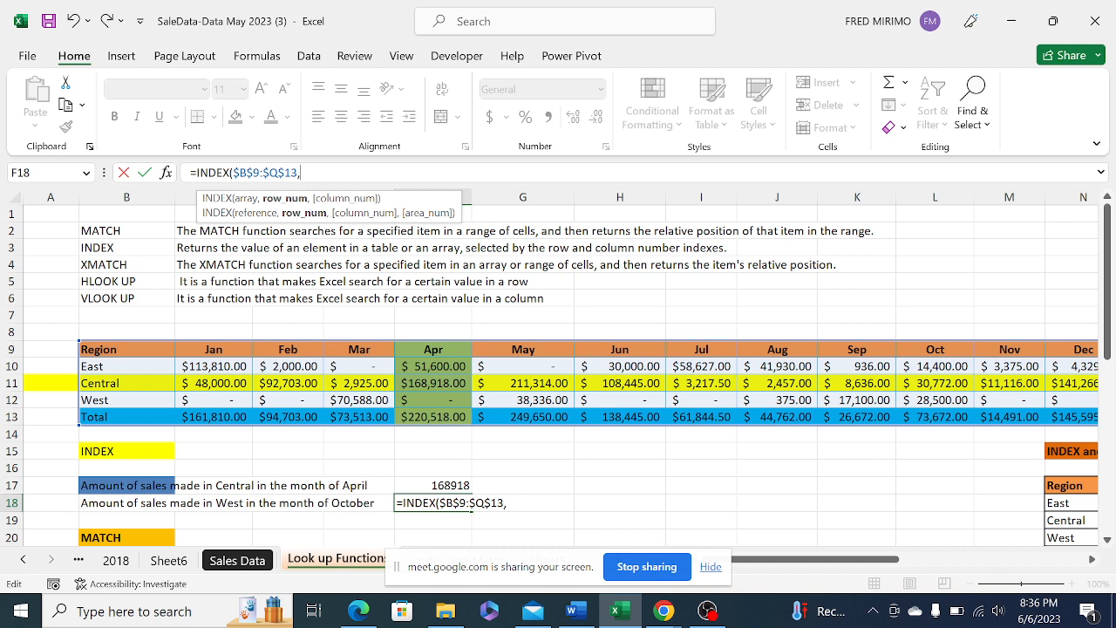
{"action": "type", "text": "4,11"}
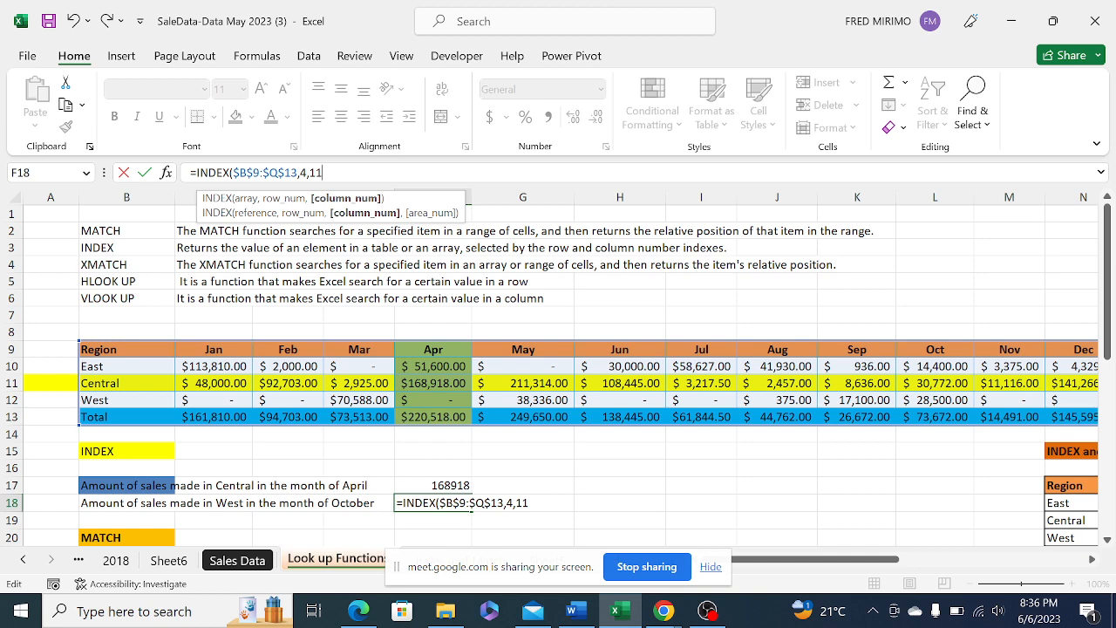
{"action": "type", "text": ")"}
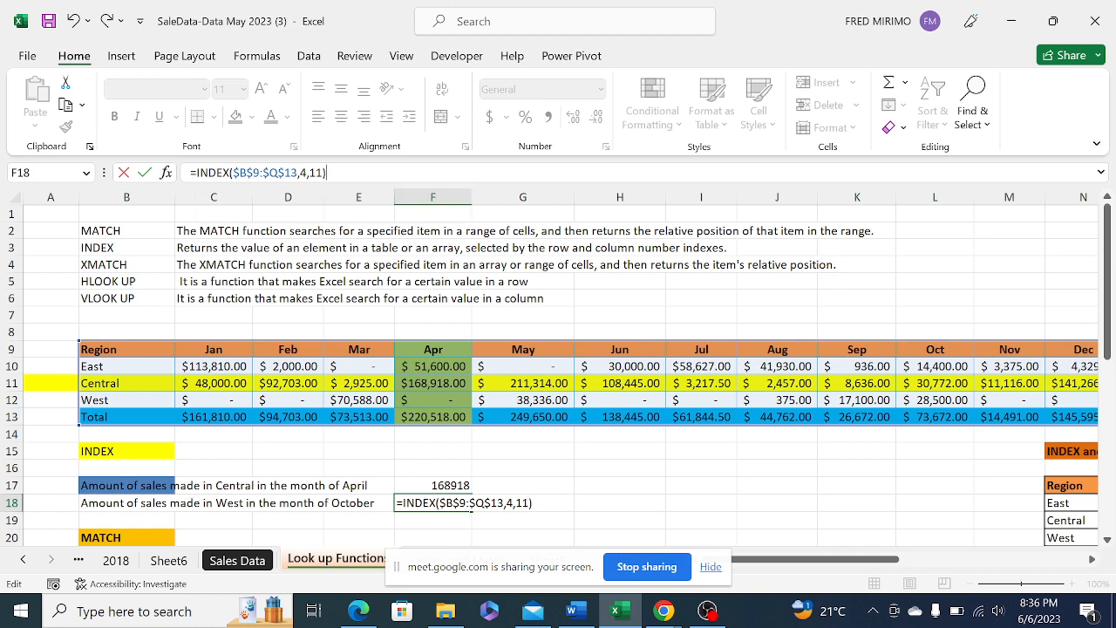
{"action": "key", "text": "Return"}
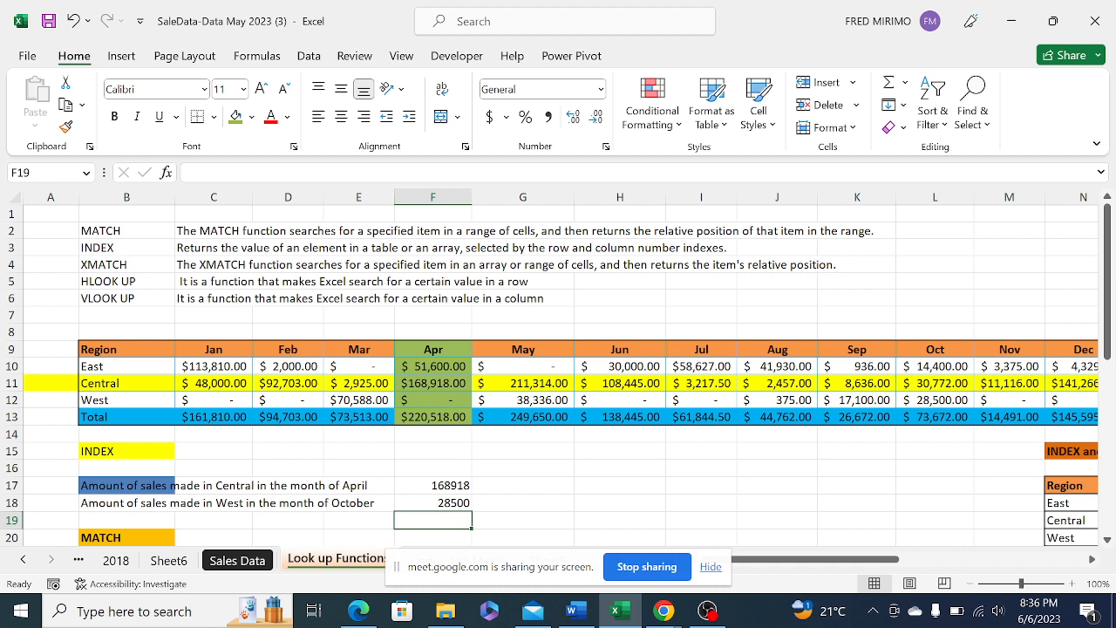
Compare the F18 result with West's October figure in L12 and recheck the formula in F17
{"action": "left_click", "coordinate": [935, 400]}
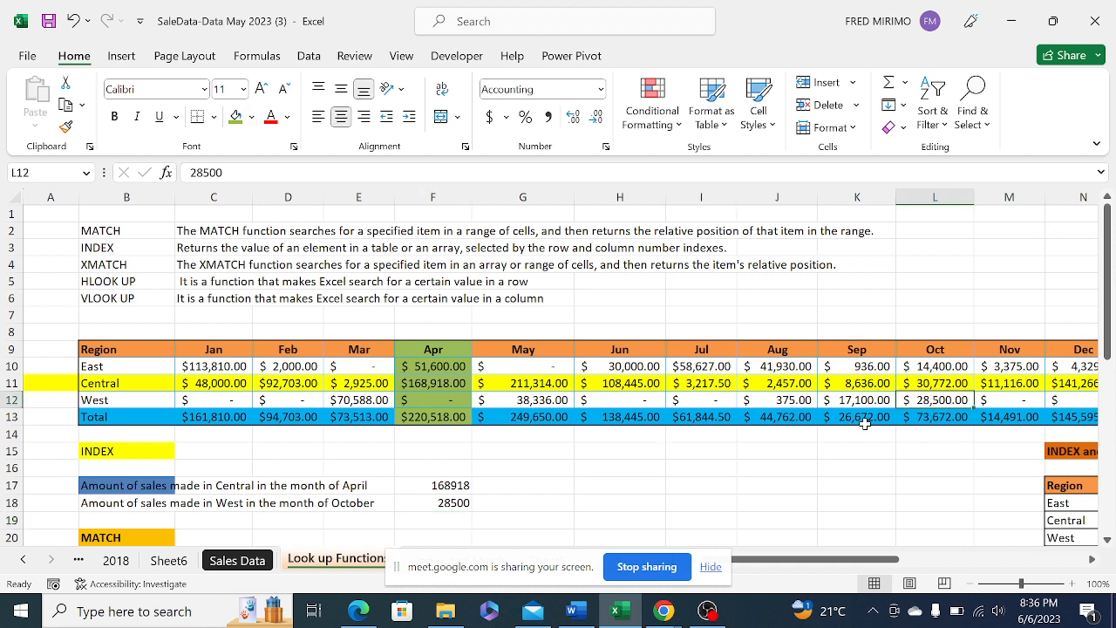
{"action": "left_click", "coordinate": [442, 503]}
{"action": "left_click", "coordinate": [442, 484]}
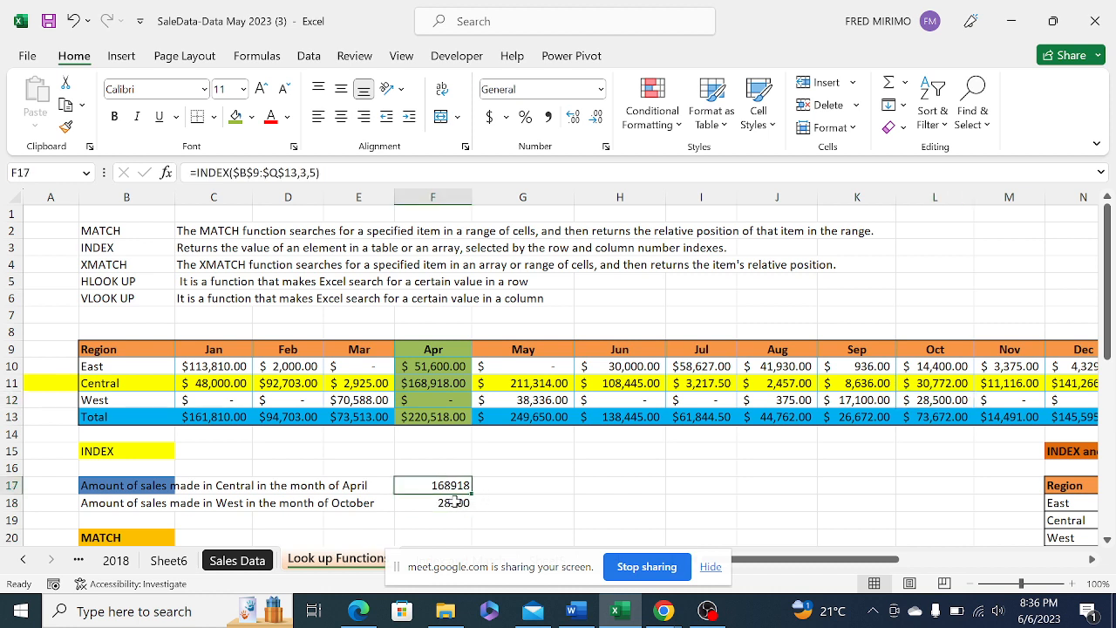
Review the INDEX formulas for Central's April sales in F17 and West's October sales in F18
{"action": "left_click", "coordinate": [455, 502]}
{"action": "left_click", "coordinate": [453, 485]}
{"action": "left_click", "coordinate": [517, 471]}
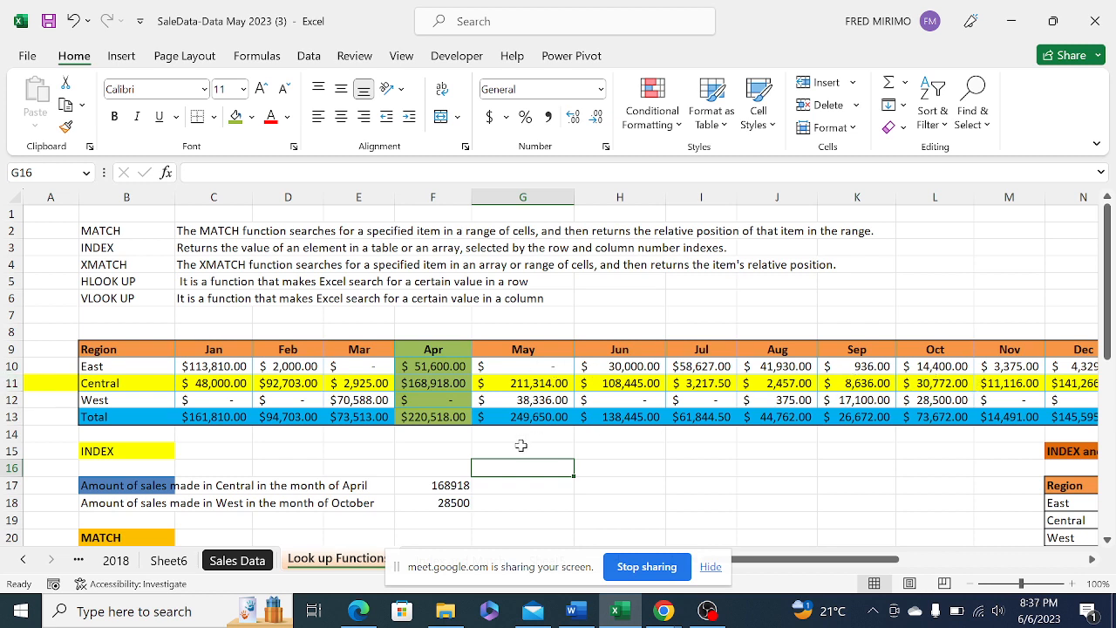
{"action": "left_click", "coordinate": [440, 504]}
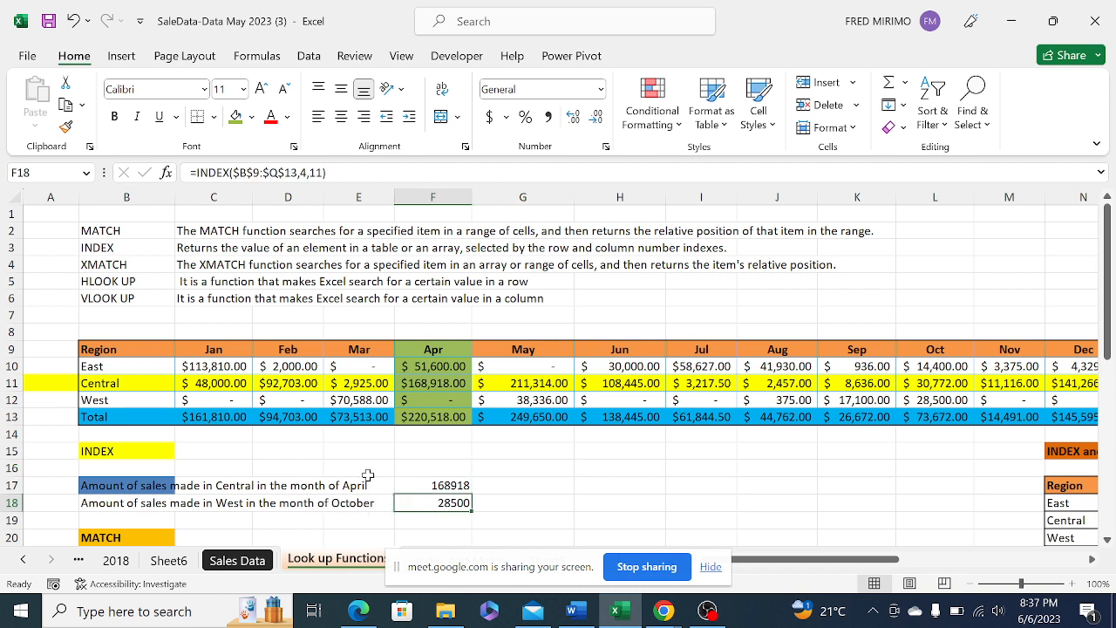
{"action": "left_click", "coordinate": [520, 487]}
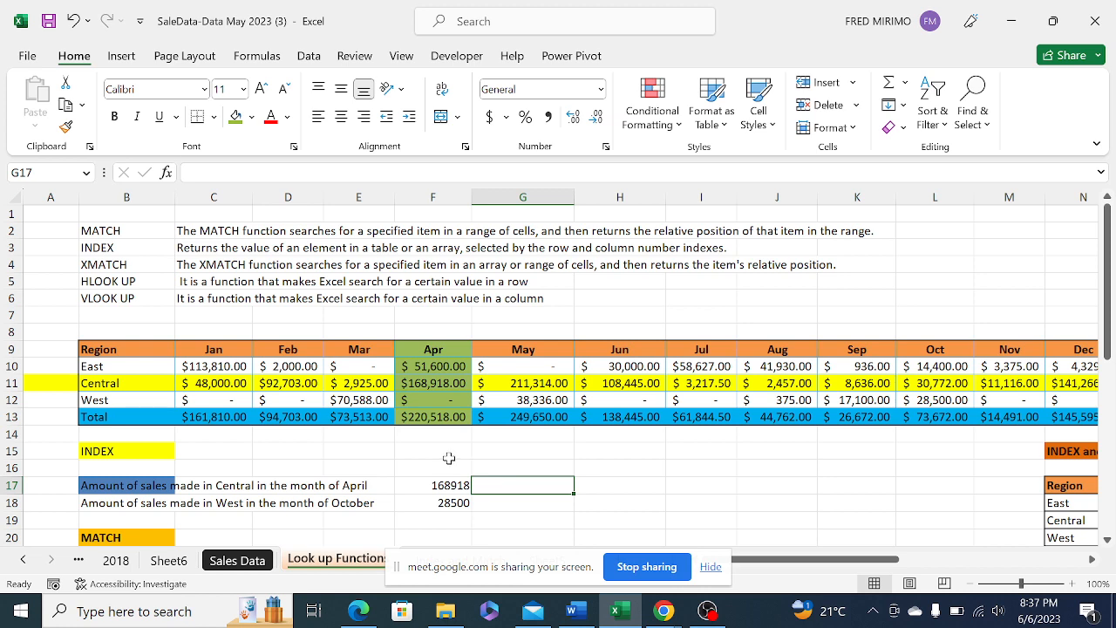
Look over the MATCH section below the INDEX results and East's August sales figure in J10
{"action": "scroll", "coordinate": [448, 457], "scroll_direction": "down", "scroll_amount": 1}
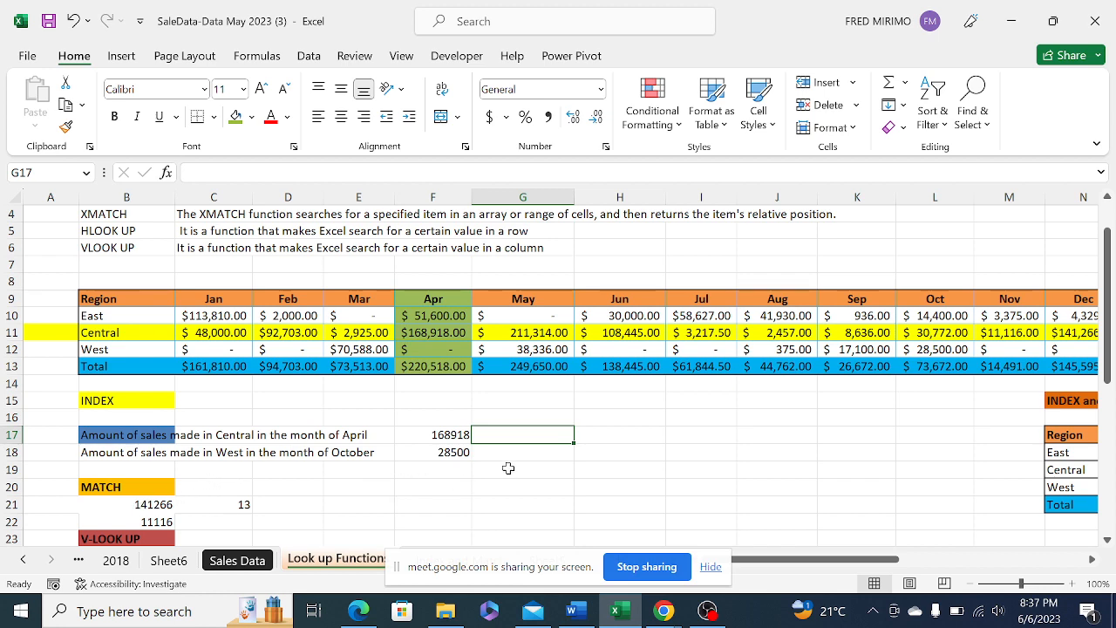
{"action": "scroll", "coordinate": [508, 468], "scroll_direction": "down", "scroll_amount": 1}
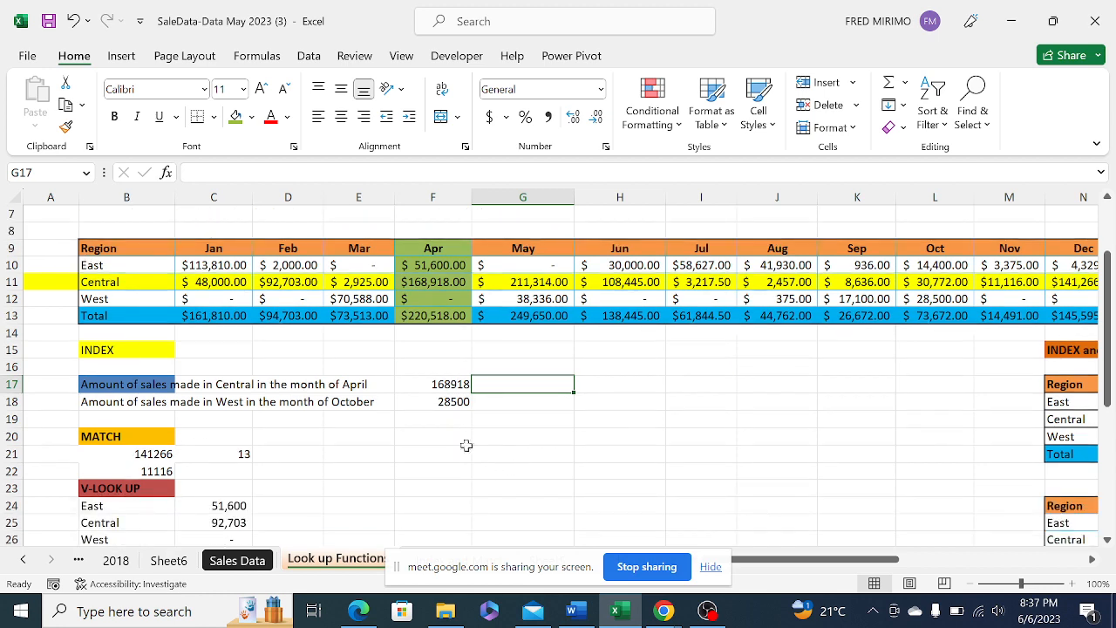
{"action": "left_click", "coordinate": [344, 452]}
{"action": "scroll", "coordinate": [248, 383], "scroll_direction": "up", "scroll_amount": 2}
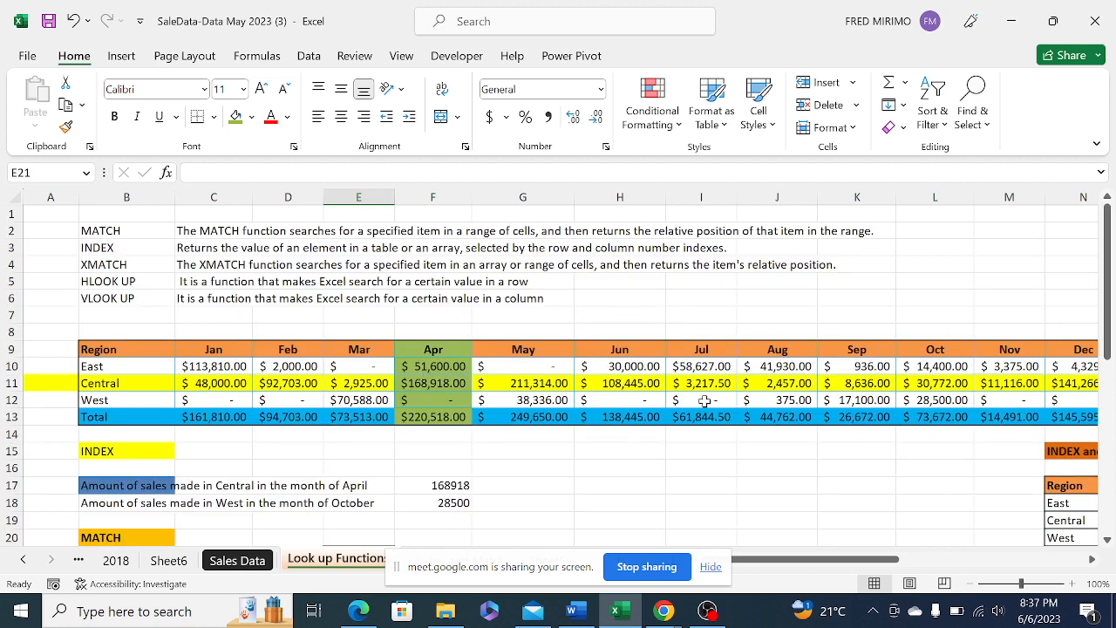
{"action": "left_click", "coordinate": [784, 366]}
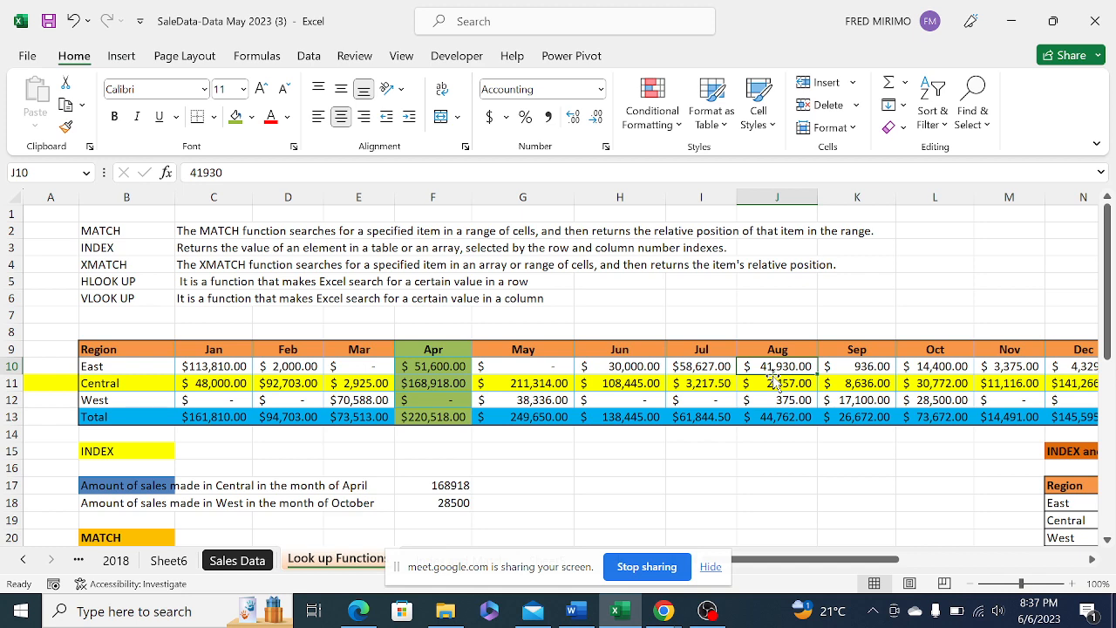
Locate the MATCH lookup value from B21 in the Central row, under December in N11
{"action": "scroll", "coordinate": [271, 473], "scroll_direction": "down", "scroll_amount": 1}
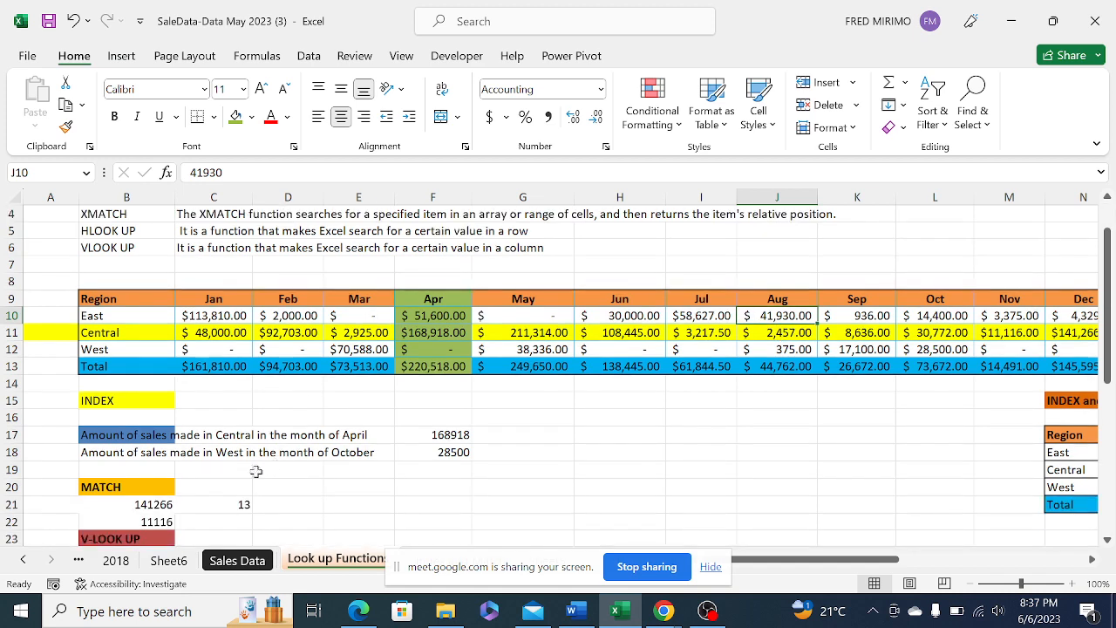
{"action": "scroll", "coordinate": [255, 471], "scroll_direction": "down", "scroll_amount": 1}
{"action": "left_click", "coordinate": [144, 455]}
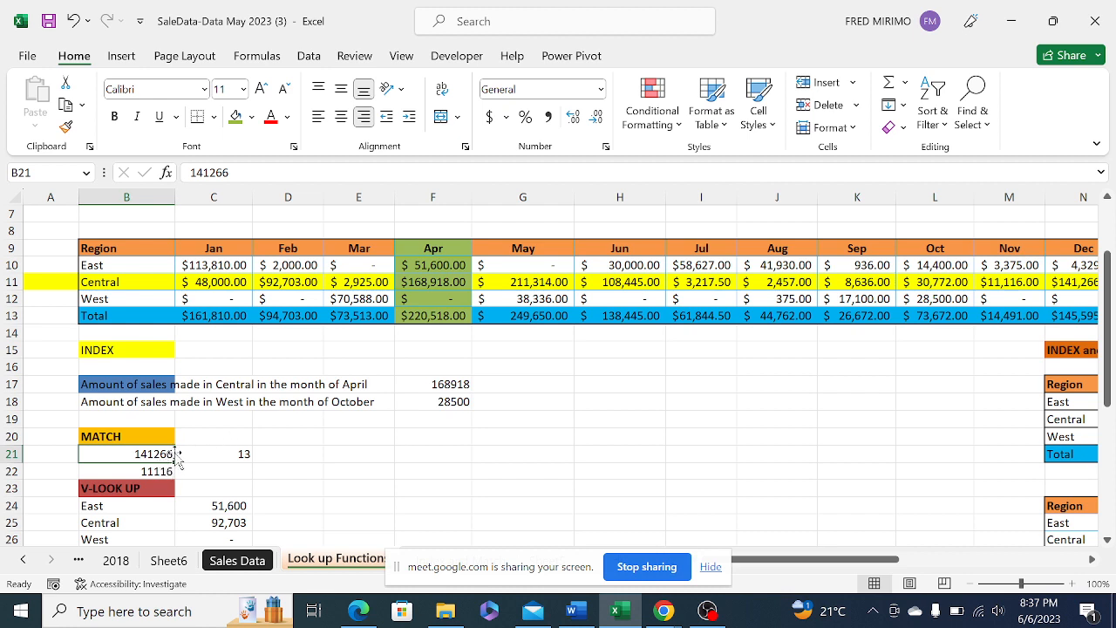
{"action": "left_click", "coordinate": [1071, 281]}
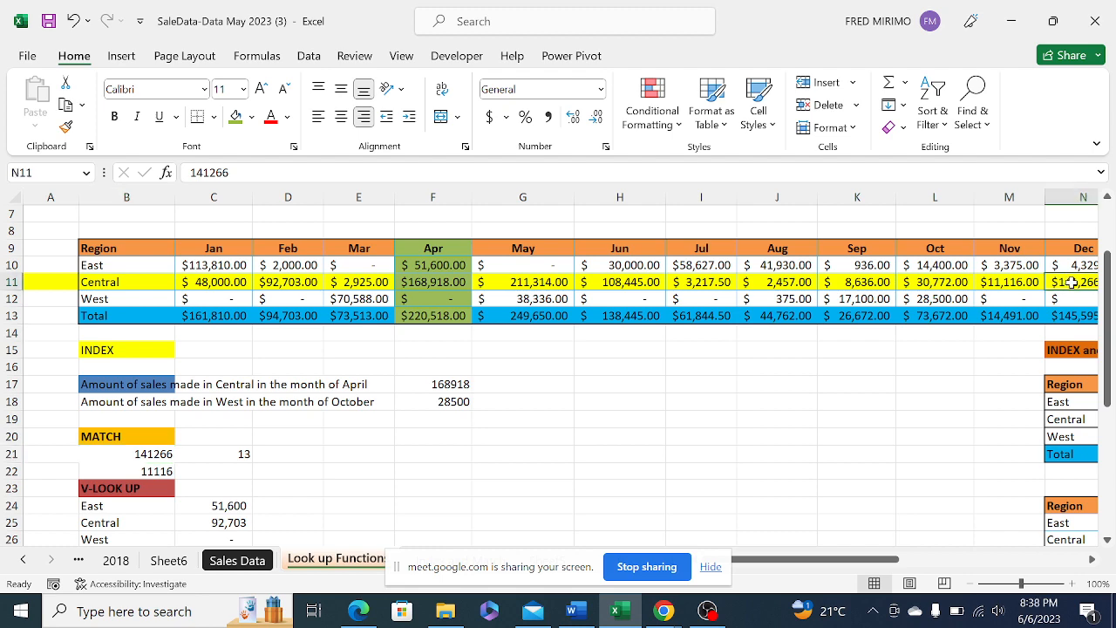
{"action": "left_click_drag", "start_coordinate": [898, 560], "coordinate": [925, 560]}
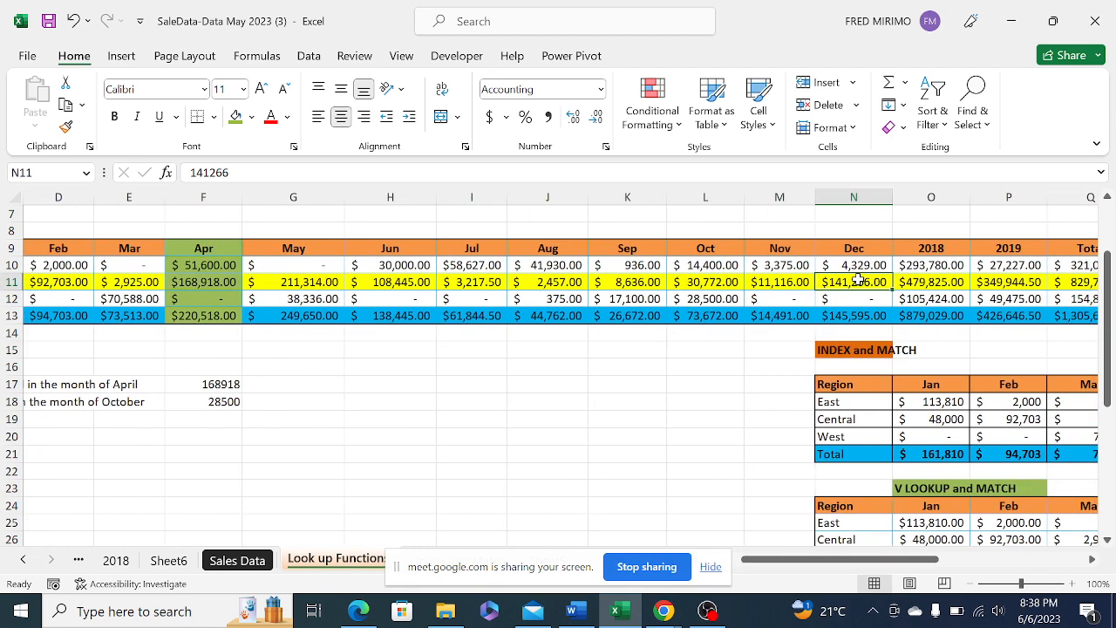
{"action": "left_click_drag", "start_coordinate": [804, 560], "coordinate": [737, 567]}
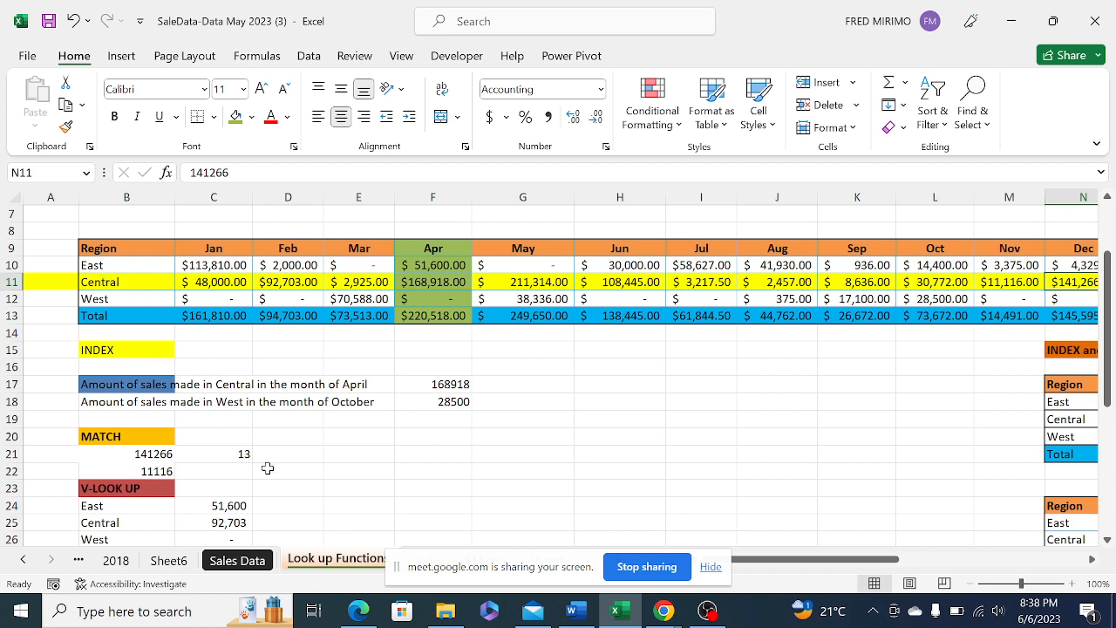
Clear C21 and start a MATCH formula there with B21 as the lookup value
{"action": "left_click", "coordinate": [242, 454]}
{"action": "key", "text": "BackSpace"}
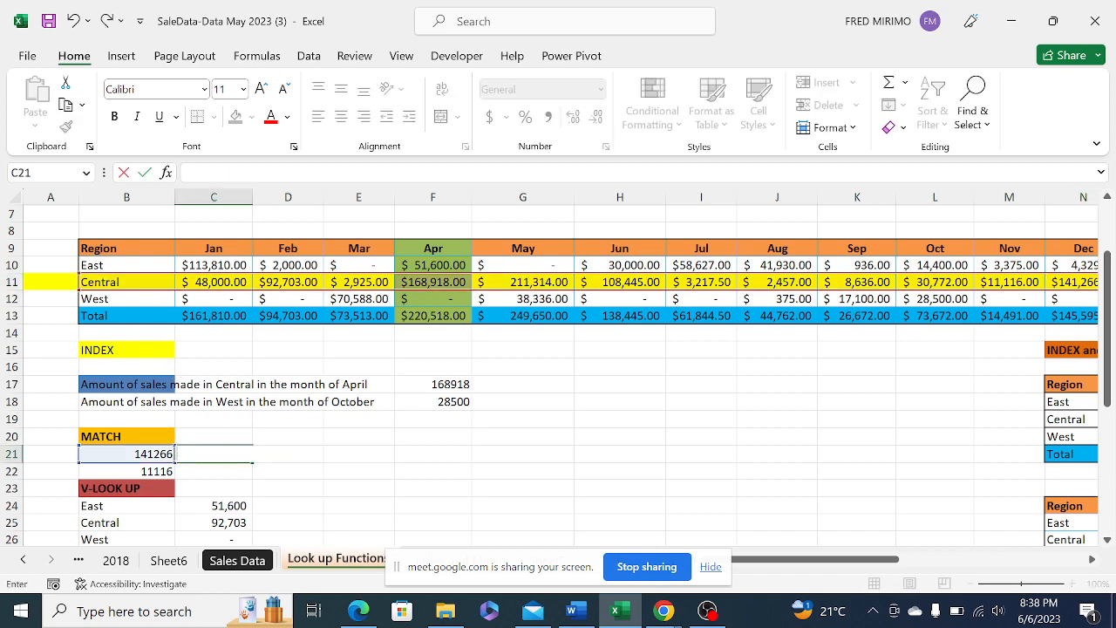
{"action": "key", "text": "F2"}
{"action": "type", "text": "=m"}
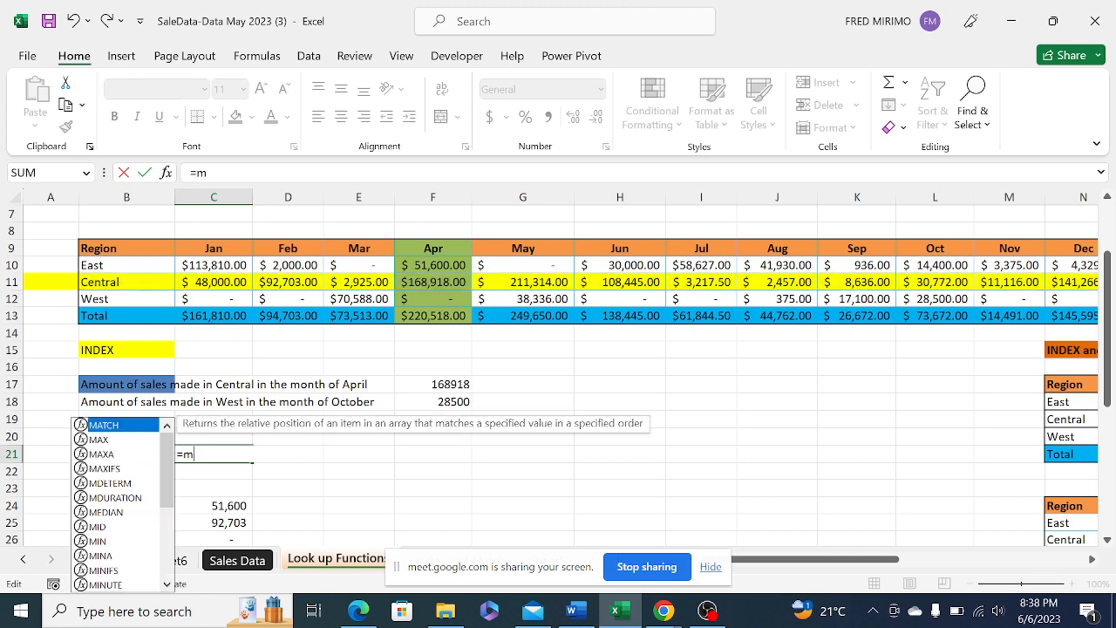
{"action": "type", "text": "atch"}
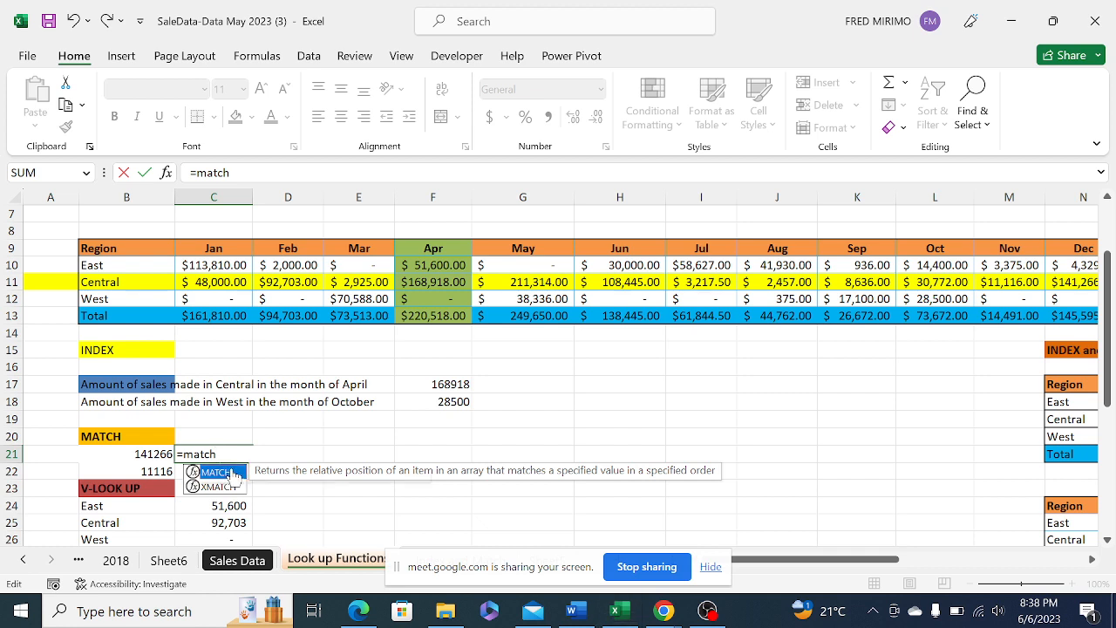
{"action": "key", "text": "Tab"}
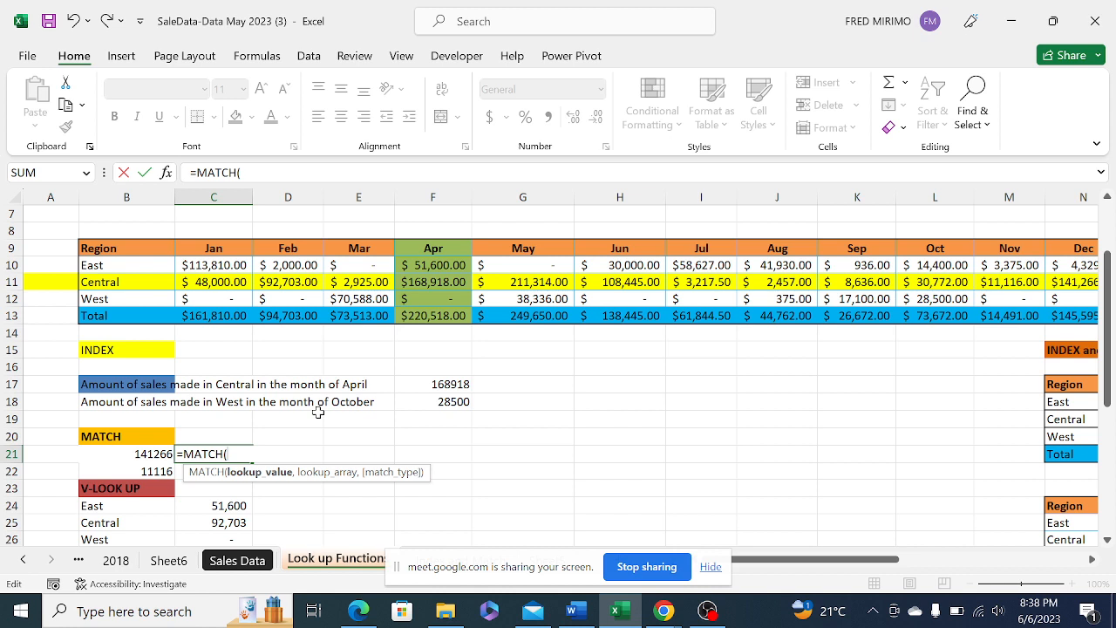
{"action": "left_click", "coordinate": [144, 454]}
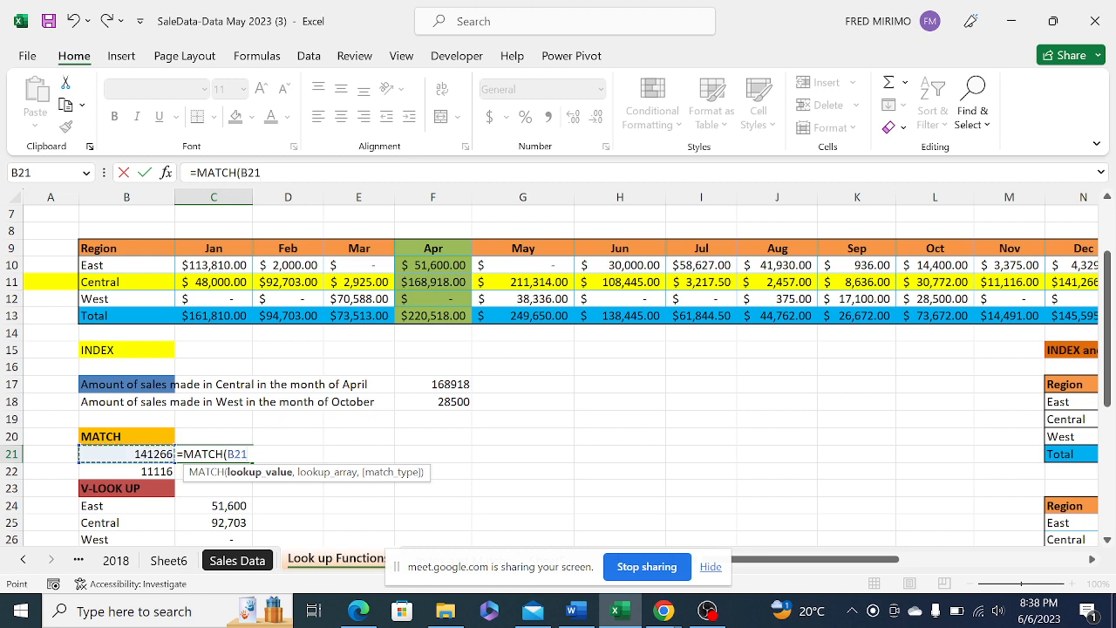
{"action": "left_click", "coordinate": [263, 172]}
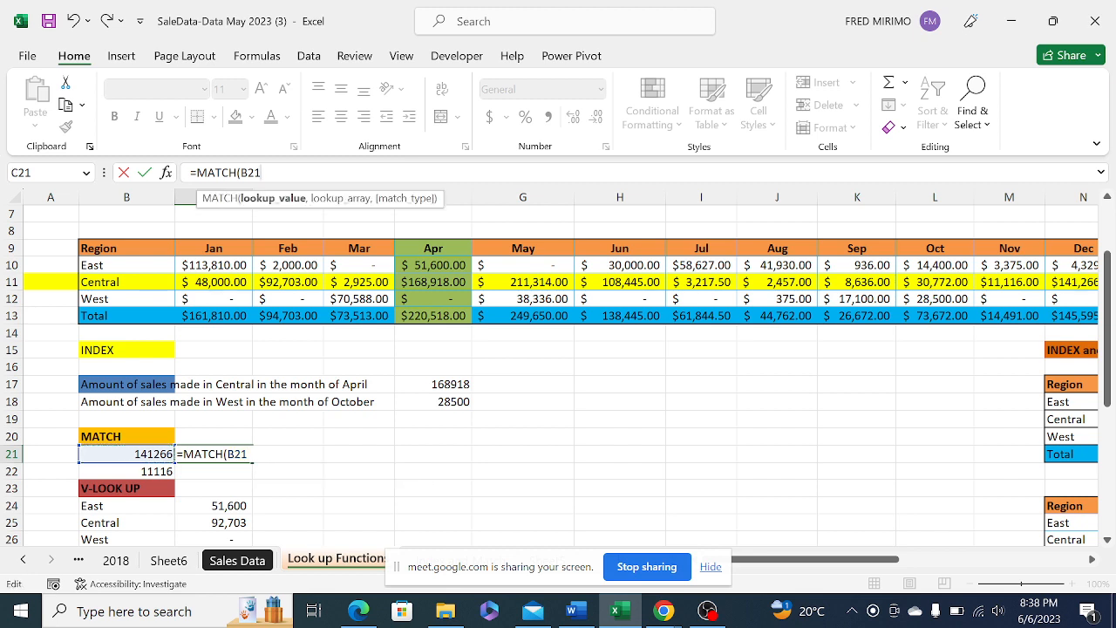
{"action": "type", "text": ","}
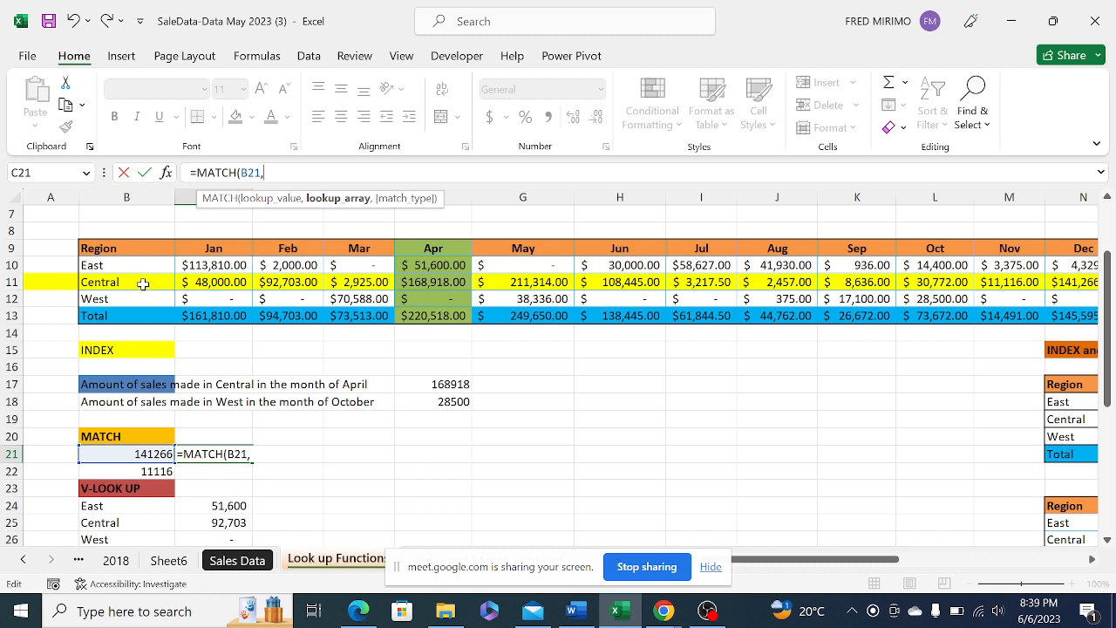
Use the Central row as the MATCH lookup array in C21, made absolute as $B$11:$Q$11, and commit the formula
{"action": "left_click_drag", "start_coordinate": [143, 279], "coordinate": [1057, 282]}
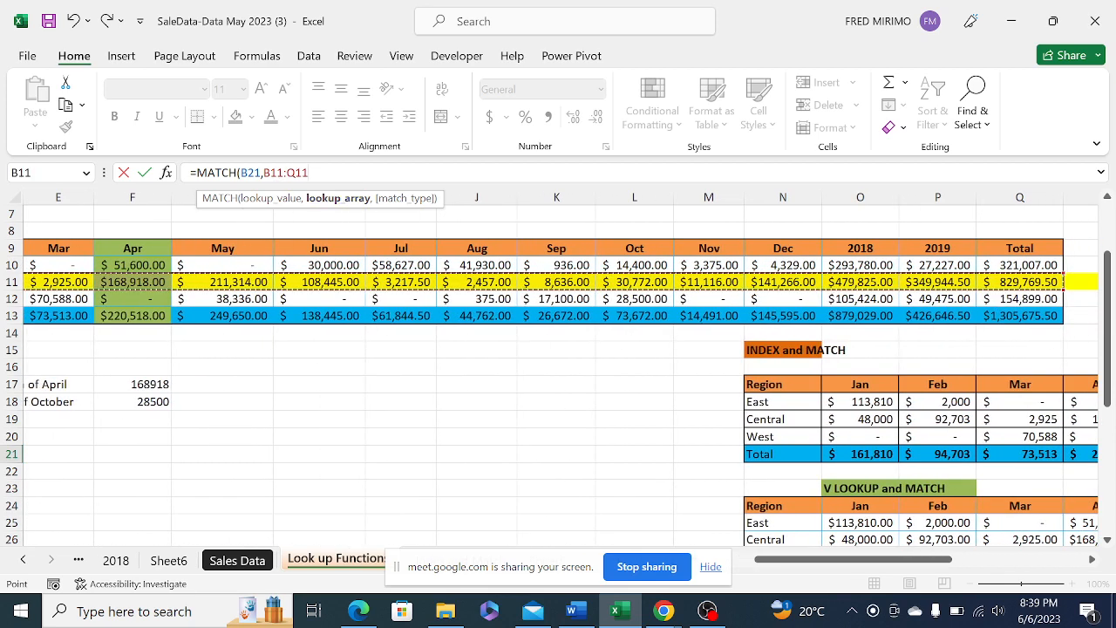
{"action": "key", "text": "F2"}
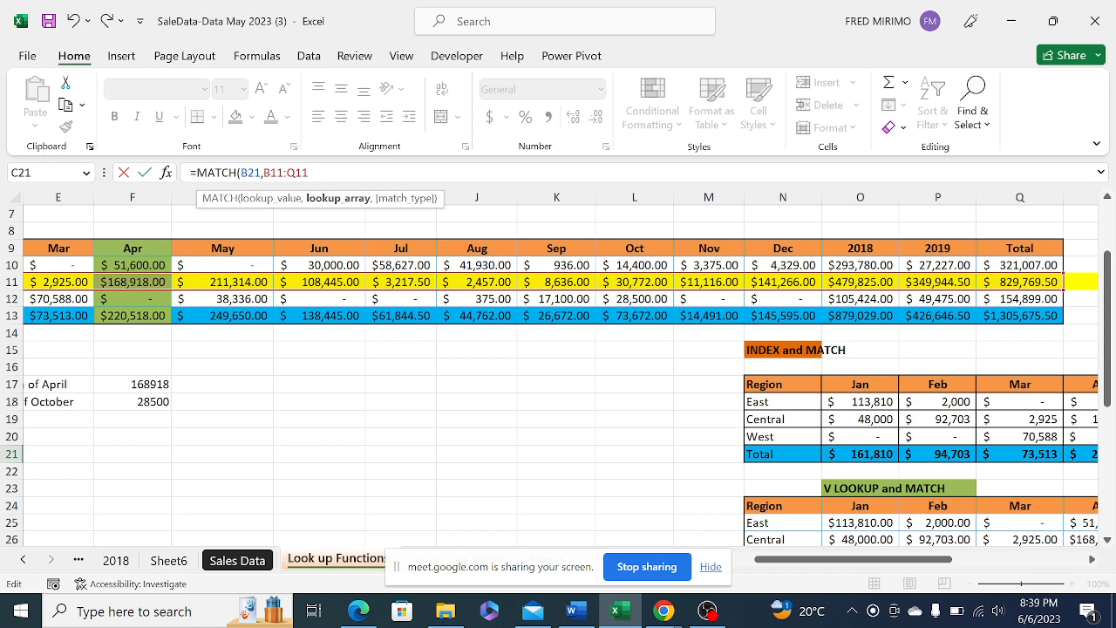
{"action": "key", "text": "F4"}
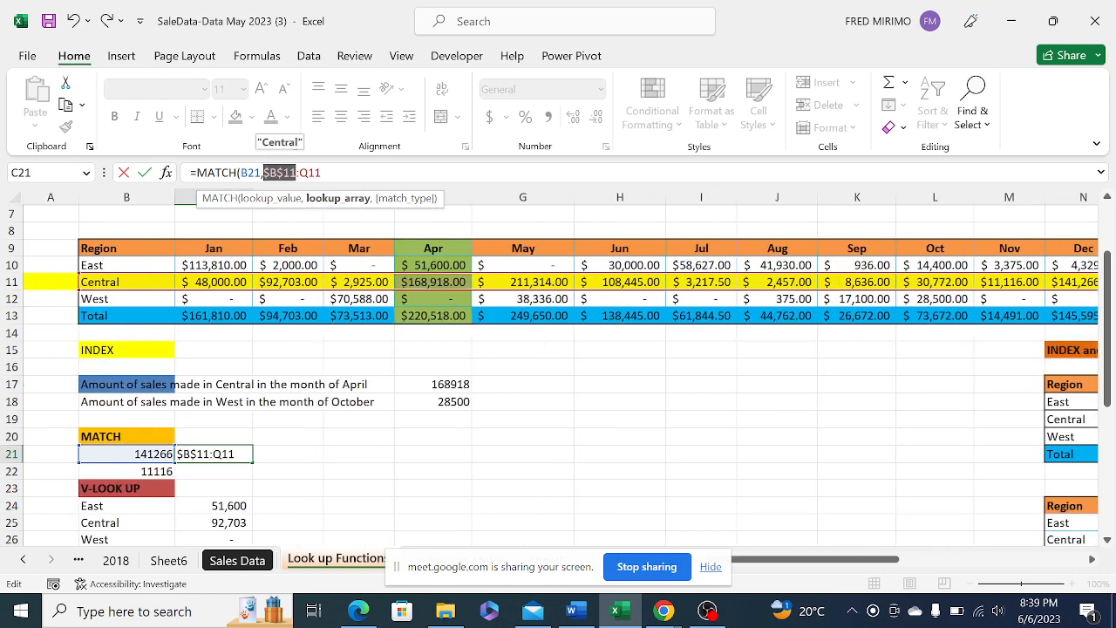
{"action": "left_click", "coordinate": [309, 172]}
{"action": "key", "text": "F4"}
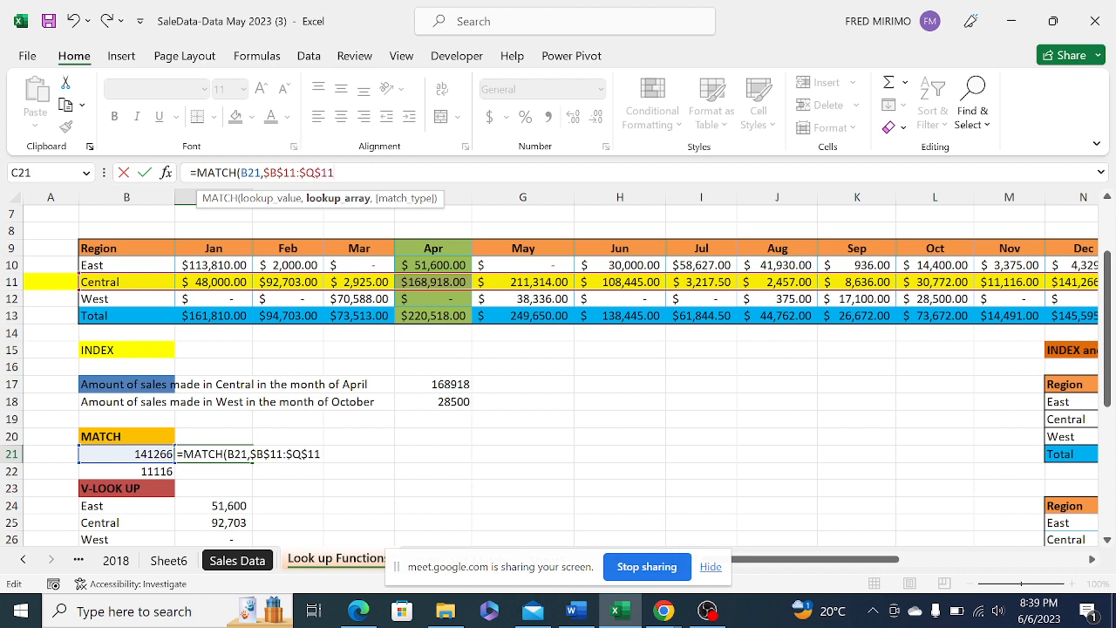
{"action": "type", "text": ")"}
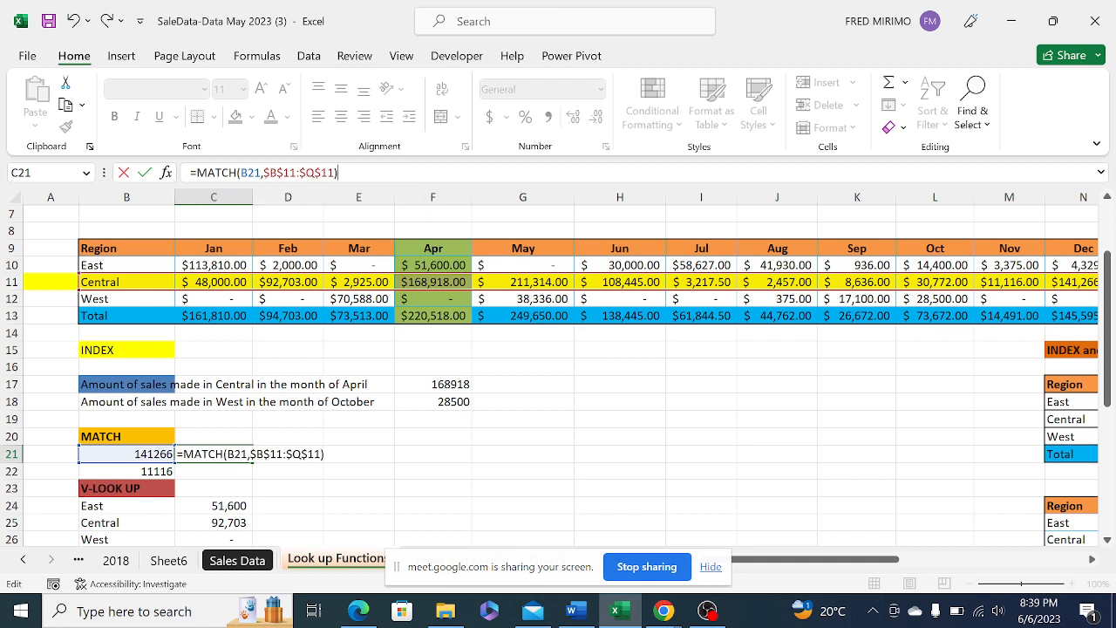
{"action": "key", "text": "Return"}
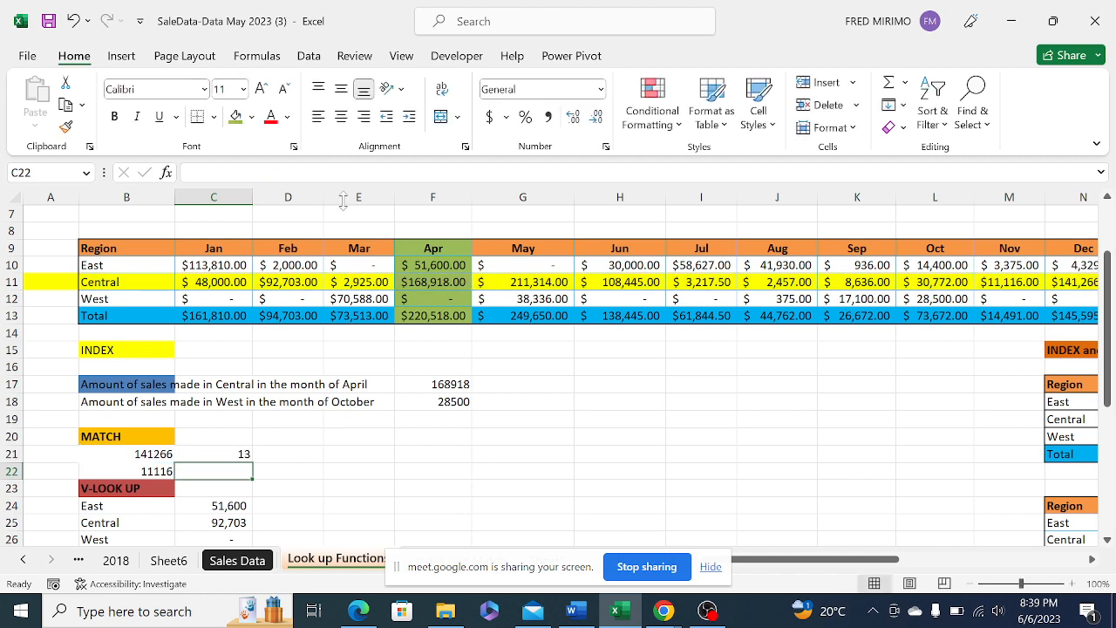
Check the MATCH result in C21 against the lookup value in B21 and the Central row B11:Q11
{"action": "left_click", "coordinate": [229, 454]}
{"action": "left_click", "coordinate": [160, 457]}
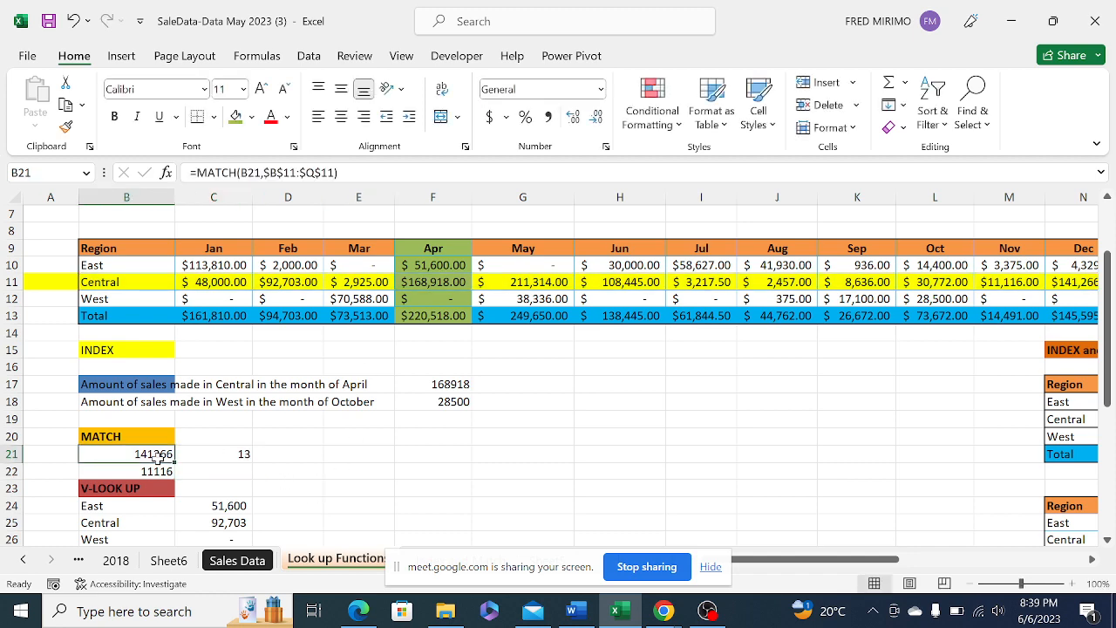
{"action": "left_click", "coordinate": [245, 454]}
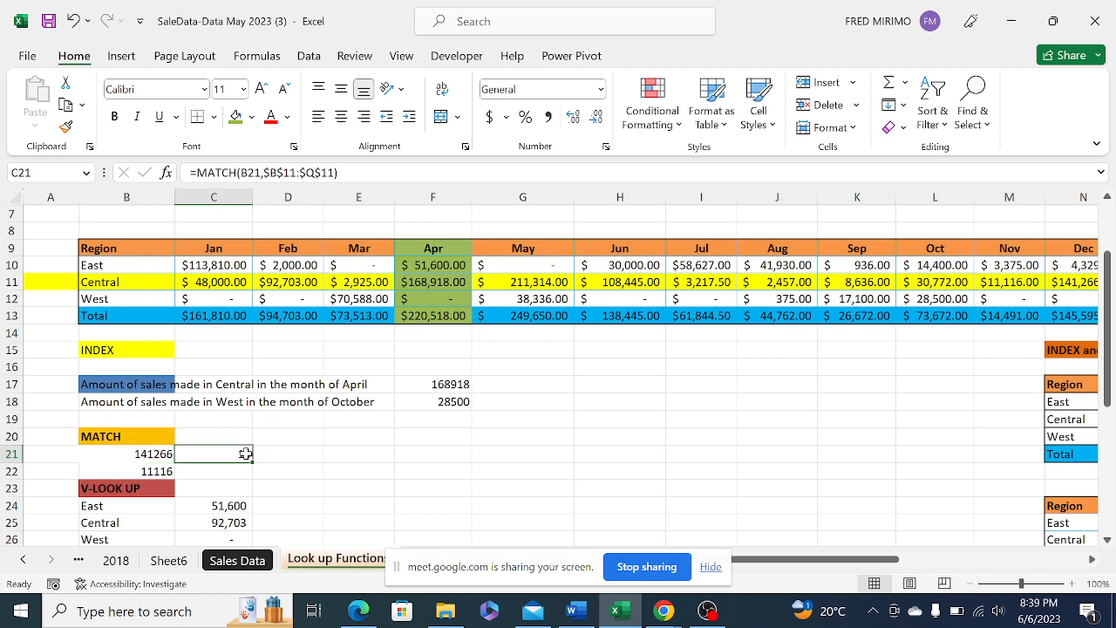
{"action": "left_click", "coordinate": [123, 284]}
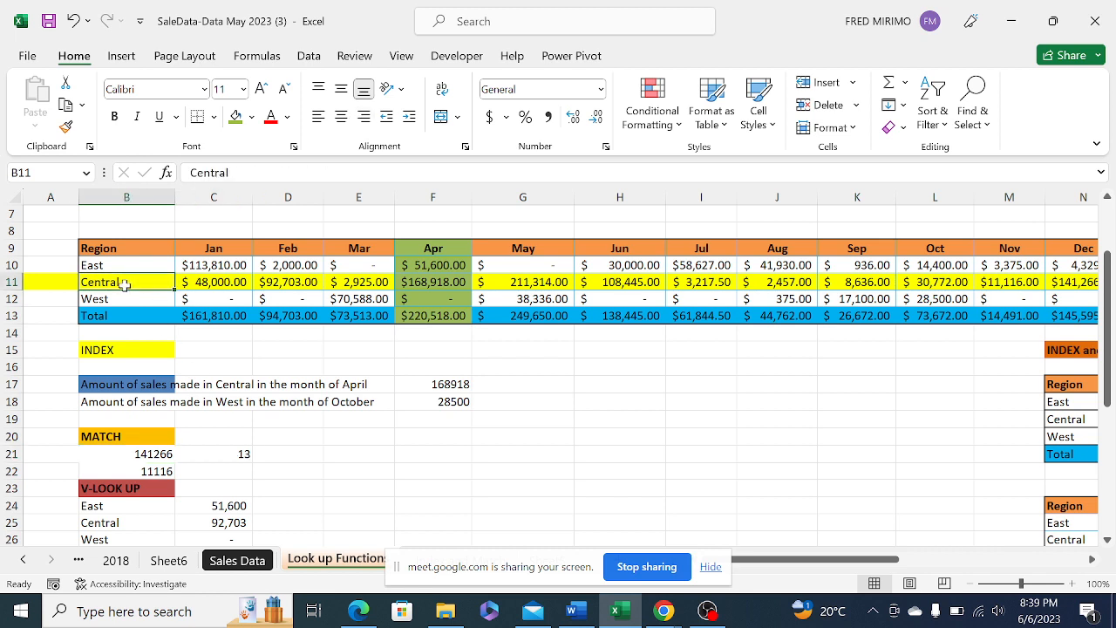
{"action": "left_click_drag", "start_coordinate": [124, 284], "coordinate": [982, 283]}
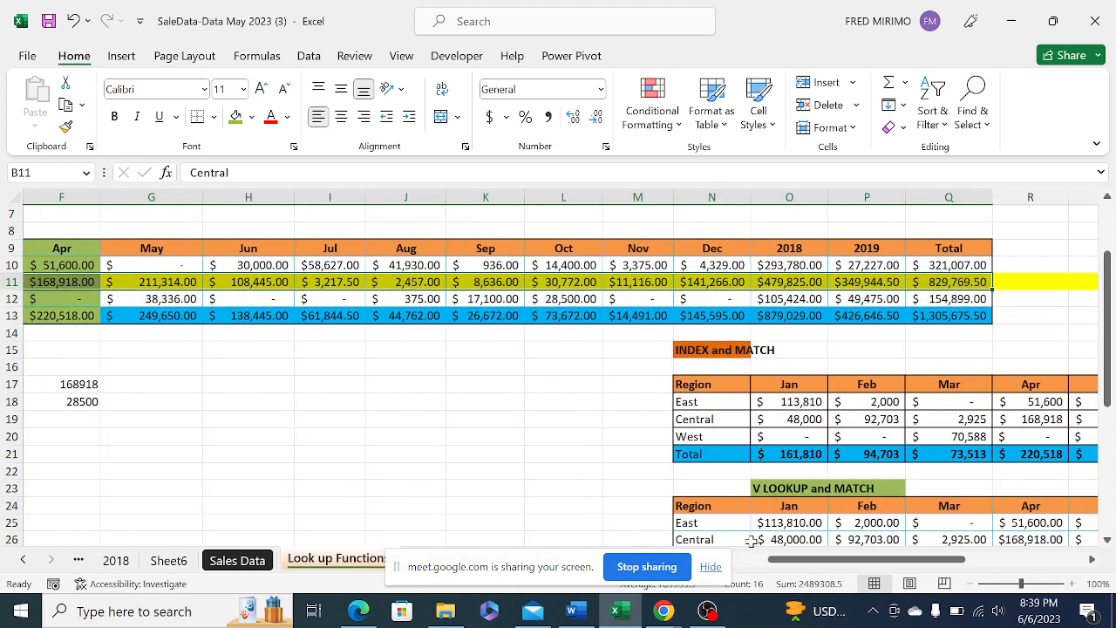
{"action": "scroll", "coordinate": [549, 506], "scroll_direction": "left", "scroll_amount": 5}
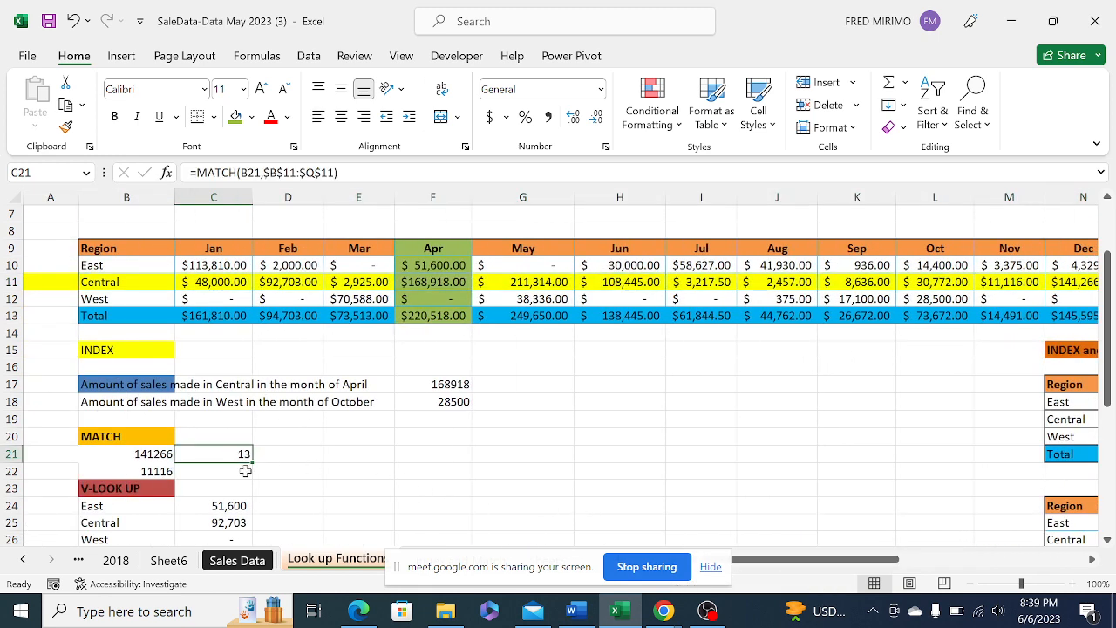
{"action": "left_click", "coordinate": [464, 442]}
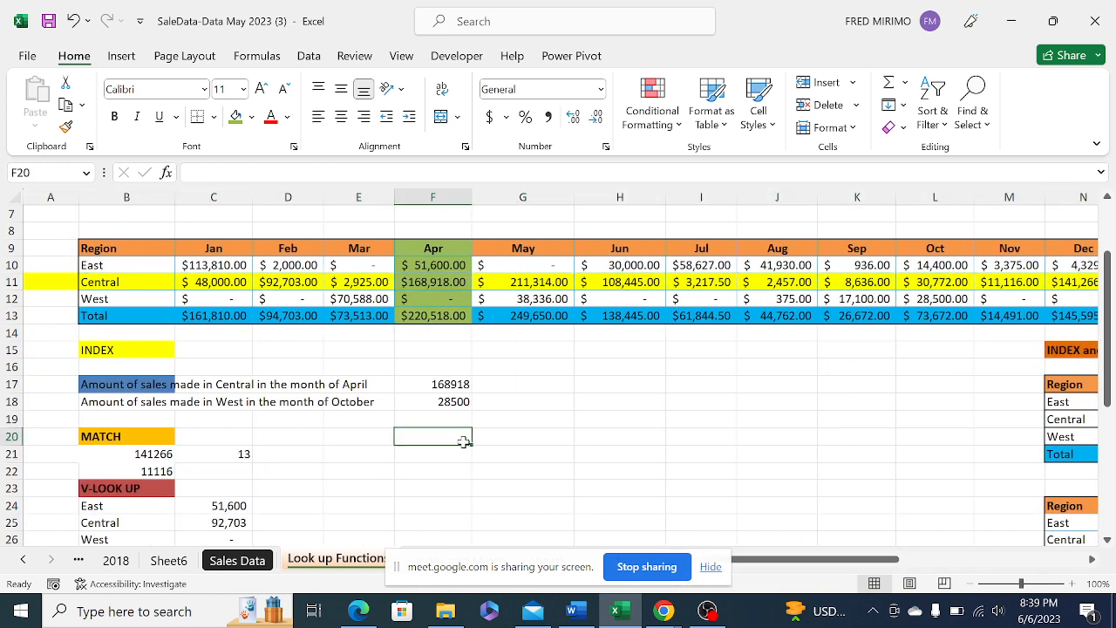
Replace the second MATCH lookup value in B22 with East's August sales figure, 41930
{"action": "mouse_move", "coordinate": [754, 560]}
{"action": "left_mouse_down"}
{"action": "mouse_move", "coordinate": [805, 562]}
{"action": "mouse_move", "coordinate": [771, 551]}
{"action": "left_mouse_up"}
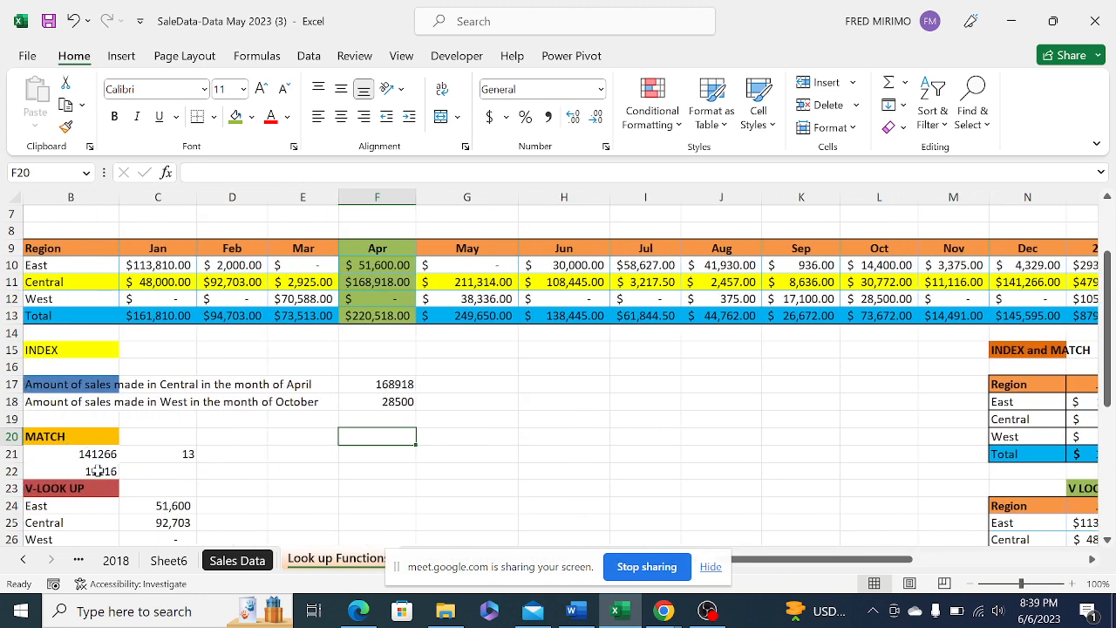
{"action": "left_click", "coordinate": [97, 471]}
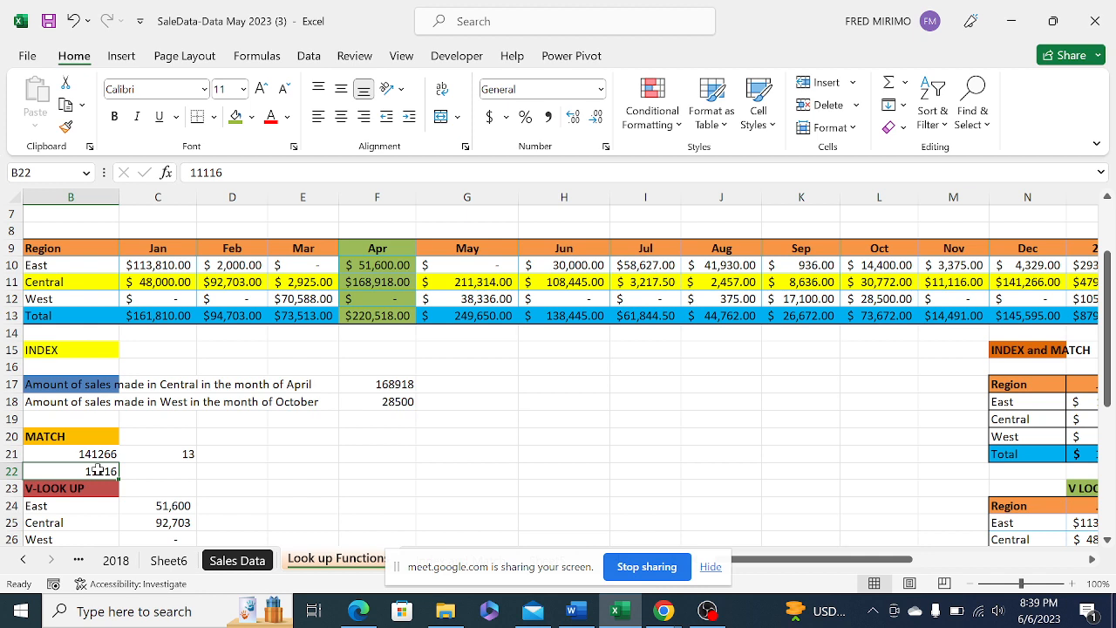
{"action": "type", "text": "418"}
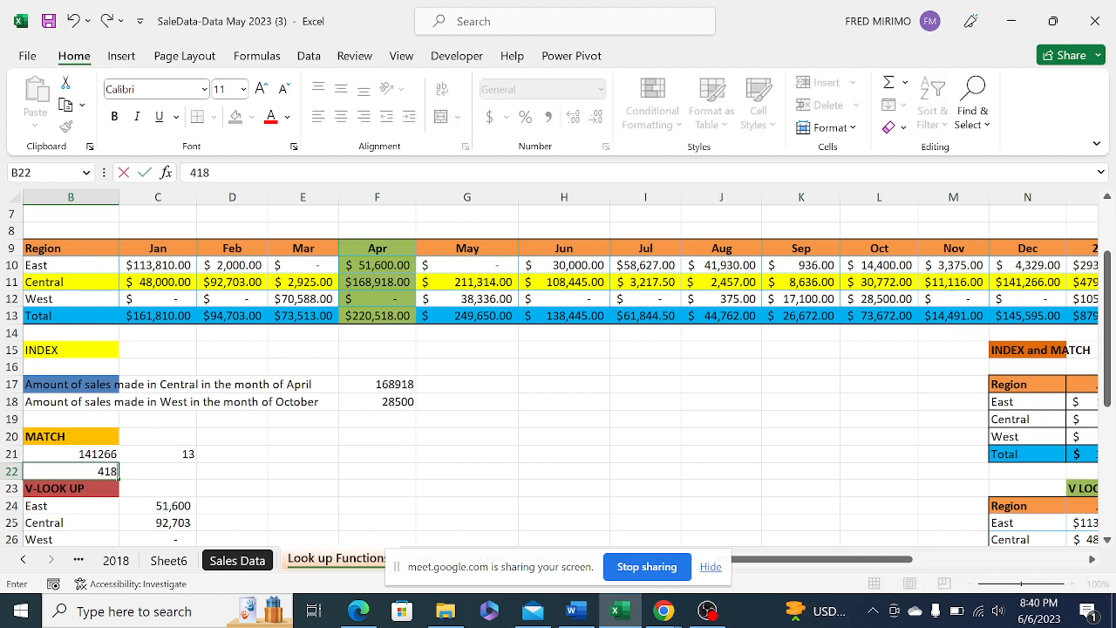
{"action": "key", "text": "BackSpace"}
{"action": "type", "text": "930"}
{"action": "left_click", "coordinate": [101, 504]}
{"action": "left_click", "coordinate": [117, 471]}
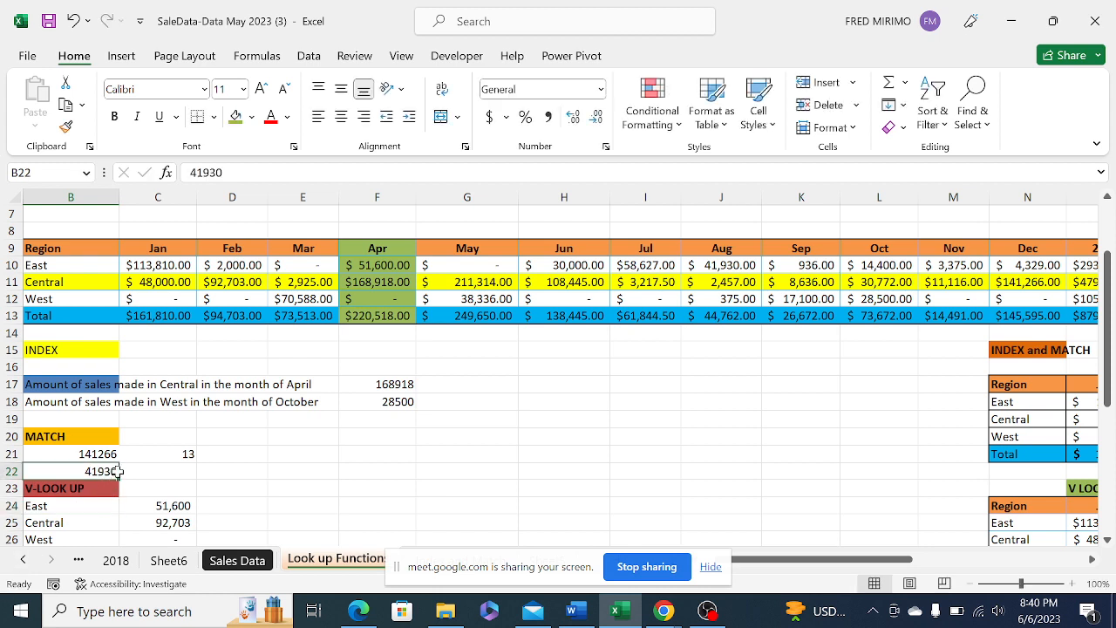
Start a MATCH formula in C22 with B22, East's August sales figure, as the lookup value
{"action": "left_click", "coordinate": [729, 266]}
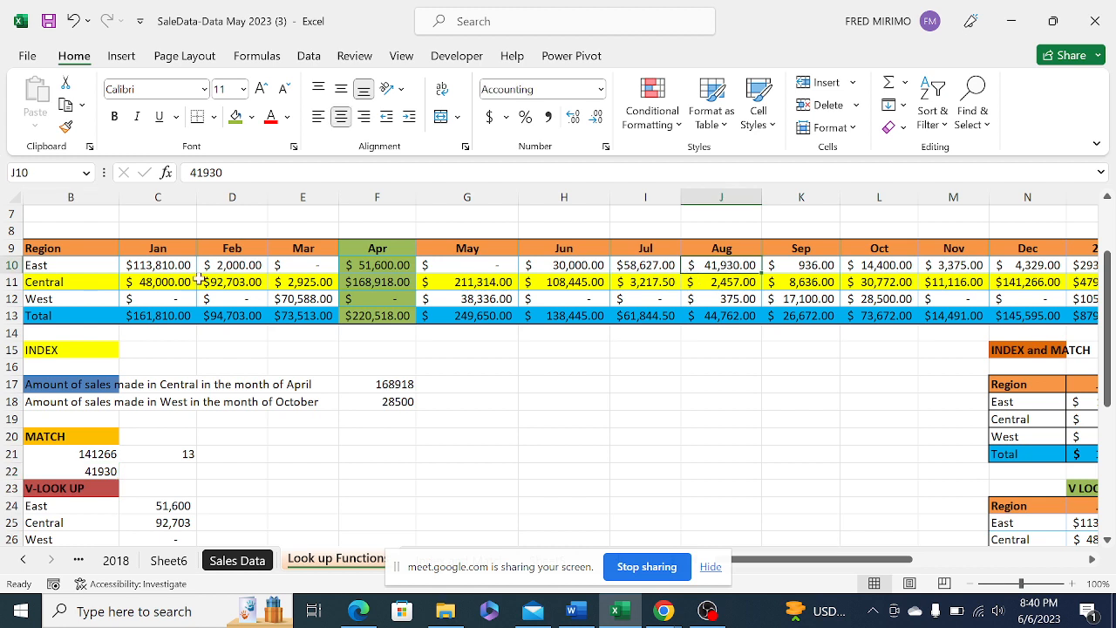
{"action": "left_click", "coordinate": [46, 265]}
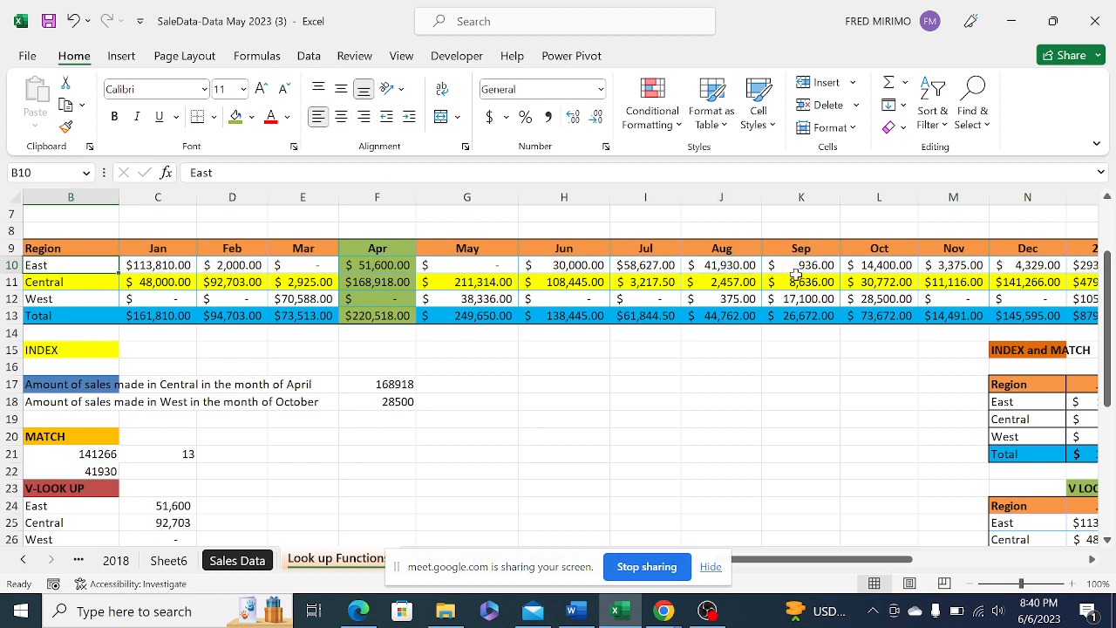
{"action": "left_click", "coordinate": [722, 267]}
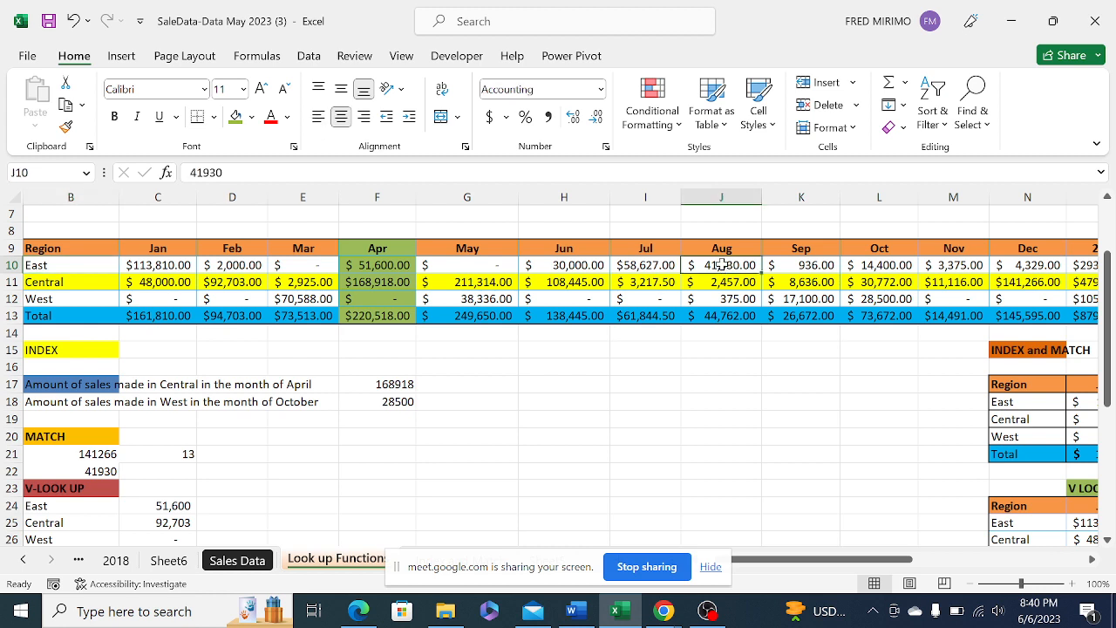
{"action": "left_click", "coordinate": [172, 473]}
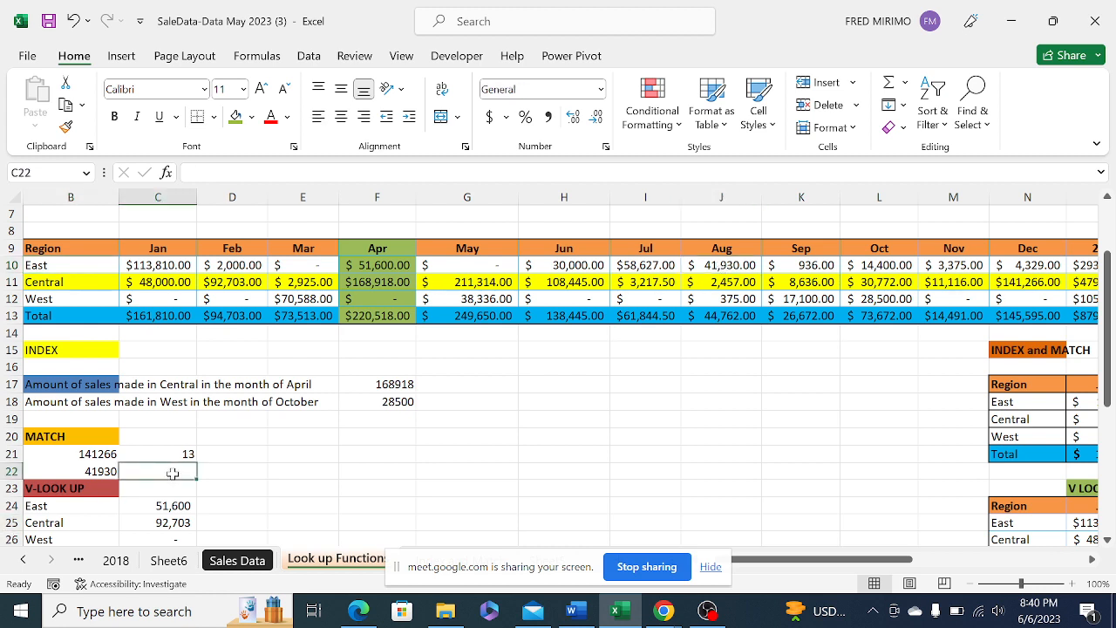
{"action": "type", "text": "="}
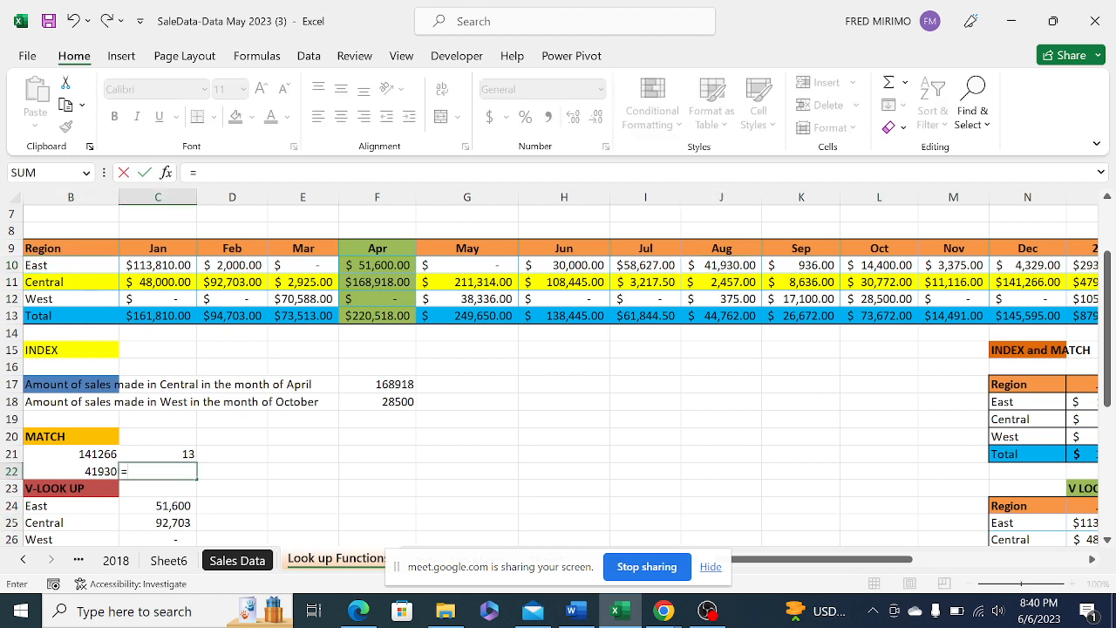
{"action": "type", "text": "match"}
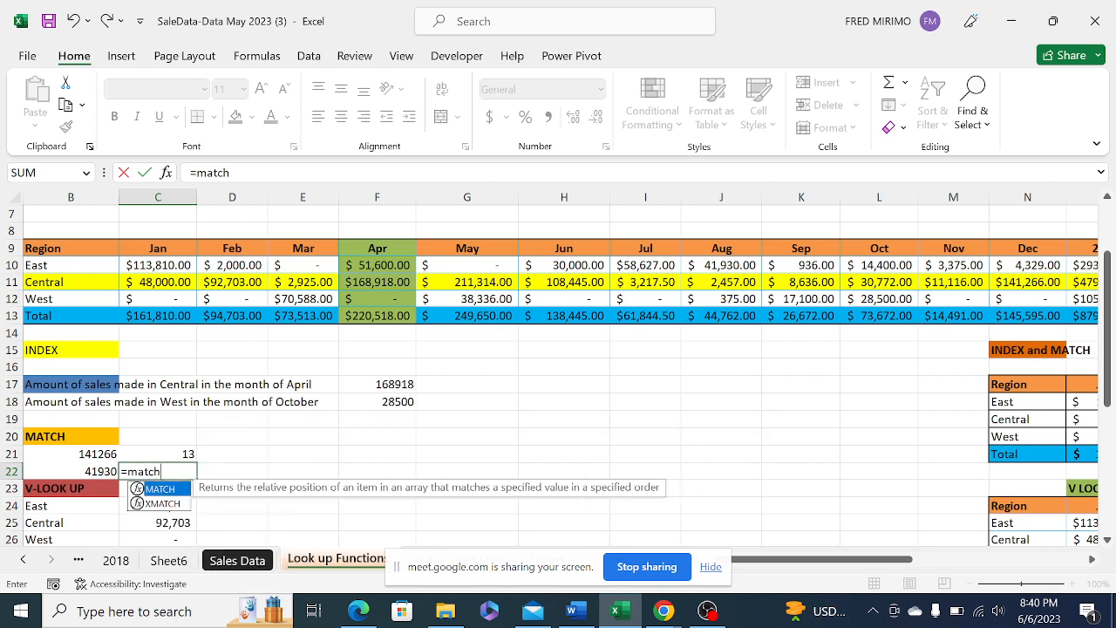
{"action": "double_click", "coordinate": [174, 491]}
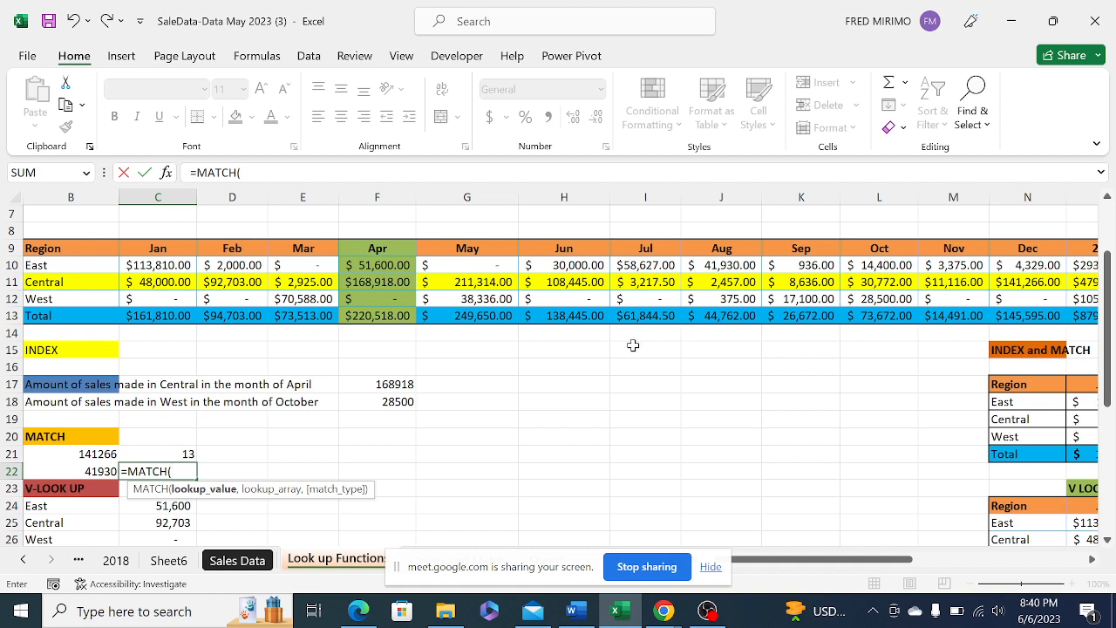
{"action": "left_click", "coordinate": [98, 471]}
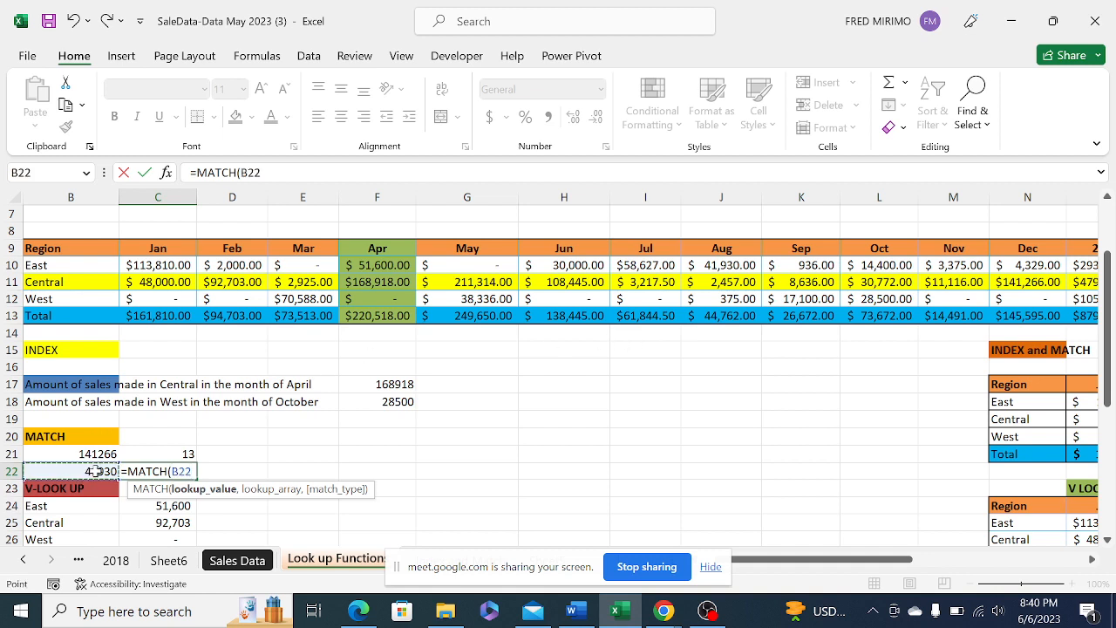
{"action": "left_click", "coordinate": [269, 174]}
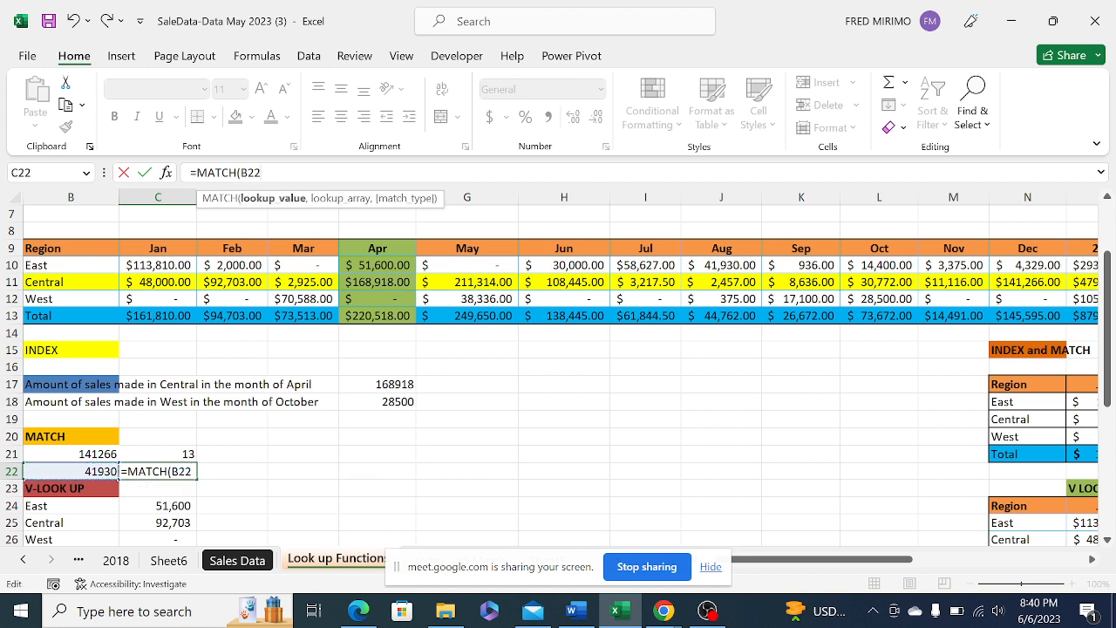
{"action": "type", "text": ","}
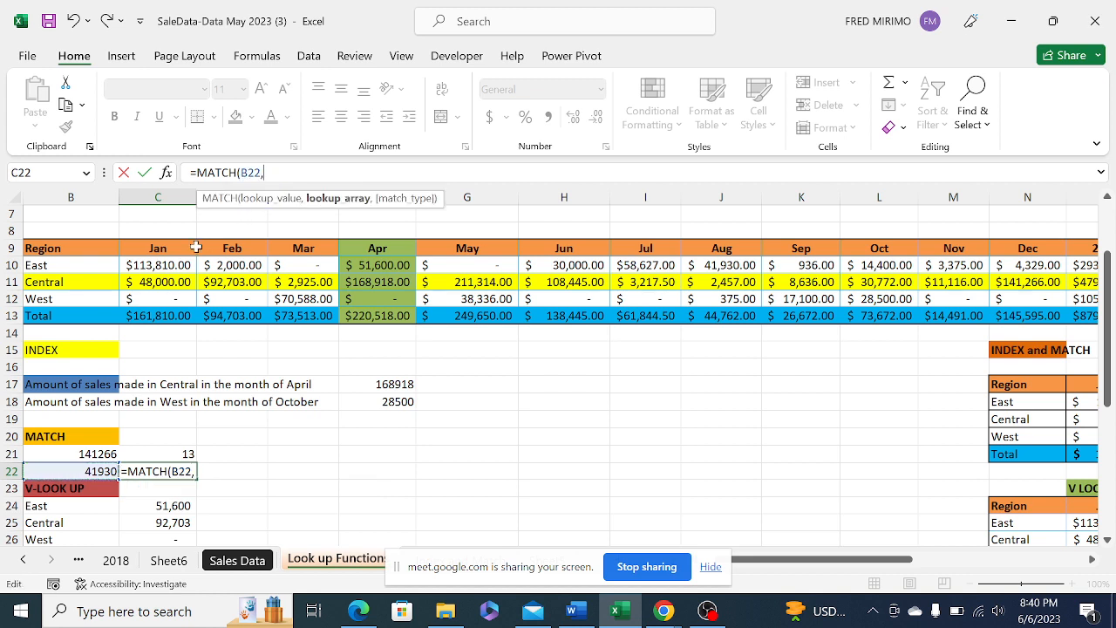
Use the East row as the MATCH lookup array in C22, made absolute as $B$10:$Q$10, and commit the formula
{"action": "left_click_drag", "start_coordinate": [62, 265], "coordinate": [1056, 259]}
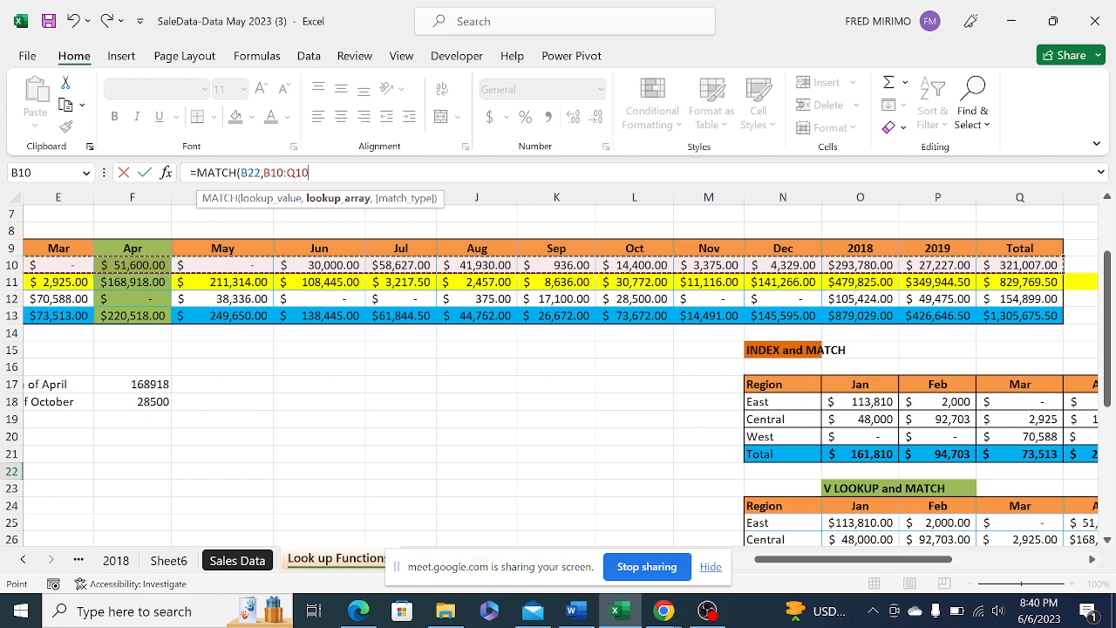
{"action": "left_click", "coordinate": [268, 173]}
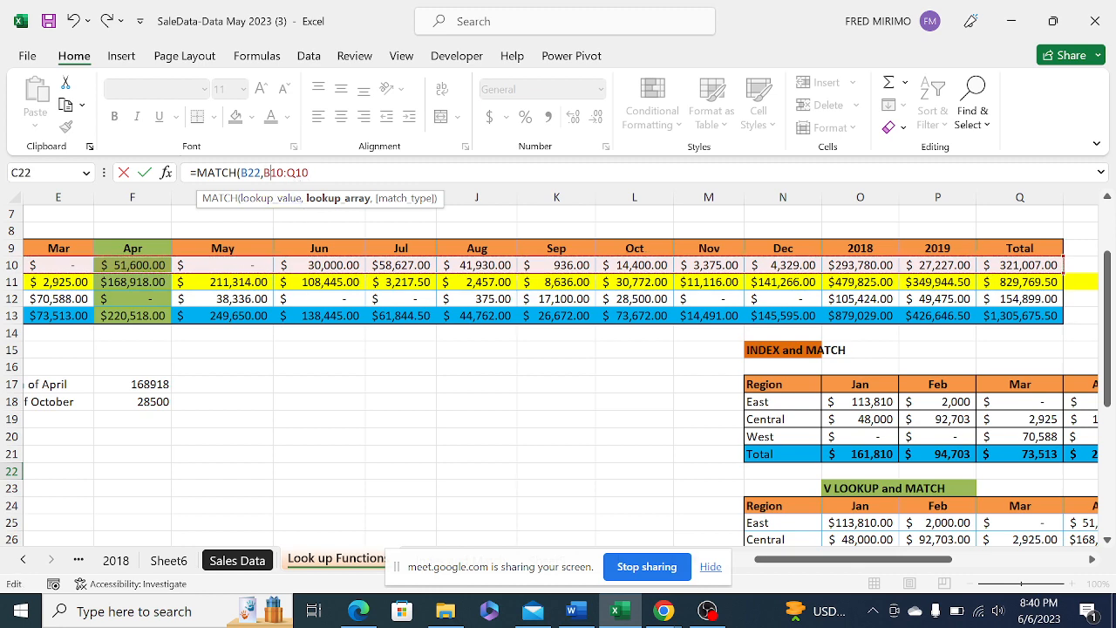
{"action": "key", "text": "F4"}
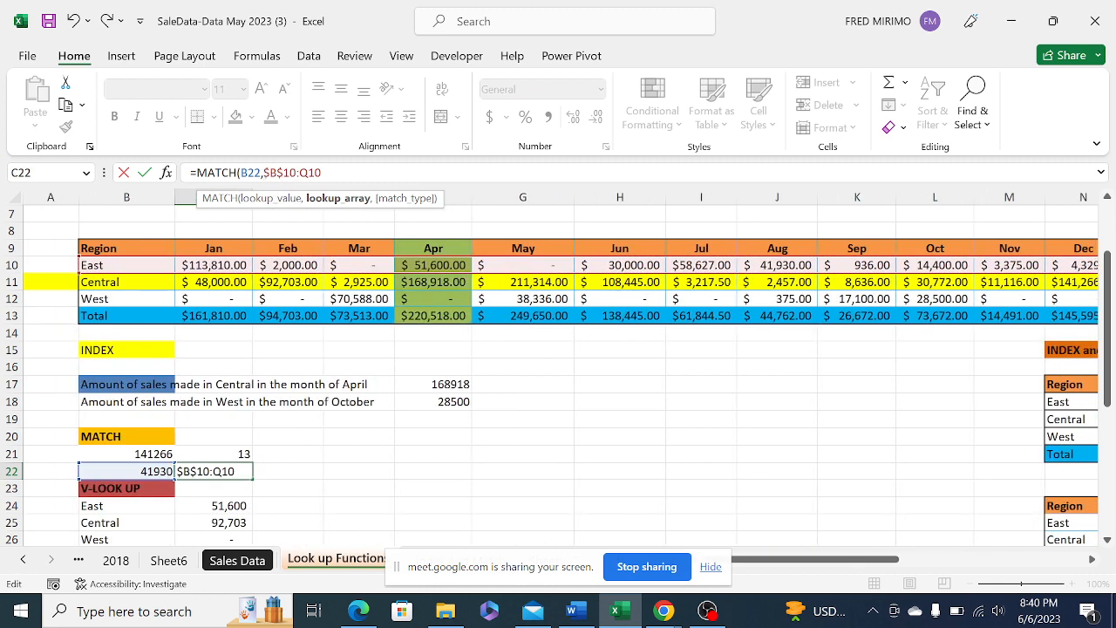
{"action": "key", "text": "F4"}
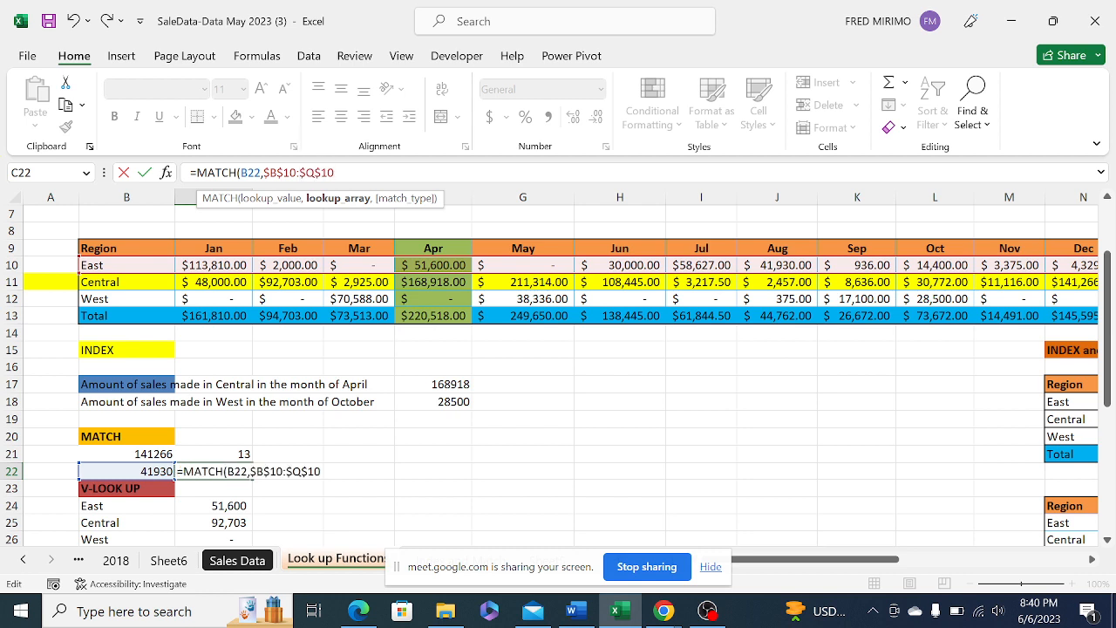
{"action": "type", "text": ")"}
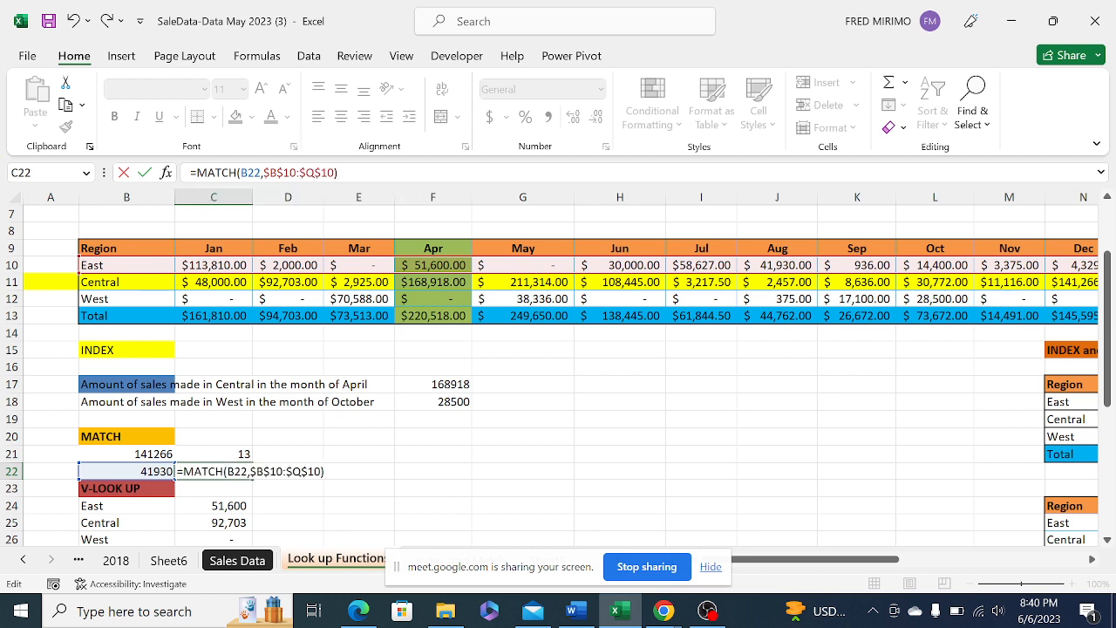
{"action": "key", "text": "Return"}
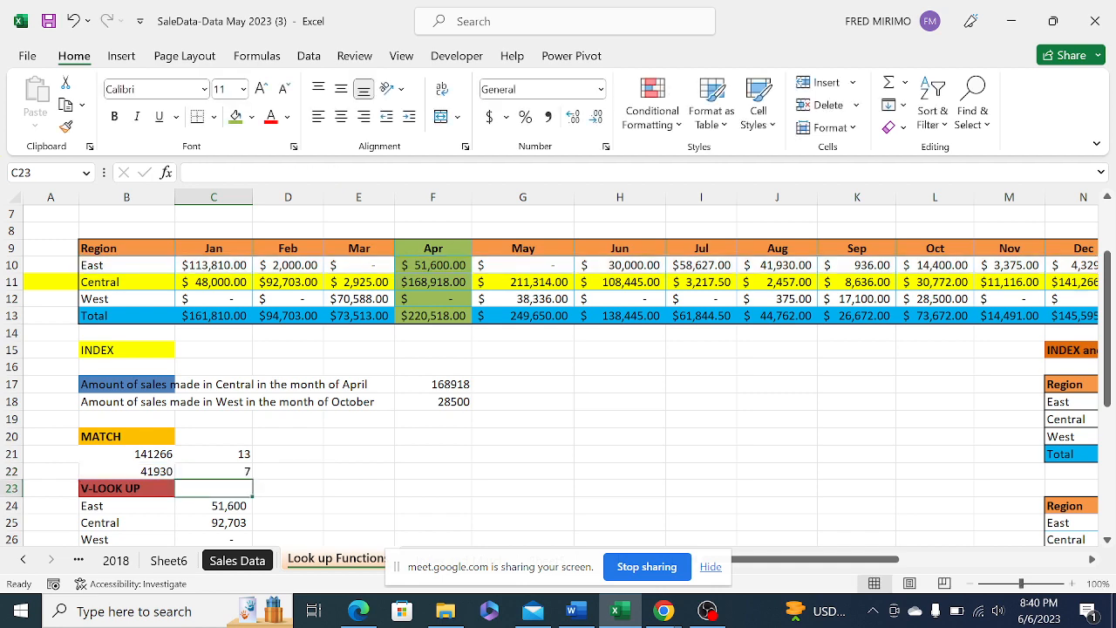
Review the MATCH result in C22 beside the one in C21 and compare it with the monthly sales columns
{"action": "left_click", "coordinate": [226, 471]}
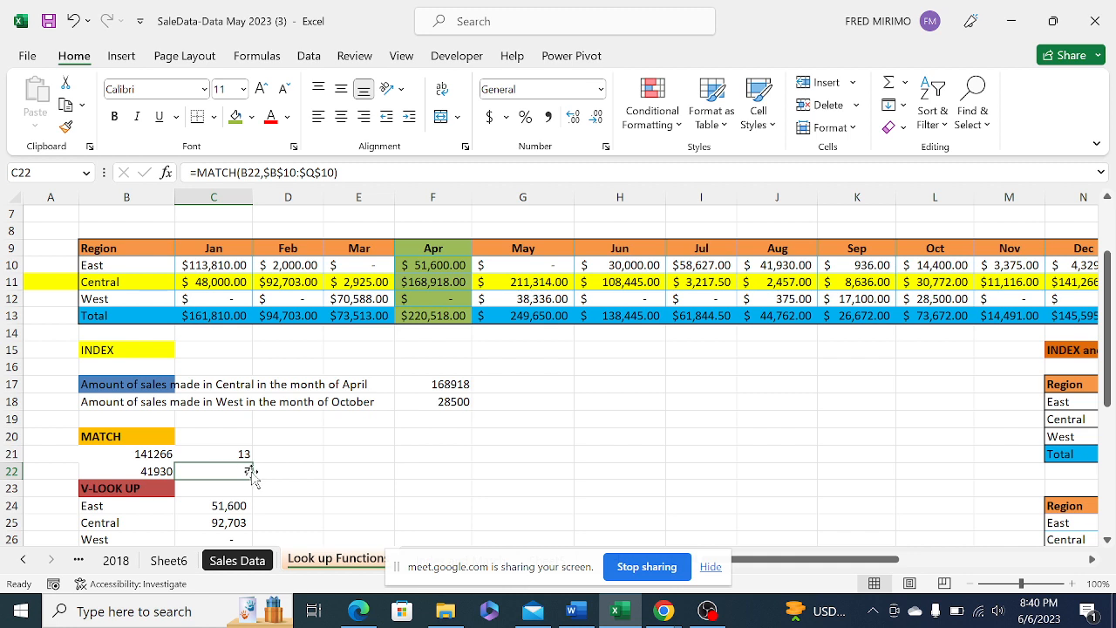
{"action": "left_click", "coordinate": [283, 470]}
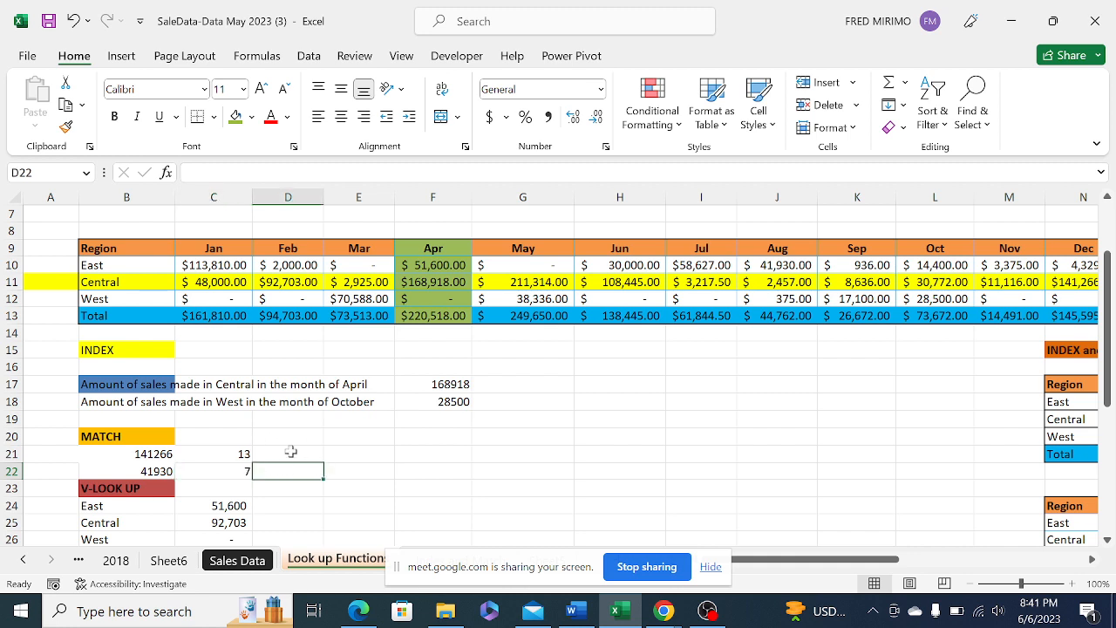
{"action": "left_click", "coordinate": [291, 452]}
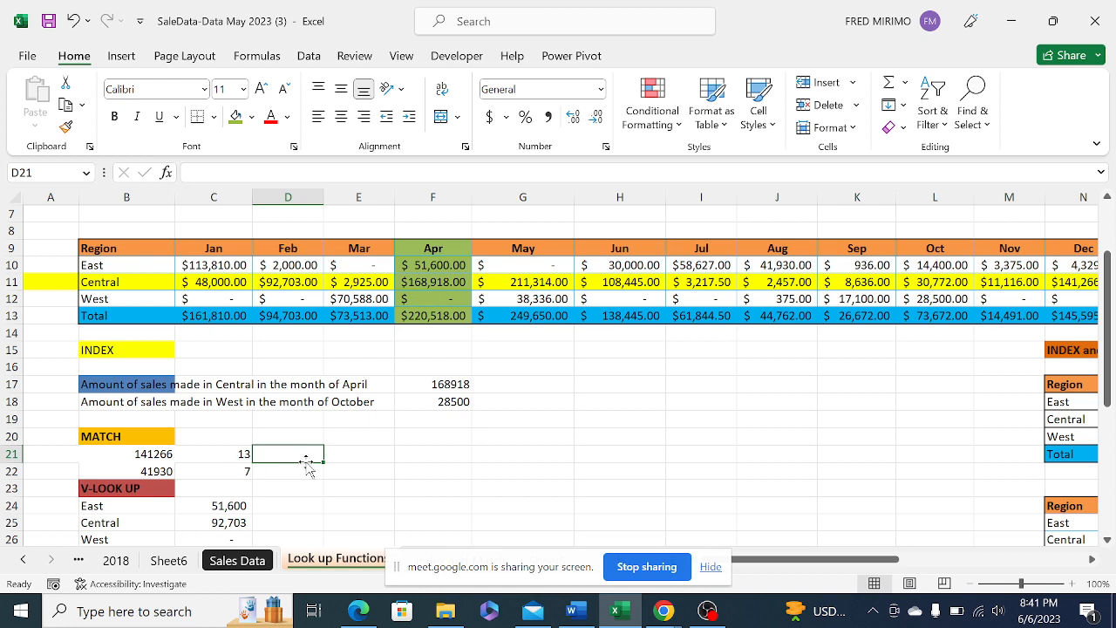
{"action": "left_click", "coordinate": [608, 284]}
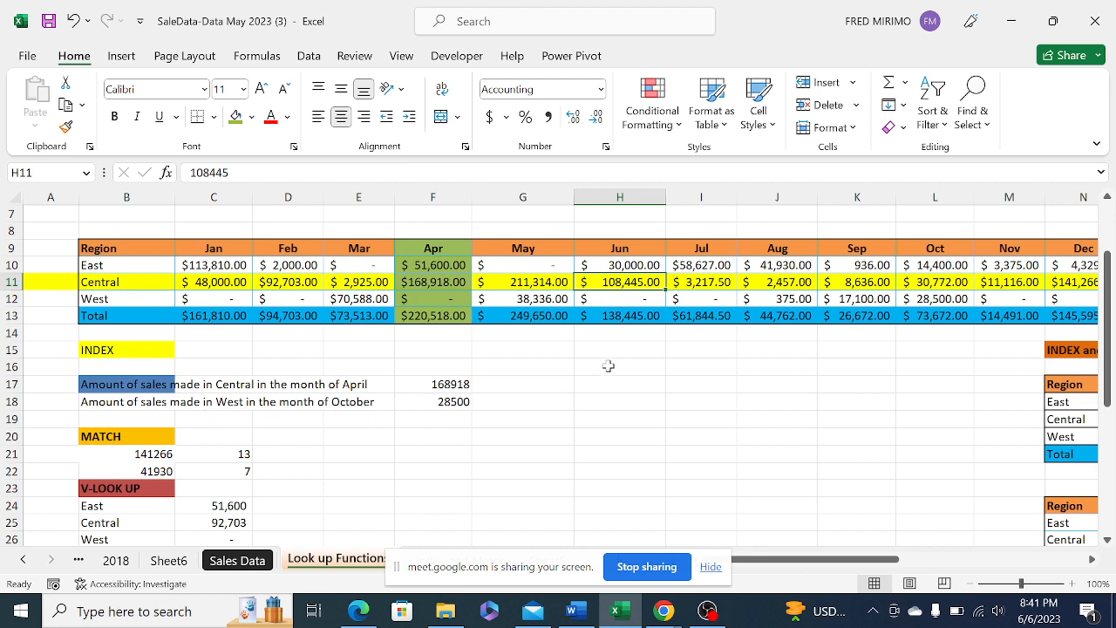
{"action": "left_click", "coordinate": [218, 472]}
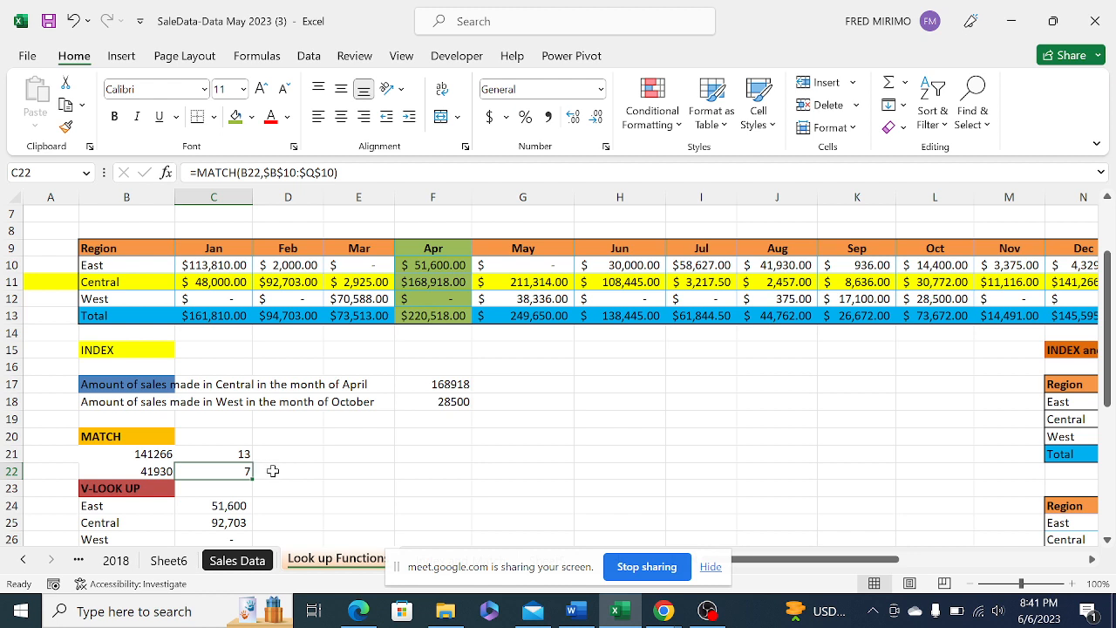
Hide the screen-sharing notice and switch to the Google Meet call in Chrome
{"action": "left_click", "coordinate": [711, 566]}
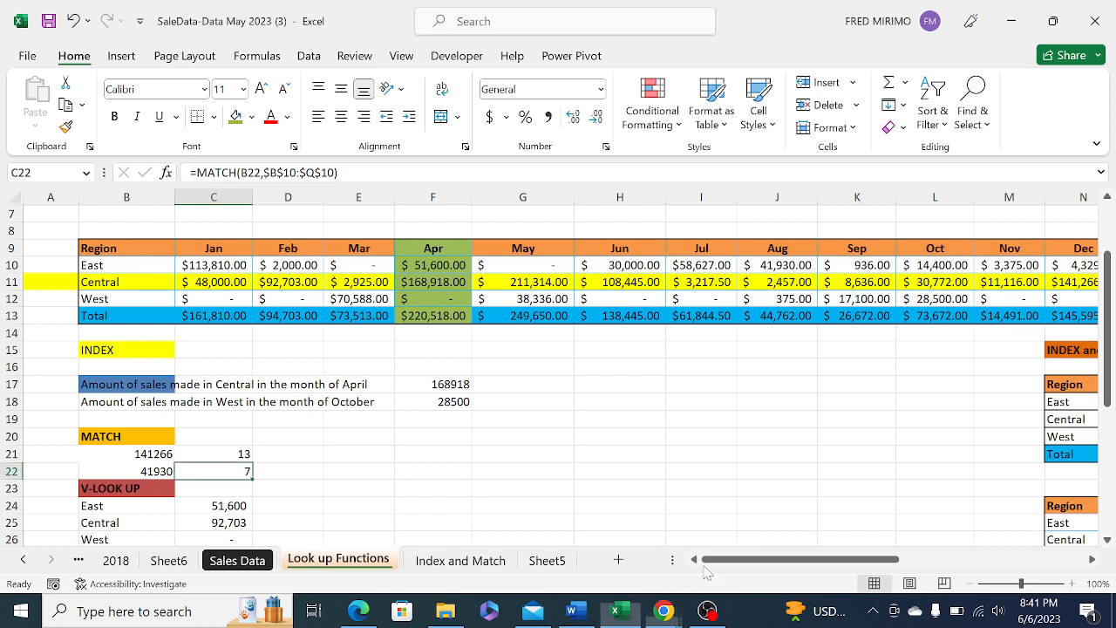
{"action": "left_click", "coordinate": [615, 406]}
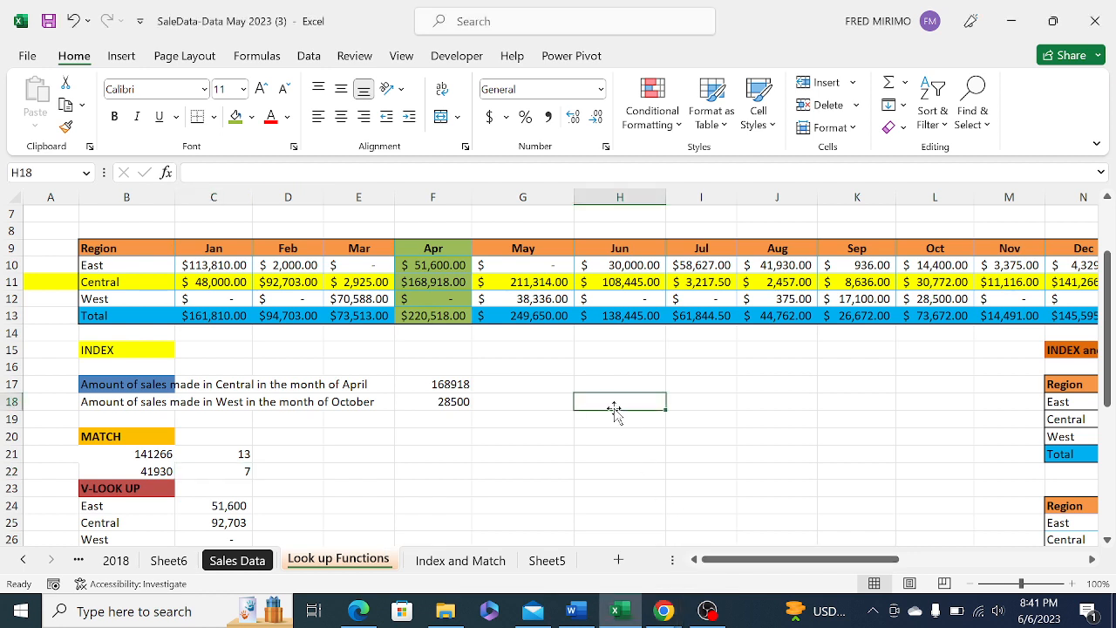
{"action": "key", "text": "Up"}
{"action": "key", "text": "Up"}
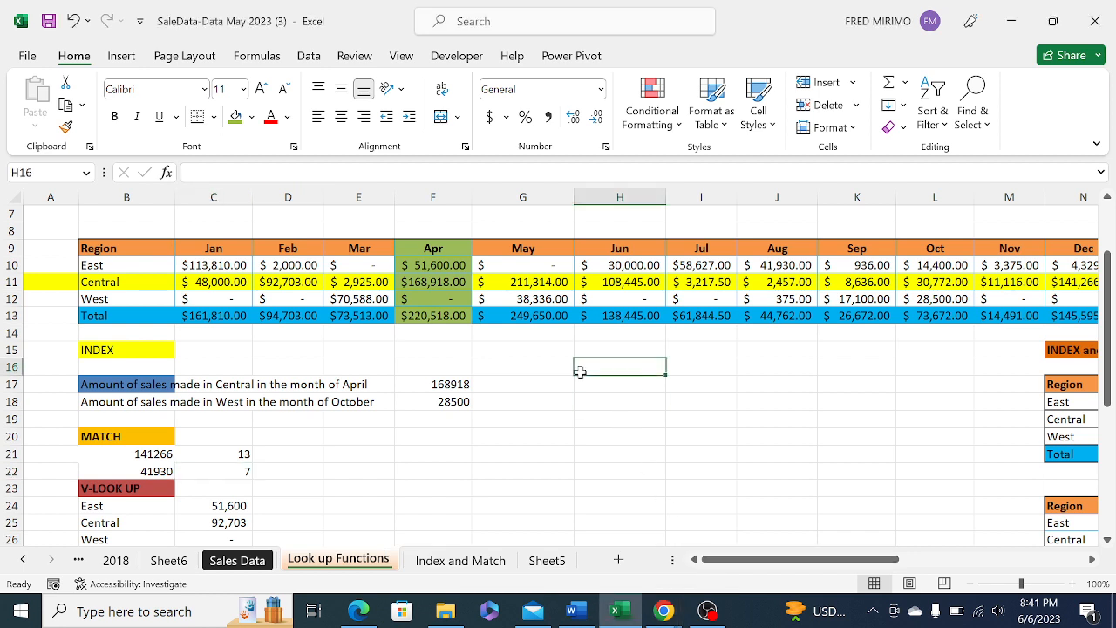
{"action": "left_click", "coordinate": [668, 616]}
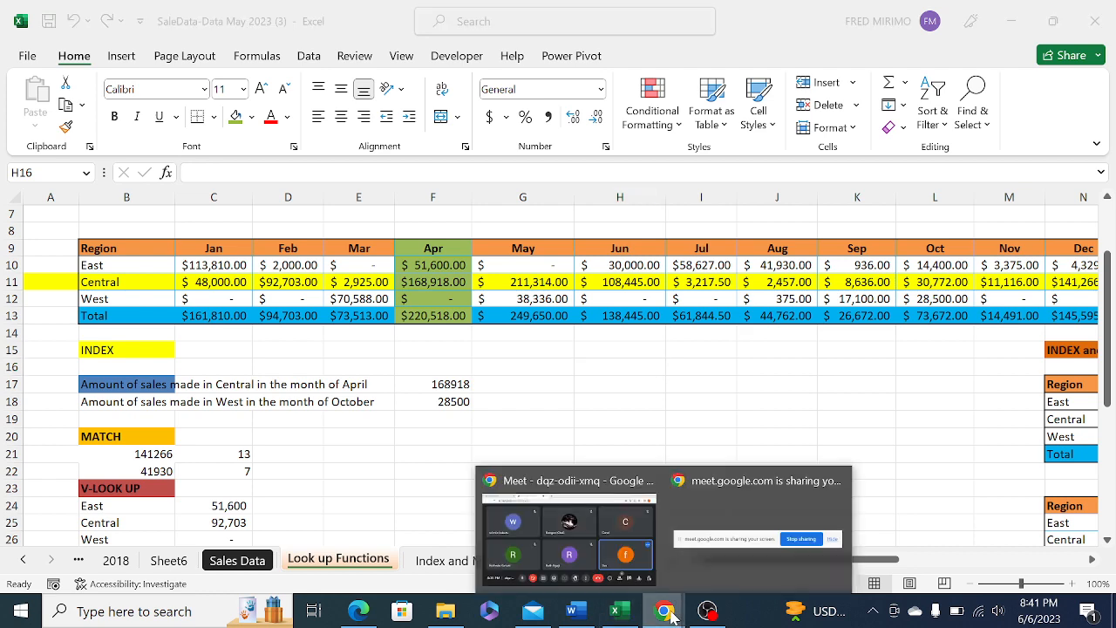
{"action": "left_click", "coordinate": [625, 517]}
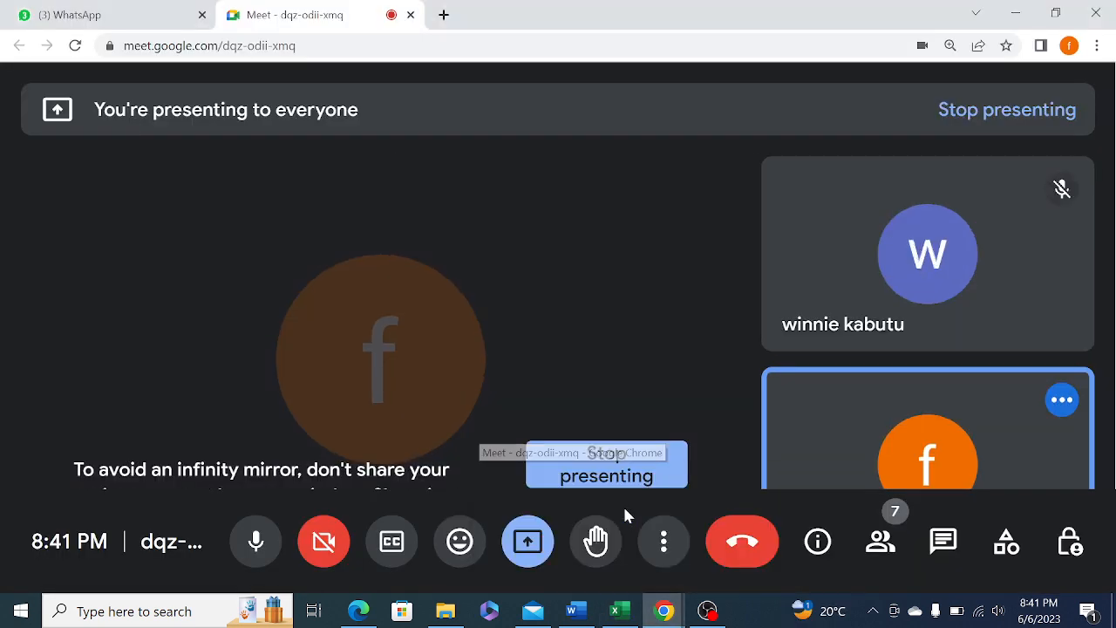
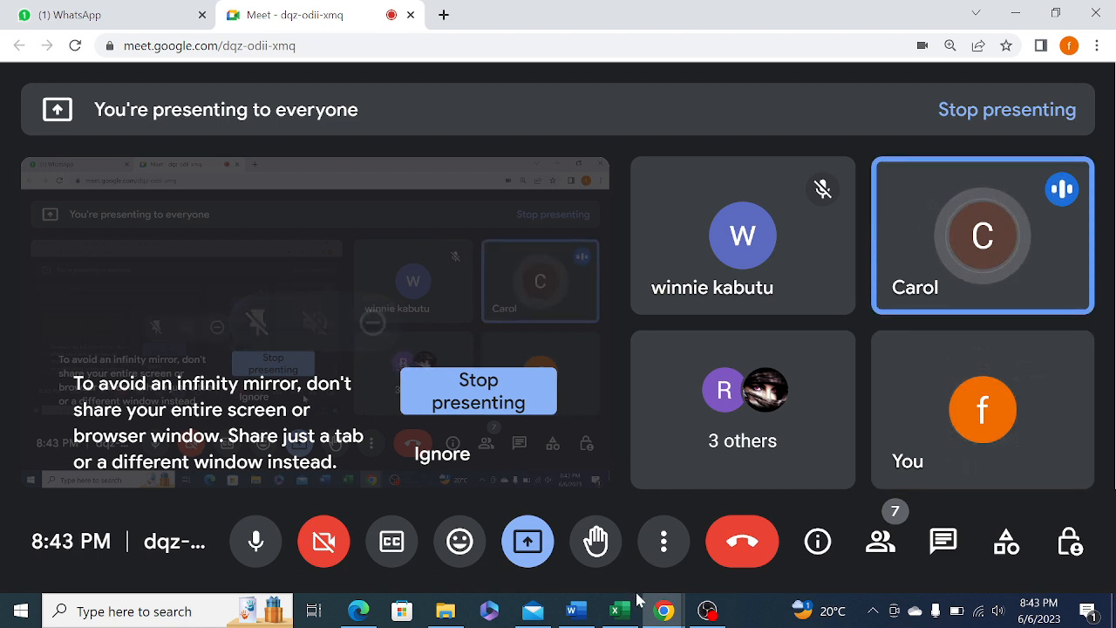
Switch back to Excel and check the C22 MATCH formula against its lookup value in B22 and East's August figure in J10
{"action": "left_click", "coordinate": [618, 612]}
{"action": "left_click", "coordinate": [504, 424]}
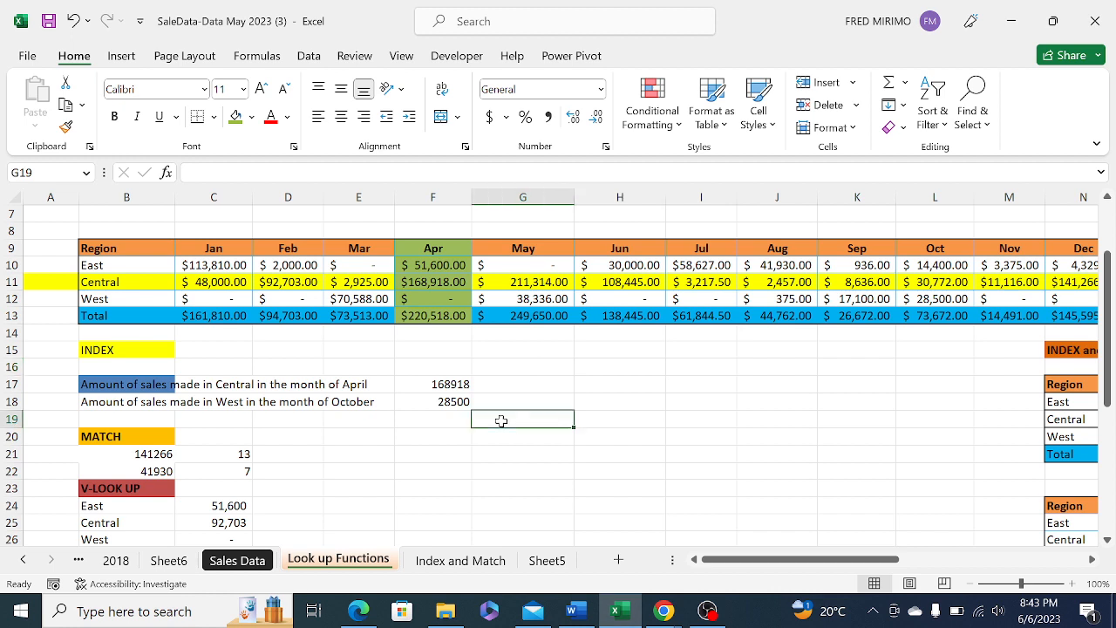
{"action": "left_click", "coordinate": [234, 471]}
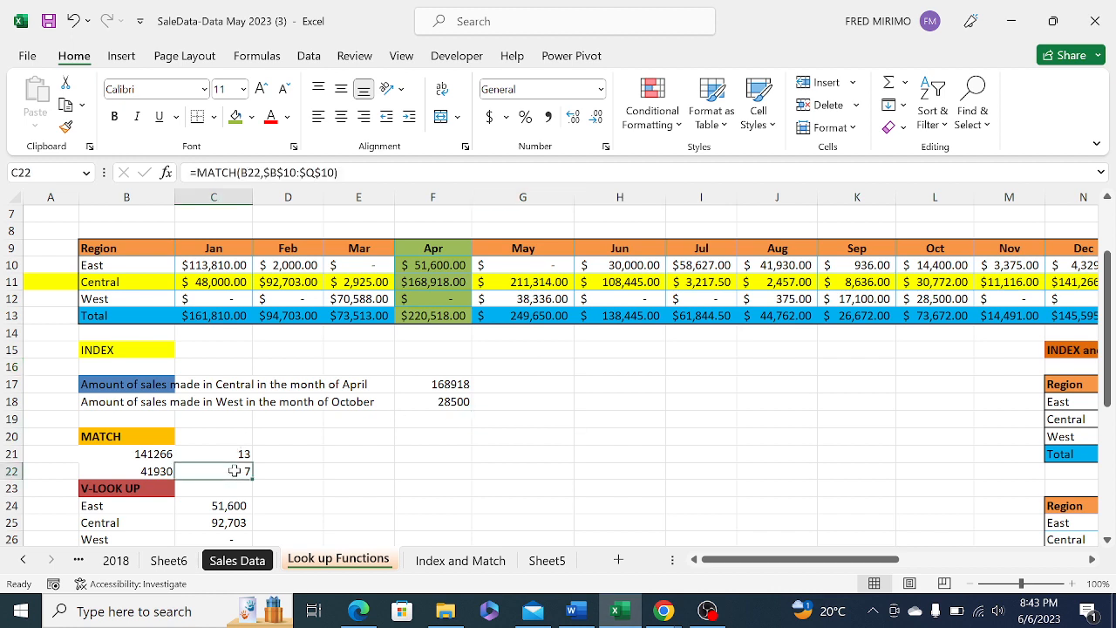
{"action": "left_click", "coordinate": [615, 283]}
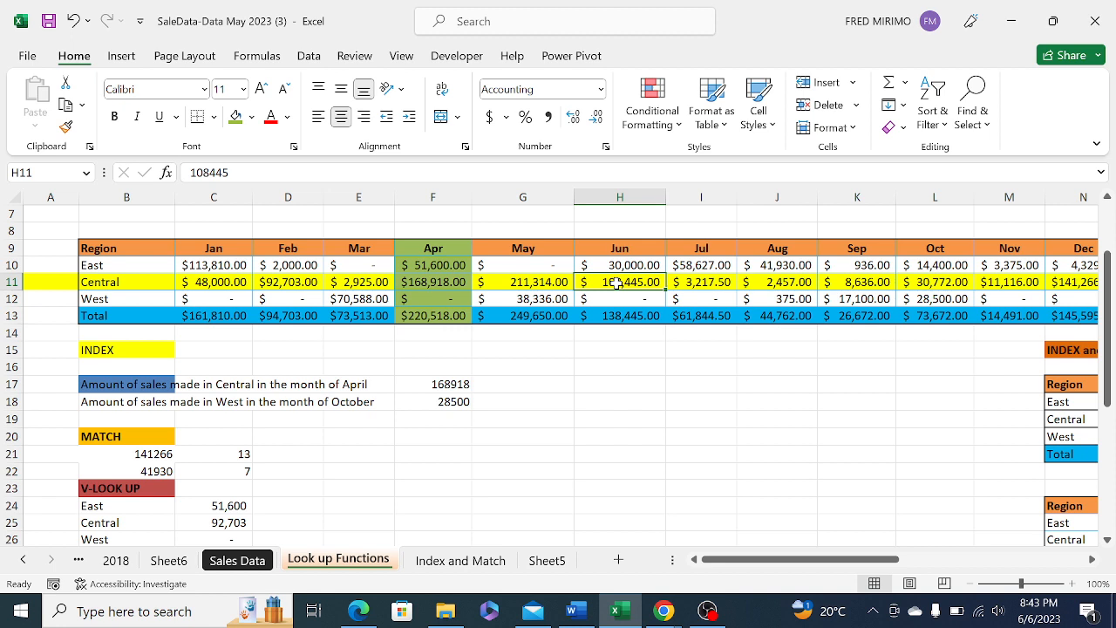
{"action": "left_click", "coordinate": [227, 472]}
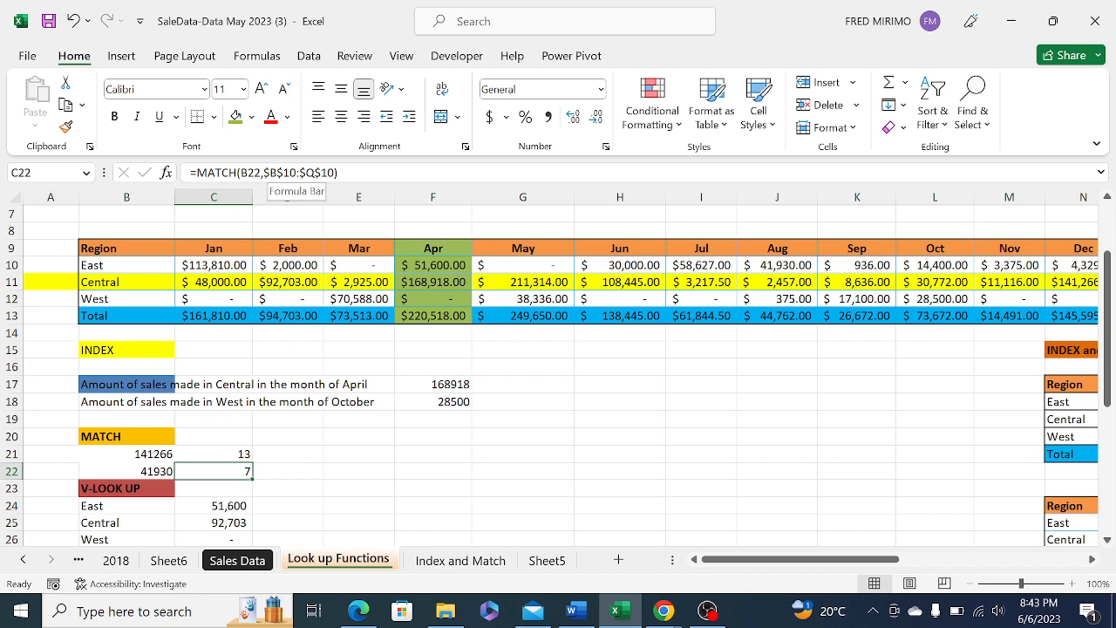
{"action": "left_click", "coordinate": [305, 173]}
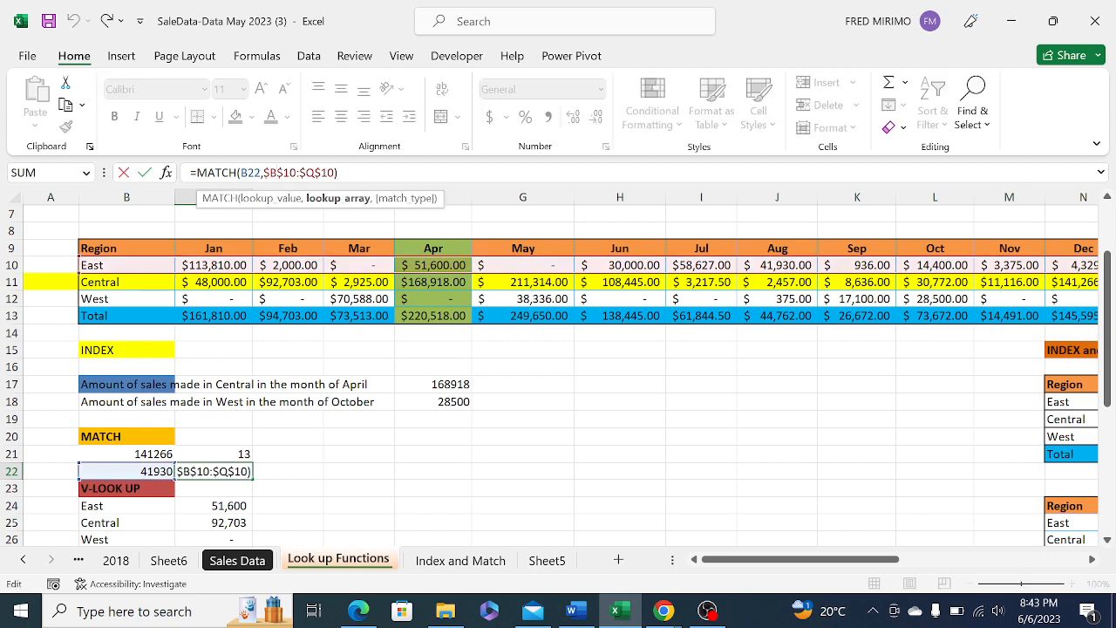
{"action": "key", "text": "Return"}
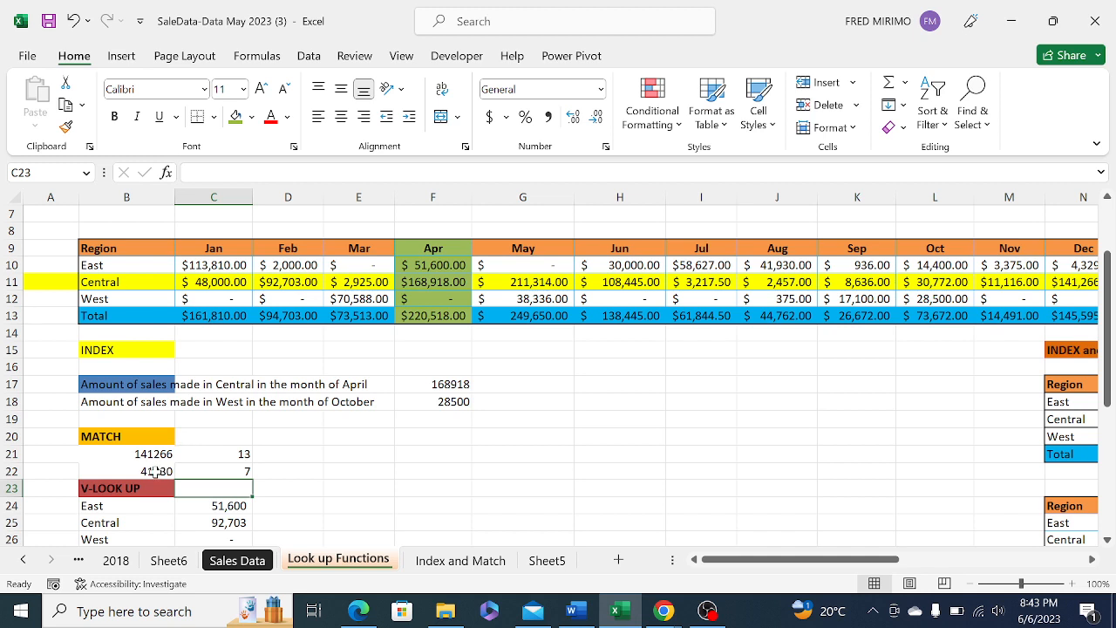
{"action": "left_click", "coordinate": [155, 471]}
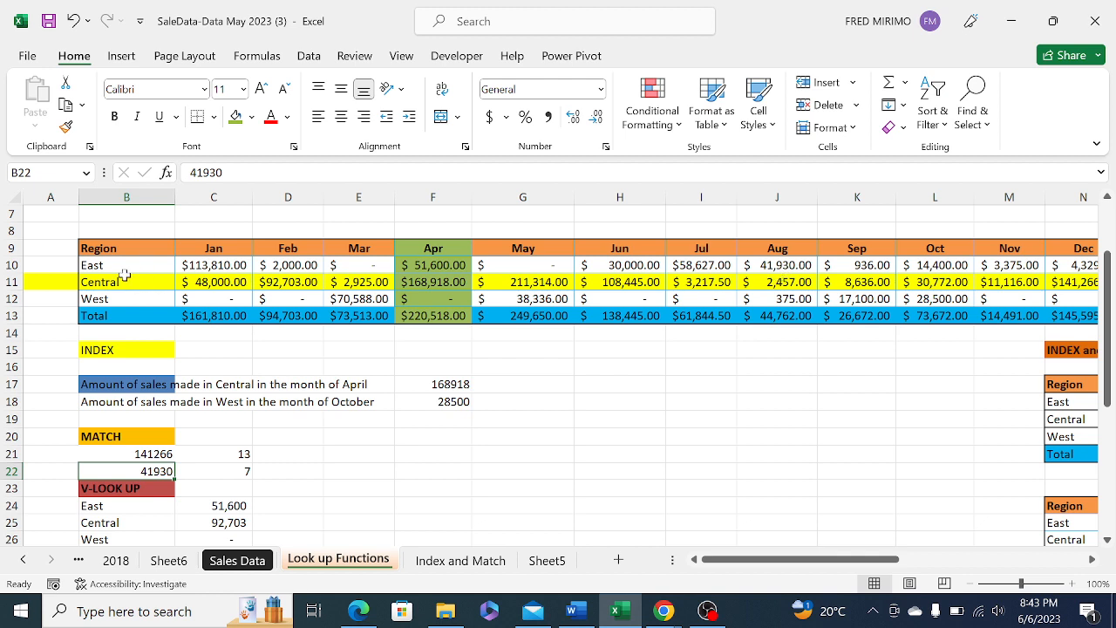
{"action": "left_click", "coordinate": [776, 264]}
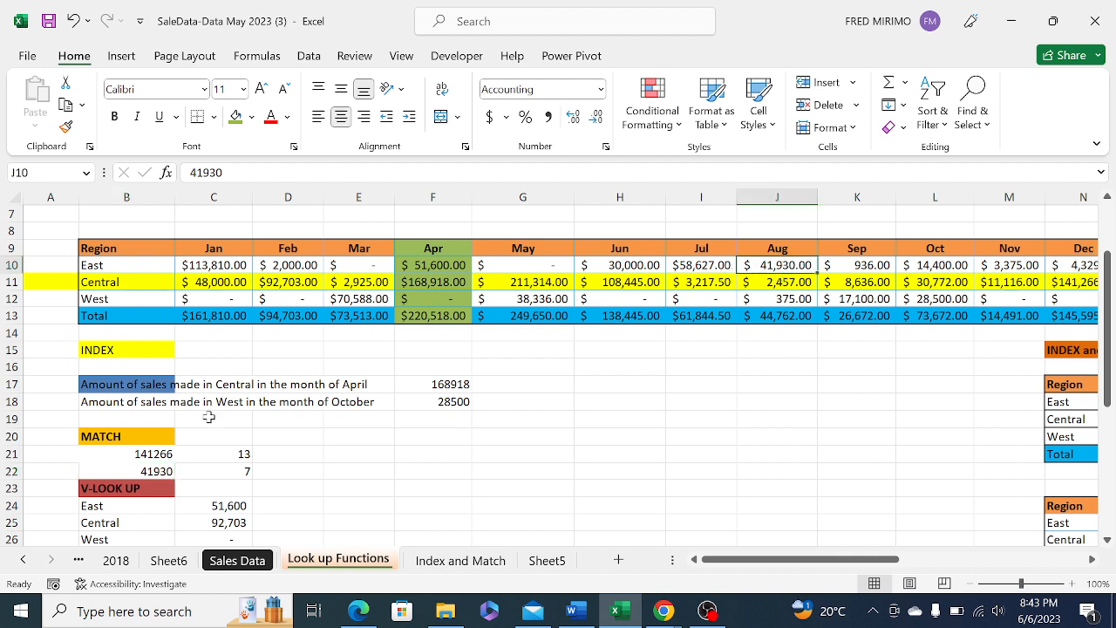
Examine the MATCH formula in C22, tracing its lookup value in B22 and its lookup array along the East row to the Total column
{"action": "left_click", "coordinate": [226, 472]}
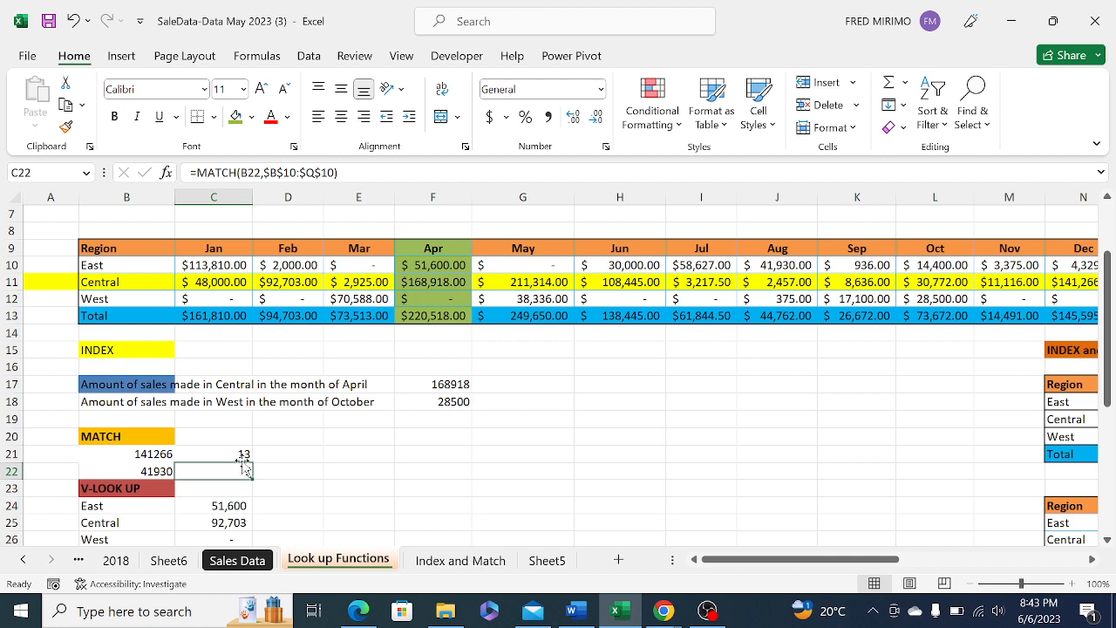
{"action": "left_click", "coordinate": [247, 172]}
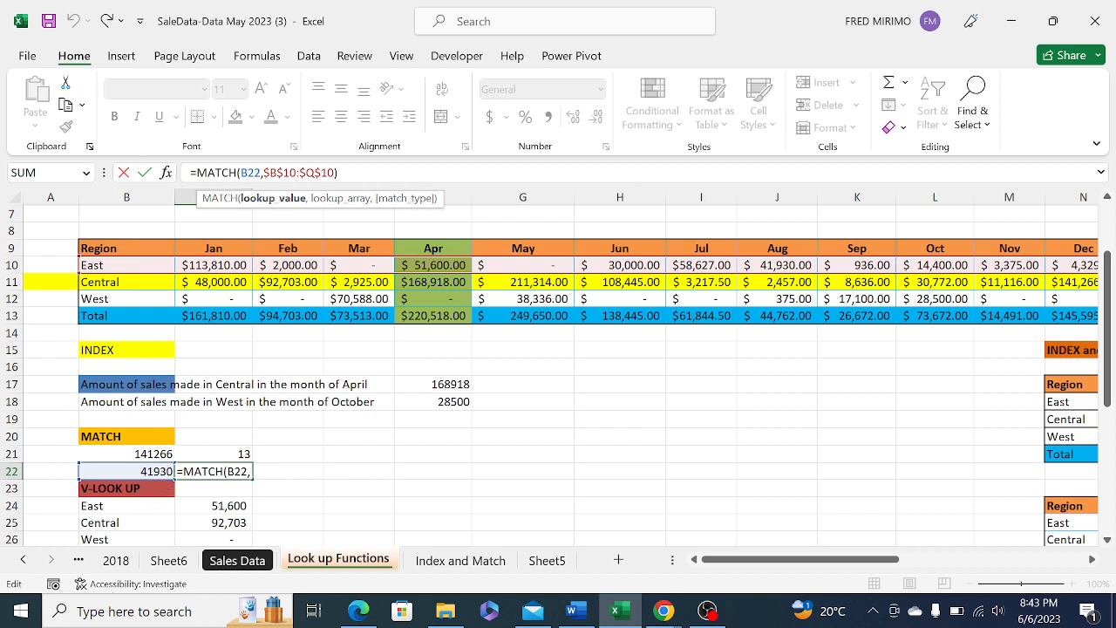
{"action": "left_click", "coordinate": [334, 173]}
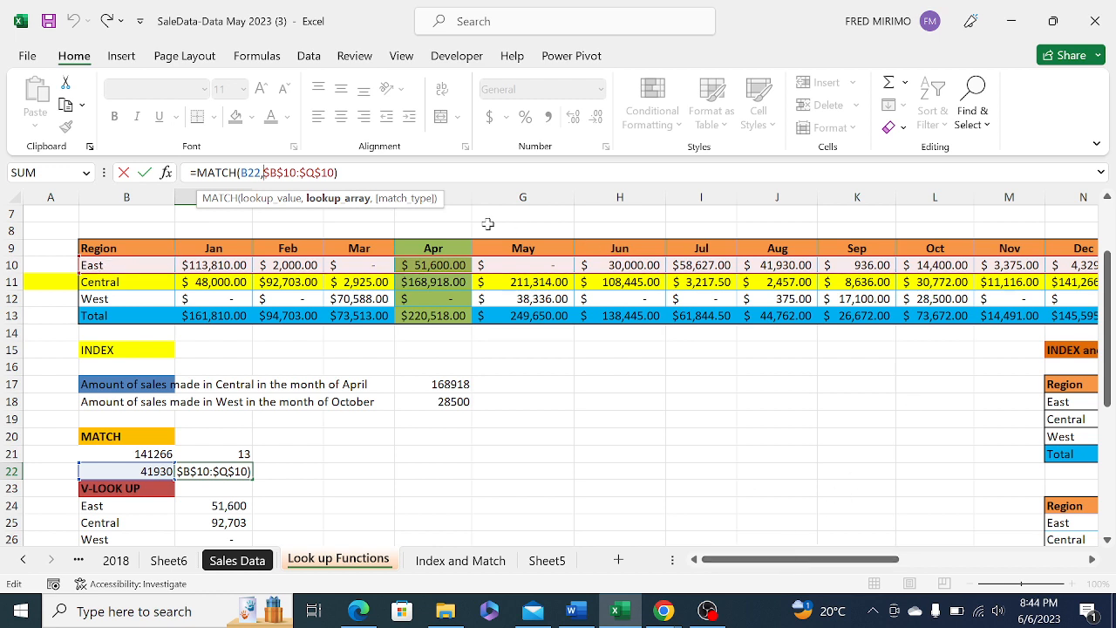
{"action": "left_click", "coordinate": [344, 172]}
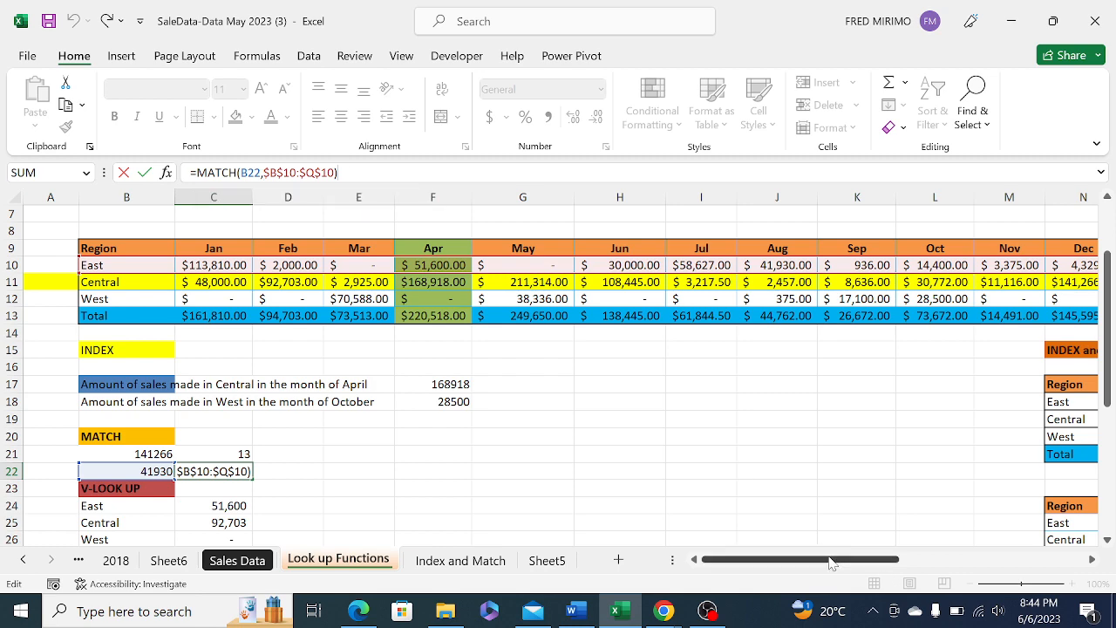
{"action": "left_click_drag", "start_coordinate": [830, 559], "coordinate": [959, 561]}
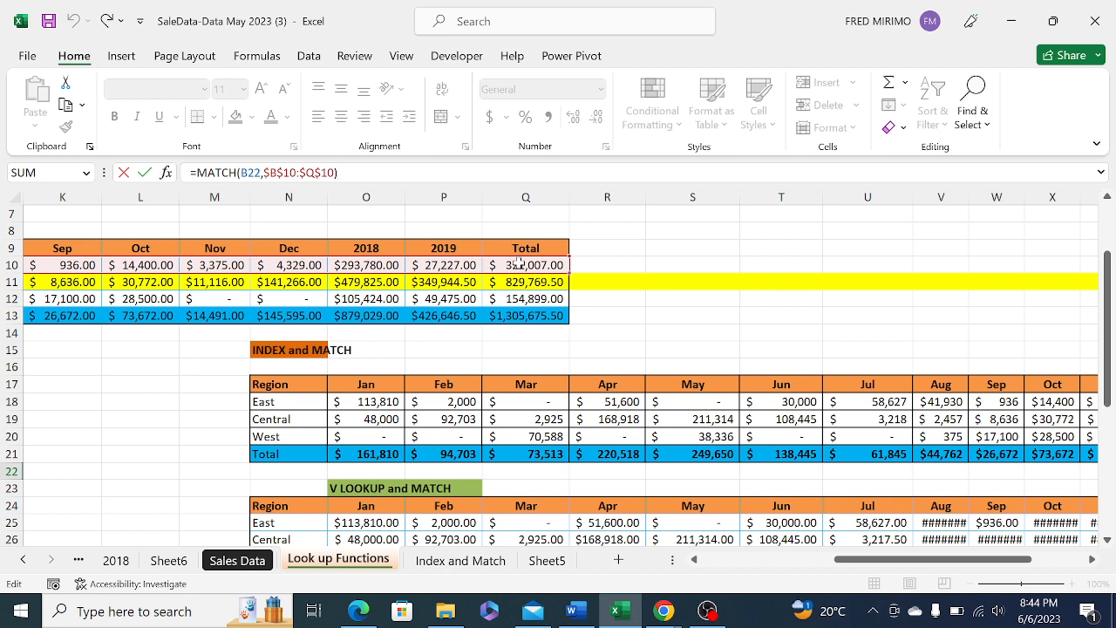
{"action": "left_click_drag", "start_coordinate": [869, 563], "coordinate": [732, 563]}
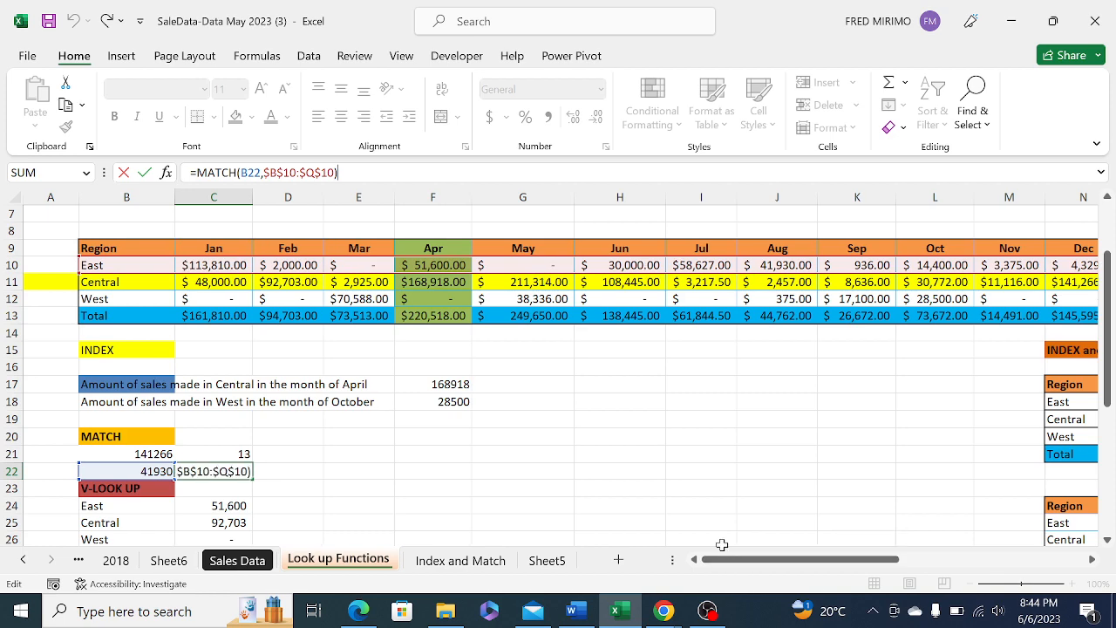
{"action": "key", "text": "Return"}
Recheck the lookup array argument of the MATCH formula in C22 and leave the formula unchanged
{"action": "left_click", "coordinate": [365, 451]}
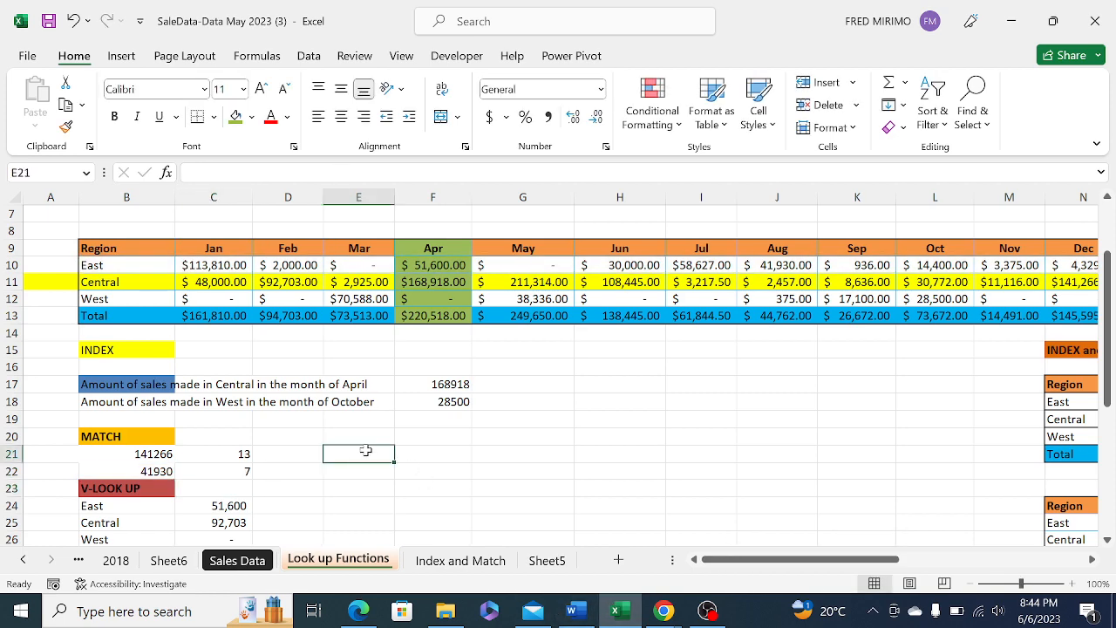
{"action": "left_click", "coordinate": [242, 470]}
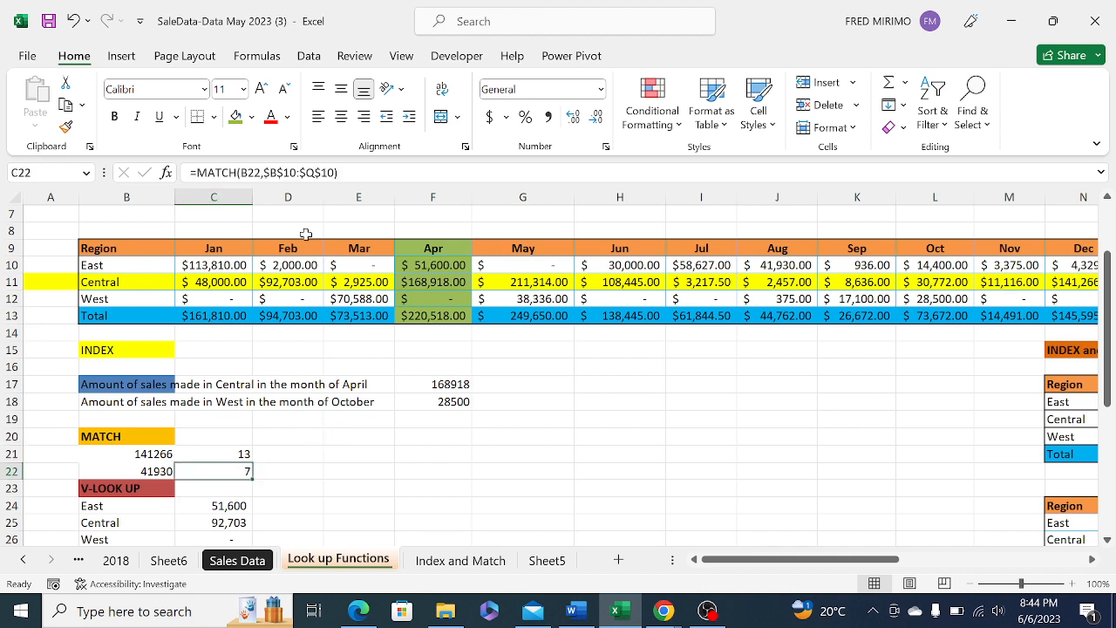
{"action": "key", "text": "F2"}
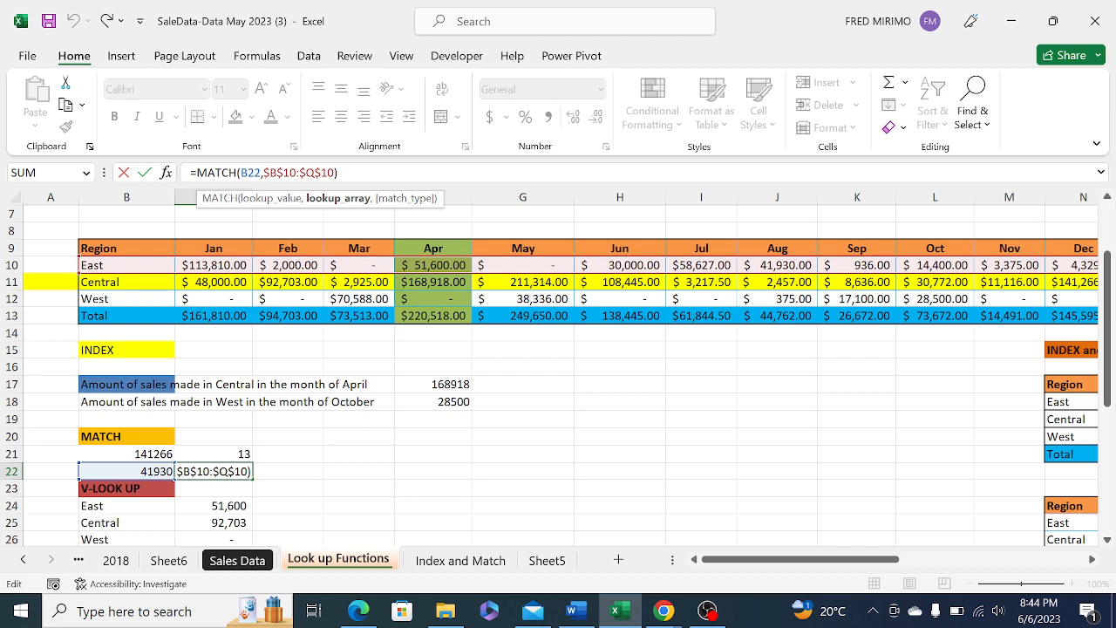
{"action": "key", "text": "Return"}
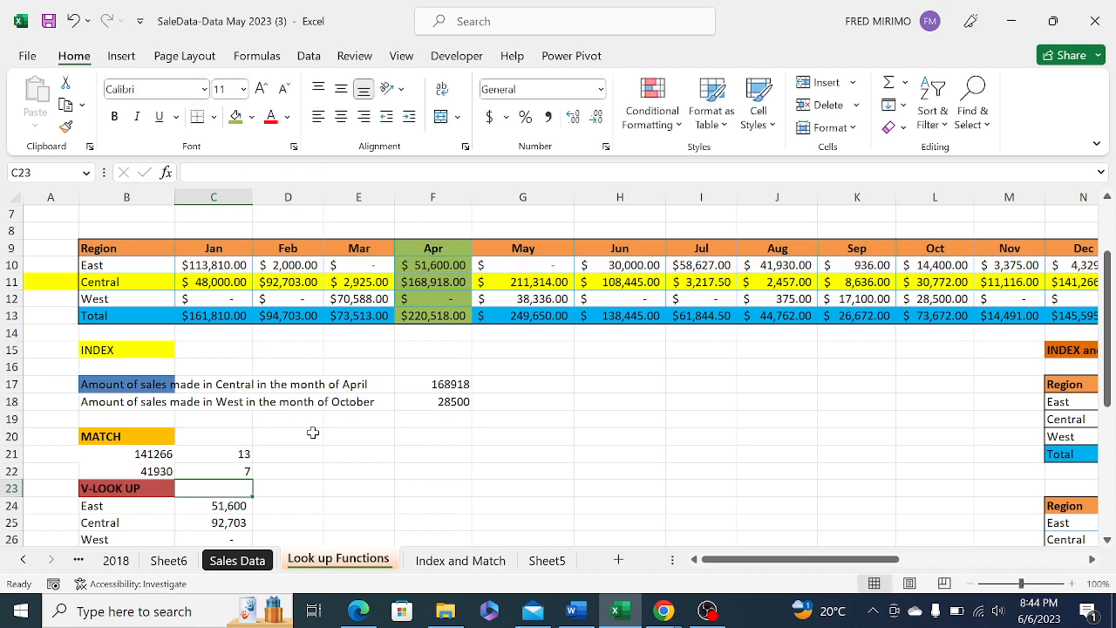
{"action": "left_click", "coordinate": [312, 435]}
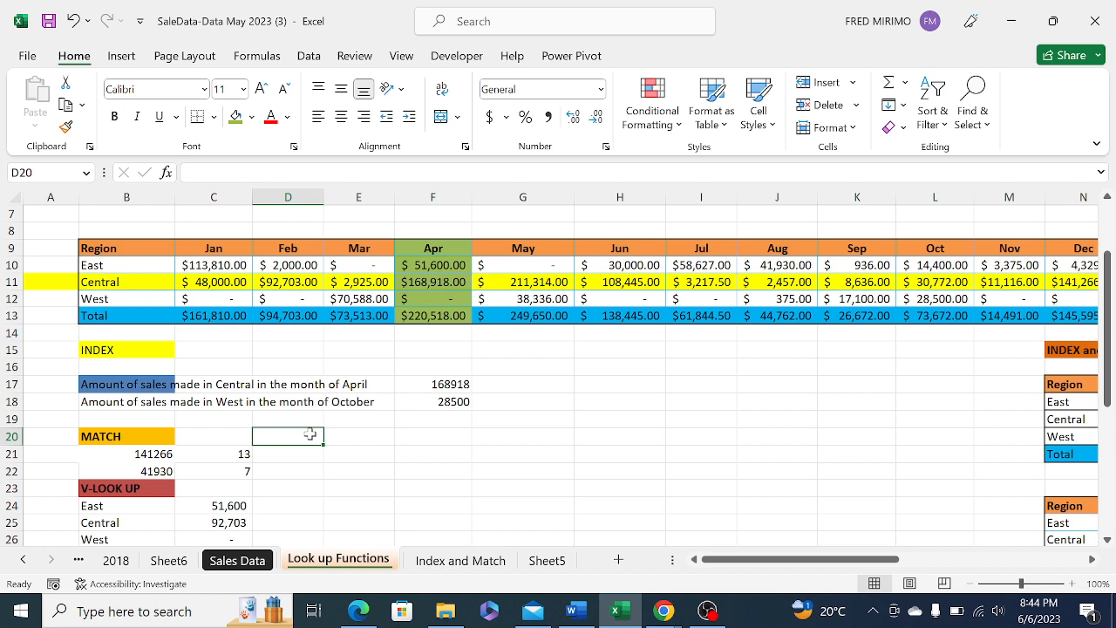
Compare the MATCH formula in C21 with the INDEX formula for Central's April sales in F17
{"action": "left_click", "coordinate": [239, 452]}
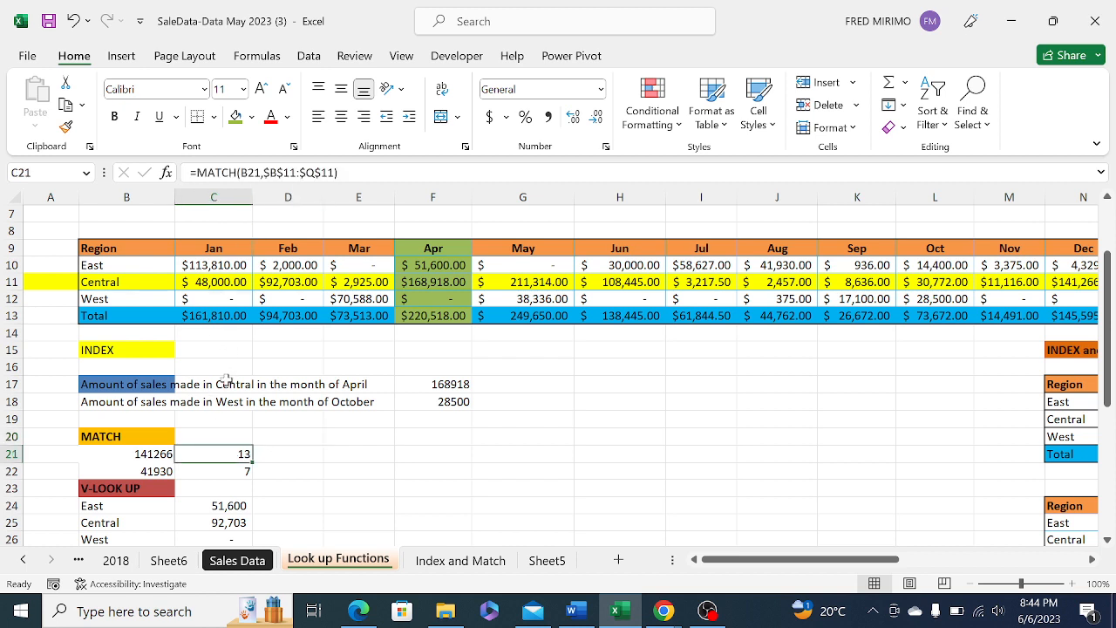
{"action": "left_click", "coordinate": [455, 383]}
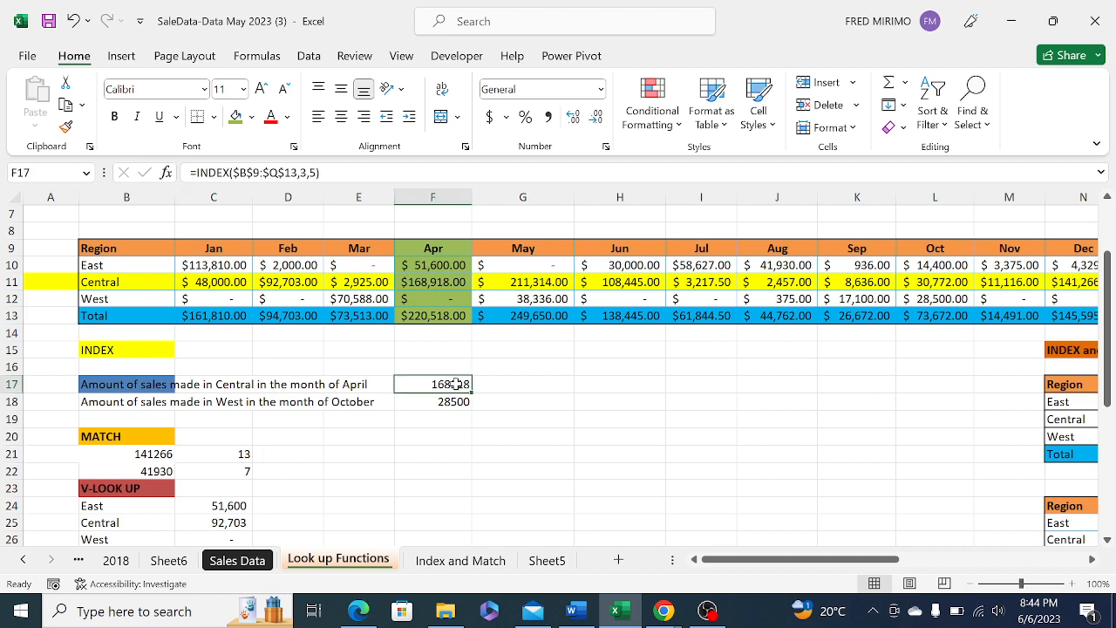
{"action": "left_click", "coordinate": [228, 172]}
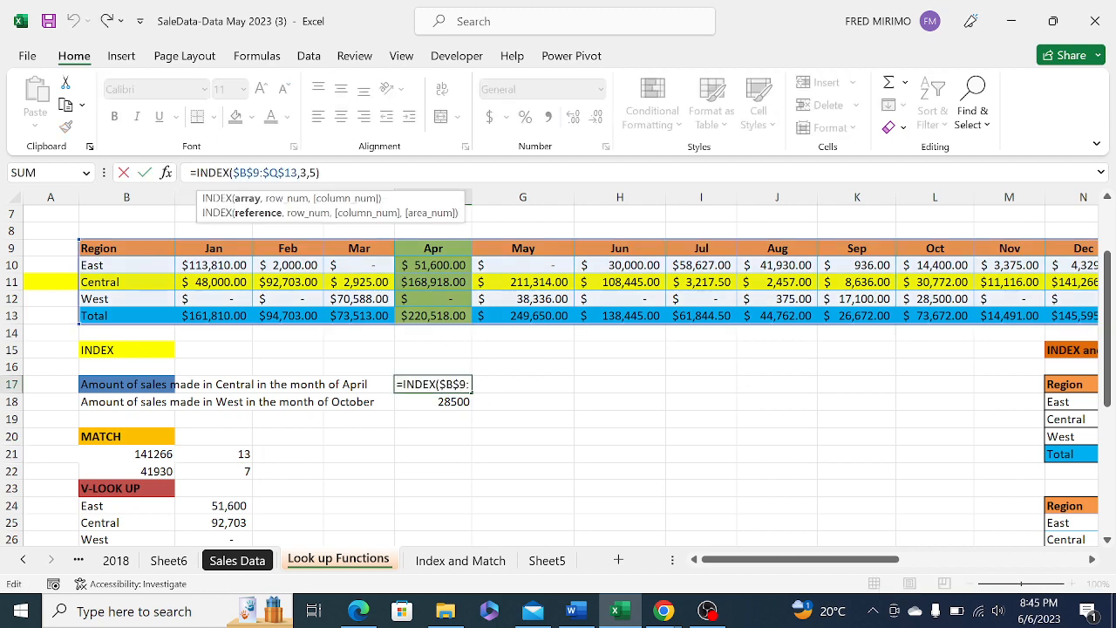
{"action": "key", "text": "Return"}
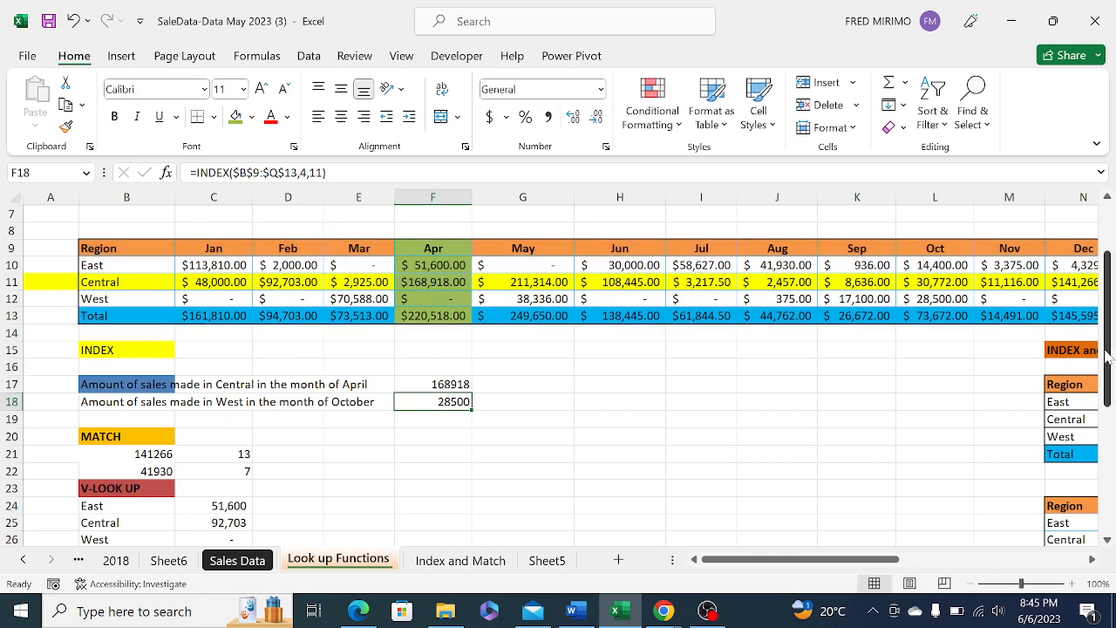
{"action": "left_click_drag", "start_coordinate": [1109, 361], "coordinate": [1113, 397]}
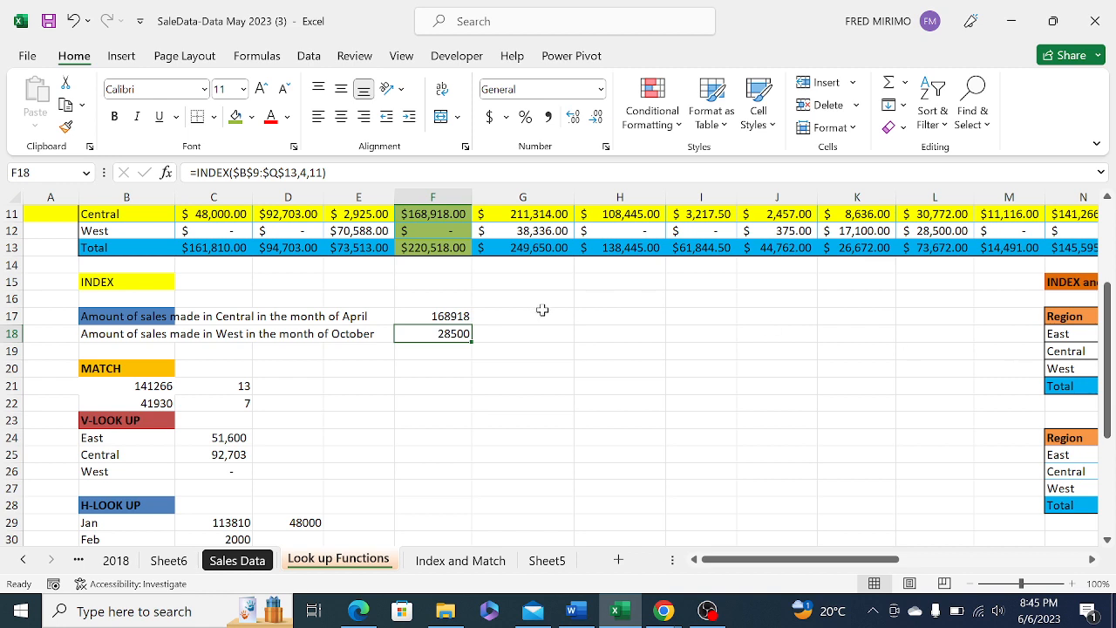
Review the arguments of the C22 MATCH formula up to its closing bracket without editing them
{"action": "left_click", "coordinate": [236, 403]}
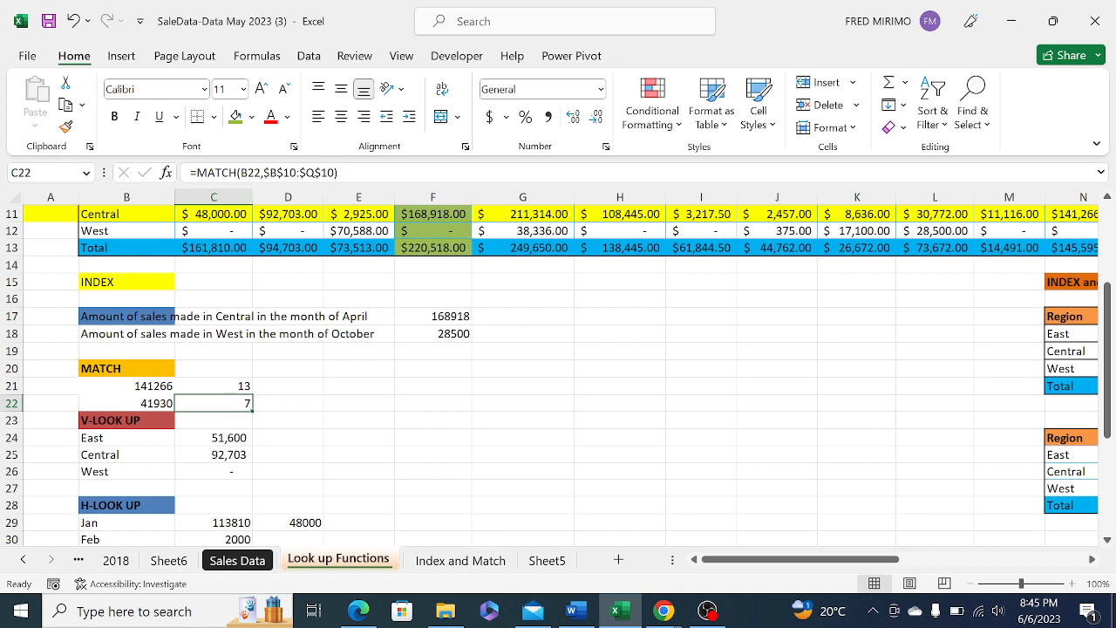
{"action": "left_click", "coordinate": [336, 173]}
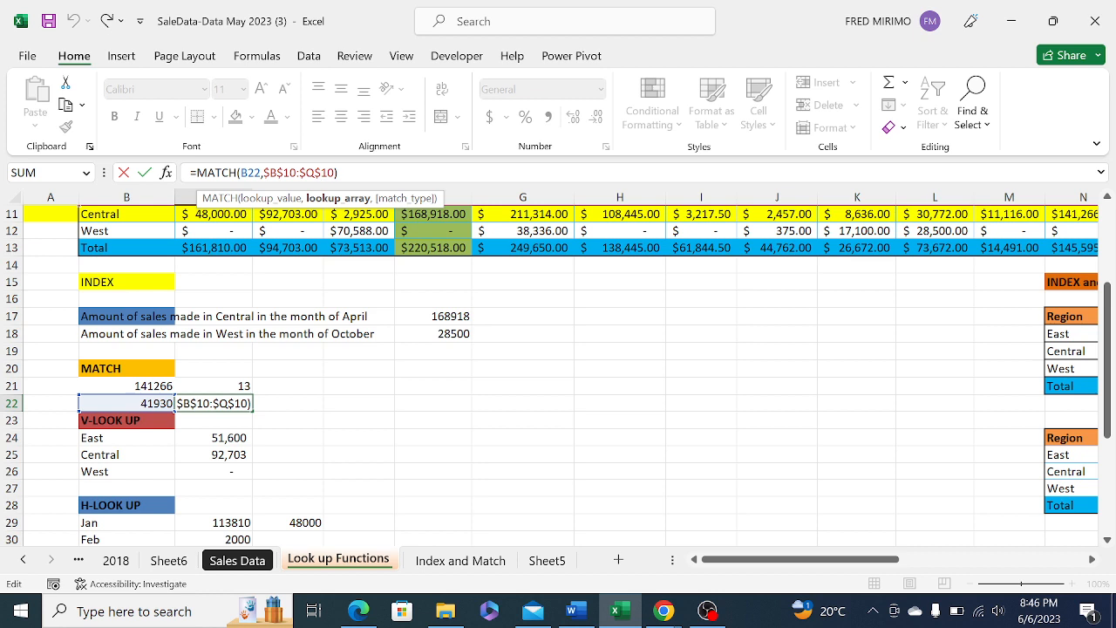
{"action": "left_click", "coordinate": [339, 173]}
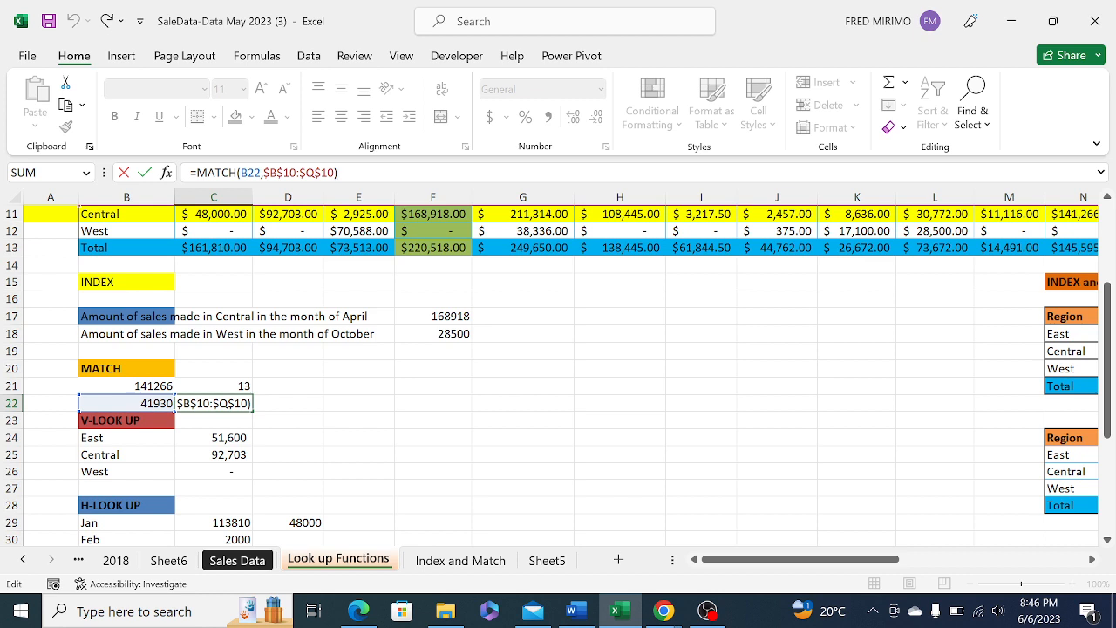
{"action": "key", "text": "Return"}
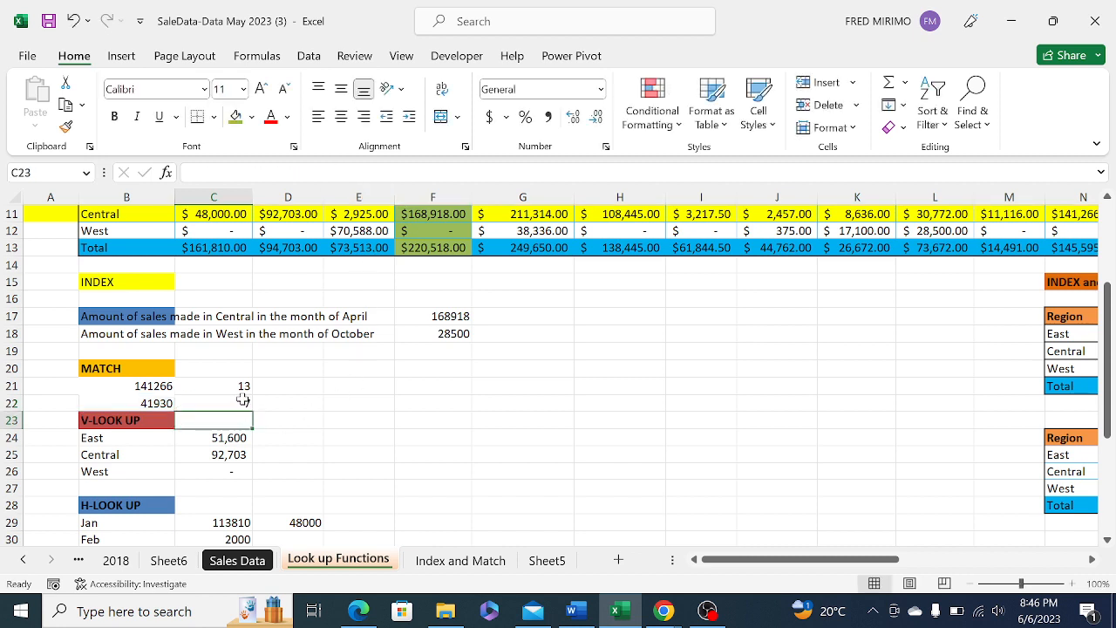
{"action": "left_click", "coordinate": [242, 400]}
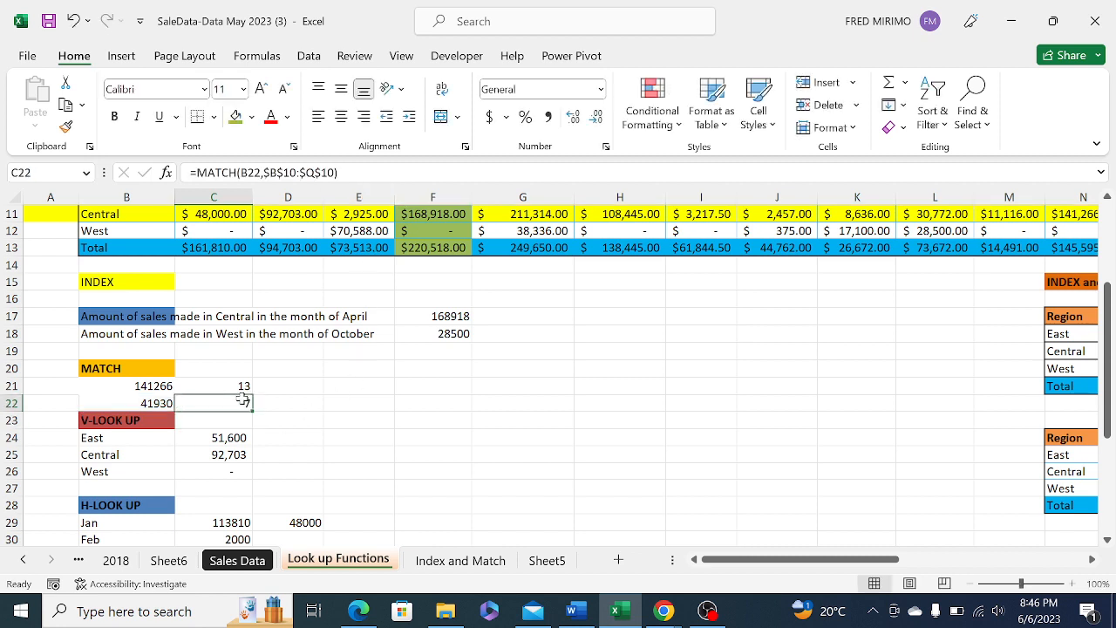
{"action": "left_click", "coordinate": [340, 173]}
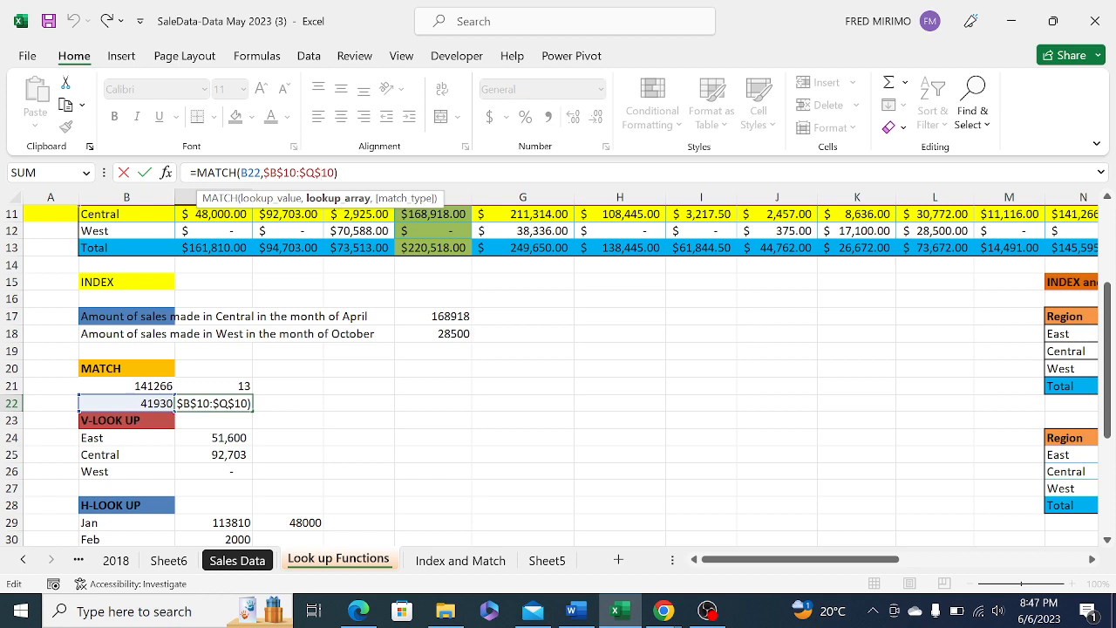
{"action": "left_click", "coordinate": [379, 417]}
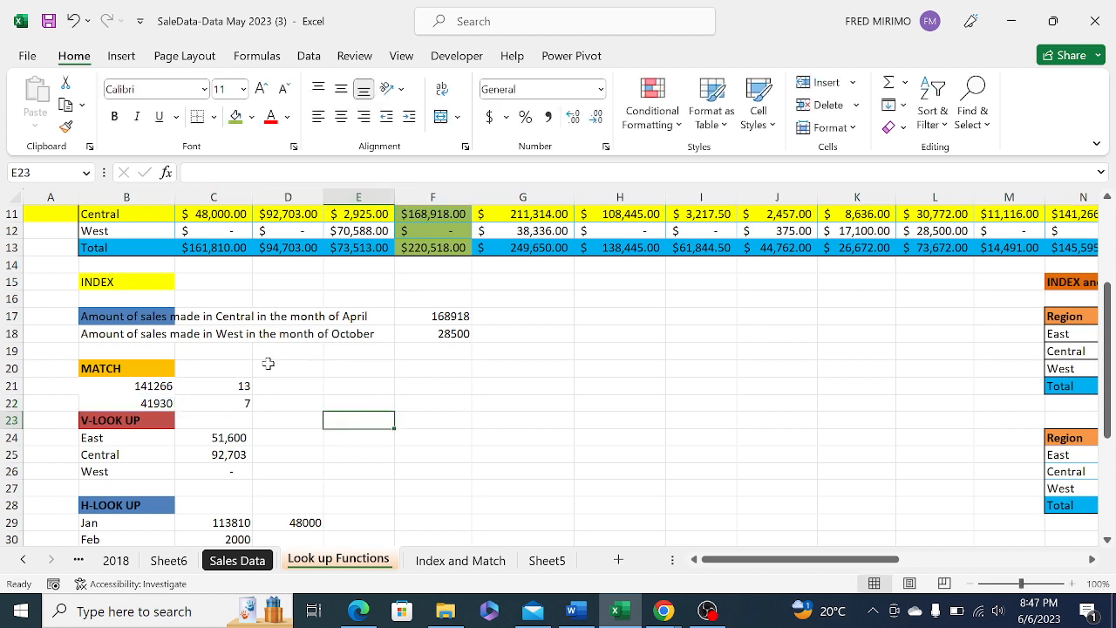
Inspect the lookup value argument of the C21 MATCH formula and the array argument of the INDEX formula in F17
{"action": "left_click", "coordinate": [220, 385]}
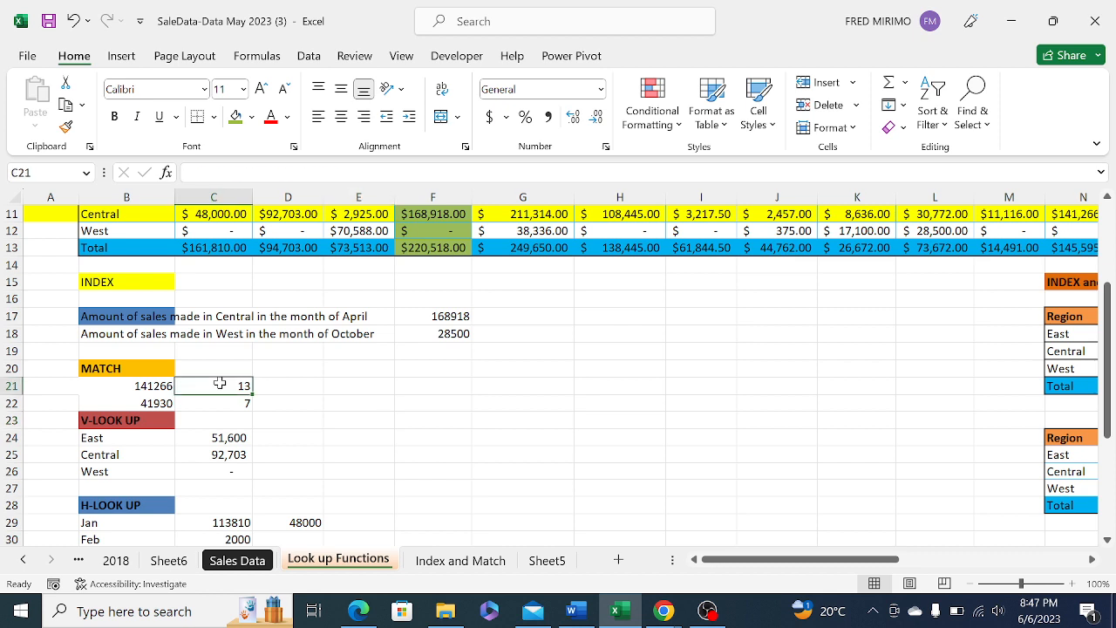
{"action": "left_click", "coordinate": [214, 173]}
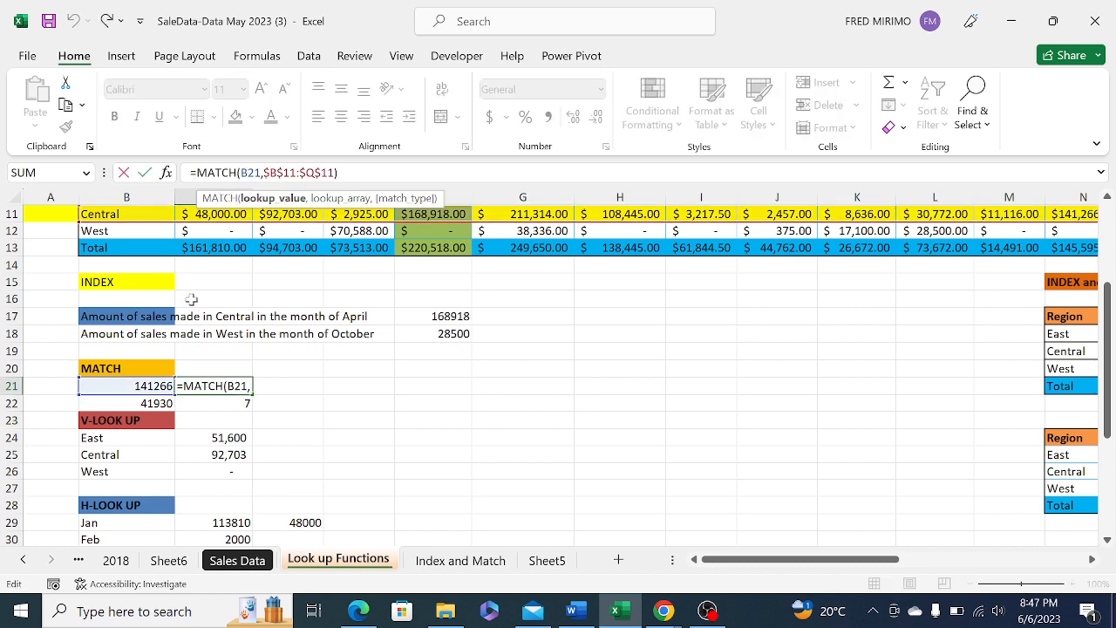
{"action": "left_click", "coordinate": [440, 317]}
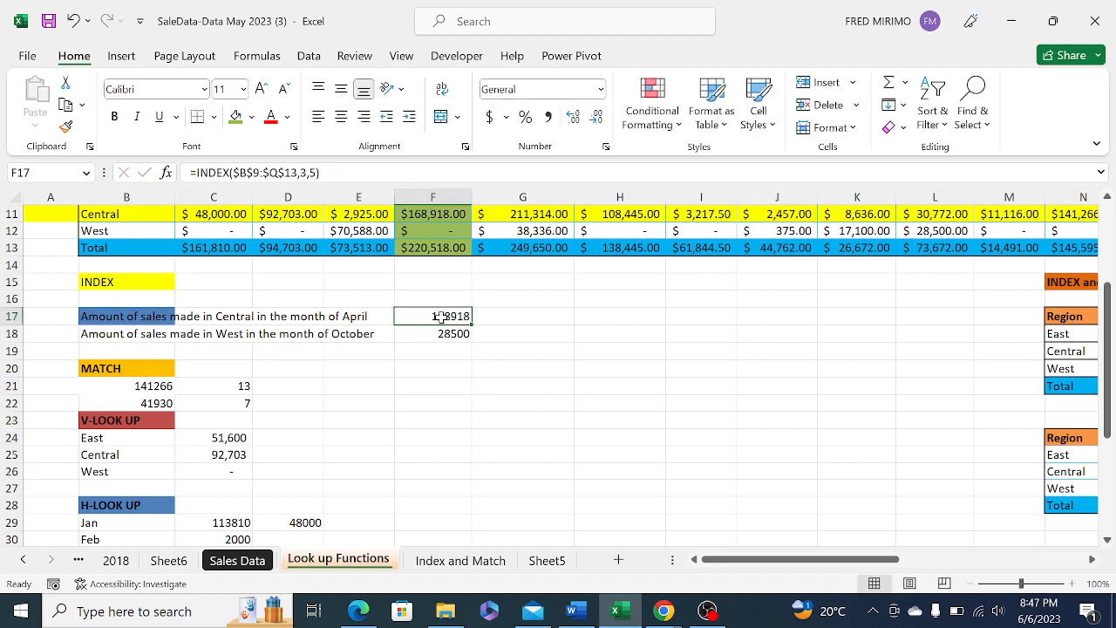
{"action": "left_click", "coordinate": [293, 173]}
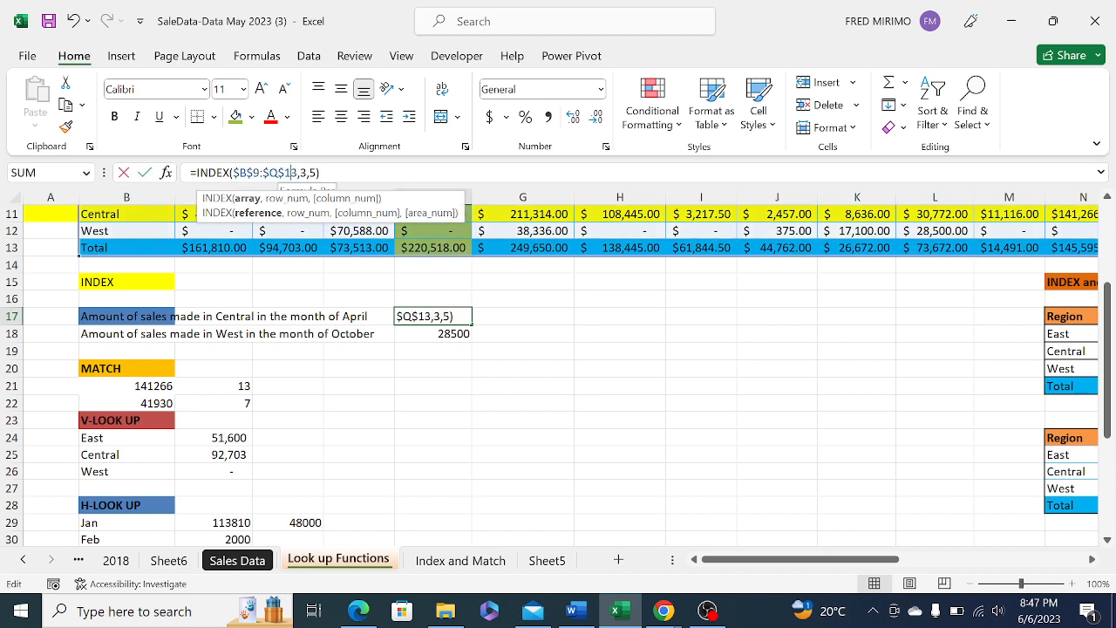
Trace the lookup array $B$11:$Q$11 of the C21 MATCH formula along the Central row to the Total column
{"action": "left_click", "coordinate": [230, 386]}
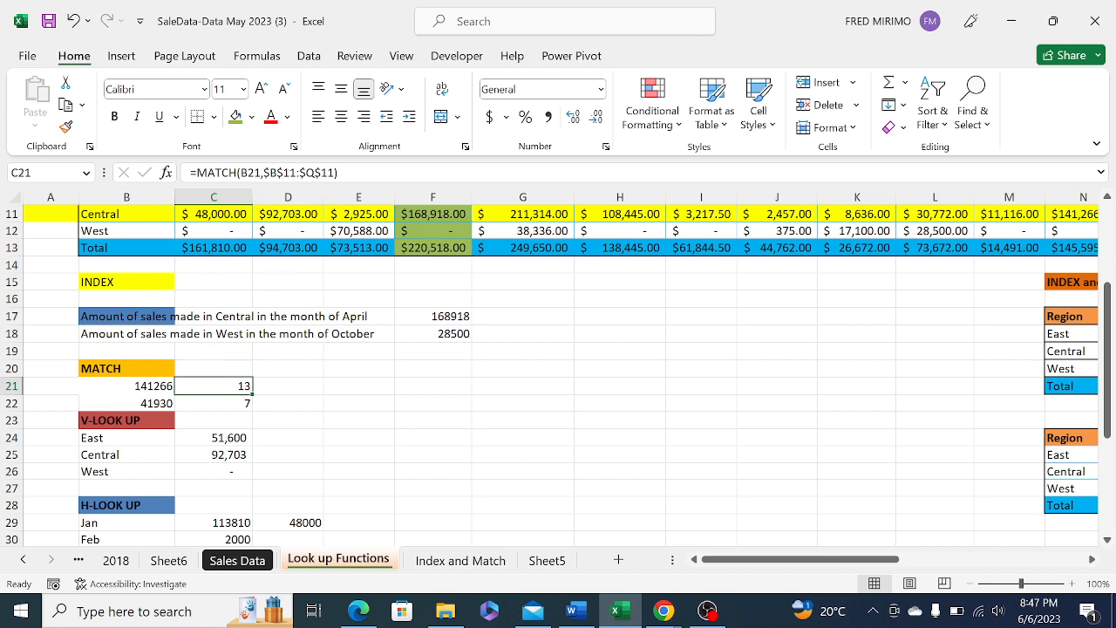
{"action": "key", "text": "F2"}
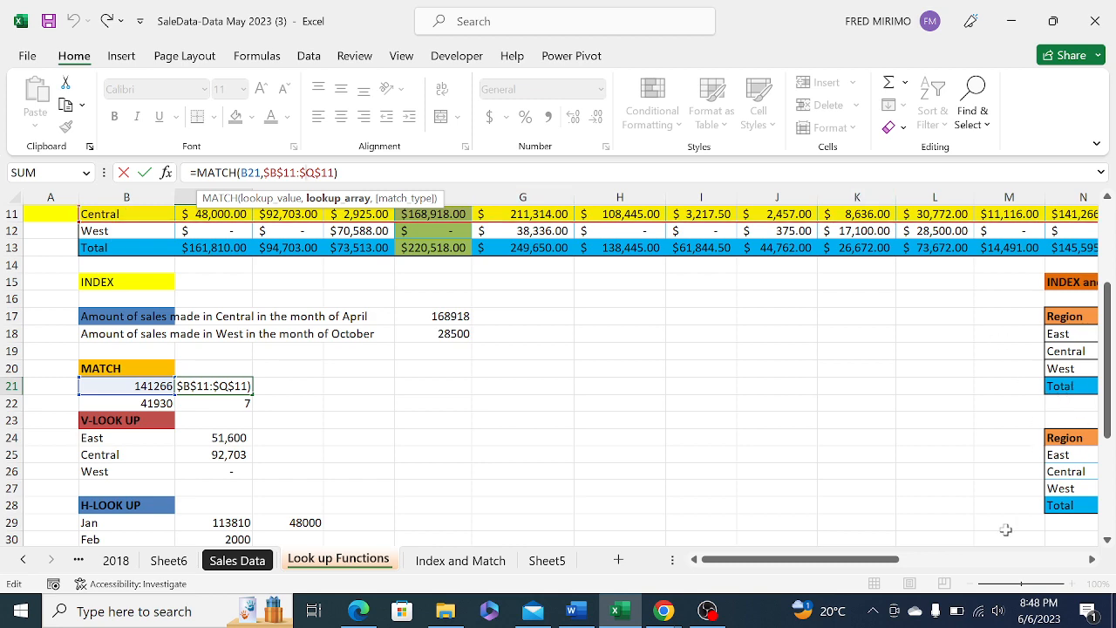
{"action": "left_click_drag", "start_coordinate": [875, 562], "coordinate": [933, 568]}
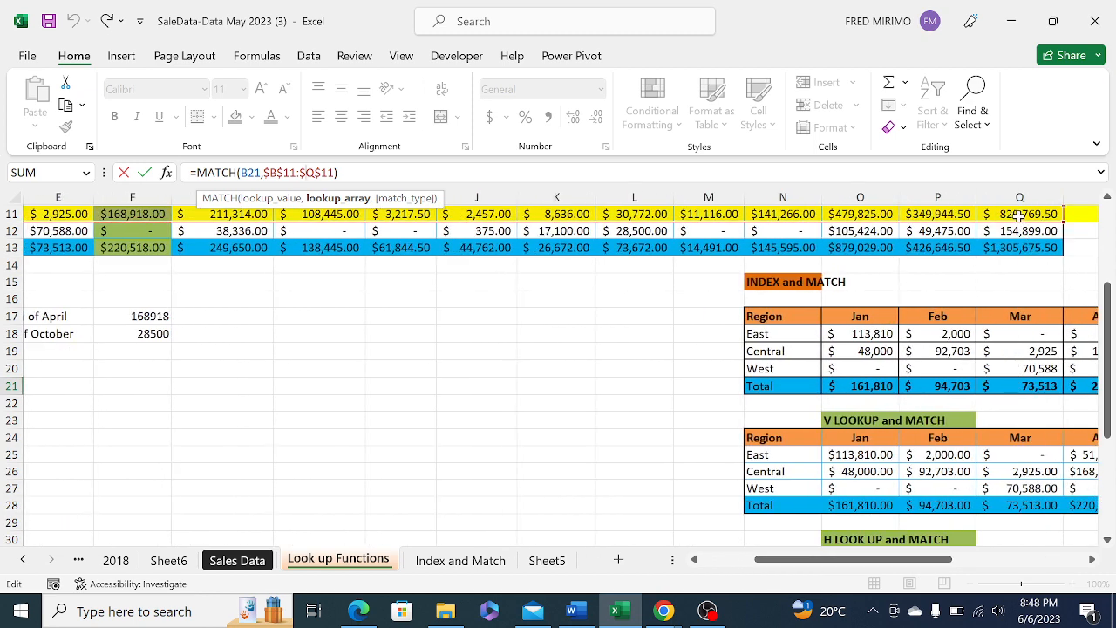
{"action": "left_click_drag", "start_coordinate": [1109, 292], "coordinate": [1097, 211]}
{"action": "left_click_drag", "start_coordinate": [811, 565], "coordinate": [758, 565]}
{"action": "scroll", "coordinate": [315, 447], "scroll_direction": "down", "scroll_amount": 3}
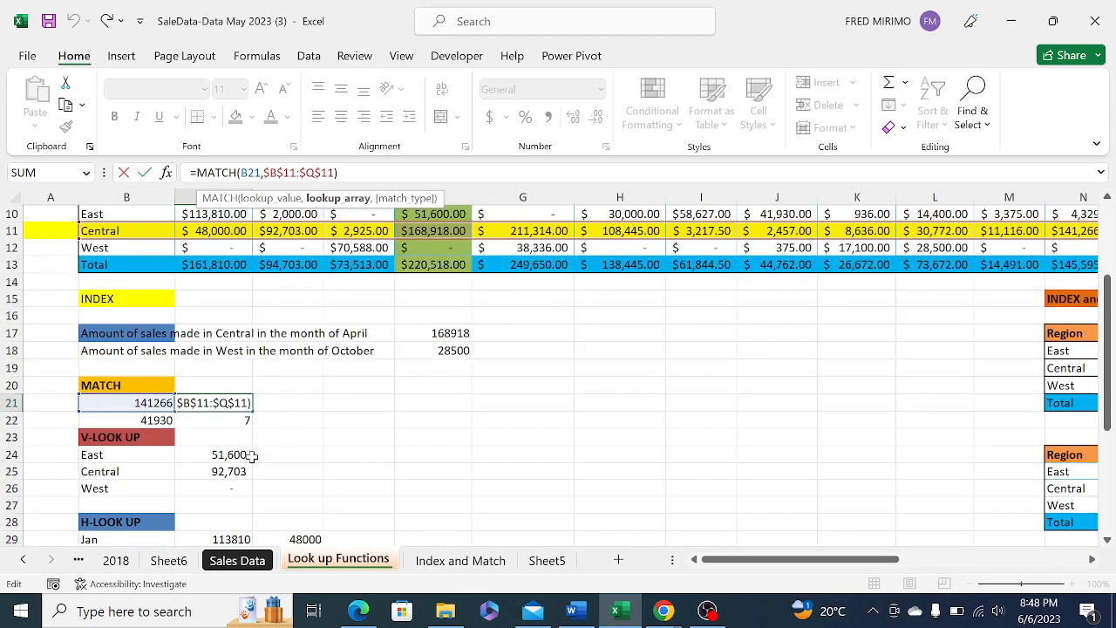
{"action": "key", "text": "Return"}
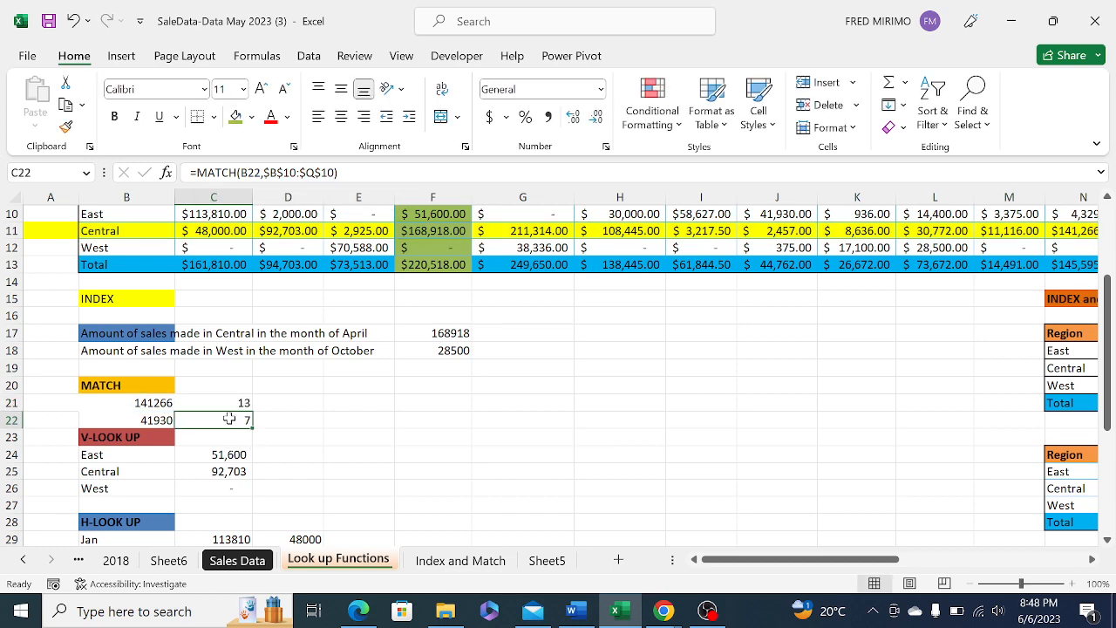
Clear C22 and start a new MATCH formula there with B22 as the lookup value
{"action": "key", "text": "BackSpace"}
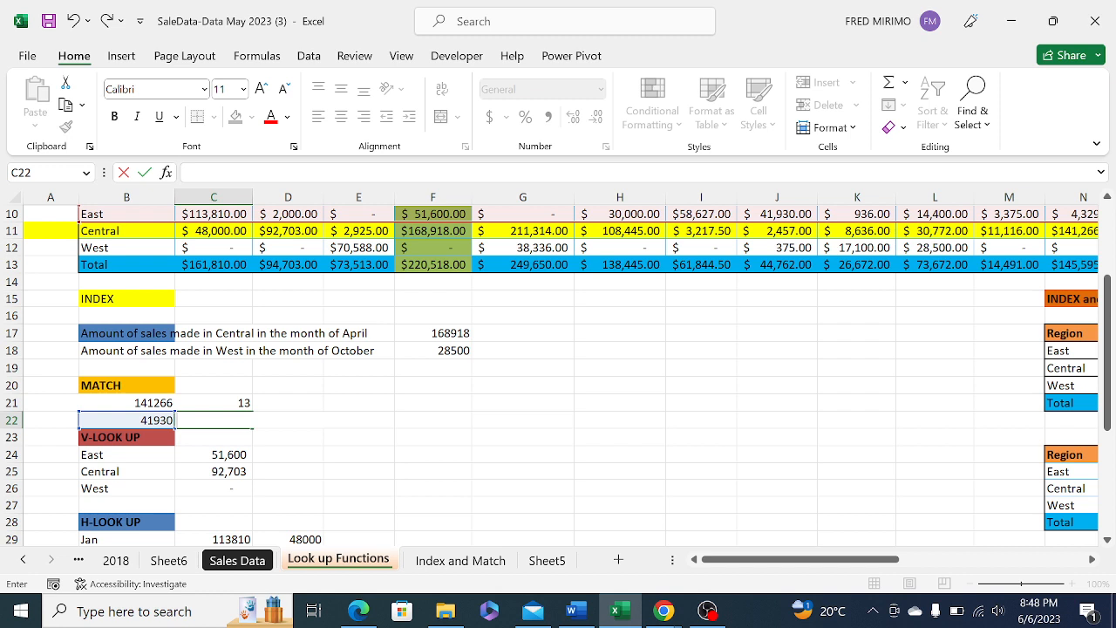
{"action": "type", "text": "=ma"}
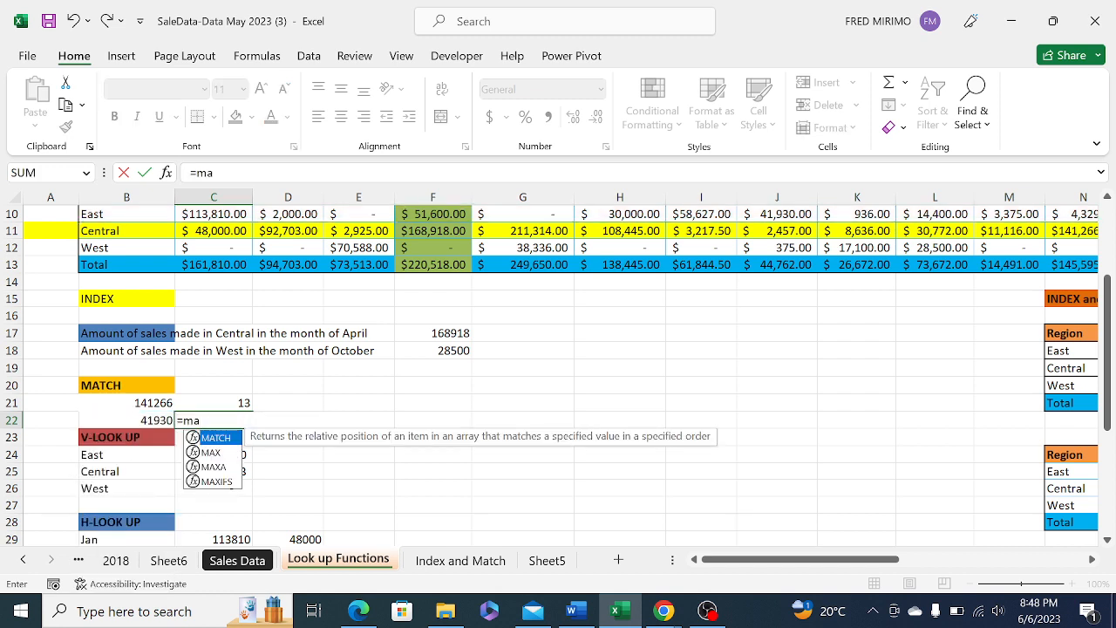
{"action": "double_click", "coordinate": [223, 437]}
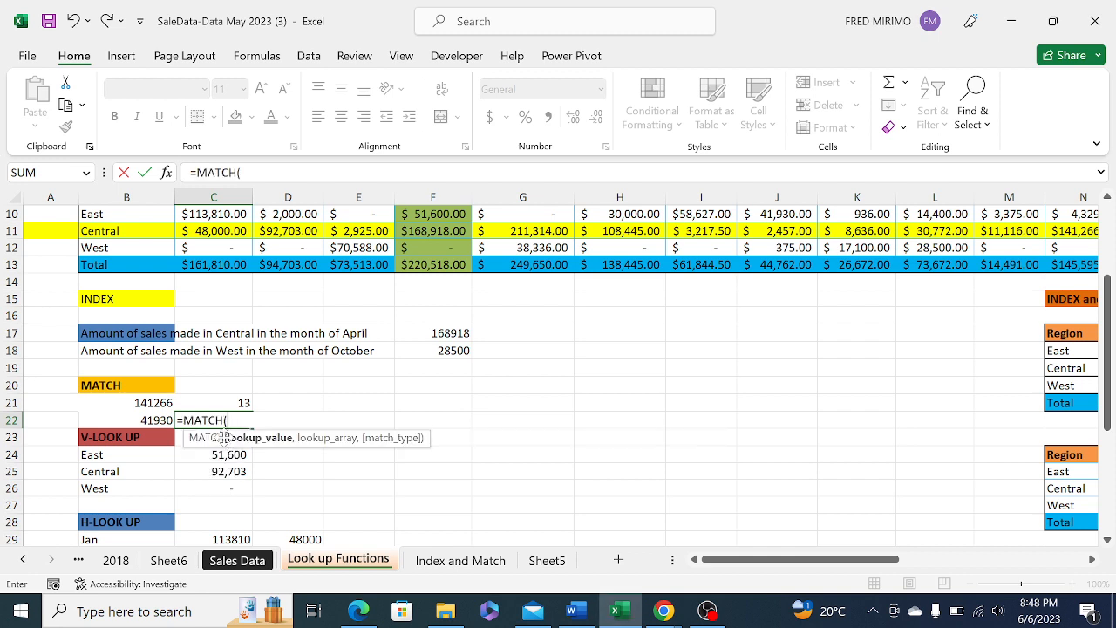
{"action": "left_click", "coordinate": [154, 423]}
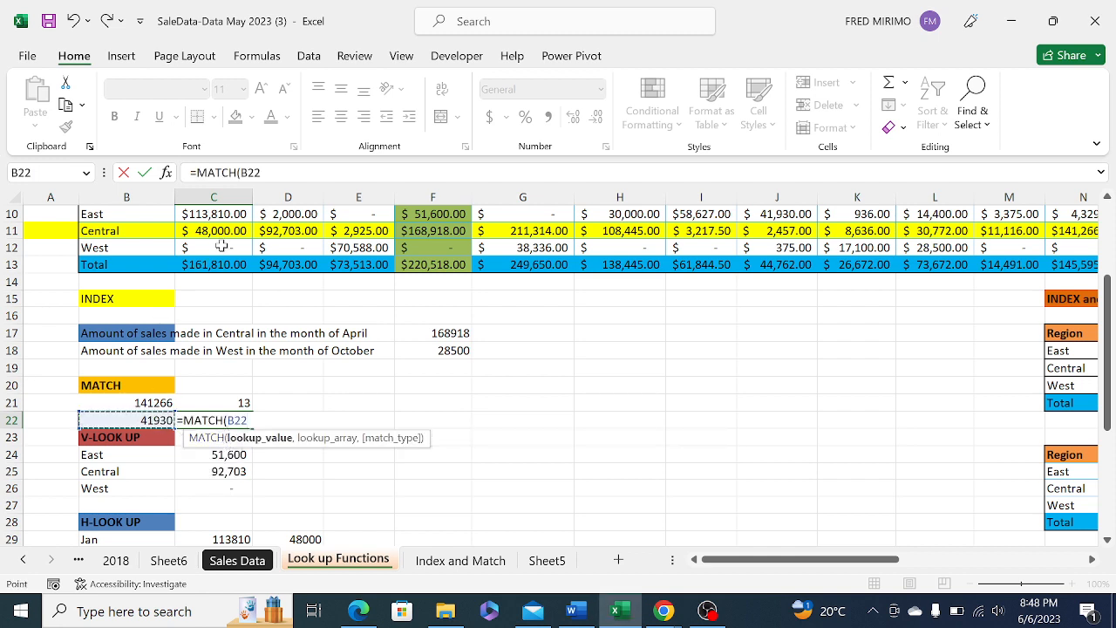
{"action": "left_click", "coordinate": [268, 175]}
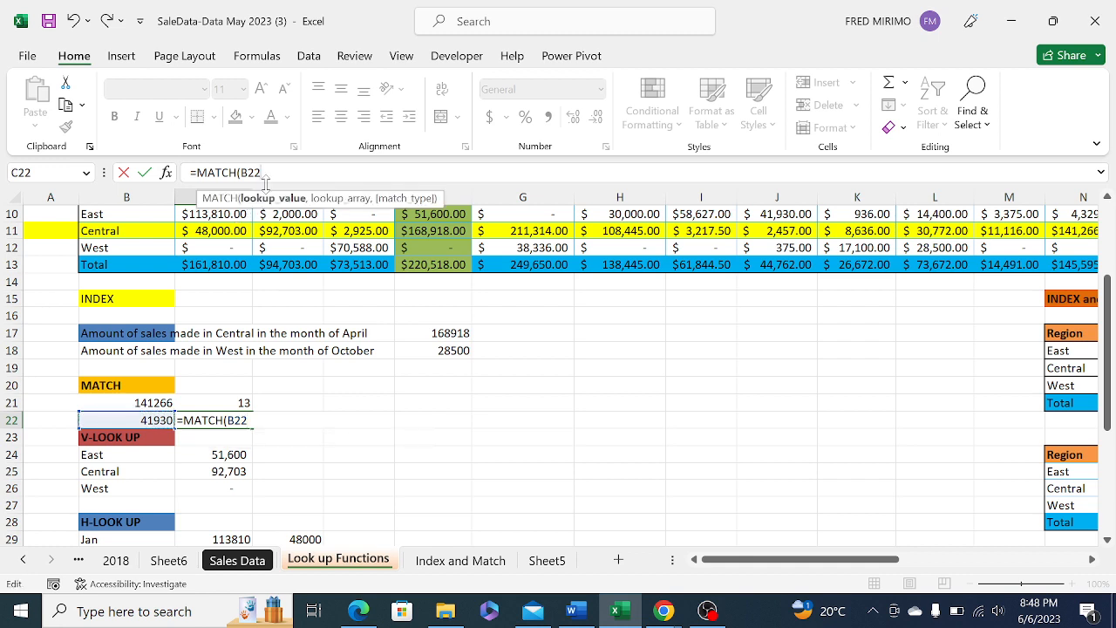
{"action": "type", "text": ","}
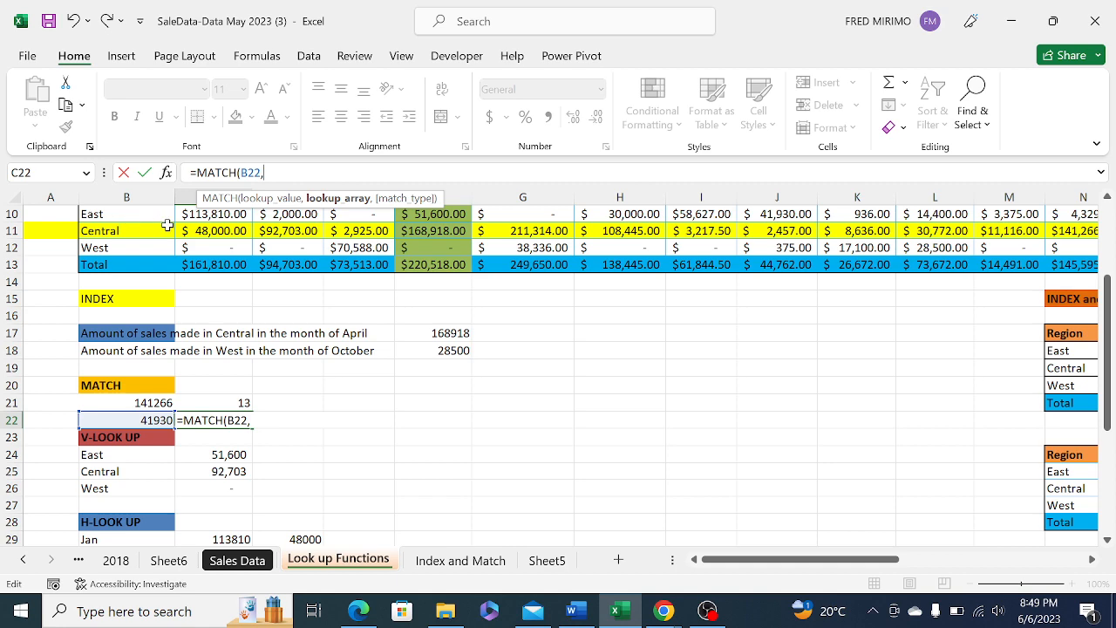
Complete the C22 MATCH formula with the East row as the absolute lookup array $B$10:$Q$10
{"action": "left_click_drag", "start_coordinate": [109, 215], "coordinate": [1054, 250]}
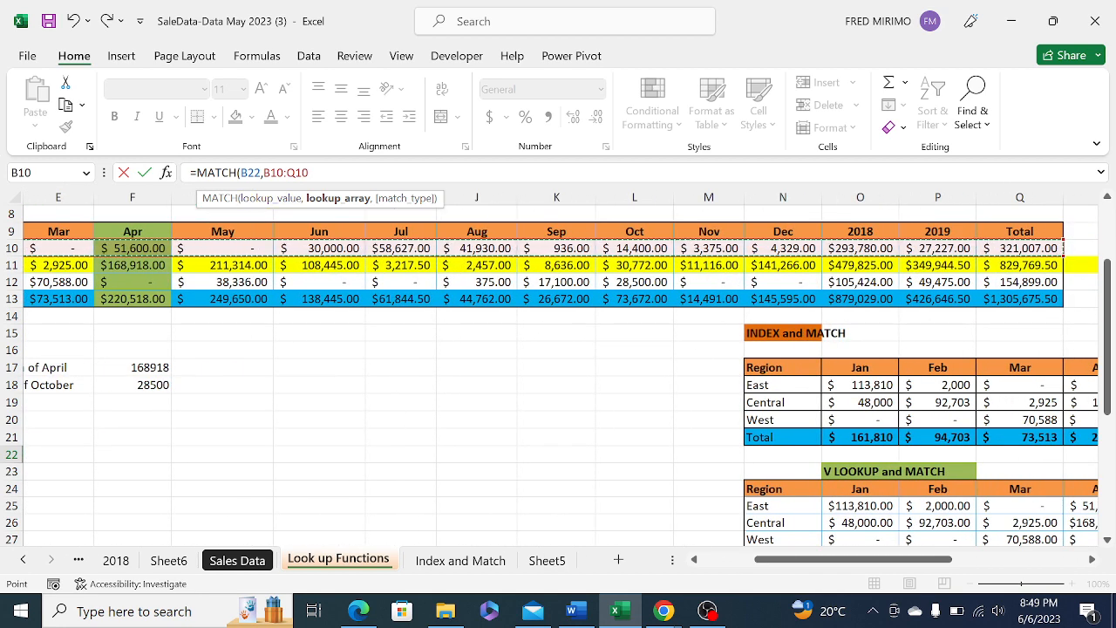
{"action": "left_click", "coordinate": [278, 172]}
{"action": "key", "text": "F4"}
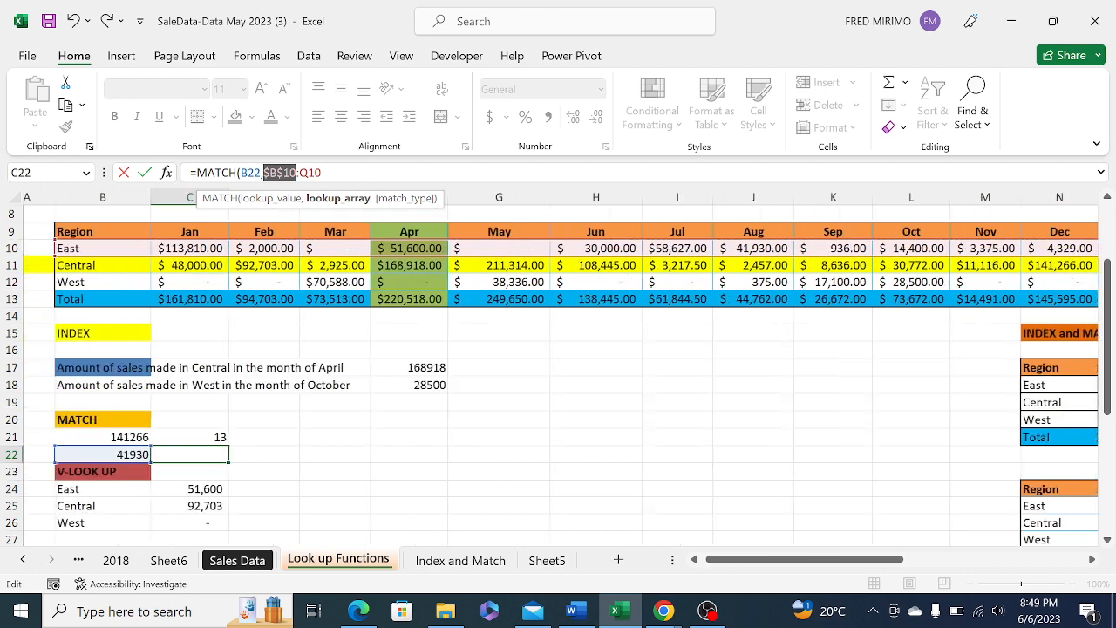
{"action": "left_click", "coordinate": [312, 173]}
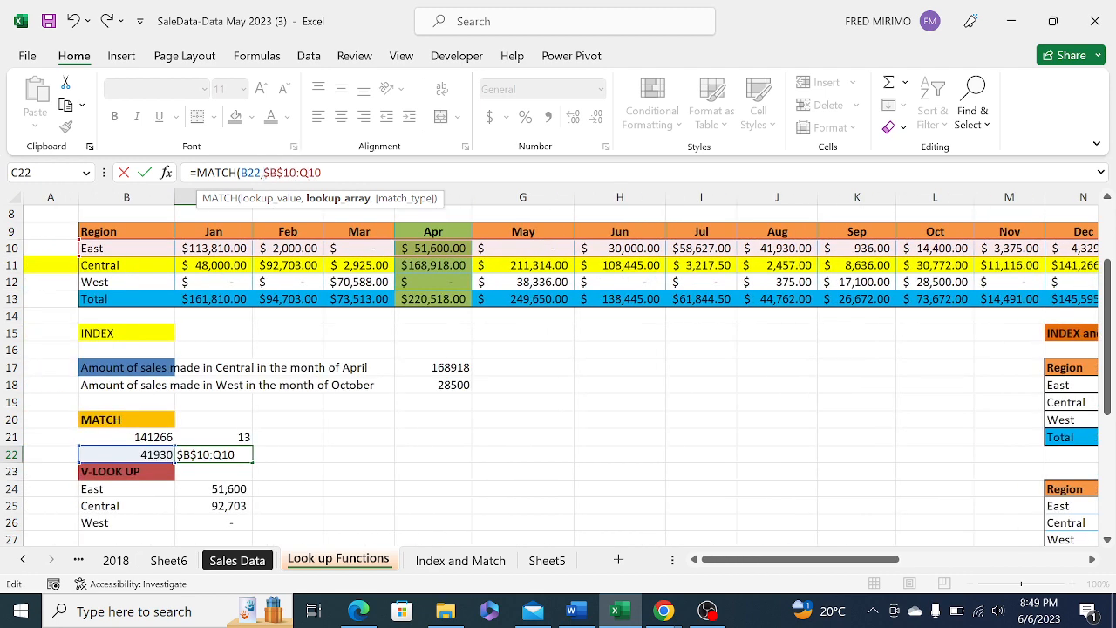
{"action": "key", "text": "F4"}
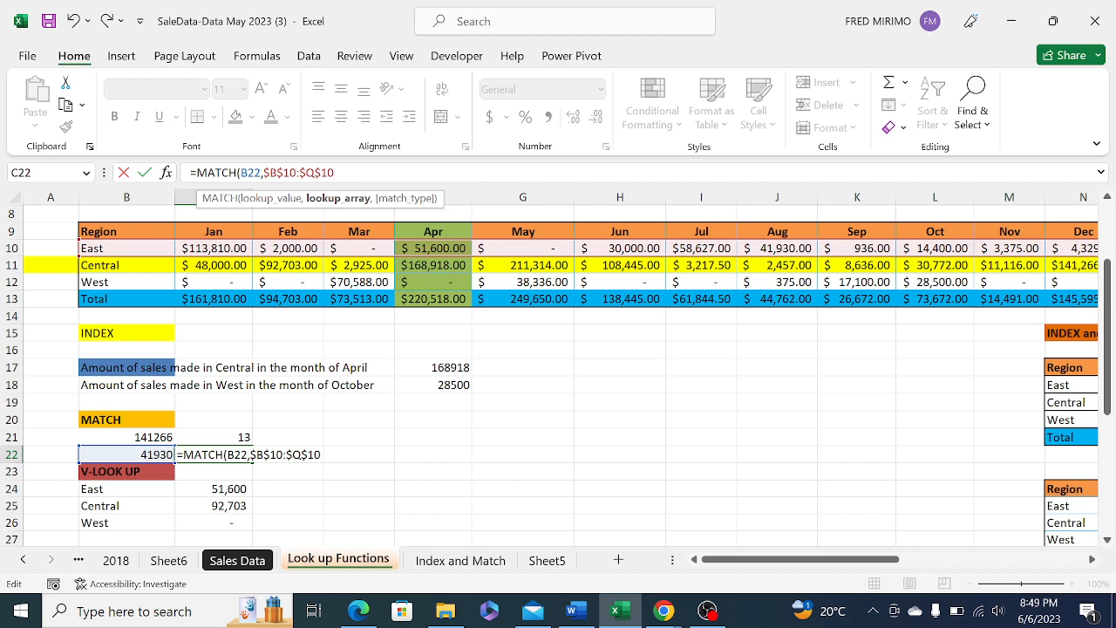
{"action": "type", "text": ")"}
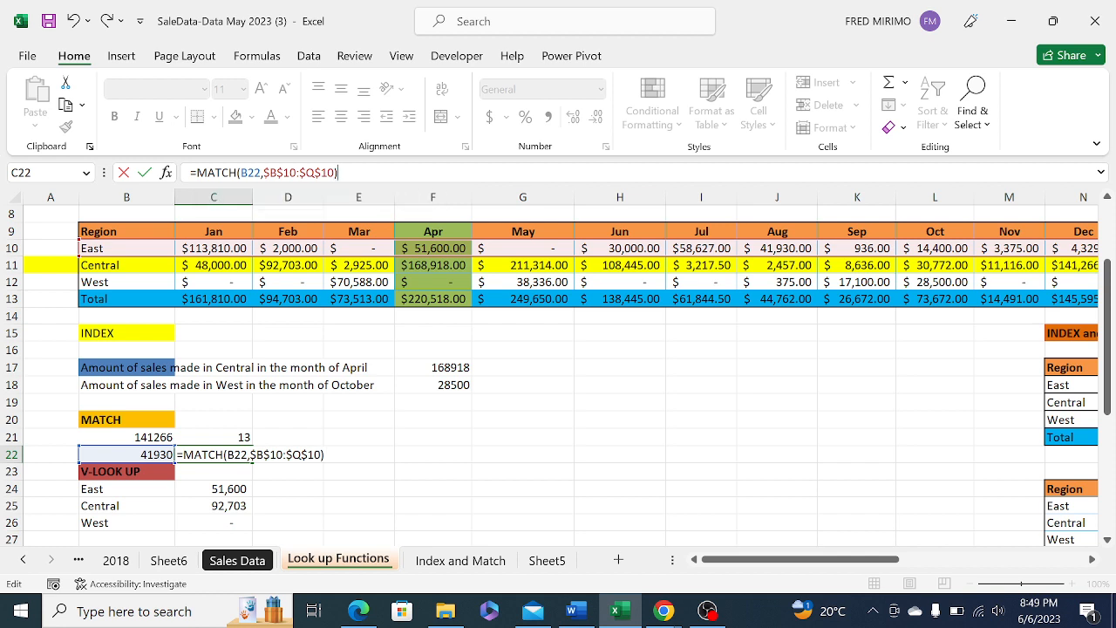
{"action": "key", "text": "Return"}
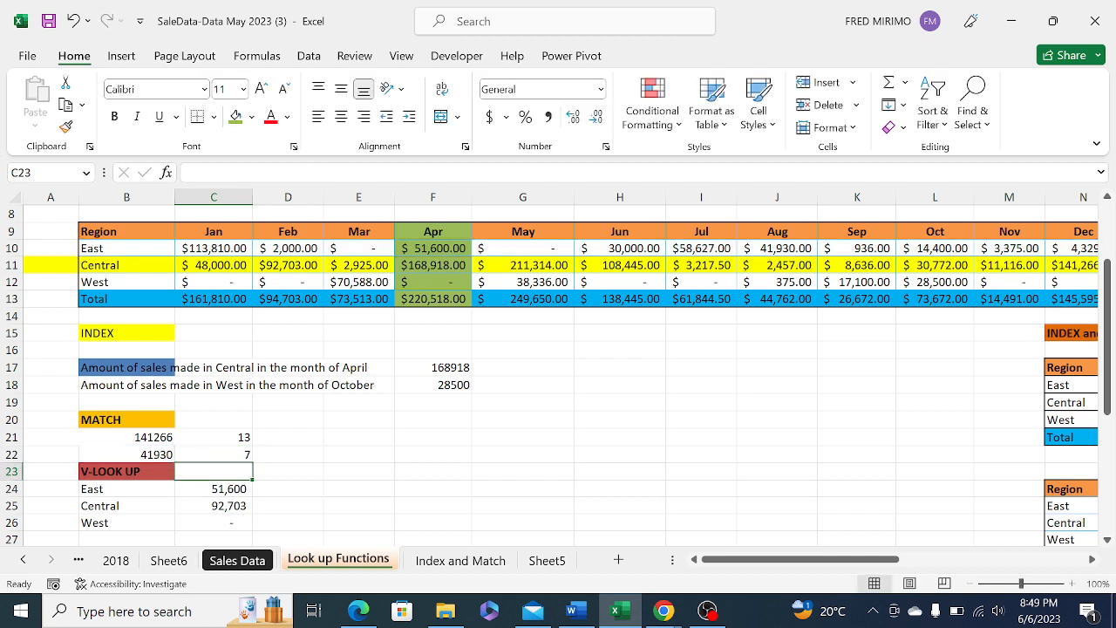
Review the arguments of the completed MATCH formula in C22 without editing them
{"action": "left_click", "coordinate": [228, 451]}
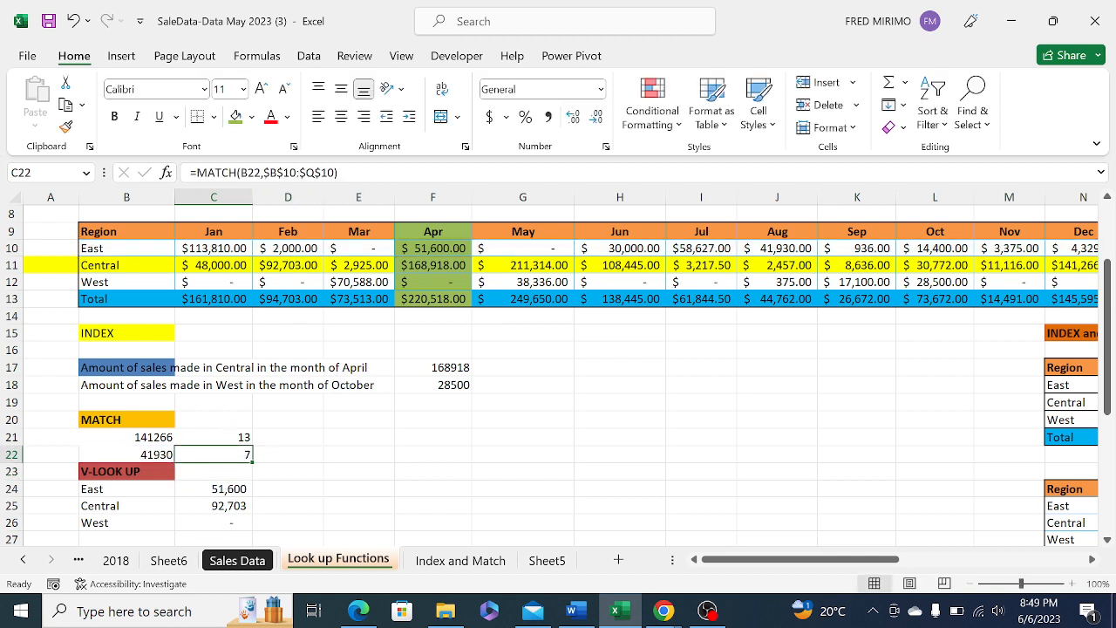
{"action": "key", "text": "F2"}
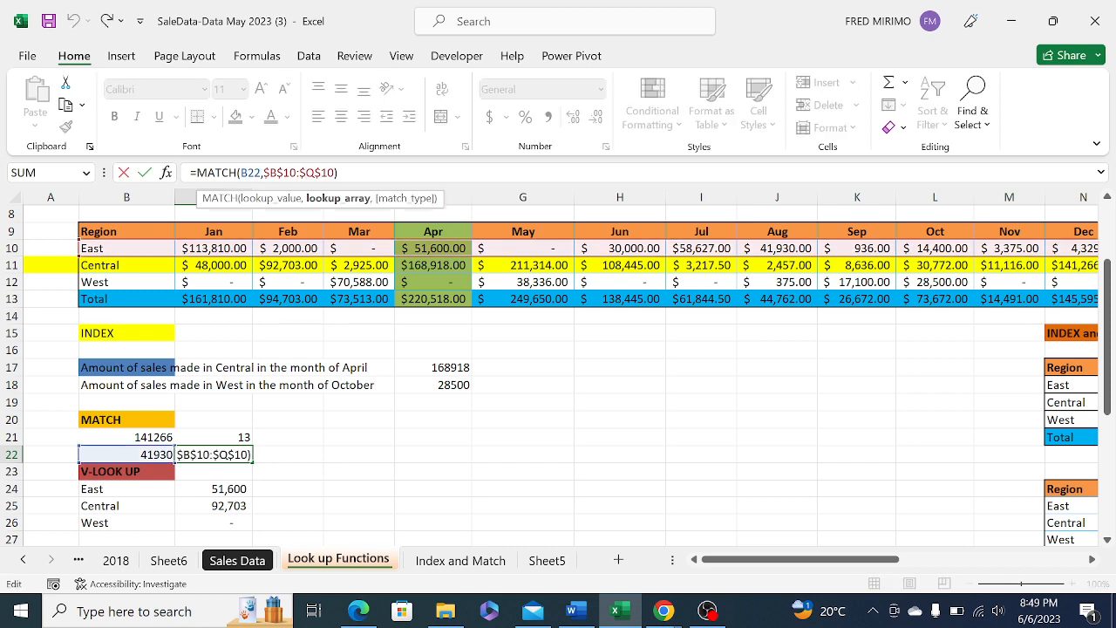
{"action": "key", "text": "Right"}
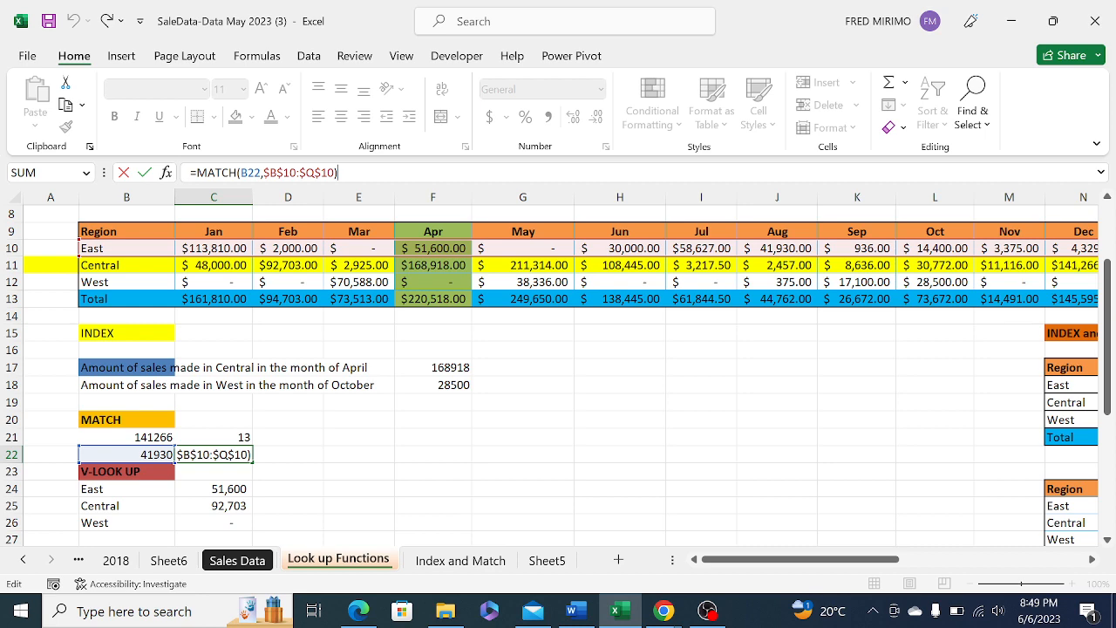
{"action": "key", "text": "Return"}
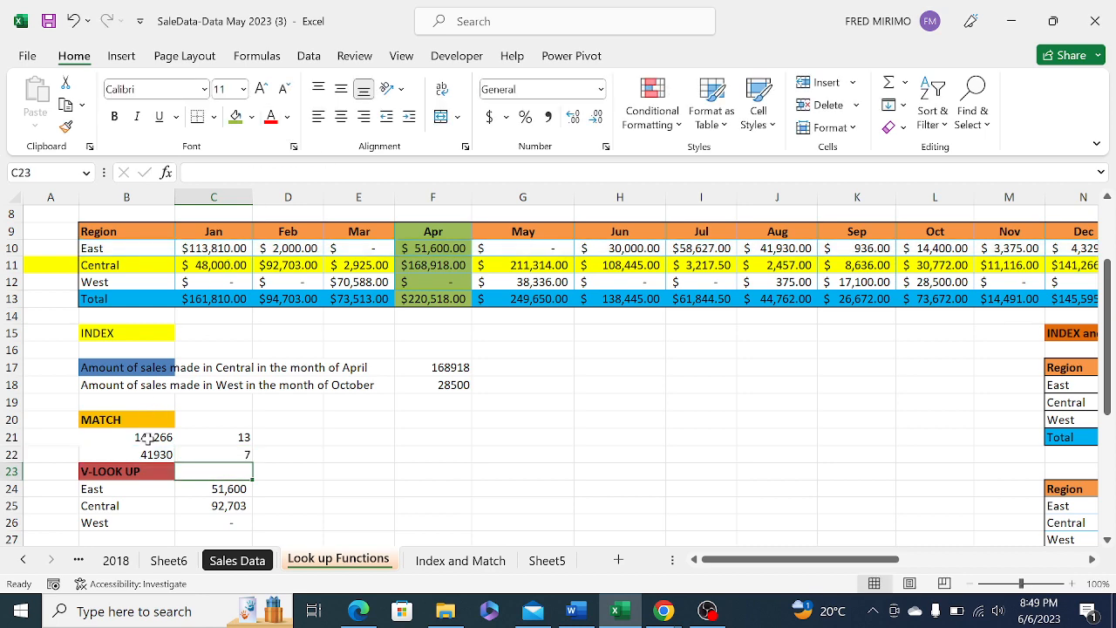
Replace the lookup value in B22 with Central's June sales amount, 108445
{"action": "left_click", "coordinate": [145, 452]}
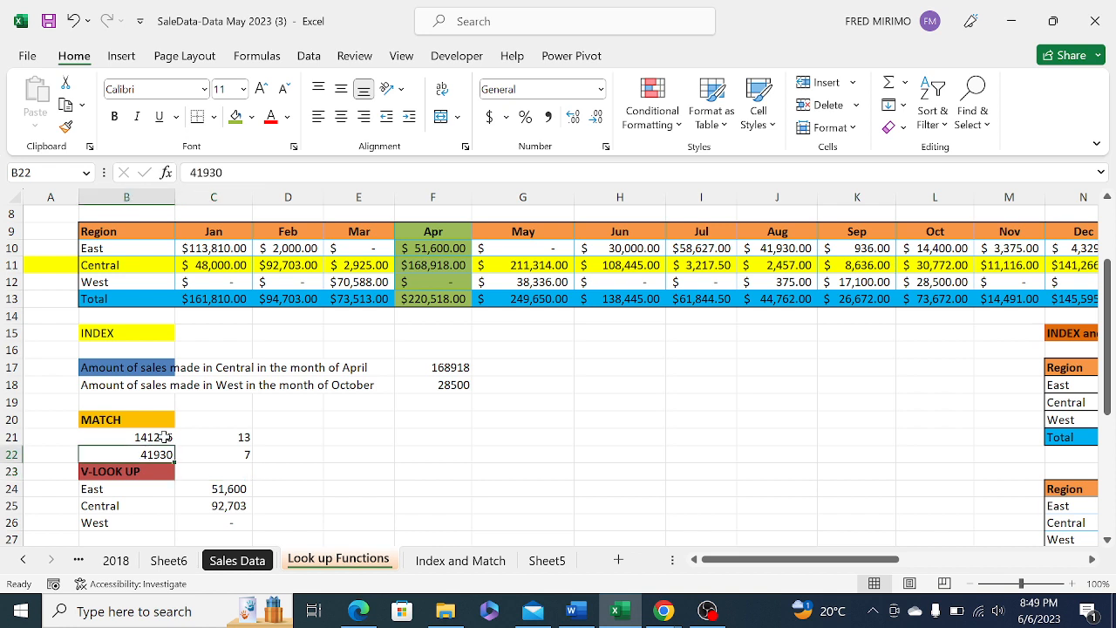
{"action": "key", "text": "BackSpace"}
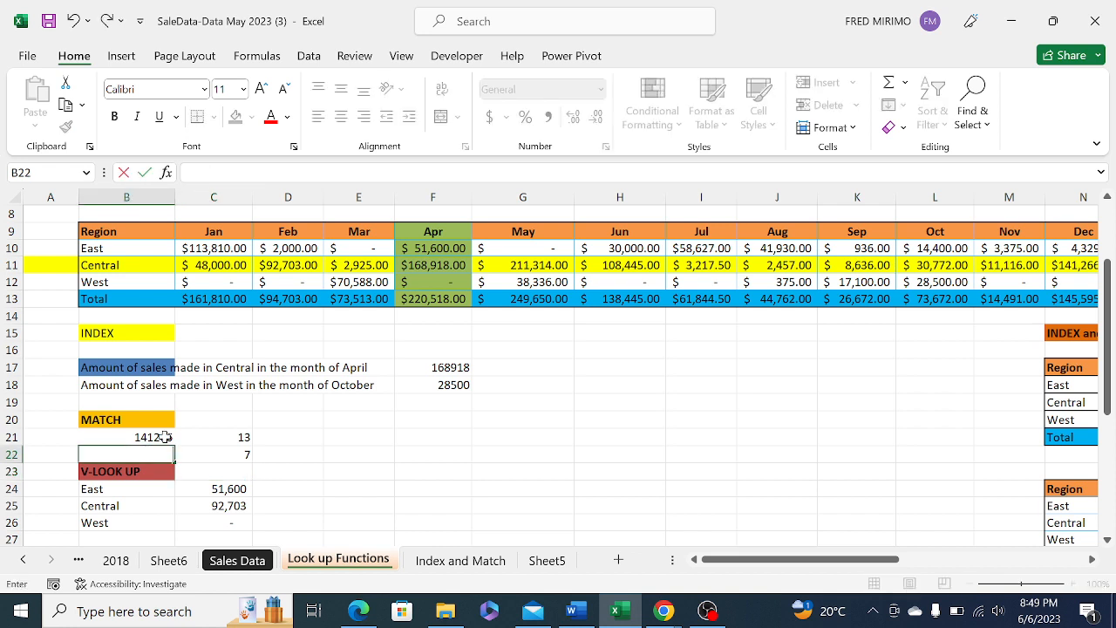
{"action": "type", "text": "108445"}
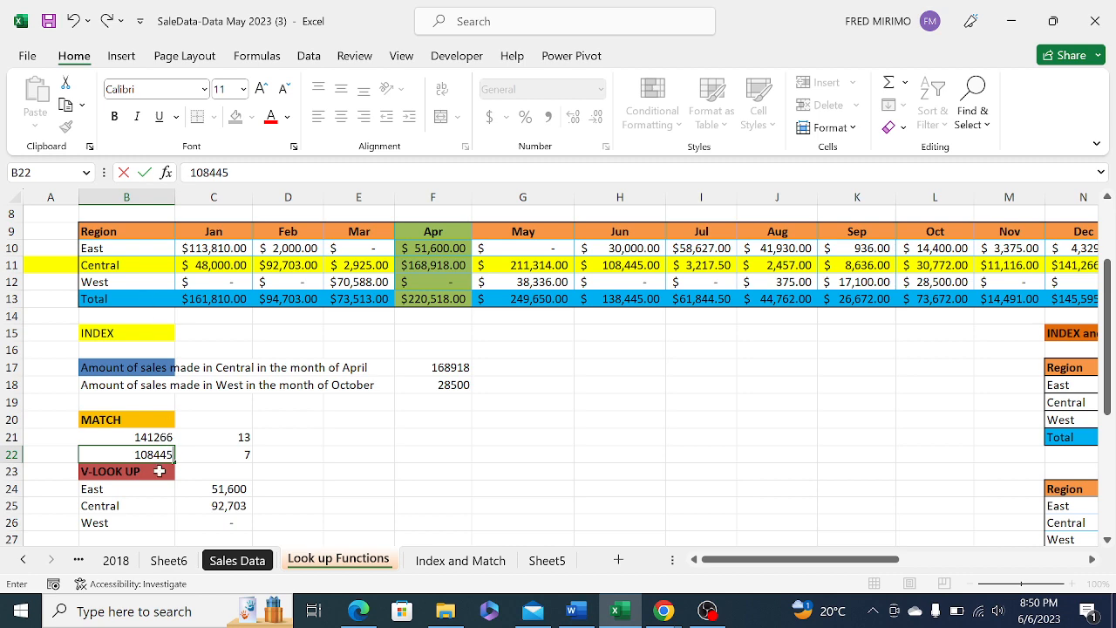
{"action": "left_click", "coordinate": [305, 454]}
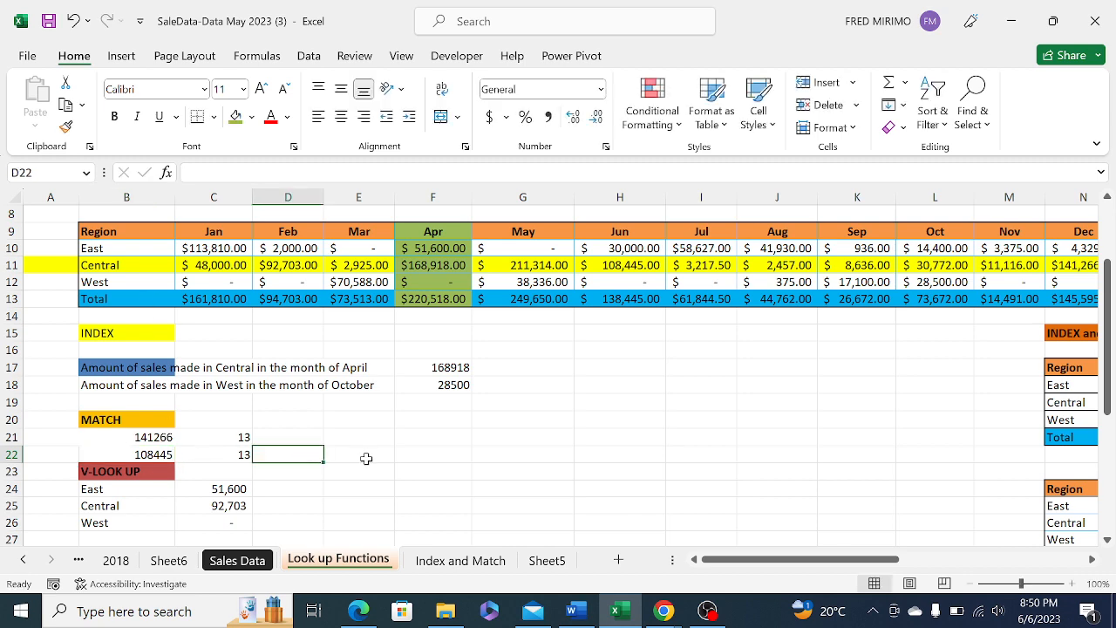
Clear the MATCH formula based on the East row from C22
{"action": "left_click", "coordinate": [224, 454]}
{"action": "key", "text": "BackSpace"}
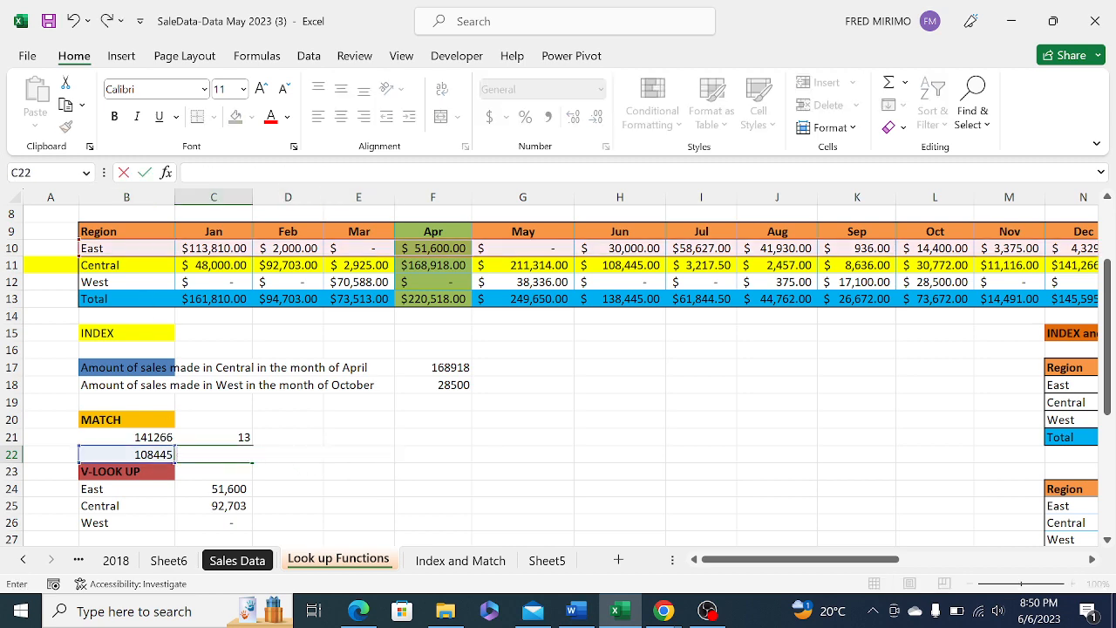
{"action": "left_click", "coordinate": [328, 476]}
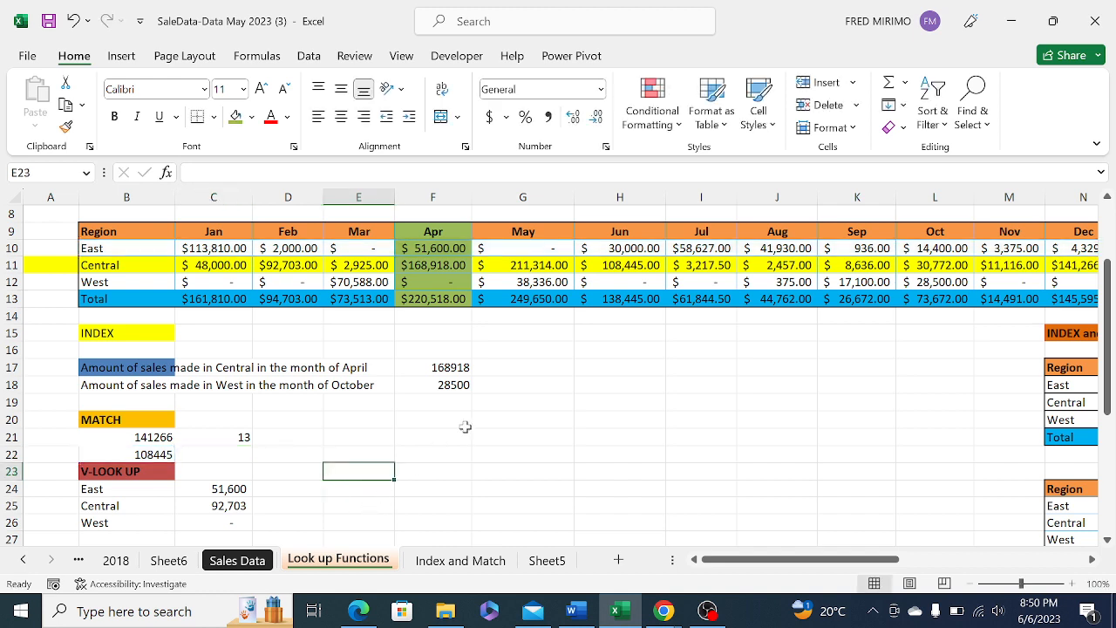
Begin a MATCH formula in the empty C22 that takes B22 as its lookup value
{"action": "left_click", "coordinate": [230, 451]}
{"action": "type", "text": "="}
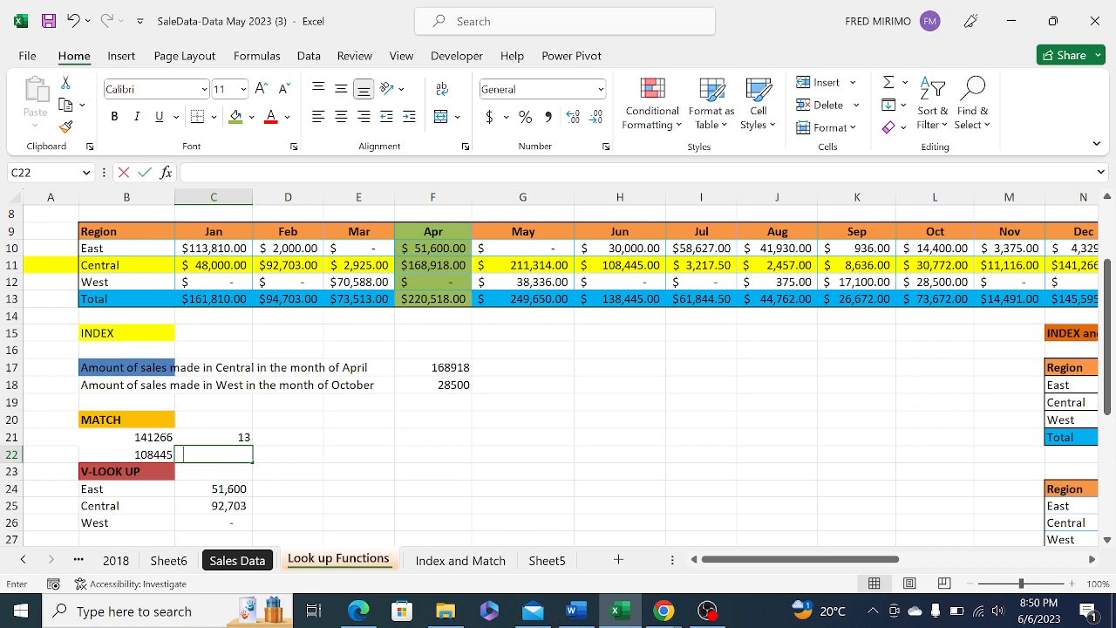
{"action": "type", "text": "mat"}
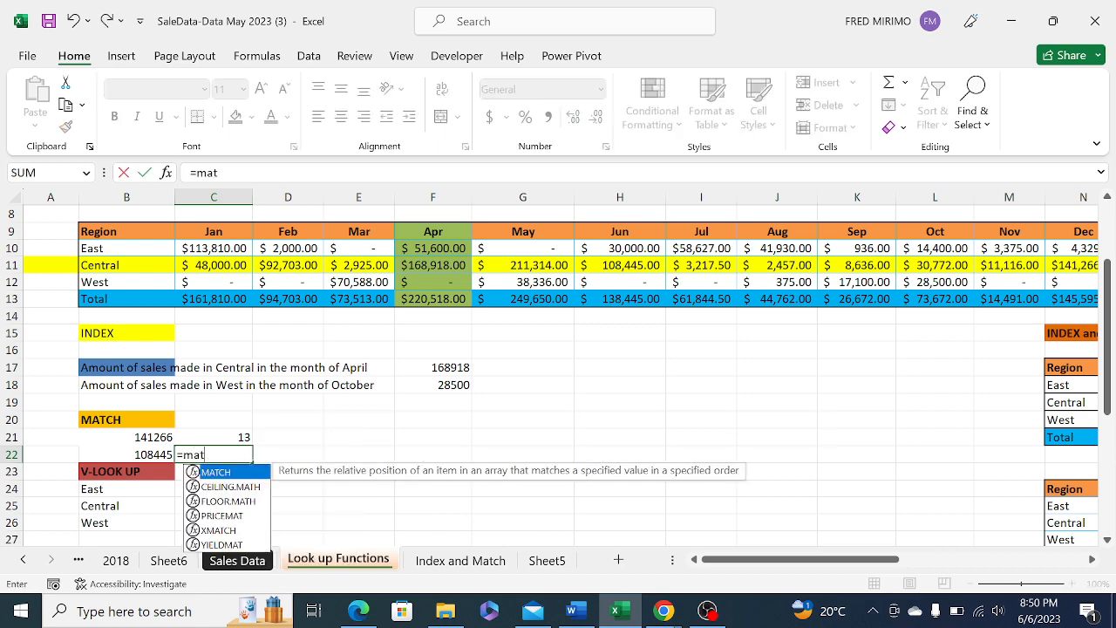
{"action": "type", "text": "ch"}
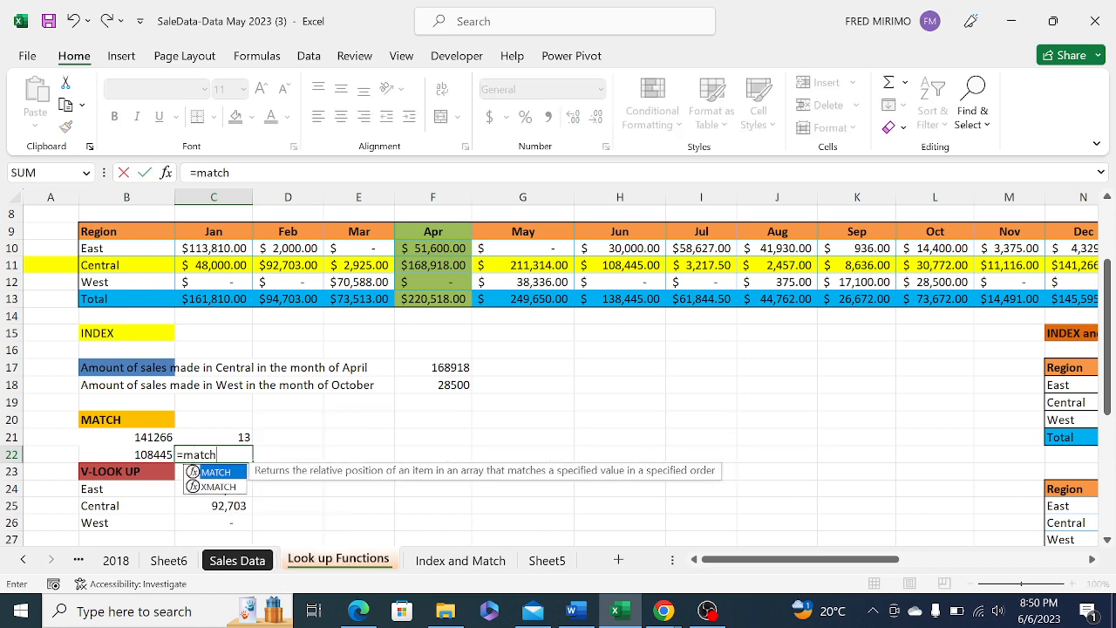
{"action": "double_click", "coordinate": [218, 473]}
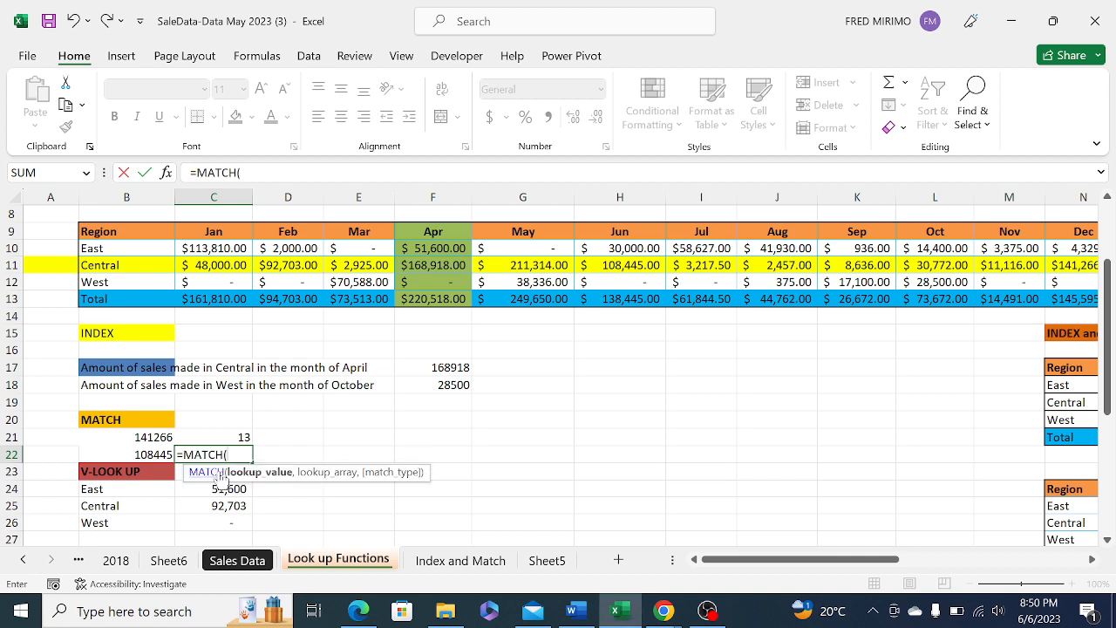
{"action": "left_click", "coordinate": [148, 454]}
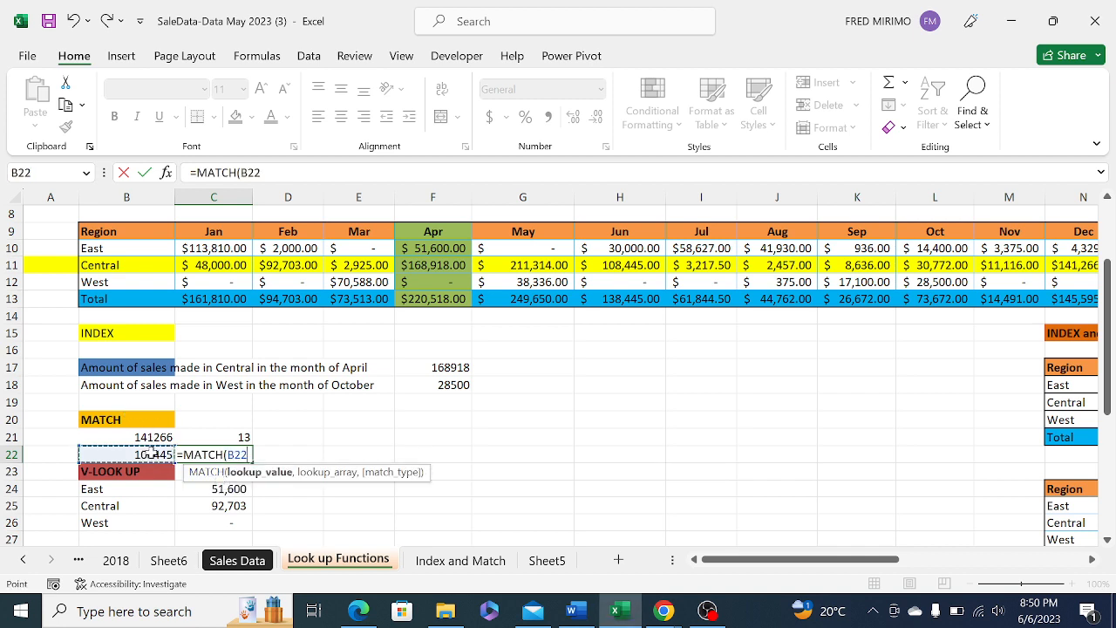
{"action": "left_click", "coordinate": [272, 173]}
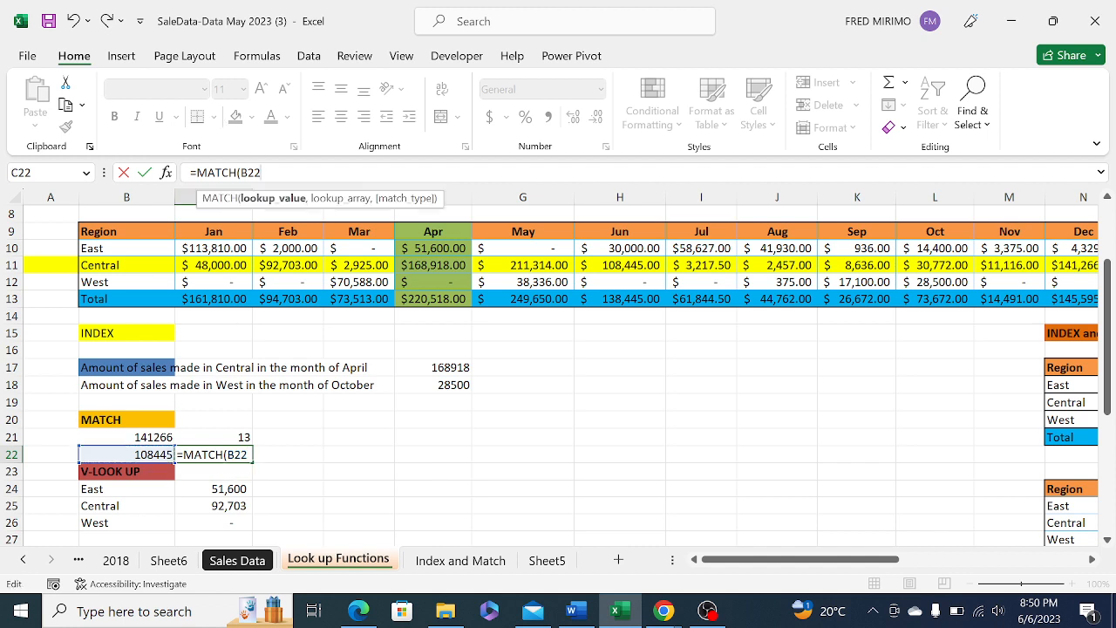
{"action": "type", "text": ","}
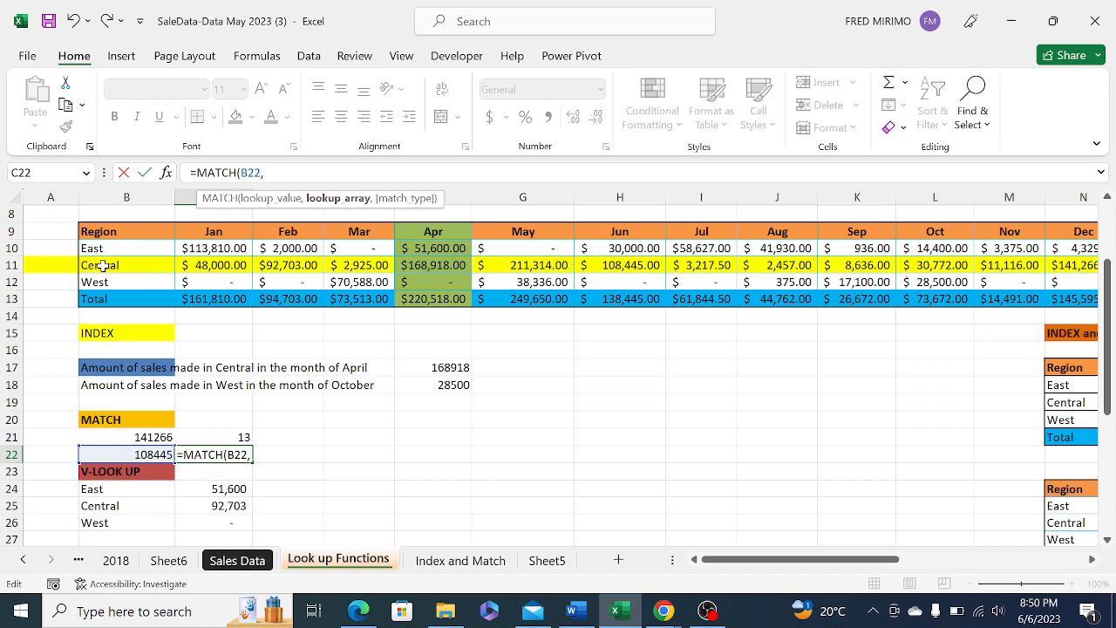
Finish the C22 MATCH formula with the Central row as the absolute lookup array $B$11:$Q$11
{"action": "left_click_drag", "start_coordinate": [102, 266], "coordinate": [1051, 261]}
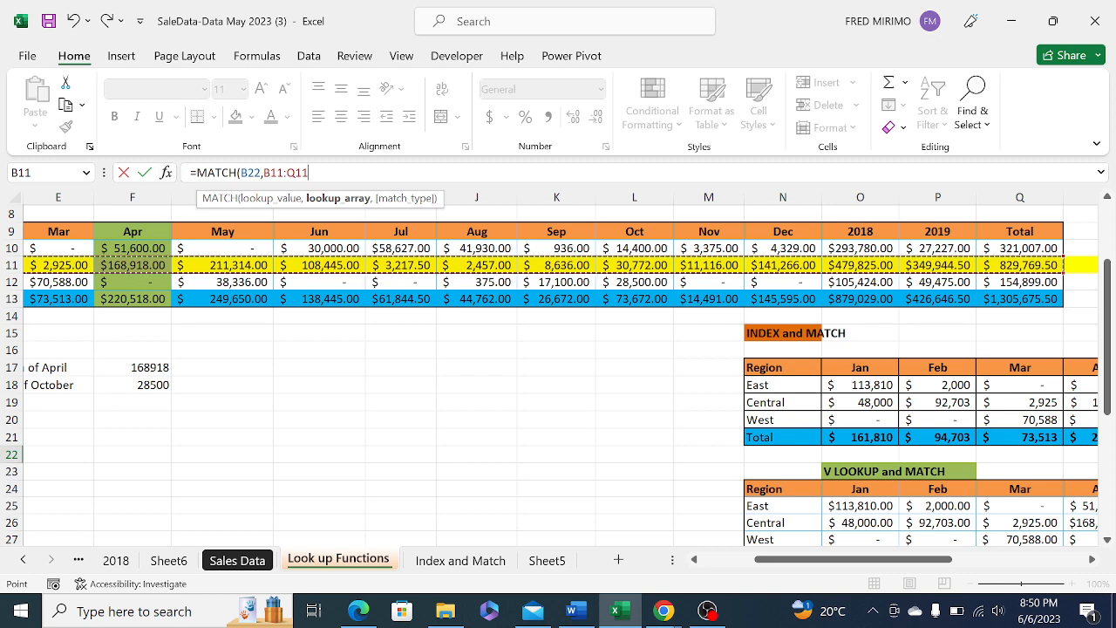
{"action": "left_click", "coordinate": [267, 172]}
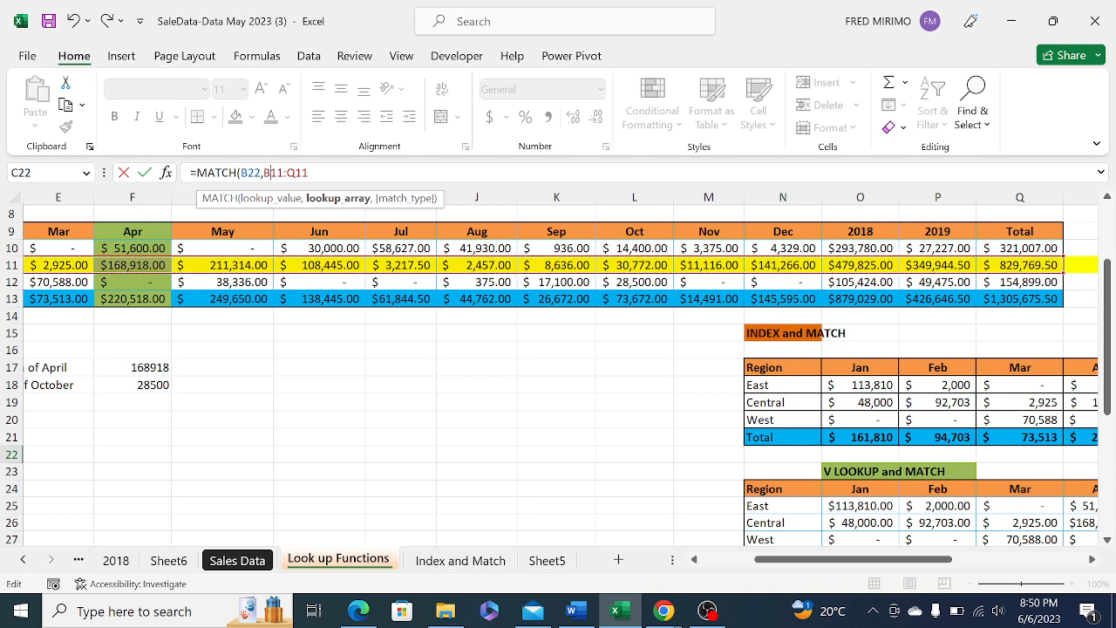
{"action": "key", "text": "F4"}
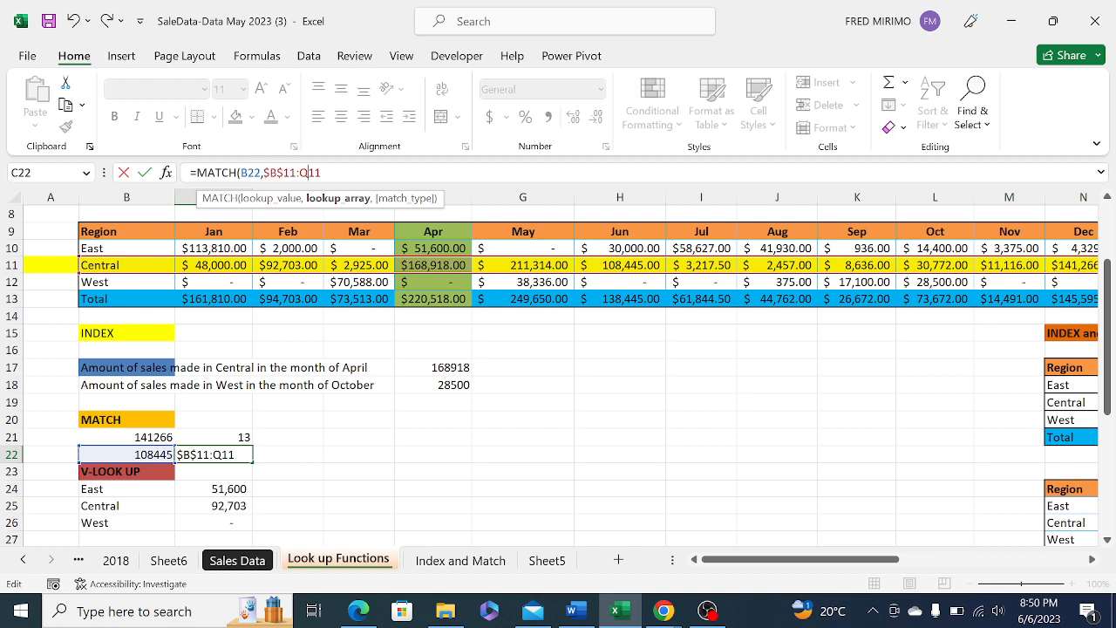
{"action": "double_click", "coordinate": [312, 172]}
{"action": "key", "text": "F4"}
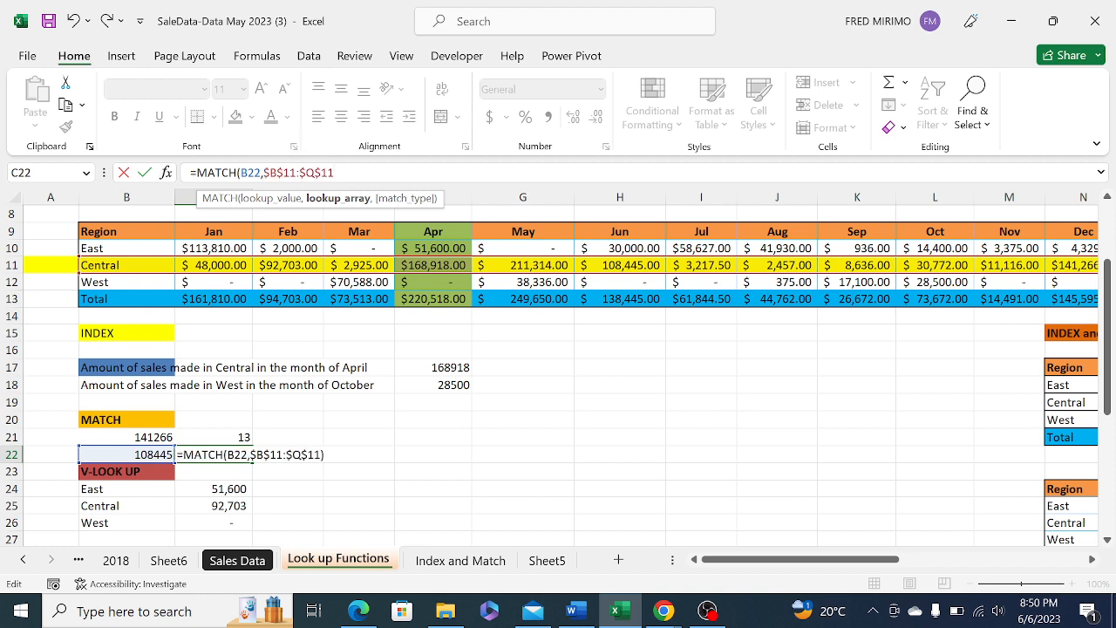
{"action": "type", "text": ")"}
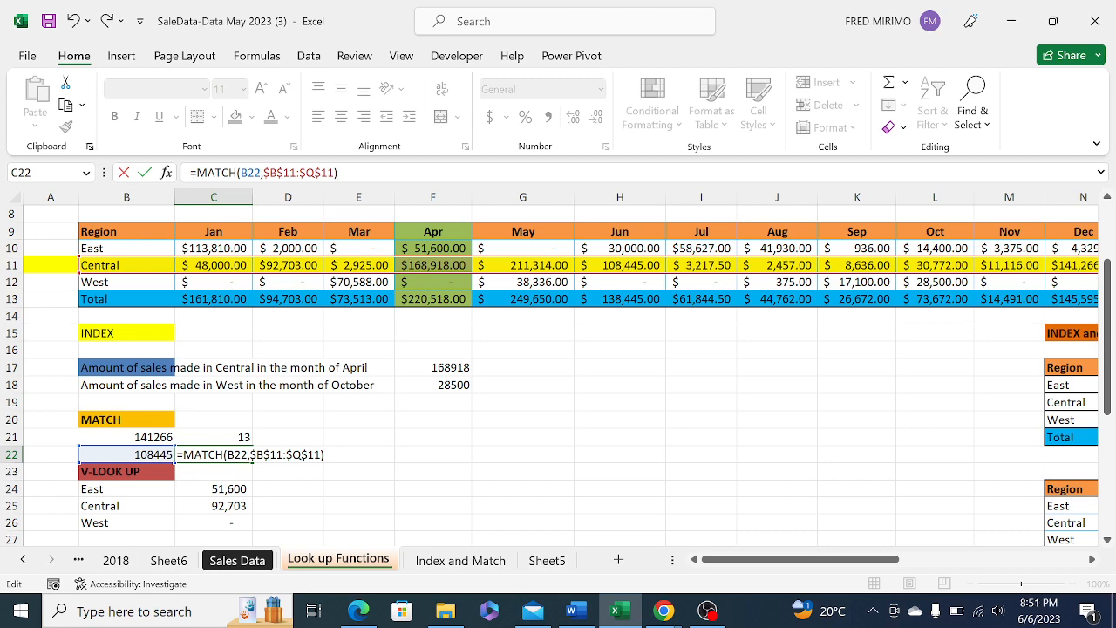
{"action": "key", "text": "Return"}
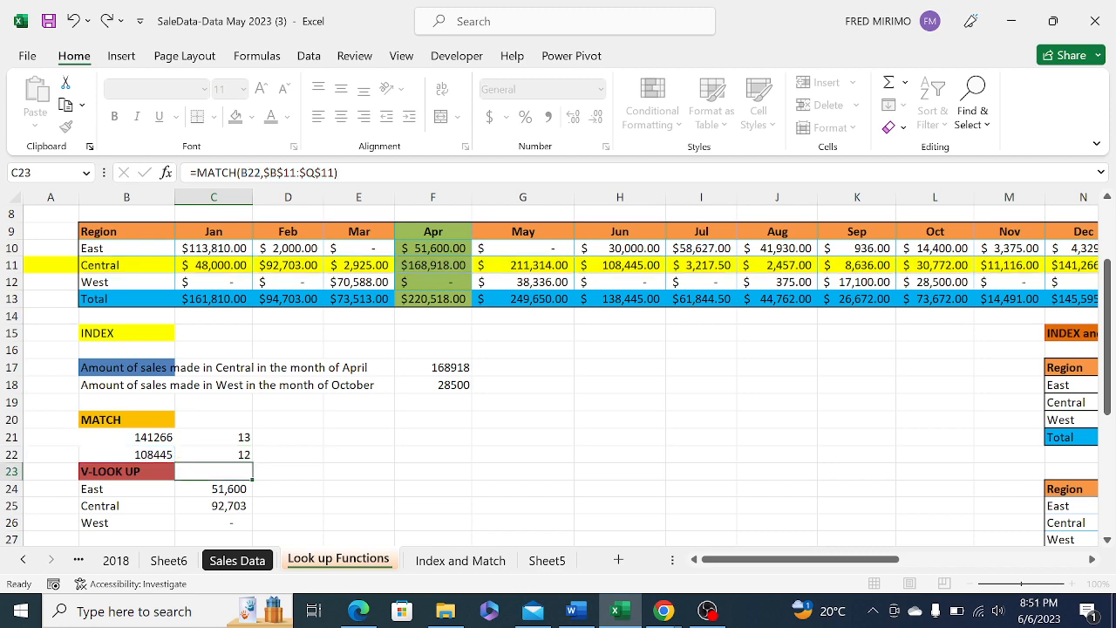
Examine C22's MATCH formula and its lookup array against the Central row from the region label through June, and compare it with C21
{"action": "left_click", "coordinate": [242, 455]}
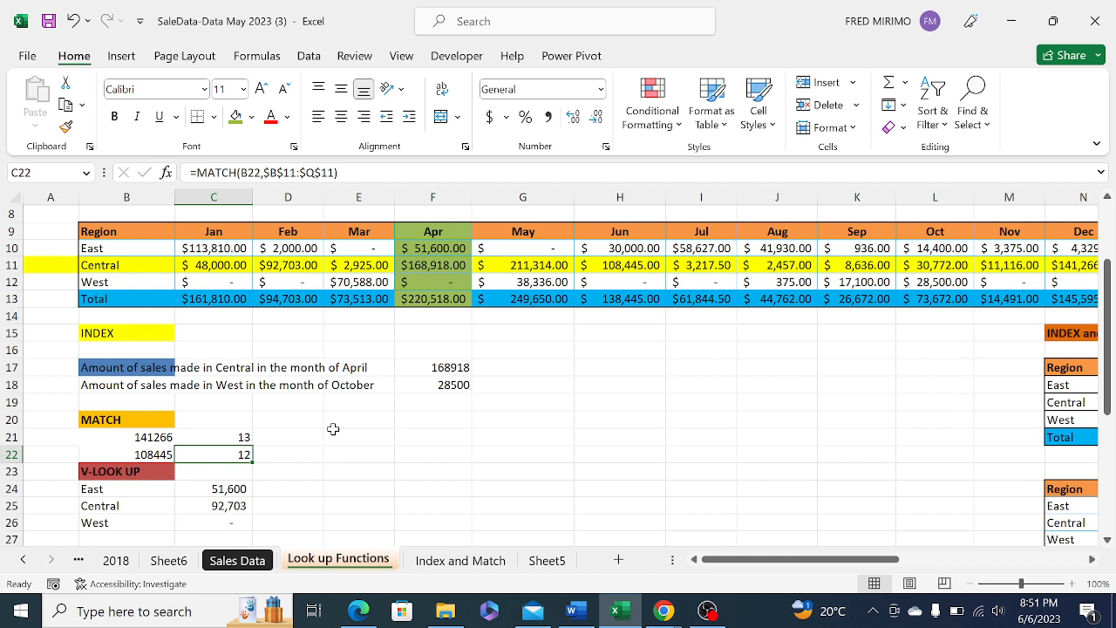
{"action": "left_click", "coordinate": [119, 268]}
{"action": "left_click_drag", "start_coordinate": [118, 268], "coordinate": [600, 269]}
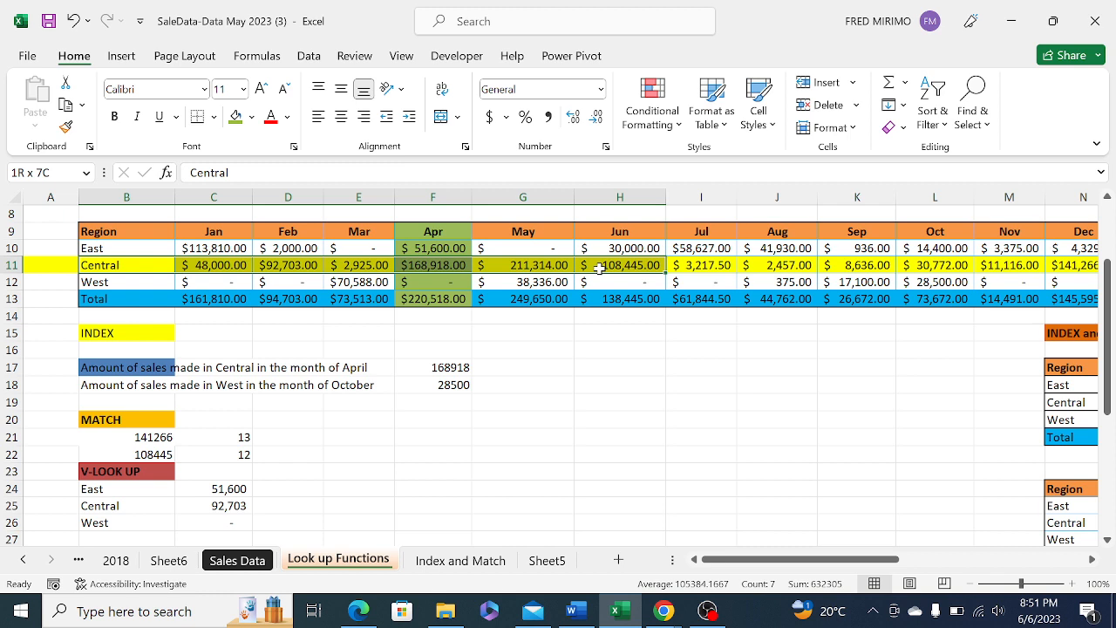
{"action": "left_click_drag", "start_coordinate": [600, 268], "coordinate": [602, 270]}
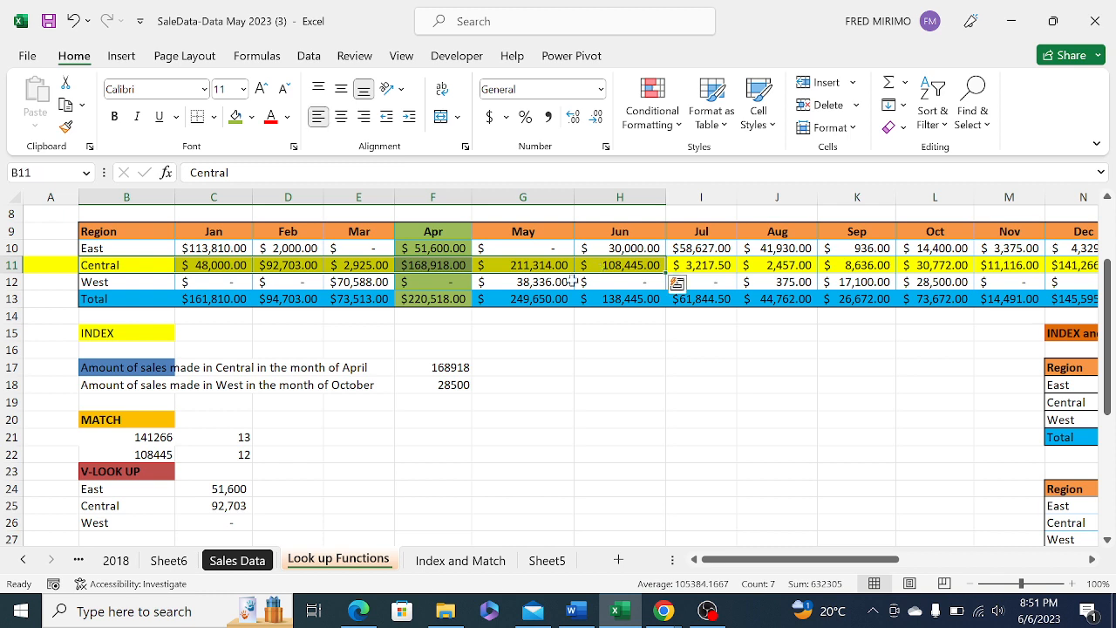
{"action": "left_click", "coordinate": [239, 436]}
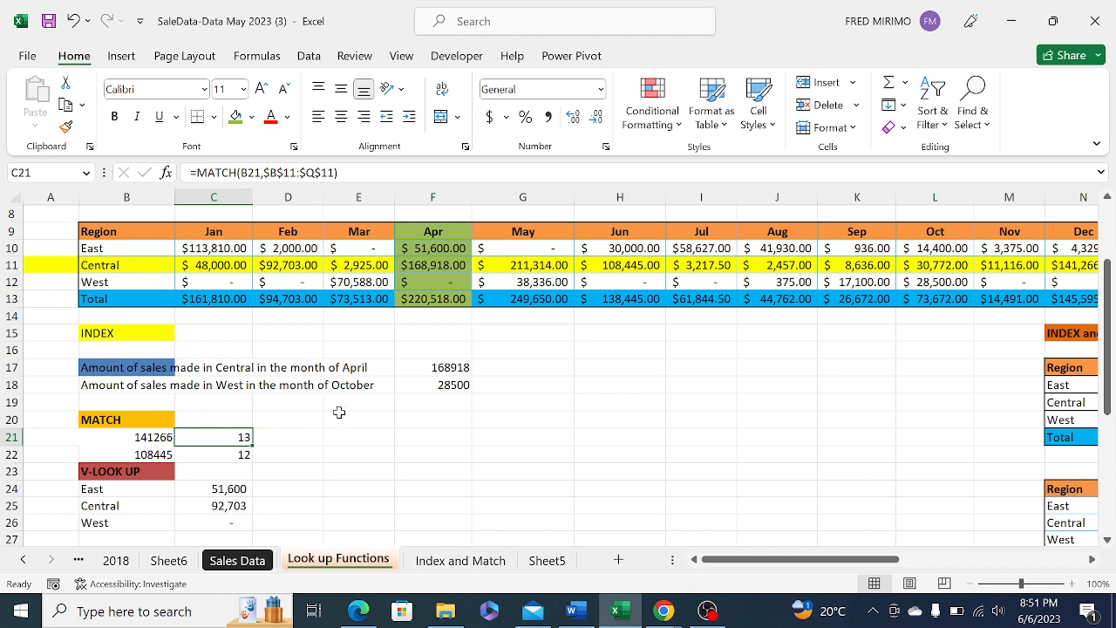
{"action": "left_click", "coordinate": [614, 267]}
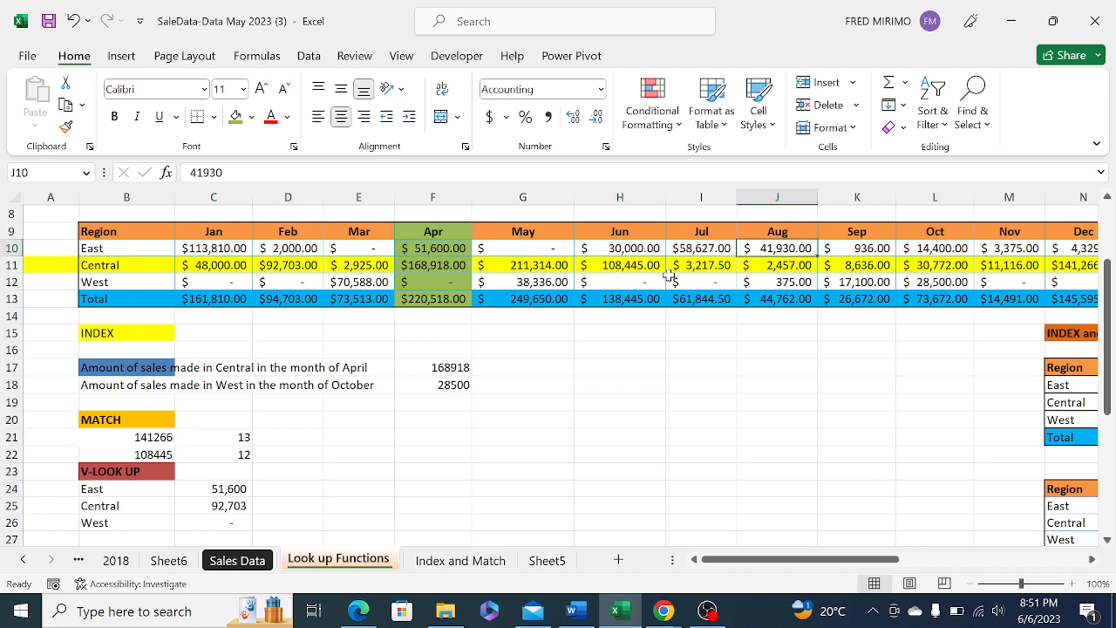
{"action": "left_click", "coordinate": [789, 248]}
{"action": "left_click", "coordinate": [236, 454]}
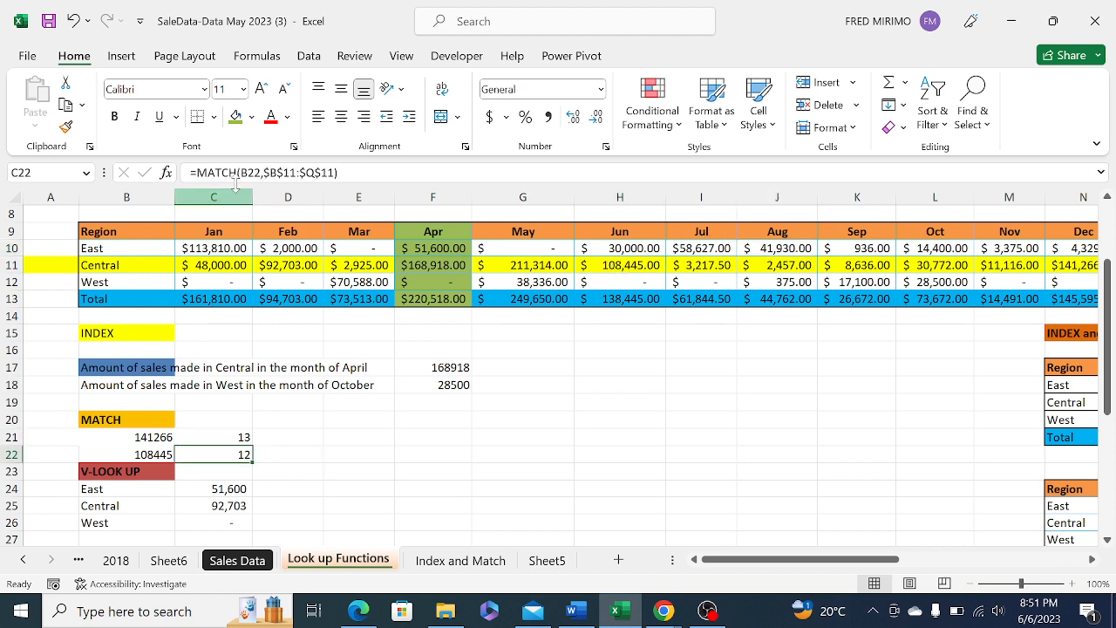
{"action": "left_click", "coordinate": [288, 173]}
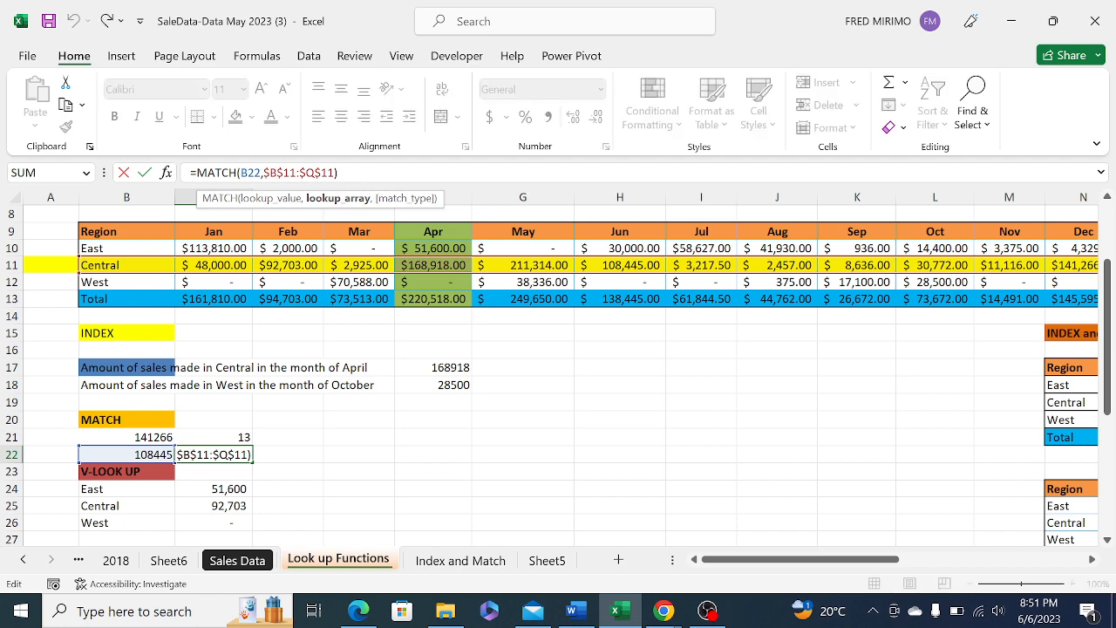
{"action": "mouse_move", "coordinate": [720, 559]}
{"action": "left_mouse_down"}
{"action": "mouse_move", "coordinate": [798, 548]}
{"action": "mouse_move", "coordinate": [740, 547]}
{"action": "mouse_move", "coordinate": [711, 560]}
{"action": "left_mouse_up"}
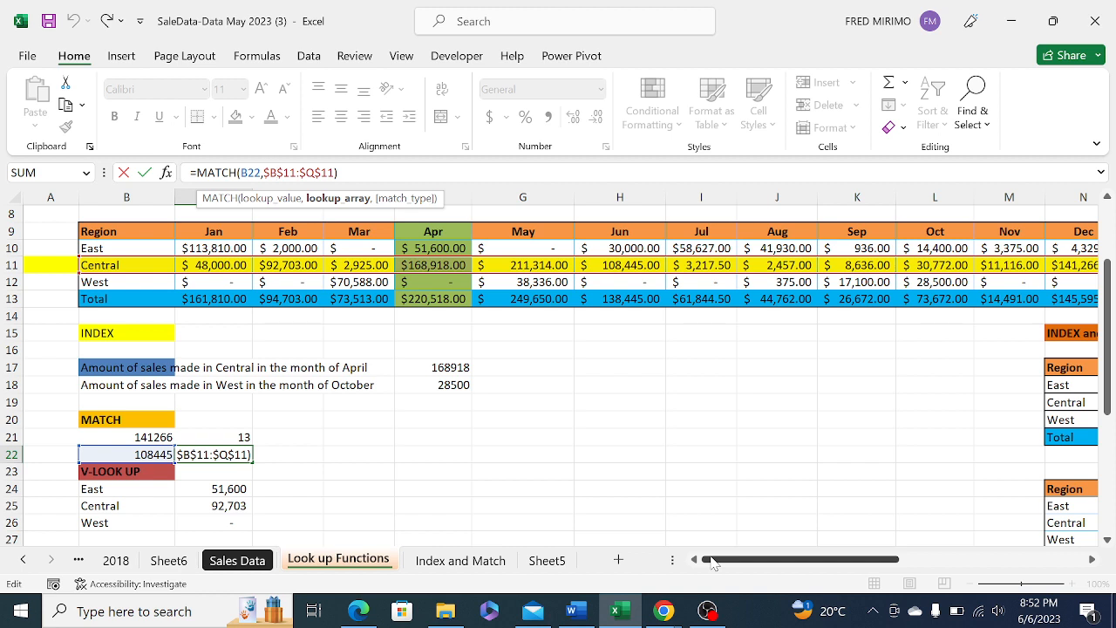
{"action": "left_click_drag", "start_coordinate": [710, 558], "coordinate": [705, 559]}
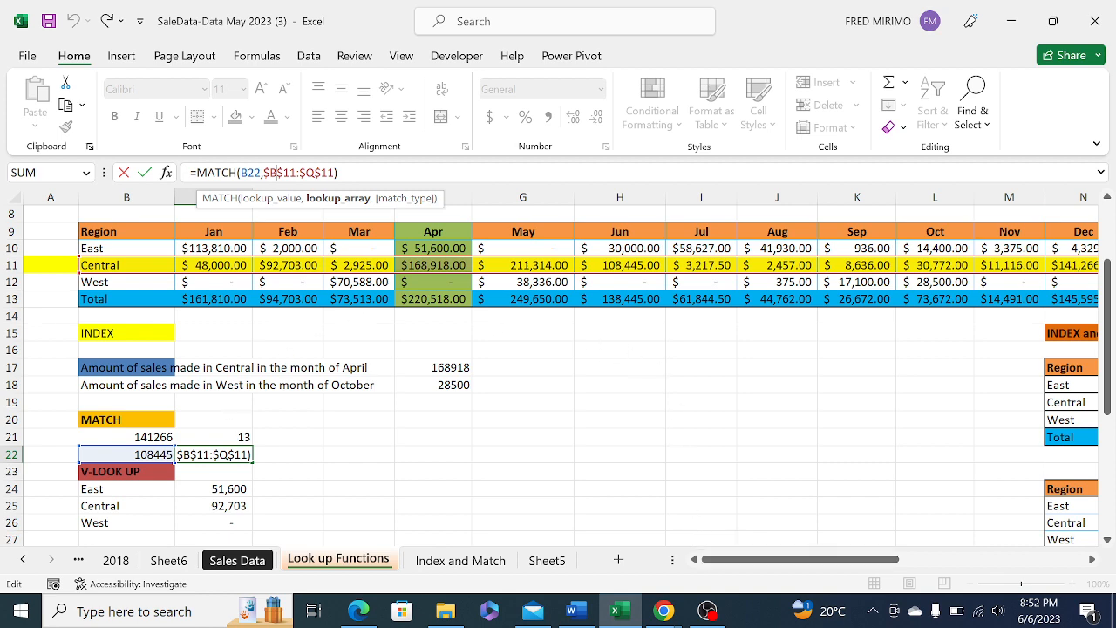
{"action": "key", "text": "Return"}
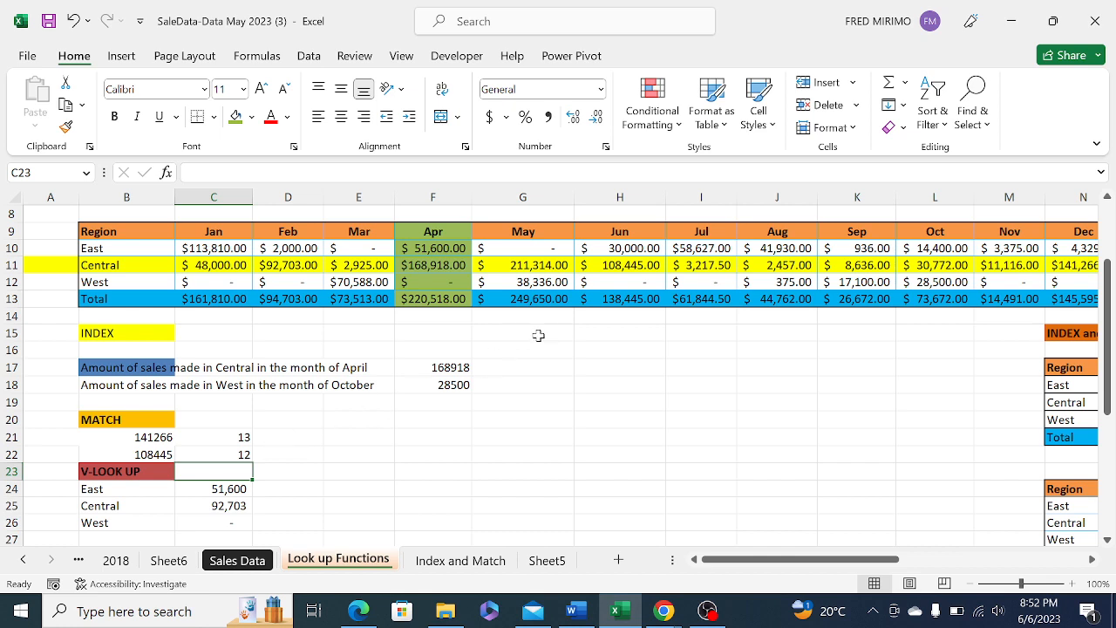
Clear the MATCH formula from C22 and replace the lookup value in B22 with East's June sales amount, 30000
{"action": "left_click", "coordinate": [622, 251]}
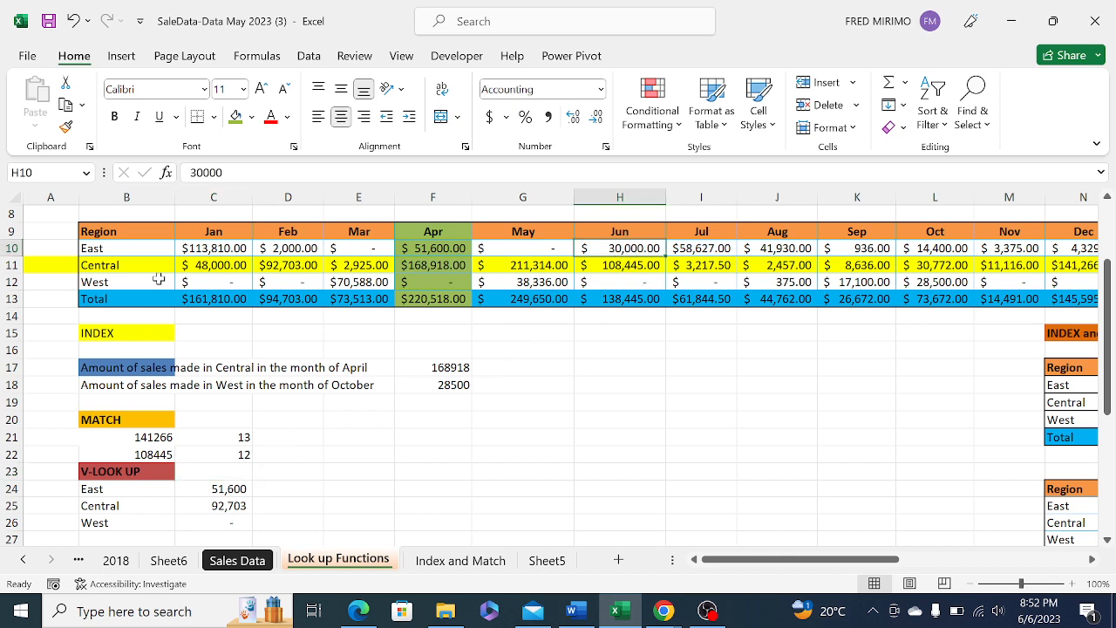
{"action": "left_click", "coordinate": [224, 457]}
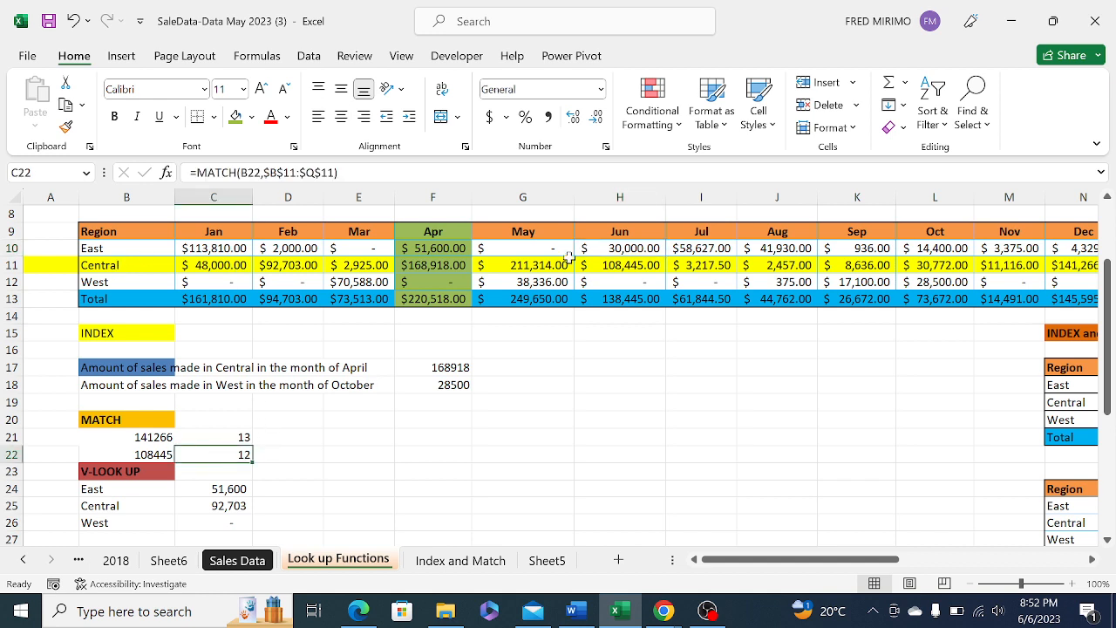
{"action": "left_click", "coordinate": [629, 249]}
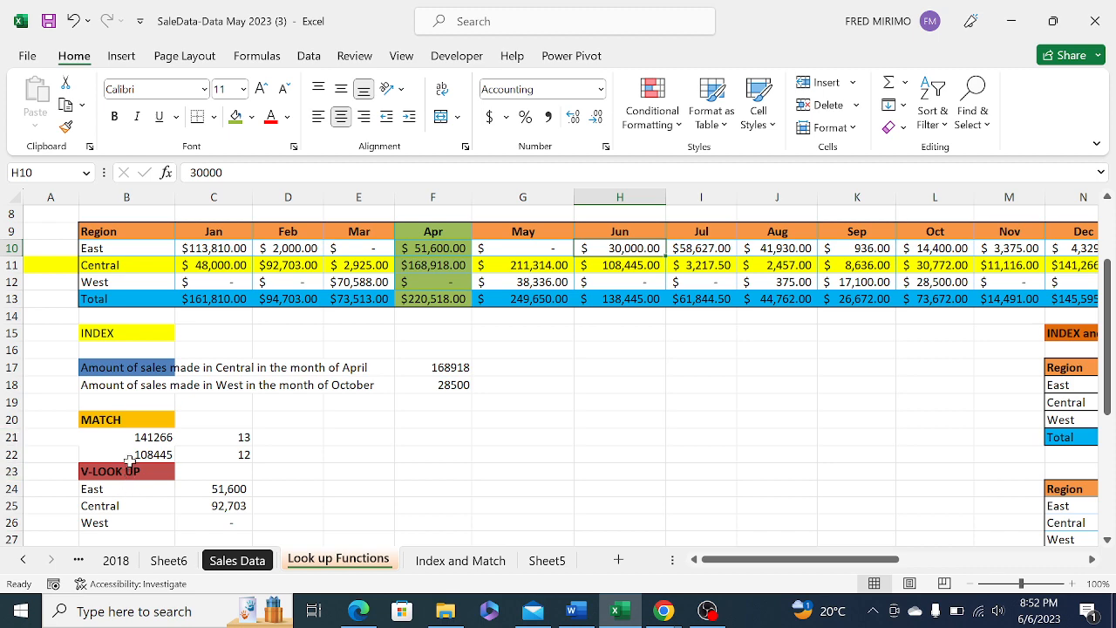
{"action": "left_click", "coordinate": [238, 454]}
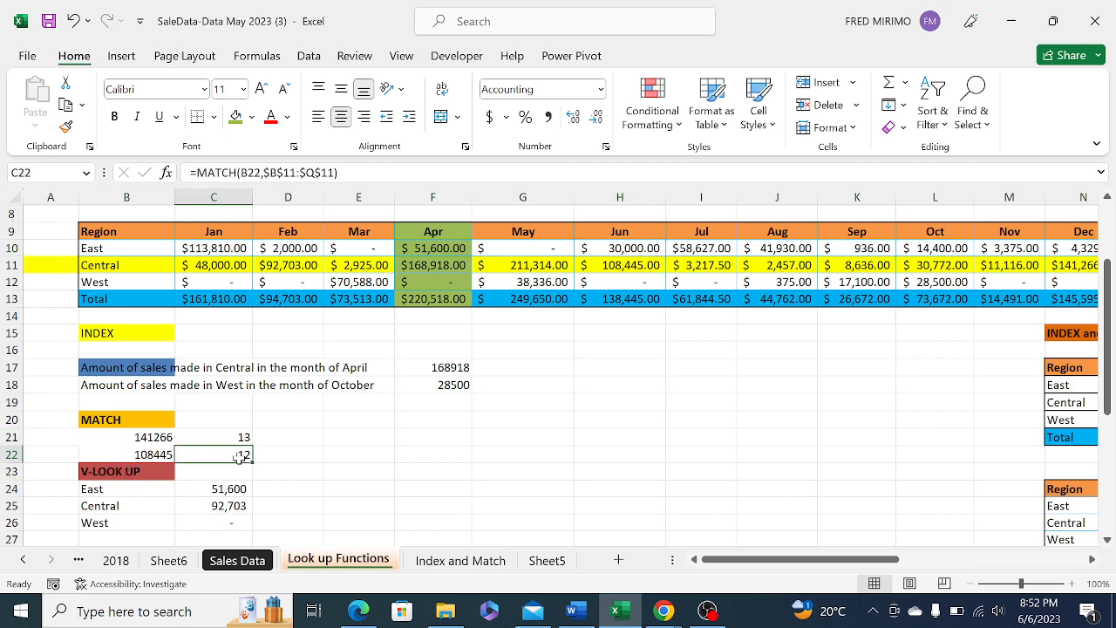
{"action": "key", "text": "BackSpace"}
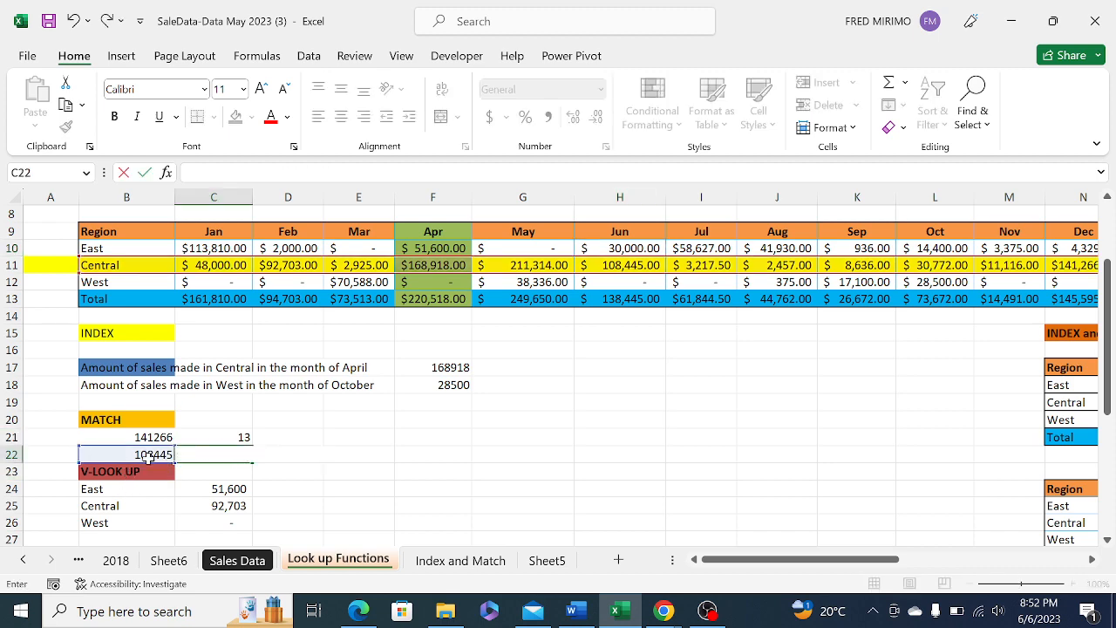
{"action": "left_click", "coordinate": [147, 454]}
{"action": "type", "text": "30000"}
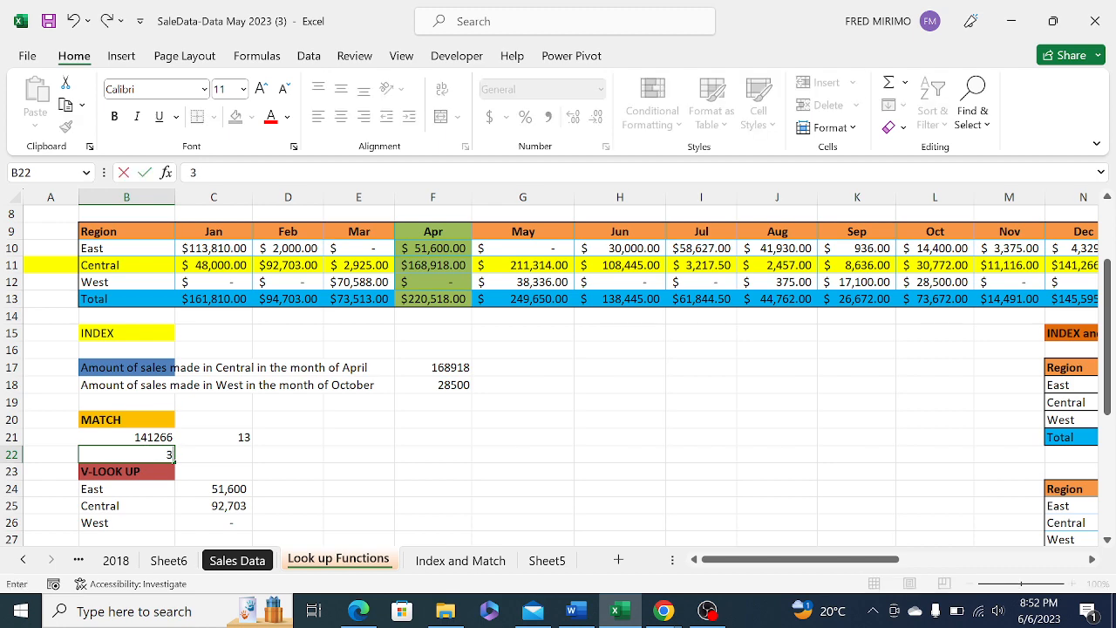
Begin a new MATCH formula in C22 with B22 as the lookup value
{"action": "left_click", "coordinate": [218, 454]}
{"action": "type", "text": "="}
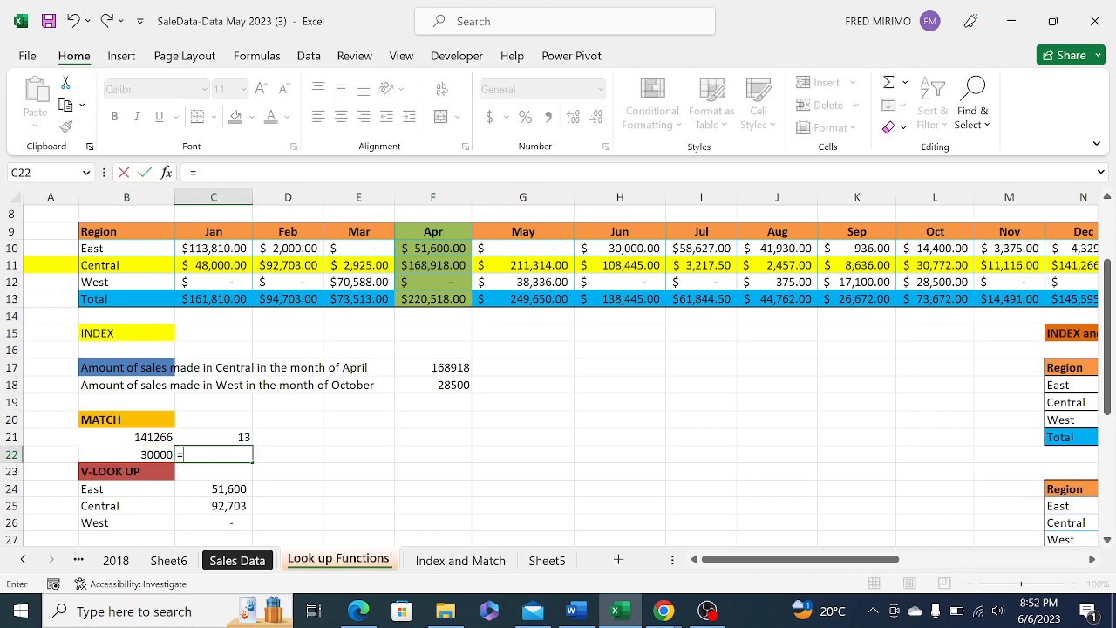
{"action": "type", "text": "match"}
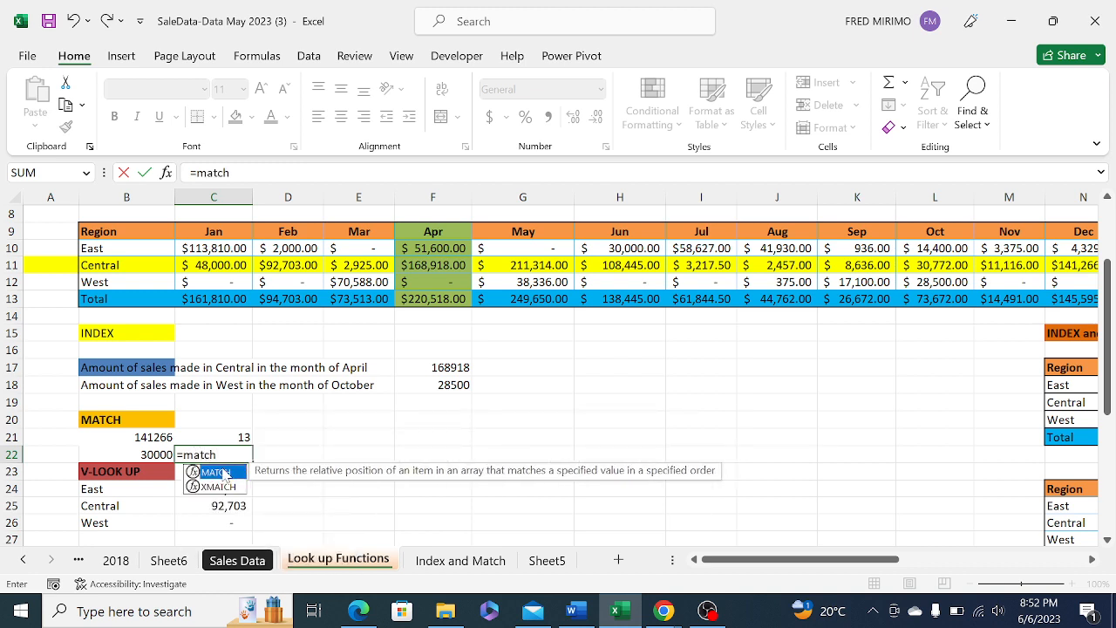
{"action": "key", "text": "Tab"}
{"action": "left_click", "coordinate": [147, 455]}
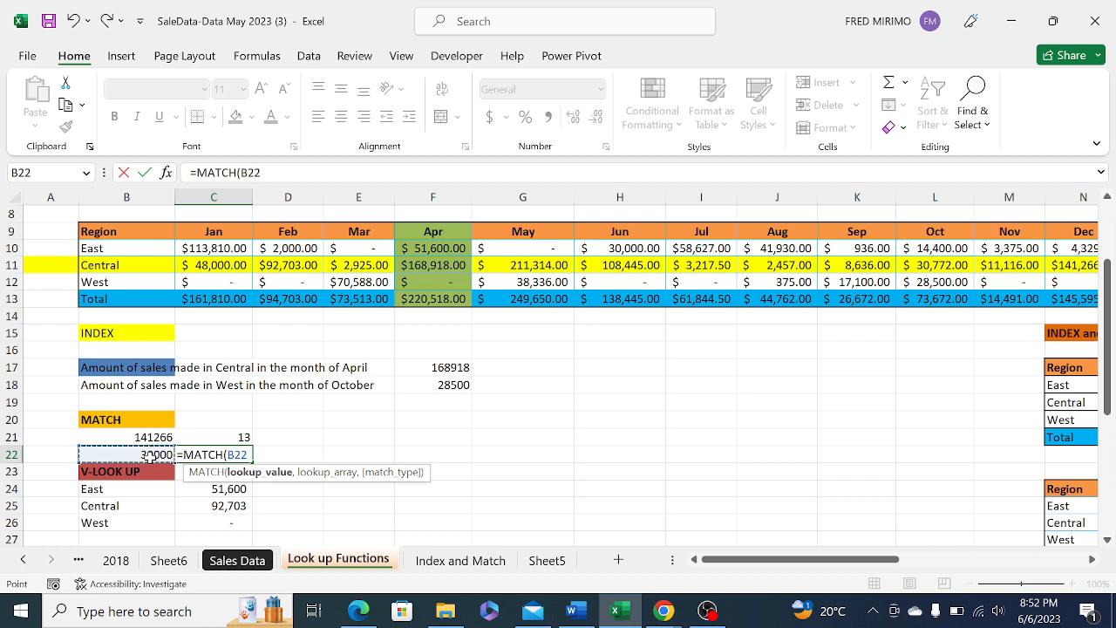
{"action": "type", "text": ","}
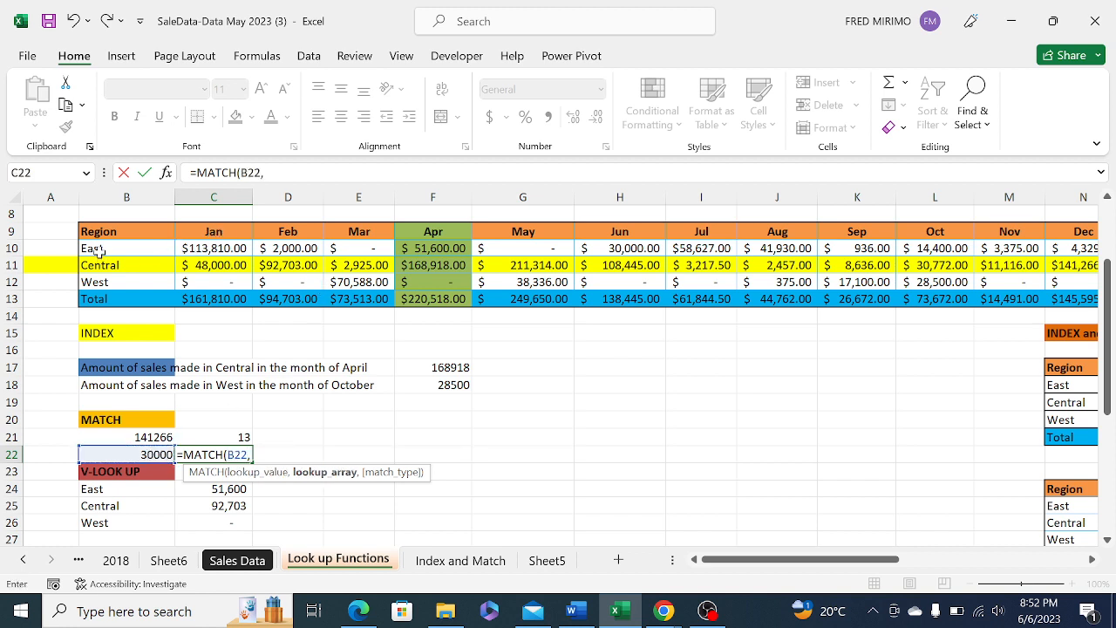
Complete the C22 MATCH formula with the East row as the absolute lookup array $B$10:$Q$10
{"action": "left_click_drag", "start_coordinate": [97, 248], "coordinate": [1046, 250]}
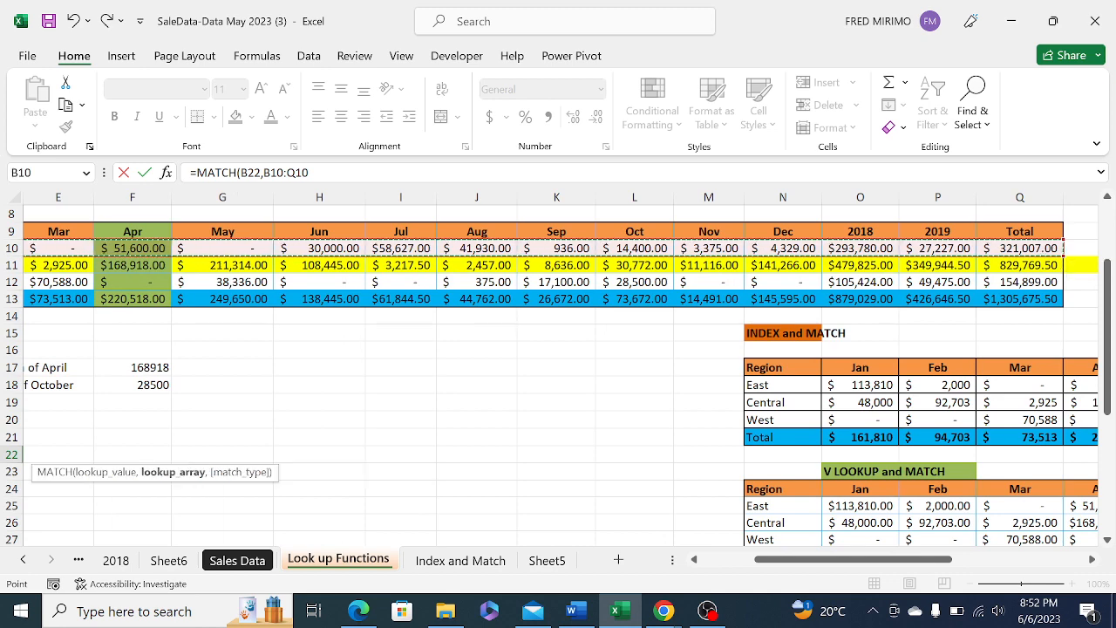
{"action": "left_click", "coordinate": [314, 173]}
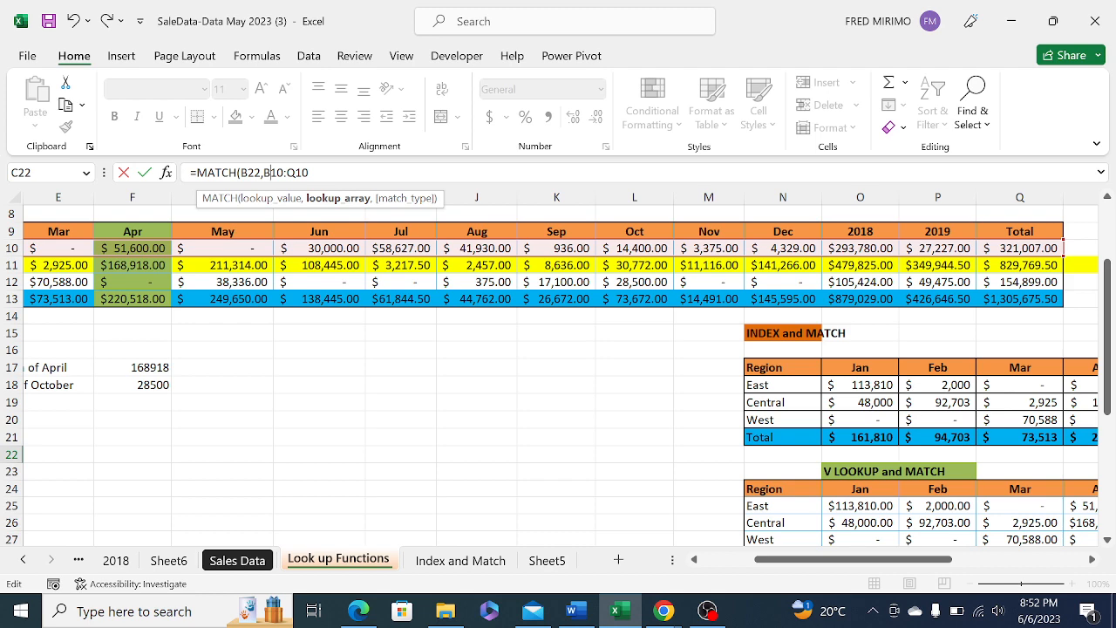
{"action": "key", "text": "F4"}
{"action": "left_click", "coordinate": [315, 173]}
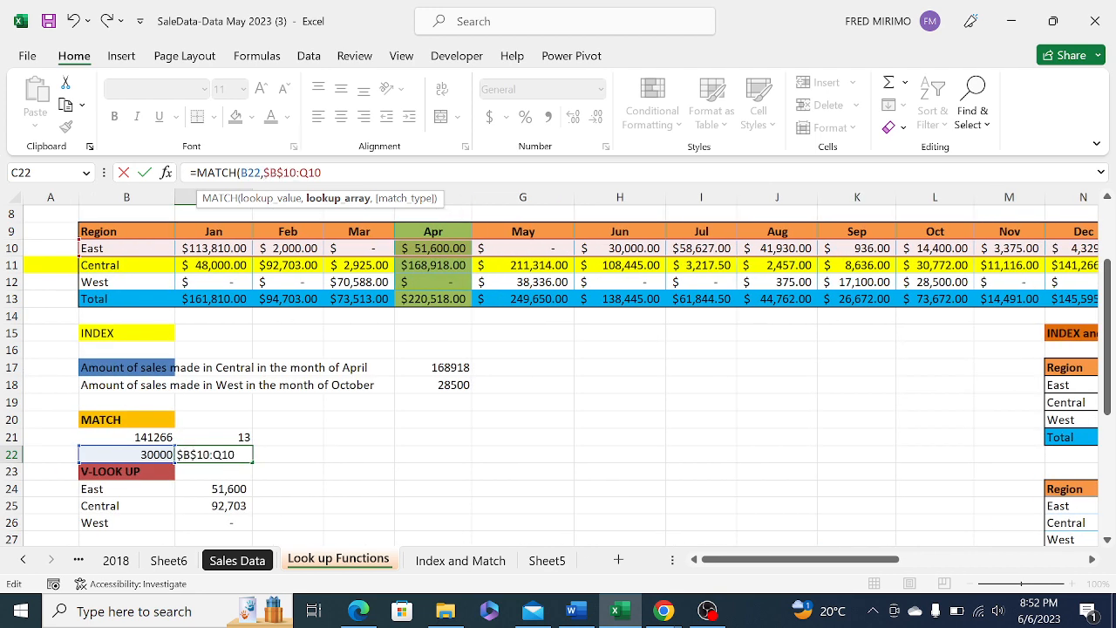
{"action": "key", "text": "F4"}
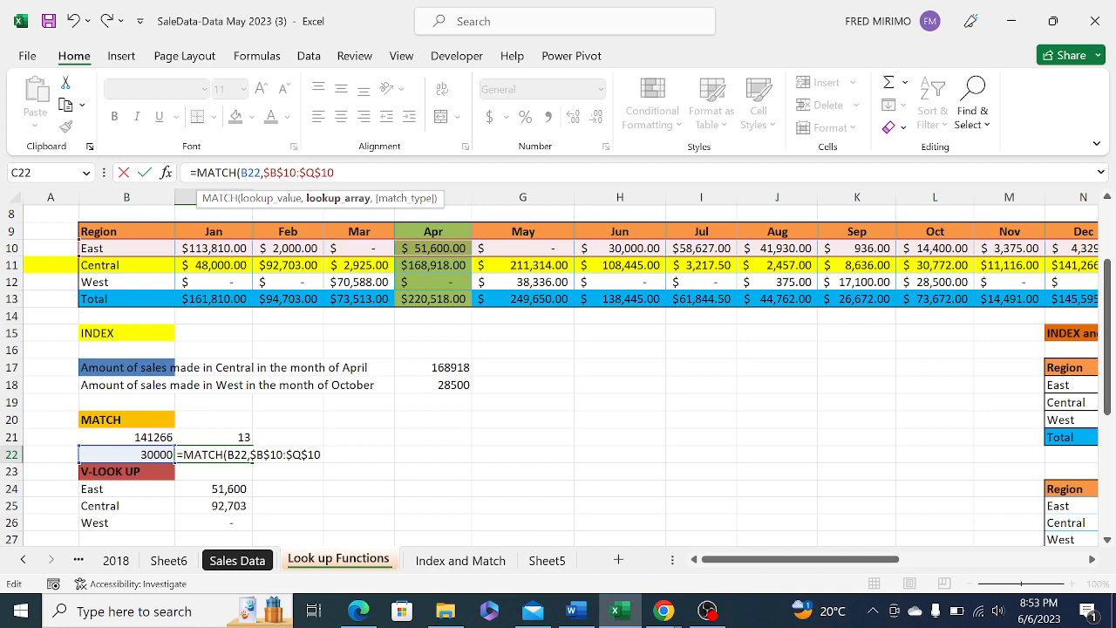
{"action": "type", "text": ")"}
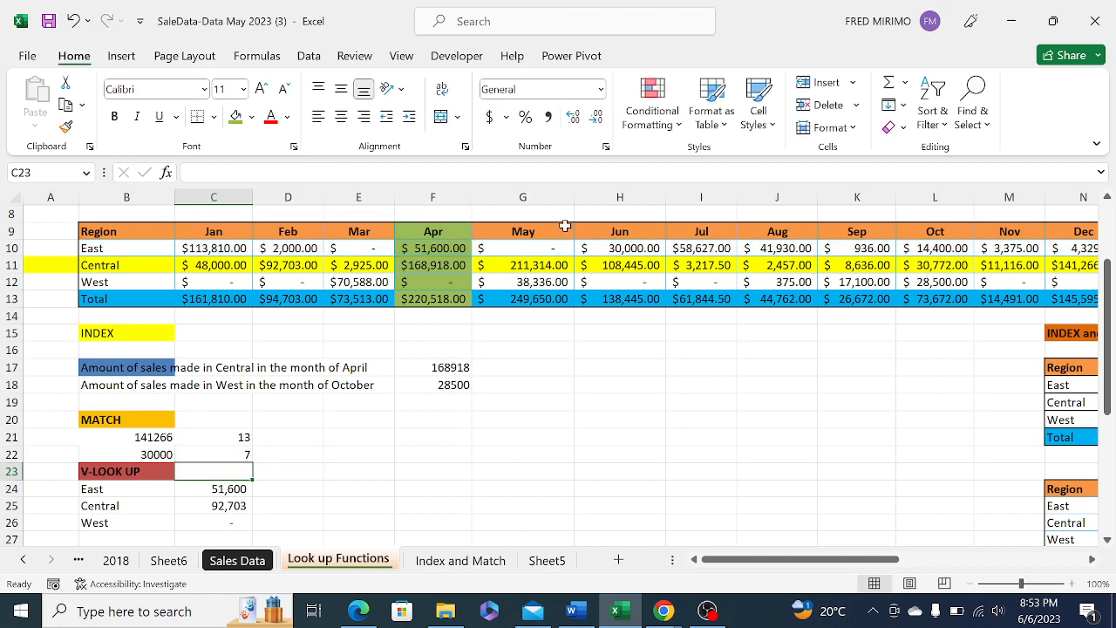
Replace the lookup value in B22 with Central's June sales amount, 108445, and clear the East-based MATCH formula from C22
{"action": "left_click", "coordinate": [626, 249]}
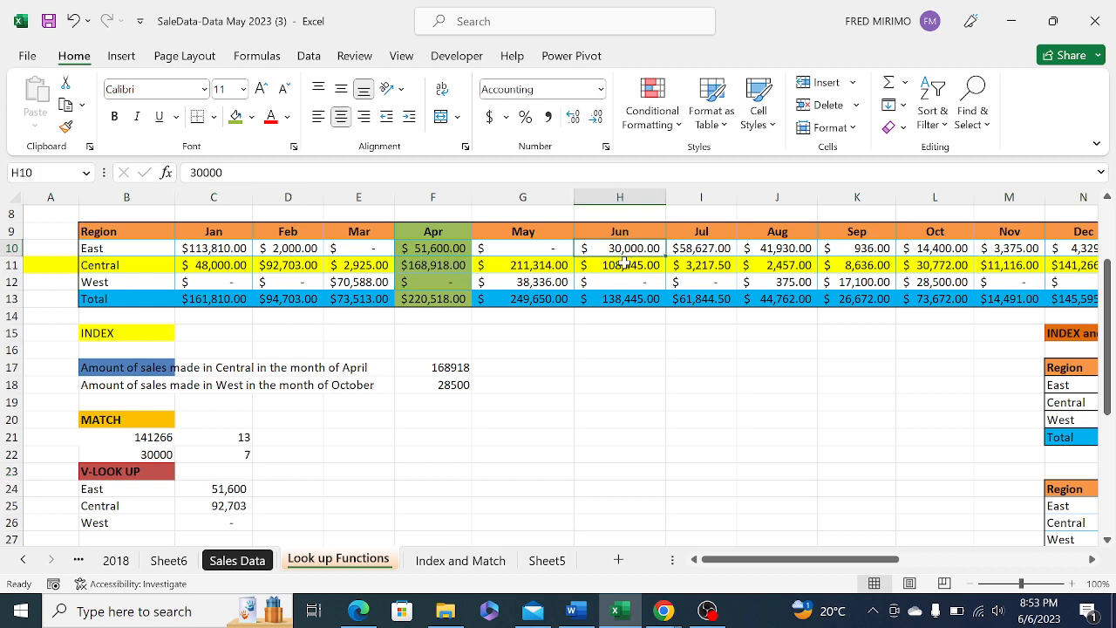
{"action": "left_click", "coordinate": [625, 265]}
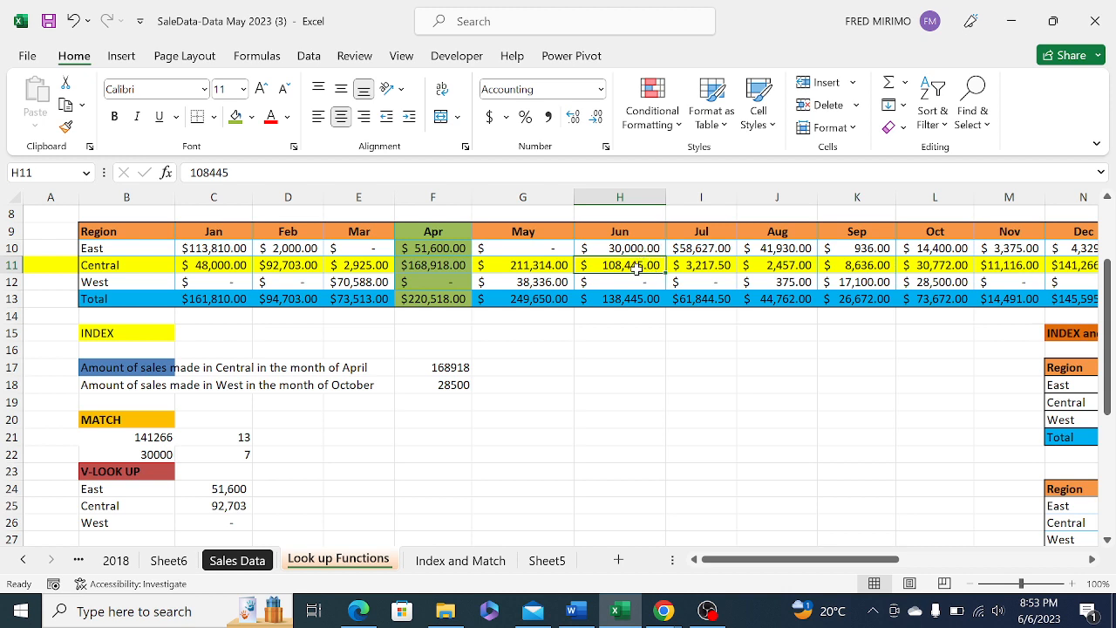
{"action": "left_click", "coordinate": [632, 250]}
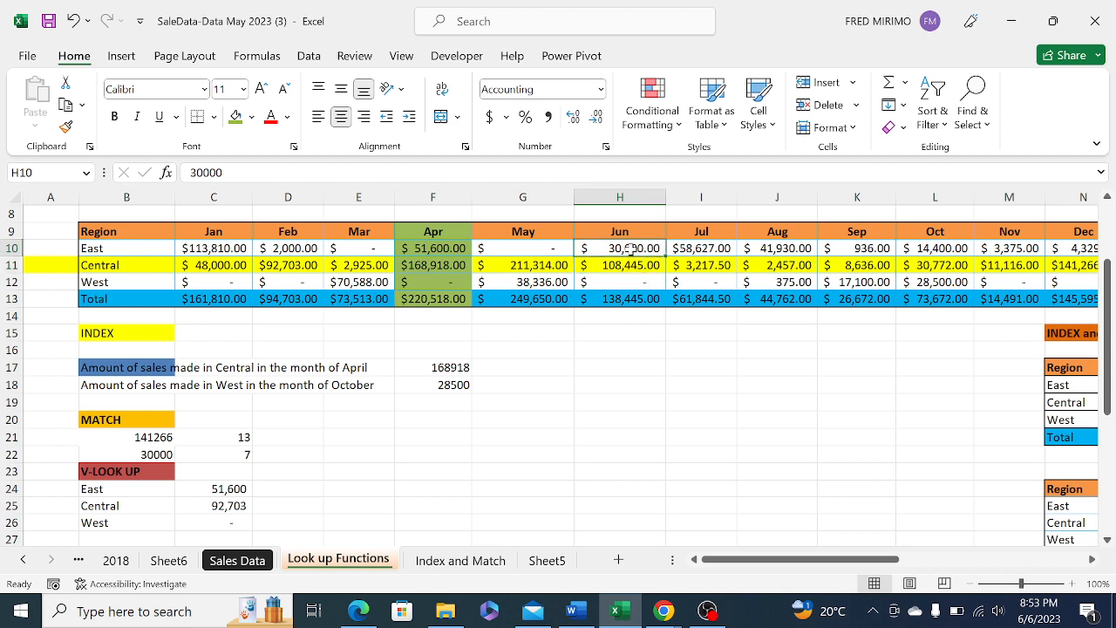
{"action": "left_click", "coordinate": [623, 269]}
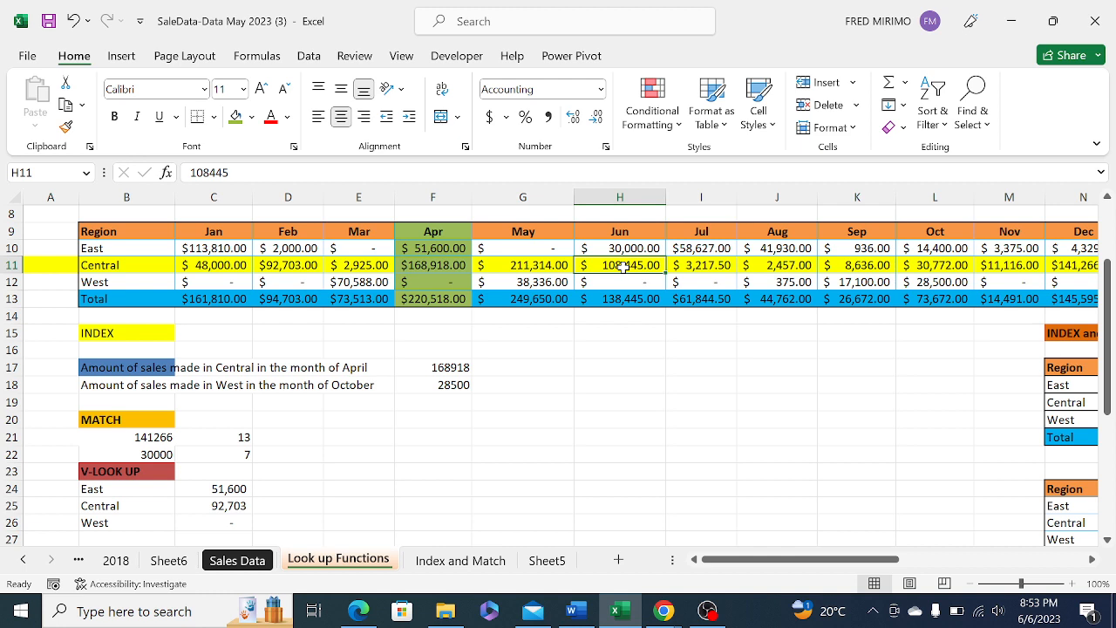
{"action": "left_click", "coordinate": [234, 455]}
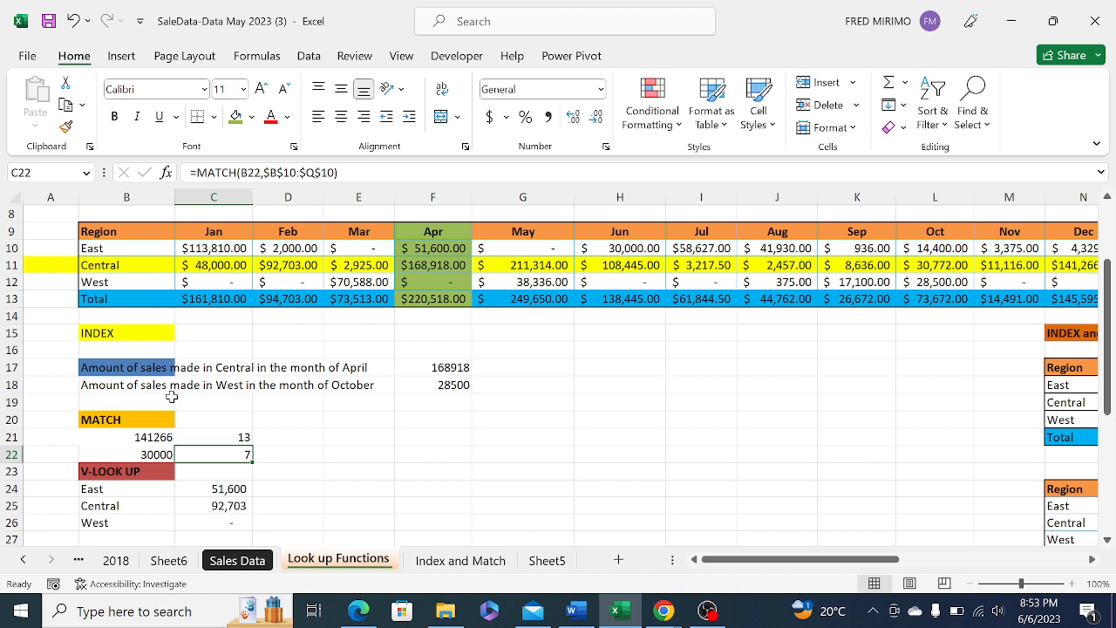
{"action": "left_click", "coordinate": [145, 453]}
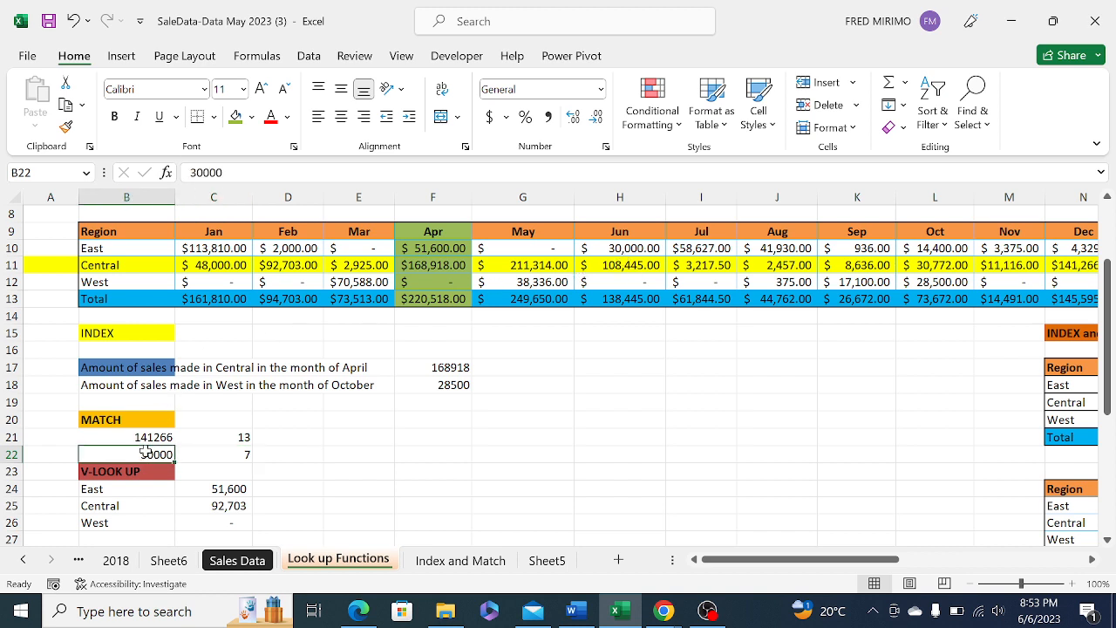
{"action": "type", "text": "10"}
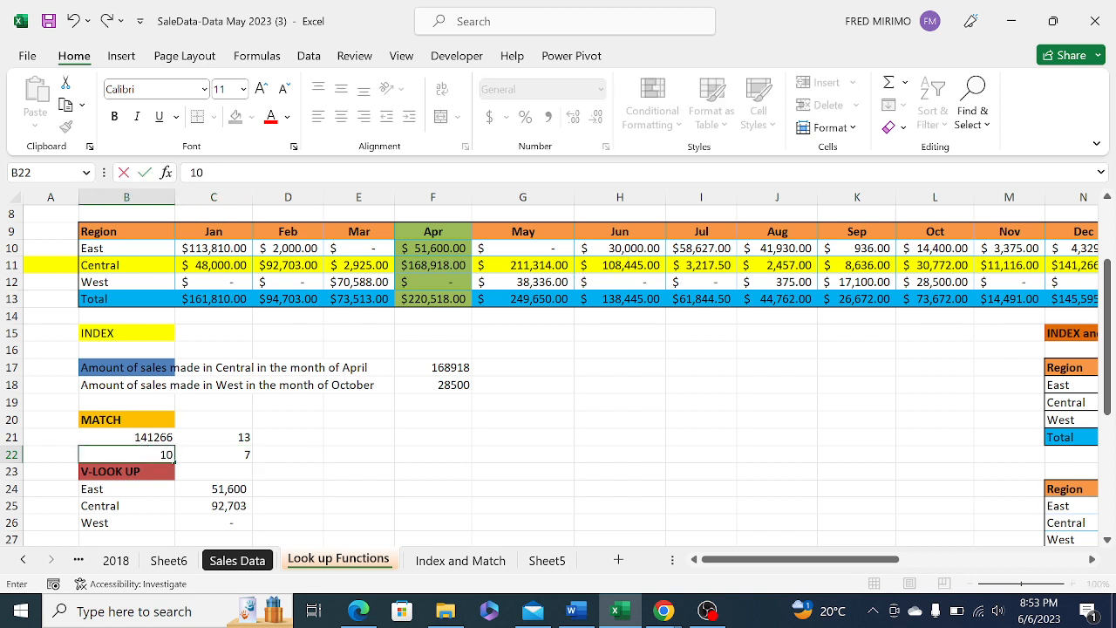
{"action": "type", "text": "8445"}
{"action": "key", "text": "Return"}
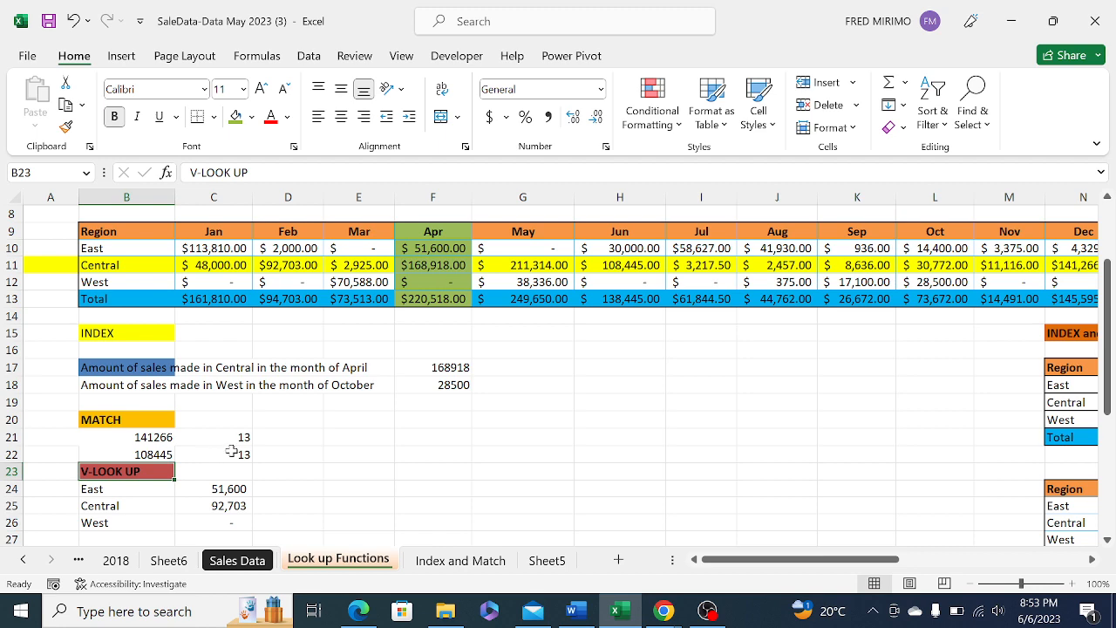
{"action": "left_click", "coordinate": [226, 454]}
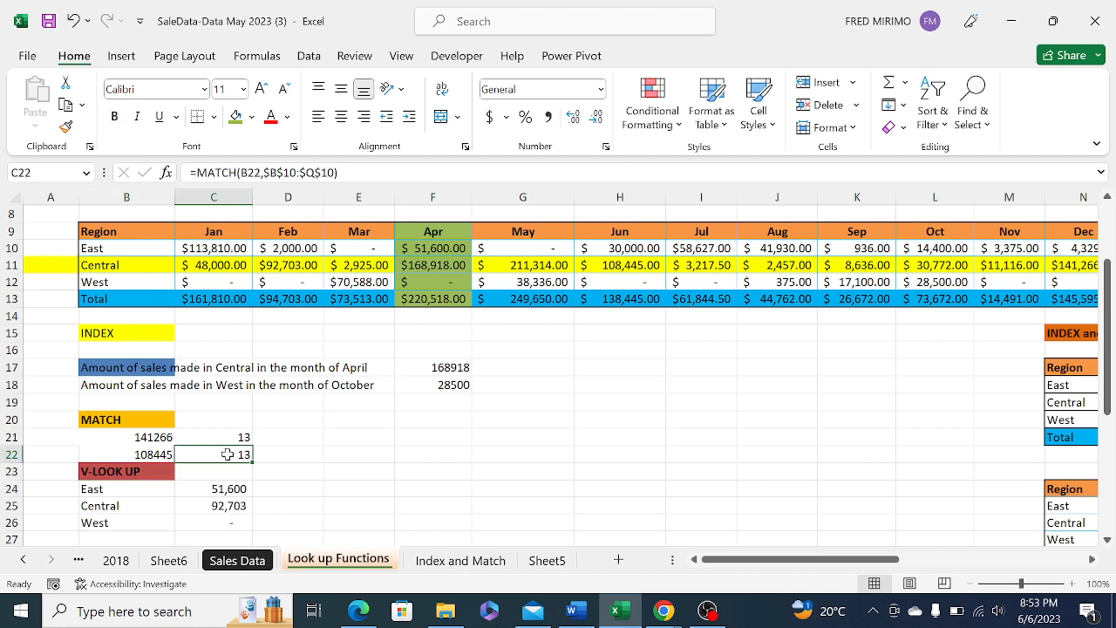
{"action": "key", "text": "BackSpace"}
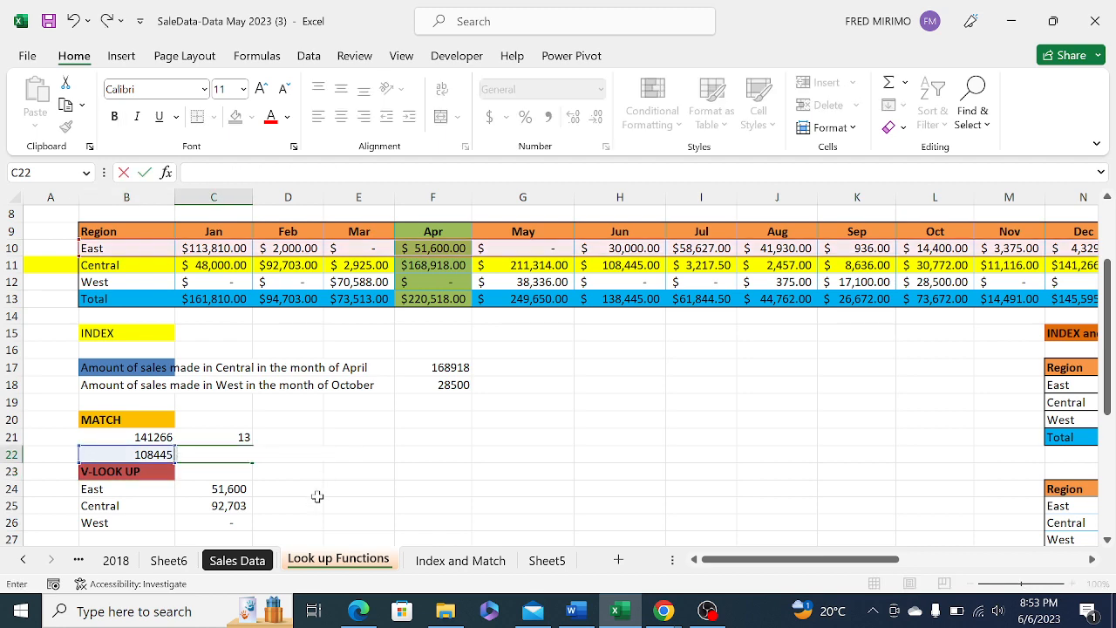
Begin a MATCH formula in C22 using Central's June sales amount in B22 as the lookup value
{"action": "left_click", "coordinate": [318, 495]}
{"action": "left_click", "coordinate": [216, 455]}
{"action": "type", "text": "="}
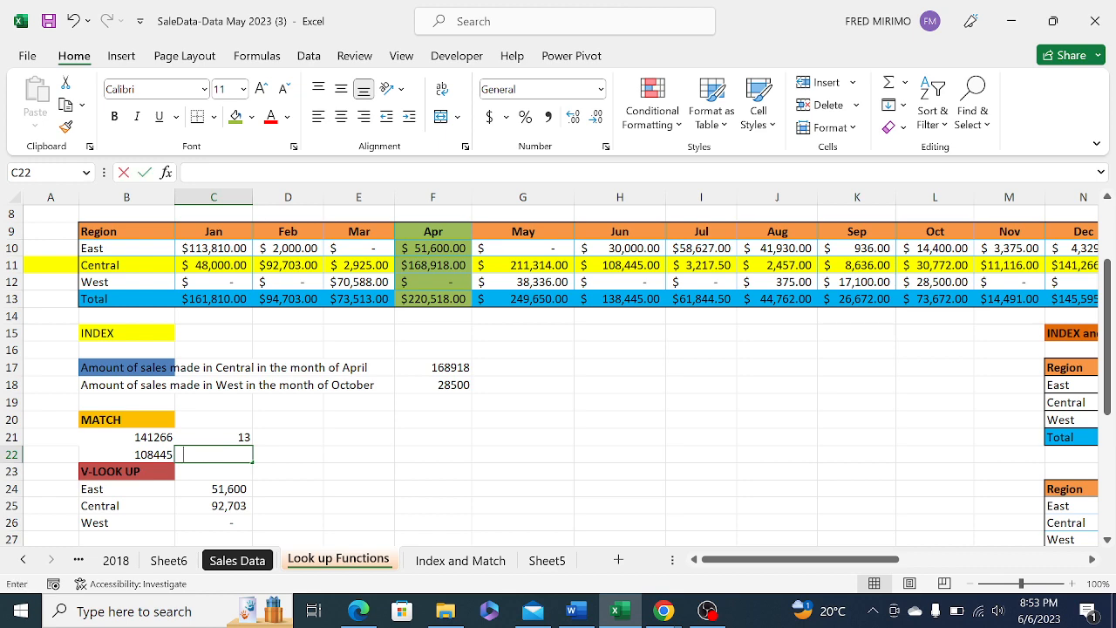
{"action": "type", "text": "=ma"}
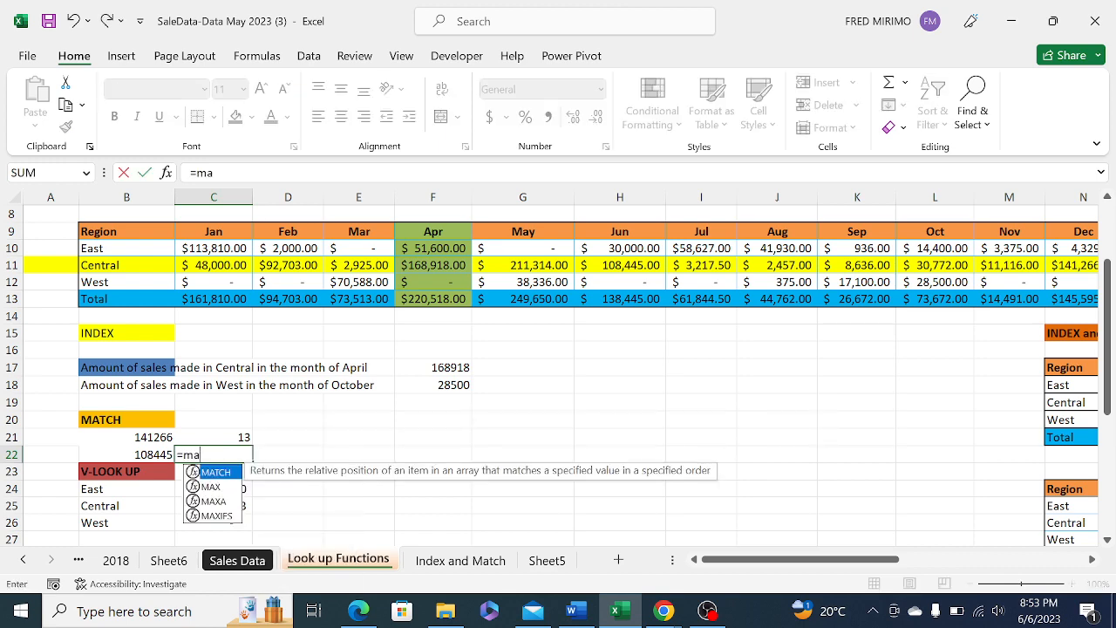
{"action": "type", "text": "tch"}
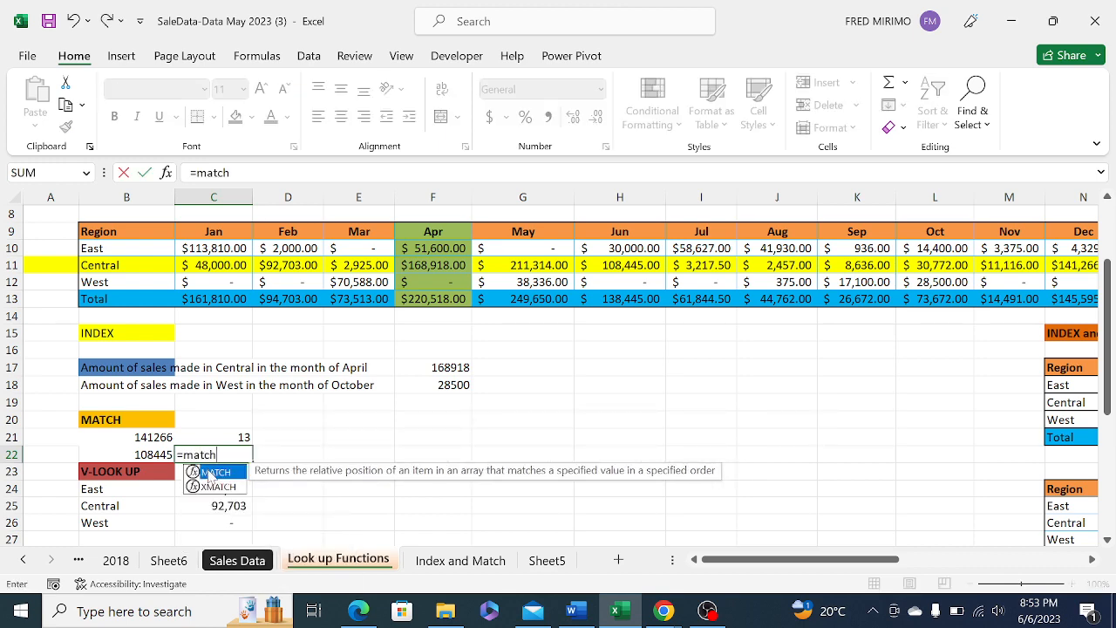
{"action": "double_click", "coordinate": [211, 471]}
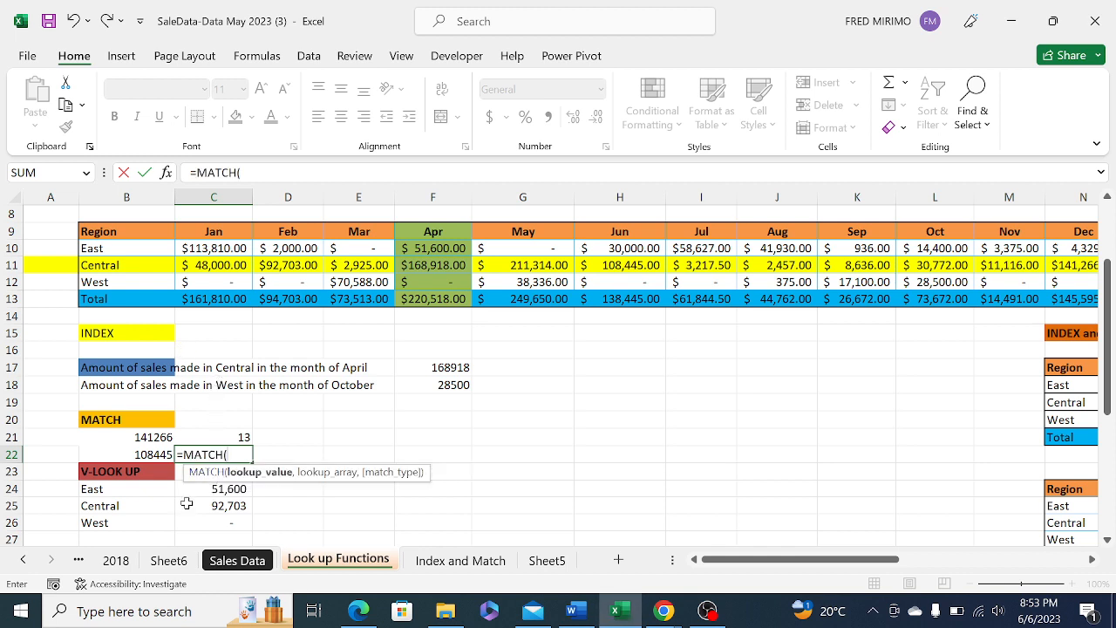
{"action": "left_click", "coordinate": [150, 455]}
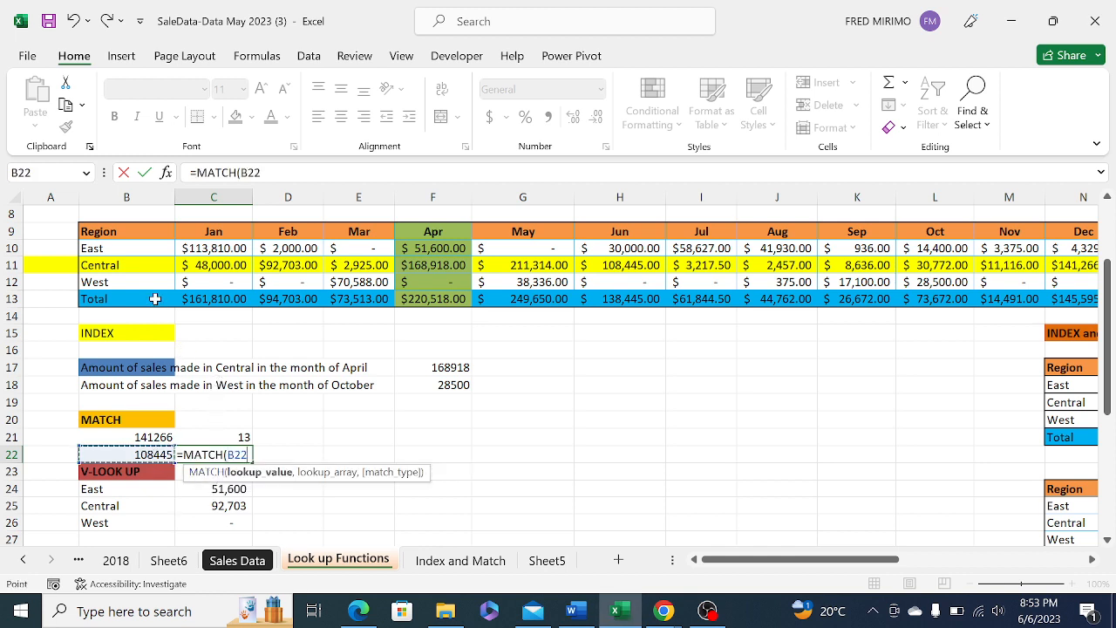
{"action": "type", "text": ","}
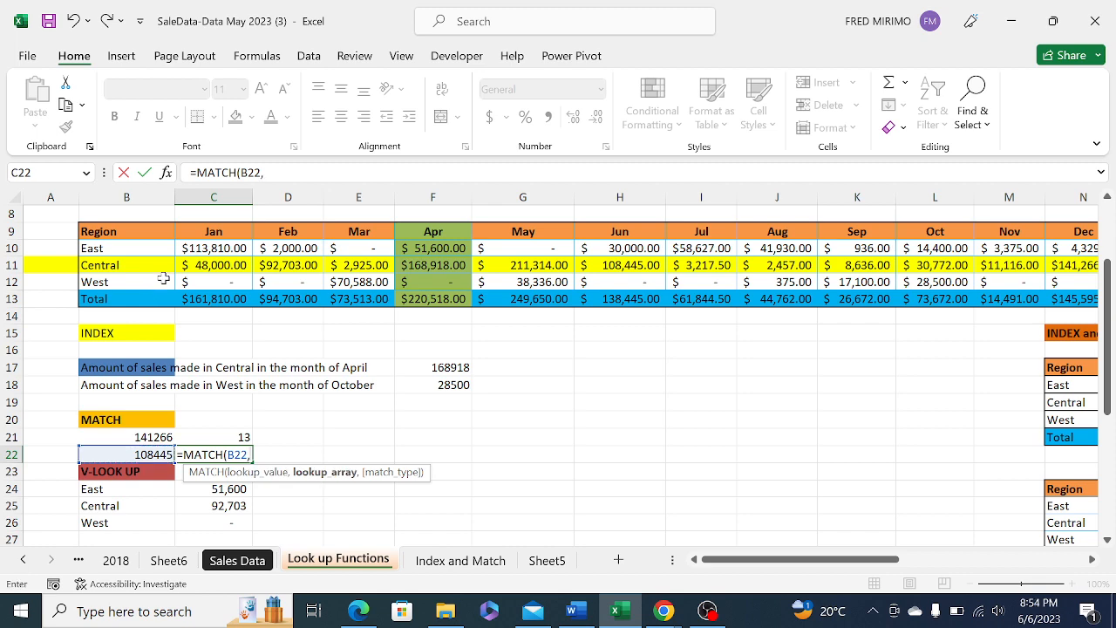
Set the lookup array of the C22 formula to the Central row as the absolute range $B$11:$Q$11
{"action": "left_click_drag", "start_coordinate": [120, 268], "coordinate": [977, 269]}
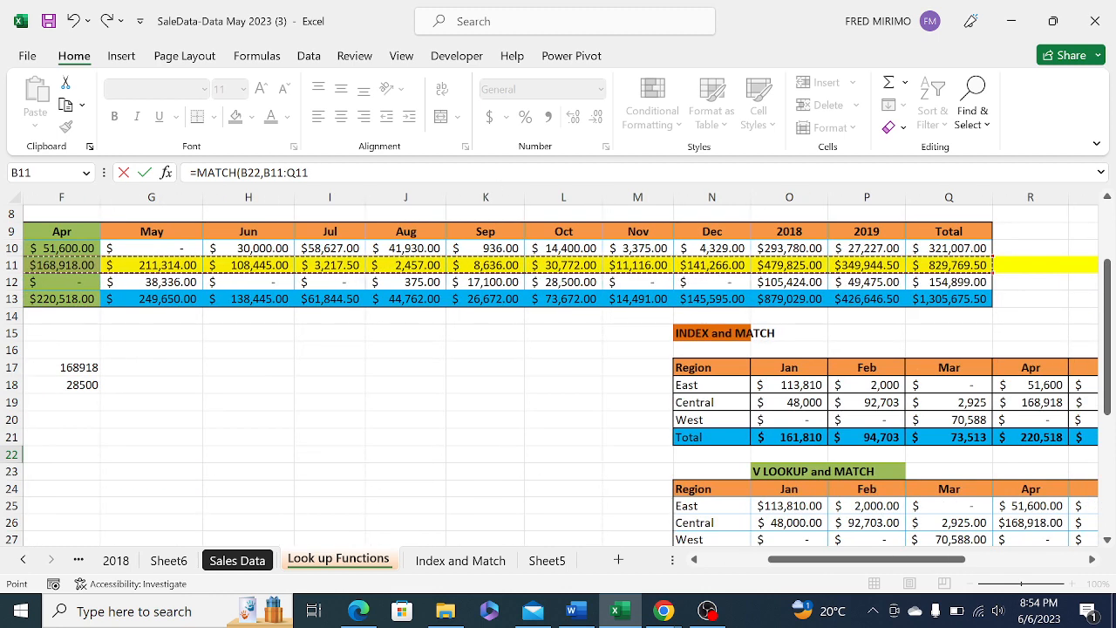
{"action": "left_click", "coordinate": [268, 172]}
{"action": "key", "text": "F4"}
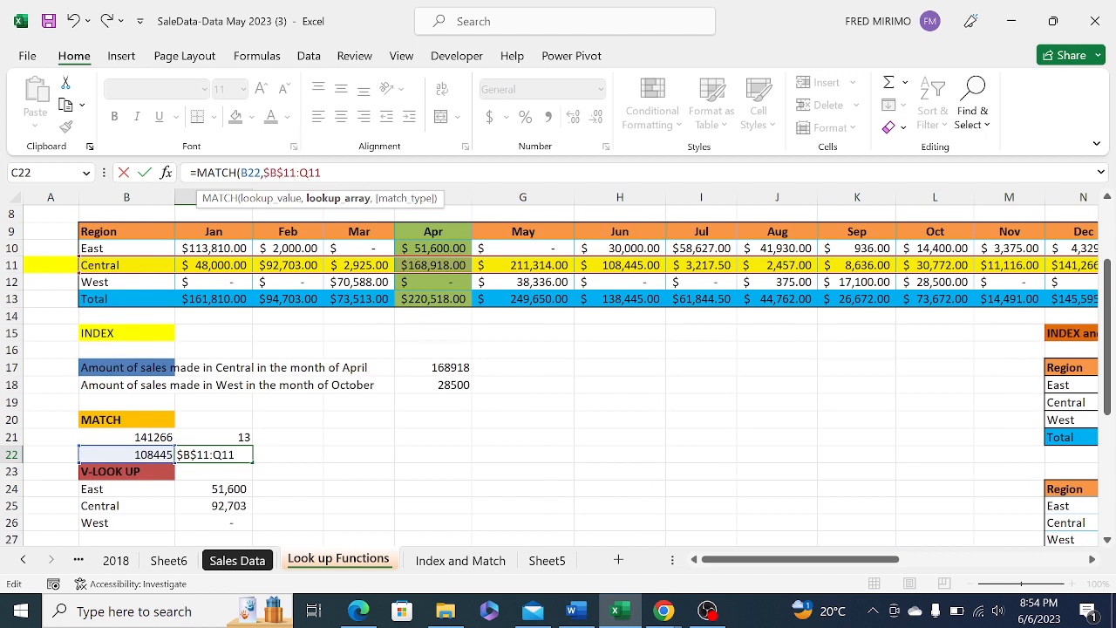
{"action": "key", "text": "End"}
{"action": "key", "text": "F4"}
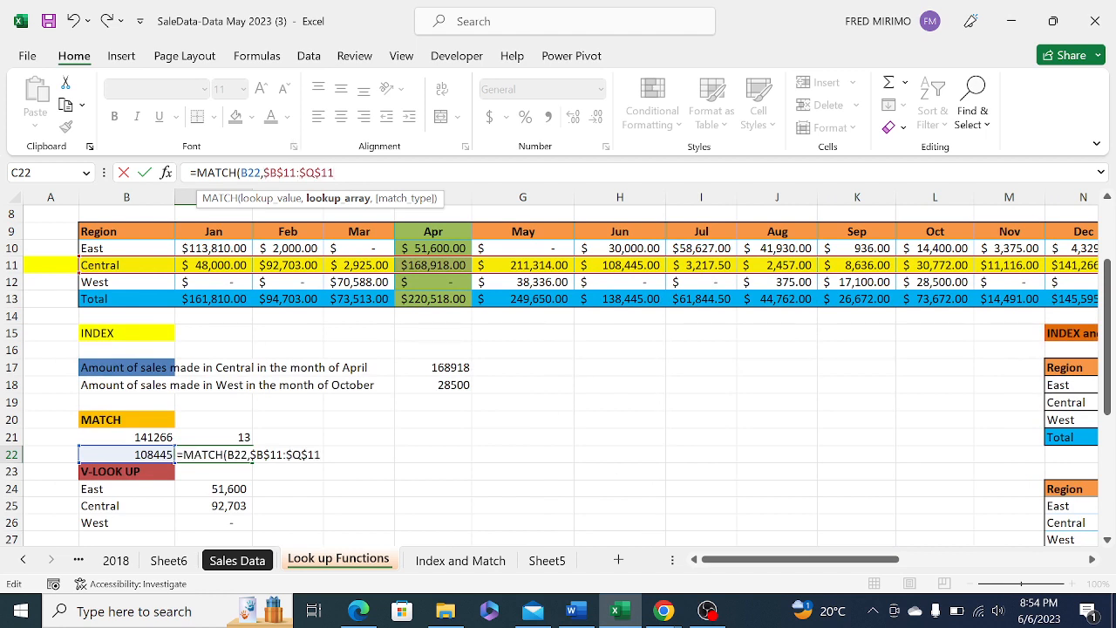
Finish the Central-based MATCH formula in C22 with match type 0 for an exact match
{"action": "type", "text": ","}
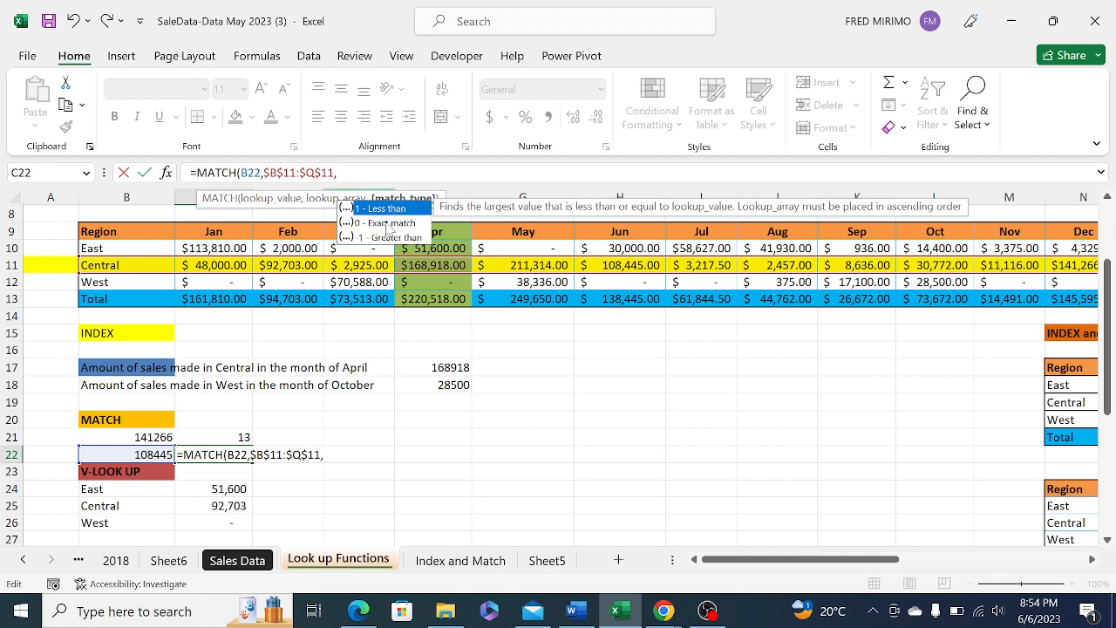
{"action": "left_click", "coordinate": [389, 225]}
{"action": "double_click", "coordinate": [389, 225]}
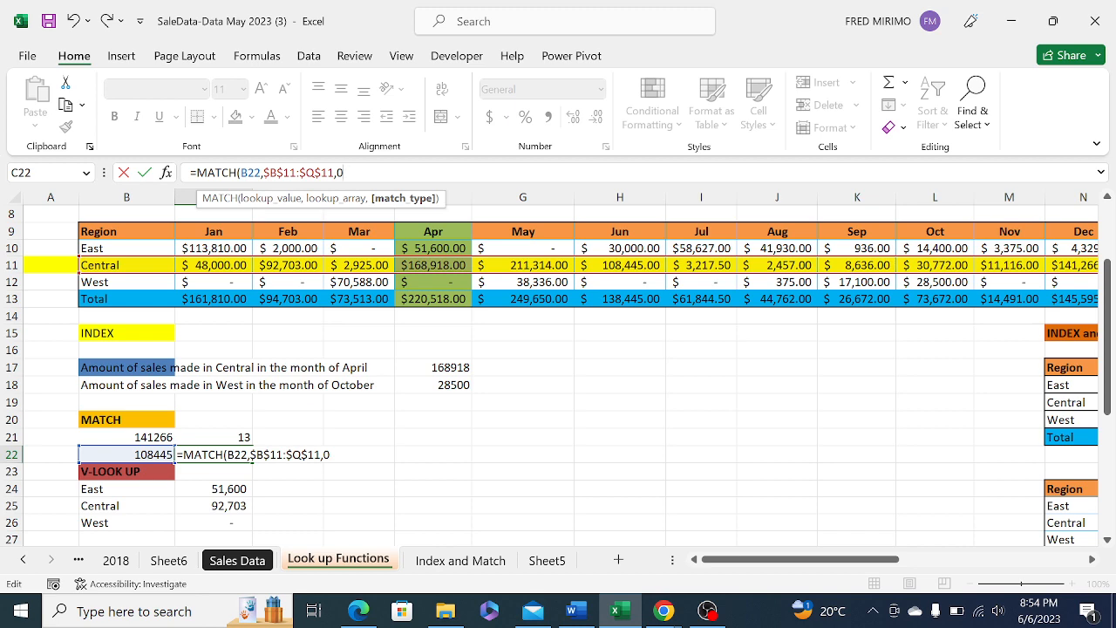
{"action": "type", "text": ")"}
{"action": "key", "text": "Return"}
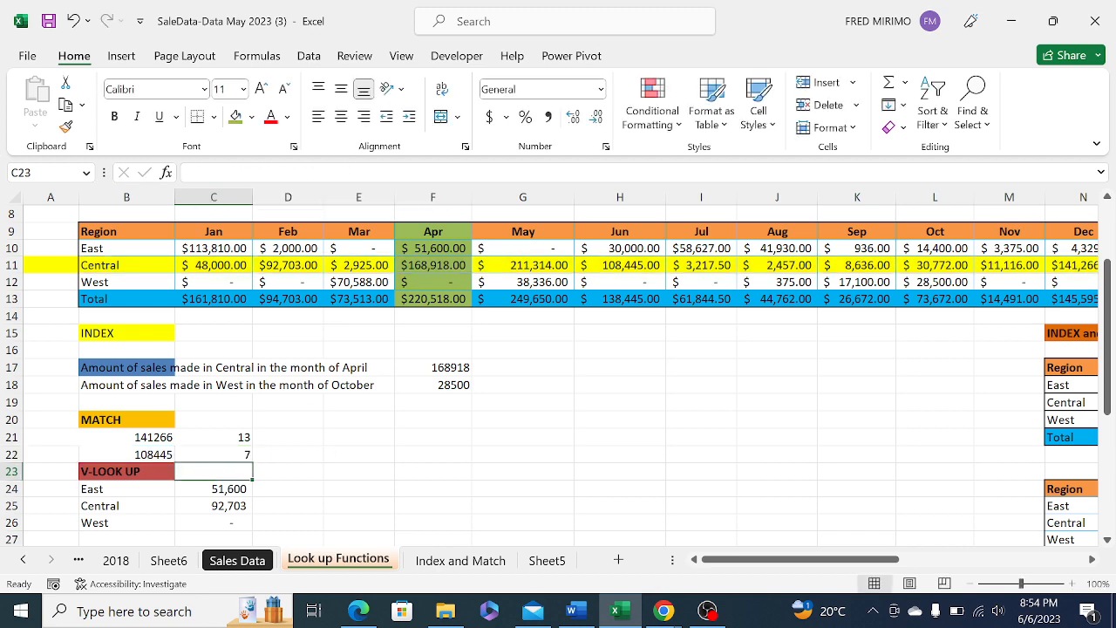
Change the match type in the C22 MATCH formula to 1 (Less than)
{"action": "left_click", "coordinate": [231, 454]}
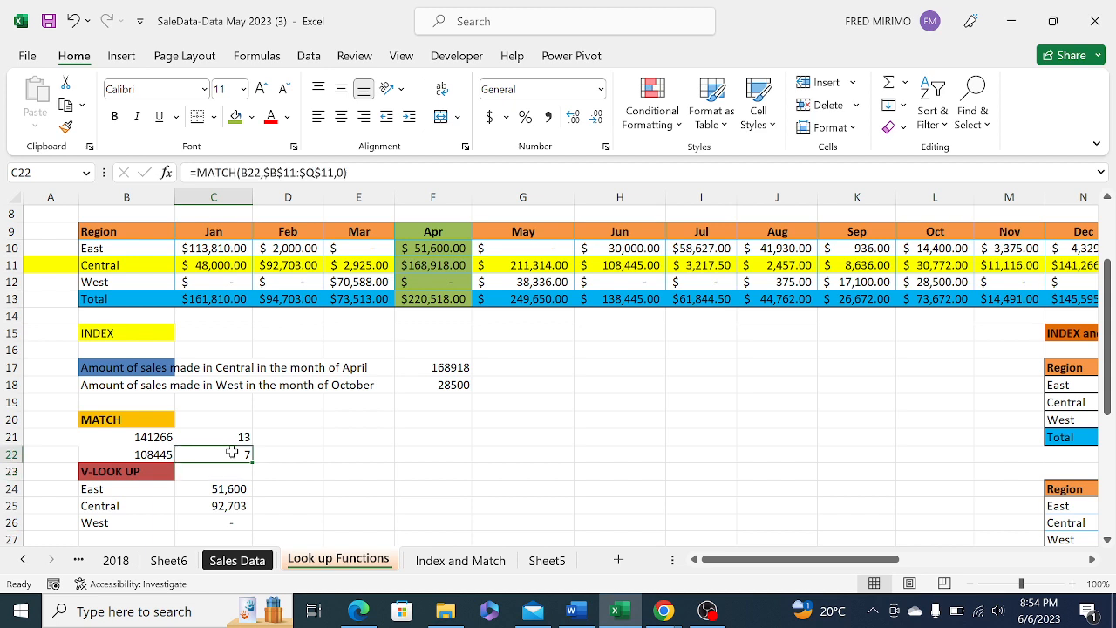
{"action": "left_click", "coordinate": [287, 448]}
{"action": "left_click", "coordinate": [234, 452]}
{"action": "left_click", "coordinate": [347, 173]}
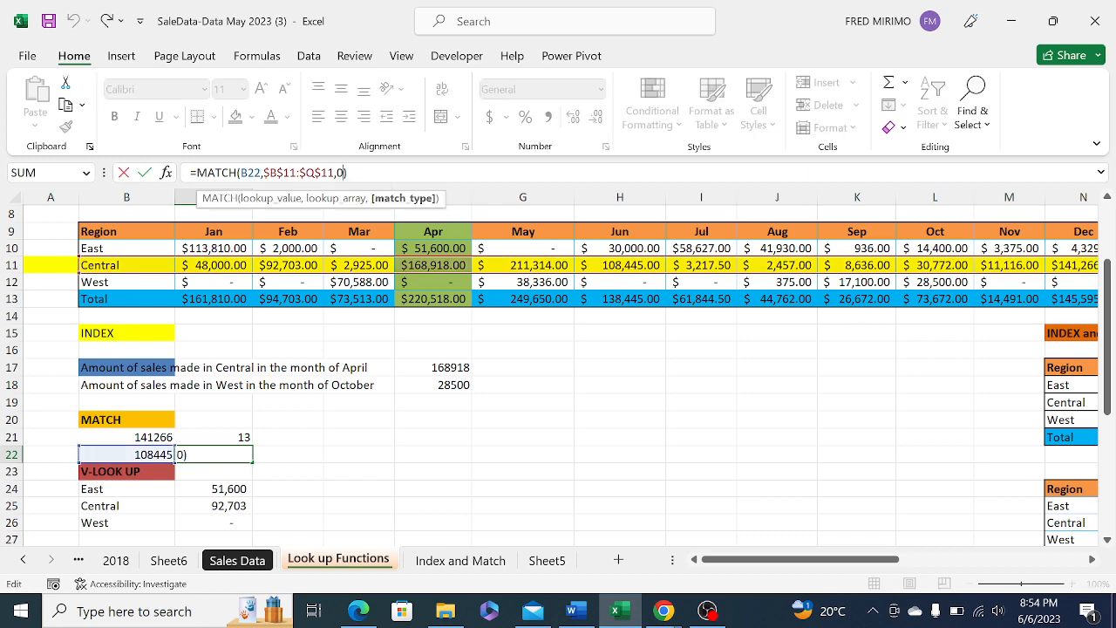
{"action": "key", "text": "Delete"}
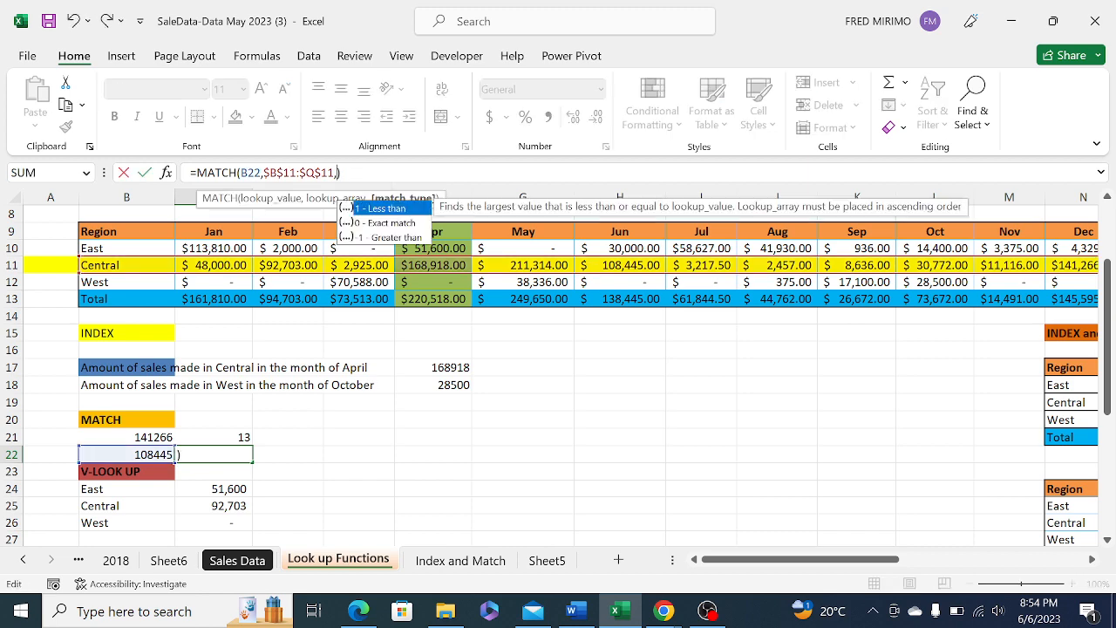
{"action": "type", "text": "1"}
{"action": "key", "text": "Return"}
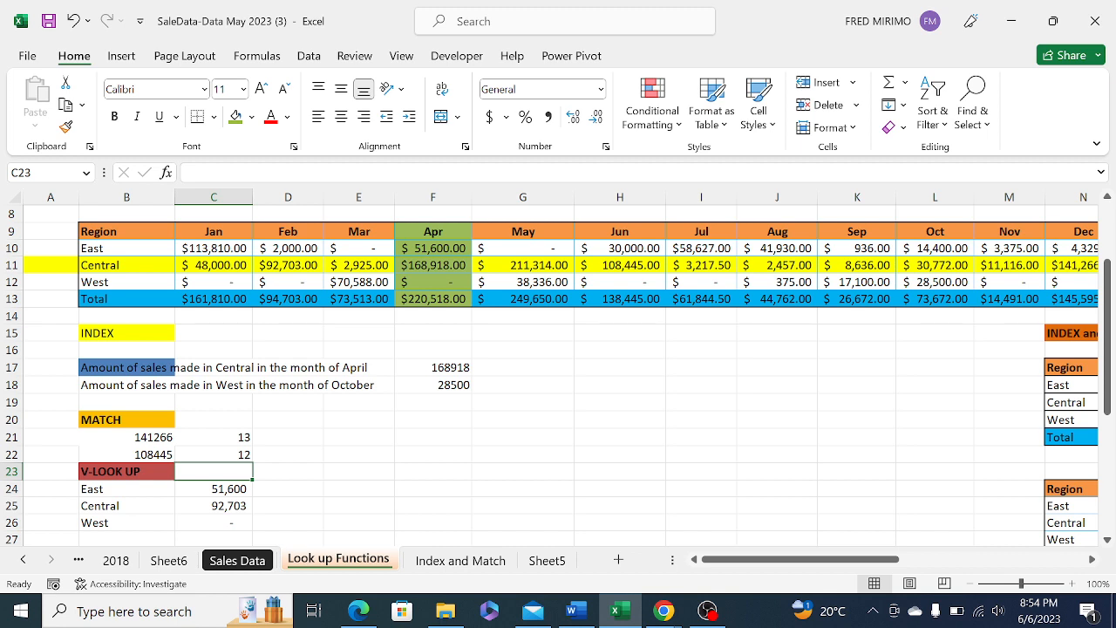
Set the match type in the C22 MATCH formula back to 0 (Exact match)
{"action": "left_click", "coordinate": [235, 455]}
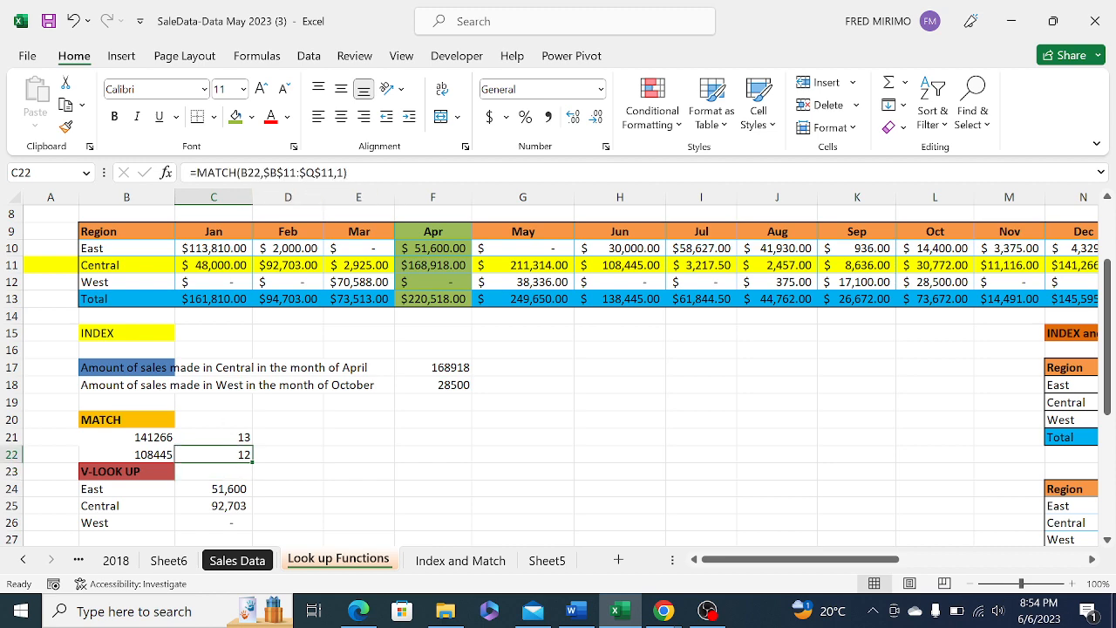
{"action": "left_click", "coordinate": [349, 173]}
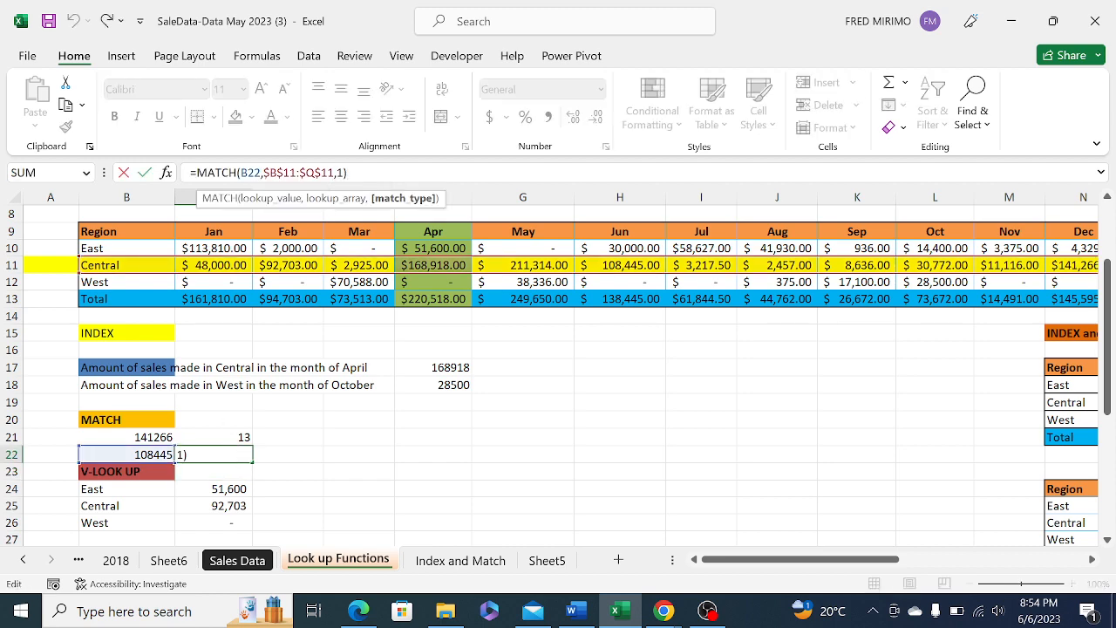
{"action": "key", "text": "BackSpace"}
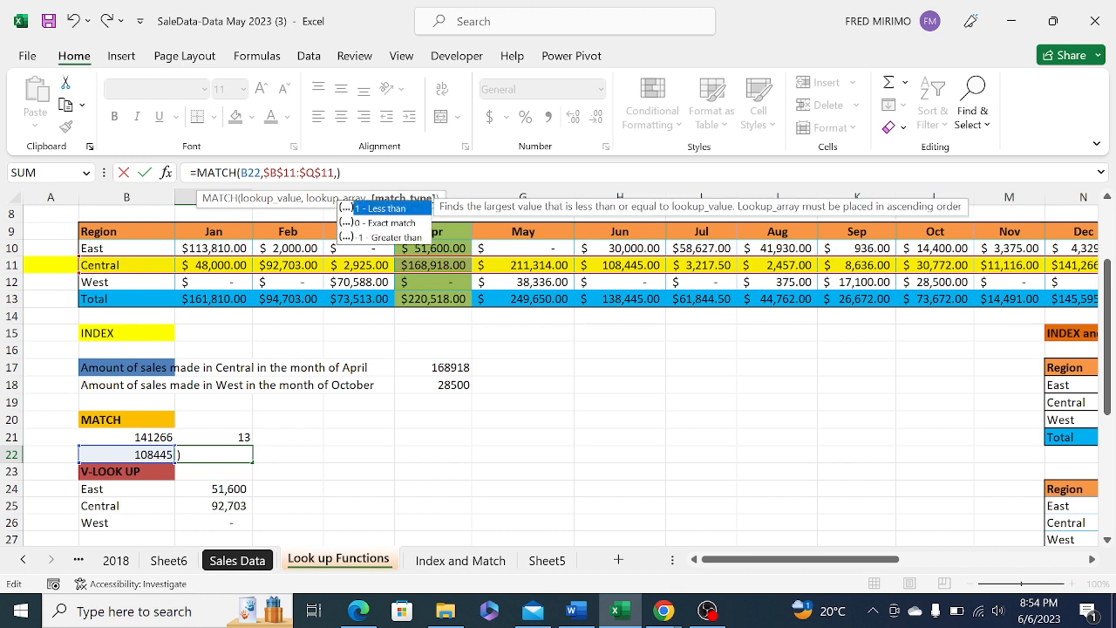
{"action": "double_click", "coordinate": [383, 223]}
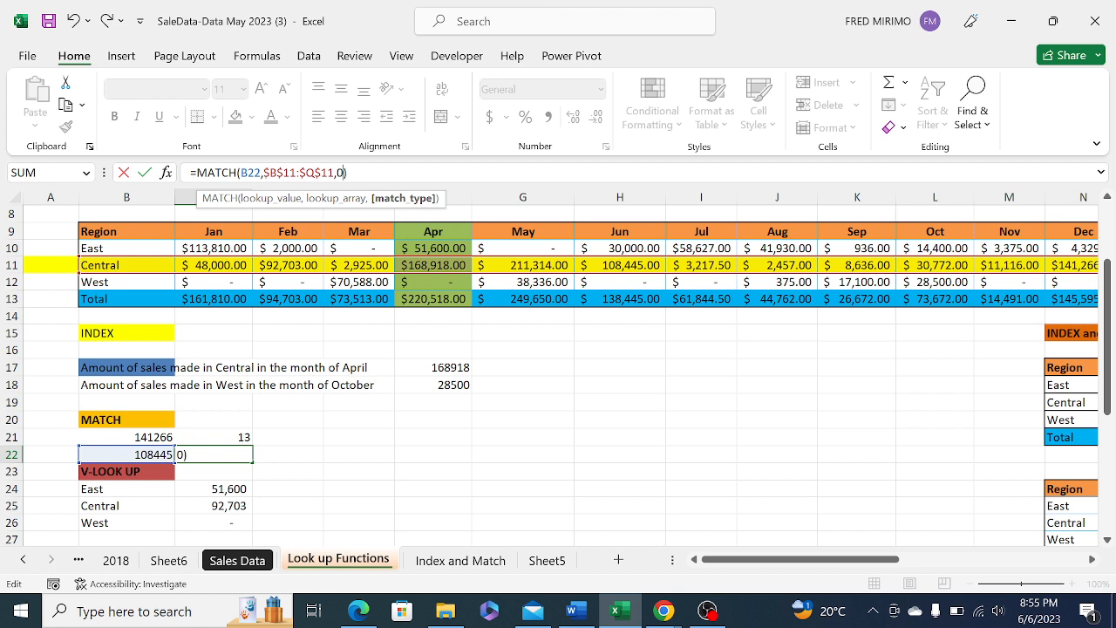
{"action": "left_click", "coordinate": [348, 172]}
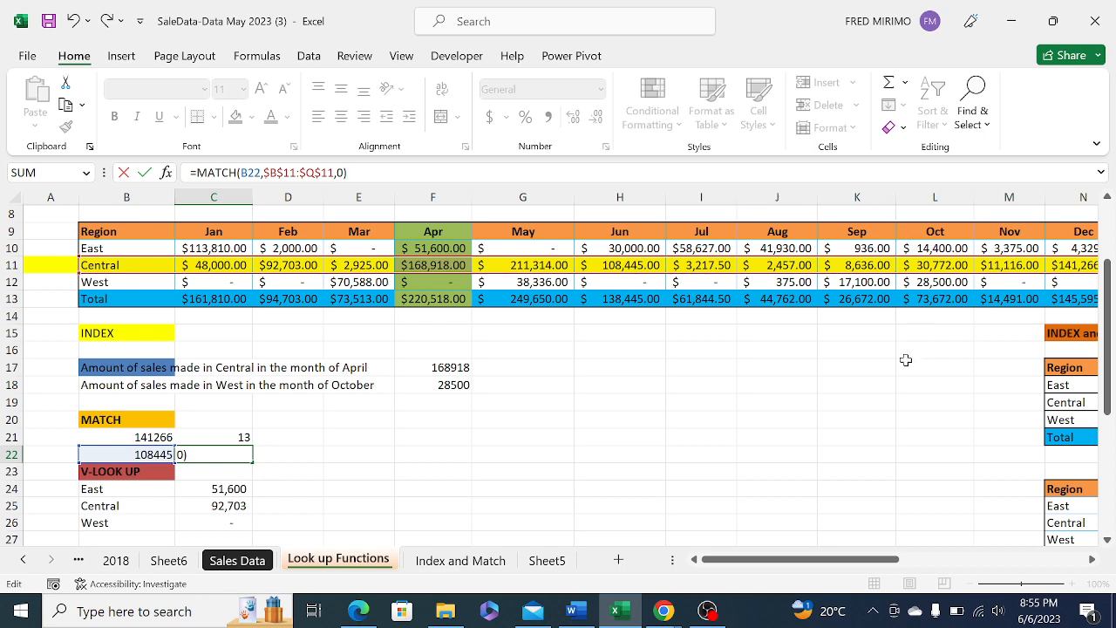
Erase the whole Central-based MATCH formula from C22, leaving the cell empty
{"action": "left_click_drag", "start_coordinate": [811, 564], "coordinate": [837, 565]}
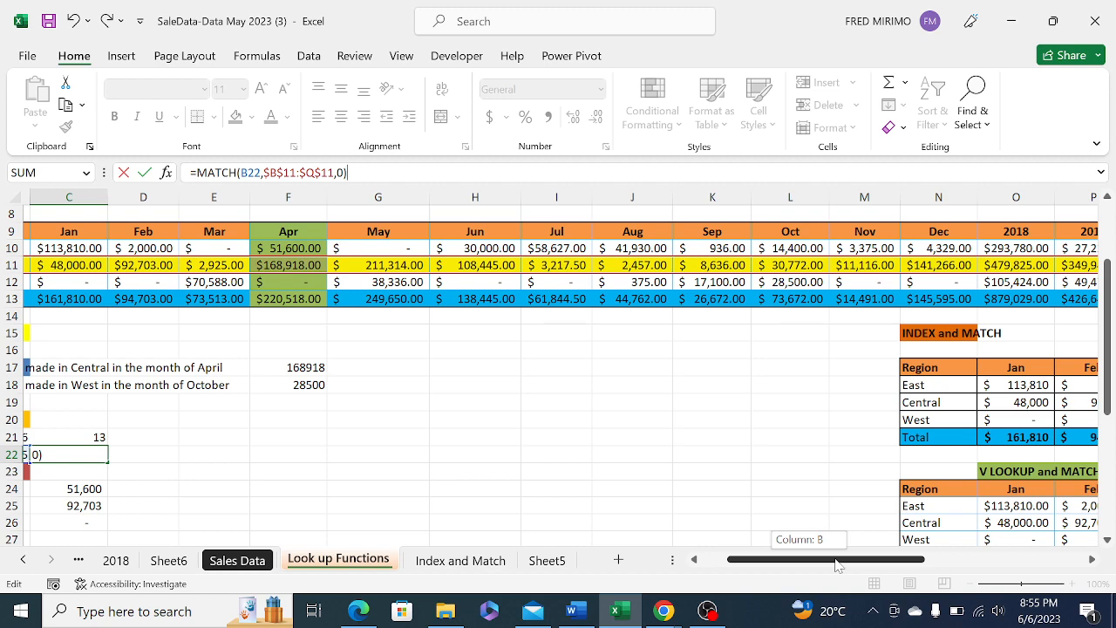
{"action": "left_click_drag", "start_coordinate": [837, 566], "coordinate": [833, 565]}
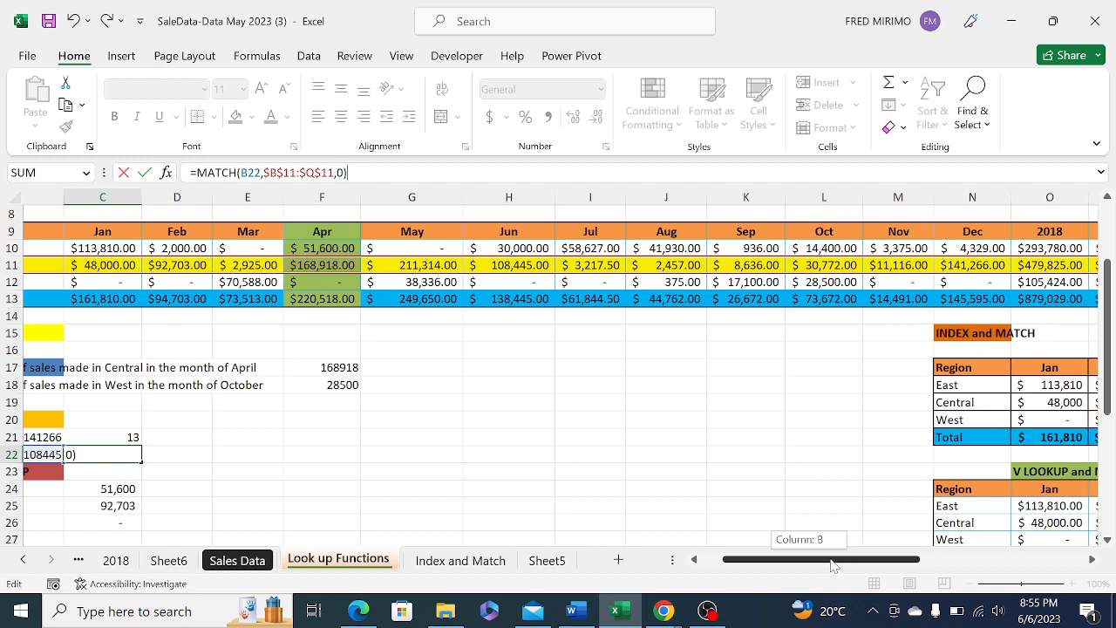
{"action": "left_click_drag", "start_coordinate": [833, 565], "coordinate": [821, 565]}
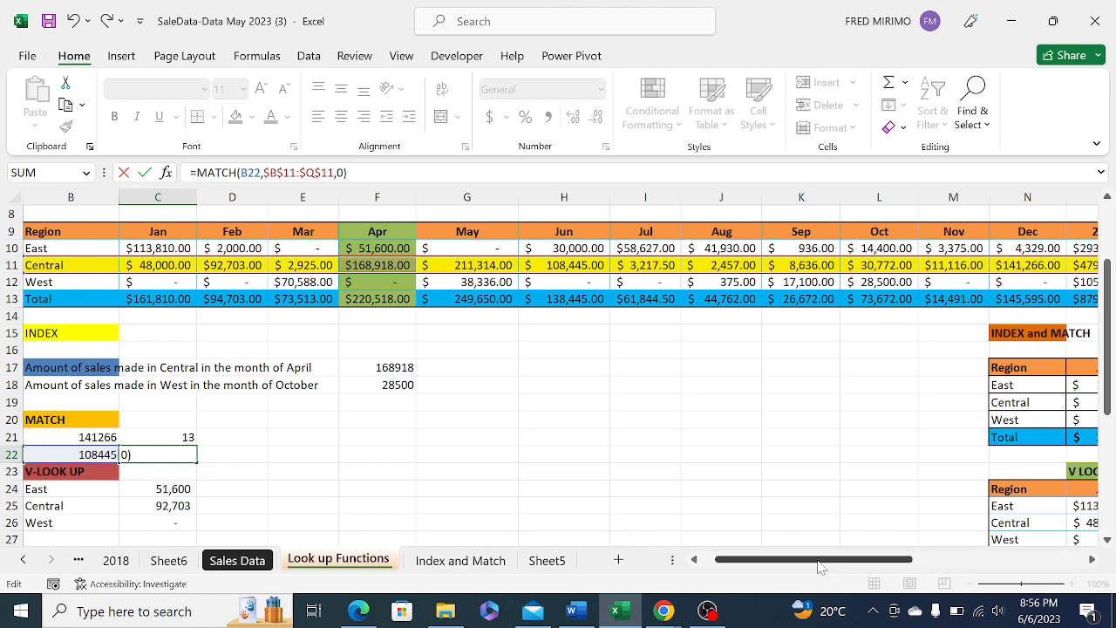
{"action": "key", "text": "BackSpace"}
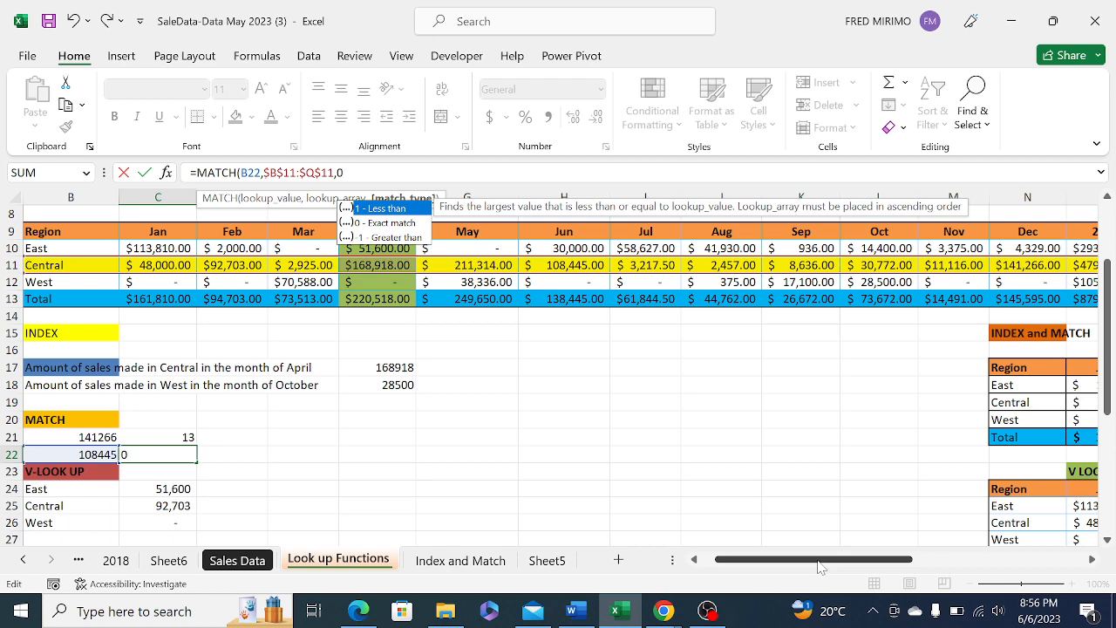
{"action": "key", "text": "BackSpace"}
{"action": "key", "text": "BackSpace"}
{"action": "key", "text": "BackSpace"}
{"action": "key", "text": "BackSpace"}
{"action": "key", "text": "BackSpace"}
{"action": "key", "text": "BackSpace"}
{"action": "key", "text": "BackSpace"}
{"action": "key", "text": "BackSpace"}
{"action": "key", "text": "BackSpace"}
{"action": "key", "text": "BackSpace"}
{"action": "key", "text": "BackSpace"}
{"action": "key", "text": "BackSpace"}
{"action": "key", "text": "BackSpace"}
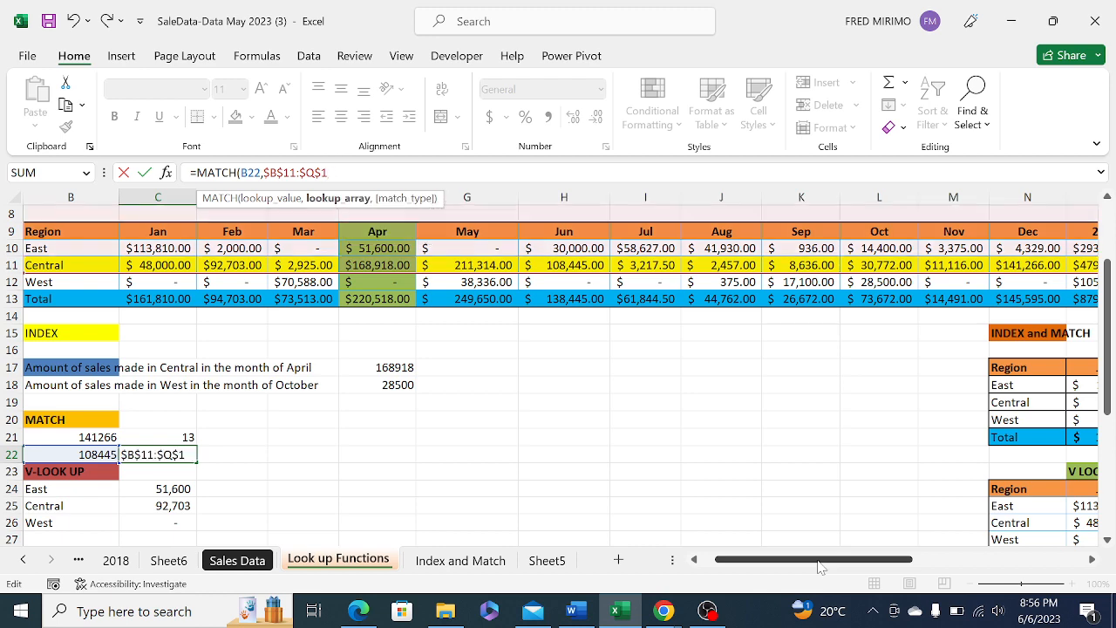
{"action": "key", "text": "BackSpace"}
{"action": "key", "text": "BackSpace"}
{"action": "key", "text": "BackSpace"}
{"action": "key", "text": "BackSpace"}
{"action": "key", "text": "BackSpace"}
{"action": "key", "text": "BackSpace"}
{"action": "key", "text": "BackSpace"}
{"action": "key", "text": "BackSpace"}
{"action": "key", "text": "BackSpace"}
{"action": "key", "text": "BackSpace"}
{"action": "key", "text": "BackSpace"}
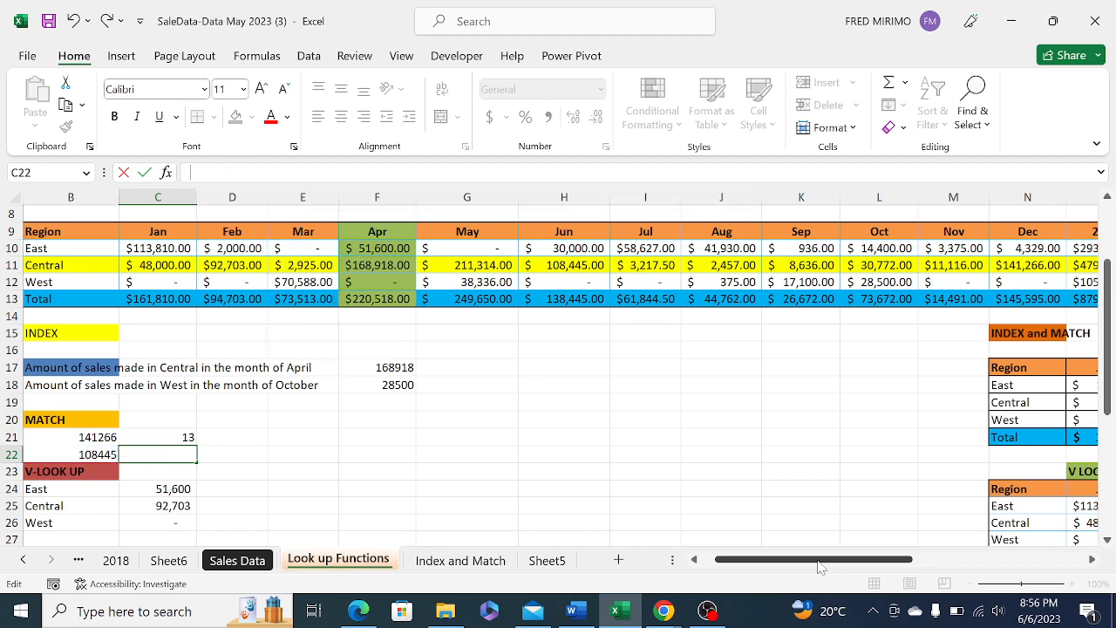
{"action": "left_click_drag", "start_coordinate": [744, 366], "coordinate": [776, 352]}
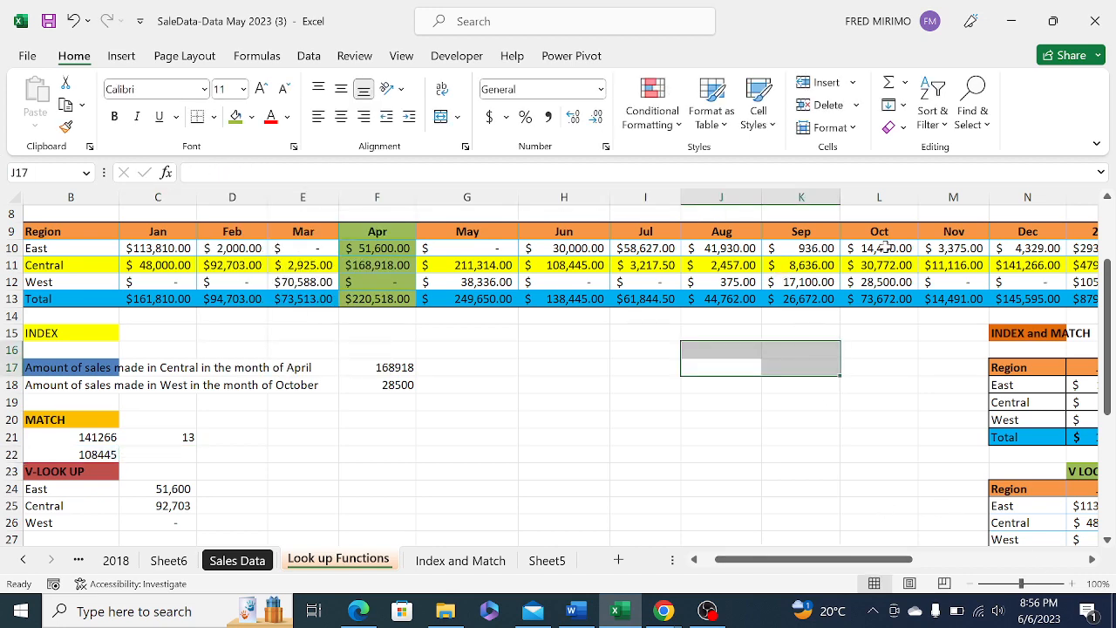
Copy East's October sales amount, 14400, from L10 and paste it as a value into B22
{"action": "left_click", "coordinate": [886, 248]}
{"action": "right_click", "coordinate": [884, 248]}
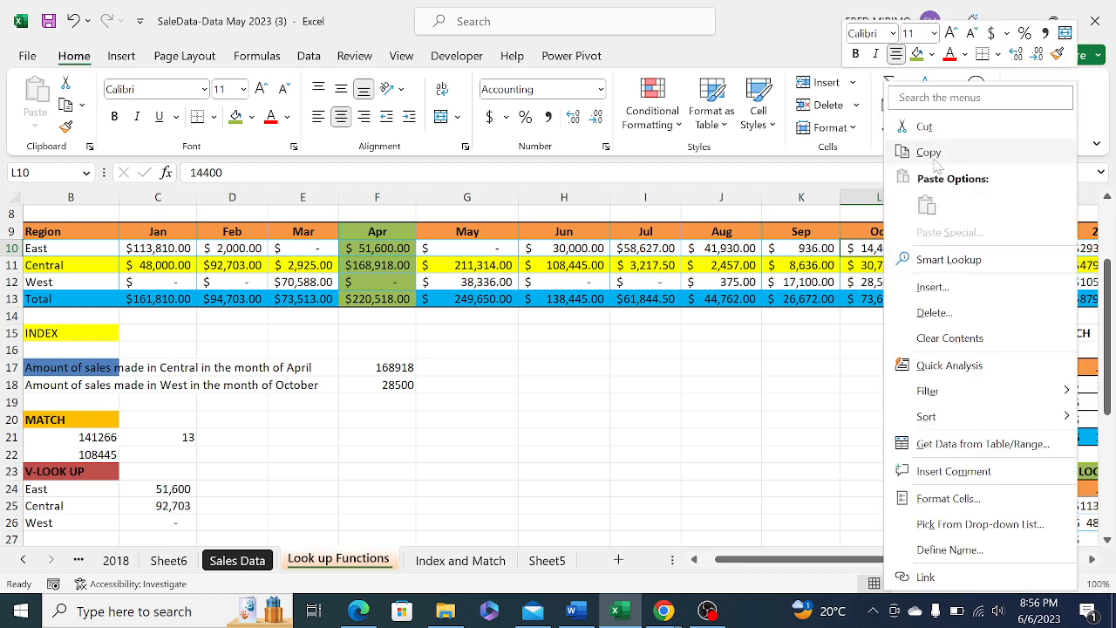
{"action": "left_click", "coordinate": [938, 155]}
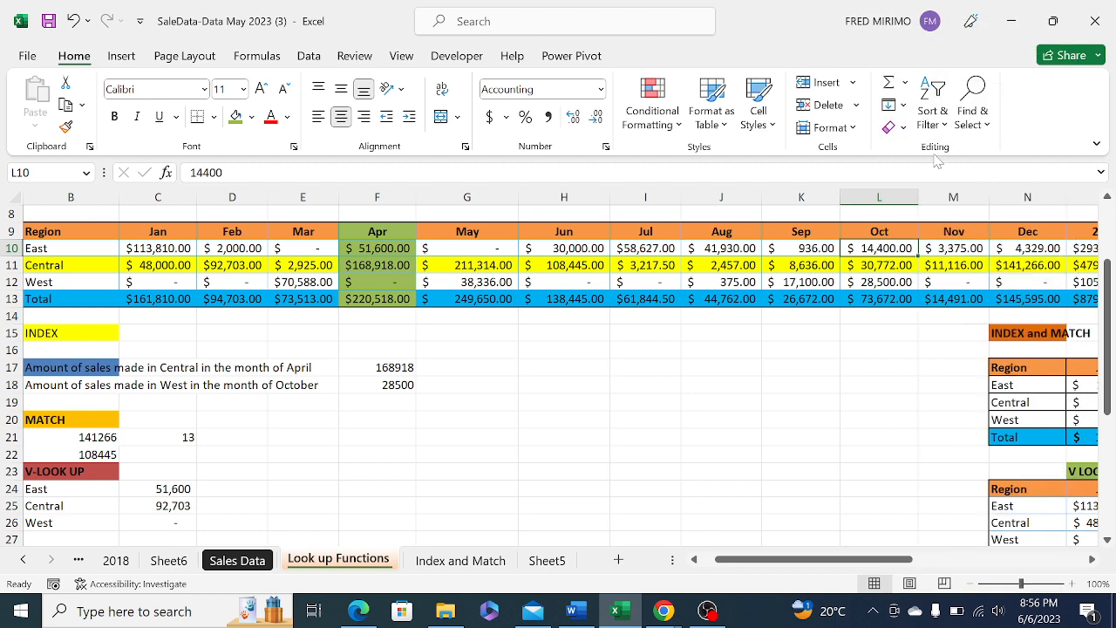
{"action": "left_click", "coordinate": [91, 454]}
{"action": "right_click", "coordinate": [95, 450]}
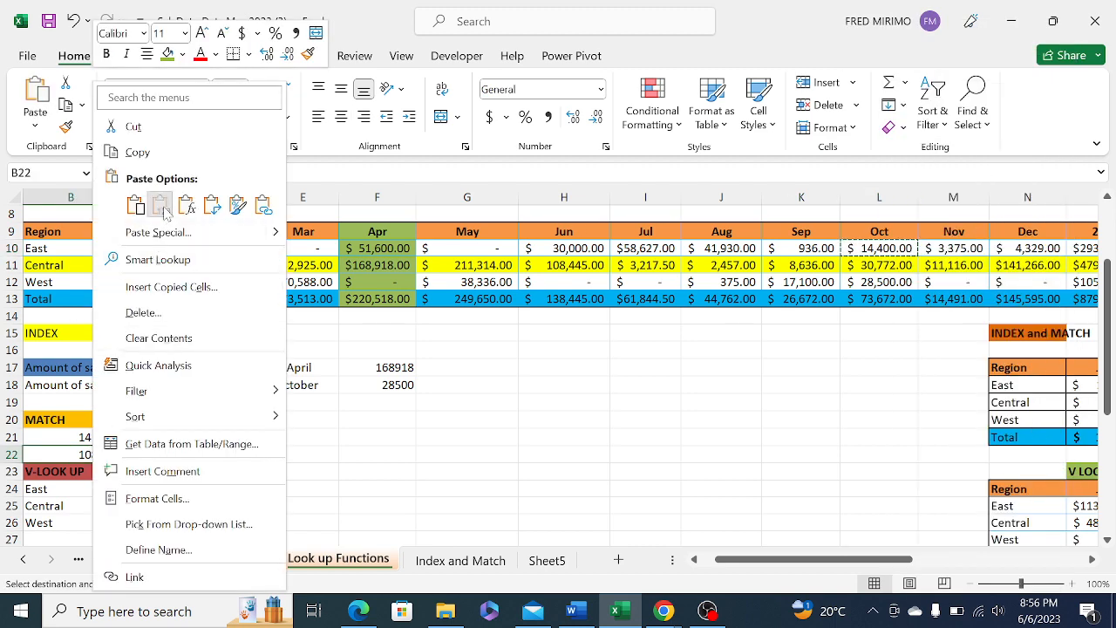
{"action": "left_click", "coordinate": [160, 204]}
Start a MATCH formula in the empty cell C22 with B22 as the lookup value
{"action": "left_click", "coordinate": [146, 454]}
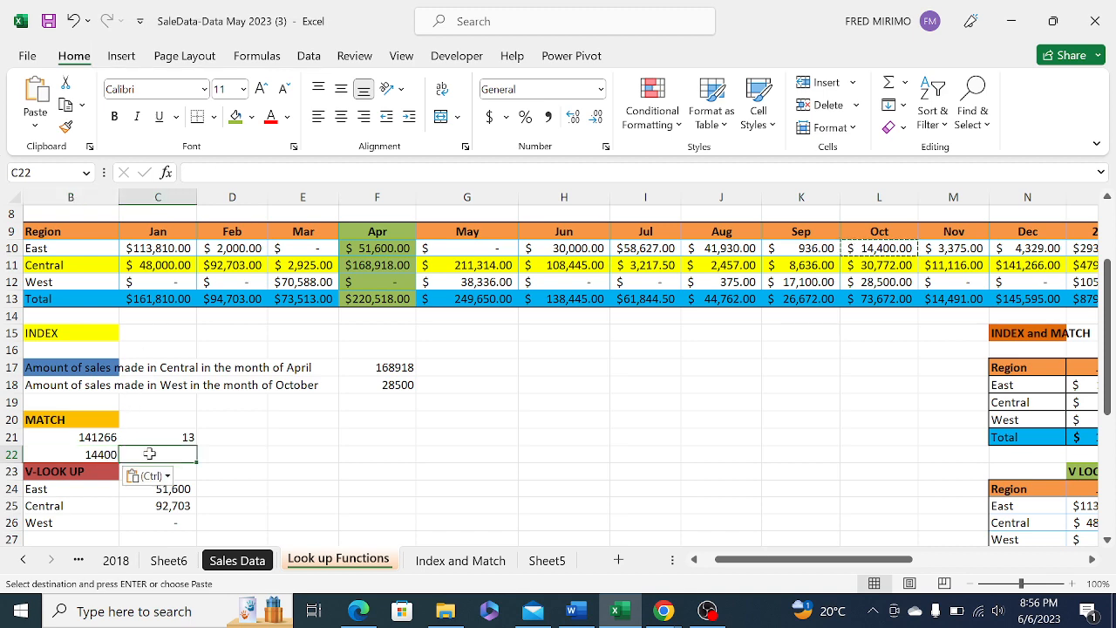
{"action": "type", "text": "="}
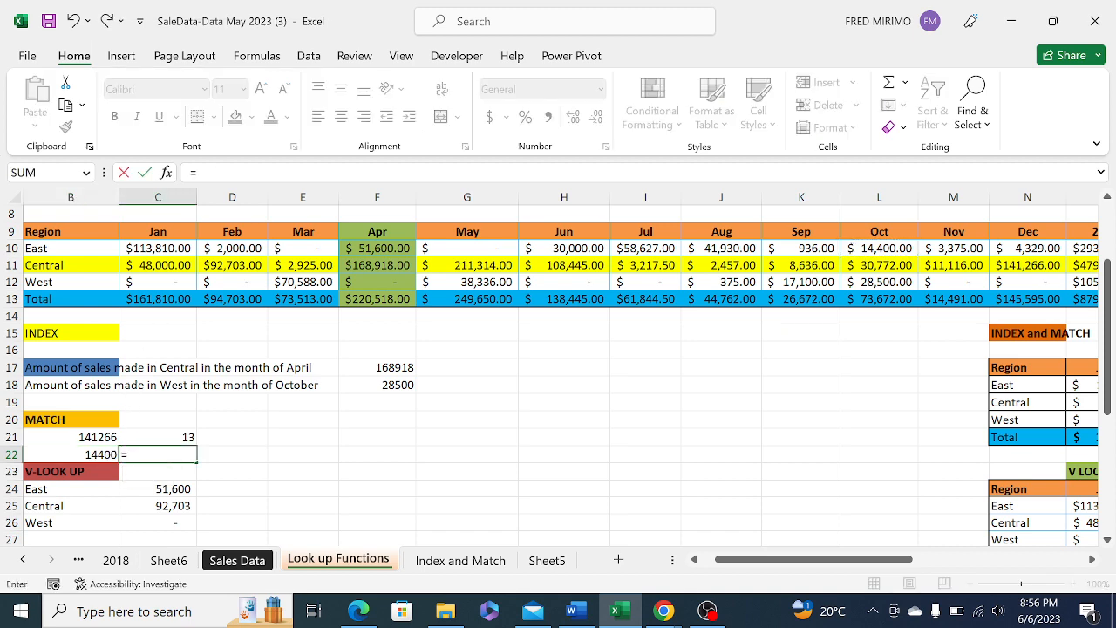
{"action": "type", "text": "ma"}
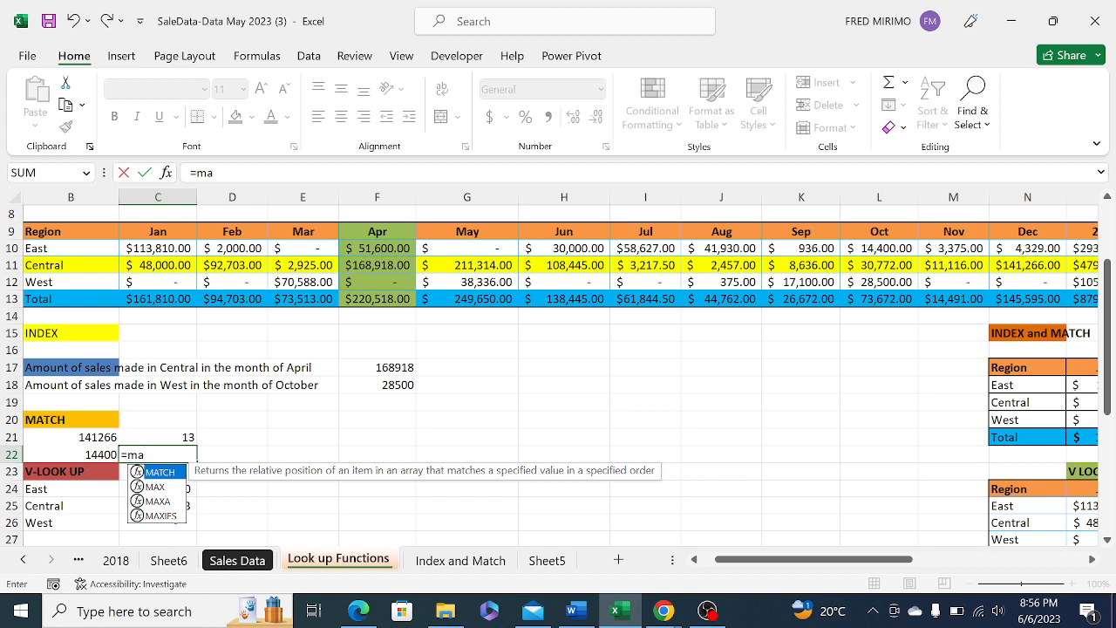
{"action": "type", "text": "tch"}
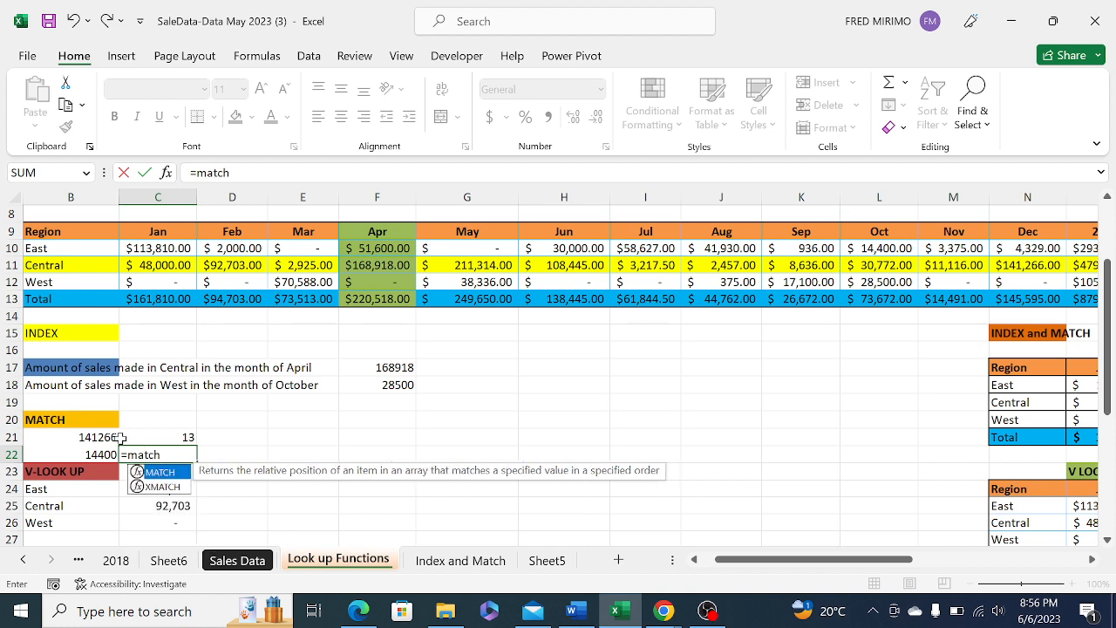
{"action": "double_click", "coordinate": [174, 474]}
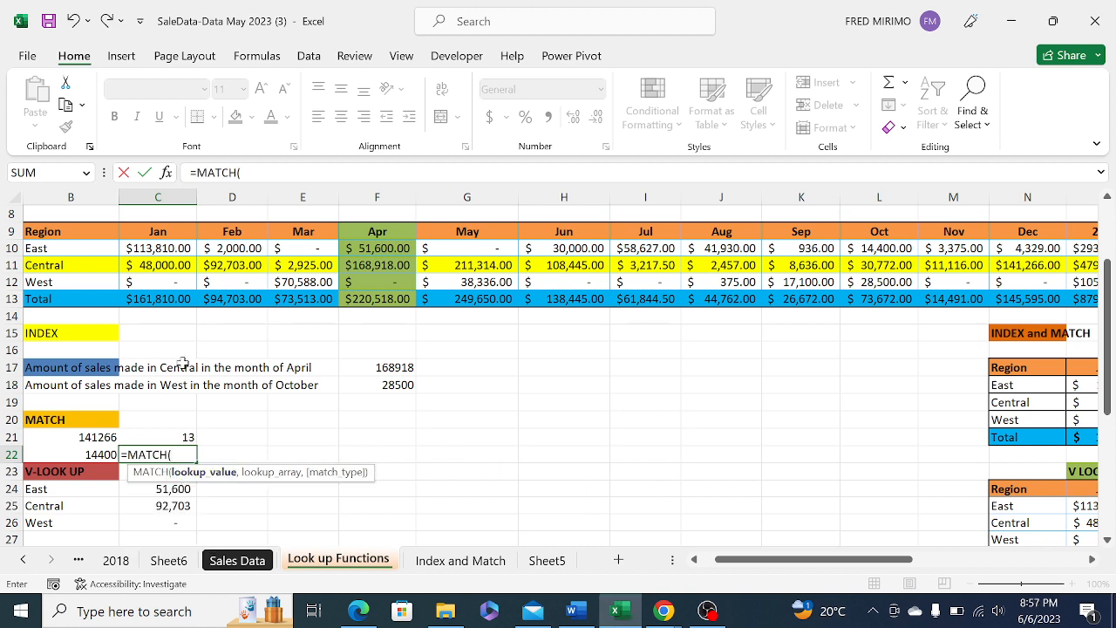
{"action": "left_click", "coordinate": [96, 454]}
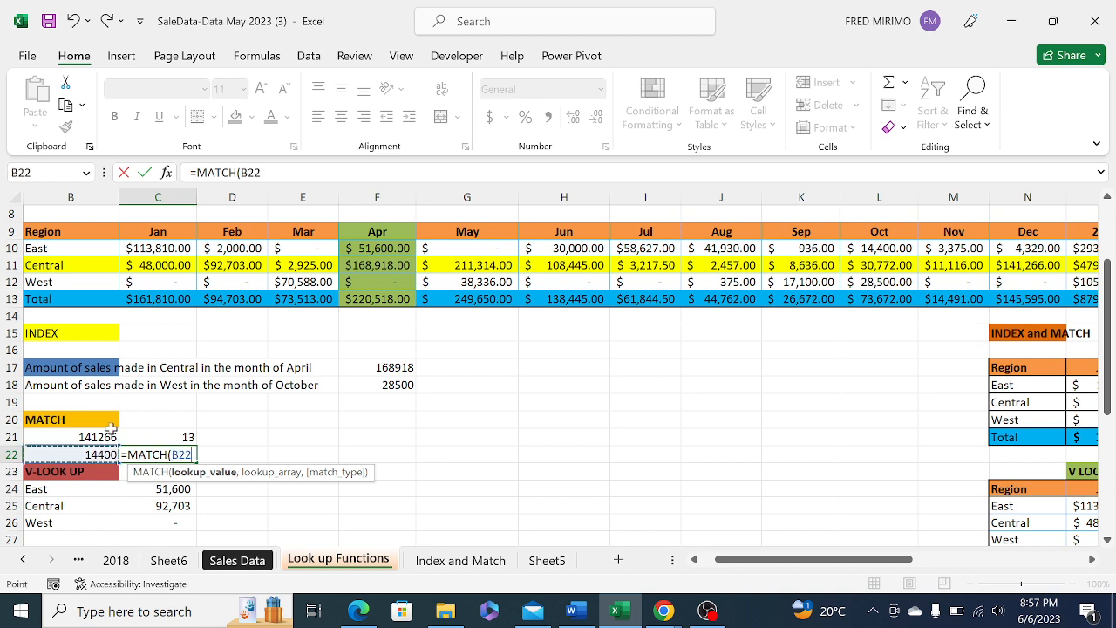
{"action": "left_click", "coordinate": [261, 173]}
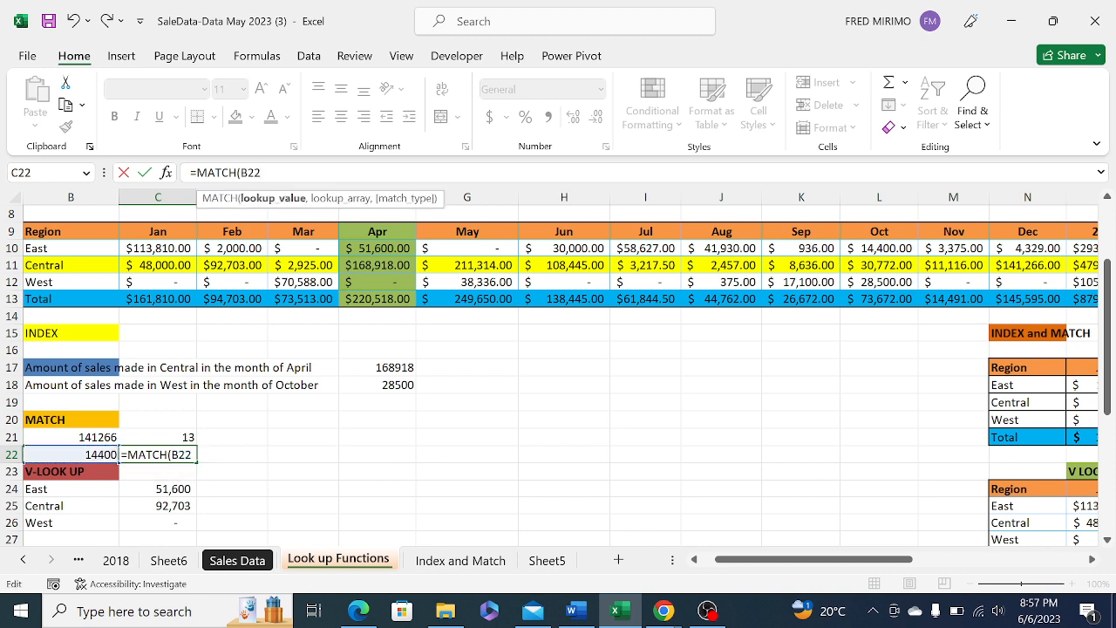
{"action": "type", "text": ","}
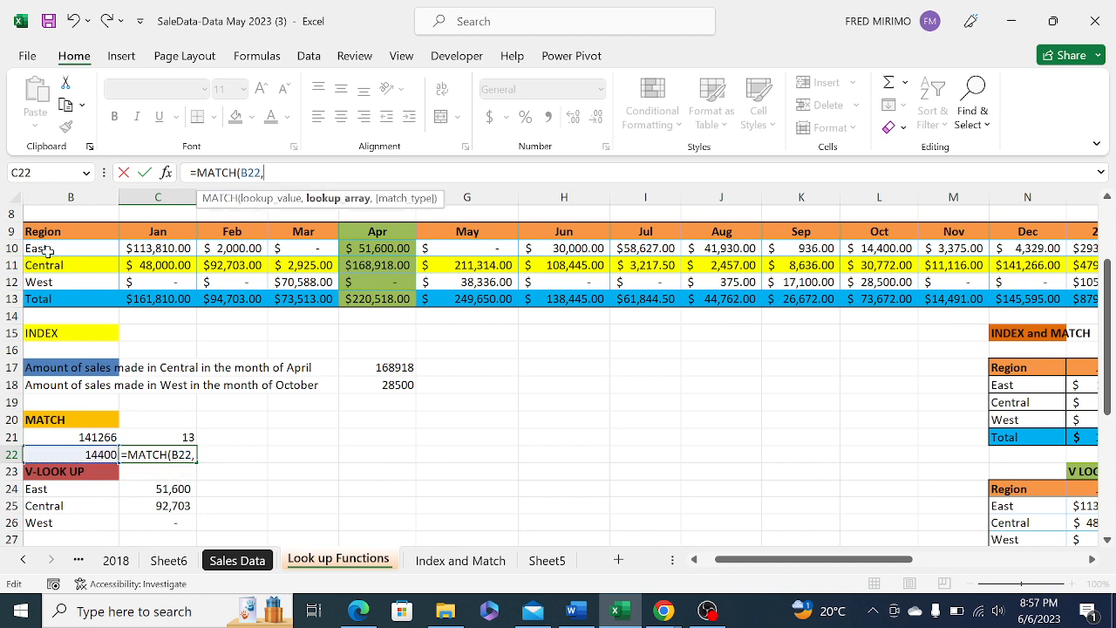
Add East's row B10:Q10 as the MATCH lookup array and make it absolute as $B$10:$Q$10
{"action": "left_click_drag", "start_coordinate": [45, 249], "coordinate": [968, 249]}
{"action": "key", "text": "F2"}
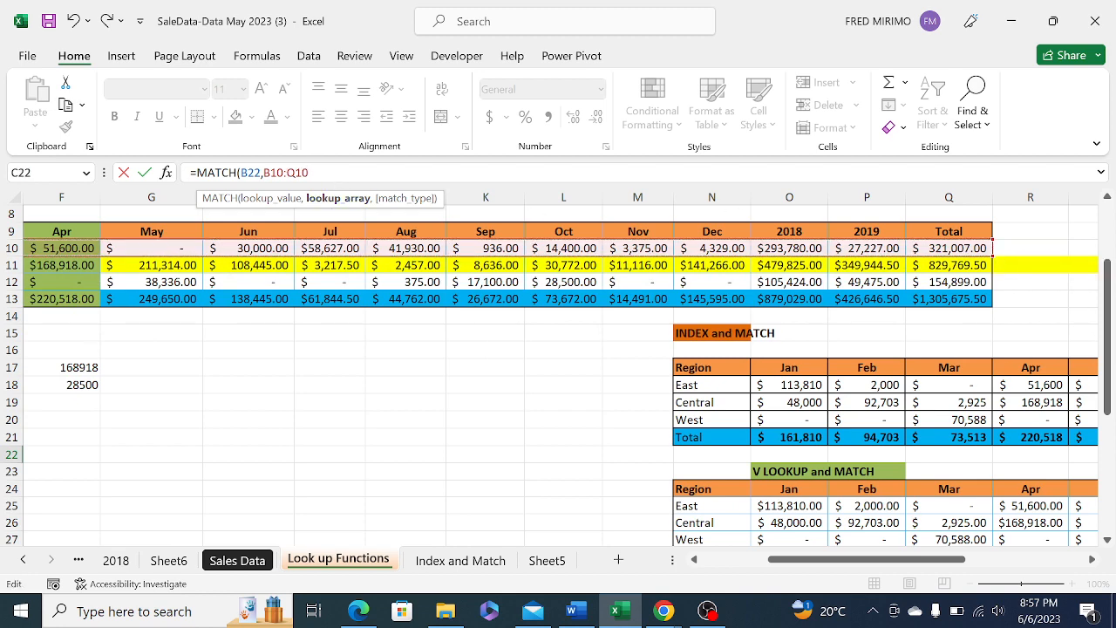
{"action": "key", "text": "Left"}
{"action": "key", "text": "Left"}
{"action": "key", "text": "Left"}
{"action": "key", "text": "Left"}
{"action": "key", "text": "F4"}
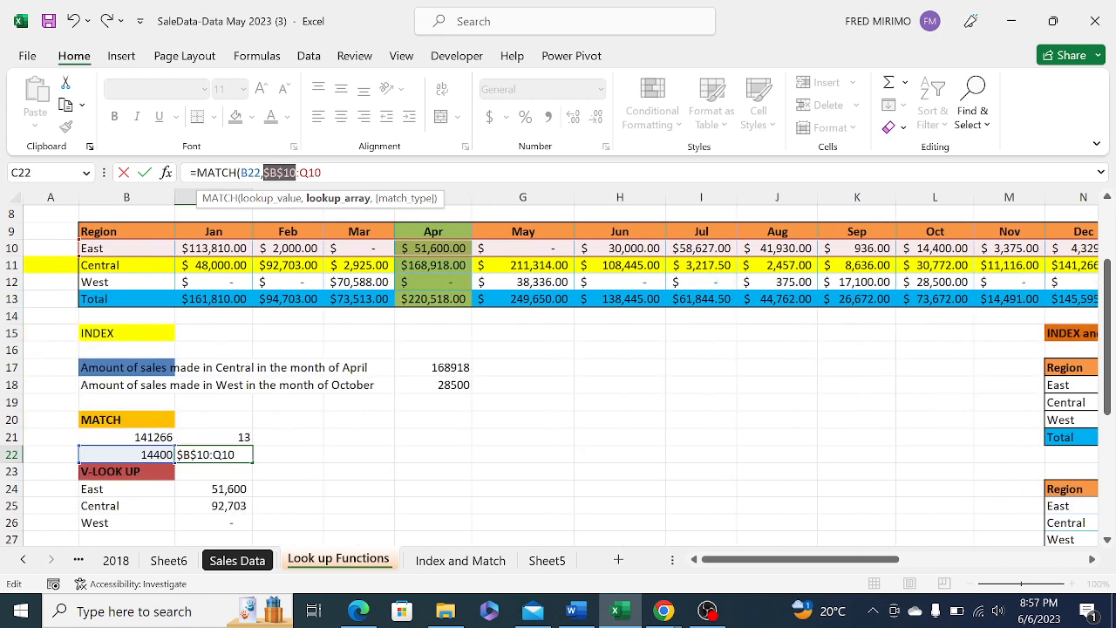
{"action": "key", "text": "Right"}
{"action": "key", "text": "F4"}
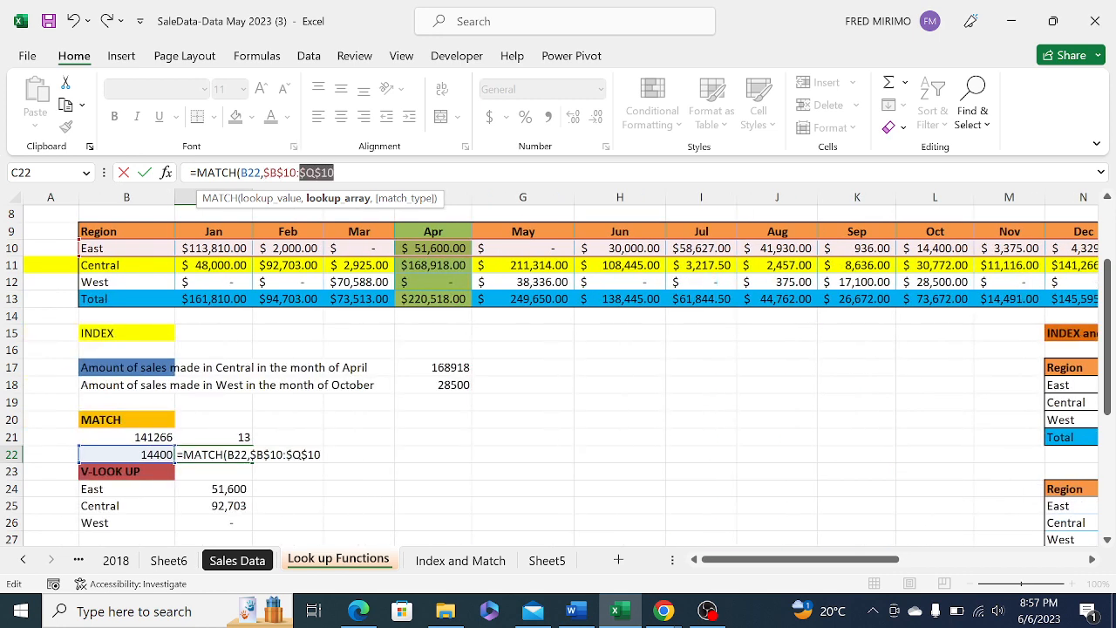
Set the match type to 0 (Exact match) and complete the MATCH formula in C22
{"action": "key", "text": "Right"}
{"action": "type", "text": ","}
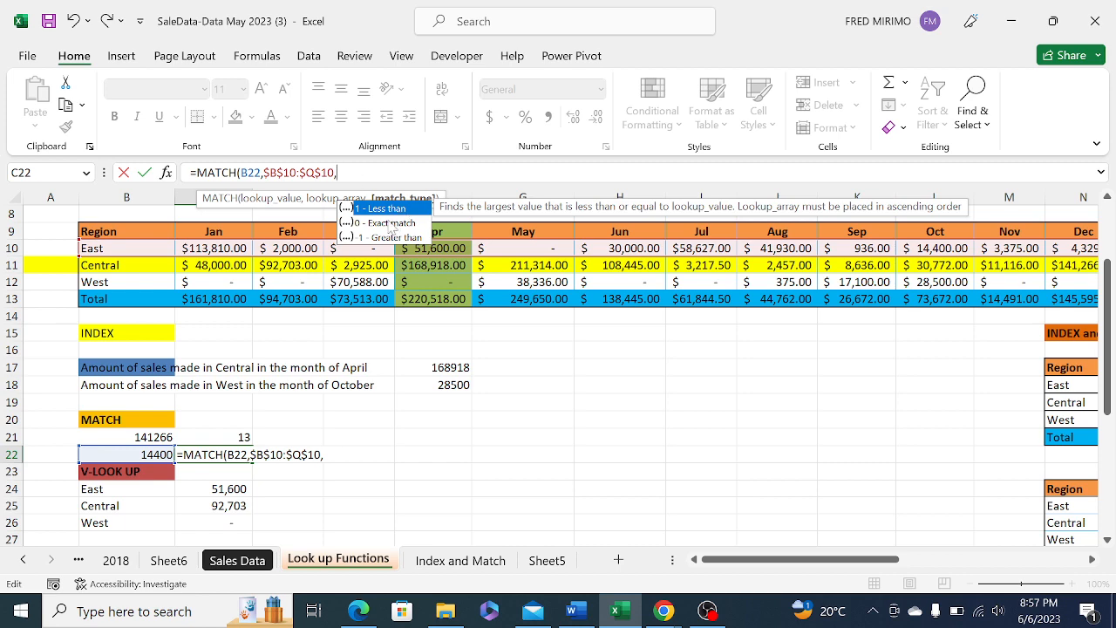
{"action": "double_click", "coordinate": [391, 224]}
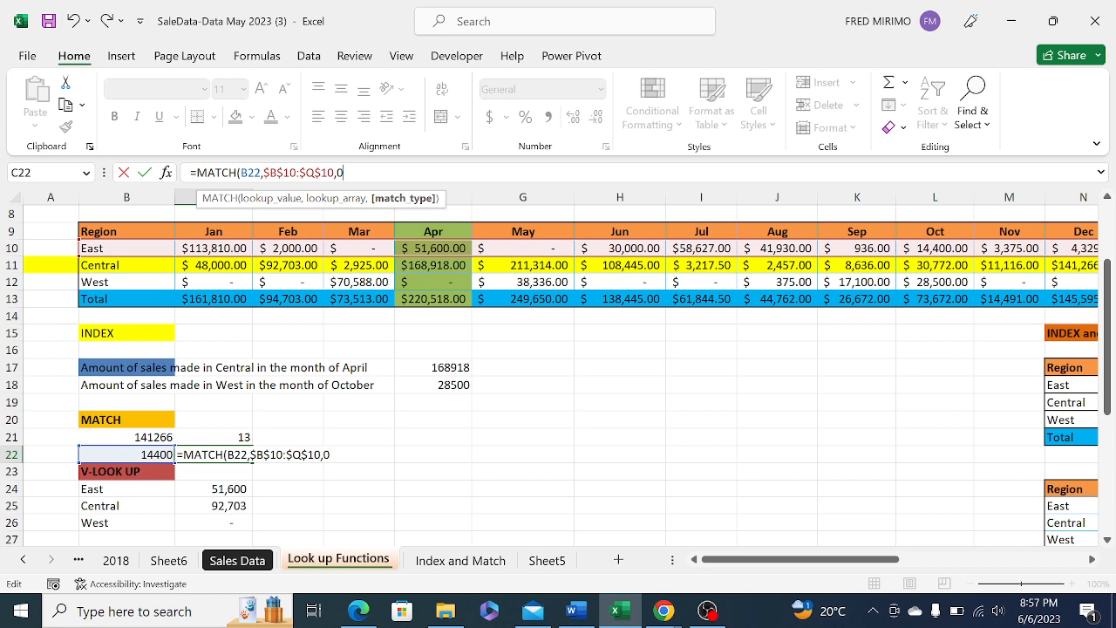
{"action": "type", "text": ")"}
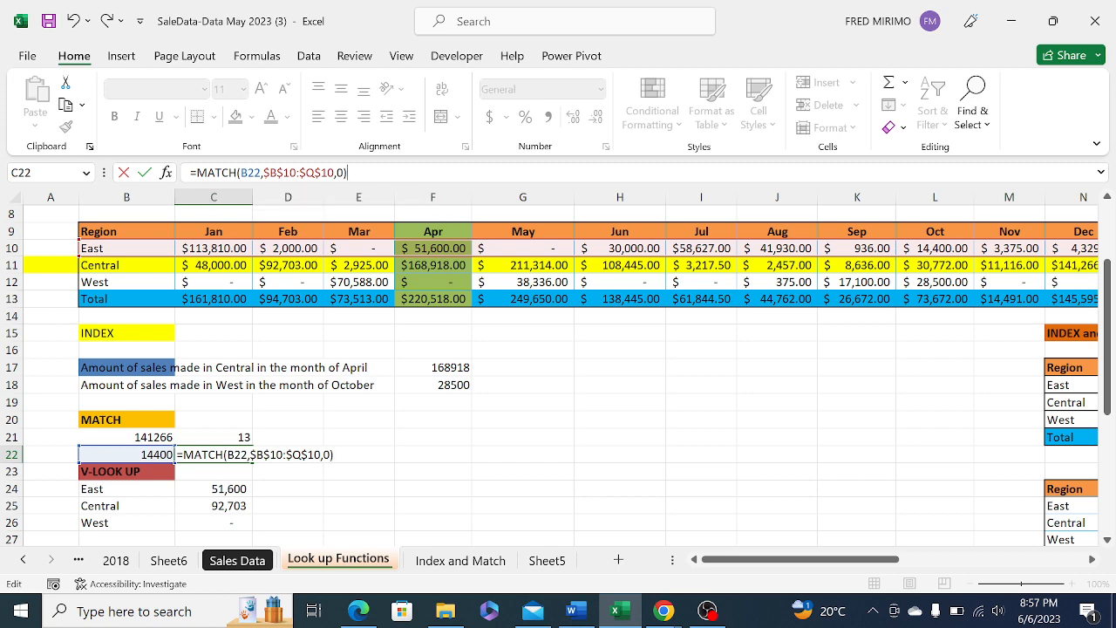
{"action": "key", "text": "Return"}
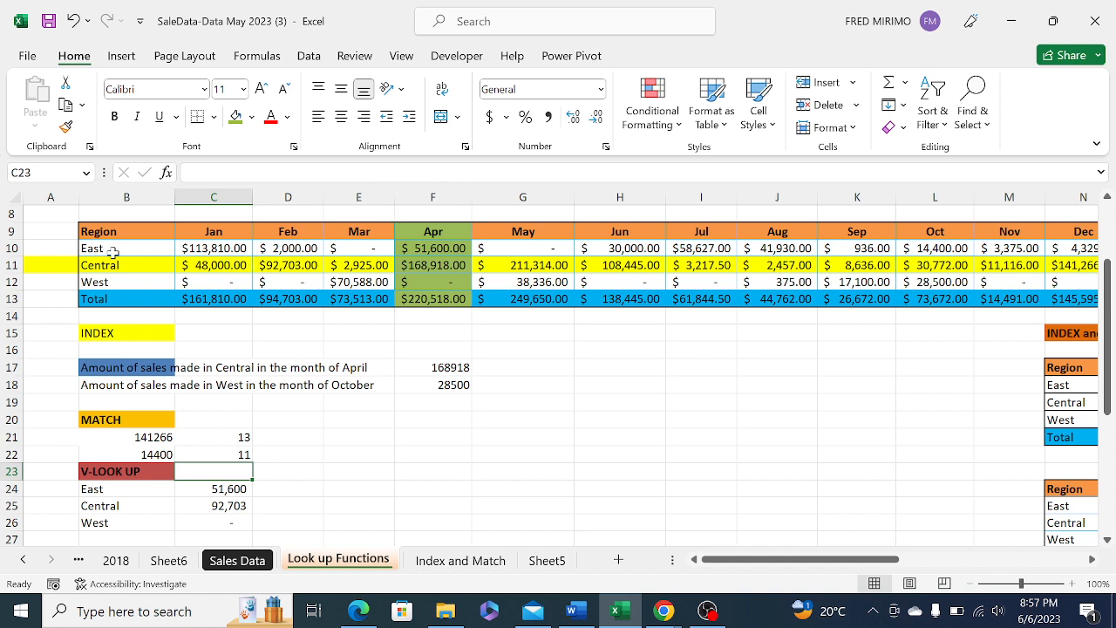
Check the C22 MATCH formula against East's row, tracing the cells from B10 through October in L10
{"action": "left_click", "coordinate": [114, 249]}
{"action": "left_click_drag", "start_coordinate": [114, 249], "coordinate": [916, 250]}
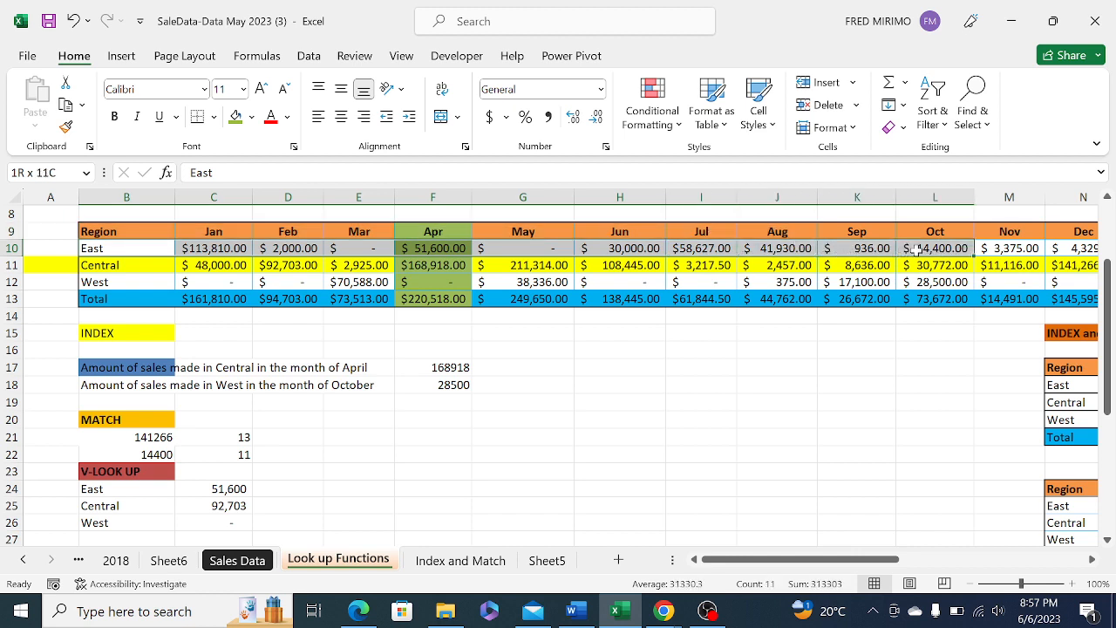
{"action": "left_click_drag", "start_coordinate": [916, 250], "coordinate": [916, 250]}
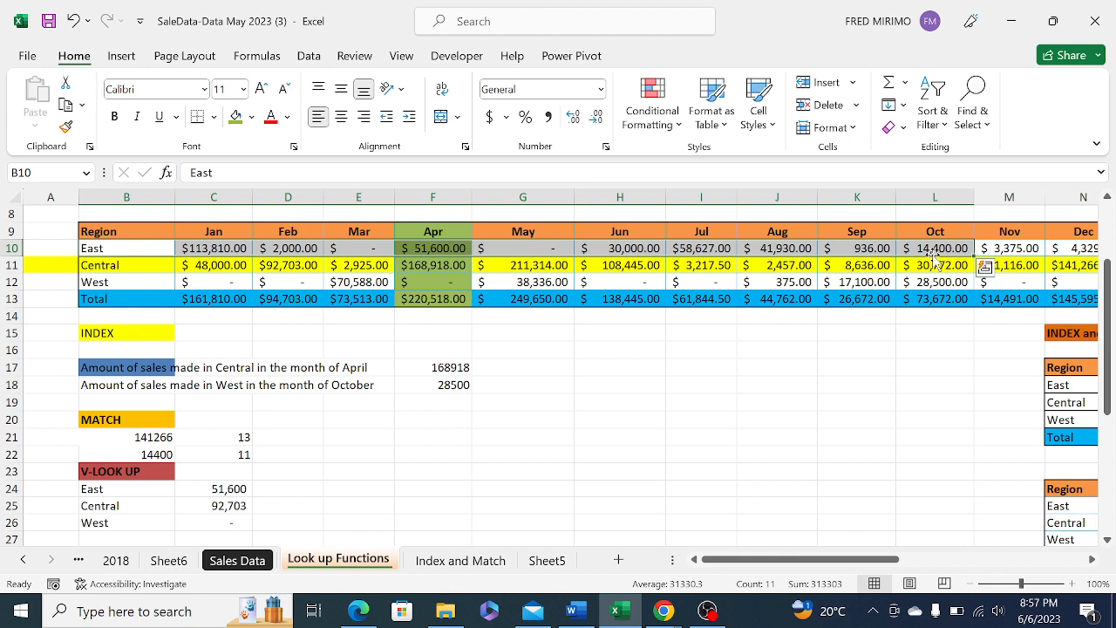
{"action": "left_click", "coordinate": [933, 250]}
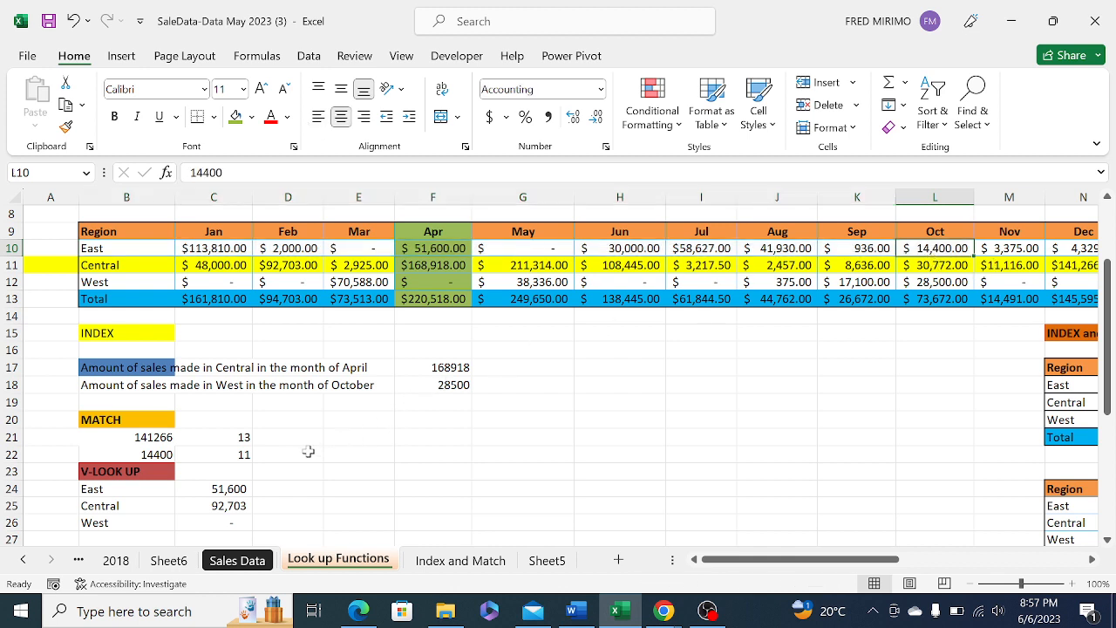
{"action": "left_click", "coordinate": [227, 455]}
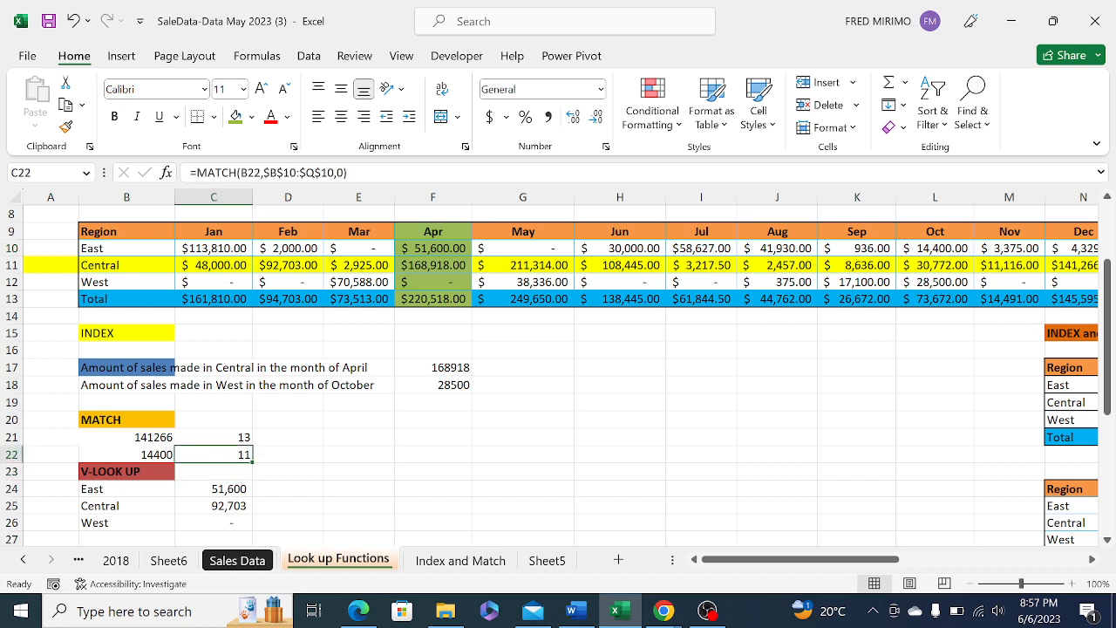
{"action": "left_click", "coordinate": [349, 174]}
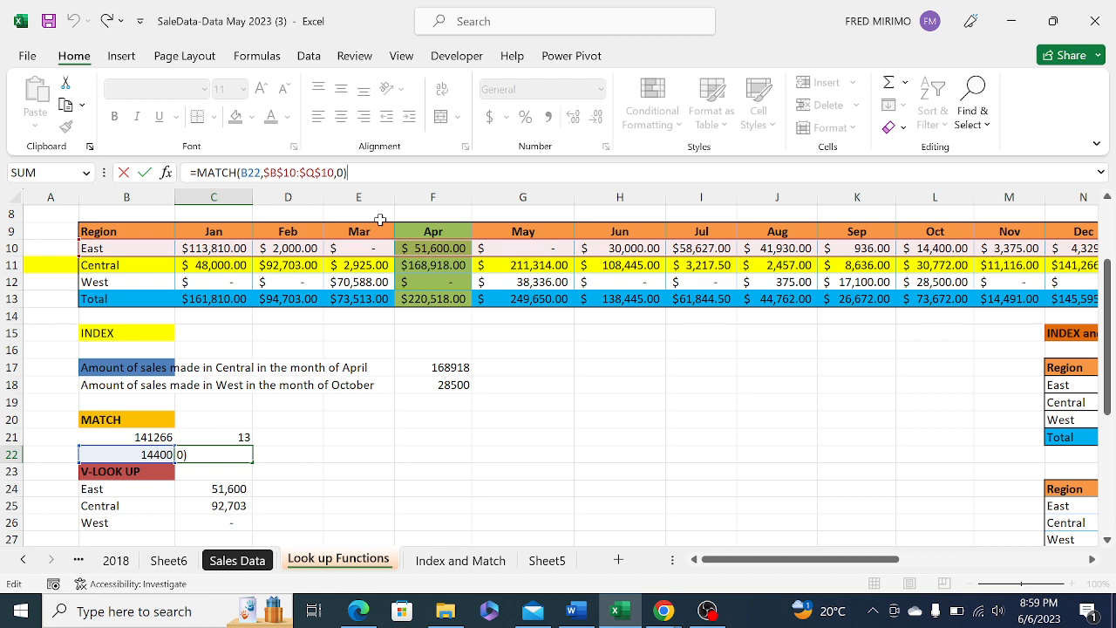
{"action": "key", "text": "Return"}
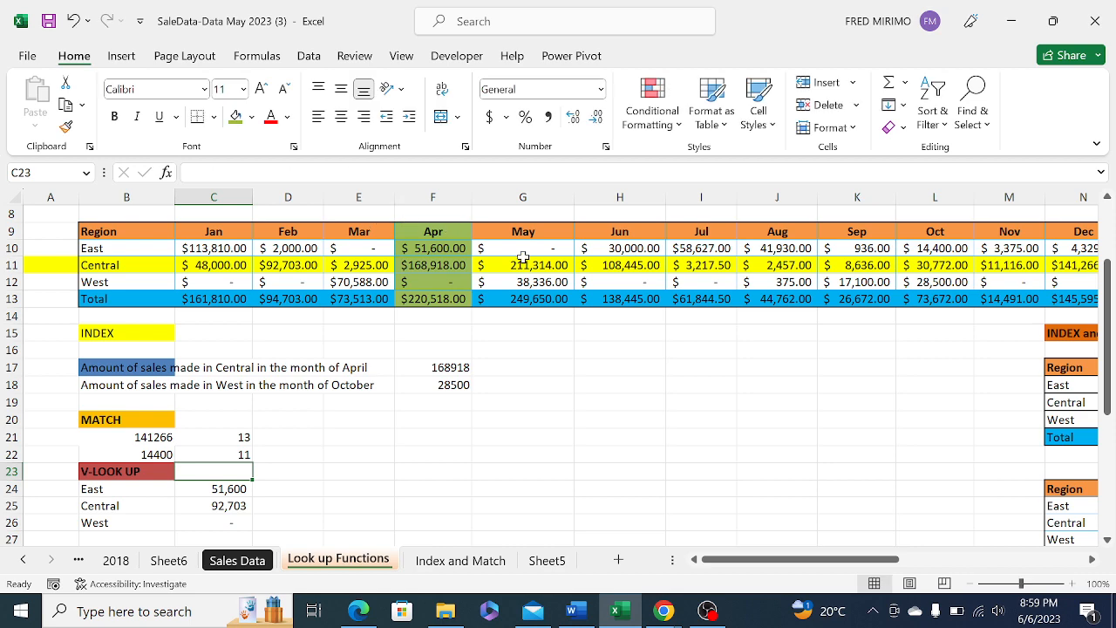
Copy Central's June amount from H11 and search the whole Sales Data sheet for 108,445
{"action": "left_click", "coordinate": [617, 267]}
{"action": "right_click", "coordinate": [618, 266]}
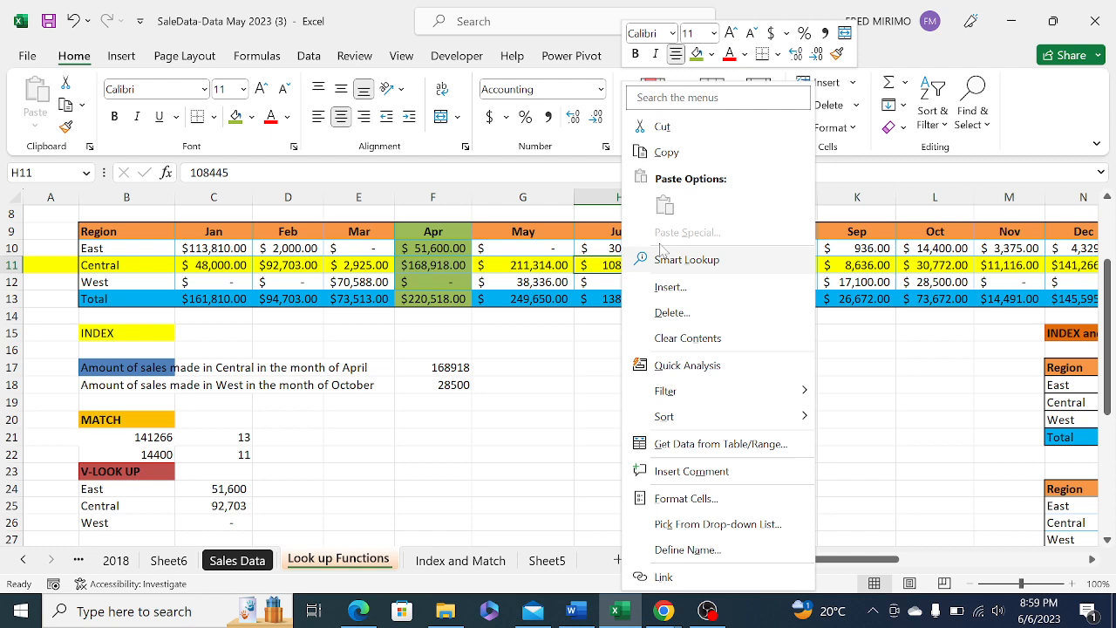
{"action": "left_click", "coordinate": [666, 152]}
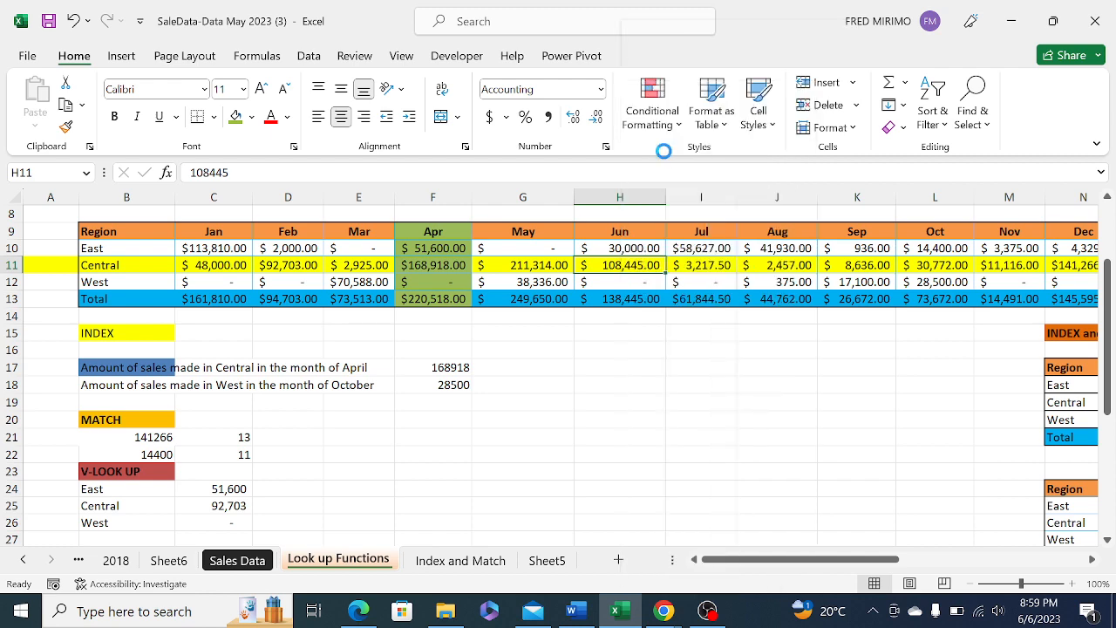
{"action": "left_click", "coordinate": [241, 561]}
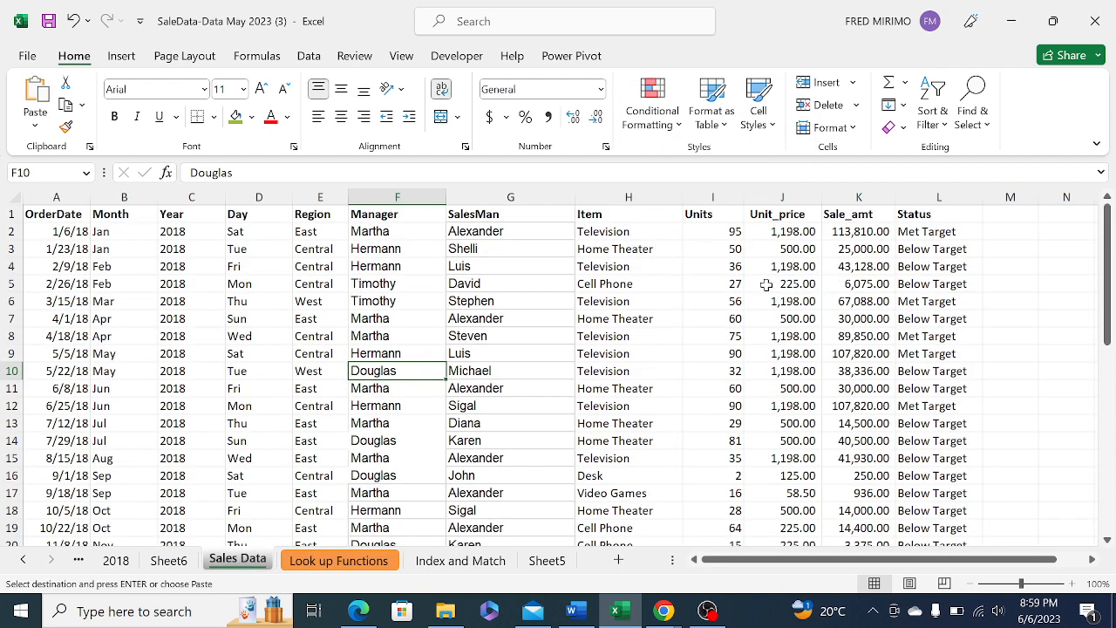
{"action": "left_click", "coordinate": [14, 199]}
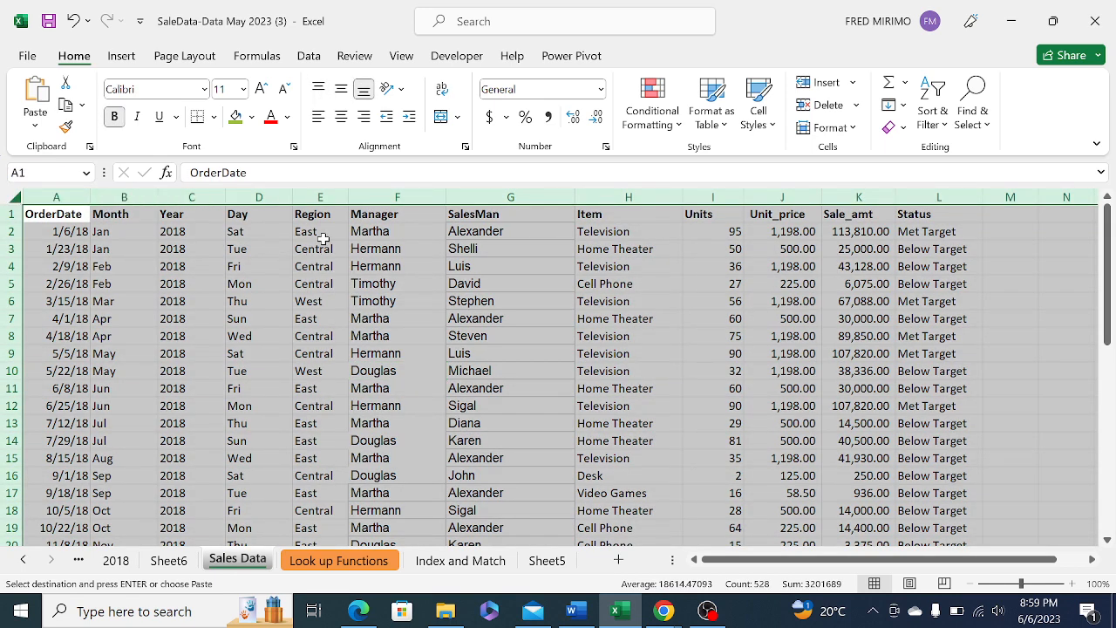
{"action": "key", "text": "ctrl+f"}
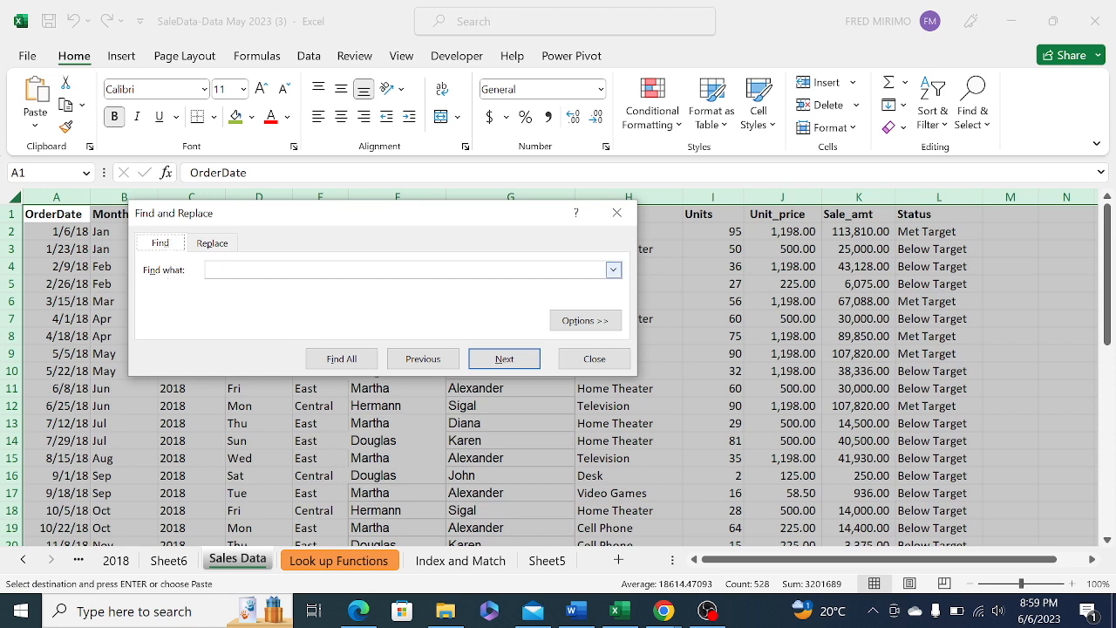
{"action": "right_click", "coordinate": [247, 269]}
{"action": "left_click", "coordinate": [286, 321]}
{"action": "key", "text": "BackSpace"}
{"action": "left_click", "coordinate": [337, 361]}
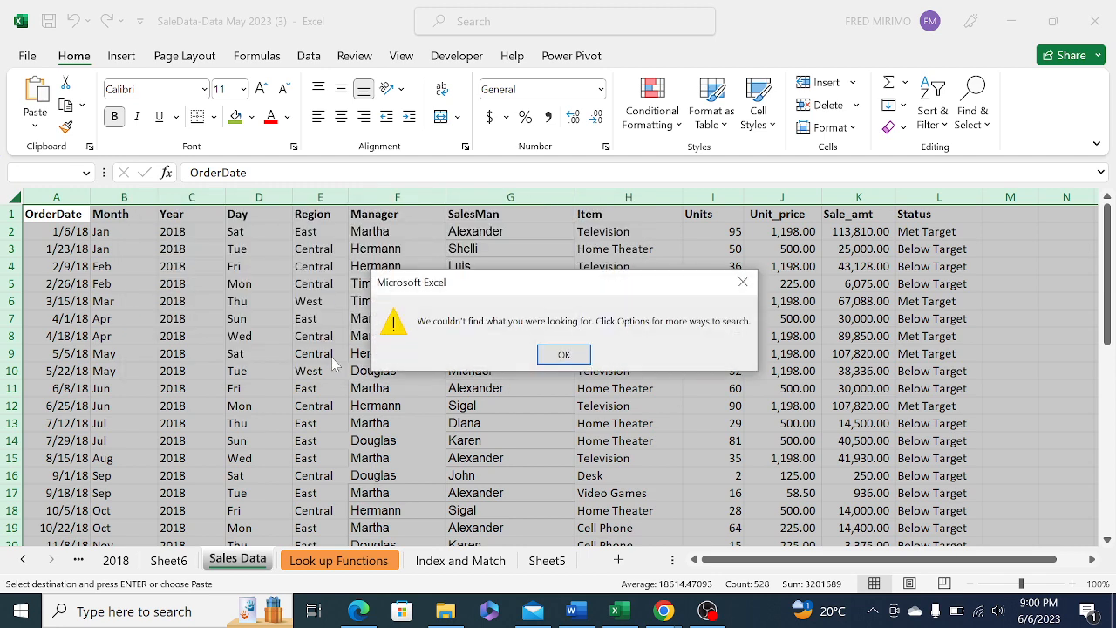
{"action": "left_click", "coordinate": [568, 355]}
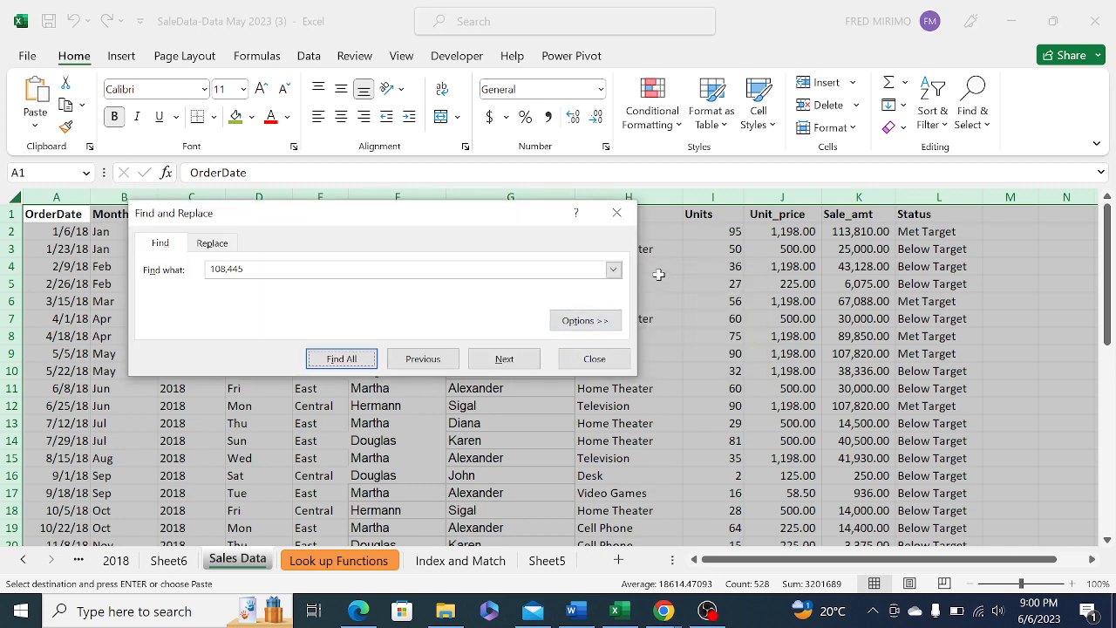
{"action": "left_click", "coordinate": [616, 213]}
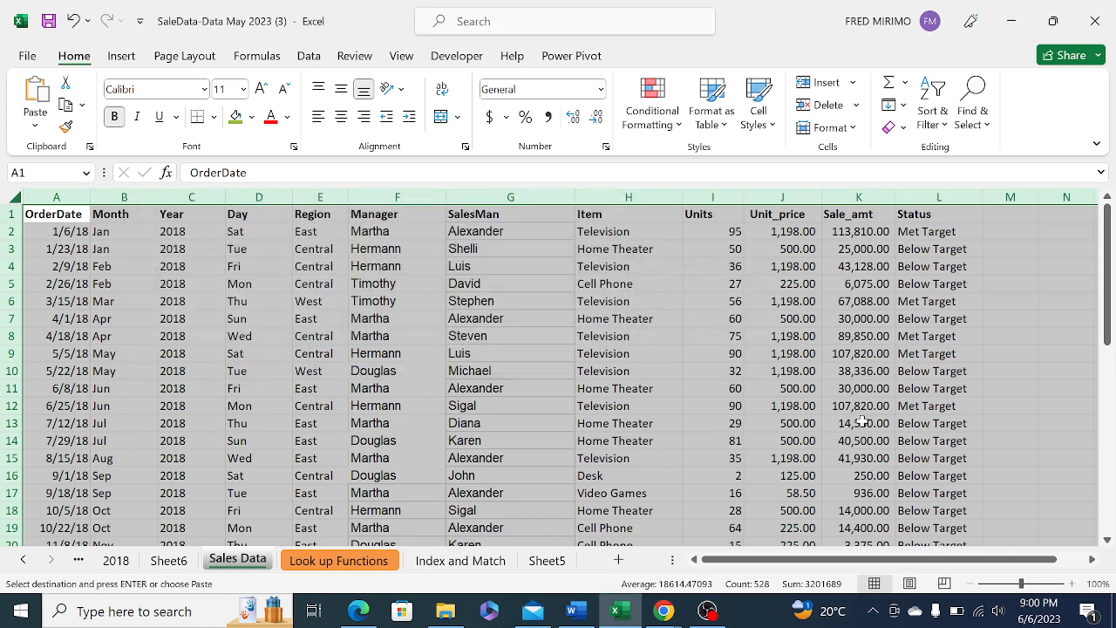
Add filters to the header row of the Sales Data sheet
{"action": "left_click", "coordinate": [870, 330]}
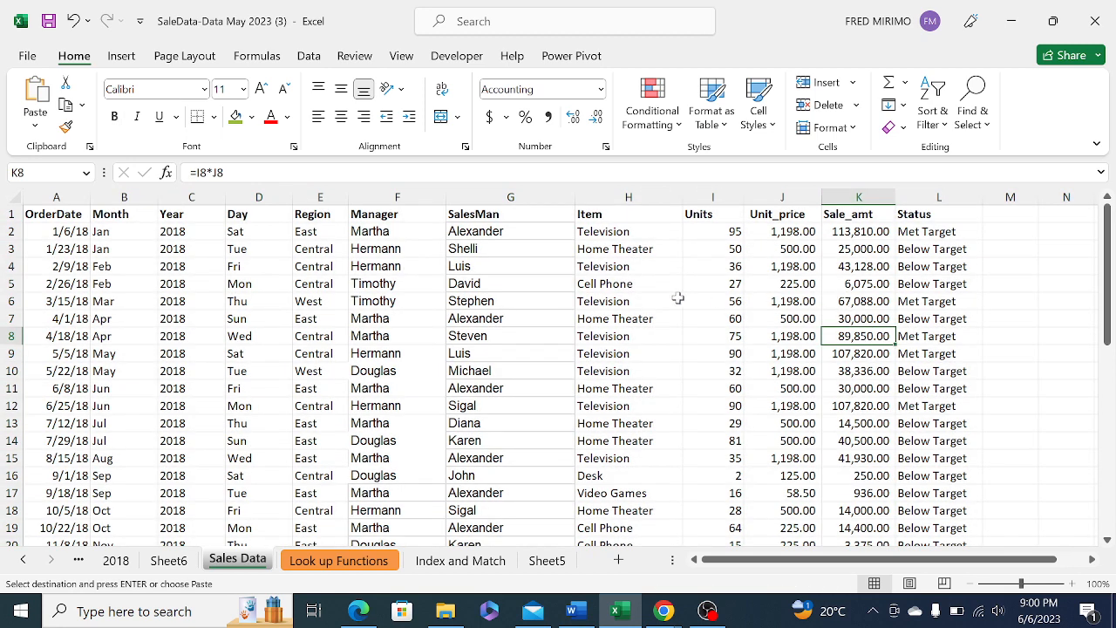
{"action": "left_click", "coordinate": [12, 213]}
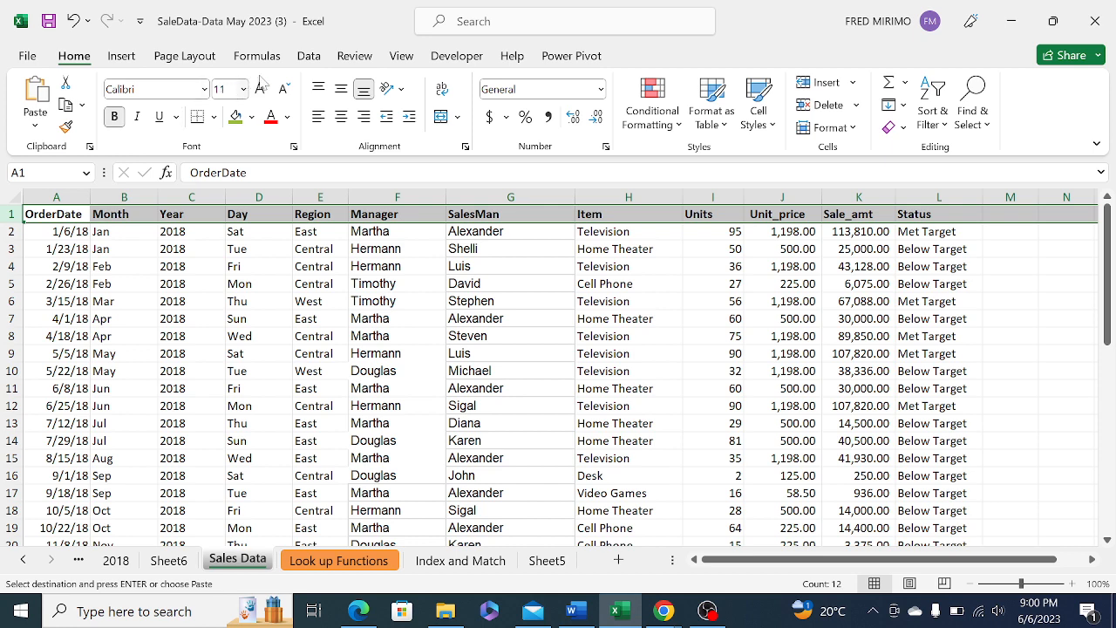
{"action": "left_click", "coordinate": [307, 57]}
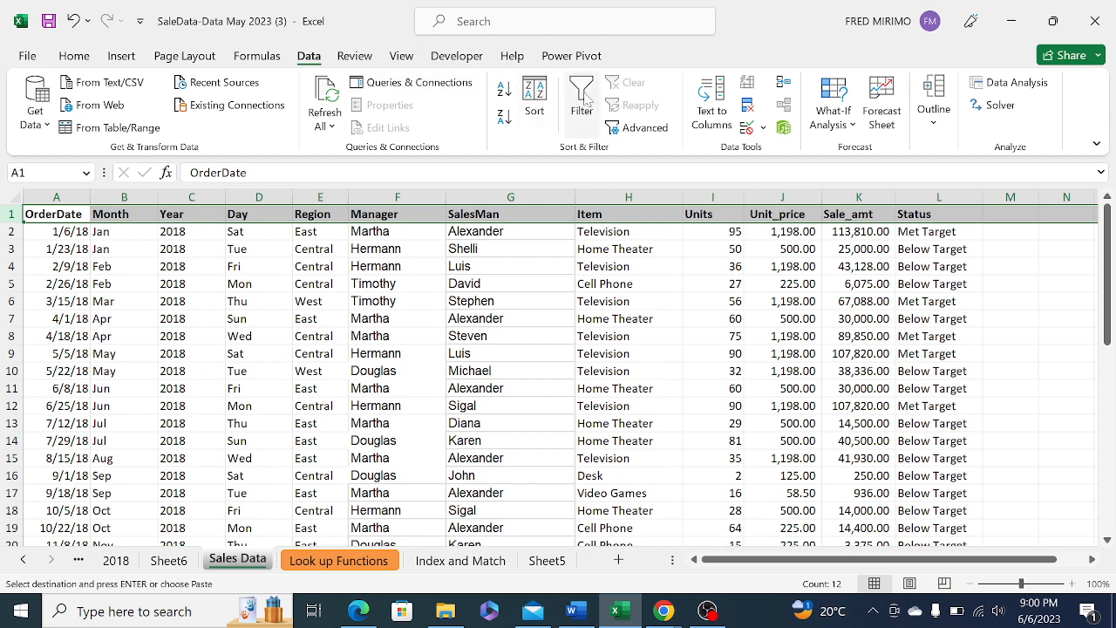
{"action": "left_click", "coordinate": [583, 98]}
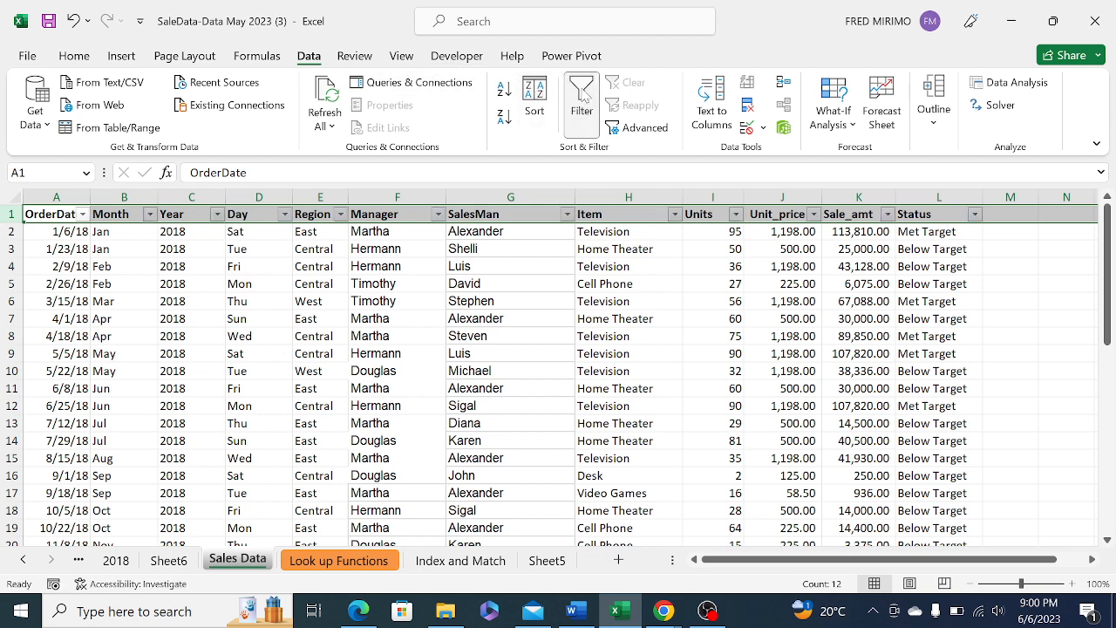
{"action": "left_click", "coordinate": [201, 319]}
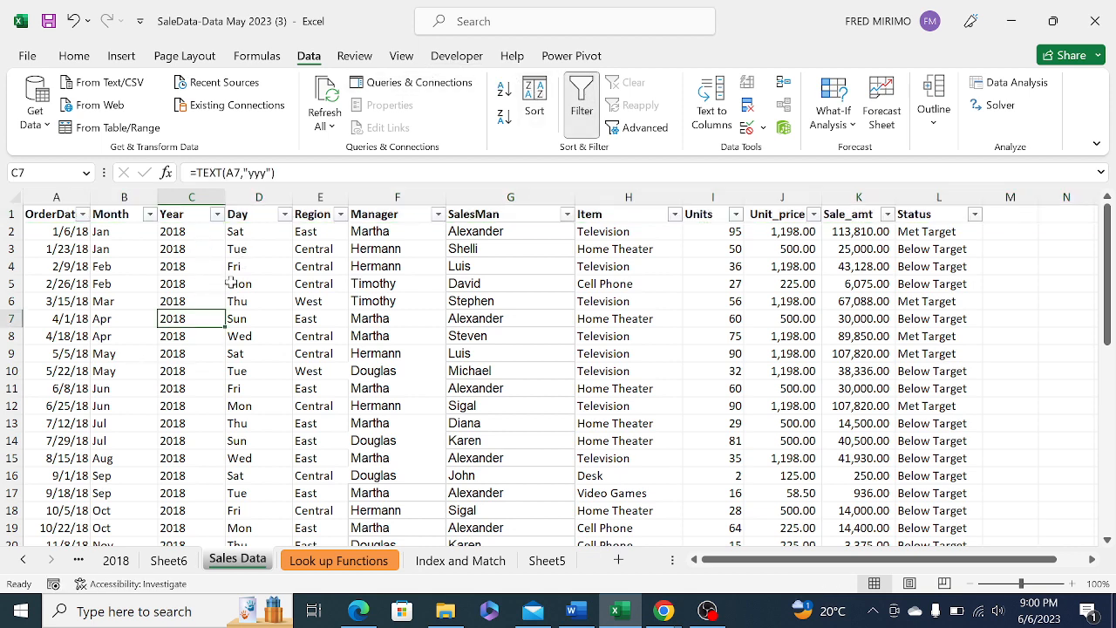
{"action": "left_click", "coordinate": [191, 296]}
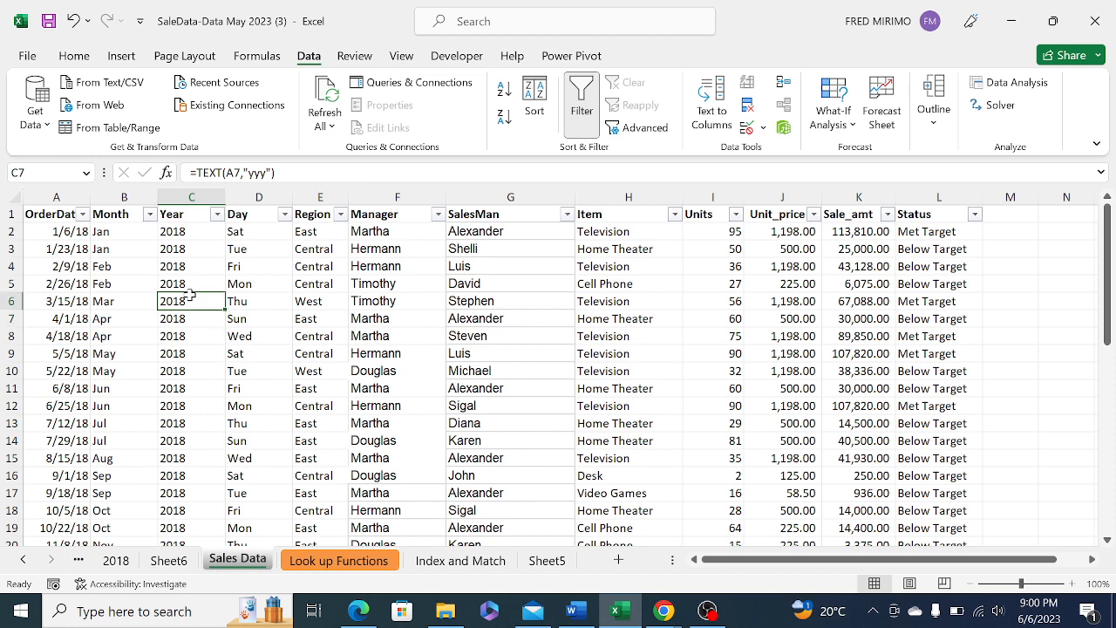
Return to the Look up Functions sheet and recheck Central's June amount in the regional monthly table
{"action": "left_click", "coordinate": [341, 215]}
{"action": "left_click", "coordinate": [381, 569]}
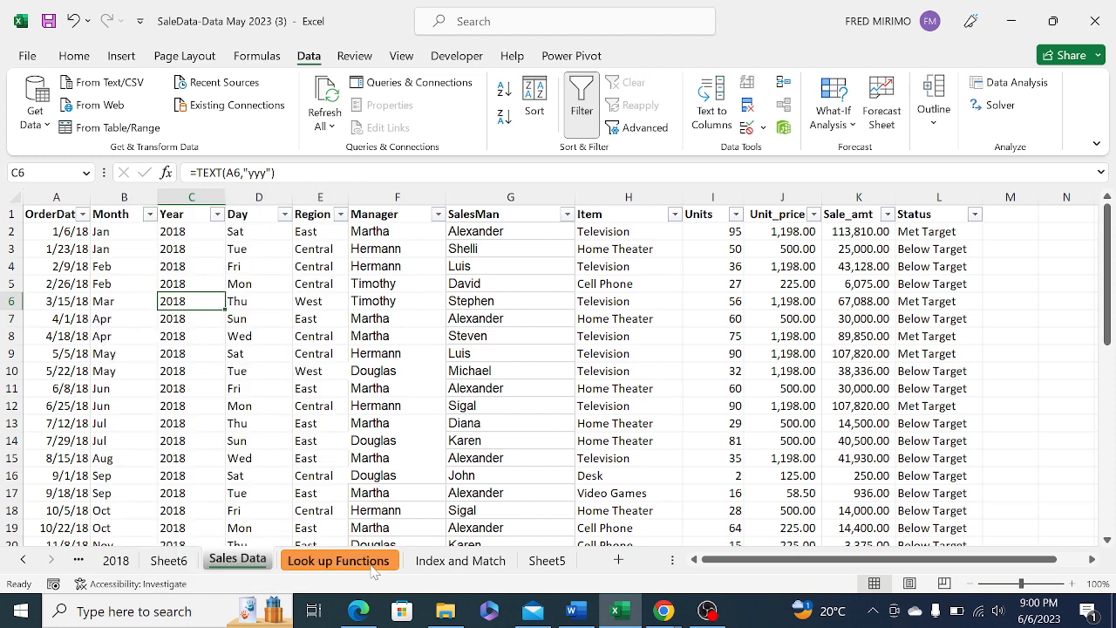
{"action": "left_click", "coordinate": [338, 561]}
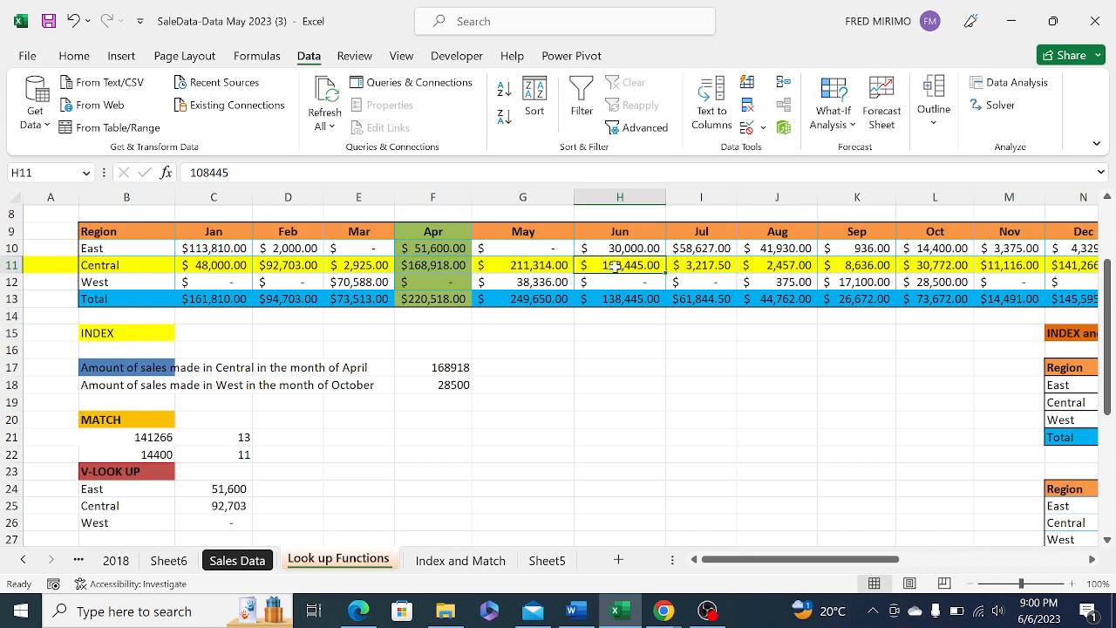
{"action": "left_click", "coordinate": [607, 354]}
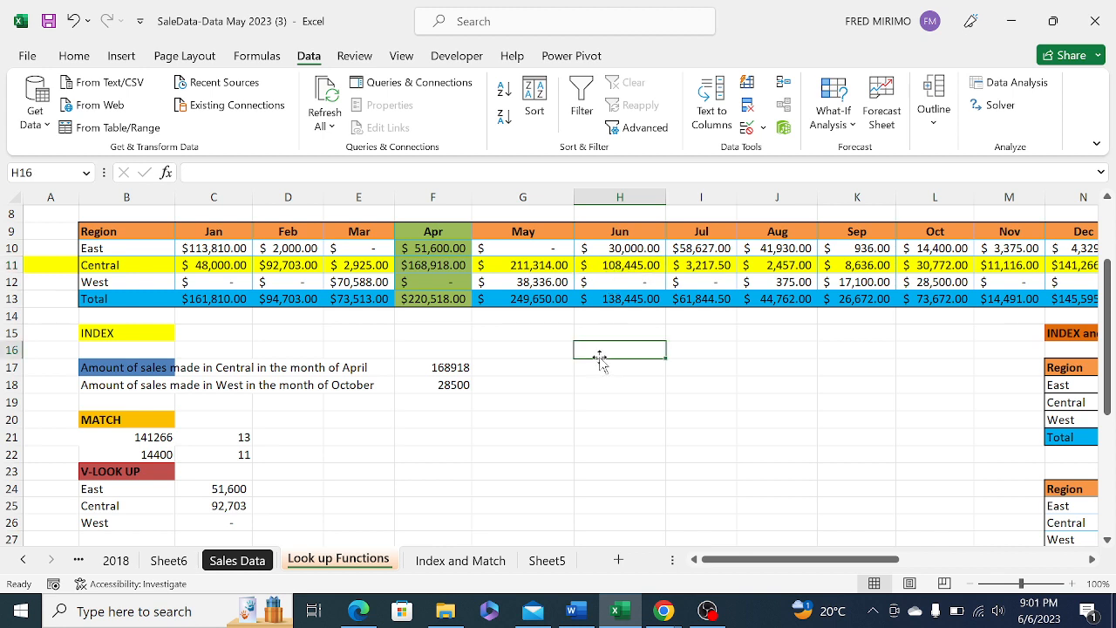
Examine the Sale_amt column on the Sales Data sheet and open Find for a search of that sheet
{"action": "left_click", "coordinate": [235, 561]}
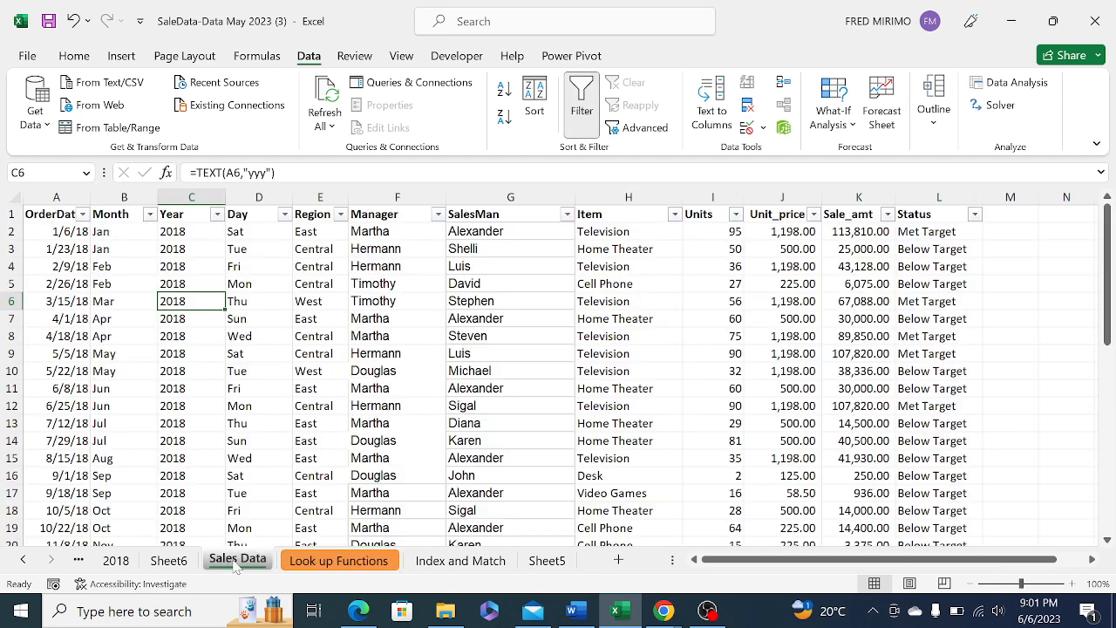
{"action": "left_click", "coordinate": [849, 356]}
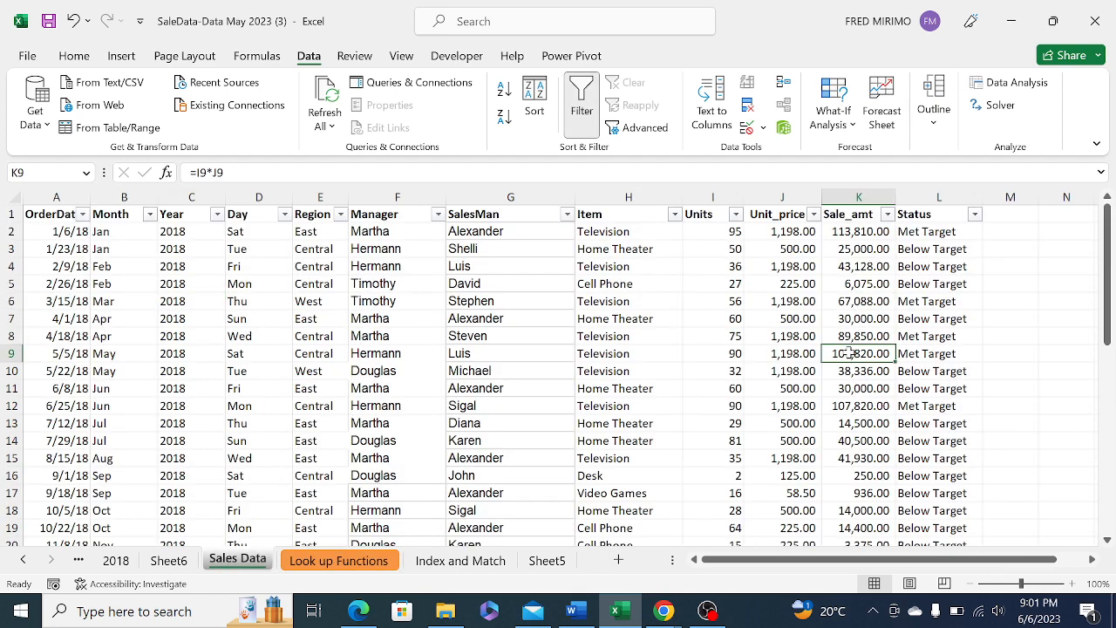
{"action": "left_click", "coordinate": [1017, 228]}
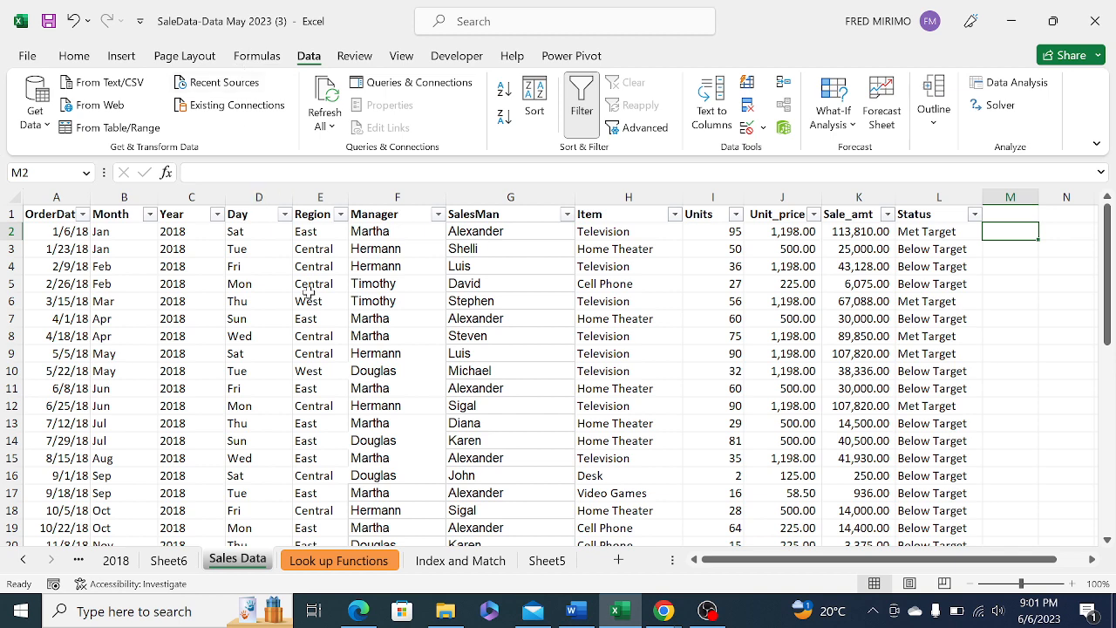
{"action": "key", "text": "ctrl+f"}
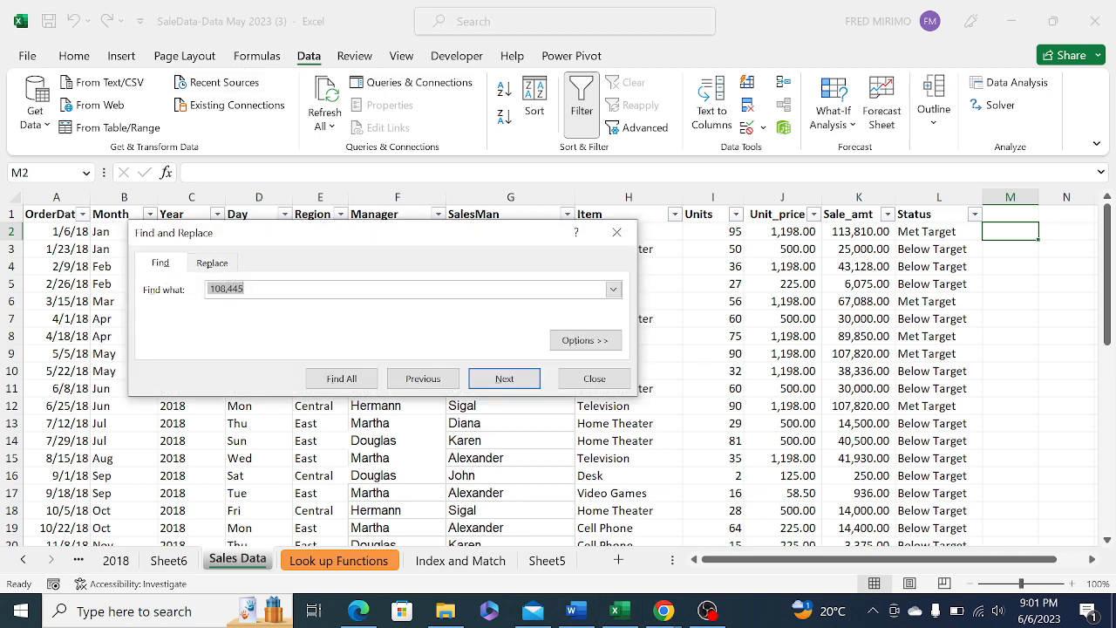
Clear the existing search term in Find and Replace and run Find All with an empty search field
{"action": "left_click", "coordinate": [212, 265]}
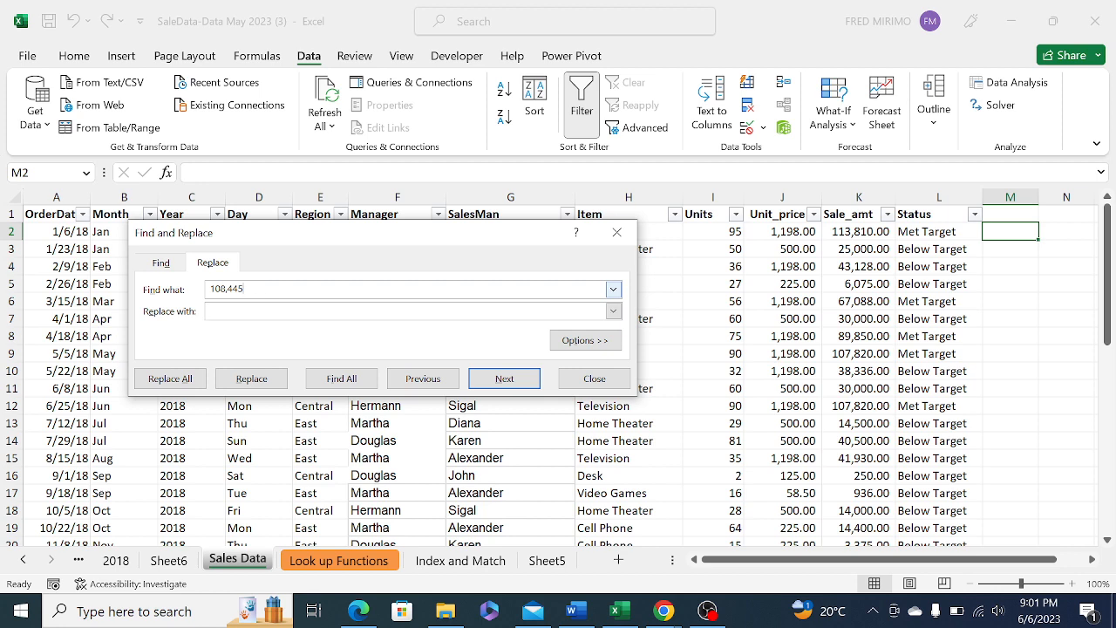
{"action": "key", "text": "BackSpace"}
{"action": "key", "text": "BackSpace"}
{"action": "key", "text": "BackSpace"}
{"action": "key", "text": "BackSpace"}
{"action": "left_click", "coordinate": [160, 265]}
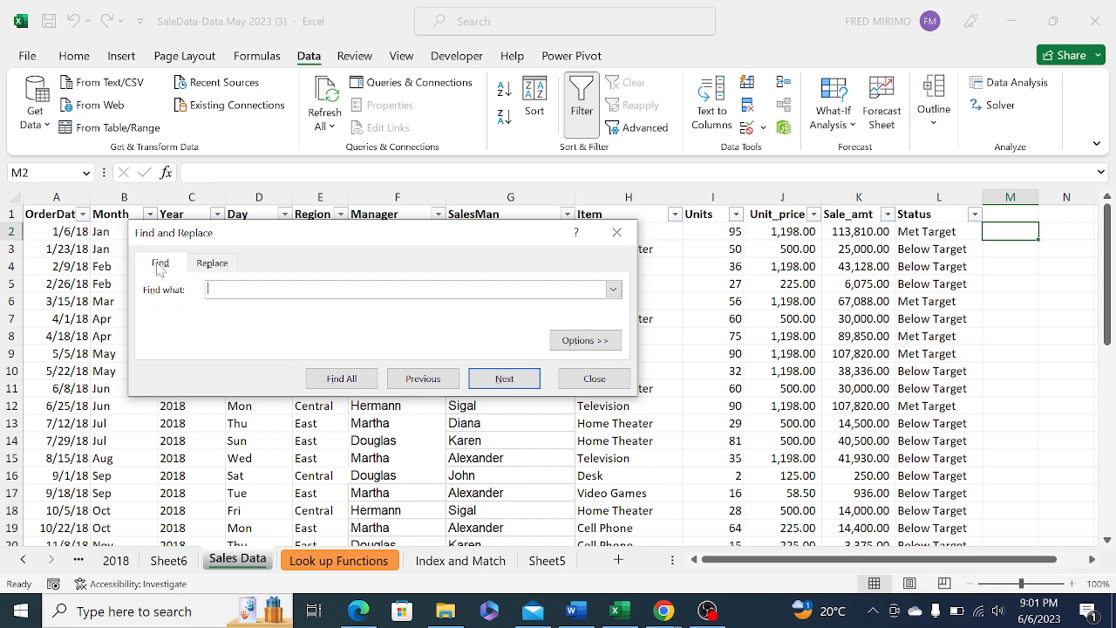
{"action": "left_click", "coordinate": [342, 380]}
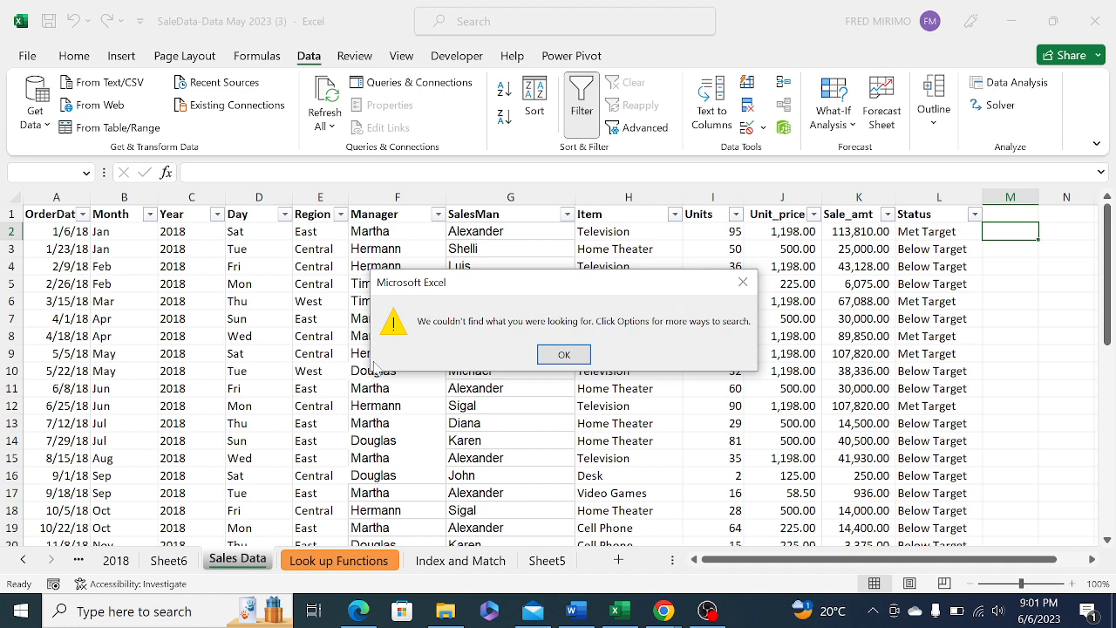
{"action": "left_click", "coordinate": [563, 357]}
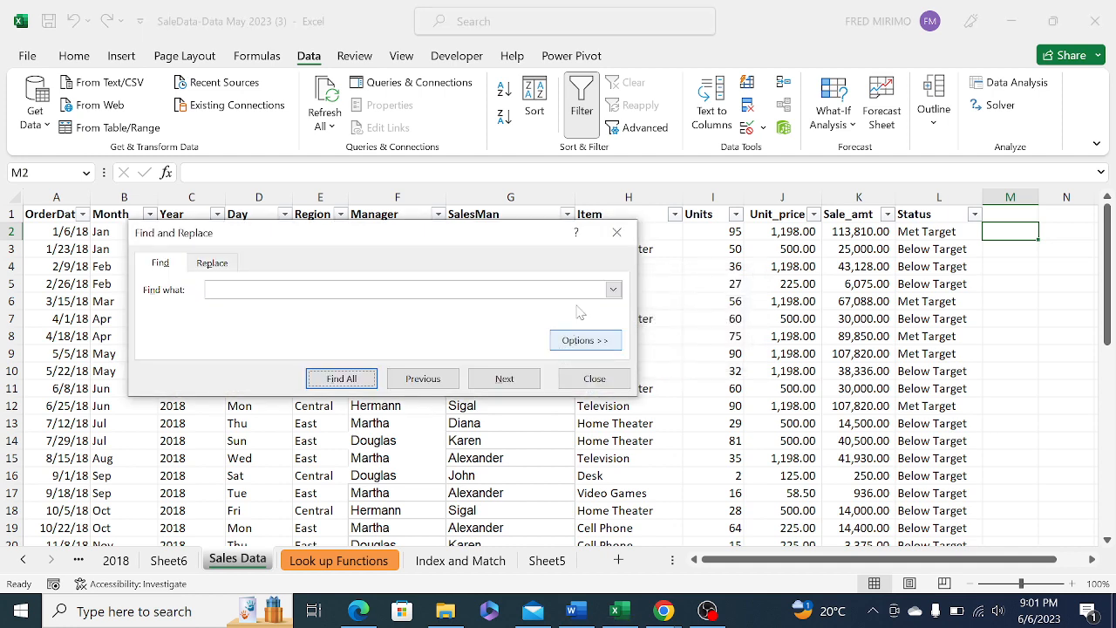
Move the Find and Replace dialog off the sales data and copy the April 2019 sale amount in cell K29
{"action": "left_click_drag", "start_coordinate": [309, 237], "coordinate": [188, 292]}
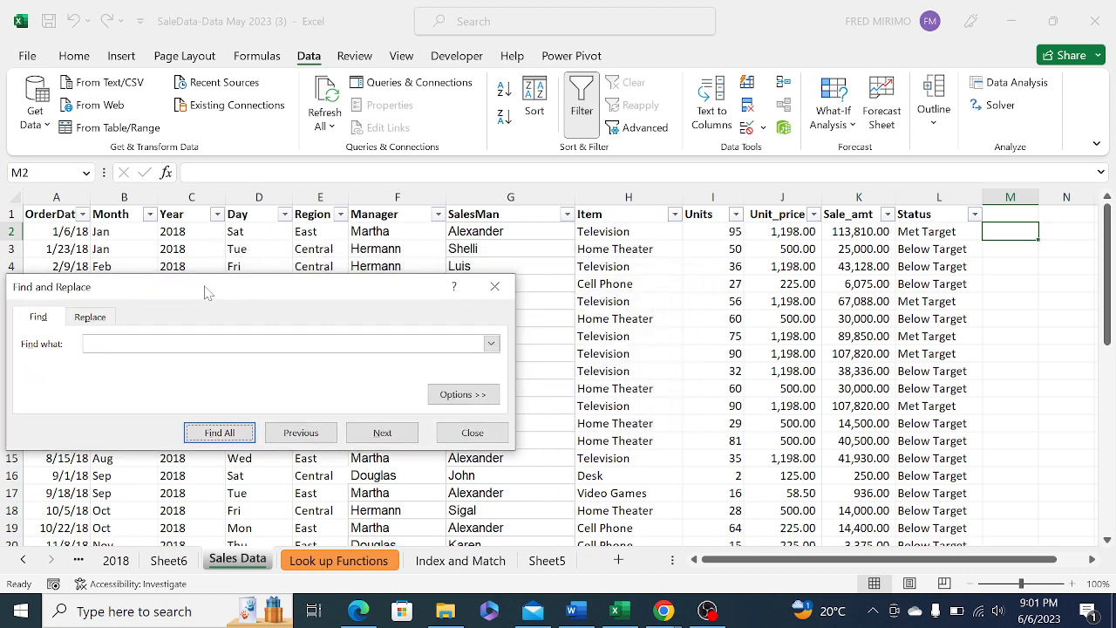
{"action": "scroll", "coordinate": [726, 429], "scroll_direction": "down", "scroll_amount": 2}
{"action": "scroll", "coordinate": [727, 429], "scroll_direction": "down", "scroll_amount": 4}
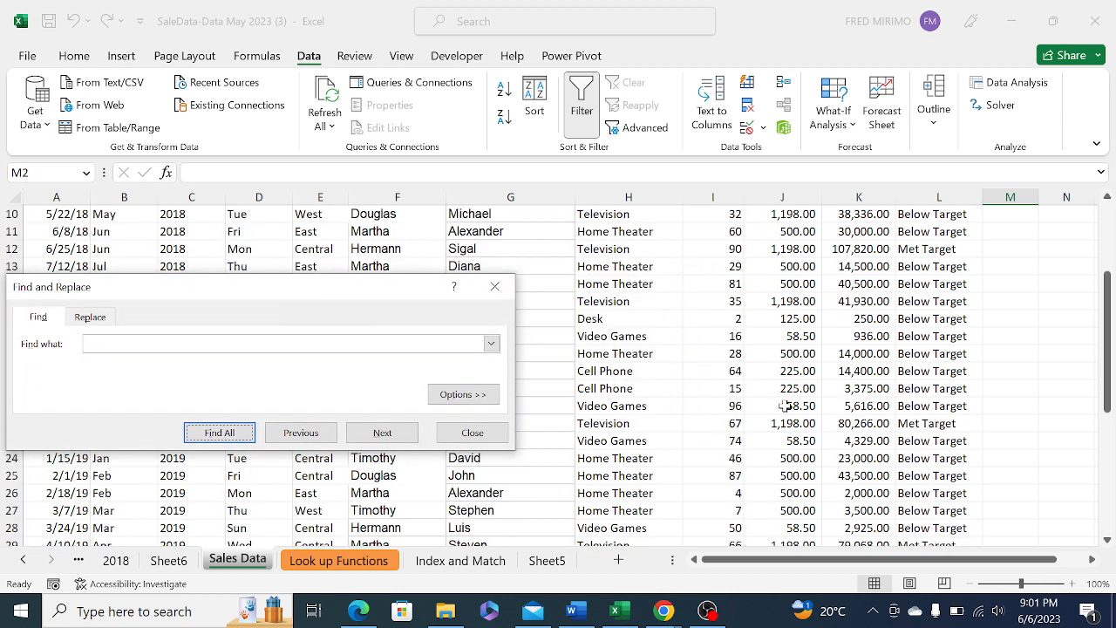
{"action": "left_click", "coordinate": [858, 389]}
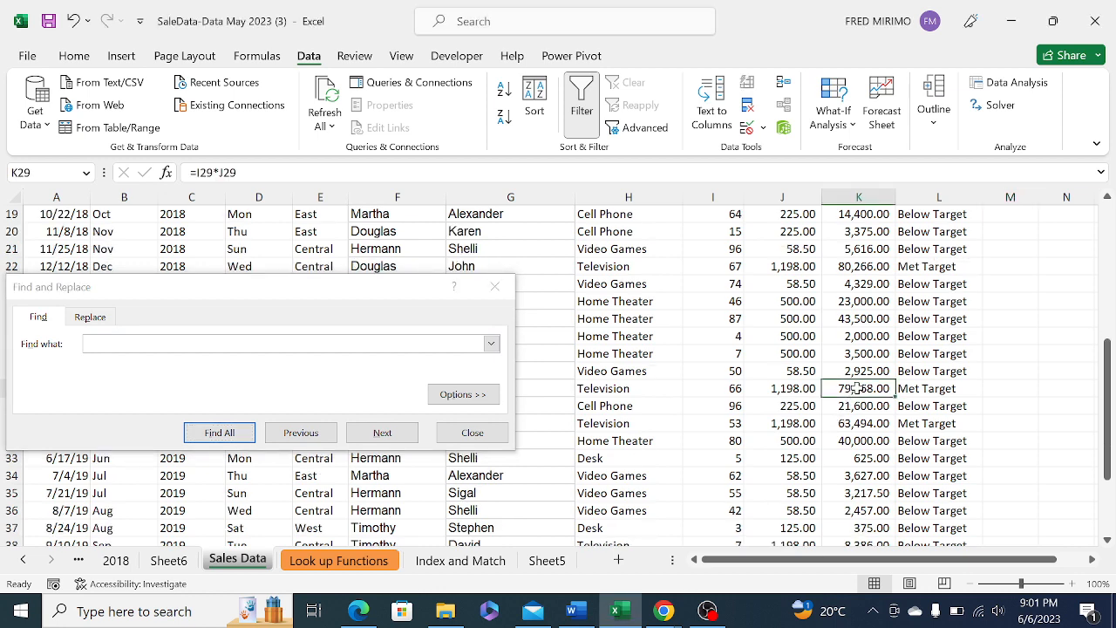
{"action": "right_click", "coordinate": [858, 389]}
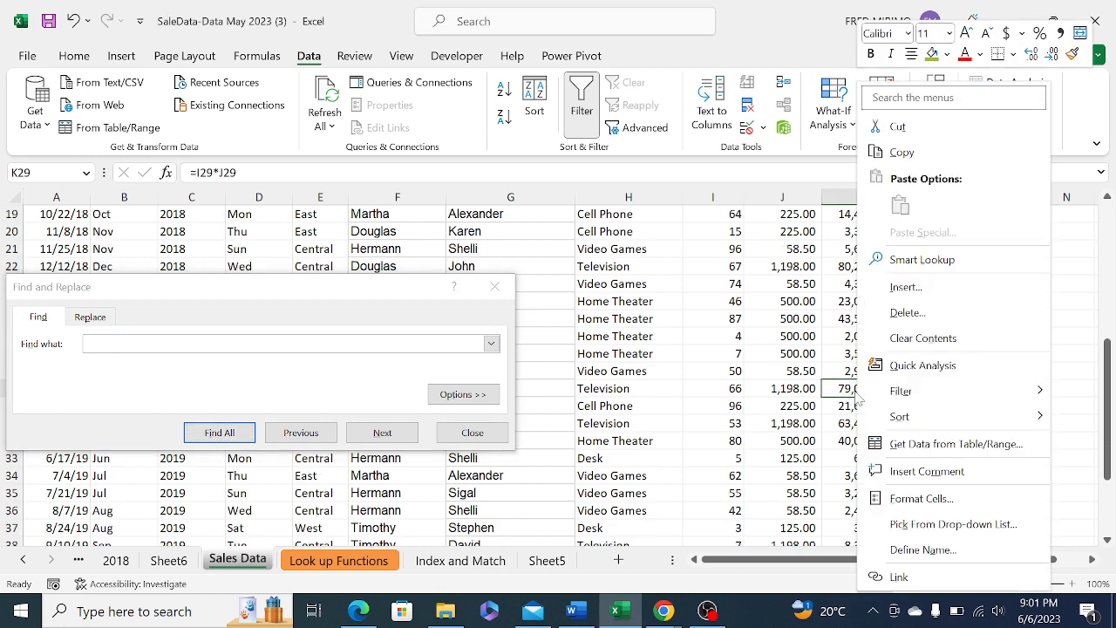
{"action": "left_click", "coordinate": [902, 153]}
Paste 79,068.00 as the search term and find all its occurrences in the Sales Data sheet
{"action": "left_click", "coordinate": [92, 317]}
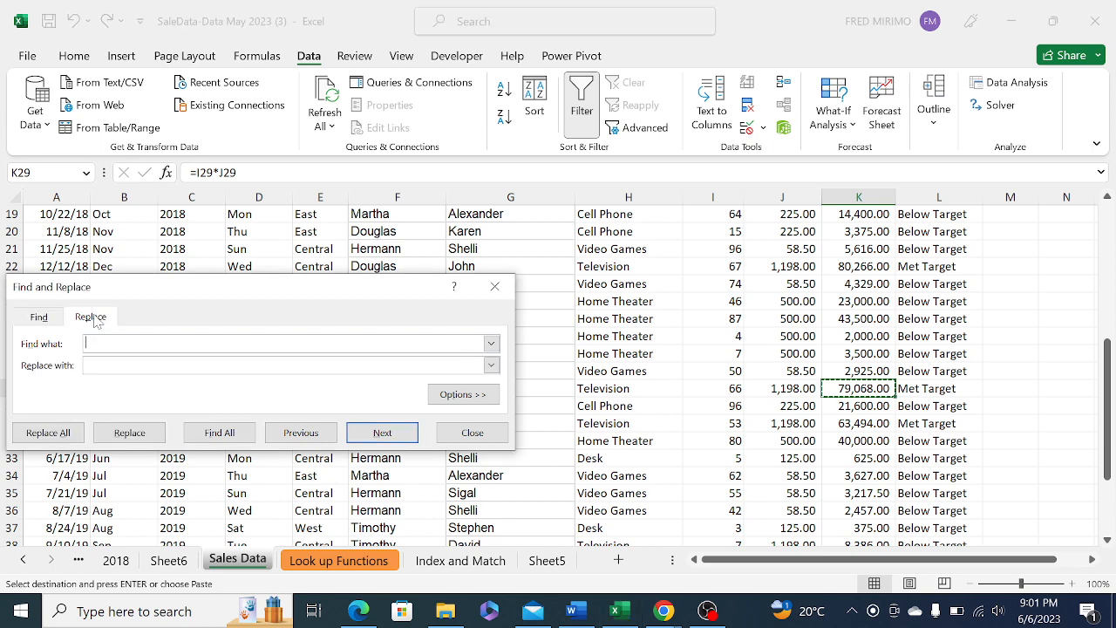
{"action": "left_click", "coordinate": [39, 317]}
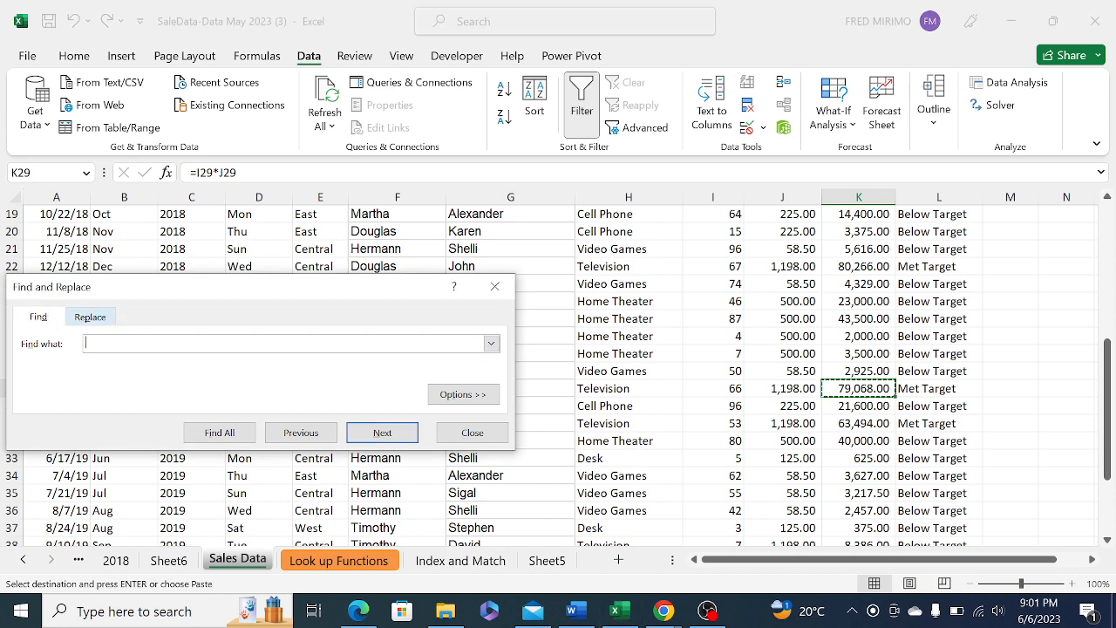
{"action": "right_click", "coordinate": [129, 347]}
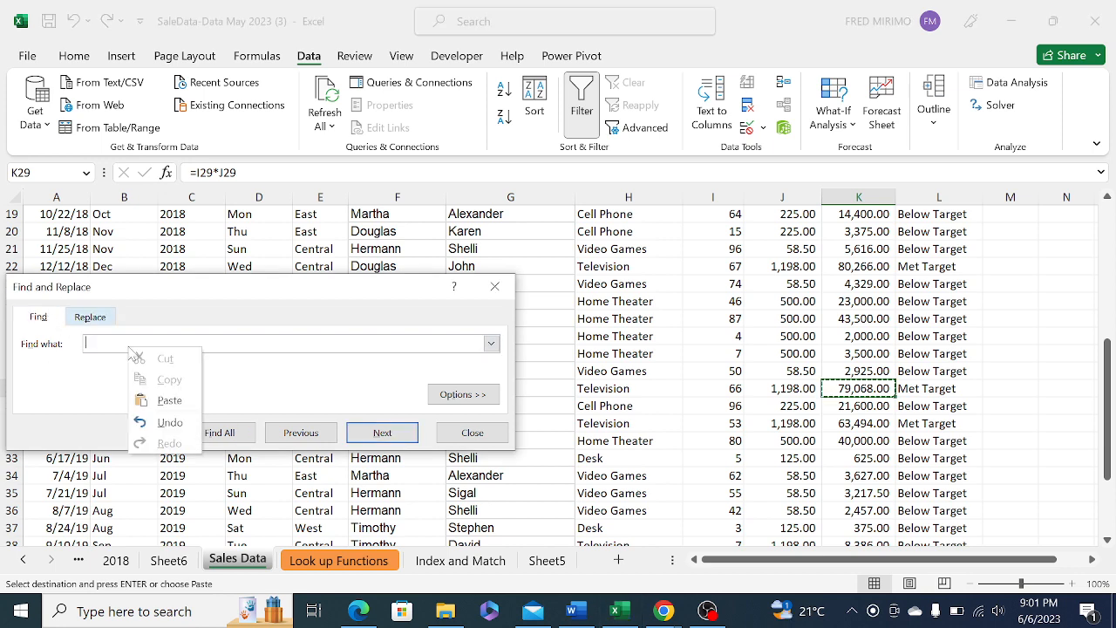
{"action": "left_click", "coordinate": [169, 401]}
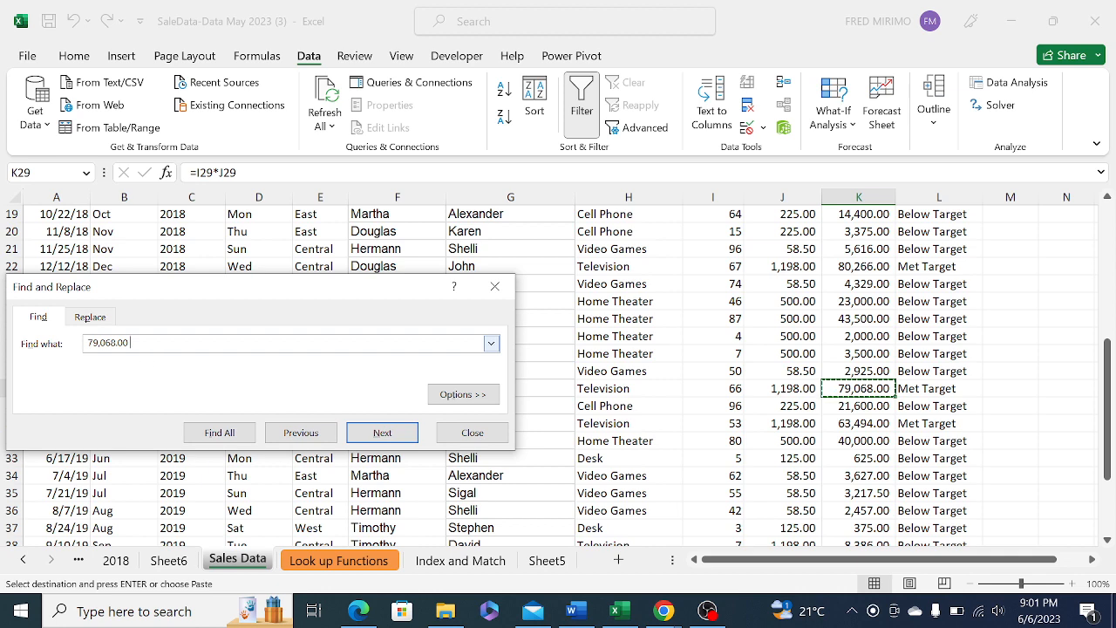
{"action": "left_click", "coordinate": [212, 433]}
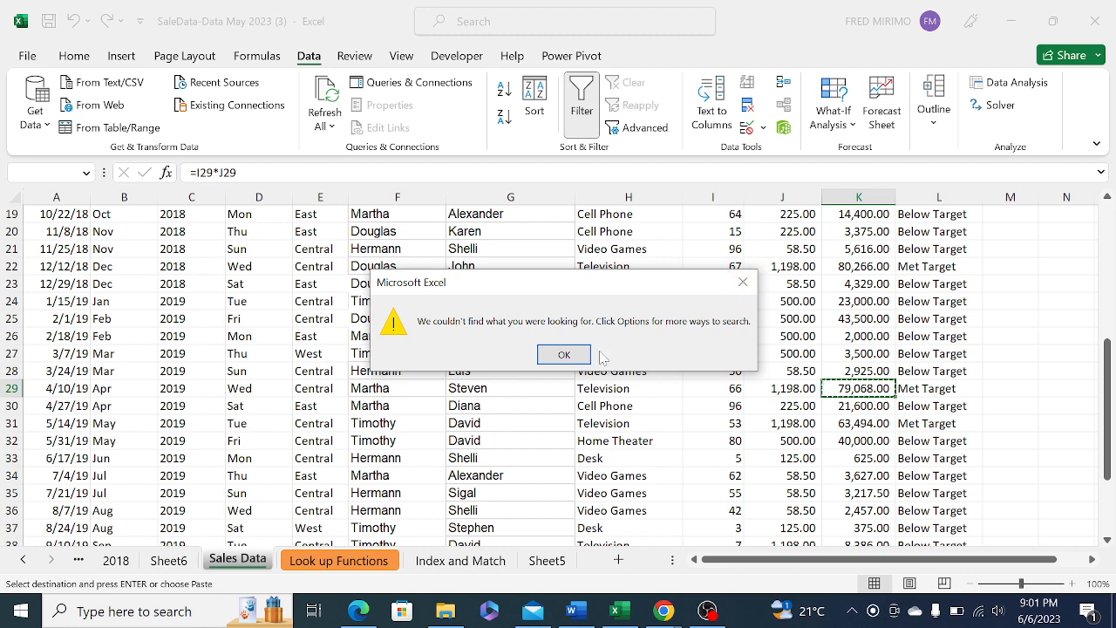
{"action": "left_click", "coordinate": [566, 358]}
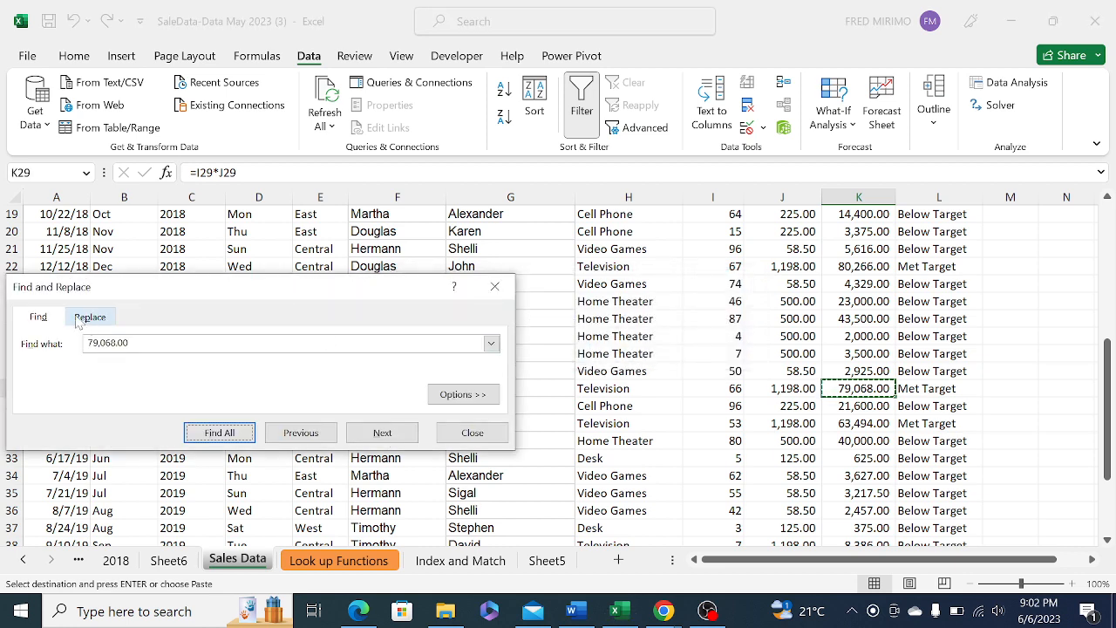
Clear the pasted sale amount from the search term in Find and Replace
{"action": "left_click", "coordinate": [39, 319]}
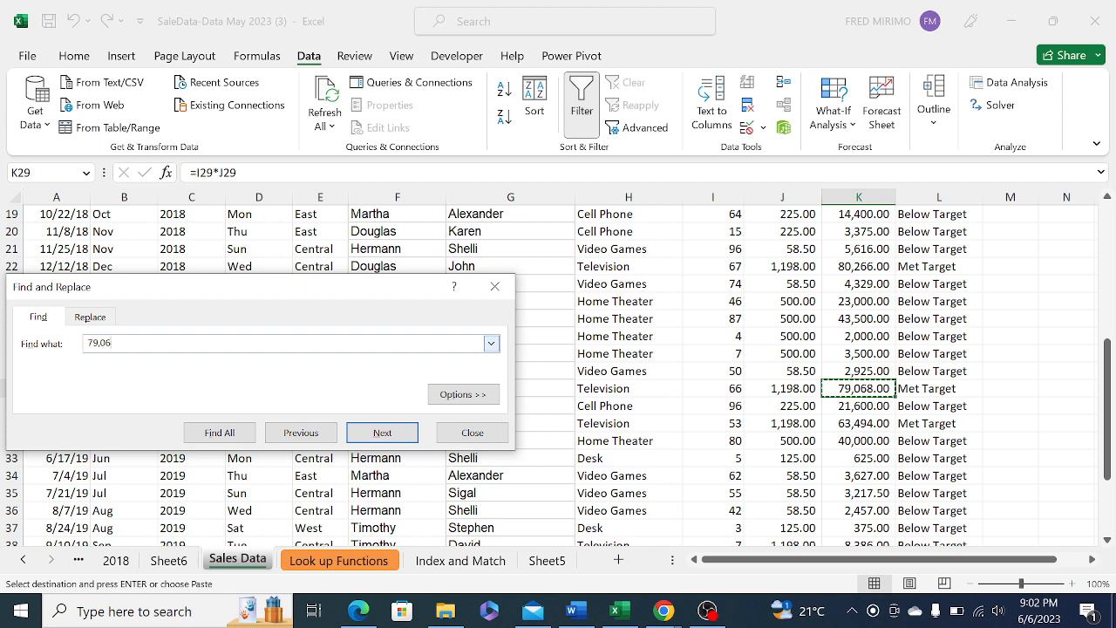
{"action": "key", "text": "BackSpace"}
{"action": "key", "text": "BackSpace"}
{"action": "key", "text": "BackSpace"}
{"action": "key", "text": "BackSpace"}
{"action": "key", "text": "BackSpace"}
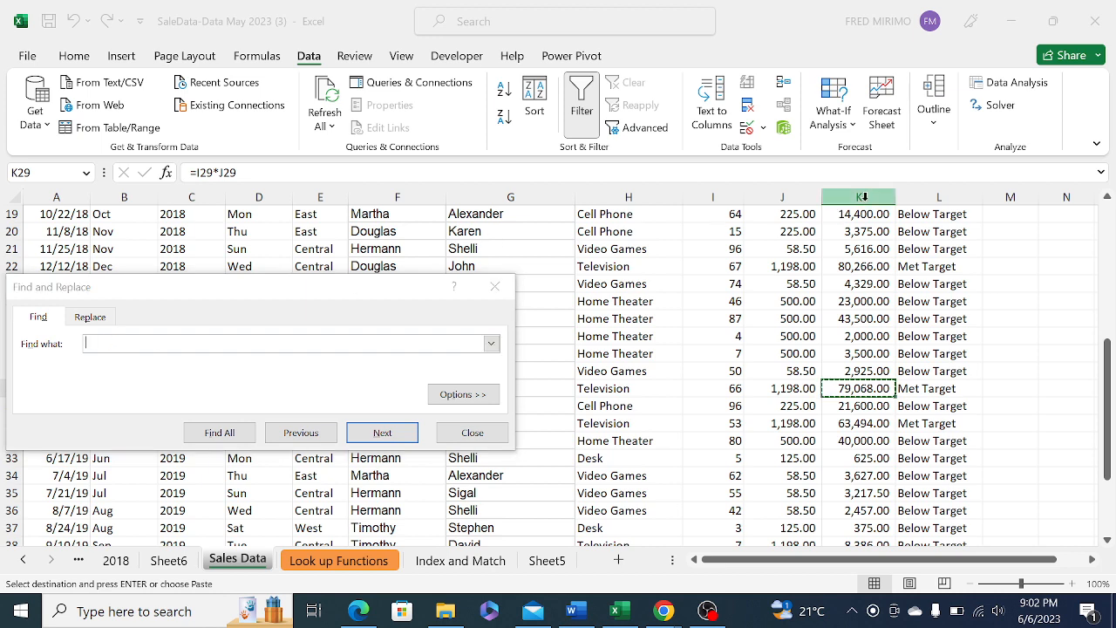
Change the number format of the whole Sale_amt column K to General
{"action": "left_click", "coordinate": [864, 197]}
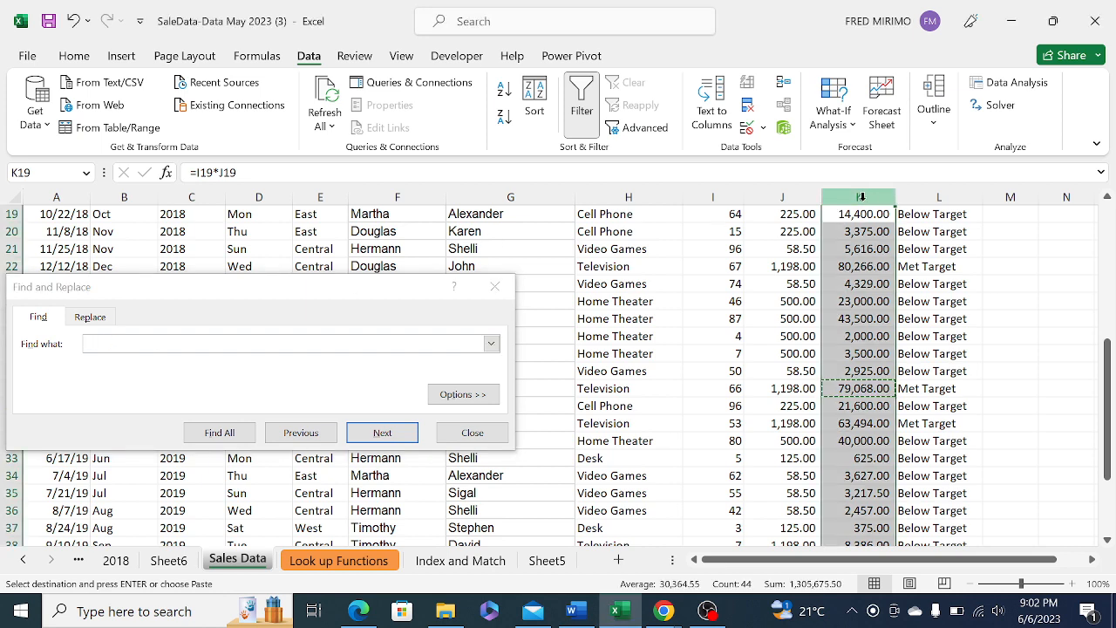
{"action": "left_click", "coordinate": [74, 56]}
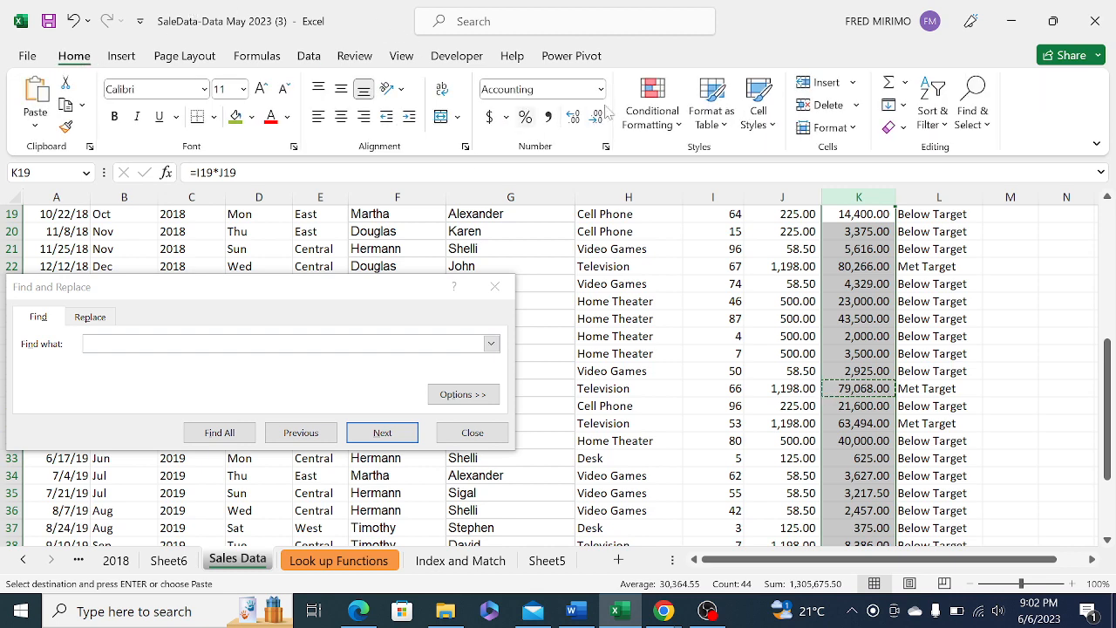
{"action": "left_click", "coordinate": [601, 89]}
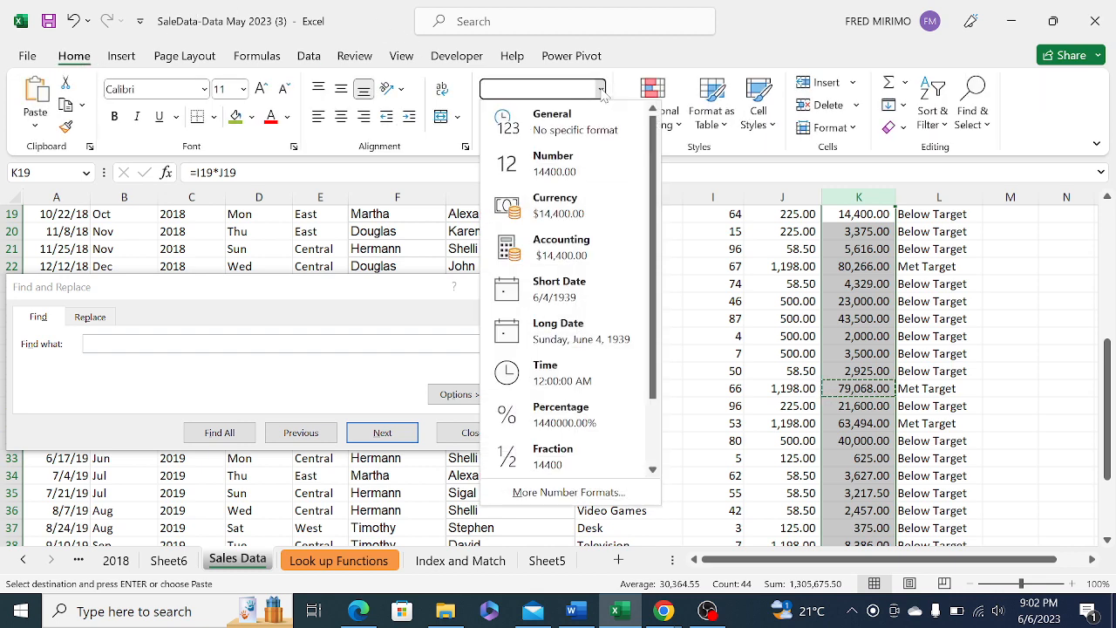
{"action": "left_click", "coordinate": [568, 125]}
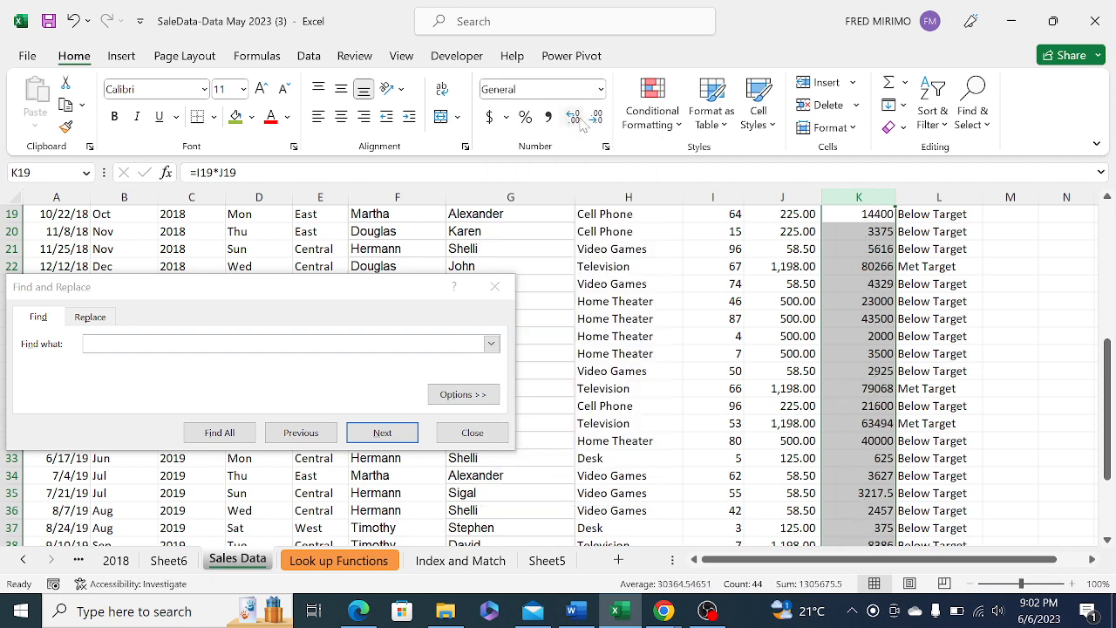
{"action": "left_click", "coordinate": [695, 288]}
Copy the sale amount in K22, paste 80266 as the search term and find all its occurrences
{"action": "left_click", "coordinate": [861, 269]}
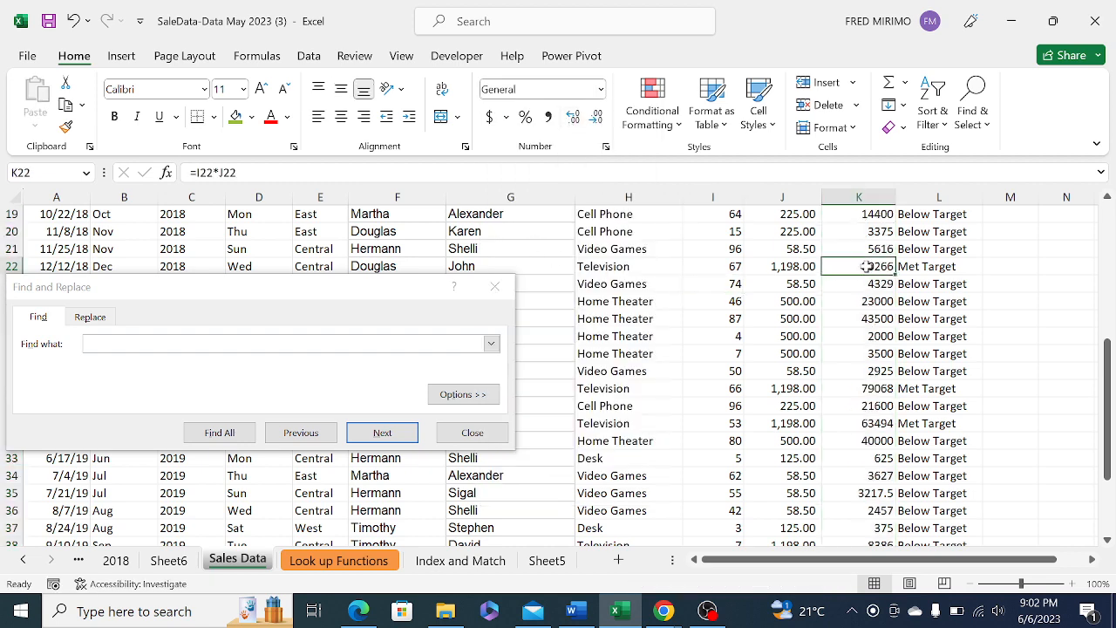
{"action": "right_click", "coordinate": [862, 268]}
{"action": "left_click", "coordinate": [916, 153]}
{"action": "left_click", "coordinate": [101, 344]}
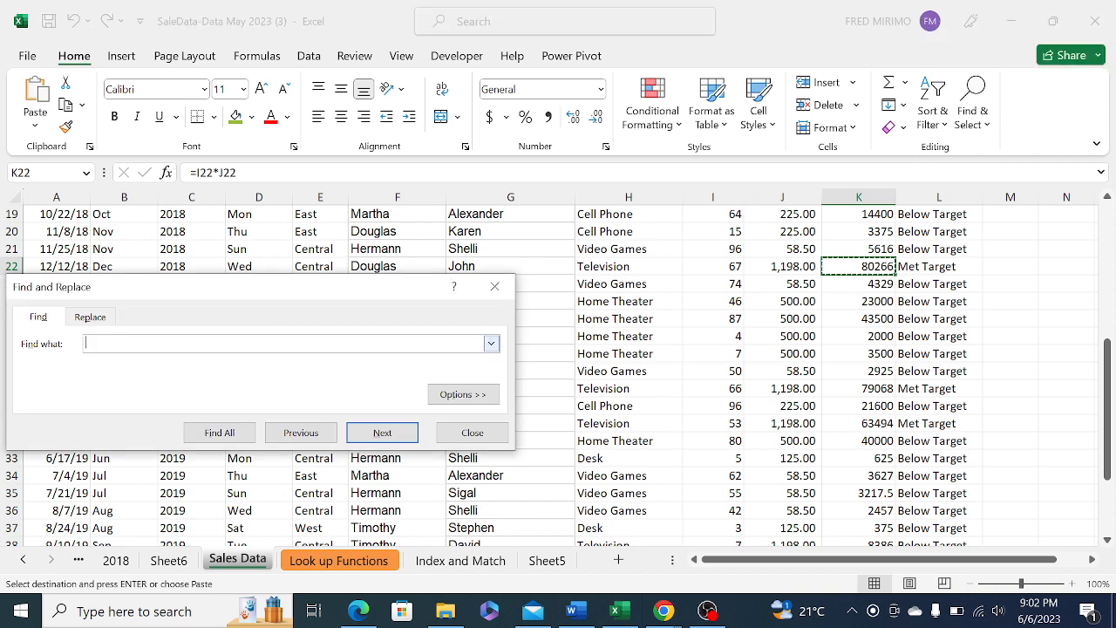
{"action": "right_click", "coordinate": [99, 347]}
{"action": "left_click", "coordinate": [142, 398]}
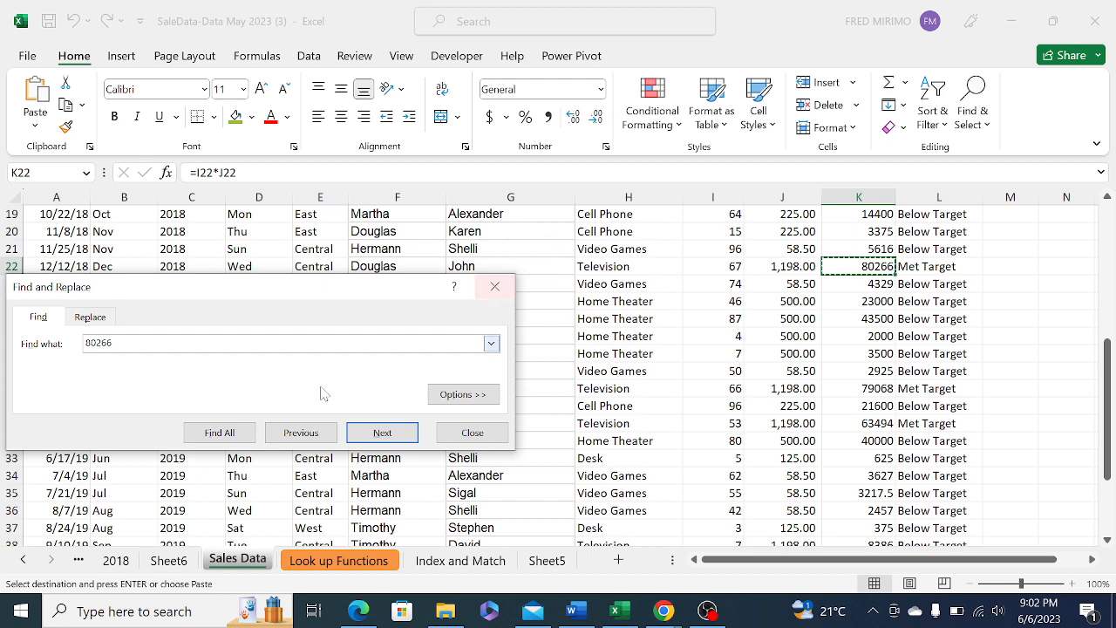
{"action": "left_click", "coordinate": [220, 432]}
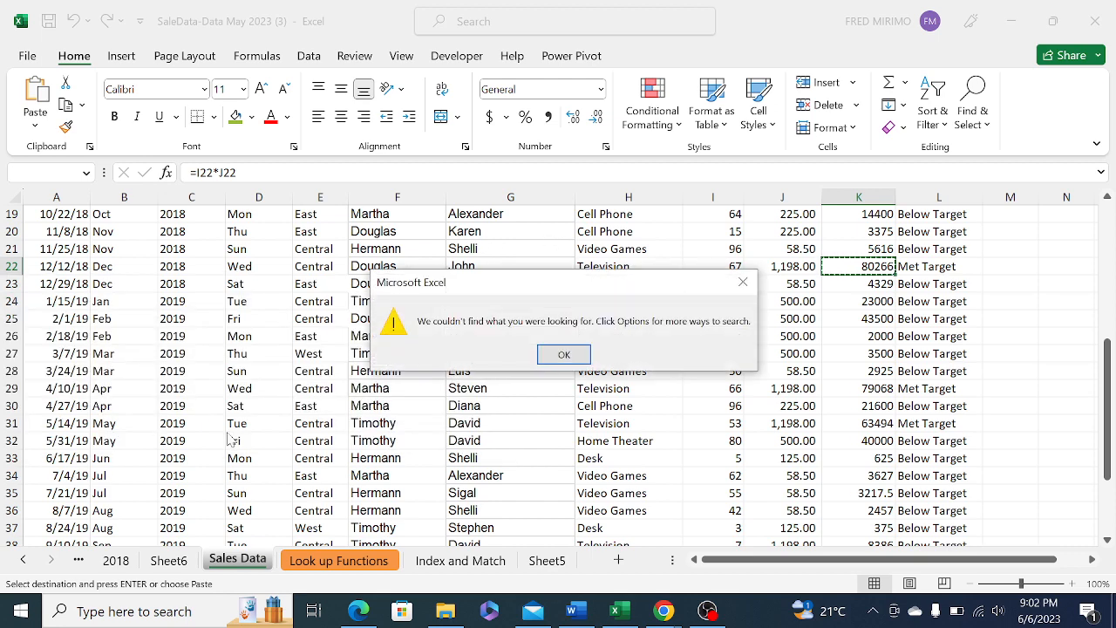
{"action": "left_click", "coordinate": [561, 354]}
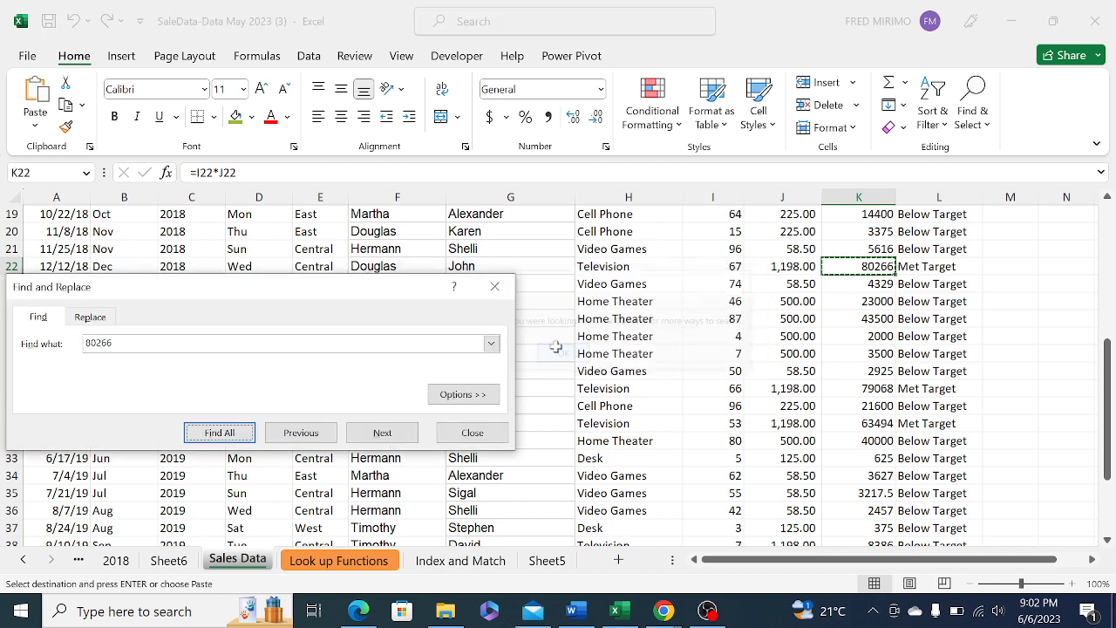
Compare the Find and Replace modes for the 80266 search, then close the dialog
{"action": "left_click_drag", "start_coordinate": [318, 296], "coordinate": [500, 288]}
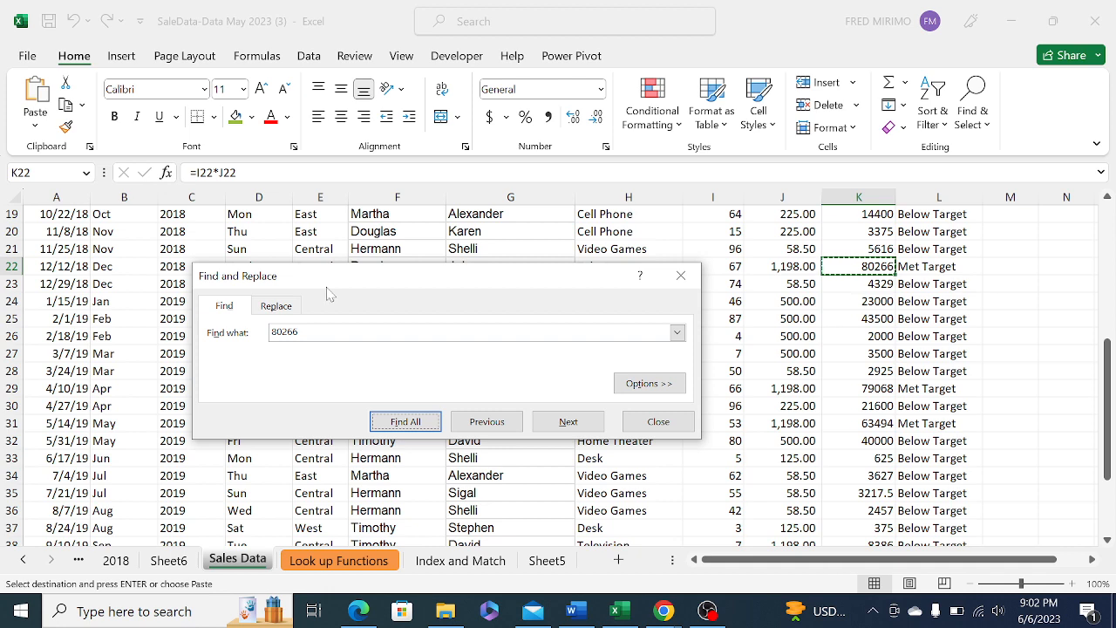
{"action": "left_click", "coordinate": [277, 306]}
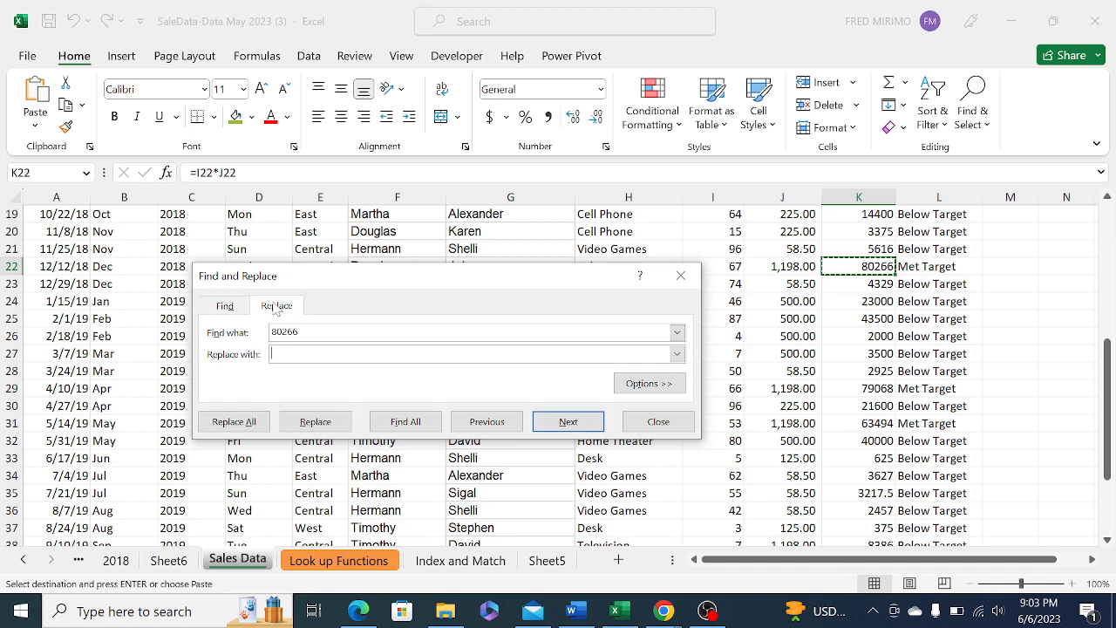
{"action": "left_click", "coordinate": [227, 309]}
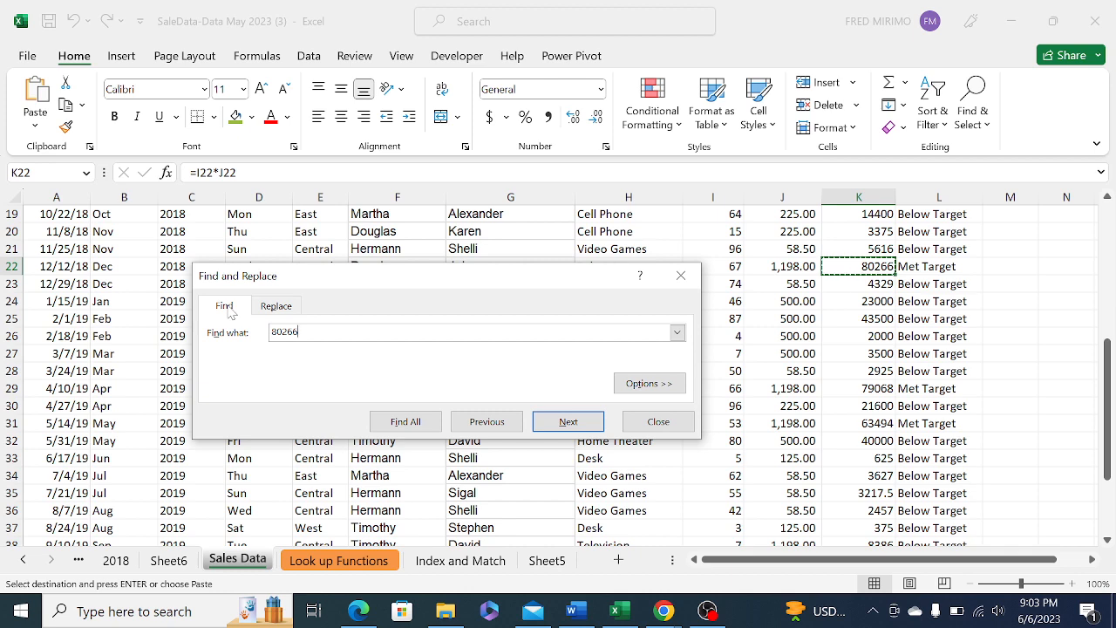
{"action": "left_click", "coordinate": [286, 308]}
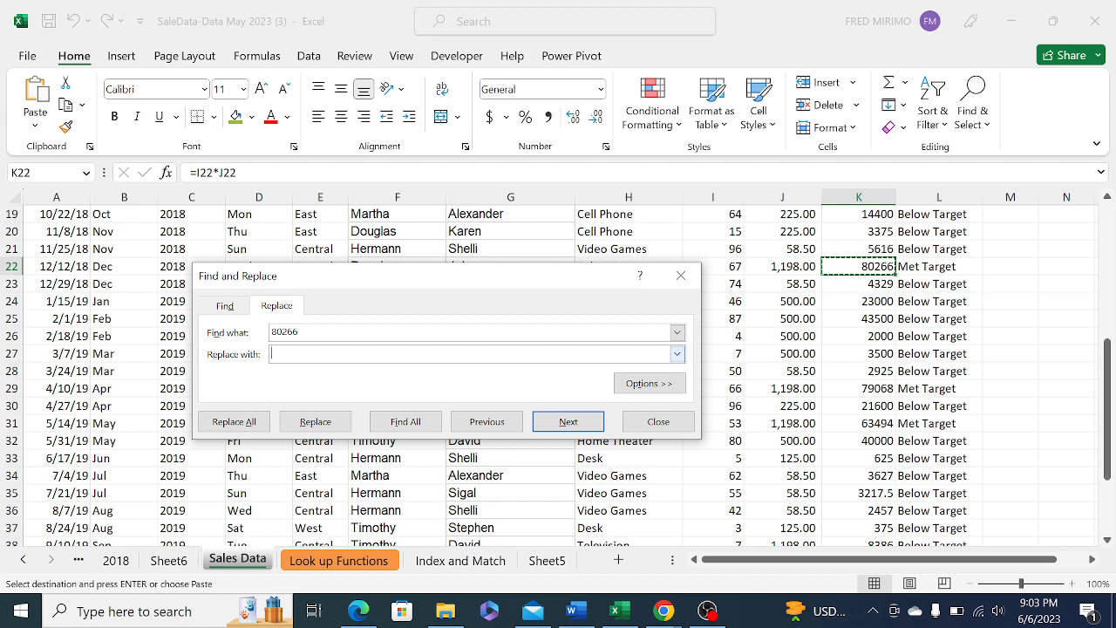
{"action": "left_click_drag", "start_coordinate": [573, 281], "coordinate": [485, 292]}
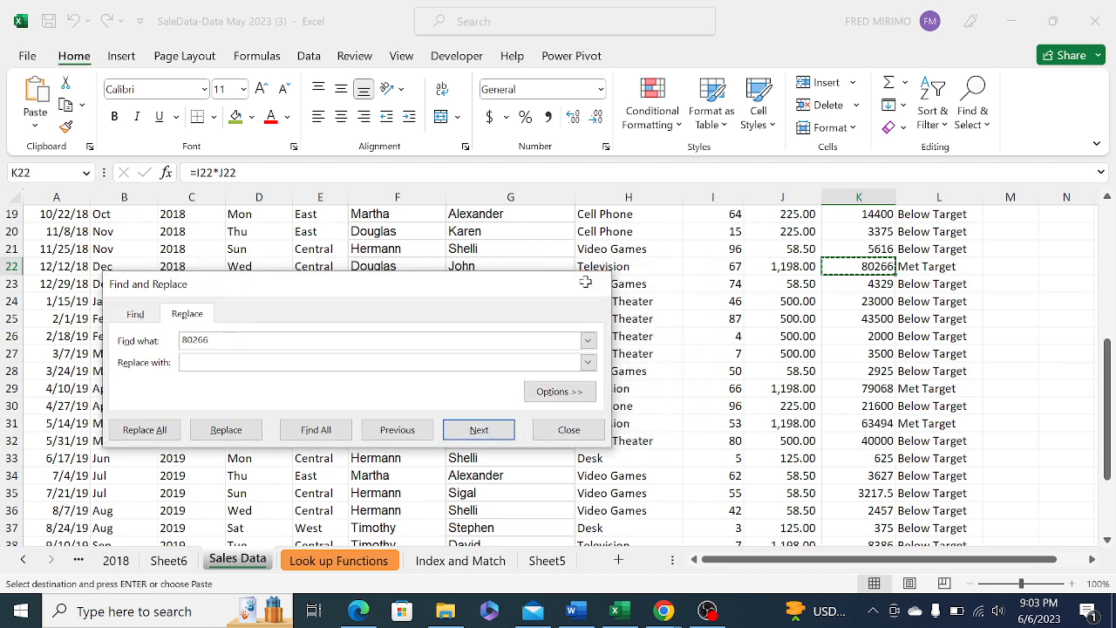
{"action": "left_click", "coordinate": [589, 283]}
Open the Look up Functions sheet and examine the Central region's June sales in cell H11
{"action": "left_click", "coordinate": [342, 562]}
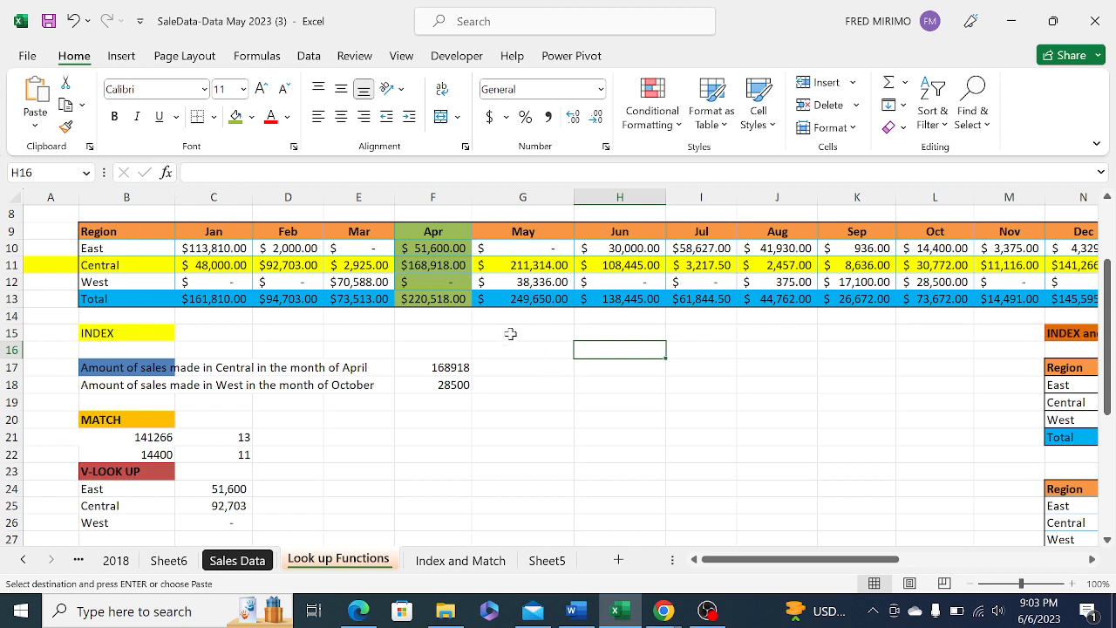
{"action": "left_click", "coordinate": [618, 268]}
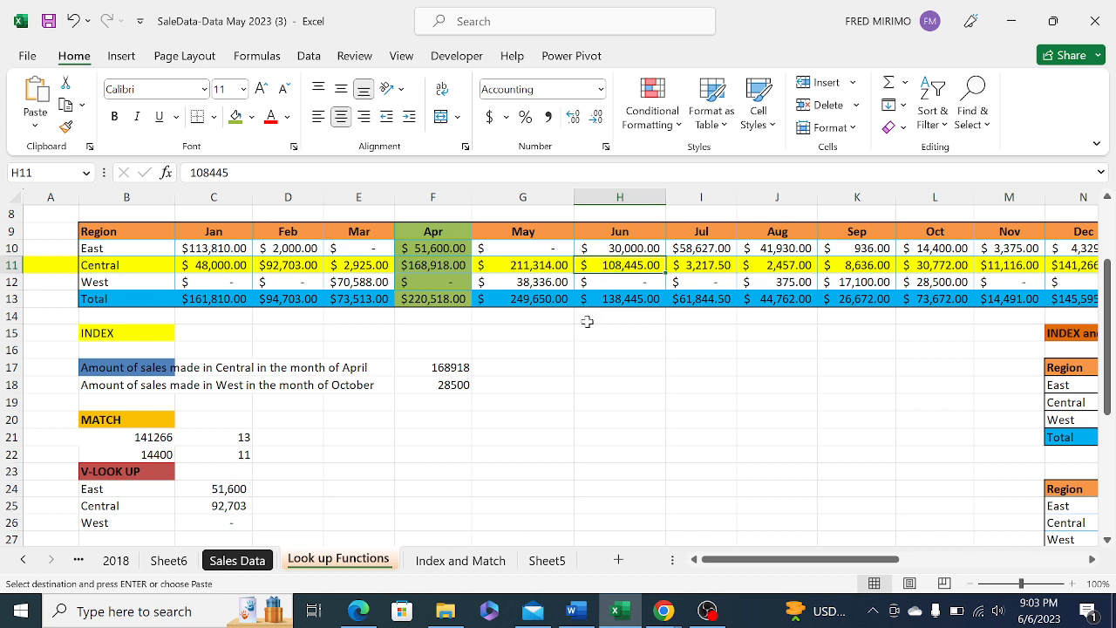
{"action": "left_click", "coordinate": [598, 367]}
{"action": "left_click", "coordinate": [610, 269]}
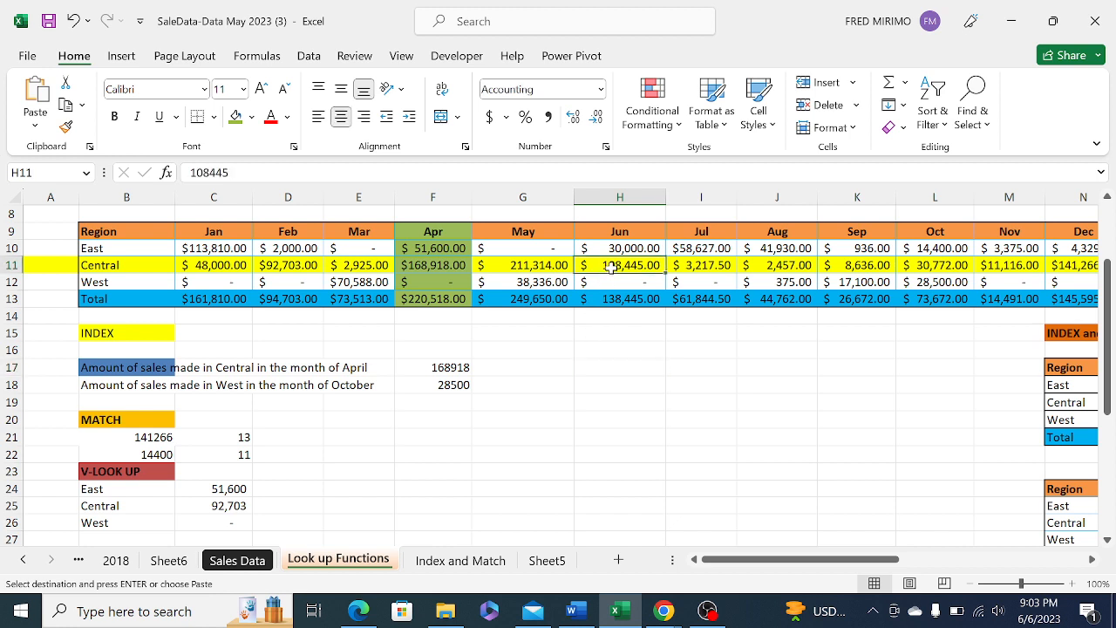
{"action": "left_click", "coordinate": [609, 349]}
{"action": "left_click", "coordinate": [614, 264]}
{"action": "left_click", "coordinate": [602, 349]}
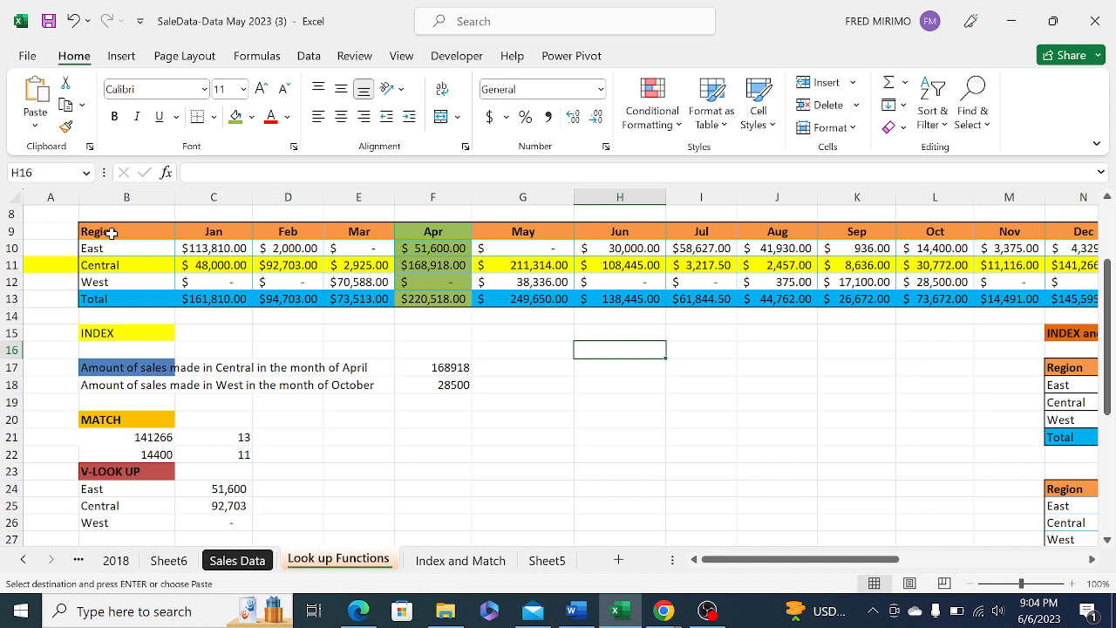
Examine the regional sales table in B9:Q13, from the January column through the yearly totals
{"action": "left_click_drag", "start_coordinate": [113, 231], "coordinate": [974, 301]}
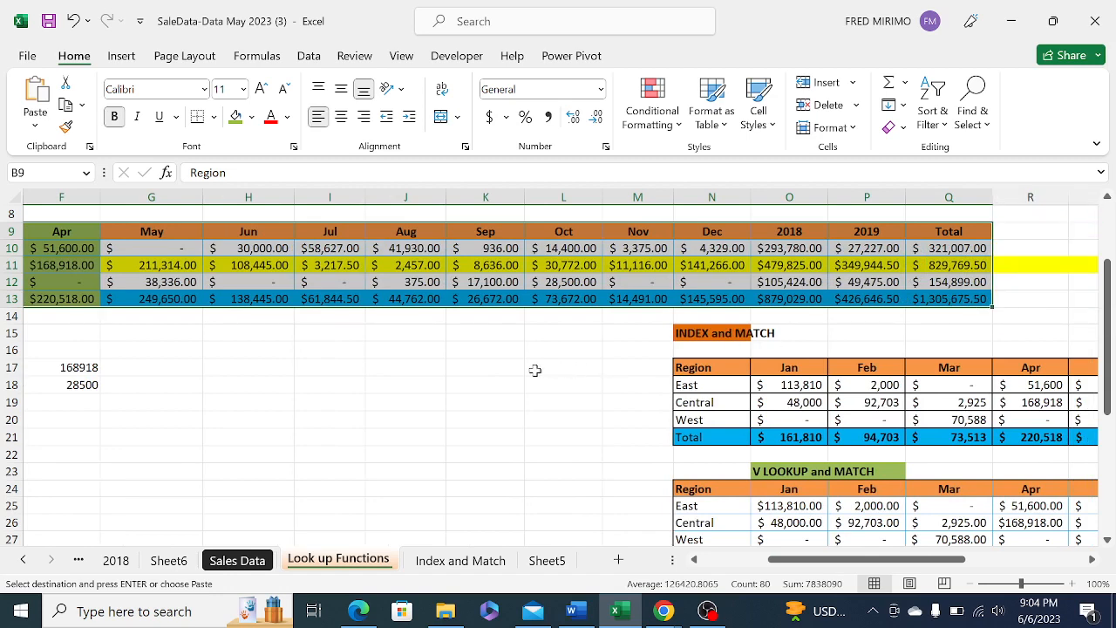
{"action": "left_click", "coordinate": [505, 370]}
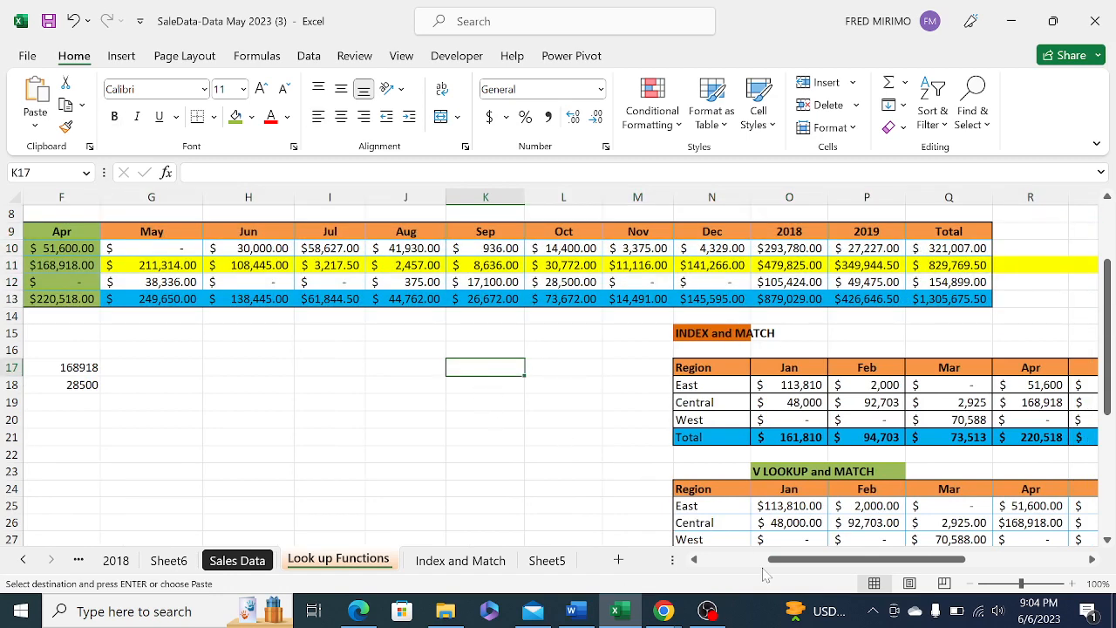
{"action": "left_click_drag", "start_coordinate": [776, 562], "coordinate": [708, 562]}
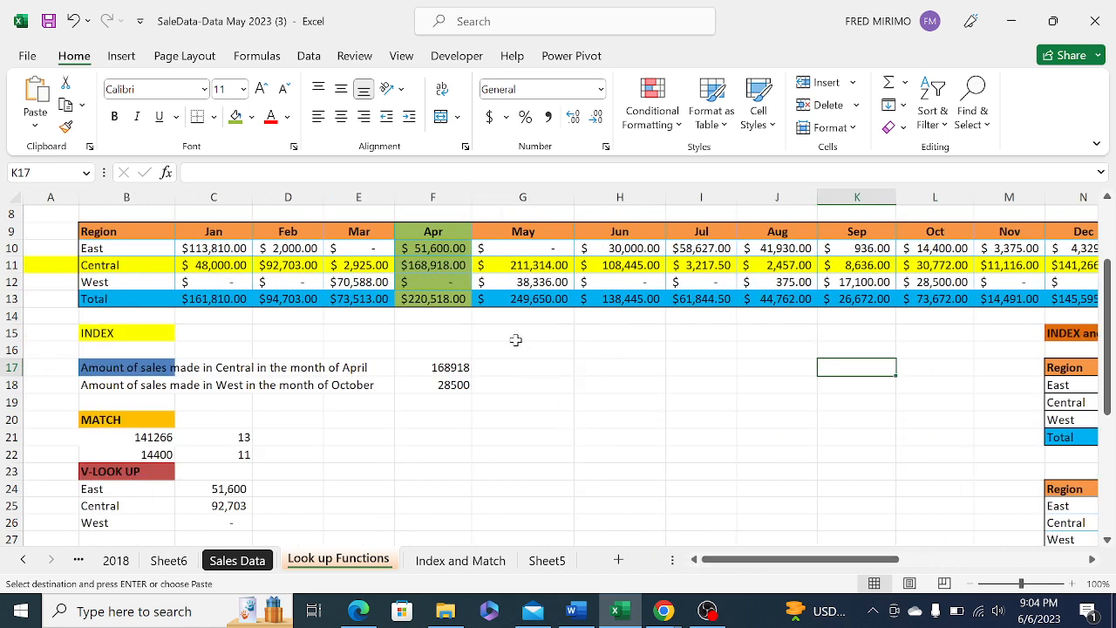
{"action": "left_click", "coordinate": [621, 346]}
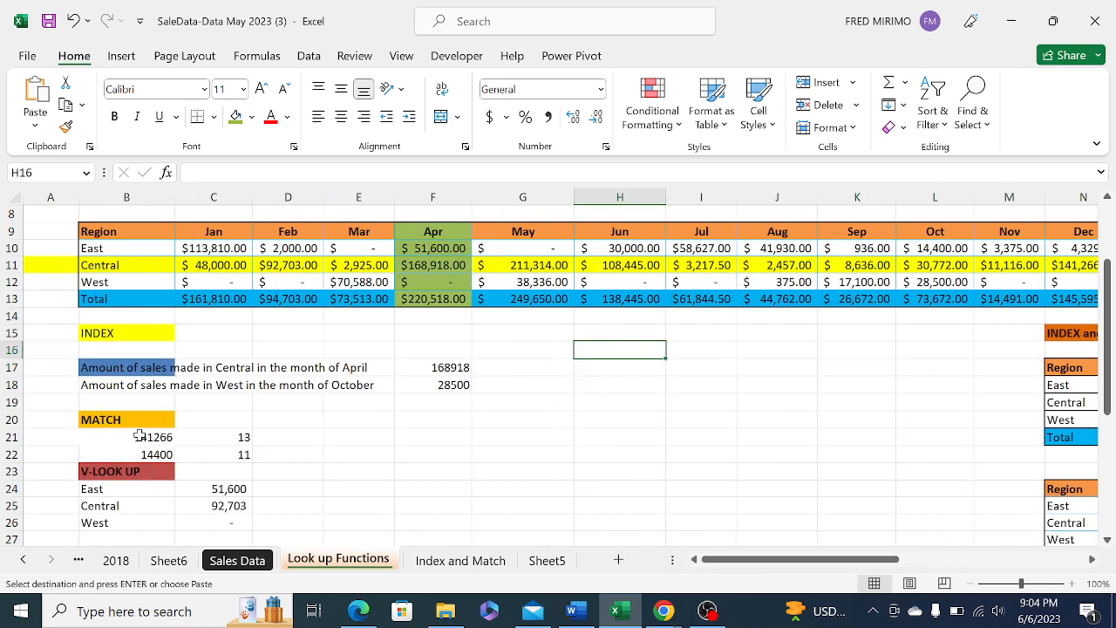
Examine the MATCH example for 141266 in row 21 and compare it with the Central row of the sales table
{"action": "scroll", "coordinate": [204, 427], "scroll_direction": "down", "scroll_amount": 1}
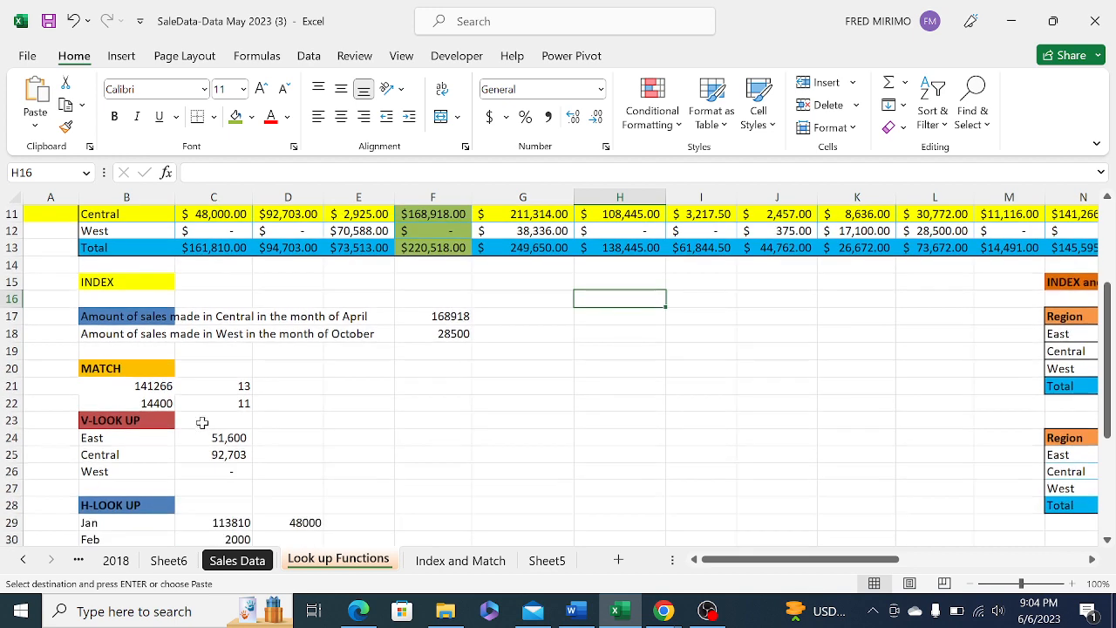
{"action": "left_click", "coordinate": [162, 388]}
{"action": "left_click", "coordinate": [237, 386]}
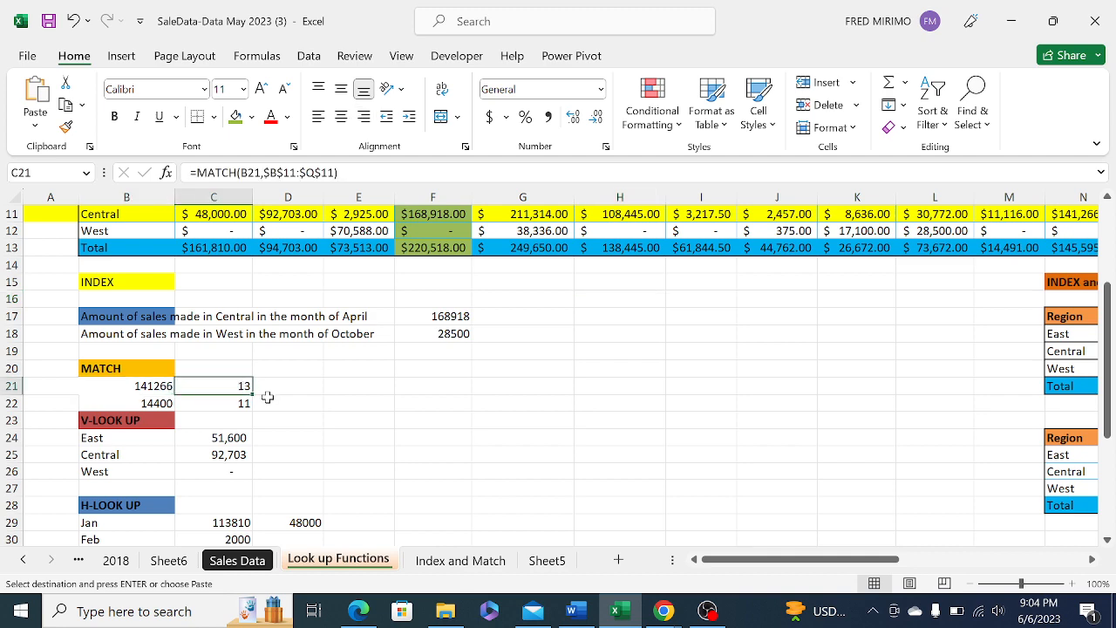
{"action": "left_click", "coordinate": [388, 401]}
{"action": "scroll", "coordinate": [566, 299], "scroll_direction": "up", "scroll_amount": 3}
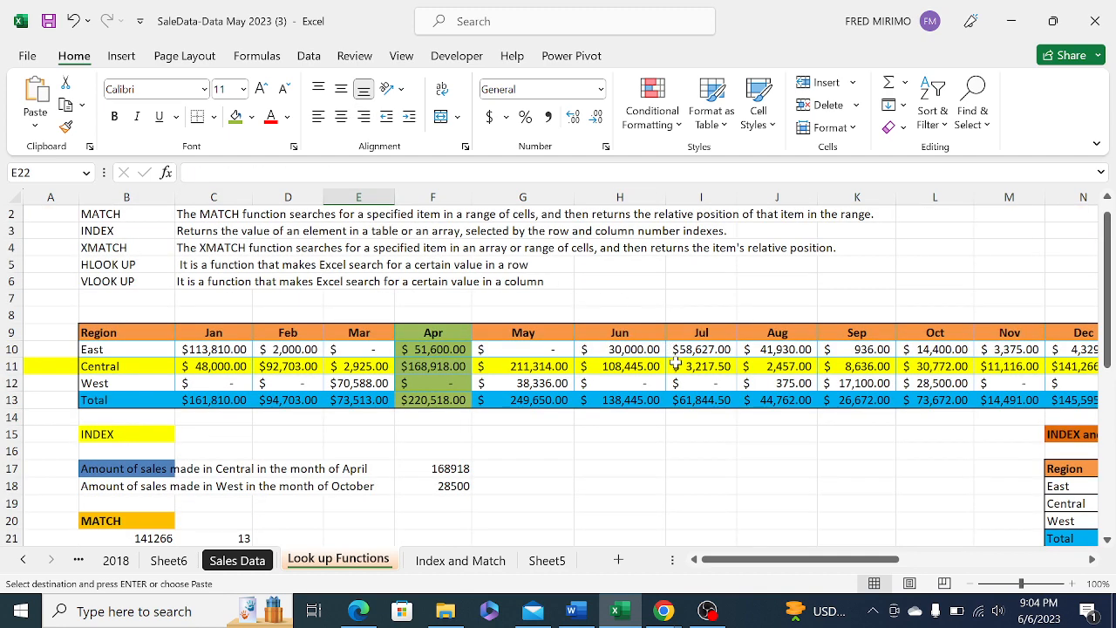
{"action": "left_click", "coordinate": [678, 365]}
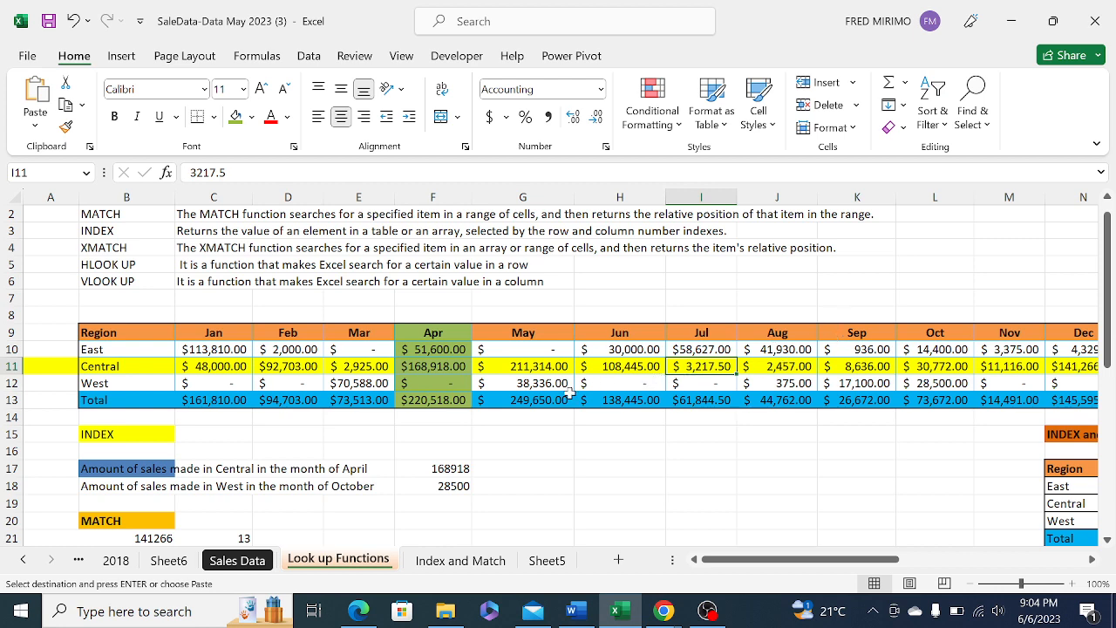
{"action": "scroll", "coordinate": [568, 393], "scroll_direction": "down", "scroll_amount": 1}
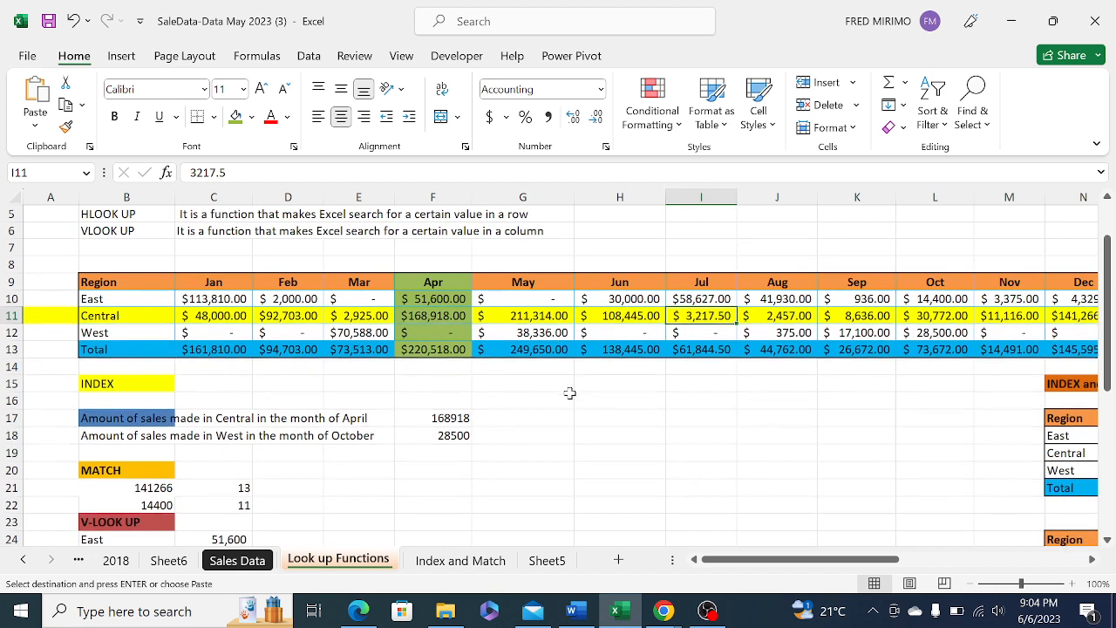
{"action": "left_click", "coordinate": [558, 420]}
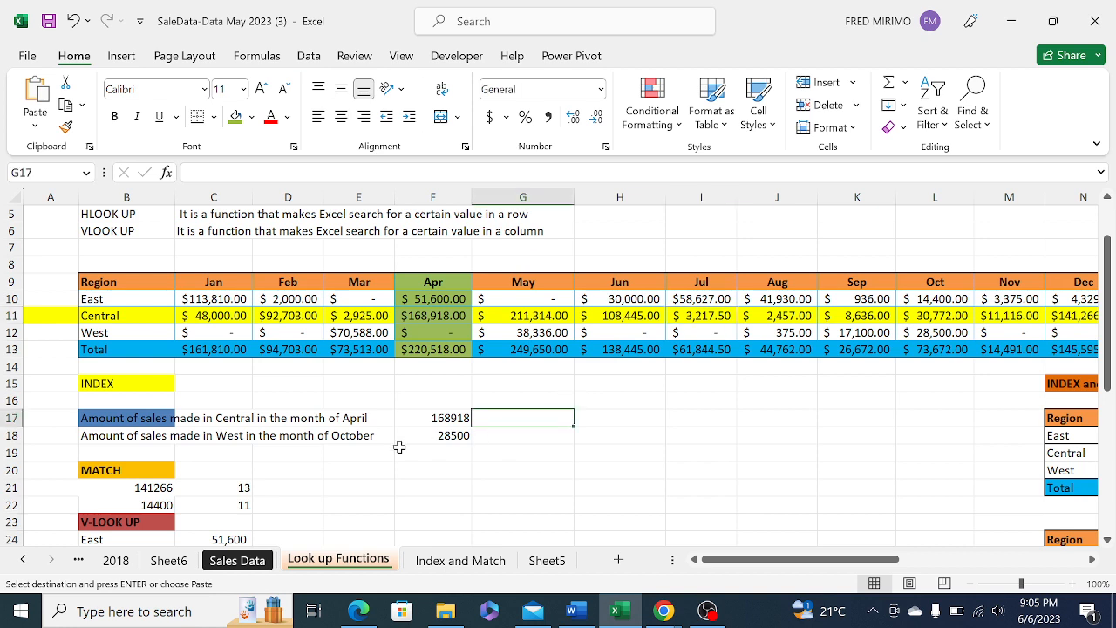
{"action": "left_click", "coordinate": [292, 485]}
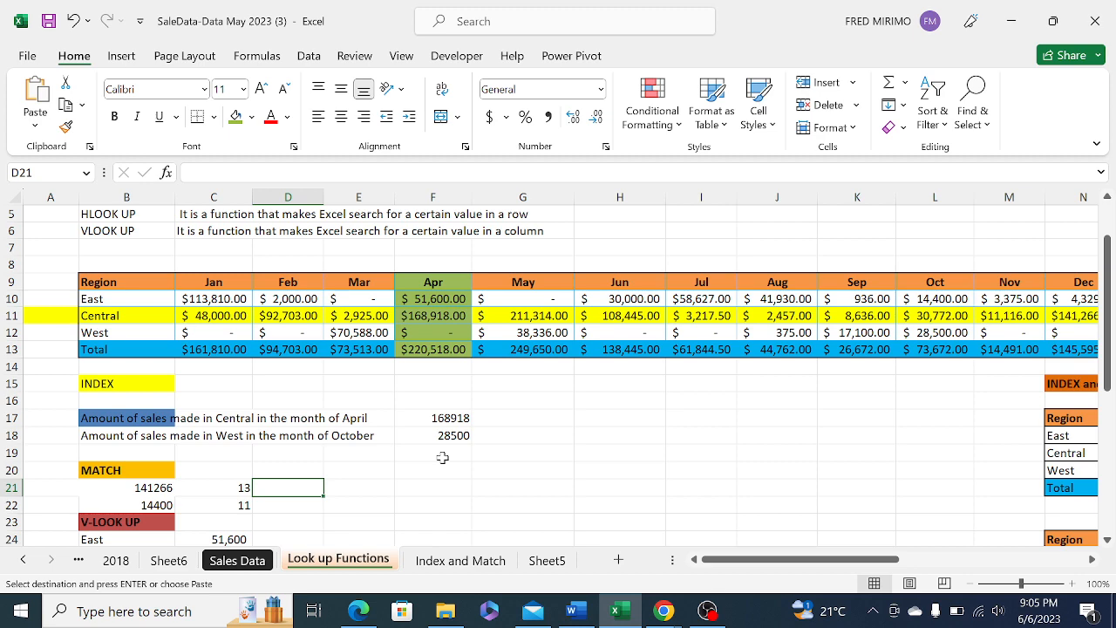
{"action": "left_click_drag", "start_coordinate": [441, 468], "coordinate": [441, 454]}
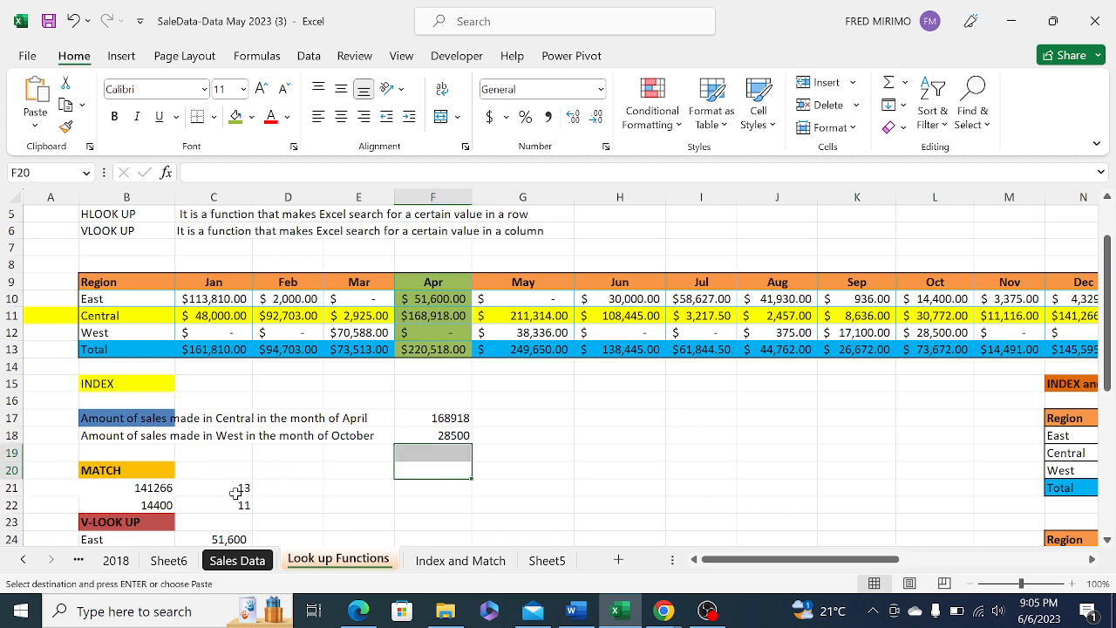
Inspect the arguments and referenced ranges of the MATCH formula in C21, then leave the cell
{"action": "left_click", "coordinate": [236, 493]}
{"action": "double_click", "coordinate": [236, 492]}
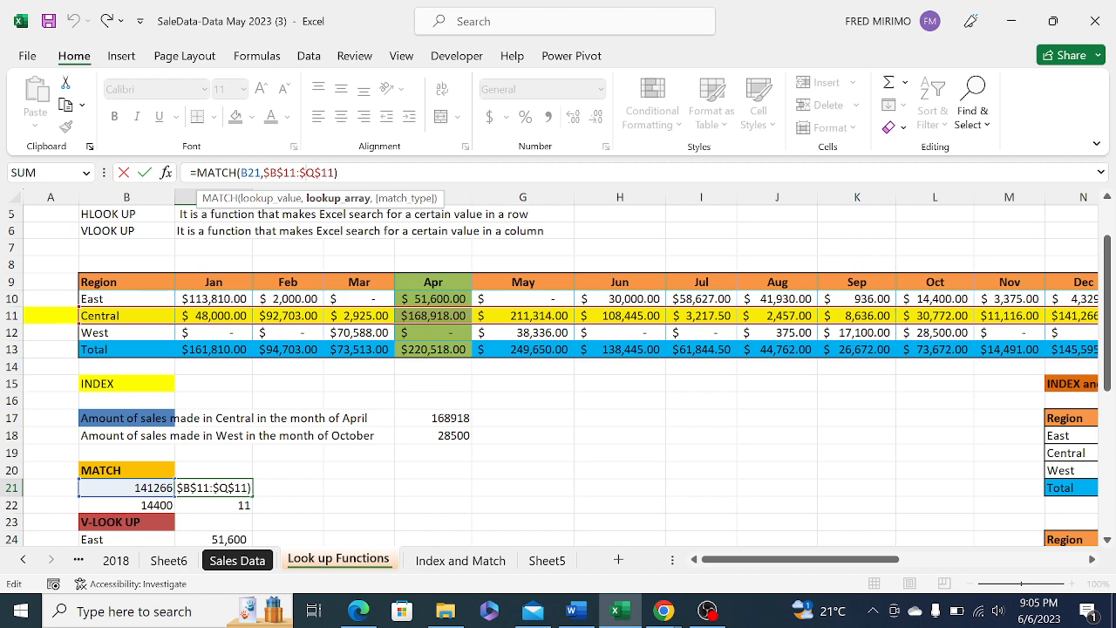
{"action": "key", "text": "Return"}
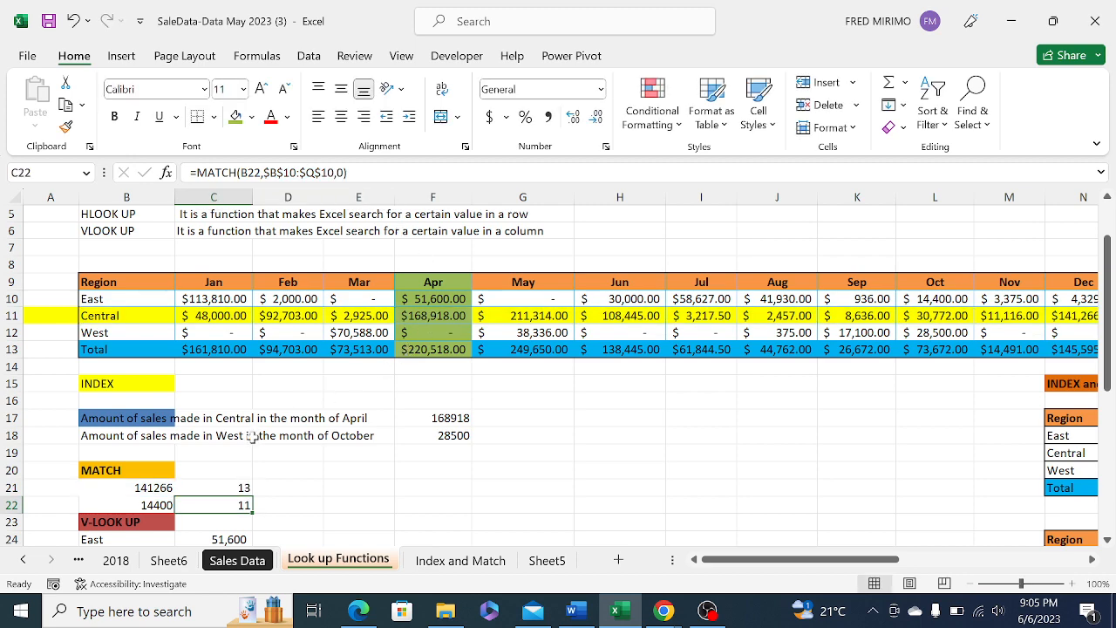
{"action": "scroll", "coordinate": [224, 453], "scroll_direction": "down", "scroll_amount": 2}
{"action": "left_click", "coordinate": [336, 400]}
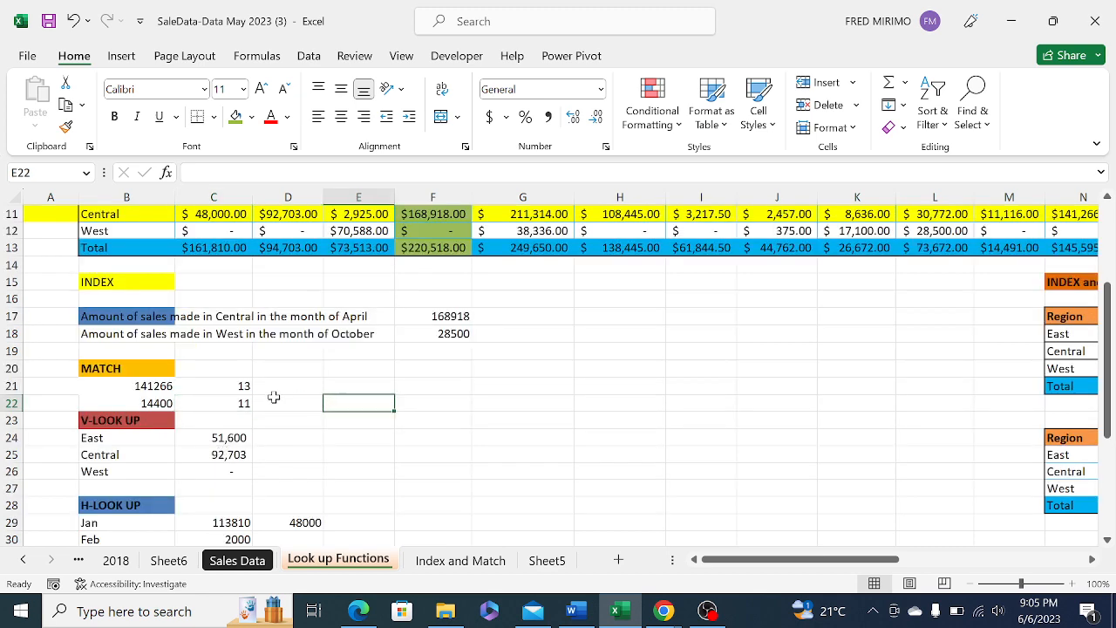
{"action": "left_click", "coordinate": [225, 385]}
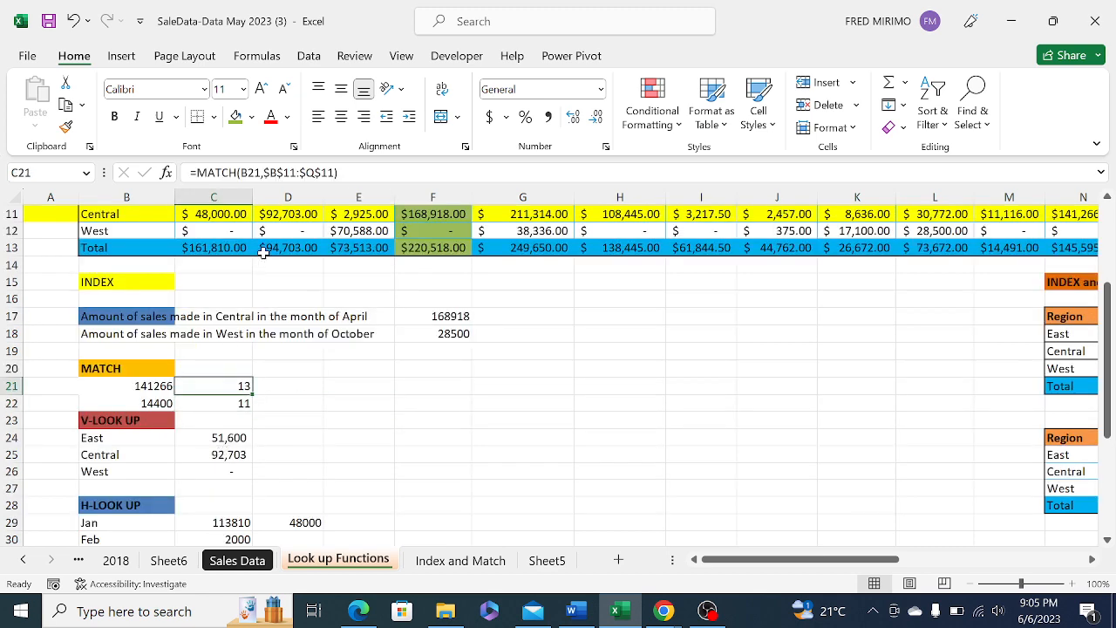
{"action": "left_click", "coordinate": [250, 172]}
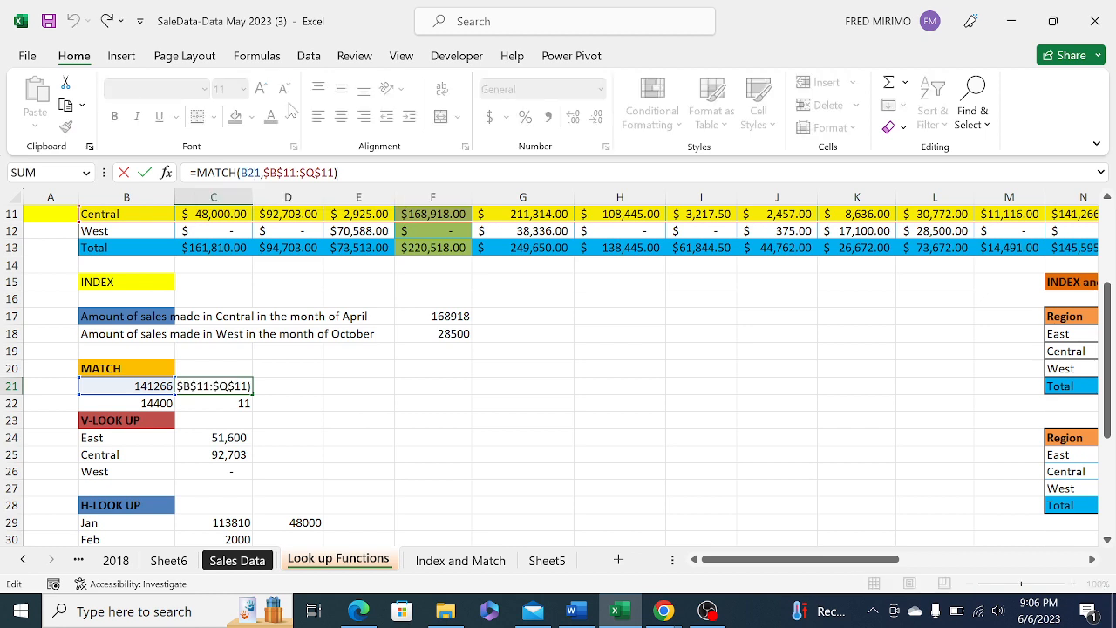
{"action": "key", "text": "Return"}
{"action": "left_click", "coordinate": [286, 416]}
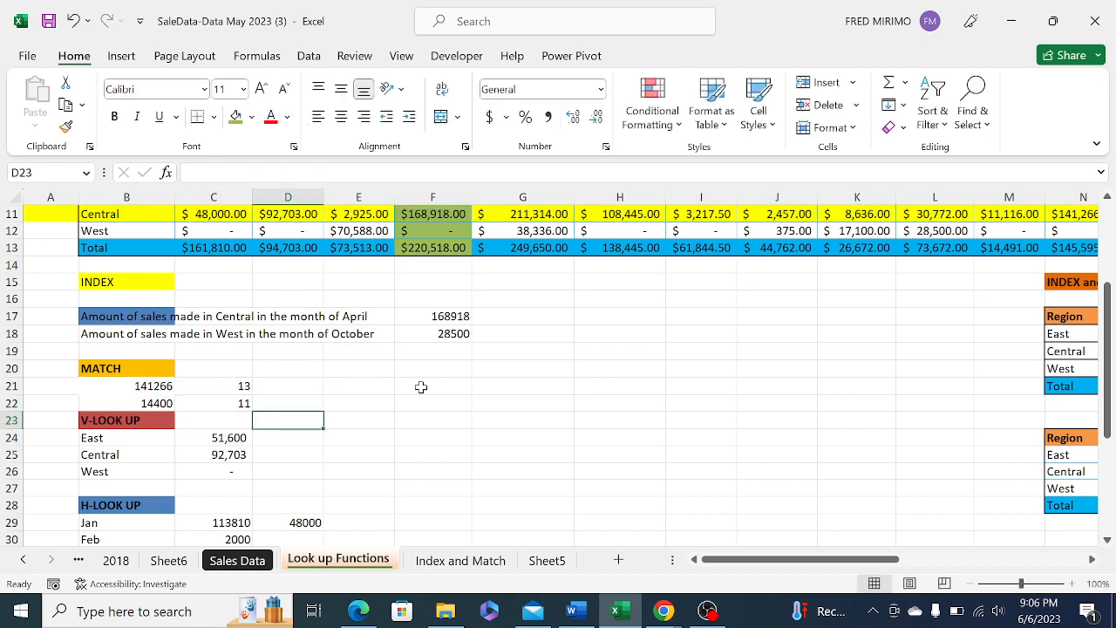
Examine Central's May sales in G11 and the VLOOKUP formula for East in C24
{"action": "left_click", "coordinate": [542, 381]}
{"action": "scroll", "coordinate": [565, 353], "scroll_direction": "up", "scroll_amount": 2}
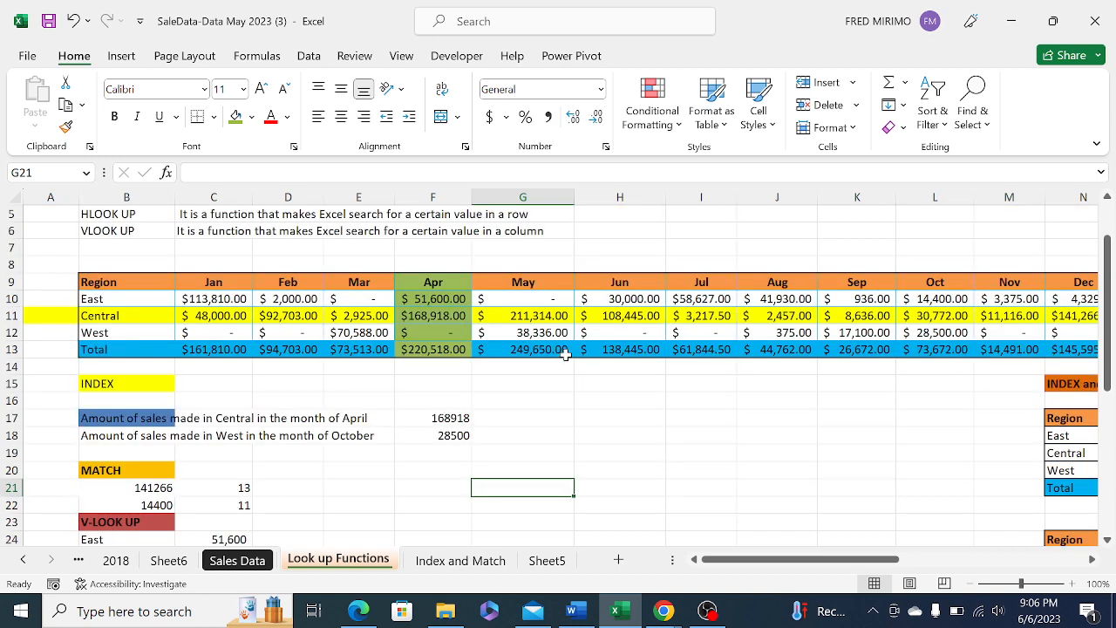
{"action": "left_click", "coordinate": [526, 318]}
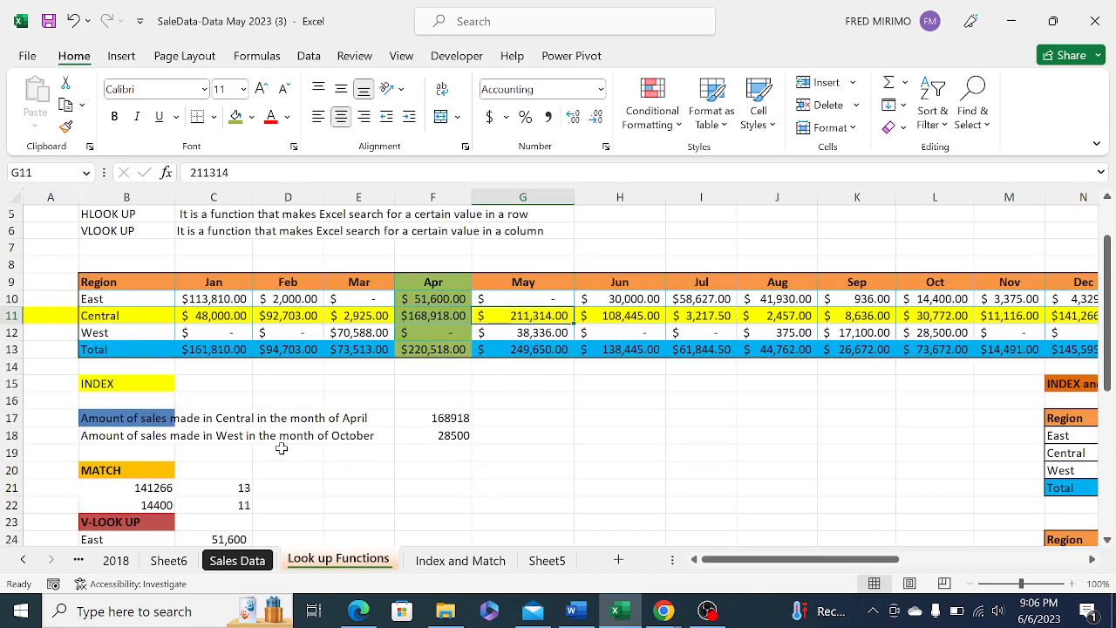
{"action": "scroll", "coordinate": [227, 460], "scroll_direction": "down", "scroll_amount": 2}
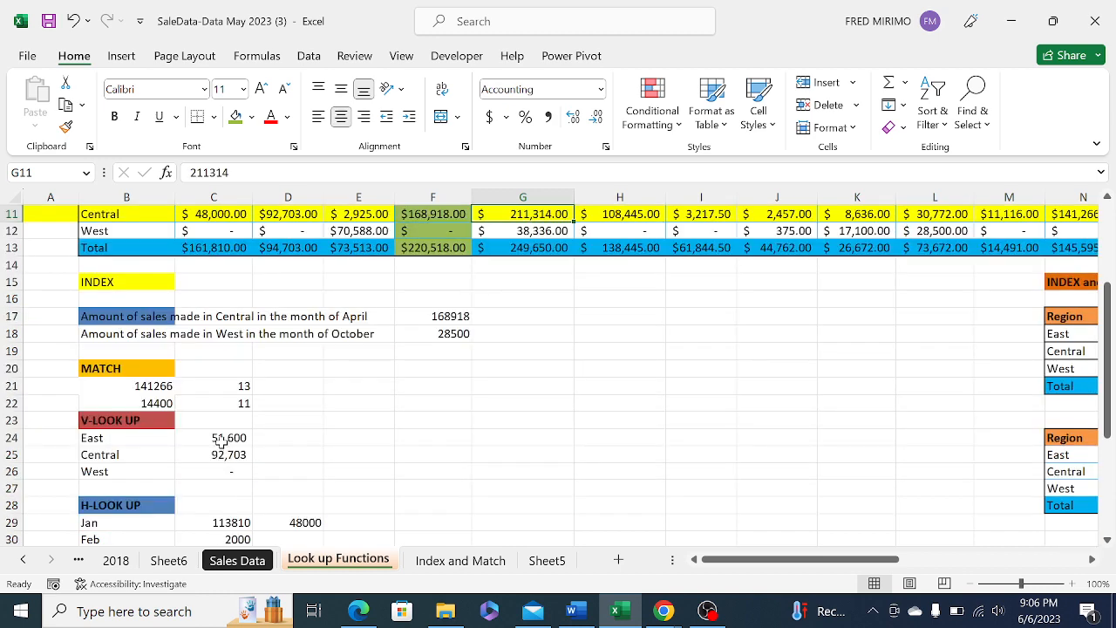
{"action": "left_click", "coordinate": [221, 441]}
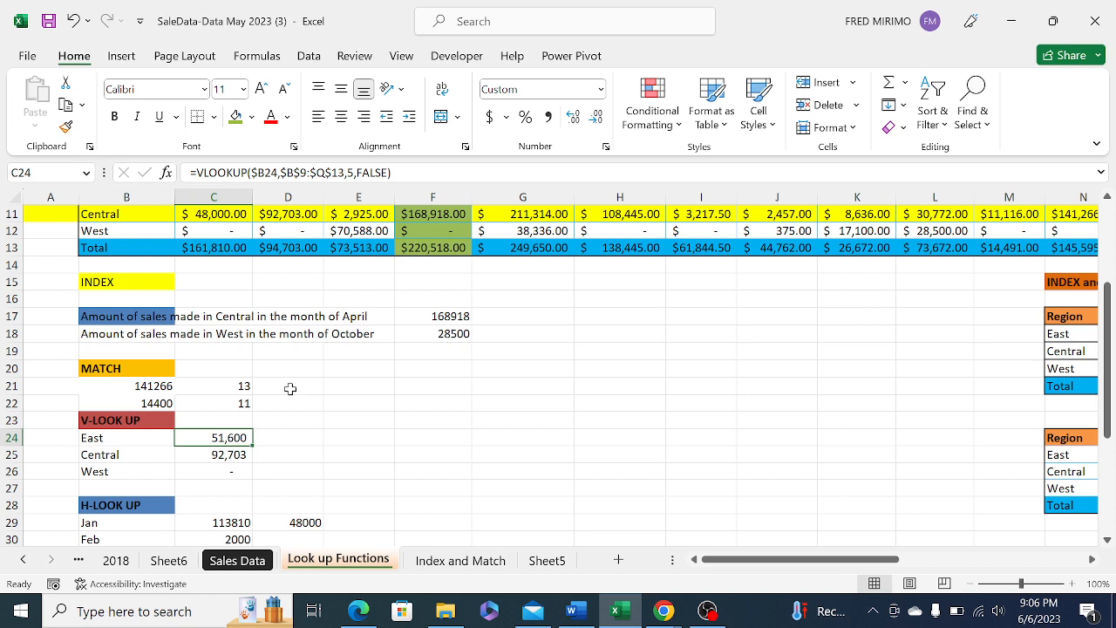
{"action": "left_click", "coordinate": [298, 453]}
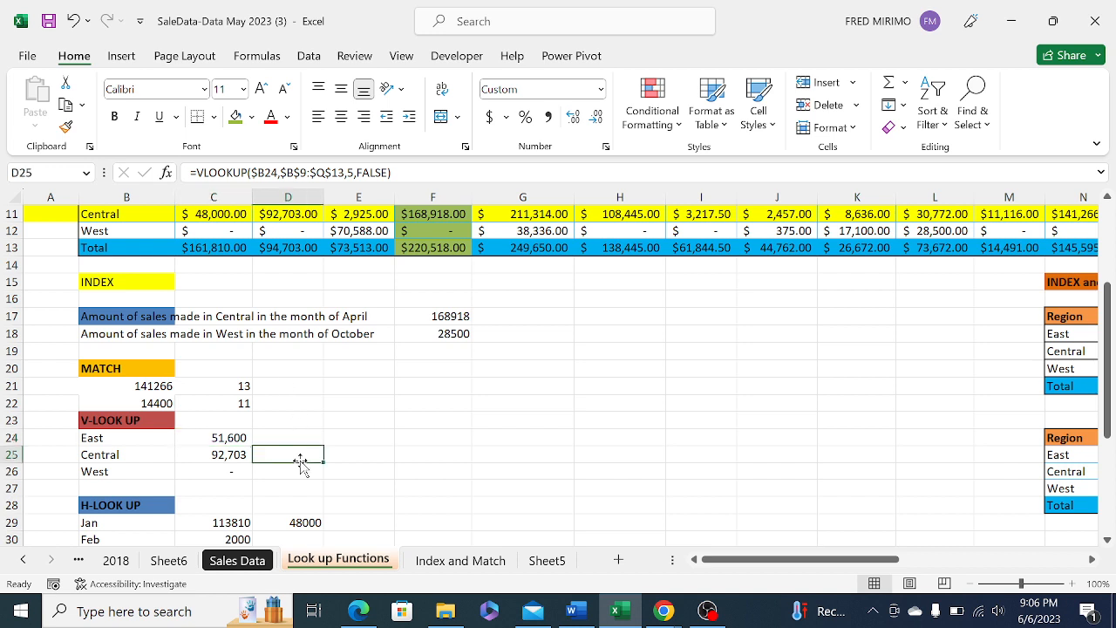
{"action": "left_click", "coordinate": [211, 434]}
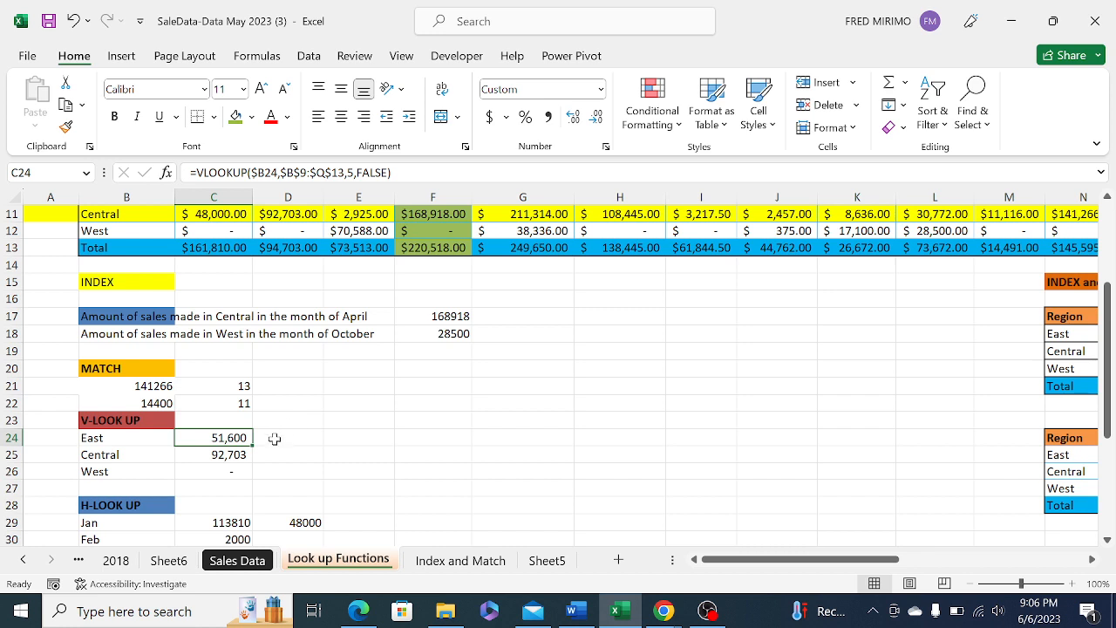
{"action": "left_click", "coordinate": [274, 437]}
Clear the VLOOKUP formulas for East and Central in C24 and C25
{"action": "left_click", "coordinate": [225, 440]}
{"action": "double_click", "coordinate": [226, 441]}
{"action": "key", "text": "Escape"}
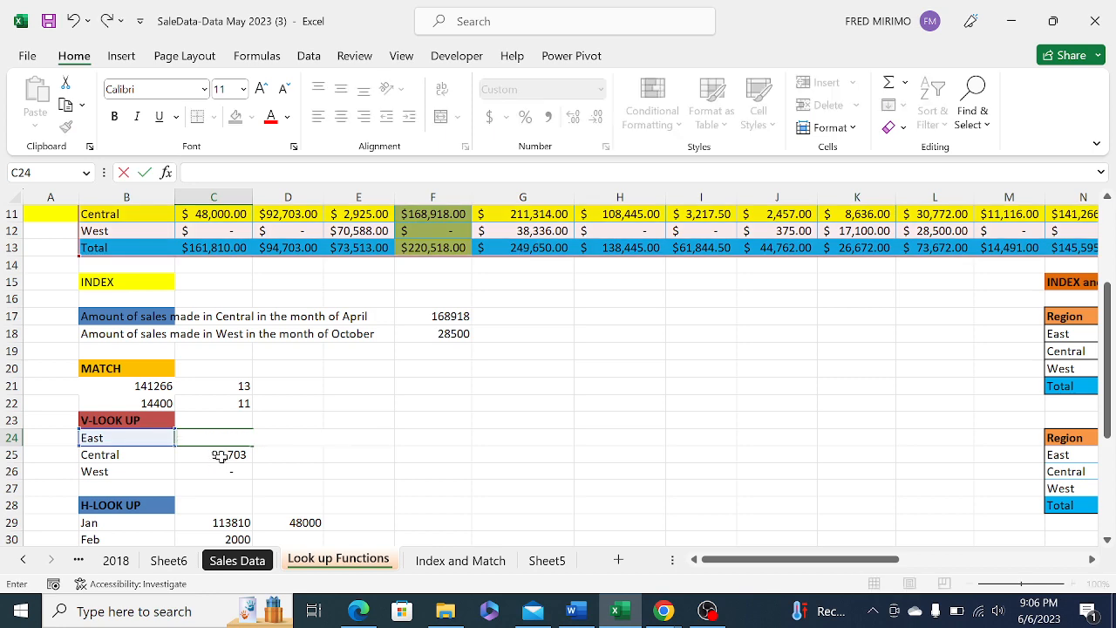
{"action": "left_click", "coordinate": [220, 454]}
{"action": "key", "text": "Delete"}
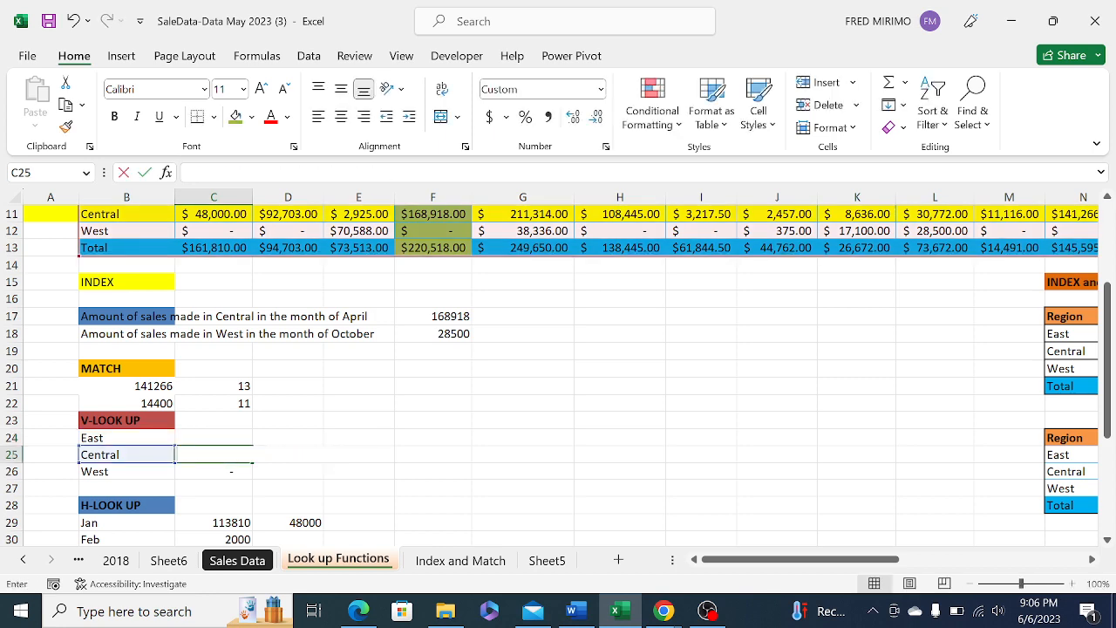
{"action": "left_click", "coordinate": [387, 425]}
{"action": "left_click", "coordinate": [440, 427]}
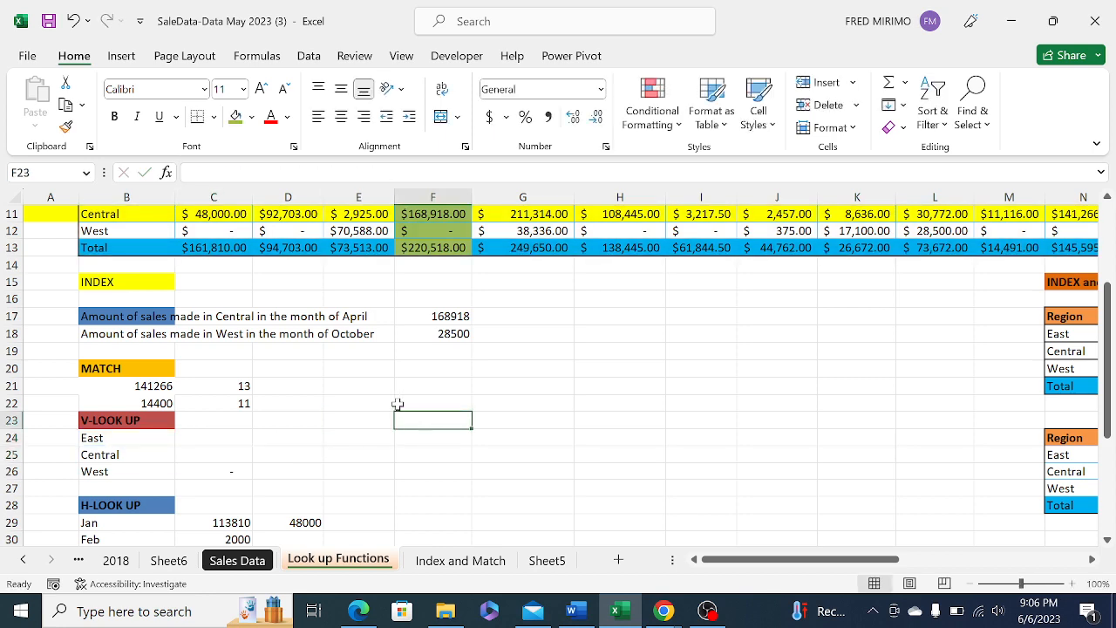
Examine the regional sales table and the East, Central and West lookup labels in B24:B26
{"action": "scroll", "coordinate": [242, 451], "scroll_direction": "up", "scroll_amount": 2}
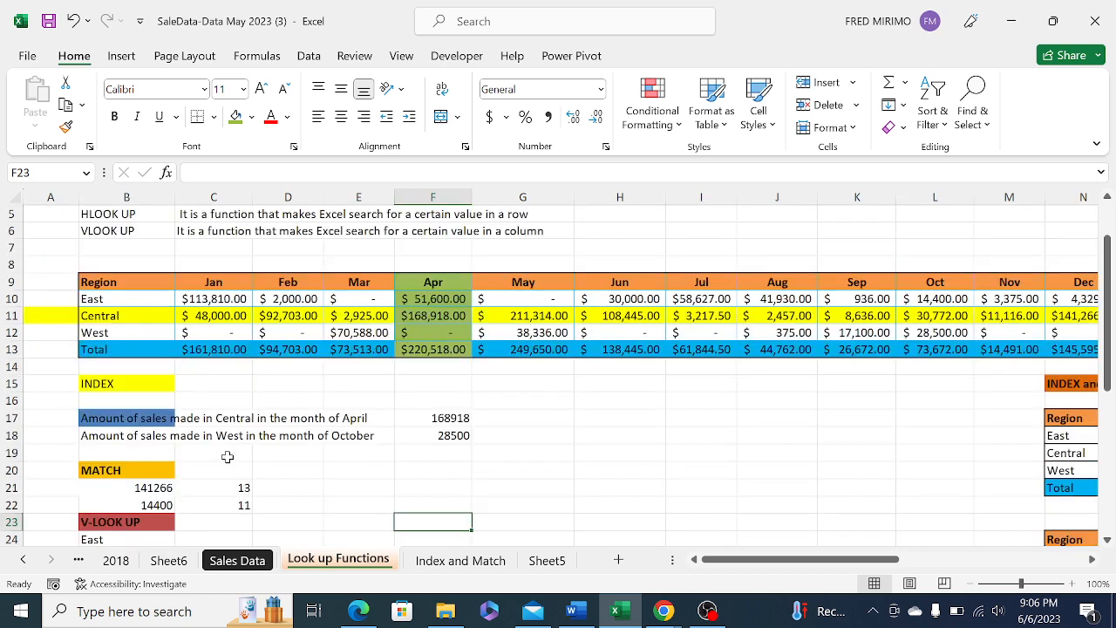
{"action": "scroll", "coordinate": [239, 361], "scroll_direction": "down", "scroll_amount": 2}
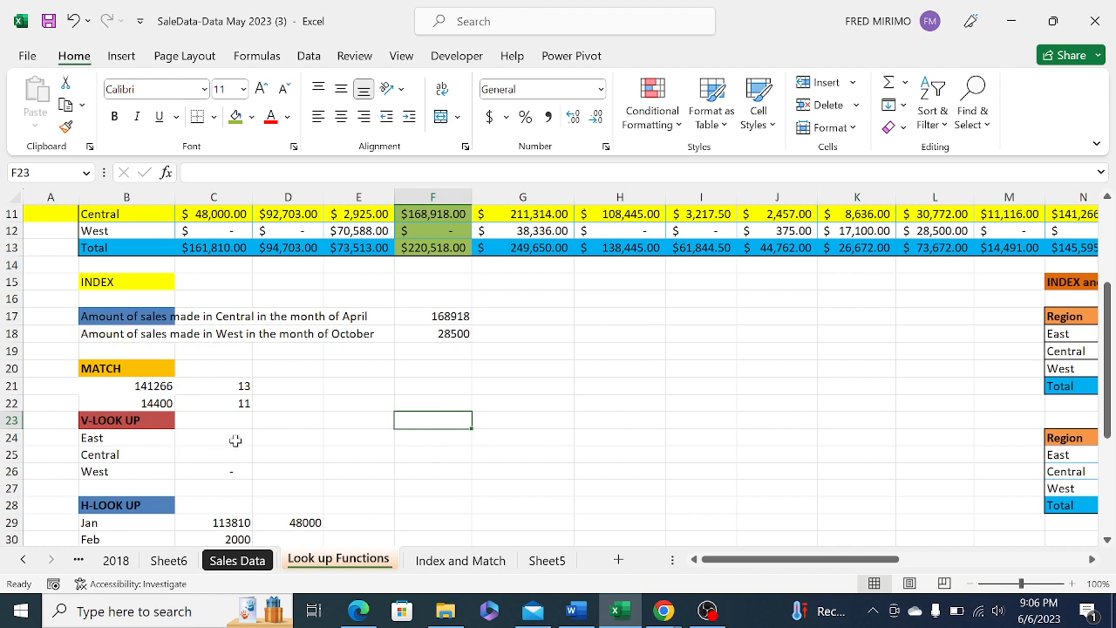
{"action": "left_click", "coordinate": [127, 440]}
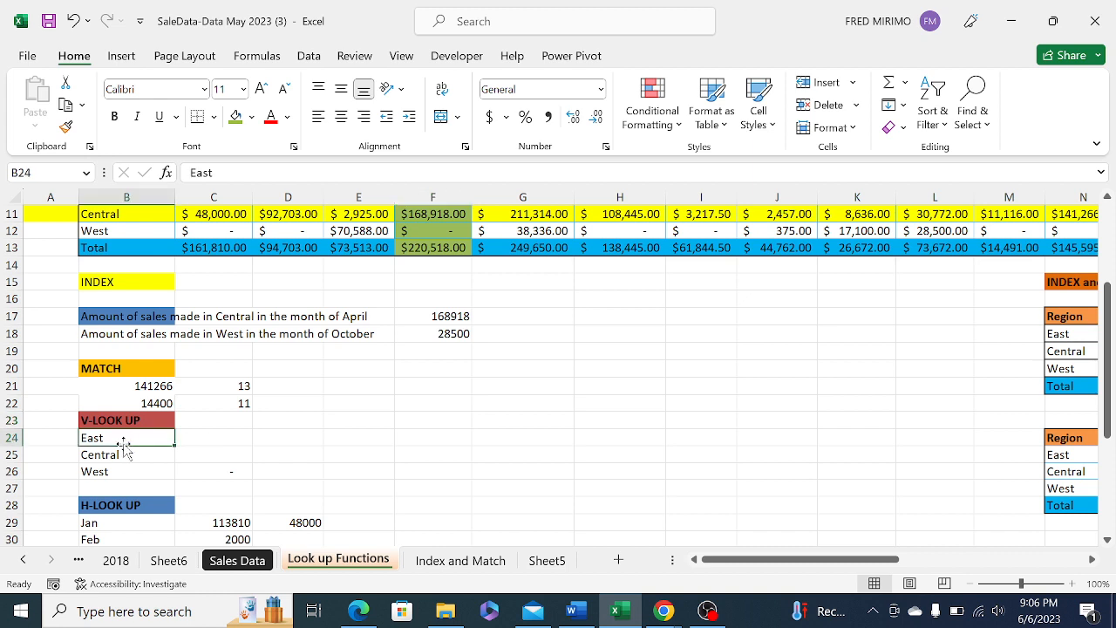
{"action": "left_click_drag", "start_coordinate": [127, 439], "coordinate": [122, 467]}
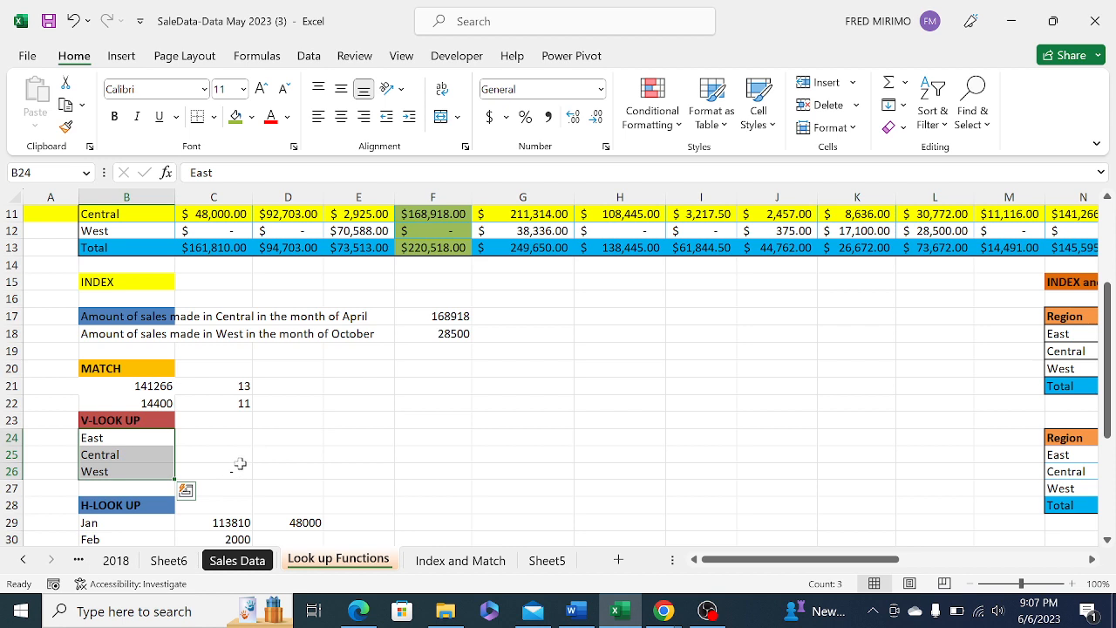
Start a VLOOKUP formula in C24 with the East label in B24 as the lookup value
{"action": "left_click", "coordinate": [212, 438]}
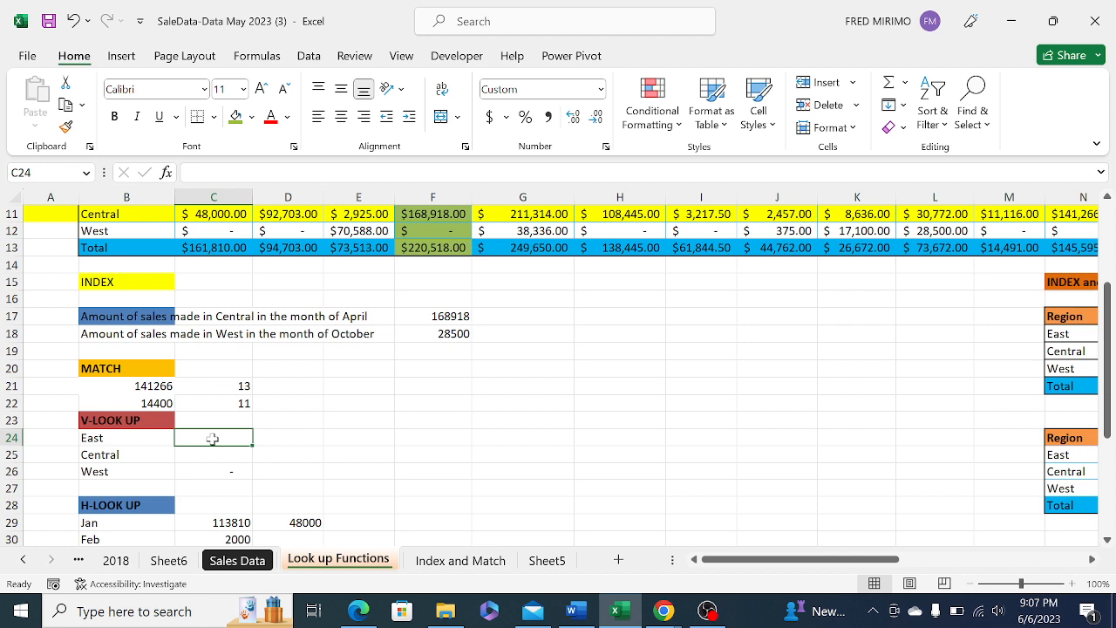
{"action": "type", "text": "="}
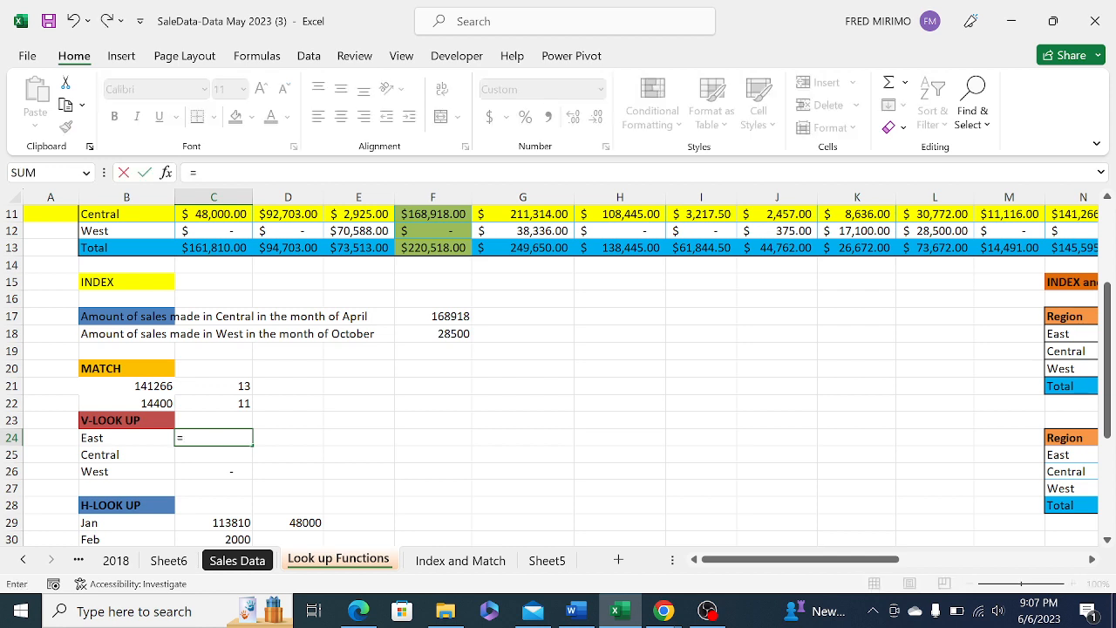
{"action": "type", "text": "vlook"}
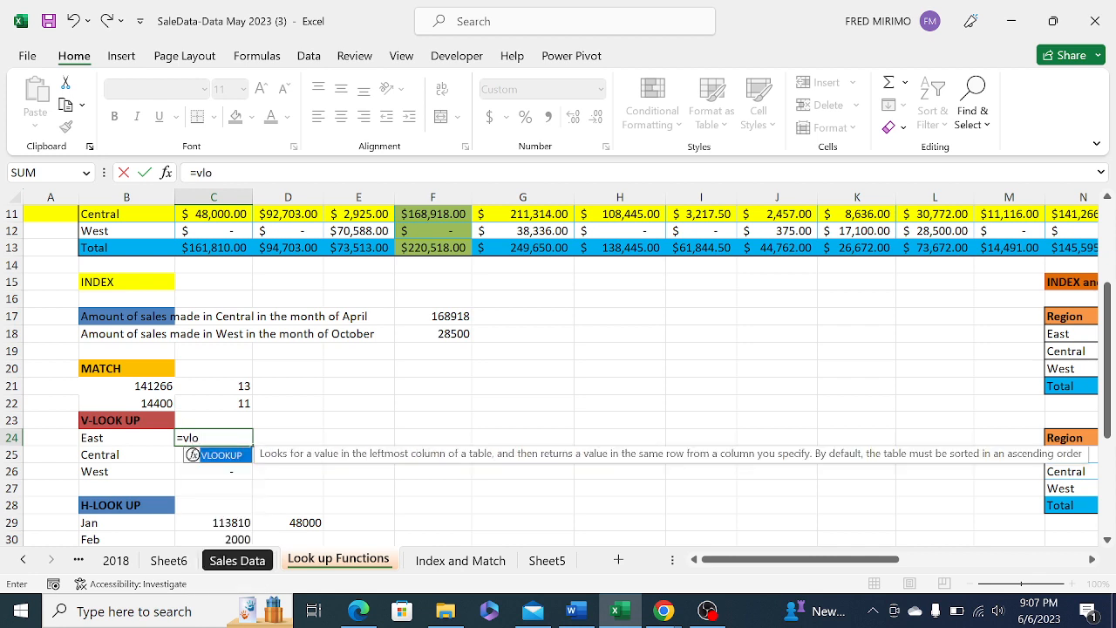
{"action": "double_click", "coordinate": [215, 457]}
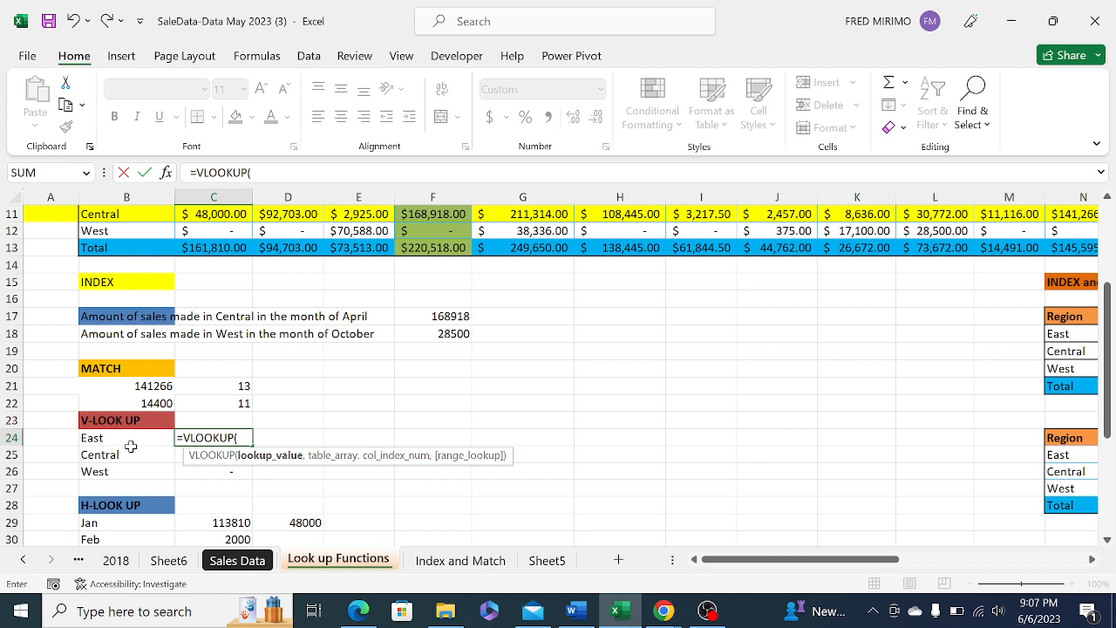
{"action": "scroll", "coordinate": [131, 446], "scroll_direction": "down", "scroll_amount": 1}
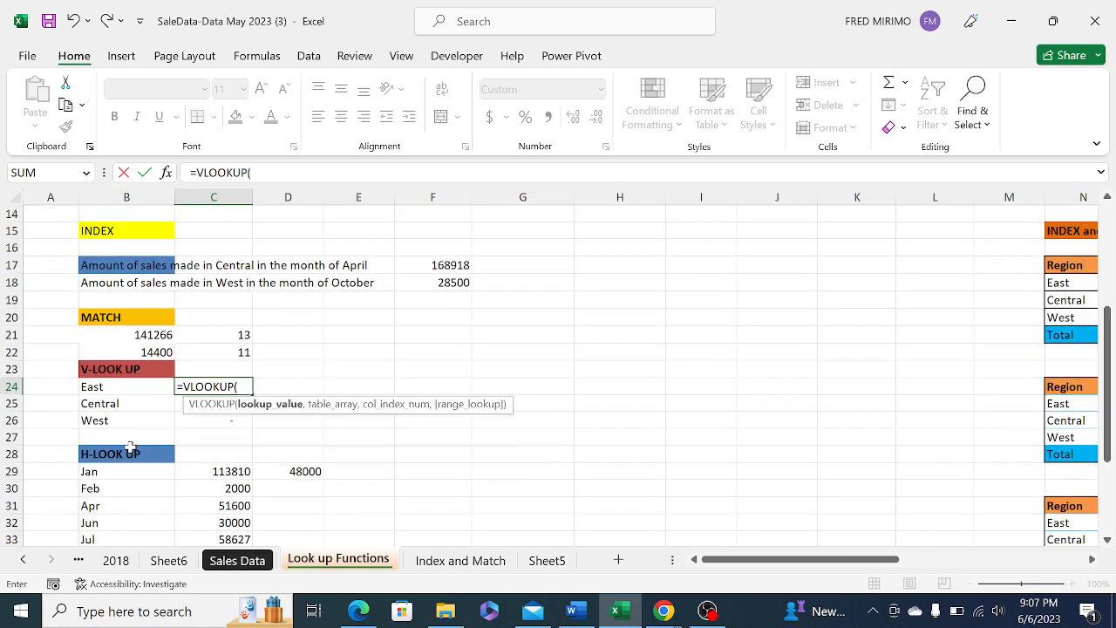
{"action": "left_click", "coordinate": [114, 390]}
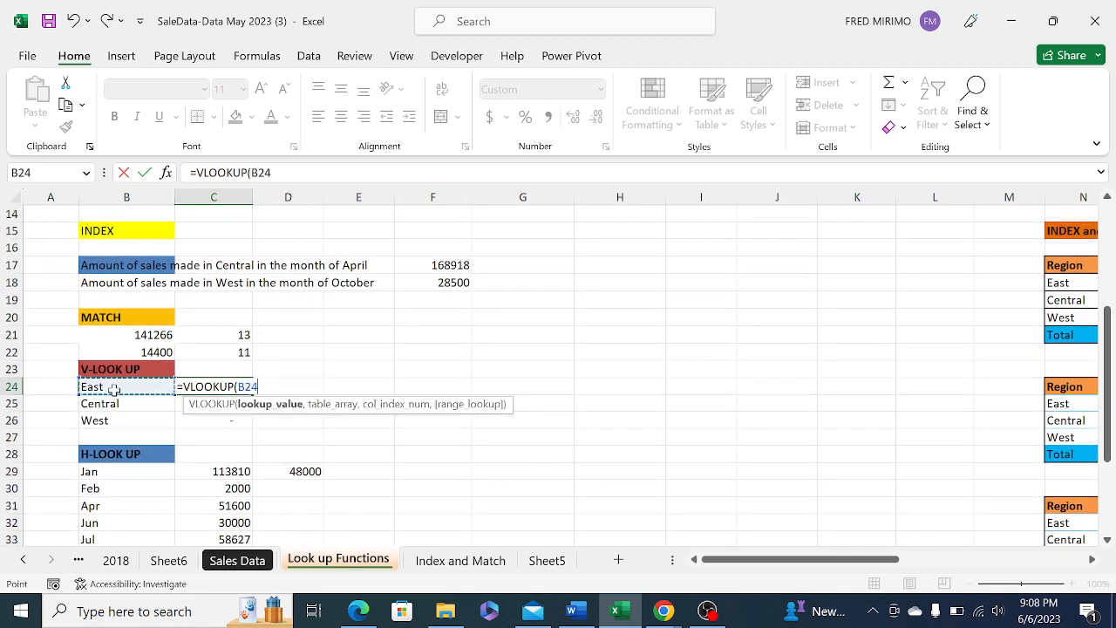
{"action": "type", "text": ","}
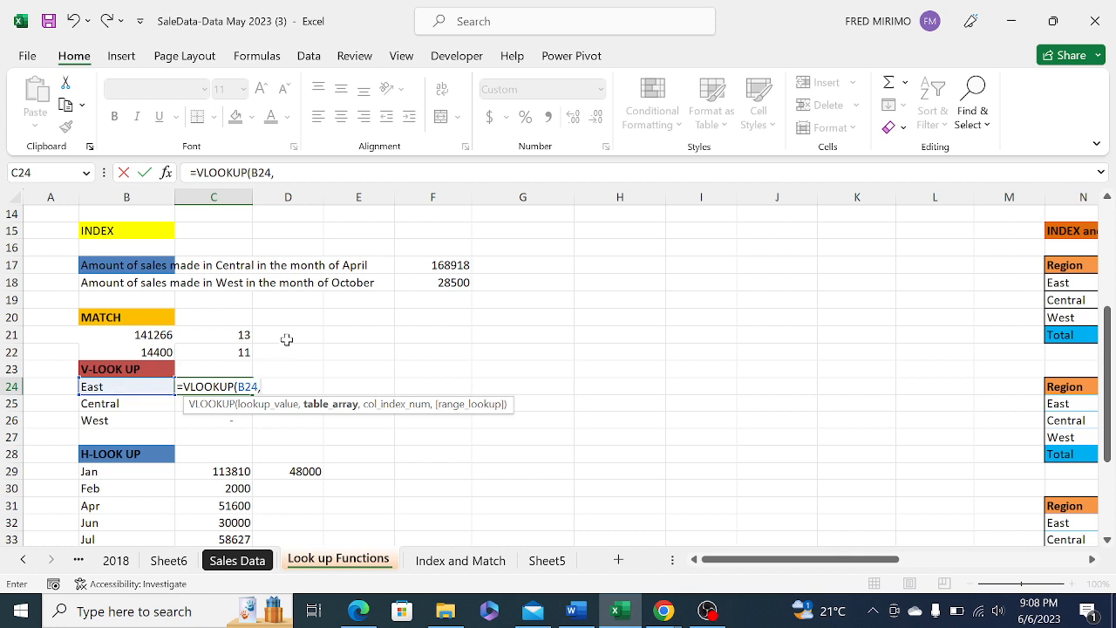
Add the sales table range B10:Q13 as the formula's table array and make it absolute as $B$10:$Q$13
{"action": "scroll", "coordinate": [286, 338], "scroll_direction": "up", "scroll_amount": 3}
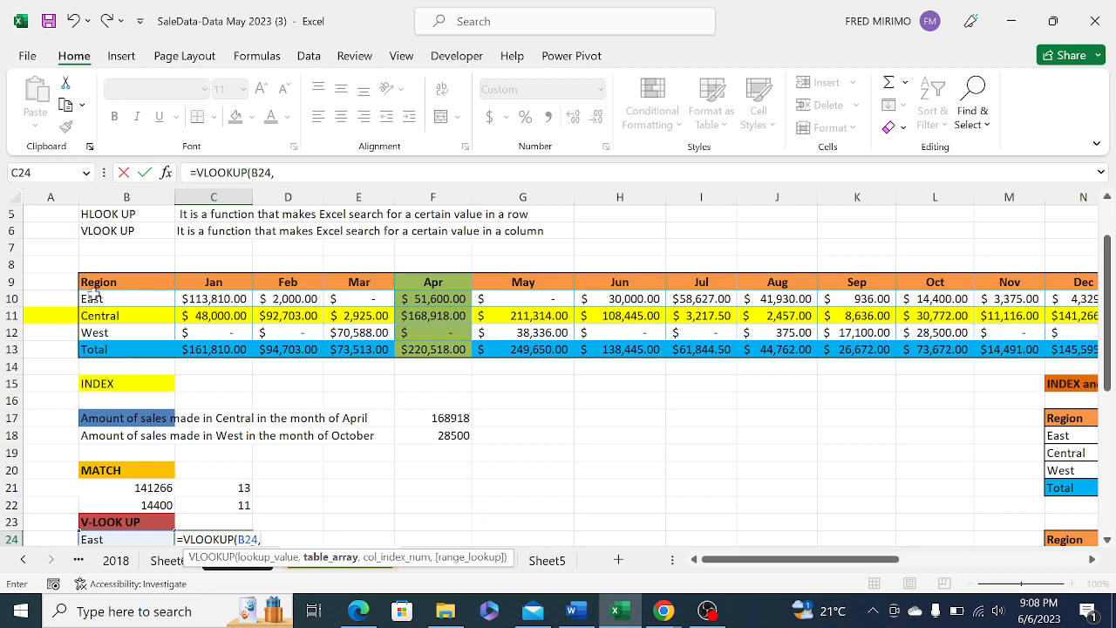
{"action": "left_click_drag", "start_coordinate": [94, 296], "coordinate": [1051, 347]}
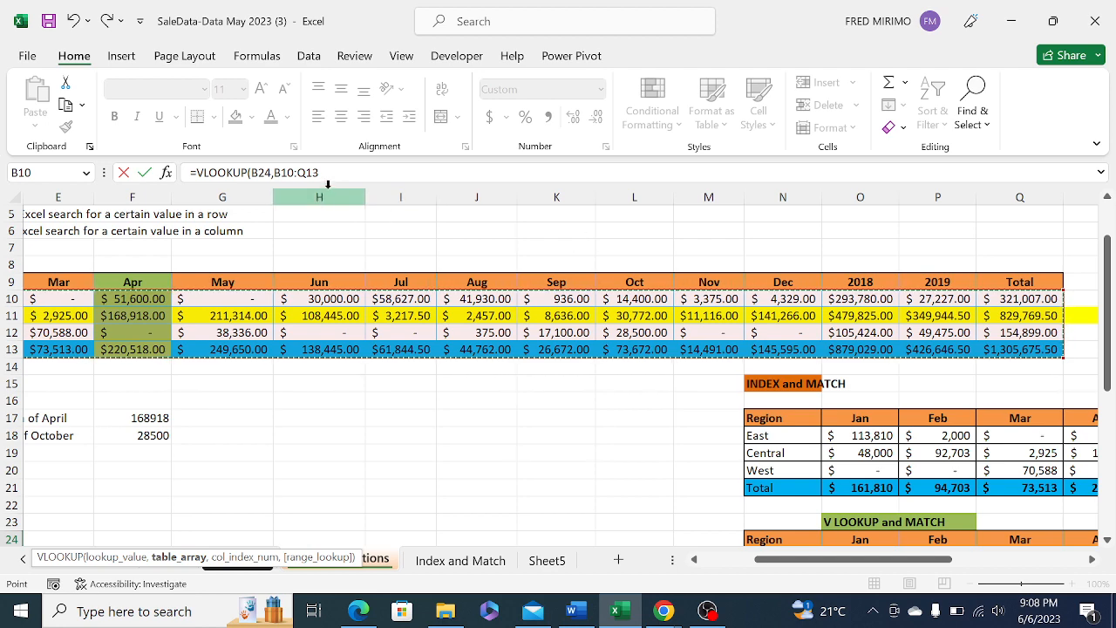
{"action": "left_click", "coordinate": [274, 173]}
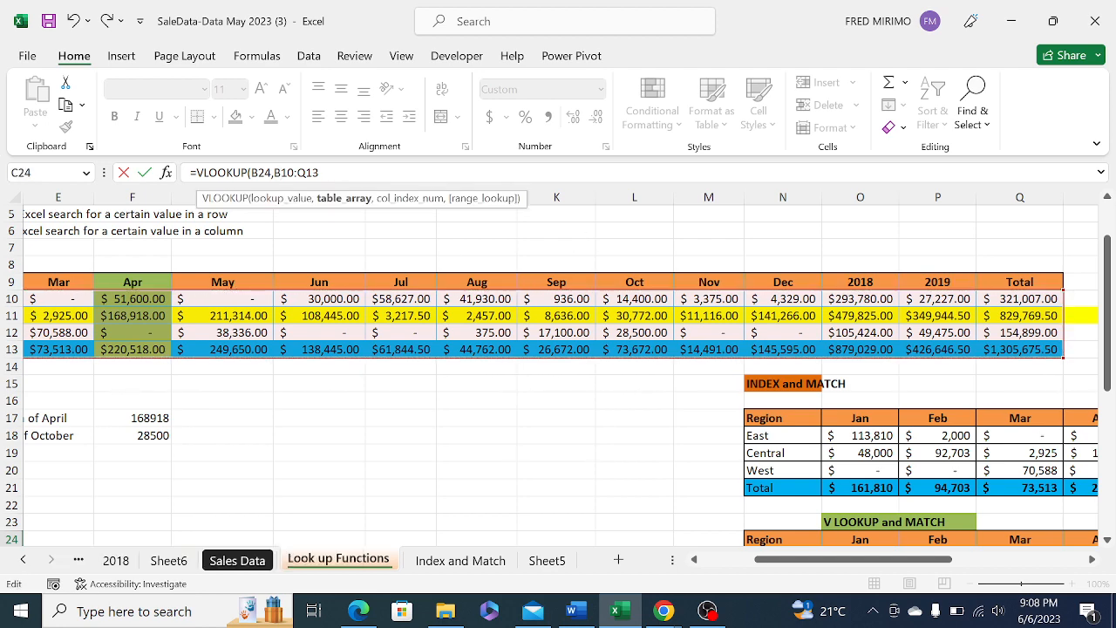
{"action": "key", "text": "F4"}
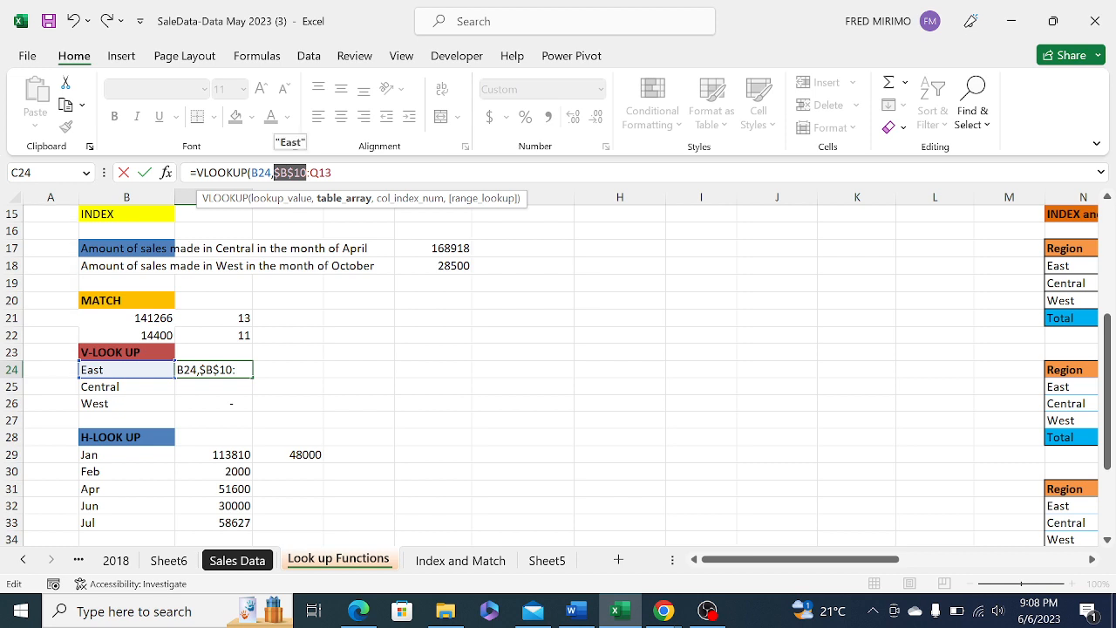
{"action": "key", "text": "Right"}
{"action": "key", "text": "Right"}
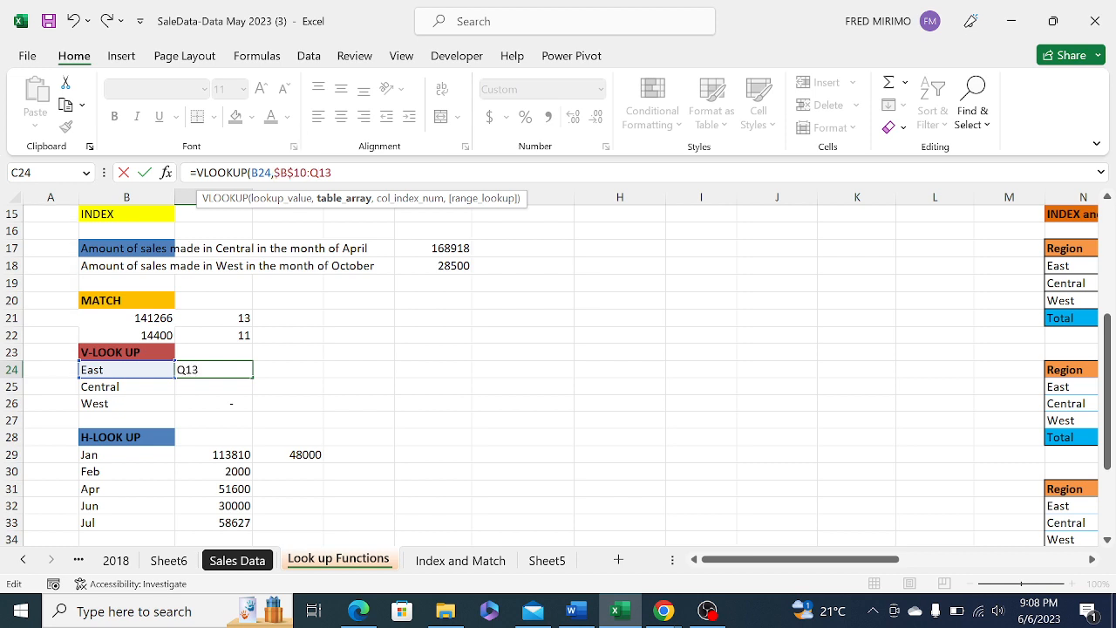
{"action": "key", "text": "F4"}
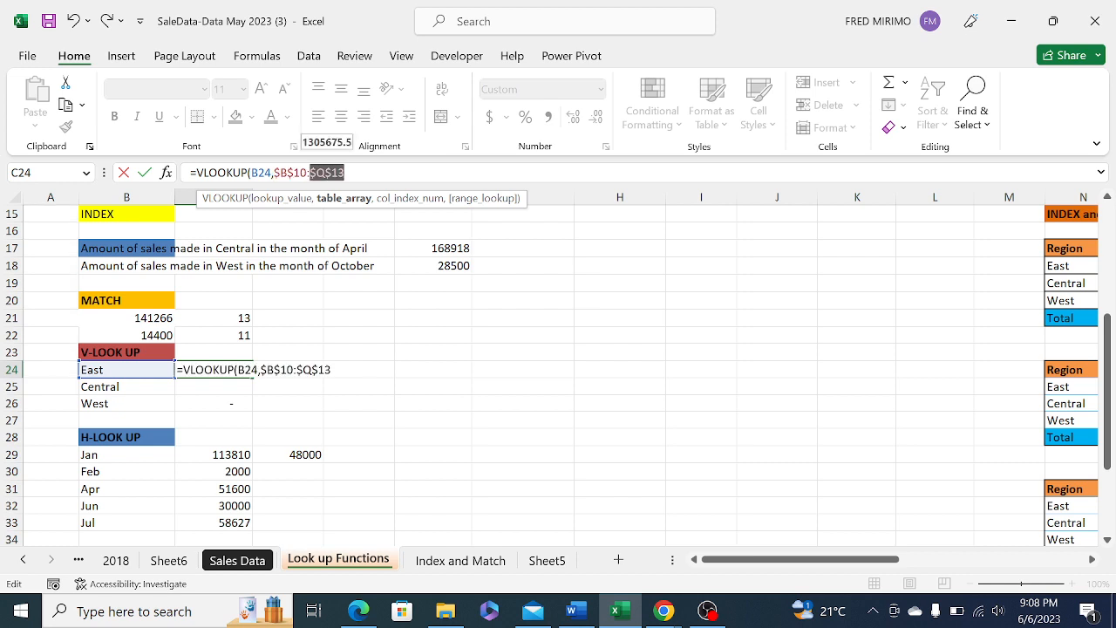
{"action": "key", "text": "Right"}
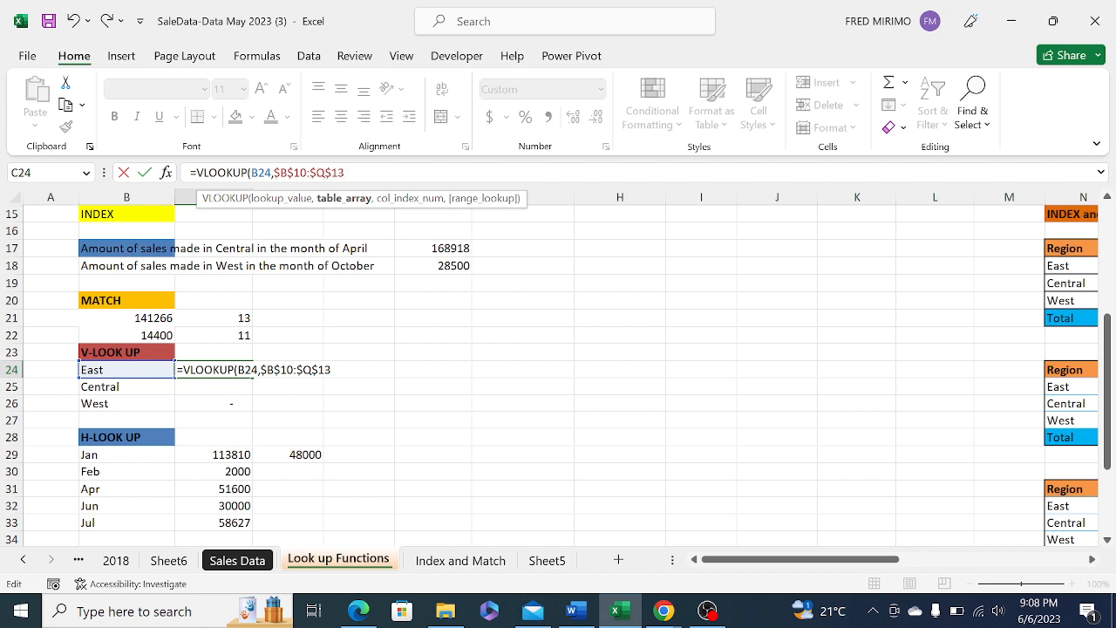
{"action": "type", "text": ","}
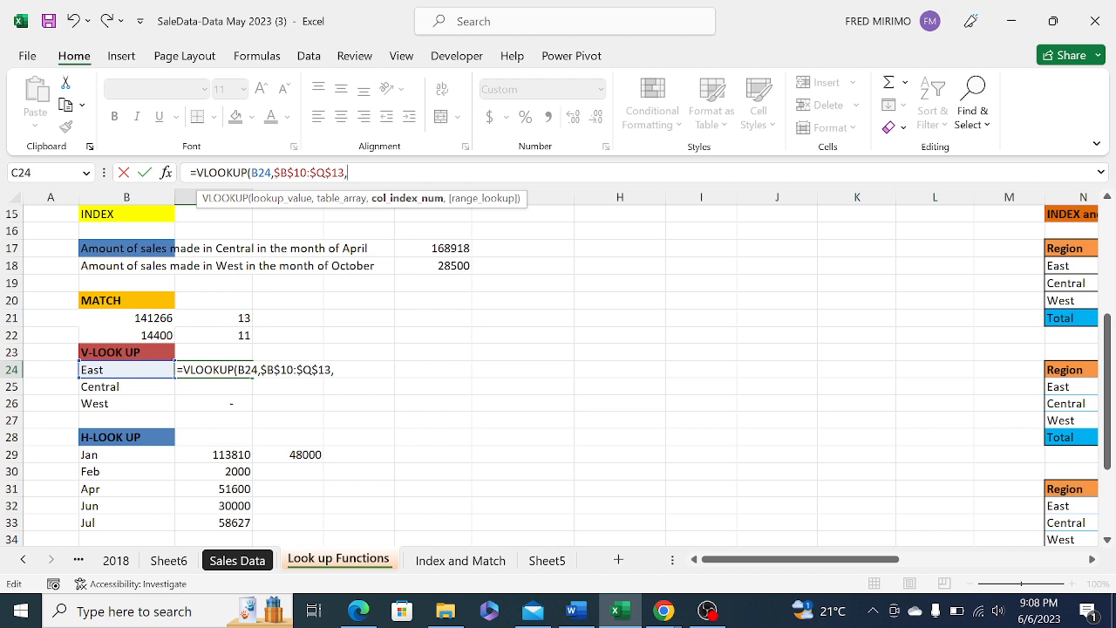
Complete the C24 formula with column index 2 and FALSE for an exact match, and enter it
{"action": "left_click_drag", "start_coordinate": [710, 558], "coordinate": [694, 562]}
{"action": "left_click_drag", "start_coordinate": [1109, 336], "coordinate": [1103, 271]}
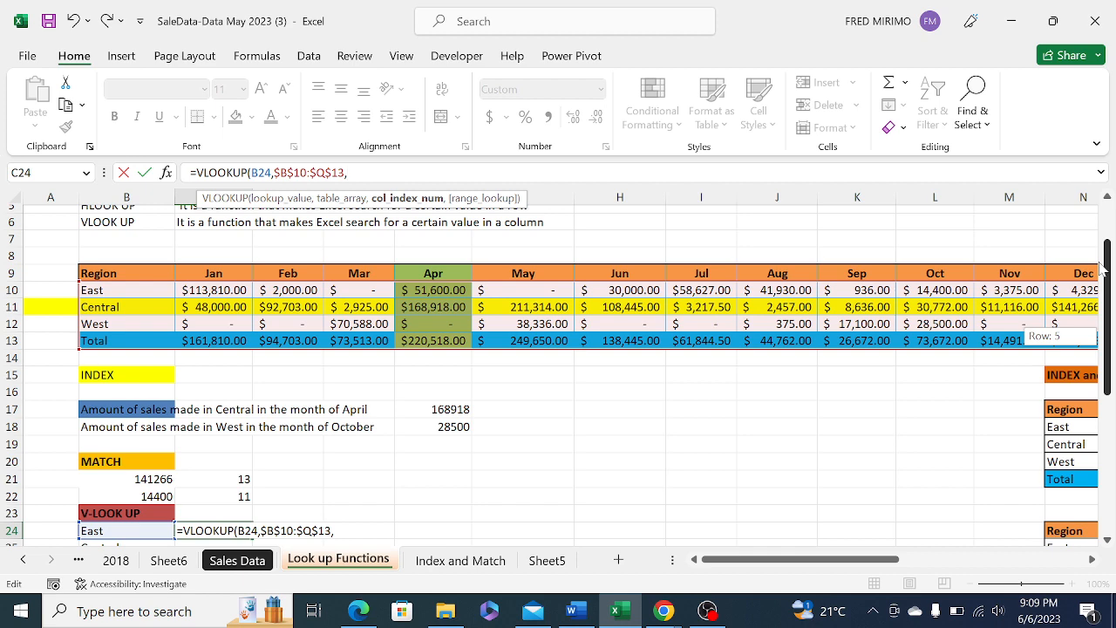
{"action": "left_click_drag", "start_coordinate": [1103, 270], "coordinate": [1103, 270]}
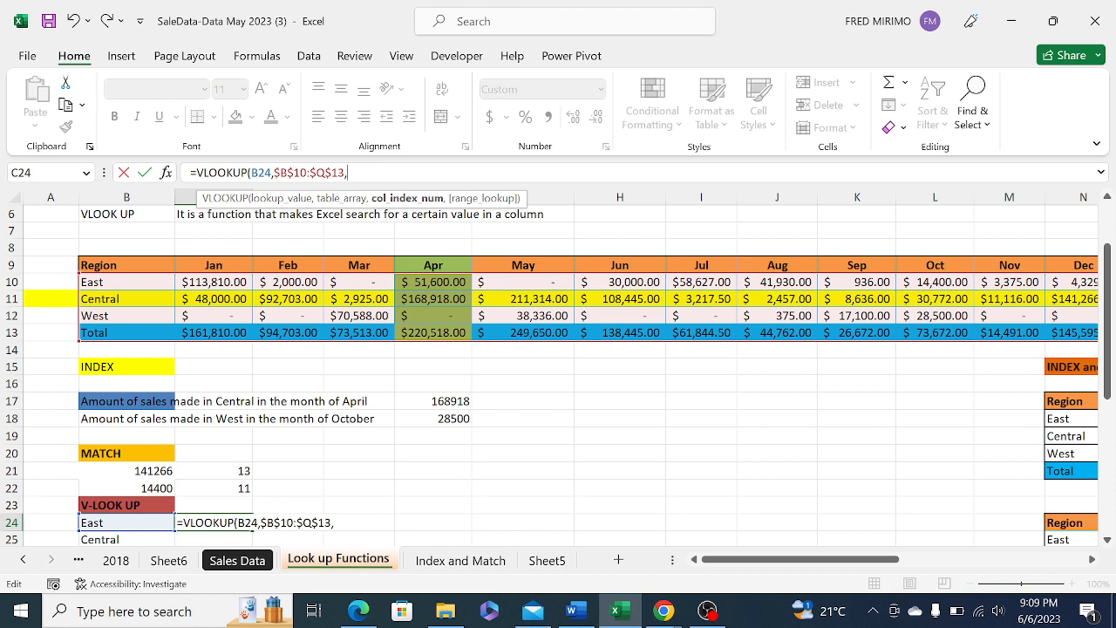
{"action": "type", "text": "2,"}
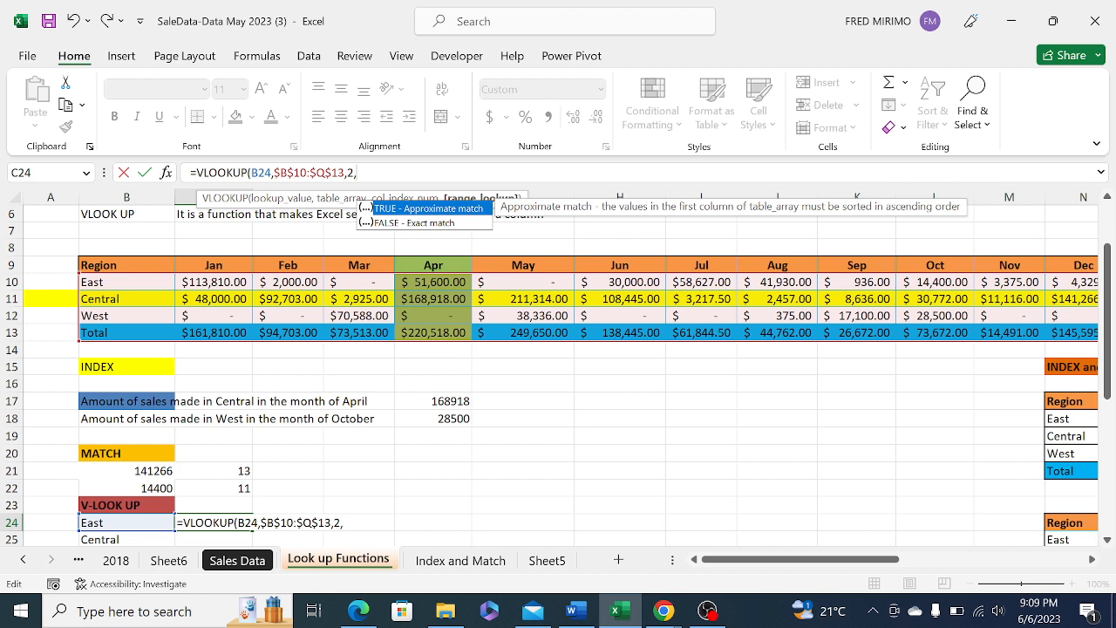
{"action": "double_click", "coordinate": [410, 223]}
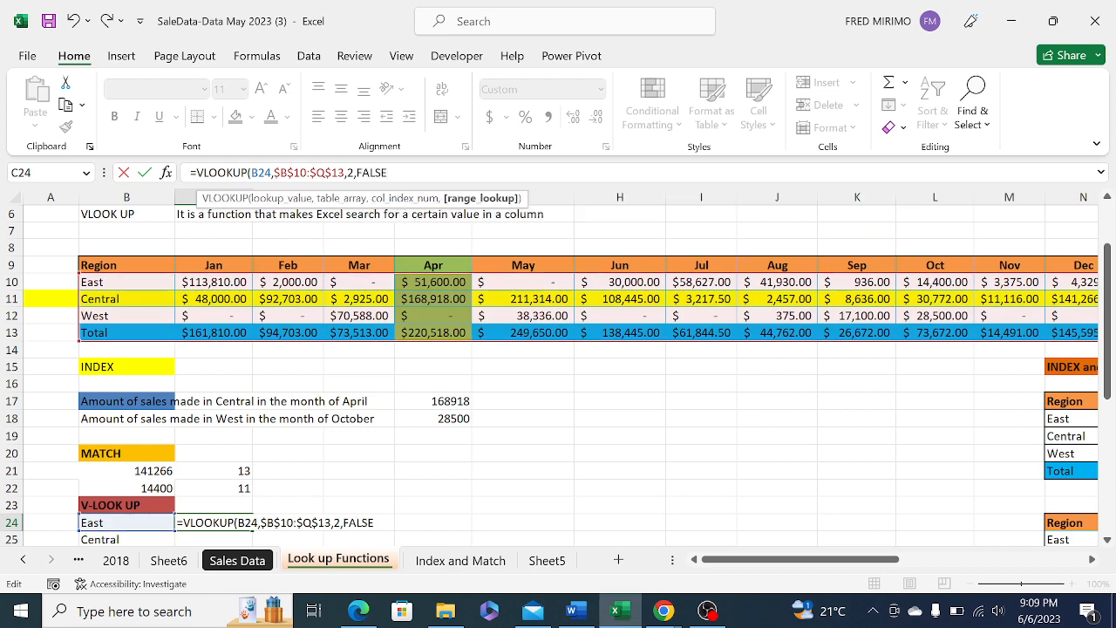
{"action": "type", "text": ")"}
{"action": "key", "text": "Return"}
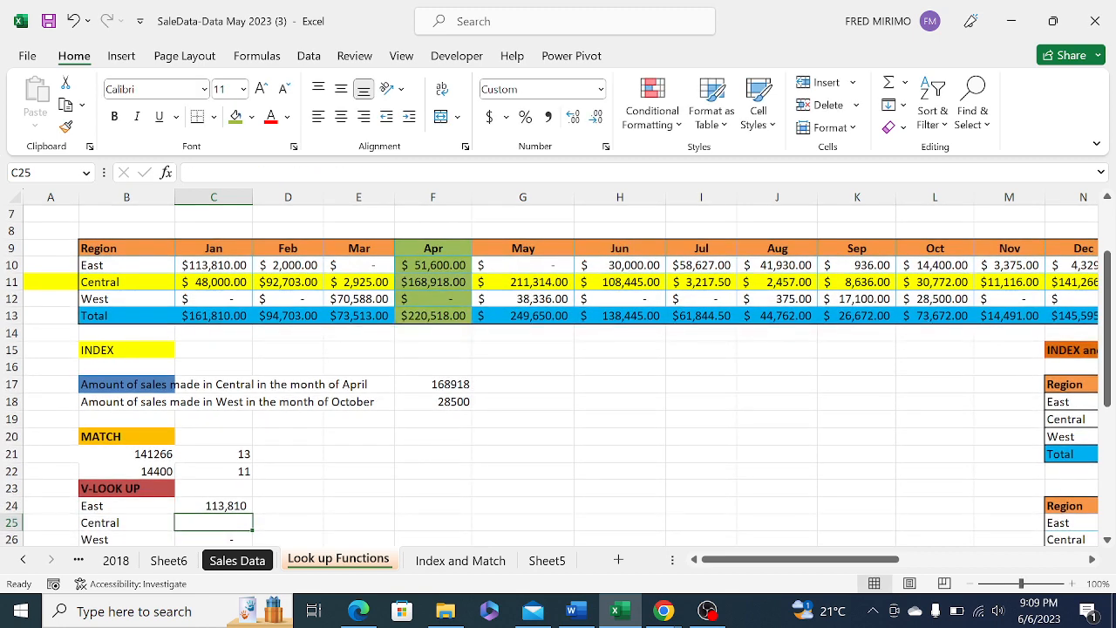
Compare the C24 result with East's January sales in C10 and inspect the formula's table array
{"action": "left_click", "coordinate": [202, 273]}
{"action": "left_click", "coordinate": [229, 506]}
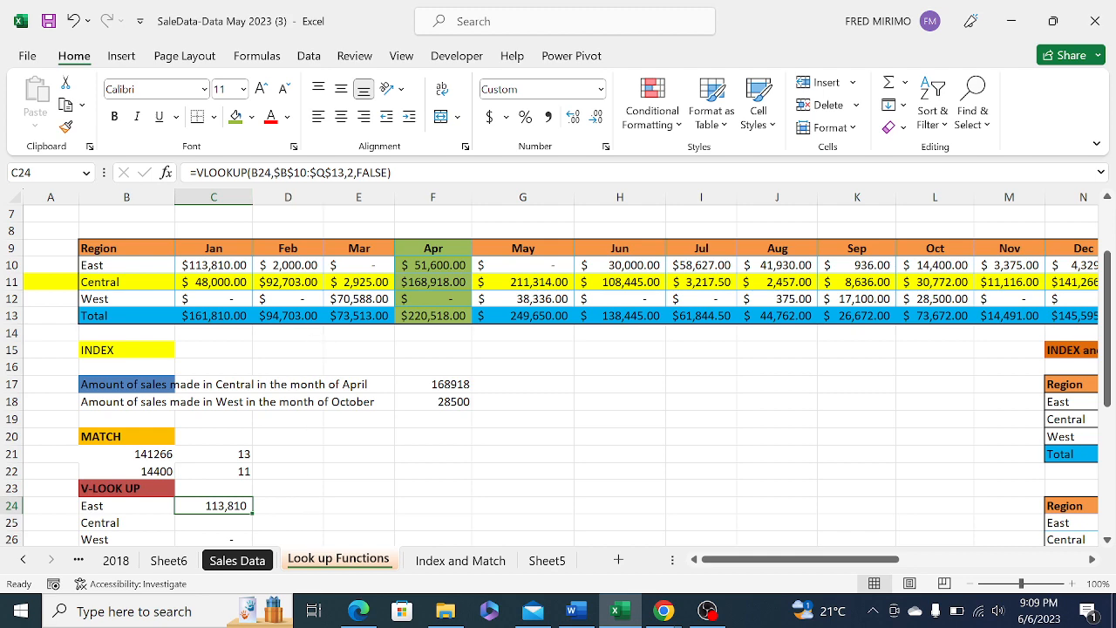
{"action": "left_click", "coordinate": [310, 173]}
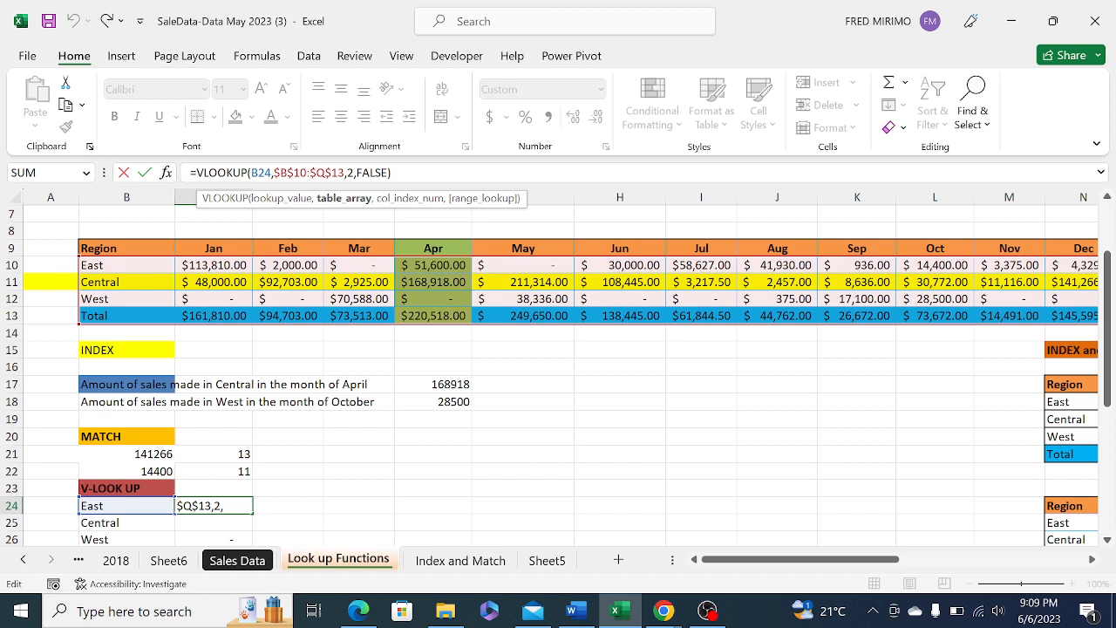
{"action": "key", "text": "Return"}
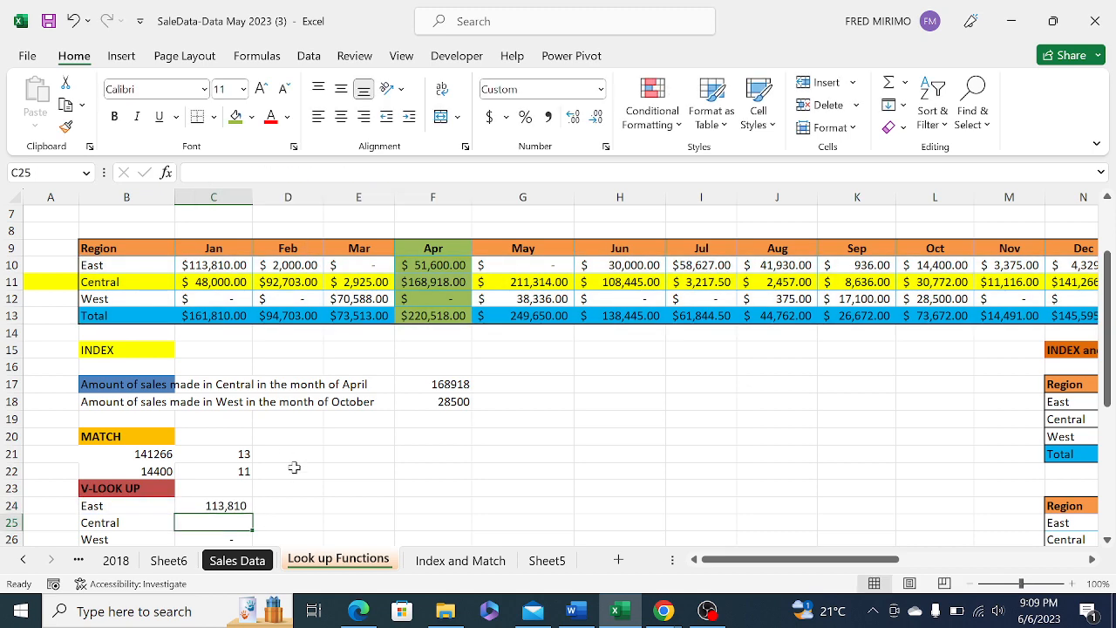
Review the Central and West labels, and open the C24 VLOOKUP formula to inspect its arguments
{"action": "scroll", "coordinate": [297, 452], "scroll_direction": "down", "scroll_amount": 1}
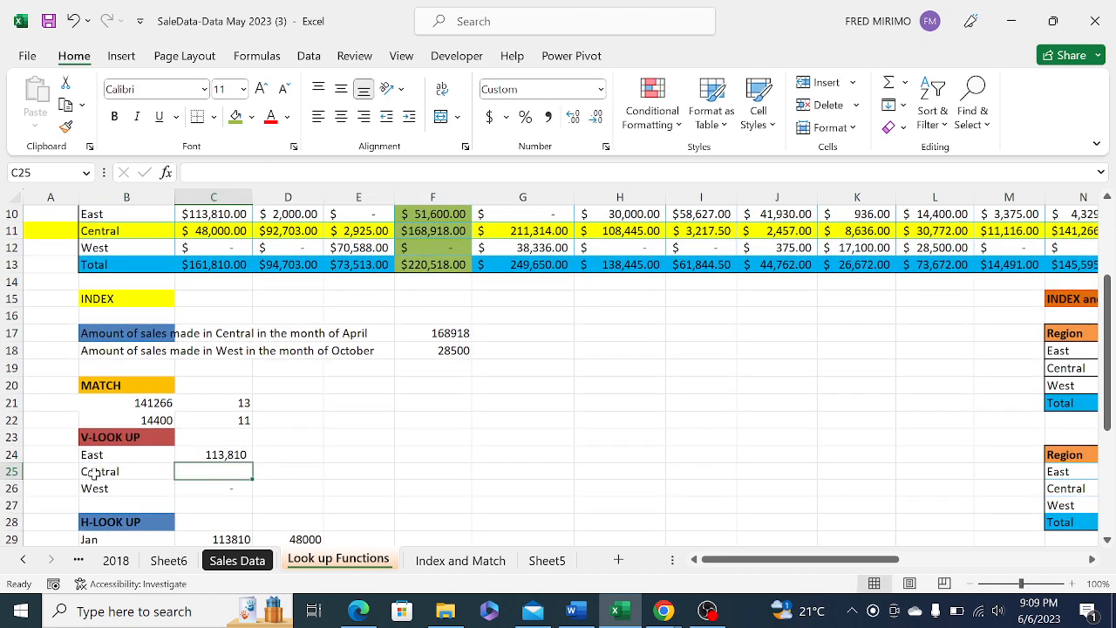
{"action": "left_click", "coordinate": [93, 472]}
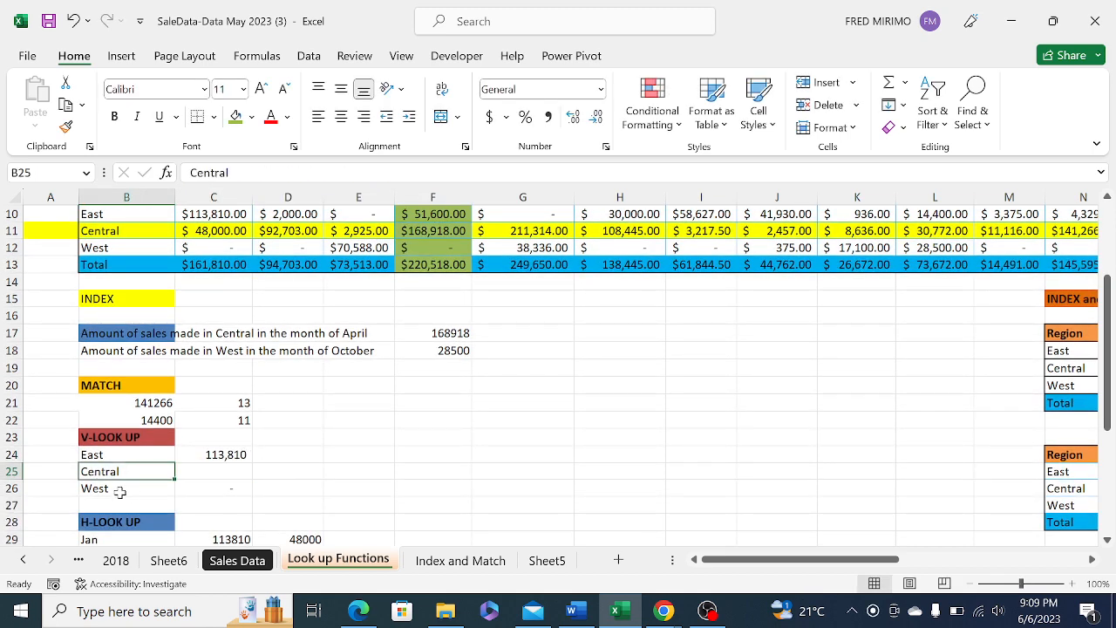
{"action": "left_click", "coordinate": [120, 490]}
{"action": "left_click", "coordinate": [218, 453]}
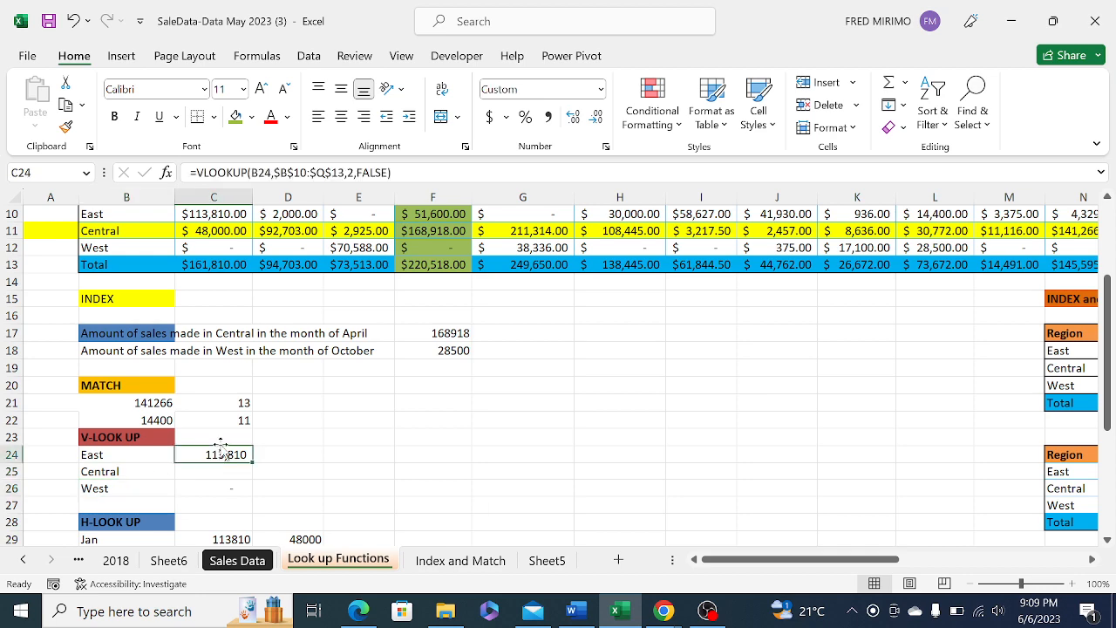
{"action": "double_click", "coordinate": [222, 451]}
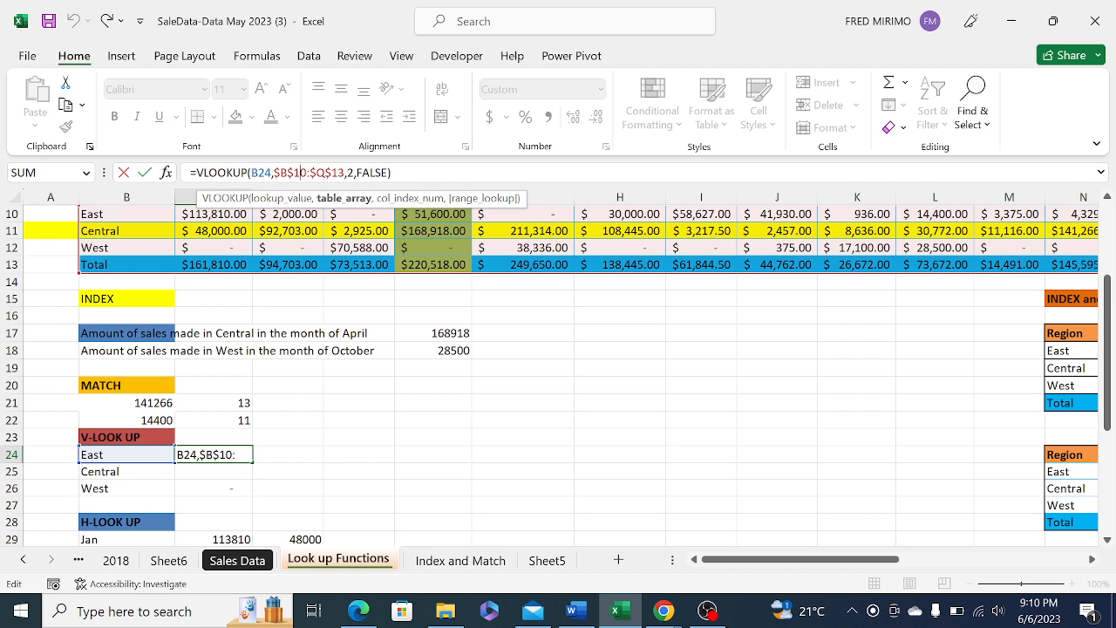
{"action": "left_click", "coordinate": [393, 173]}
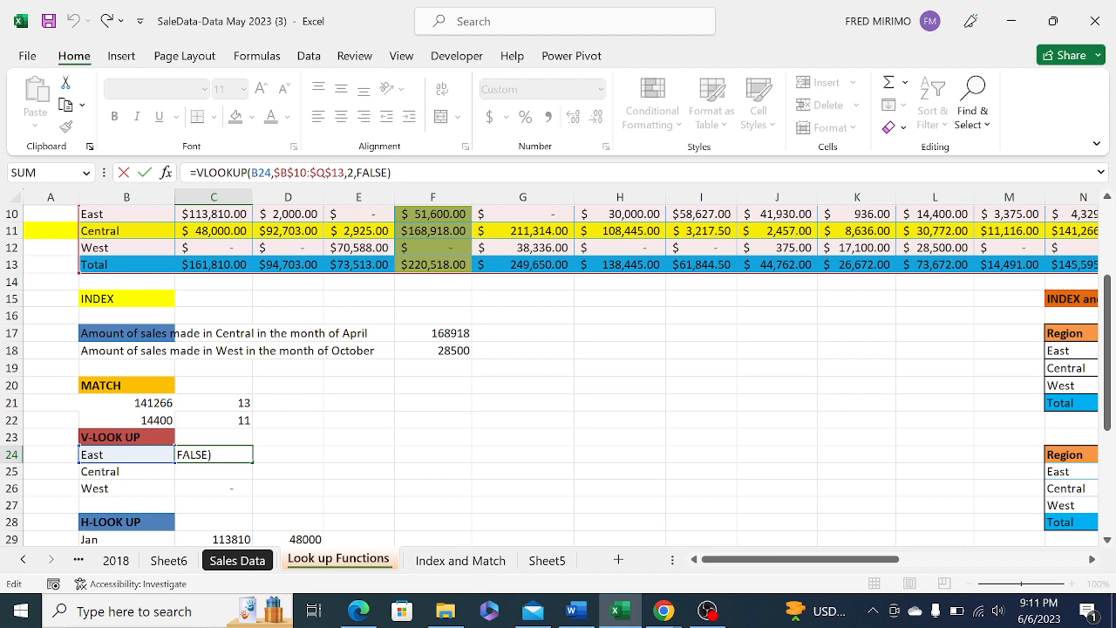
Remove the range lookup argument from the C24 VLOOKUP formula, choose FALSE for an exact match again, and enter the formula
{"action": "key", "text": "Left"}
{"action": "key", "text": "Right"}
{"action": "key", "text": "BackSpace"}
{"action": "key", "text": "BackSpace"}
{"action": "key", "text": "BackSpace"}
{"action": "key", "text": "BackSpace"}
{"action": "key", "text": "BackSpace"}
{"action": "key", "text": "BackSpace"}
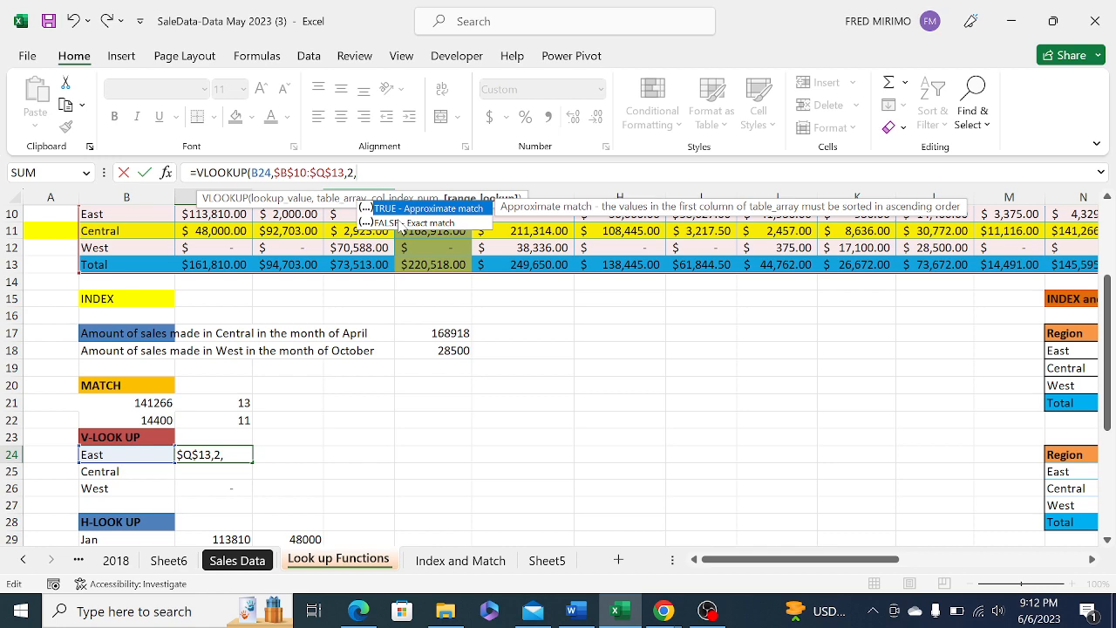
{"action": "double_click", "coordinate": [398, 220]}
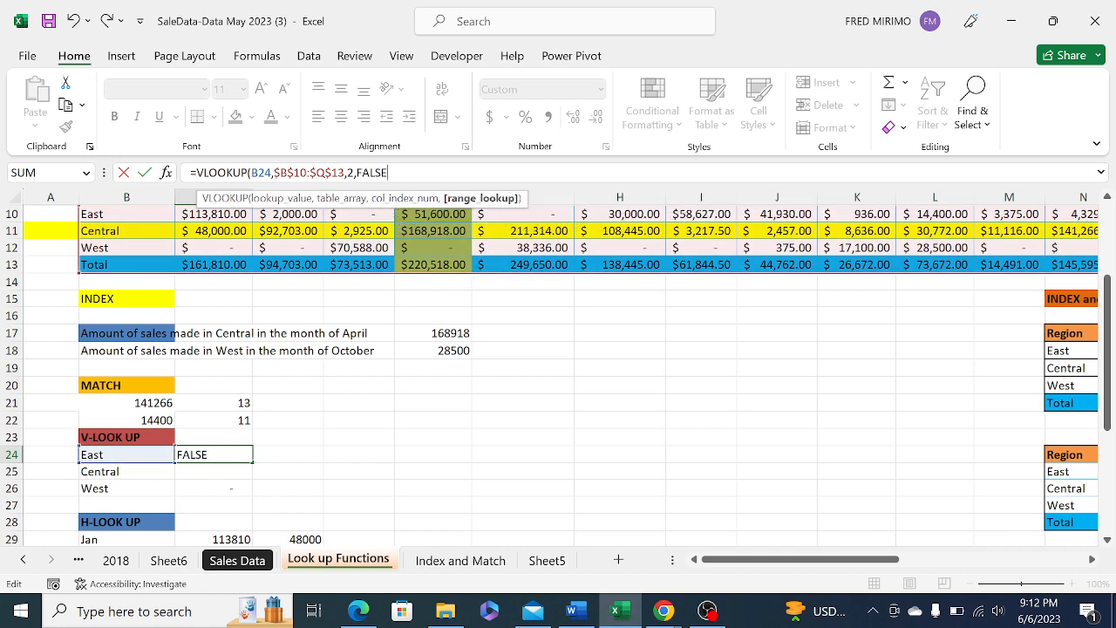
{"action": "type", "text": ")"}
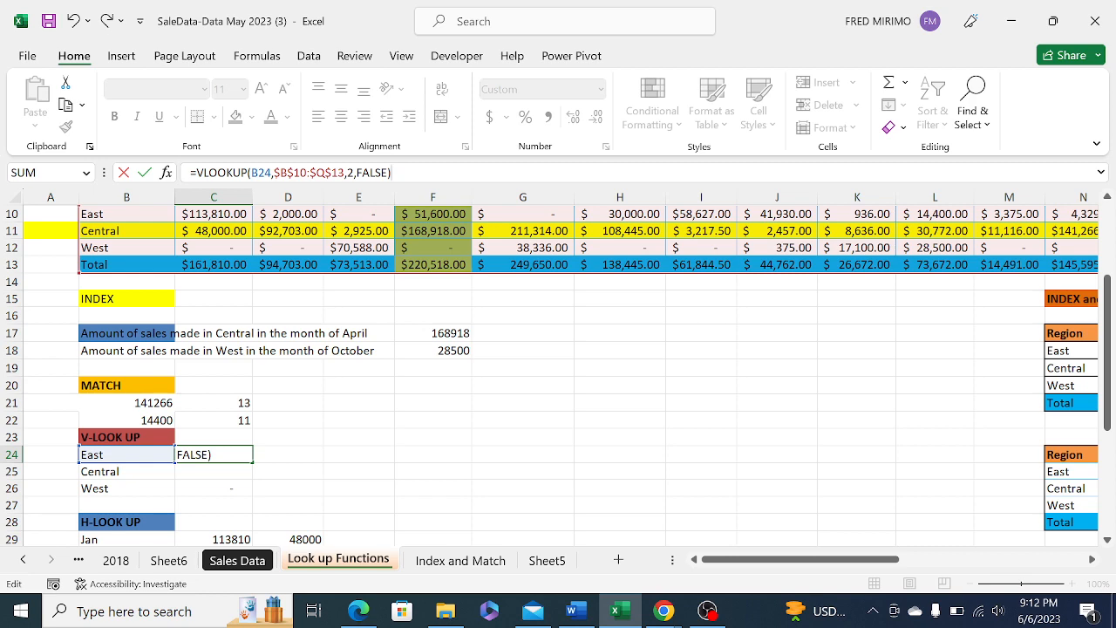
{"action": "key", "text": "Return"}
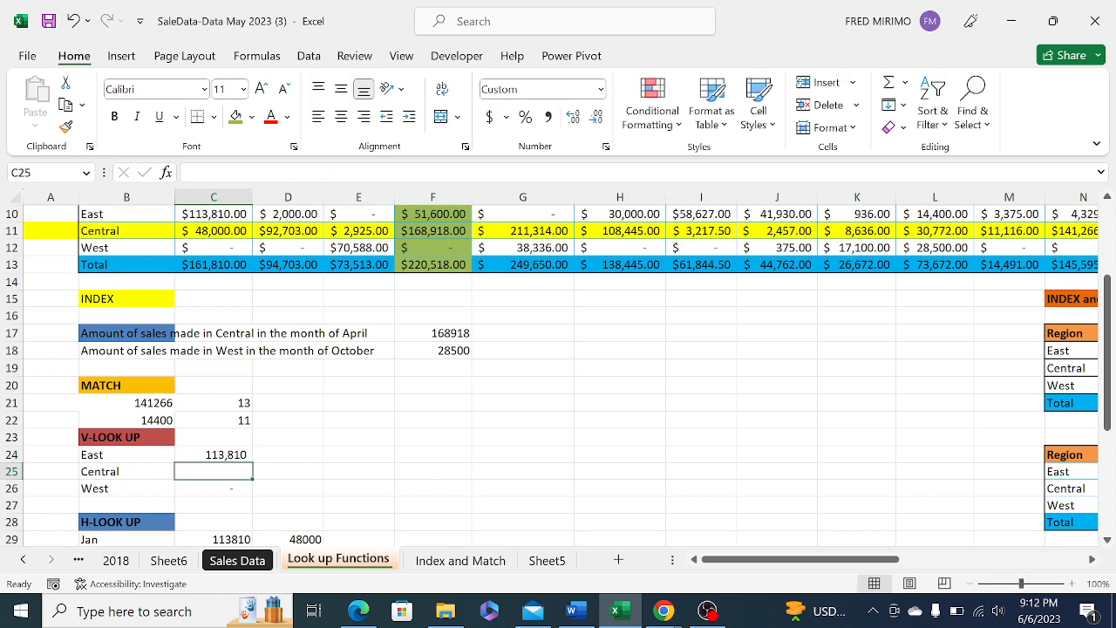
Compare C24 with the empty Central result cell C25, and inspect the table array and remaining arguments of the C24 VLOOKUP
{"action": "left_click", "coordinate": [282, 457]}
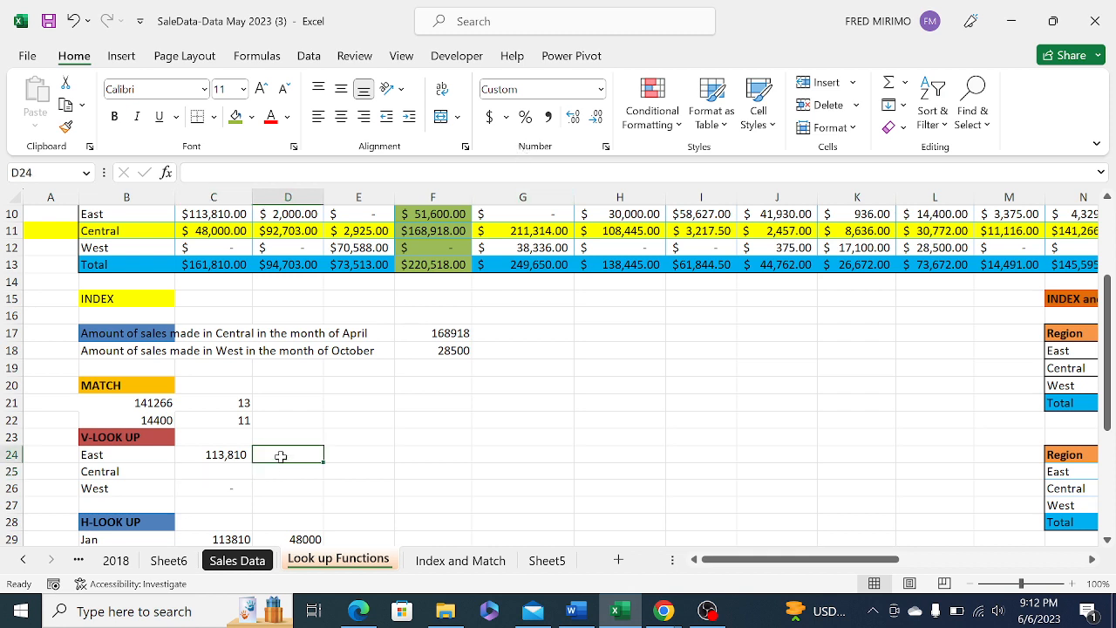
{"action": "left_click", "coordinate": [215, 454]}
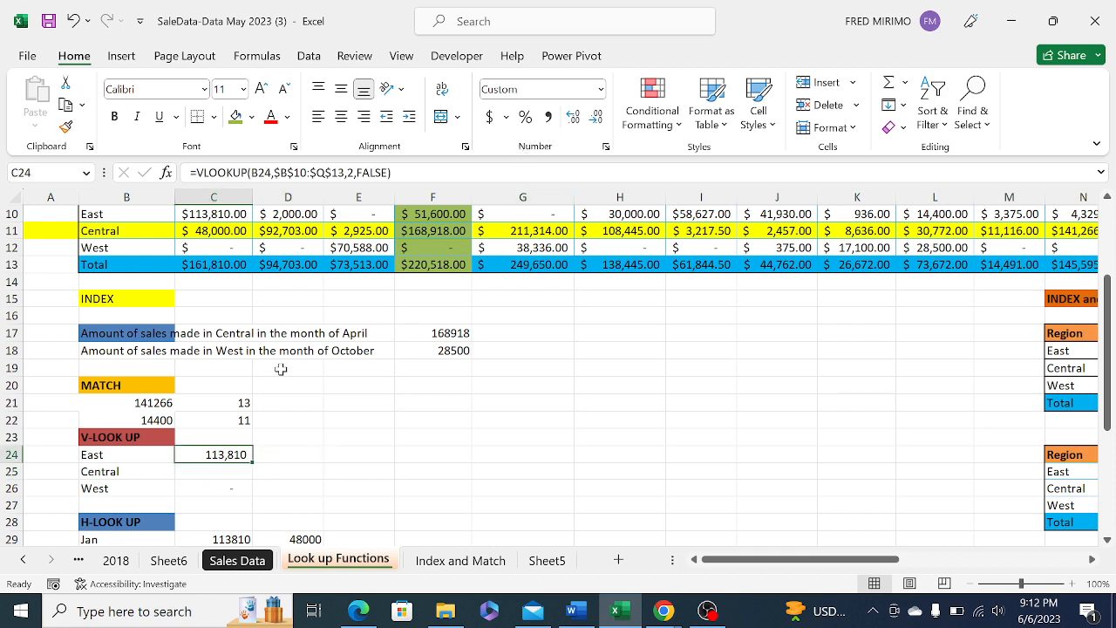
{"action": "left_click", "coordinate": [216, 469]}
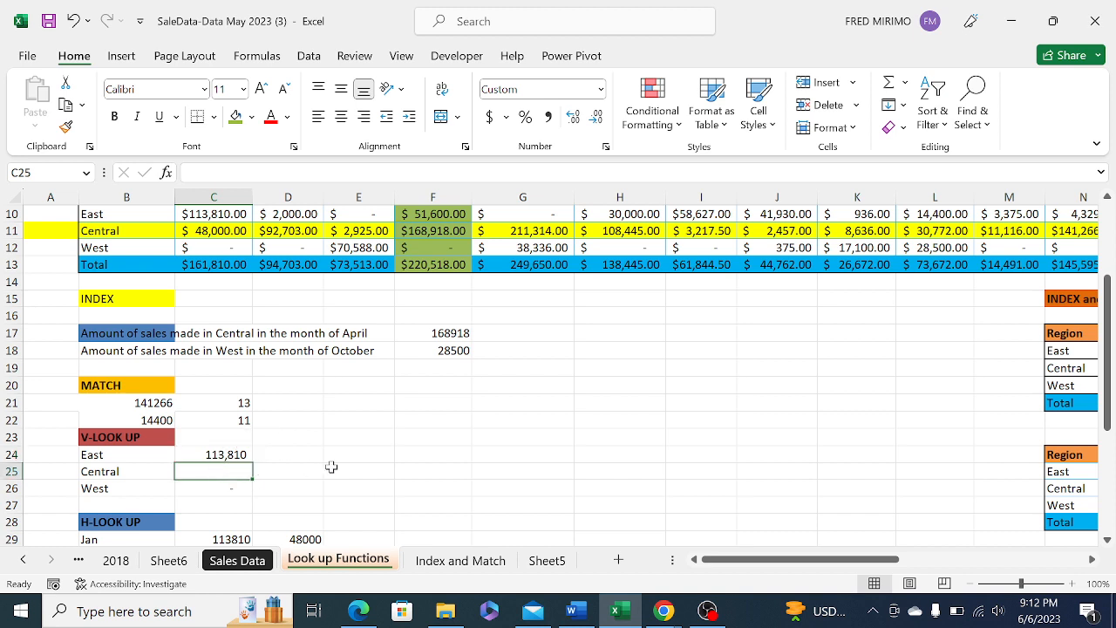
{"action": "left_click", "coordinate": [338, 441]}
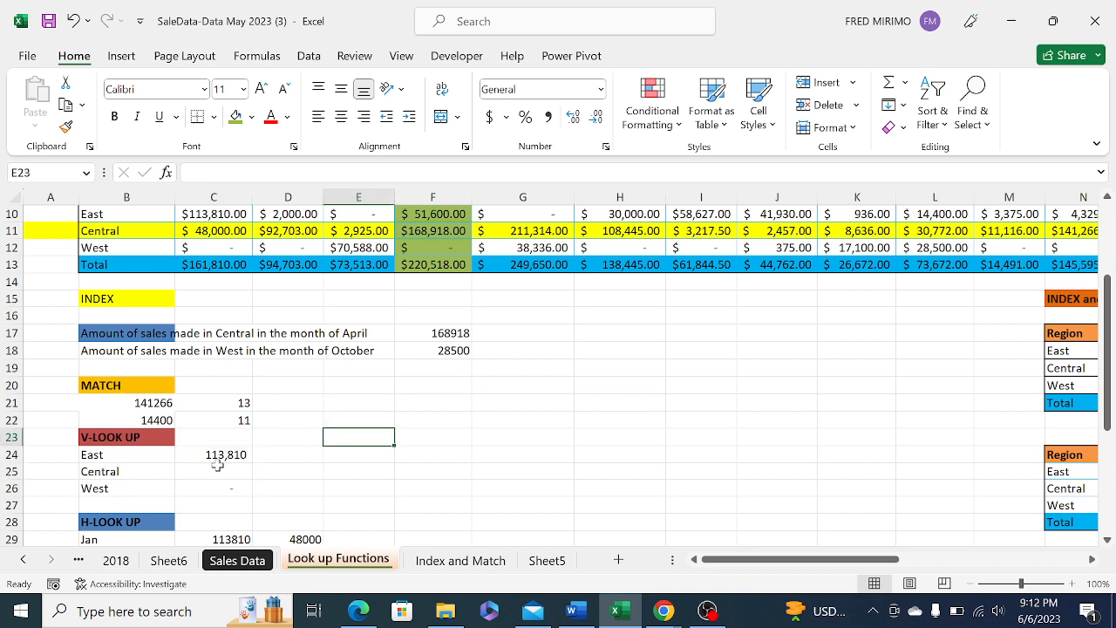
{"action": "left_click", "coordinate": [217, 470]}
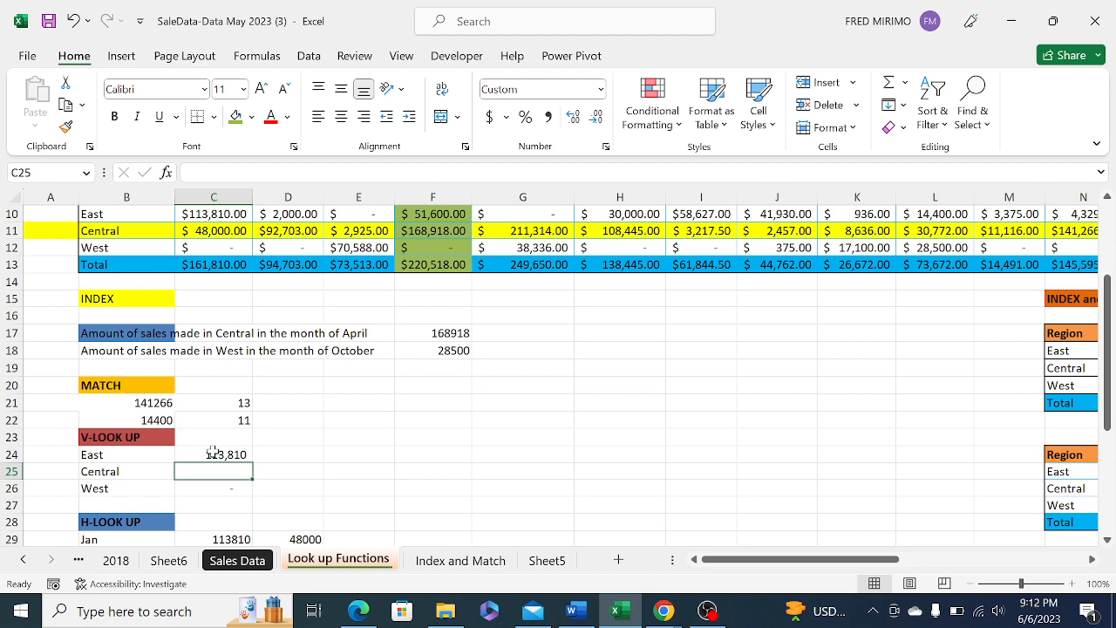
{"action": "left_click", "coordinate": [212, 452]}
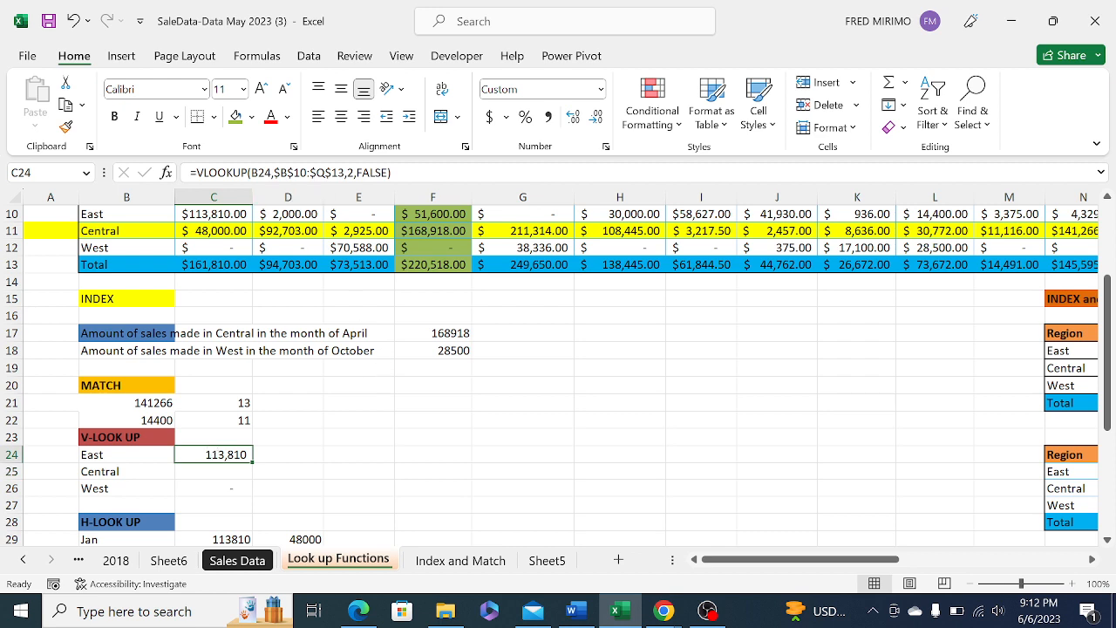
{"action": "left_click", "coordinate": [276, 173]}
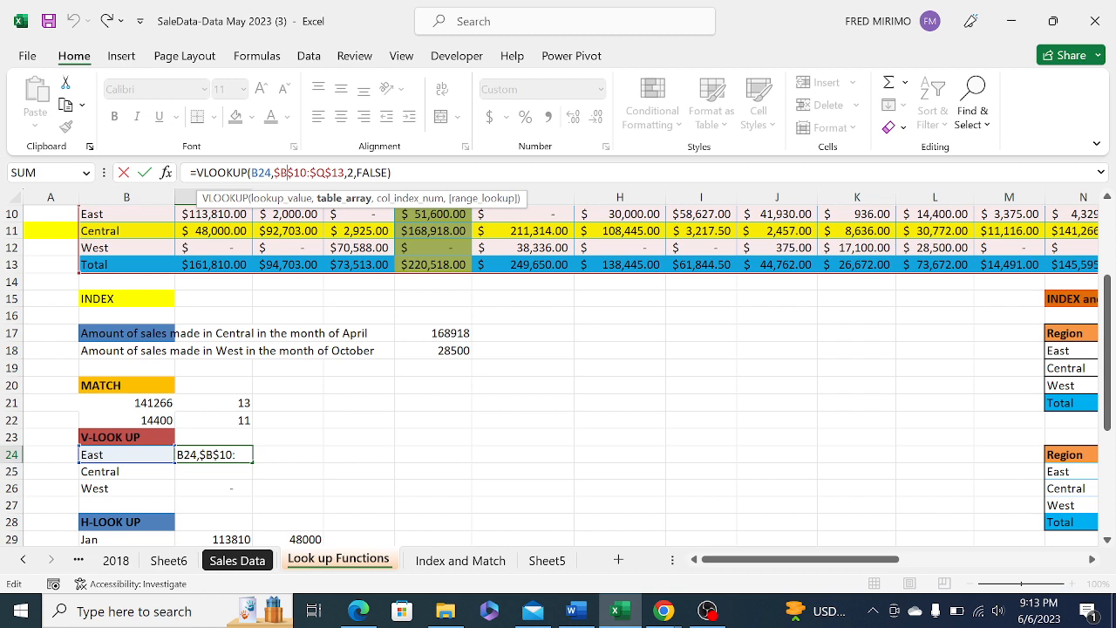
{"action": "left_click", "coordinate": [393, 173]}
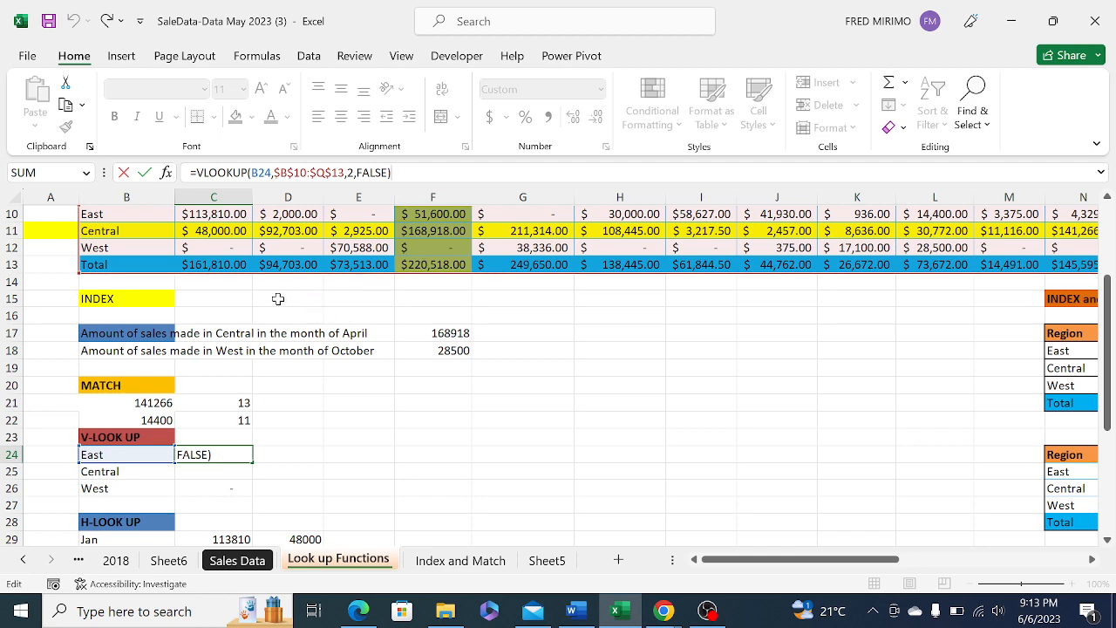
Change the column index of the C24 VLOOKUP to 3 to return East's February sales
{"action": "scroll", "coordinate": [277, 298], "scroll_direction": "up", "scroll_amount": 2}
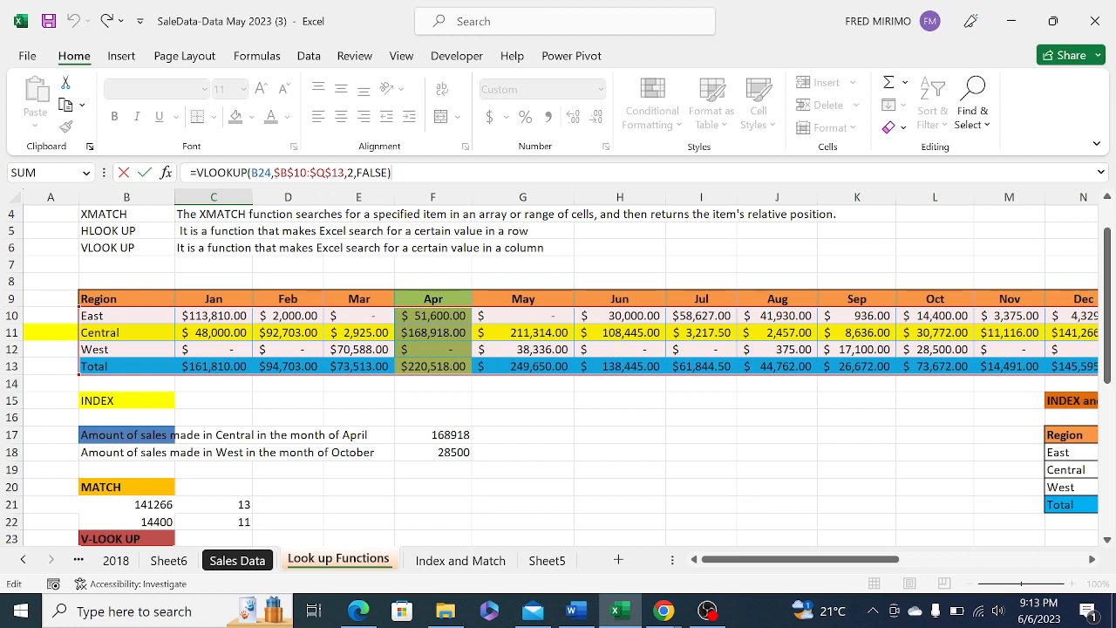
{"action": "left_click", "coordinate": [353, 172]}
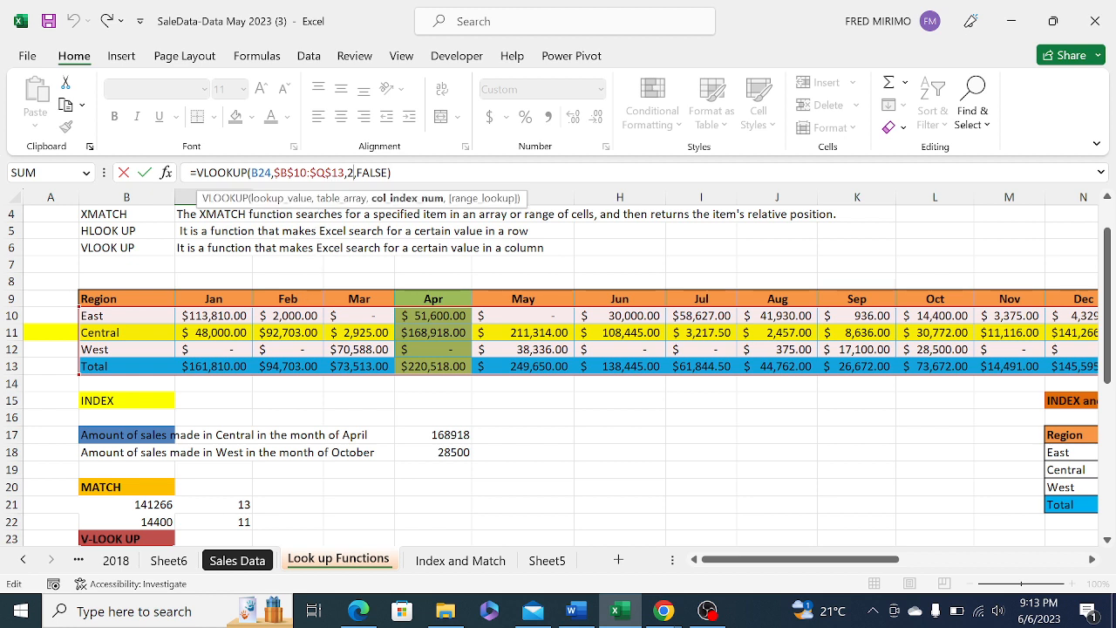
{"action": "key", "text": "BackSpace"}
{"action": "key", "text": "BackSpace"}
{"action": "type", "text": ","}
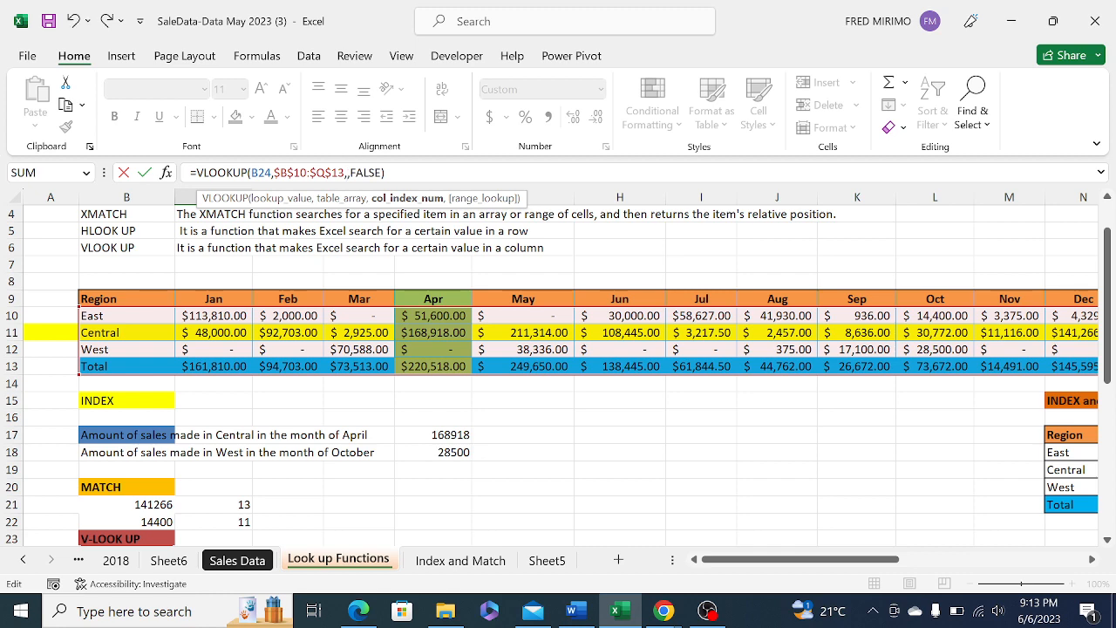
{"action": "type", "text": "3"}
{"action": "key", "text": "Return"}
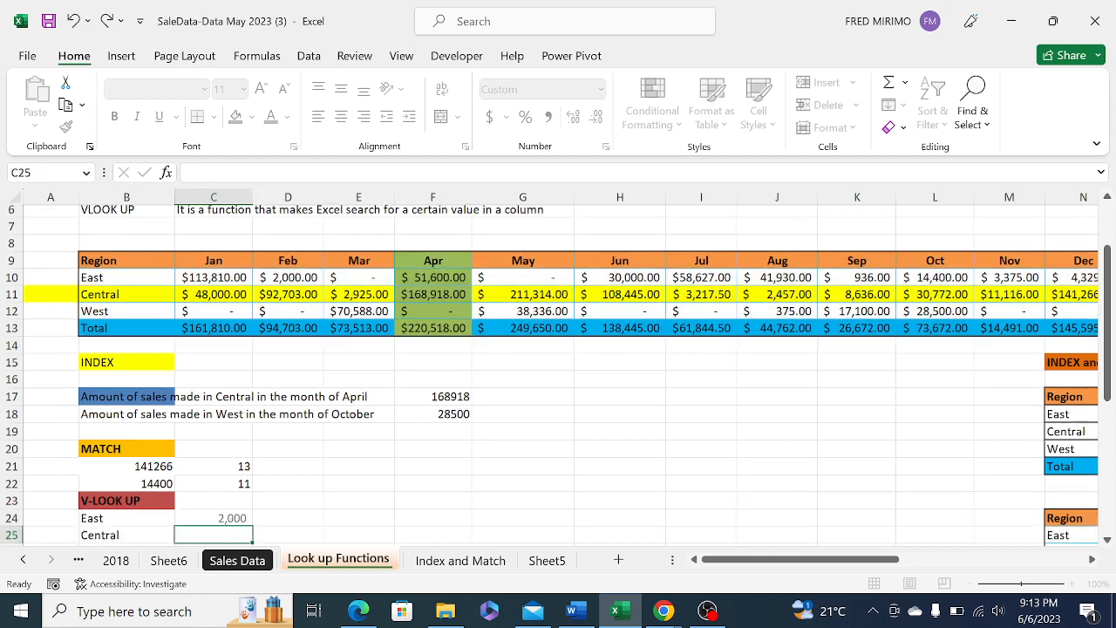
Change the column index of the C24 VLOOKUP to 5 to return East's April sales
{"action": "left_click", "coordinate": [232, 506]}
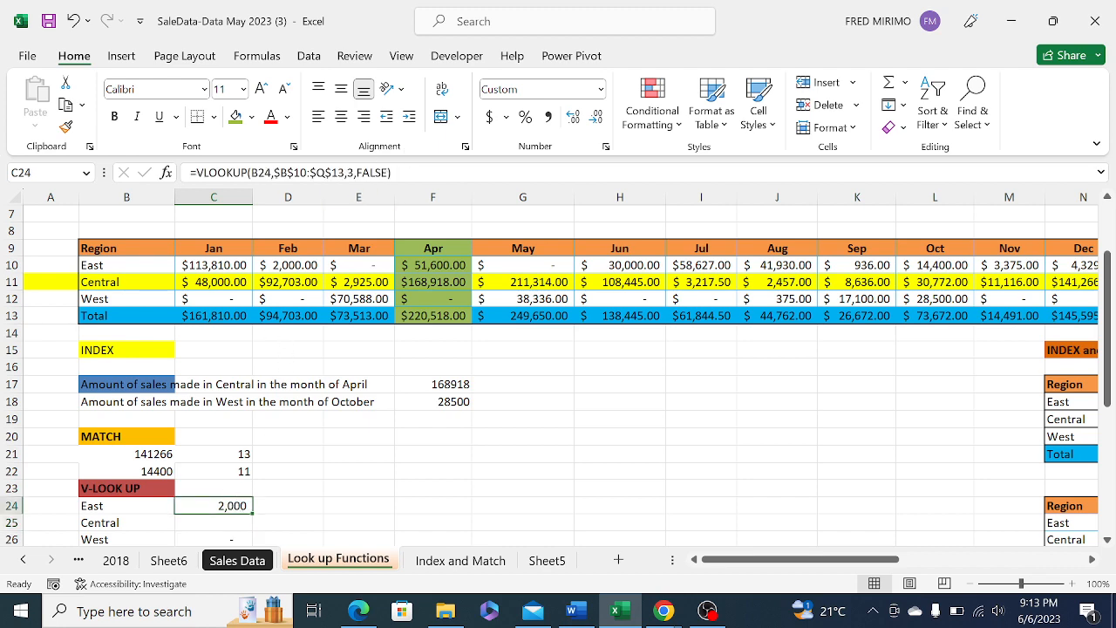
{"action": "left_click", "coordinate": [371, 173]}
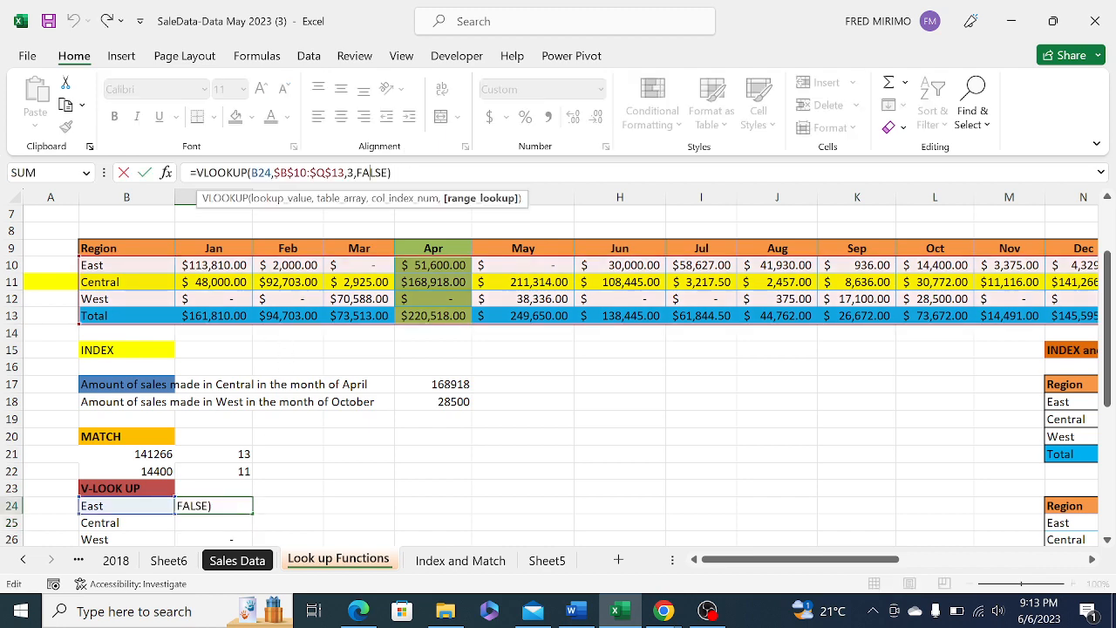
{"action": "left_click", "coordinate": [354, 173]}
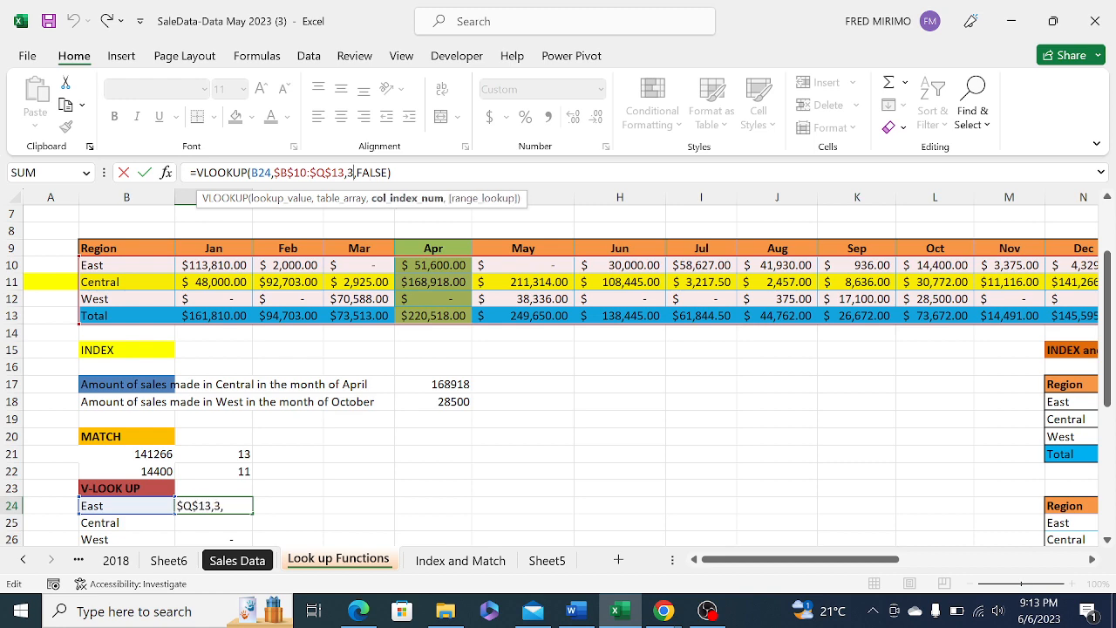
{"action": "key", "text": "BackSpace"}
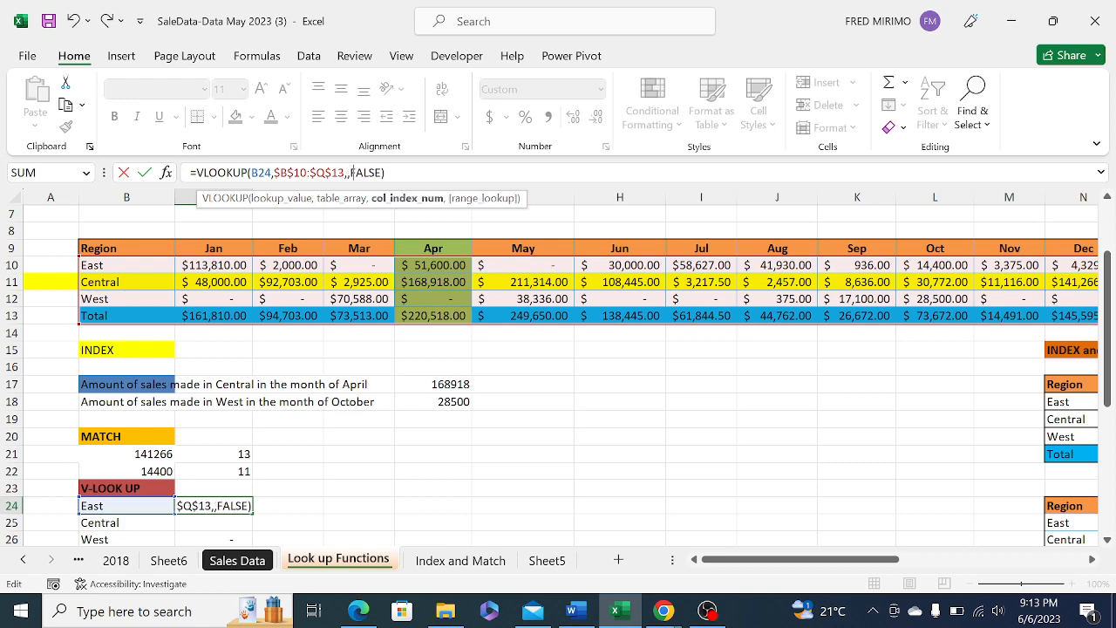
{"action": "type", "text": "5"}
{"action": "key", "text": "Return"}
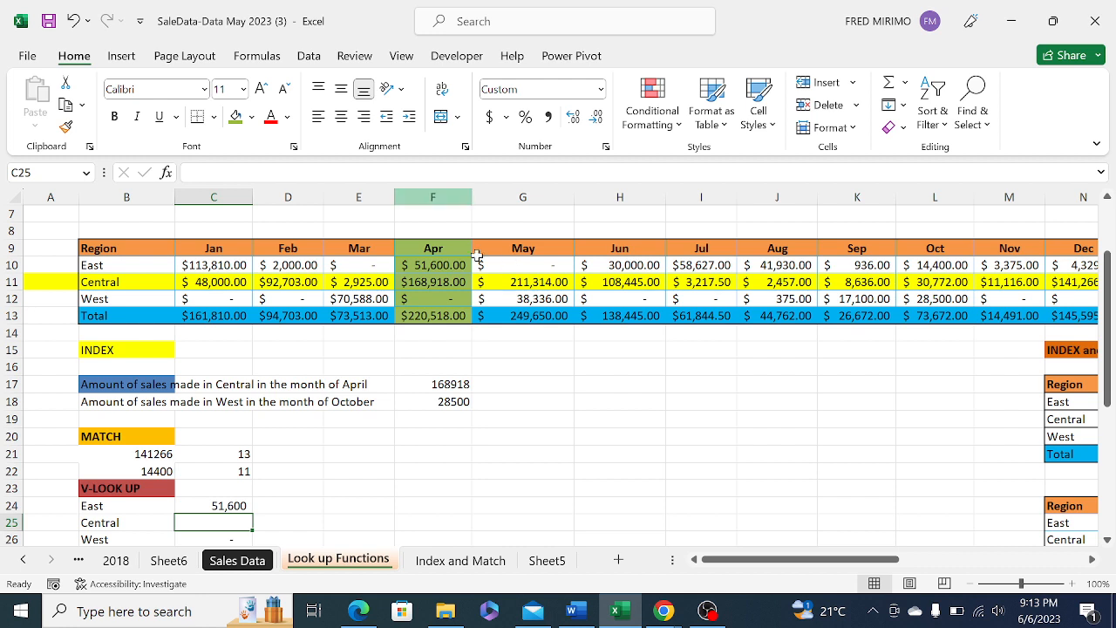
Check the C24 result against the East row label and East's April sales in F10
{"action": "left_click", "coordinate": [104, 269]}
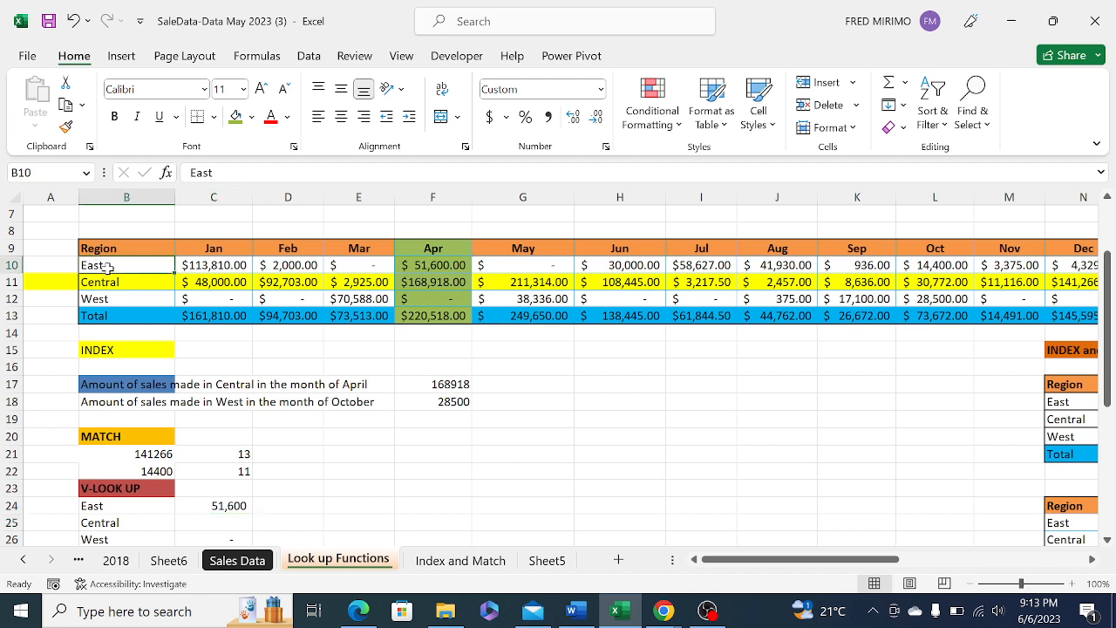
{"action": "left_click", "coordinate": [439, 269]}
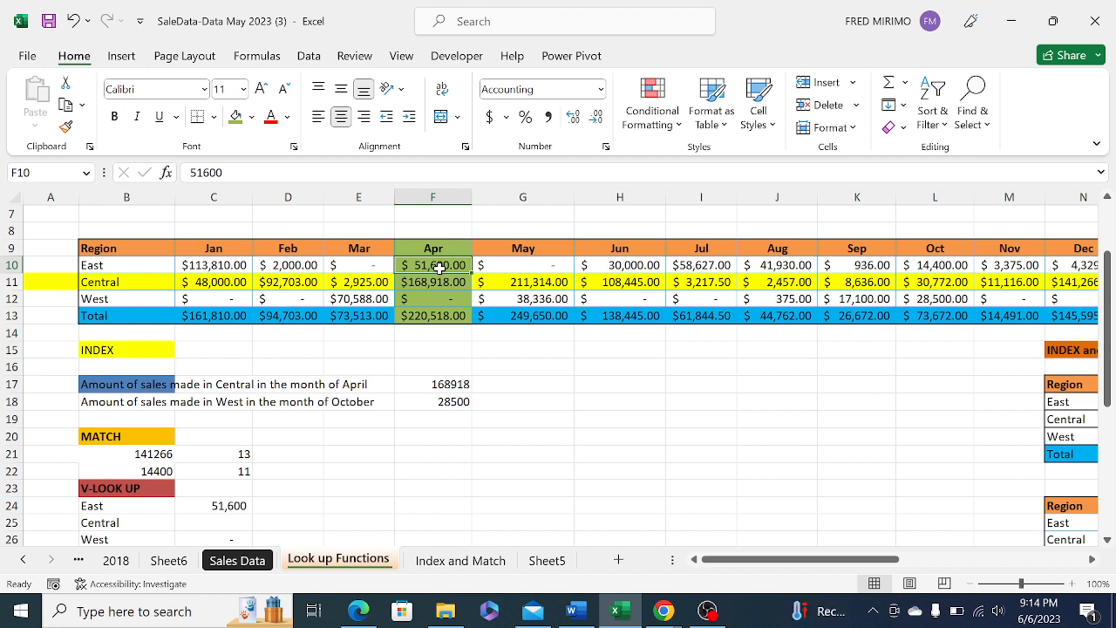
{"action": "left_click", "coordinate": [541, 368]}
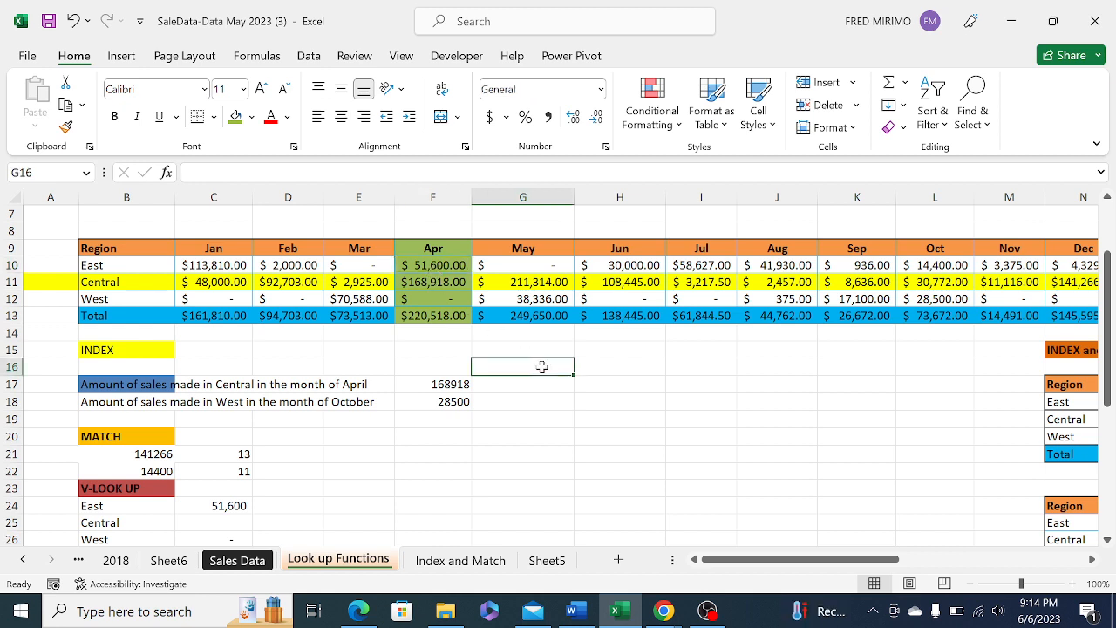
Clear the VLOOKUP formula from C24
{"action": "left_click", "coordinate": [225, 506]}
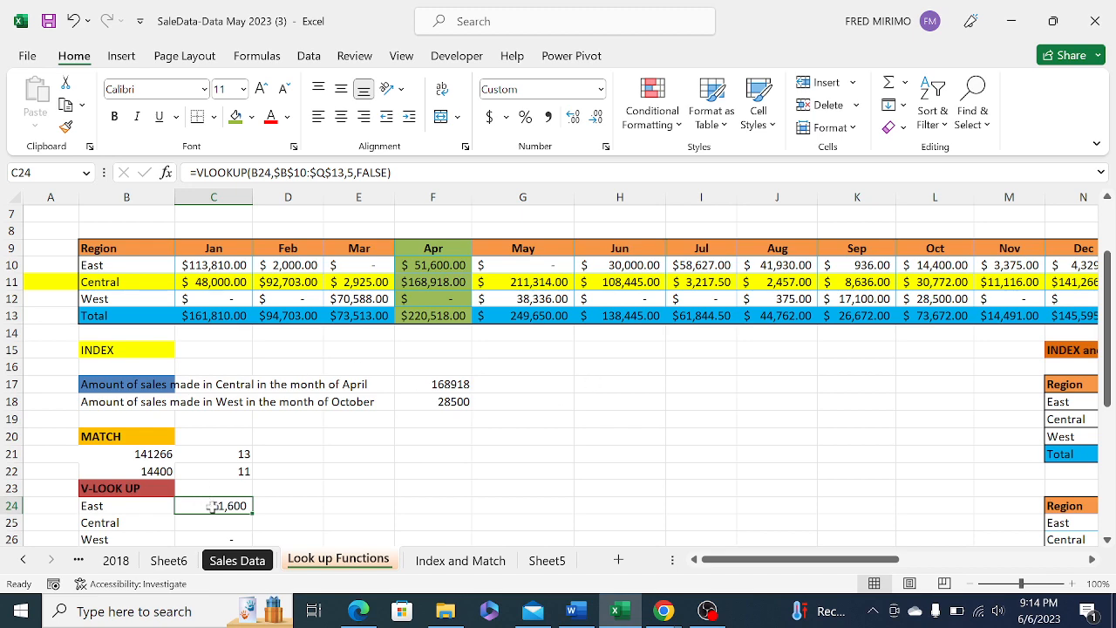
{"action": "key", "text": "BackSpace"}
{"action": "left_click", "coordinate": [373, 488]}
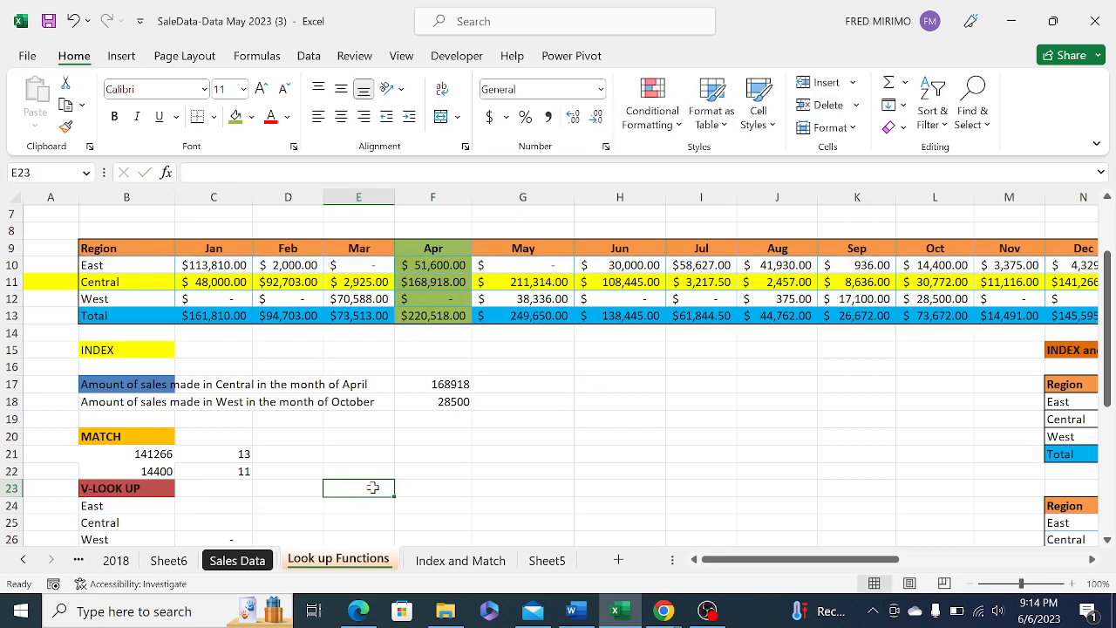
Review the East, Central and West lookup labels in B24:B26 beside the emptied result cell C24
{"action": "left_click", "coordinate": [211, 506]}
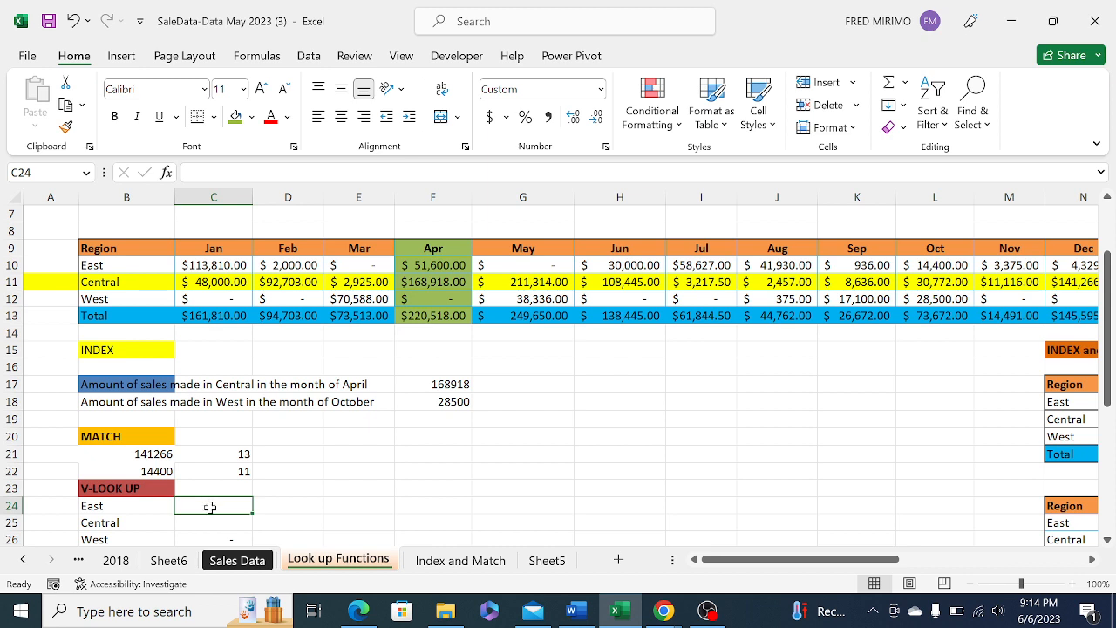
{"action": "left_click", "coordinate": [93, 507]}
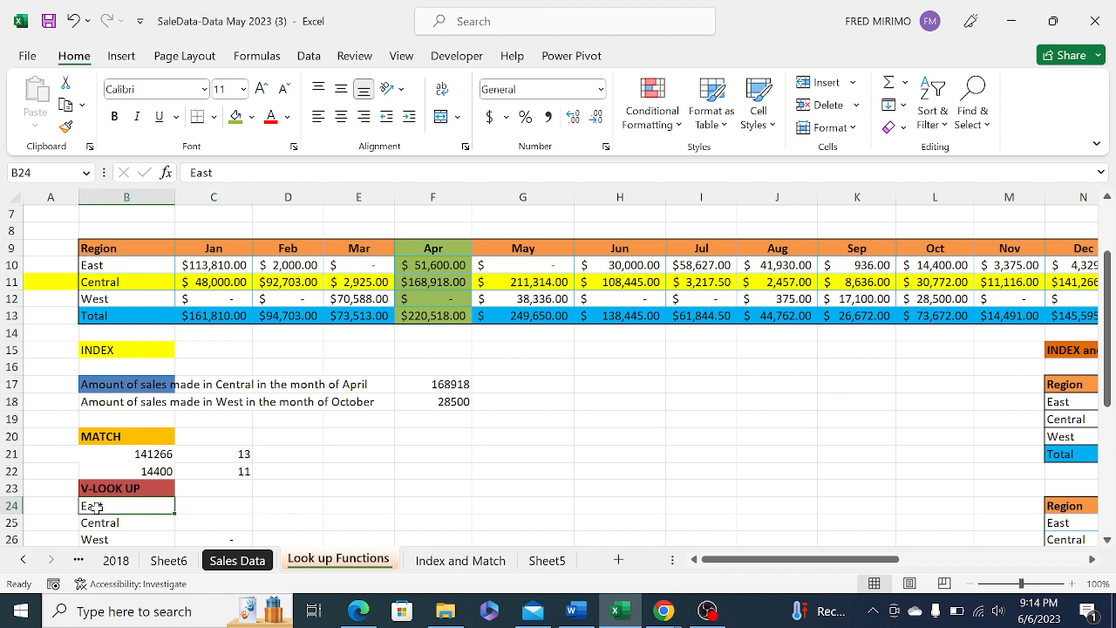
{"action": "left_click", "coordinate": [109, 524]}
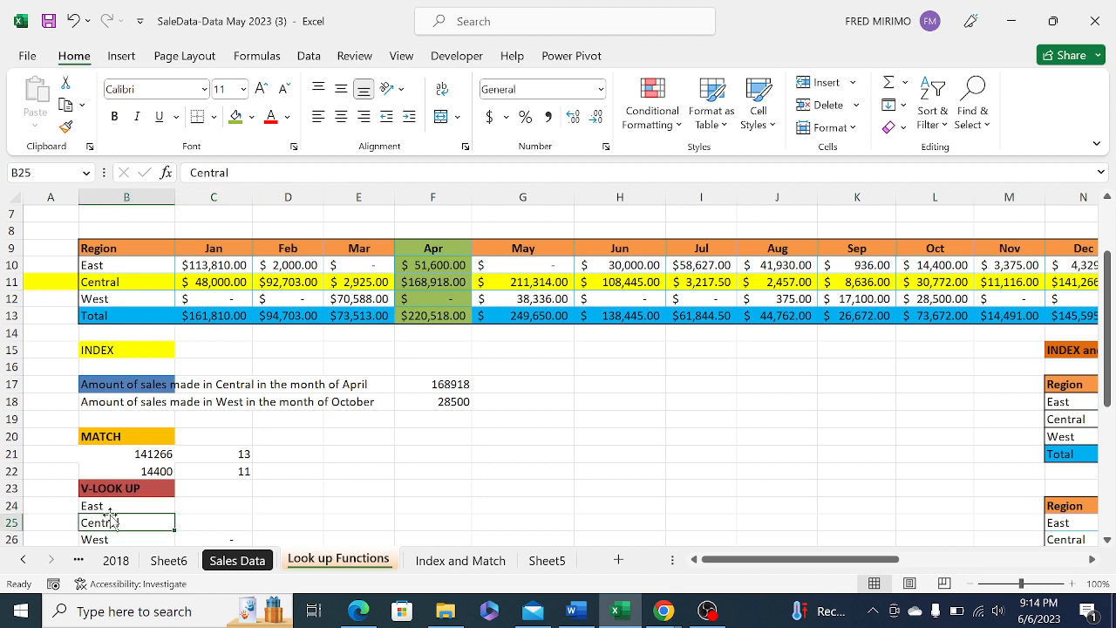
{"action": "left_click", "coordinate": [109, 507]}
{"action": "left_click", "coordinate": [109, 524]}
{"action": "left_click", "coordinate": [105, 540]}
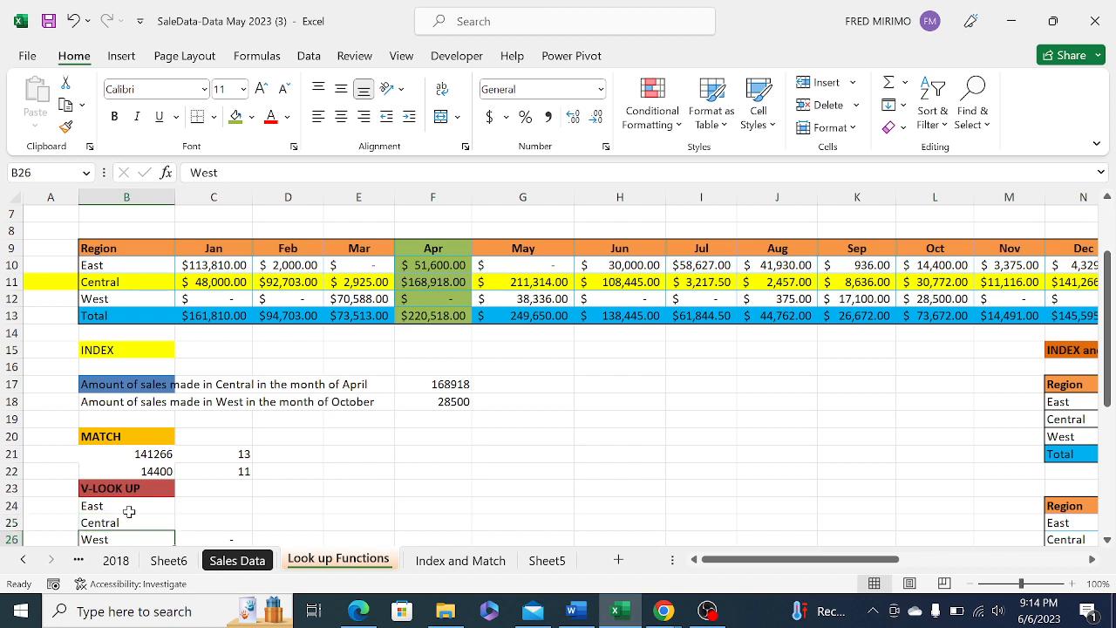
{"action": "left_click", "coordinate": [129, 507]}
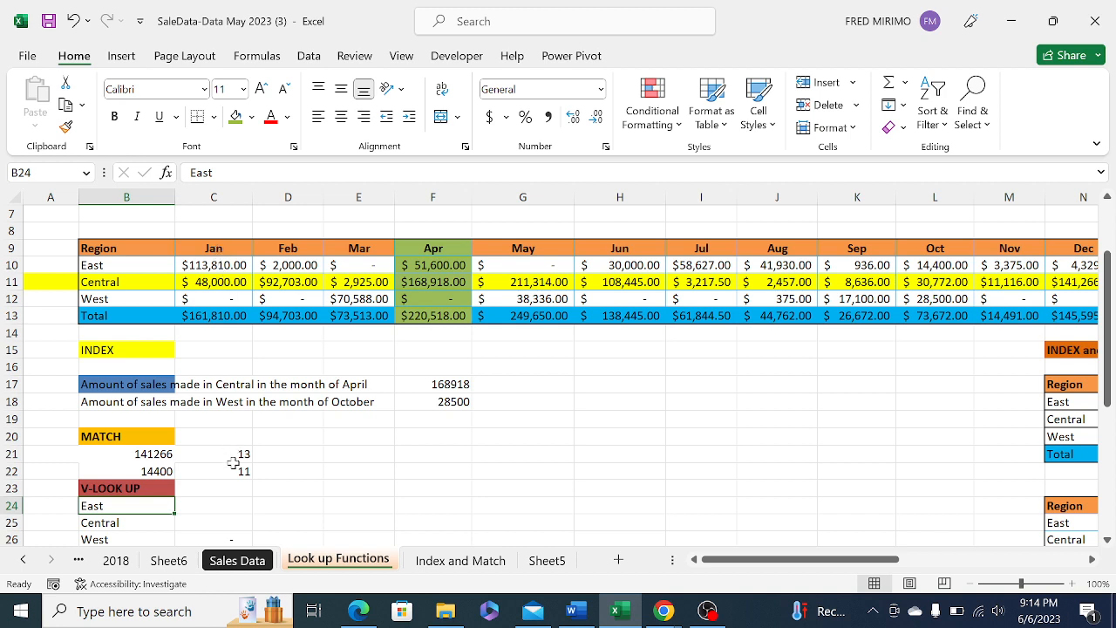
Start a VLOOKUP formula in C24 with the East label in B24 as the lookup value
{"action": "left_click", "coordinate": [198, 507]}
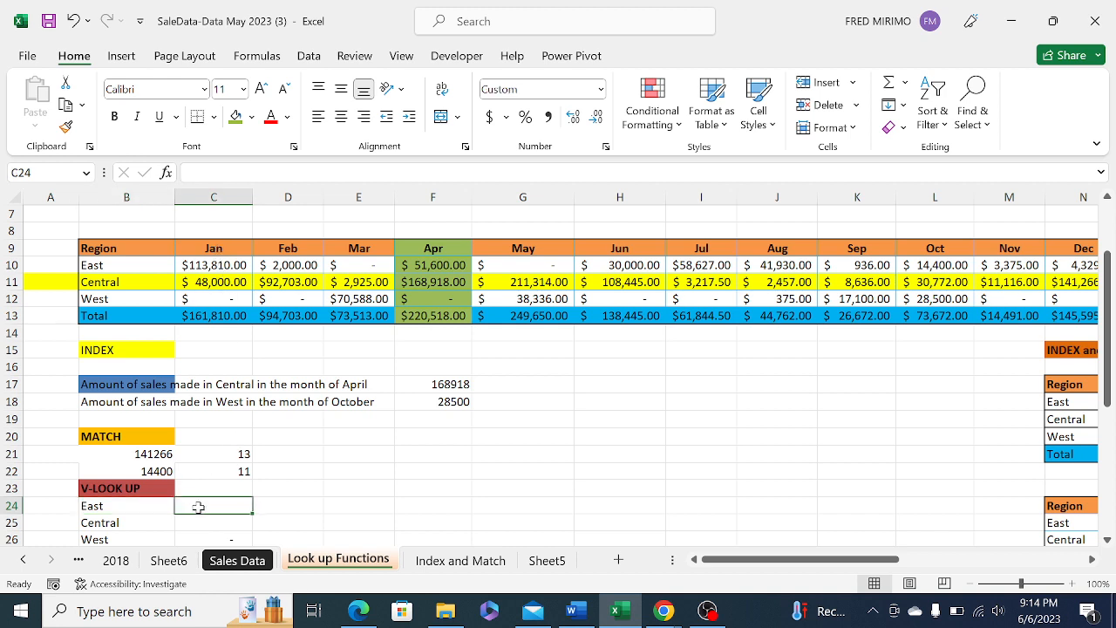
{"action": "type", "text": "="}
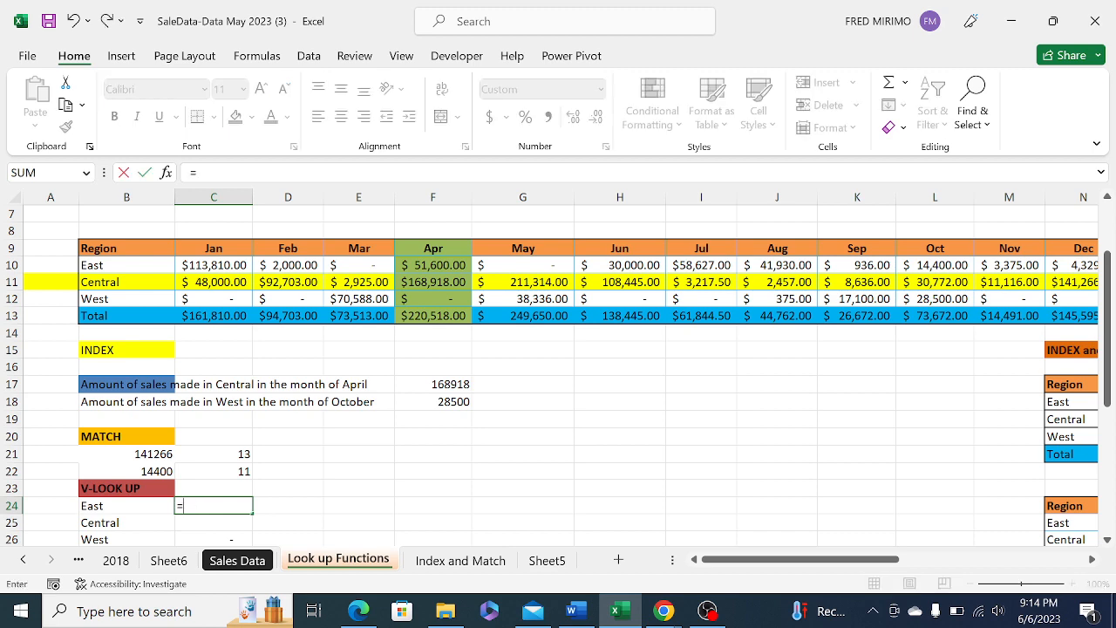
{"action": "type", "text": "v"}
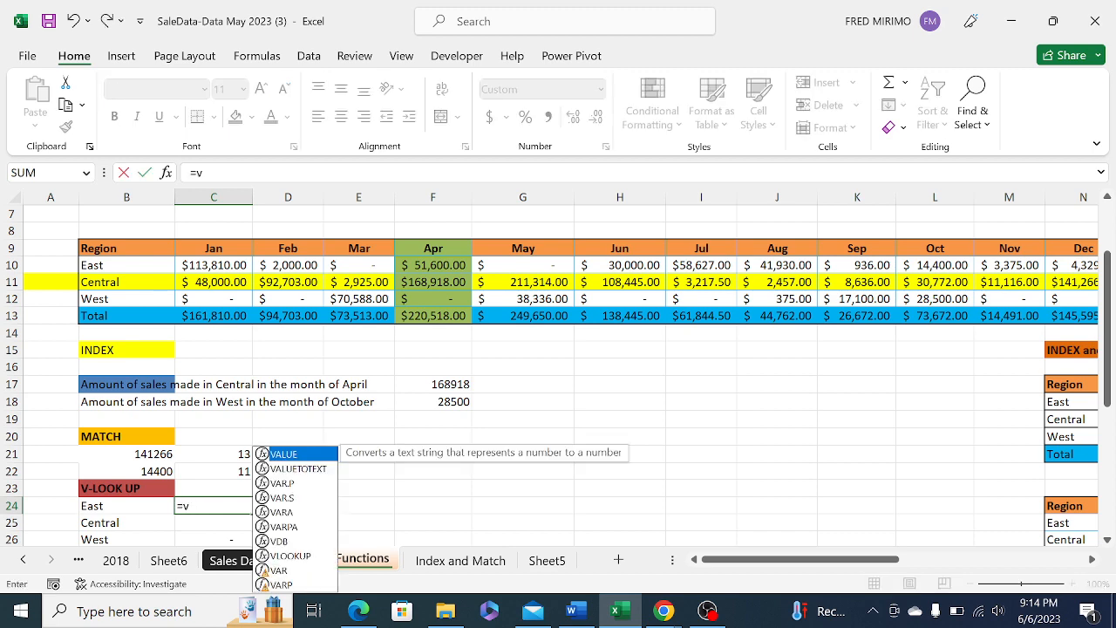
{"action": "type", "text": "lo"}
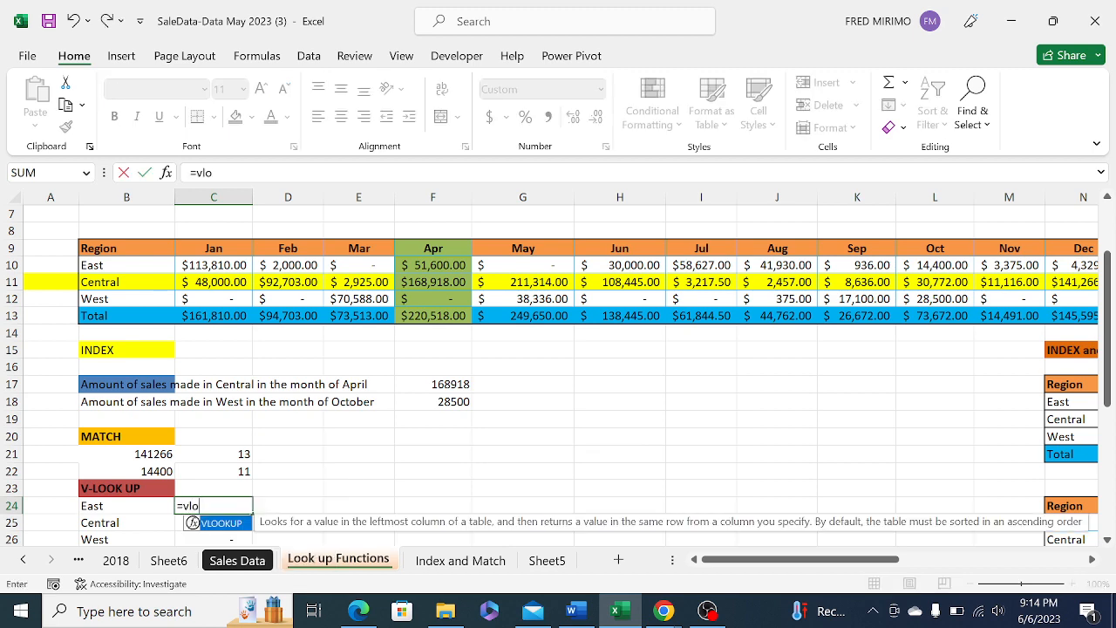
{"action": "double_click", "coordinate": [222, 523]}
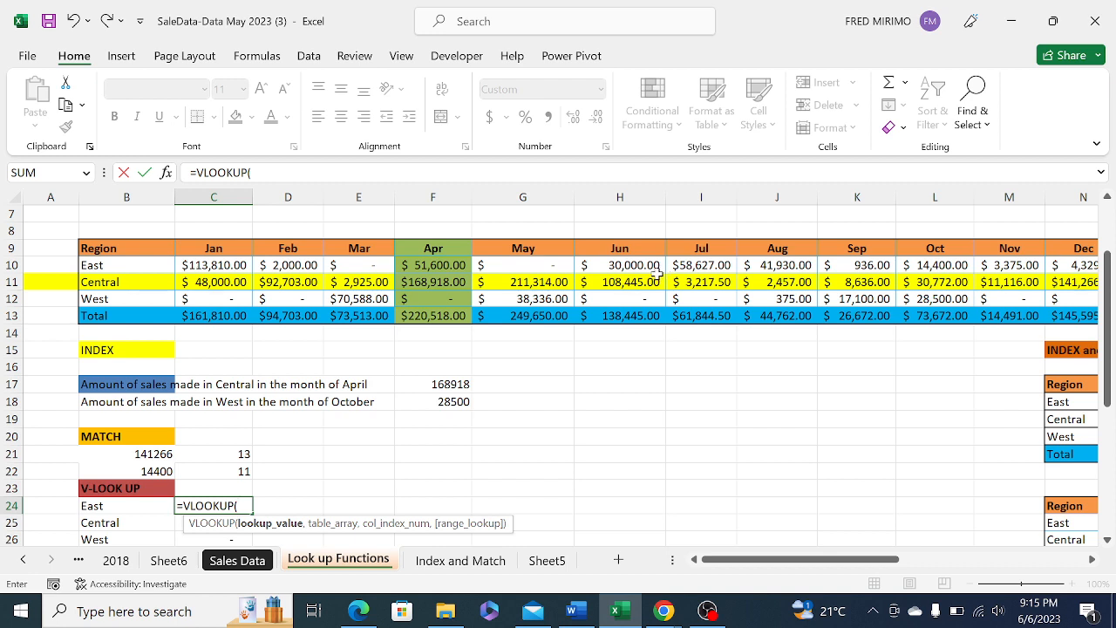
{"action": "left_click", "coordinate": [110, 509]}
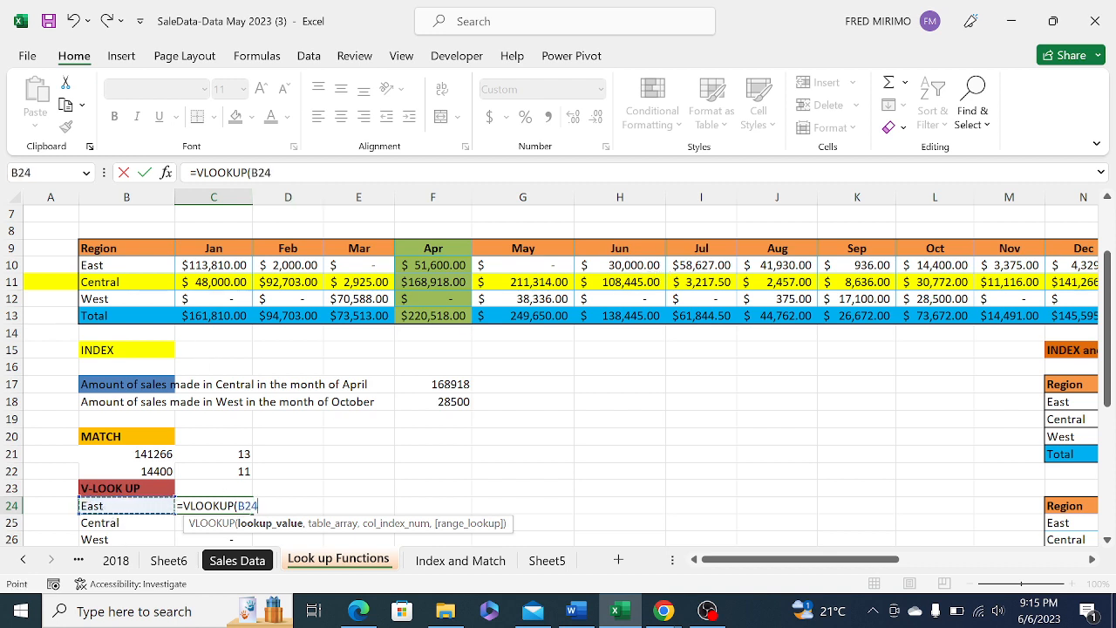
{"action": "left_click", "coordinate": [288, 171]}
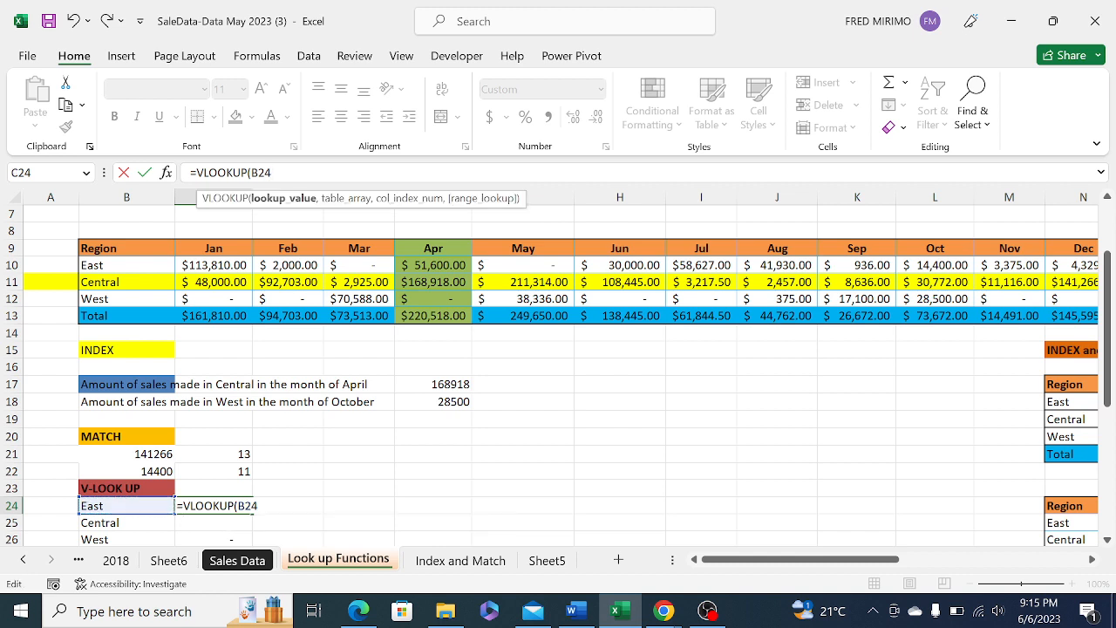
{"action": "type", "text": ","}
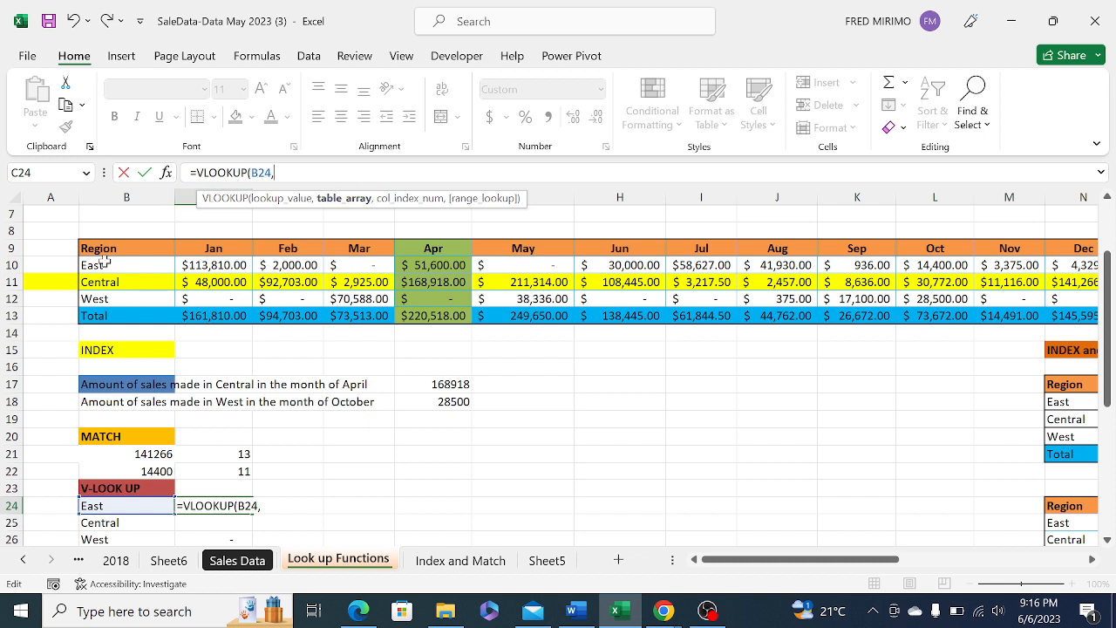
Set the VLOOKUP table array to the regional sales range B10:Q12, locked as the absolute reference $B$10:$Q$12
{"action": "left_click_drag", "start_coordinate": [102, 264], "coordinate": [1018, 295]}
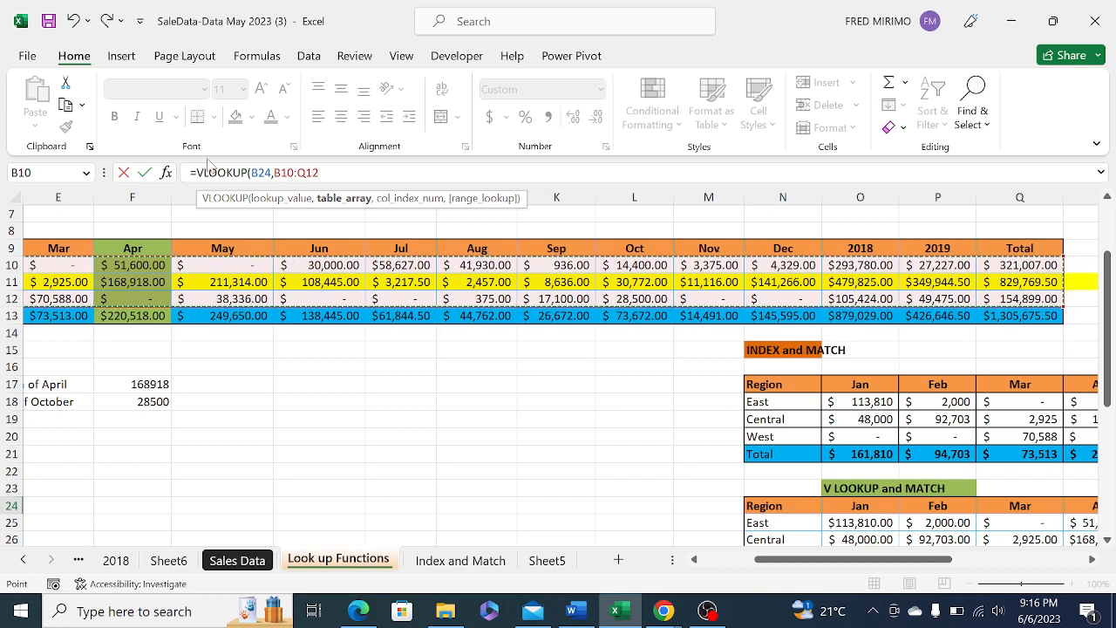
{"action": "left_click", "coordinate": [288, 173]}
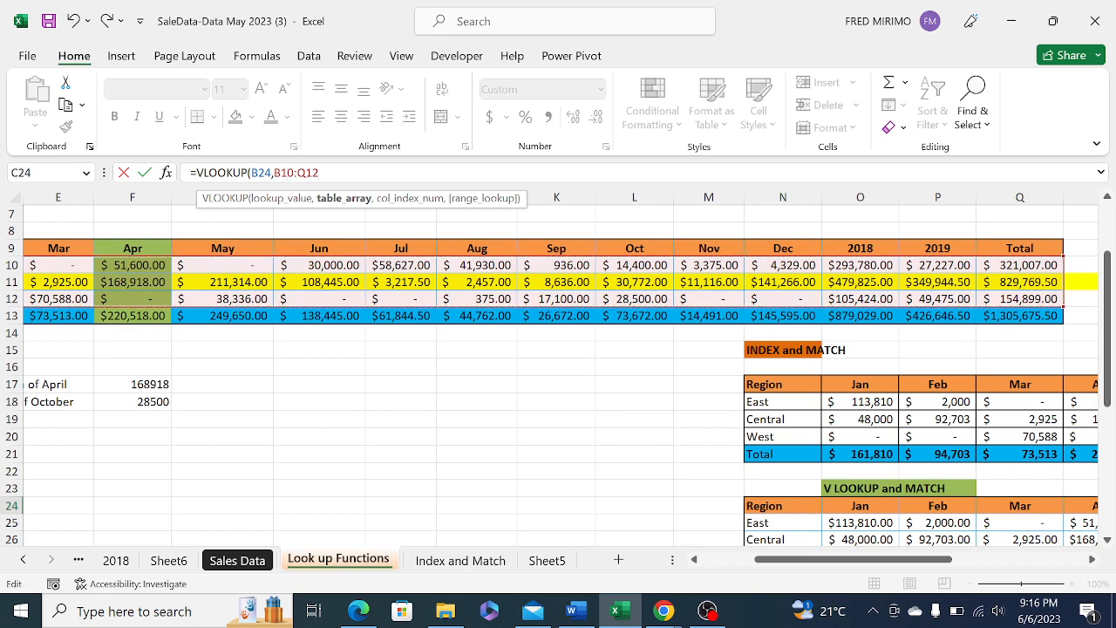
{"action": "key", "text": "F4"}
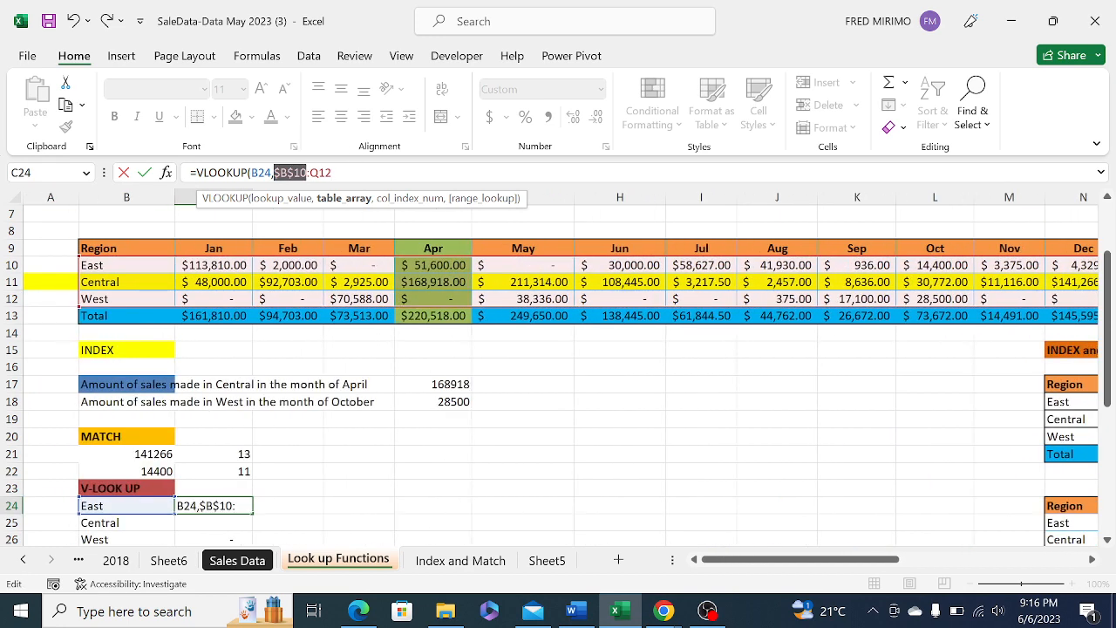
{"action": "left_click", "coordinate": [325, 172]}
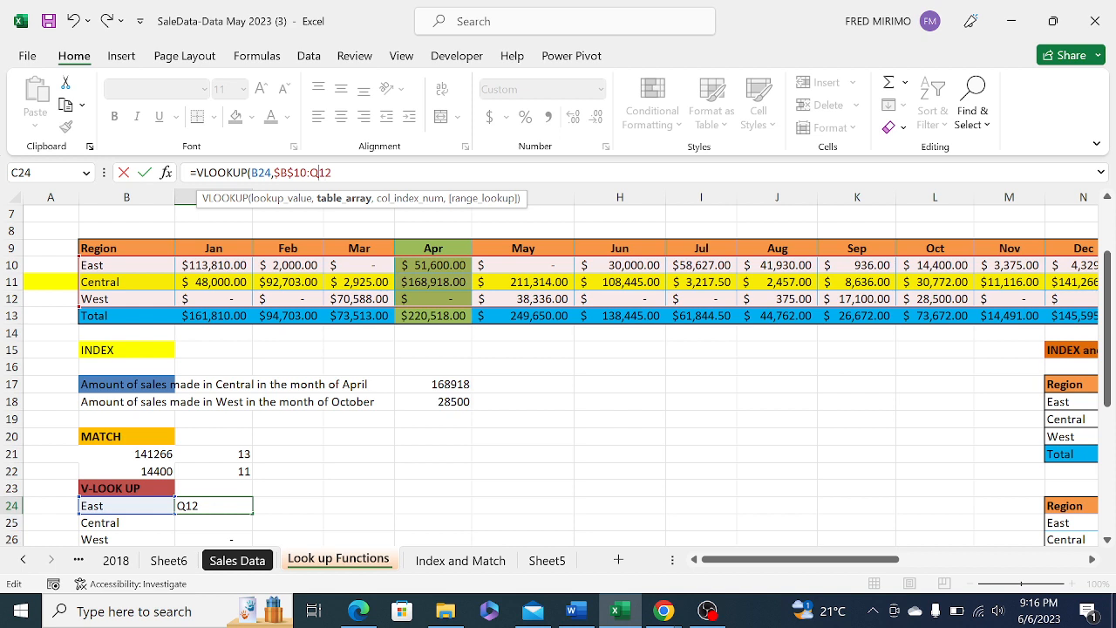
{"action": "key", "text": "F4"}
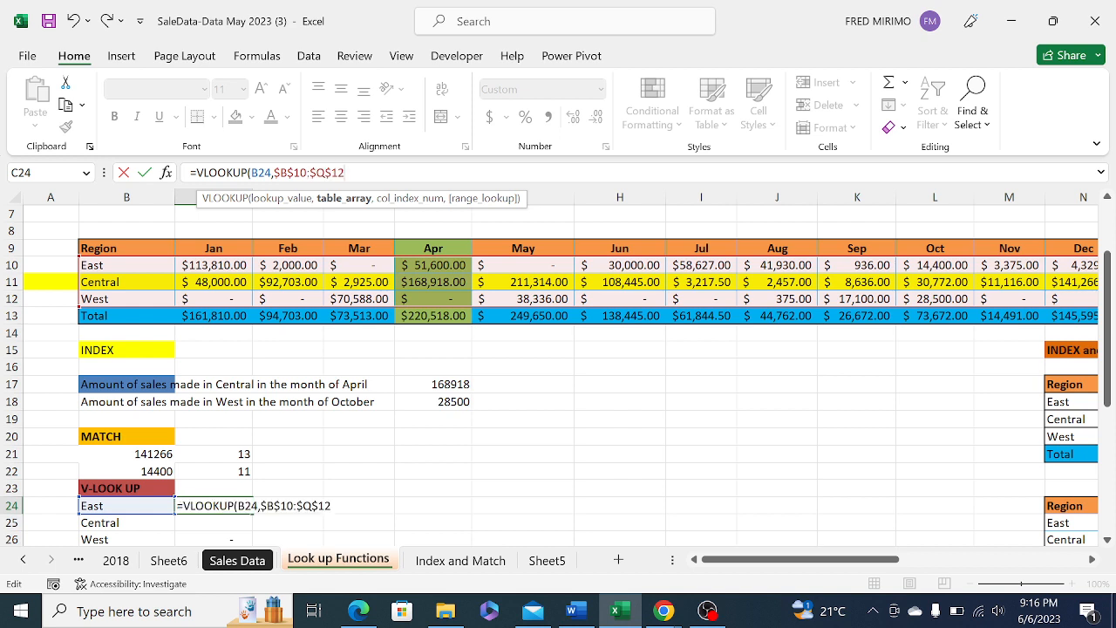
Complete the C24 VLOOKUP with column index 2 and FALSE for an exact match to return East's January sales
{"action": "type", "text": ","}
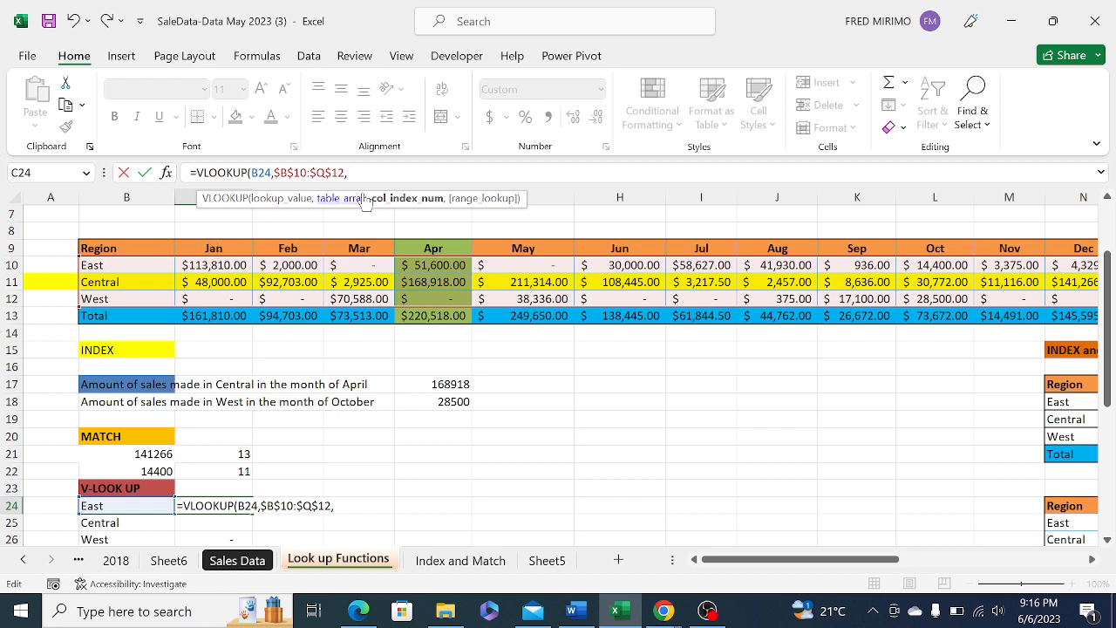
{"action": "type", "text": "2,"}
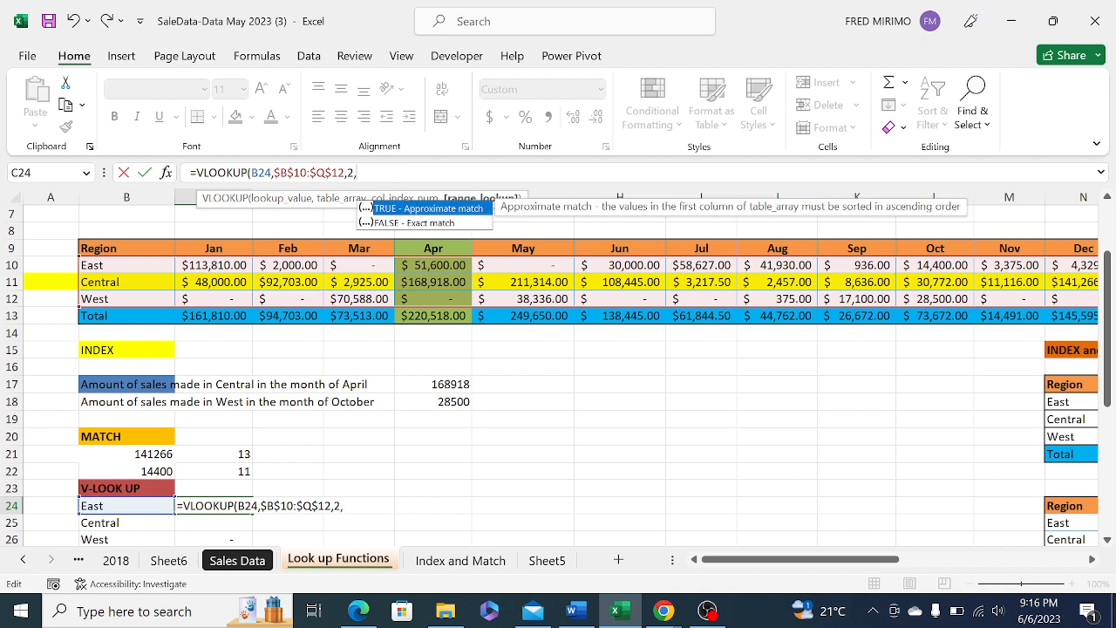
{"action": "double_click", "coordinate": [392, 223]}
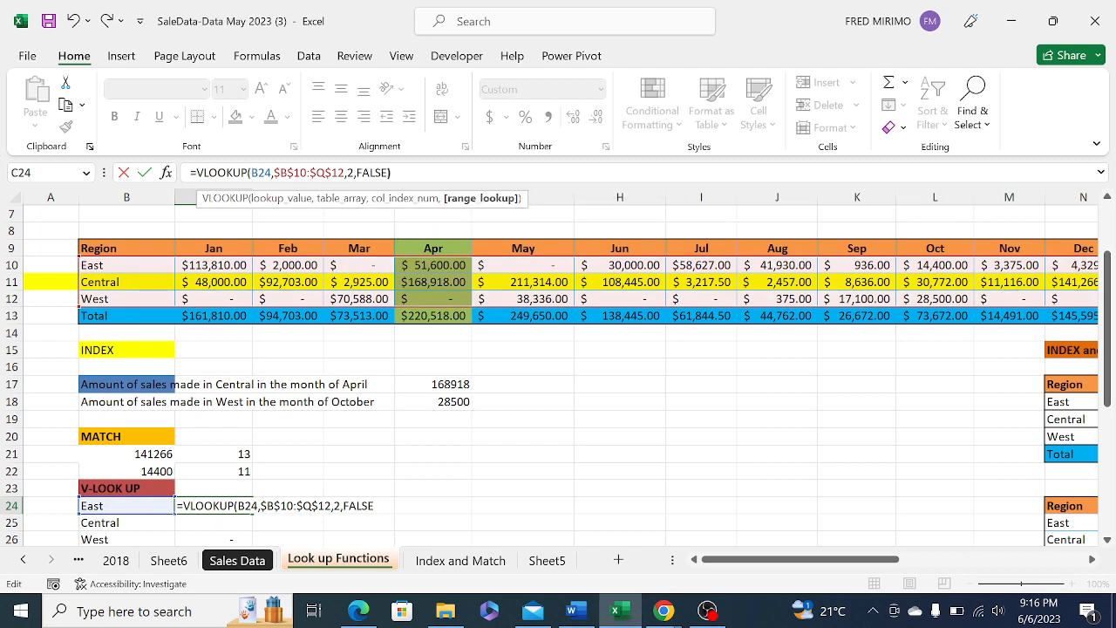
{"action": "type", "text": ")"}
{"action": "key", "text": "Return"}
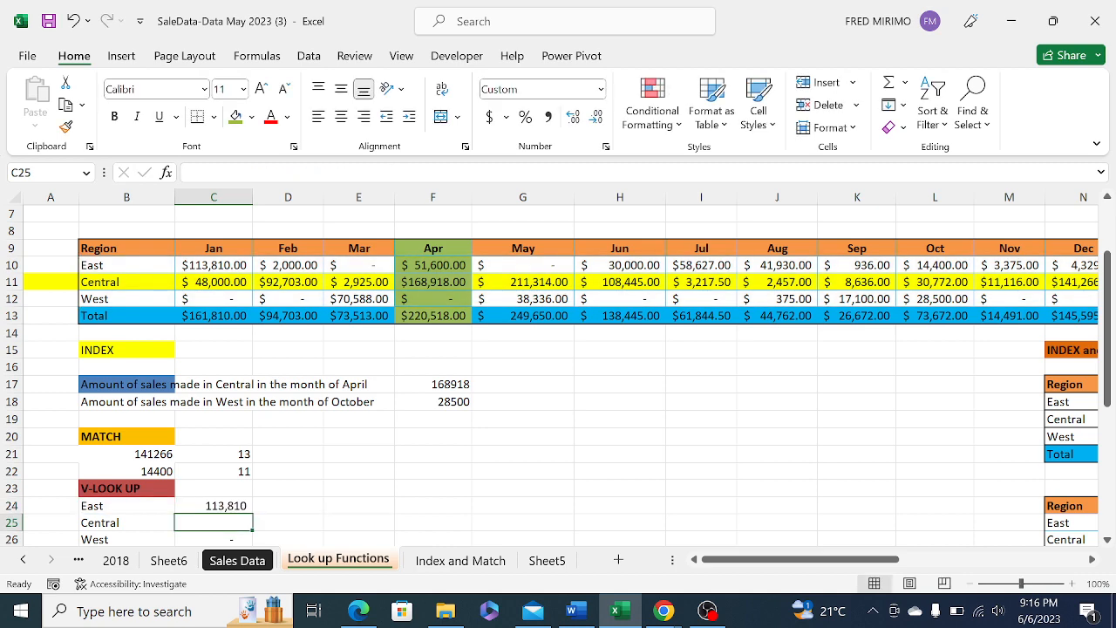
Examine the table array, column index and range lookup arguments of the C24 VLOOKUP formula without changing them
{"action": "left_click", "coordinate": [228, 506]}
{"action": "left_click", "coordinate": [331, 173]}
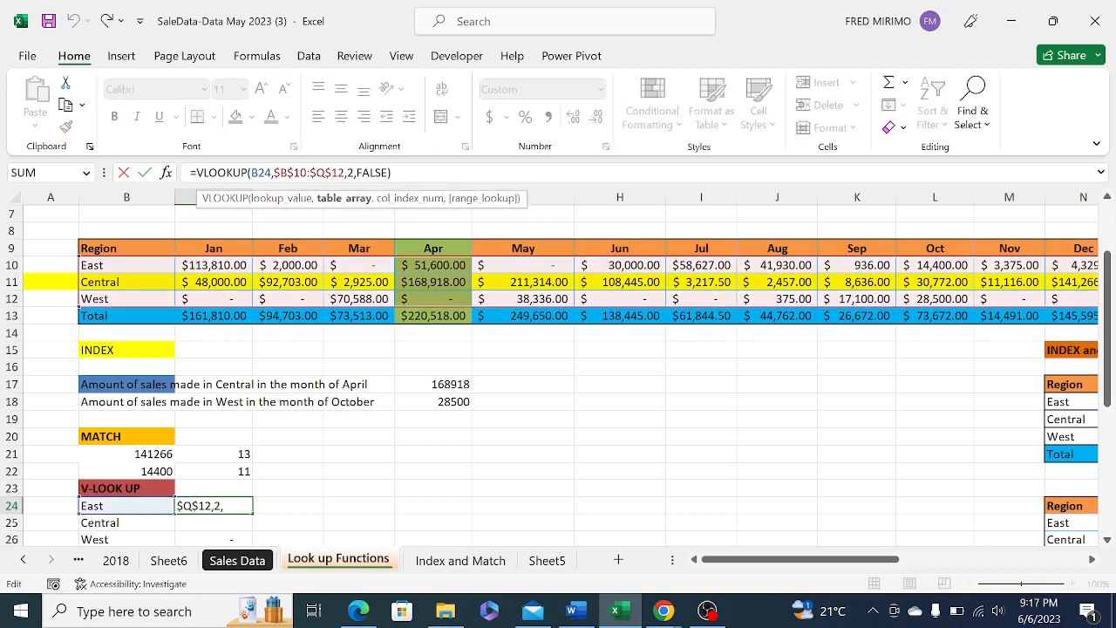
{"action": "left_click", "coordinate": [394, 173]}
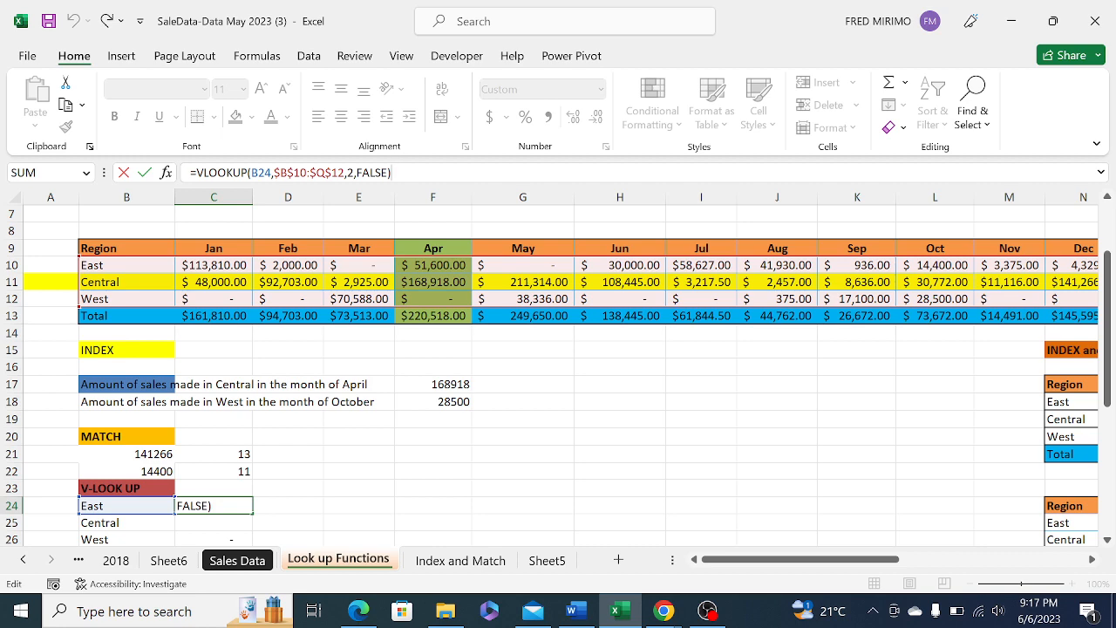
{"action": "key", "text": "Return"}
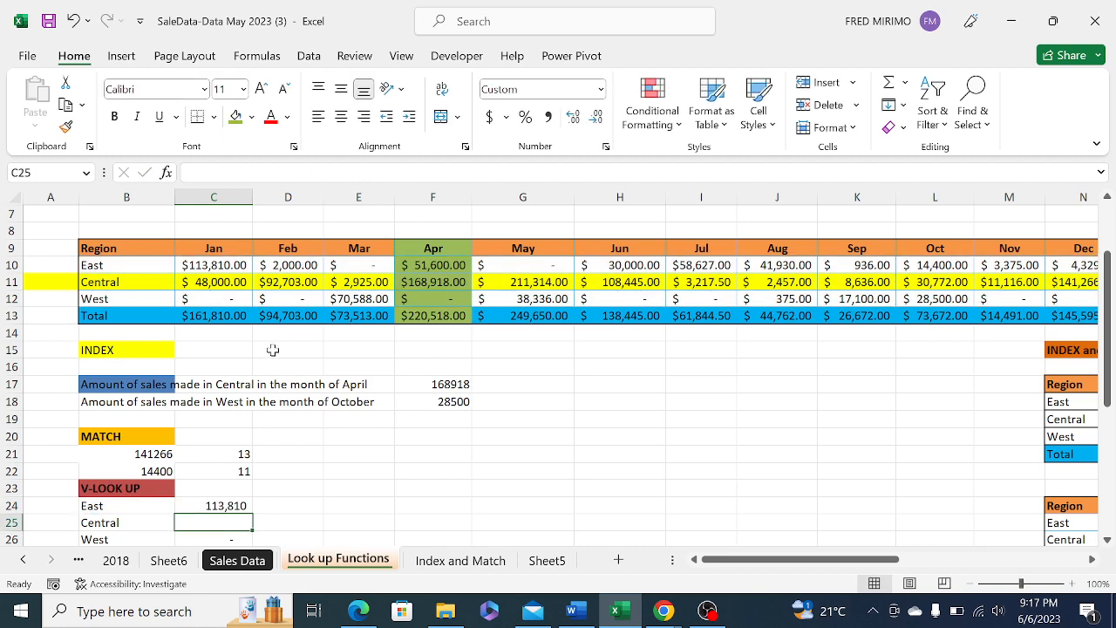
{"action": "left_click", "coordinate": [225, 506]}
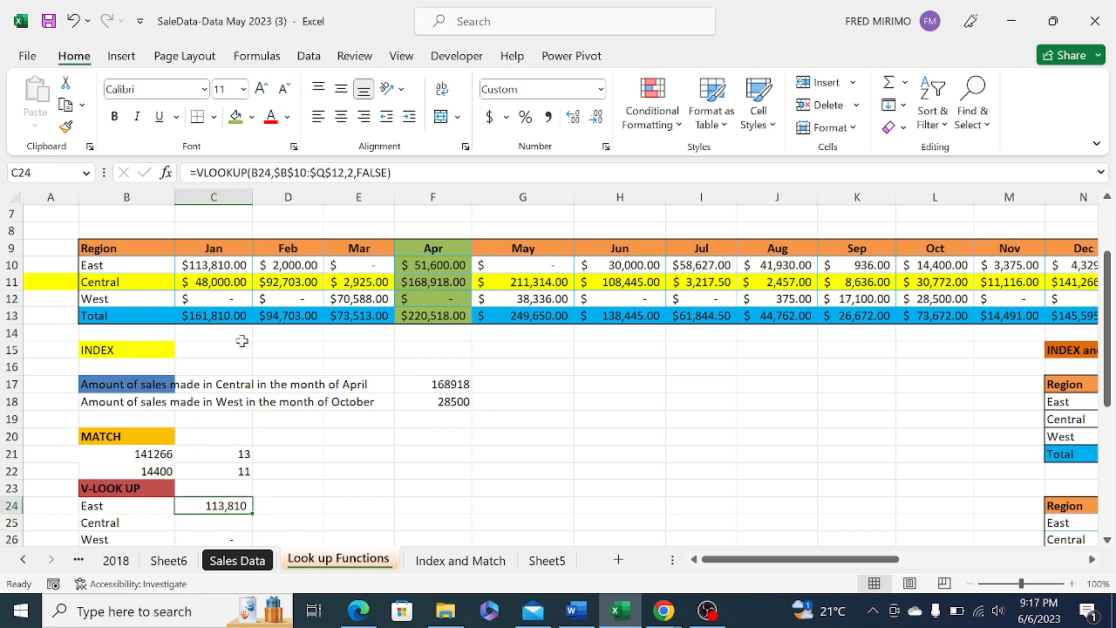
{"action": "left_click", "coordinate": [376, 173]}
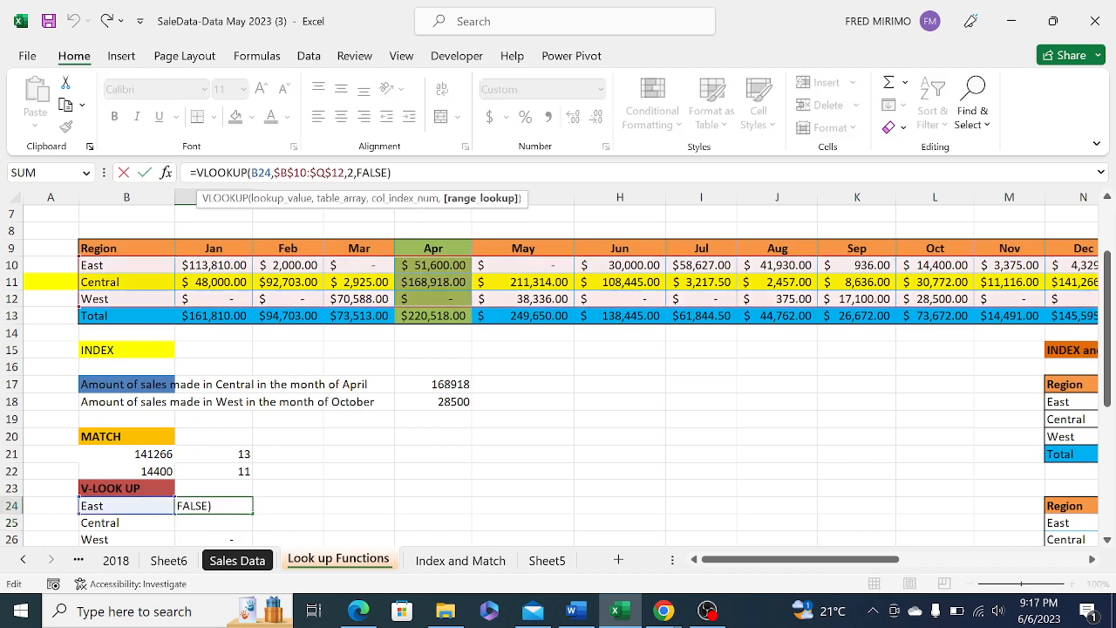
{"action": "left_click", "coordinate": [393, 173]}
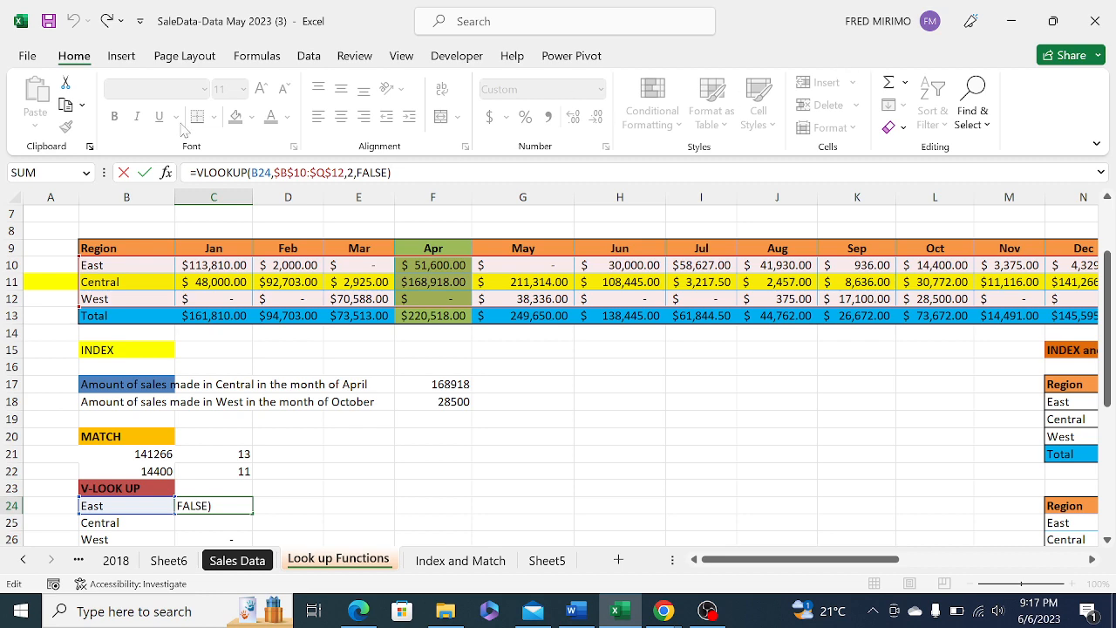
{"action": "key", "text": "Return"}
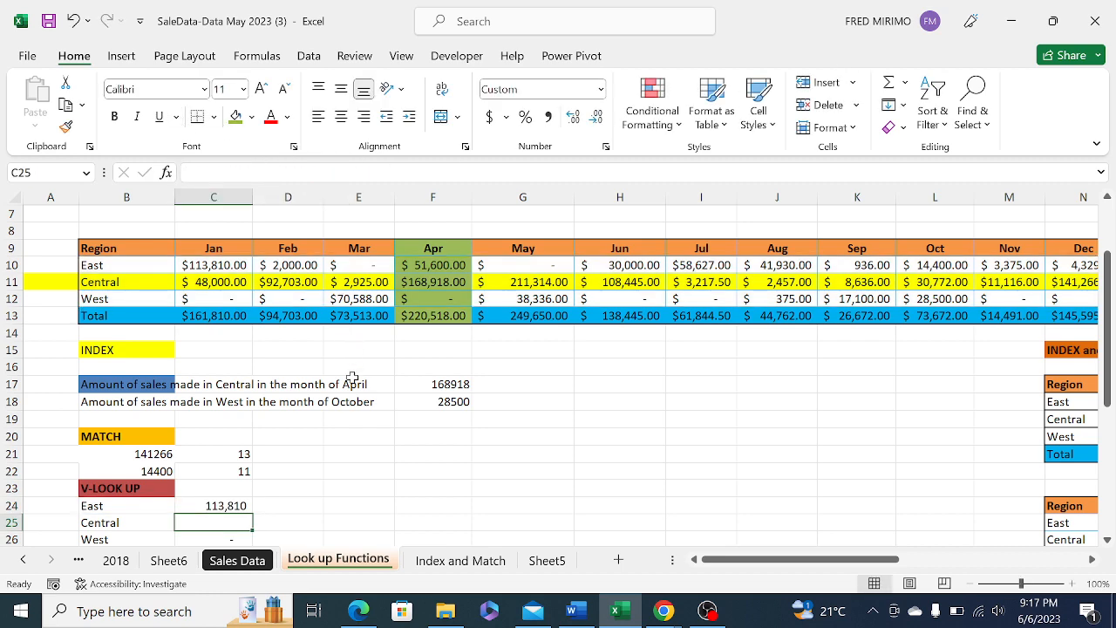
{"action": "left_click", "coordinate": [345, 384]}
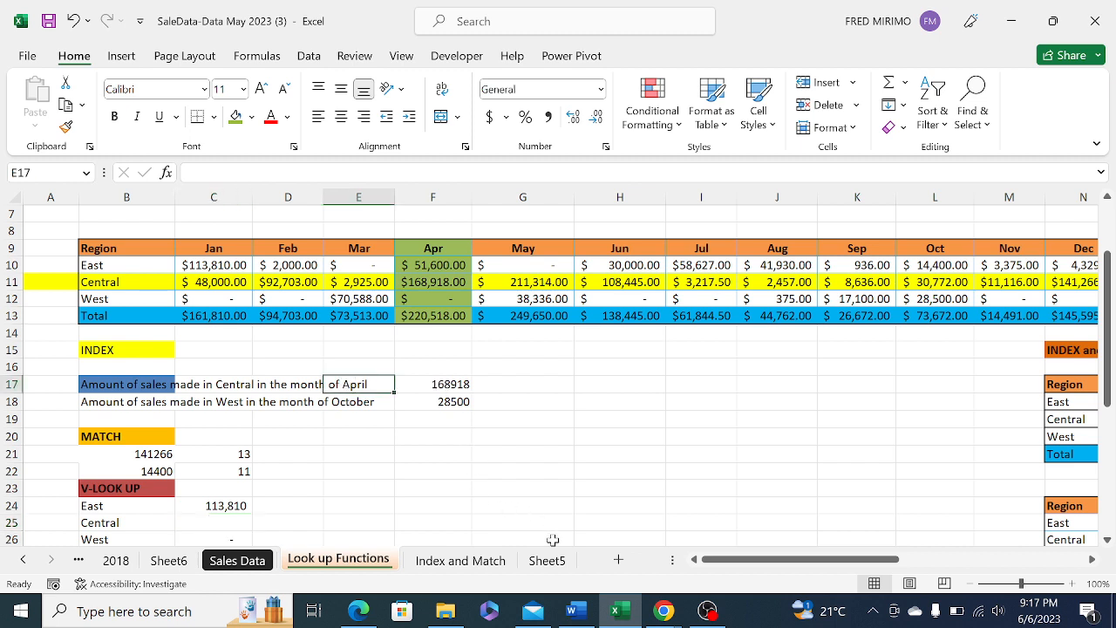
Switch to the Google Meet call in Chrome and stop presenting the screen
{"action": "left_click", "coordinate": [661, 611]}
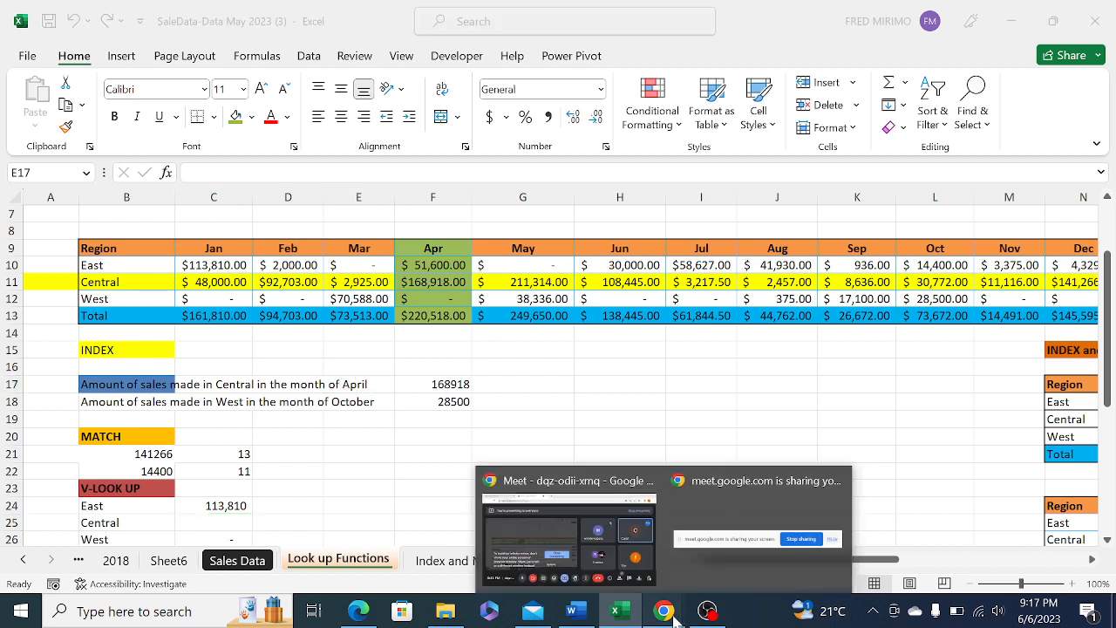
{"action": "left_click", "coordinate": [561, 523]}
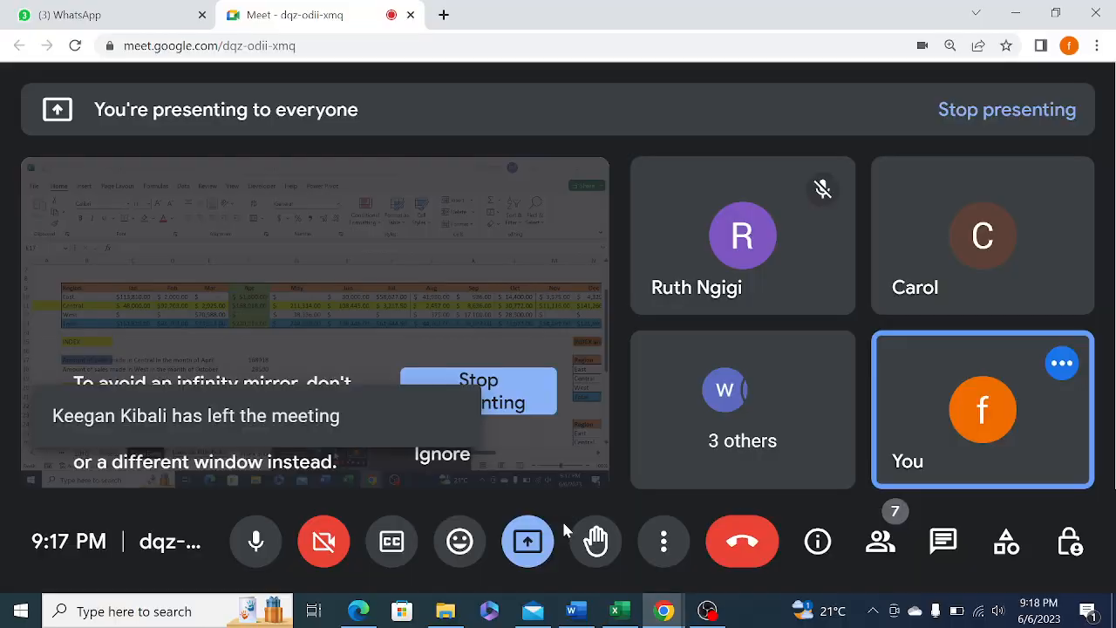
{"action": "left_click", "coordinate": [499, 394]}
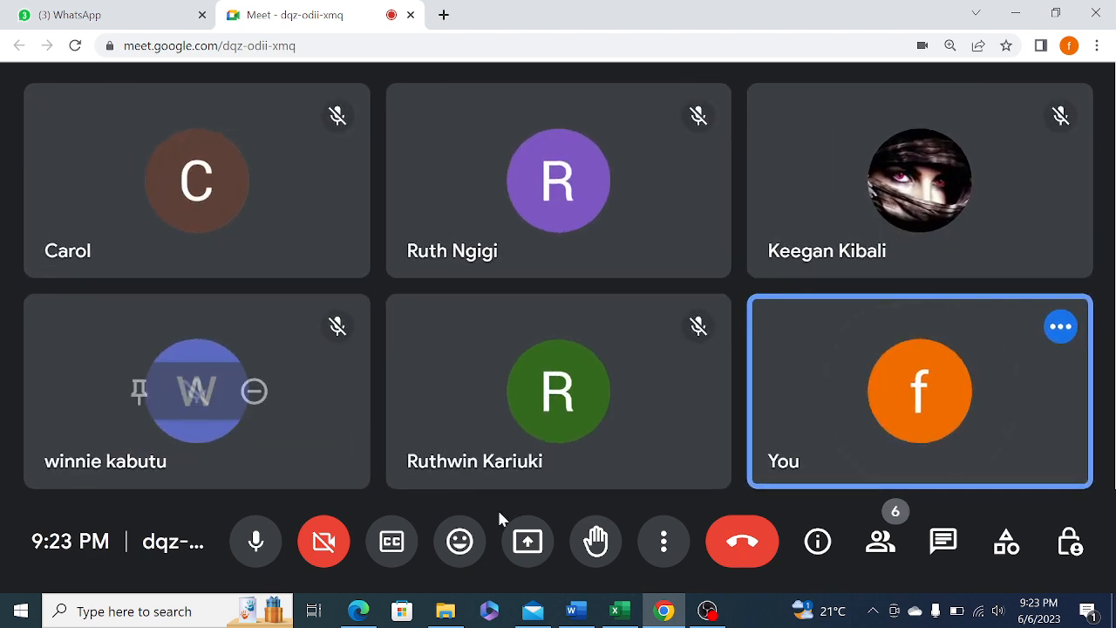
Present the entire screen to the Google Meet call again and switch back to the Excel workbook
{"action": "left_click", "coordinate": [528, 541]}
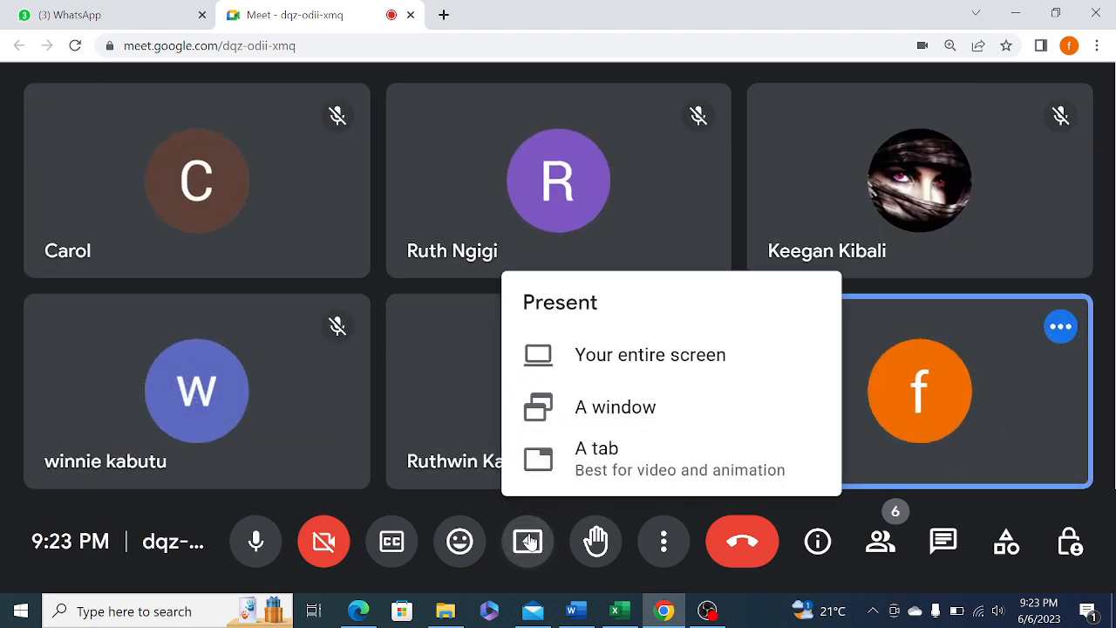
{"action": "left_click", "coordinate": [606, 360]}
{"action": "left_click", "coordinate": [402, 225]}
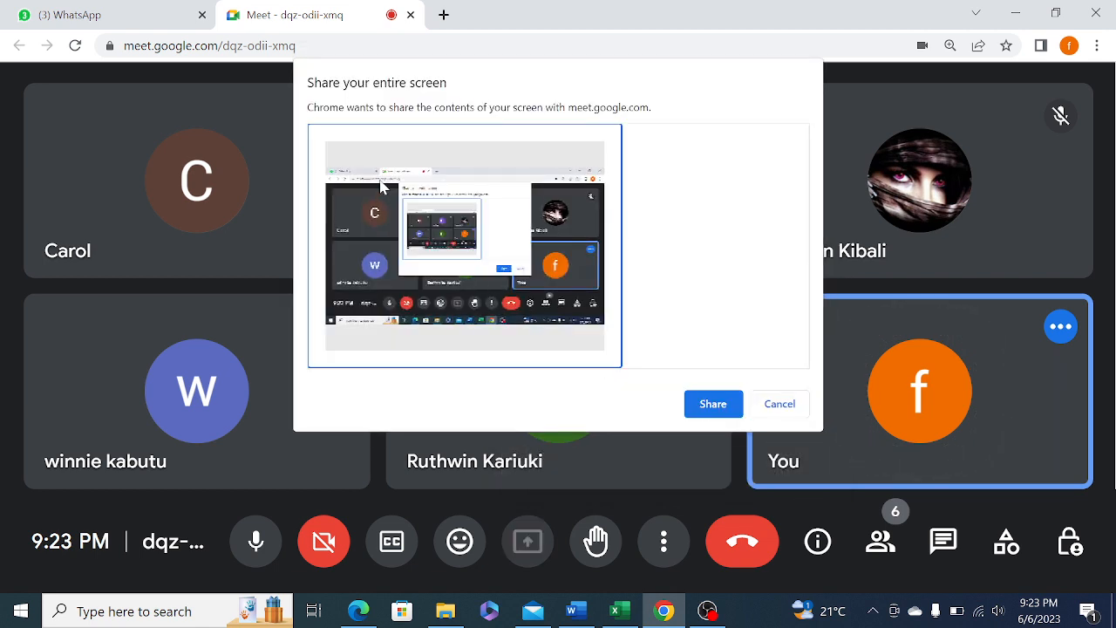
{"action": "left_click", "coordinate": [702, 406]}
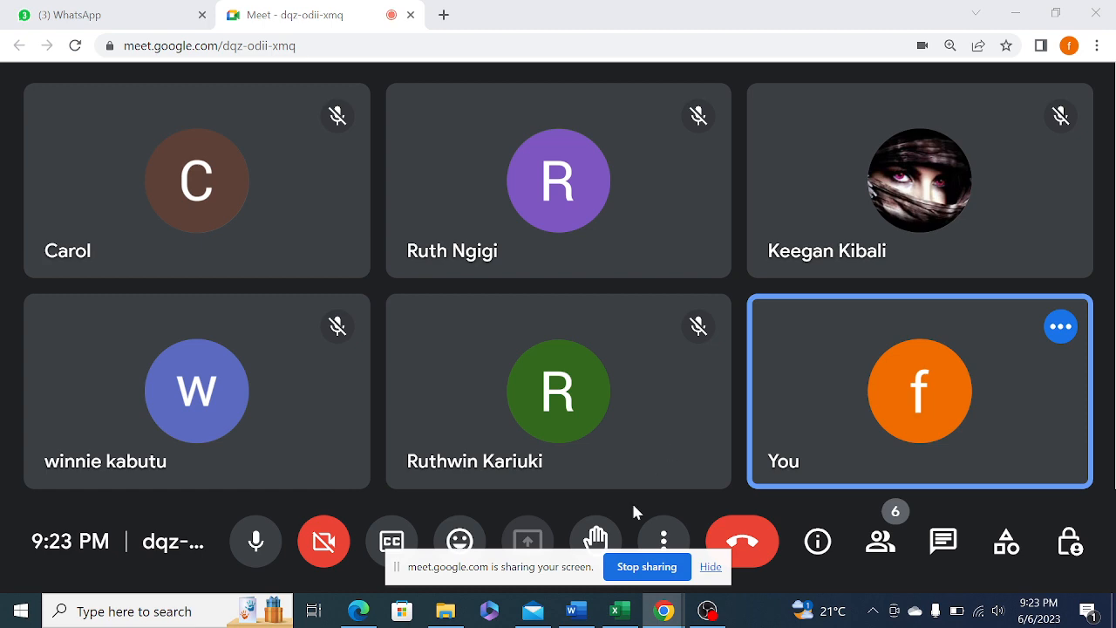
{"action": "left_click", "coordinate": [619, 612]}
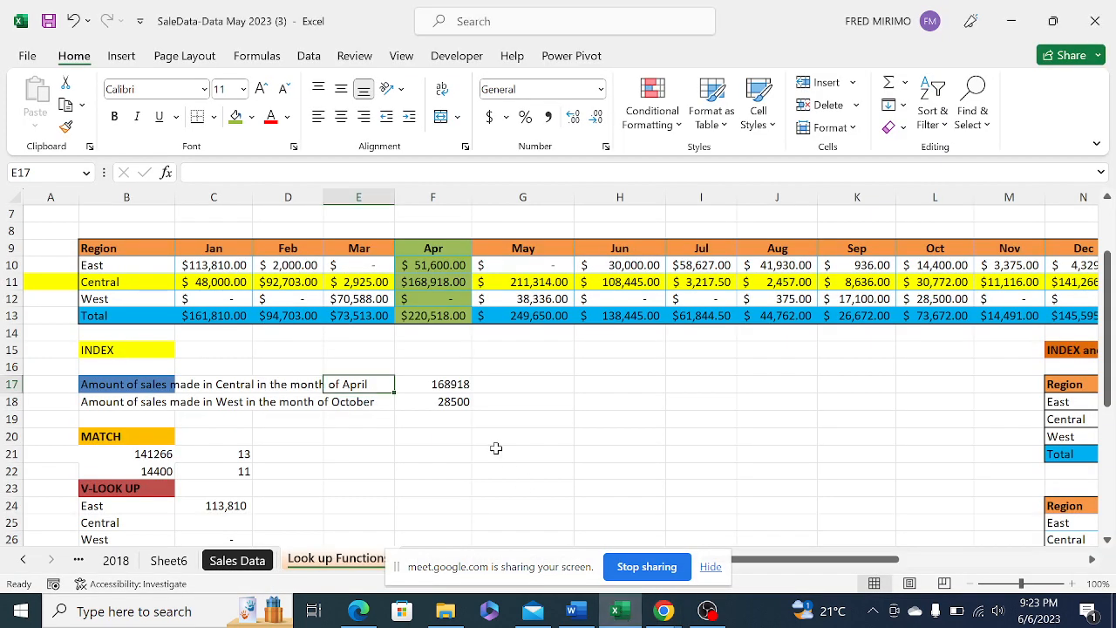
Lock the column of the lookup value in the C24 VLOOKUP formula by changing it to $B24
{"action": "left_click", "coordinate": [266, 457]}
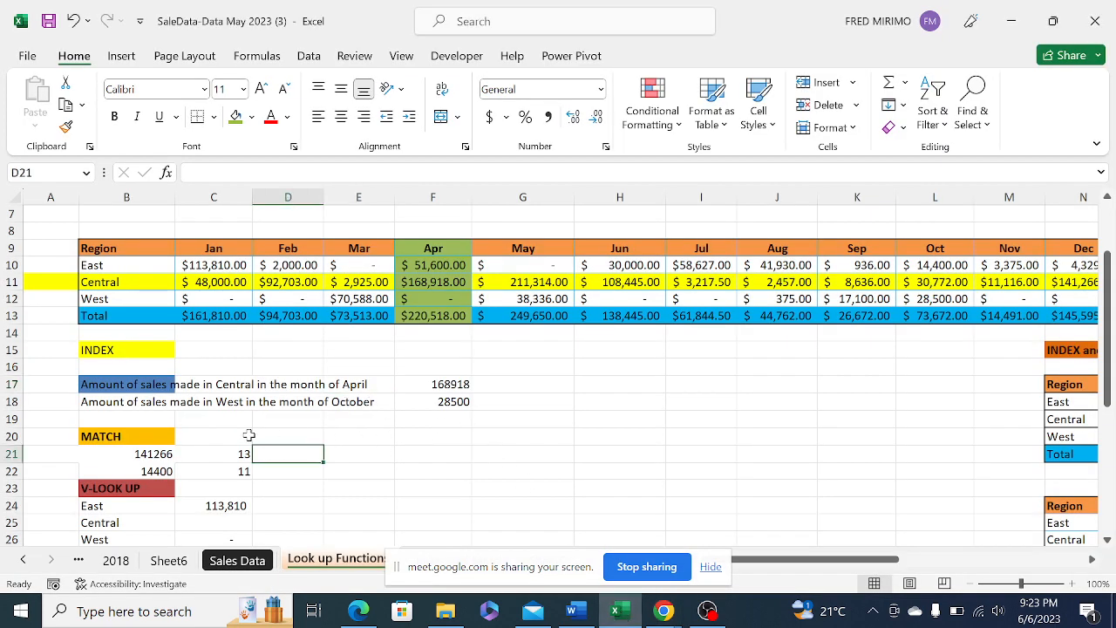
{"action": "scroll", "coordinate": [250, 436], "scroll_direction": "down", "scroll_amount": 2}
{"action": "left_click", "coordinate": [229, 401]}
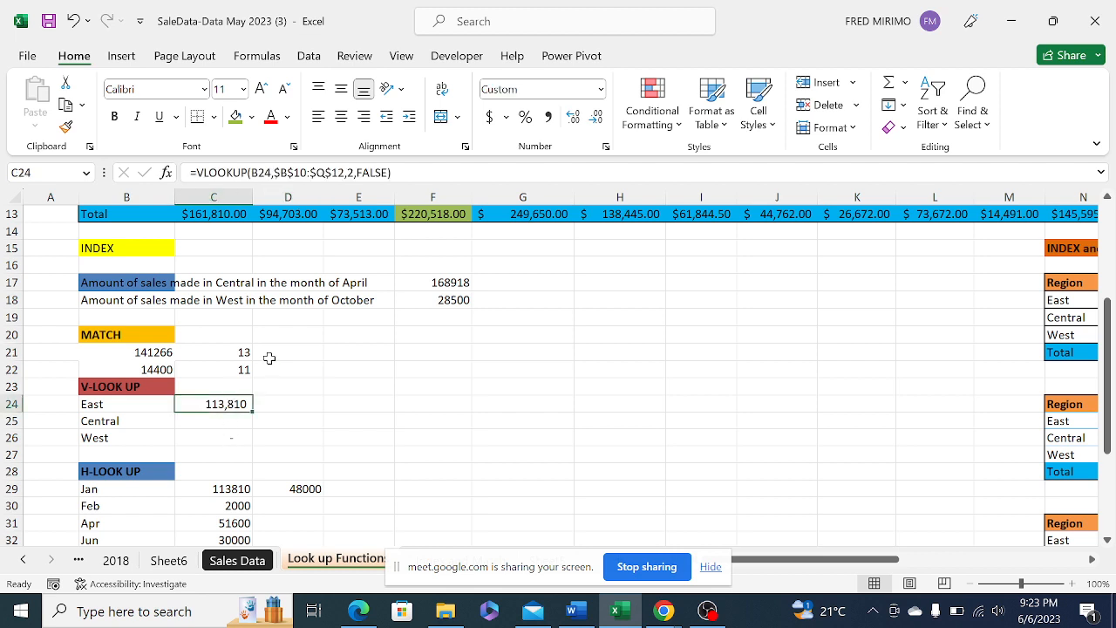
{"action": "left_click", "coordinate": [246, 368]}
{"action": "left_click", "coordinate": [209, 406]}
{"action": "left_click", "coordinate": [111, 436]}
{"action": "left_click", "coordinate": [207, 403]}
{"action": "left_click", "coordinate": [260, 172]}
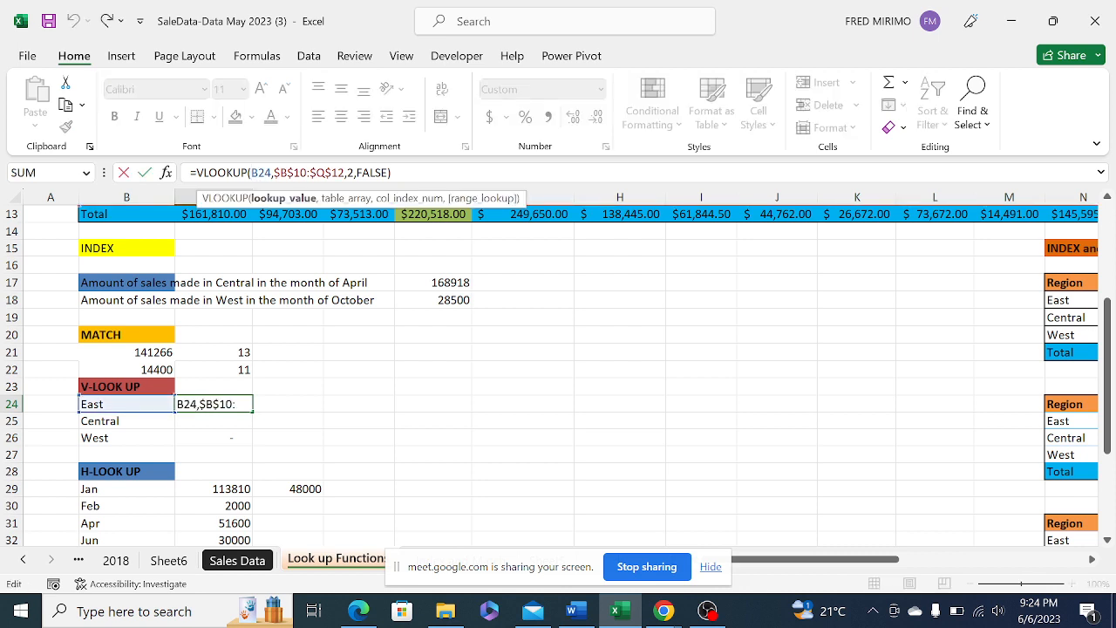
{"action": "type", "text": "$"}
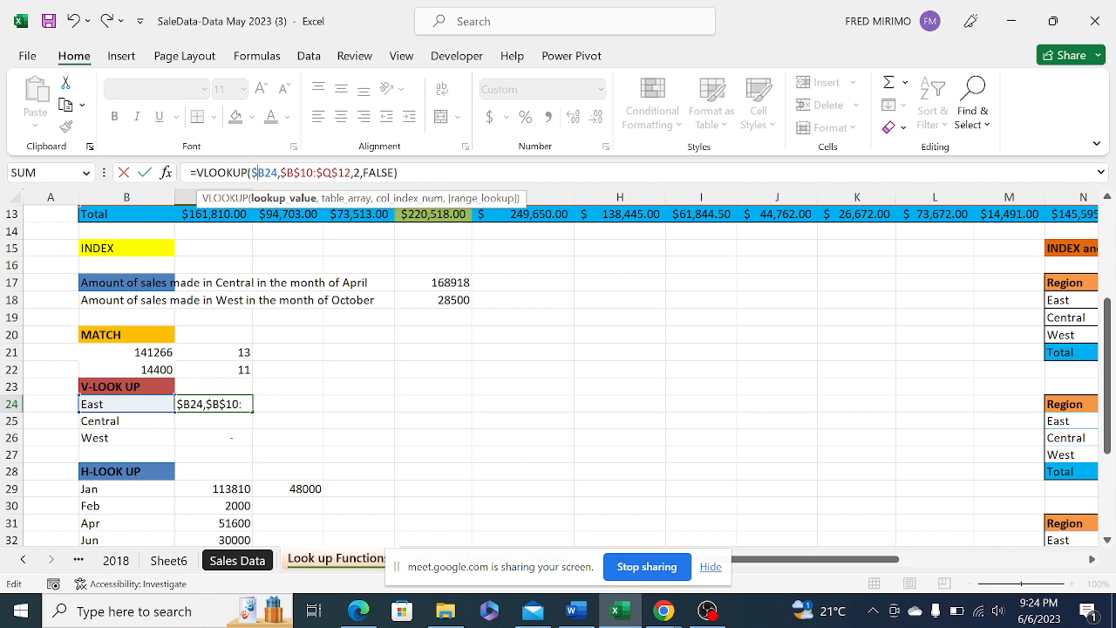
{"action": "key", "text": "End"}
{"action": "key", "text": "Return"}
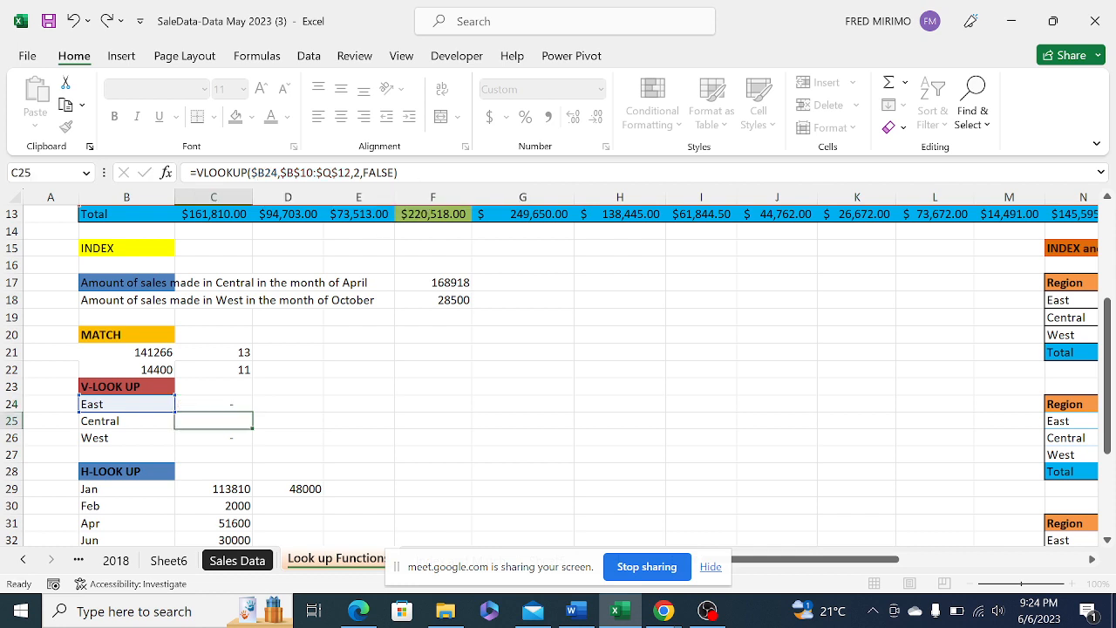
Fill the C24 VLOOKUP formula down through C26 for the Central and West regions
{"action": "left_click", "coordinate": [199, 403]}
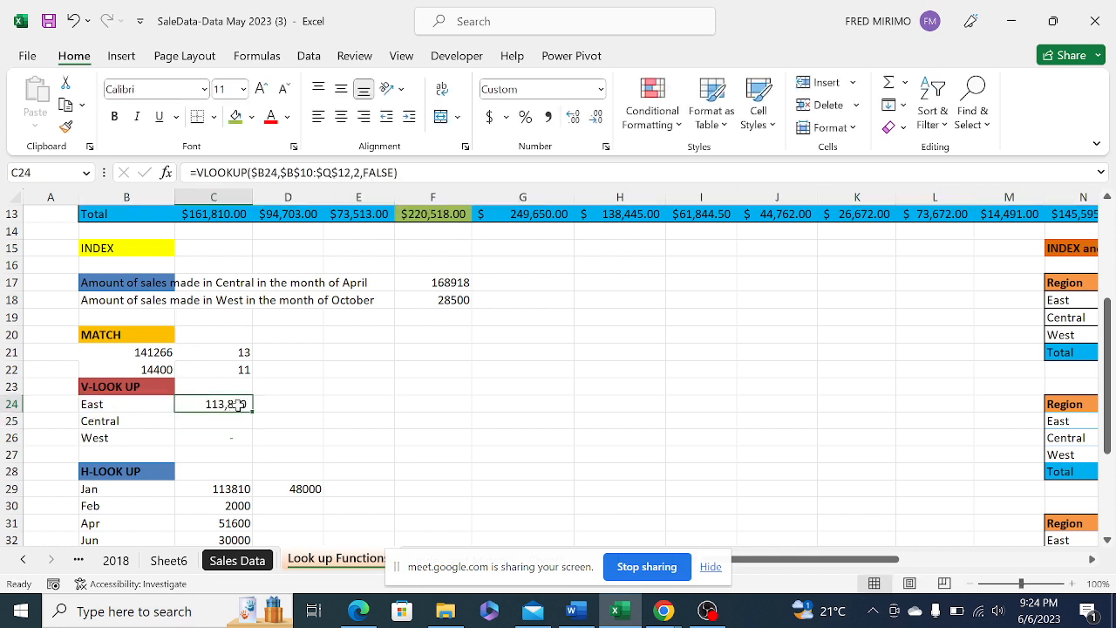
{"action": "left_click_drag", "start_coordinate": [253, 414], "coordinate": [257, 448]}
{"action": "left_click", "coordinate": [324, 439]}
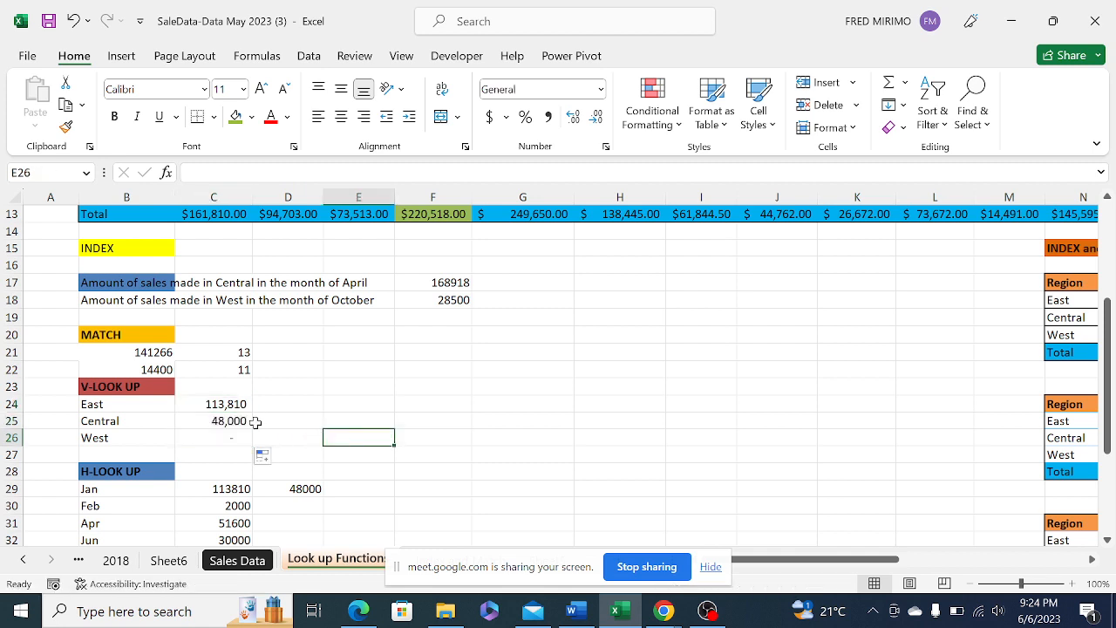
Examine the VLOOKUP formulas in C24:C26 and compare their results with the January column of the regional sales table
{"action": "left_click", "coordinate": [228, 422]}
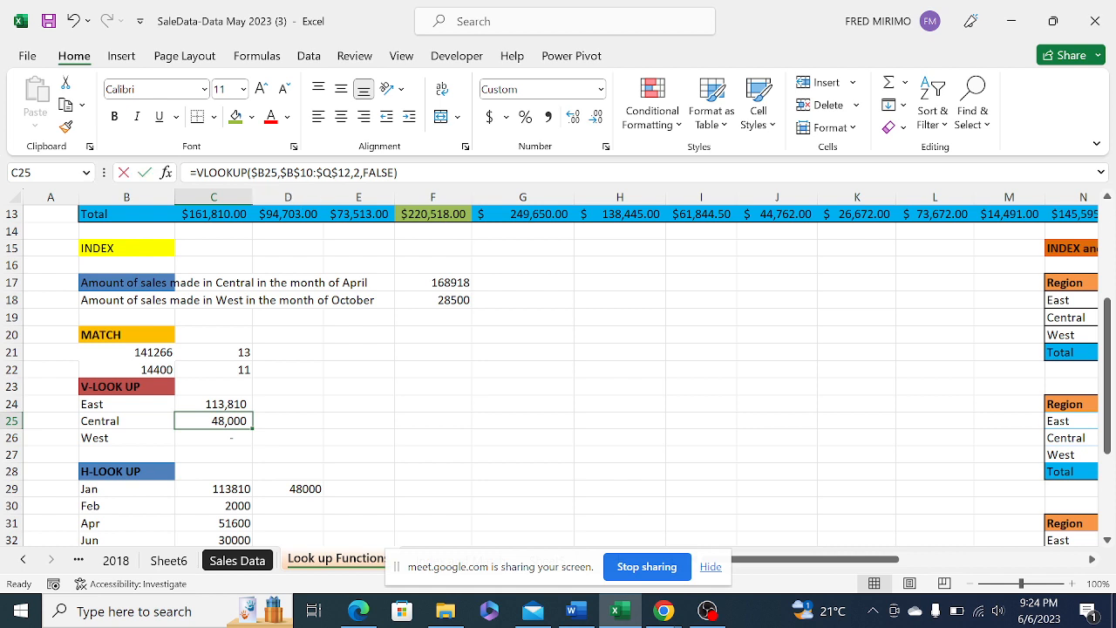
{"action": "double_click", "coordinate": [227, 422]}
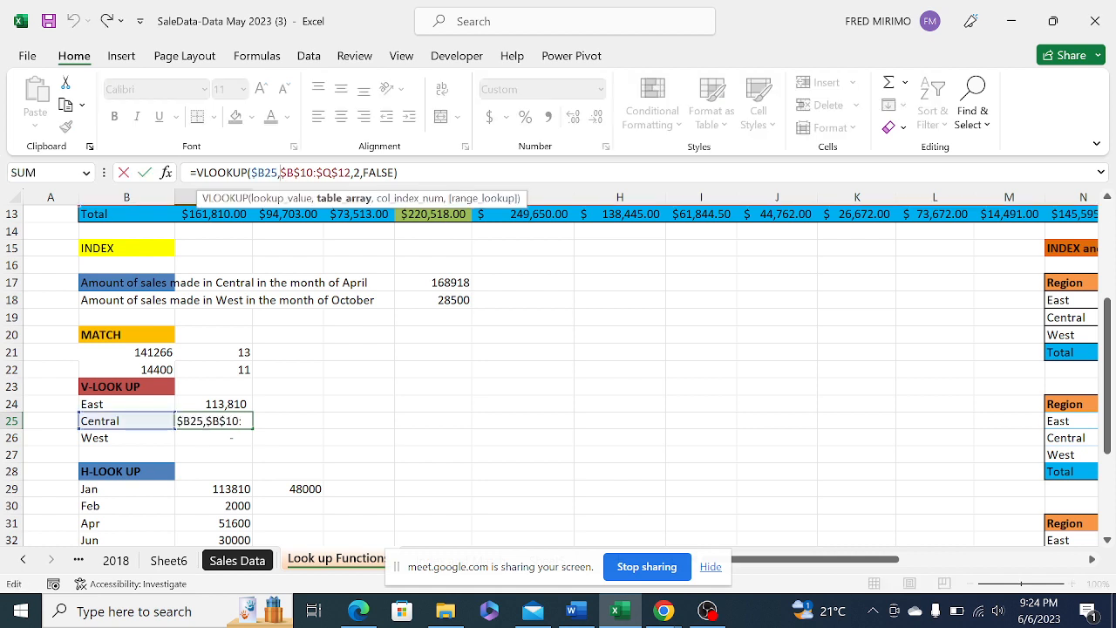
{"action": "key", "text": "Return"}
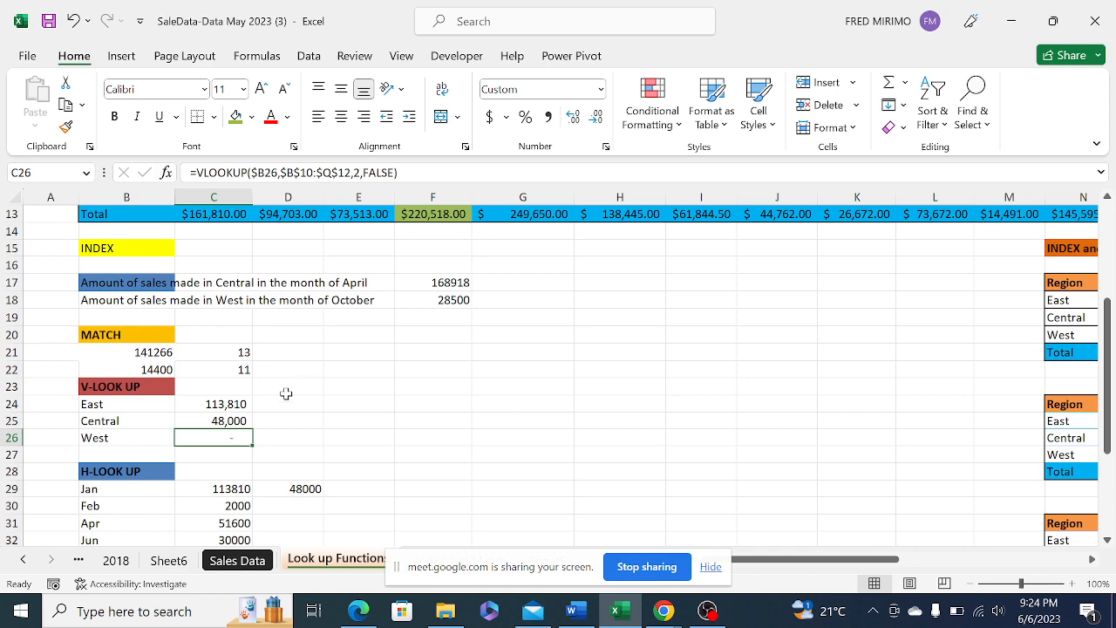
{"action": "scroll", "coordinate": [286, 379], "scroll_direction": "up", "scroll_amount": 4}
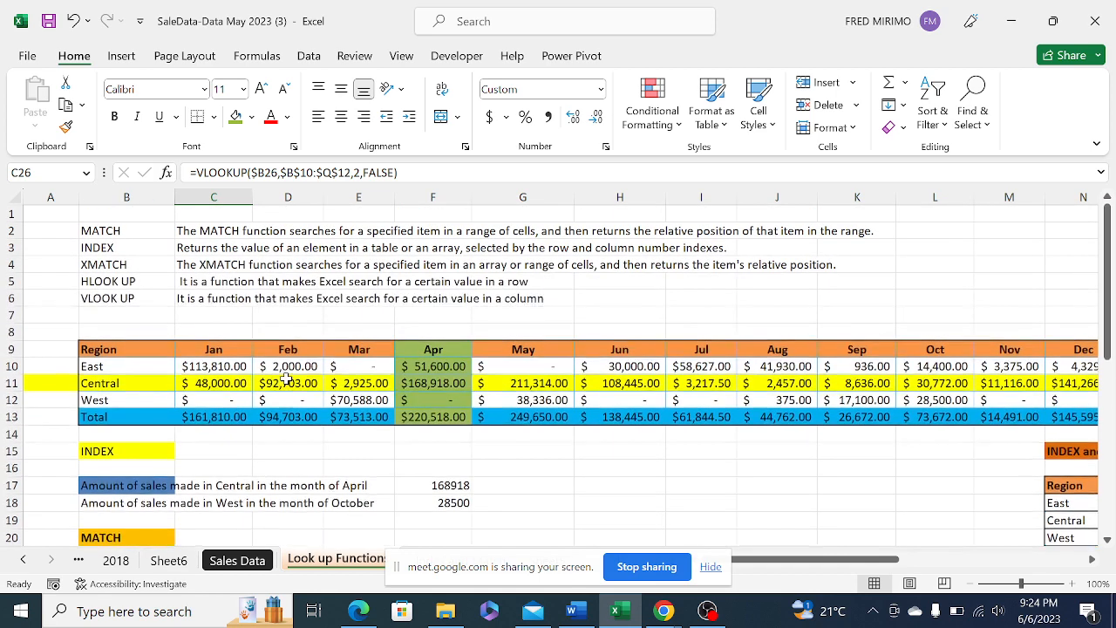
{"action": "scroll", "coordinate": [286, 380], "scroll_direction": "down", "scroll_amount": 3}
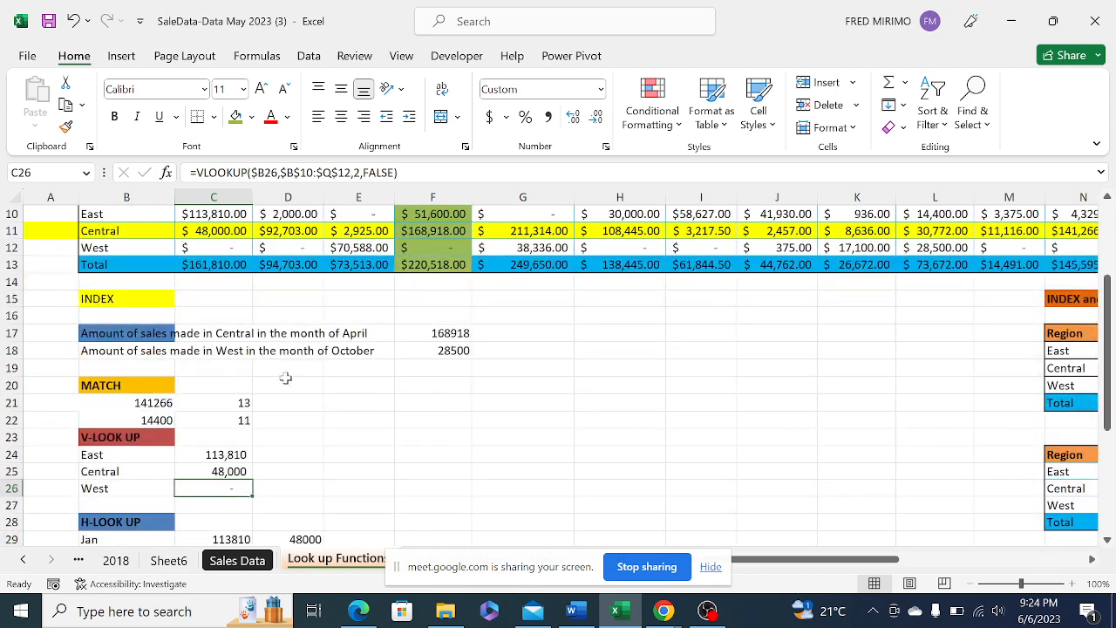
{"action": "scroll", "coordinate": [260, 358], "scroll_direction": "up", "scroll_amount": 3}
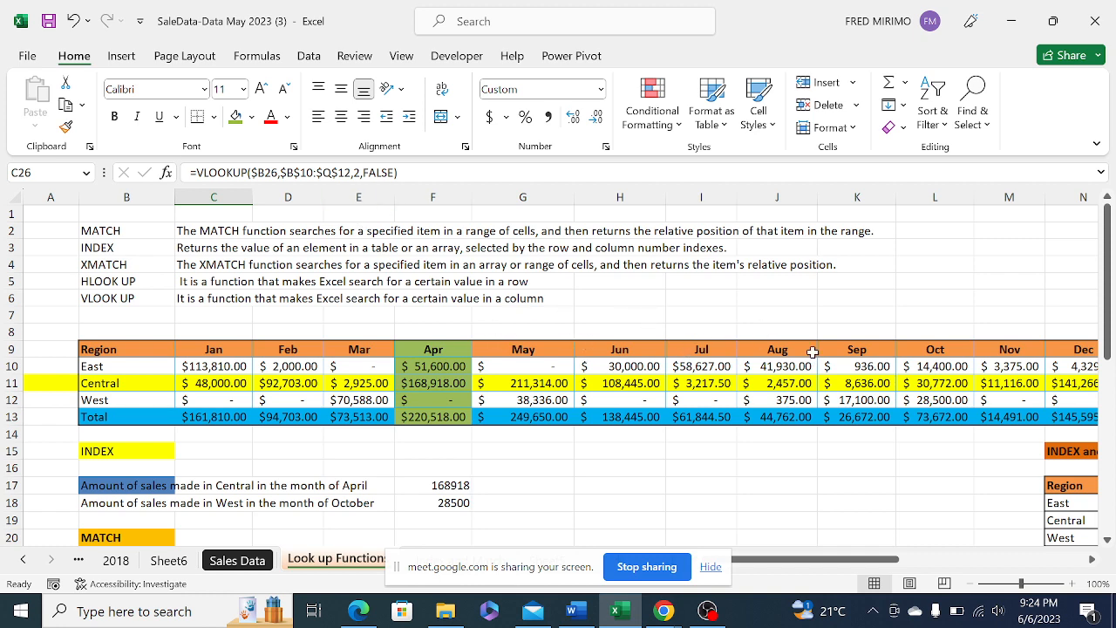
{"action": "scroll", "coordinate": [335, 394], "scroll_direction": "down", "scroll_amount": 2}
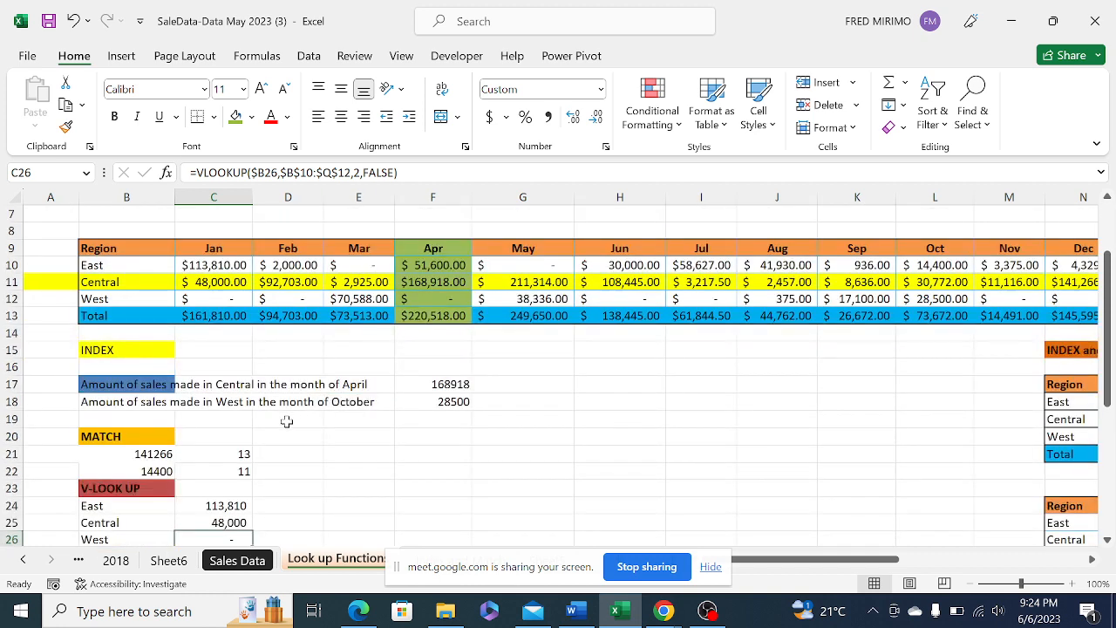
{"action": "scroll", "coordinate": [287, 419], "scroll_direction": "down", "scroll_amount": 2}
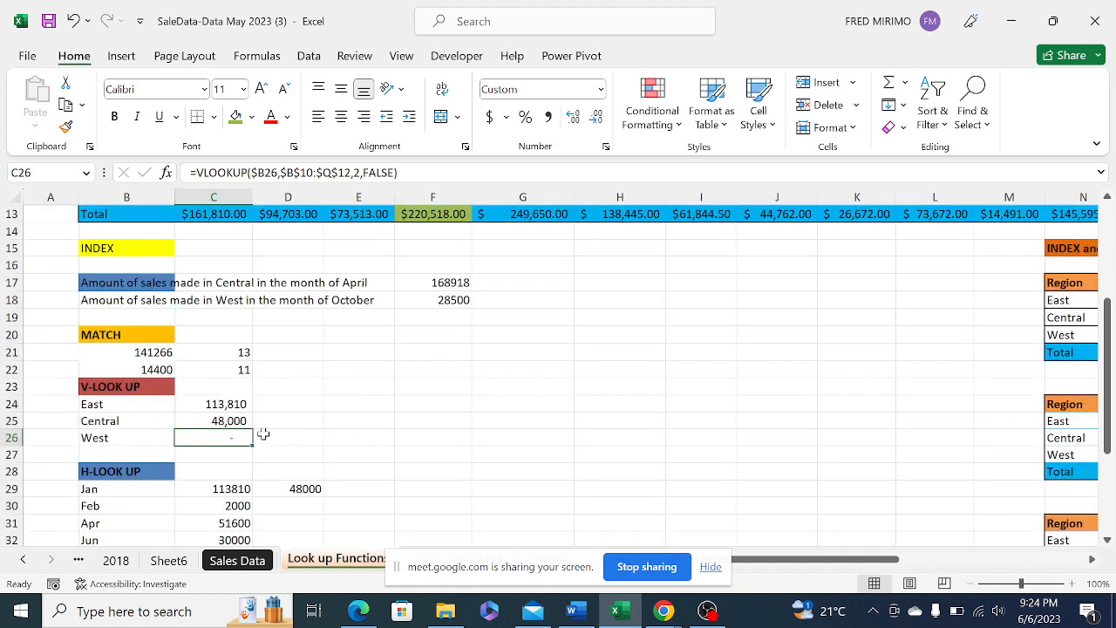
{"action": "left_click", "coordinate": [223, 404]}
{"action": "left_click", "coordinate": [213, 422]}
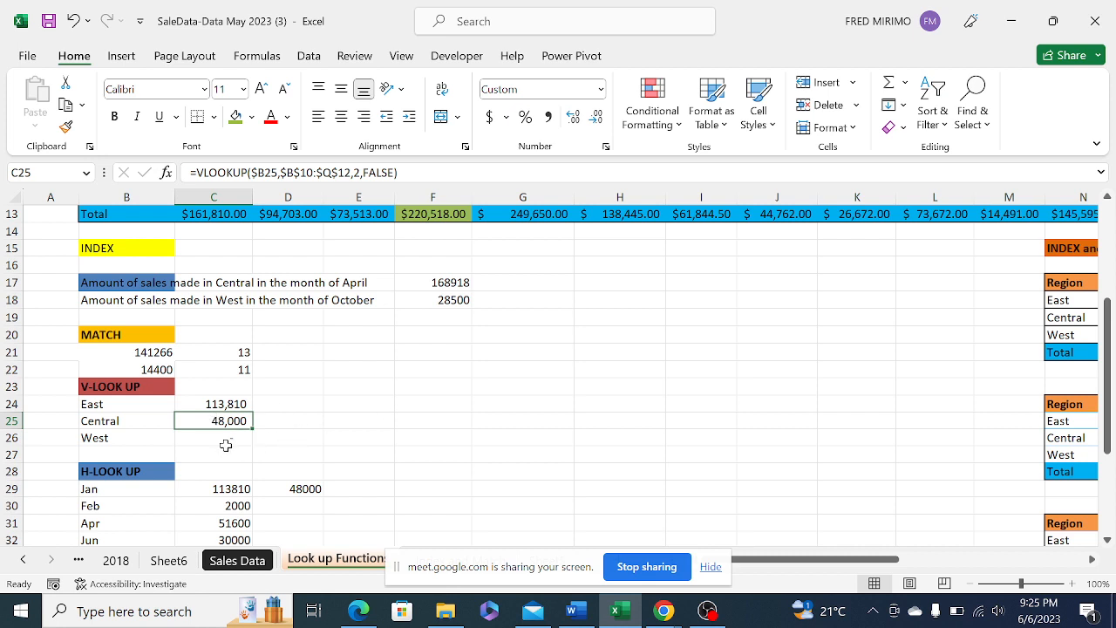
{"action": "left_click", "coordinate": [225, 439]}
{"action": "left_click", "coordinate": [223, 405]}
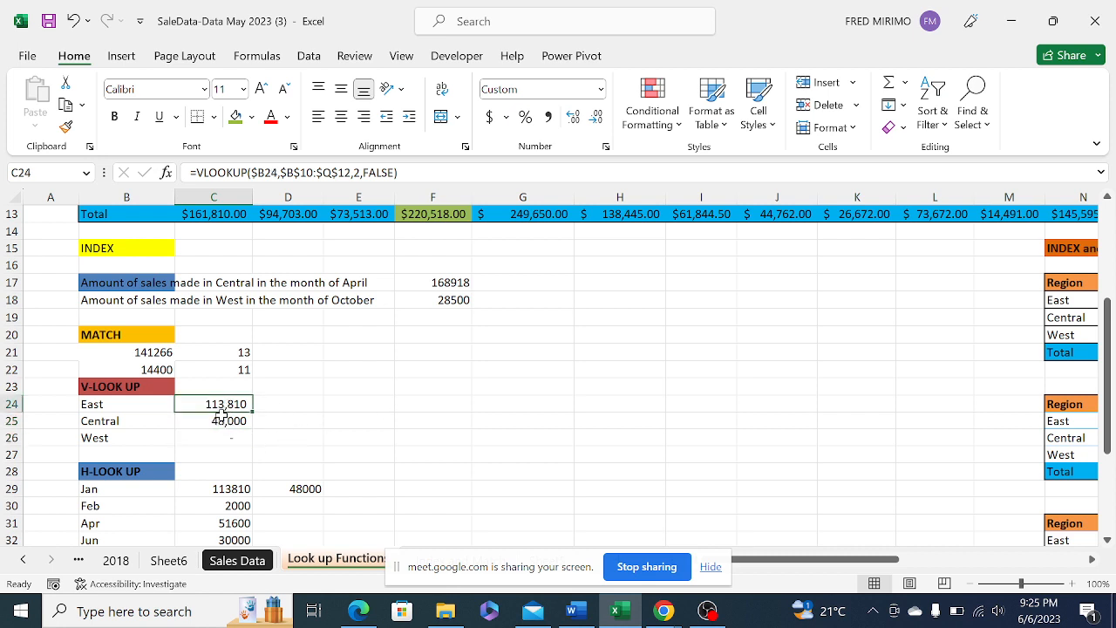
{"action": "left_click", "coordinate": [216, 422]}
{"action": "left_click", "coordinate": [225, 439]}
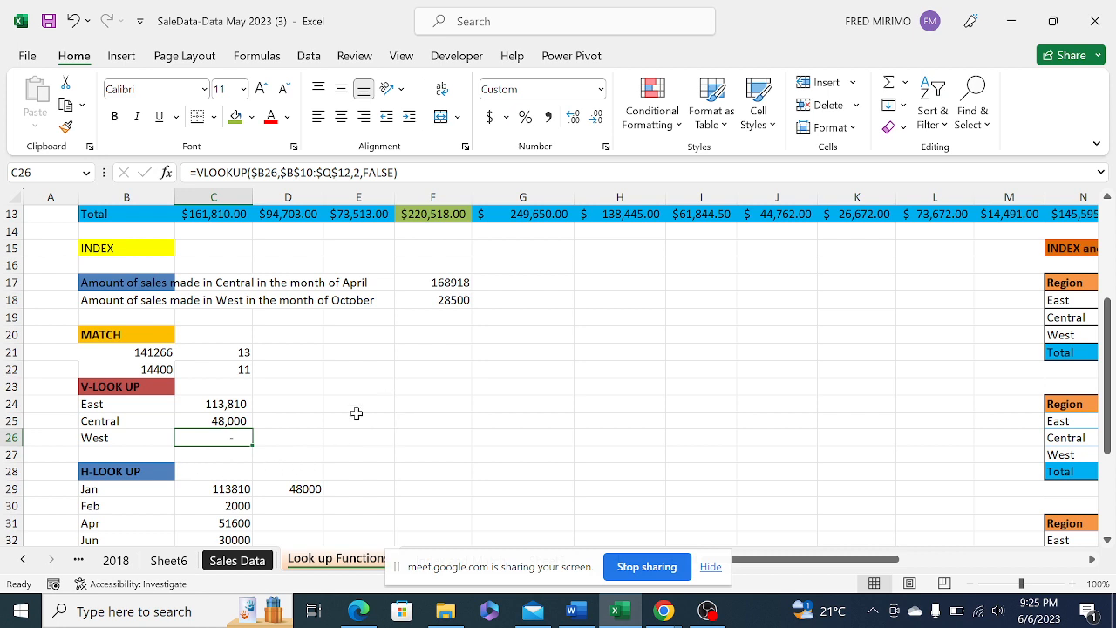
Clear the existing H-LOOK UP results from C29:E33
{"action": "scroll", "coordinate": [360, 415], "scroll_direction": "down", "scroll_amount": 2}
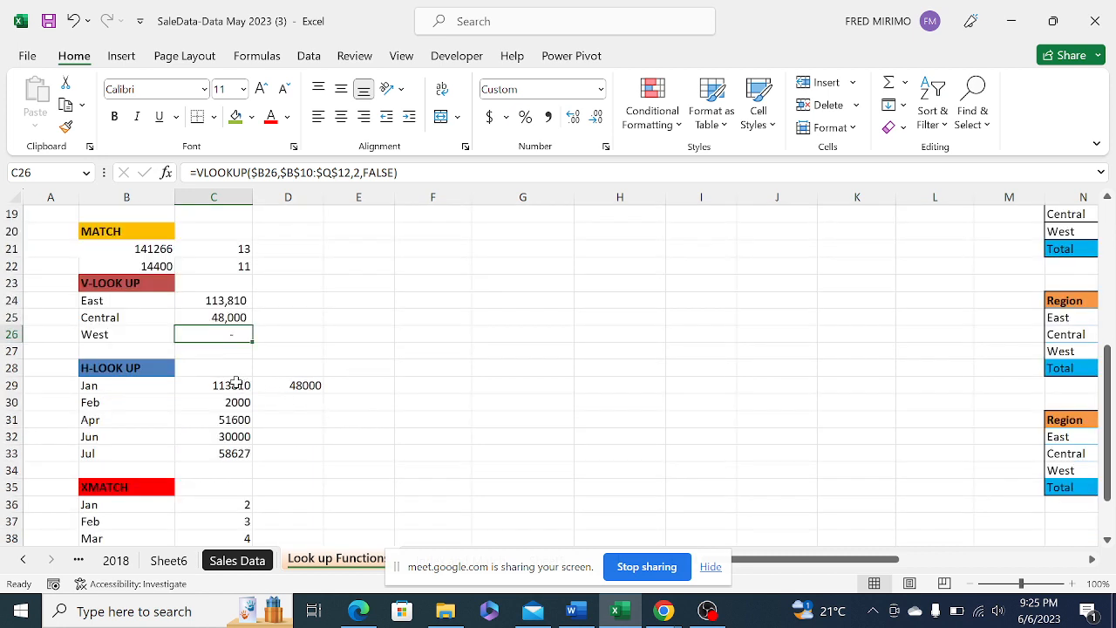
{"action": "left_click_drag", "start_coordinate": [232, 385], "coordinate": [316, 439]}
{"action": "right_click", "coordinate": [316, 438]}
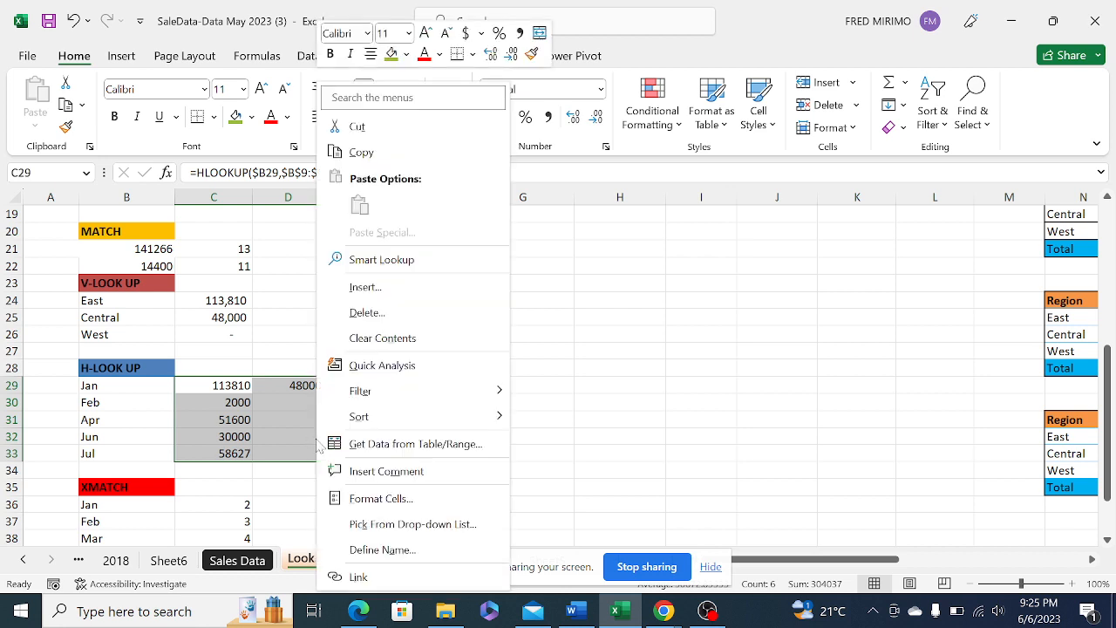
{"action": "left_click", "coordinate": [367, 334]}
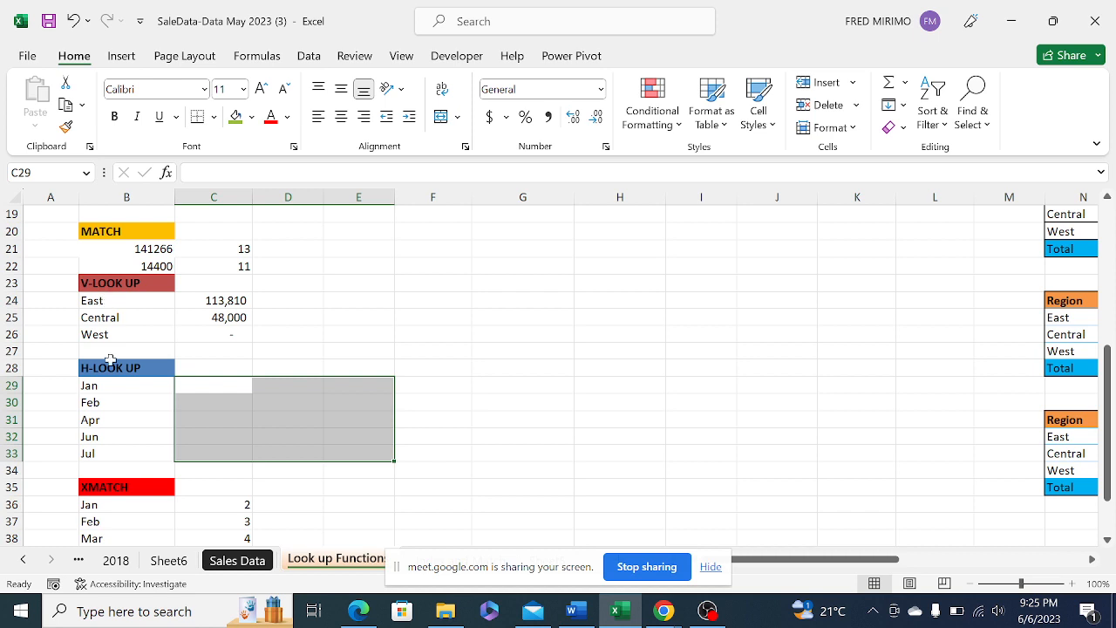
Start an HLOOKUP formula in C29 with the Jan label in B29 as the lookup value
{"action": "left_click", "coordinate": [105, 388]}
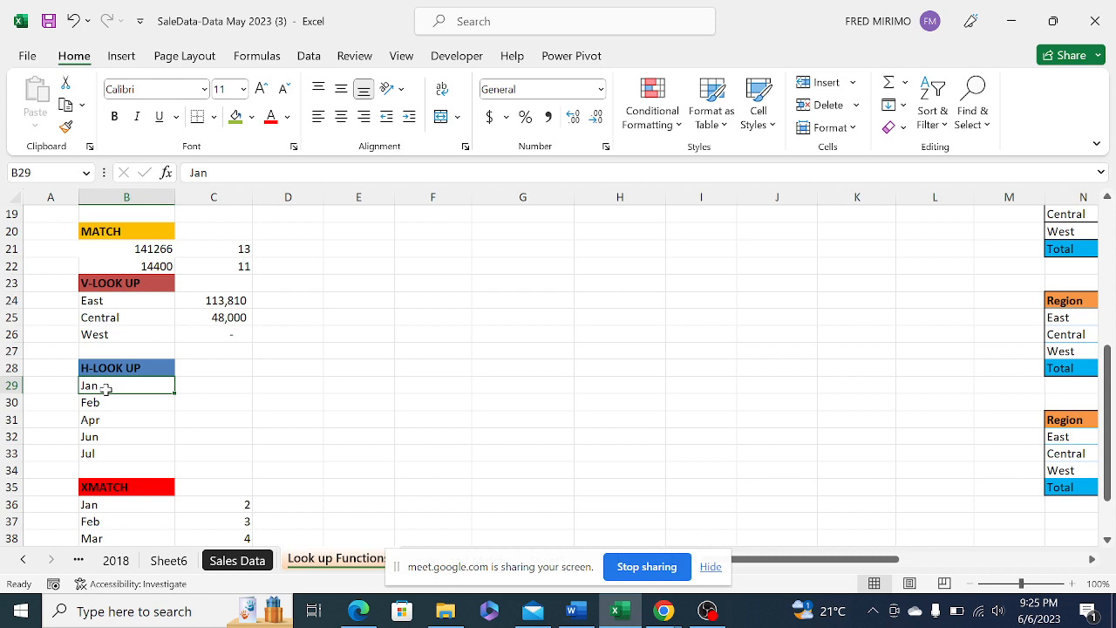
{"action": "left_click", "coordinate": [190, 385]}
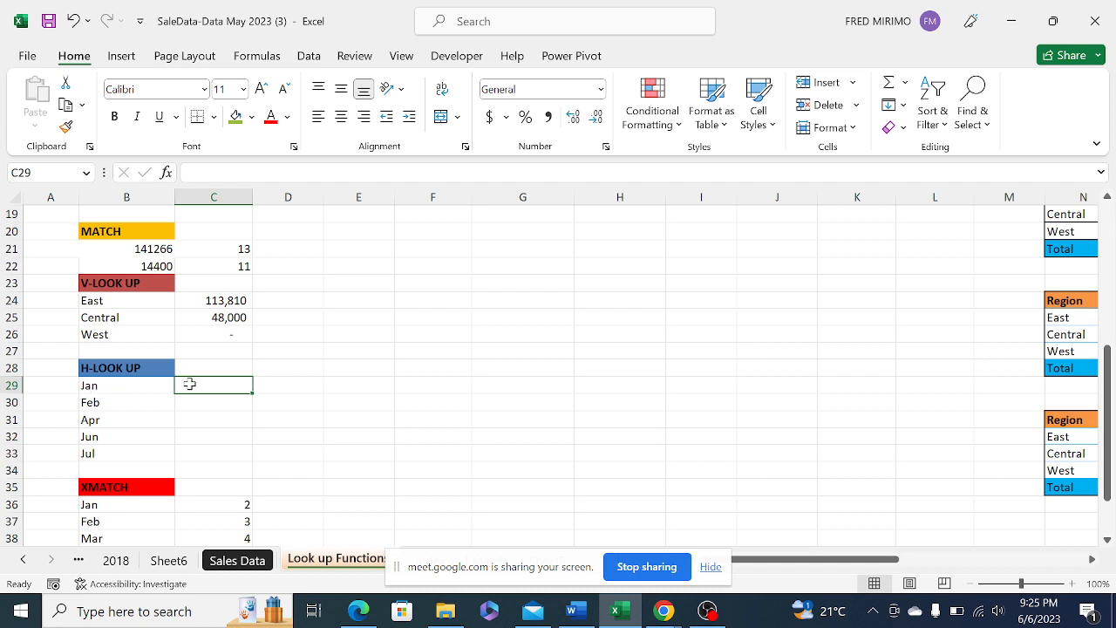
{"action": "type", "text": "="}
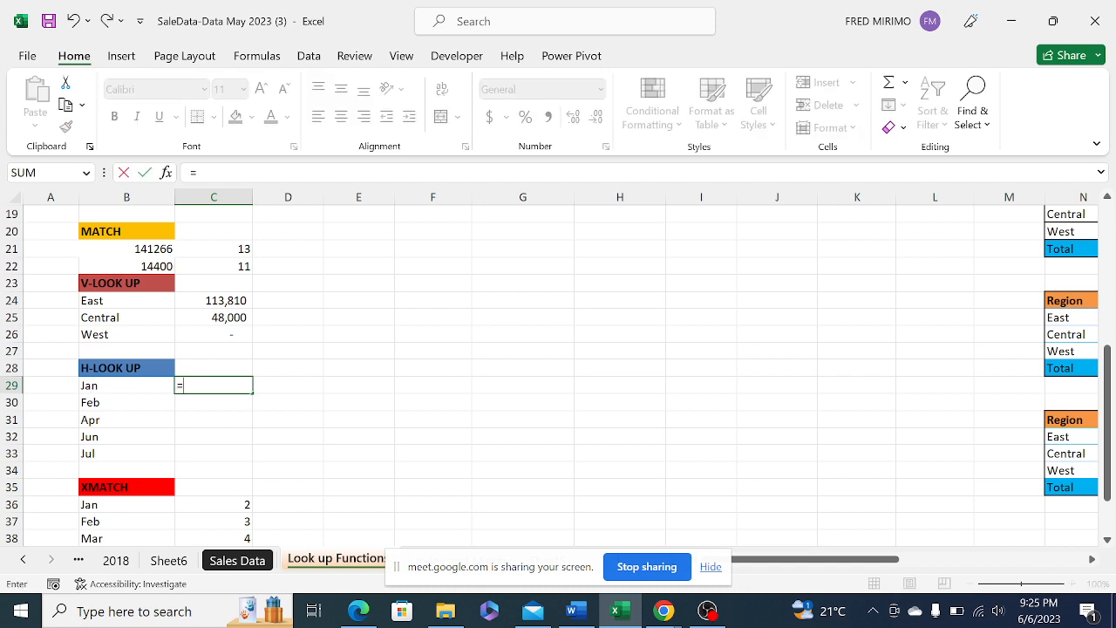
{"action": "type", "text": "h"}
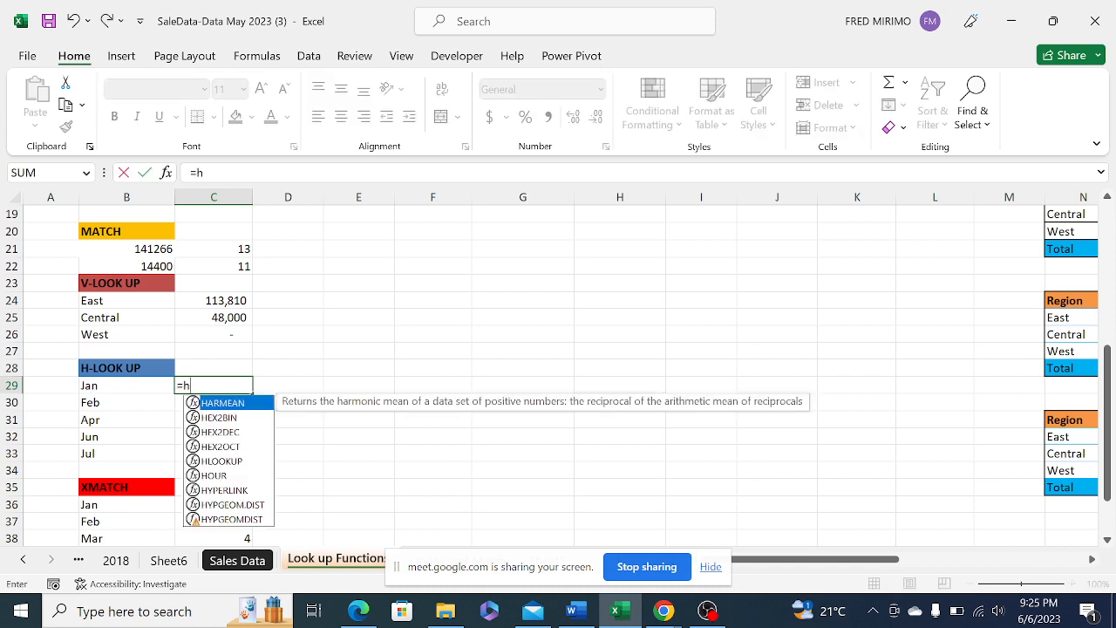
{"action": "type", "text": "lo"}
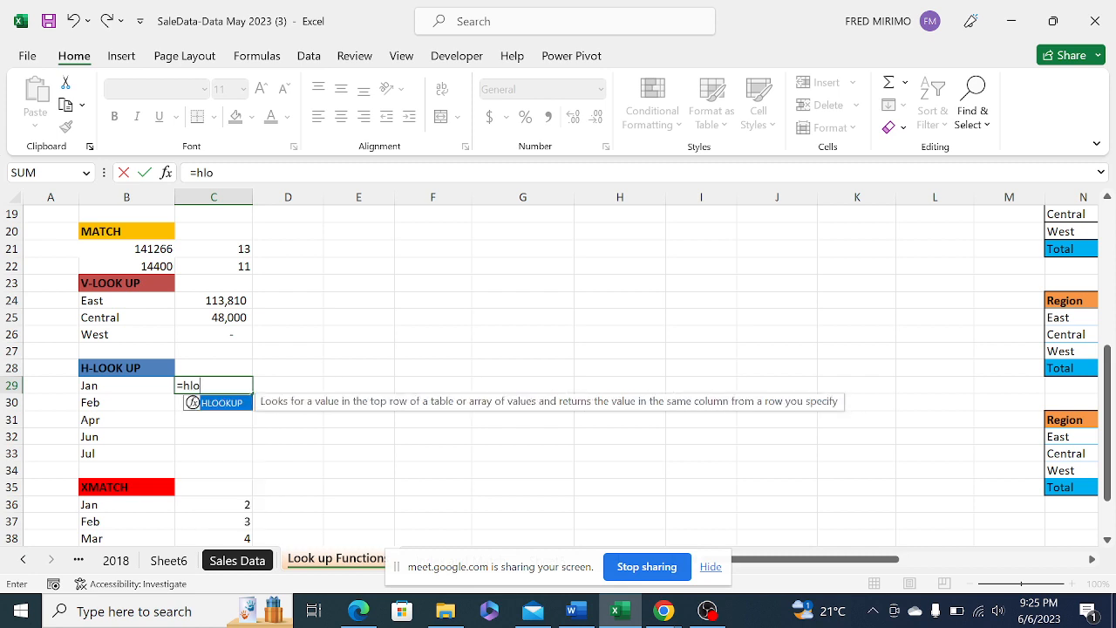
{"action": "double_click", "coordinate": [212, 403]}
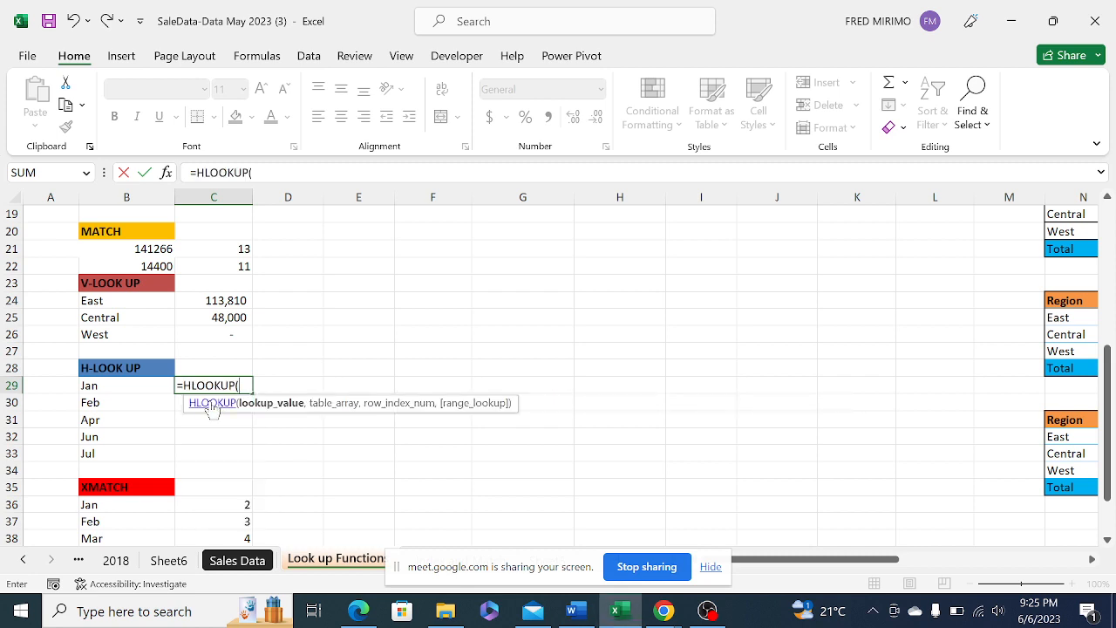
{"action": "left_click", "coordinate": [102, 385]}
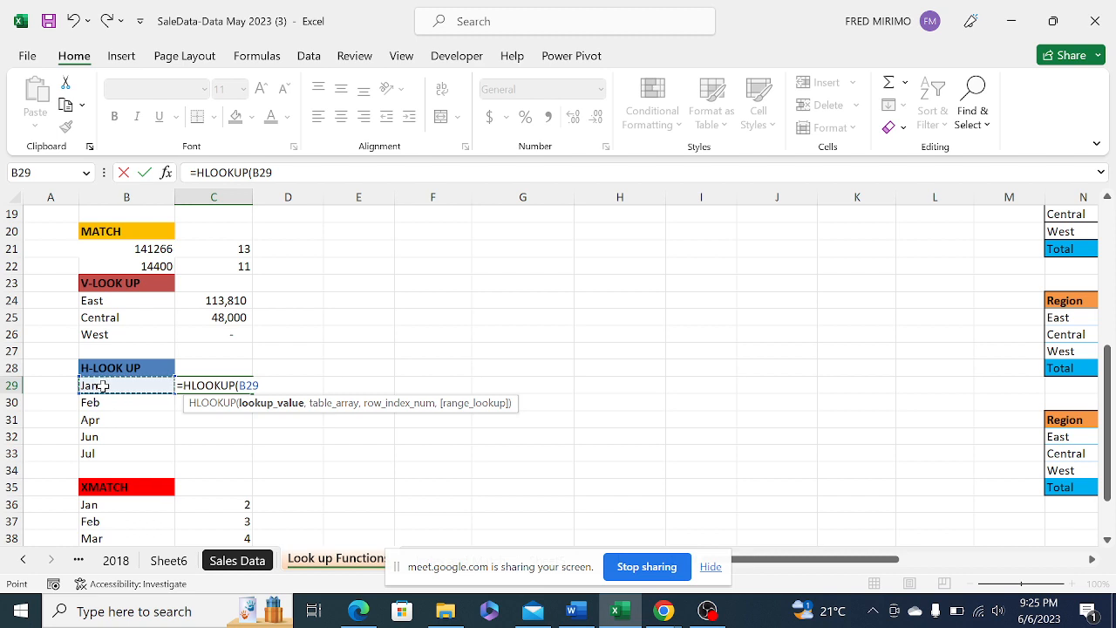
{"action": "key", "text": "F2"}
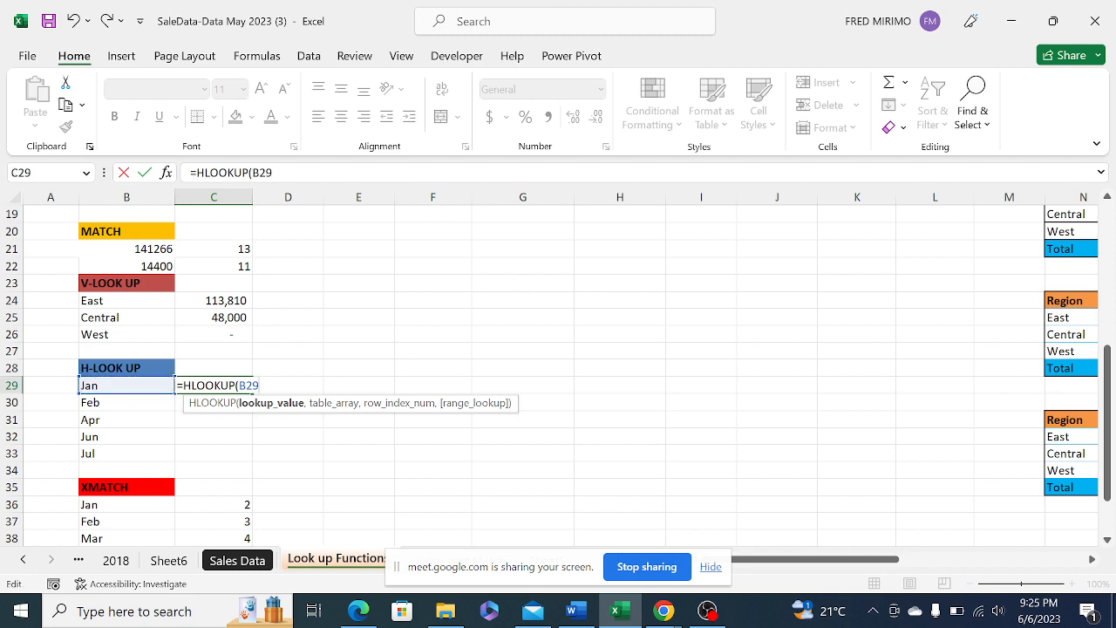
{"action": "type", "text": ","}
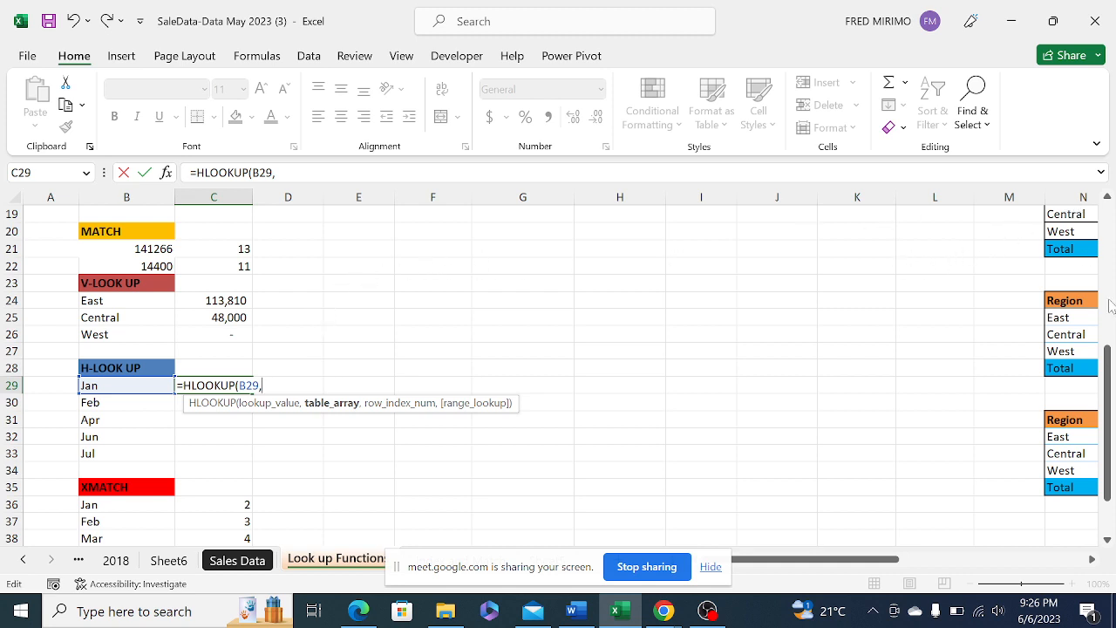
Set the HLOOKUP table array to the regional sales table as the absolute range $B$9:$Q$13, ready for the row index argument
{"action": "left_click_drag", "start_coordinate": [1107, 362], "coordinate": [1085, 253]}
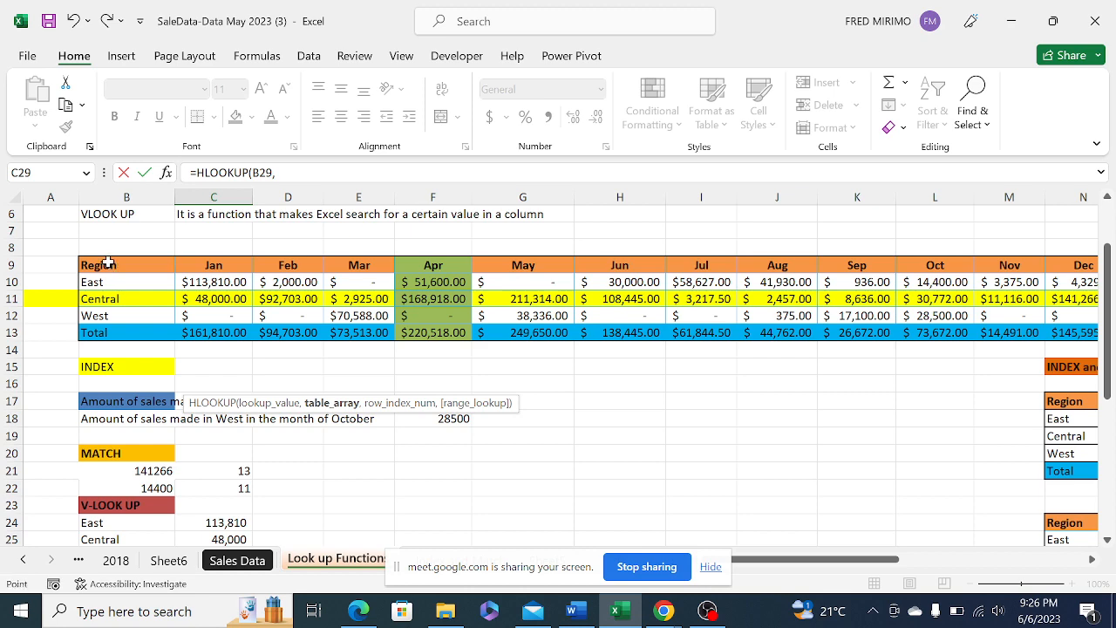
{"action": "left_click_drag", "start_coordinate": [108, 263], "coordinate": [1022, 325]}
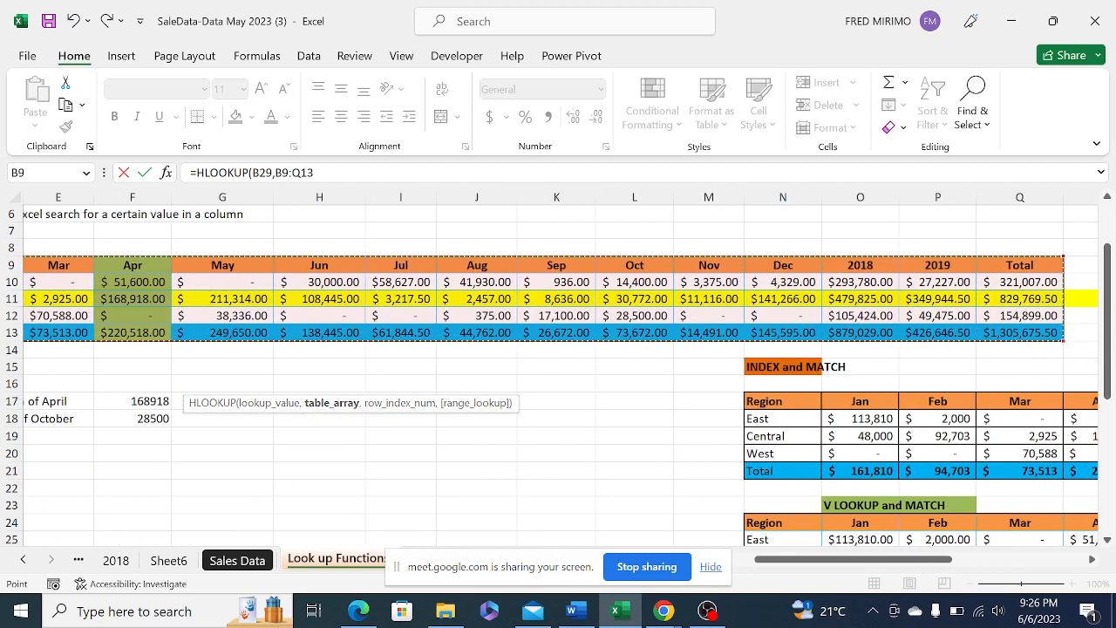
{"action": "left_click", "coordinate": [276, 172]}
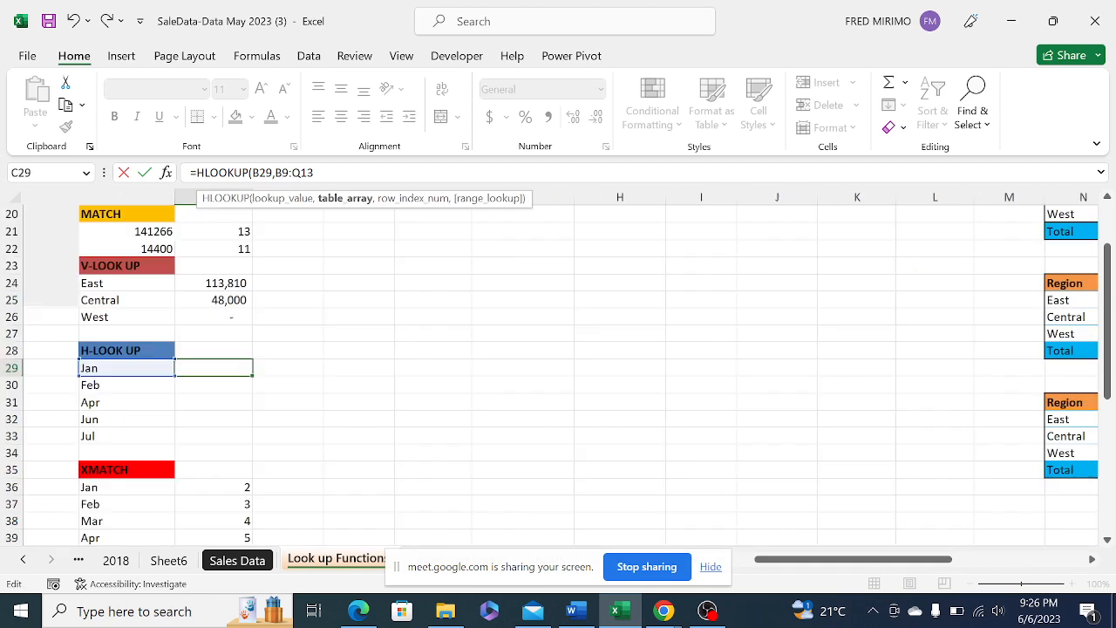
{"action": "key", "text": "F4"}
{"action": "left_click", "coordinate": [306, 173]}
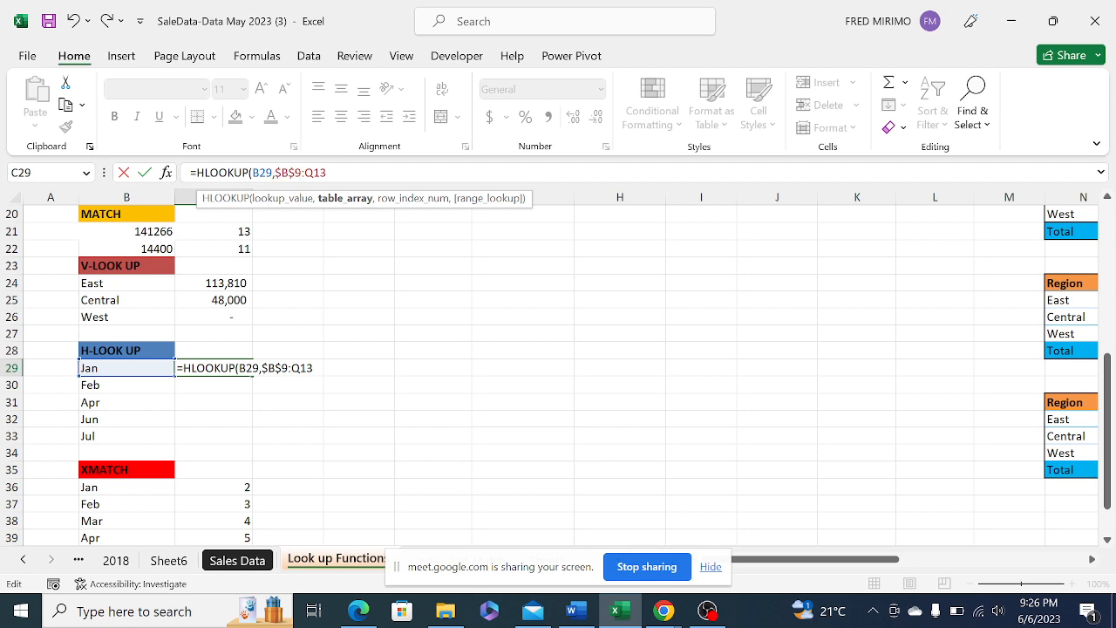
{"action": "key", "text": "F4"}
{"action": "left_click", "coordinate": [342, 172]}
{"action": "type", "text": ","}
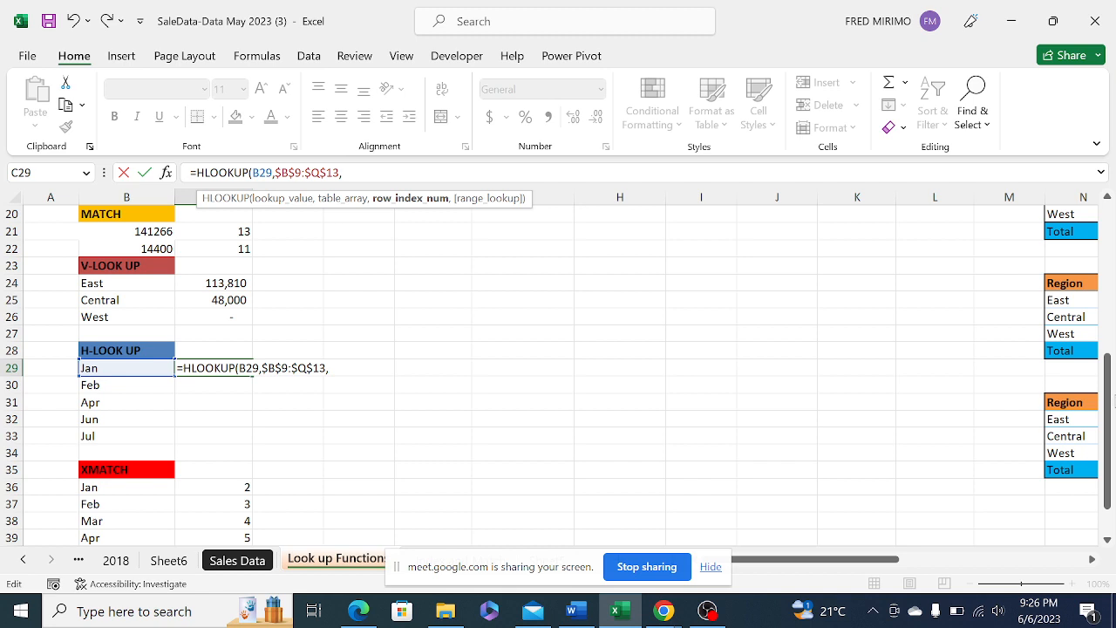
Complete the HLOOKUP in C29 with row index 2 for the East row and FALSE for an exact match
{"action": "left_click_drag", "start_coordinate": [1109, 400], "coordinate": [1106, 299]}
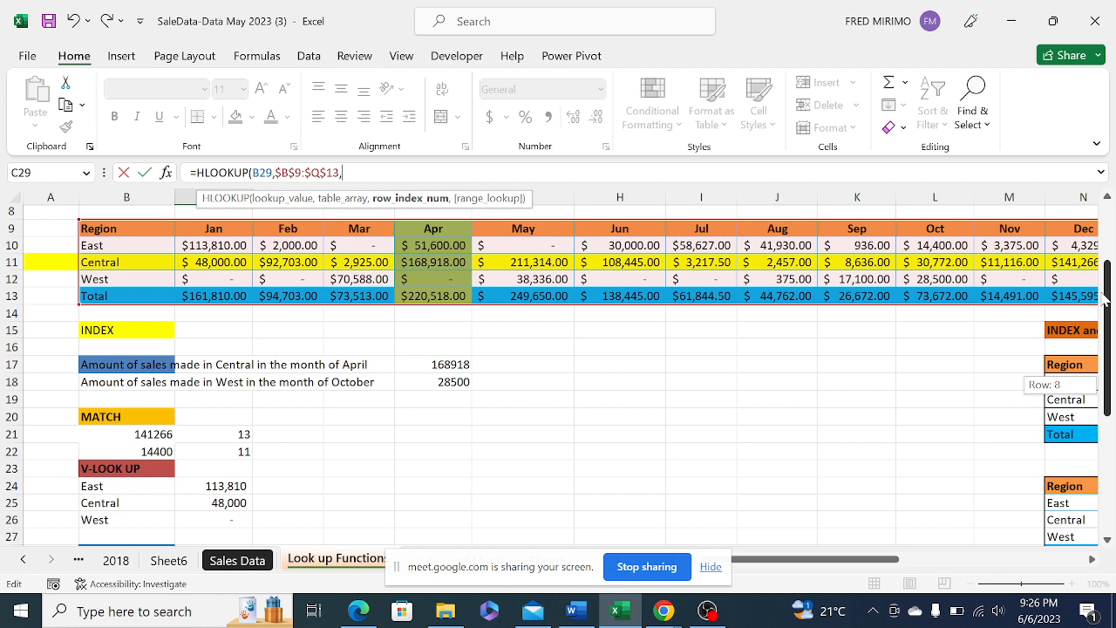
{"action": "left_click_drag", "start_coordinate": [1103, 294], "coordinate": [1102, 293]}
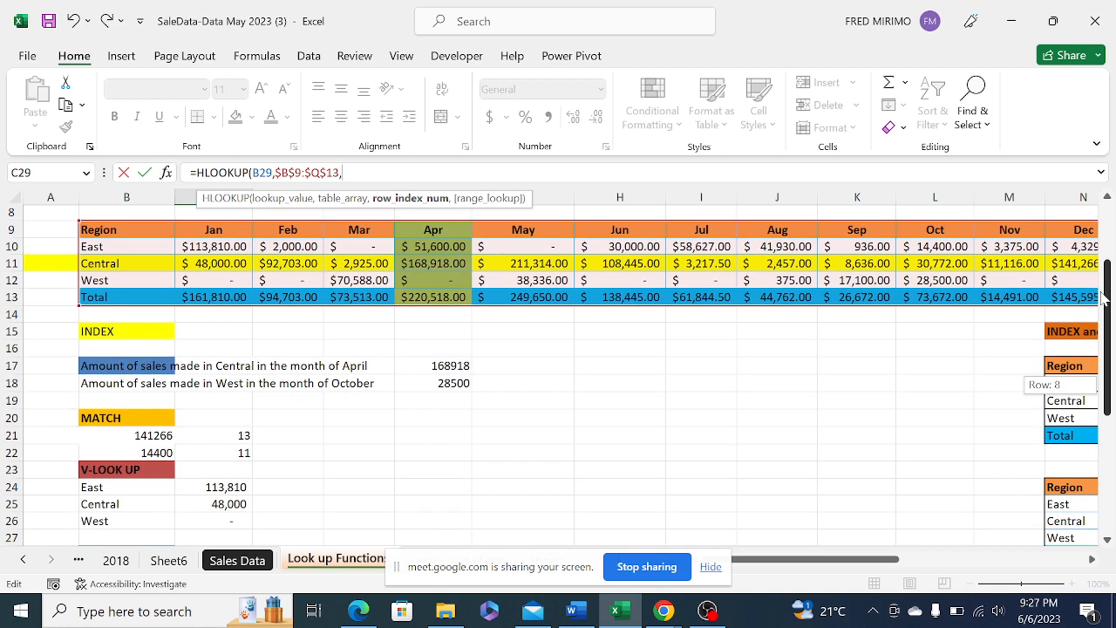
{"action": "left_click_drag", "start_coordinate": [1103, 297], "coordinate": [1104, 297]}
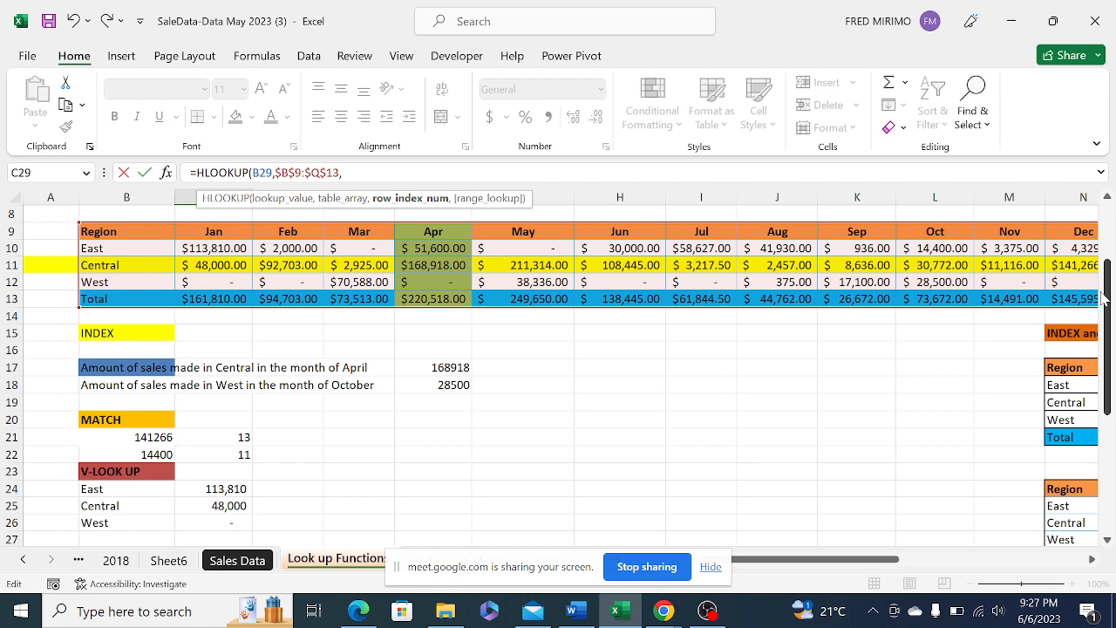
{"action": "type", "text": "2,"}
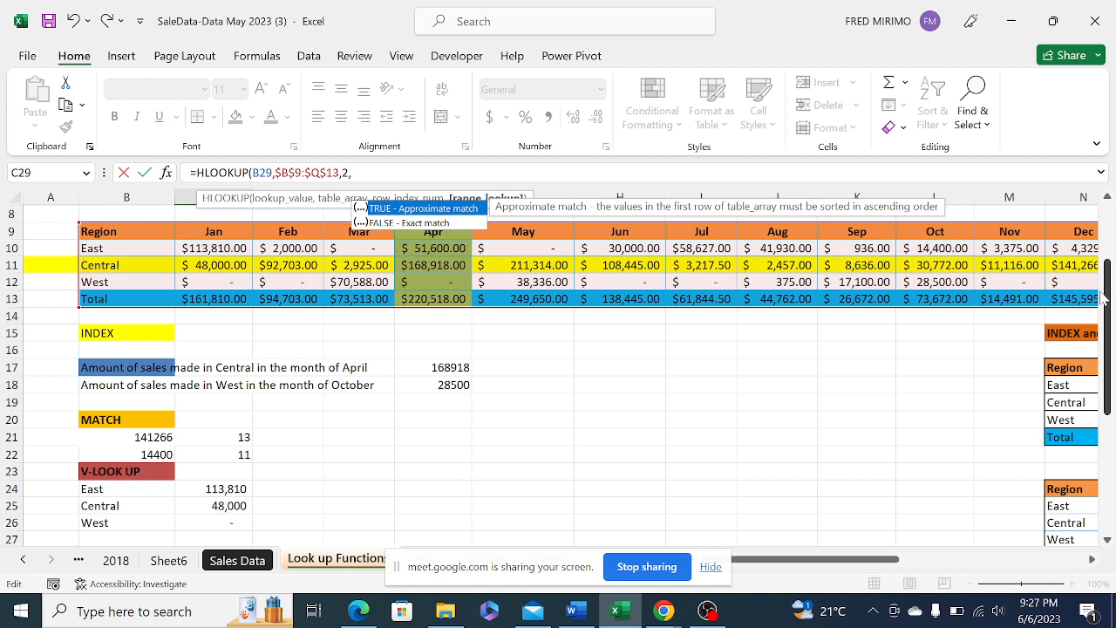
{"action": "double_click", "coordinate": [429, 223]}
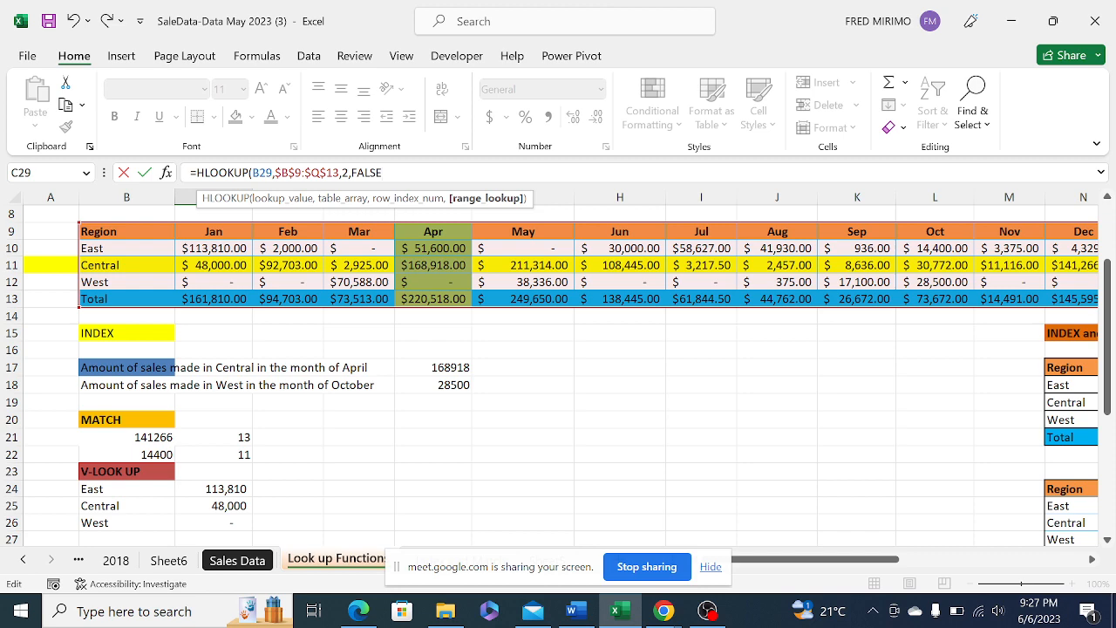
{"action": "type", "text": ")"}
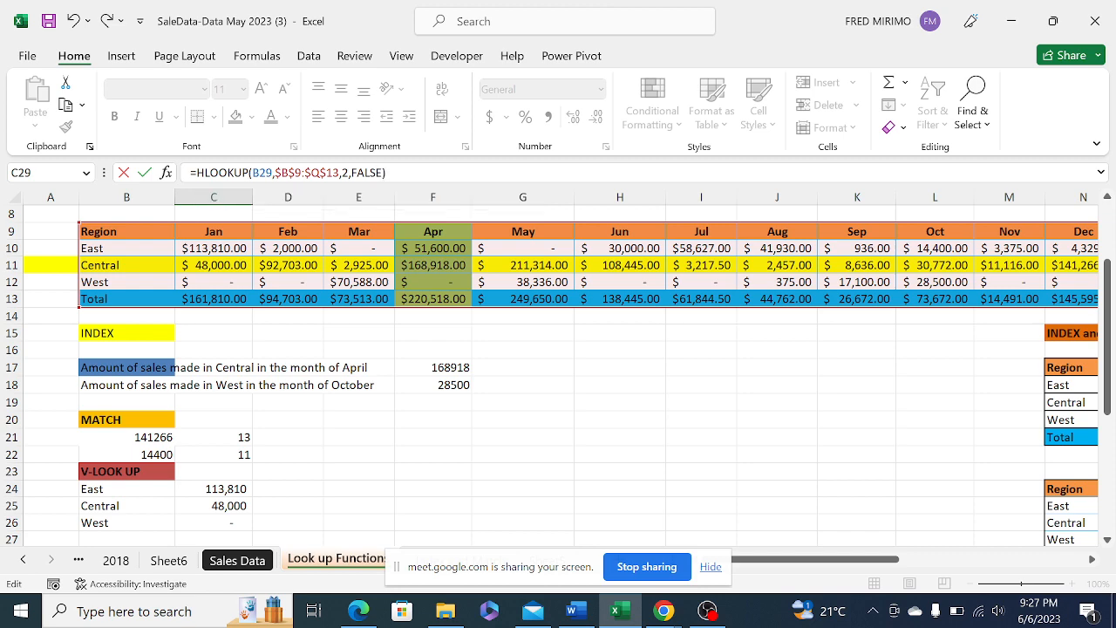
{"action": "key", "text": "Return"}
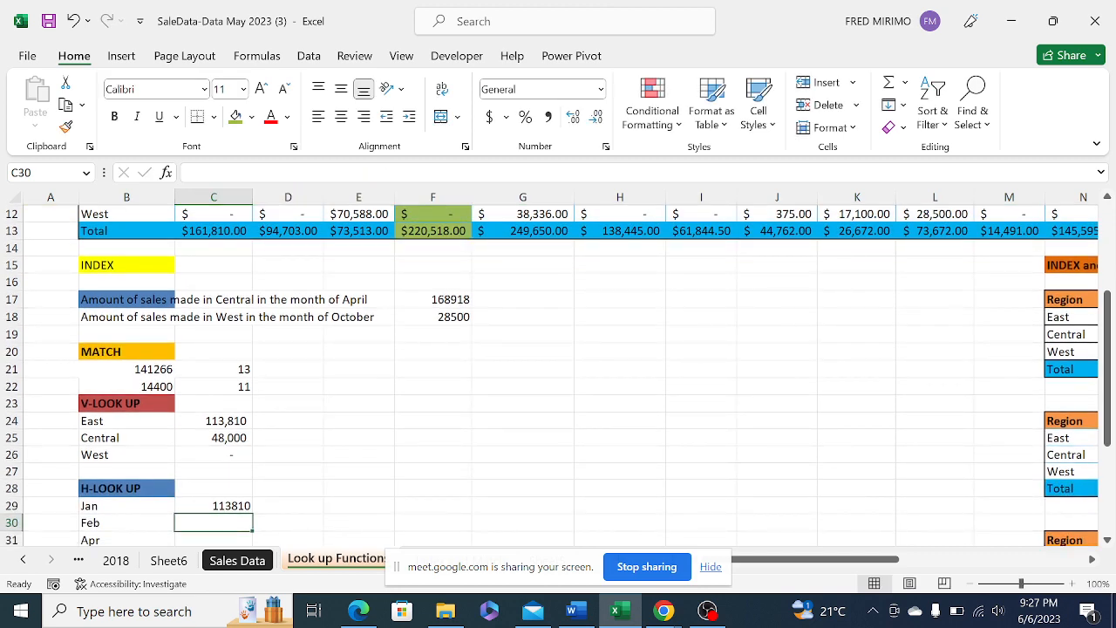
Review the HLOOKUP formula in C29, checking its lookup label in B29 and its table array argument
{"action": "left_click", "coordinate": [218, 502]}
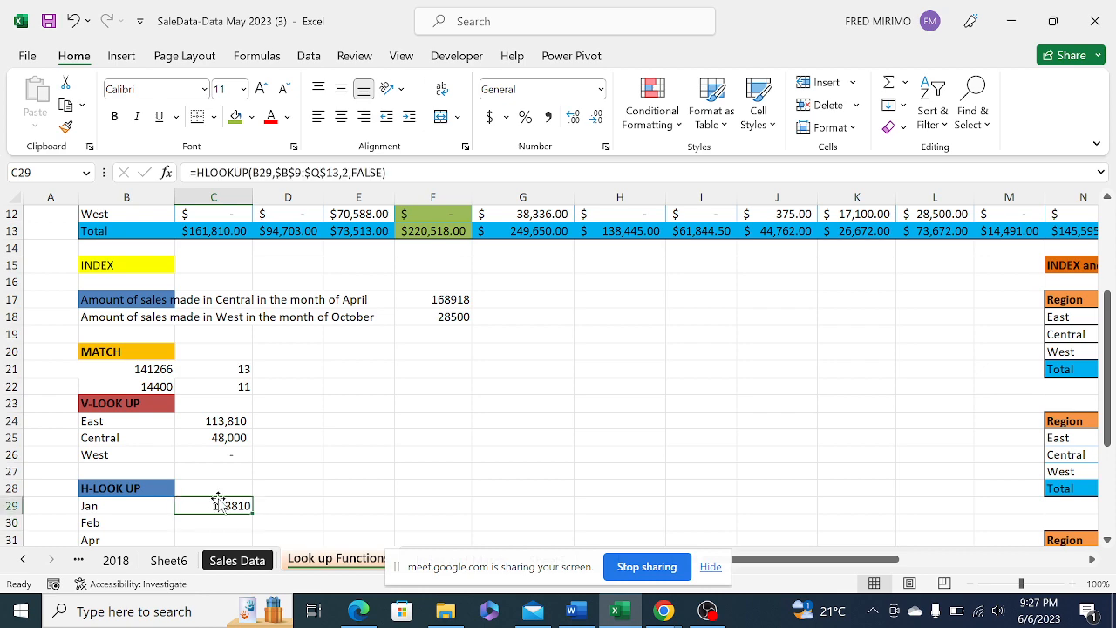
{"action": "mouse_move", "coordinate": [1109, 321]}
{"action": "left_mouse_down"}
{"action": "mouse_move", "coordinate": [1108, 253]}
{"action": "mouse_move", "coordinate": [1108, 307]}
{"action": "left_mouse_up"}
{"action": "left_click", "coordinate": [98, 523]}
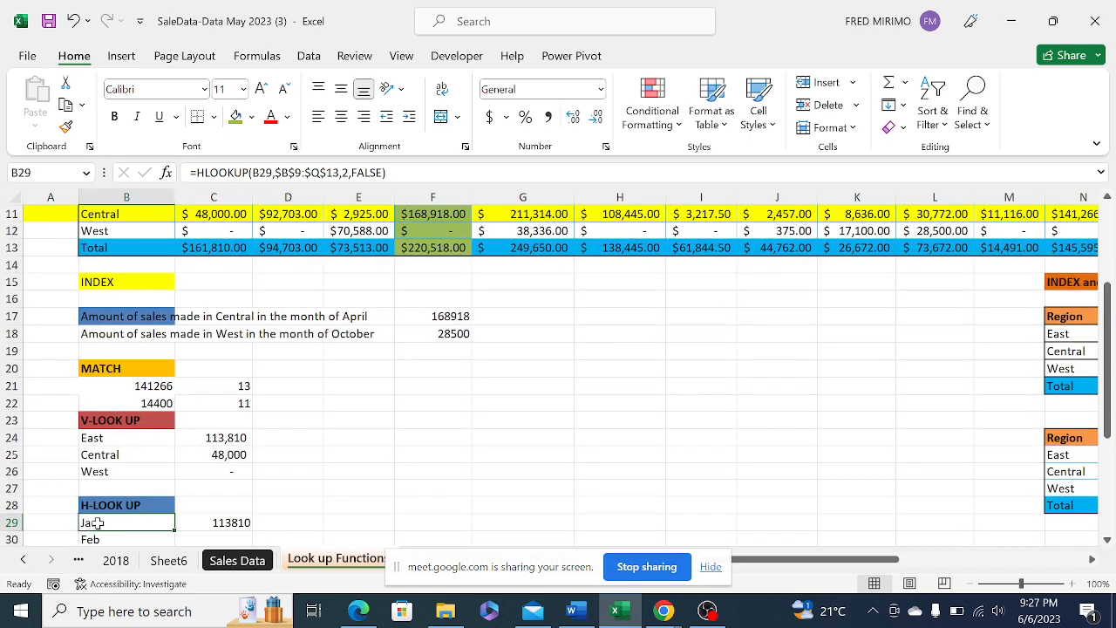
{"action": "left_click", "coordinate": [224, 520]}
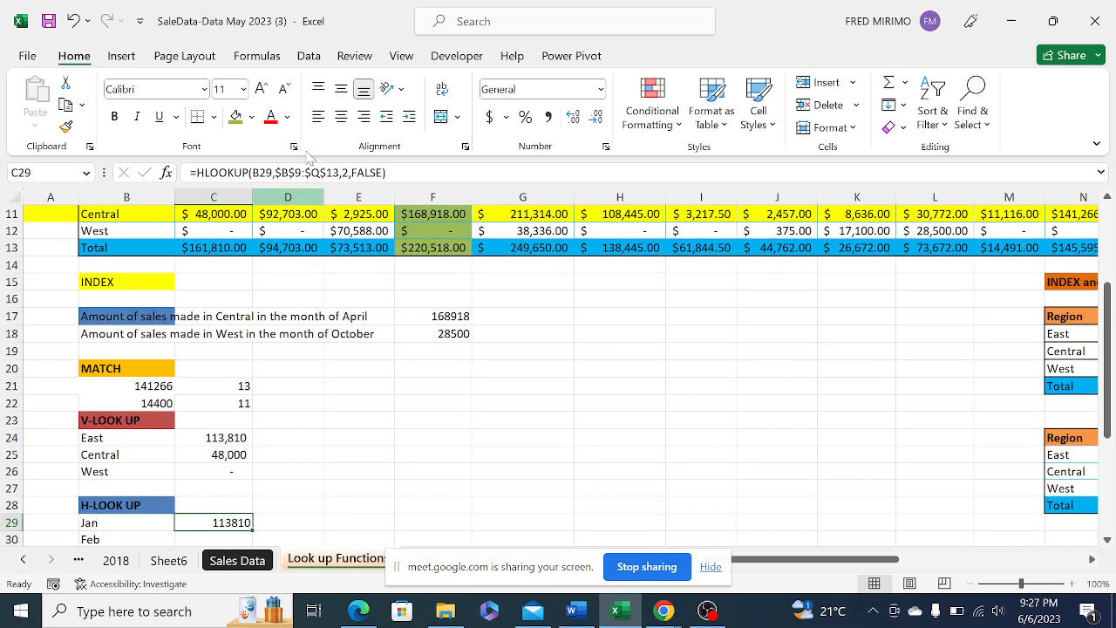
{"action": "left_click", "coordinate": [351, 172]}
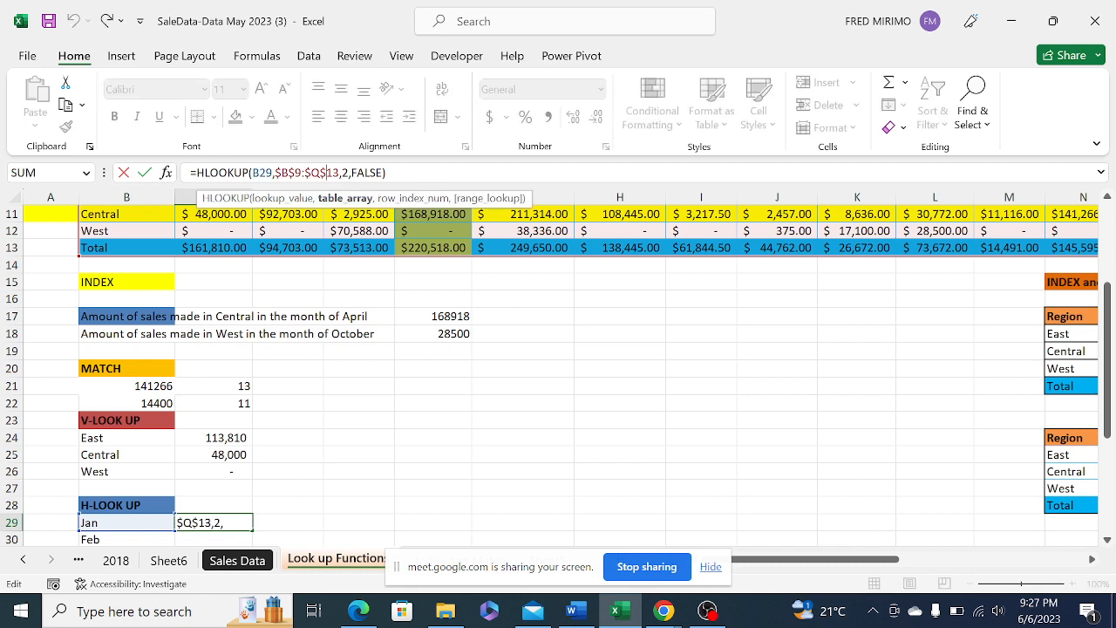
{"action": "key", "text": "Return"}
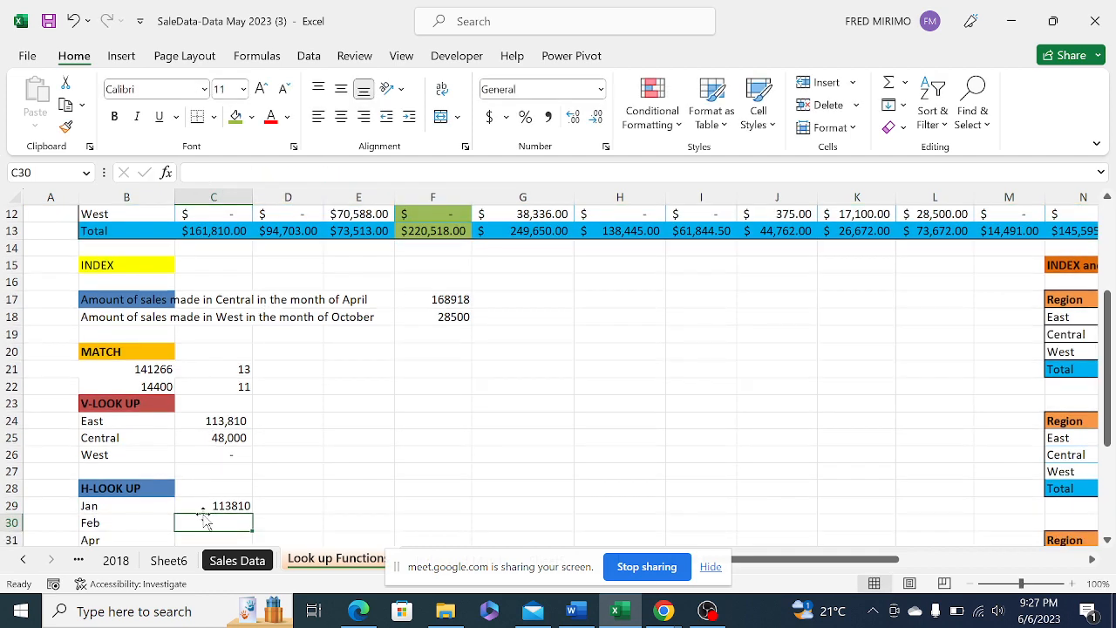
{"action": "type", "text": "="}
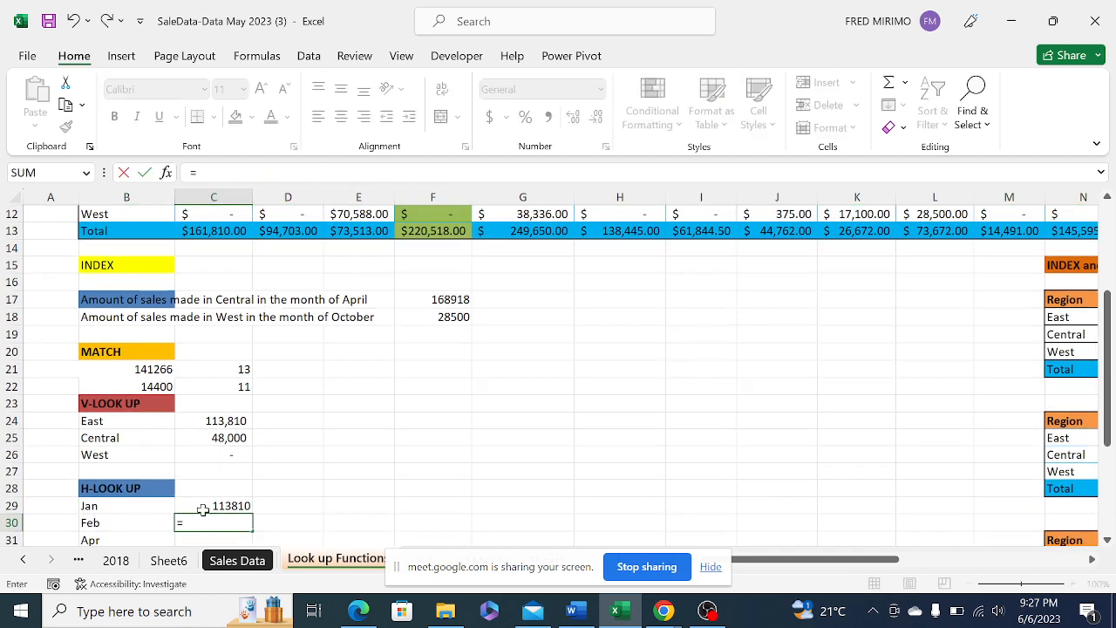
{"action": "type", "text": "hlook"}
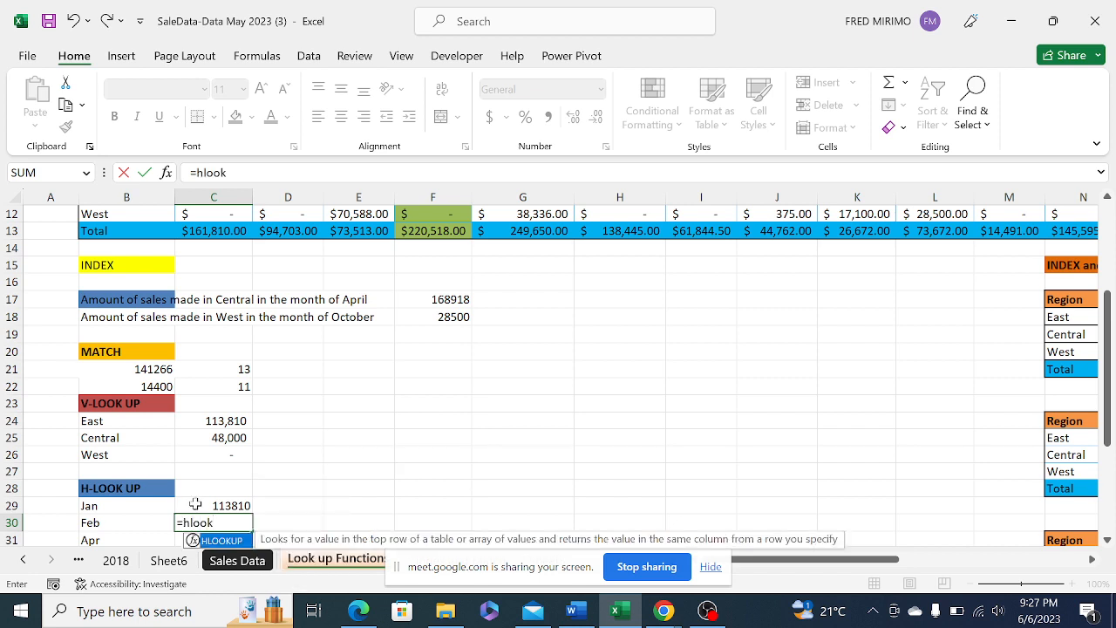
{"action": "left_click", "coordinate": [202, 510]}
{"action": "left_click_drag", "start_coordinate": [210, 511], "coordinate": [193, 525]}
{"action": "left_click", "coordinate": [193, 524]}
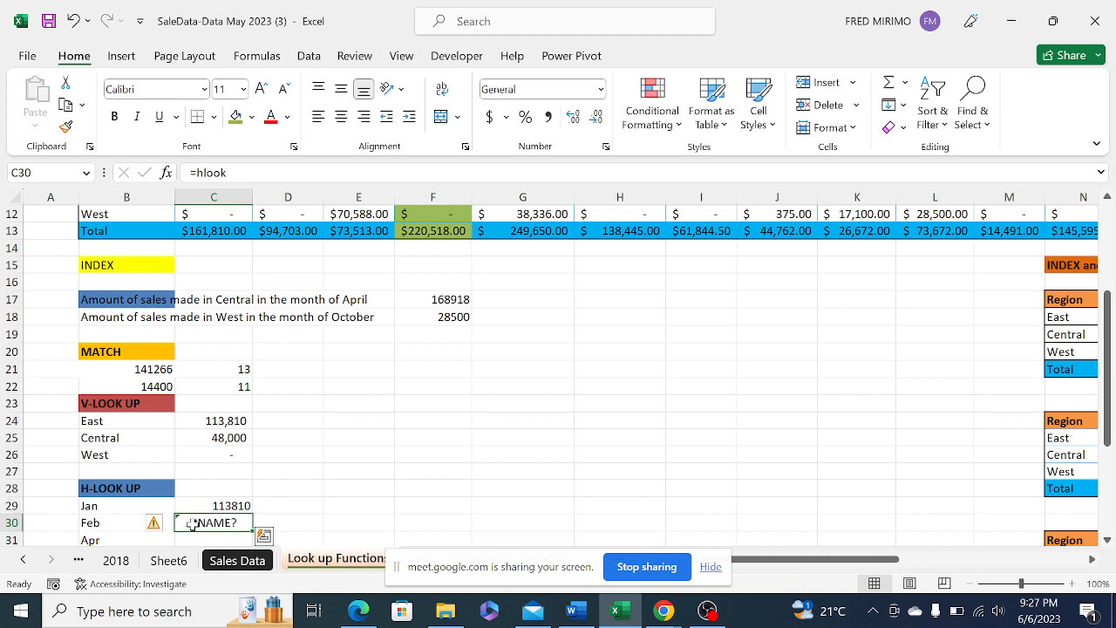
Start an HLOOKUP formula in C30 with the Feb label in B30 as the lookup value
{"action": "type", "text": "="}
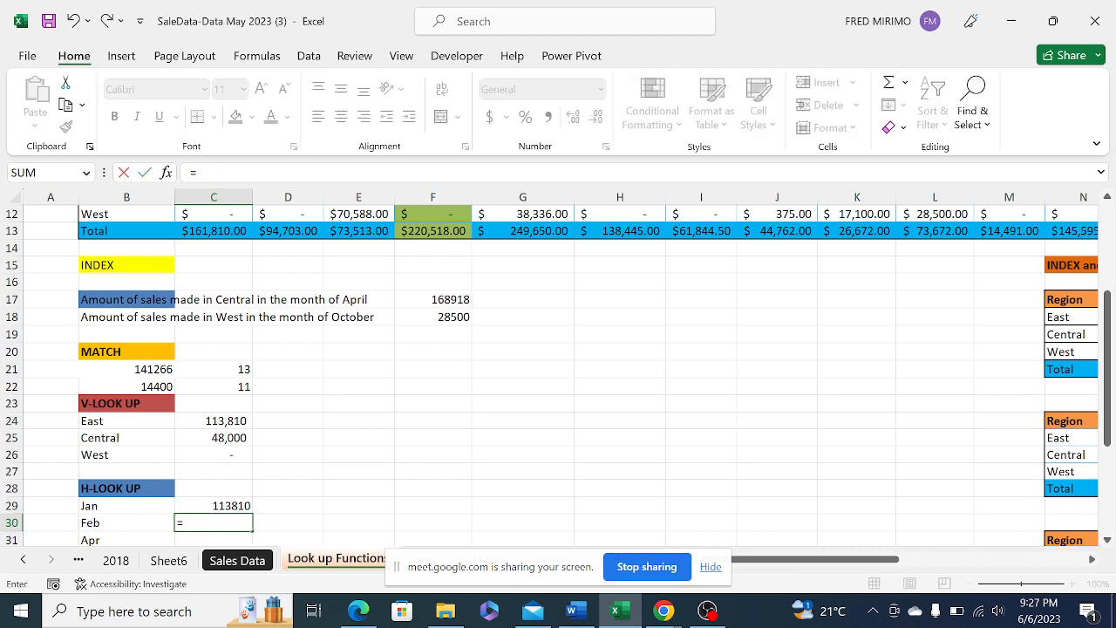
{"action": "type", "text": "hlook"}
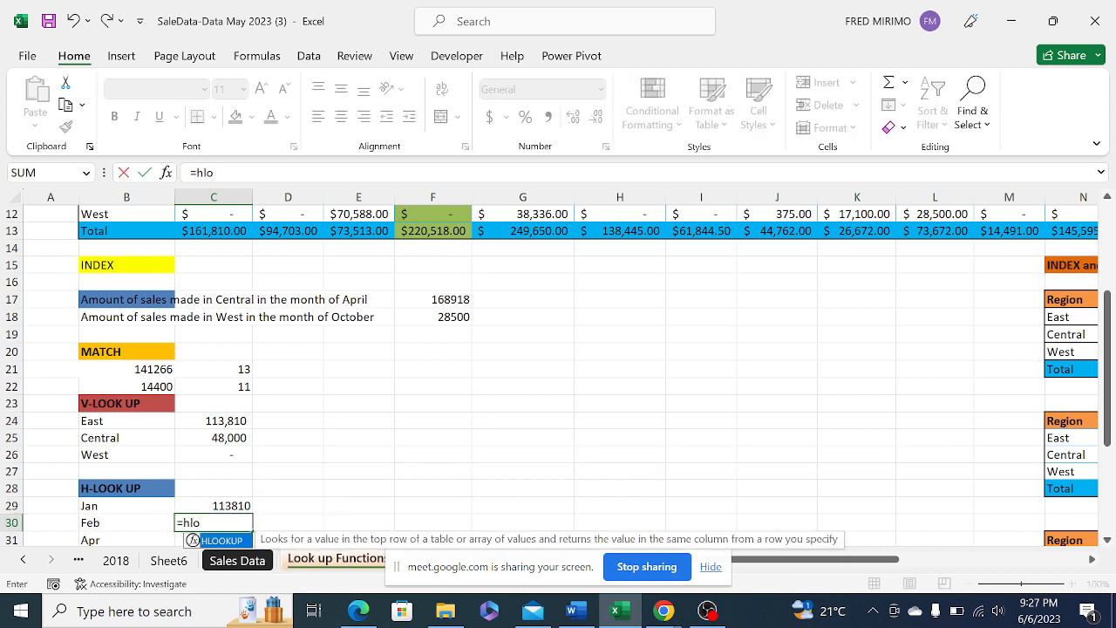
{"action": "double_click", "coordinate": [208, 541]}
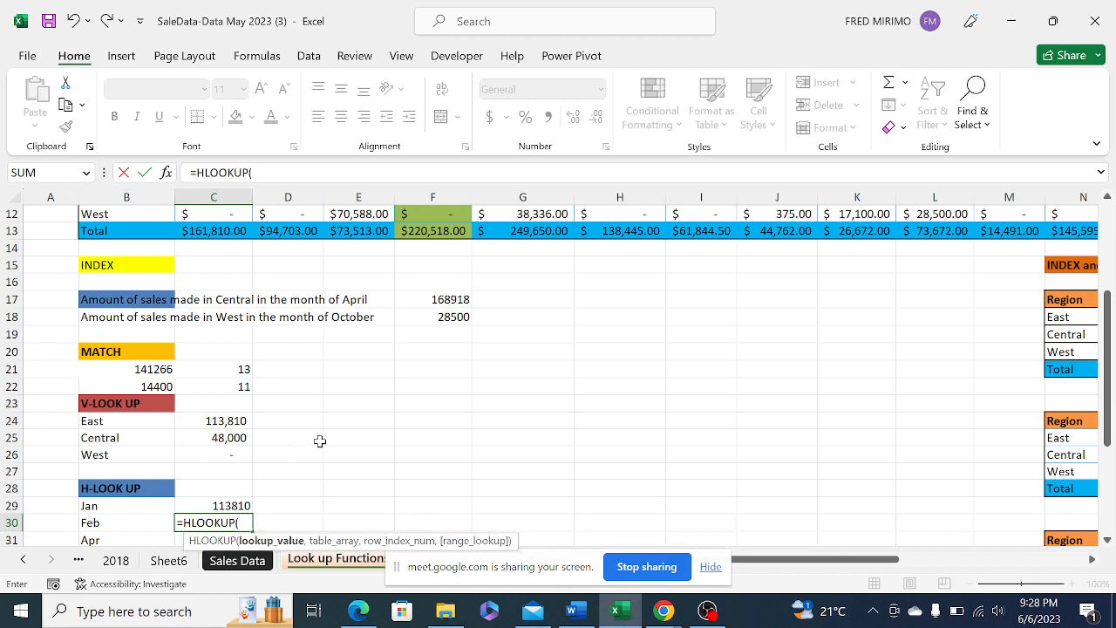
{"action": "left_click", "coordinate": [93, 523]}
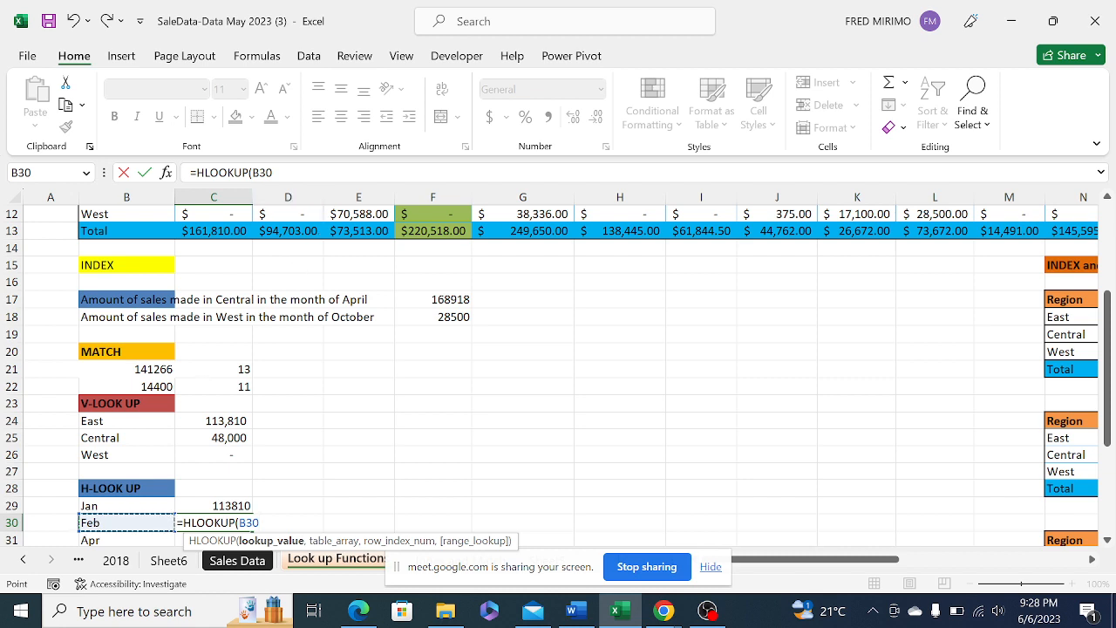
{"action": "left_click", "coordinate": [263, 173]}
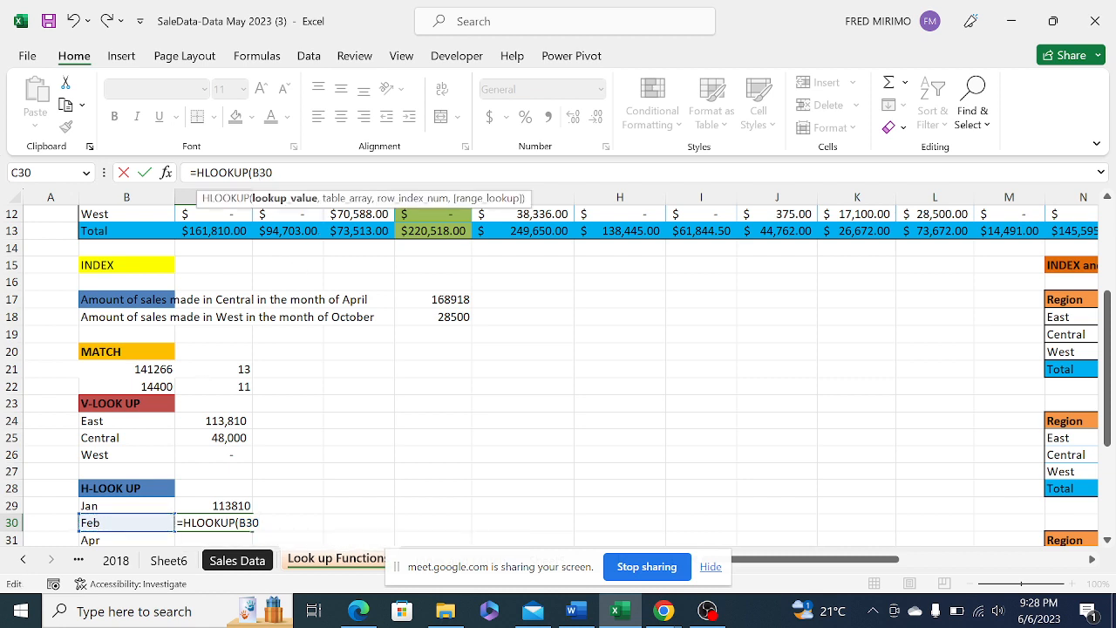
{"action": "type", "text": ","}
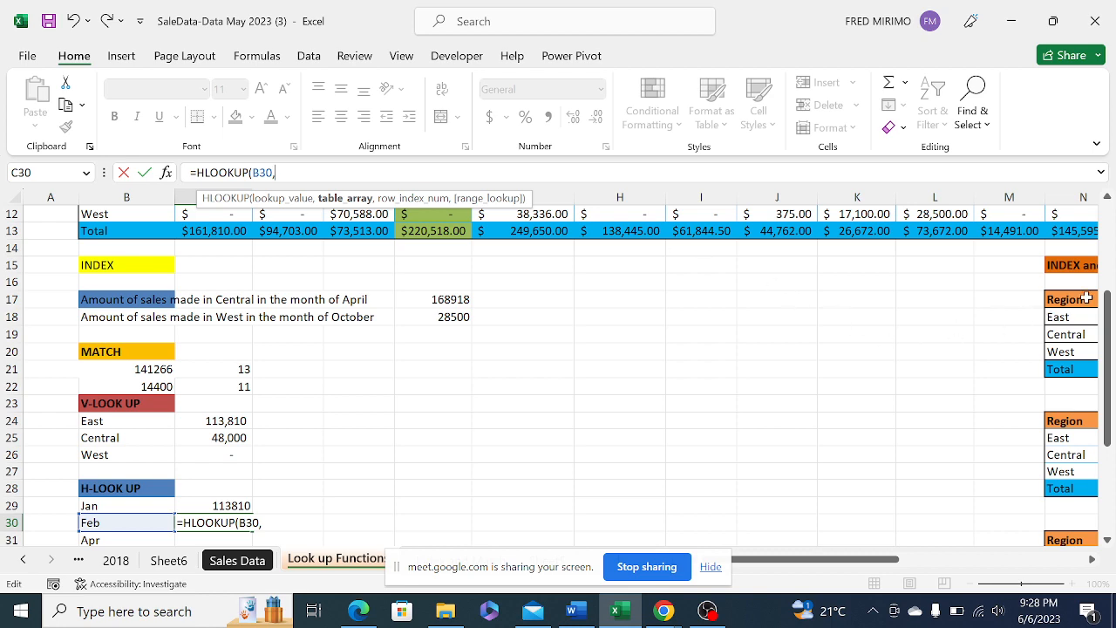
Set the table array of the C30 formula to the regional sales table as the absolute range $B$9:$Q$13
{"action": "left_click_drag", "start_coordinate": [1110, 305], "coordinate": [1085, 218]}
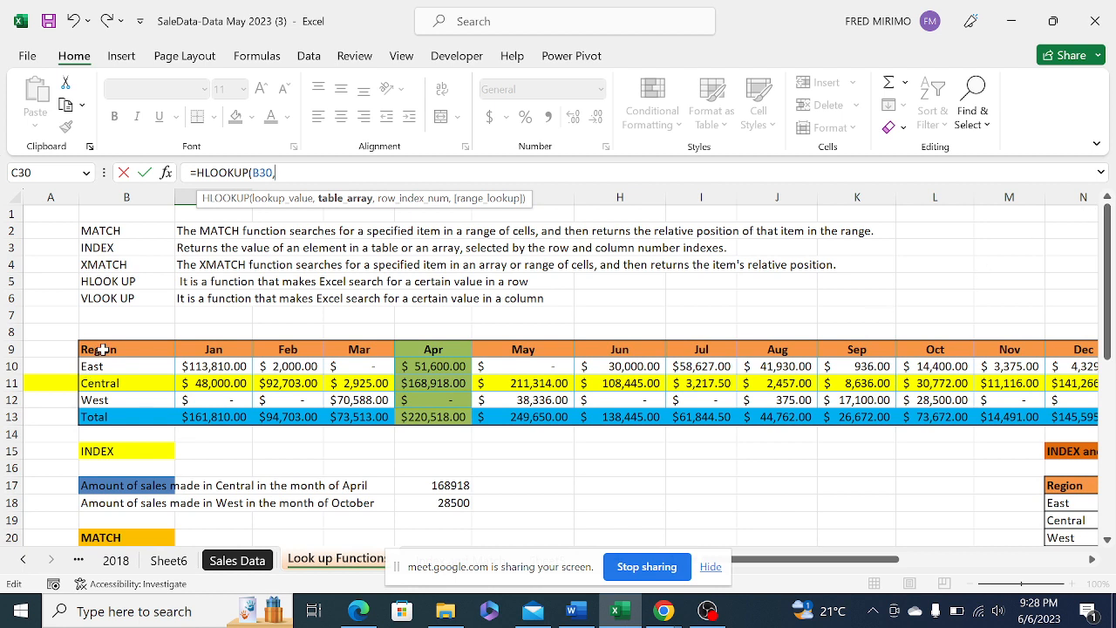
{"action": "left_click_drag", "start_coordinate": [103, 349], "coordinate": [981, 416]}
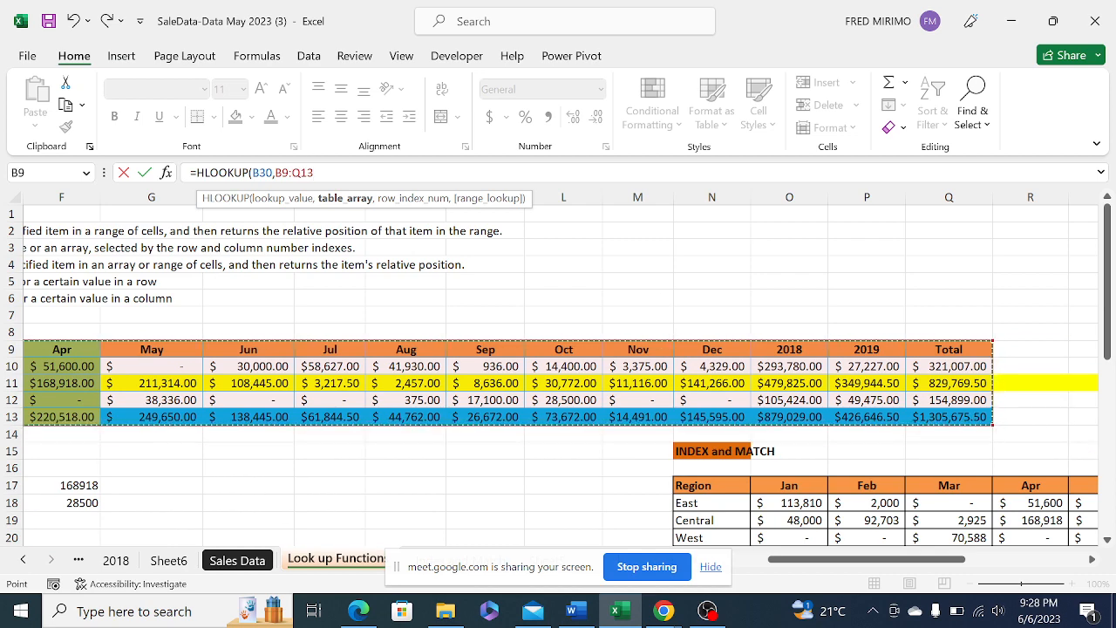
{"action": "left_click", "coordinate": [284, 173]}
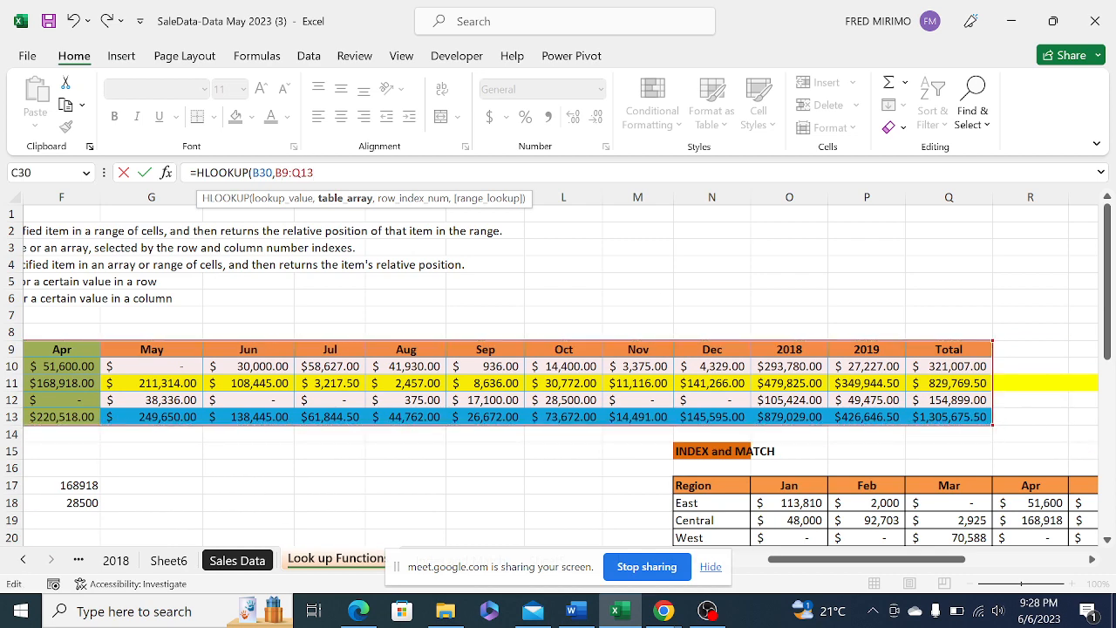
{"action": "key", "text": "F4"}
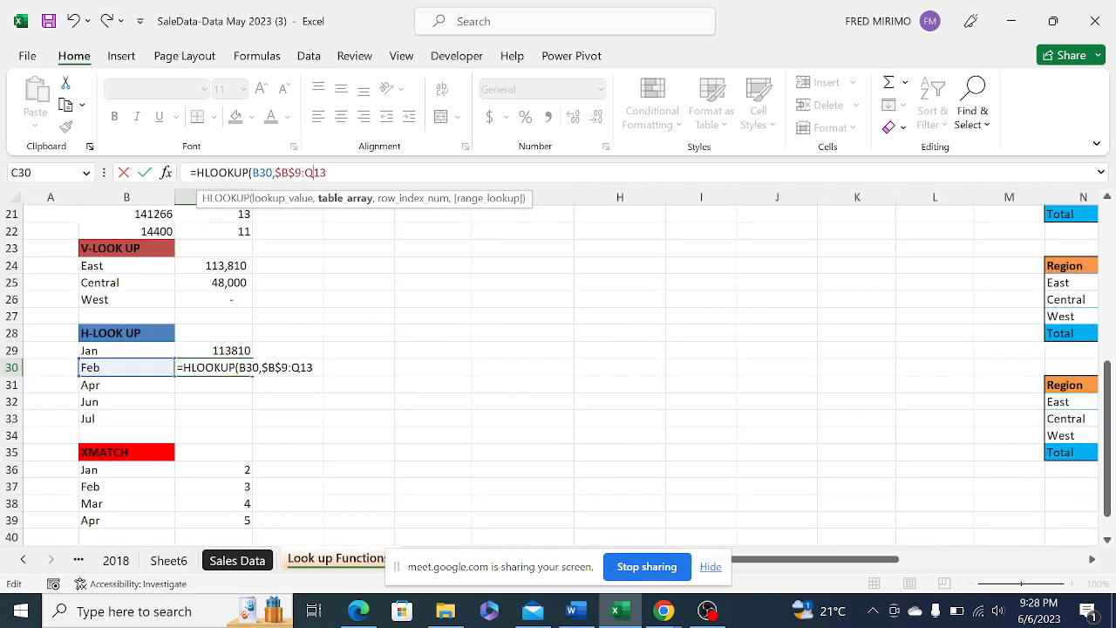
{"action": "key", "text": "F4"}
{"action": "type", "text": ","}
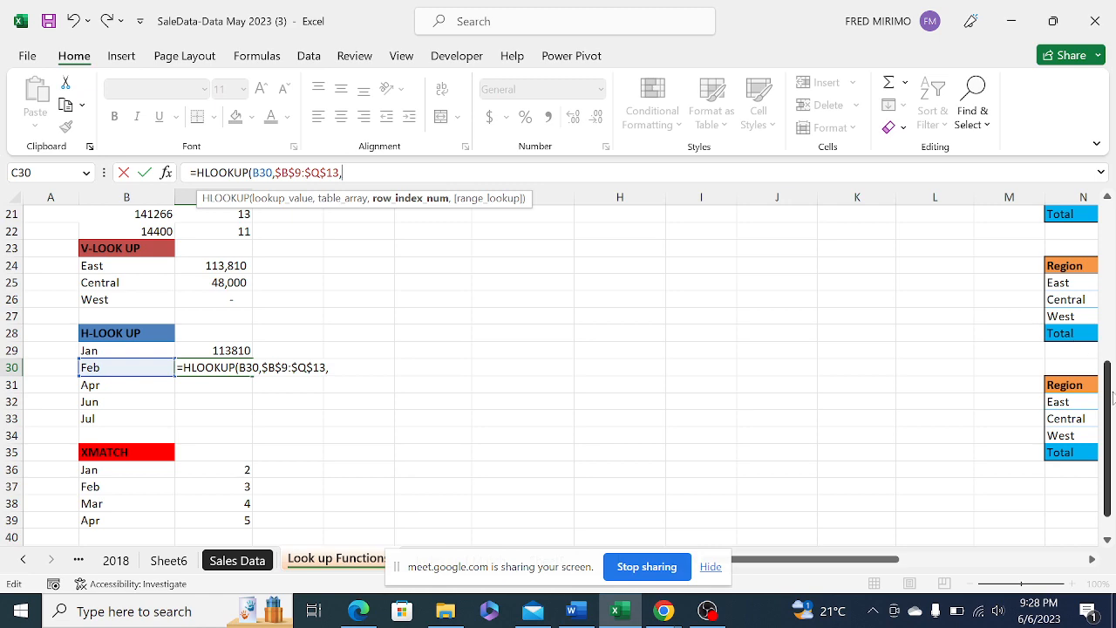
Complete the HLOOKUP in C30 with row index 3 for the Central row and FALSE, and check it against the C29 formula
{"action": "left_click_drag", "start_coordinate": [1112, 397], "coordinate": [1084, 332]}
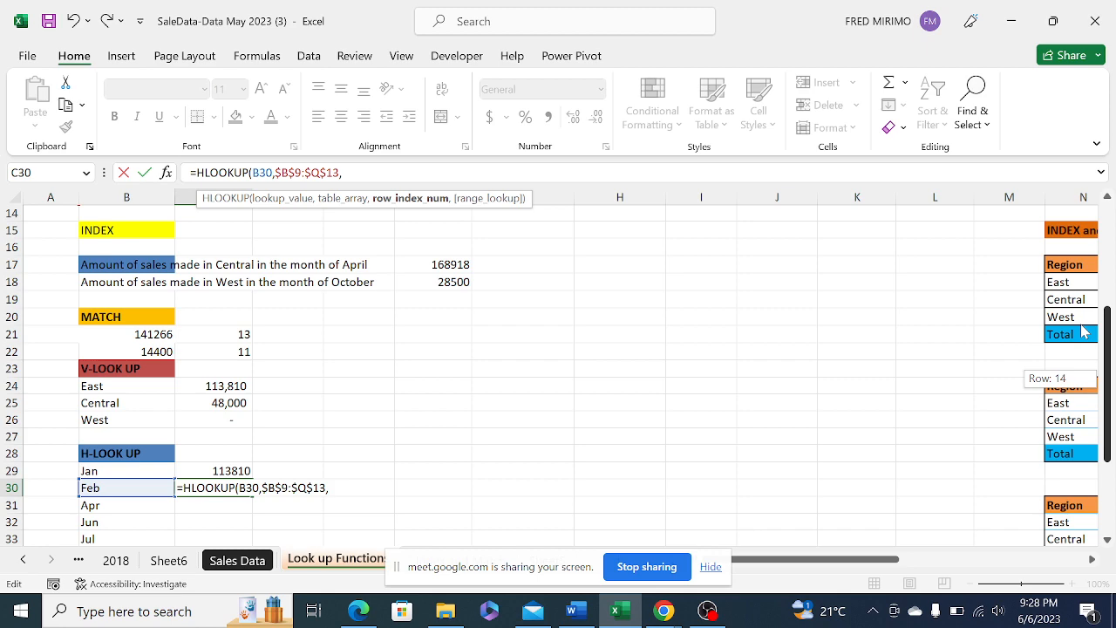
{"action": "left_click_drag", "start_coordinate": [1084, 332], "coordinate": [1092, 273]}
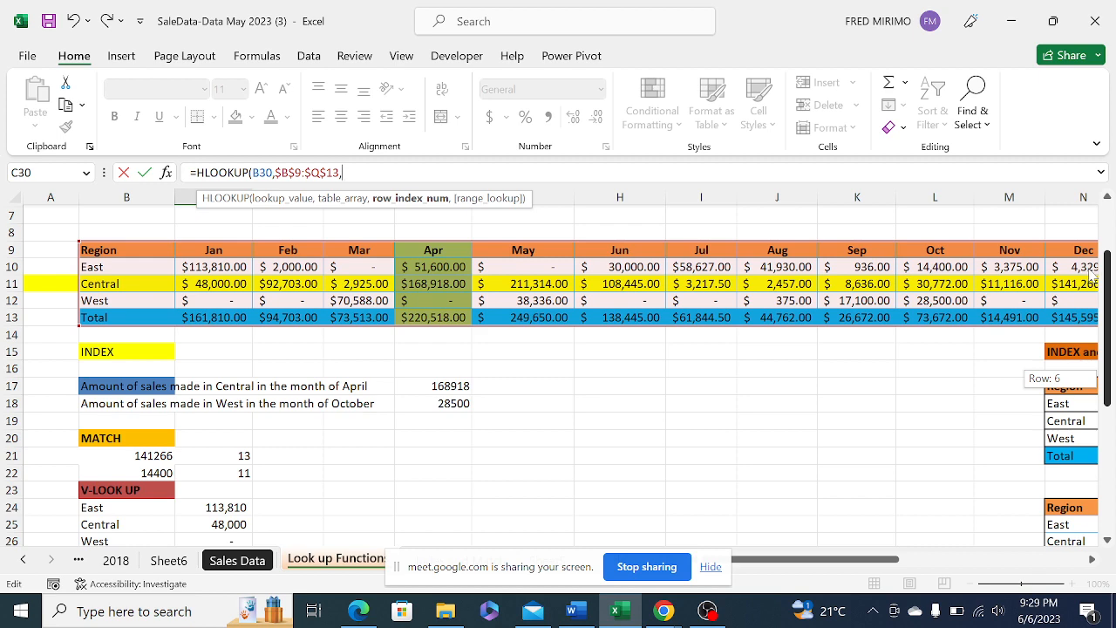
{"action": "left_click_drag", "start_coordinate": [1091, 273], "coordinate": [1087, 266]}
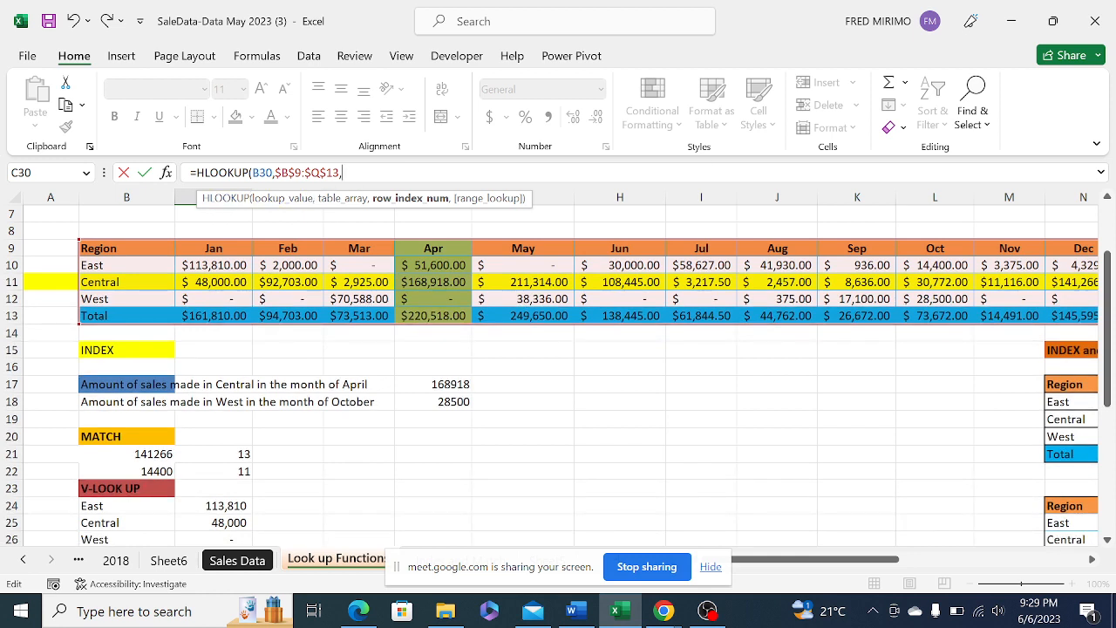
{"action": "type", "text": "3,"}
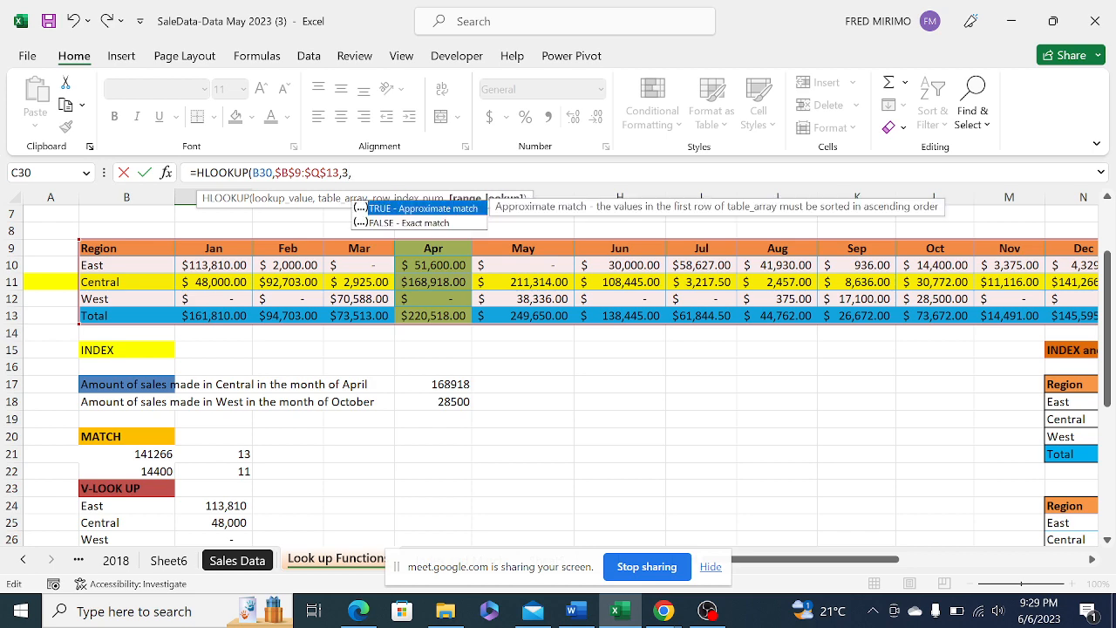
{"action": "double_click", "coordinate": [396, 223]}
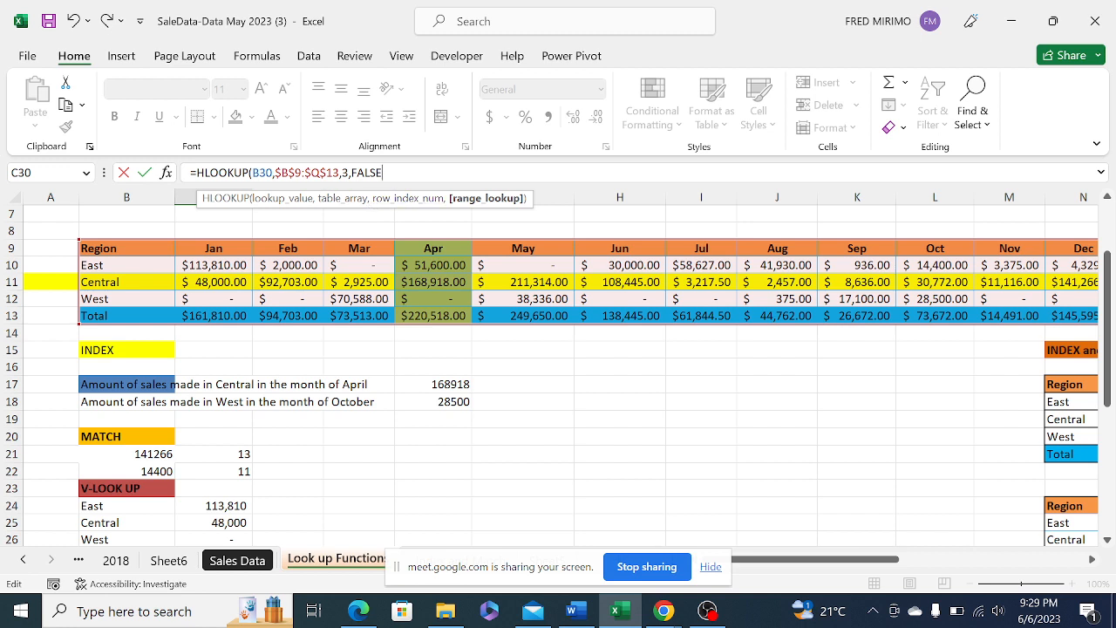
{"action": "type", "text": ")"}
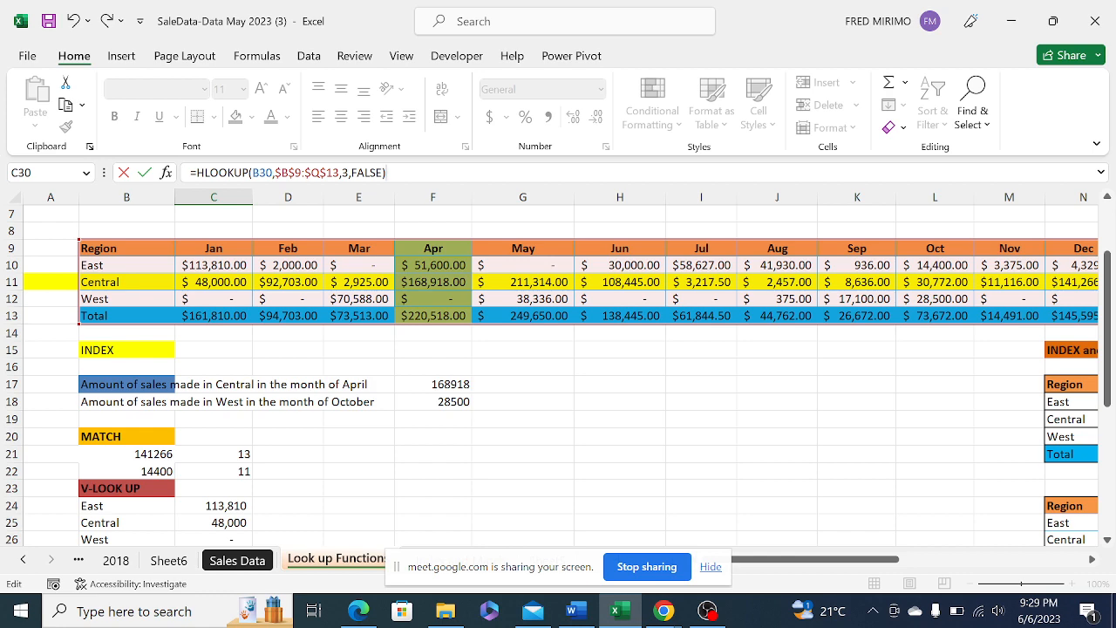
{"action": "key", "text": "Return"}
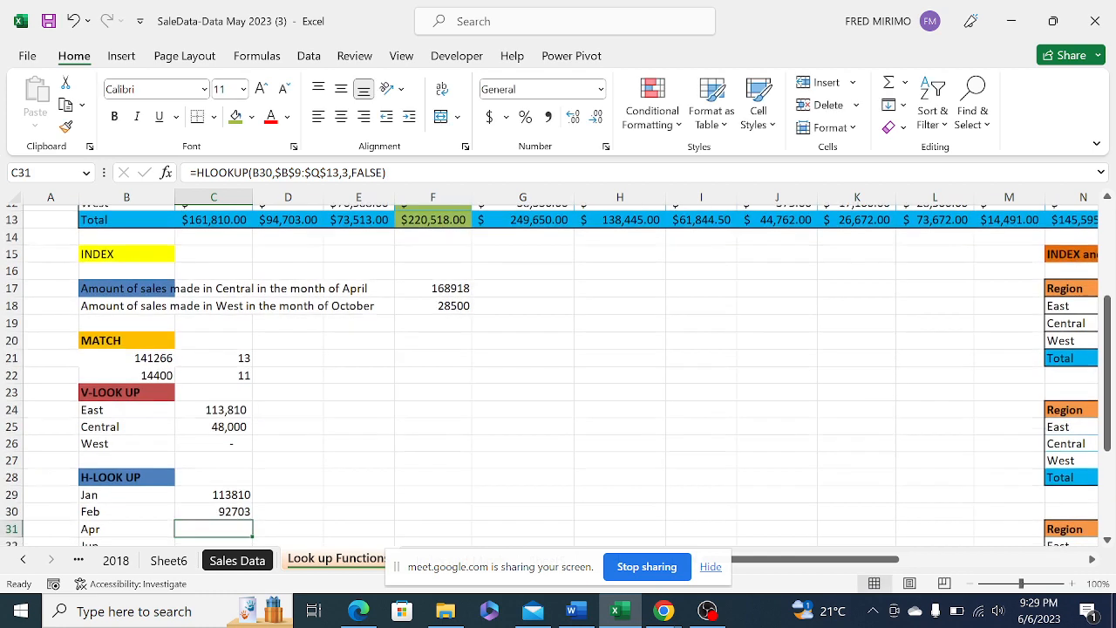
{"action": "left_click", "coordinate": [215, 507]}
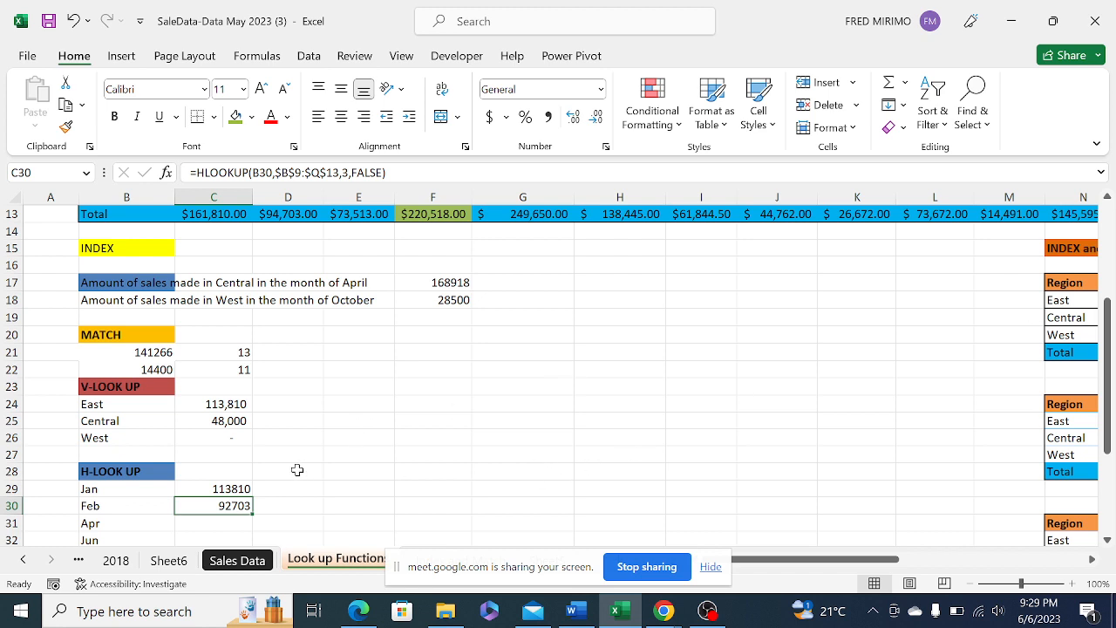
{"action": "left_click", "coordinate": [218, 490]}
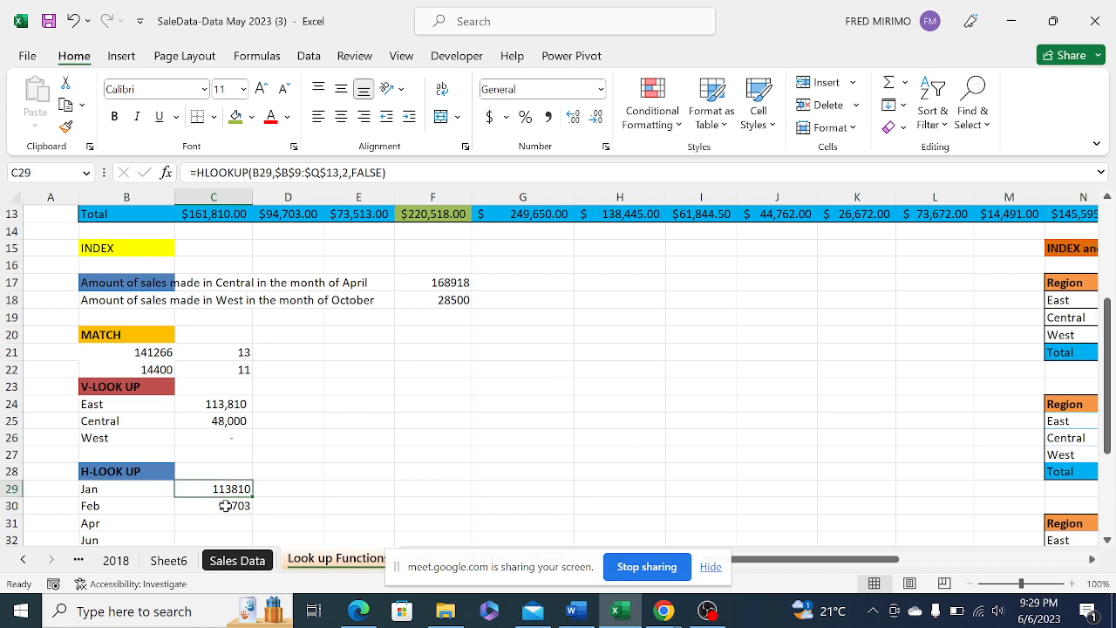
Clear the HLOOKUP formula for Feb from C30 and return to the Jan formula in C29
{"action": "left_click", "coordinate": [225, 506]}
{"action": "double_click", "coordinate": [225, 506]}
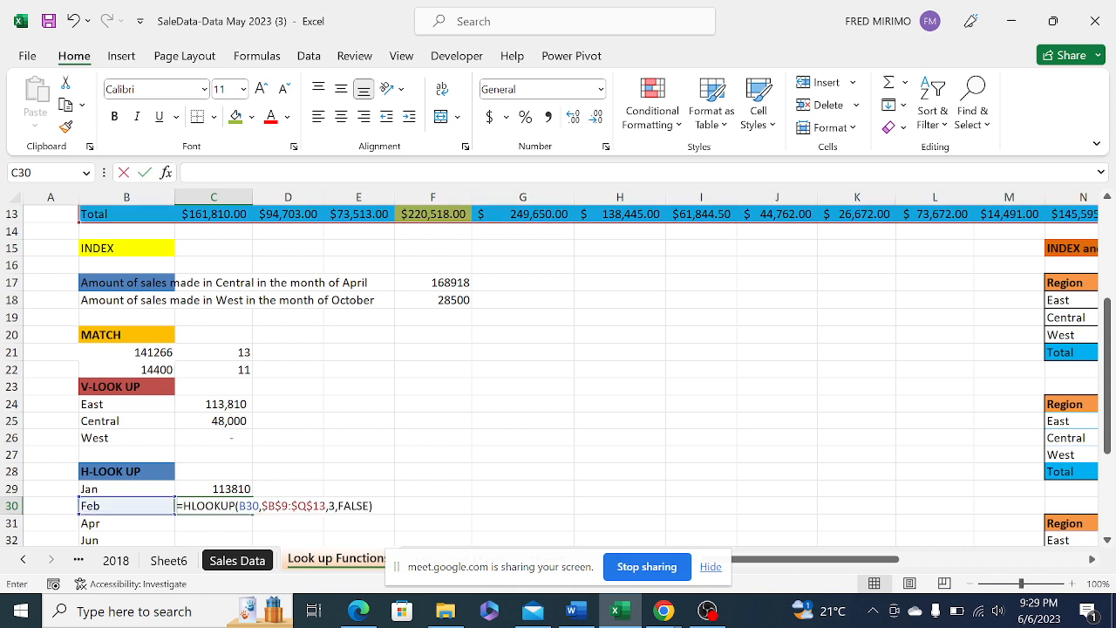
{"action": "left_click", "coordinate": [286, 475]}
{"action": "left_click", "coordinate": [281, 444]}
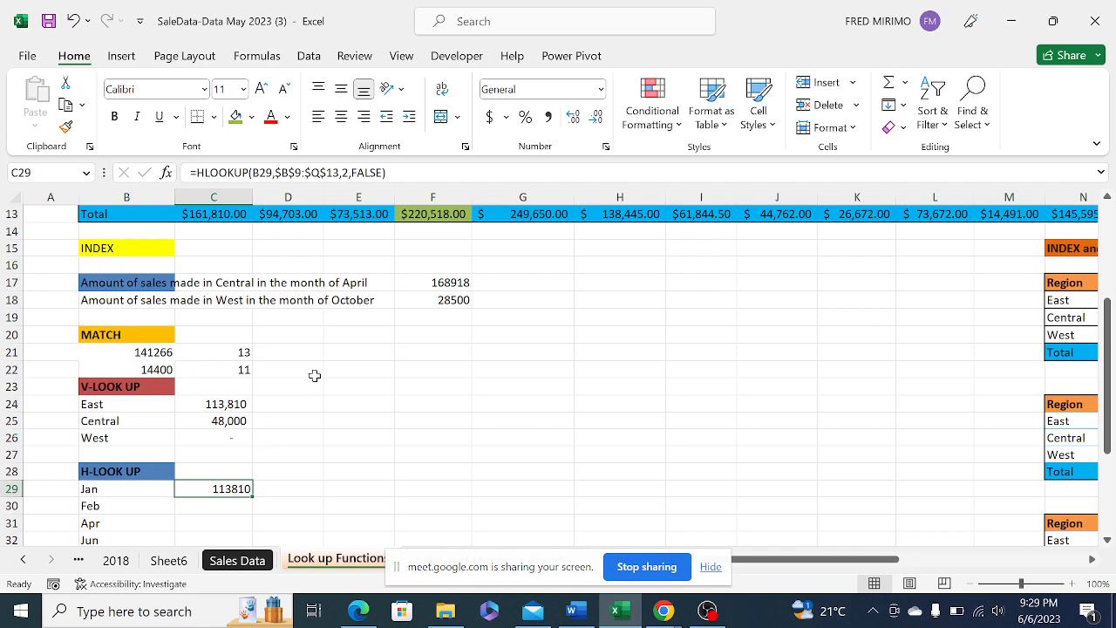
Examine the HLOOKUP formula in C29 through to its final argument, against the regional sales table
{"action": "scroll", "coordinate": [314, 382], "scroll_direction": "up", "scroll_amount": 3}
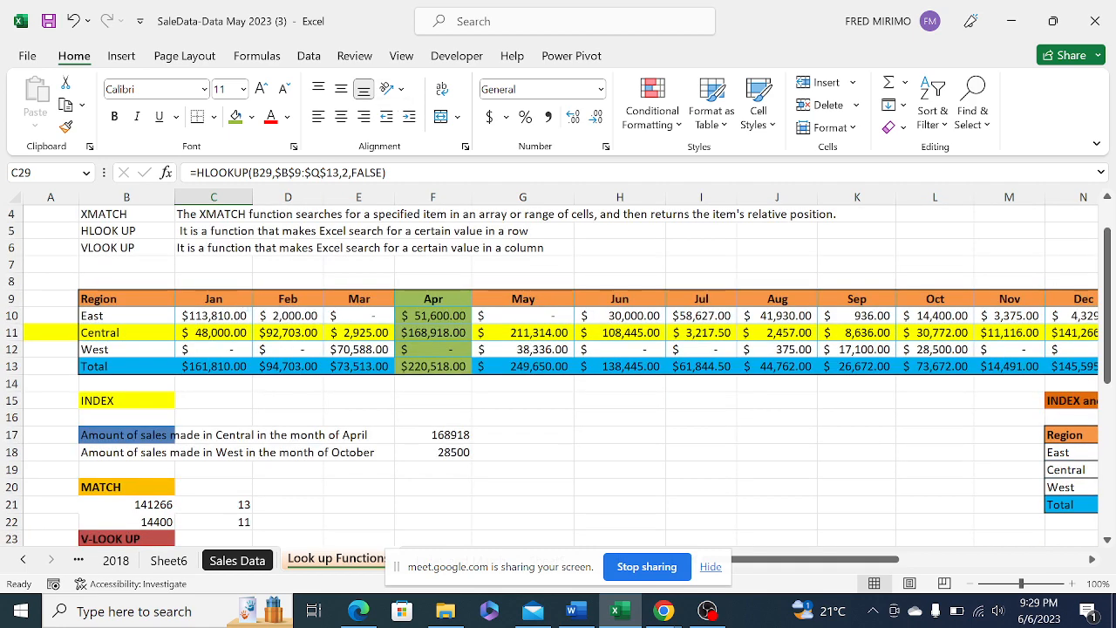
{"action": "left_click", "coordinate": [319, 173]}
{"action": "key", "text": "Right"}
{"action": "key", "text": "Right"}
{"action": "key", "text": "Right"}
{"action": "key", "text": "Right"}
{"action": "key", "text": "Right"}
{"action": "key", "text": "Right"}
{"action": "key", "text": "Right"}
{"action": "key", "text": "Right"}
{"action": "key", "text": "Right"}
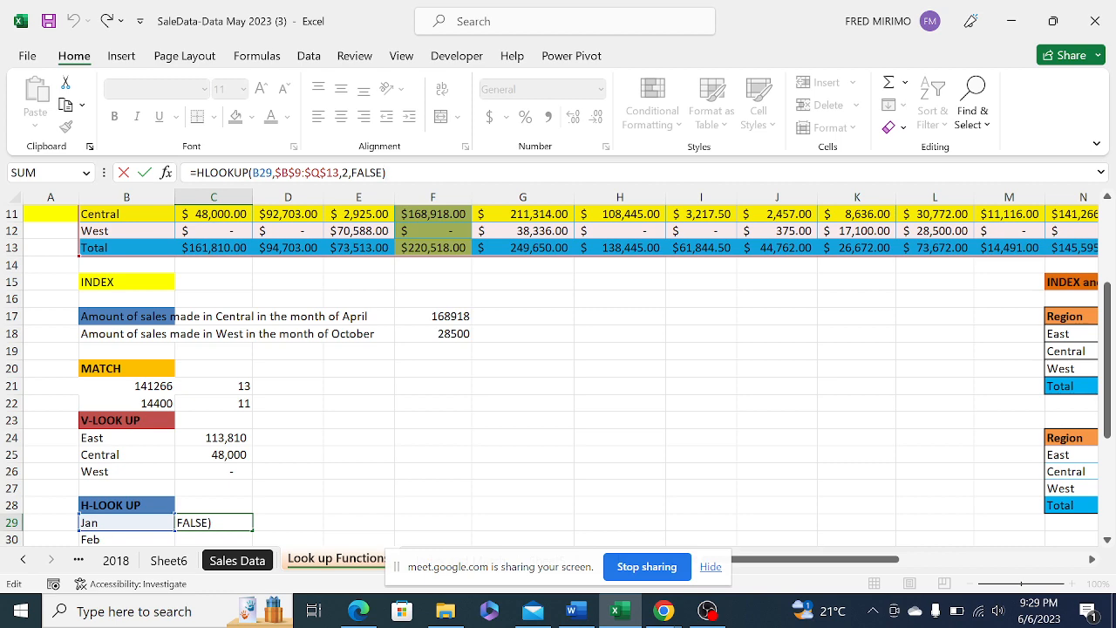
{"action": "key", "text": "Return"}
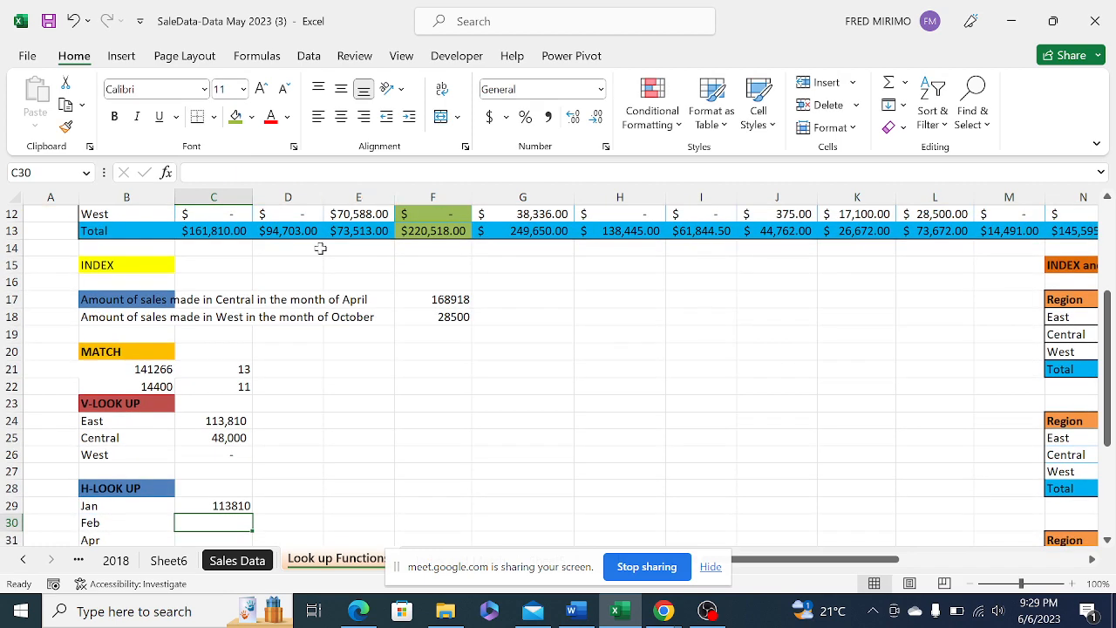
Check the row index and range lookup arguments of the HLOOKUP formula in C29
{"action": "left_click", "coordinate": [232, 503]}
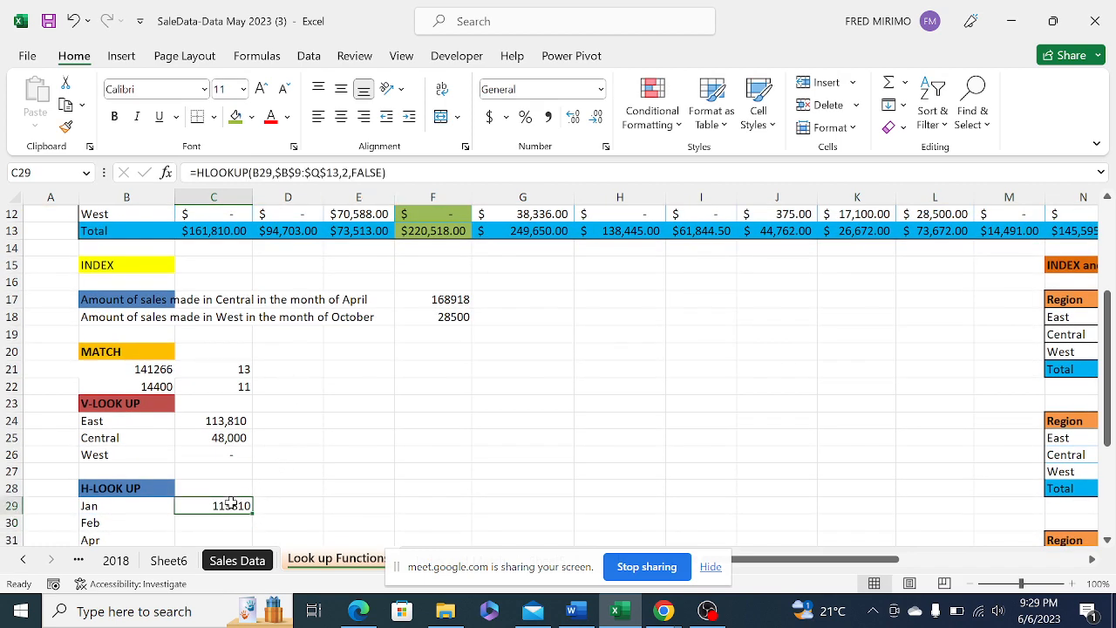
{"action": "left_click", "coordinate": [263, 505]}
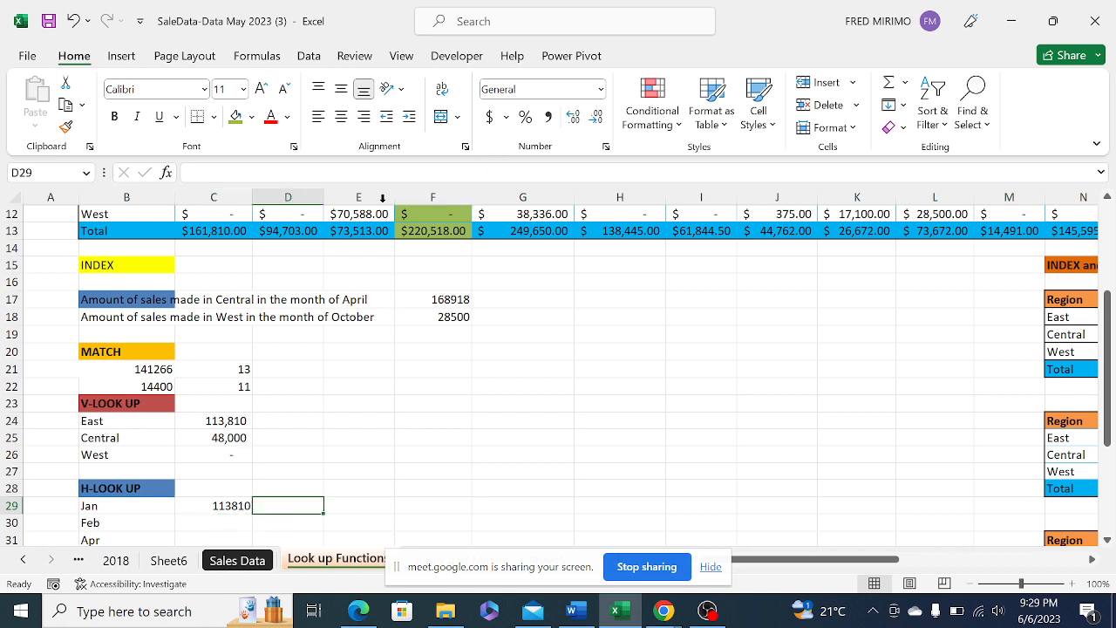
{"action": "left_click", "coordinate": [215, 505]}
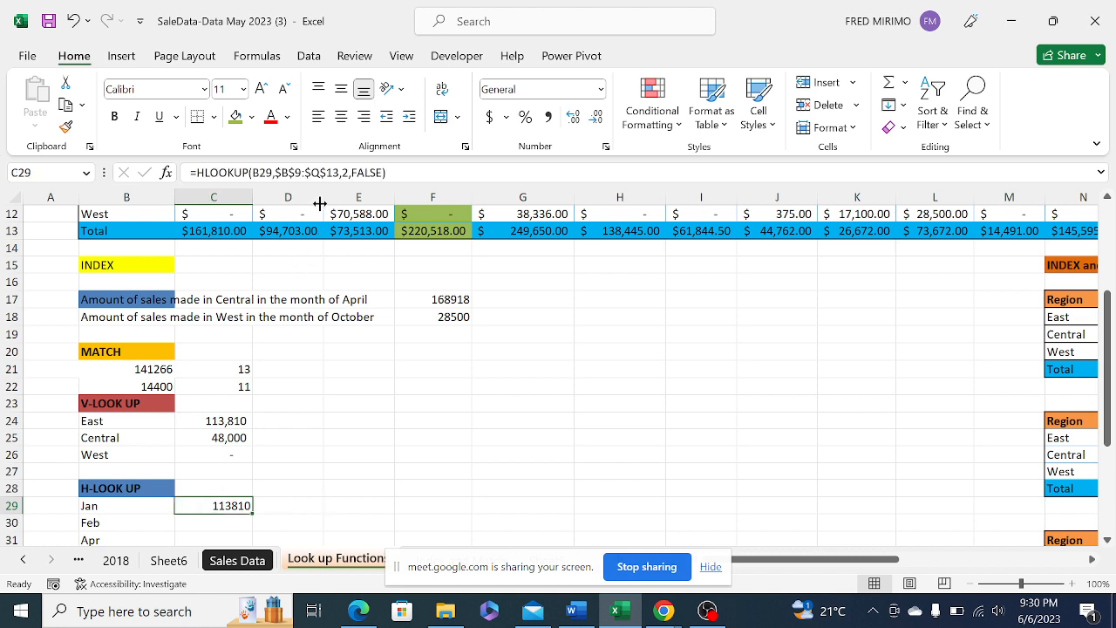
{"action": "left_click", "coordinate": [347, 172]}
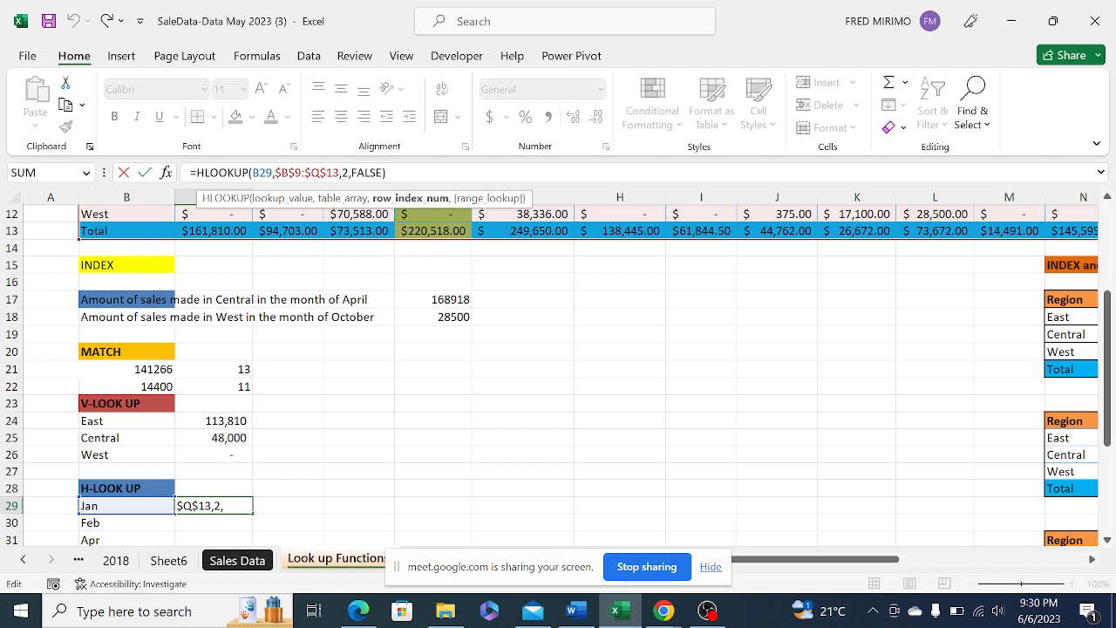
{"action": "left_click", "coordinate": [387, 172]}
{"action": "key", "text": "Return"}
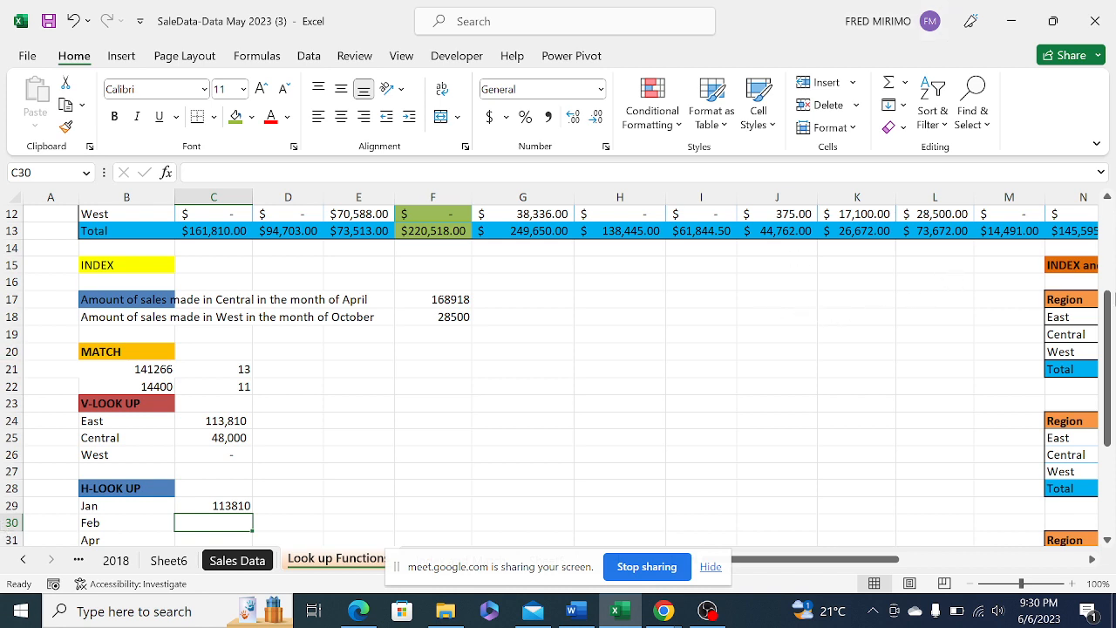
Replace the C29 formula with a new HLOOKUP that uses the Jan label in B29 as the lookup value
{"action": "left_click_drag", "start_coordinate": [1109, 347], "coordinate": [1110, 295]}
{"action": "left_click", "coordinate": [229, 522]}
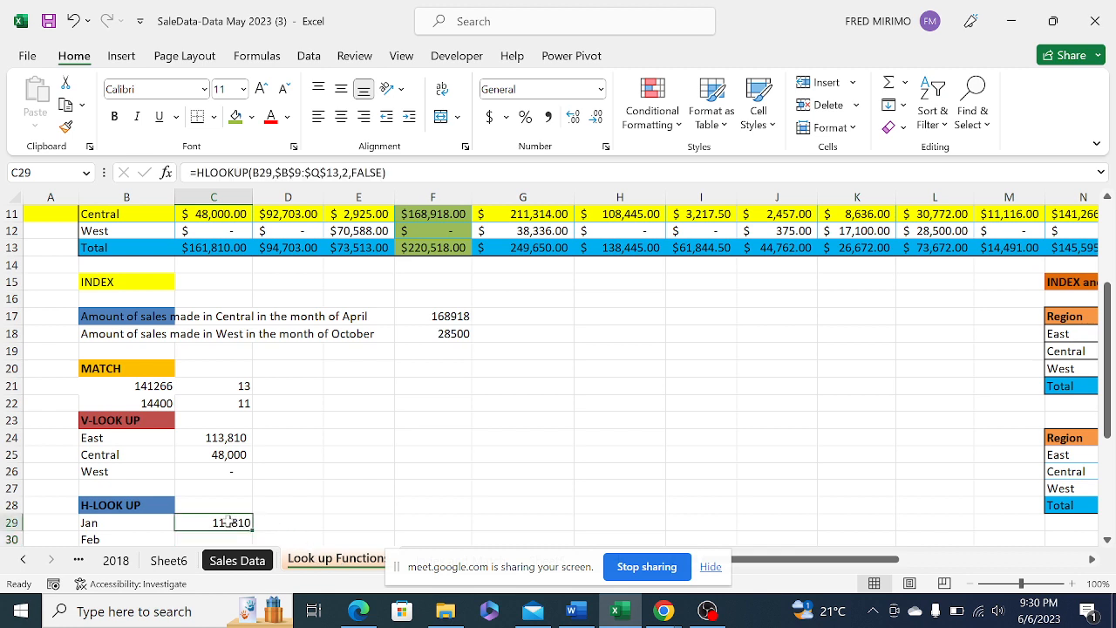
{"action": "key", "text": "BackSpace"}
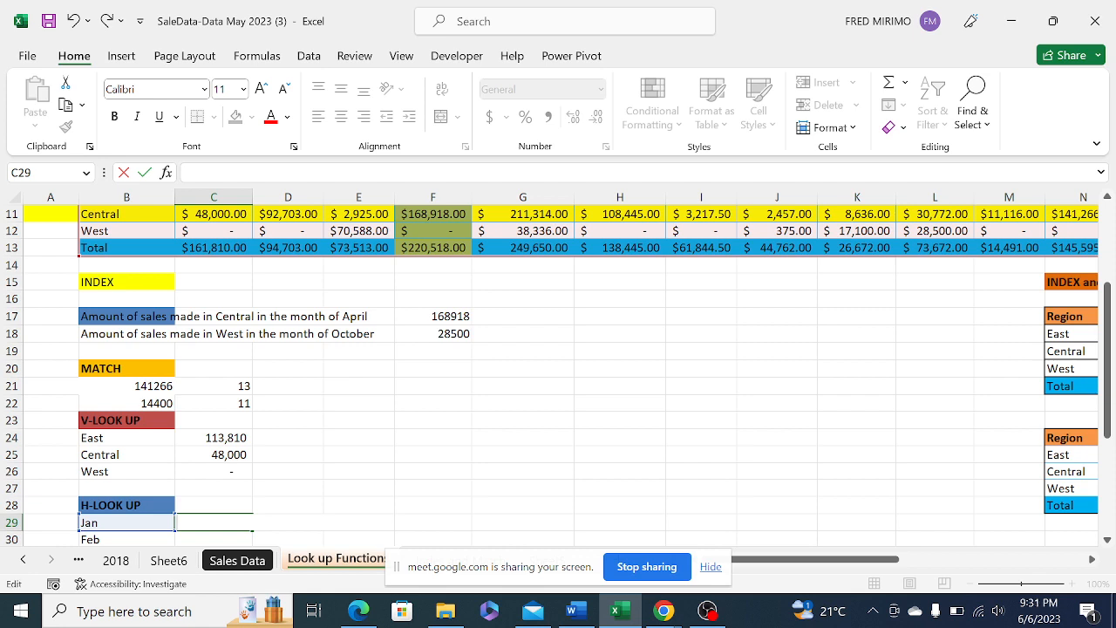
{"action": "type", "text": "="}
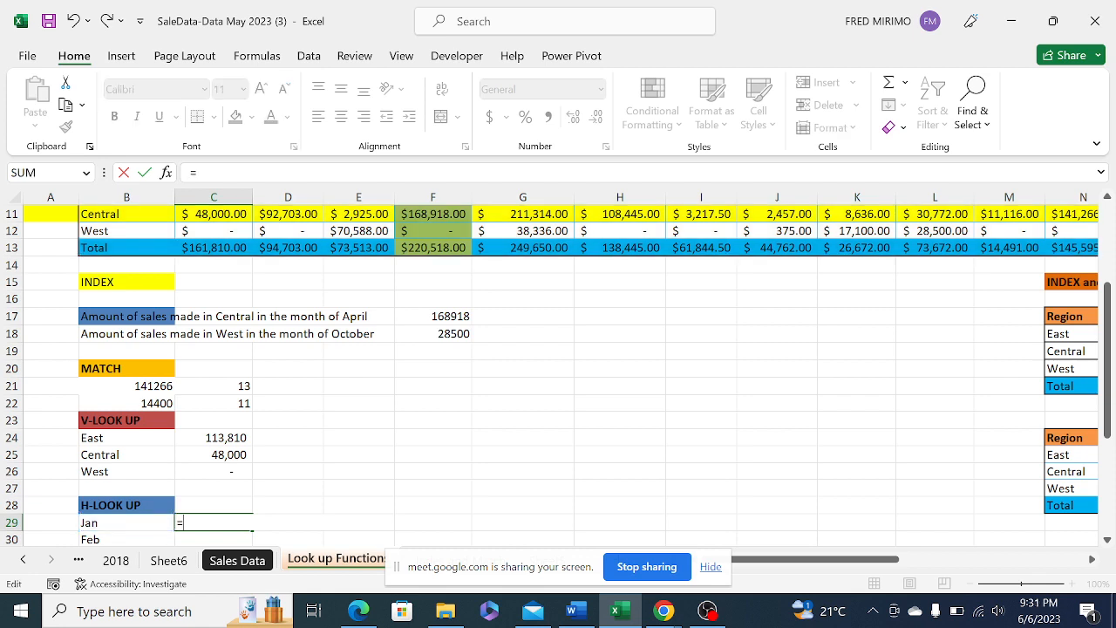
{"action": "type", "text": "h"}
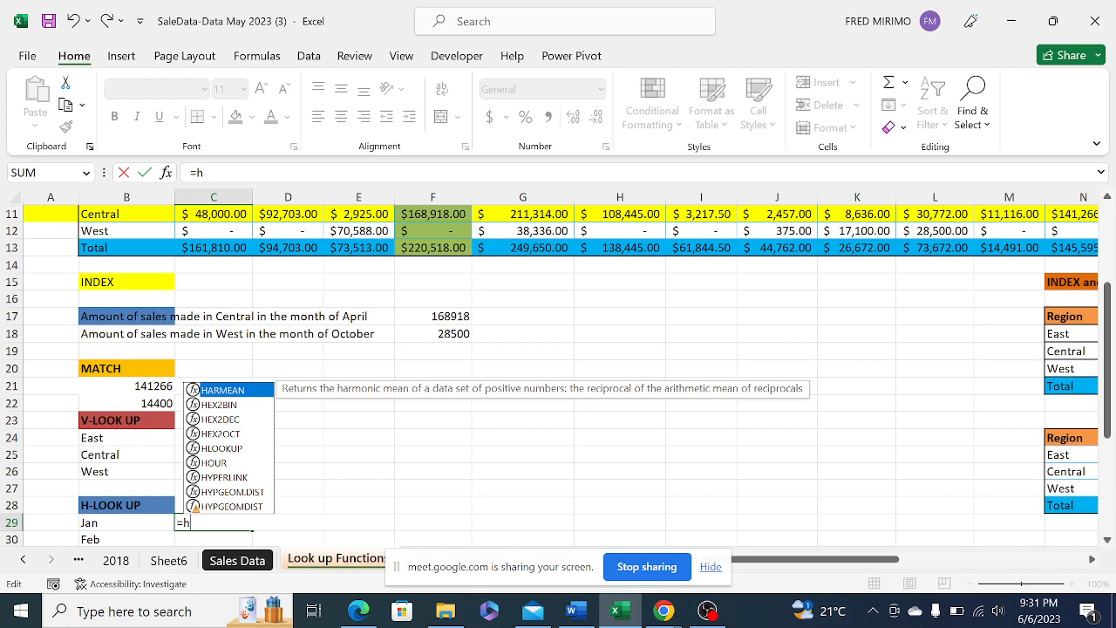
{"action": "type", "text": "lo"}
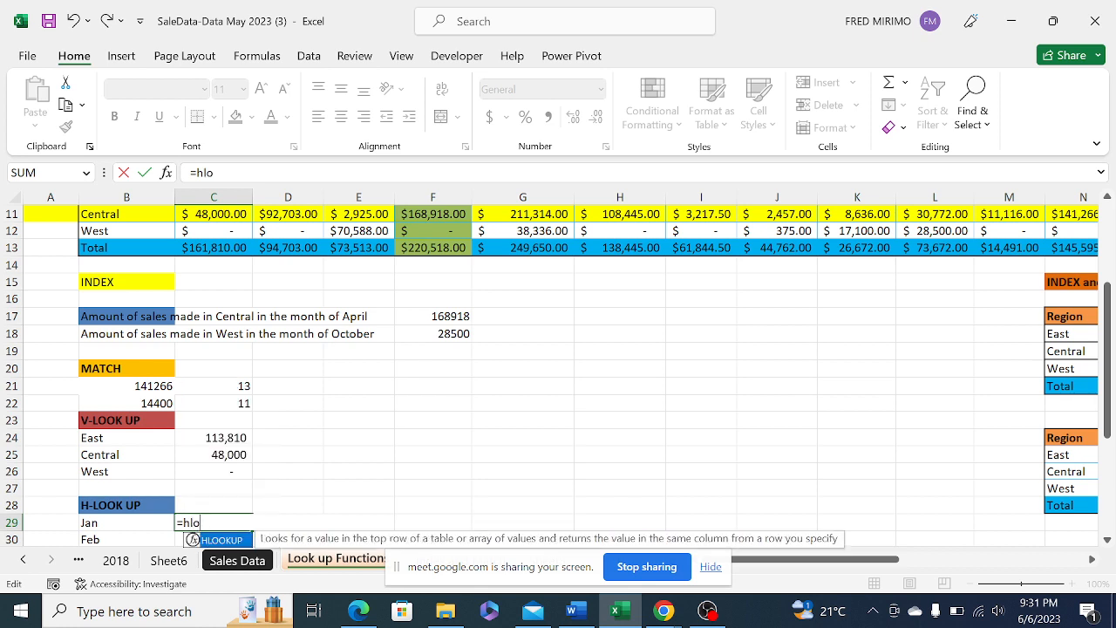
{"action": "double_click", "coordinate": [218, 541]}
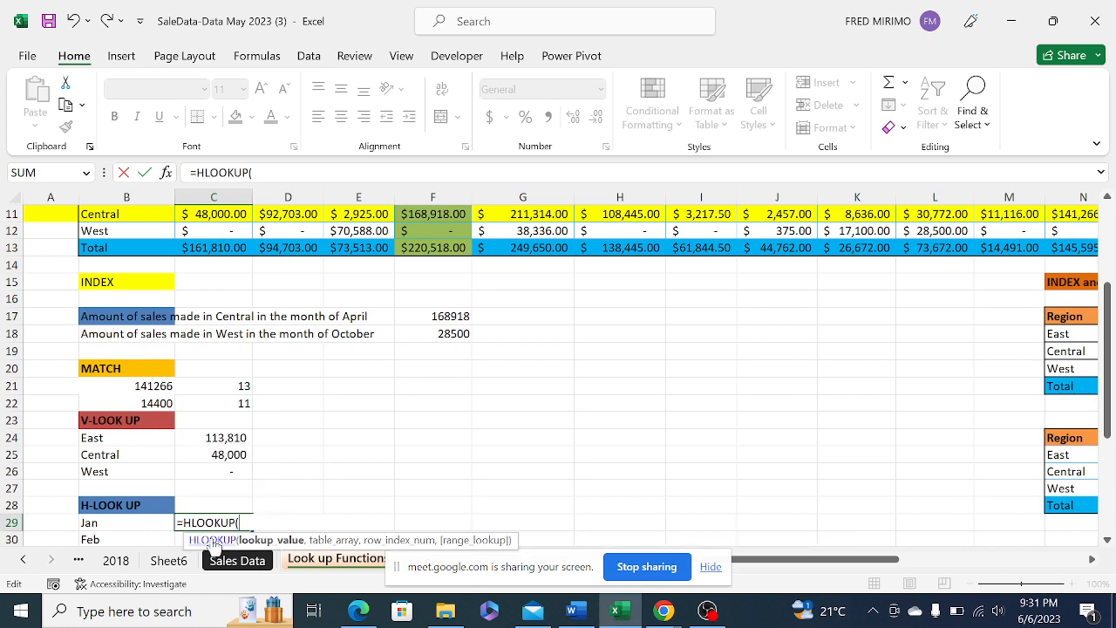
{"action": "left_click", "coordinate": [102, 523]}
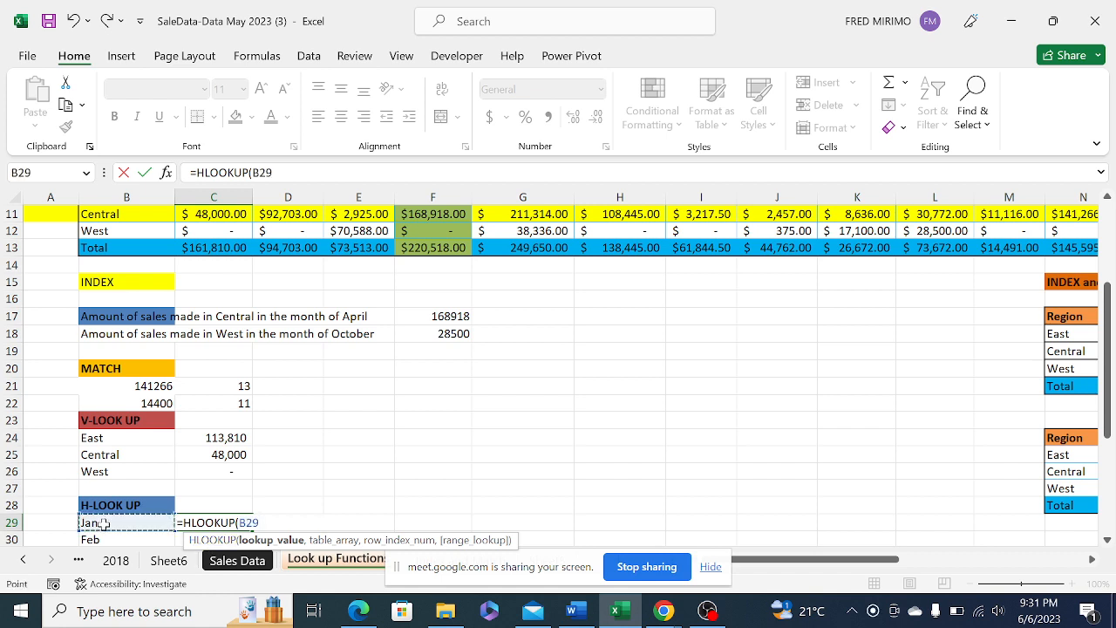
{"action": "type", "text": ","}
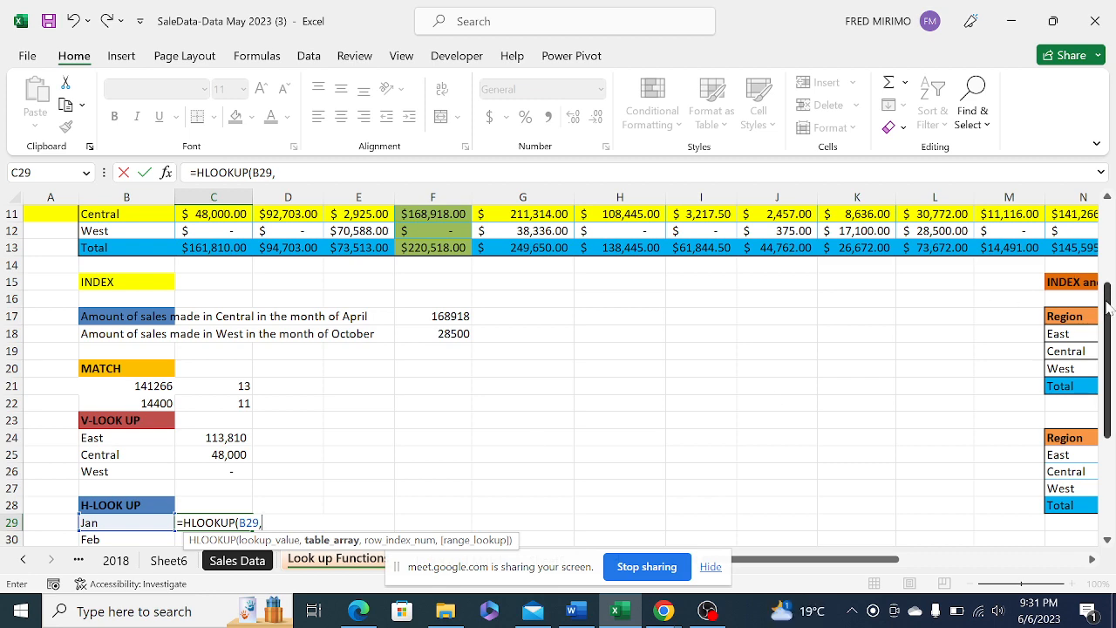
Set the C29 formula's table array to the regional sales table B9:Q13 and lock the lookup value's column as $B29
{"action": "left_click_drag", "start_coordinate": [1108, 307], "coordinate": [1107, 264]}
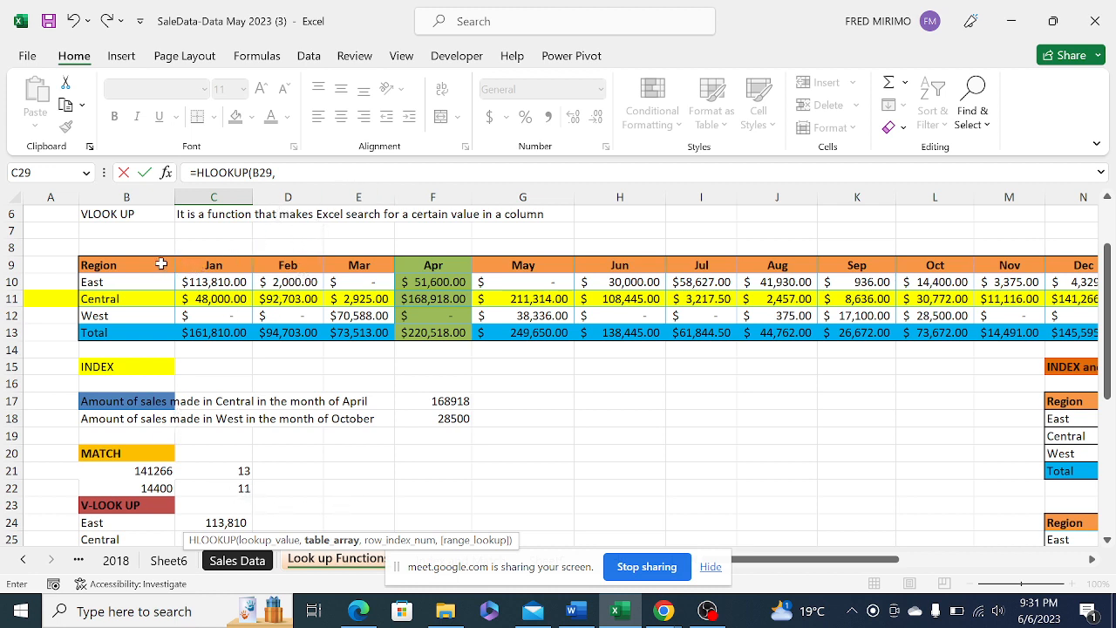
{"action": "left_click_drag", "start_coordinate": [158, 263], "coordinate": [977, 332]}
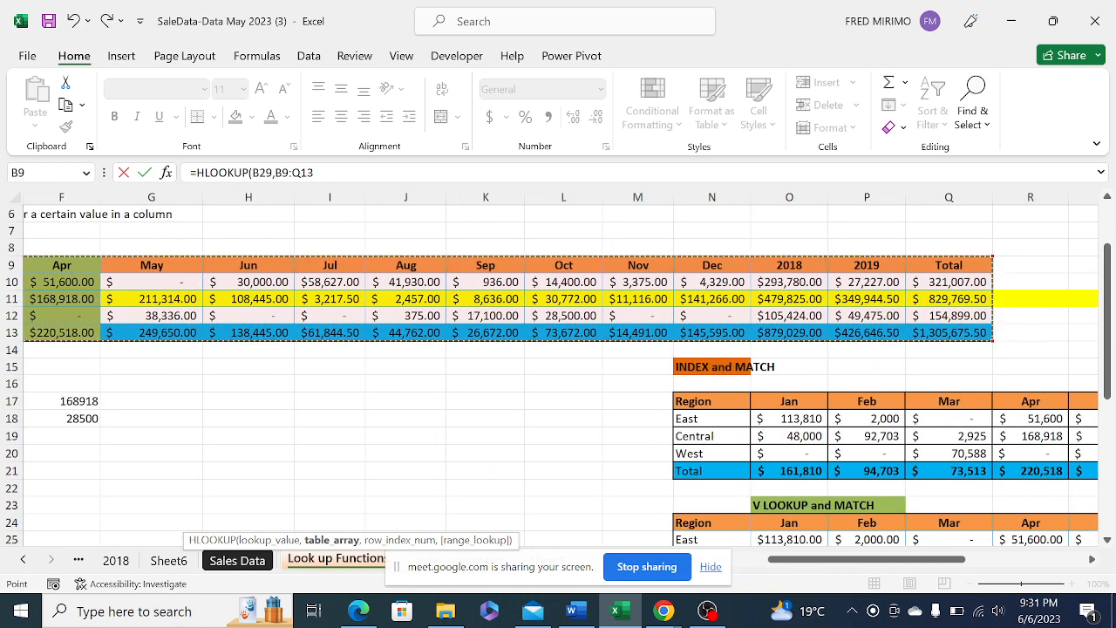
{"action": "left_click", "coordinate": [252, 173]}
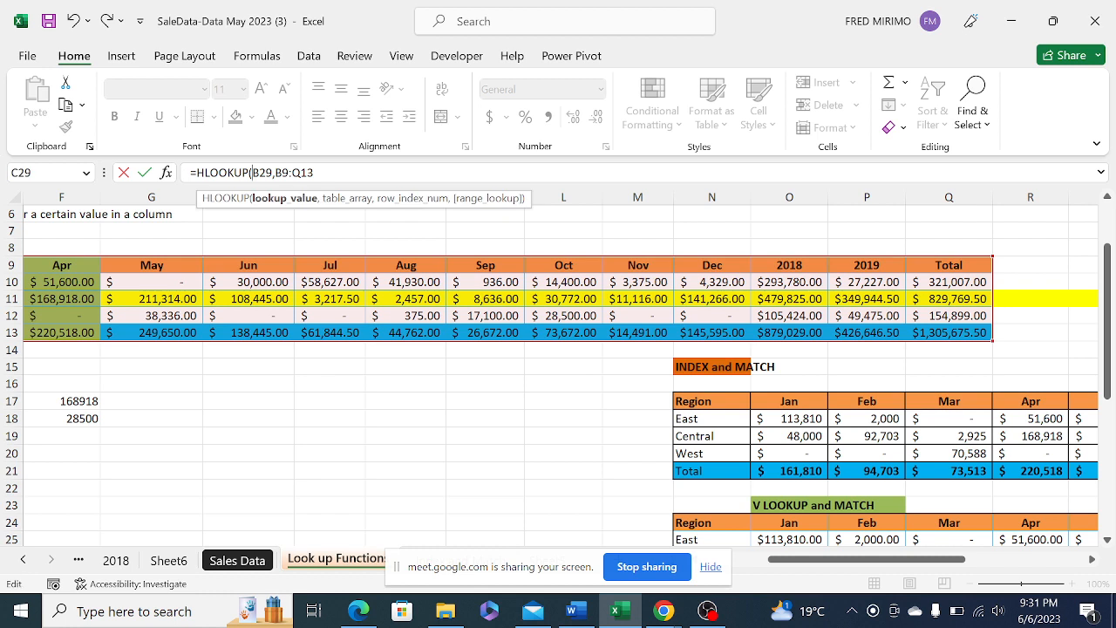
{"action": "type", "text": "$"}
{"action": "left_click", "coordinate": [321, 173]}
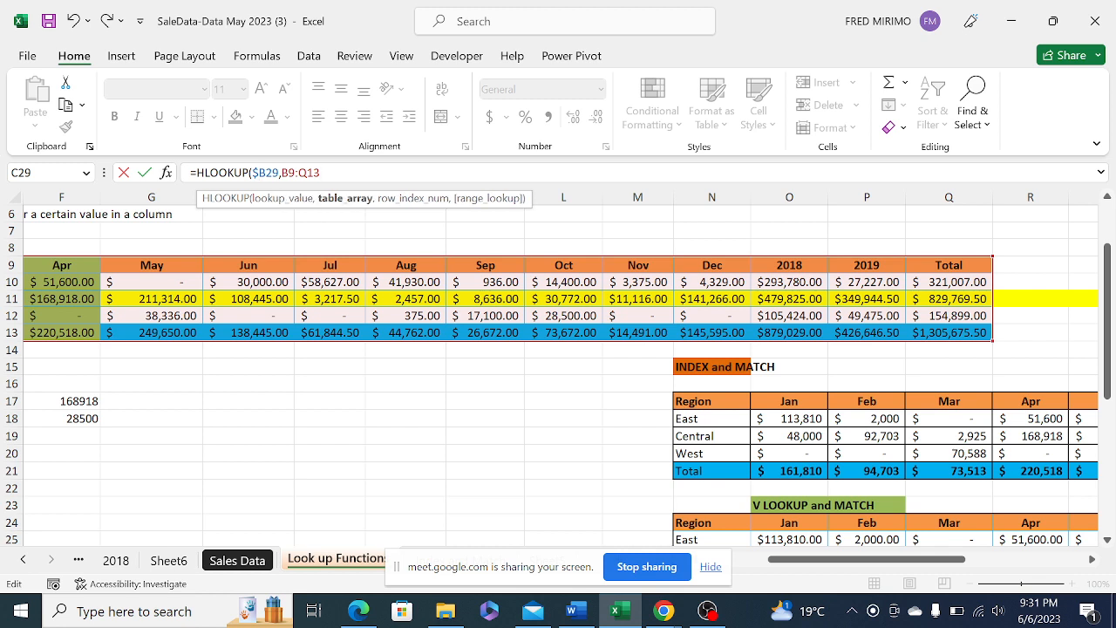
{"action": "type", "text": ","}
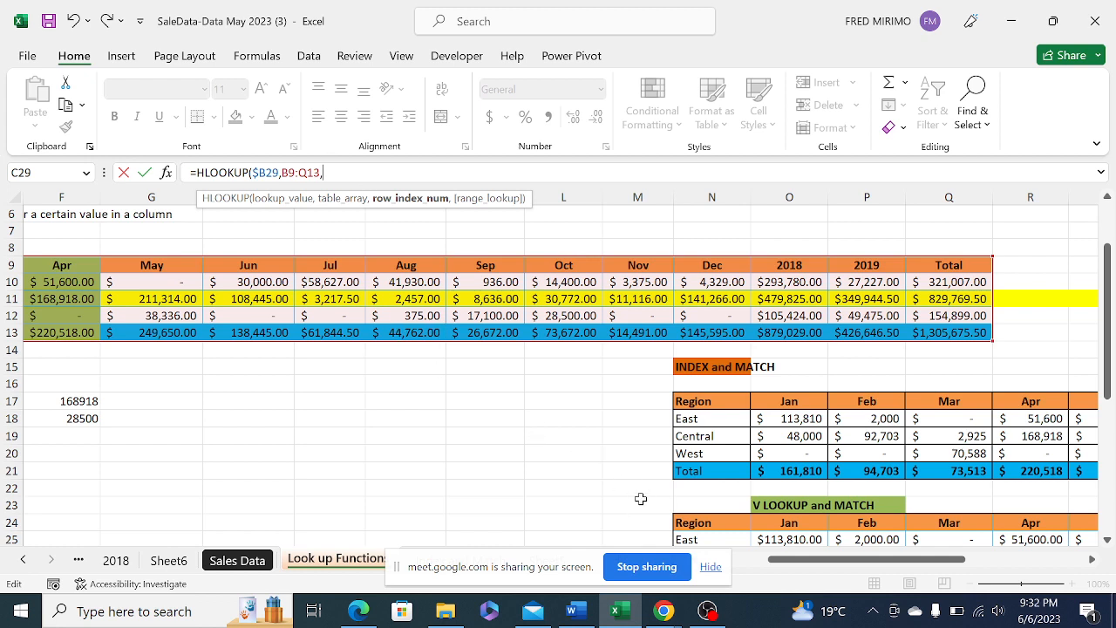
Complete the HLOOKUP in C29 with row index 2 for the East row and FALSE for an exact match
{"action": "left_click_drag", "start_coordinate": [776, 559], "coordinate": [740, 569]}
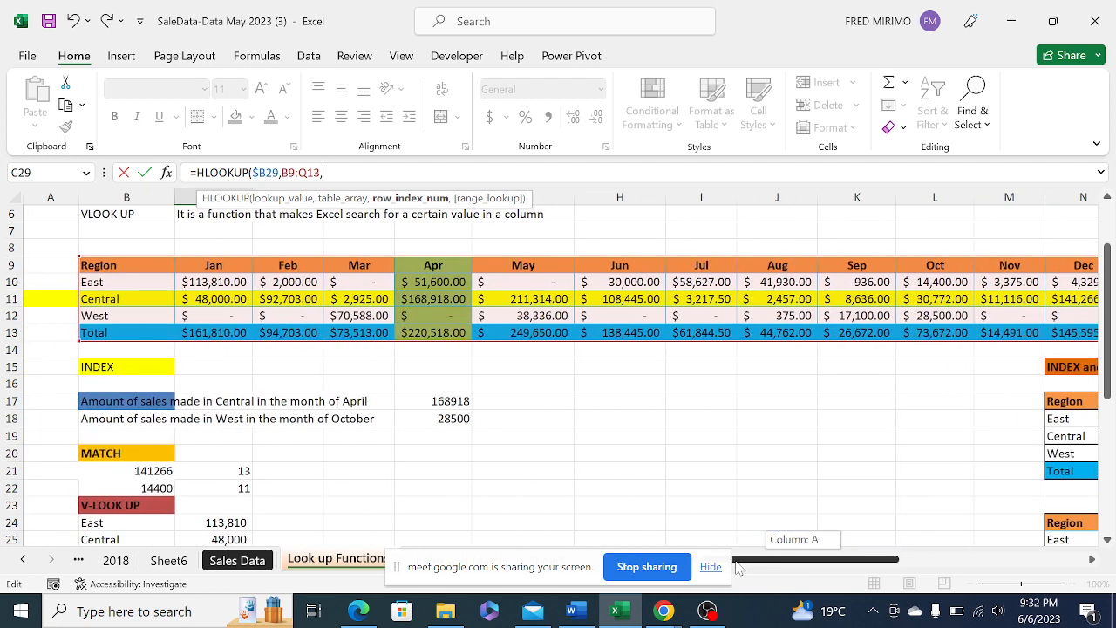
{"action": "left_click_drag", "start_coordinate": [736, 568], "coordinate": [737, 568]}
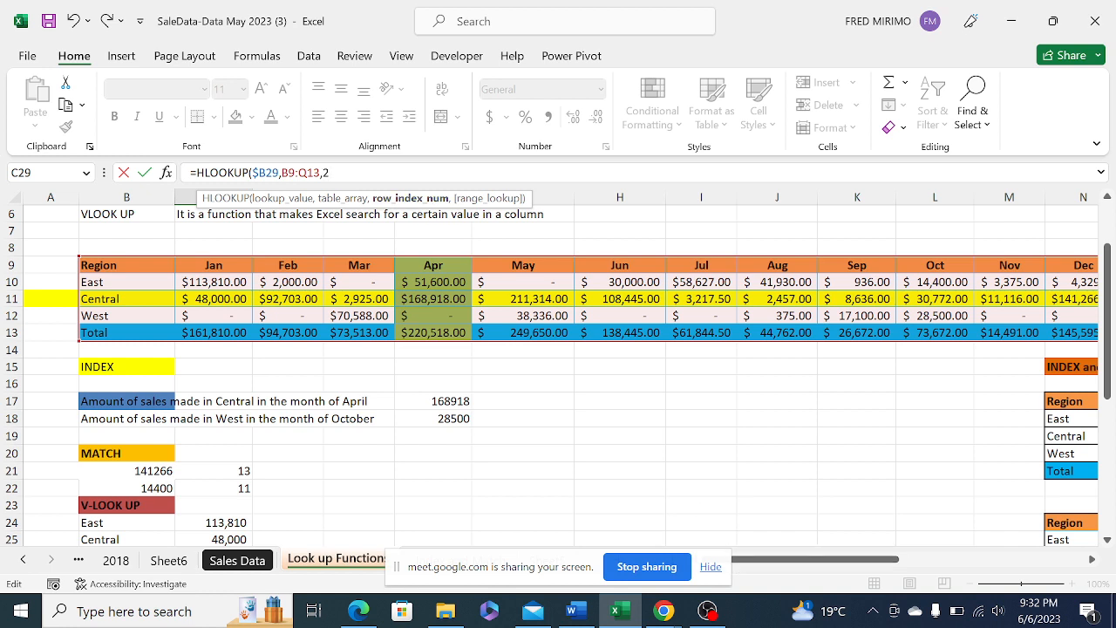
{"action": "type", "text": ","}
{"action": "double_click", "coordinate": [377, 223]}
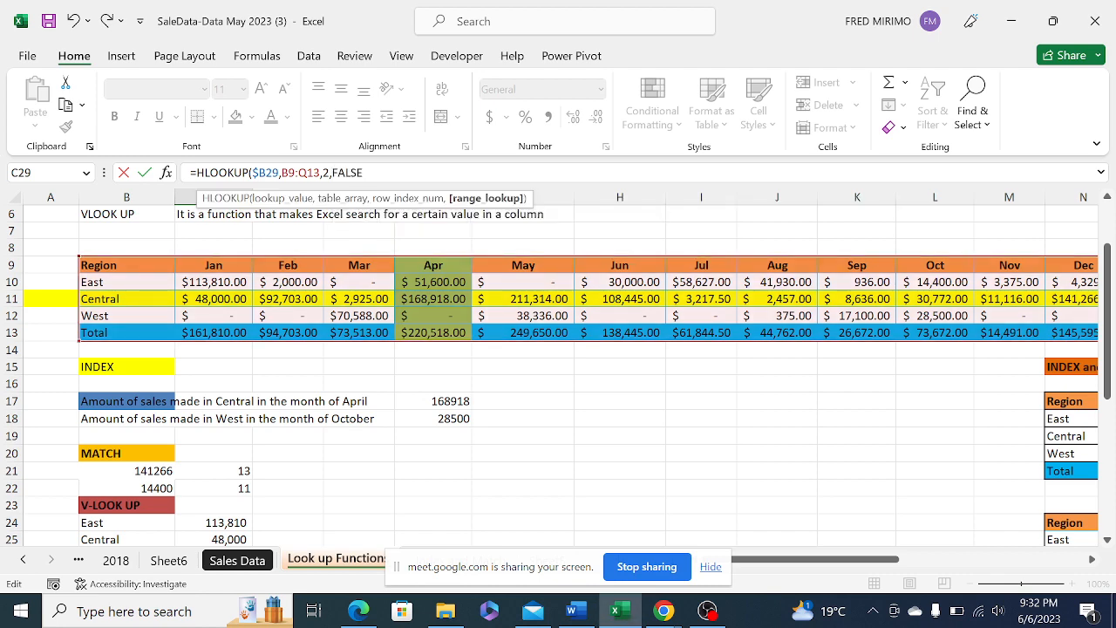
{"action": "type", "text": ")"}
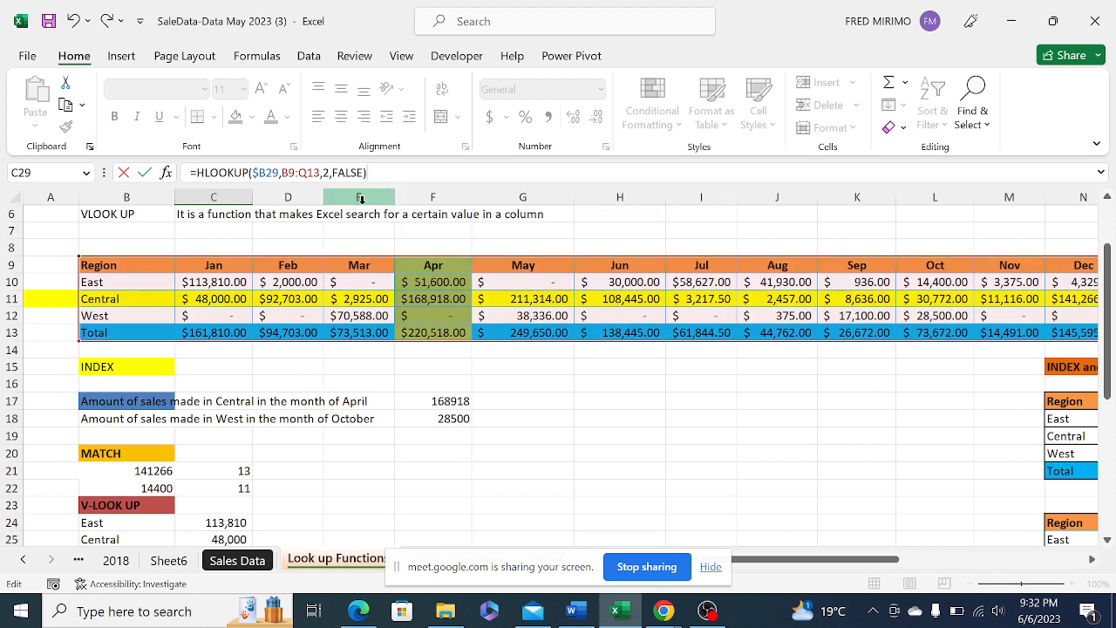
{"action": "key", "text": "Return"}
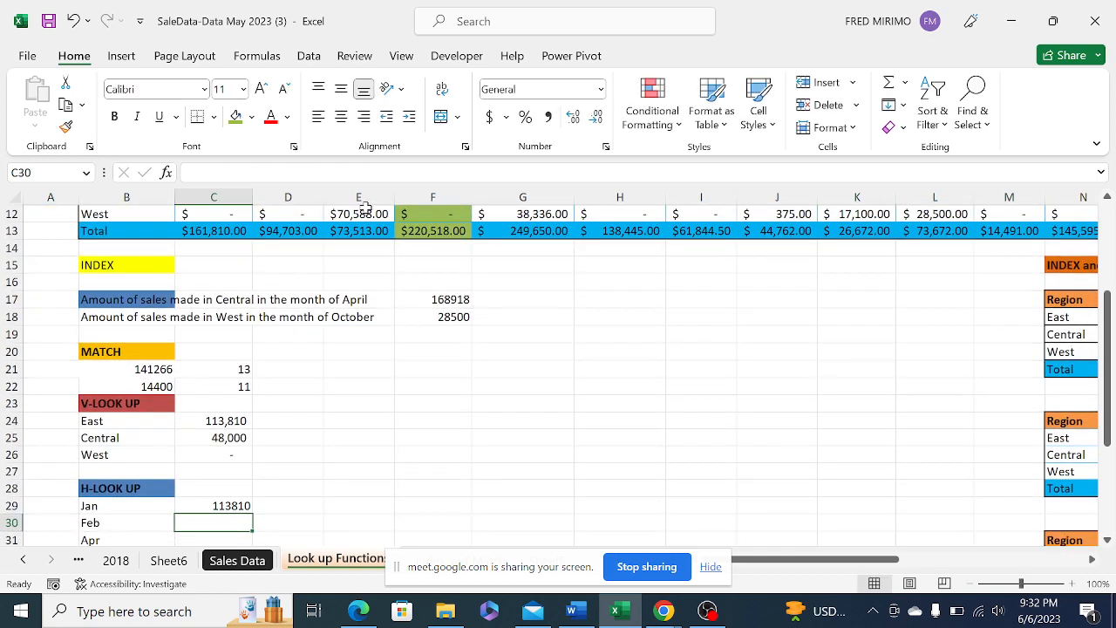
Fill the HLOOKUP formula from C29 down to C33 for the remaining months
{"action": "scroll", "coordinate": [284, 409], "scroll_direction": "down", "scroll_amount": 2}
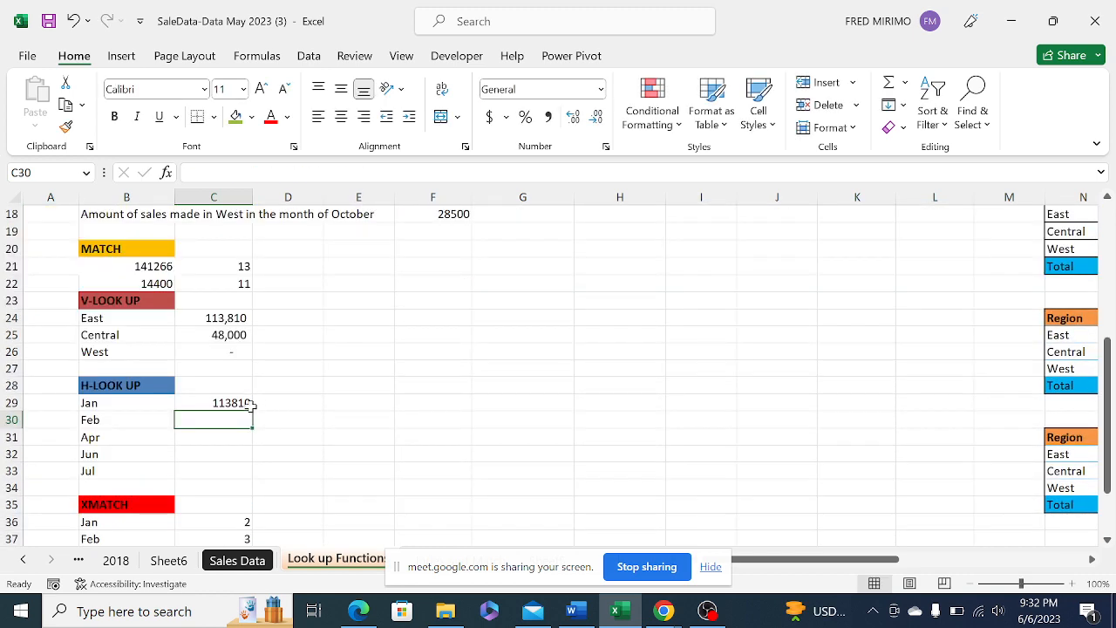
{"action": "left_click", "coordinate": [215, 400]}
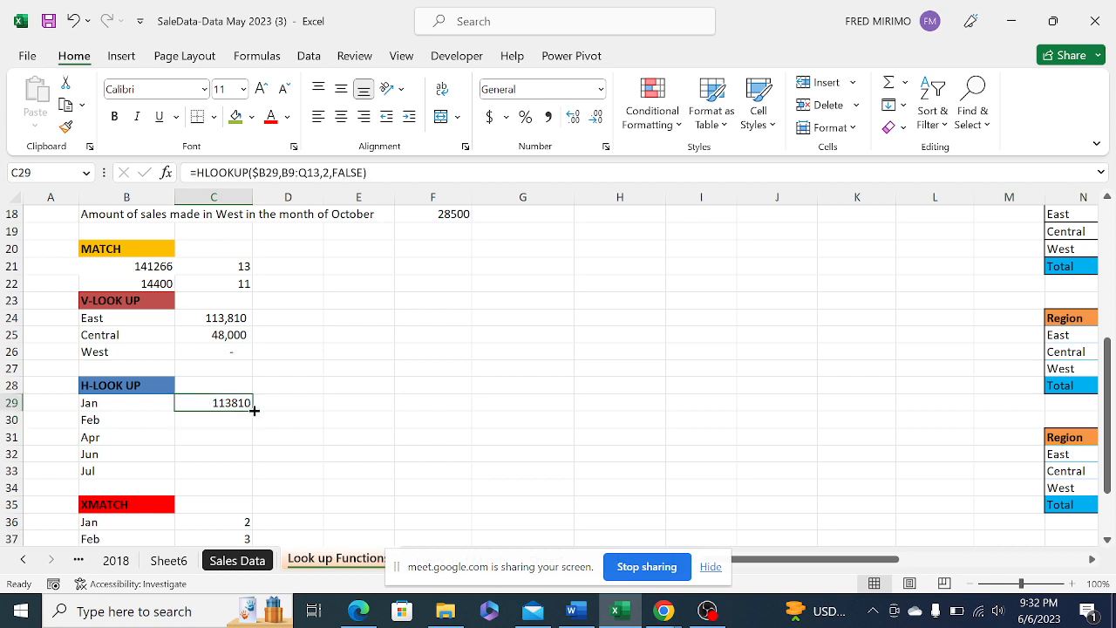
{"action": "left_click_drag", "start_coordinate": [253, 411], "coordinate": [250, 474]}
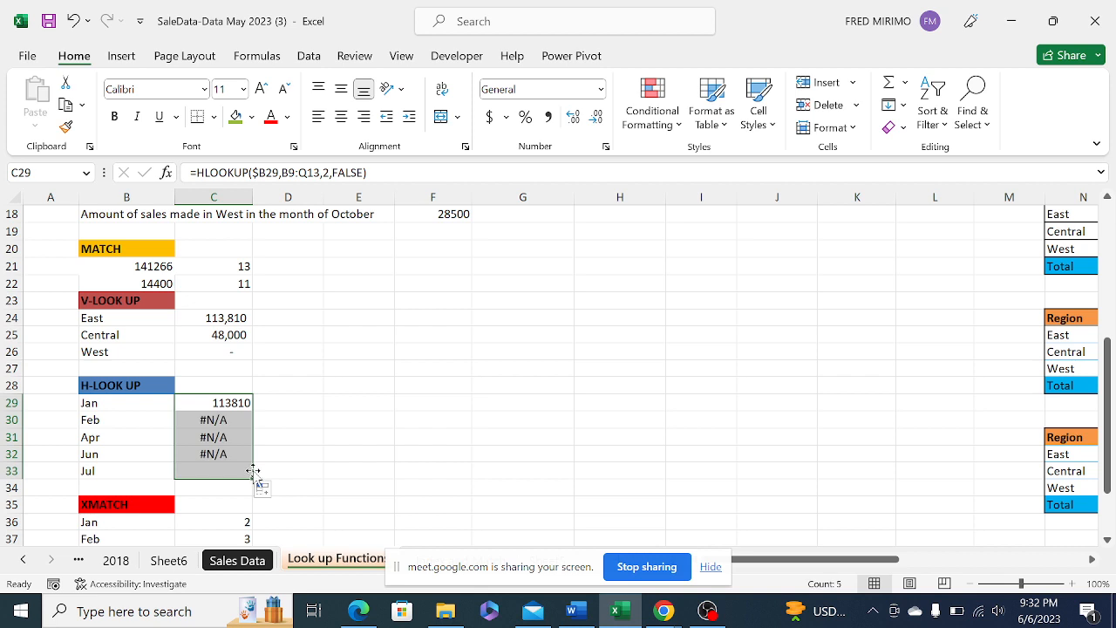
Inspect the lookup value and table array references in the copied C30 formula and compare them with C29
{"action": "left_click", "coordinate": [225, 421]}
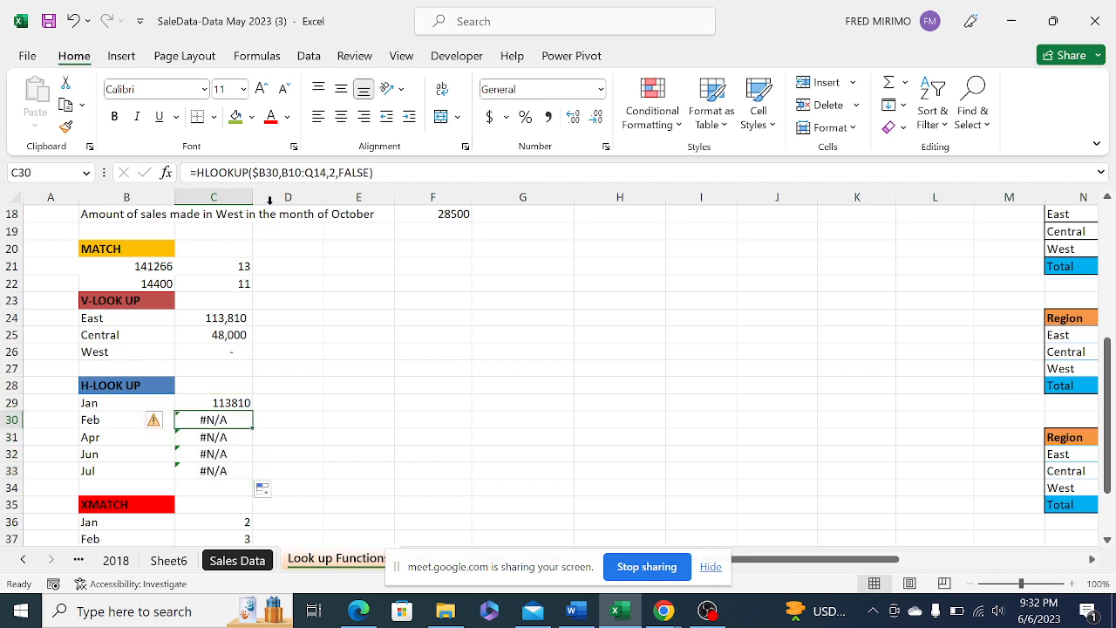
{"action": "left_click", "coordinate": [274, 172]}
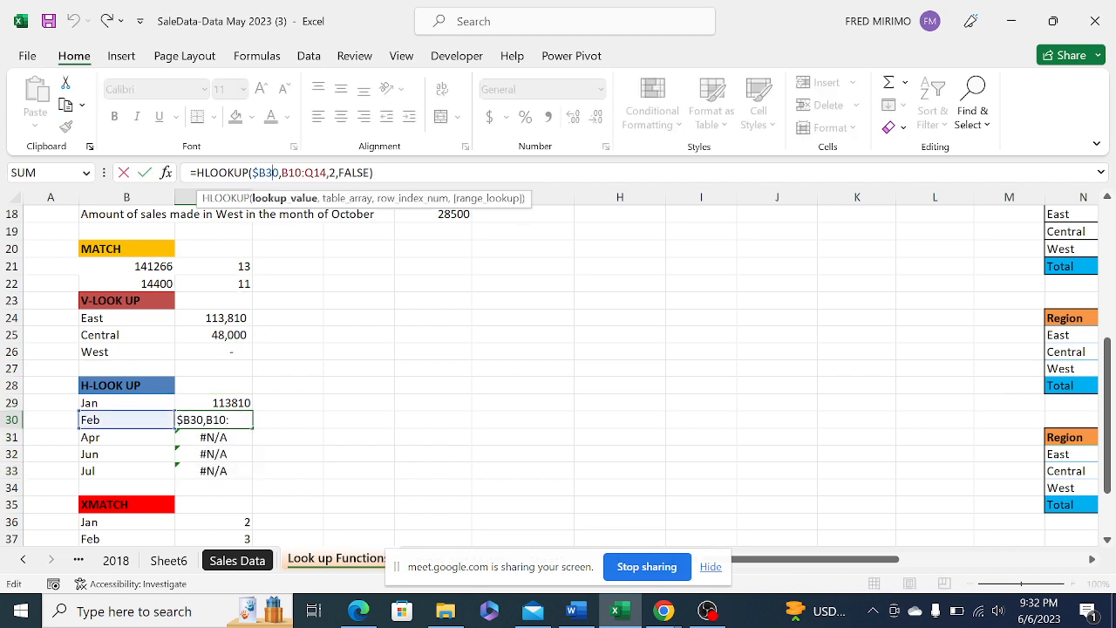
{"action": "left_click_drag", "start_coordinate": [1108, 354], "coordinate": [1113, 303]}
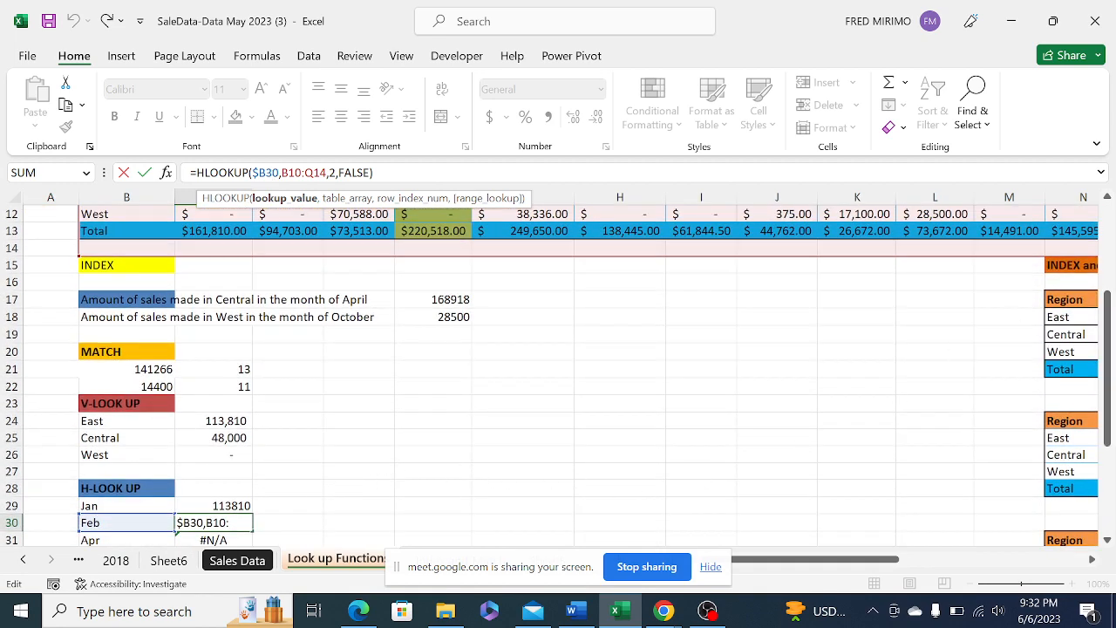
{"action": "left_click", "coordinate": [215, 507]}
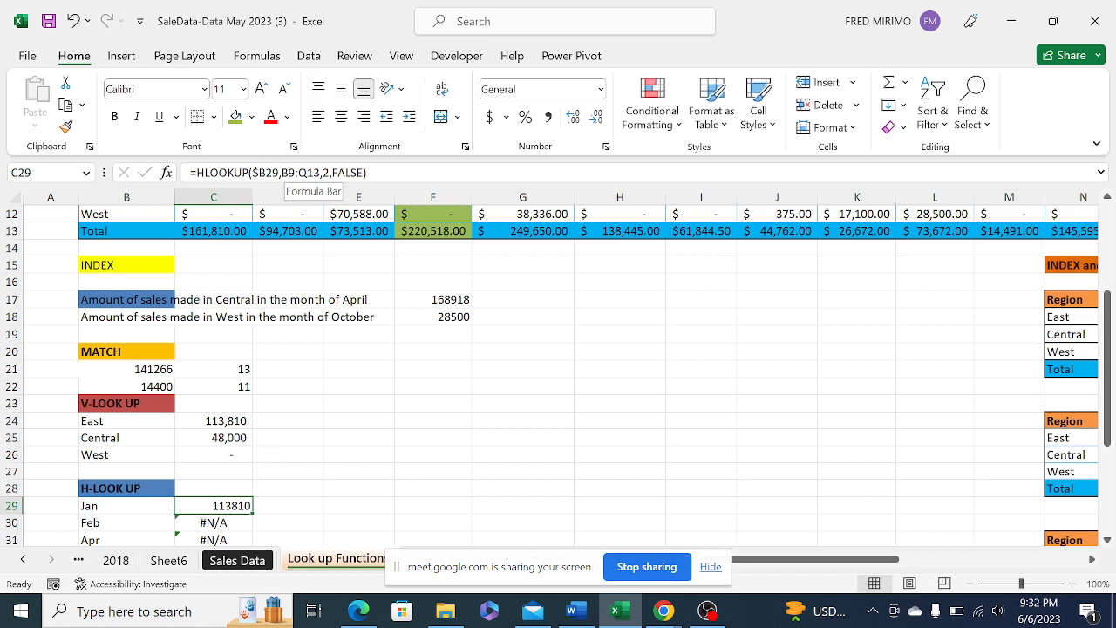
Lock the table array in the C29 HLOOKUP formula as the absolute range $B$9:$Q$13
{"action": "left_click", "coordinate": [306, 172]}
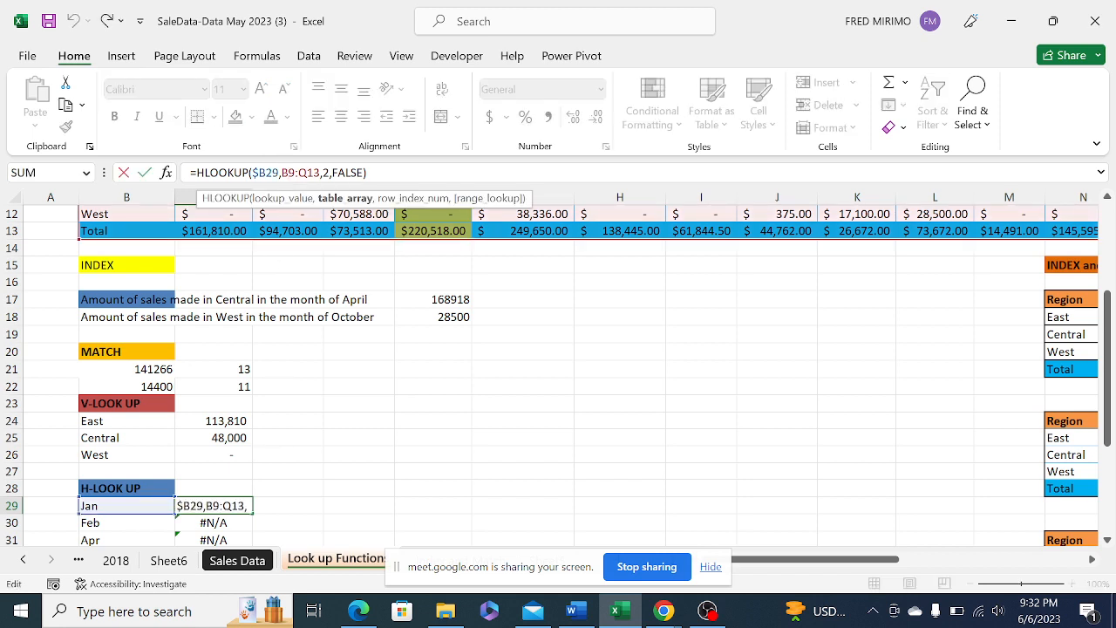
{"action": "key", "text": "F4"}
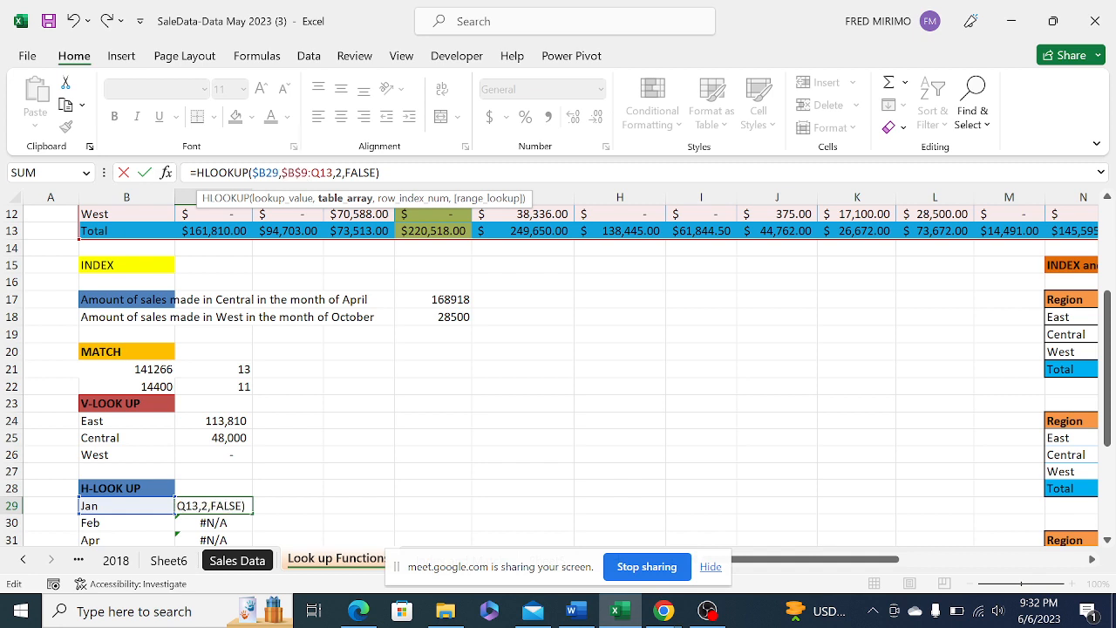
{"action": "key", "text": "F4"}
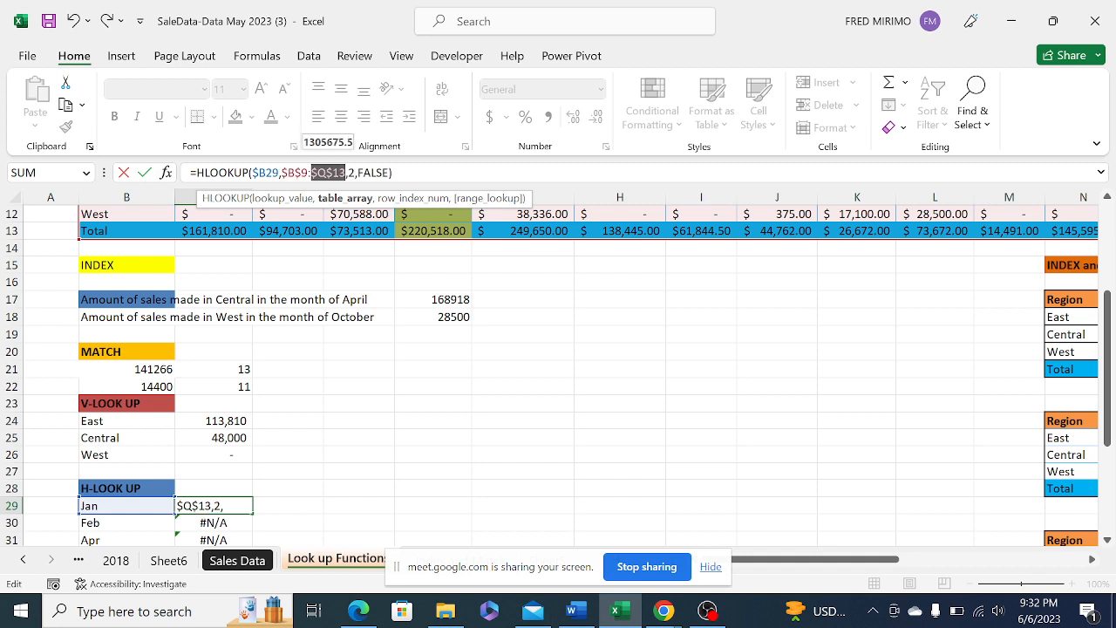
{"action": "left_click", "coordinate": [394, 173]}
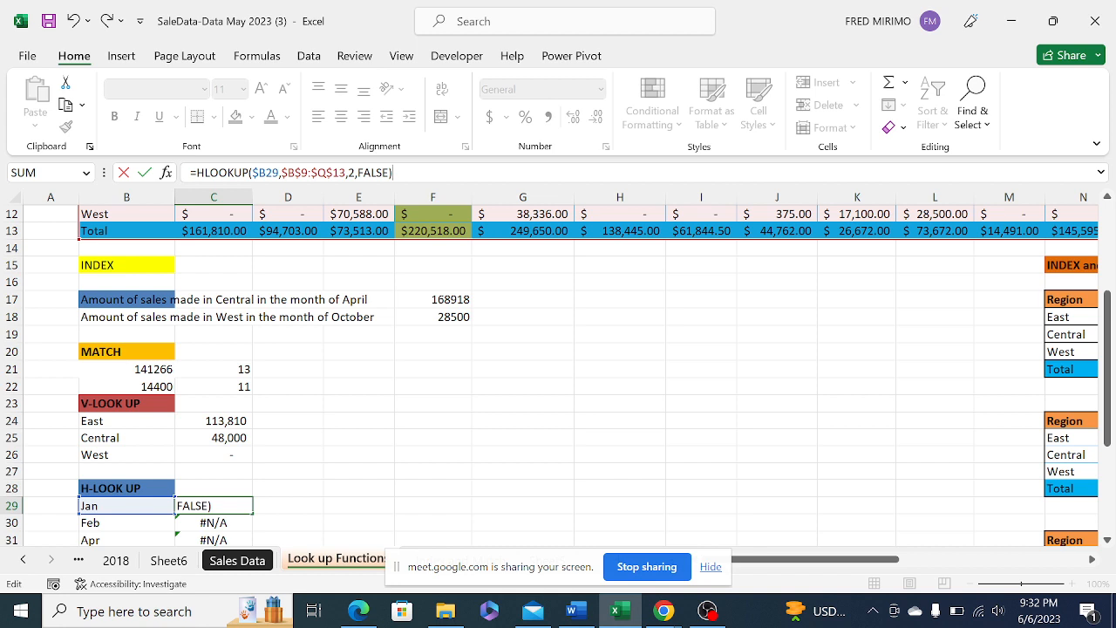
{"action": "key", "text": "Return"}
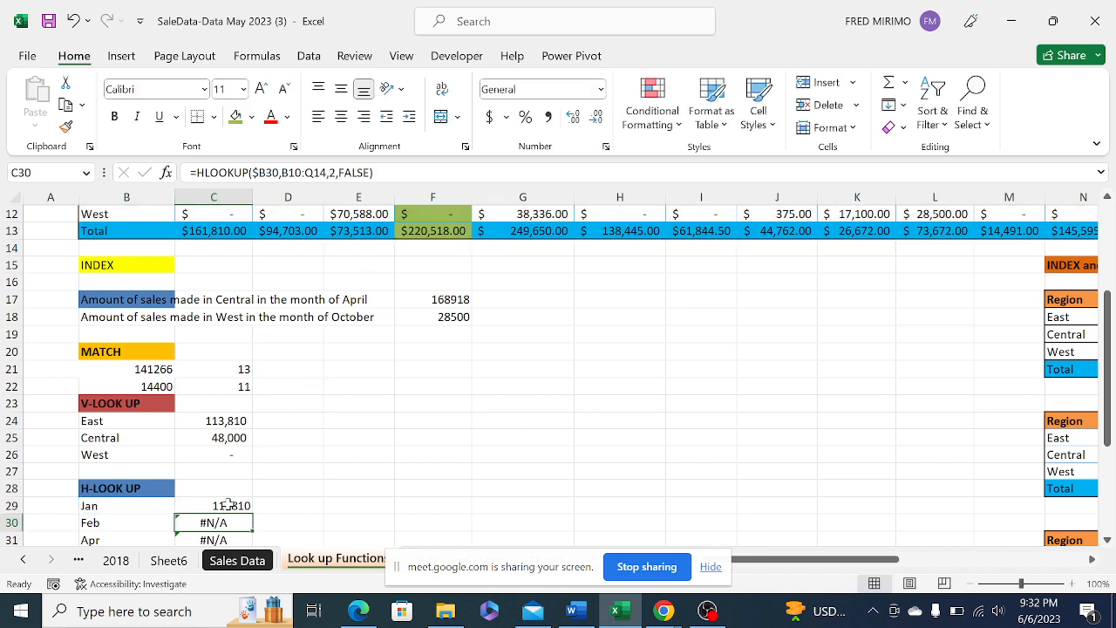
Fill the HLOOKUP formula with the locked table array from C29 down to C33
{"action": "left_click", "coordinate": [229, 504]}
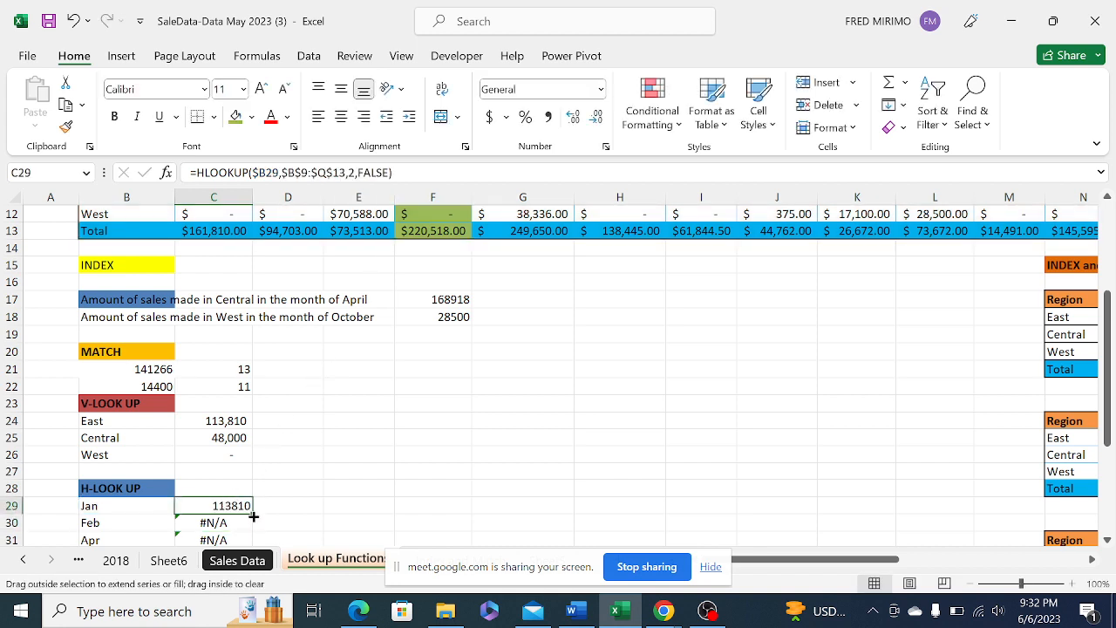
{"action": "left_click_drag", "start_coordinate": [253, 516], "coordinate": [255, 528]}
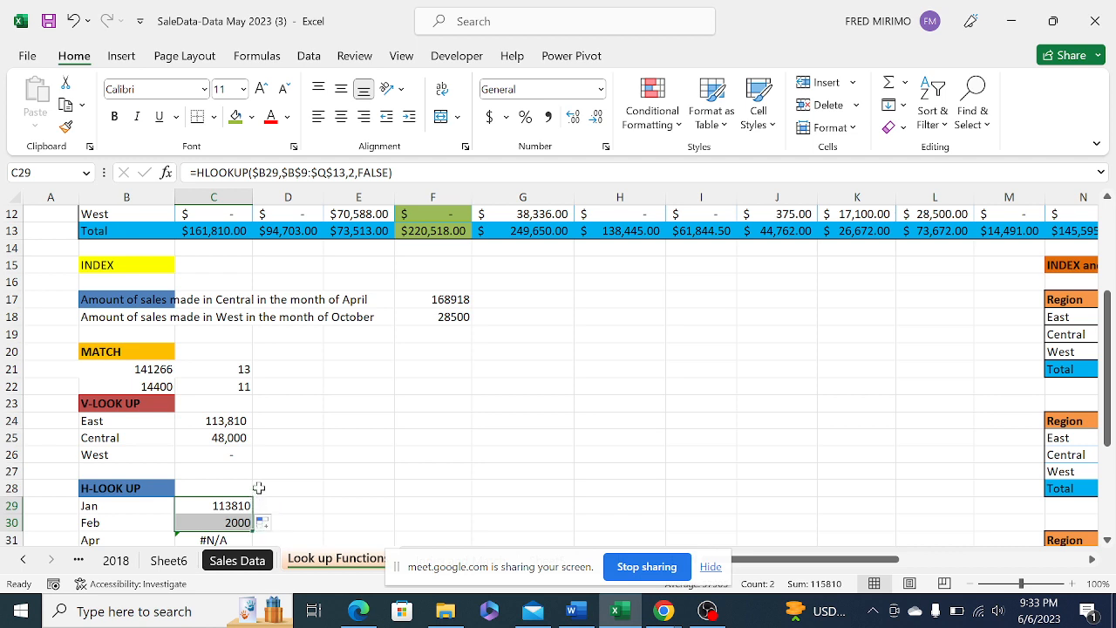
{"action": "scroll", "coordinate": [288, 466], "scroll_direction": "down", "scroll_amount": 3}
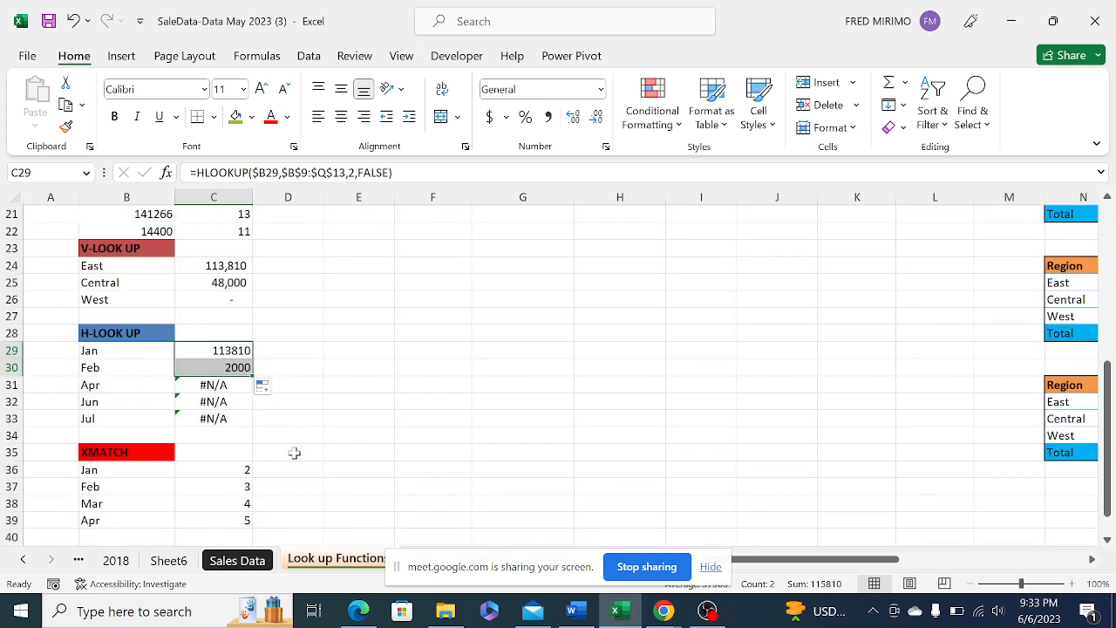
{"action": "left_click", "coordinate": [246, 367]}
{"action": "left_click_drag", "start_coordinate": [252, 376], "coordinate": [246, 428]}
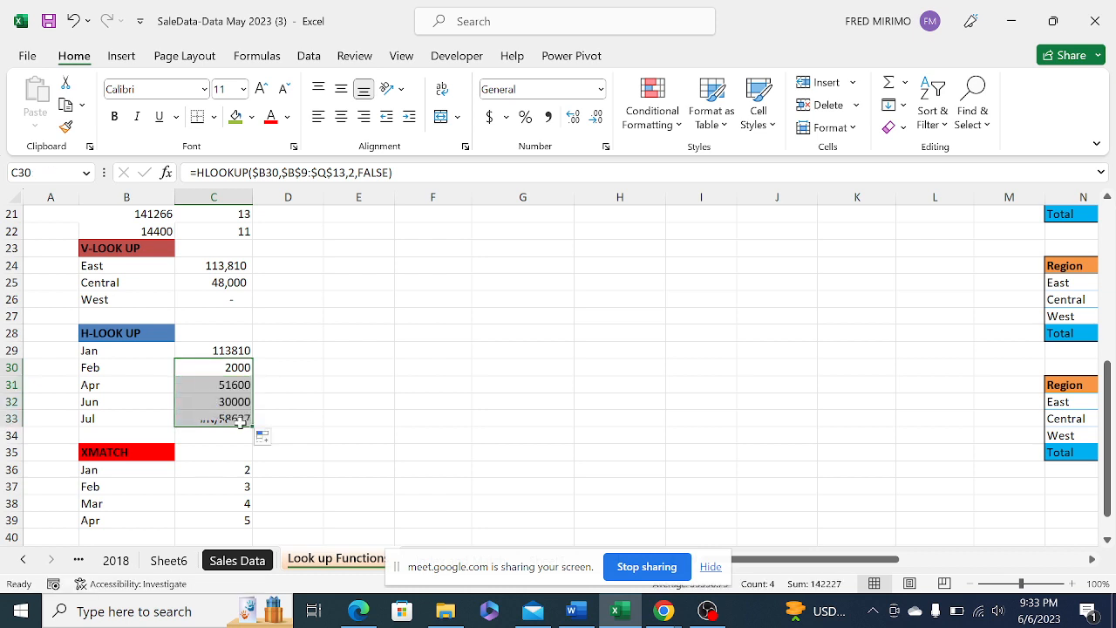
{"action": "left_click", "coordinate": [302, 397]}
{"action": "left_click", "coordinate": [229, 350]}
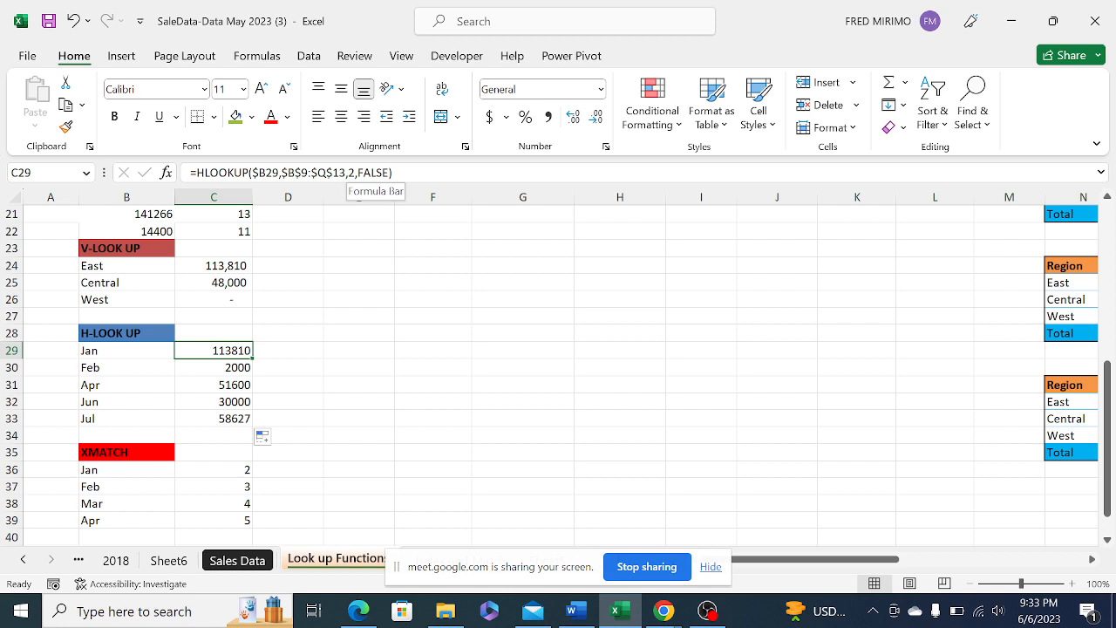
Set the row index in the C29 HLOOKUP formula to 3 for the Central row of the regional sales table
{"action": "scroll", "coordinate": [306, 287], "scroll_direction": "up", "scroll_amount": 4}
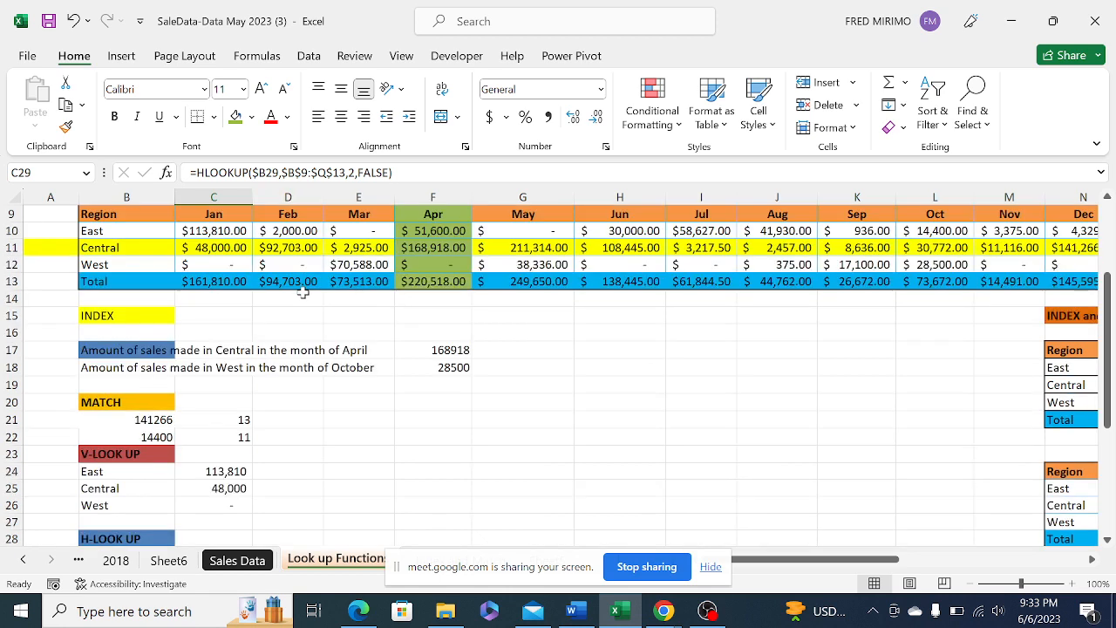
{"action": "left_click", "coordinate": [105, 232]}
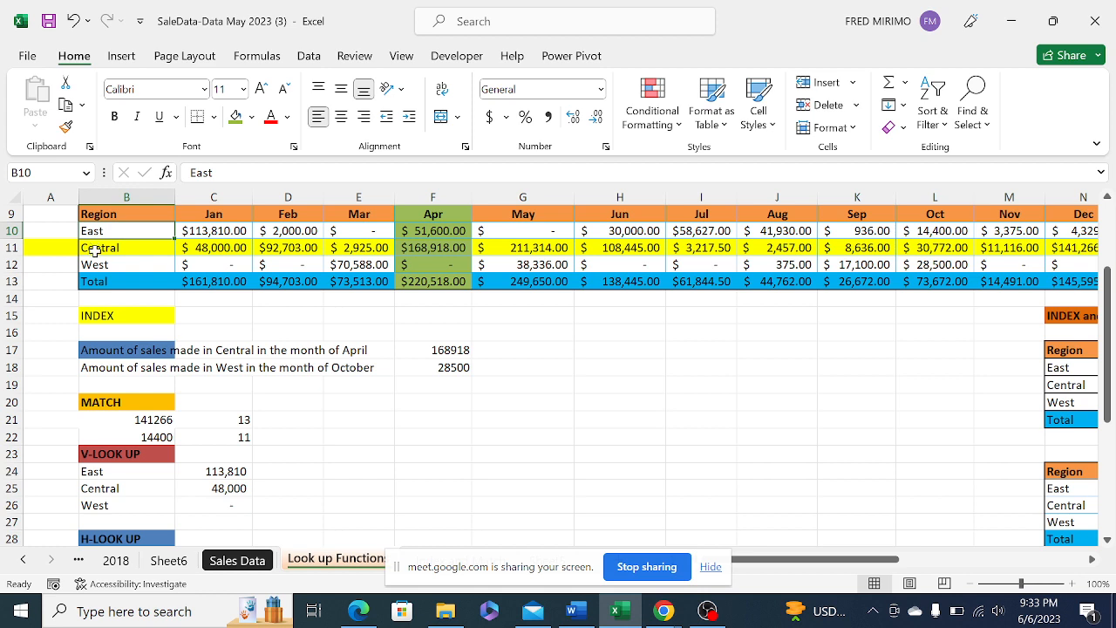
{"action": "left_click", "coordinate": [99, 247]}
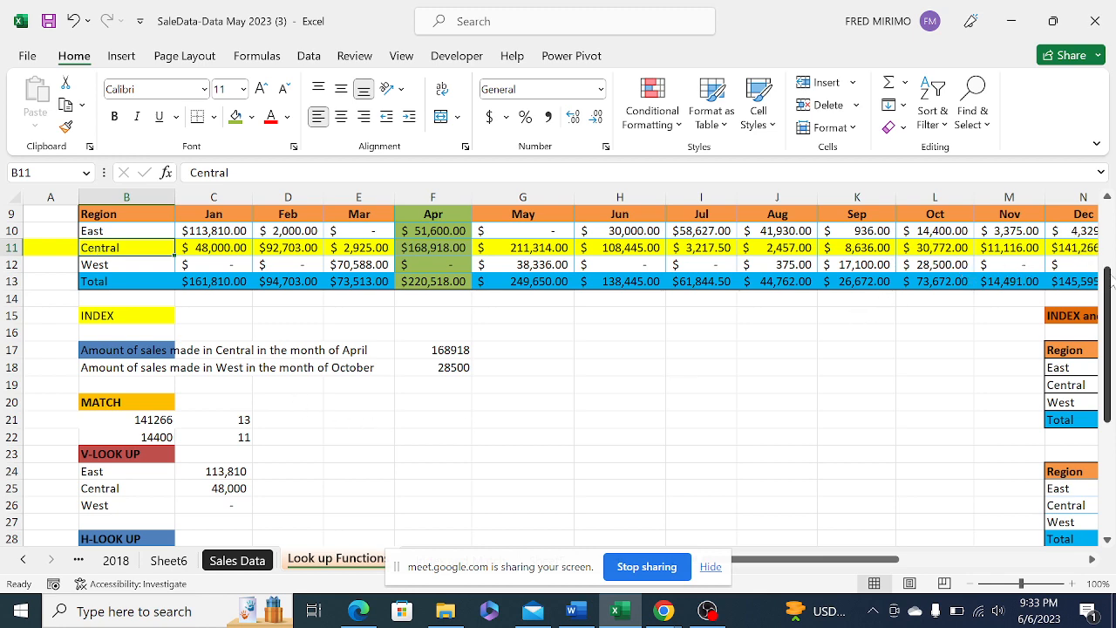
{"action": "left_click_drag", "start_coordinate": [1111, 281], "coordinate": [1109, 402]}
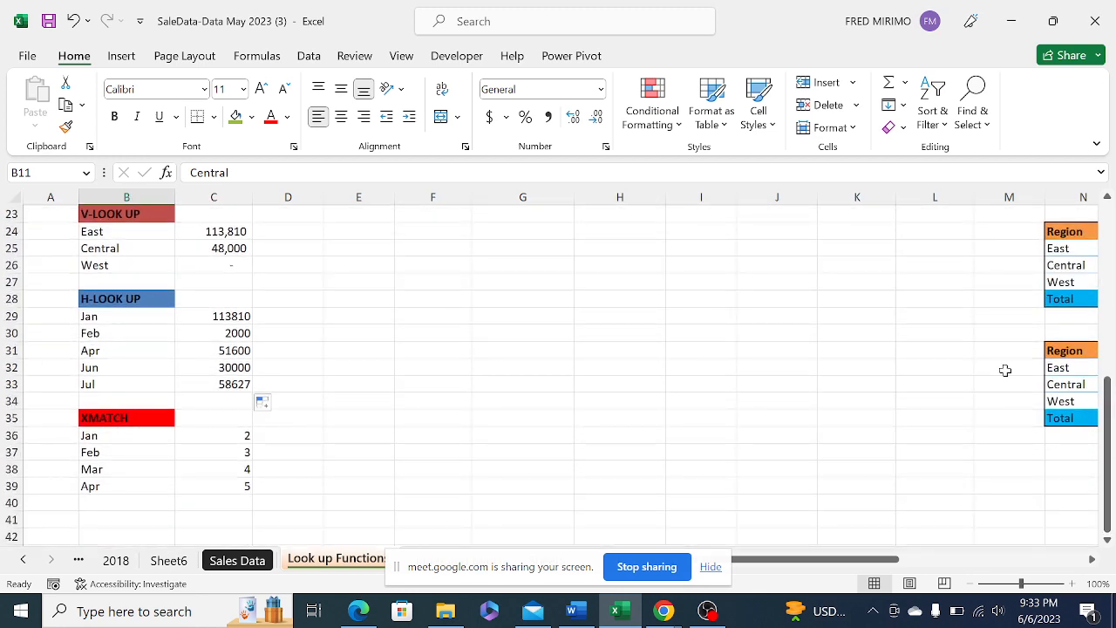
{"action": "left_click", "coordinate": [228, 316]}
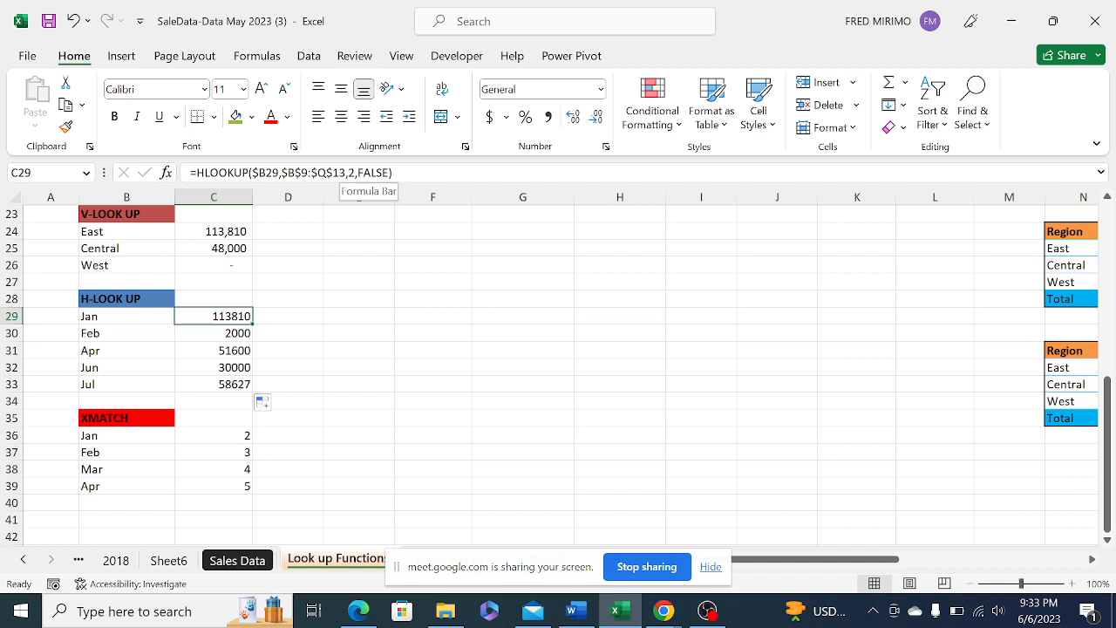
{"action": "left_click", "coordinate": [342, 173]}
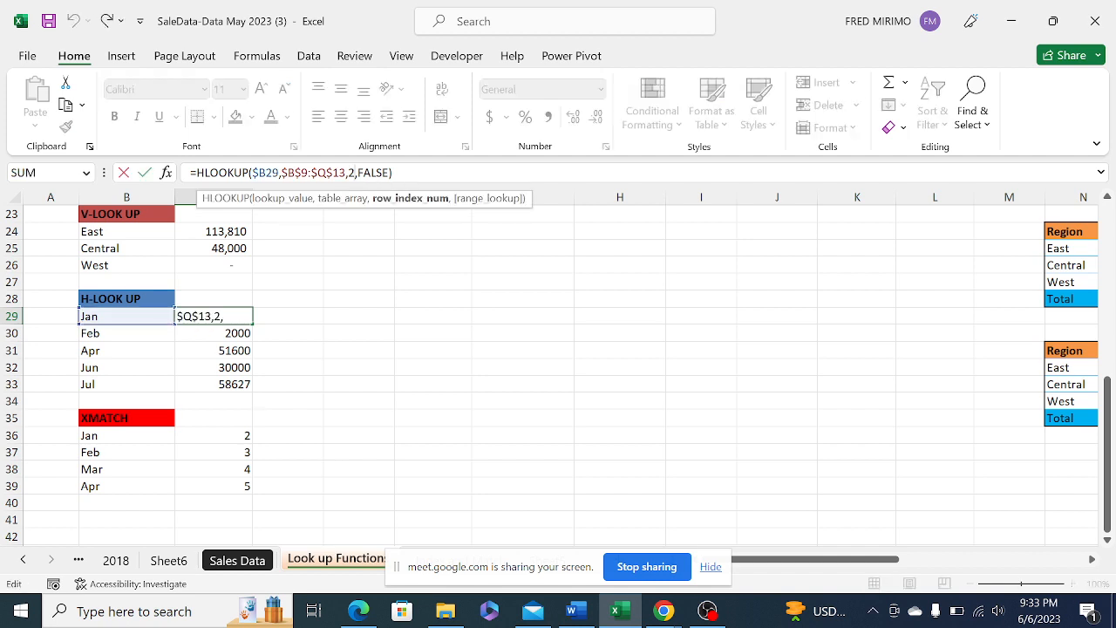
{"action": "key", "text": "BackSpace"}
{"action": "type", "text": "3"}
{"action": "left_click", "coordinate": [394, 173]}
{"action": "key", "text": "Return"}
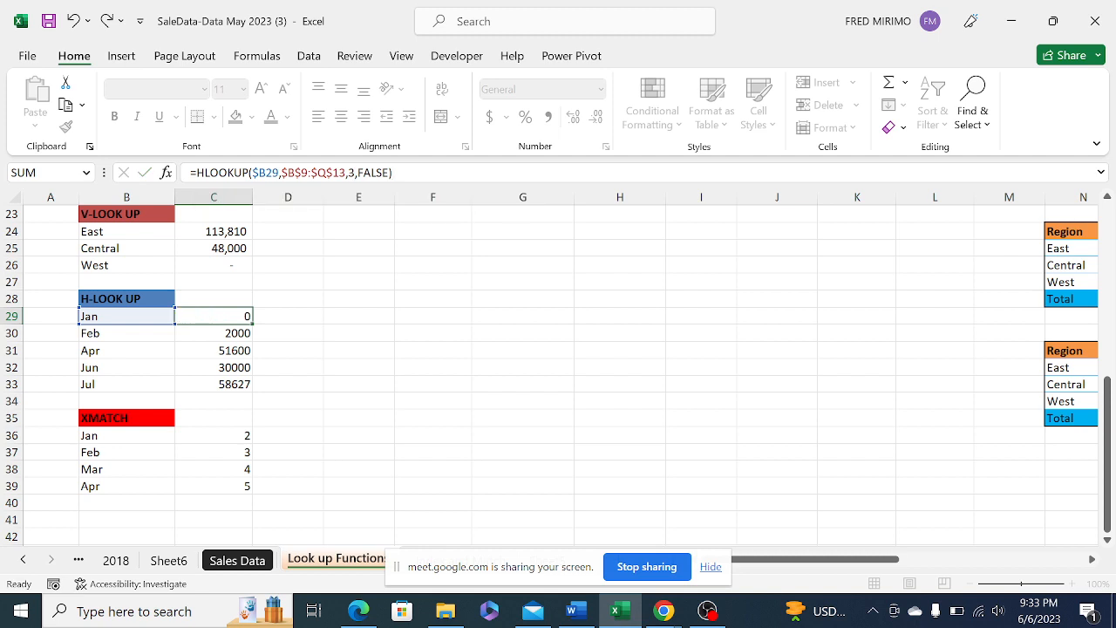
Fill the Central row HLOOKUP formula from C29 down to C33 and check the copy in C30
{"action": "left_click", "coordinate": [224, 319]}
{"action": "left_click_drag", "start_coordinate": [1103, 371], "coordinate": [1111, 274]}
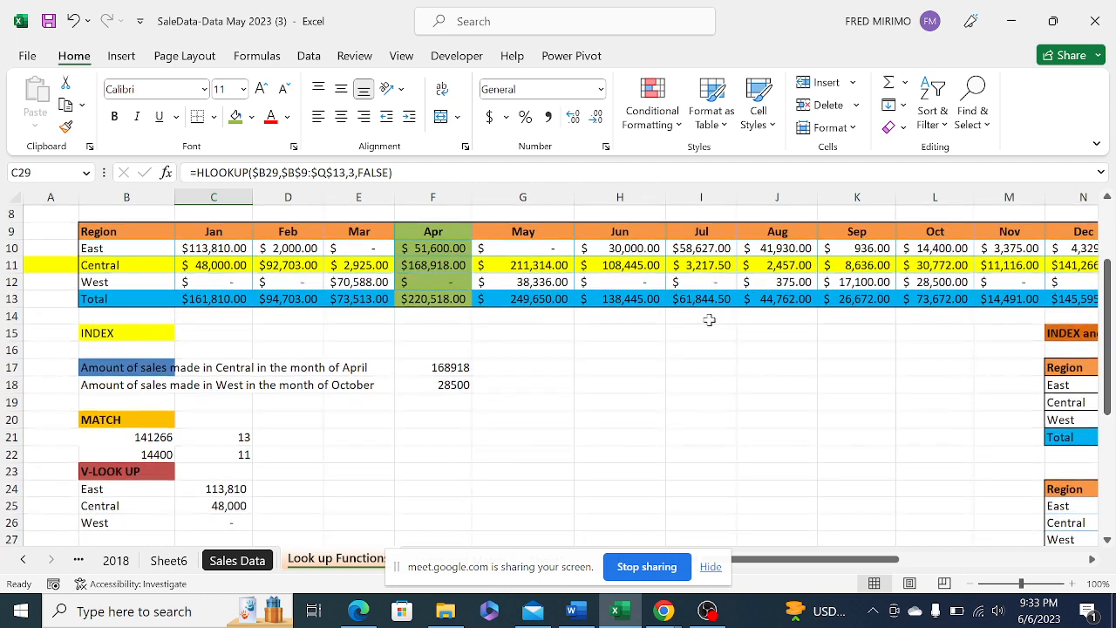
{"action": "scroll", "coordinate": [239, 341], "scroll_direction": "down", "scroll_amount": 3}
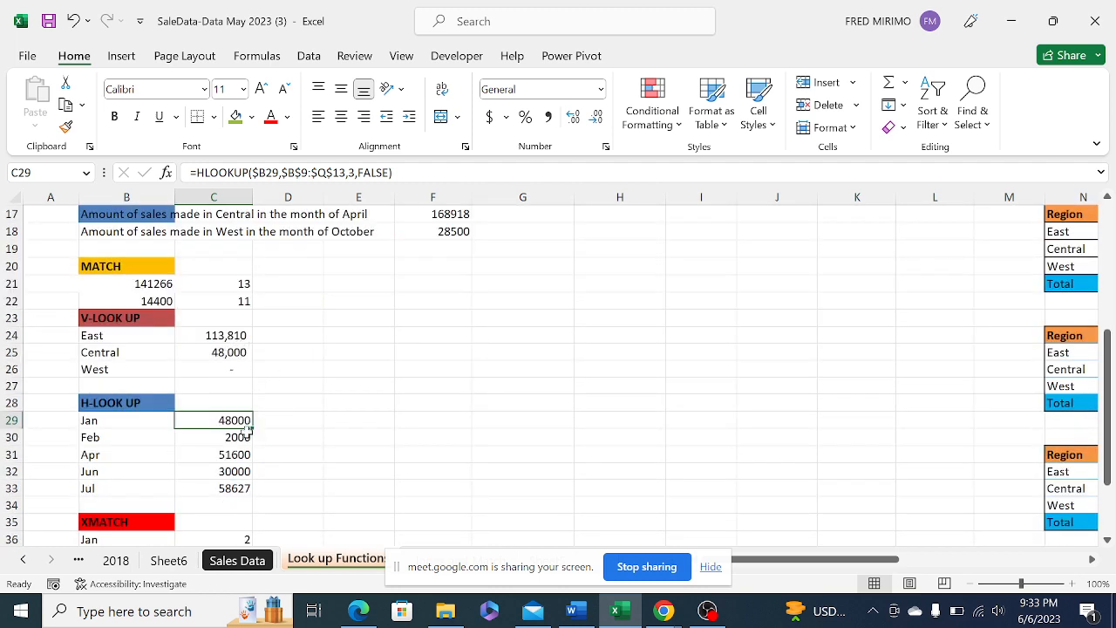
{"action": "left_click_drag", "start_coordinate": [256, 427], "coordinate": [261, 490]}
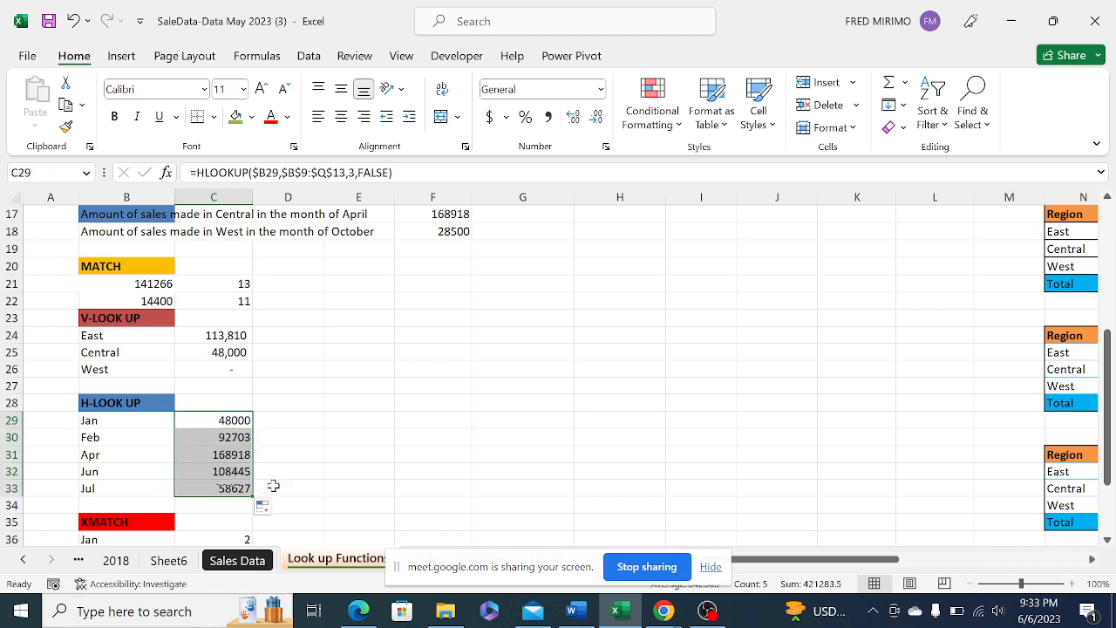
{"action": "left_click", "coordinate": [389, 432]}
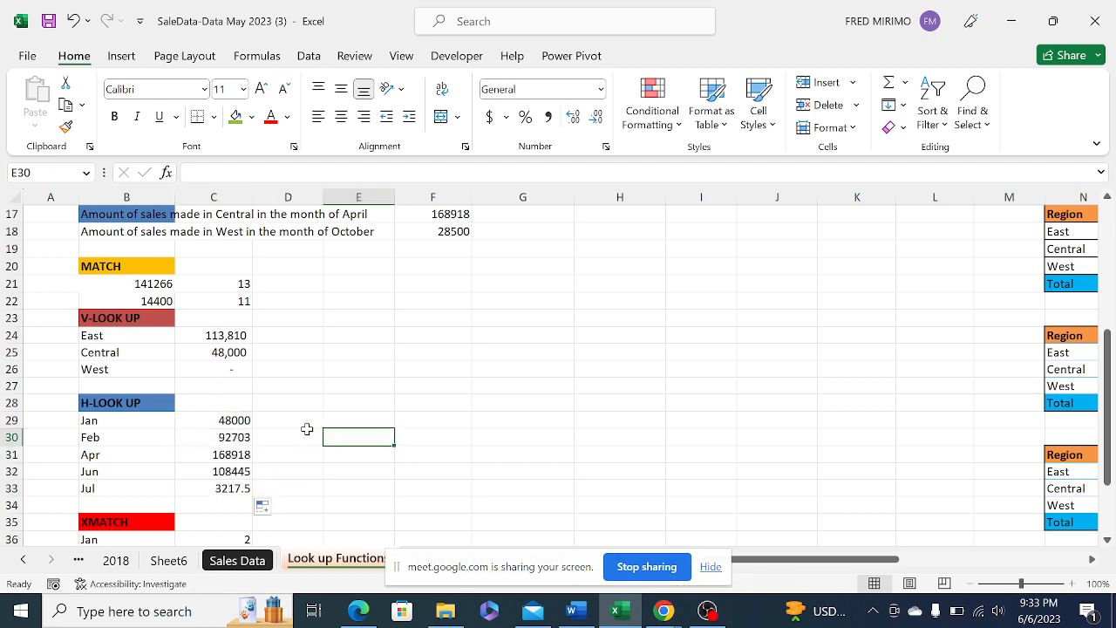
{"action": "left_click", "coordinate": [231, 421]}
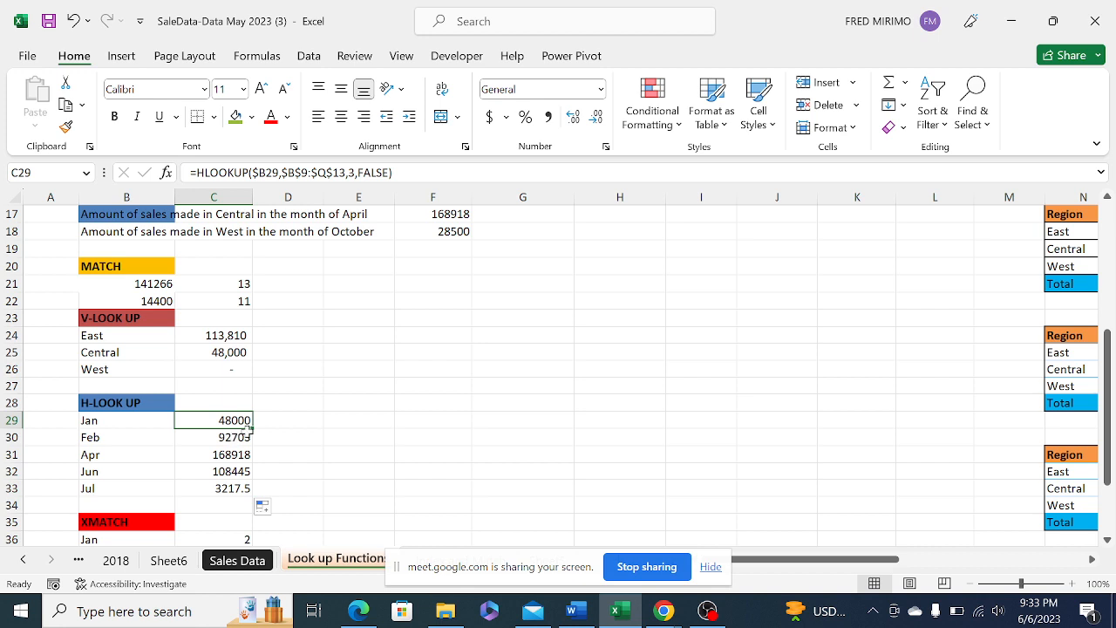
{"action": "left_click", "coordinate": [231, 437]}
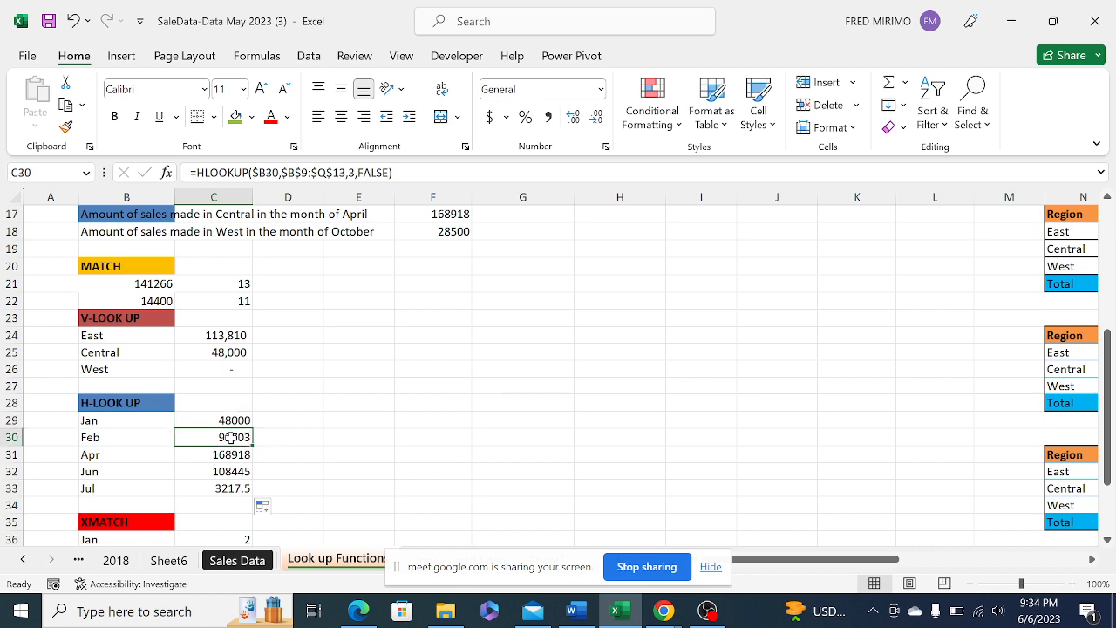
Set the row index in the C29 HLOOKUP formula to 4 for the West row of the regional sales table
{"action": "left_click", "coordinate": [236, 421]}
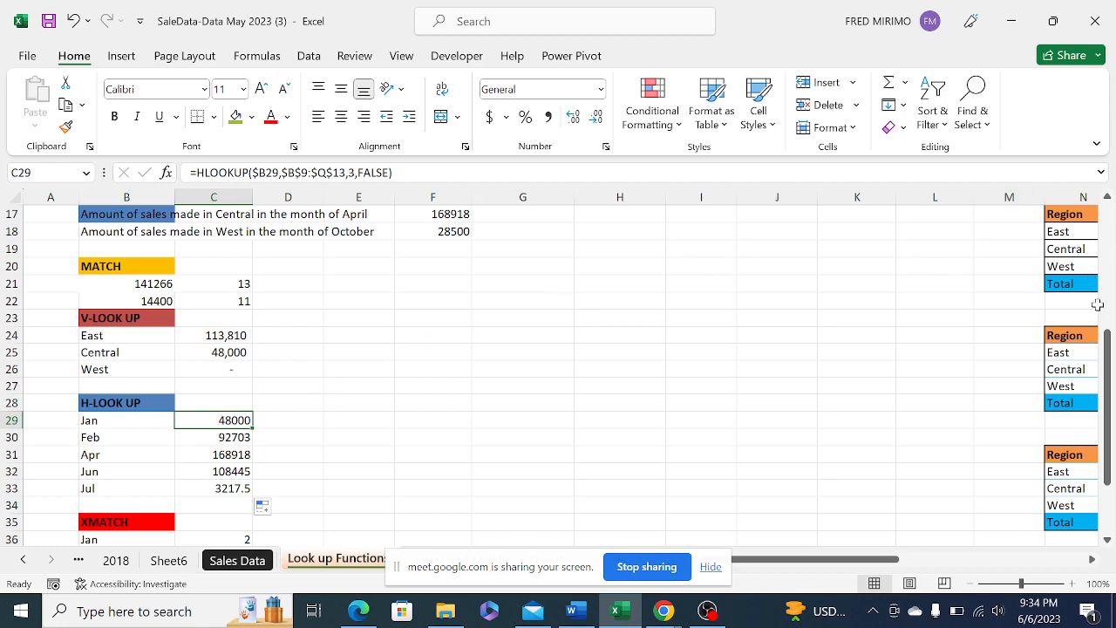
{"action": "left_click_drag", "start_coordinate": [1108, 366], "coordinate": [1107, 265]}
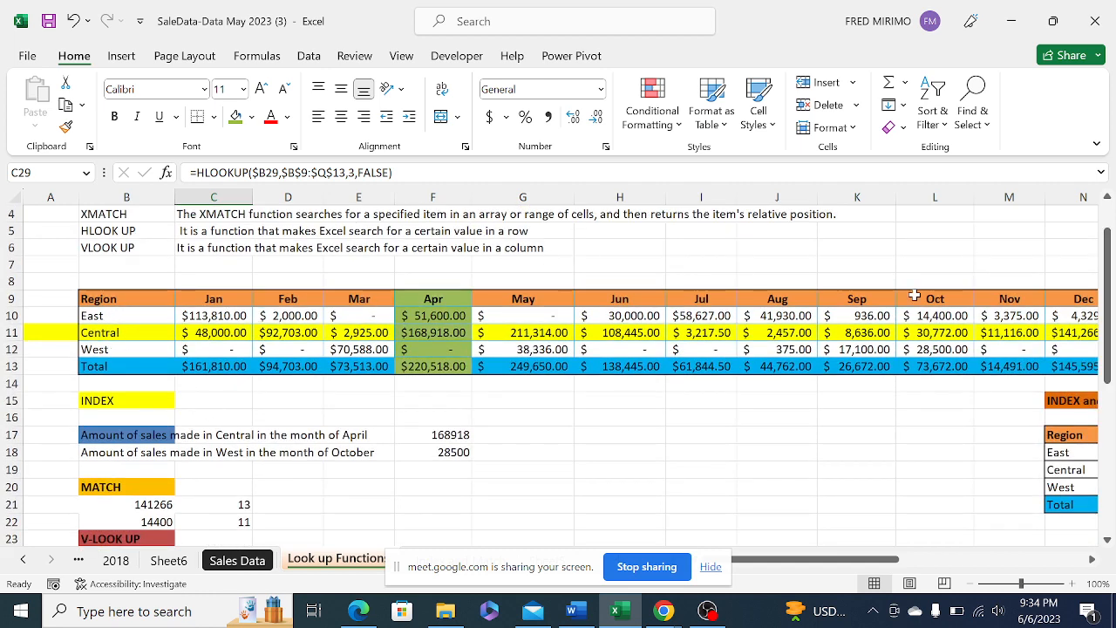
{"action": "left_click_drag", "start_coordinate": [1107, 249], "coordinate": [1109, 360]}
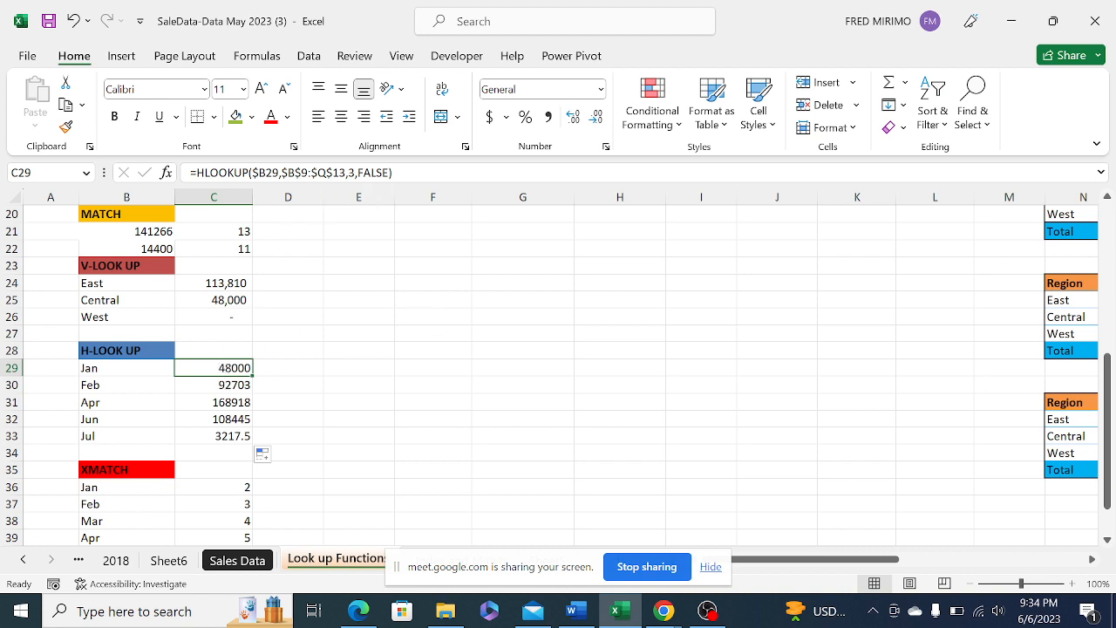
{"action": "key", "text": "F2"}
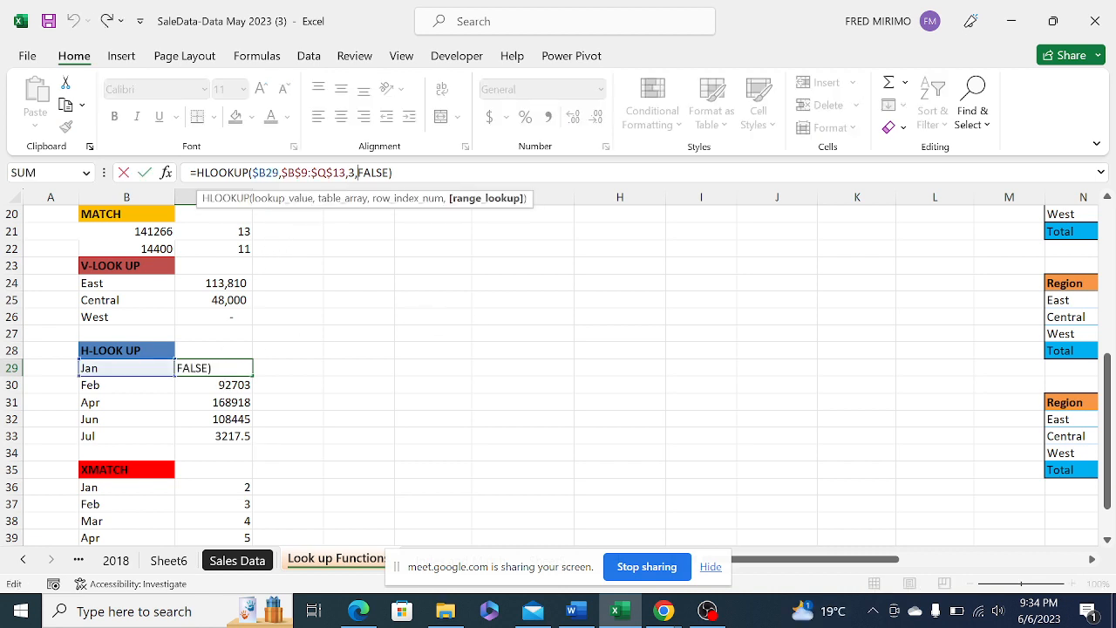
{"action": "key", "text": "Left"}
{"action": "key", "text": "BackSpace"}
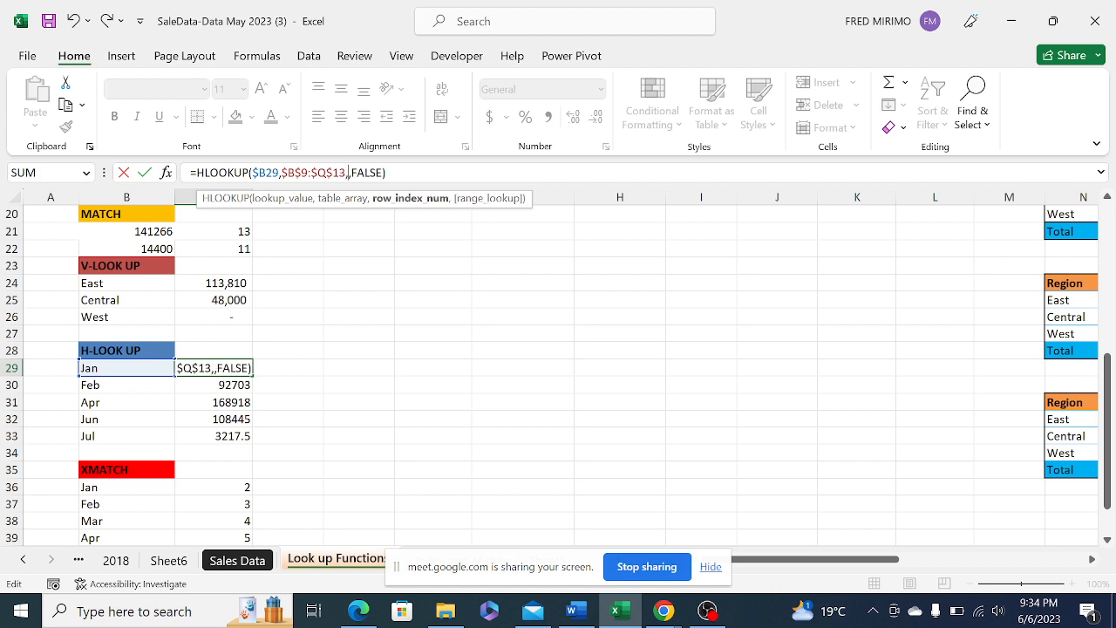
{"action": "type", "text": "4"}
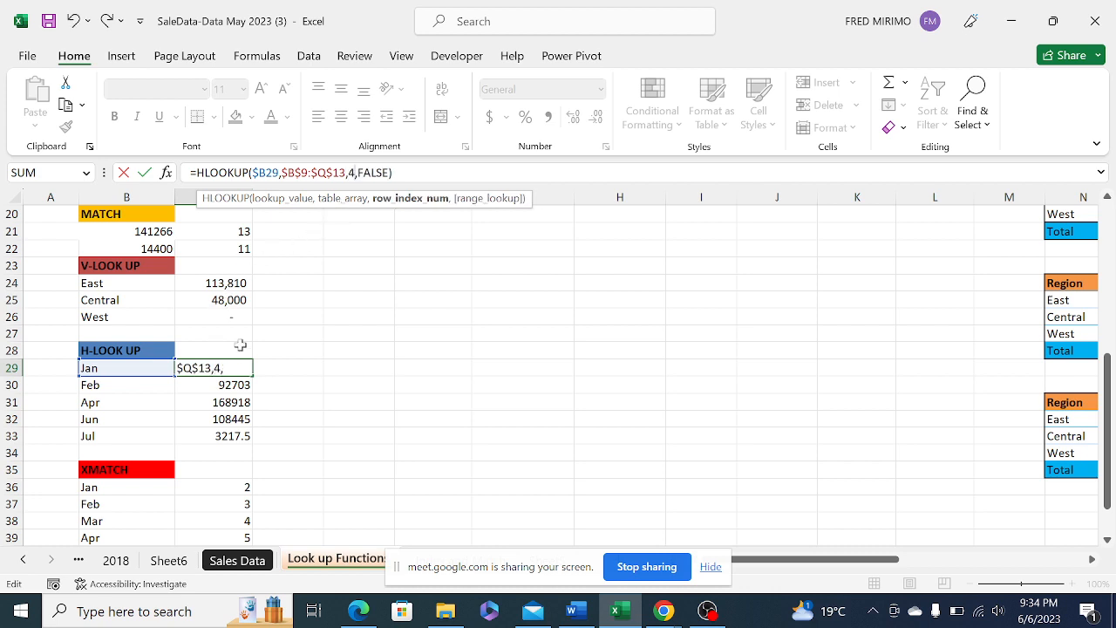
{"action": "key", "text": "Return"}
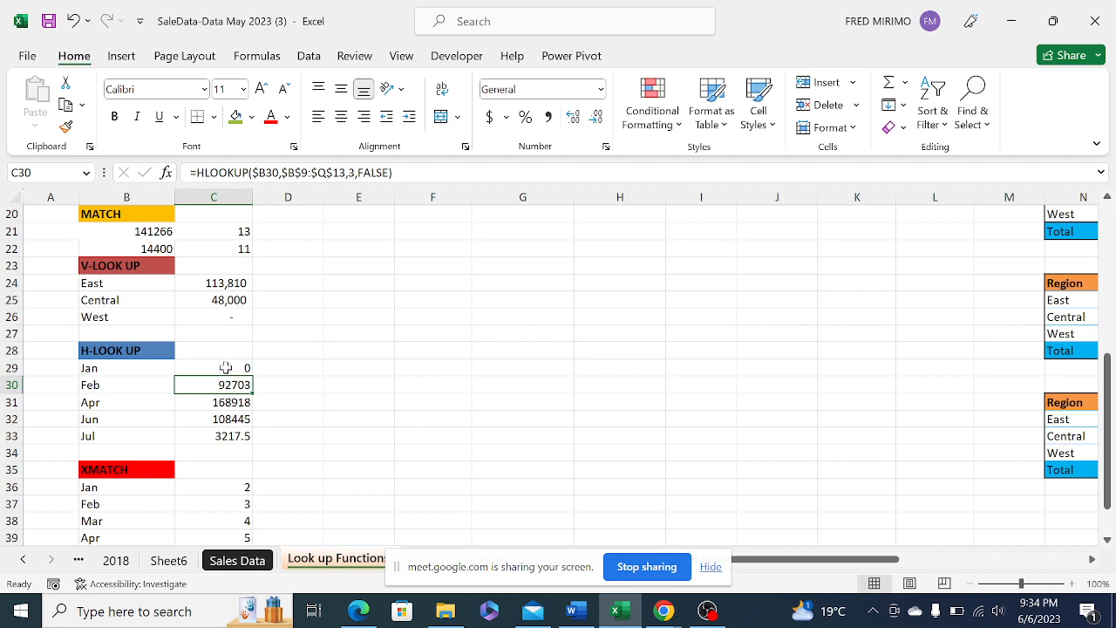
Fill the West row HLOOKUP formula from C29 down to C33 for the remaining months
{"action": "left_click", "coordinate": [225, 368]}
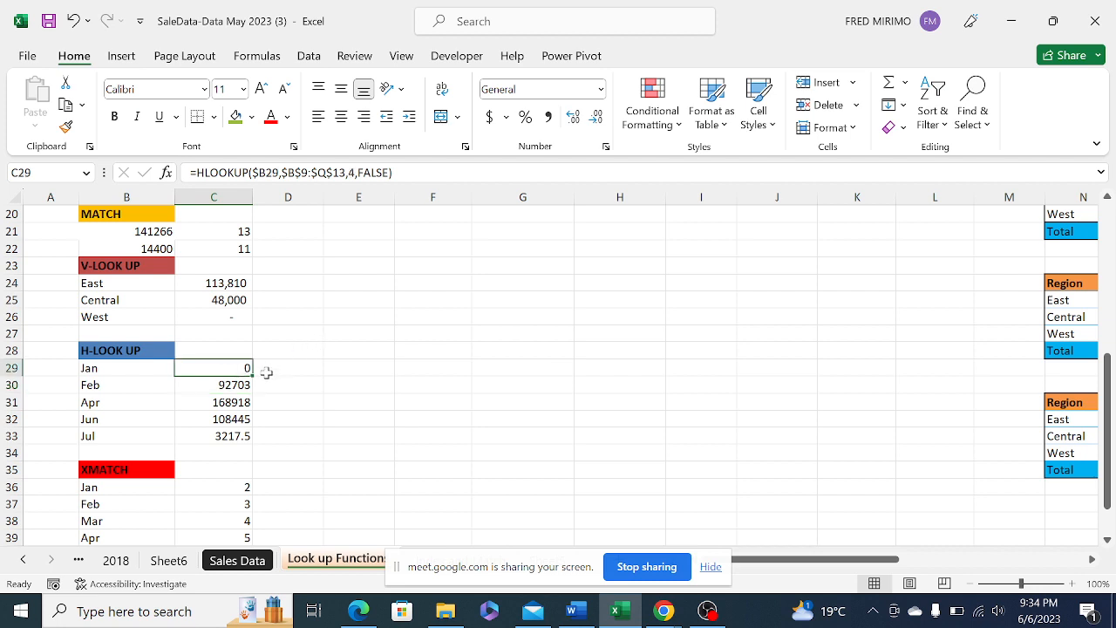
{"action": "left_click_drag", "start_coordinate": [255, 375], "coordinate": [257, 440]}
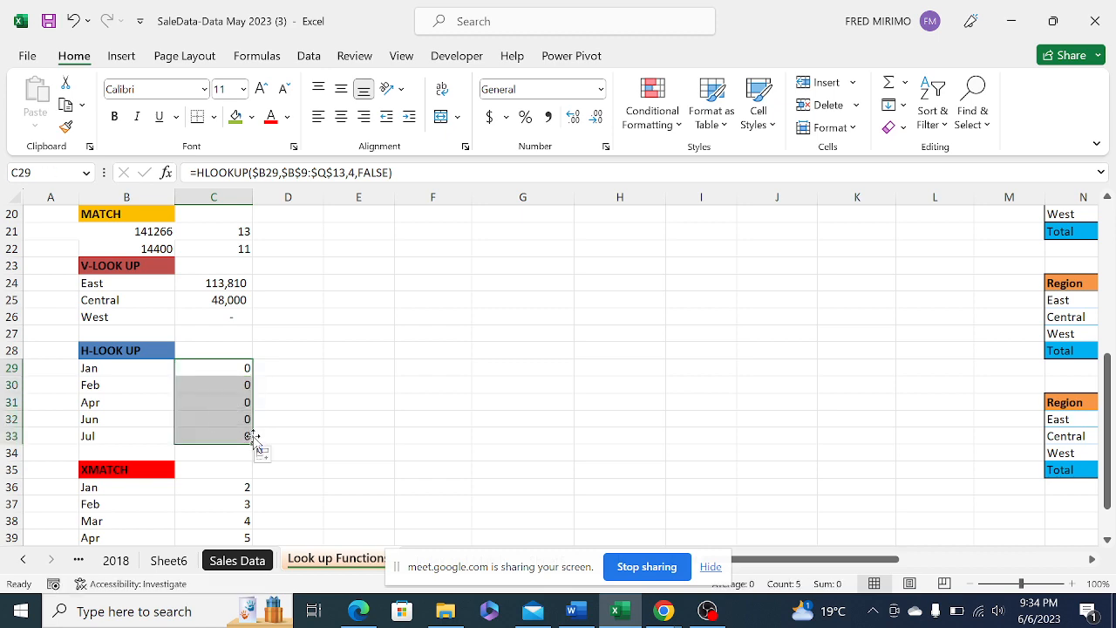
{"action": "left_click", "coordinate": [236, 371]}
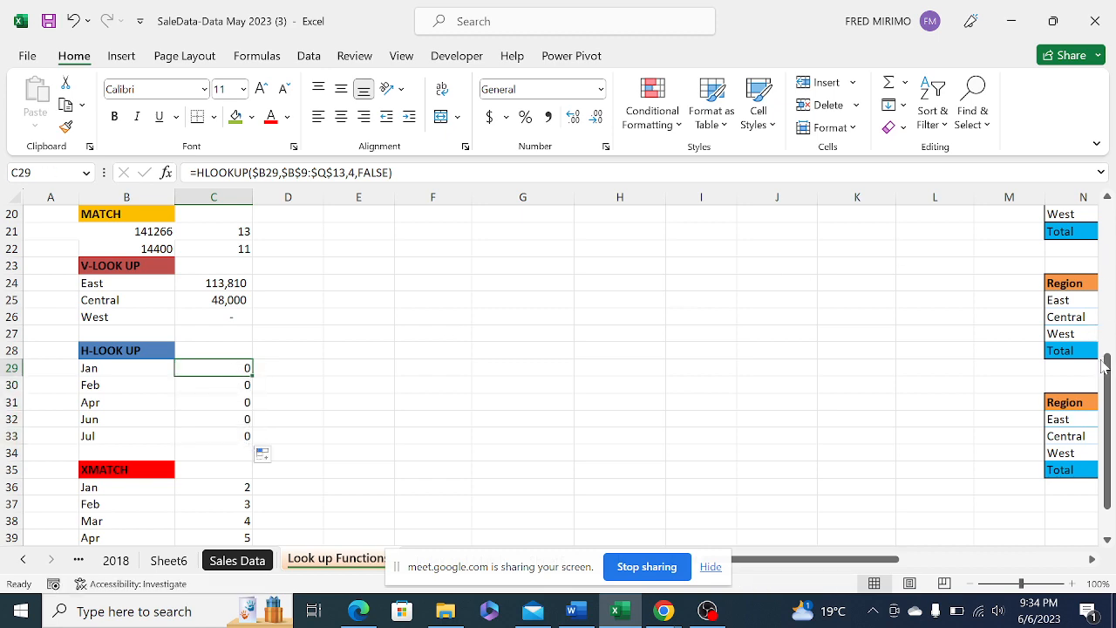
Examine the C29 HLOOKUP formula's arguments against the highlighted regional sales table $B$9:$Q$13
{"action": "left_click_drag", "start_coordinate": [1106, 366], "coordinate": [1109, 277]}
{"action": "scroll", "coordinate": [225, 401], "scroll_direction": "down", "scroll_amount": 2}
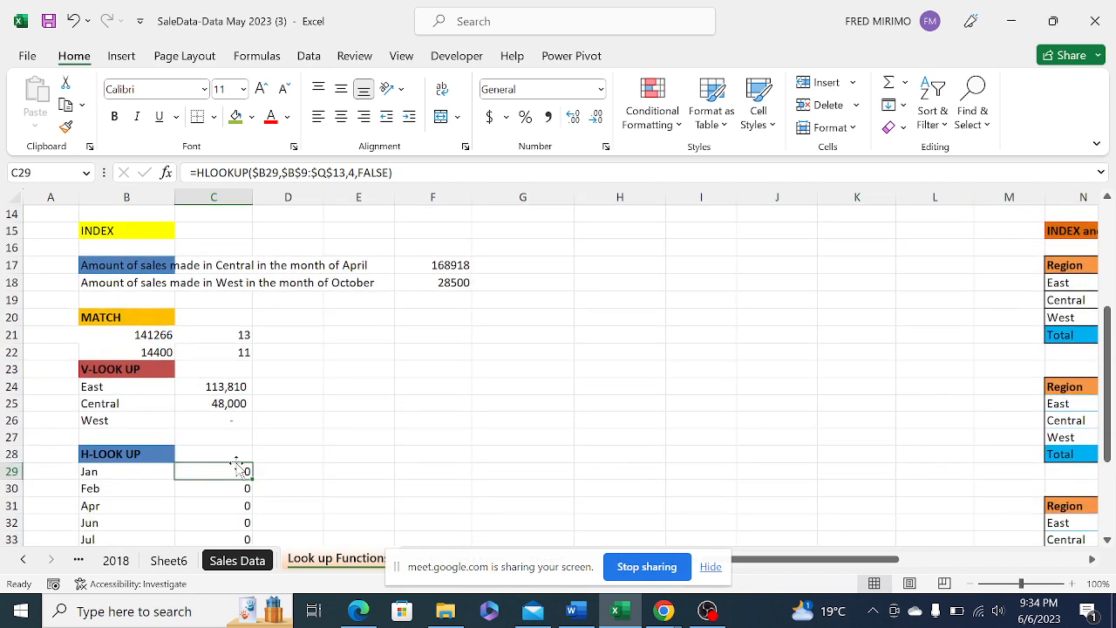
{"action": "left_click", "coordinate": [298, 173]}
{"action": "left_click_drag", "start_coordinate": [1106, 336], "coordinate": [1110, 272]}
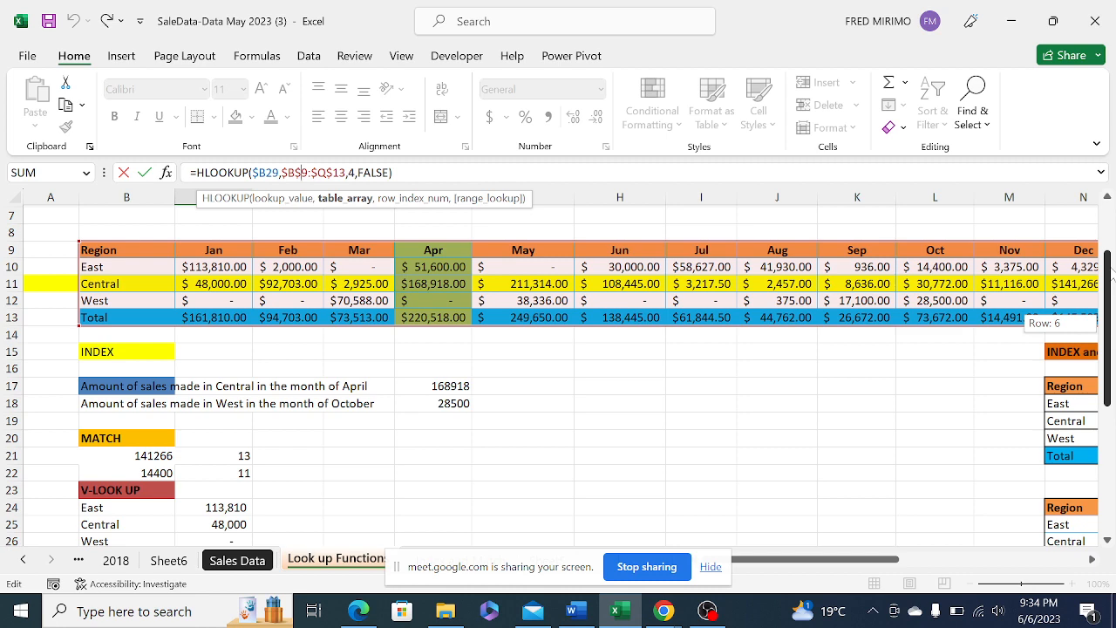
{"action": "left_click_drag", "start_coordinate": [1111, 272], "coordinate": [1111, 273]}
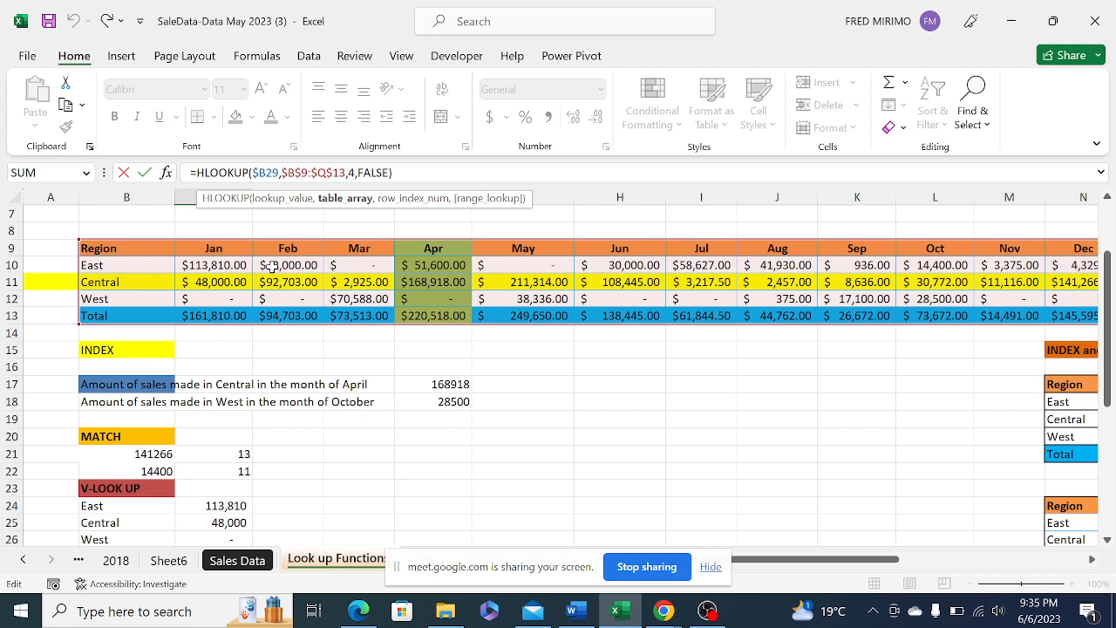
{"action": "left_click", "coordinate": [375, 173]}
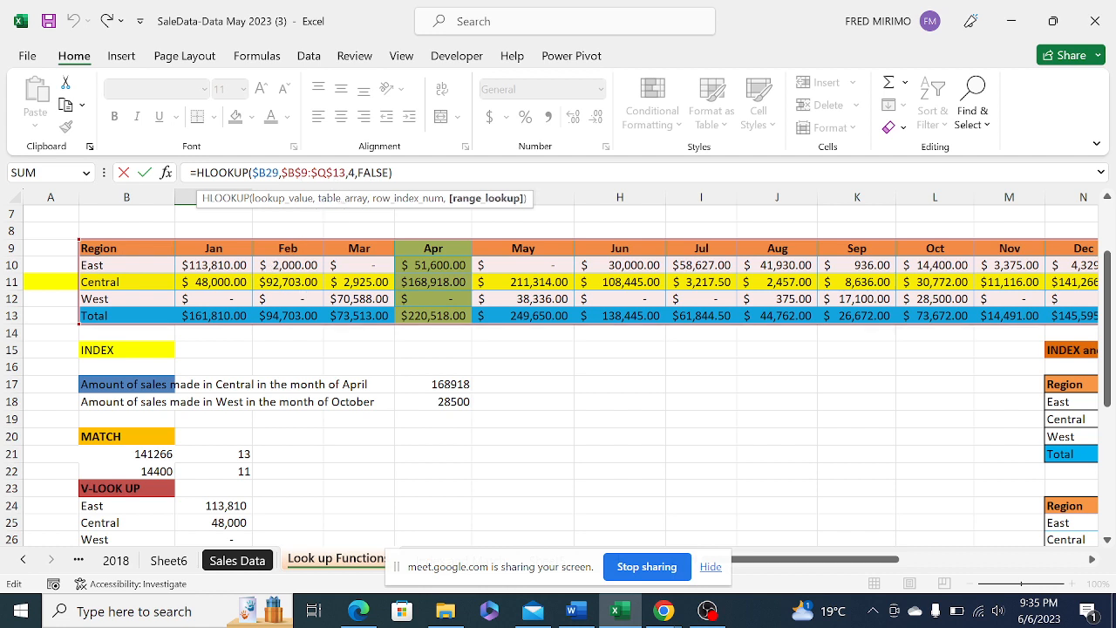
{"action": "left_click", "coordinate": [395, 172]}
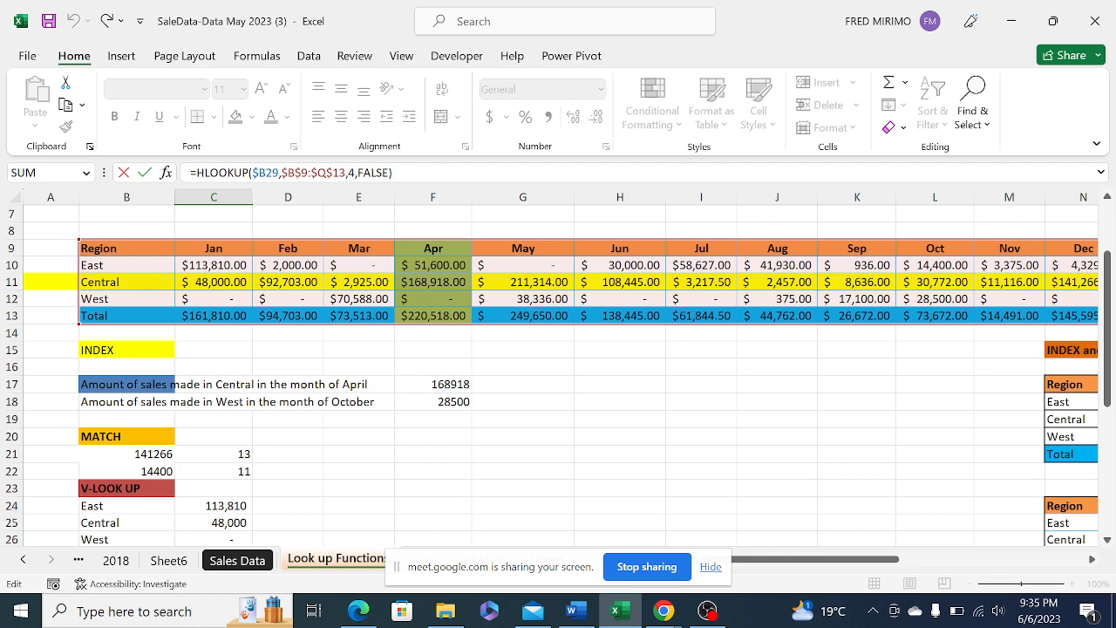
{"action": "key", "text": "Return"}
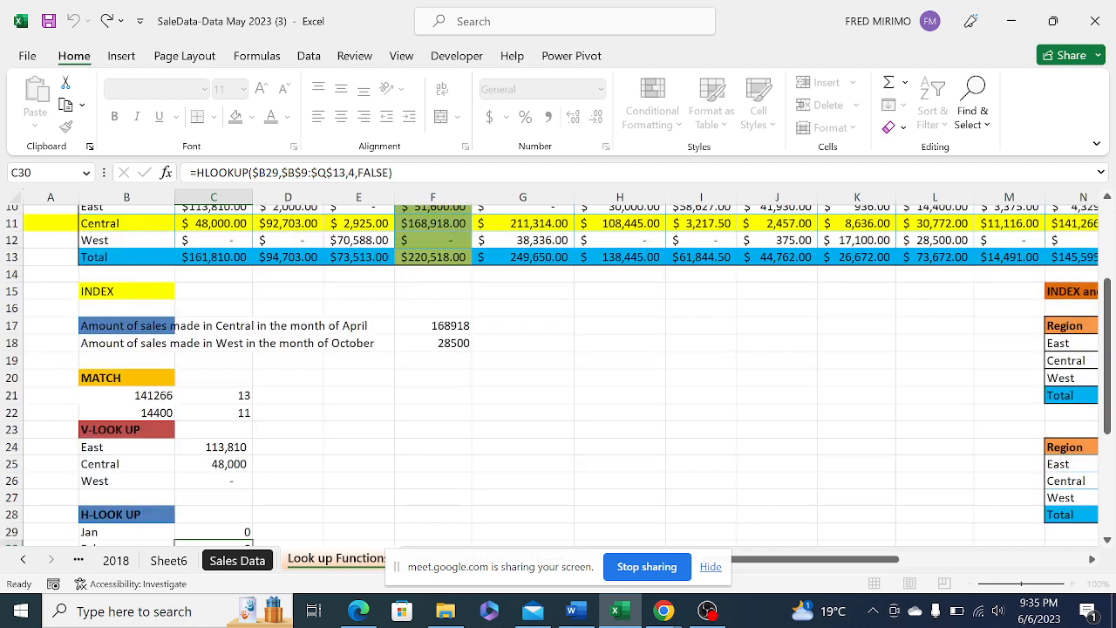
Inspect the Apr HLOOKUP formula in C31 and compare its table array with the regional sales table
{"action": "double_click", "coordinate": [244, 536]}
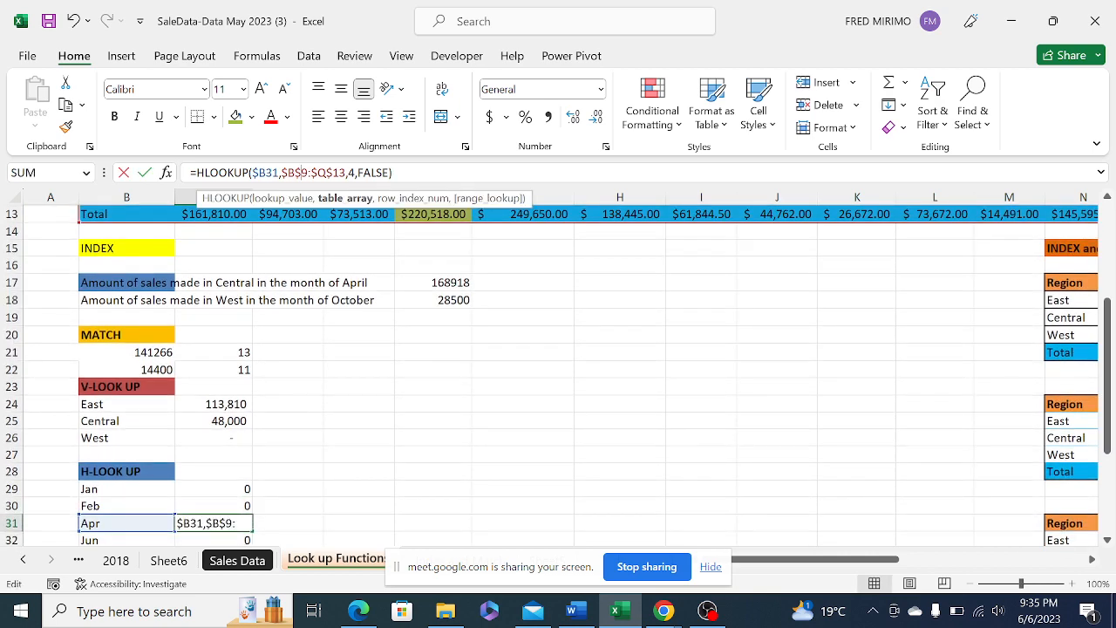
{"action": "left_click_drag", "start_coordinate": [1111, 344], "coordinate": [1111, 297]}
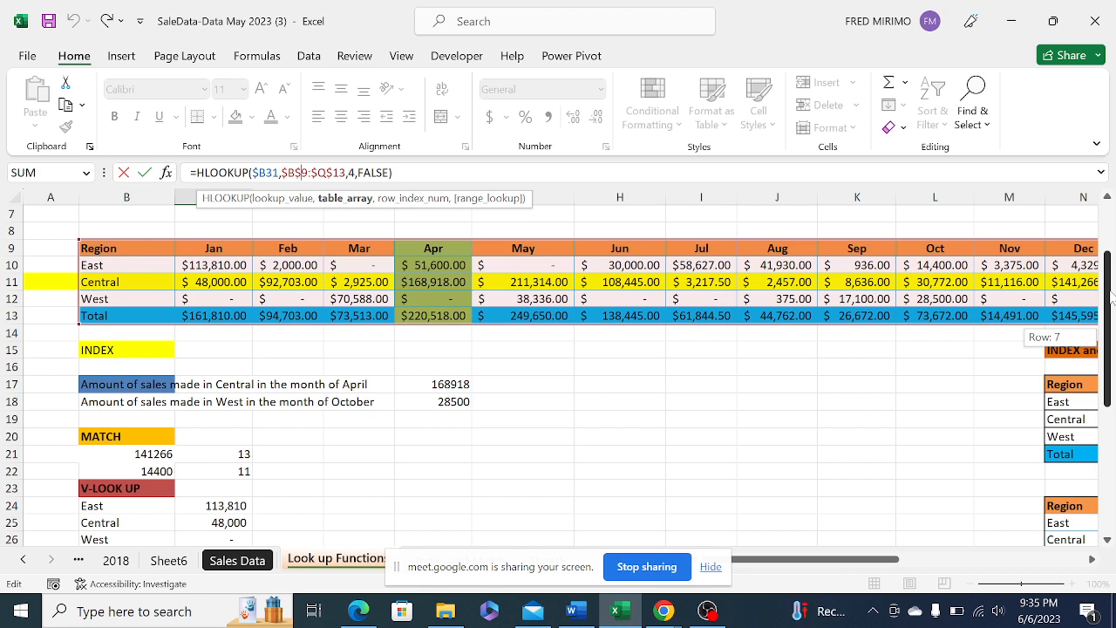
{"action": "left_click_drag", "start_coordinate": [1111, 298], "coordinate": [1111, 297]}
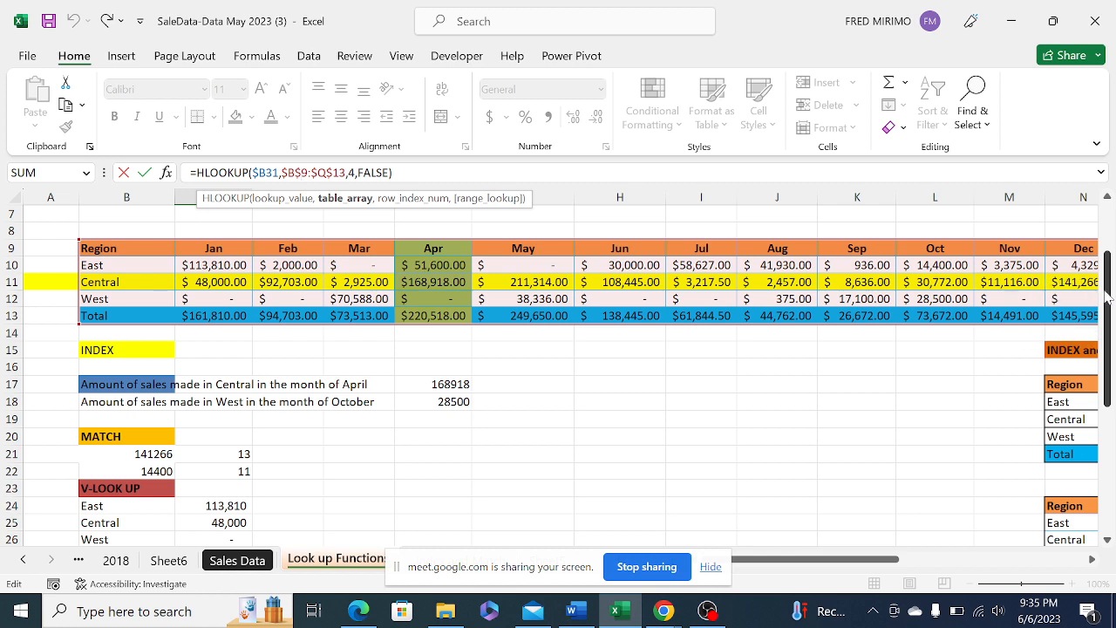
{"action": "key", "text": "Return"}
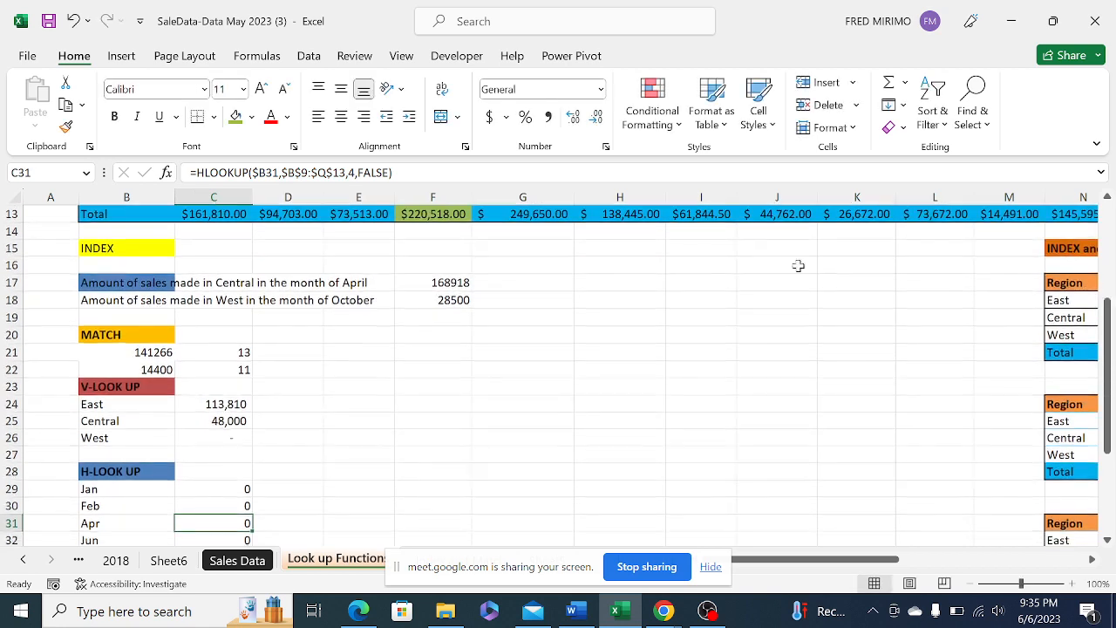
{"action": "left_click", "coordinate": [310, 375]}
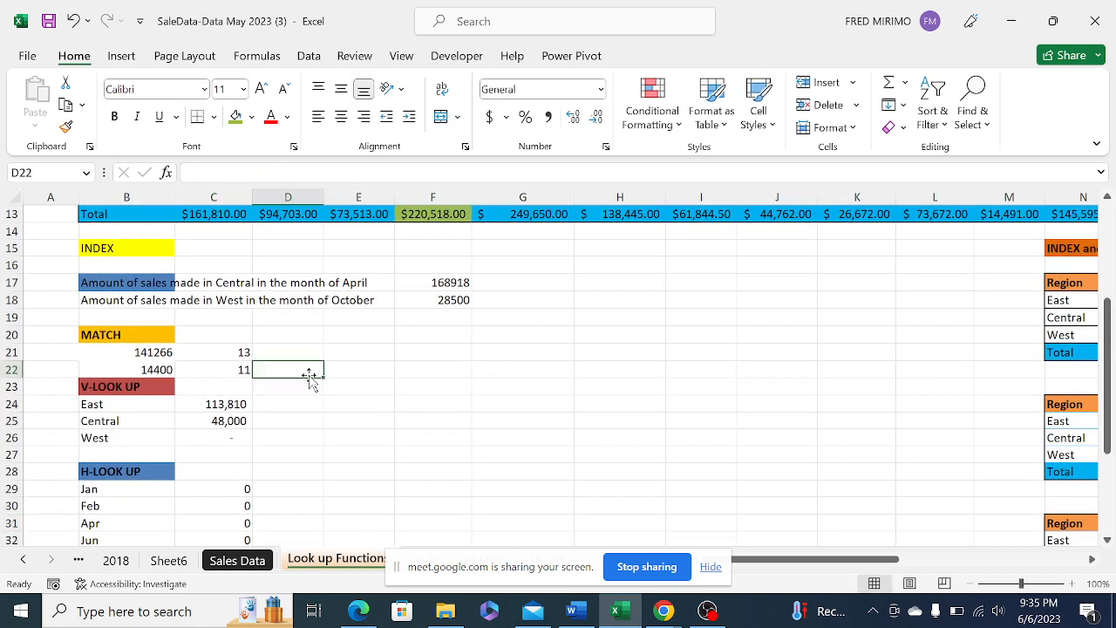
Set the row index in the C29 HLOOKUP formula back to 3 for the Central row
{"action": "left_click", "coordinate": [243, 488]}
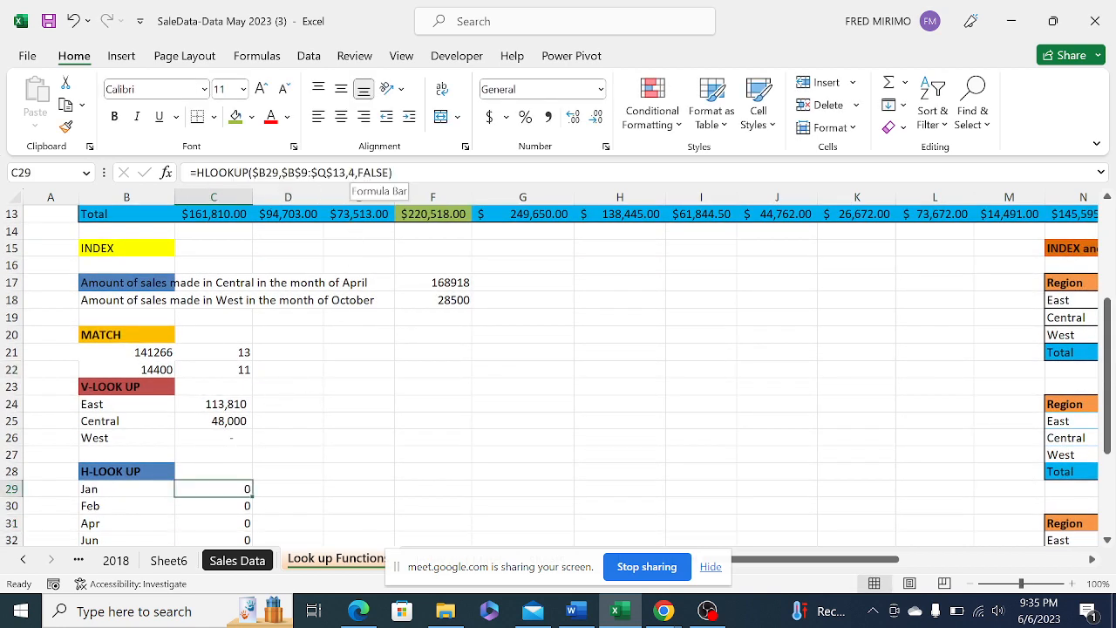
{"action": "left_click", "coordinate": [360, 173]}
{"action": "key", "text": "BackSpace"}
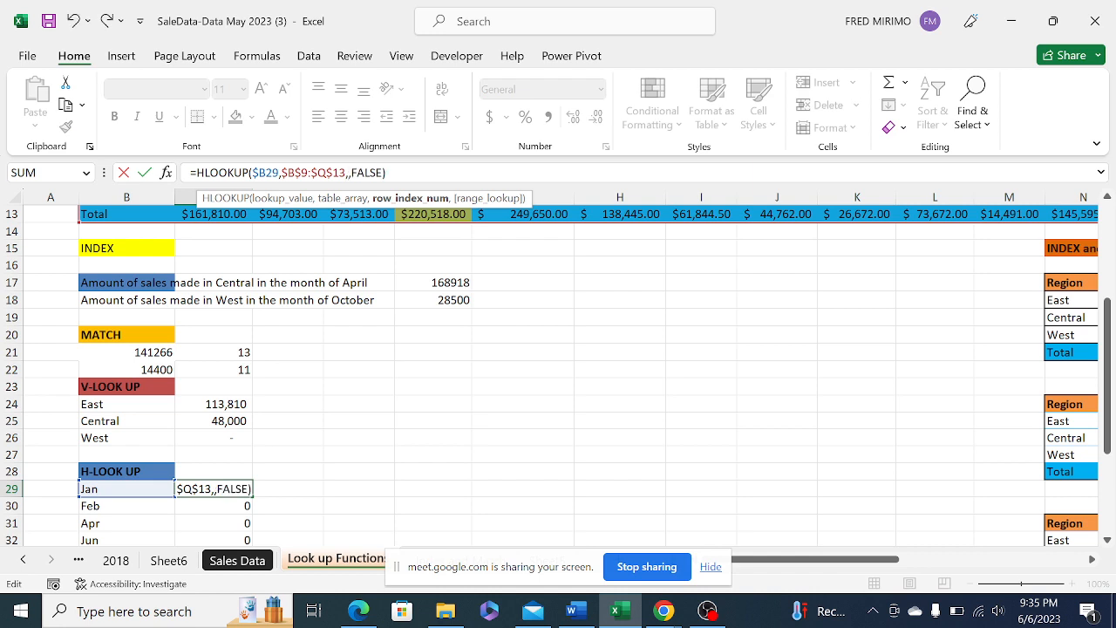
{"action": "type", "text": "4"}
{"action": "key", "text": "Return"}
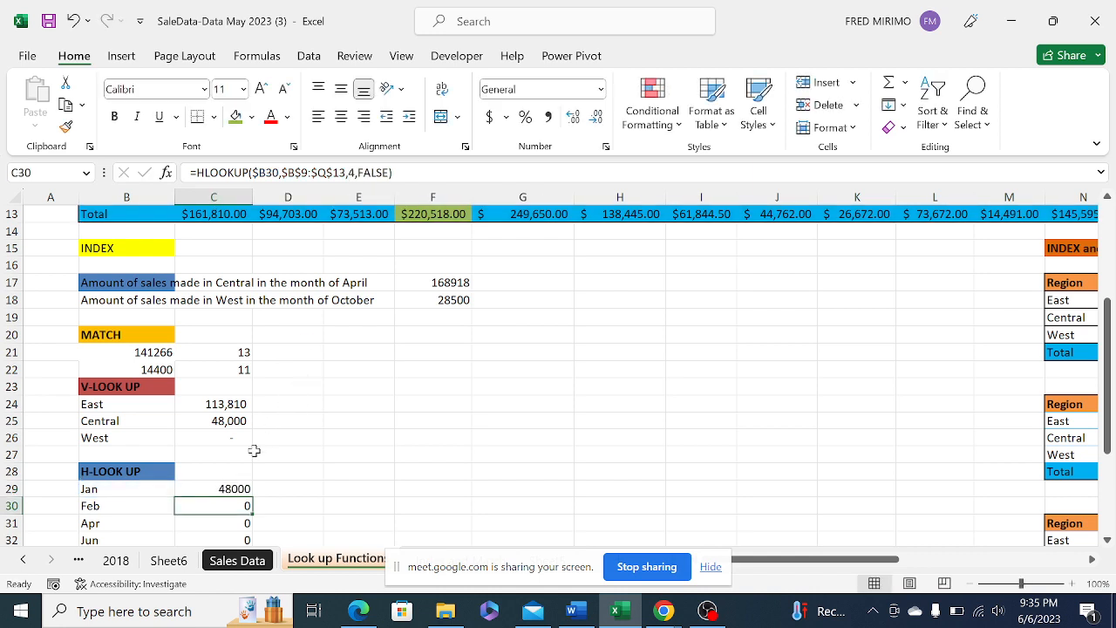
Fill the C29 HLOOKUP formula with row index 3 down through C33
{"action": "left_click", "coordinate": [233, 487]}
{"action": "mouse_move", "coordinate": [252, 498]}
{"action": "left_mouse_down"}
{"action": "mouse_move", "coordinate": [261, 550]}
{"action": "mouse_move", "coordinate": [266, 510]}
{"action": "left_mouse_up"}
{"action": "left_click", "coordinate": [309, 441]}
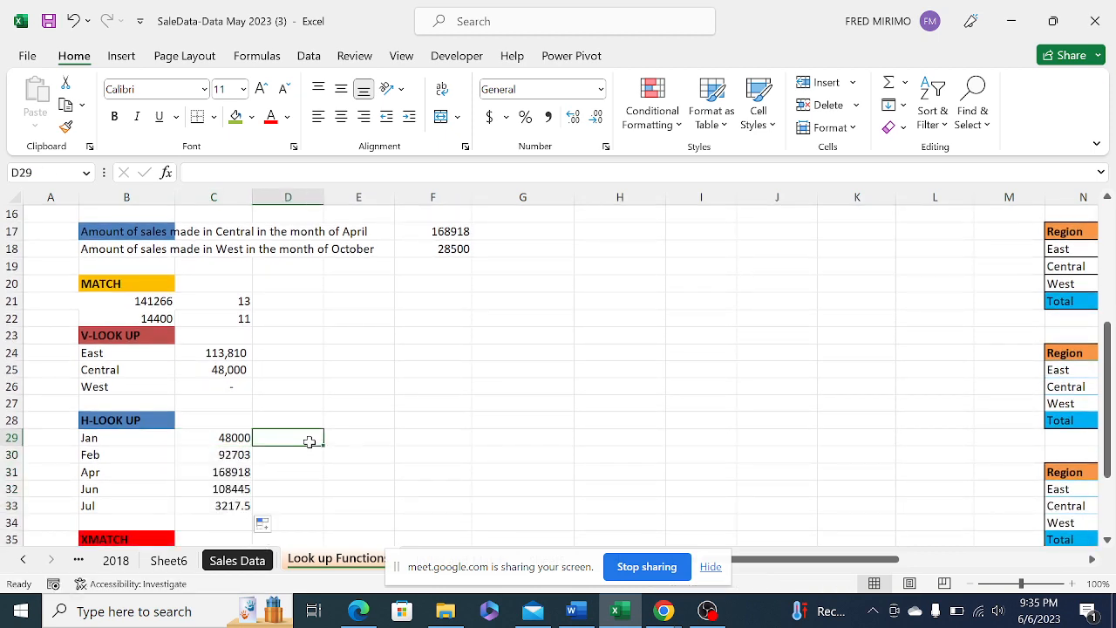
{"action": "left_click", "coordinate": [305, 427]}
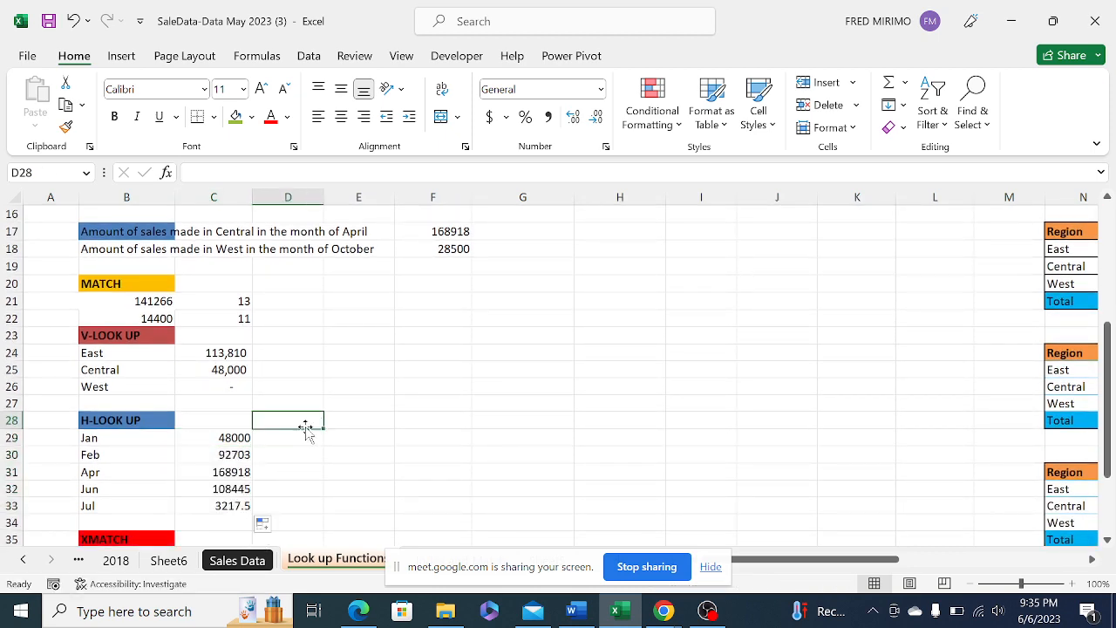
Check the HLOOKUP copies in C30 and C33 against the Central row and review the H-LOOK UP section
{"action": "left_click", "coordinate": [226, 455]}
{"action": "scroll", "coordinate": [460, 404], "scroll_direction": "up", "scroll_amount": 1}
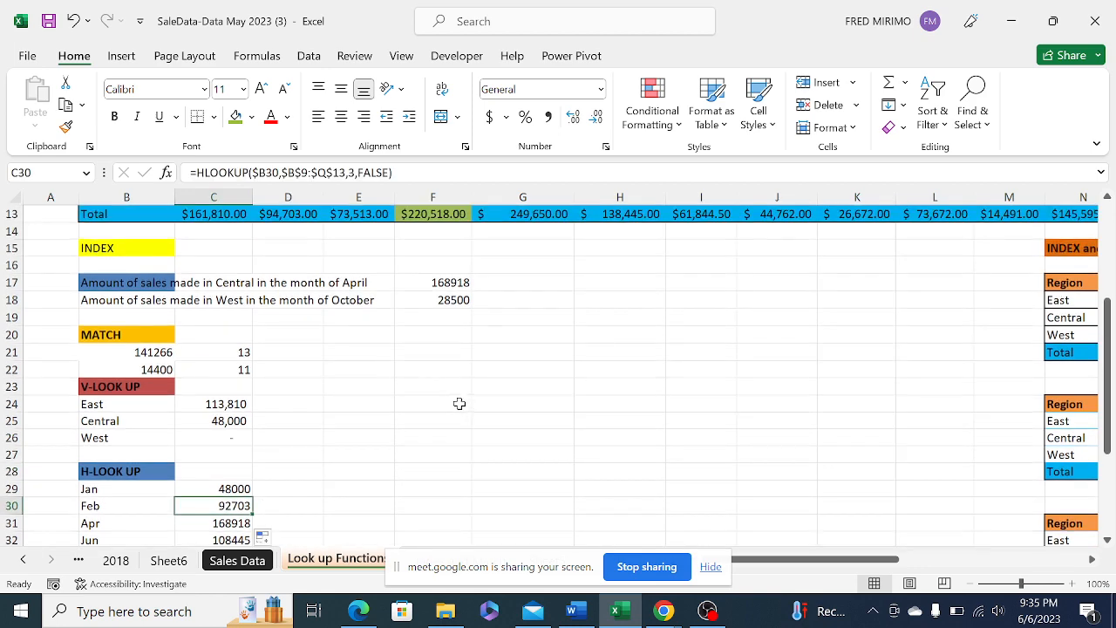
{"action": "scroll", "coordinate": [526, 401], "scroll_direction": "up", "scroll_amount": 1}
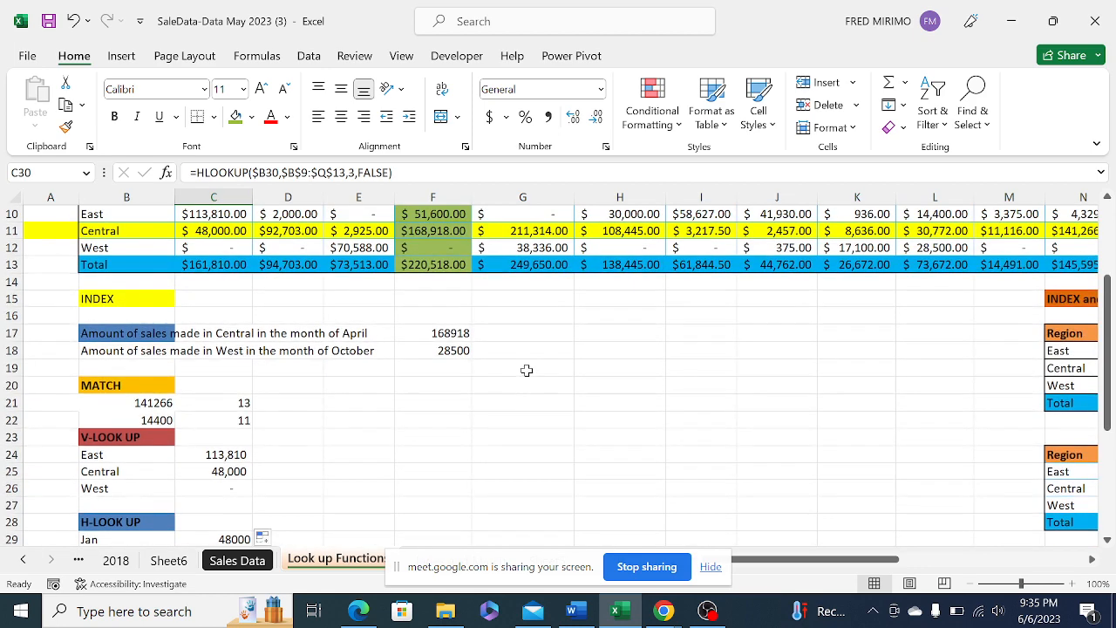
{"action": "scroll", "coordinate": [527, 371], "scroll_direction": "up", "scroll_amount": 1}
{"action": "scroll", "coordinate": [381, 383], "scroll_direction": "down", "scroll_amount": 2}
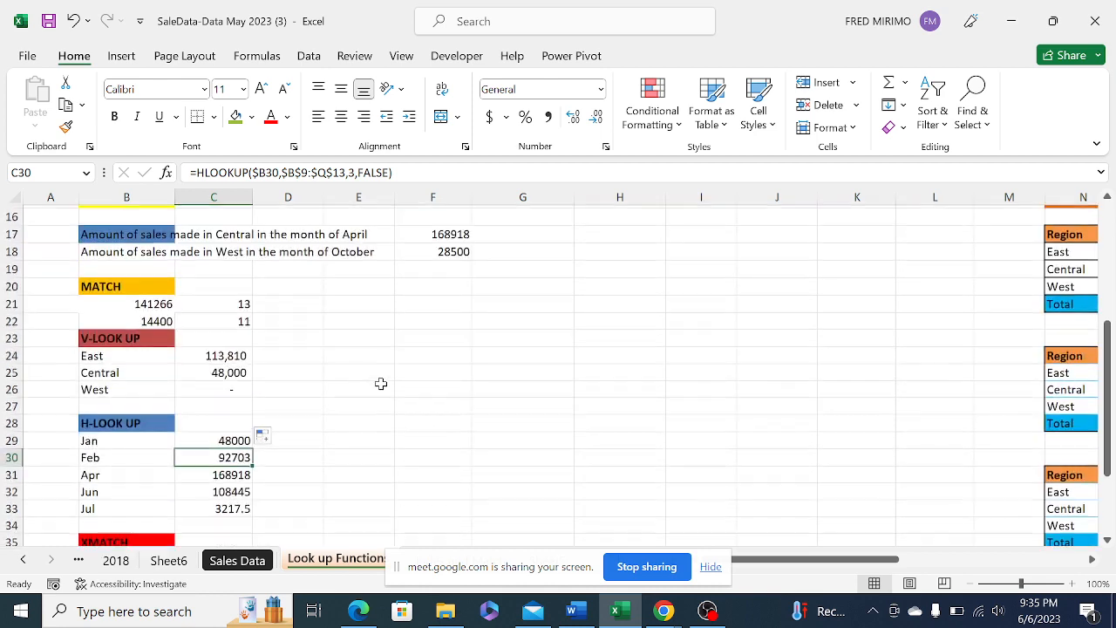
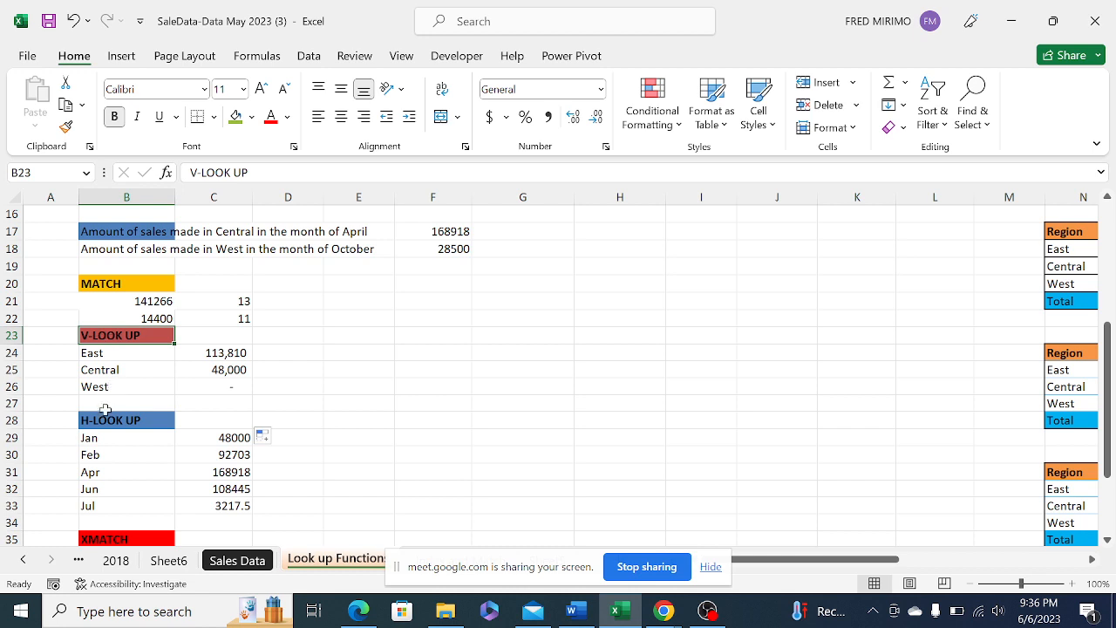
{"action": "left_click", "coordinate": [106, 427]}
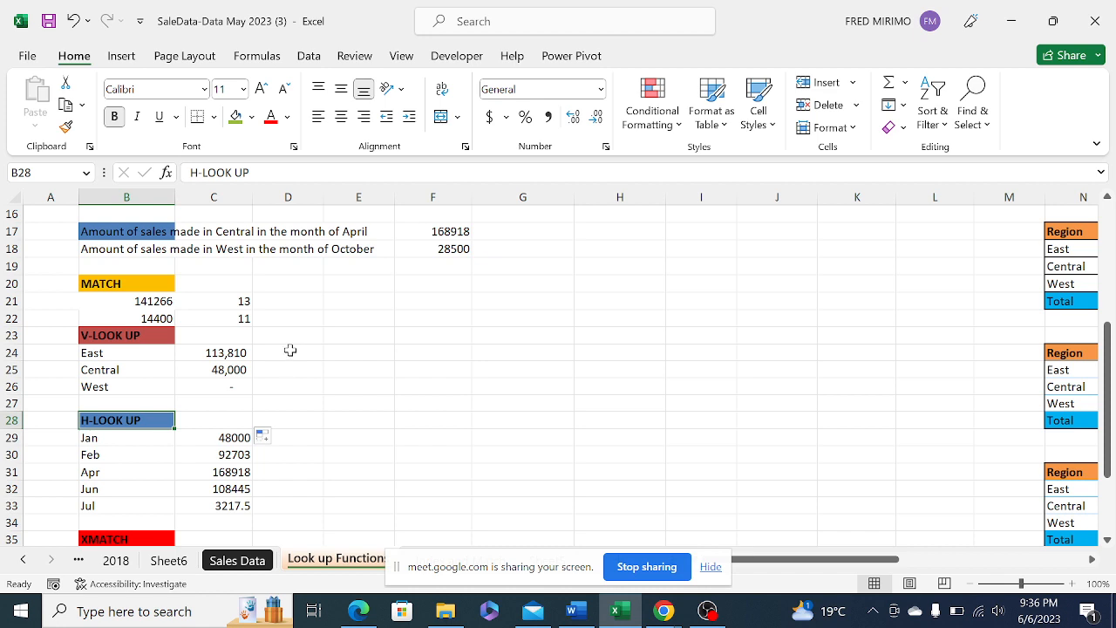
{"action": "scroll", "coordinate": [290, 349], "scroll_direction": "down", "scroll_amount": 2}
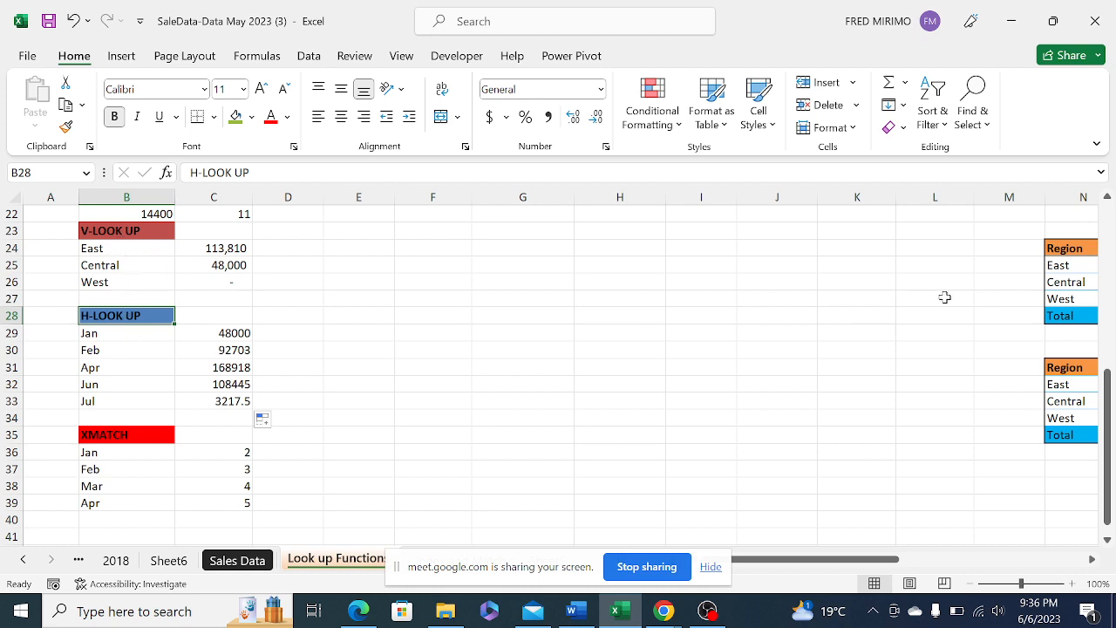
{"action": "left_click", "coordinate": [225, 337]}
{"action": "left_click", "coordinate": [195, 399]}
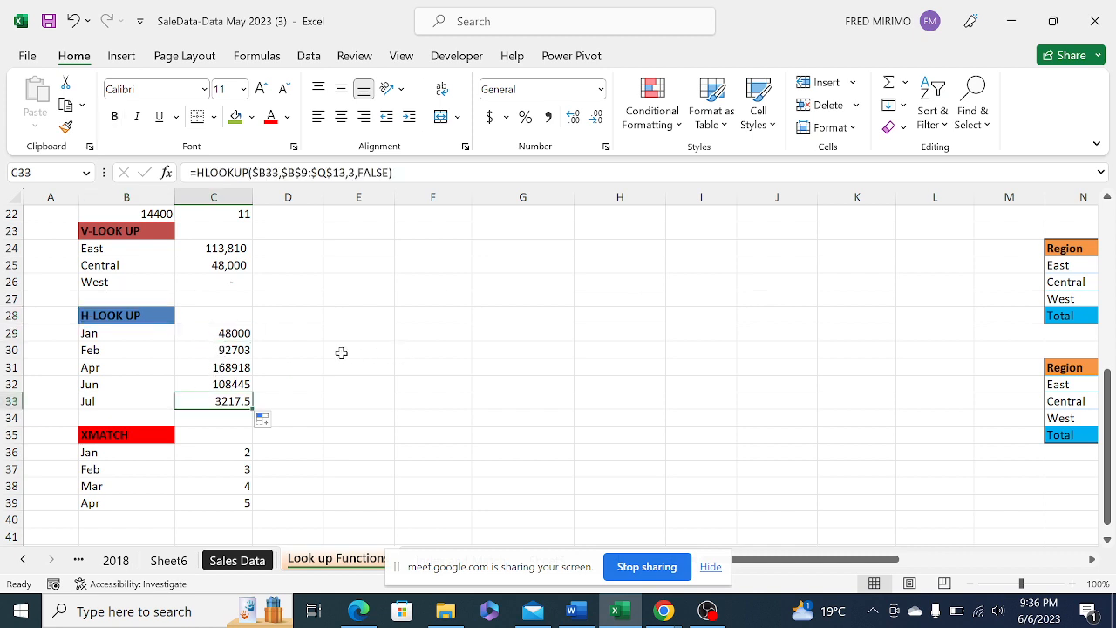
{"action": "scroll", "coordinate": [339, 351], "scroll_direction": "down", "scroll_amount": 1}
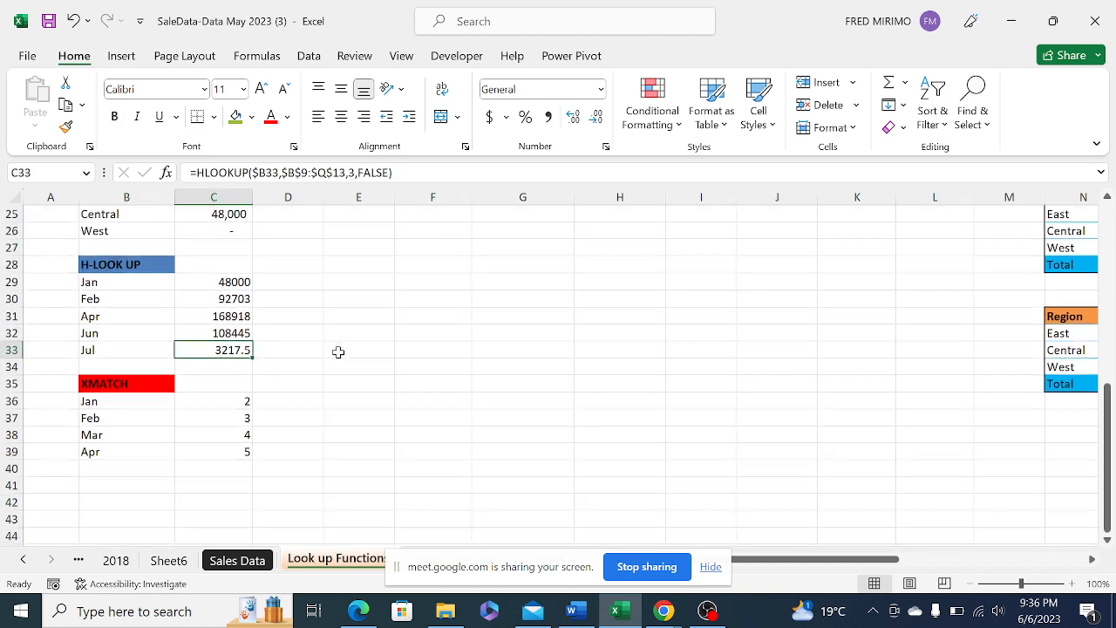
Examine the XMATCH formula in C36 for Jan, the table's month headers and the XMATCH definition at the start of the sheet
{"action": "left_click", "coordinate": [134, 398]}
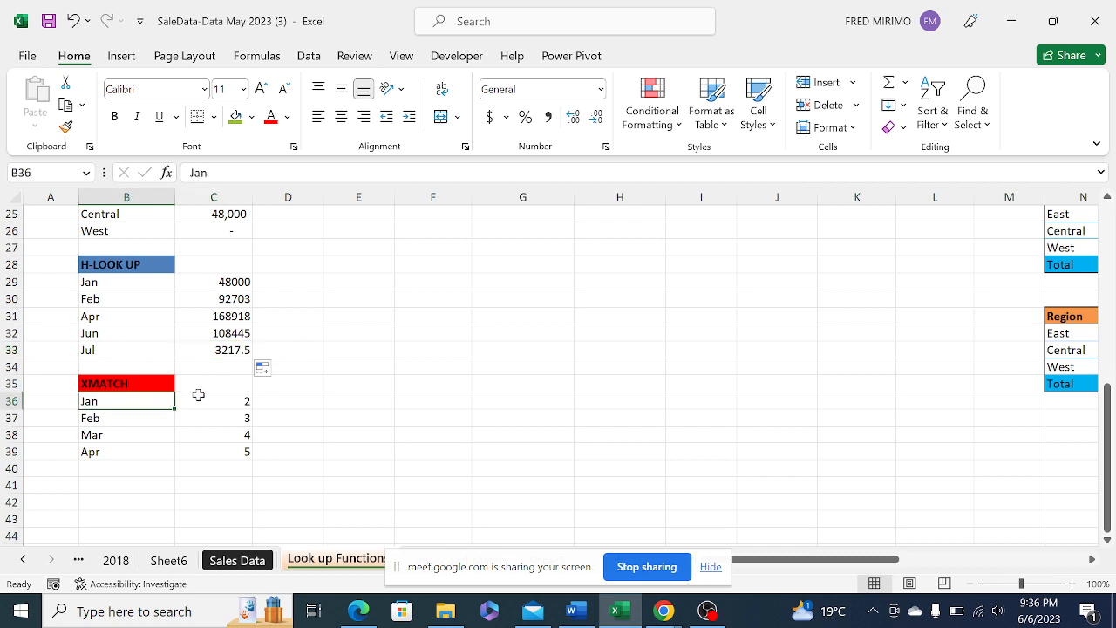
{"action": "left_click", "coordinate": [229, 401]}
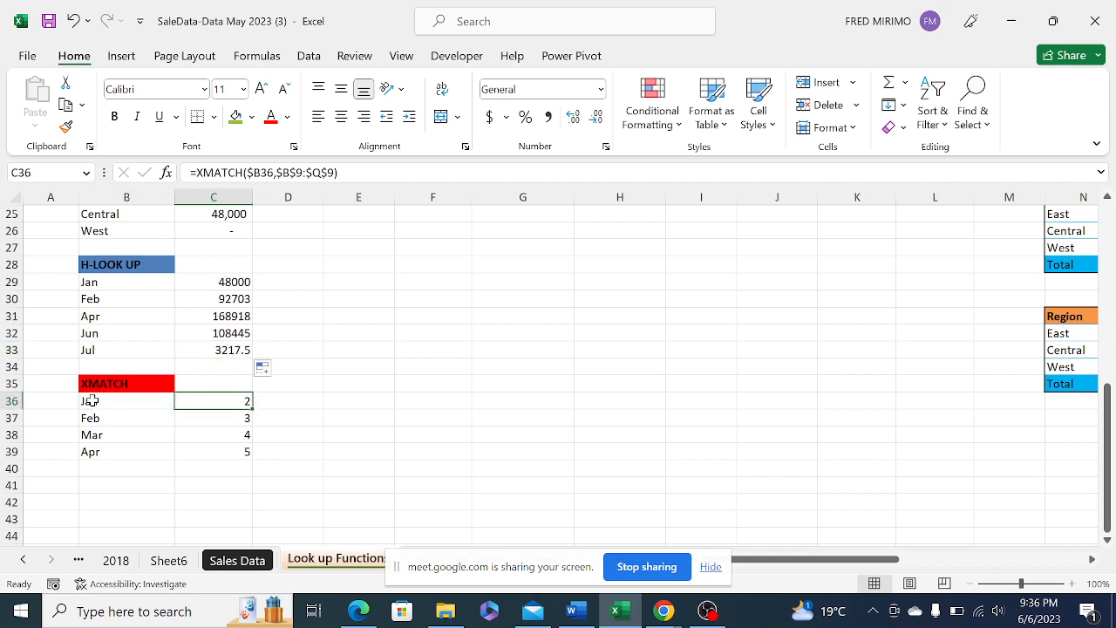
{"action": "left_click", "coordinate": [91, 400]}
{"action": "scroll", "coordinate": [487, 278], "scroll_direction": "up", "scroll_amount": 6}
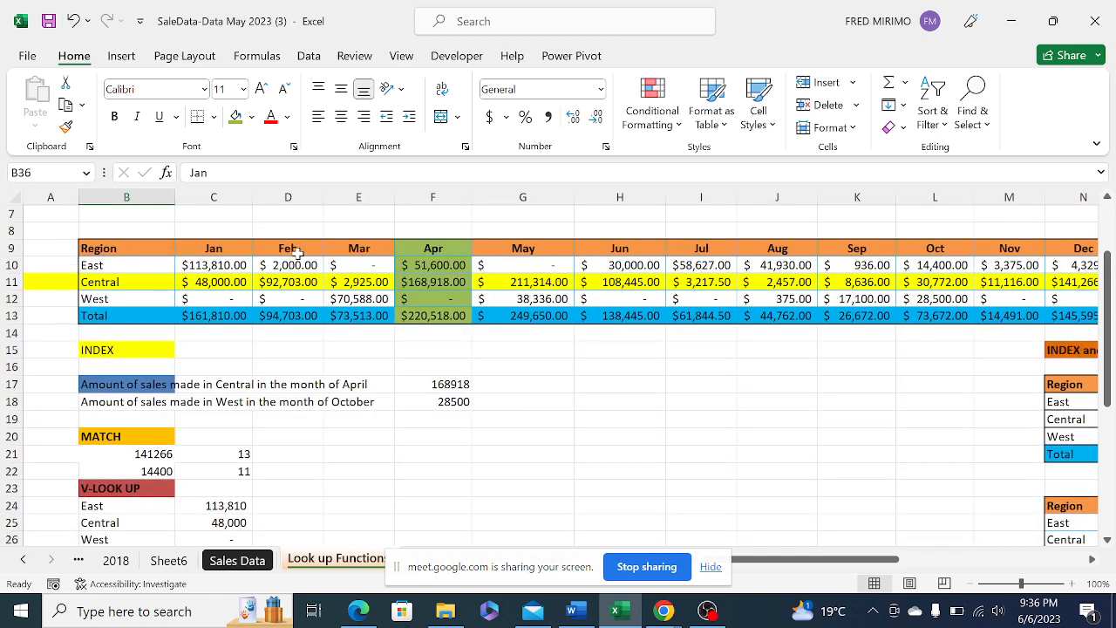
{"action": "scroll", "coordinate": [292, 253], "scroll_direction": "up", "scroll_amount": 2}
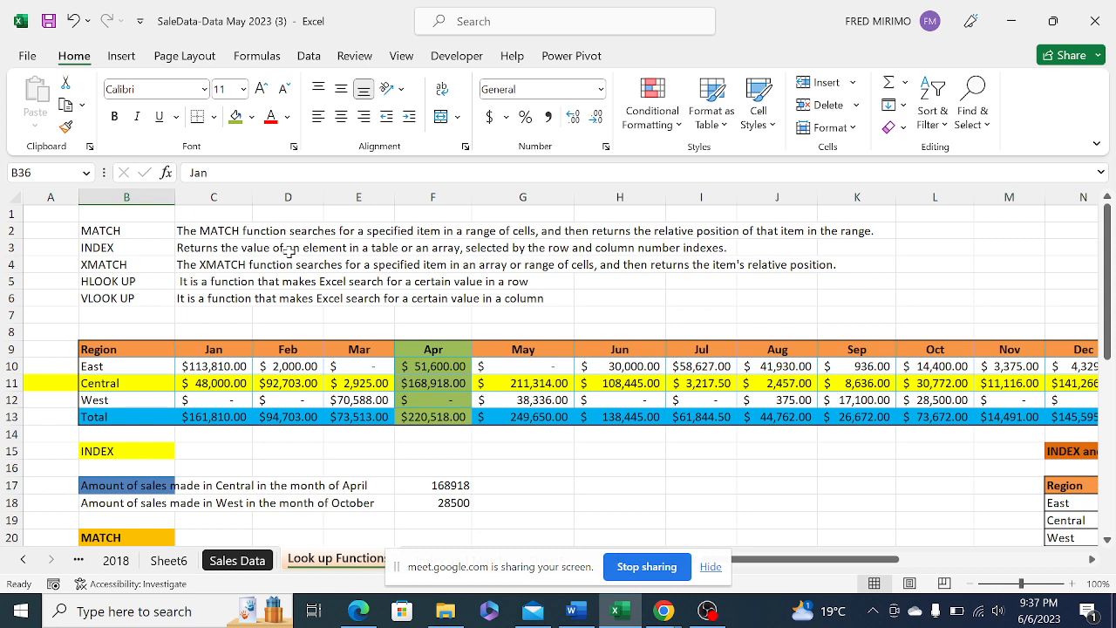
{"action": "scroll", "coordinate": [246, 282], "scroll_direction": "down", "scroll_amount": 3}
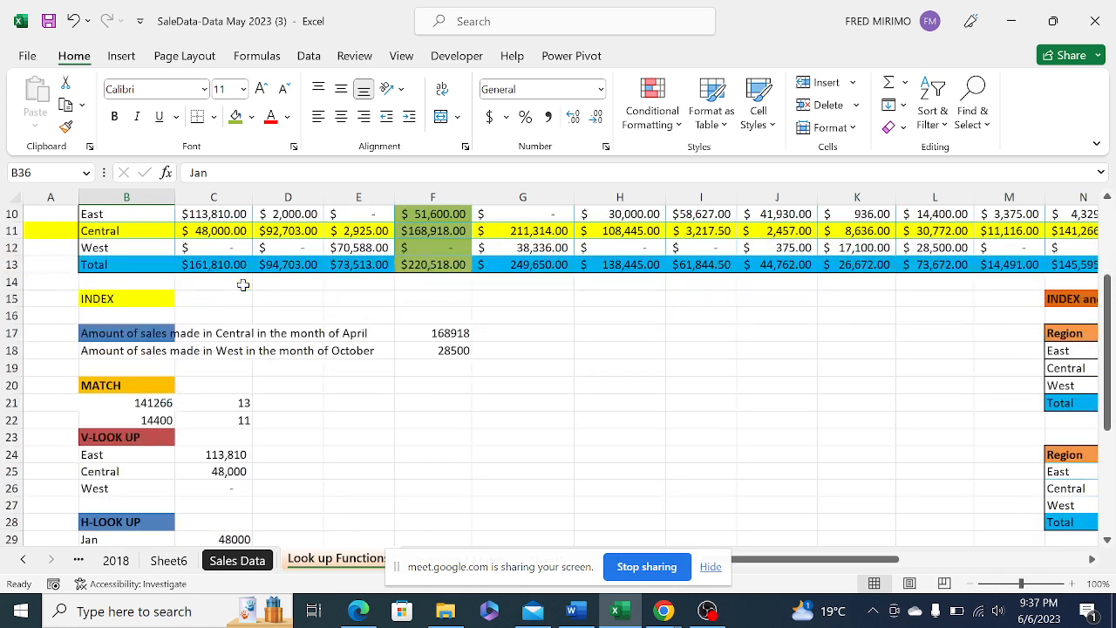
{"action": "scroll", "coordinate": [243, 285], "scroll_direction": "down", "scroll_amount": 7}
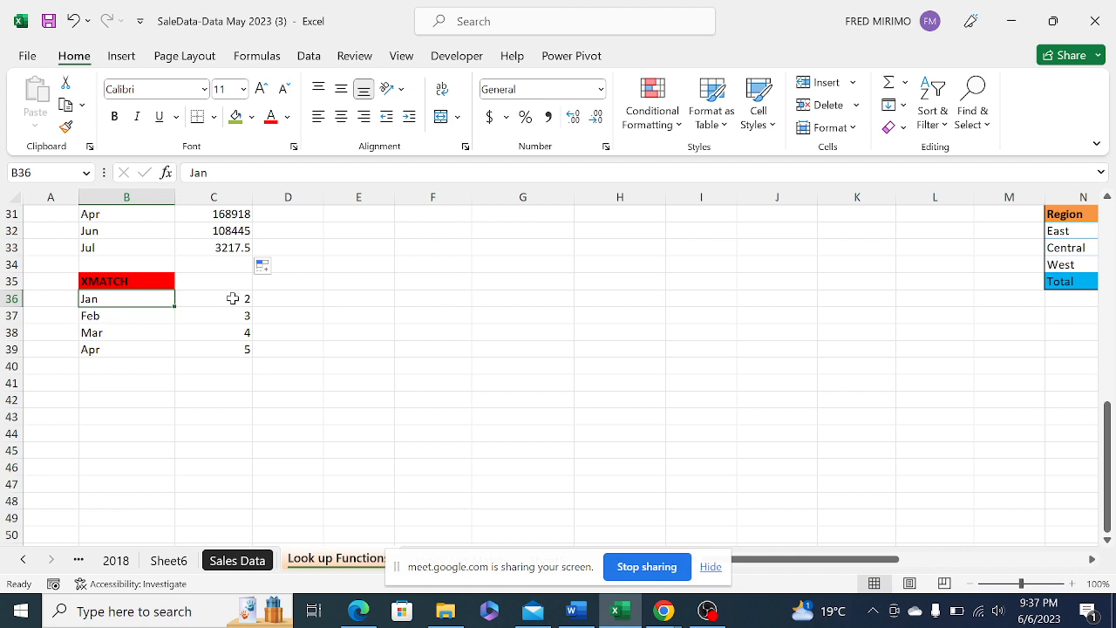
Clear the existing XMATCH formulas from C36:C39
{"action": "left_click_drag", "start_coordinate": [245, 299], "coordinate": [242, 349]}
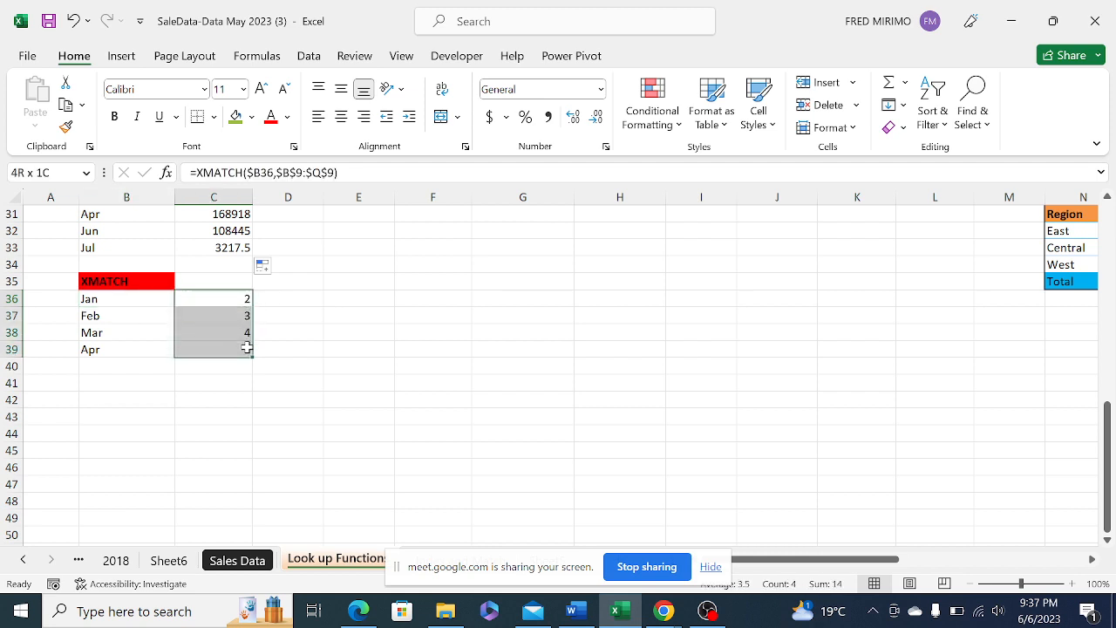
{"action": "right_click", "coordinate": [232, 311]}
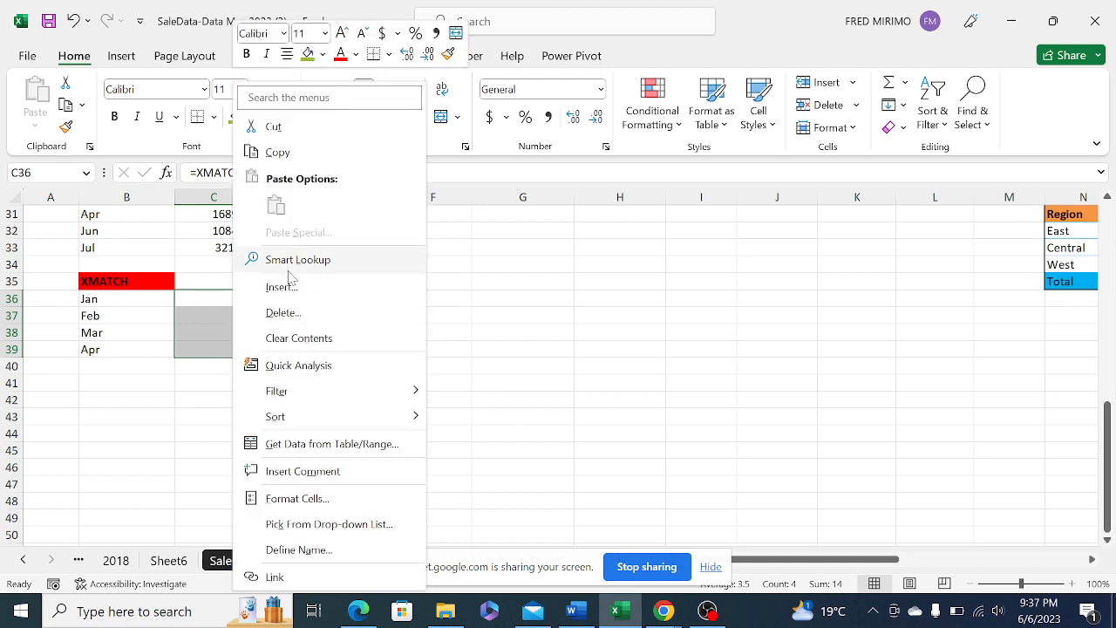
{"action": "left_click", "coordinate": [299, 339]}
{"action": "left_click", "coordinate": [366, 349]}
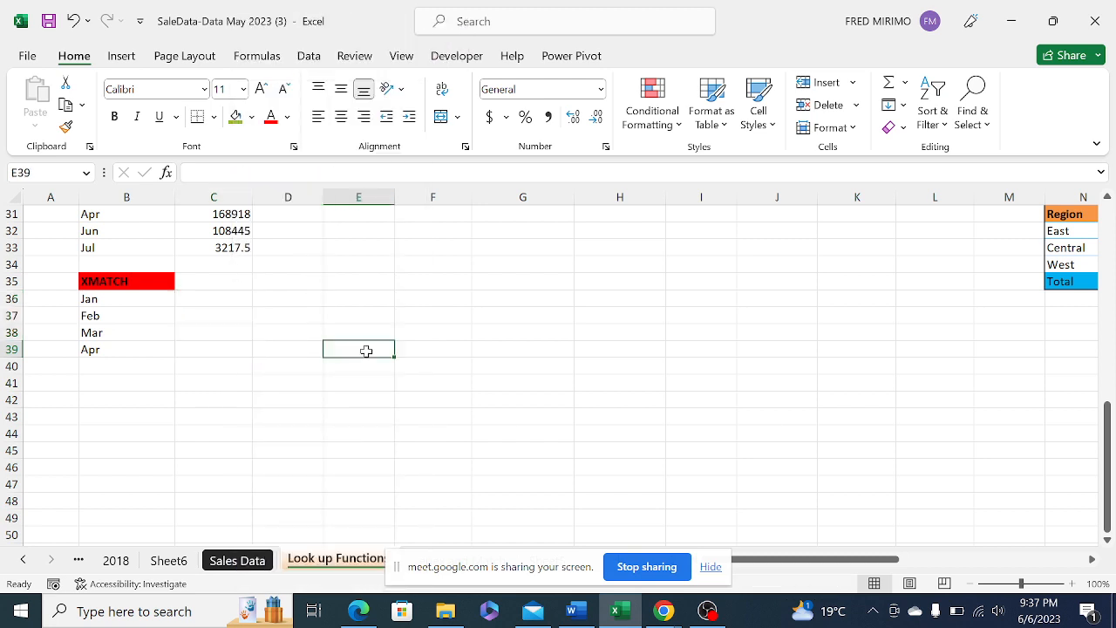
Start an XMATCH formula in C36 with the Jan cell B36 as the lookup value
{"action": "left_click", "coordinate": [223, 301]}
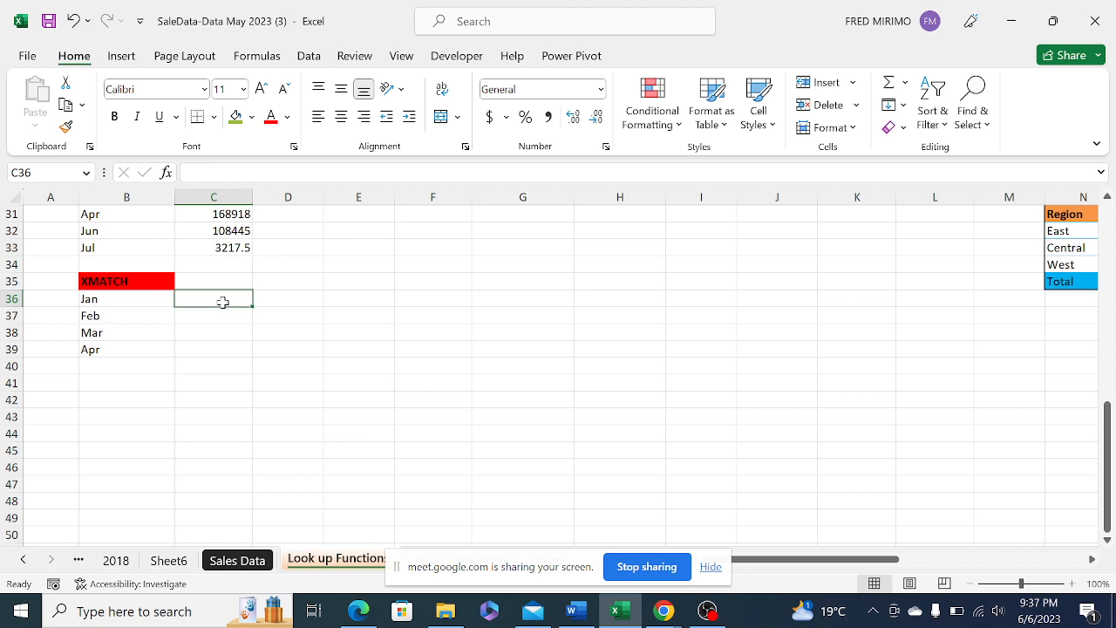
{"action": "type", "text": "="}
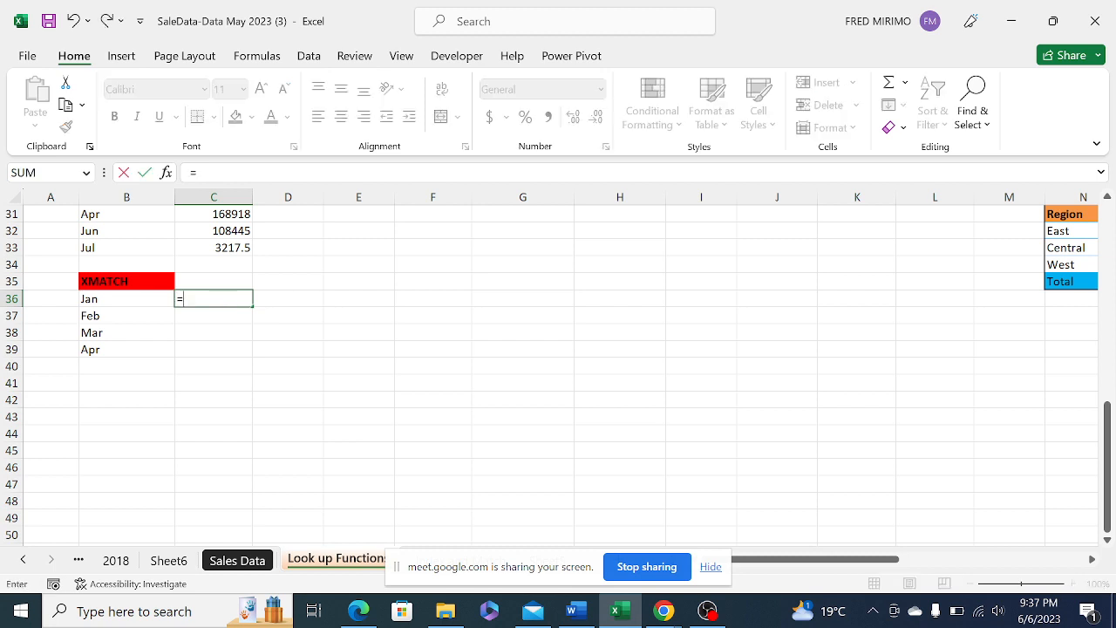
{"action": "type", "text": "x"}
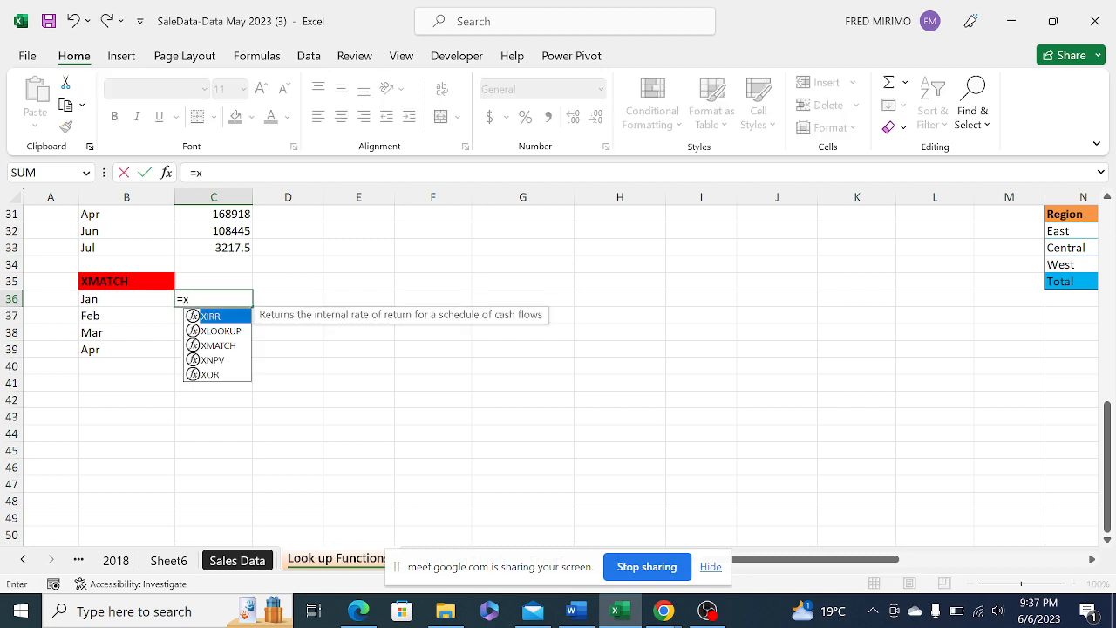
{"action": "type", "text": "m"}
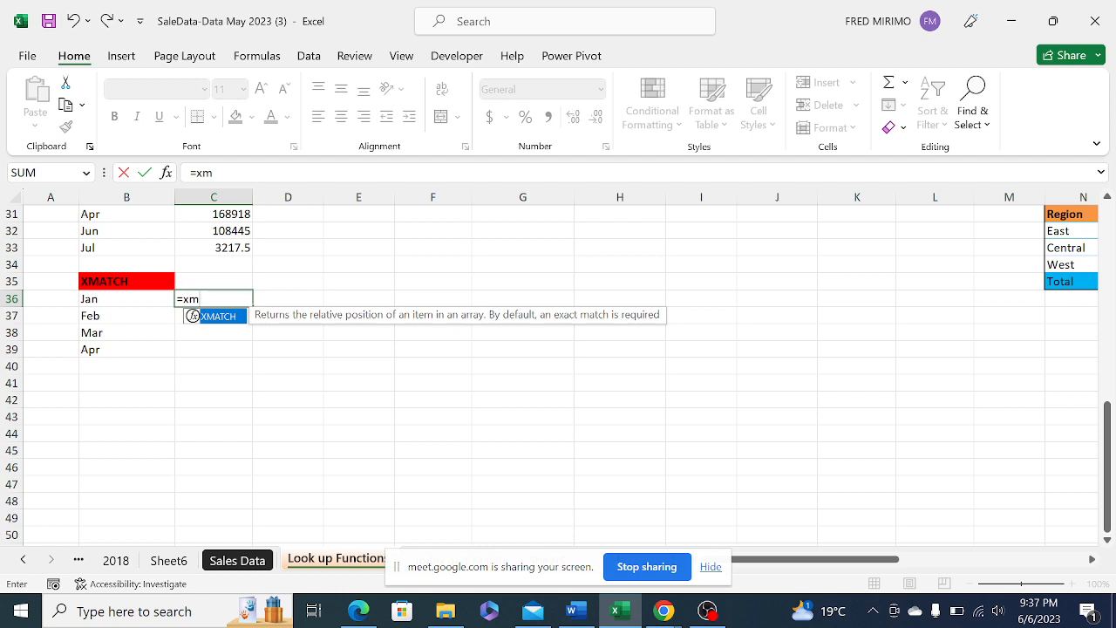
{"action": "double_click", "coordinate": [220, 317]}
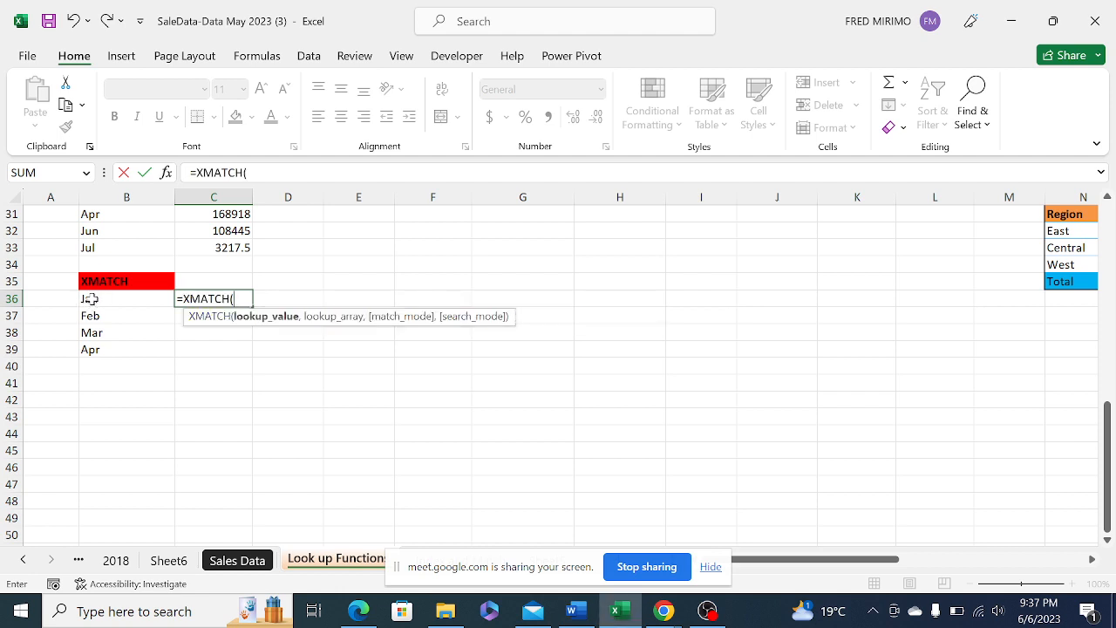
{"action": "left_click", "coordinate": [93, 298]}
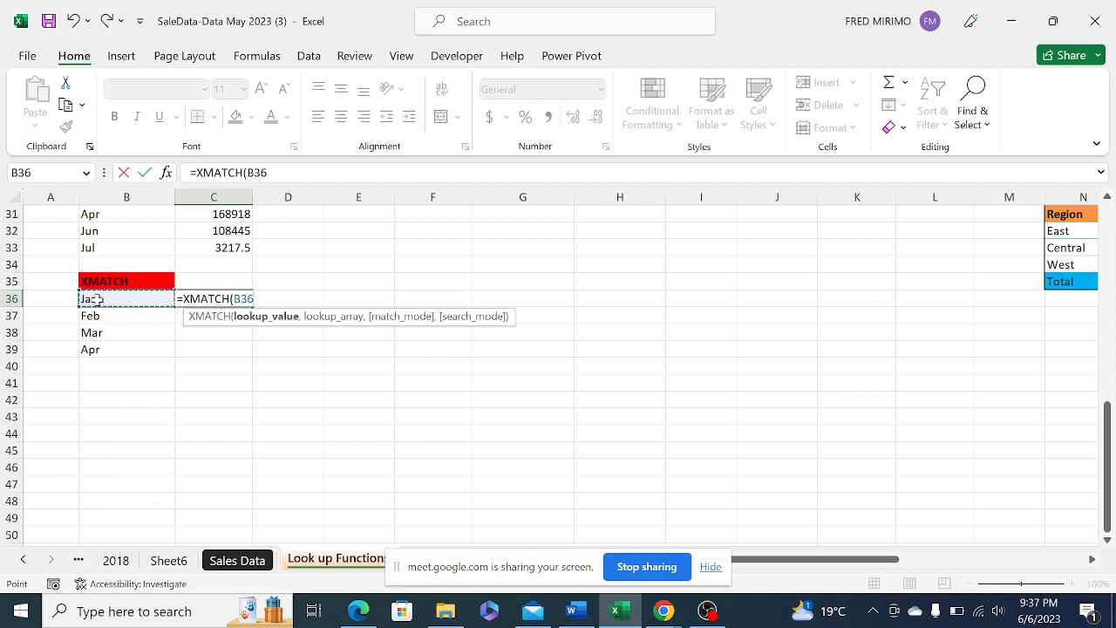
{"action": "type", "text": ","}
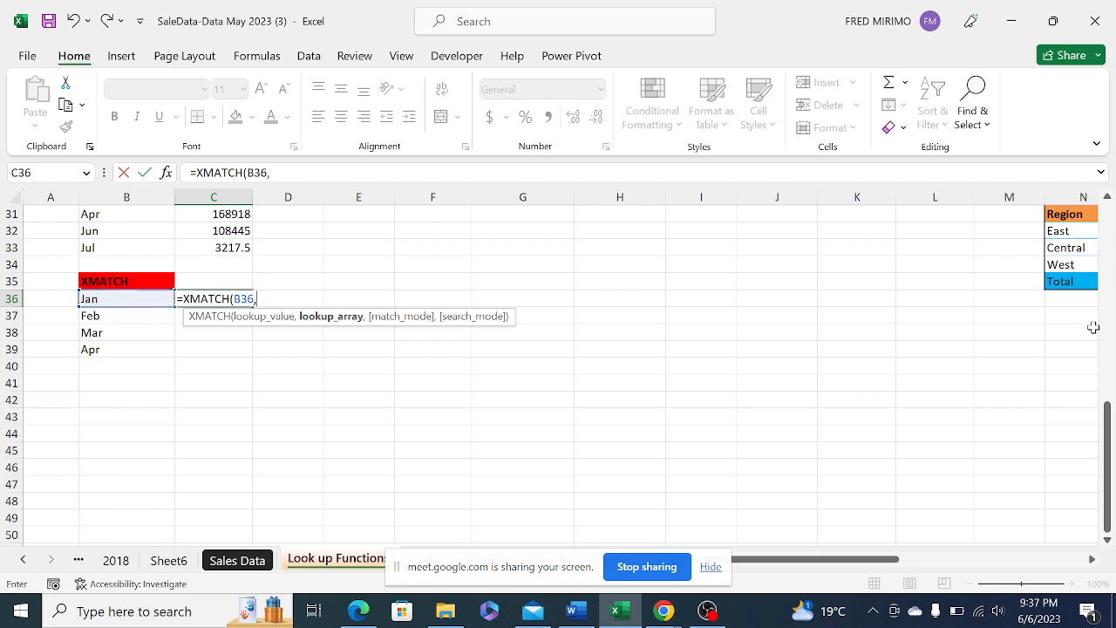
Set the C36 formula's lookup array to the table header range C9:Q9 as the absolute reference $C$9:$Q$9
{"action": "left_click_drag", "start_coordinate": [1109, 420], "coordinate": [1108, 416]}
{"action": "left_click_drag", "start_coordinate": [1108, 422], "coordinate": [1095, 255]}
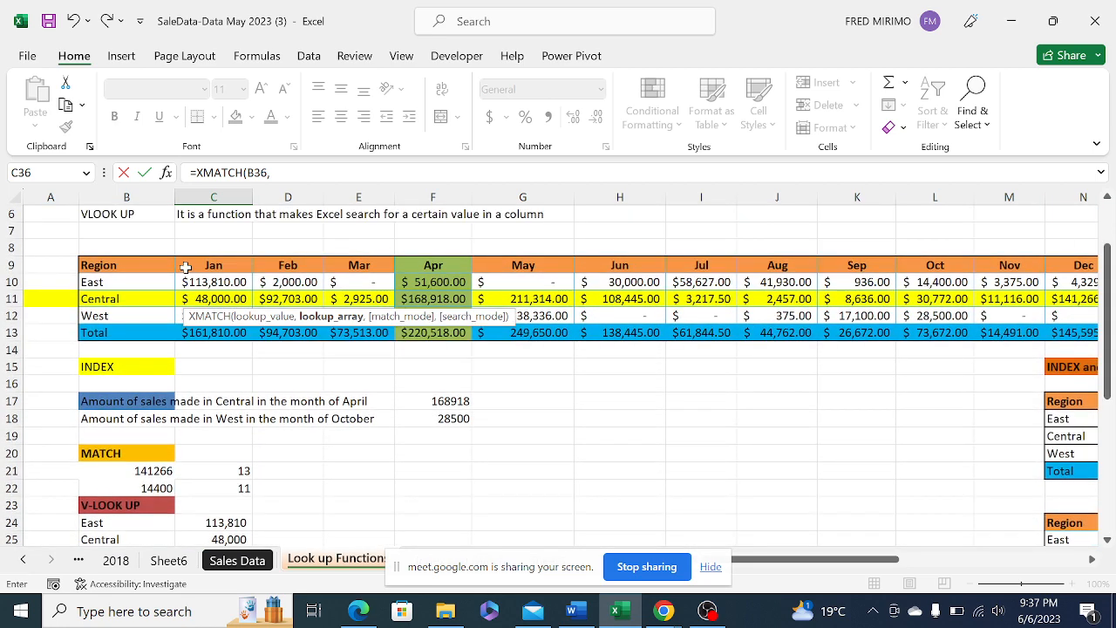
{"action": "left_click_drag", "start_coordinate": [177, 265], "coordinate": [969, 273]}
{"action": "left_click", "coordinate": [273, 172]}
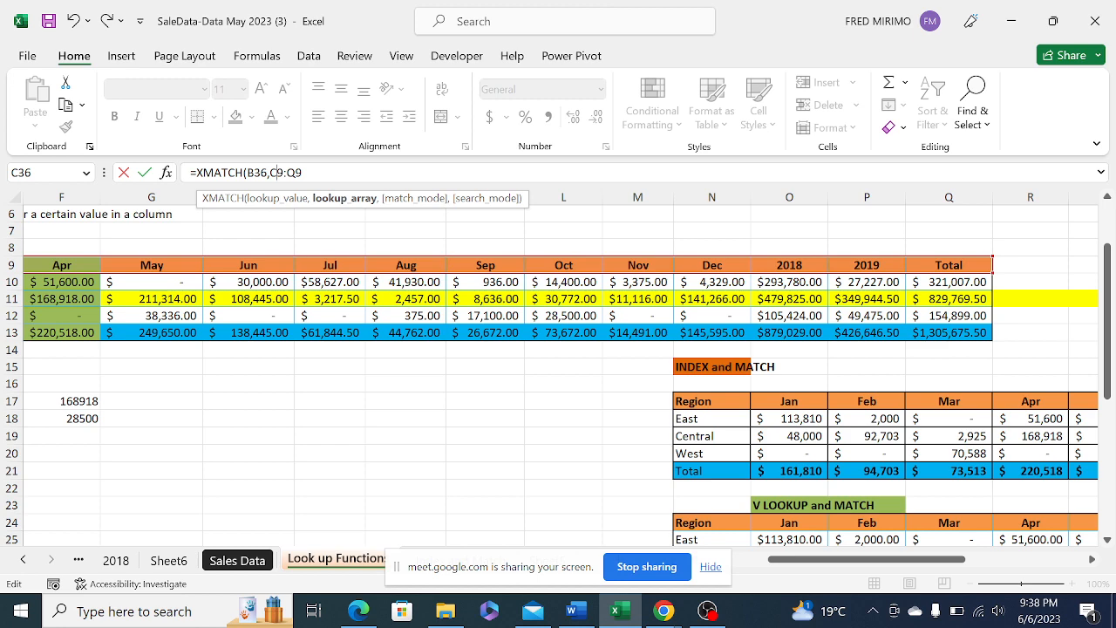
{"action": "key", "text": "F4"}
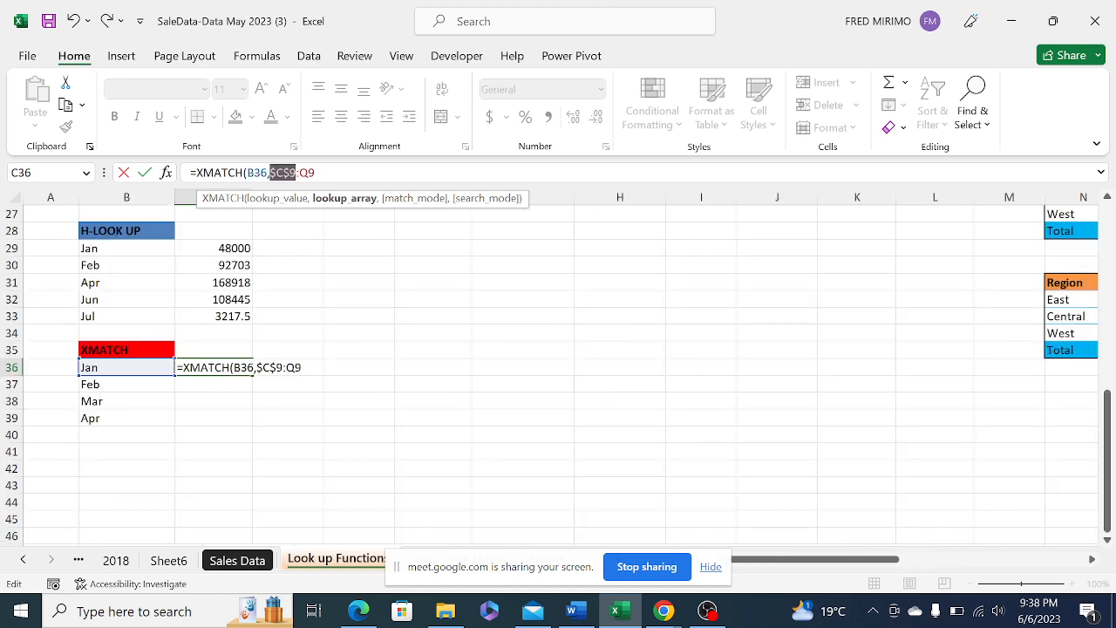
{"action": "left_click", "coordinate": [308, 172]}
{"action": "key", "text": "F4"}
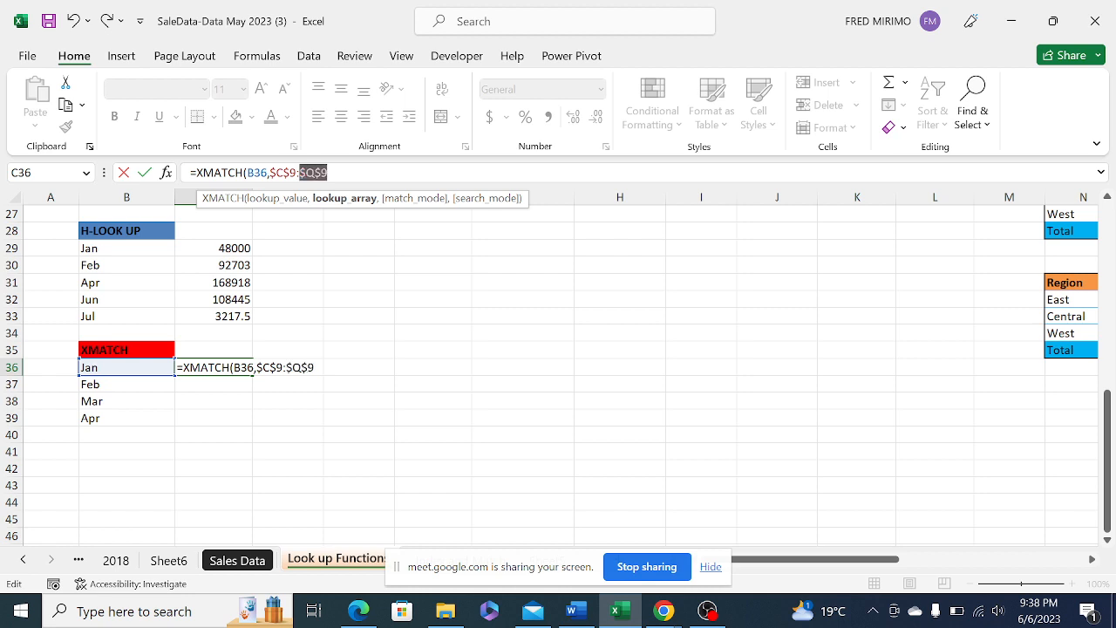
Complete the C36 XMATCH formula with match mode 0 for an exact match and check its result against Jan
{"action": "left_click", "coordinate": [308, 172]}
{"action": "type", "text": ","}
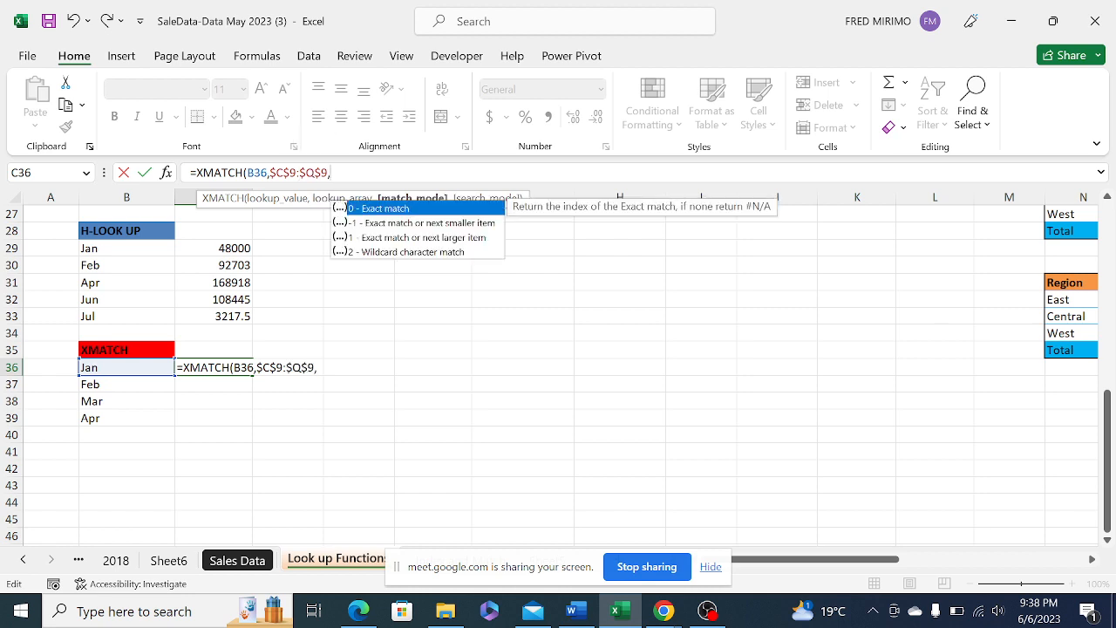
{"action": "double_click", "coordinate": [393, 214]}
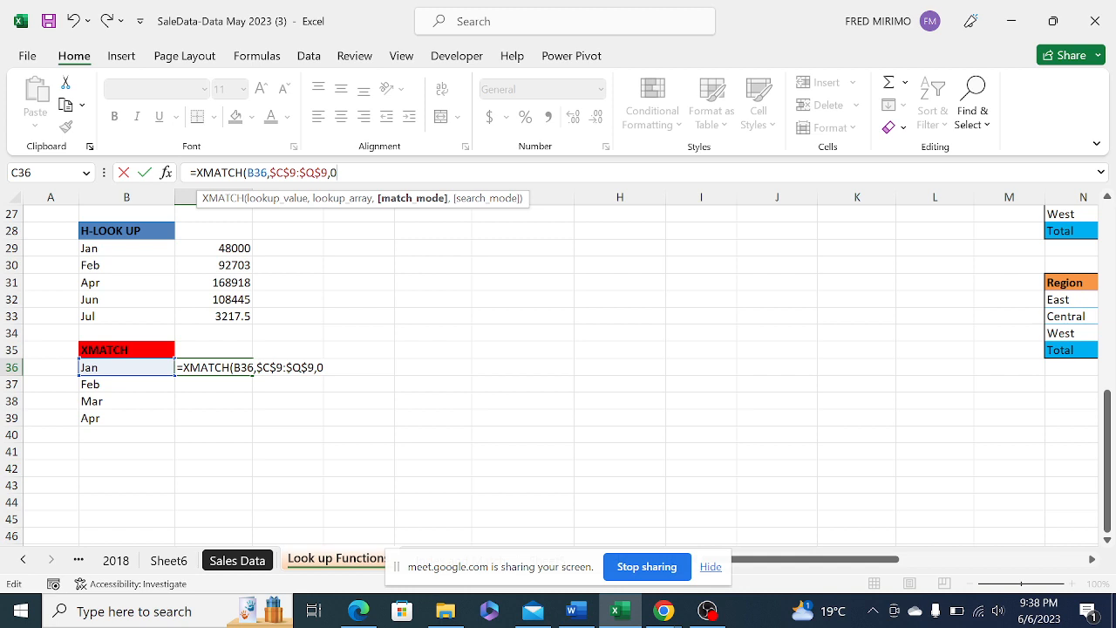
{"action": "type", "text": ")"}
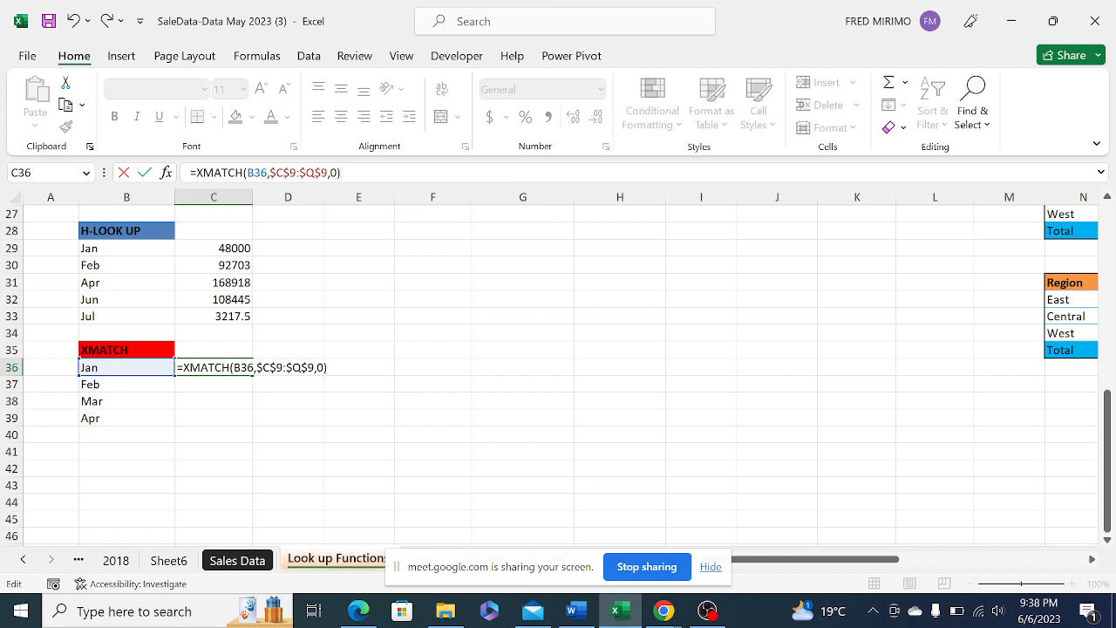
{"action": "key", "text": "Return"}
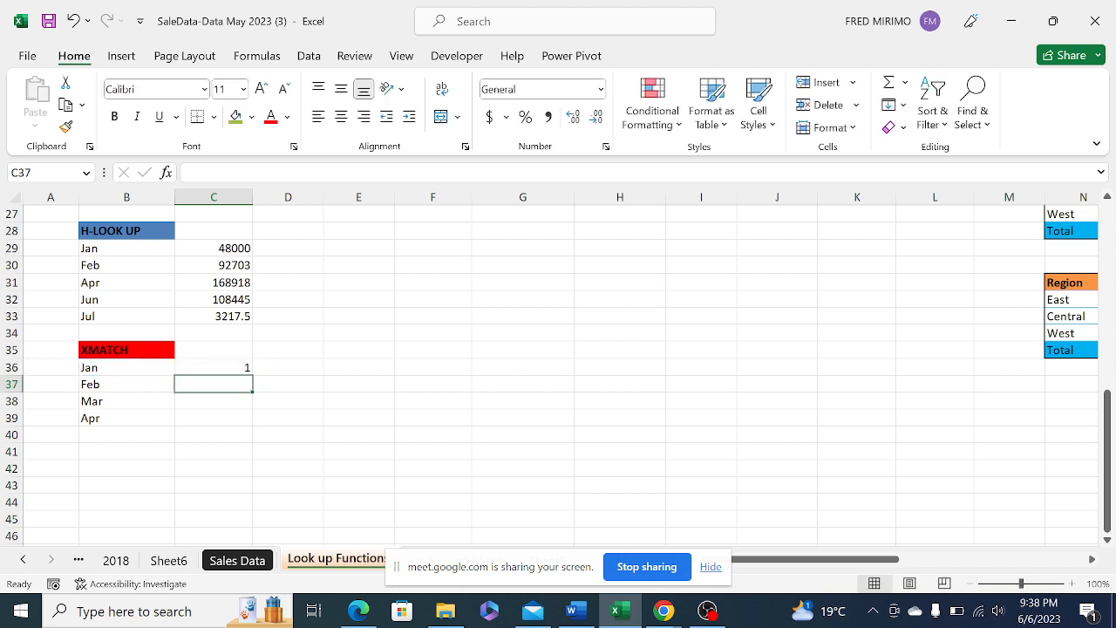
{"action": "left_click", "coordinate": [224, 369]}
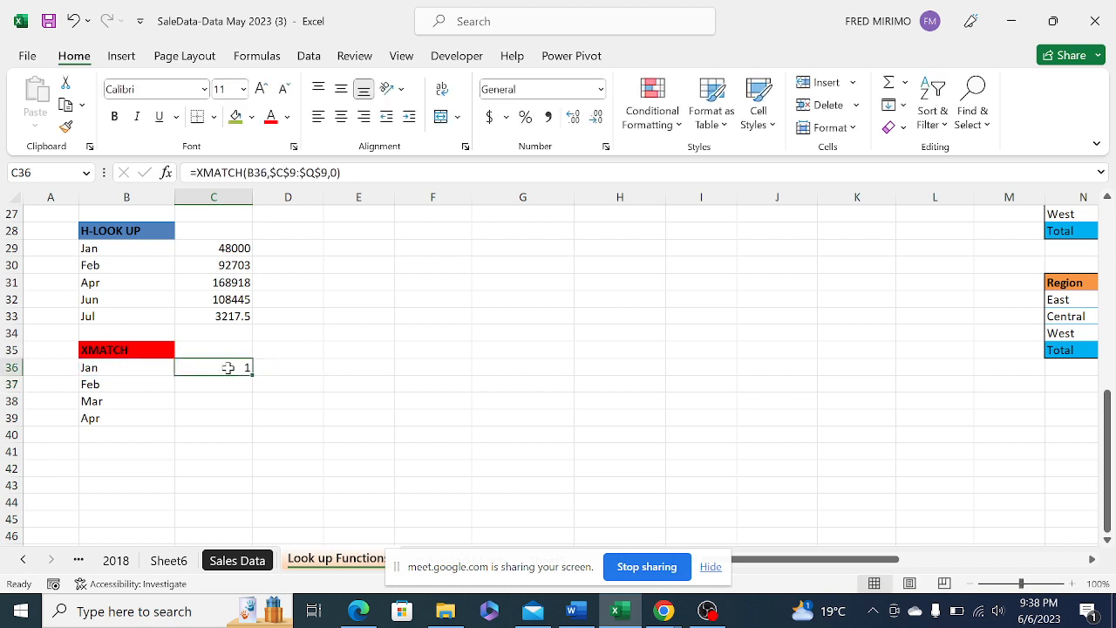
{"action": "left_click", "coordinate": [105, 370]}
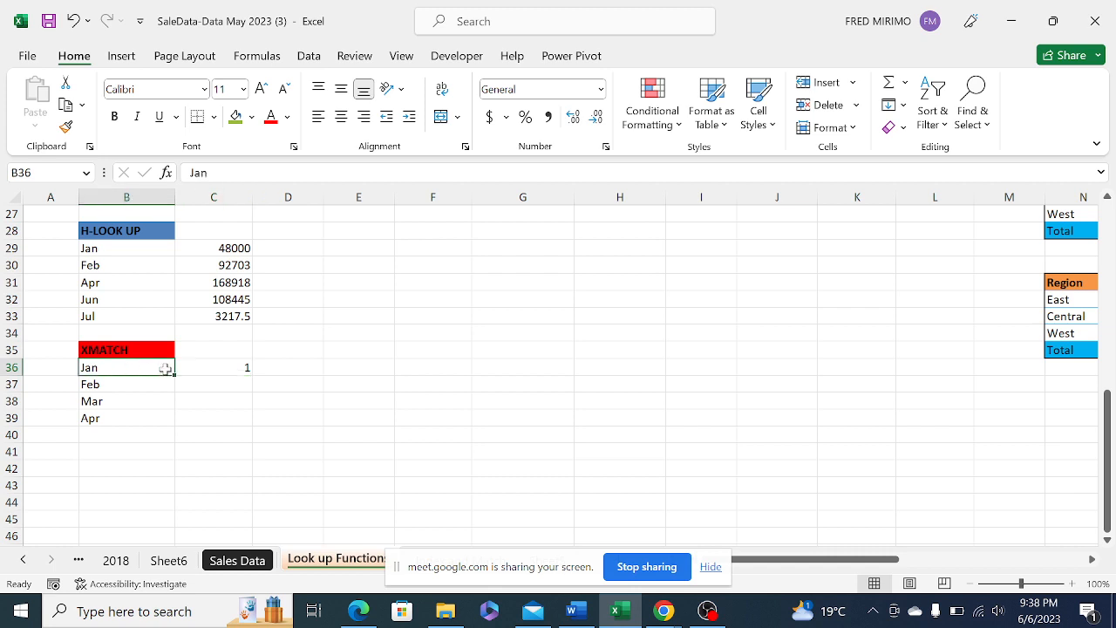
{"action": "left_click", "coordinate": [234, 367]}
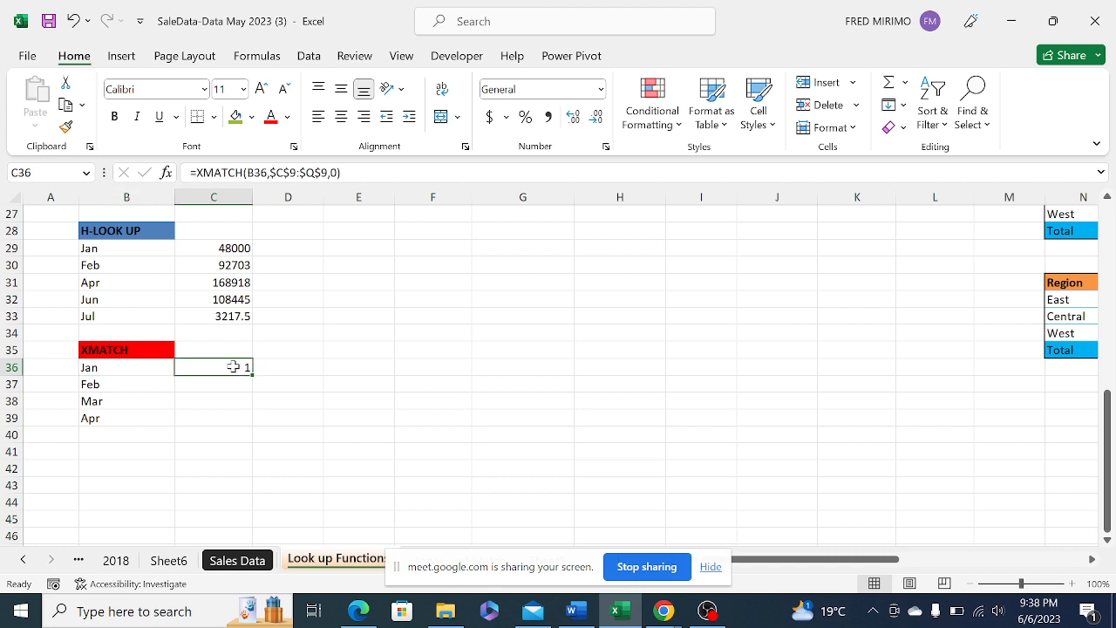
Start an XMATCH formula in C37 with the Feb cell B37 as the lookup value
{"action": "left_click", "coordinate": [202, 384]}
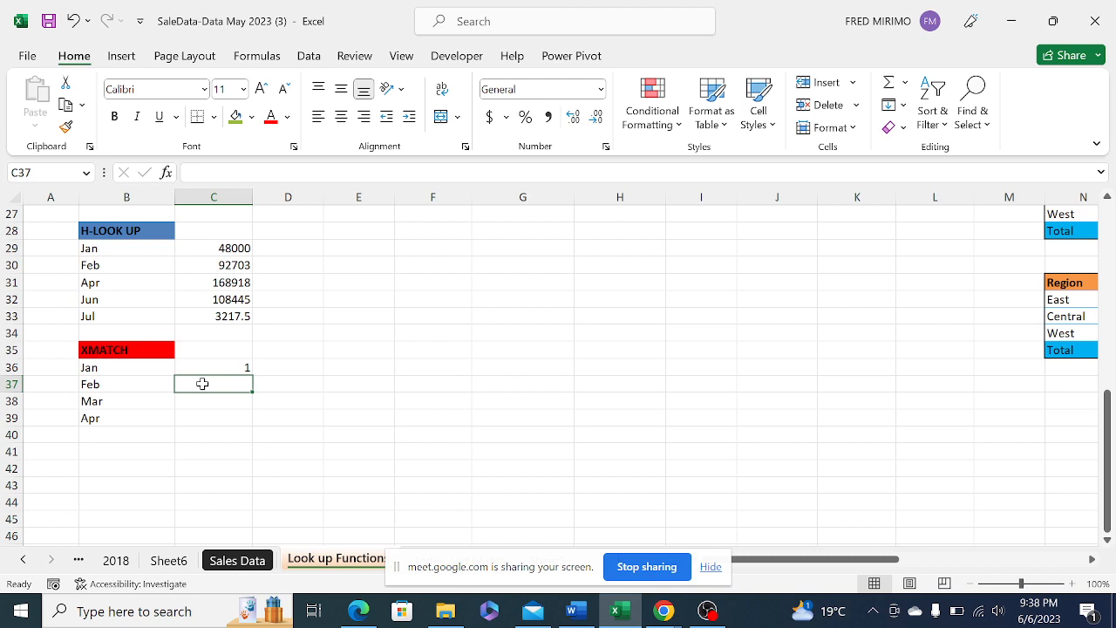
{"action": "type", "text": "=x"}
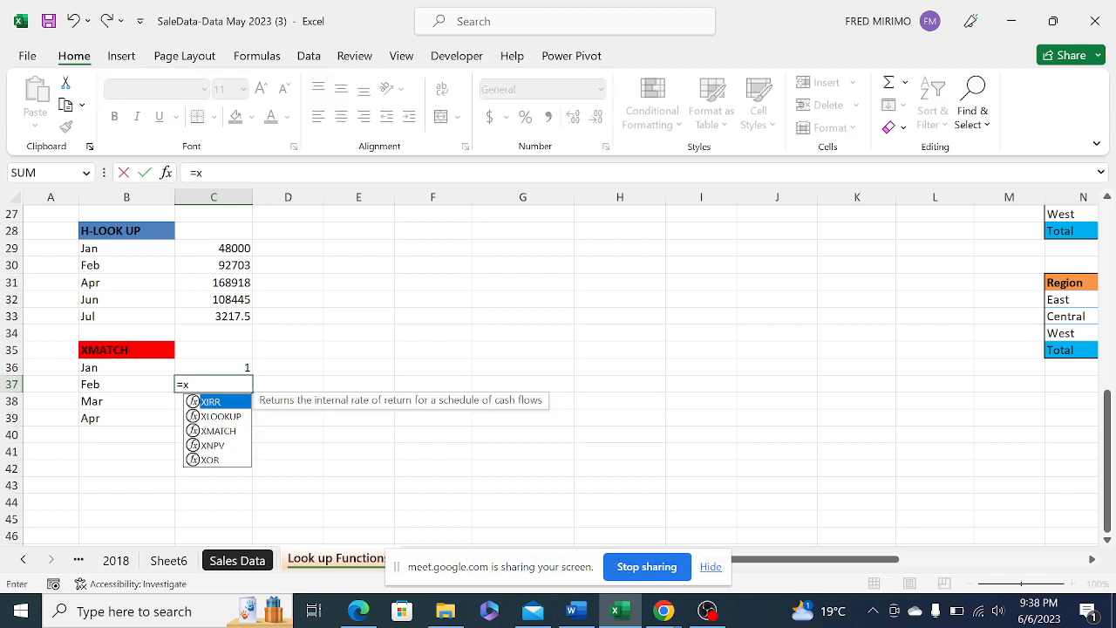
{"action": "type", "text": "ma"}
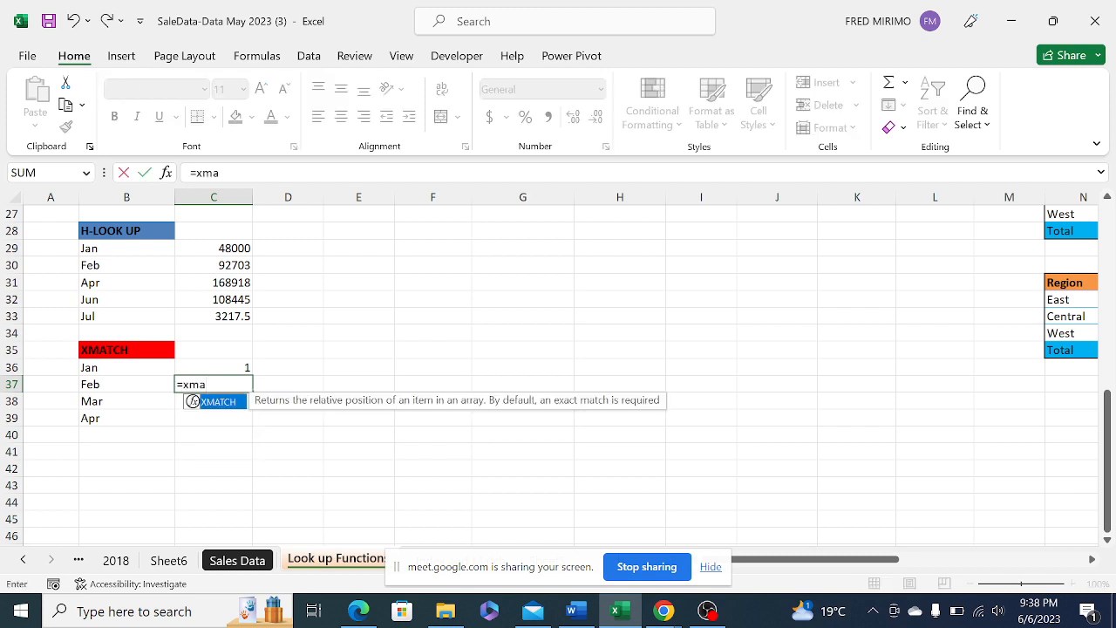
{"action": "double_click", "coordinate": [221, 405]}
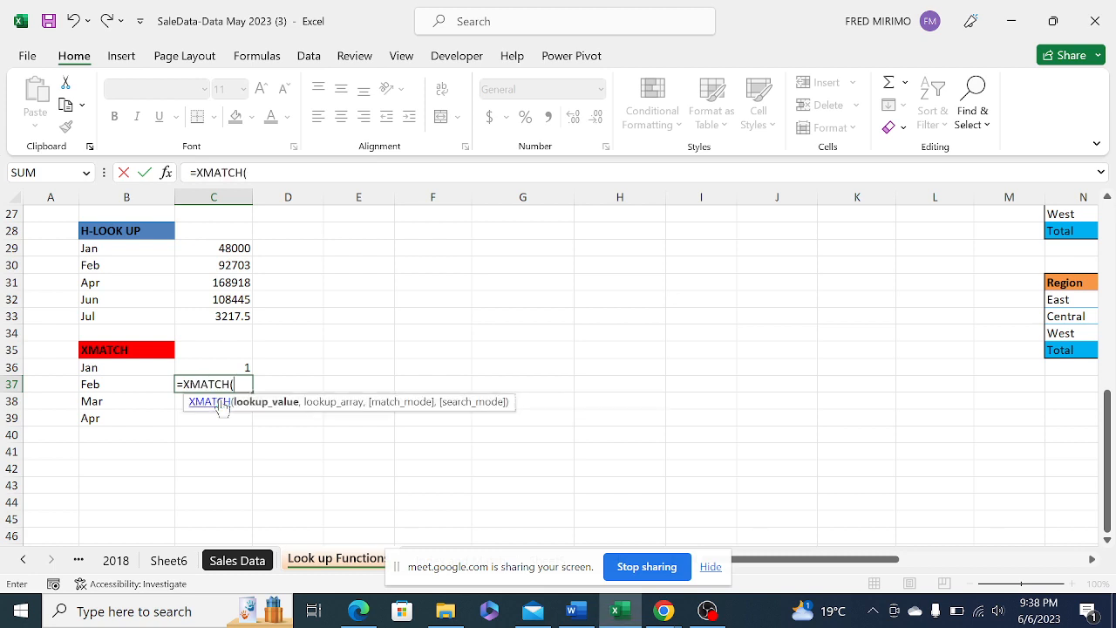
{"action": "left_click", "coordinate": [103, 384]}
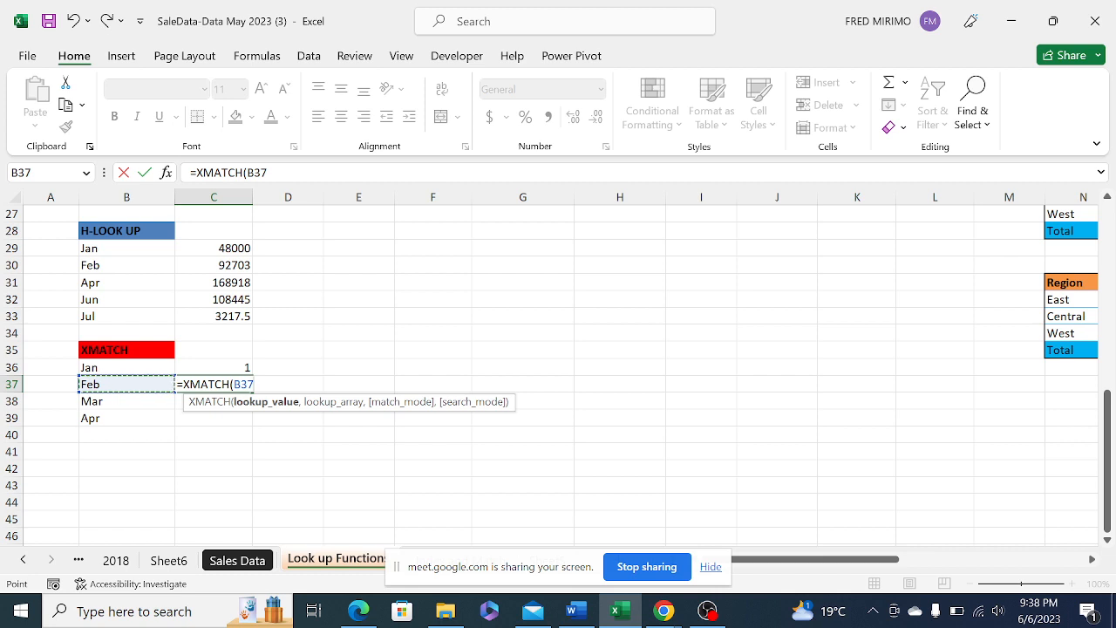
{"action": "left_click", "coordinate": [268, 173]}
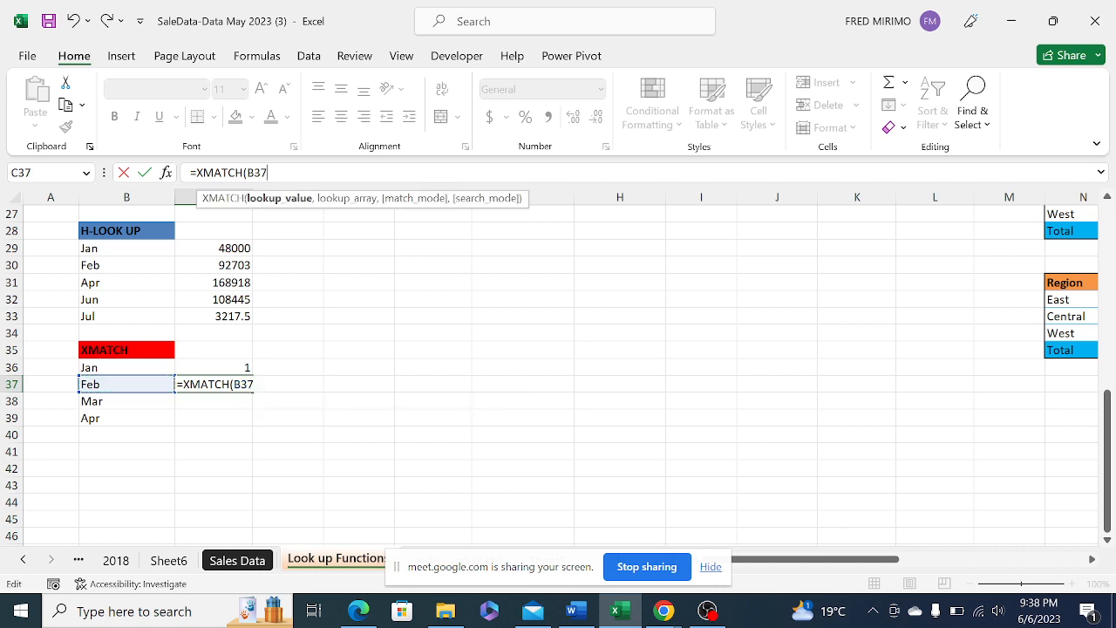
{"action": "type", "text": ","}
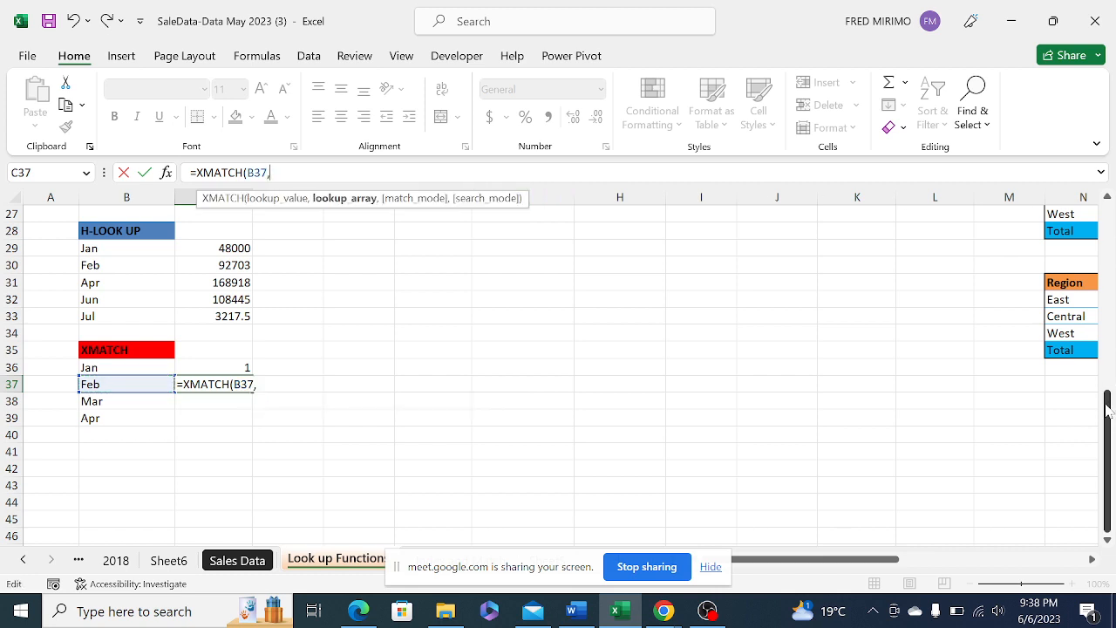
Set the C37 formula's lookup array to the header row from Jan to Total, locked as $C$9:$Q$9
{"action": "left_click_drag", "start_coordinate": [1111, 415], "coordinate": [1102, 267]}
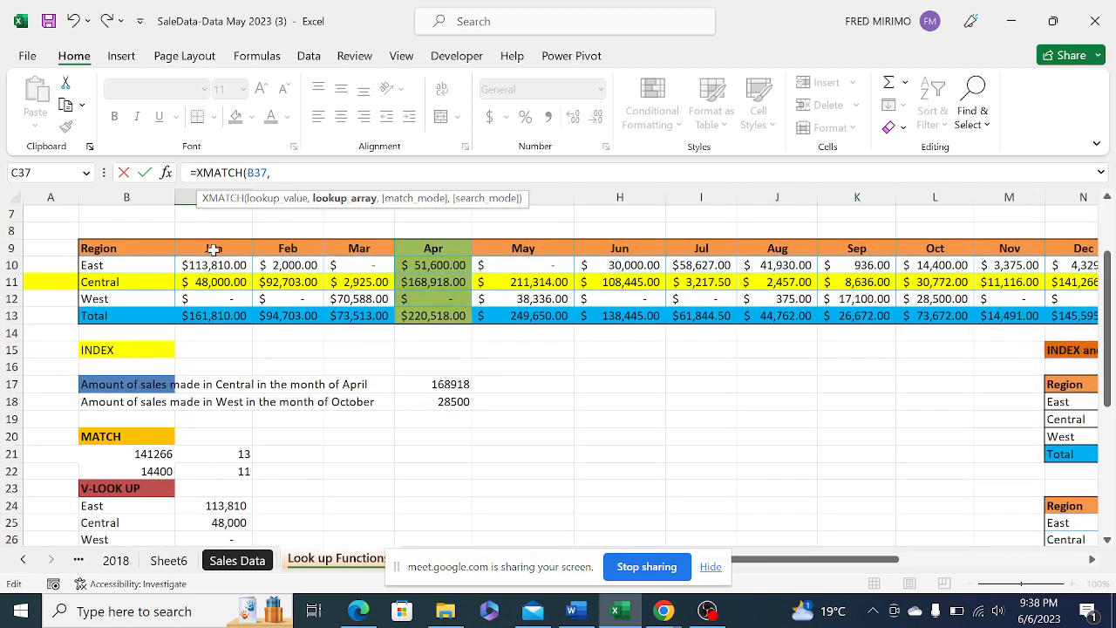
{"action": "left_click_drag", "start_coordinate": [214, 248], "coordinate": [1060, 250]}
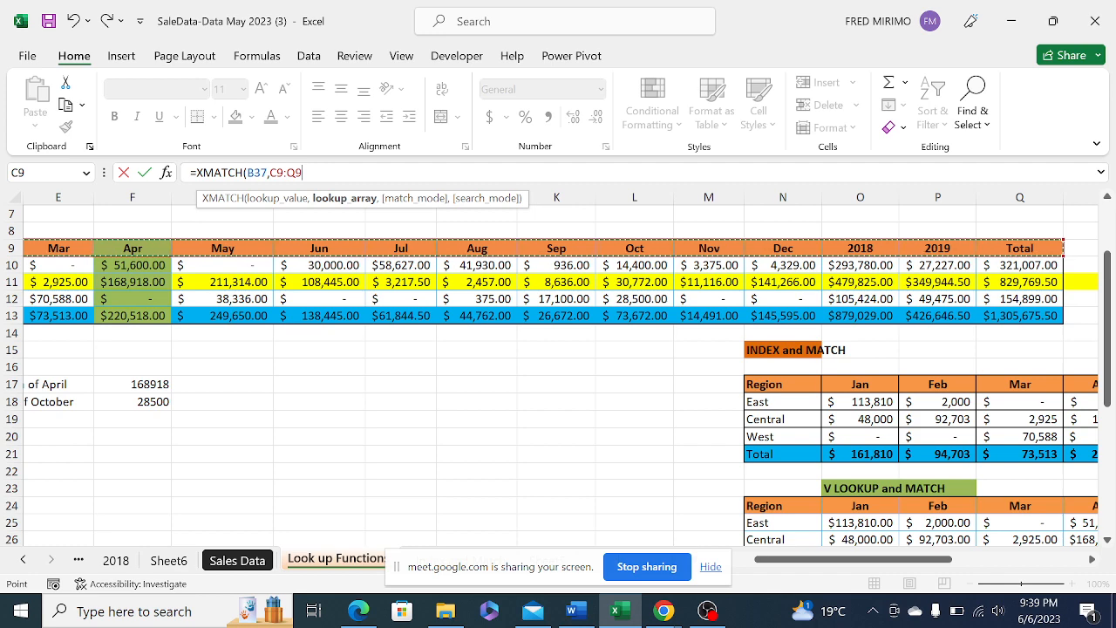
{"action": "left_click", "coordinate": [272, 172]}
{"action": "key", "text": "F4"}
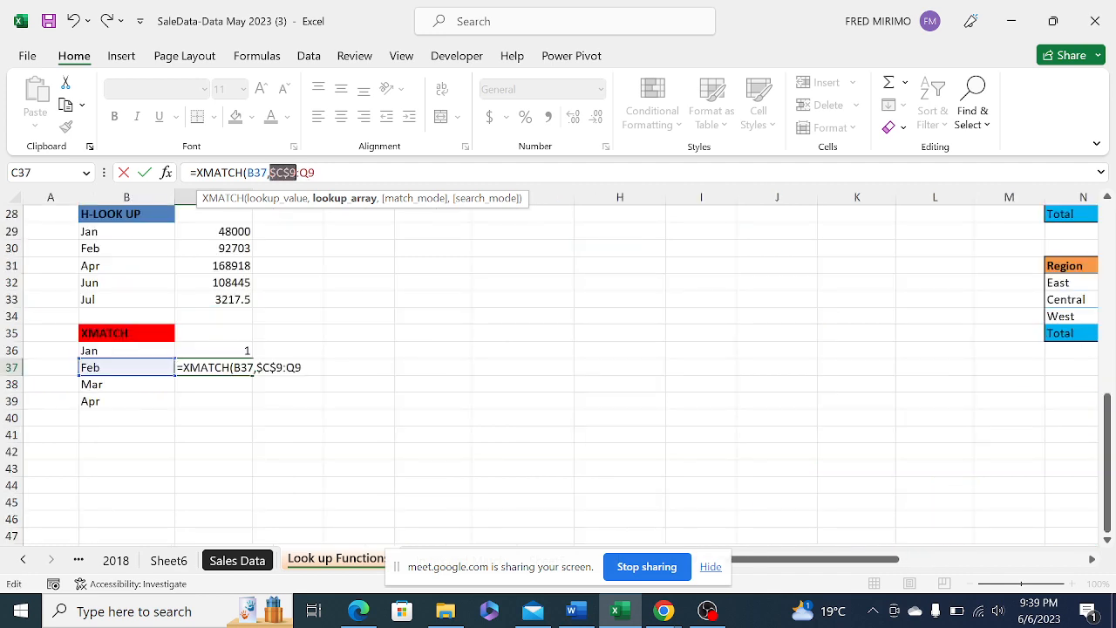
{"action": "left_click", "coordinate": [310, 172]}
{"action": "key", "text": "F4"}
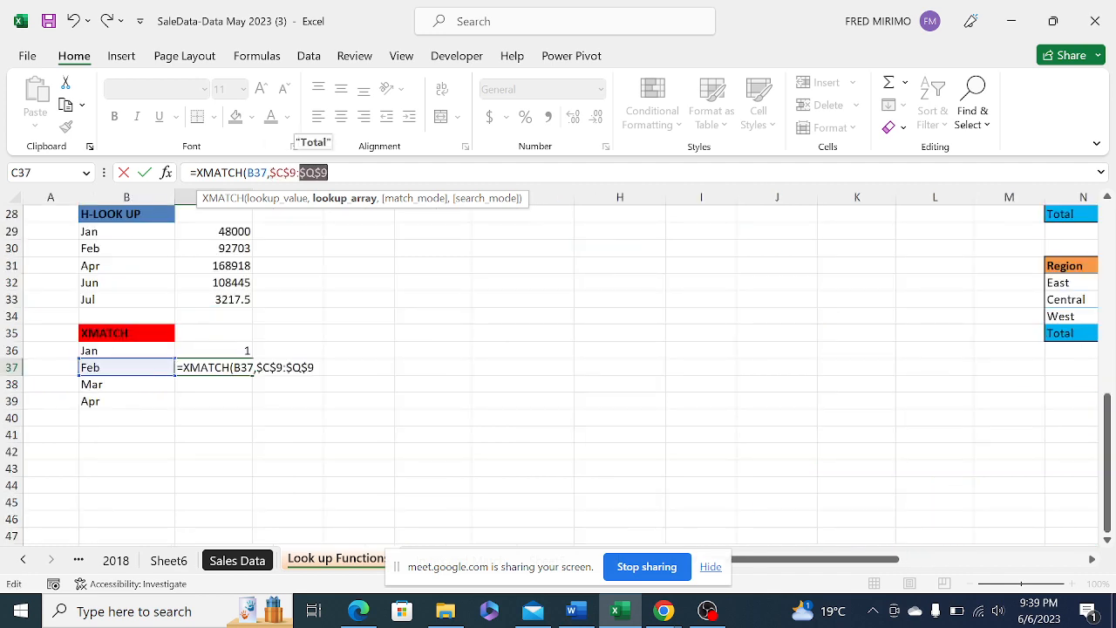
Finish the C37 XMATCH formula with exact match mode 0, then return to the Jan formula in C36
{"action": "left_click", "coordinate": [330, 172]}
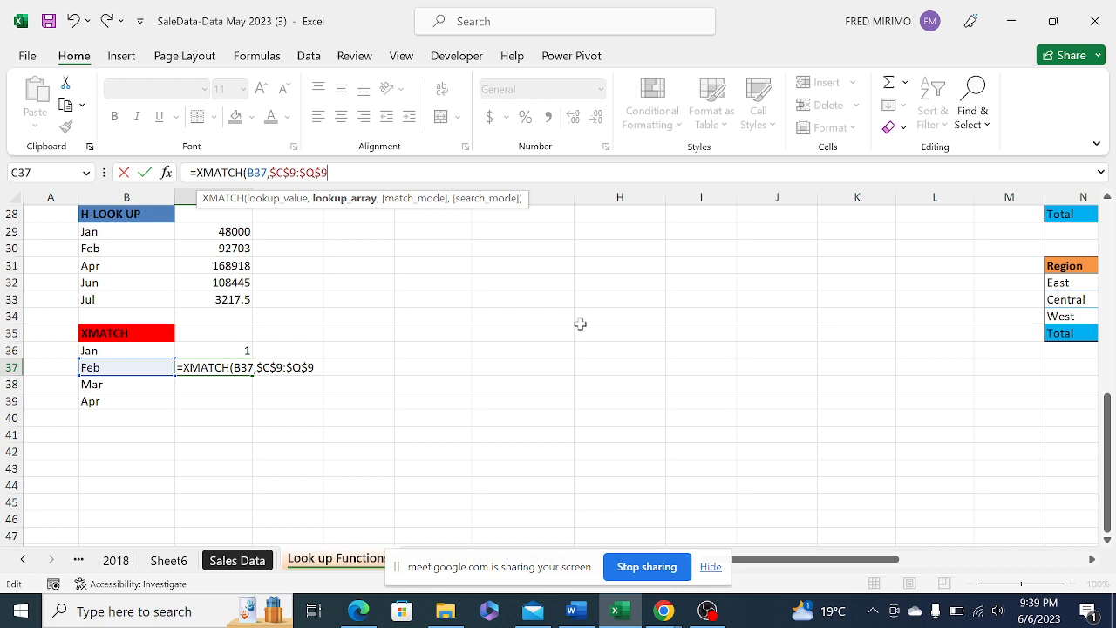
{"action": "type", "text": ","}
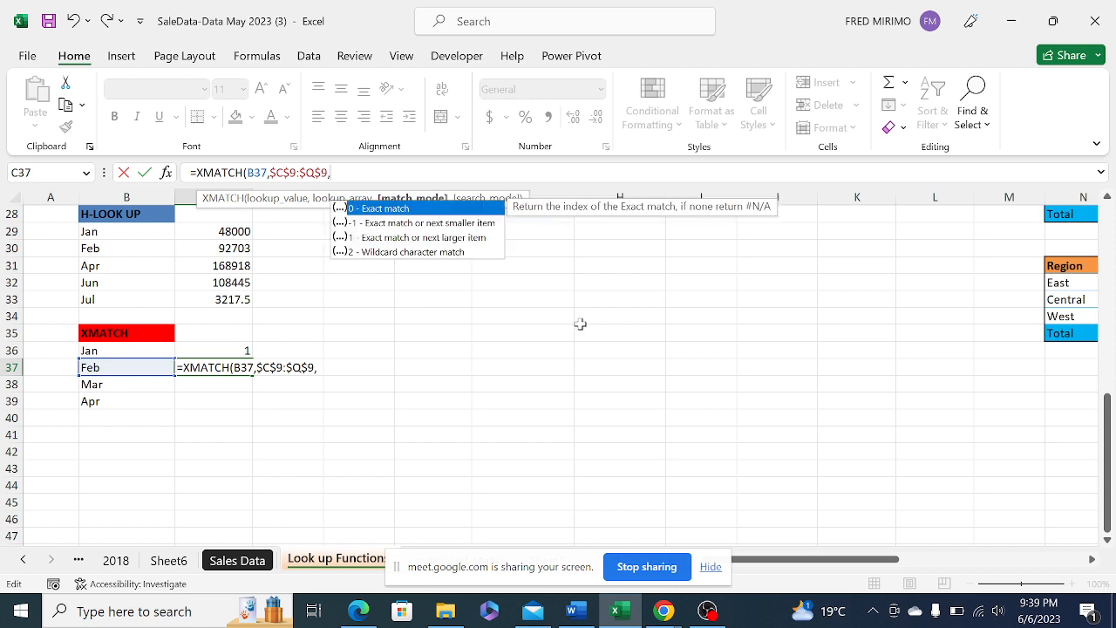
{"action": "double_click", "coordinate": [384, 212]}
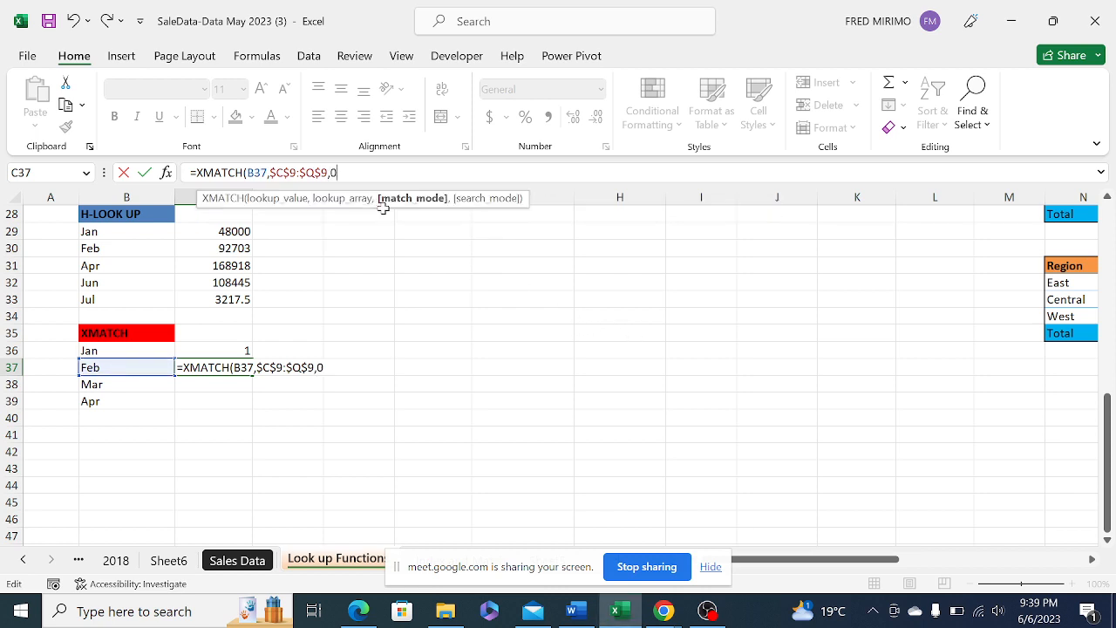
{"action": "type", "text": ")"}
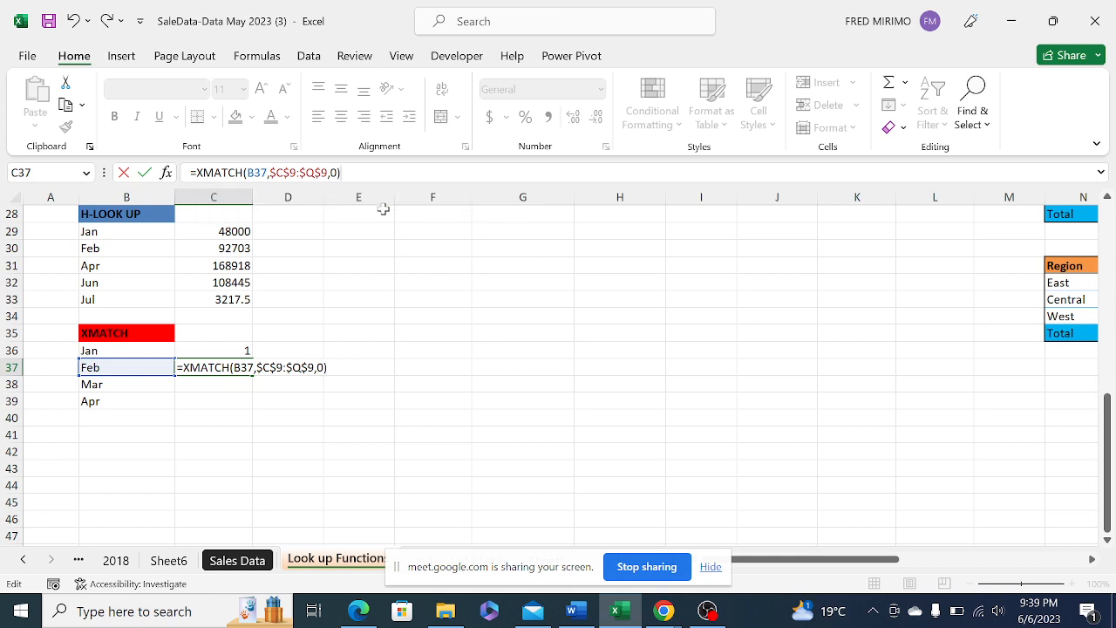
{"action": "key", "text": "Return"}
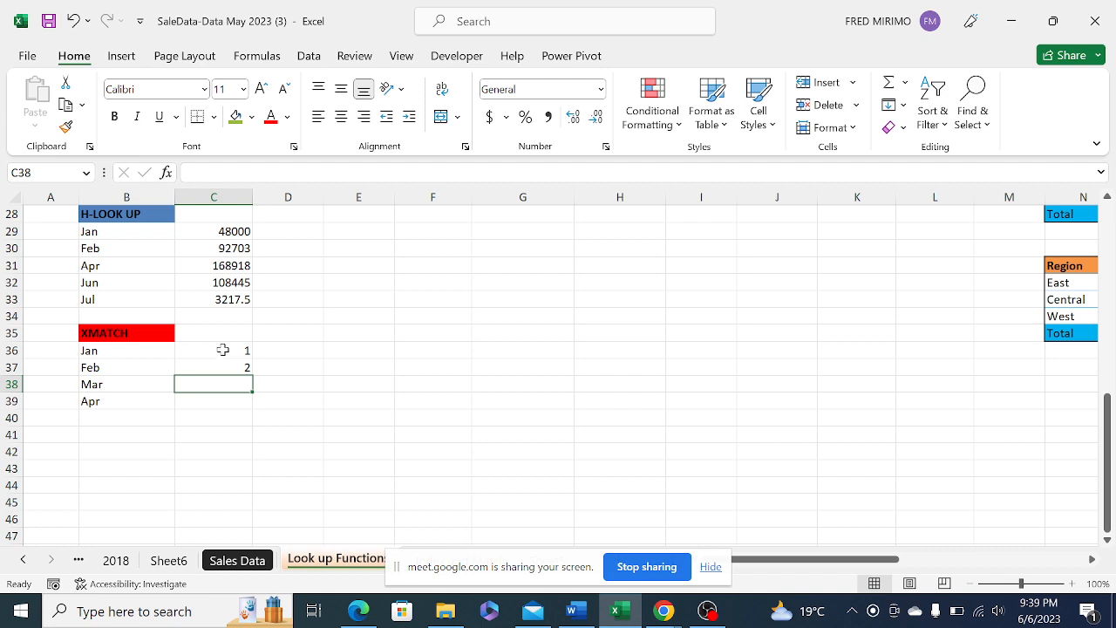
{"action": "key", "text": "Up"}
{"action": "key", "text": "Up"}
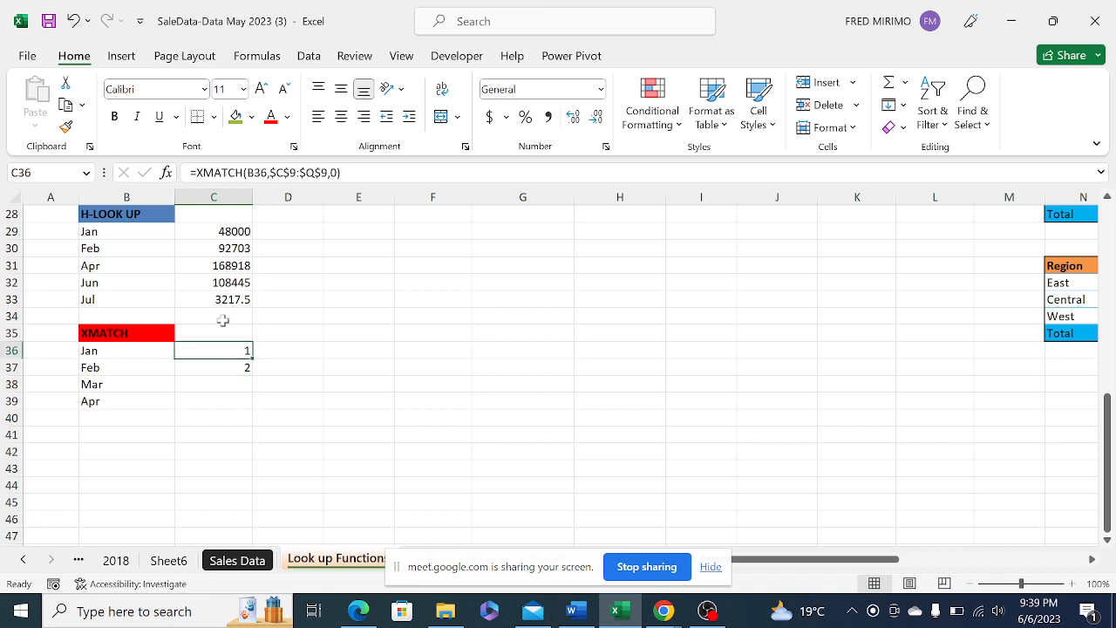
Lock the column of the lookup value in the C36 XMATCH formula so it reads $B36
{"action": "key", "text": "F2"}
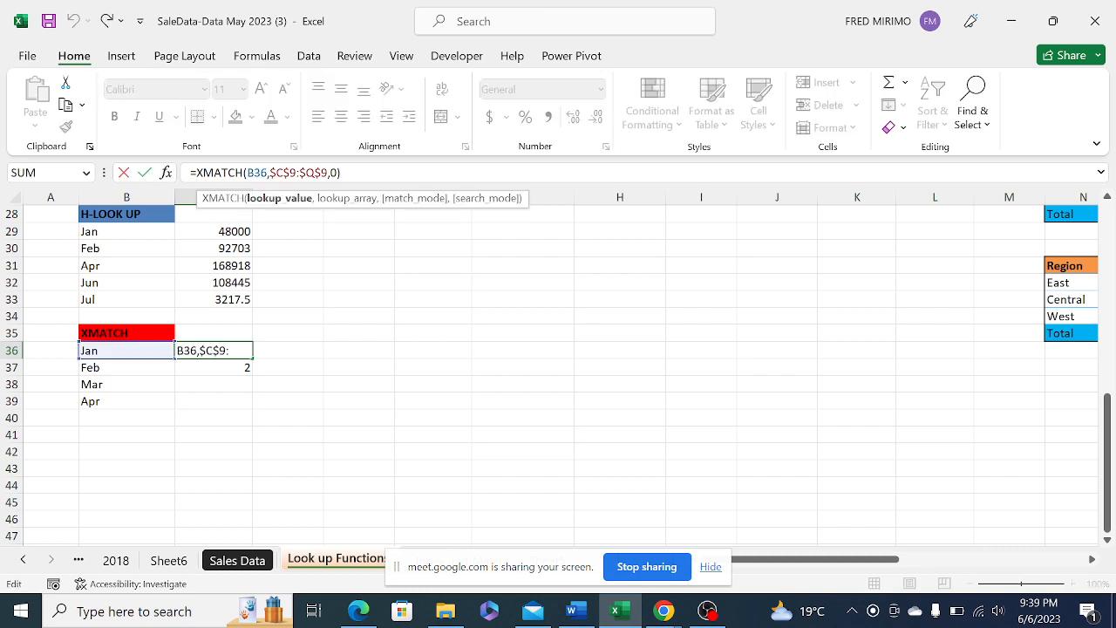
{"action": "type", "text": "$"}
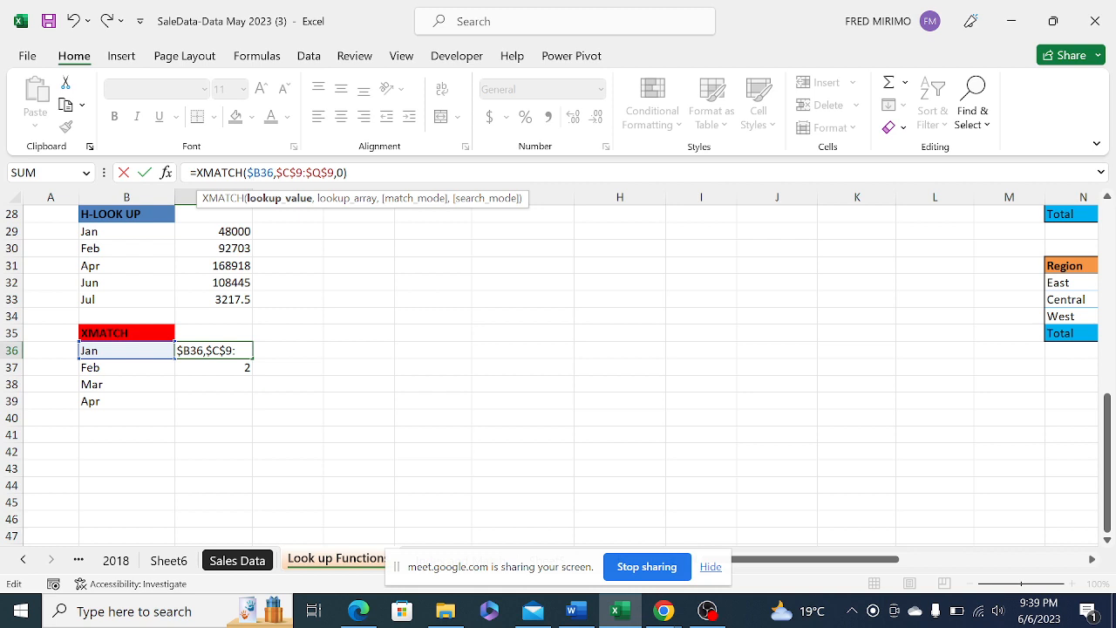
{"action": "left_click", "coordinate": [349, 173]}
{"action": "key", "text": "Return"}
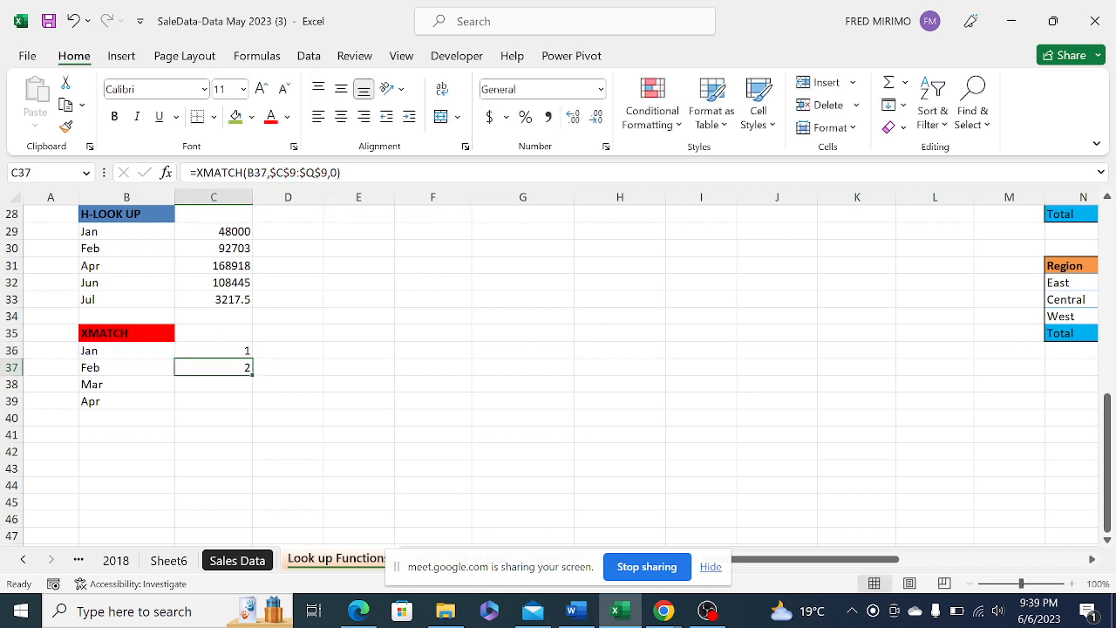
Fill the C36 XMATCH formula down through C39 and check the copied formulas for Mar and Apr
{"action": "left_click", "coordinate": [213, 419]}
{"action": "left_click", "coordinate": [219, 351]}
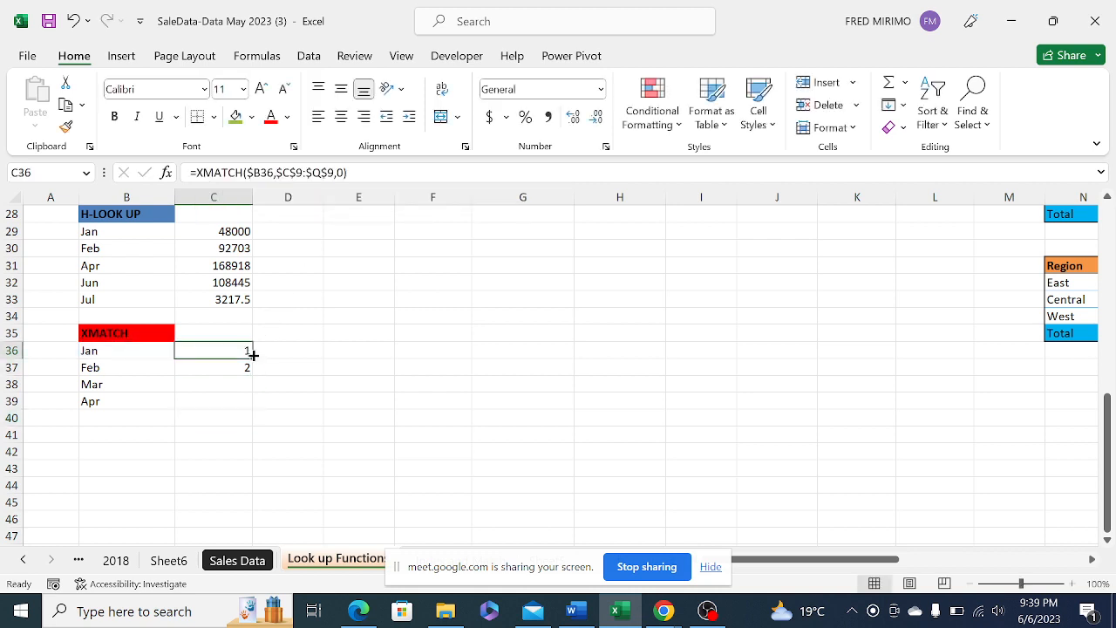
{"action": "left_click_drag", "start_coordinate": [253, 355], "coordinate": [249, 406]}
{"action": "left_click", "coordinate": [360, 377]}
{"action": "left_click", "coordinate": [245, 347]}
{"action": "left_click", "coordinate": [210, 386]}
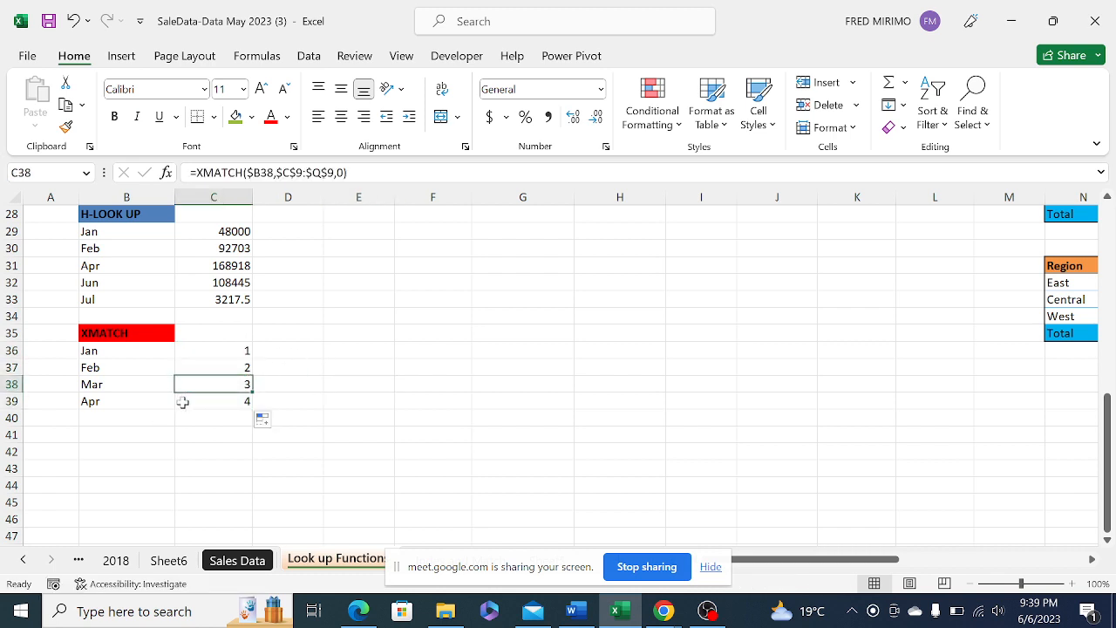
{"action": "left_click", "coordinate": [186, 402]}
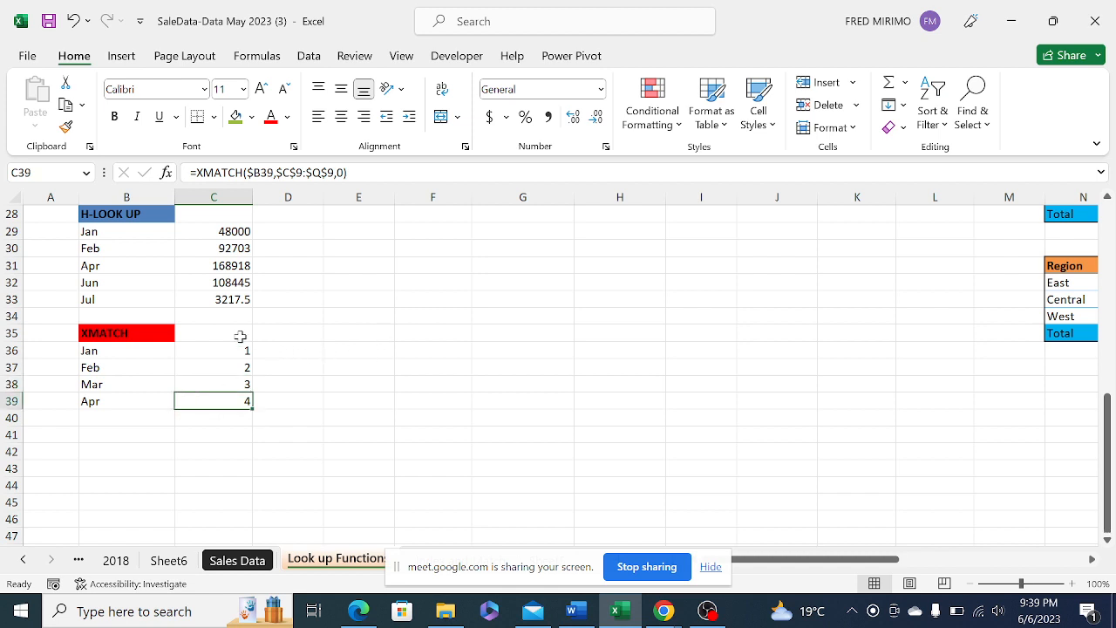
Review the function sections in order, from INDEX and MATCH through V-LOOK UP and H-LOOK UP to XMATCH
{"action": "scroll", "coordinate": [225, 333], "scroll_direction": "up", "scroll_amount": 1}
{"action": "scroll", "coordinate": [216, 324], "scroll_direction": "up", "scroll_amount": 5}
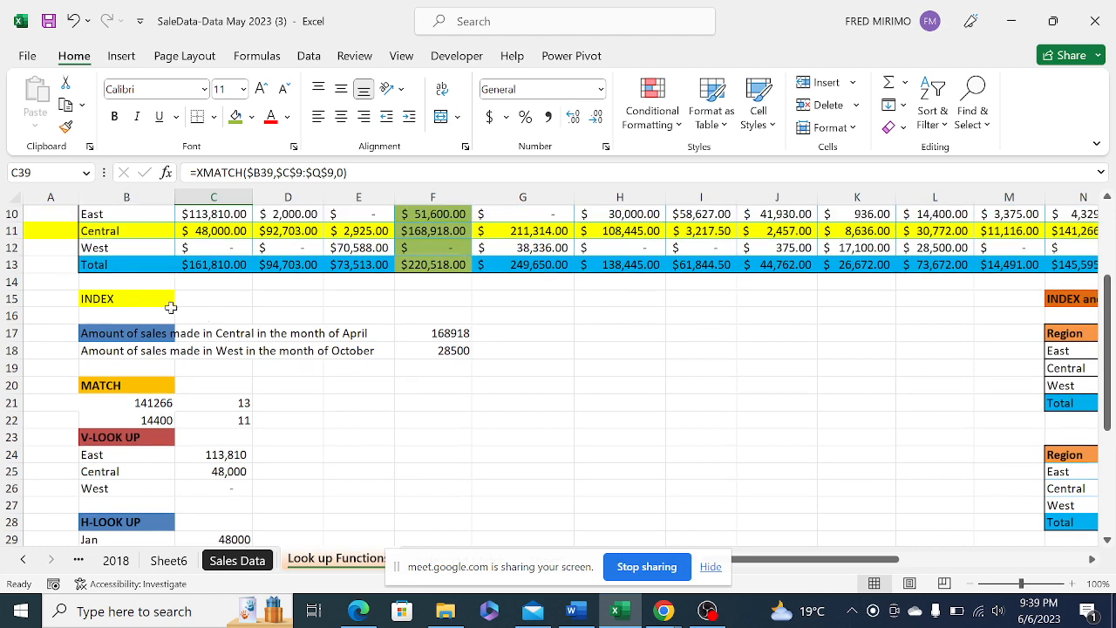
{"action": "left_click", "coordinate": [134, 302]}
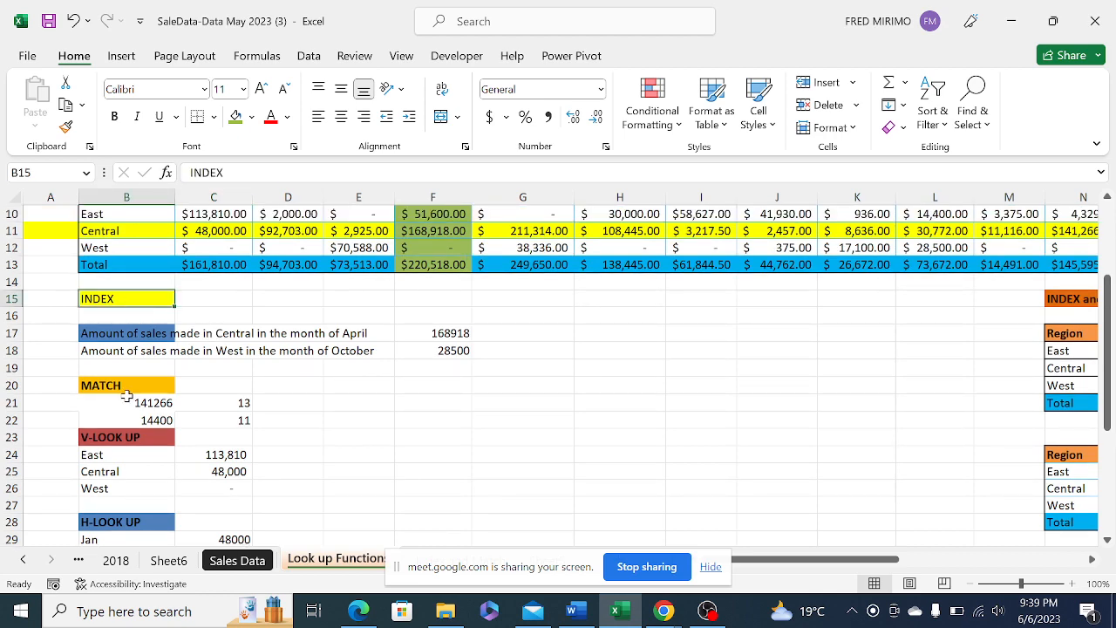
{"action": "left_click", "coordinate": [127, 389]}
{"action": "scroll", "coordinate": [125, 394], "scroll_direction": "down", "scroll_amount": 2}
{"action": "scroll", "coordinate": [124, 394], "scroll_direction": "down", "scroll_amount": 1}
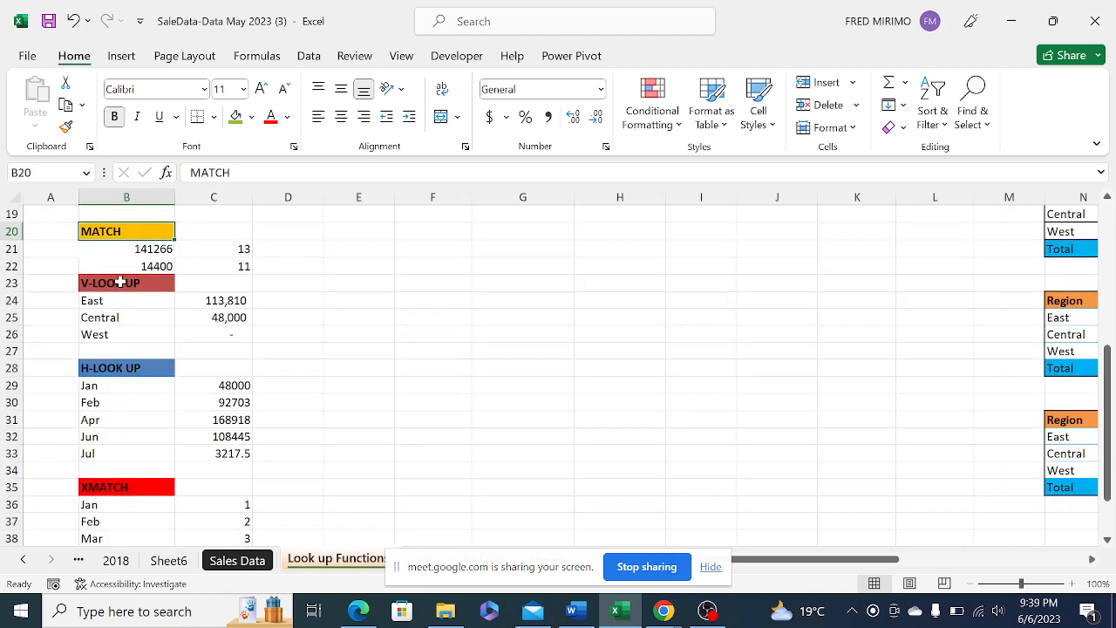
{"action": "left_click", "coordinate": [120, 282]}
{"action": "left_click", "coordinate": [118, 370]}
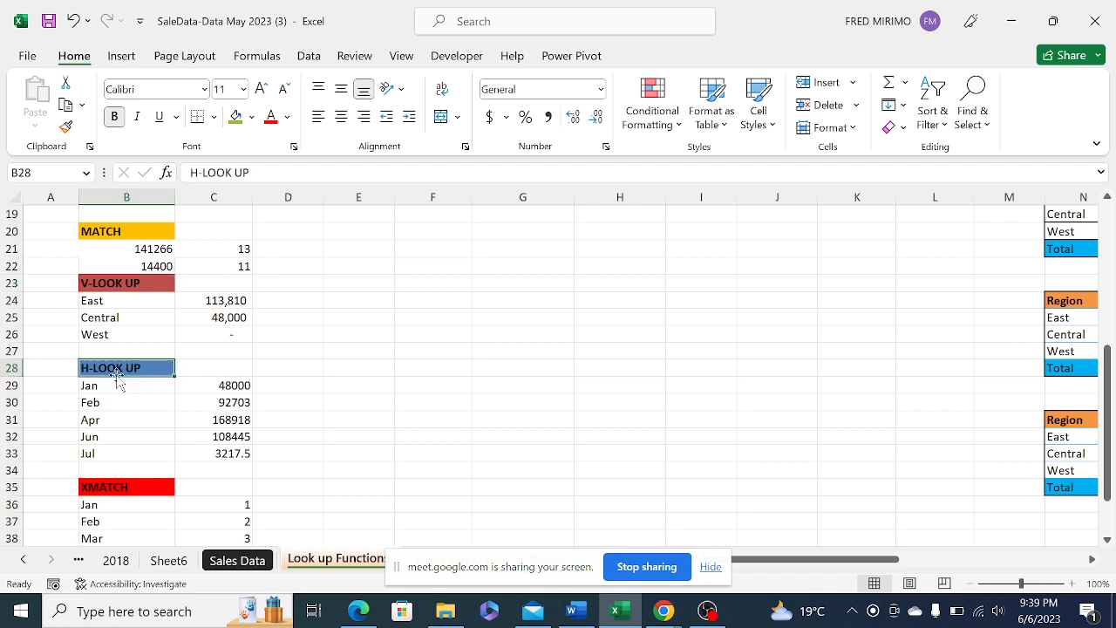
{"action": "left_click", "coordinate": [109, 485]}
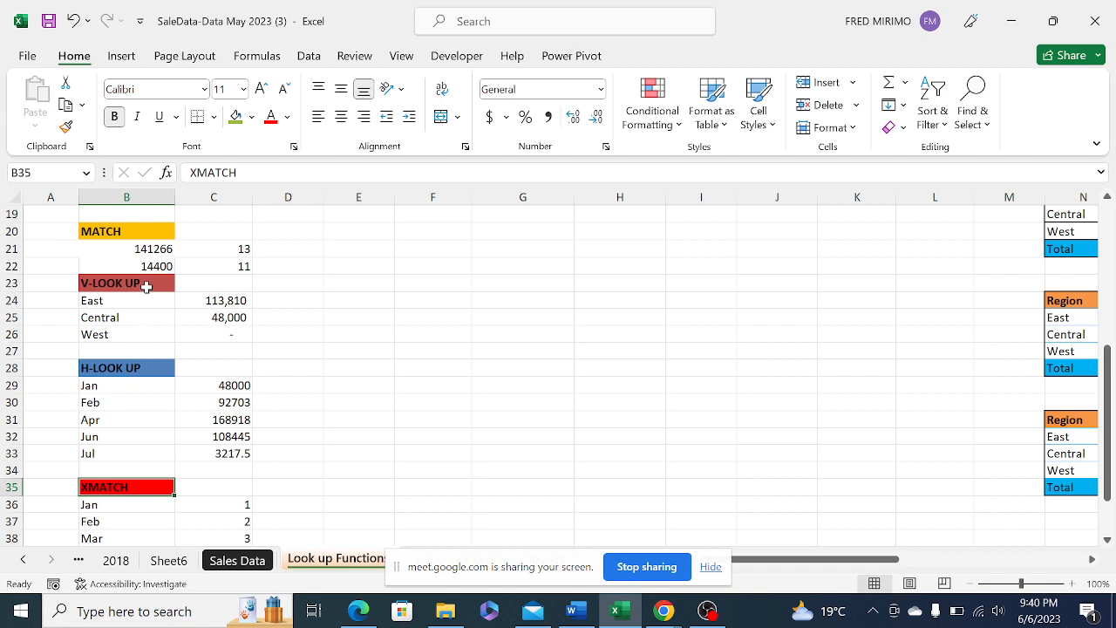
Go back over the V-LOOK UP, INDEX and MATCH sections together with the regional sales table above them
{"action": "scroll", "coordinate": [137, 252], "scroll_direction": "up", "scroll_amount": 1}
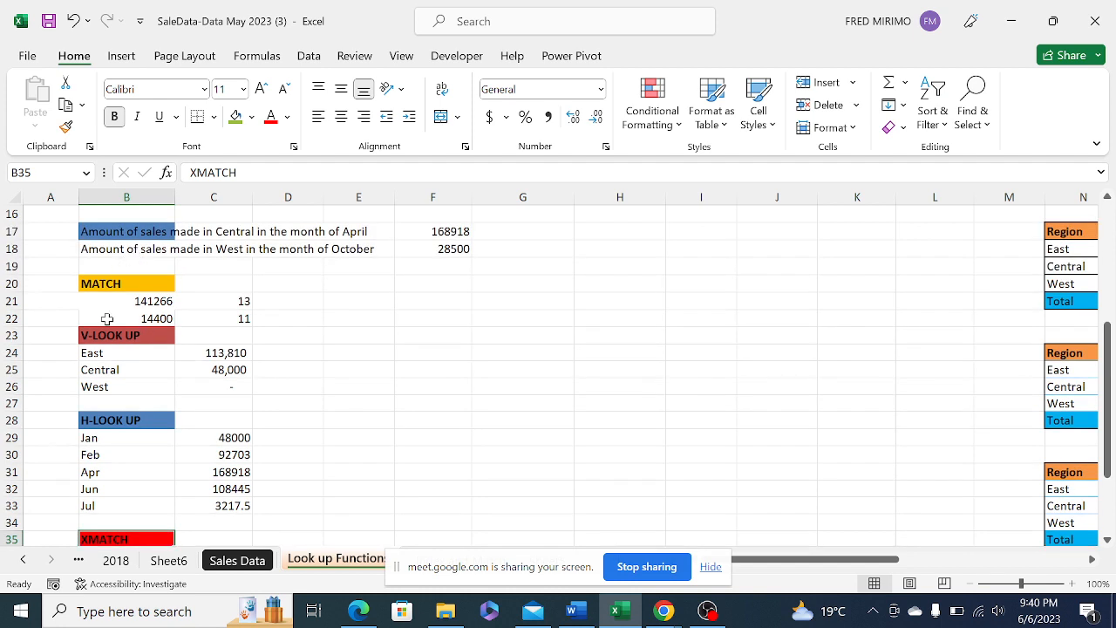
{"action": "left_click", "coordinate": [111, 336]}
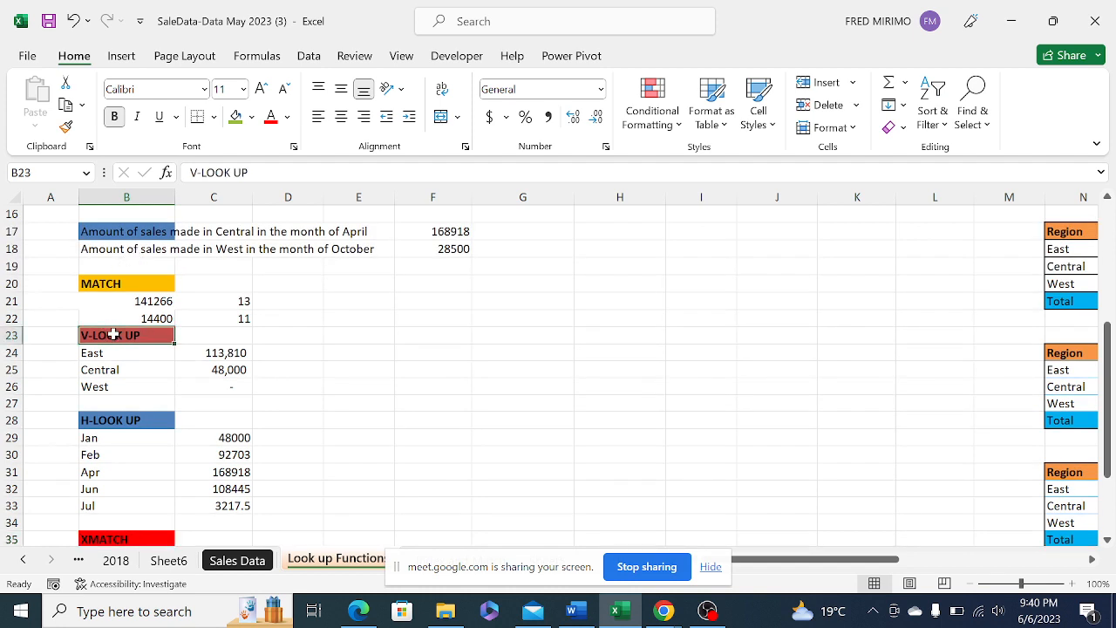
{"action": "scroll", "coordinate": [165, 286], "scroll_direction": "up", "scroll_amount": 3}
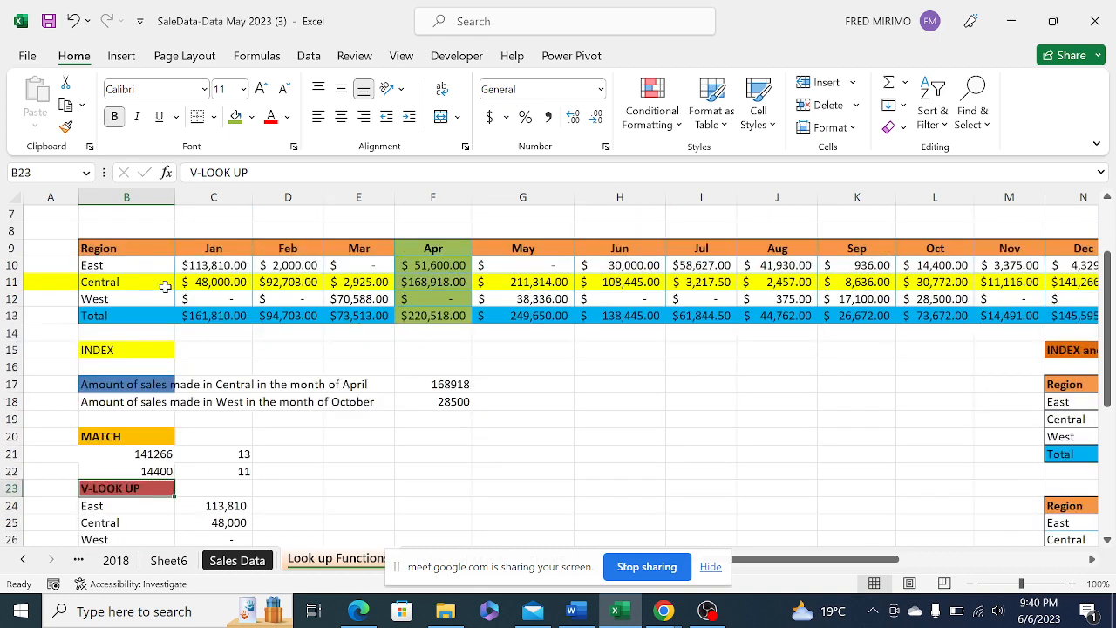
{"action": "left_click", "coordinate": [109, 348]}
{"action": "left_click", "coordinate": [106, 433]}
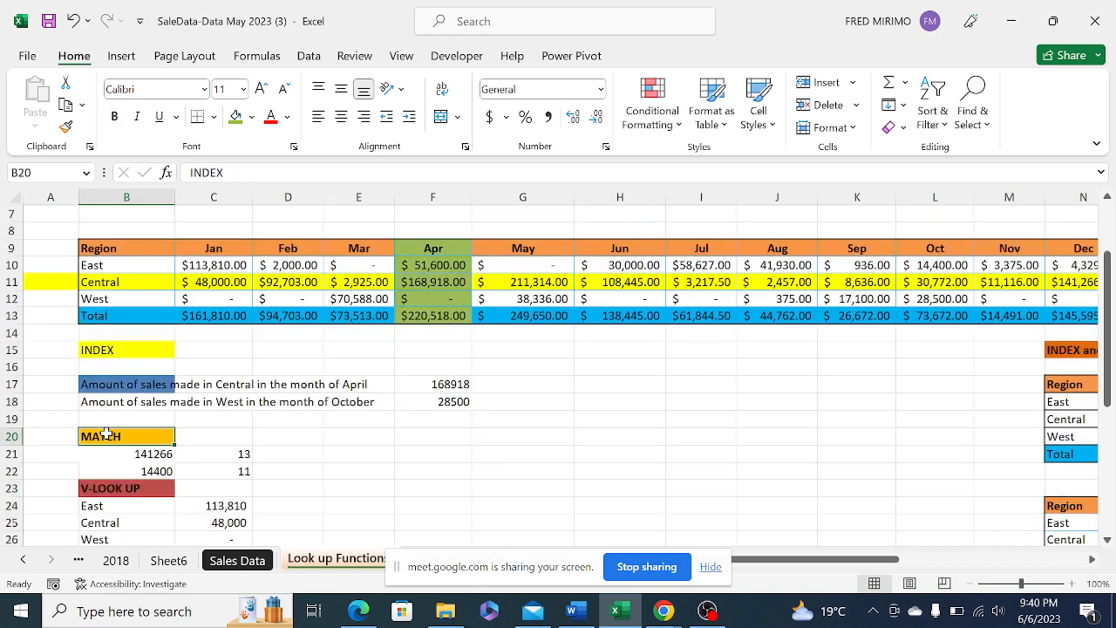
{"action": "scroll", "coordinate": [147, 449], "scroll_direction": "down", "scroll_amount": 1}
{"action": "left_click", "coordinate": [117, 439]}
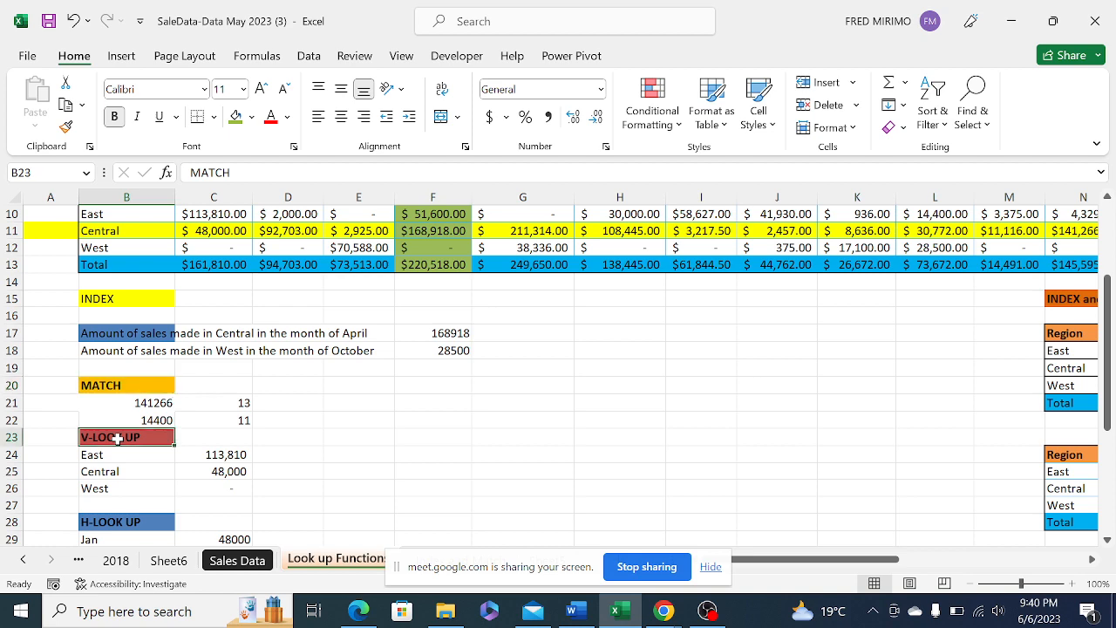
{"action": "scroll", "coordinate": [170, 441], "scroll_direction": "down", "scroll_amount": 3}
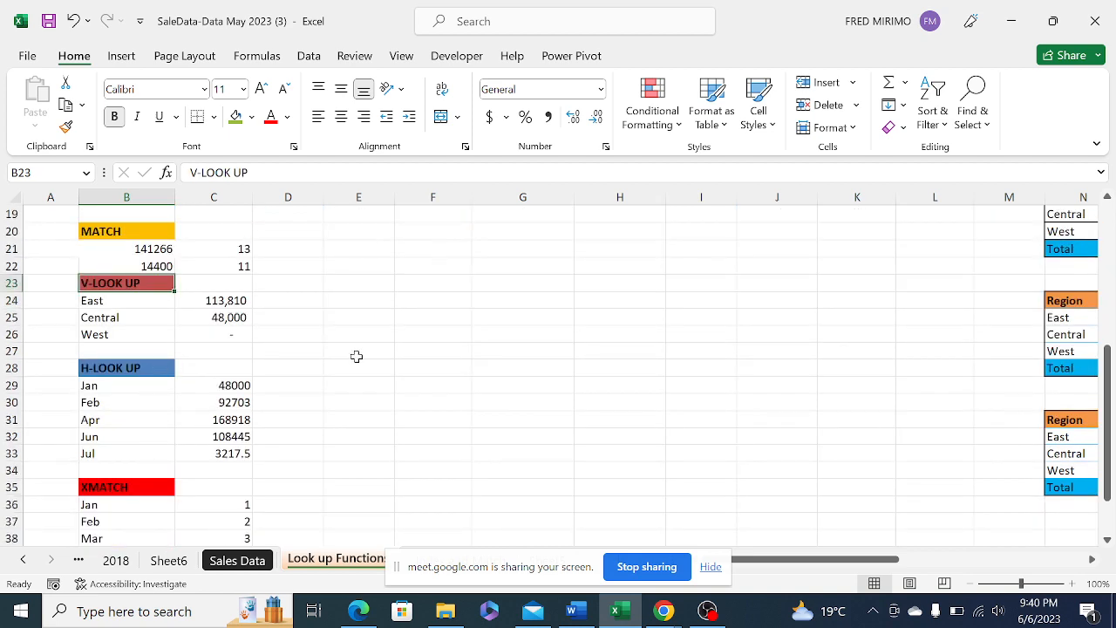
{"action": "scroll", "coordinate": [363, 329], "scroll_direction": "up", "scroll_amount": 4}
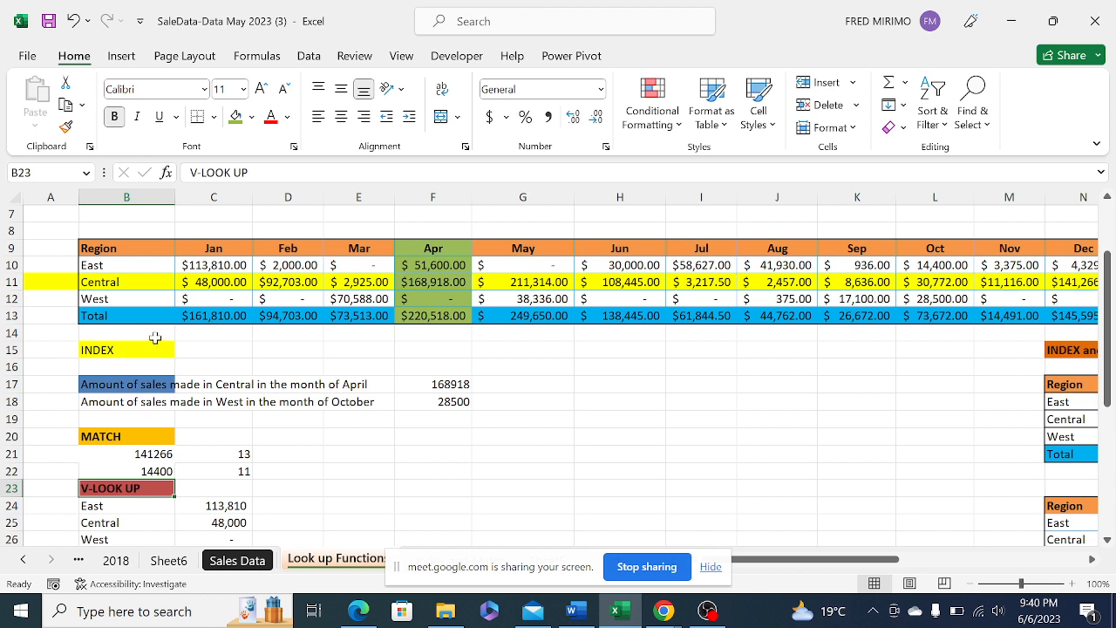
{"action": "left_click", "coordinate": [618, 416]}
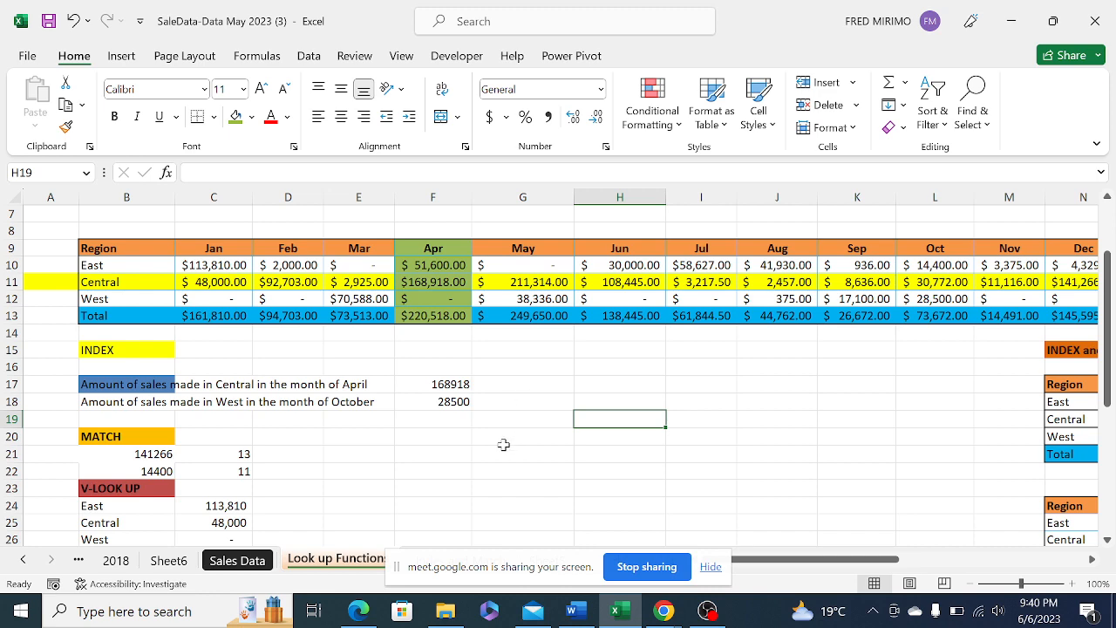
{"action": "scroll", "coordinate": [502, 447], "scroll_direction": "down", "scroll_amount": 1}
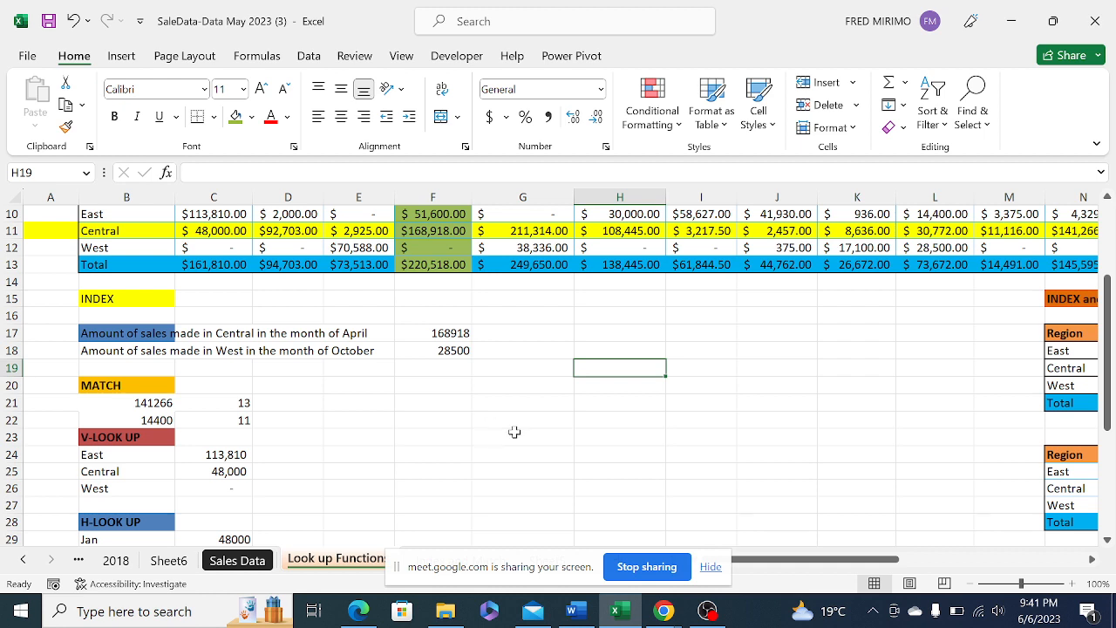
Examine the combined formulas in the V LOOKUP and MATCH table (O25) and the INDEX and MATCH table (R18)
{"action": "left_click", "coordinate": [643, 404]}
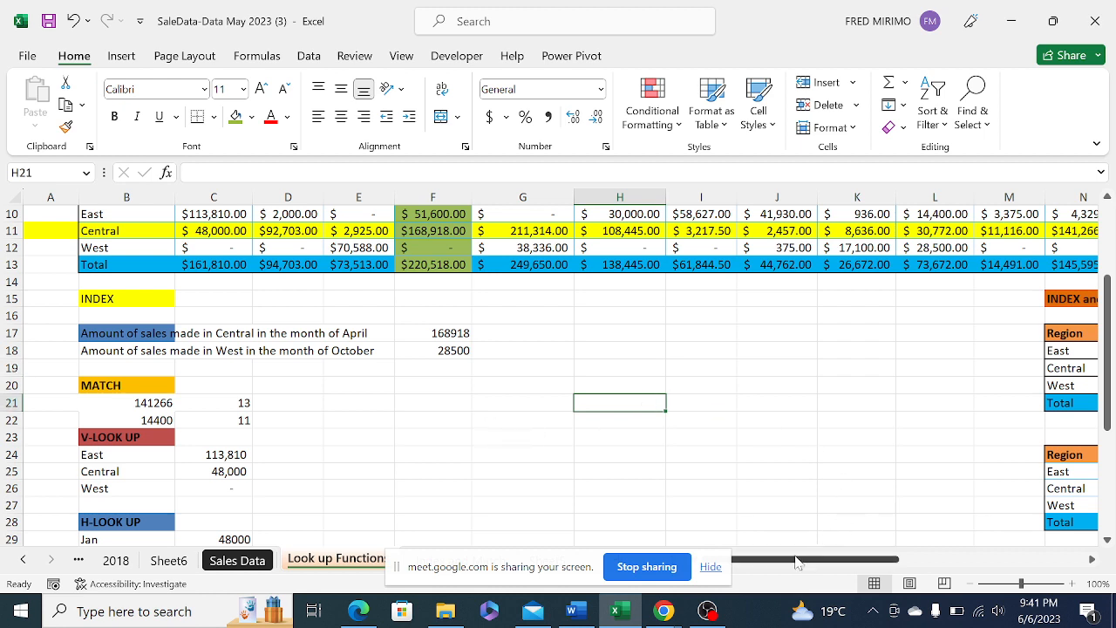
{"action": "left_click_drag", "start_coordinate": [802, 563], "coordinate": [843, 454]}
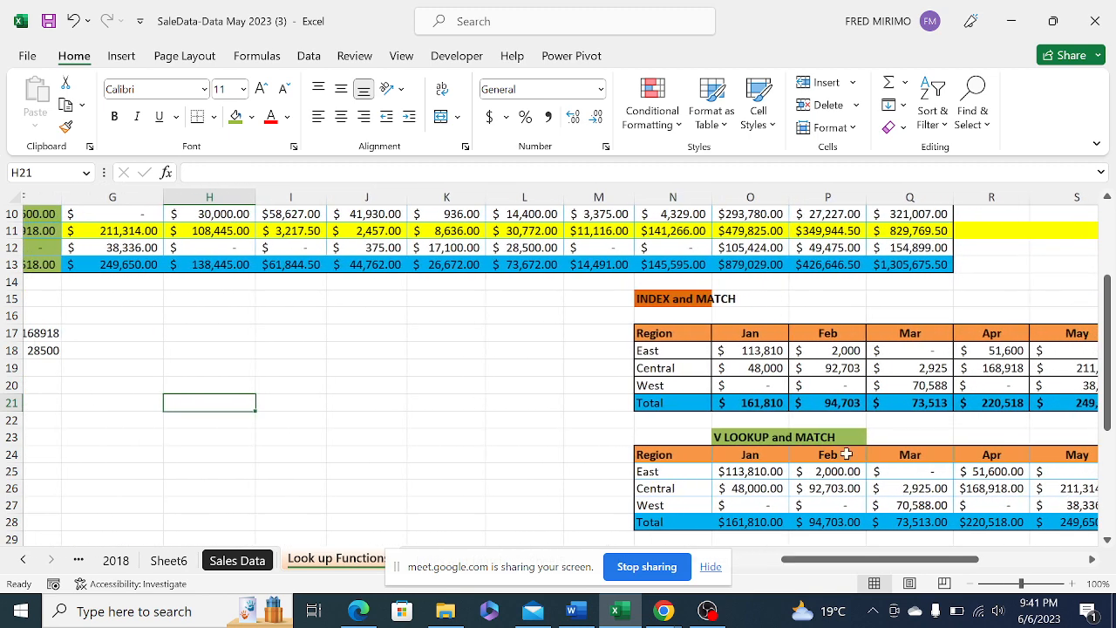
{"action": "left_click", "coordinate": [686, 402]}
{"action": "left_click", "coordinate": [688, 472]}
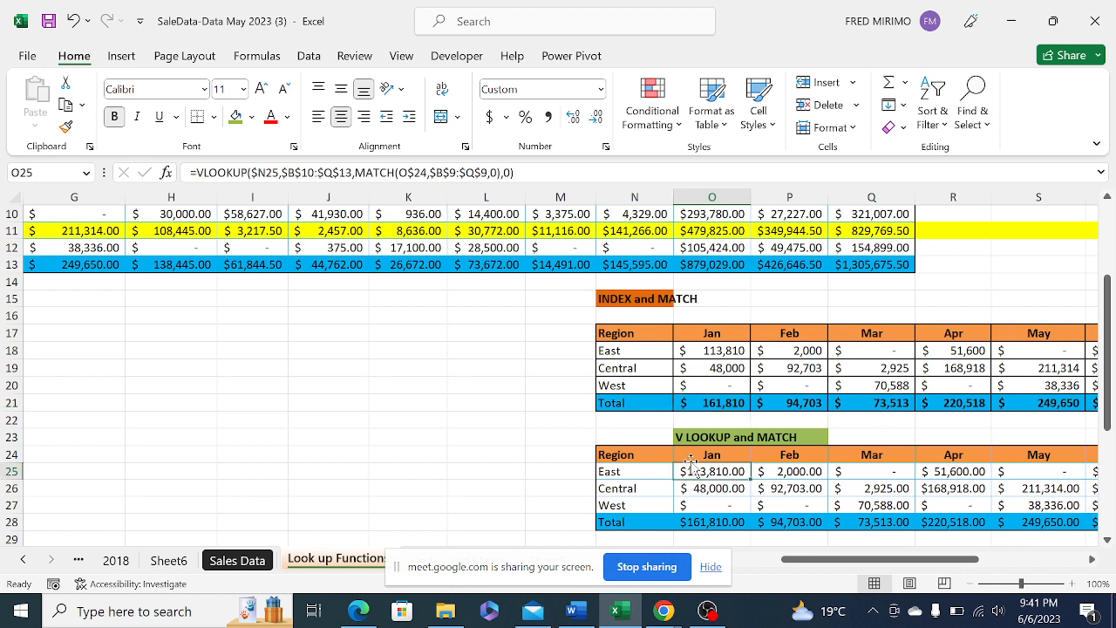
{"action": "left_click", "coordinate": [933, 352]}
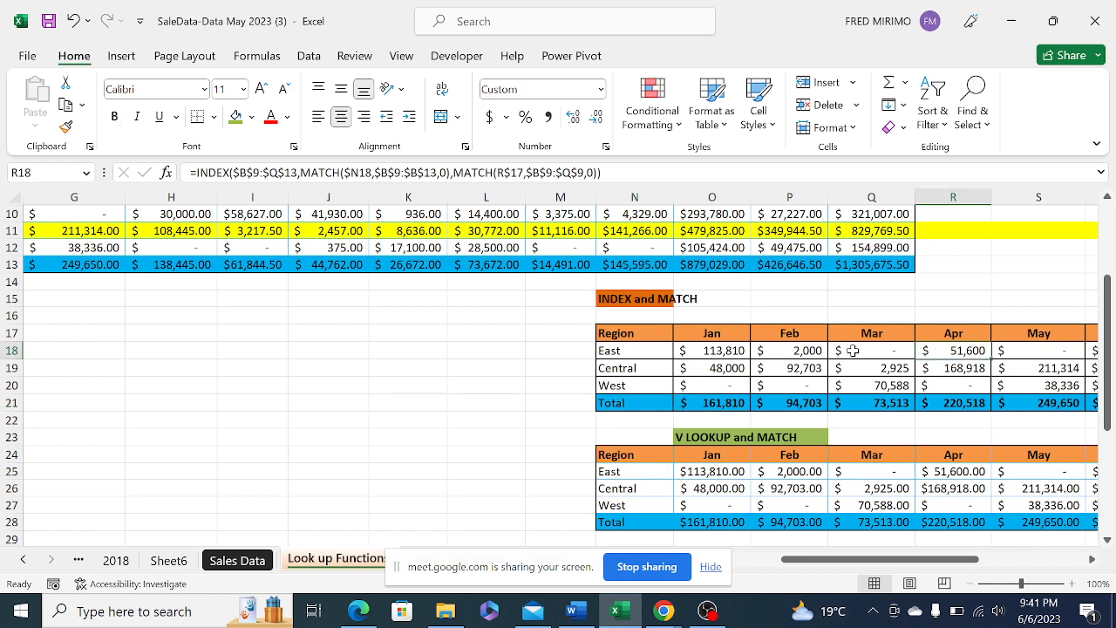
Clear the contents of the INDEX and MATCH table's value cells, rows 18 to 21 from Jan to Total
{"action": "left_click_drag", "start_coordinate": [713, 352], "coordinate": [999, 405]}
{"action": "right_click", "coordinate": [920, 367]}
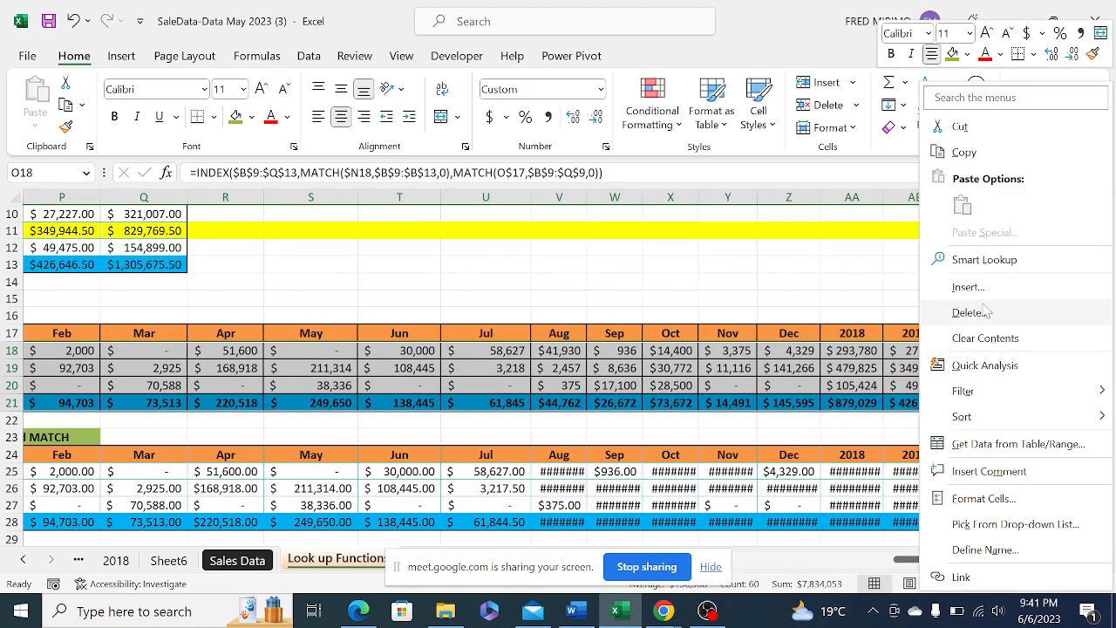
{"action": "left_click", "coordinate": [986, 338]}
{"action": "scroll", "coordinate": [954, 341], "scroll_direction": "left", "scroll_amount": 3}
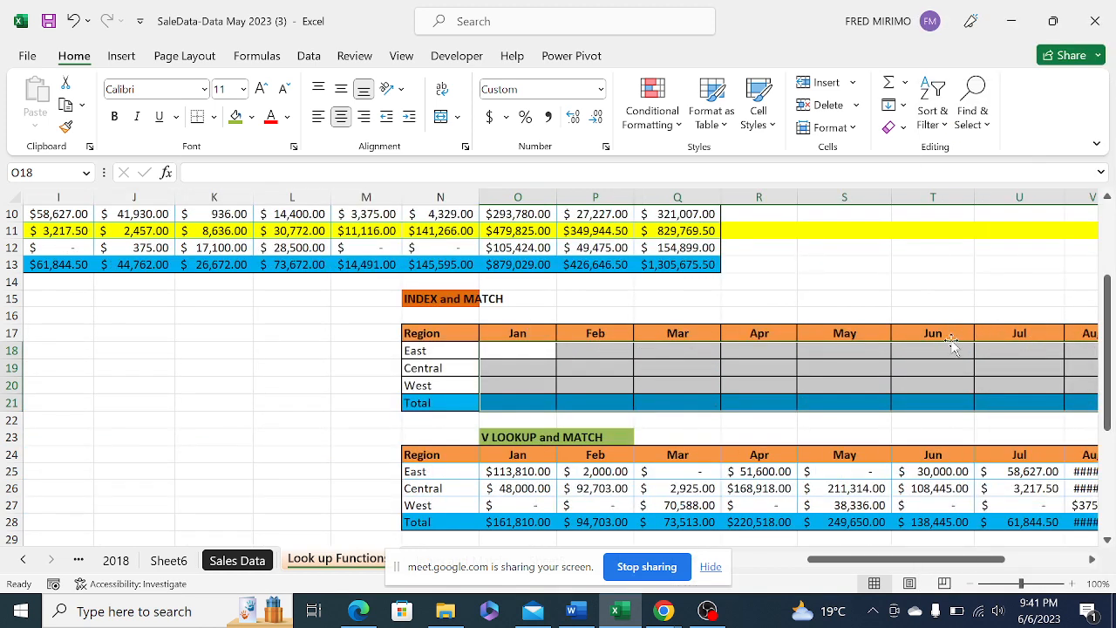
{"action": "left_click", "coordinate": [586, 368]}
{"action": "left_click", "coordinate": [526, 349]}
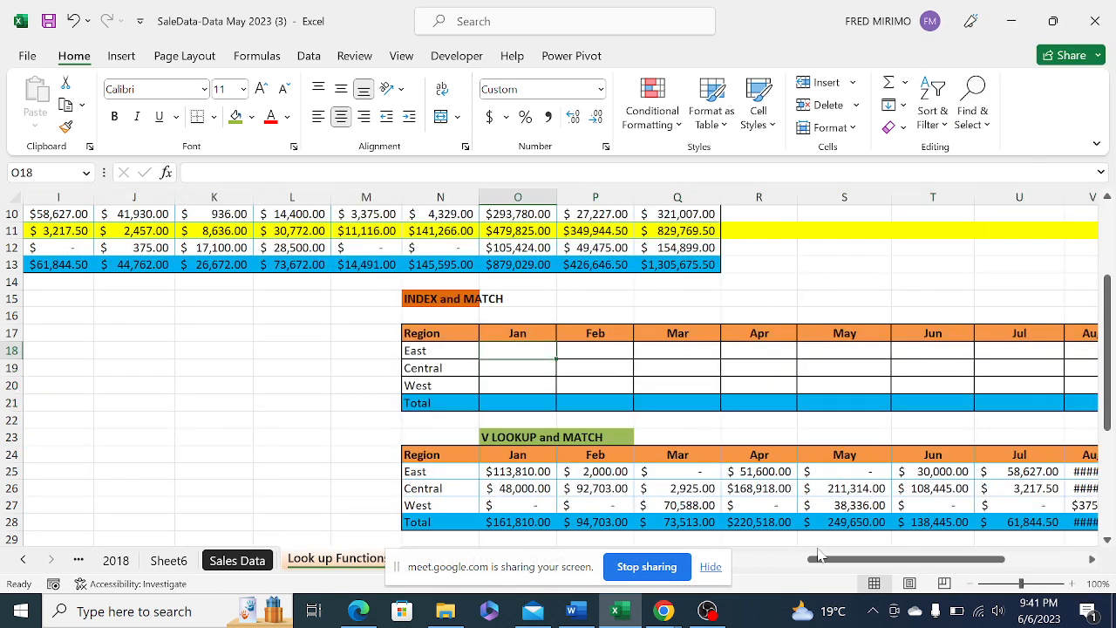
{"action": "left_click_drag", "start_coordinate": [830, 559], "coordinate": [742, 561]}
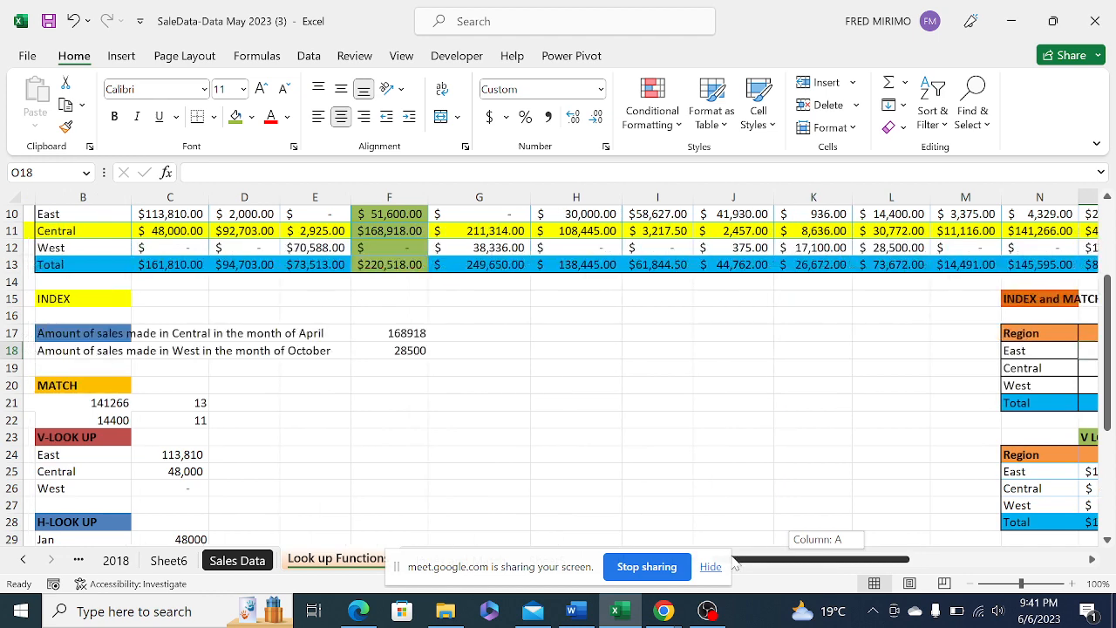
{"action": "left_click_drag", "start_coordinate": [406, 329], "coordinate": [395, 347]}
{"action": "left_click", "coordinate": [559, 348]}
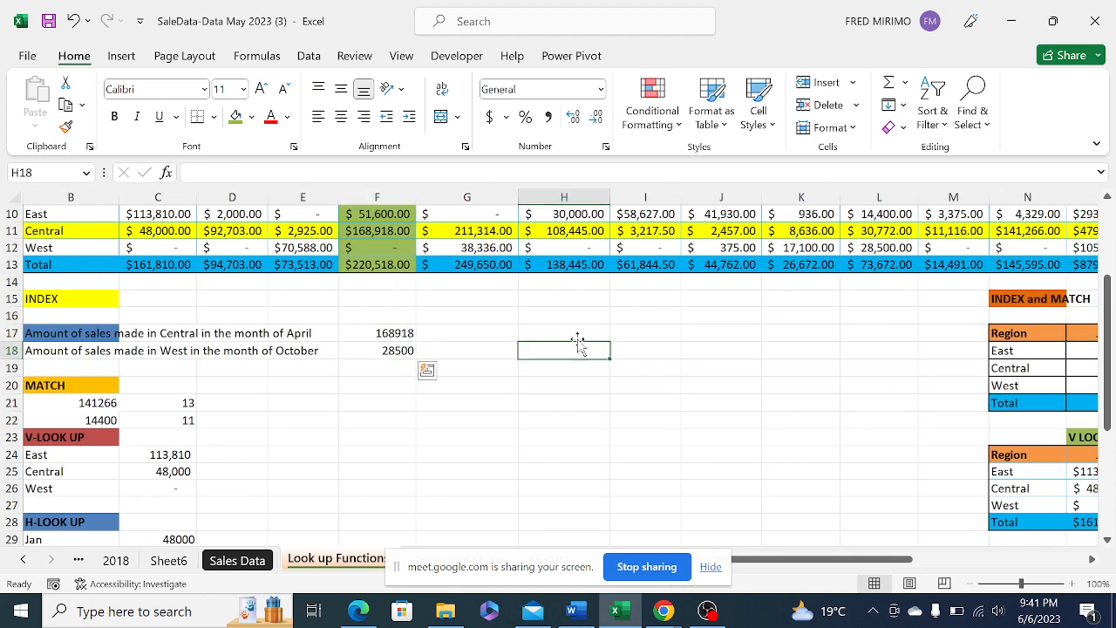
{"action": "left_click_drag", "start_coordinate": [795, 563], "coordinate": [955, 567]}
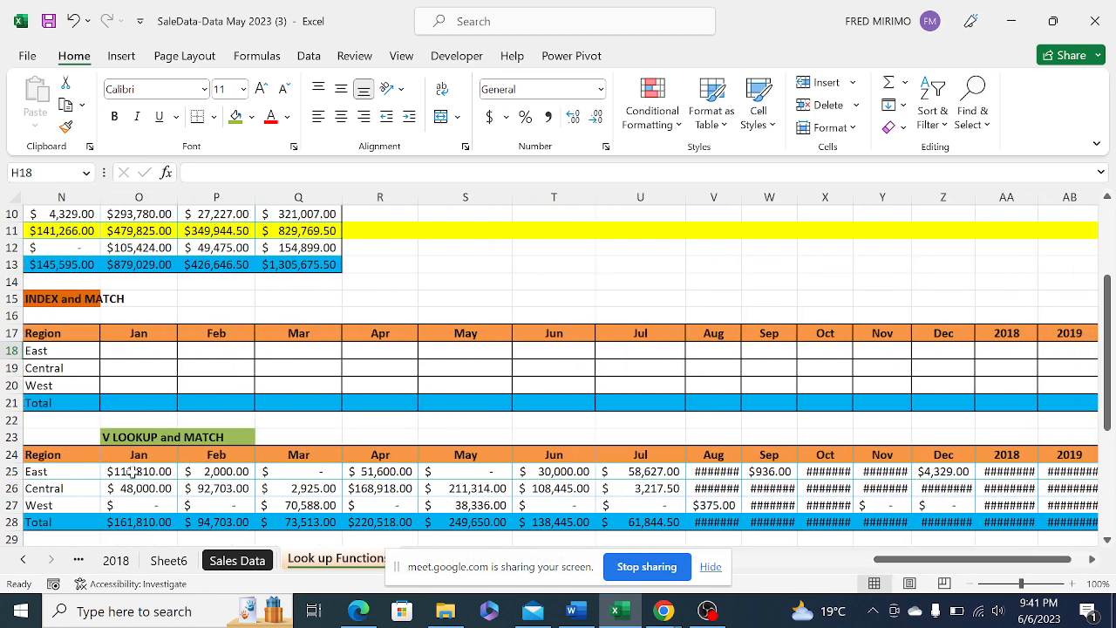
Clear the contents of the V LOOKUP and MATCH table's value cells, rows 25 to 28 from Jan to Total
{"action": "left_click_drag", "start_coordinate": [132, 472], "coordinate": [994, 523]}
{"action": "right_click", "coordinate": [961, 496]}
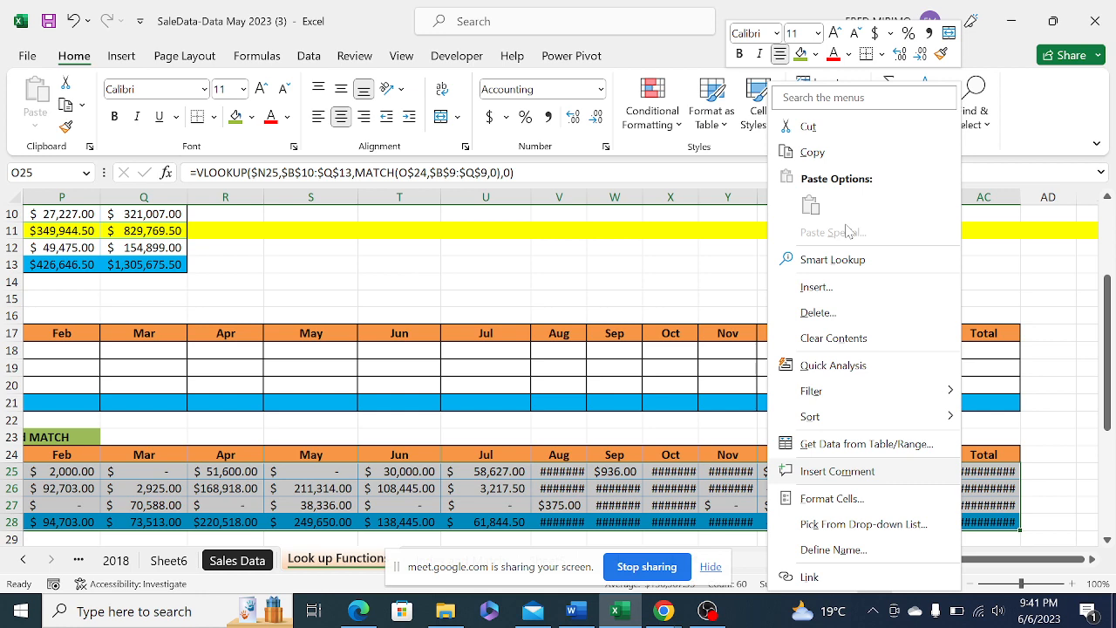
{"action": "left_click", "coordinate": [834, 339]}
Clear the region names and all values in rows 32 to 34 of the H LOOK UP and MATCH table
{"action": "scroll", "coordinate": [519, 417], "scroll_direction": "down", "scroll_amount": 3}
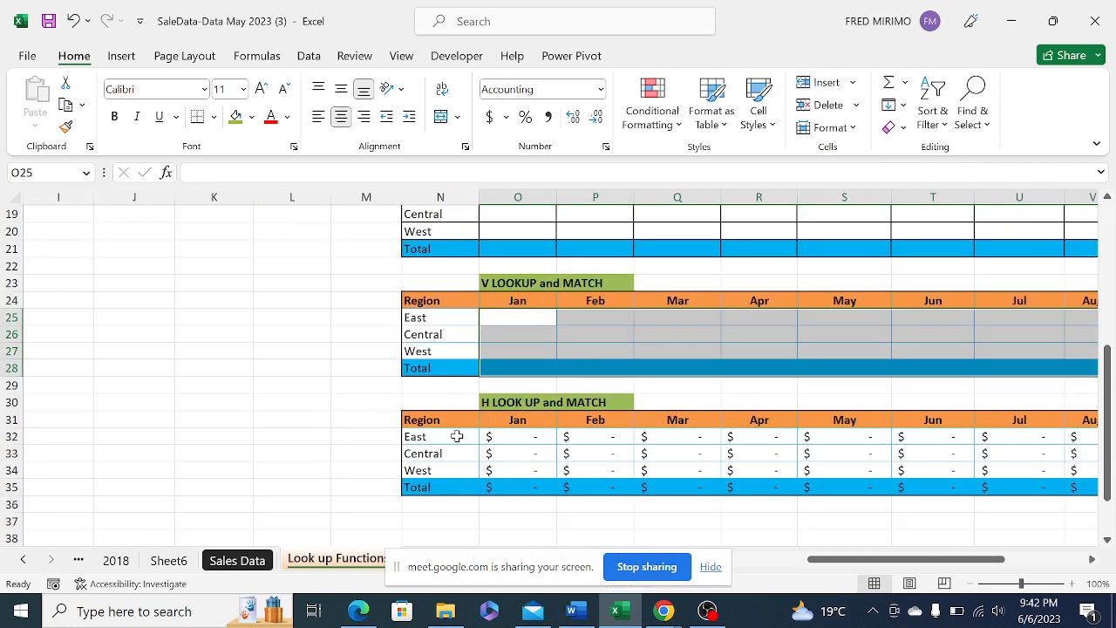
{"action": "left_click_drag", "start_coordinate": [456, 436], "coordinate": [844, 472]}
{"action": "right_click", "coordinate": [729, 445]}
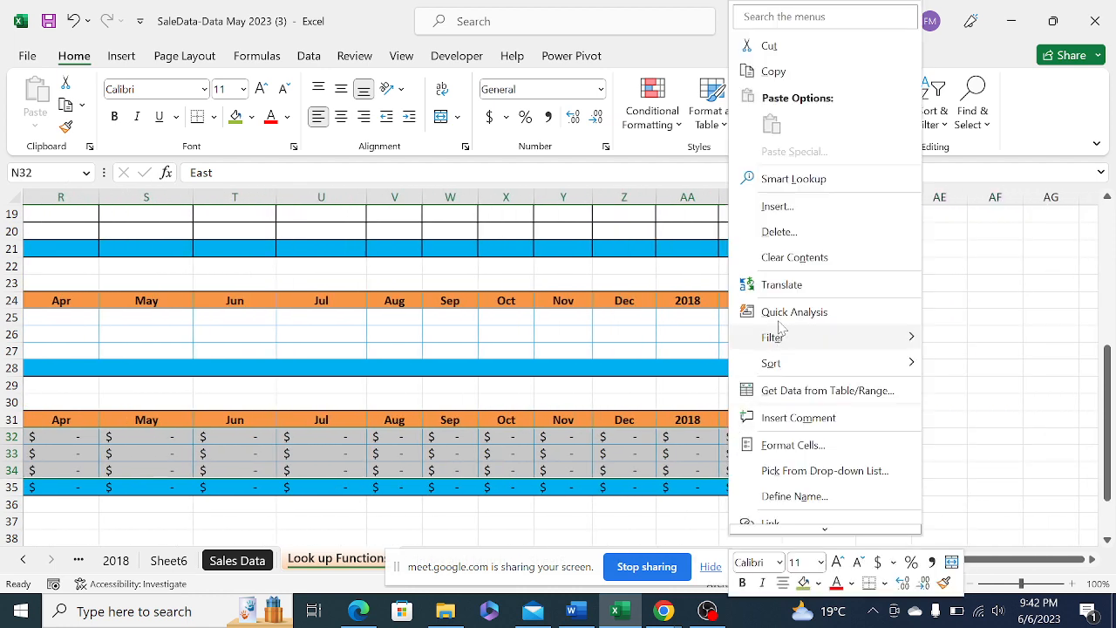
{"action": "left_click", "coordinate": [789, 256]}
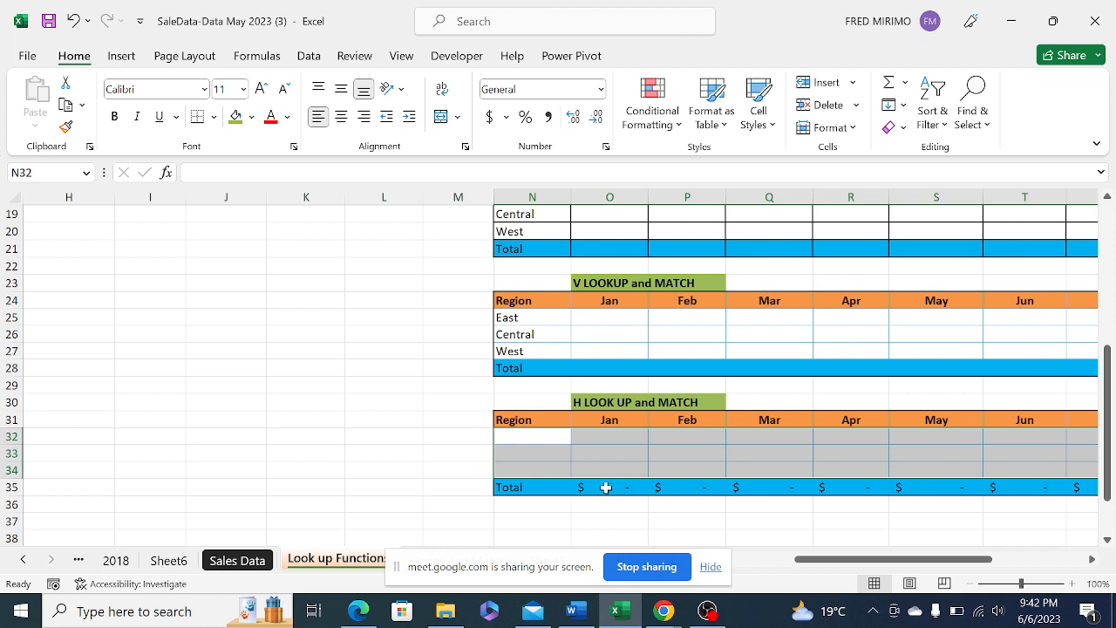
Clear the values in the Total row of the H LOOK UP and MATCH table, keeping its row label
{"action": "left_click_drag", "start_coordinate": [606, 488], "coordinate": [986, 485]}
{"action": "right_click", "coordinate": [987, 486]}
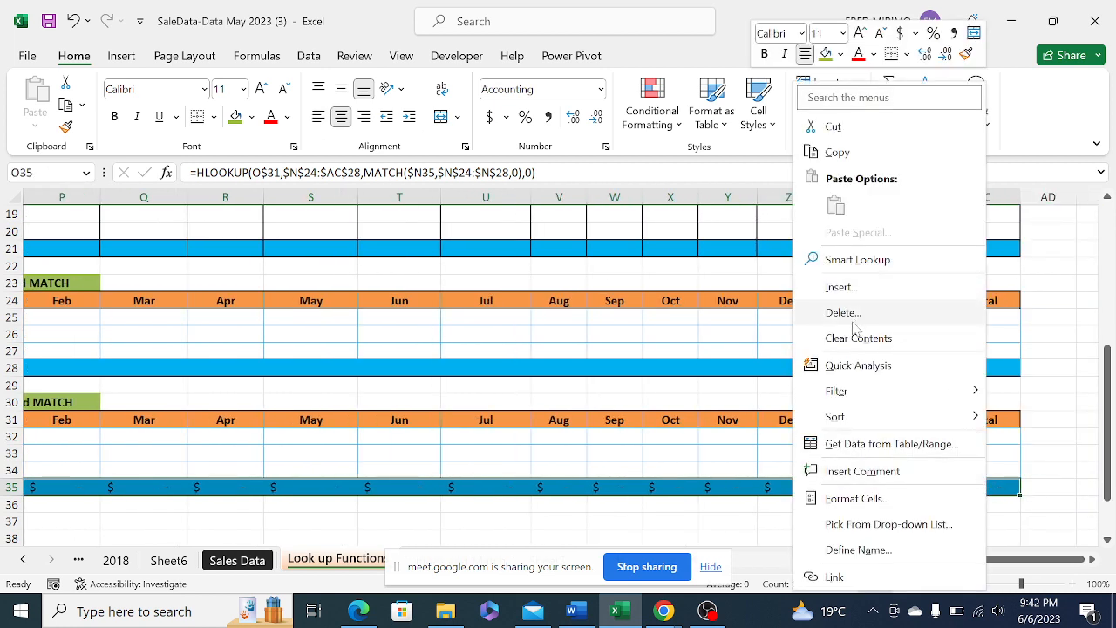
{"action": "left_click", "coordinate": [848, 338]}
{"action": "scroll", "coordinate": [847, 336], "scroll_direction": "left", "scroll_amount": 3}
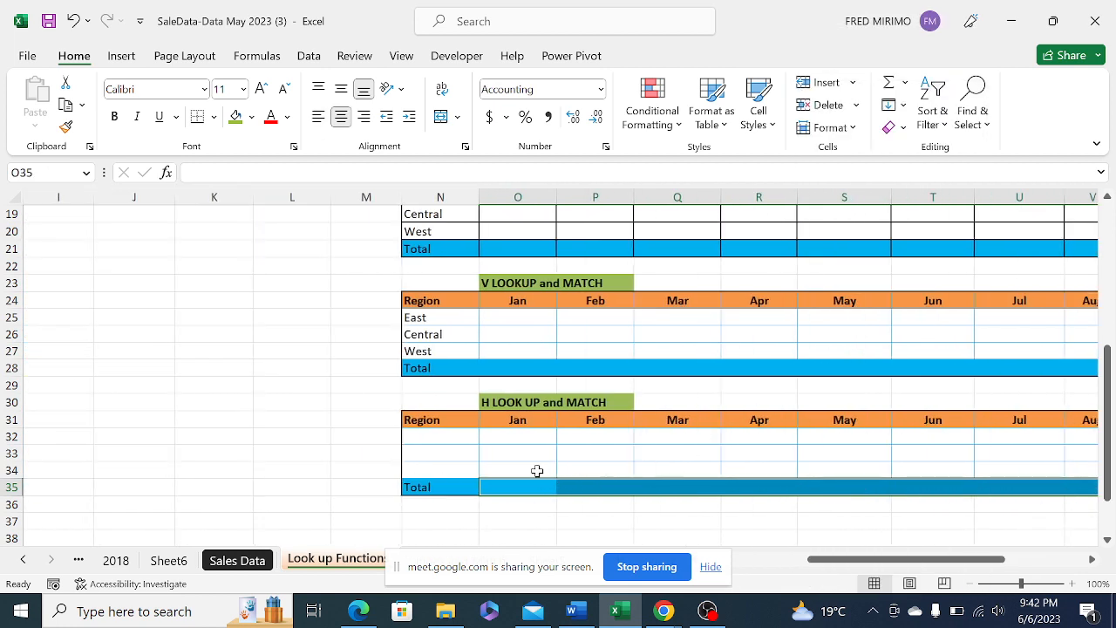
{"action": "left_click", "coordinate": [523, 436]}
Move the source sales table B9:Q13 so that it starts at cell N9, above the INDEX and MATCH table
{"action": "left_click_drag", "start_coordinate": [820, 559], "coordinate": [725, 564]}
{"action": "scroll", "coordinate": [409, 331], "scroll_direction": "up", "scroll_amount": 4}
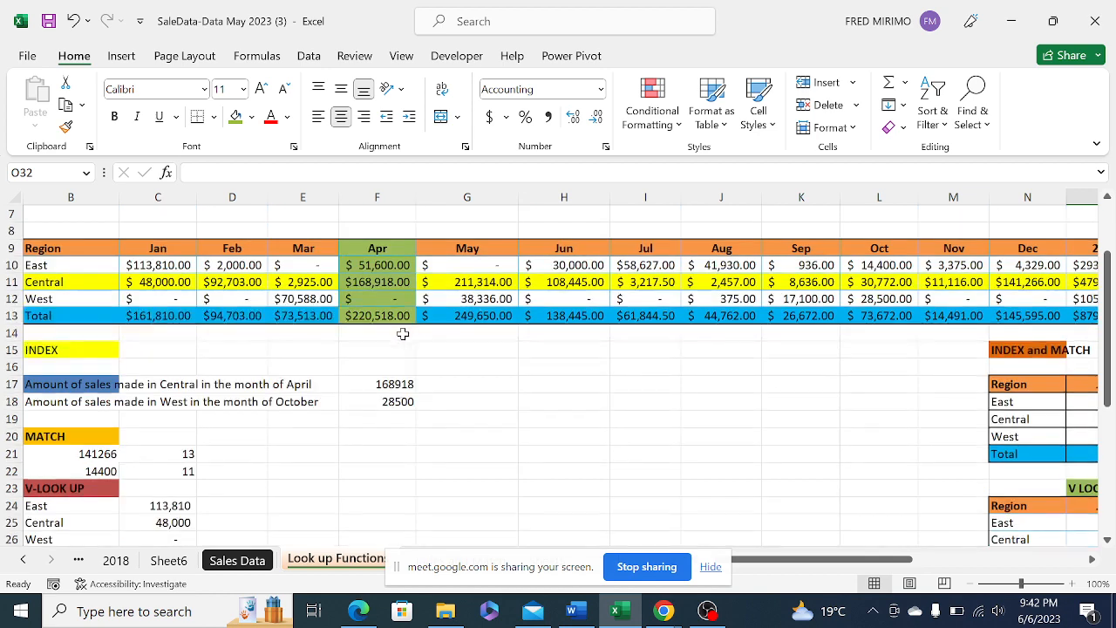
{"action": "left_click", "coordinate": [527, 384]}
{"action": "left_click", "coordinate": [463, 399]}
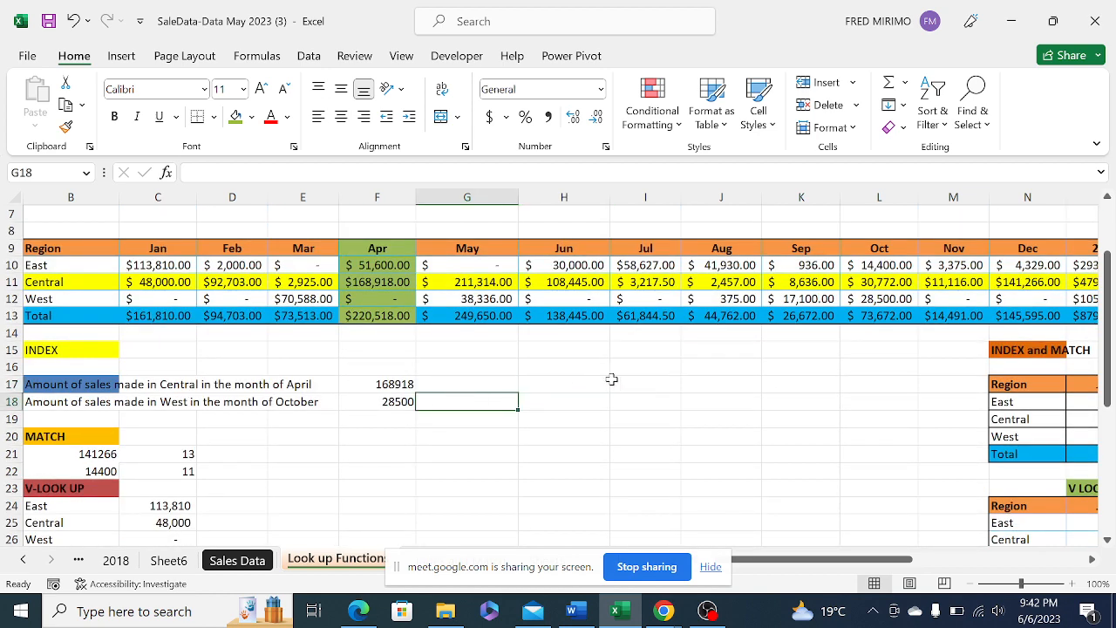
{"action": "left_click", "coordinate": [604, 387]}
{"action": "left_click", "coordinate": [639, 380]}
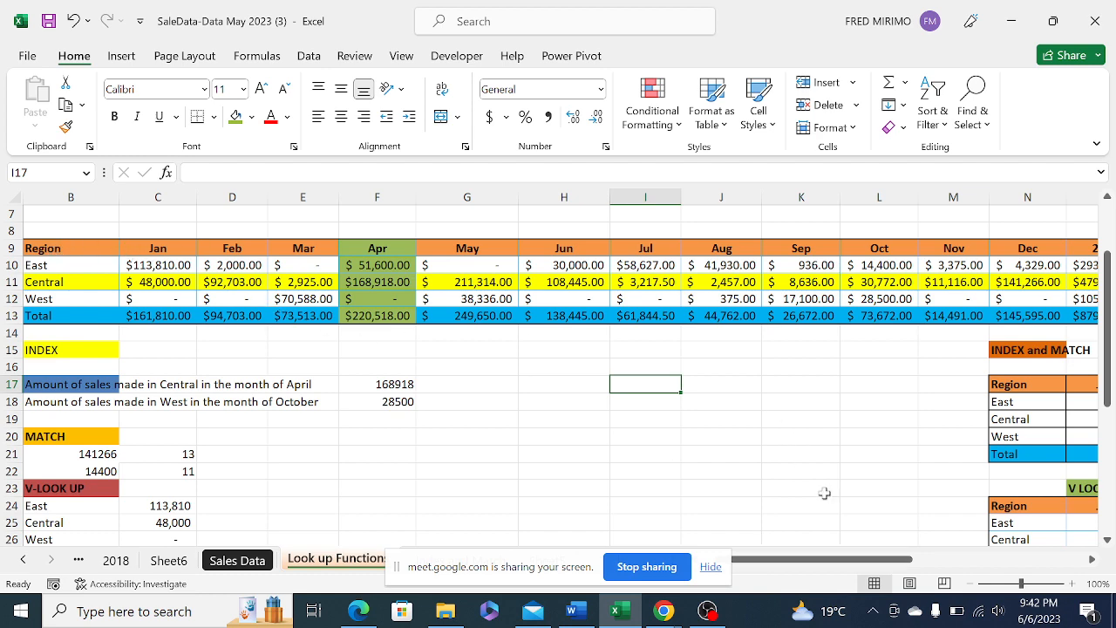
{"action": "left_click_drag", "start_coordinate": [788, 567], "coordinate": [772, 571]}
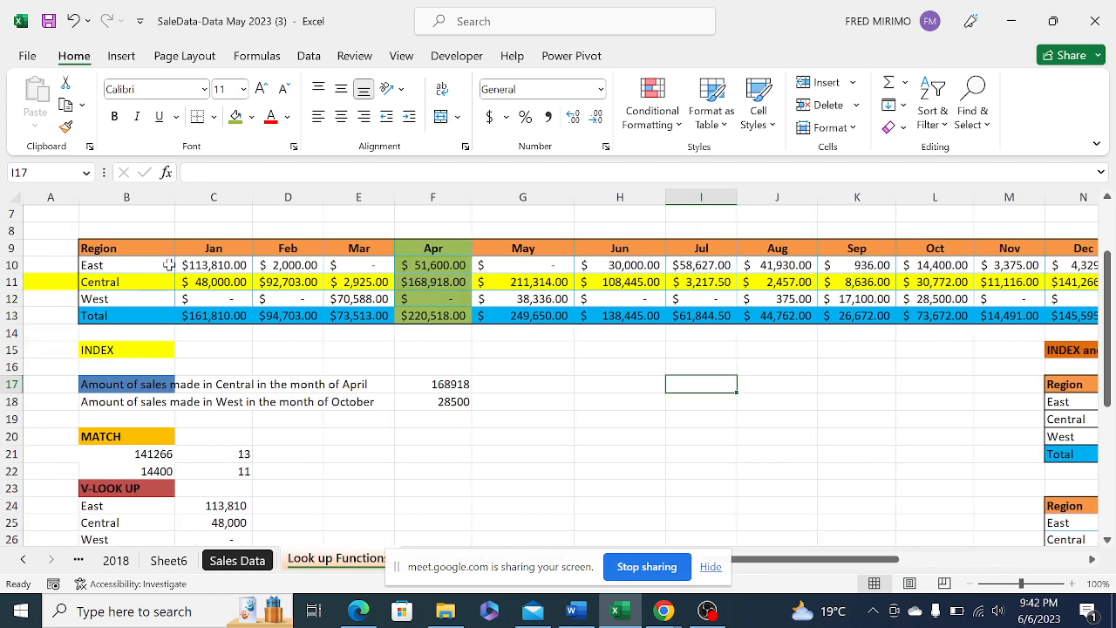
{"action": "left_click_drag", "start_coordinate": [100, 247], "coordinate": [988, 320]}
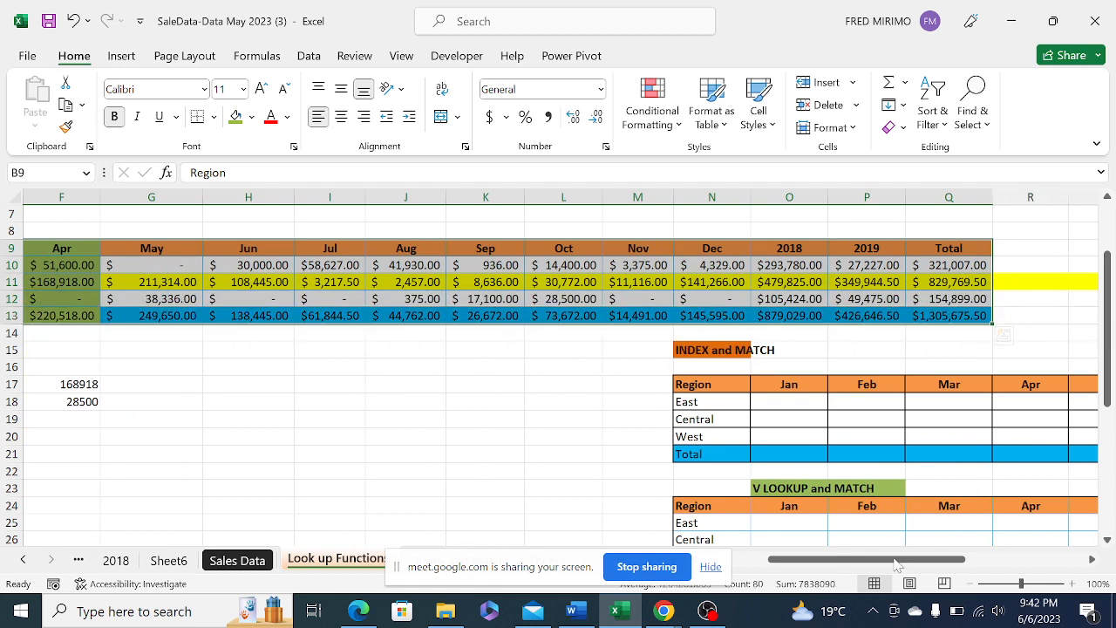
{"action": "left_click_drag", "start_coordinate": [899, 566], "coordinate": [828, 563]}
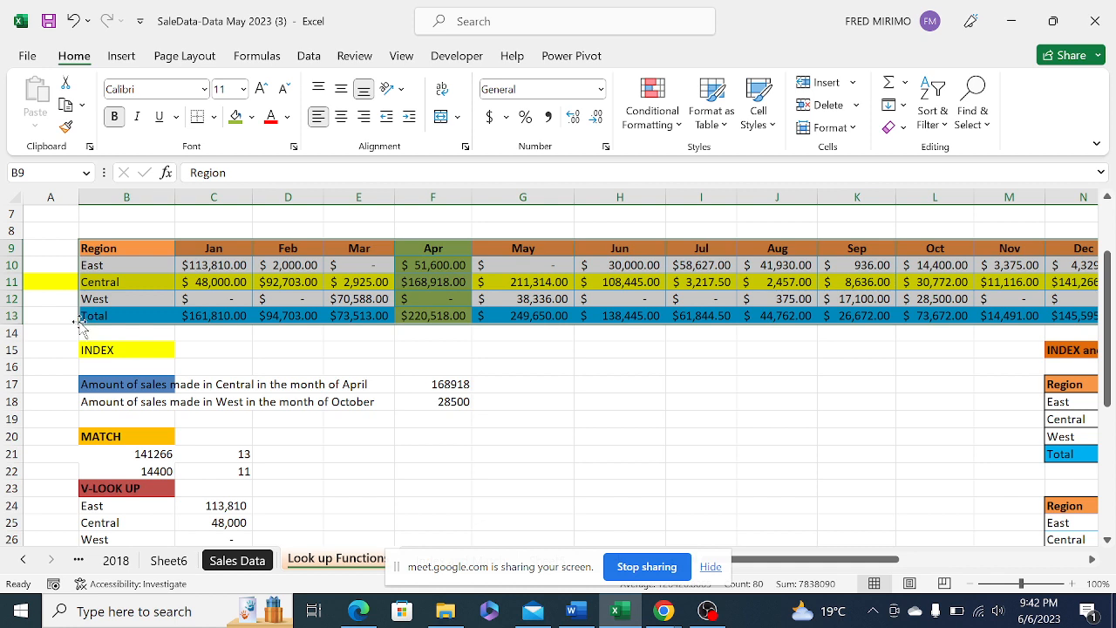
{"action": "left_click_drag", "start_coordinate": [79, 325], "coordinate": [154, 323]}
{"action": "left_click_drag", "start_coordinate": [78, 324], "coordinate": [1058, 314]}
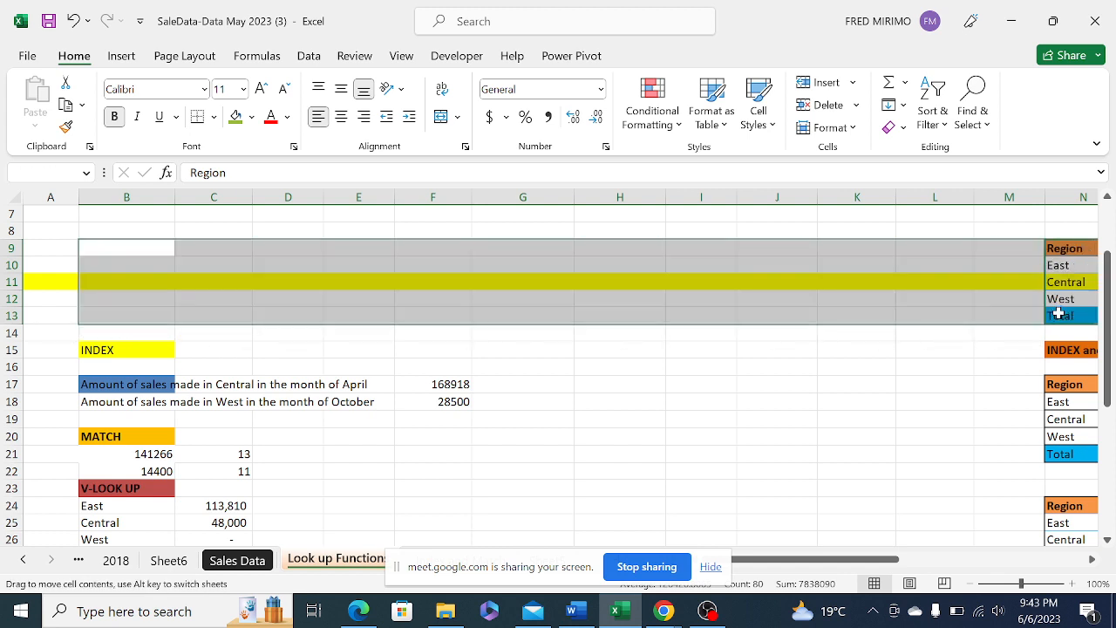
{"action": "left_click", "coordinate": [705, 350]}
{"action": "left_click_drag", "start_coordinate": [639, 326], "coordinate": [623, 320]}
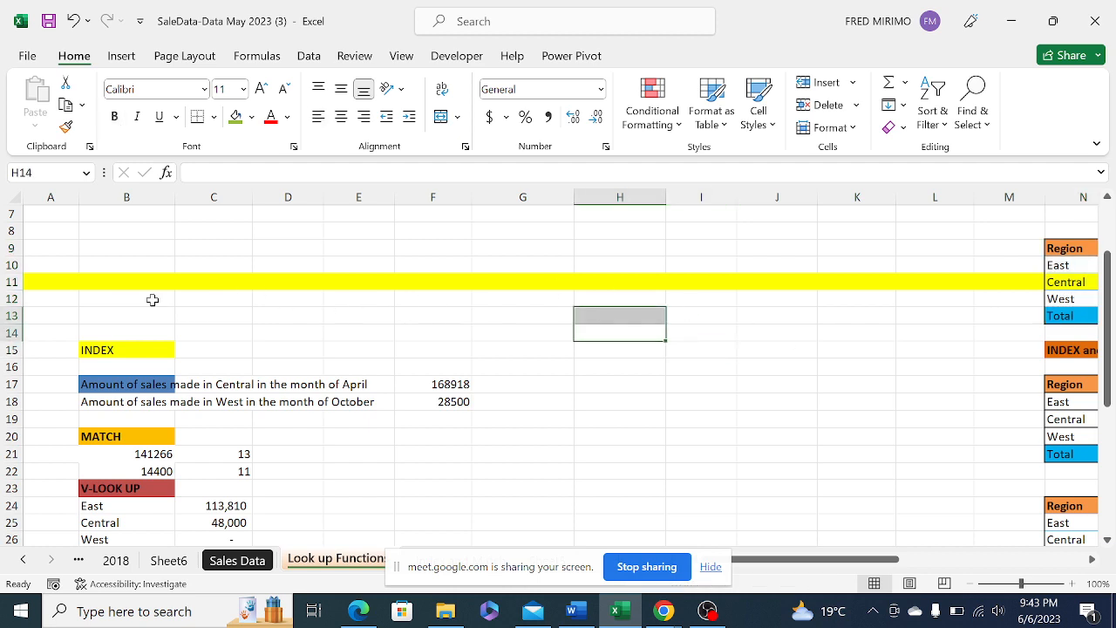
Remove the yellow highlight from the whole of row 11 by setting it to No Fill
{"action": "left_click", "coordinate": [5, 282]}
{"action": "right_click", "coordinate": [4, 281]}
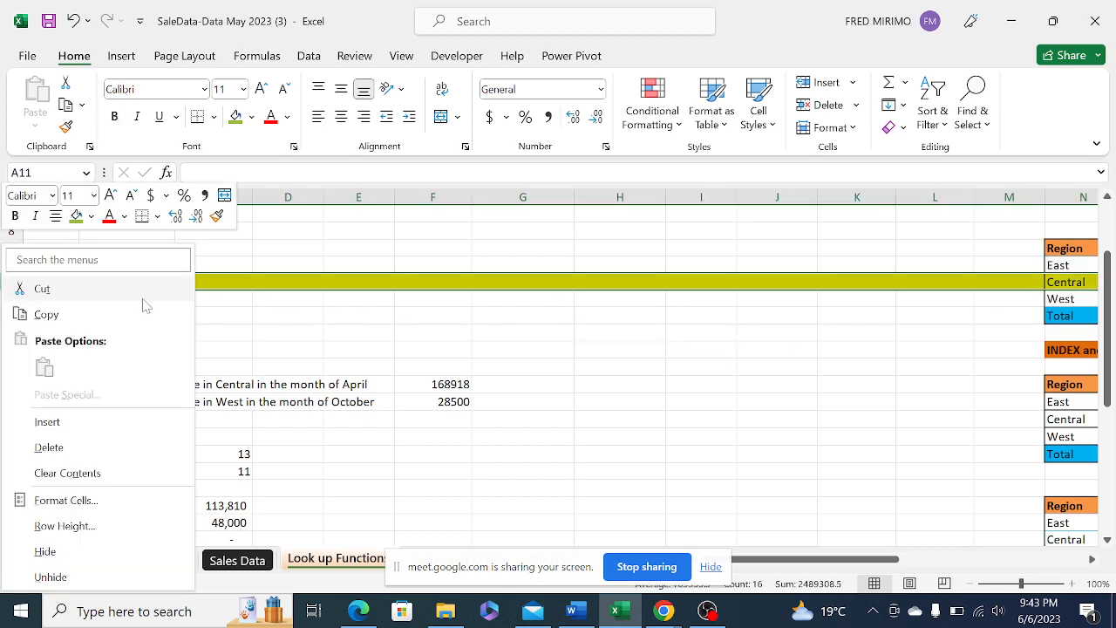
{"action": "left_click", "coordinate": [252, 119]}
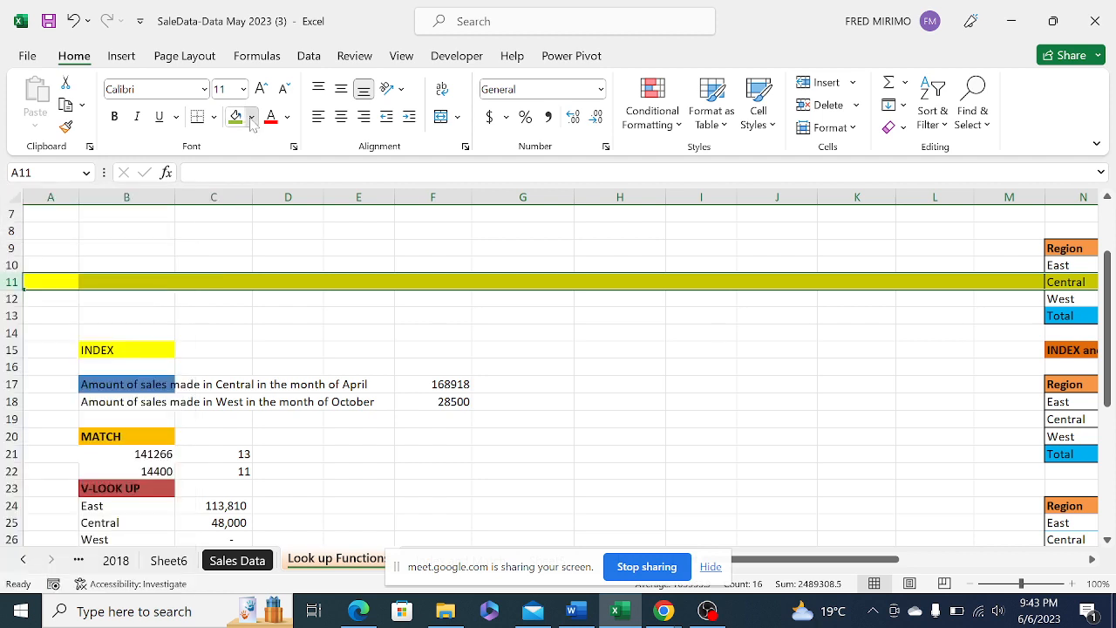
{"action": "left_click", "coordinate": [252, 117]}
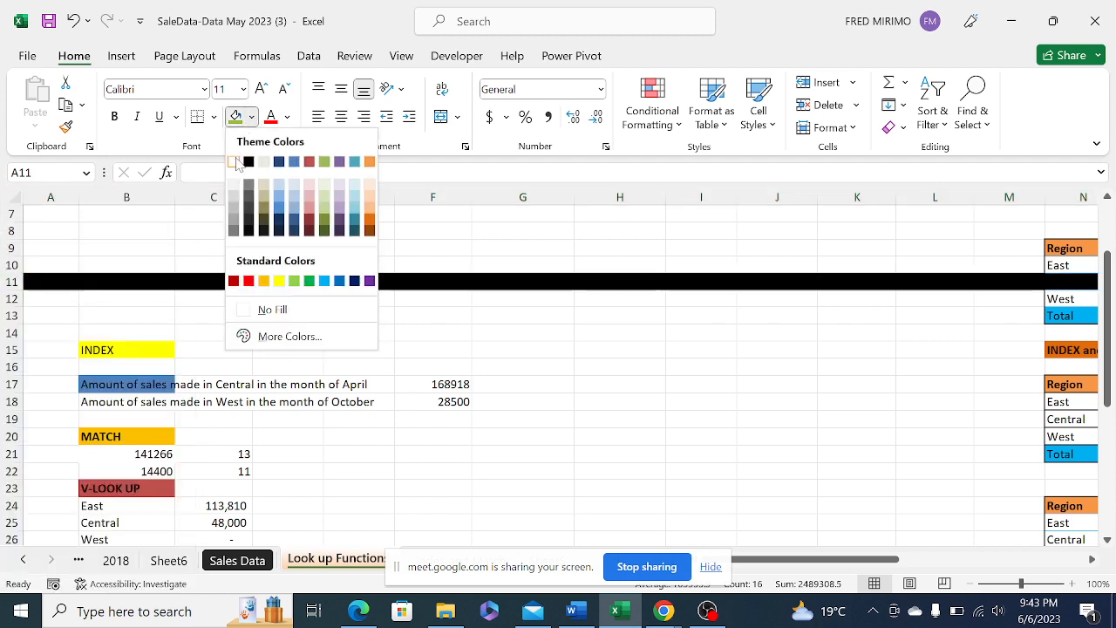
{"action": "left_click", "coordinate": [254, 120]}
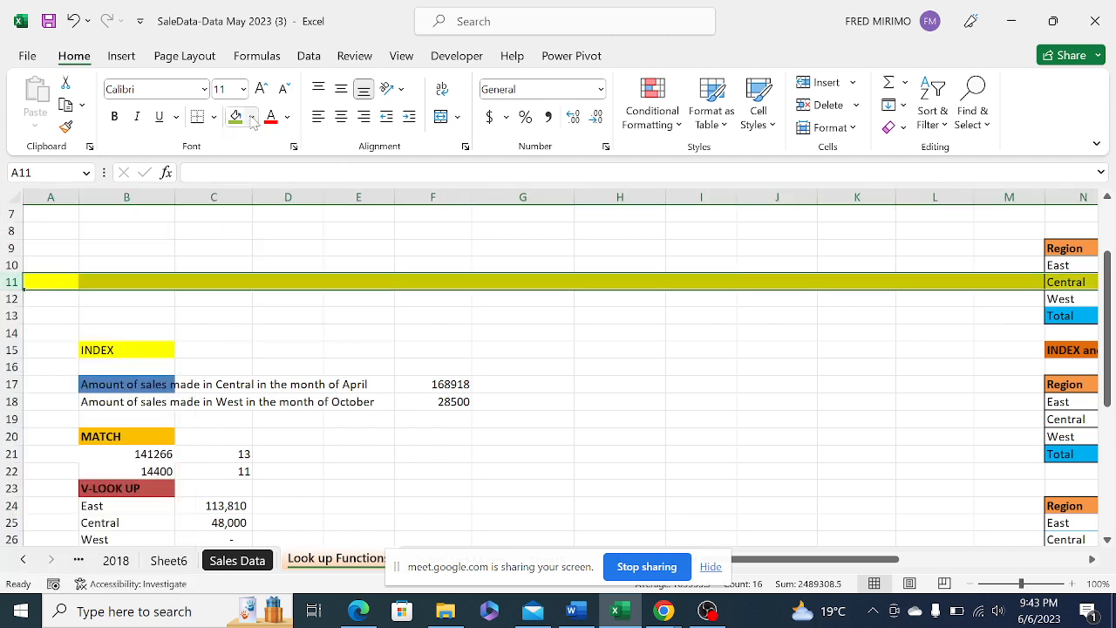
{"action": "left_click", "coordinate": [251, 119]}
{"action": "left_click", "coordinate": [262, 307]}
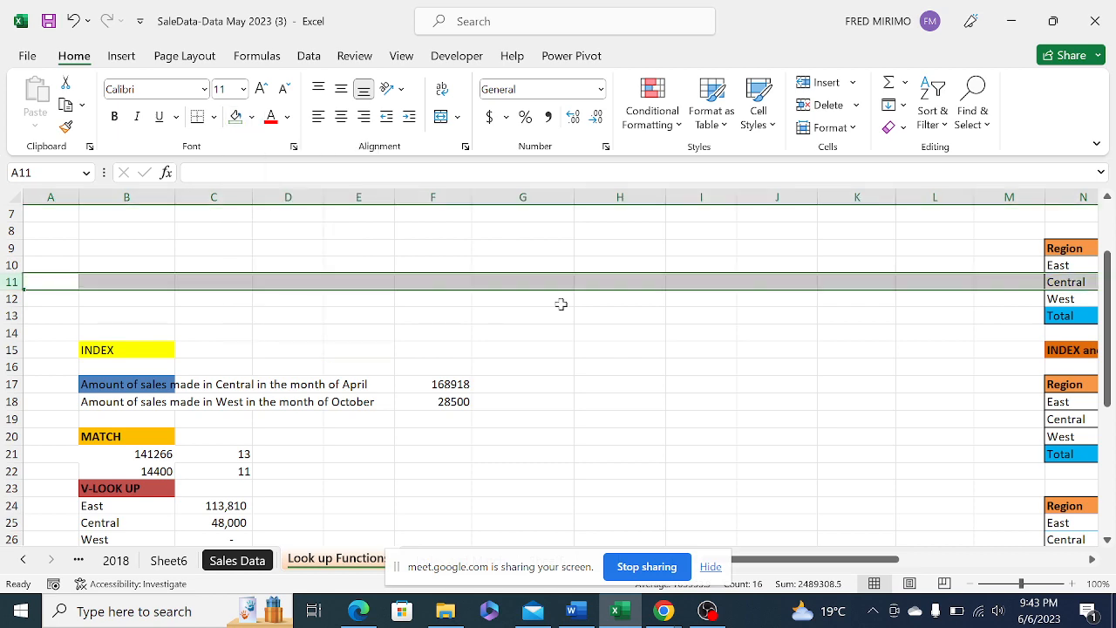
{"action": "left_click", "coordinate": [632, 297]}
{"action": "left_click", "coordinate": [741, 283]}
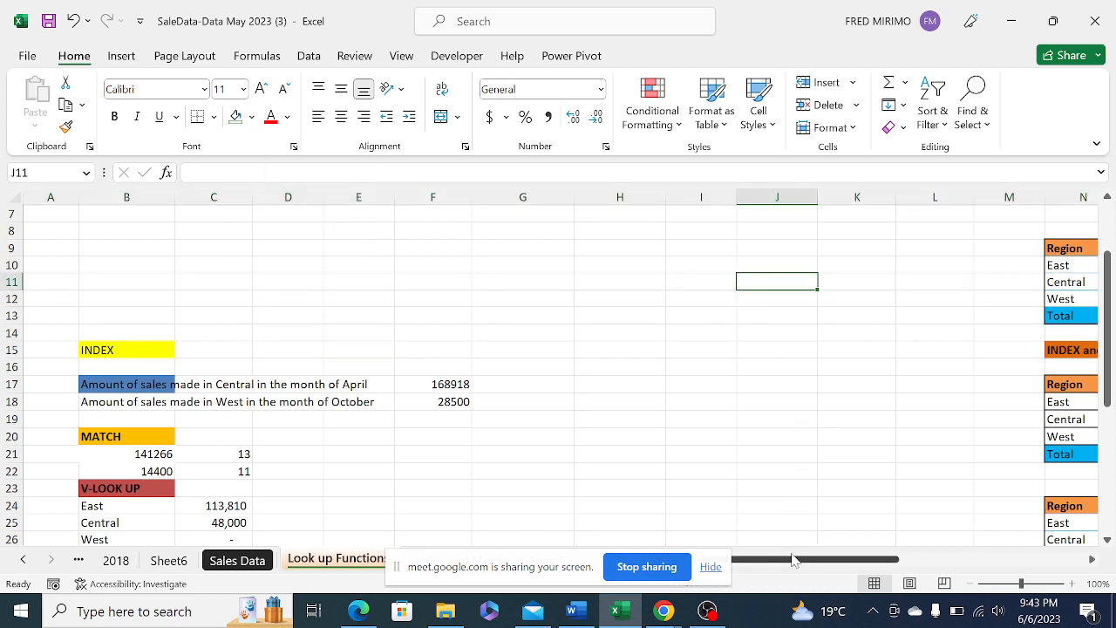
Widen column V, the Aug column of the moved sales table, very slightly
{"action": "left_click_drag", "start_coordinate": [793, 559], "coordinate": [963, 563]}
{"action": "left_click", "coordinate": [785, 333]}
{"action": "left_click", "coordinate": [626, 345]}
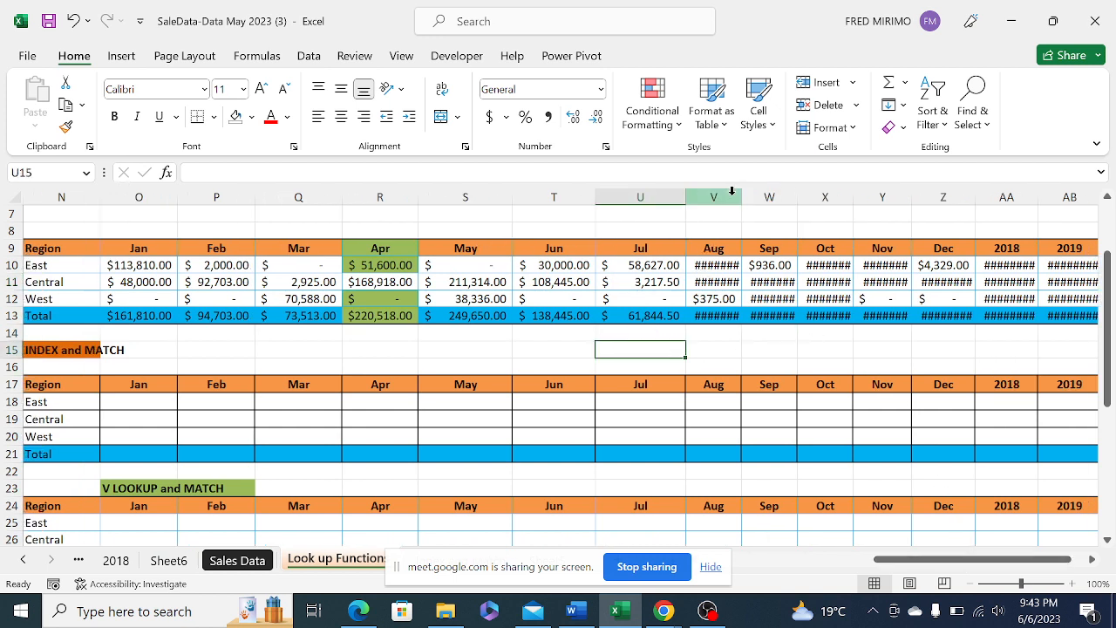
{"action": "left_click_drag", "start_coordinate": [739, 196], "coordinate": [740, 192]}
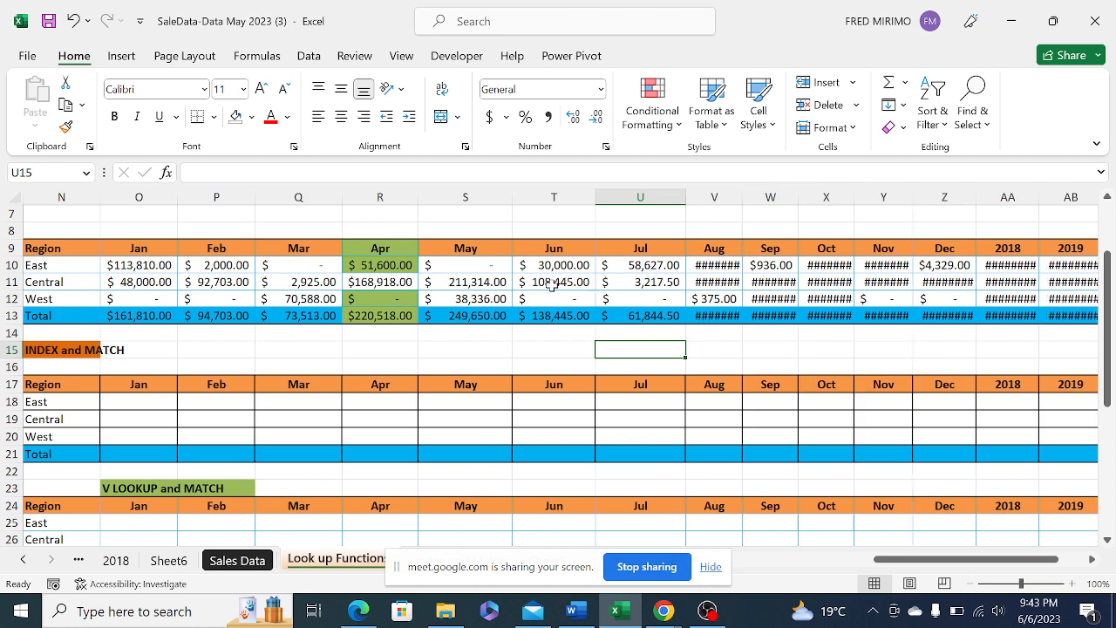
Reduce the sales table's values in O10:AC13 to zero decimal places
{"action": "left_click", "coordinate": [125, 264]}
{"action": "left_click_drag", "start_coordinate": [124, 281], "coordinate": [1021, 312]}
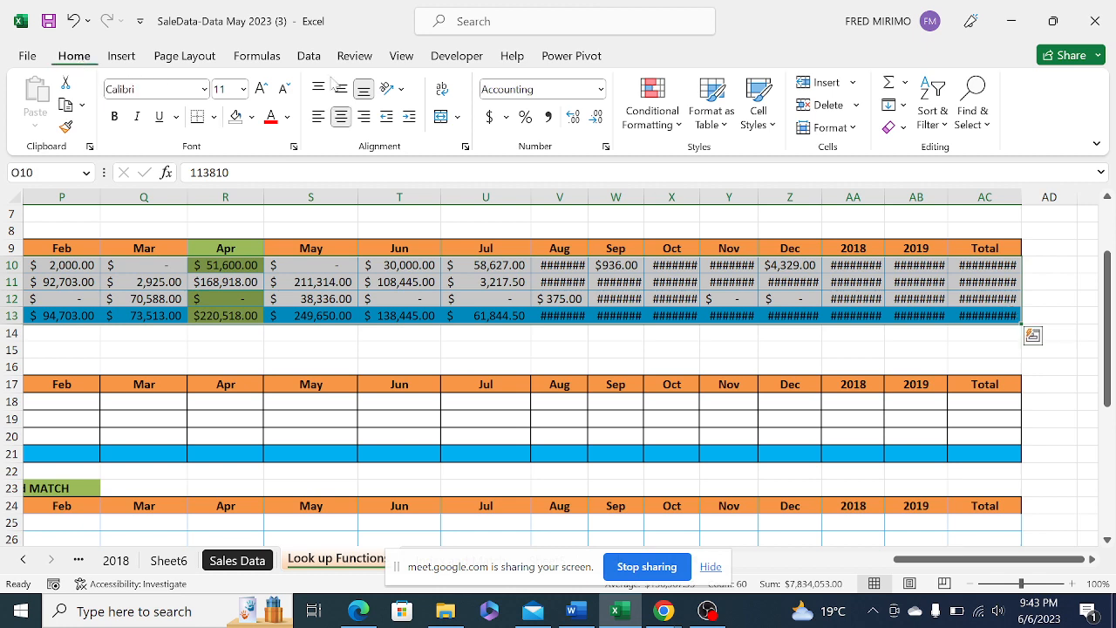
{"action": "left_click", "coordinate": [598, 120]}
{"action": "left_click", "coordinate": [598, 121]}
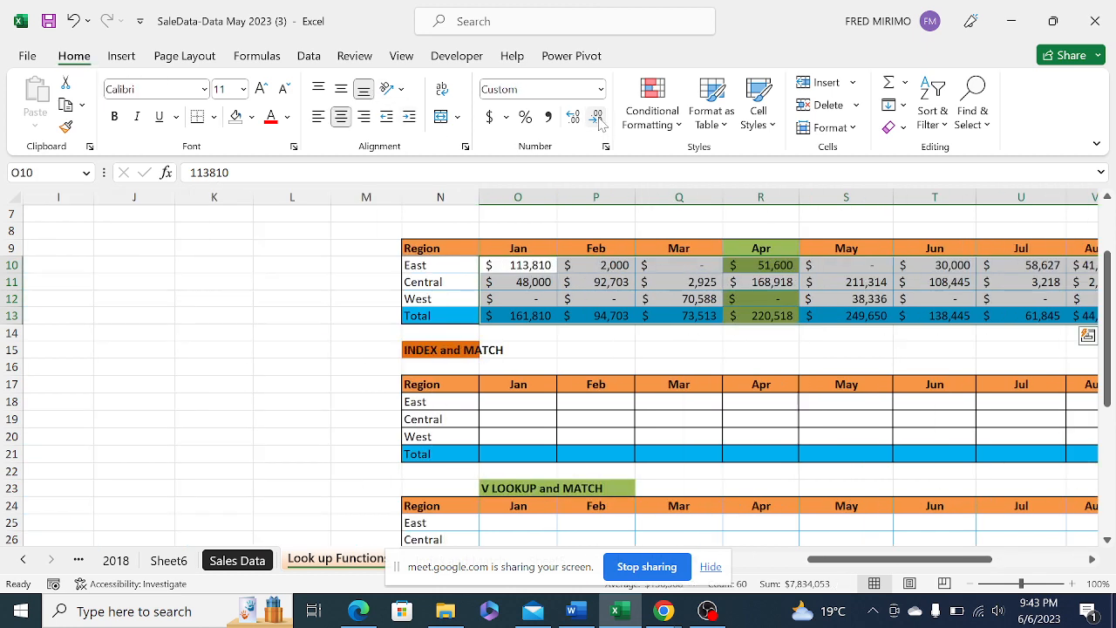
{"action": "left_click", "coordinate": [630, 335]}
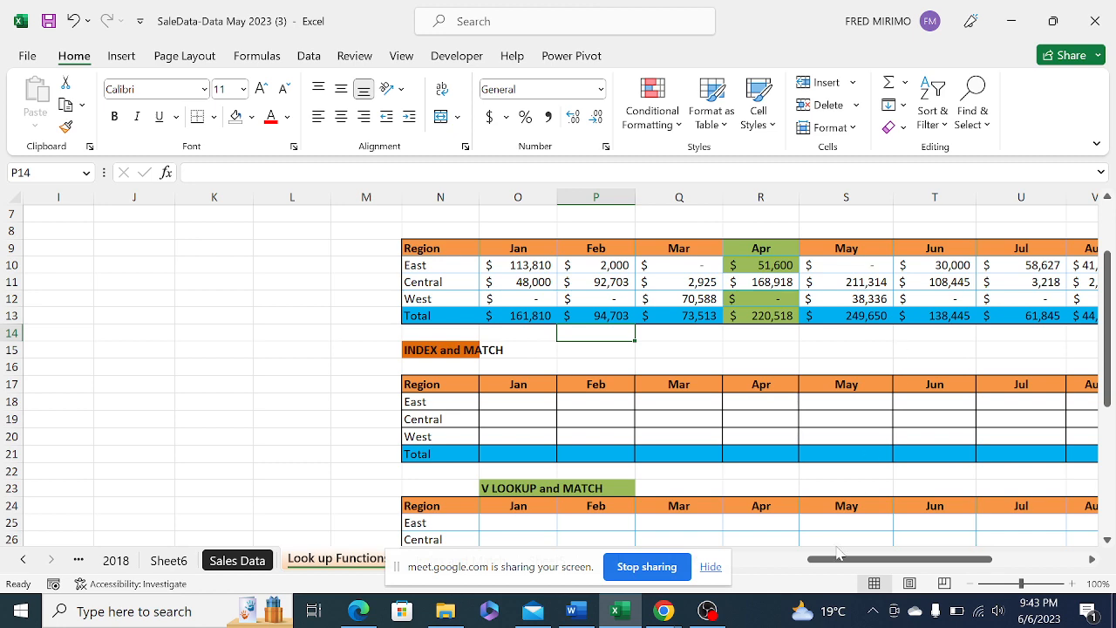
Remove the green fill from the Apr column of the sales table, cells R9:R13
{"action": "left_click_drag", "start_coordinate": [842, 558], "coordinate": [885, 565]}
{"action": "left_click", "coordinate": [767, 318]}
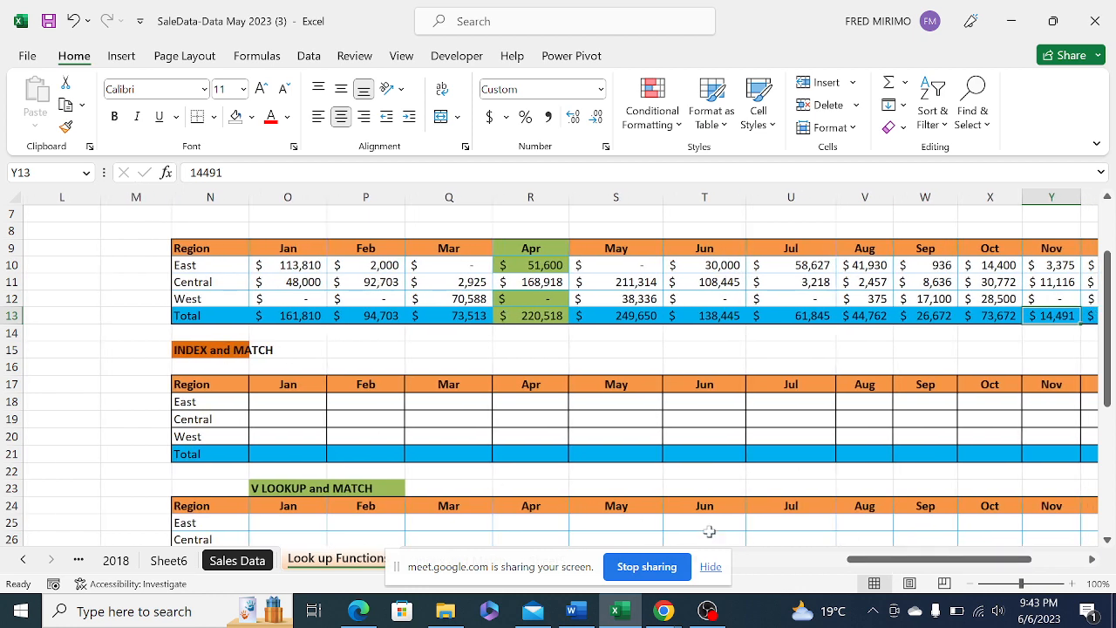
{"action": "mouse_move", "coordinate": [948, 568]}
{"action": "left_mouse_down"}
{"action": "mouse_move", "coordinate": [994, 568]}
{"action": "mouse_move", "coordinate": [960, 558]}
{"action": "left_mouse_up"}
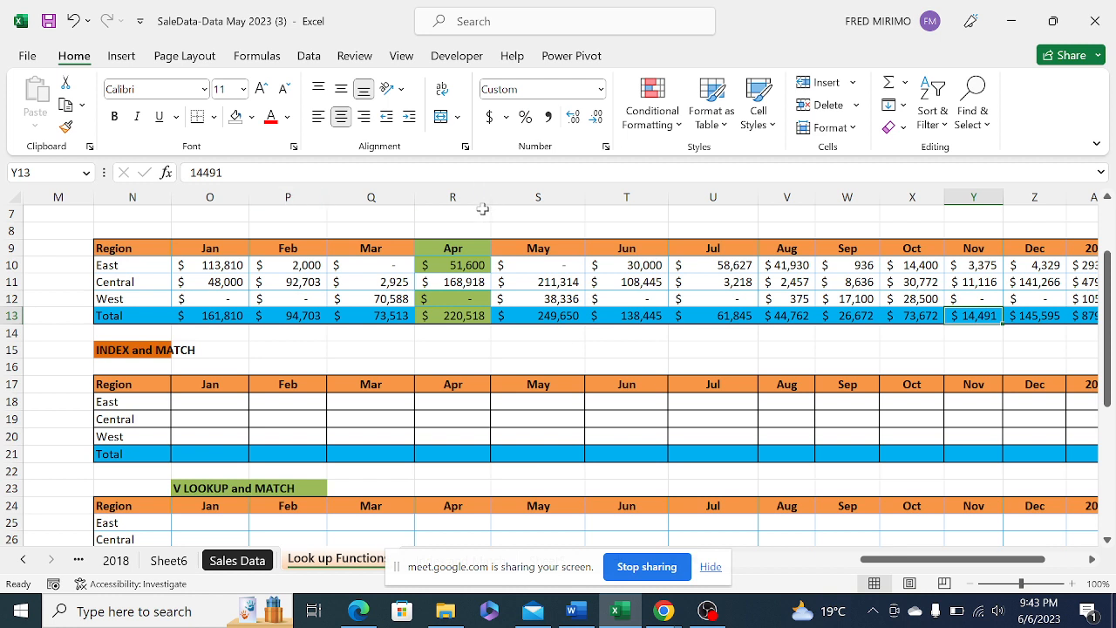
{"action": "left_click_drag", "start_coordinate": [445, 247], "coordinate": [447, 316]}
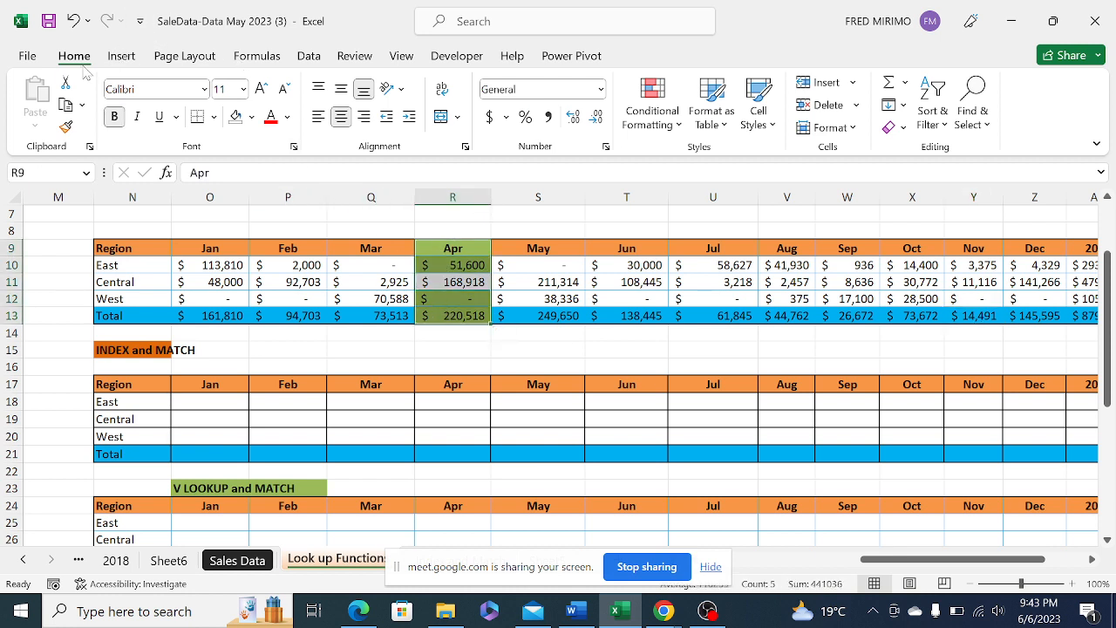
{"action": "left_click", "coordinate": [235, 116]}
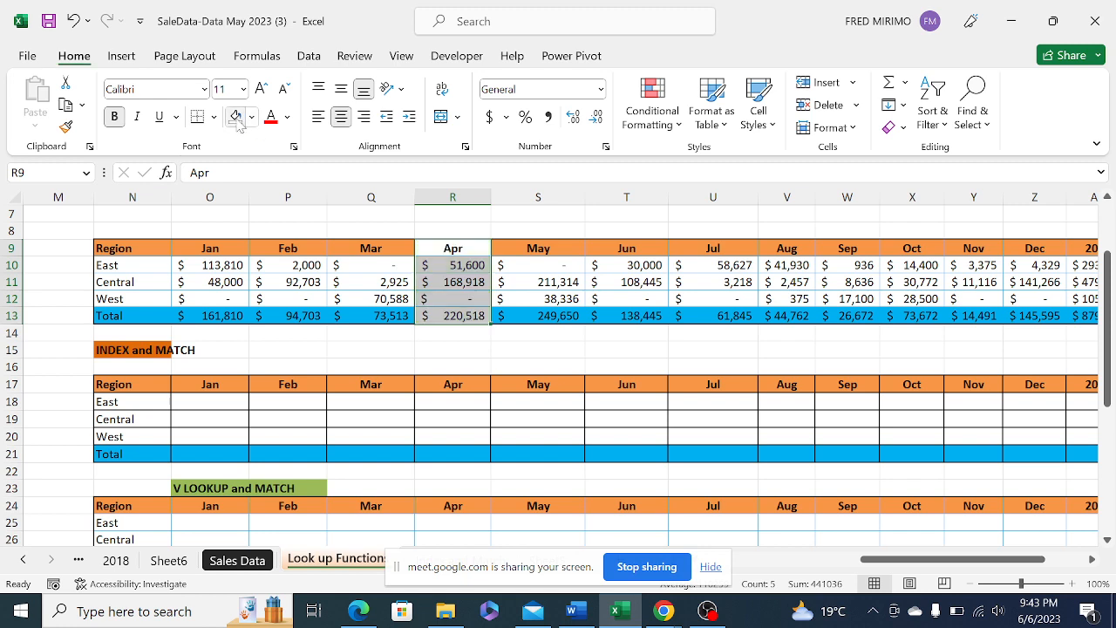
Copy only the formatting of the Mar header in Q9 onto the Apr header in R9
{"action": "left_click", "coordinate": [561, 302]}
{"action": "left_click", "coordinate": [381, 247]}
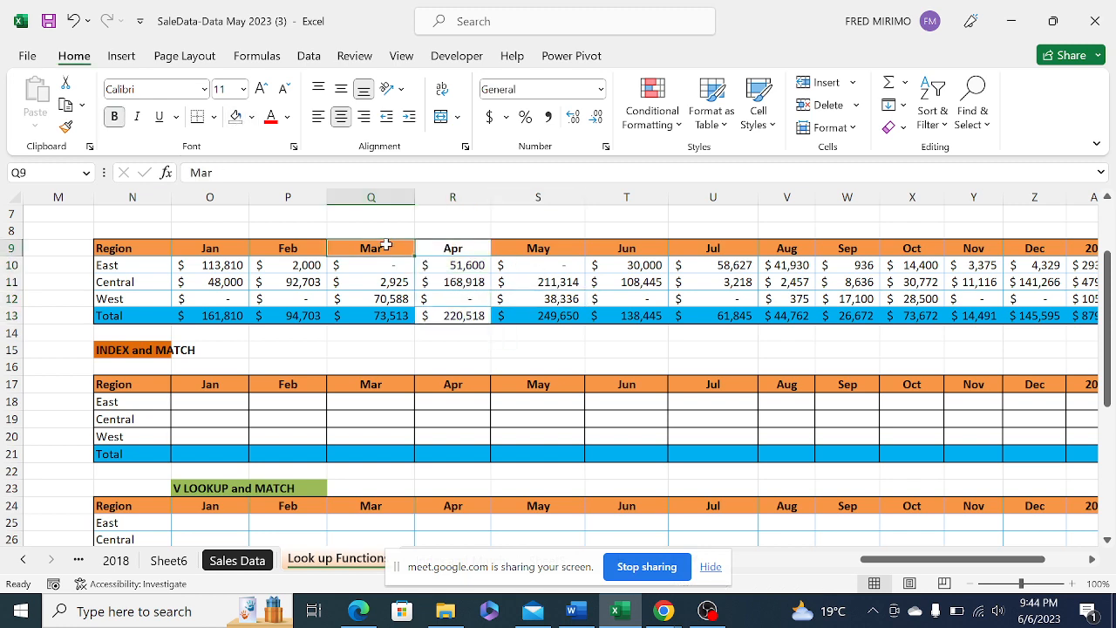
{"action": "right_click", "coordinate": [384, 248]}
{"action": "left_click", "coordinate": [432, 129]}
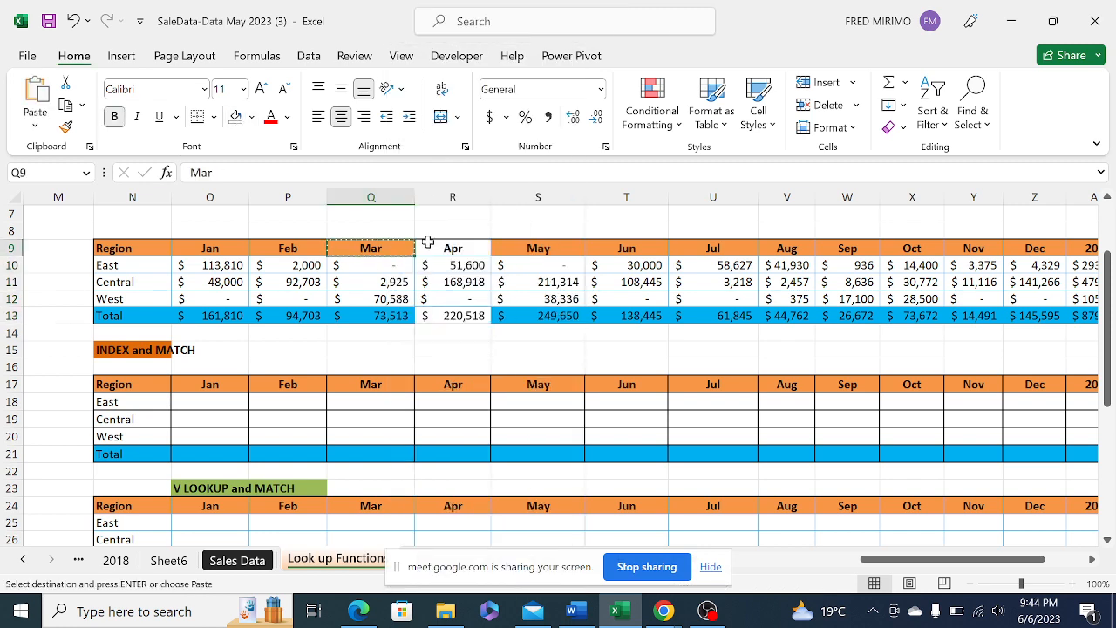
{"action": "left_click", "coordinate": [433, 250]}
{"action": "right_click", "coordinate": [434, 250]}
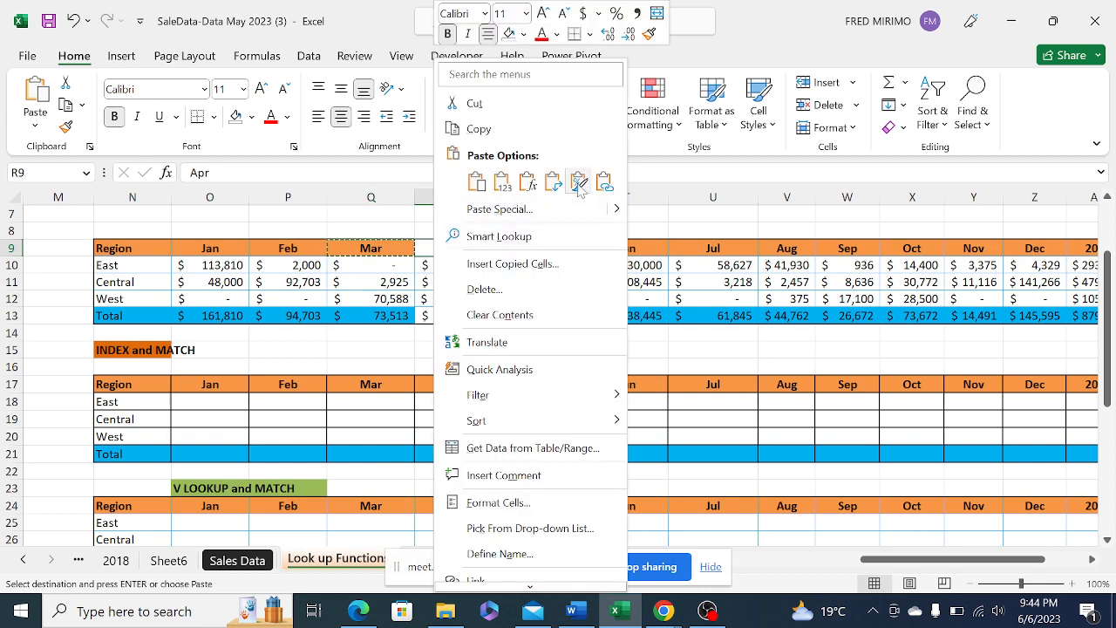
{"action": "left_click", "coordinate": [579, 184]}
{"action": "left_click", "coordinate": [394, 315]}
{"action": "left_click", "coordinate": [592, 288]}
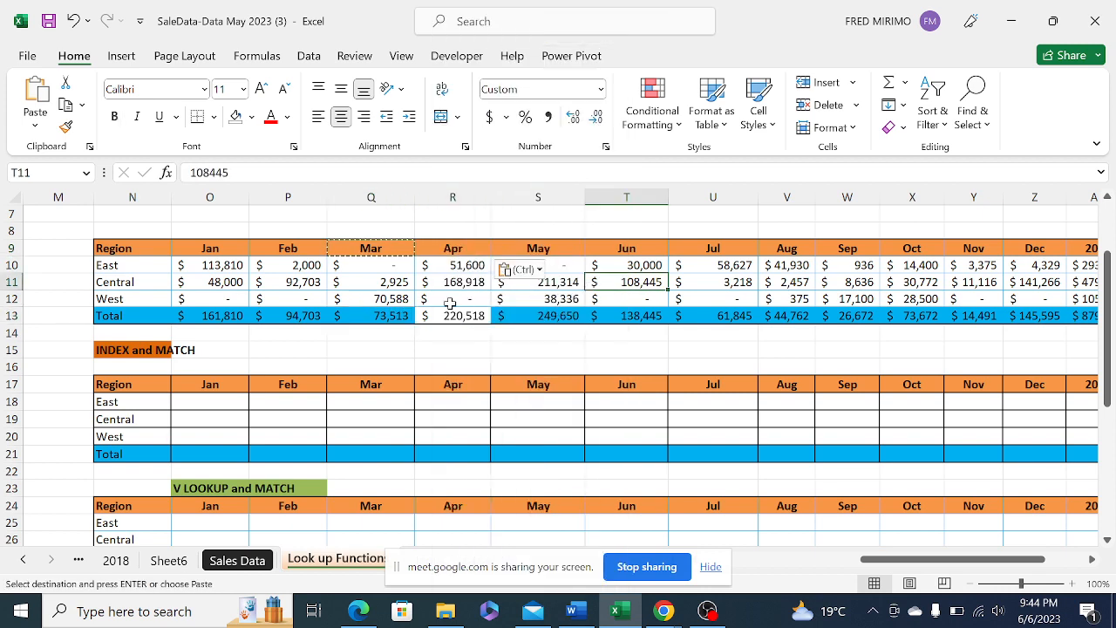
Copy only the formatting of the Mar total in Q13 onto the Apr total in R13
{"action": "left_click", "coordinate": [397, 315]}
{"action": "right_click", "coordinate": [397, 315]}
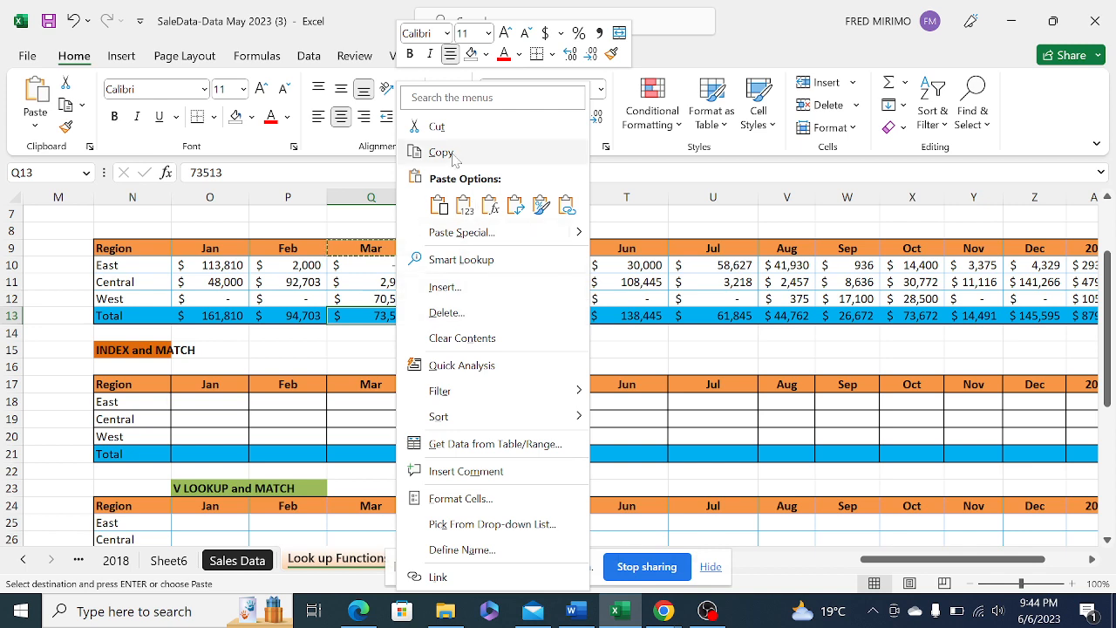
{"action": "left_click", "coordinate": [445, 151]}
{"action": "left_click", "coordinate": [453, 317]}
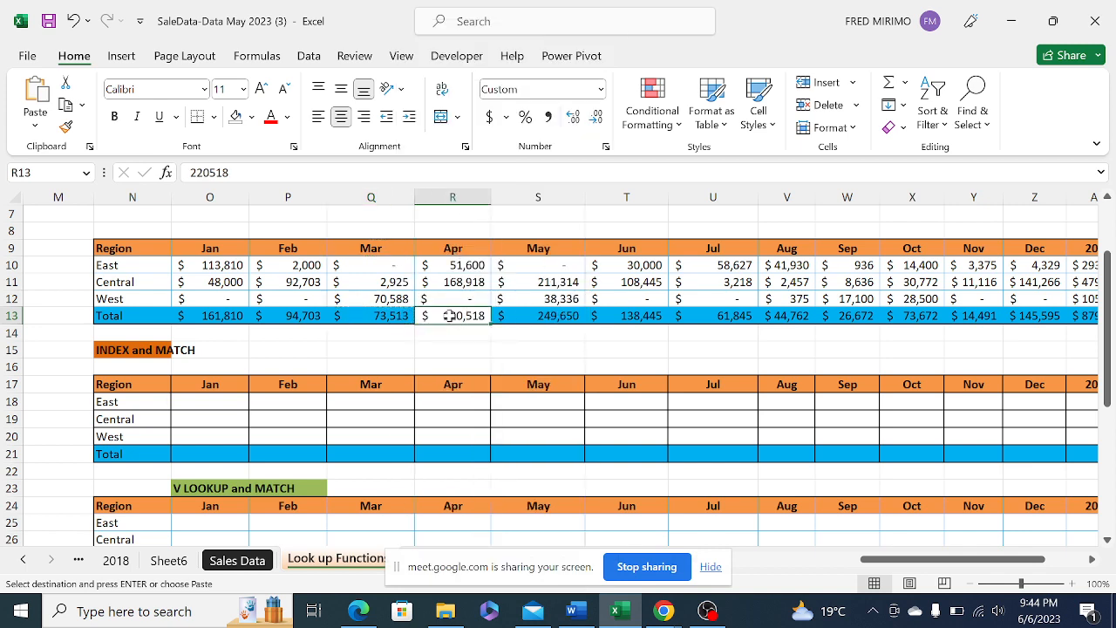
{"action": "right_click", "coordinate": [453, 319]}
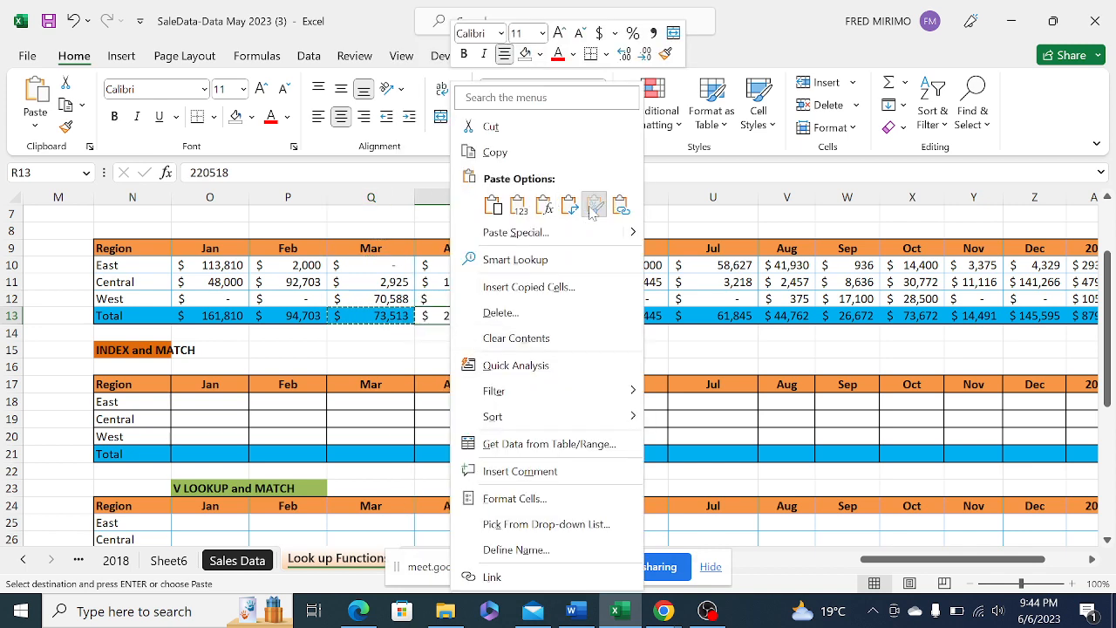
{"action": "left_click", "coordinate": [589, 205]}
{"action": "left_click", "coordinate": [349, 361]}
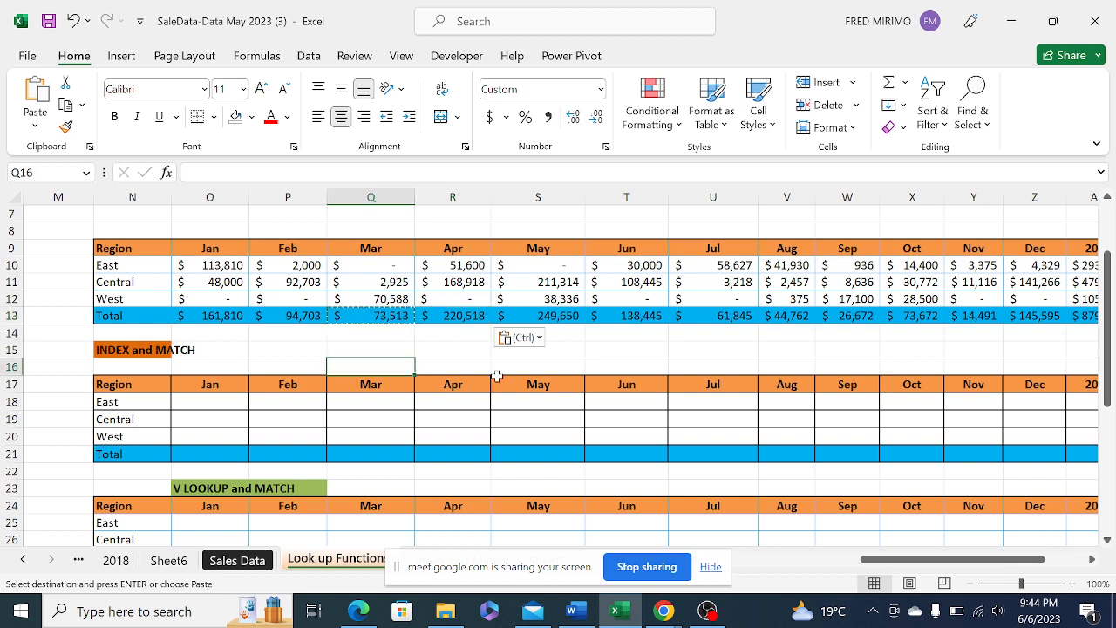
{"action": "left_click", "coordinate": [599, 349]}
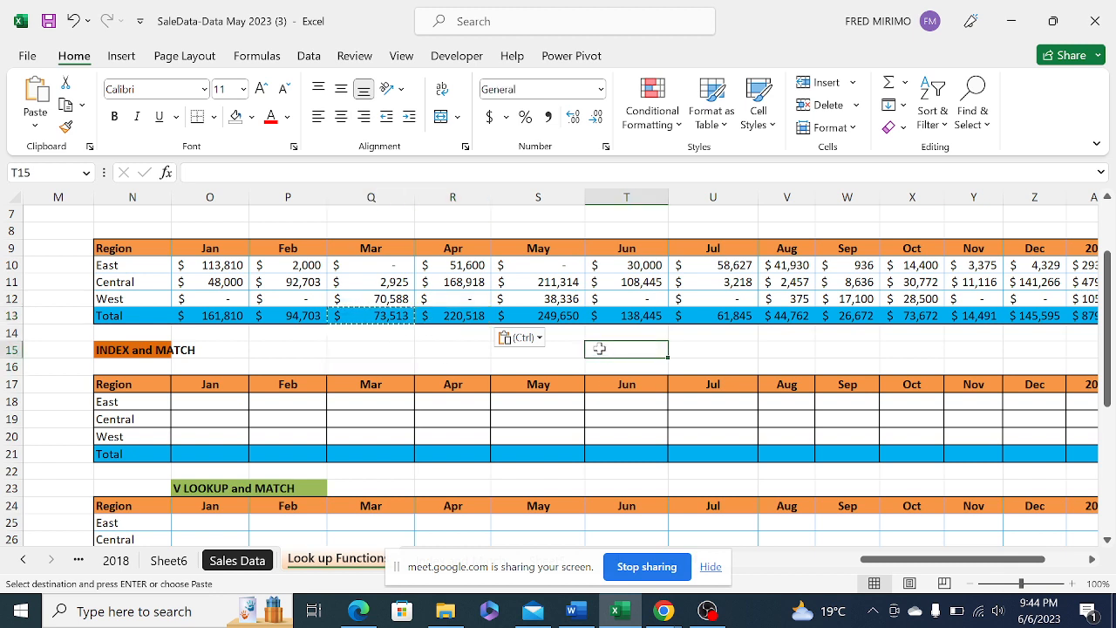
{"action": "left_click", "coordinate": [113, 350]}
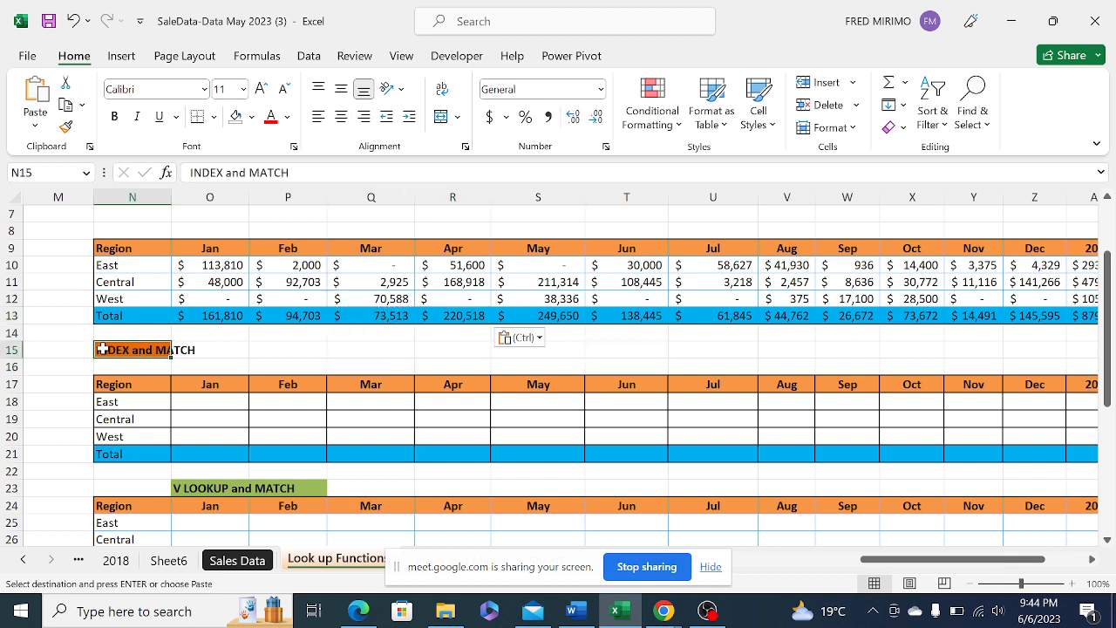
{"action": "key", "text": "Escape"}
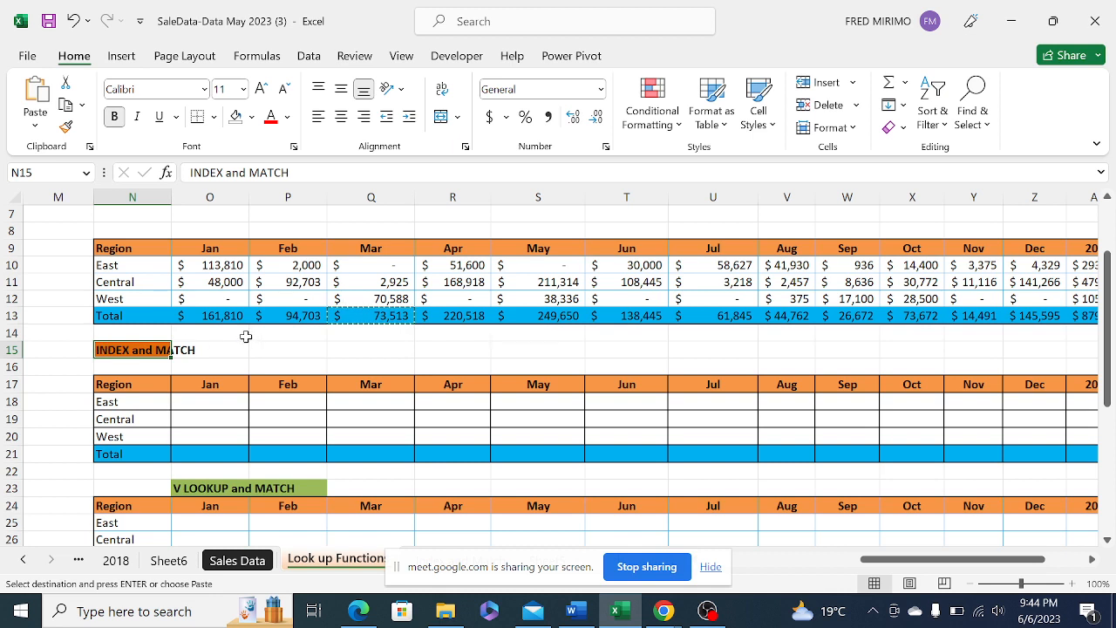
Begin an INDEX formula in O18, the East/Jan cell of the INDEX and MATCH table, with N9:AC13 as its array
{"action": "left_click", "coordinate": [200, 400]}
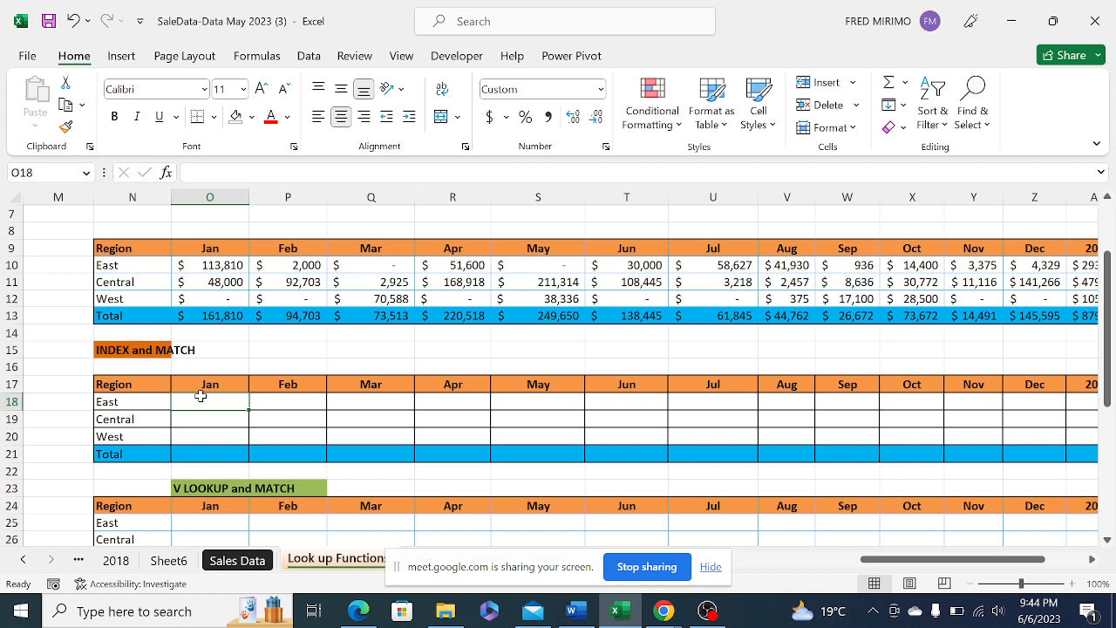
{"action": "type", "text": "="}
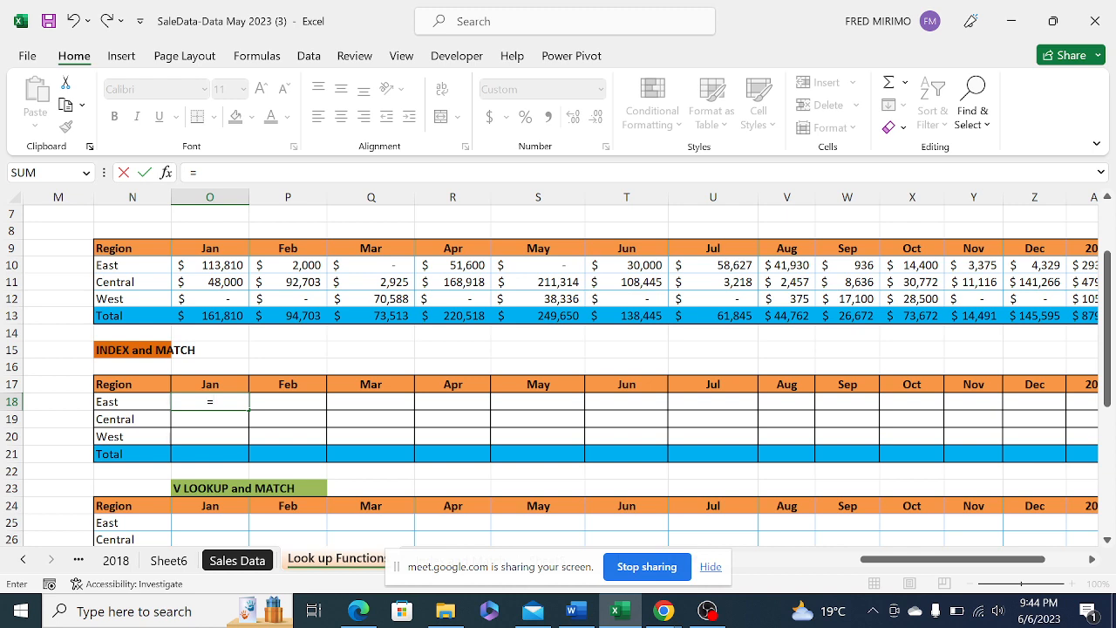
{"action": "type", "text": "ind"}
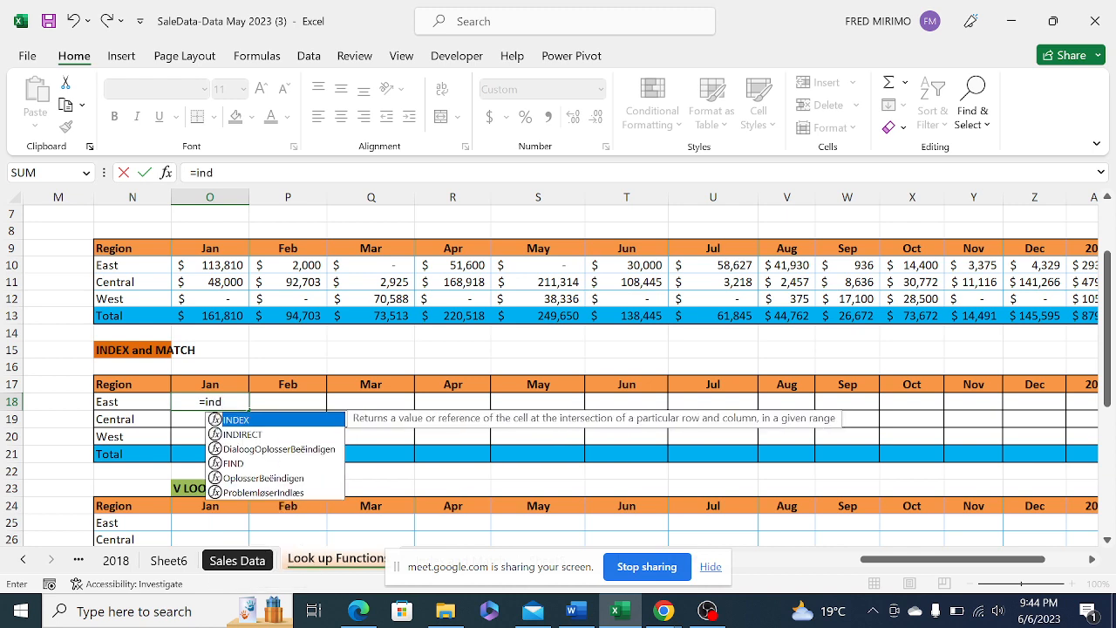
{"action": "double_click", "coordinate": [246, 422]}
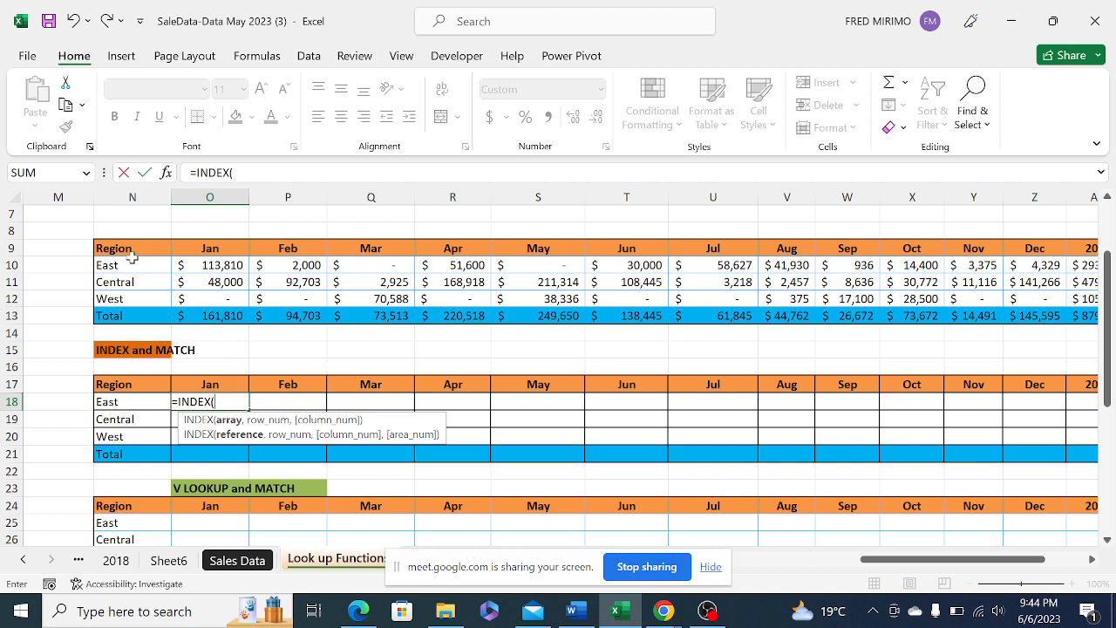
{"action": "left_click_drag", "start_coordinate": [122, 249], "coordinate": [1029, 319]}
{"action": "left_click_drag", "start_coordinate": [910, 558], "coordinate": [826, 558]}
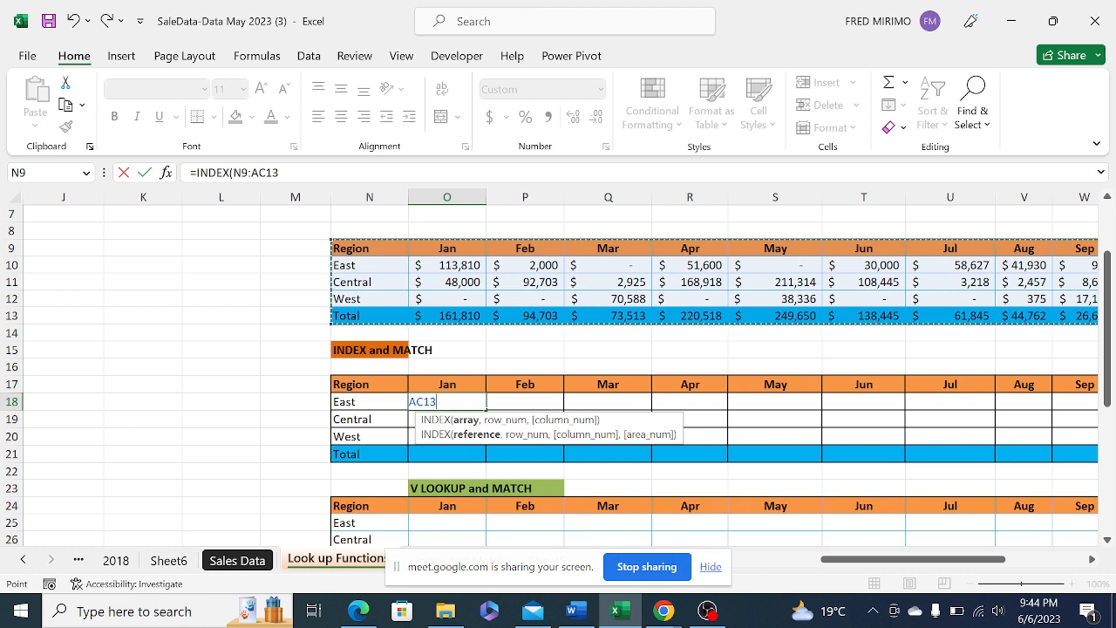
Make the INDEX array reference absolute as $N$9:$AC$13 and continue to the row number argument
{"action": "key", "text": "F2"}
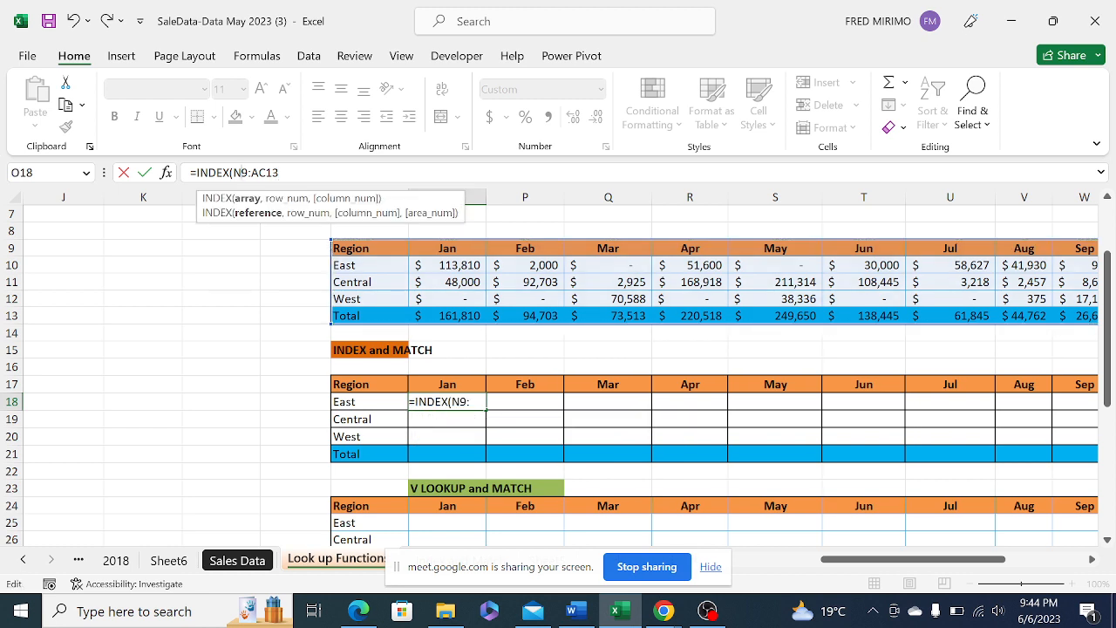
{"action": "key", "text": "F4"}
{"action": "left_click", "coordinate": [266, 173]}
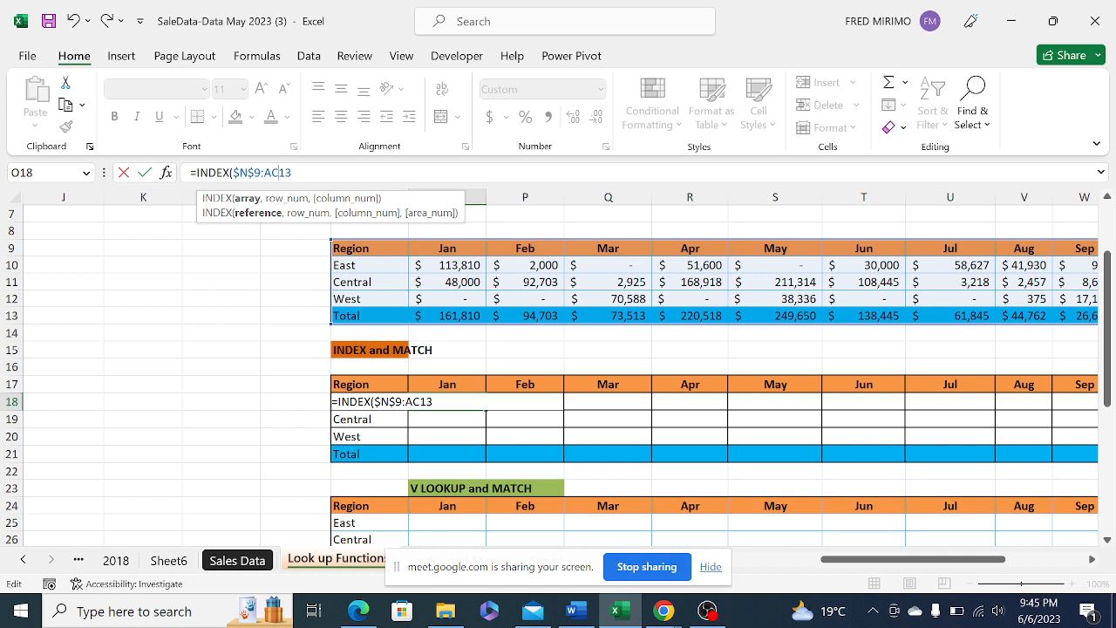
{"action": "key", "text": "F4"}
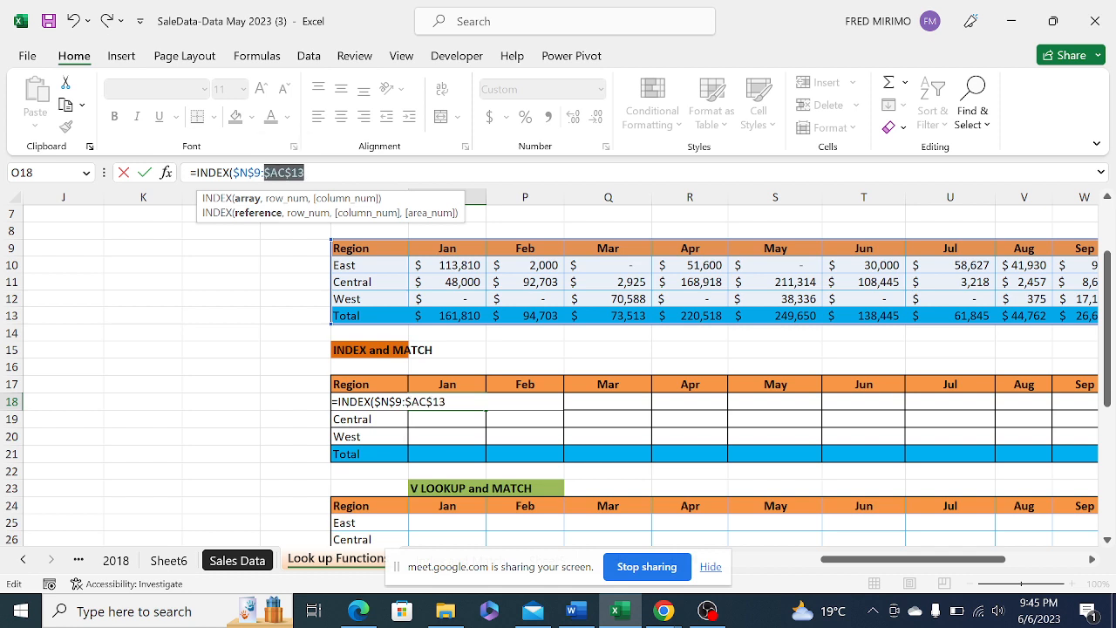
{"action": "key", "text": "Right"}
{"action": "type", "text": ","}
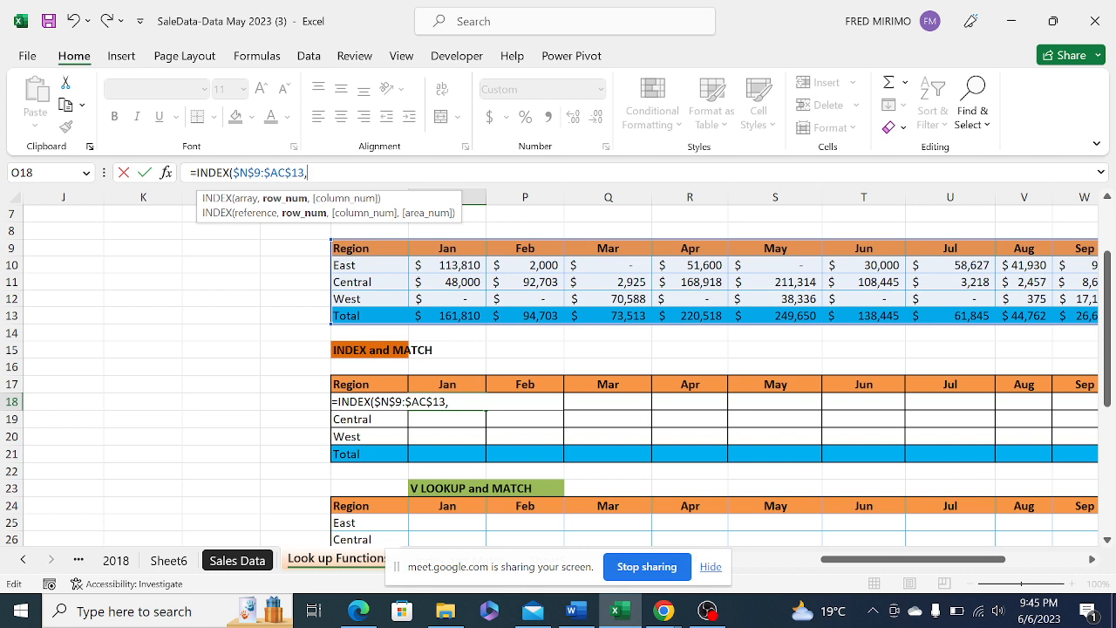
Nest a MATCH function as the row number, with the East label $N18 as lookup value and its column locked
{"action": "type", "text": "m"}
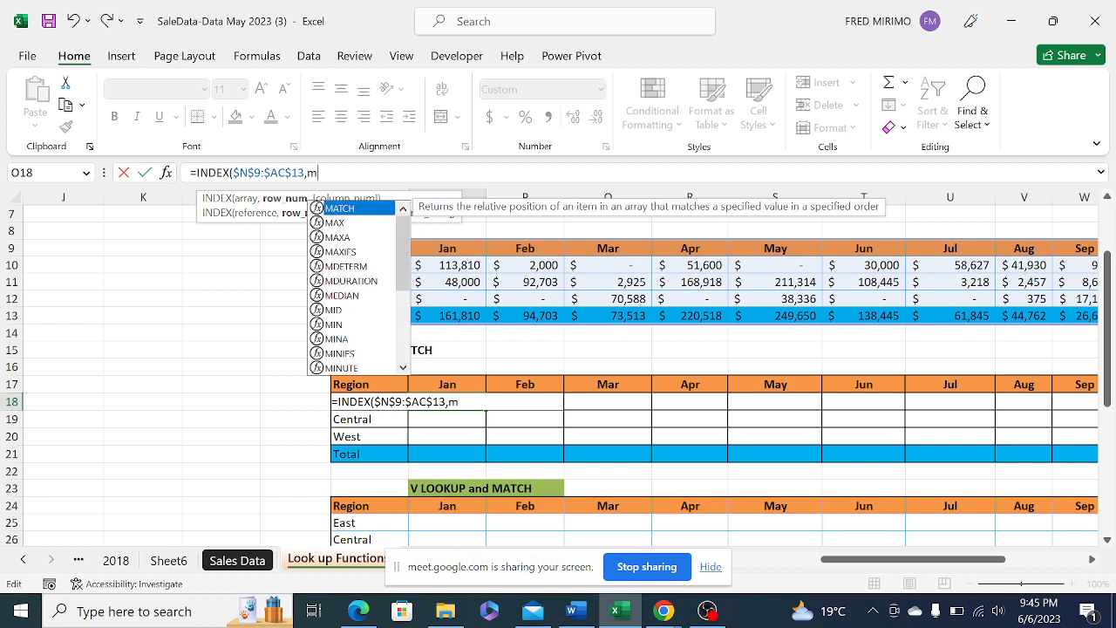
{"action": "double_click", "coordinate": [340, 209]}
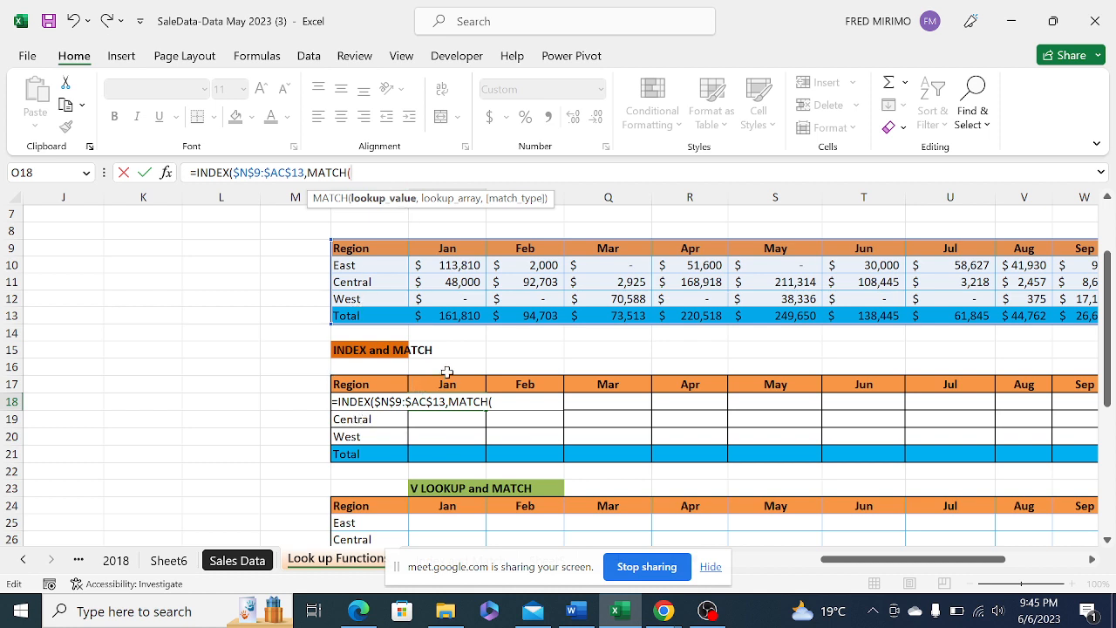
{"action": "left_click", "coordinate": [365, 436]}
{"action": "key", "text": "Up"}
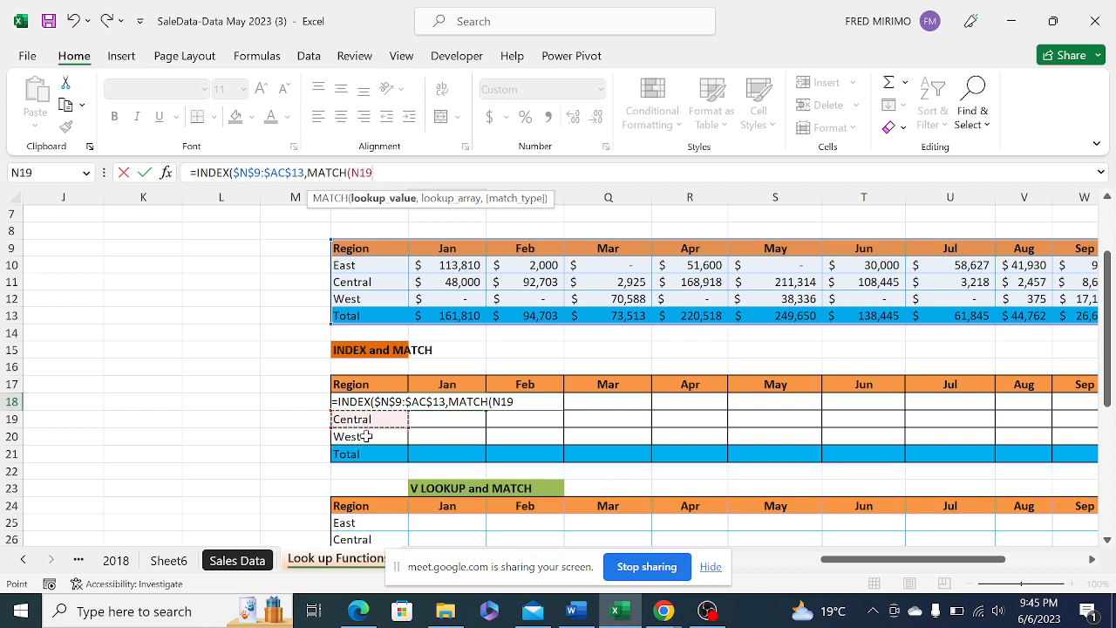
{"action": "left_click", "coordinate": [367, 436]}
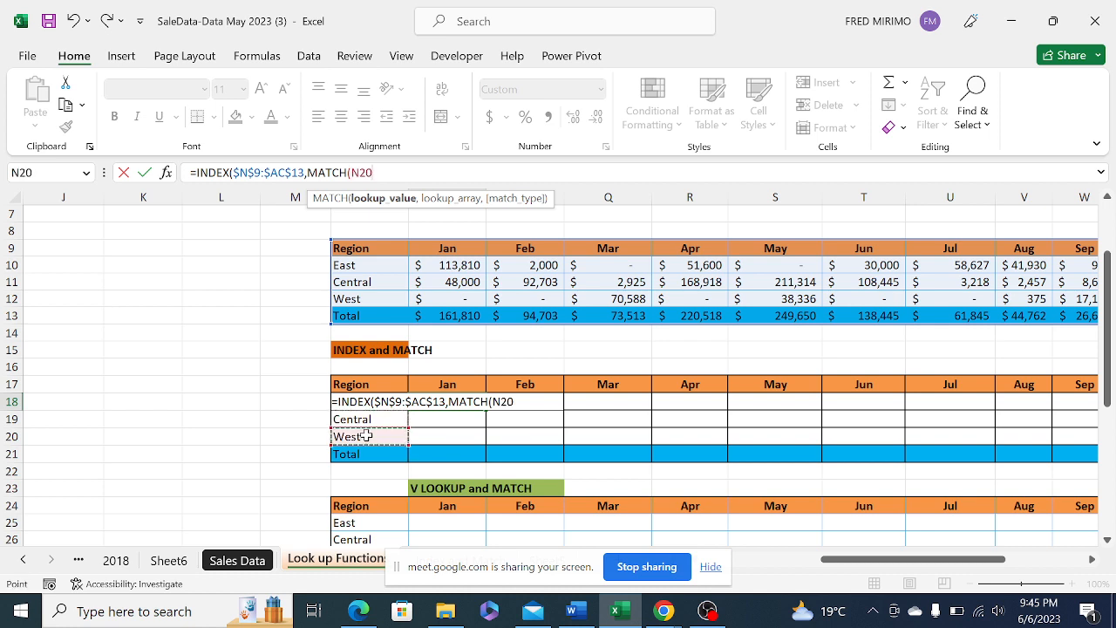
{"action": "key", "text": "Up"}
{"action": "key", "text": "Up"}
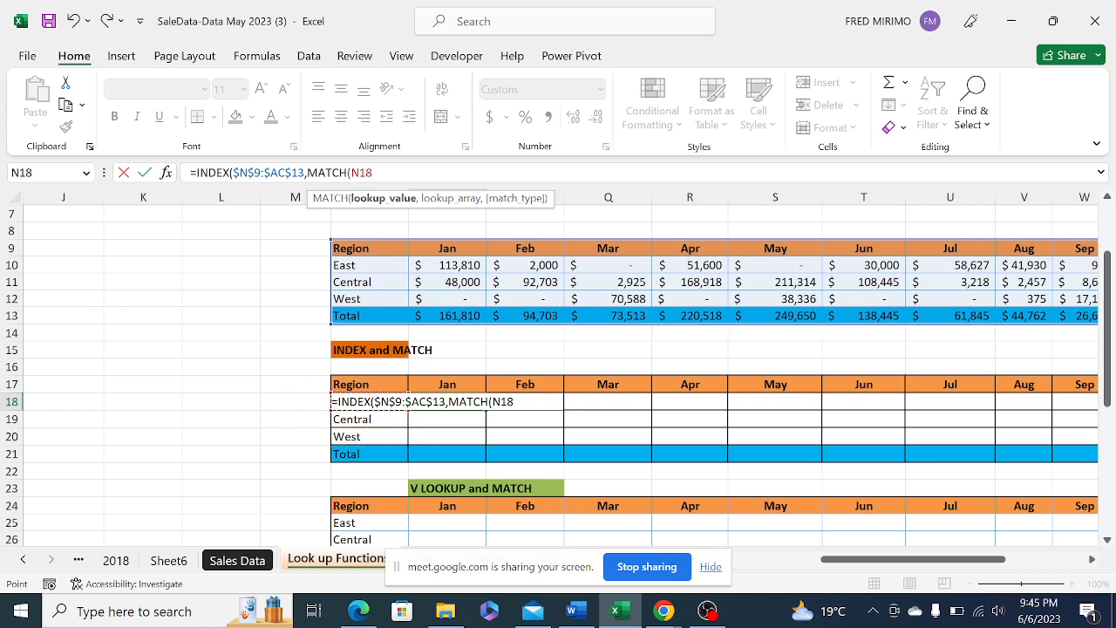
{"action": "key", "text": "F2"}
{"action": "type", "text": "$13"}
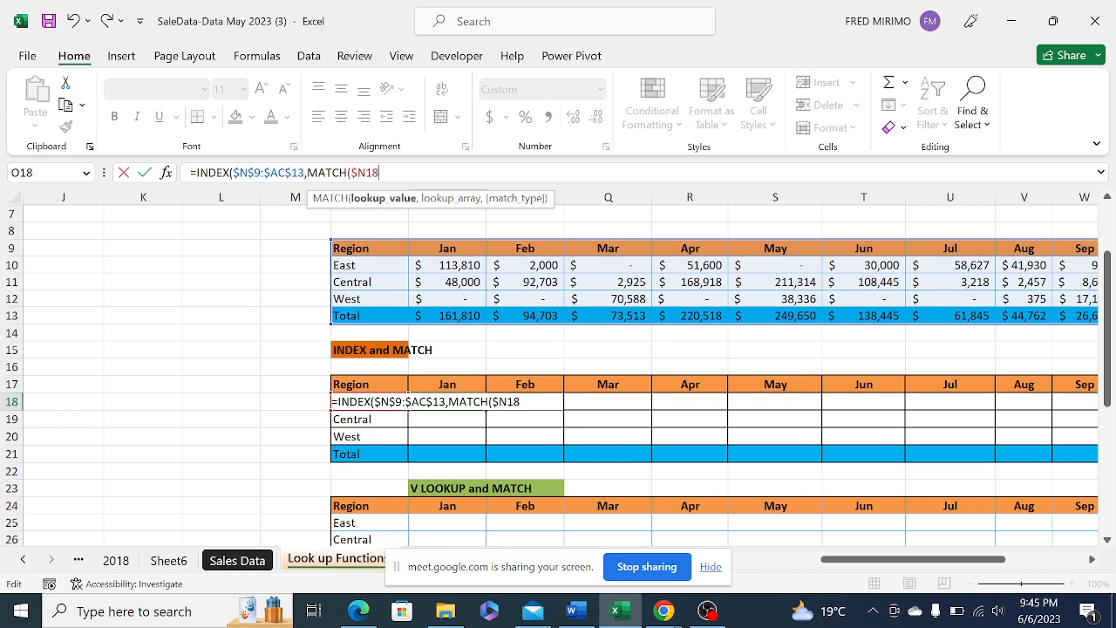
Complete the row MATCH with the absolute lookup array $N$9:$N$13 and exact match type 0
{"action": "type", "text": ","}
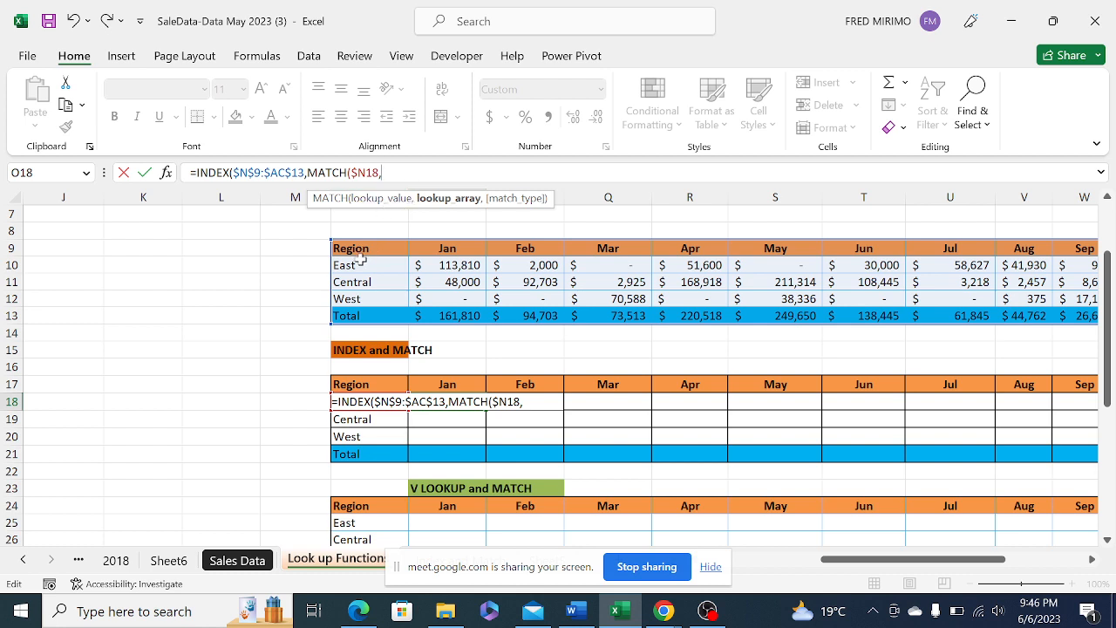
{"action": "left_click_drag", "start_coordinate": [364, 249], "coordinate": [366, 317]}
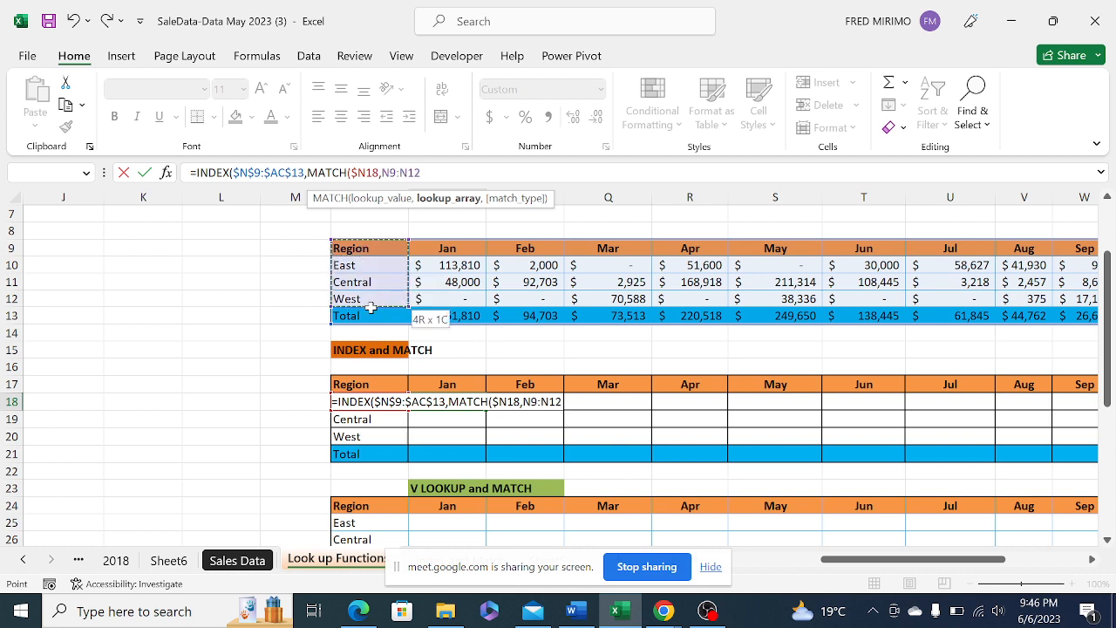
{"action": "left_click", "coordinate": [409, 173]}
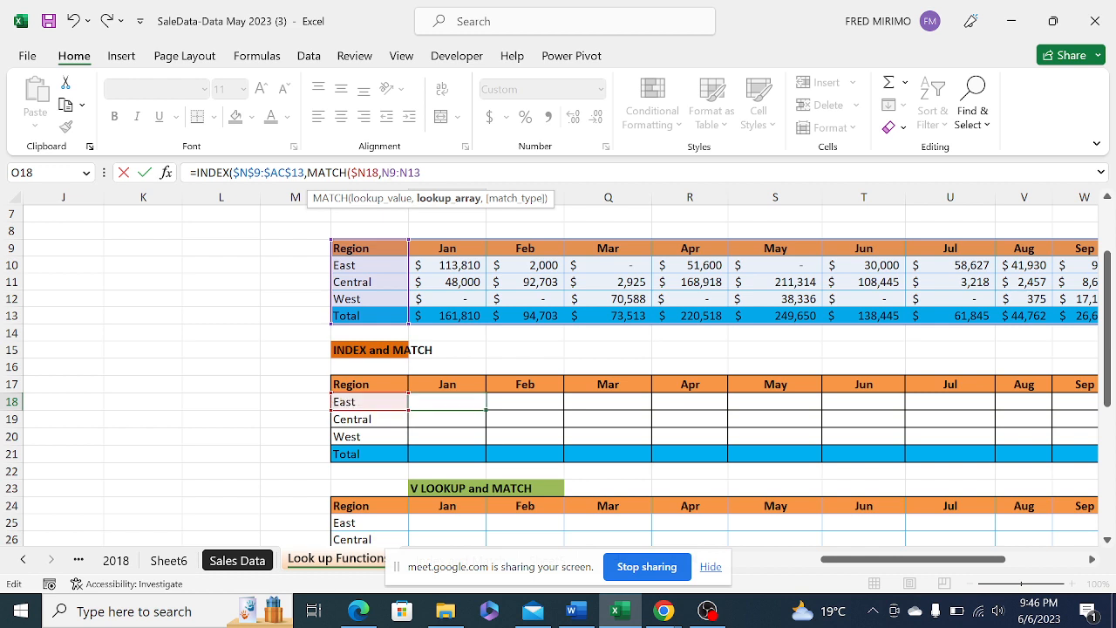
{"action": "key", "text": "F4"}
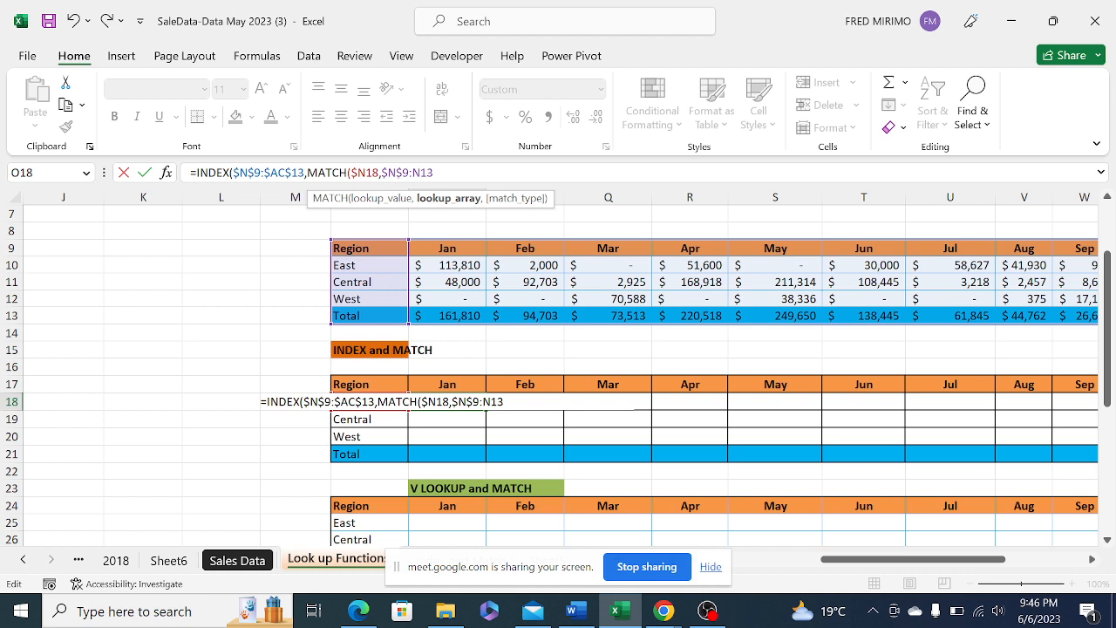
{"action": "key", "text": "F4"}
{"action": "type", "text": ","}
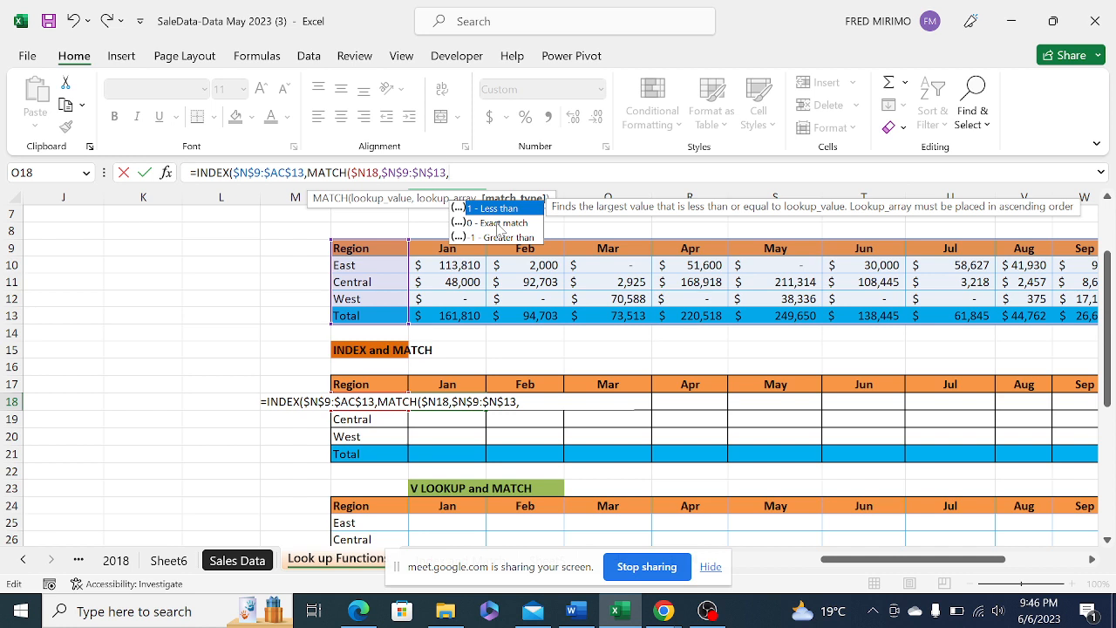
{"action": "double_click", "coordinate": [498, 223]}
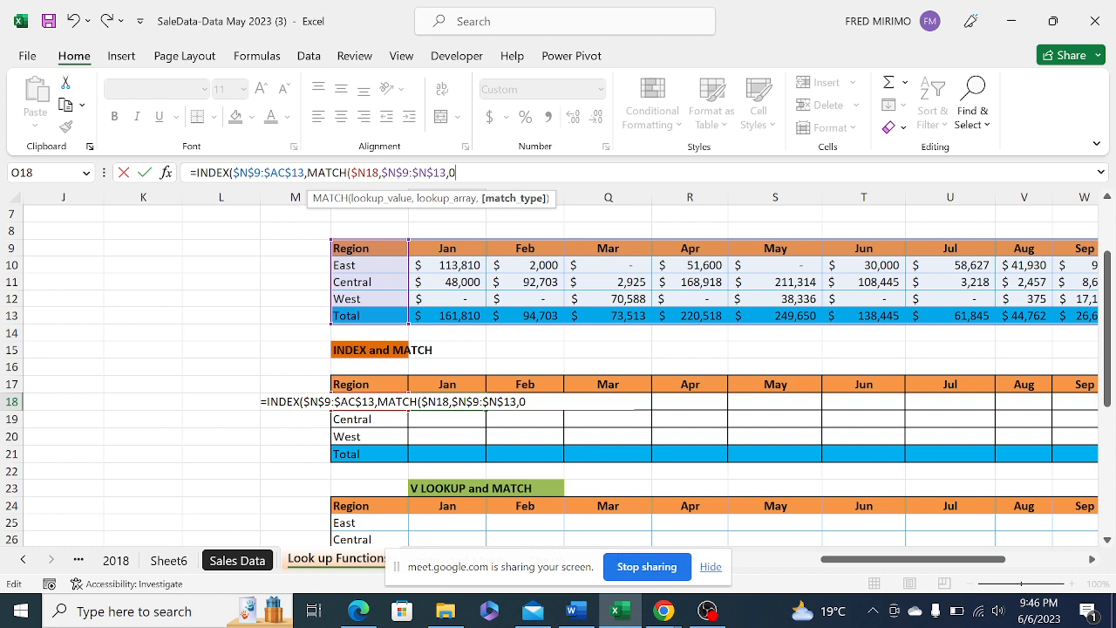
{"action": "type", "text": ")"}
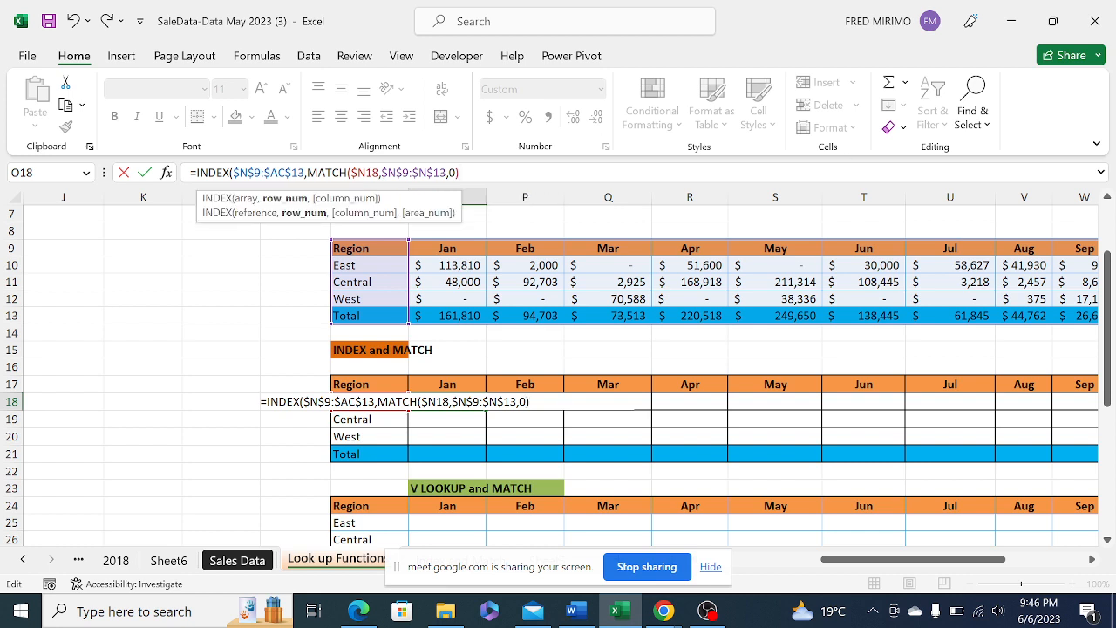
Continue the INDEX formula in O18 to its column number argument
{"action": "type", "text": ","}
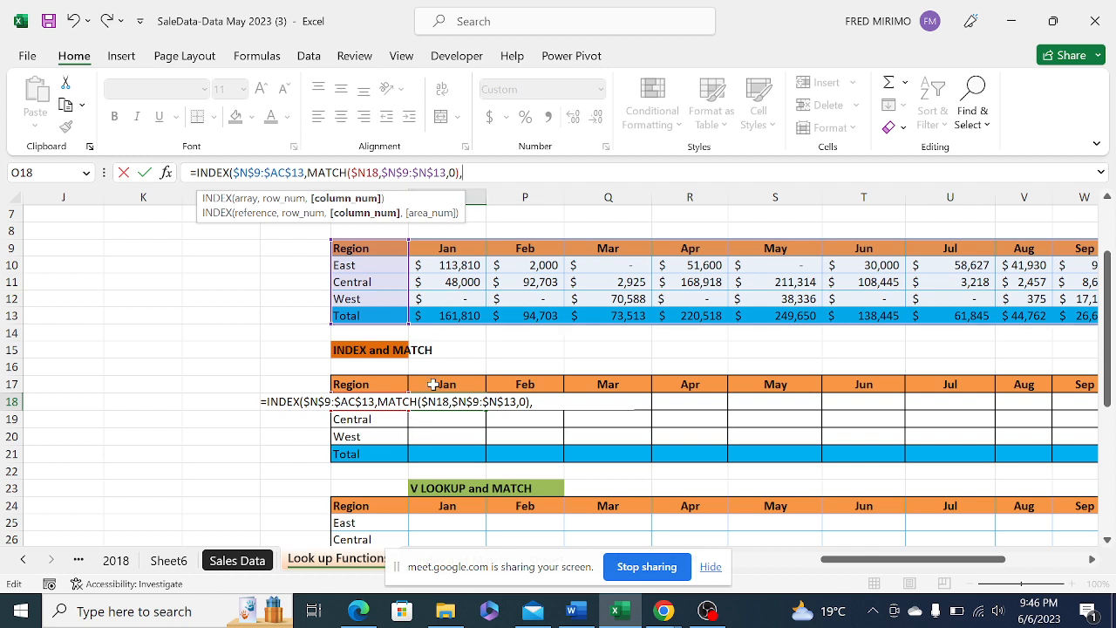
{"action": "left_click", "coordinate": [434, 382]}
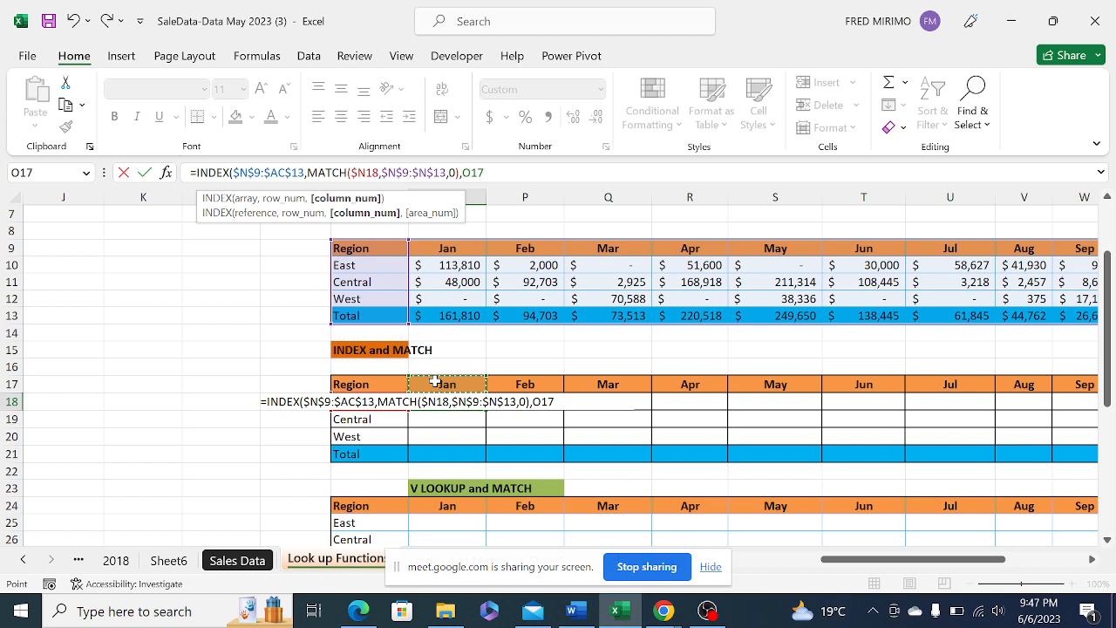
{"action": "key", "text": "BackSpace"}
{"action": "key", "text": "BackSpace"}
{"action": "key", "text": "BackSpace"}
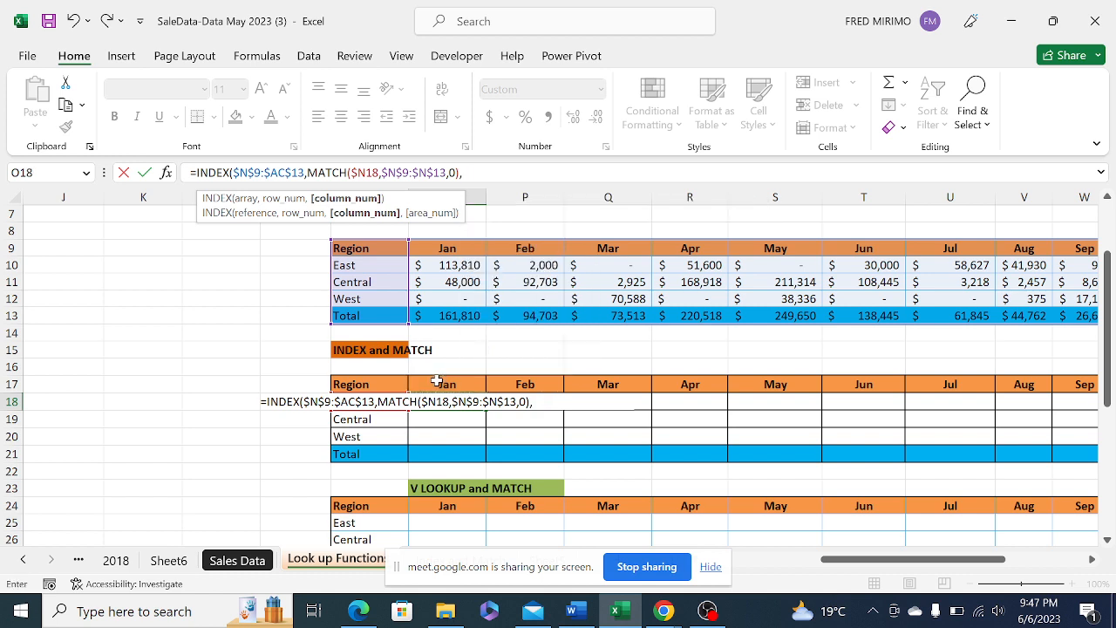
Nest a MATCH function as the column number, with the Jan header O$17 as lookup value and its row locked
{"action": "type", "text": "ma"}
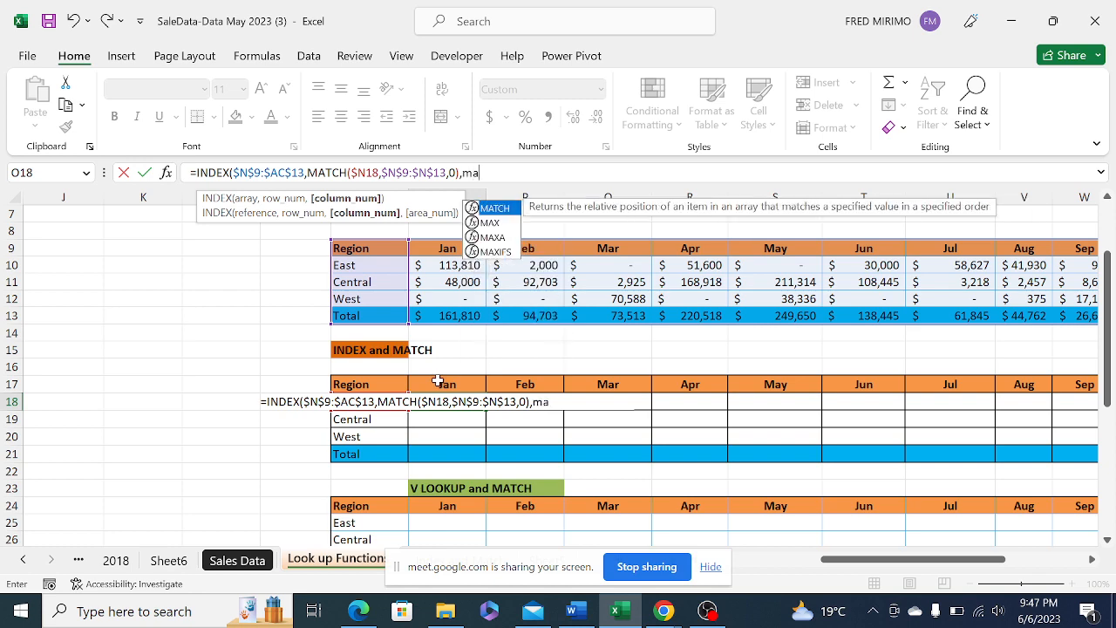
{"action": "double_click", "coordinate": [494, 208]}
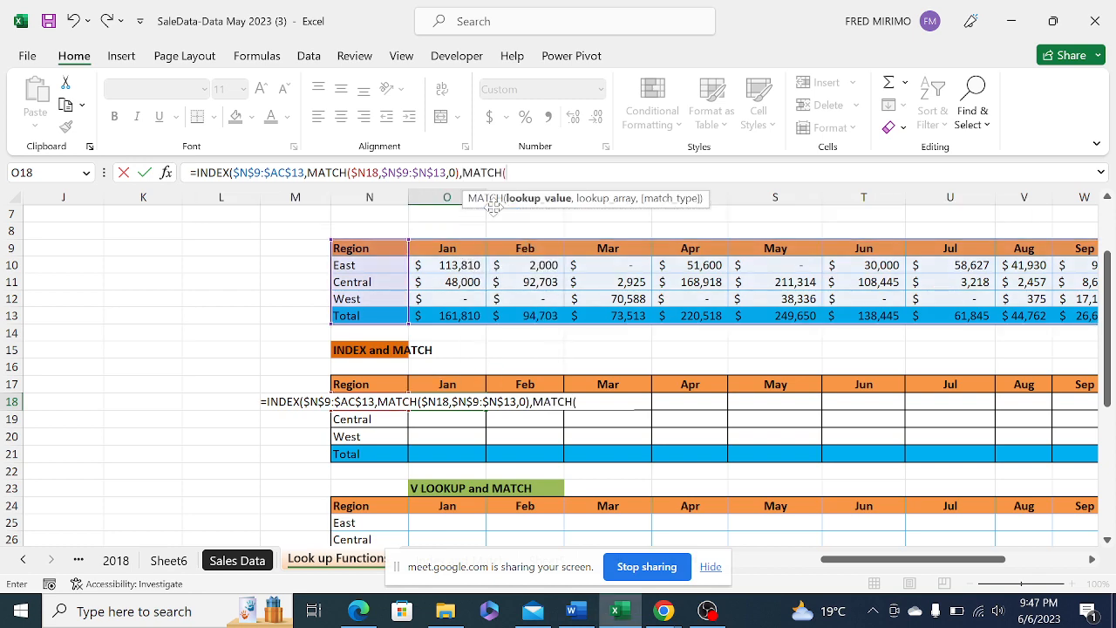
{"action": "left_click", "coordinate": [443, 384]}
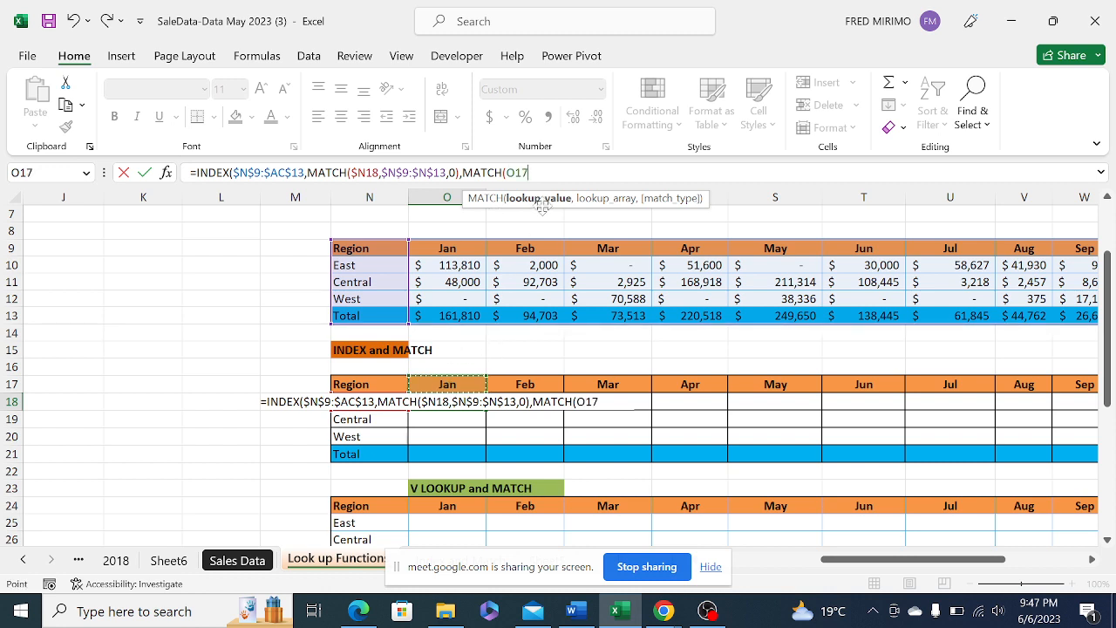
{"action": "key", "text": "F2"}
{"action": "type", "text": "$"}
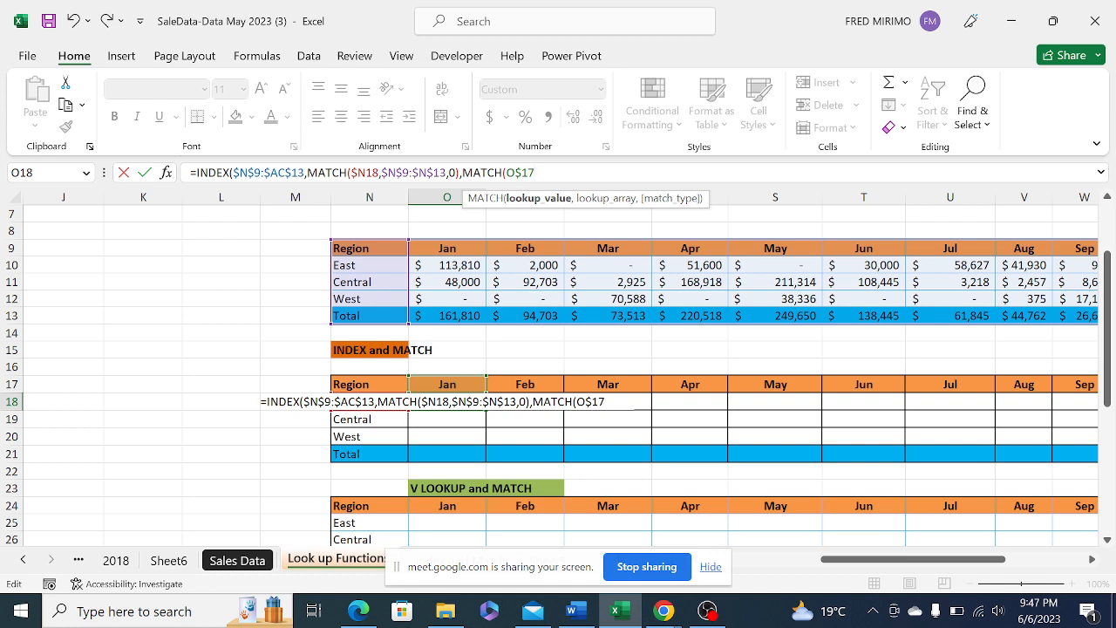
Give the column MATCH the source table's header row as its absolute lookup array, $N$9:$AC$9
{"action": "type", "text": ","}
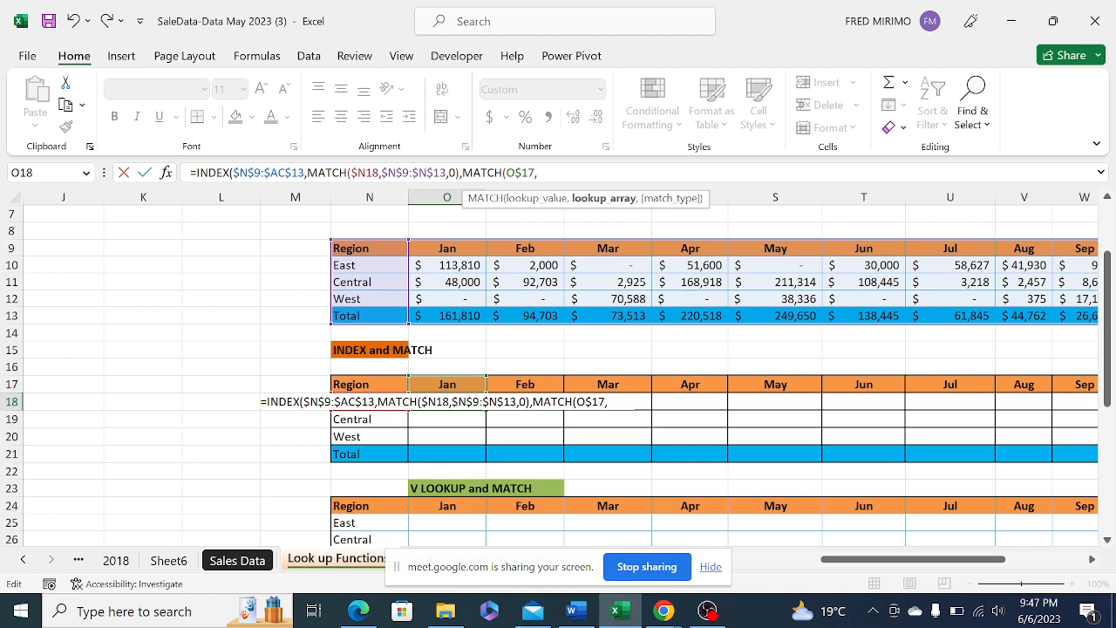
{"action": "left_click", "coordinate": [363, 249]}
{"action": "left_click_drag", "start_coordinate": [364, 248], "coordinate": [1003, 252]}
{"action": "key", "text": "F4"}
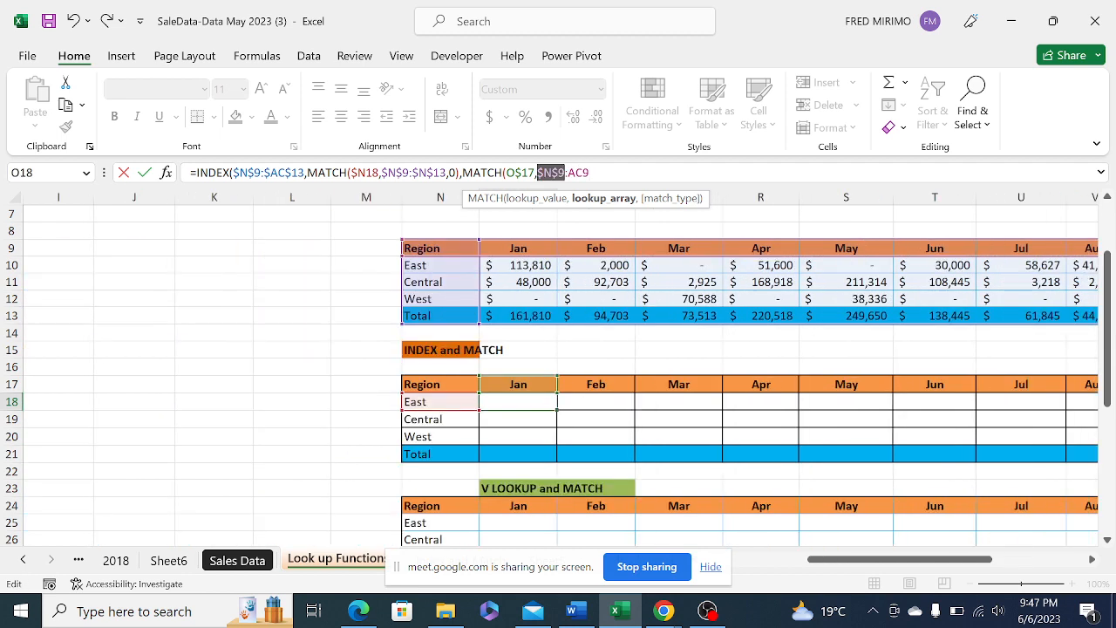
{"action": "left_click", "coordinate": [575, 172]}
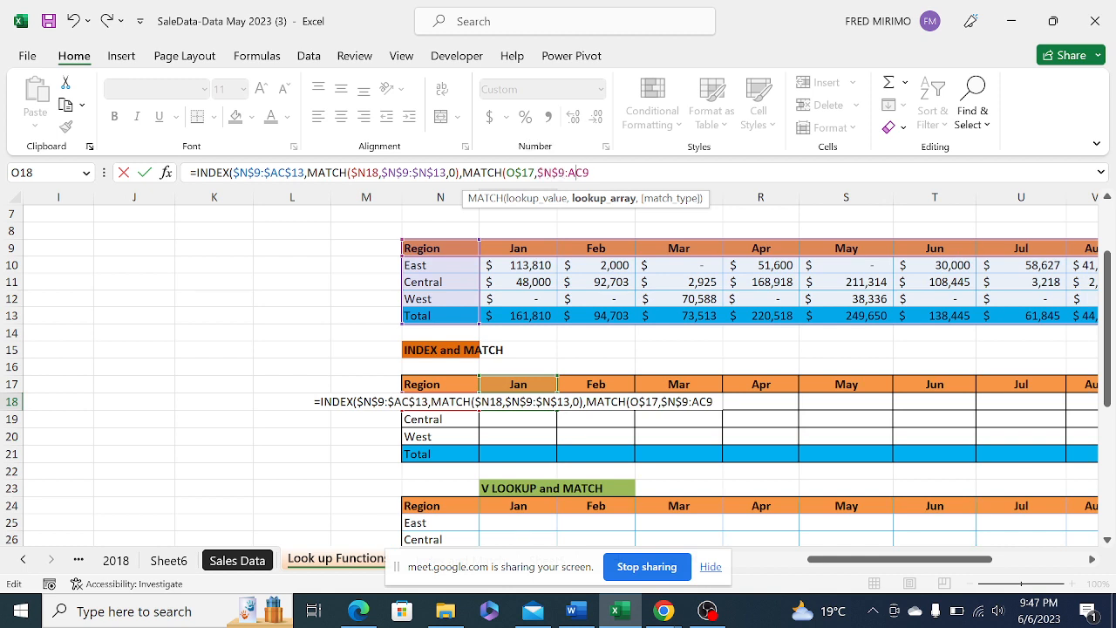
{"action": "key", "text": "F4"}
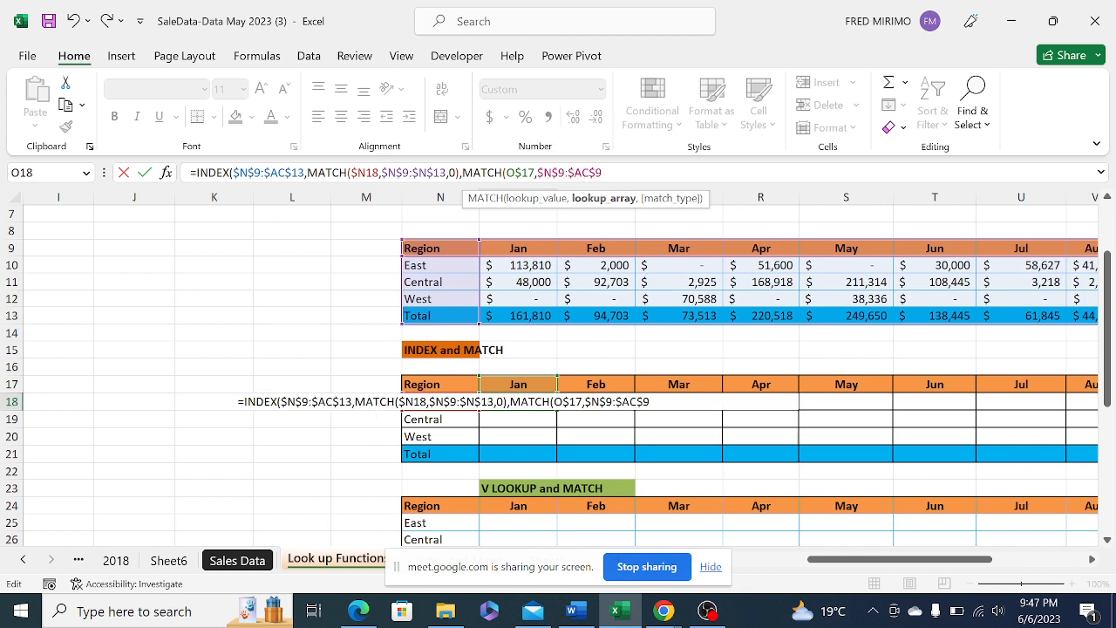
Set the column MATCH to exact match type 0, close both functions and enter the formula in O18
{"action": "type", "text": ","}
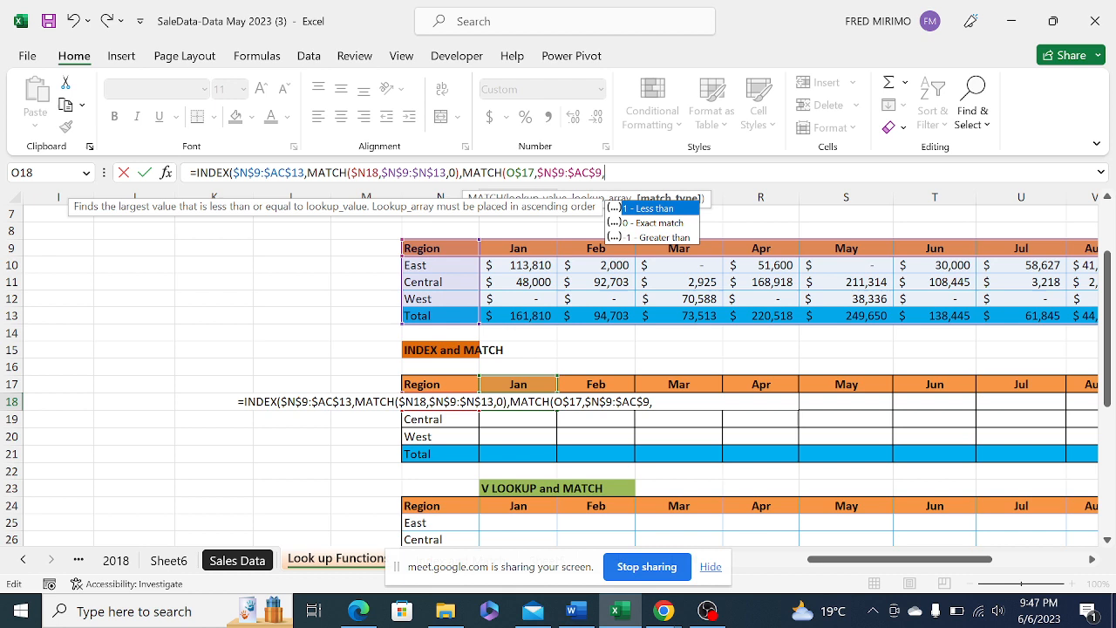
{"action": "double_click", "coordinate": [654, 223]}
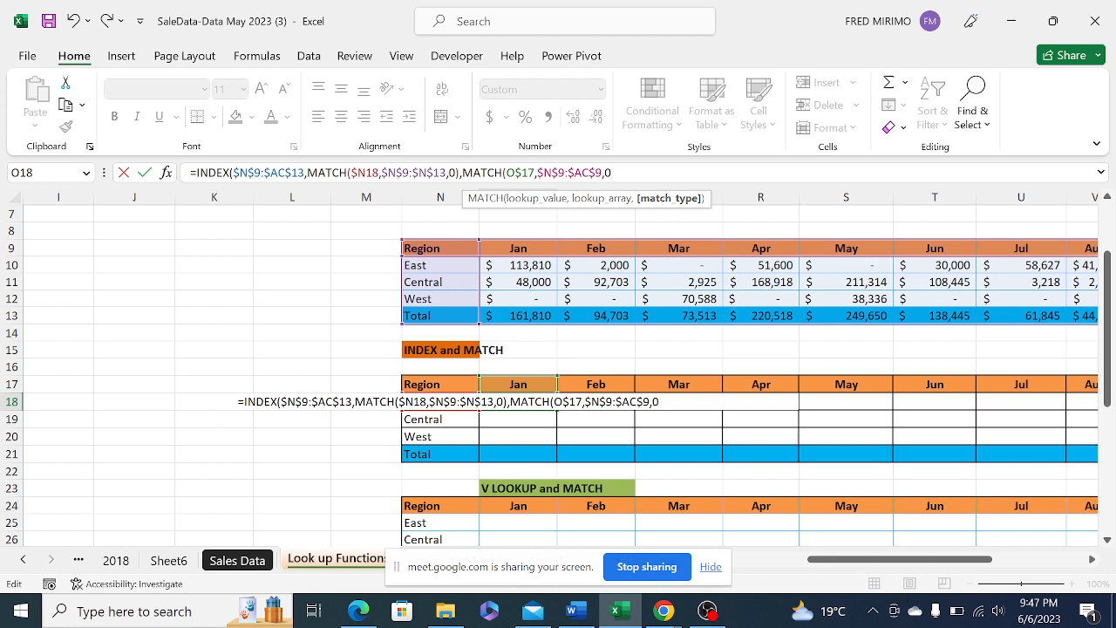
{"action": "type", "text": ")"}
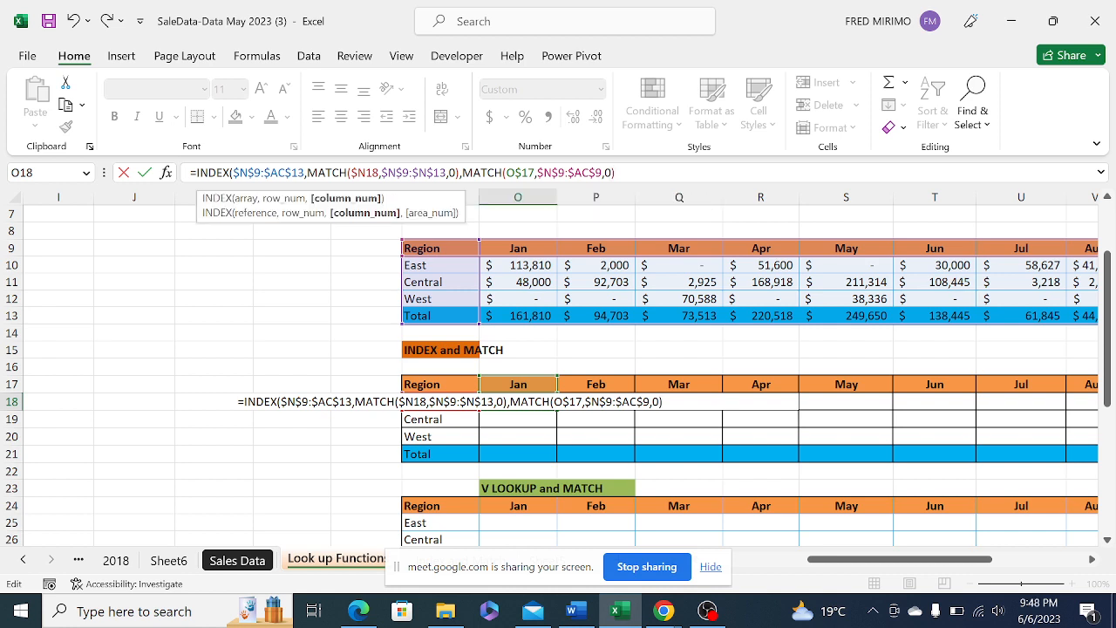
{"action": "type", "text": ")"}
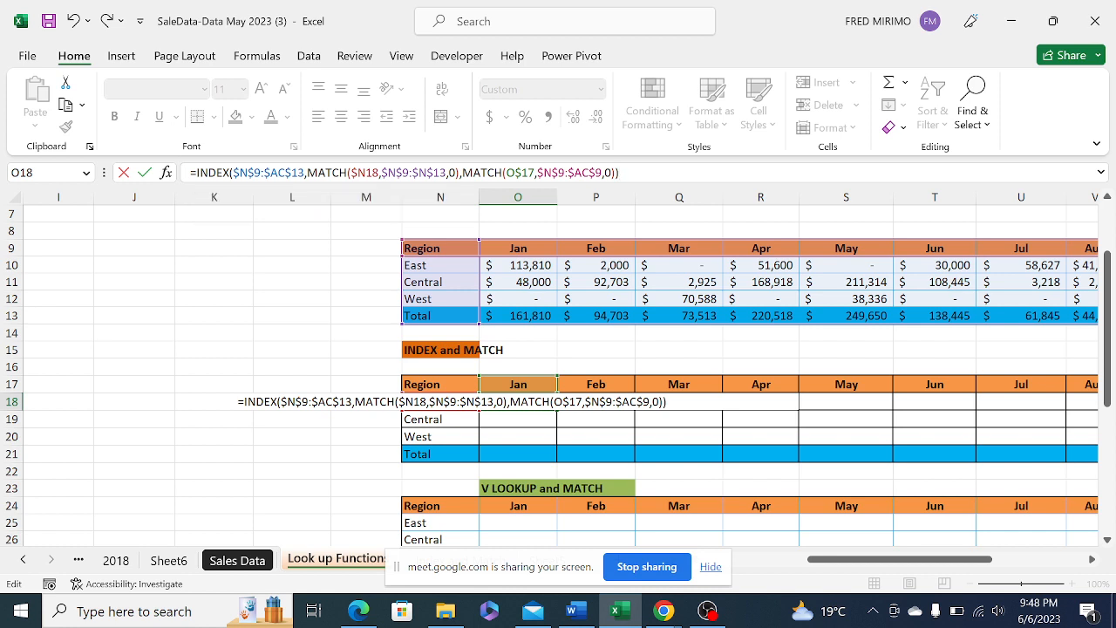
{"action": "key", "text": "Return"}
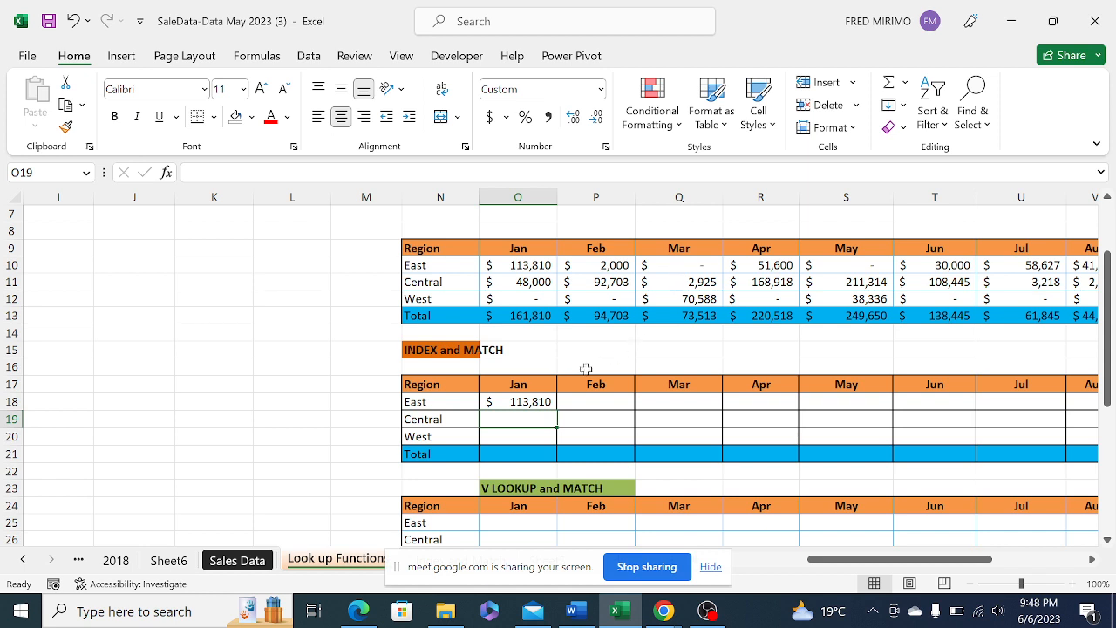
Examine the O18 formula in an expanded formula bar, together with the source ranges it references
{"action": "left_click", "coordinate": [518, 404]}
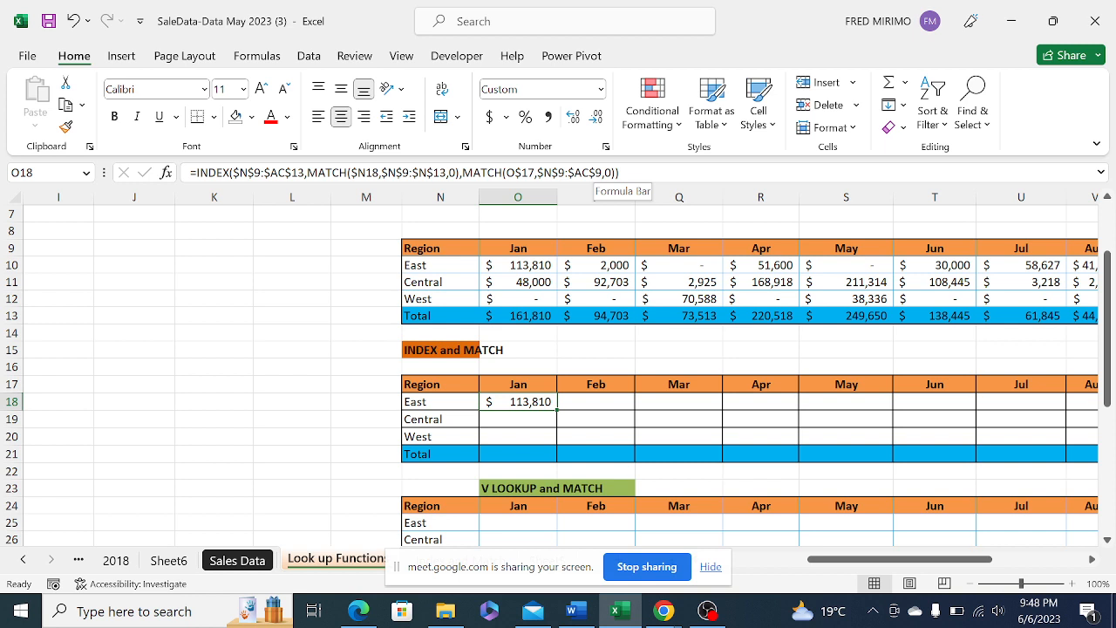
{"action": "left_click", "coordinate": [621, 172]}
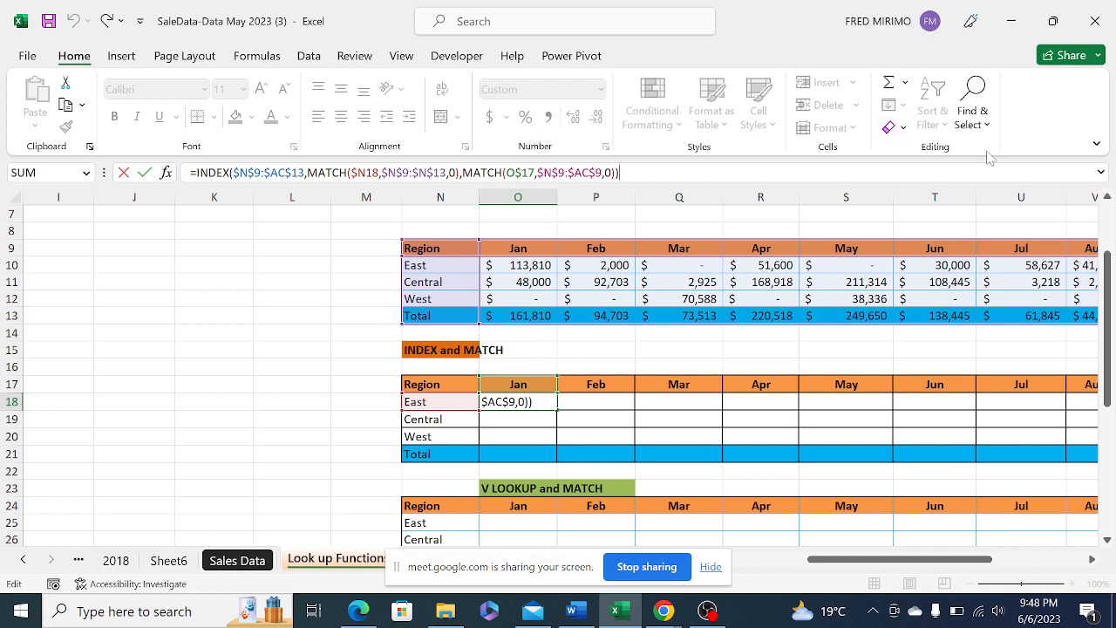
{"action": "left_click", "coordinate": [1102, 177]}
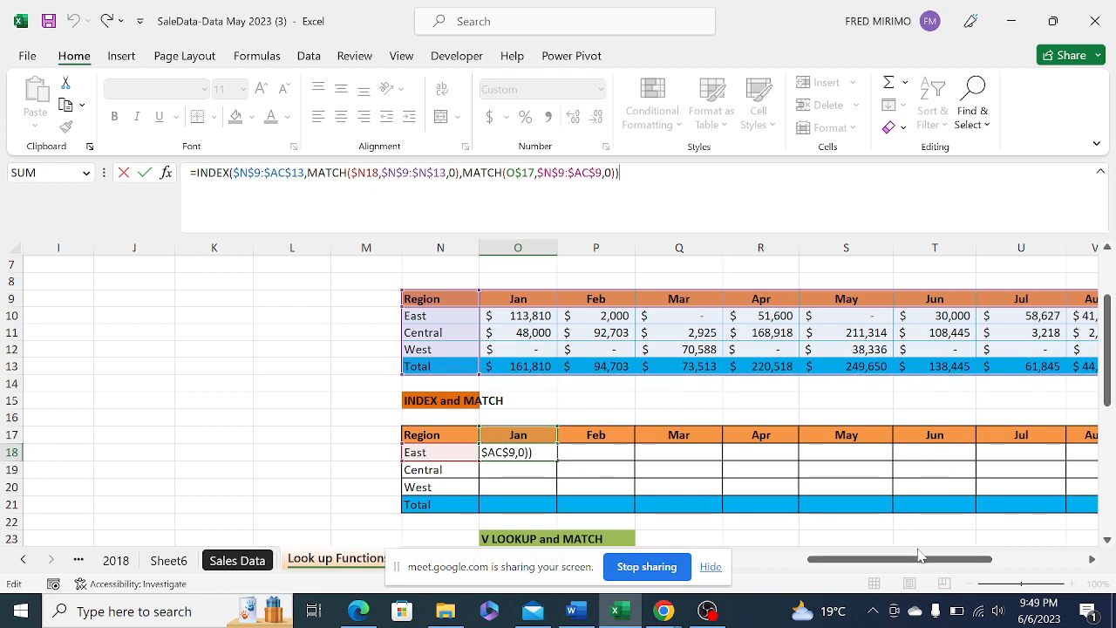
{"action": "left_click_drag", "start_coordinate": [916, 563], "coordinate": [1014, 558]}
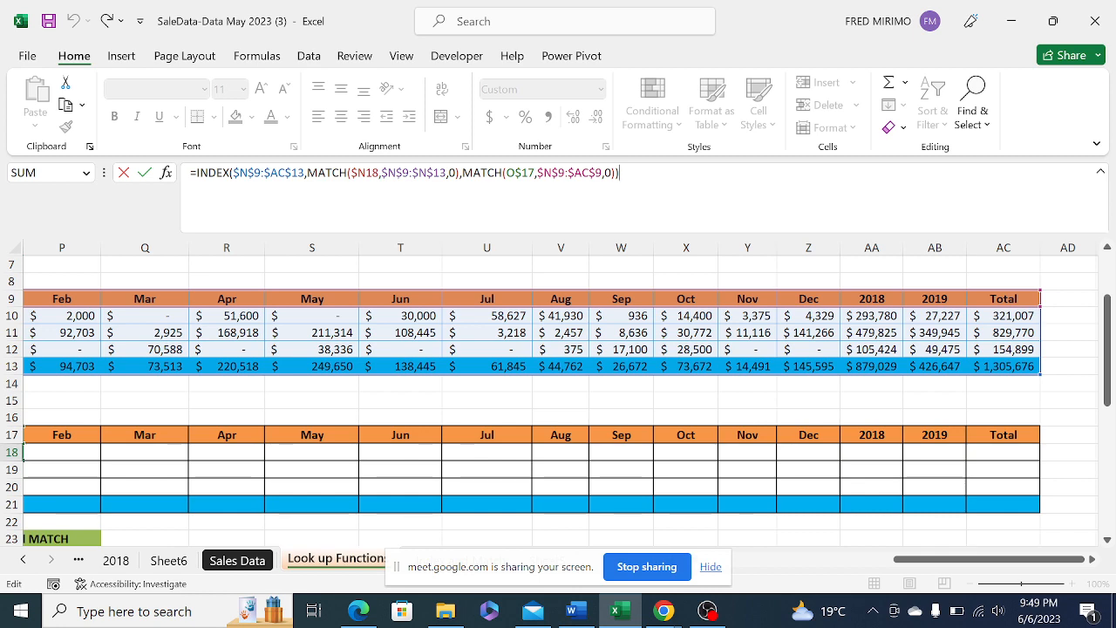
{"action": "key", "text": "Return"}
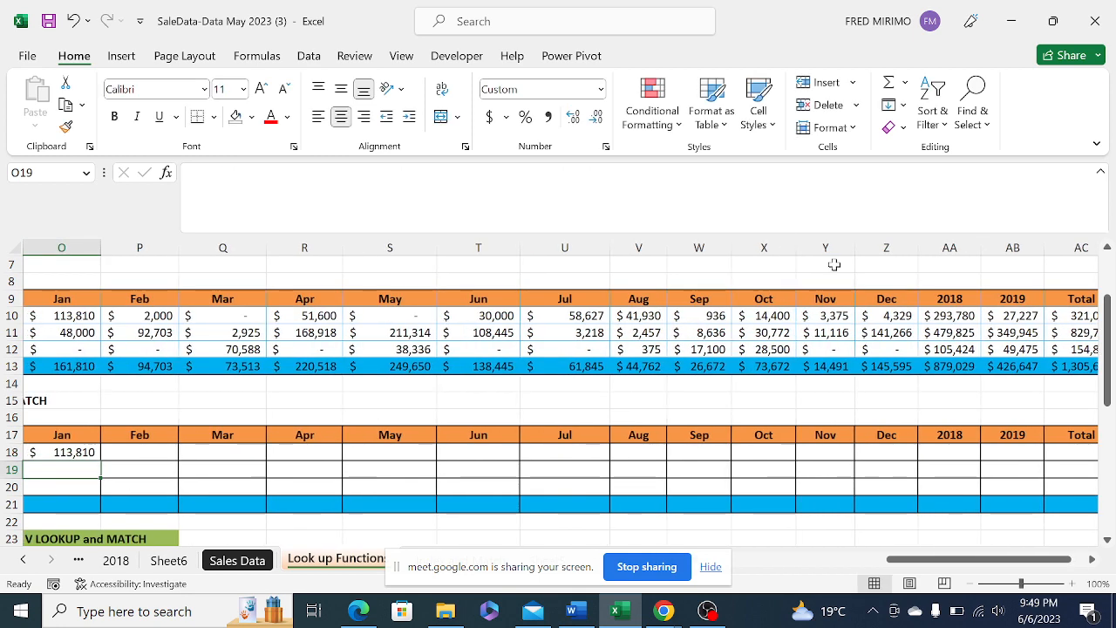
Fill the O18 formula down to the West row and across to the Total column, covering O18:AC20
{"action": "left_click_drag", "start_coordinate": [894, 559], "coordinate": [868, 565]}
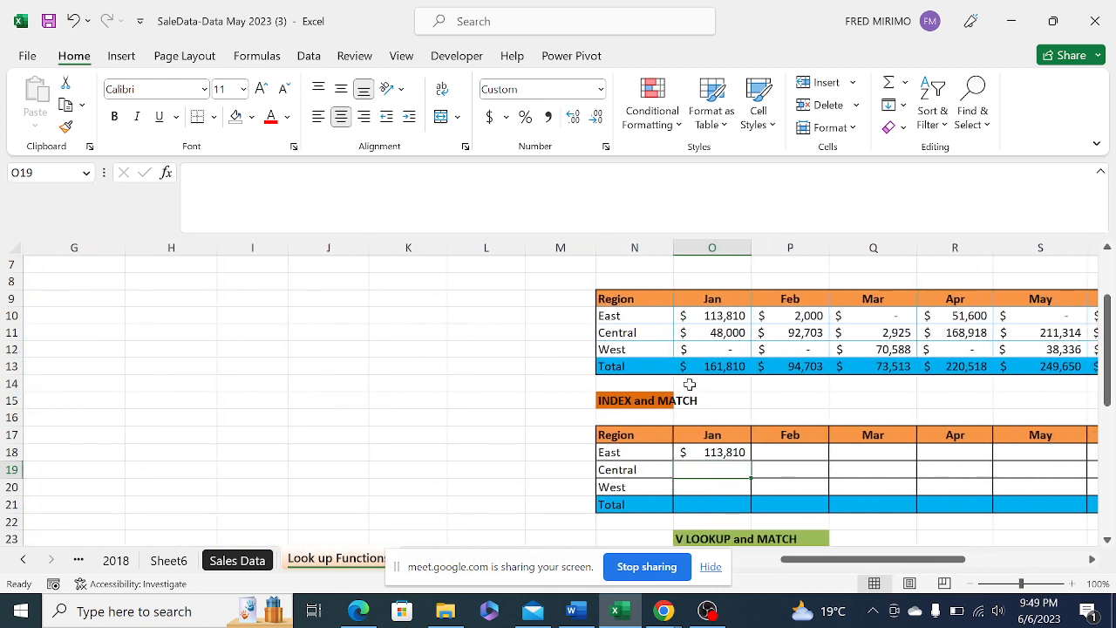
{"action": "left_click", "coordinate": [708, 451]}
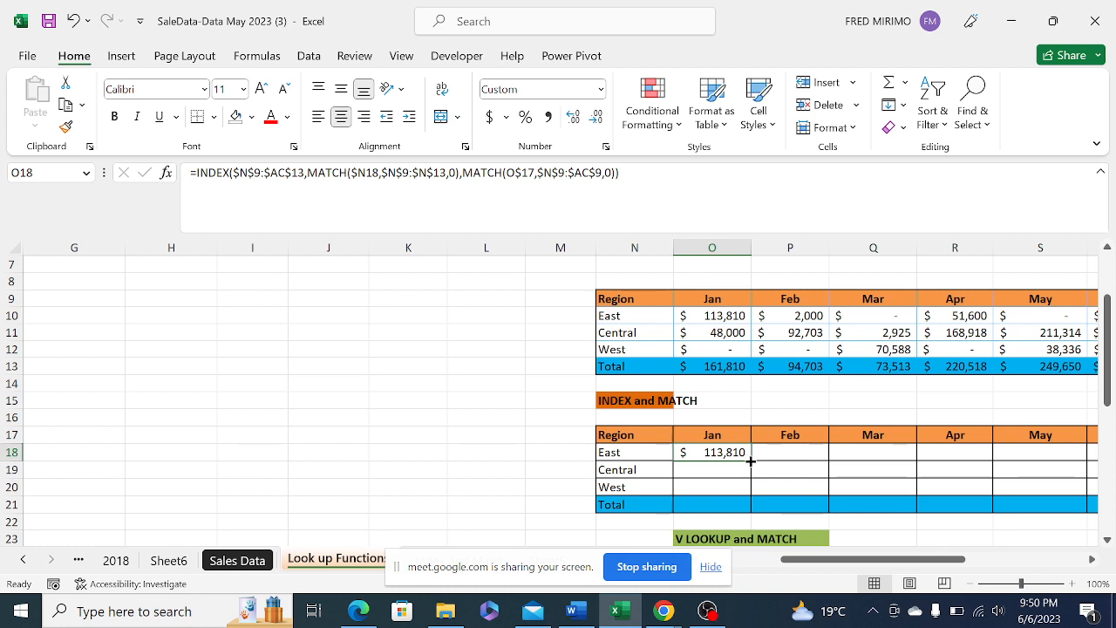
{"action": "left_click_drag", "start_coordinate": [750, 461], "coordinate": [753, 493]}
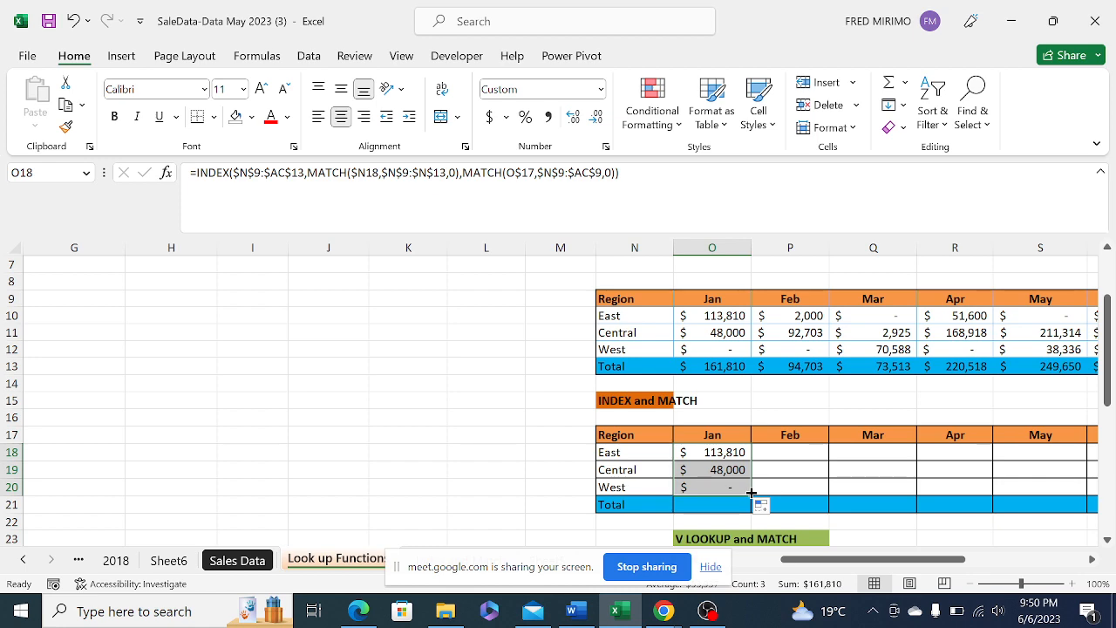
{"action": "left_click_drag", "start_coordinate": [752, 493], "coordinate": [1008, 489]}
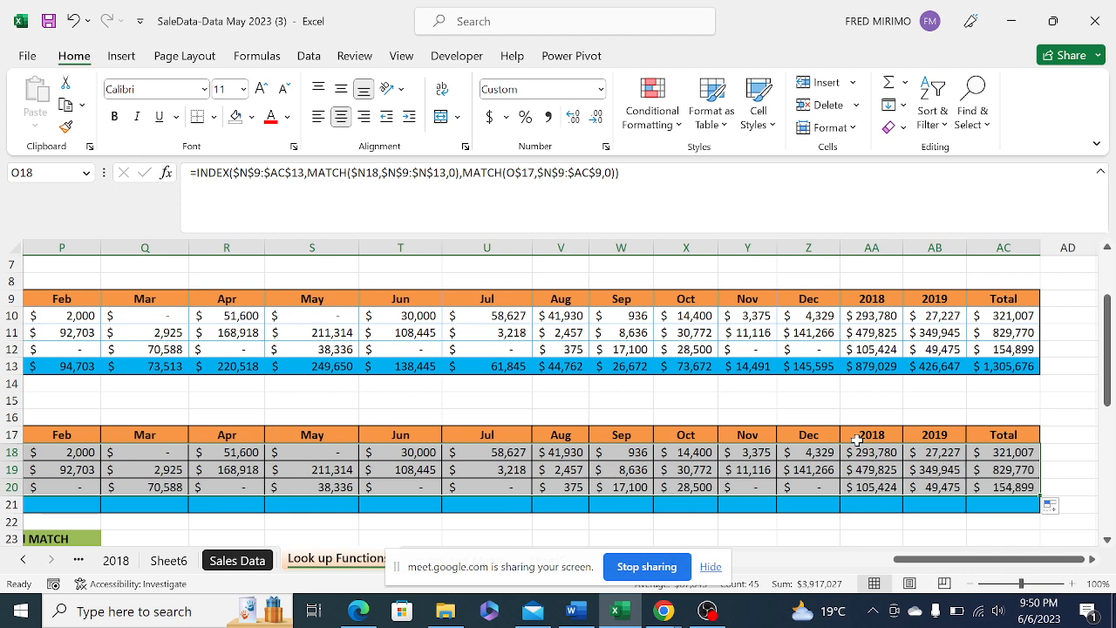
Copy the West/Jan cell O20 into the Total row's O21 as formula only, and fill it across to AC21
{"action": "left_click_drag", "start_coordinate": [914, 559], "coordinate": [824, 571]}
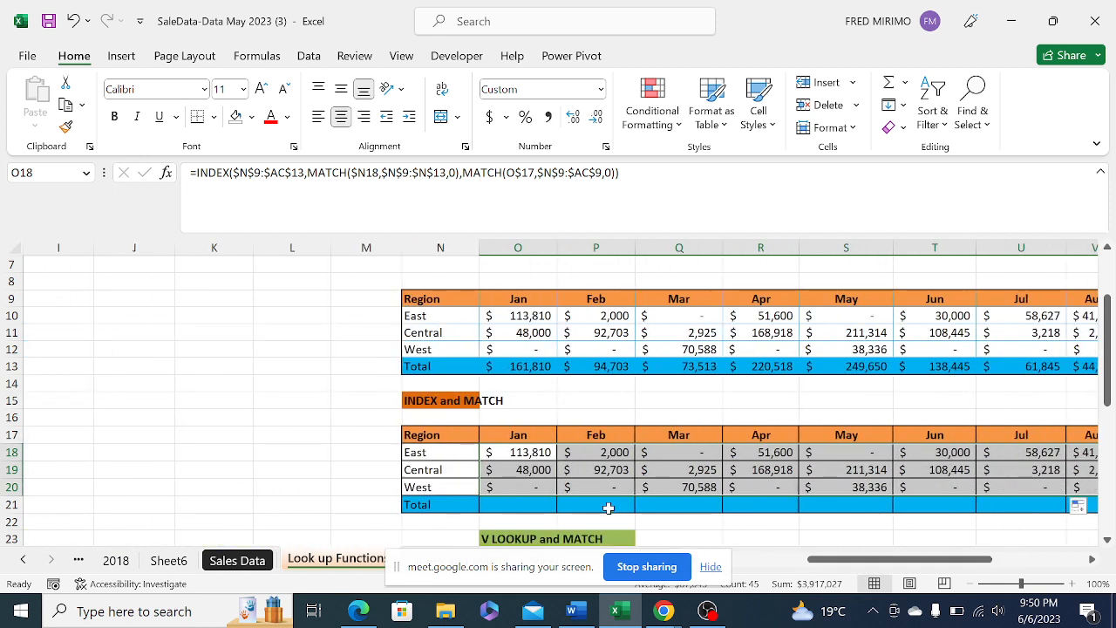
{"action": "left_click", "coordinate": [521, 503]}
{"action": "left_click", "coordinate": [519, 484]}
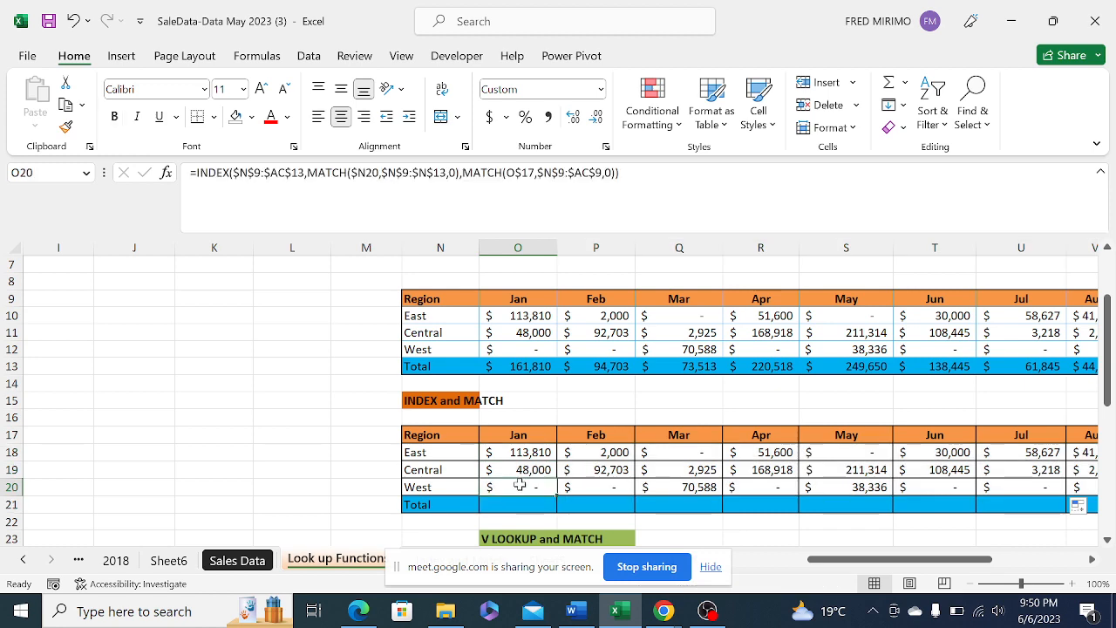
{"action": "right_click", "coordinate": [538, 489]}
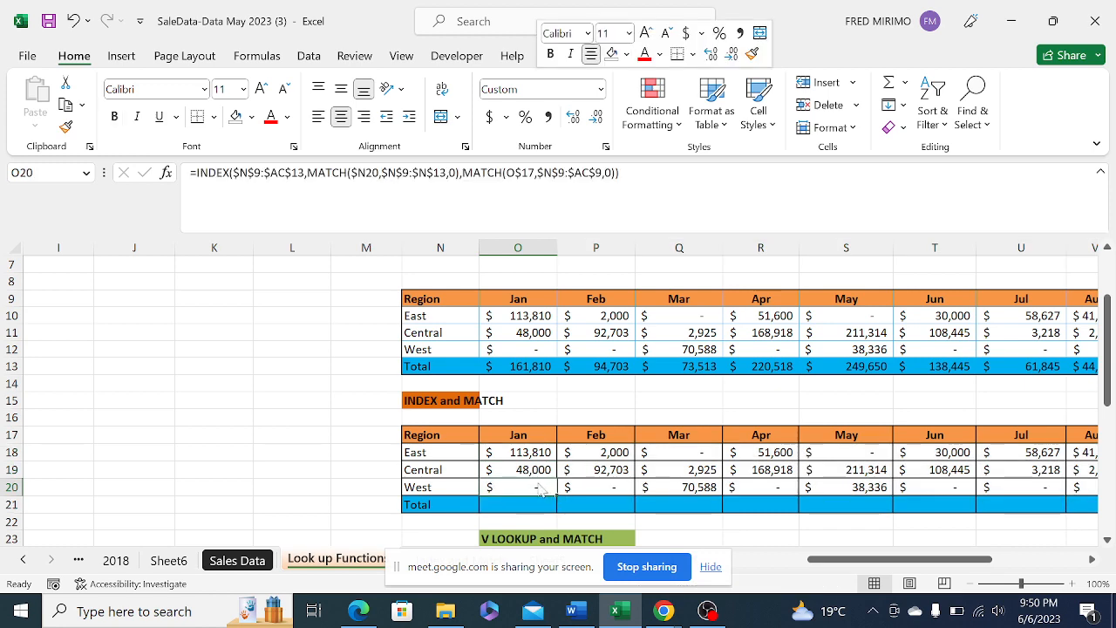
{"action": "left_click", "coordinate": [581, 151]}
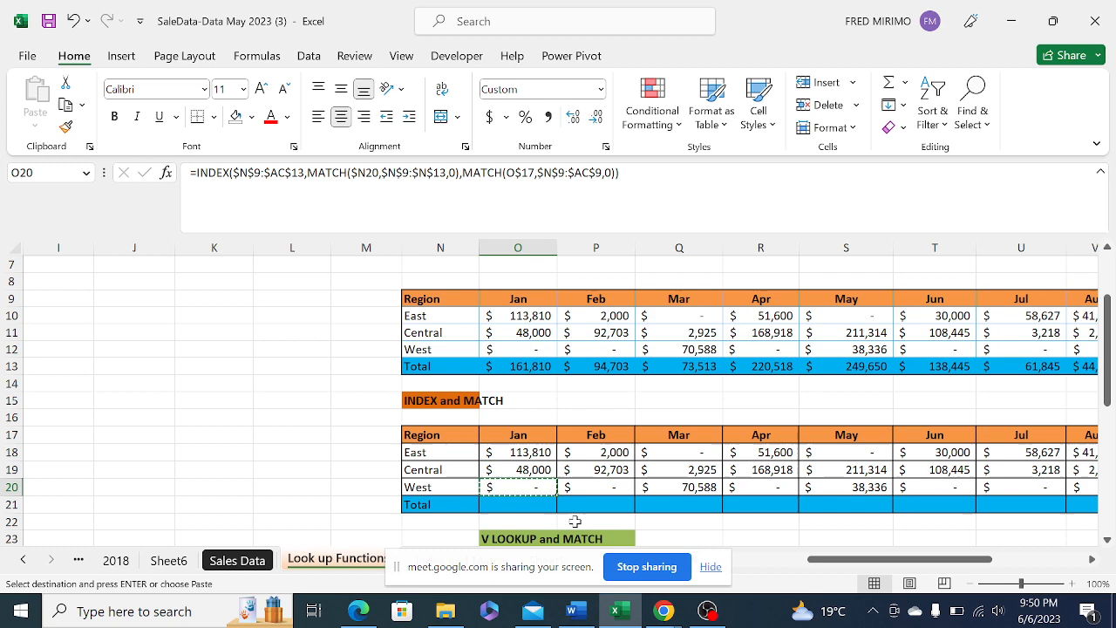
{"action": "left_click", "coordinate": [492, 504]}
{"action": "right_click", "coordinate": [492, 504]}
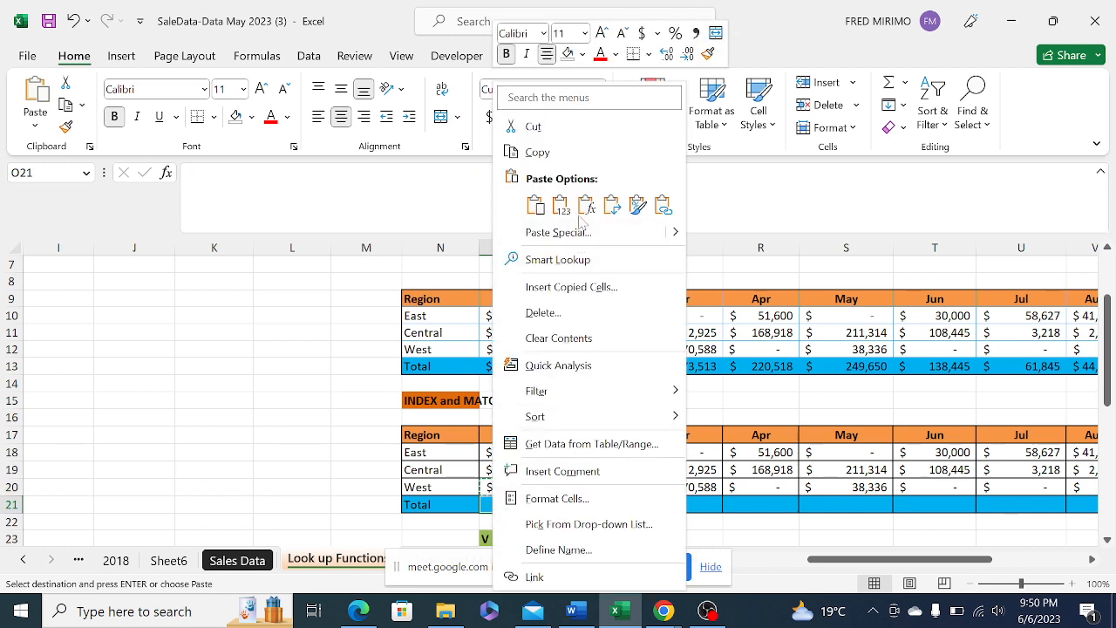
{"action": "left_click", "coordinate": [582, 207]}
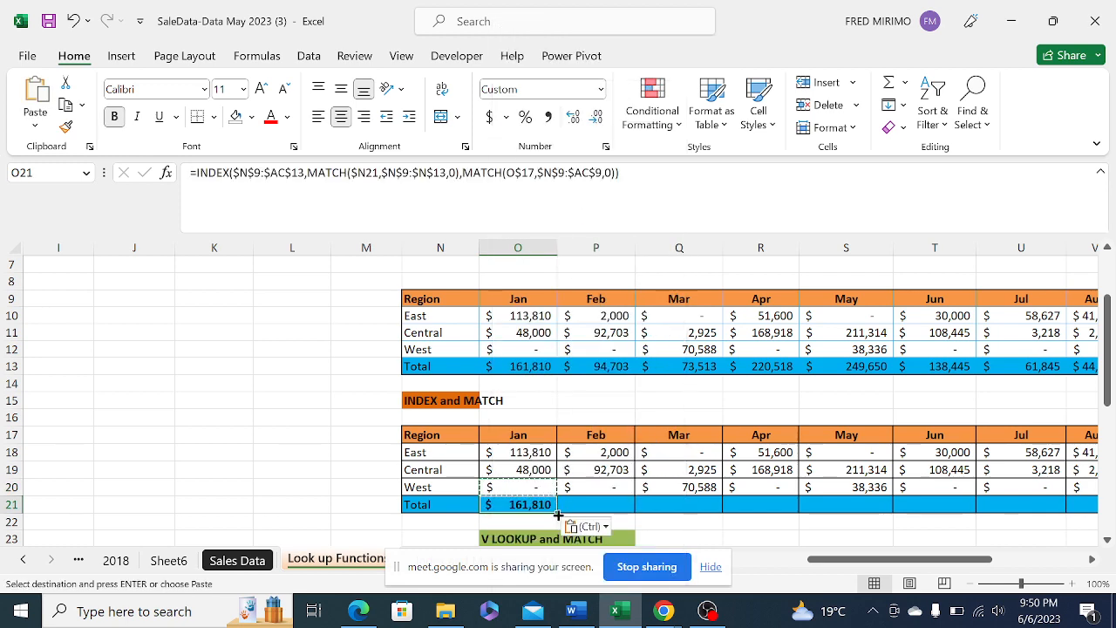
{"action": "left_click_drag", "start_coordinate": [559, 514], "coordinate": [1027, 506]}
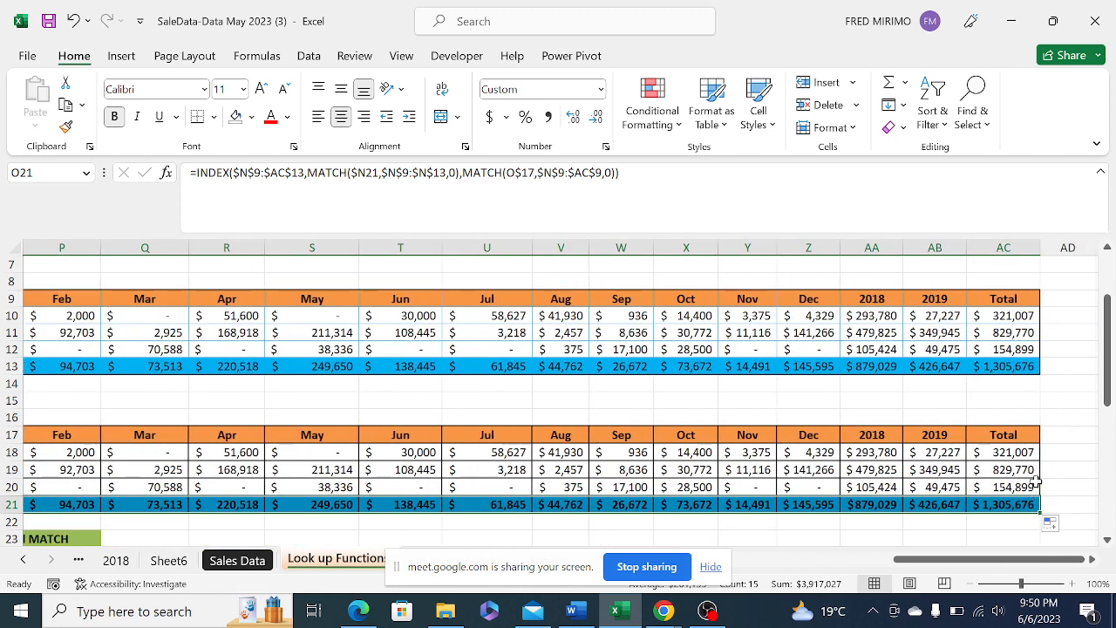
{"action": "left_click", "coordinate": [1053, 400]}
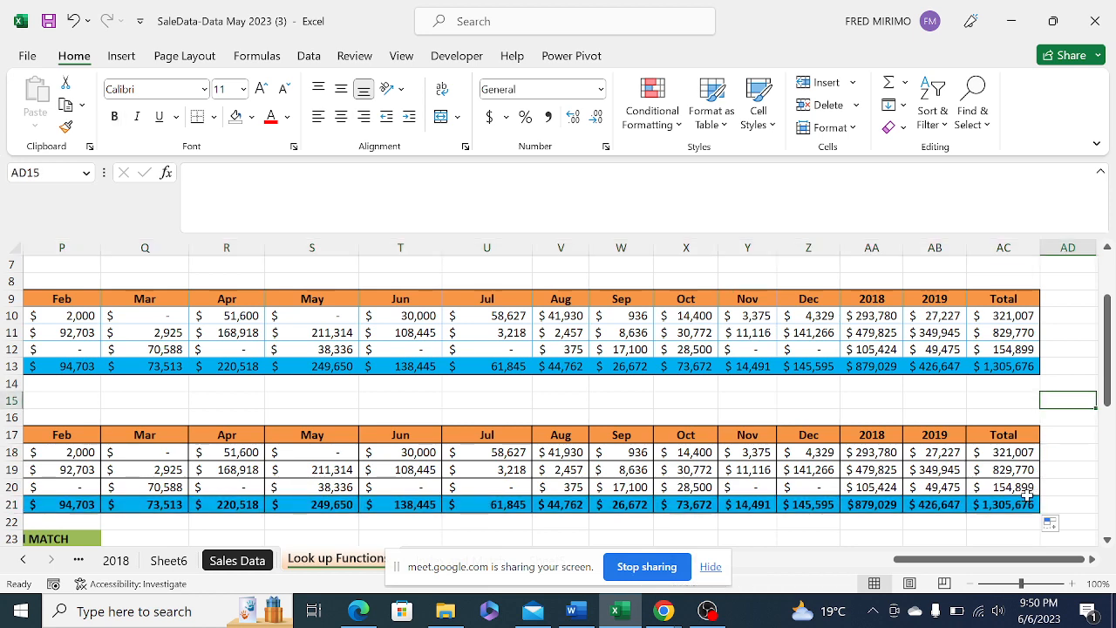
Inspect the filled formulas in AB21 and O18 of the INDEX and MATCH table
{"action": "left_click", "coordinate": [923, 504]}
{"action": "left_click_drag", "start_coordinate": [904, 565], "coordinate": [827, 563]}
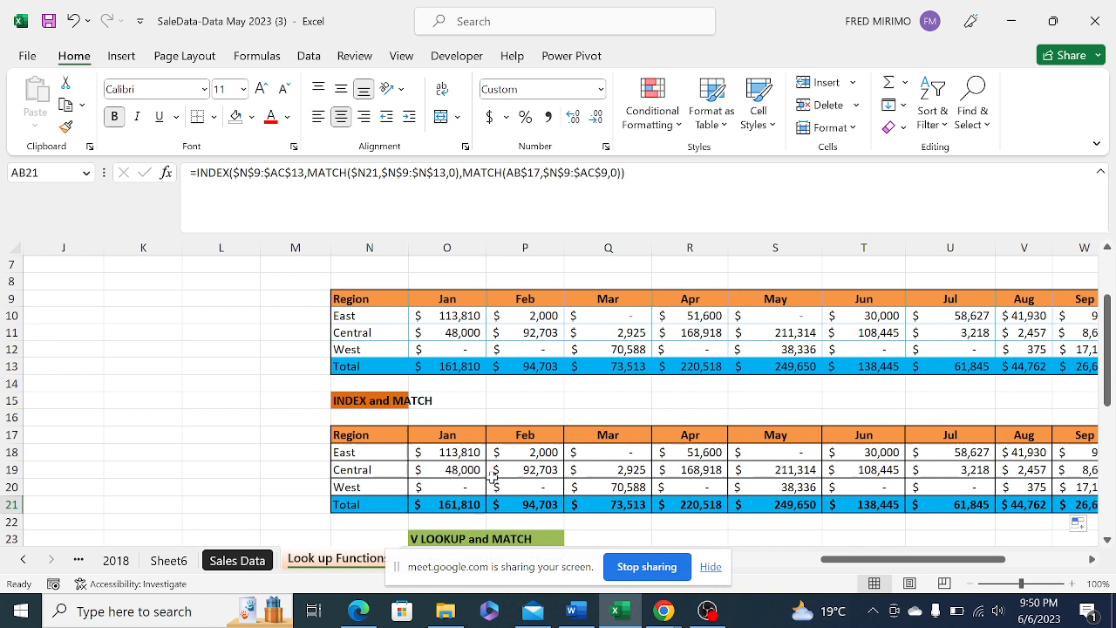
{"action": "left_click", "coordinate": [454, 452]}
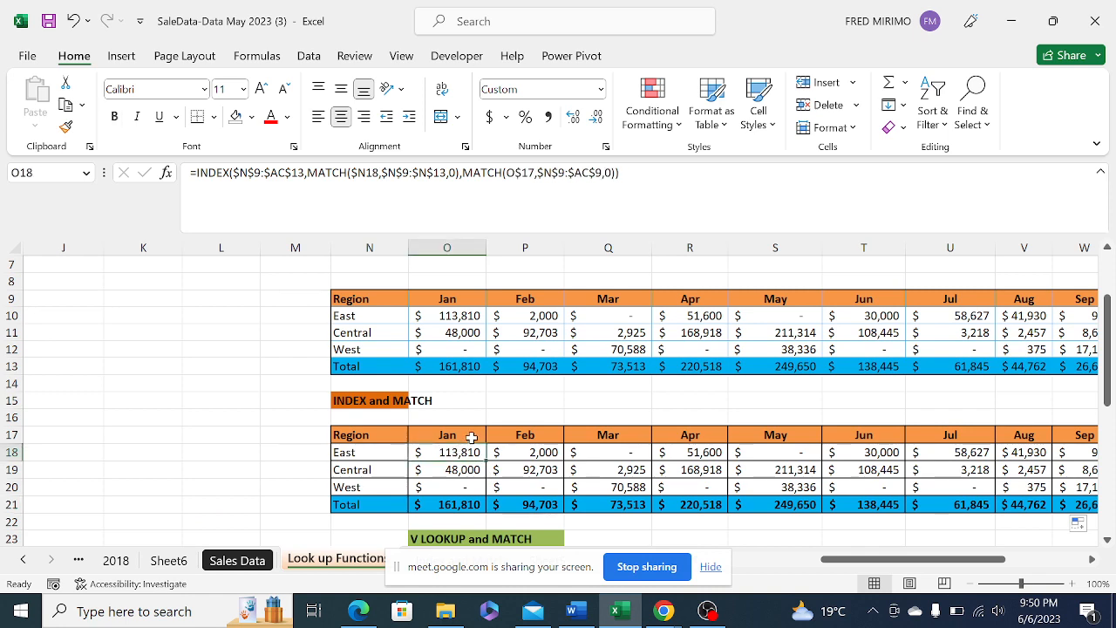
Inspect the INDEX/MATCH formula in O18 with its source ranges highlighted, and hide the screen-sharing notice
{"action": "left_click", "coordinate": [486, 174]}
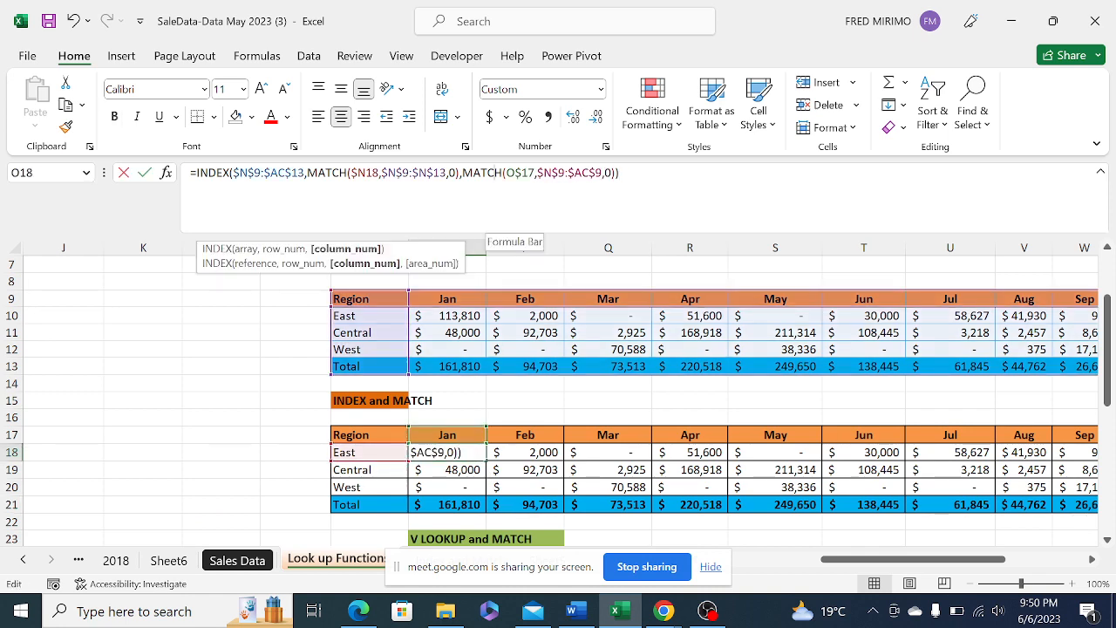
{"action": "left_click", "coordinate": [620, 174]}
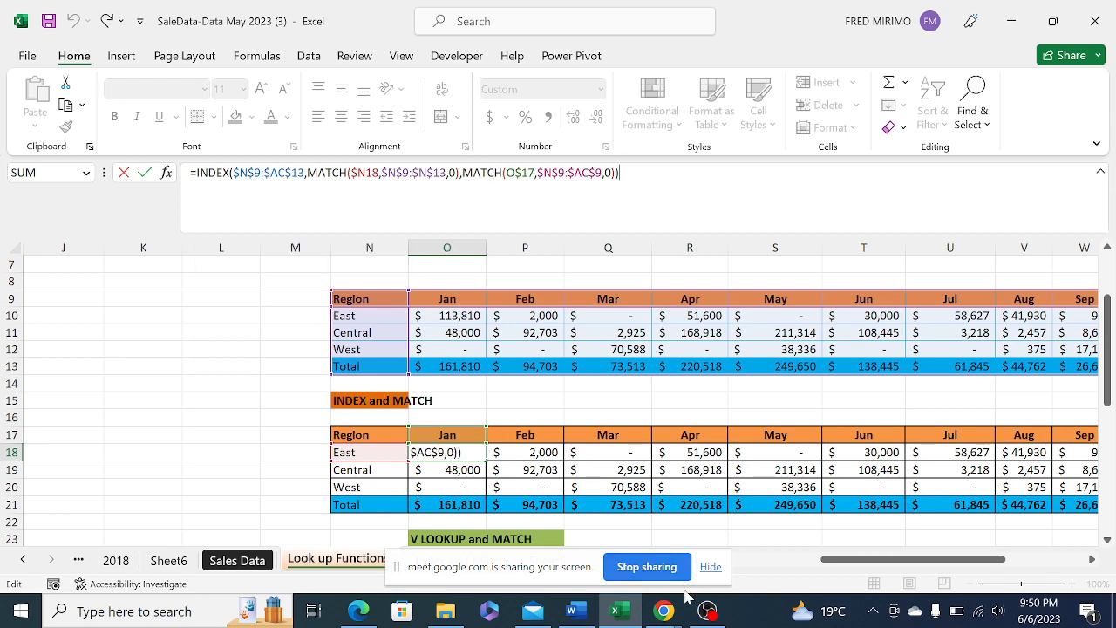
{"action": "left_click", "coordinate": [711, 568]}
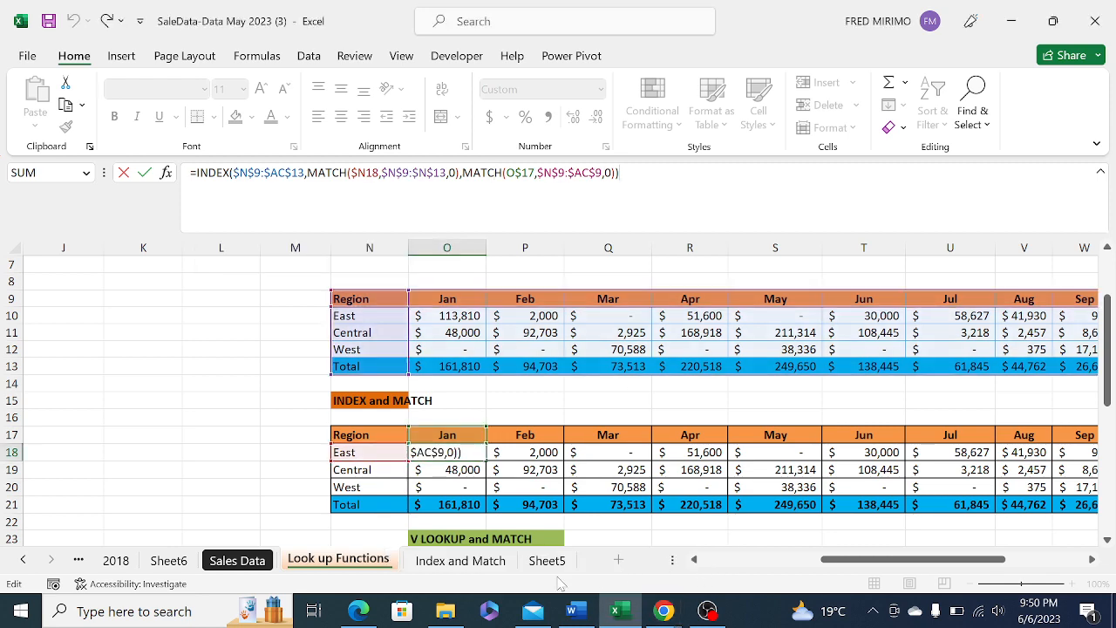
Switch to the Google Meet call in Chrome to check it, return to the Excel workbook, and leave O18's formula
{"action": "left_click", "coordinate": [665, 611]}
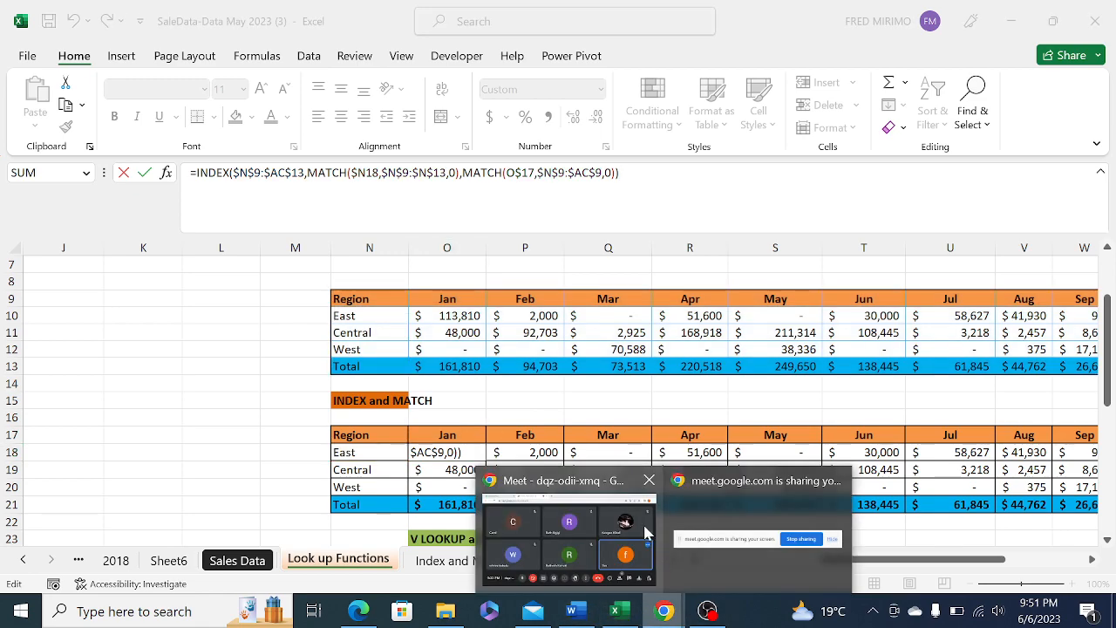
{"action": "left_click", "coordinate": [643, 527]}
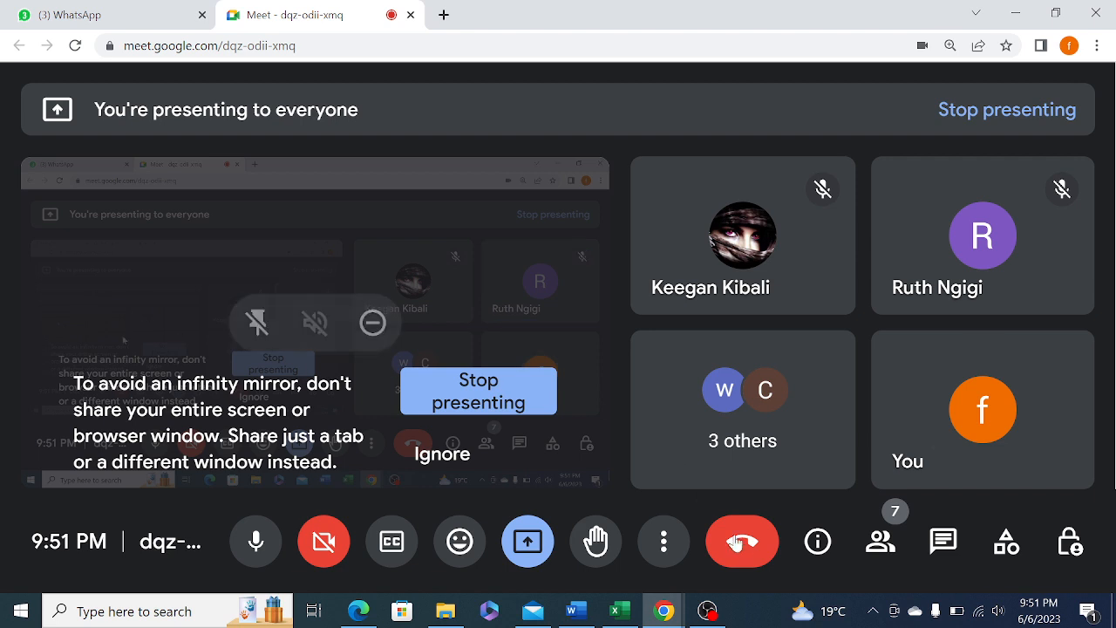
{"action": "left_click", "coordinate": [619, 614]}
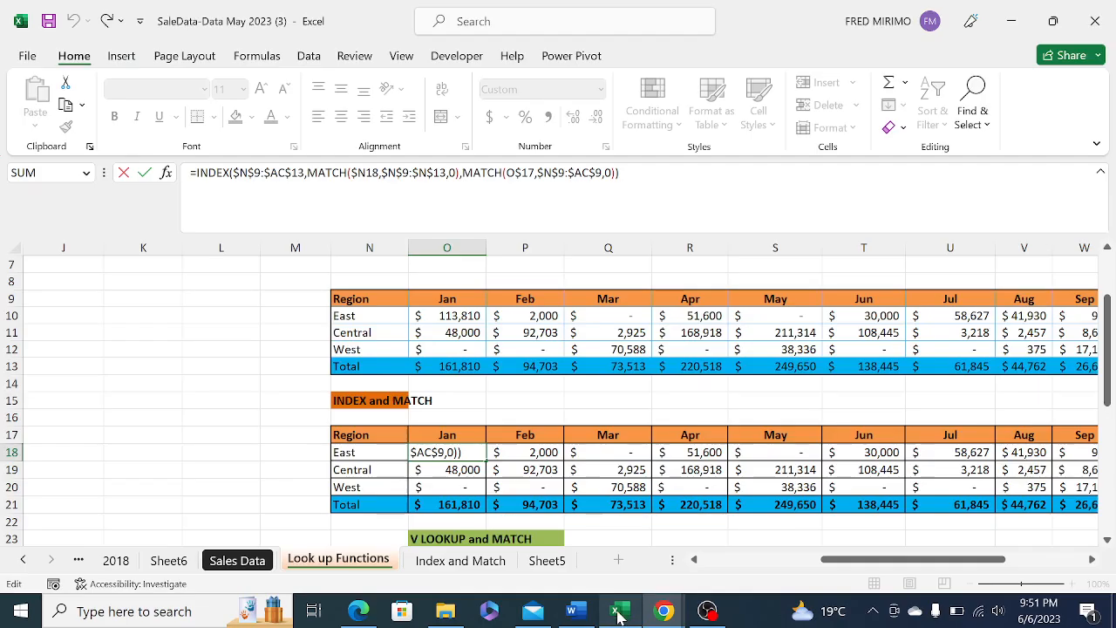
{"action": "left_click", "coordinate": [578, 395]}
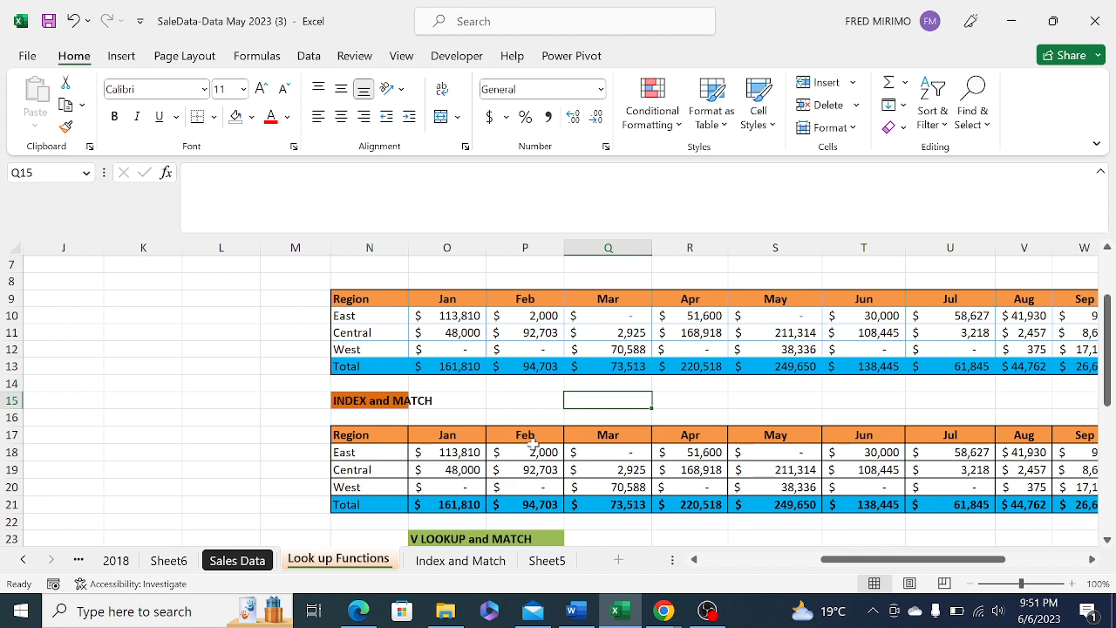
Clear the contents of O18:AC21 in the INDEX and MATCH table, keeping its headers and formatting
{"action": "left_click", "coordinate": [423, 452]}
{"action": "left_click_drag", "start_coordinate": [423, 452], "coordinate": [1012, 504]}
{"action": "right_click", "coordinate": [1002, 481]}
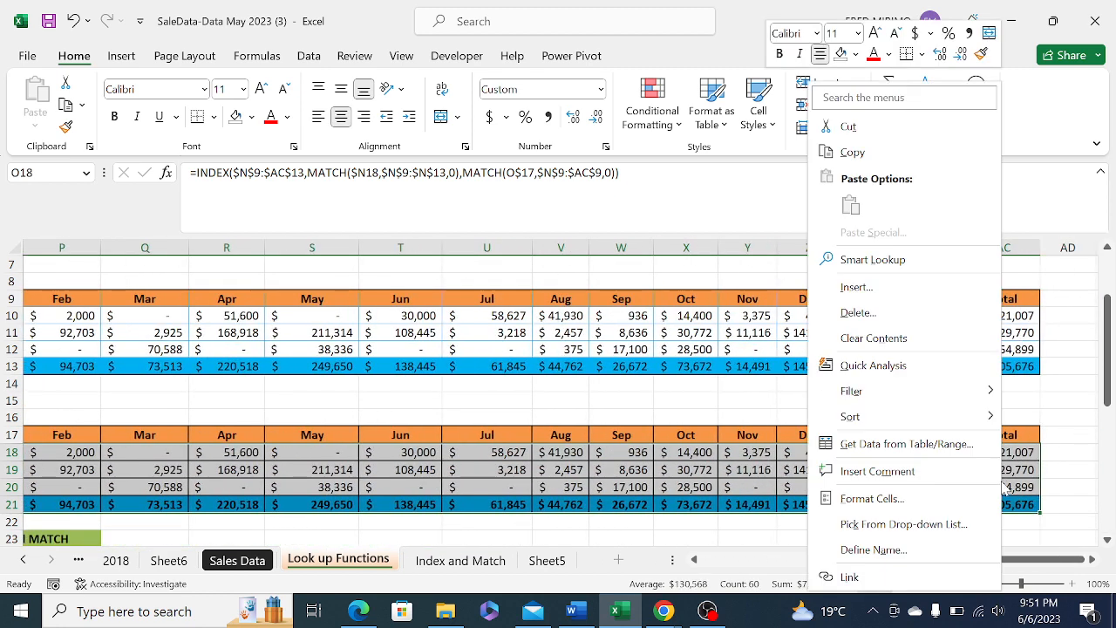
{"action": "left_click", "coordinate": [873, 338]}
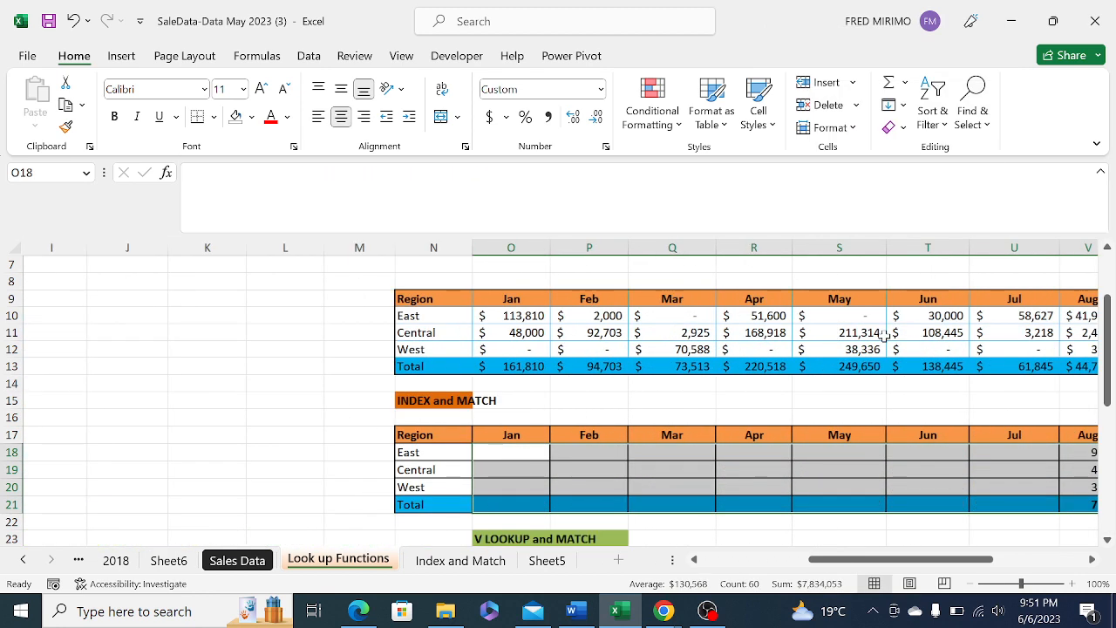
{"action": "left_click", "coordinate": [543, 485]}
{"action": "left_click", "coordinate": [610, 469]}
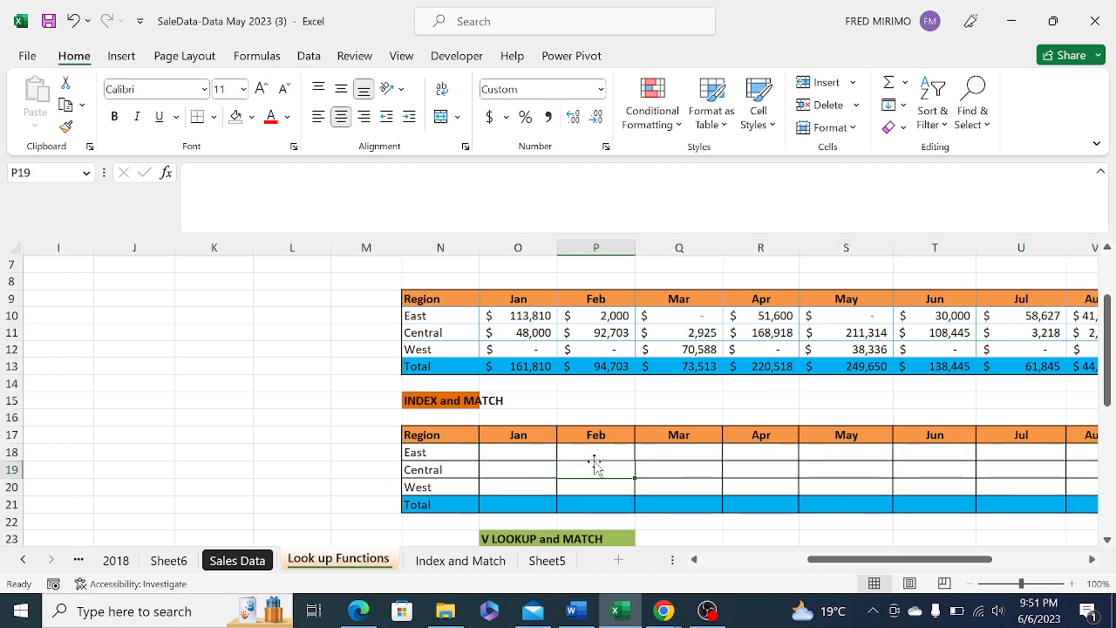
Start an INDEX formula in the East/Jan cell O18 with the source table locked as the array $N$9:$AC$13
{"action": "left_click", "coordinate": [511, 453]}
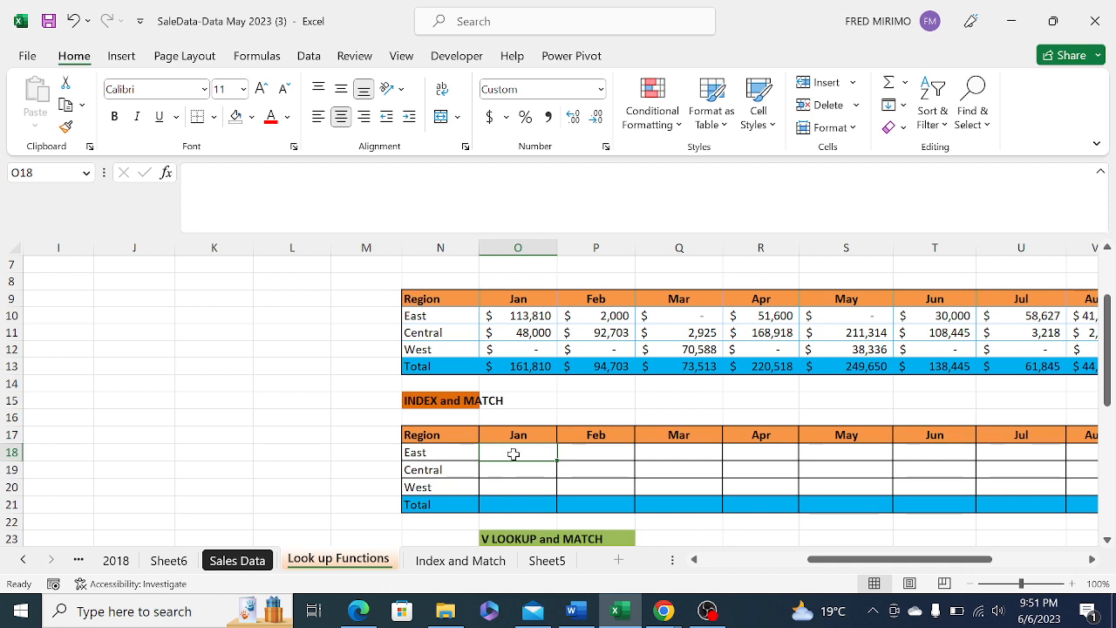
{"action": "type", "text": "=inde"}
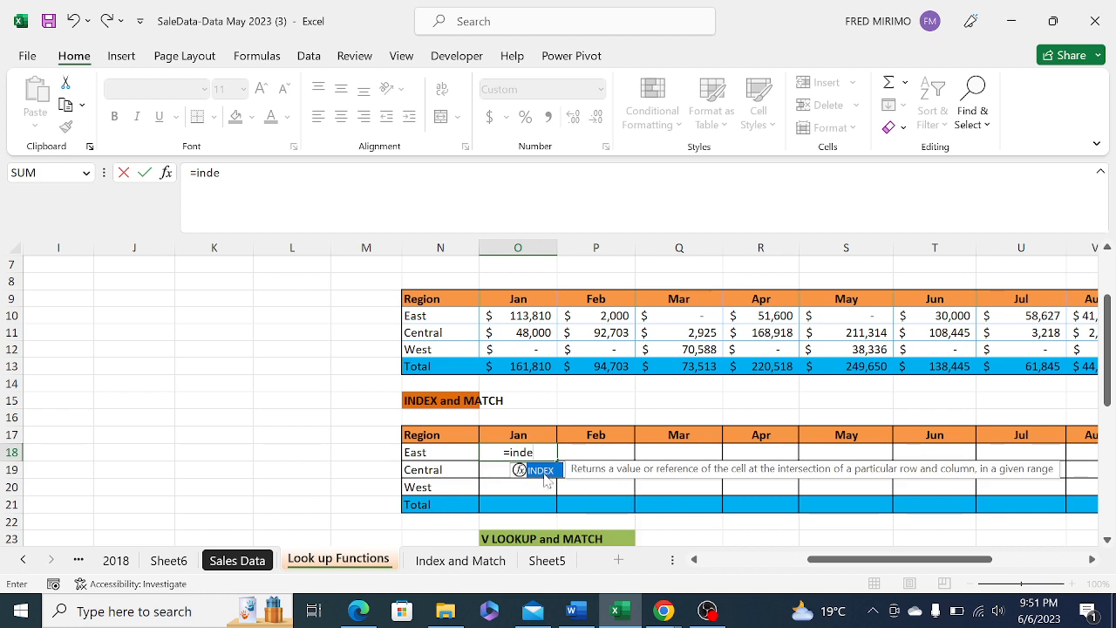
{"action": "double_click", "coordinate": [543, 472]}
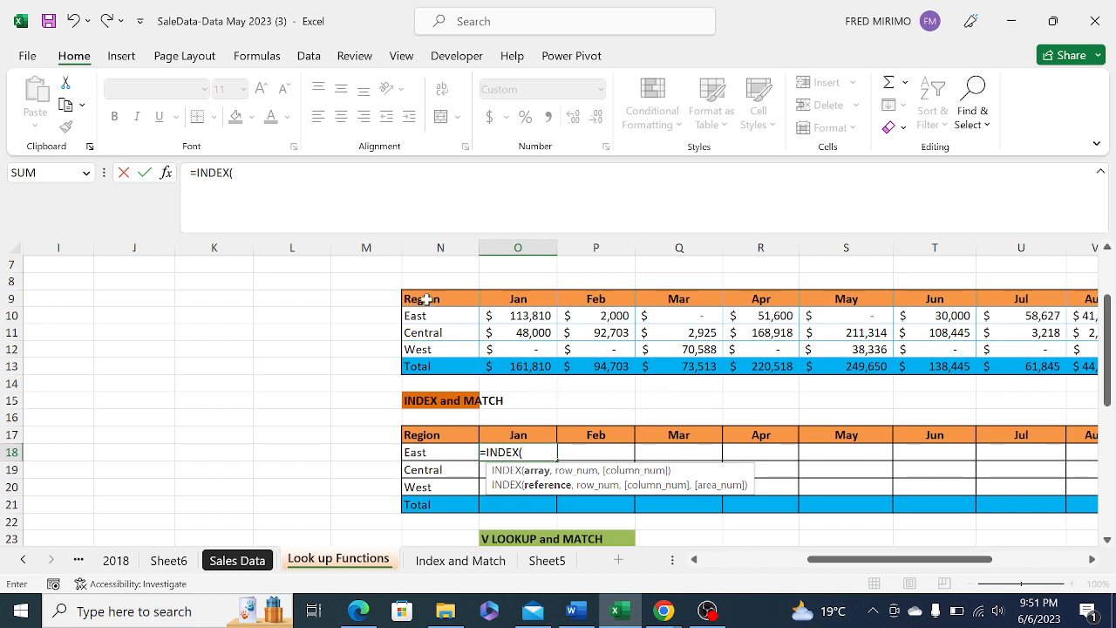
{"action": "left_click_drag", "start_coordinate": [426, 299], "coordinate": [1029, 366]}
{"action": "left_click_drag", "start_coordinate": [911, 560], "coordinate": [826, 582]}
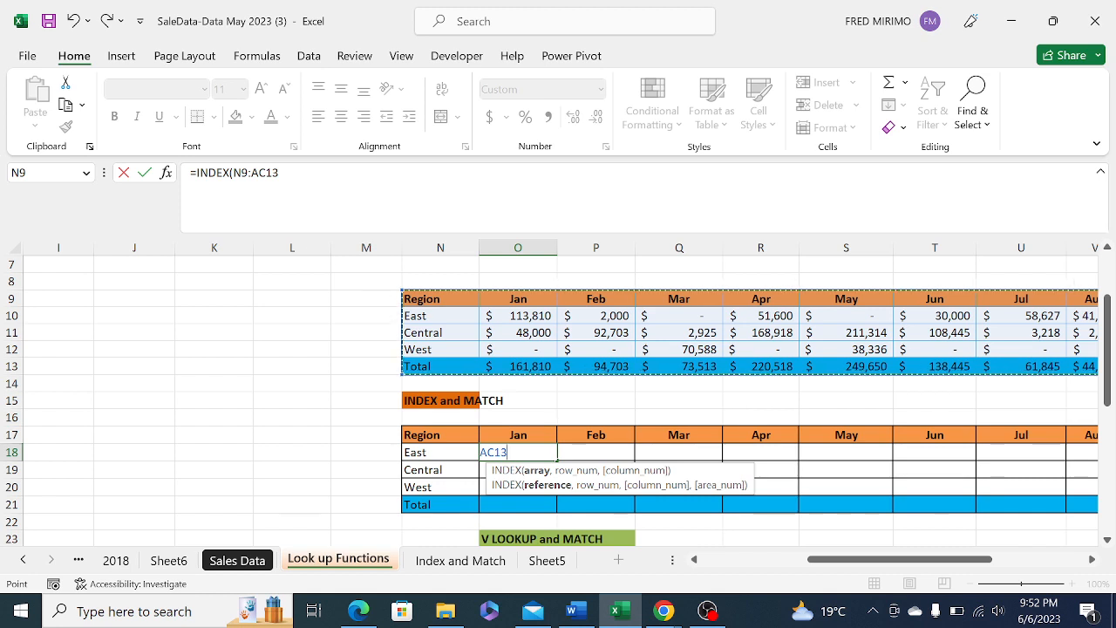
{"action": "key", "text": "F2"}
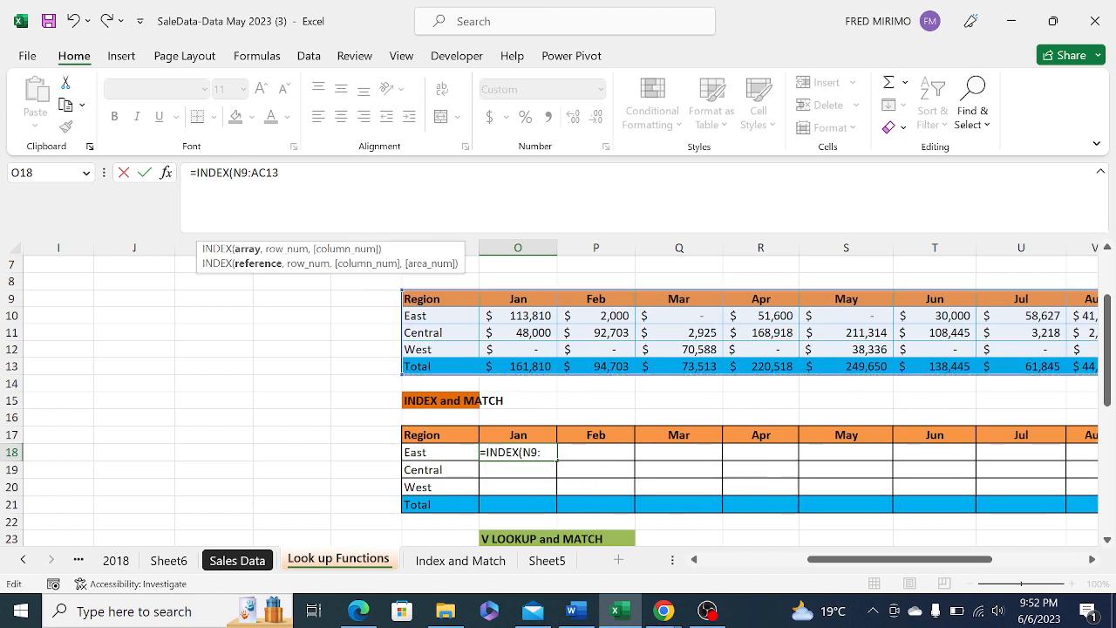
{"action": "key", "text": "F4"}
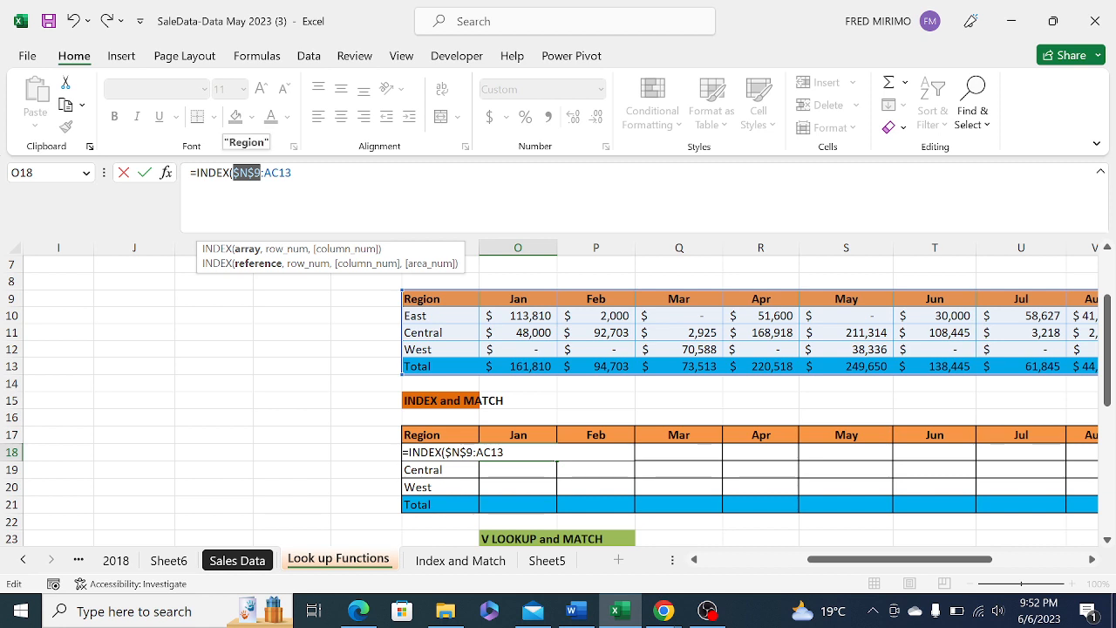
{"action": "left_click", "coordinate": [280, 173]}
{"action": "key", "text": "F4"}
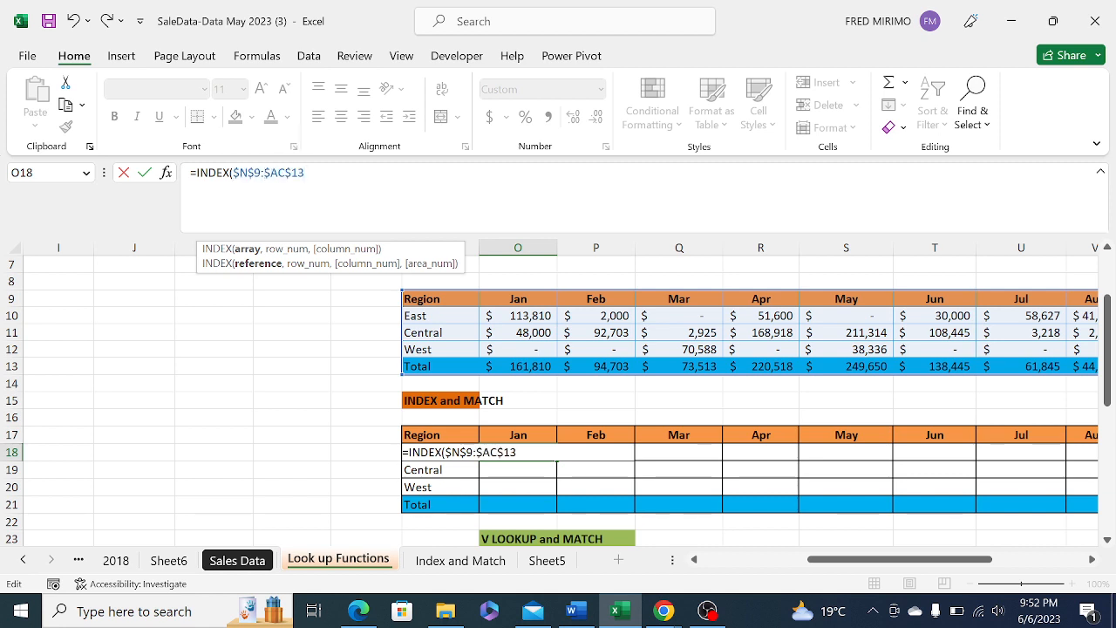
Nest a MATCH function as the INDEX row number, with the column-locked East label $N18 as lookup value
{"action": "type", "text": ","}
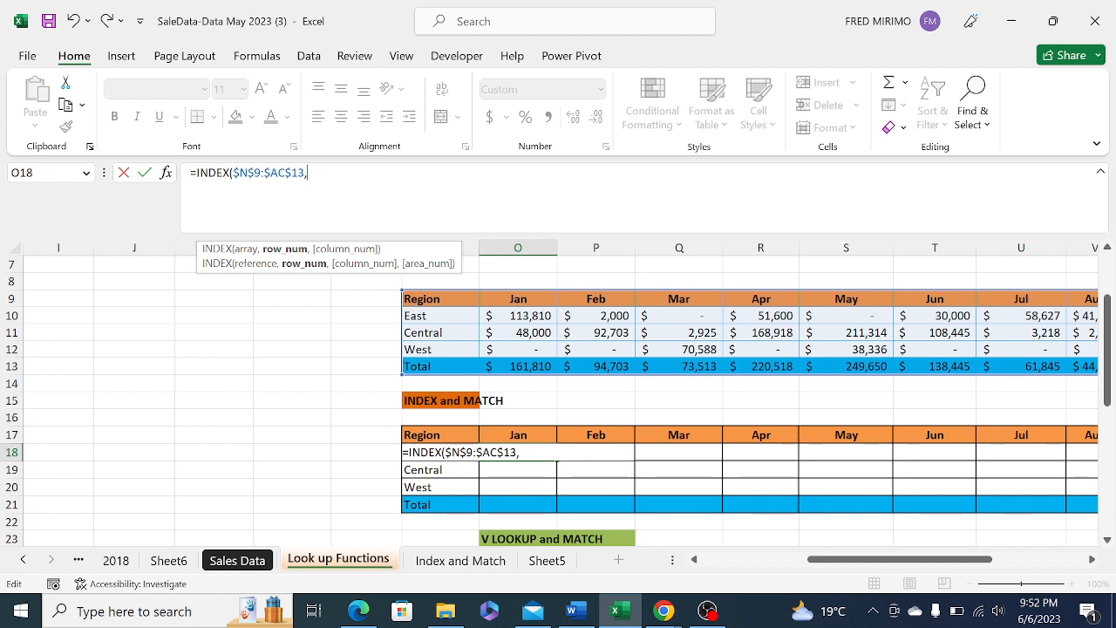
{"action": "type", "text": "a"}
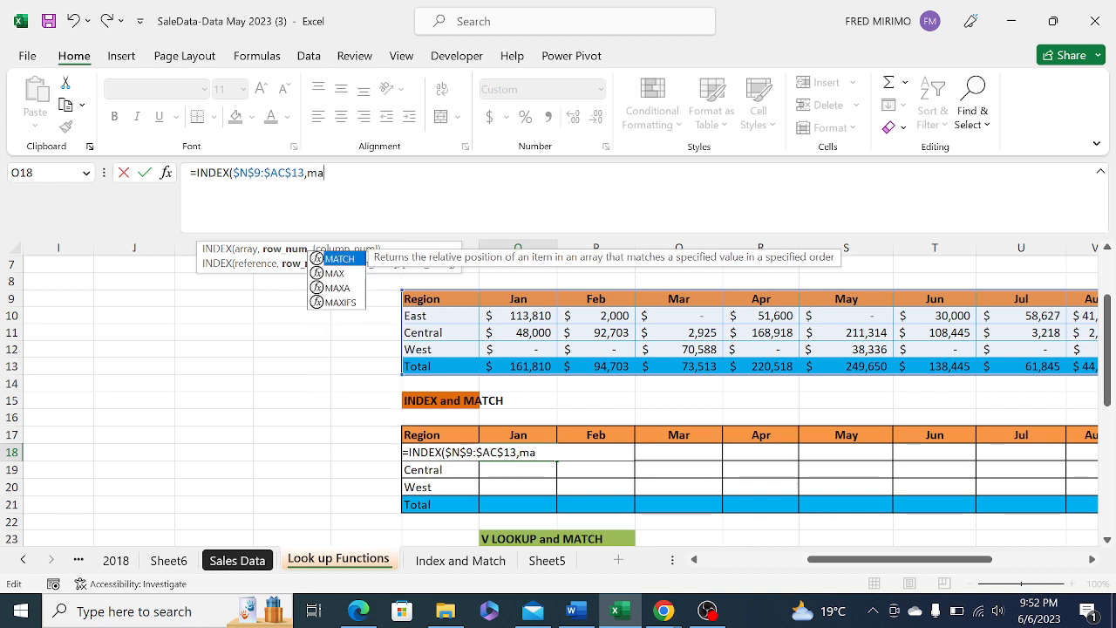
{"action": "double_click", "coordinate": [351, 261]}
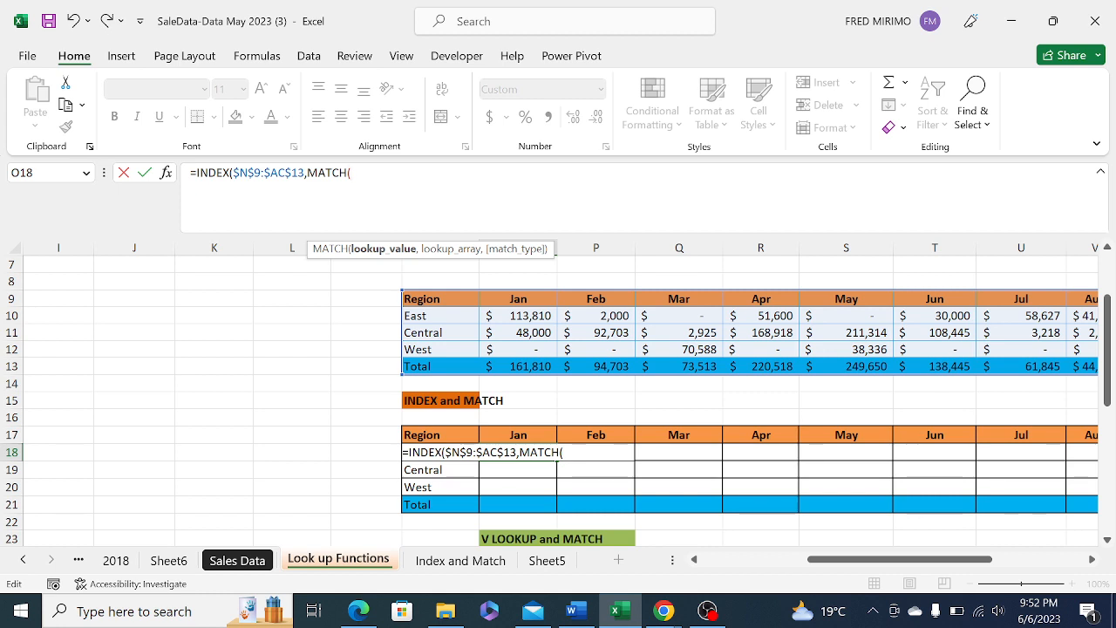
{"action": "left_click", "coordinate": [438, 469]}
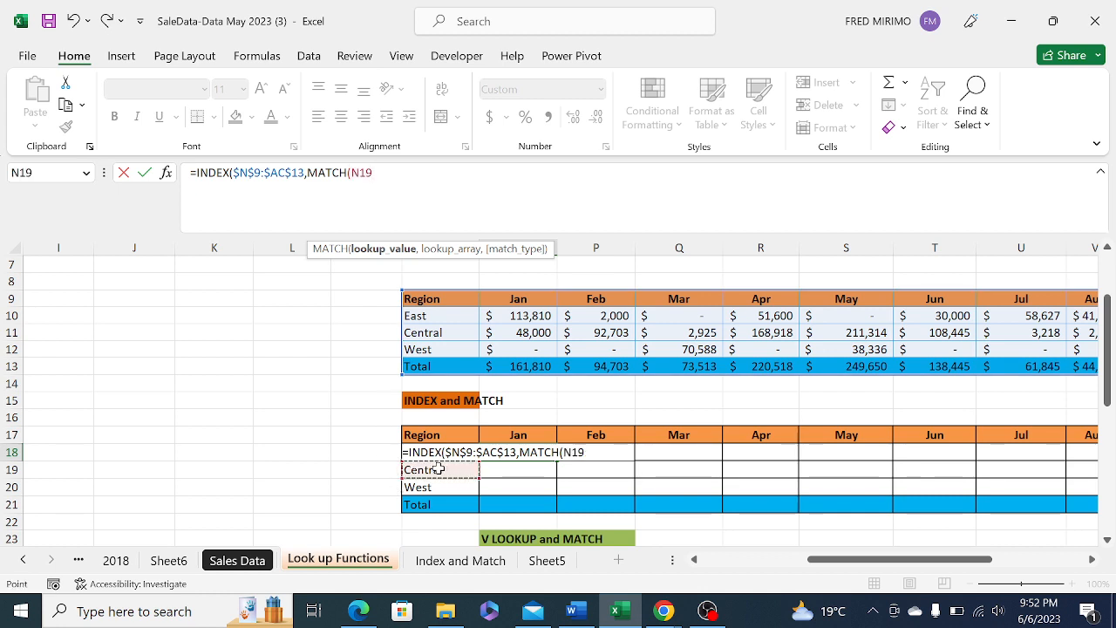
{"action": "key", "text": "Up"}
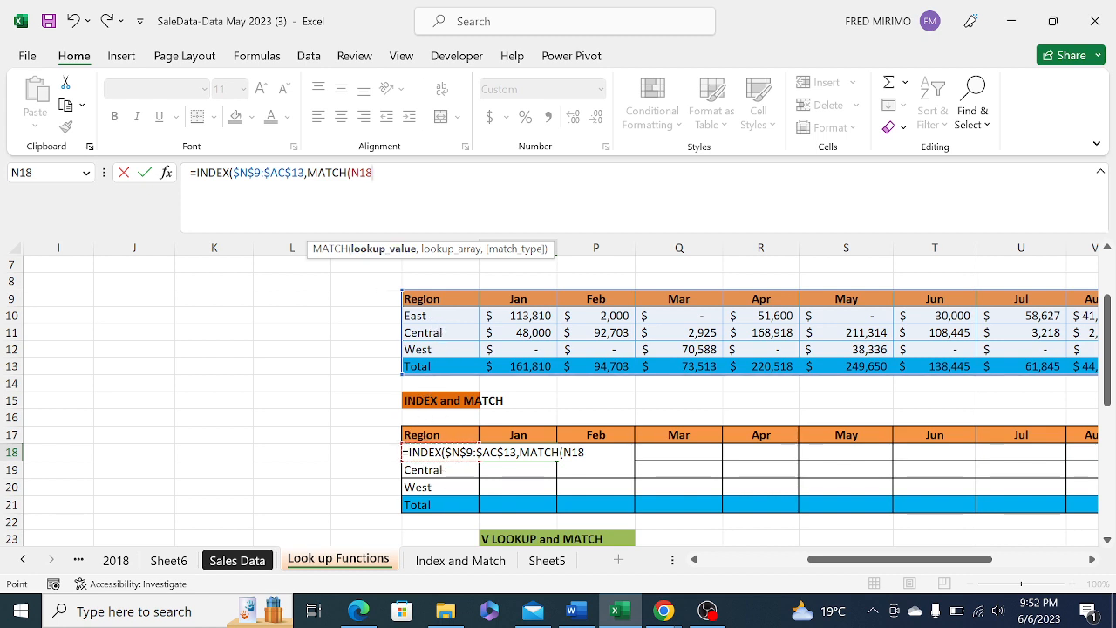
{"action": "key", "text": "F2"}
{"action": "type", "text": "$13"}
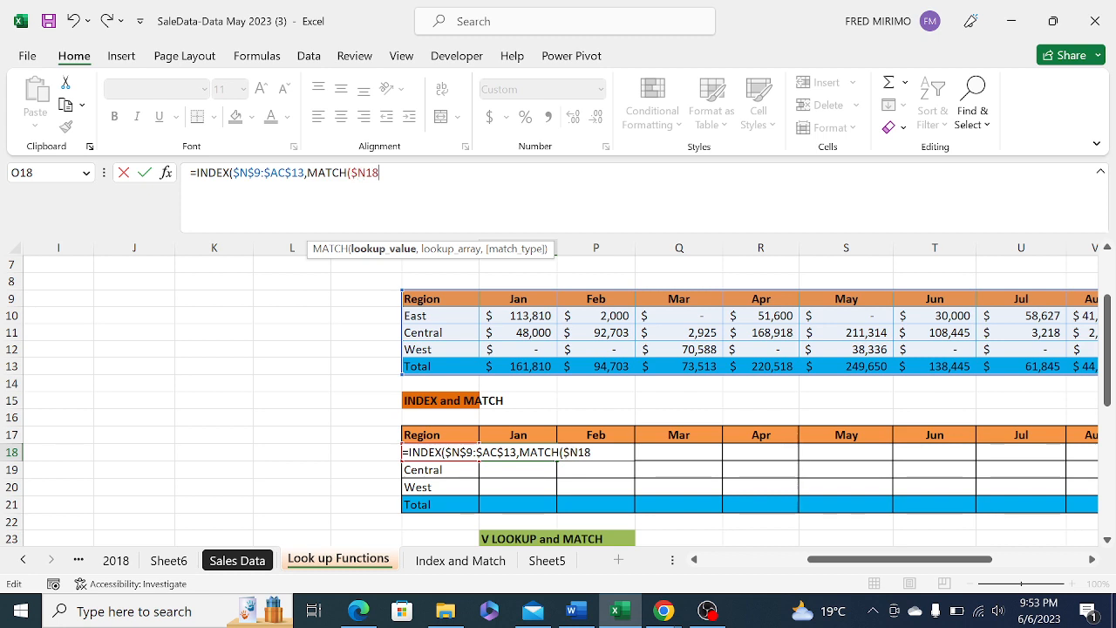
Give the row MATCH the locked lookup array $N$9:$N$13 and exact match type 0, and close its parenthesis
{"action": "type", "text": ","}
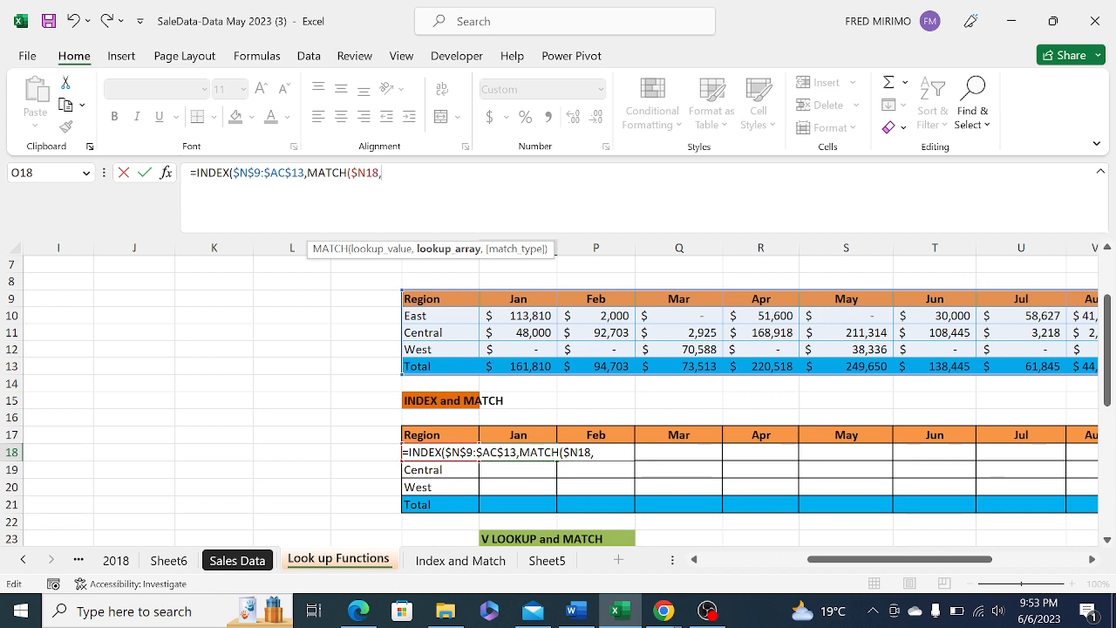
{"action": "left_click", "coordinate": [430, 297]}
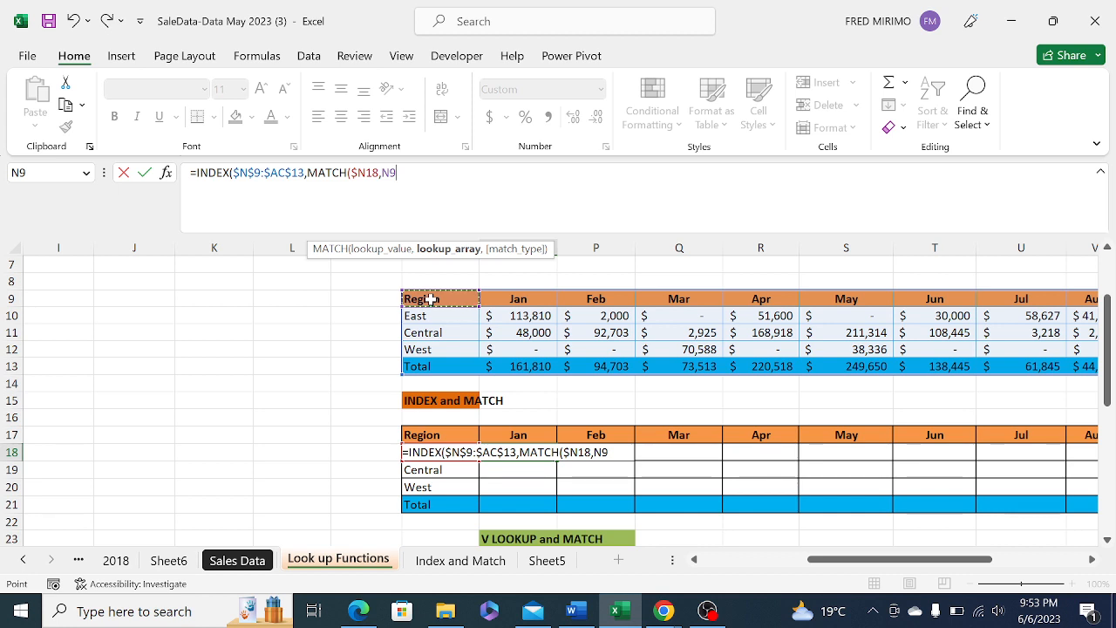
{"action": "left_click_drag", "start_coordinate": [429, 299], "coordinate": [427, 363]}
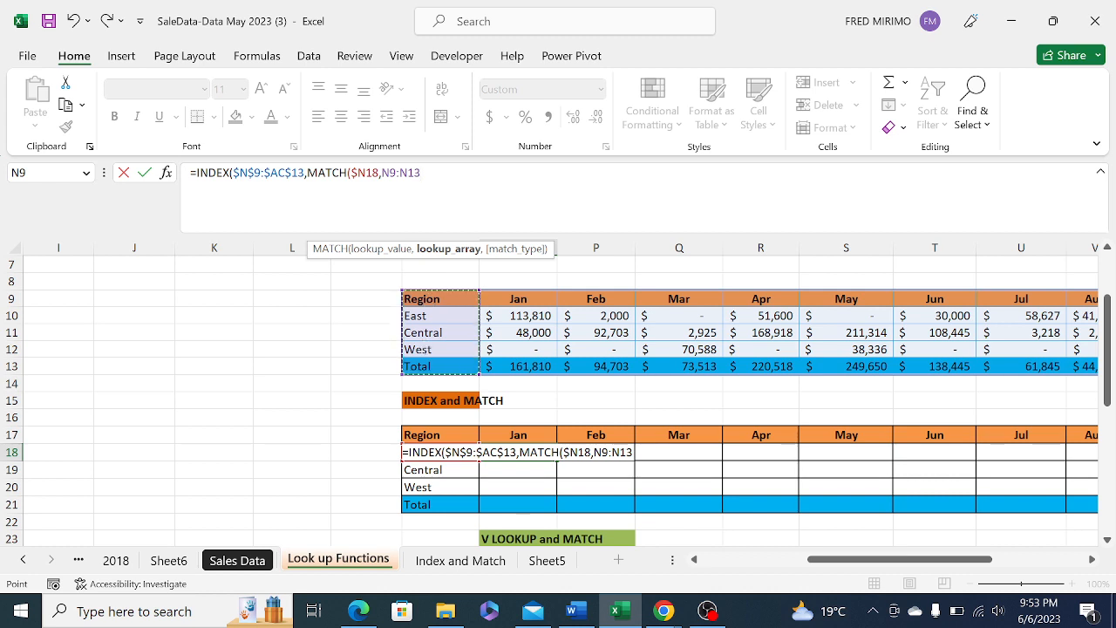
{"action": "key", "text": "F2"}
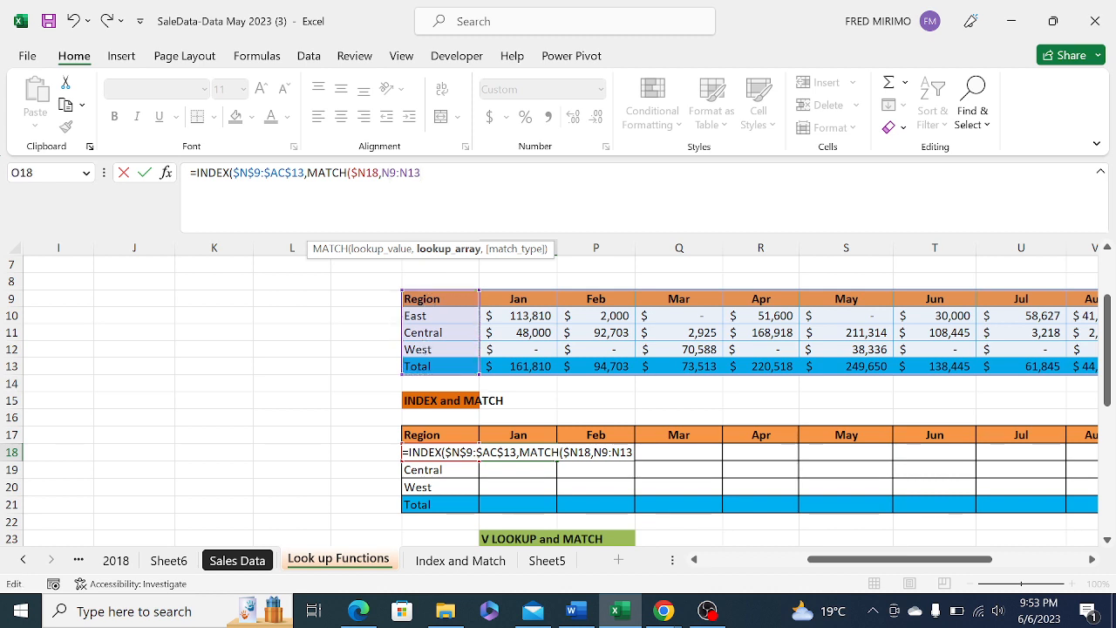
{"action": "key", "text": "F4"}
{"action": "left_click", "coordinate": [421, 173]}
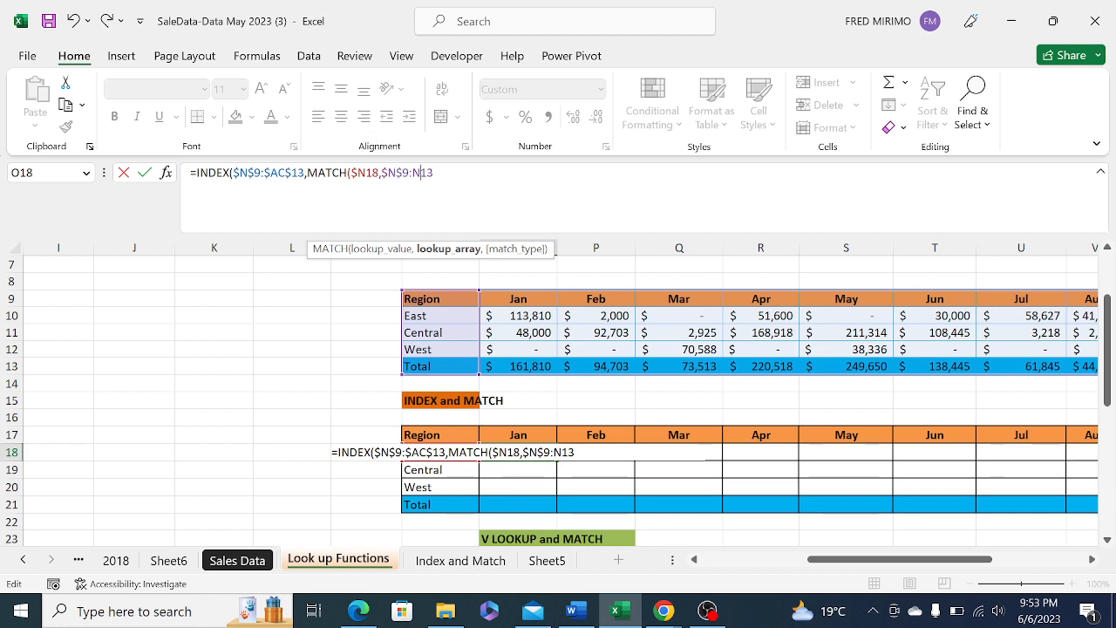
{"action": "key", "text": "F4"}
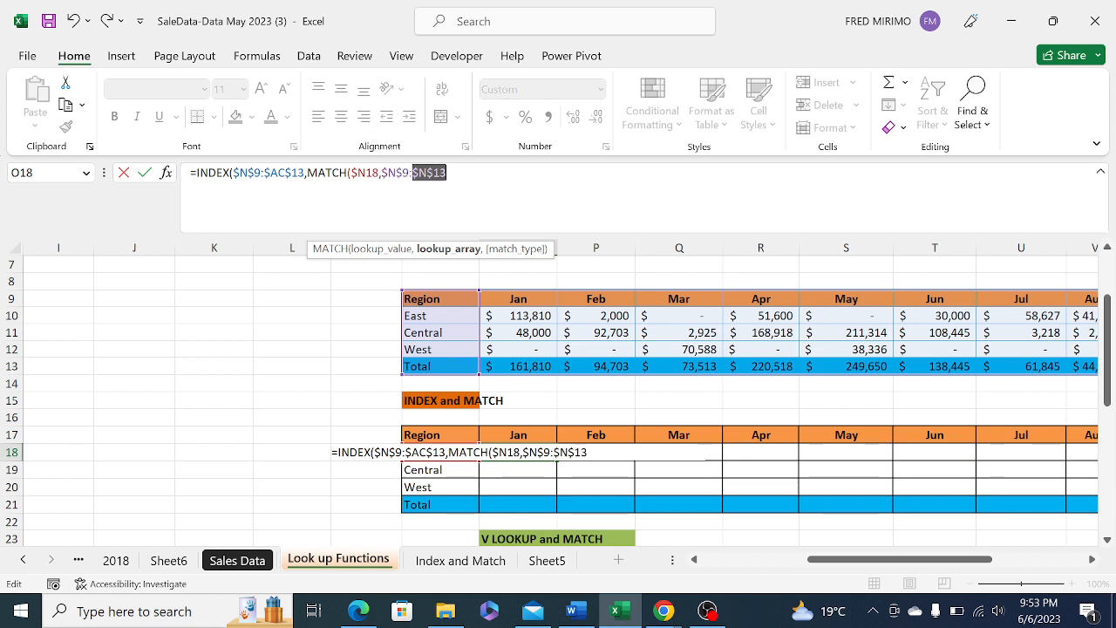
{"action": "left_click", "coordinate": [447, 173]}
{"action": "type", "text": ","}
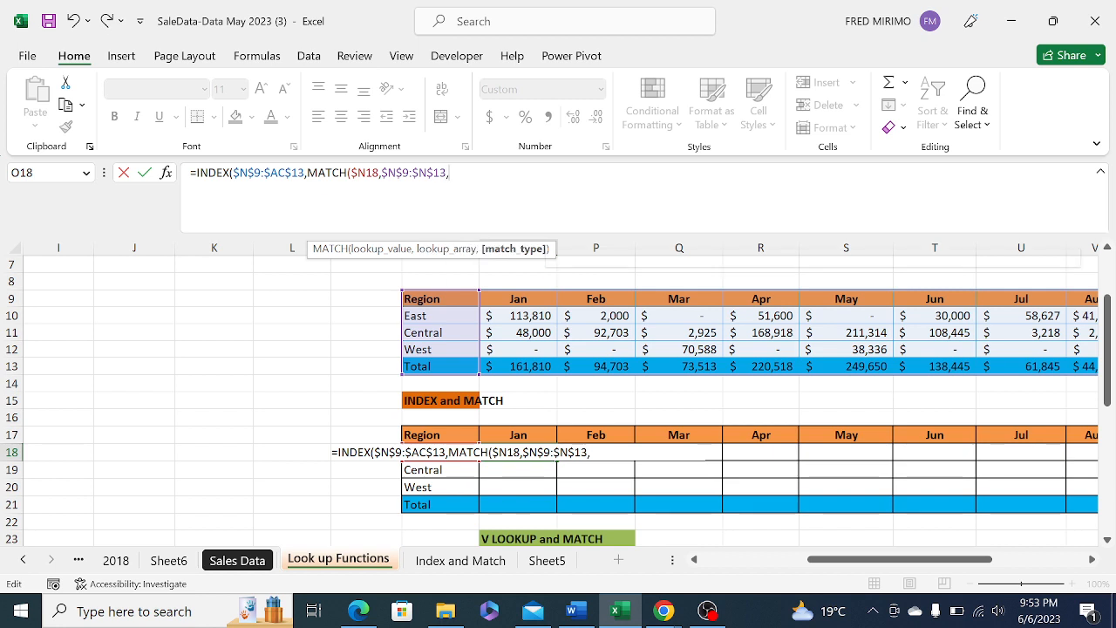
{"action": "double_click", "coordinate": [492, 273]}
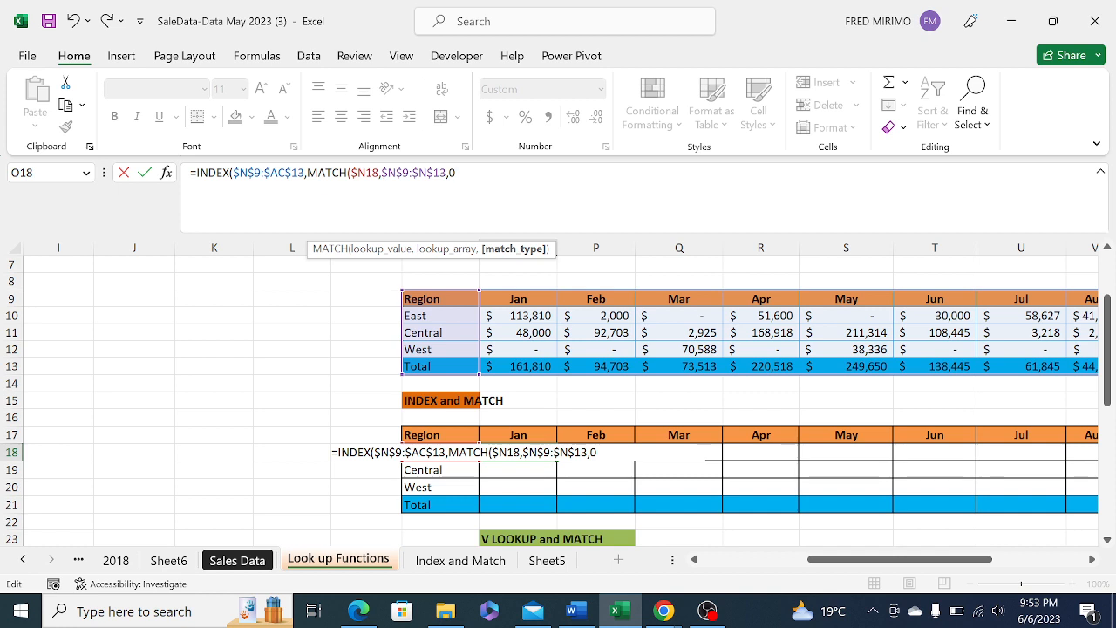
{"action": "type", "text": ")"}
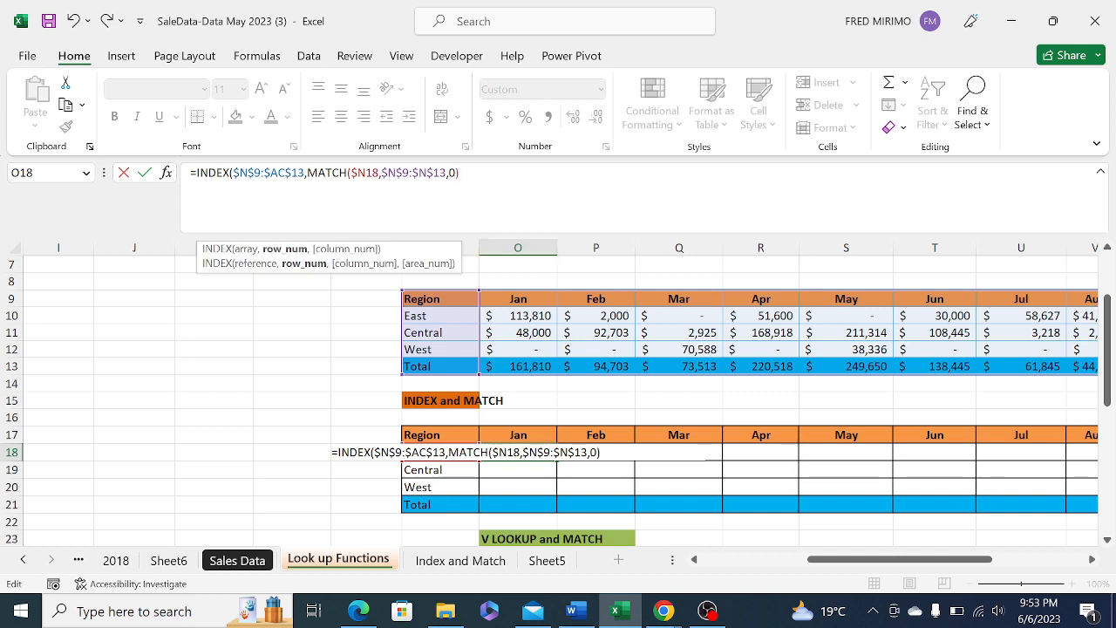
Nest a second MATCH as the INDEX column number, with the row-locked Jan header O$17 as lookup value
{"action": "type", "text": ","}
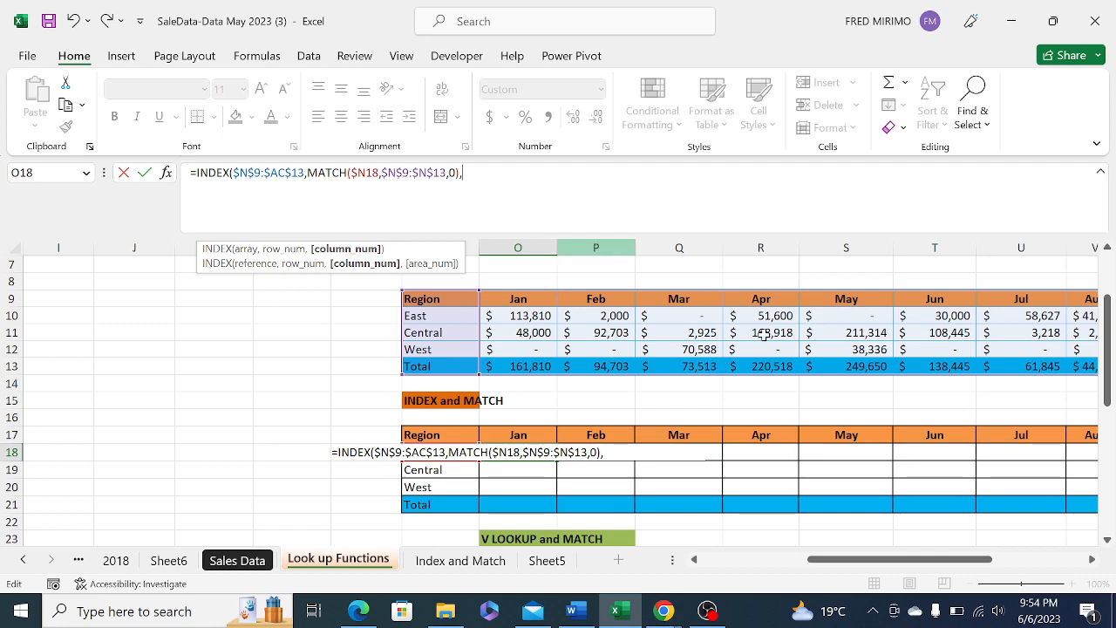
{"action": "left_click_drag", "start_coordinate": [927, 567], "coordinate": [953, 571]}
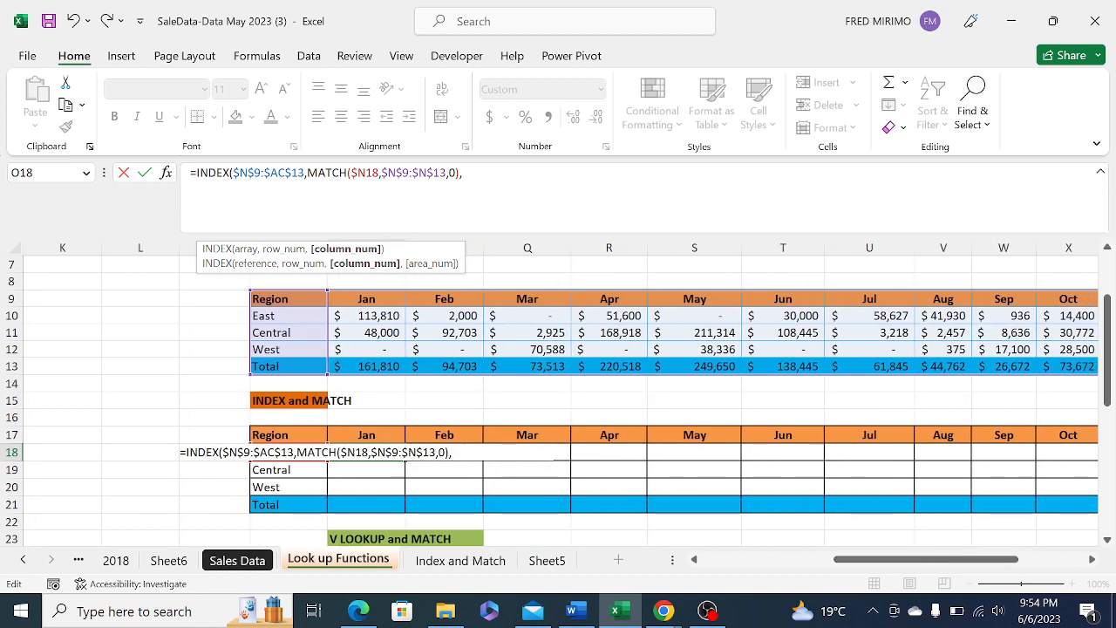
{"action": "type", "text": "m"}
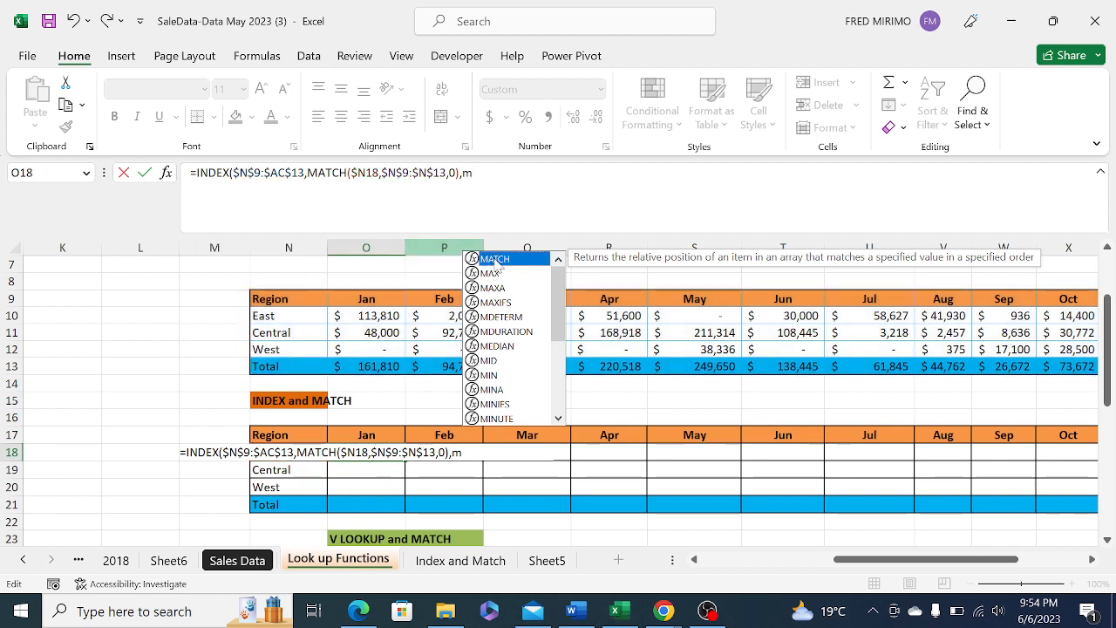
{"action": "double_click", "coordinate": [519, 259]}
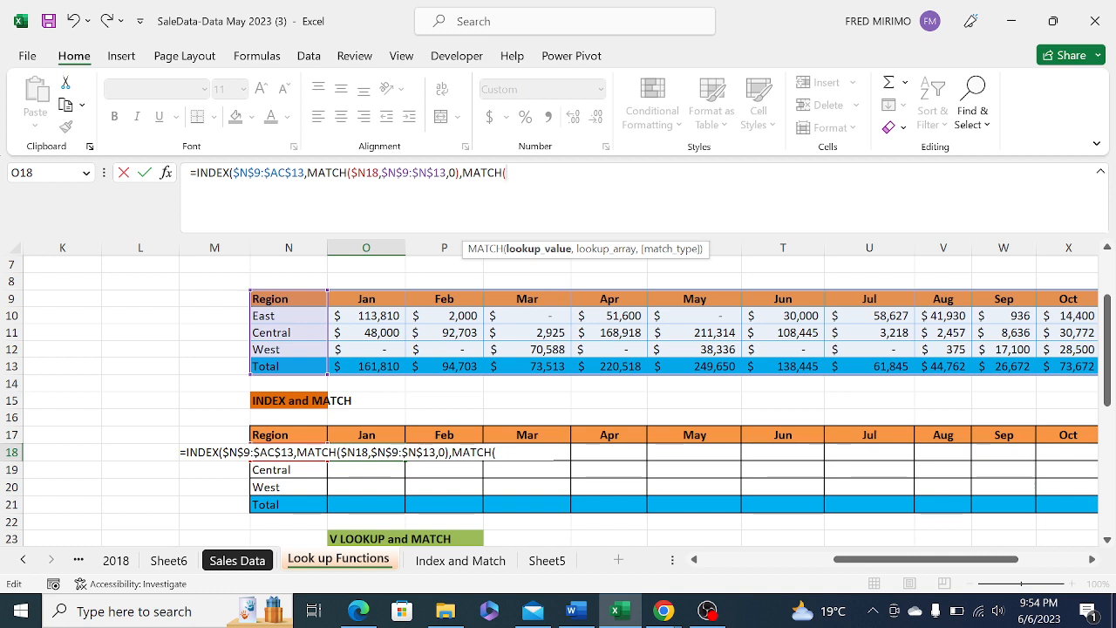
{"action": "left_click", "coordinate": [375, 434]}
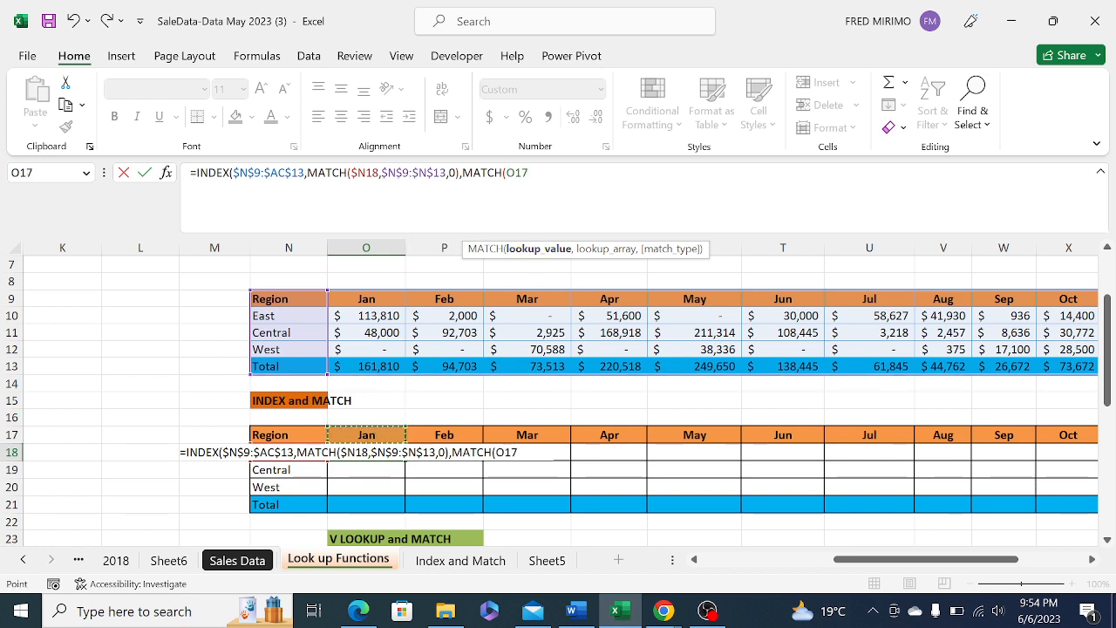
{"action": "key", "text": "F2"}
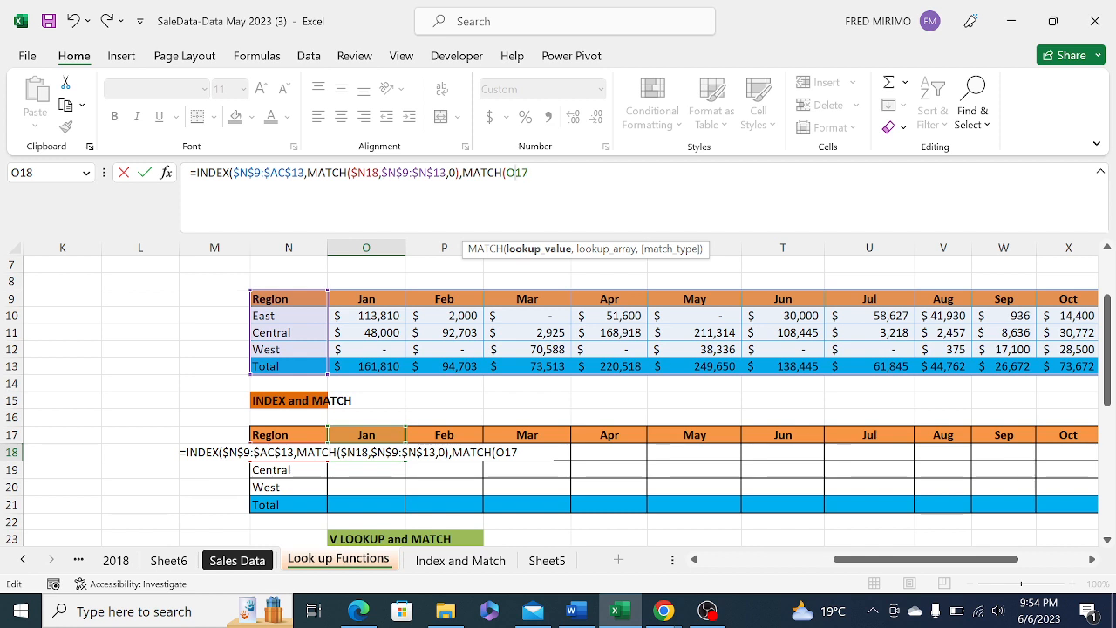
{"action": "type", "text": "$13,"}
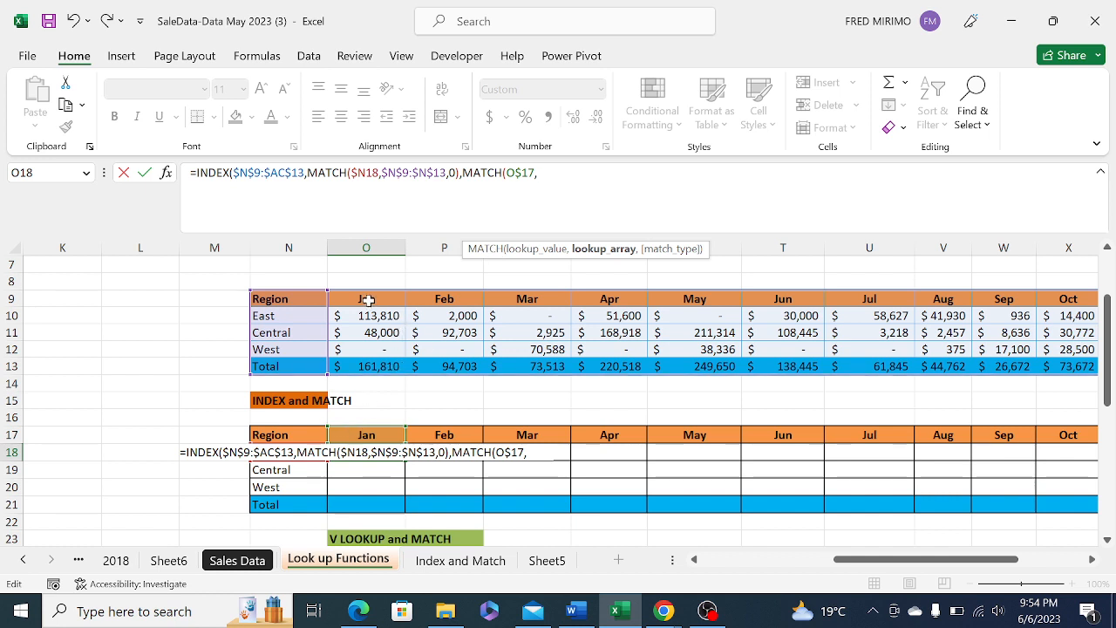
Give the column MATCH the source table's header row as its locked lookup array $N$9:$AC$9
{"action": "left_click", "coordinate": [369, 299]}
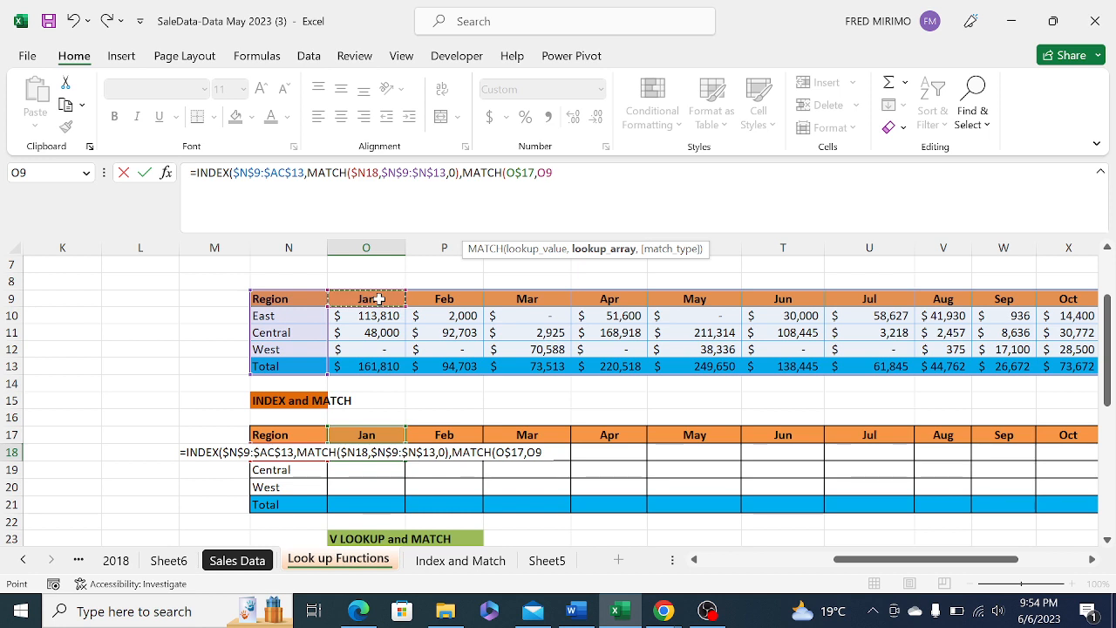
{"action": "left_click_drag", "start_coordinate": [288, 296], "coordinate": [1023, 297]}
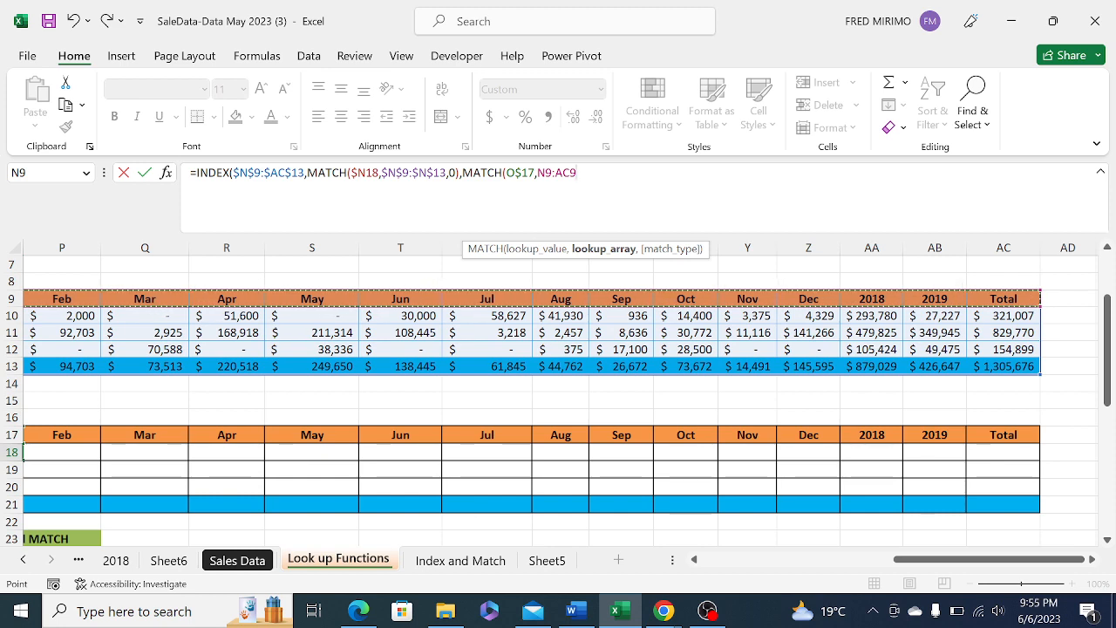
{"action": "key", "text": "F2"}
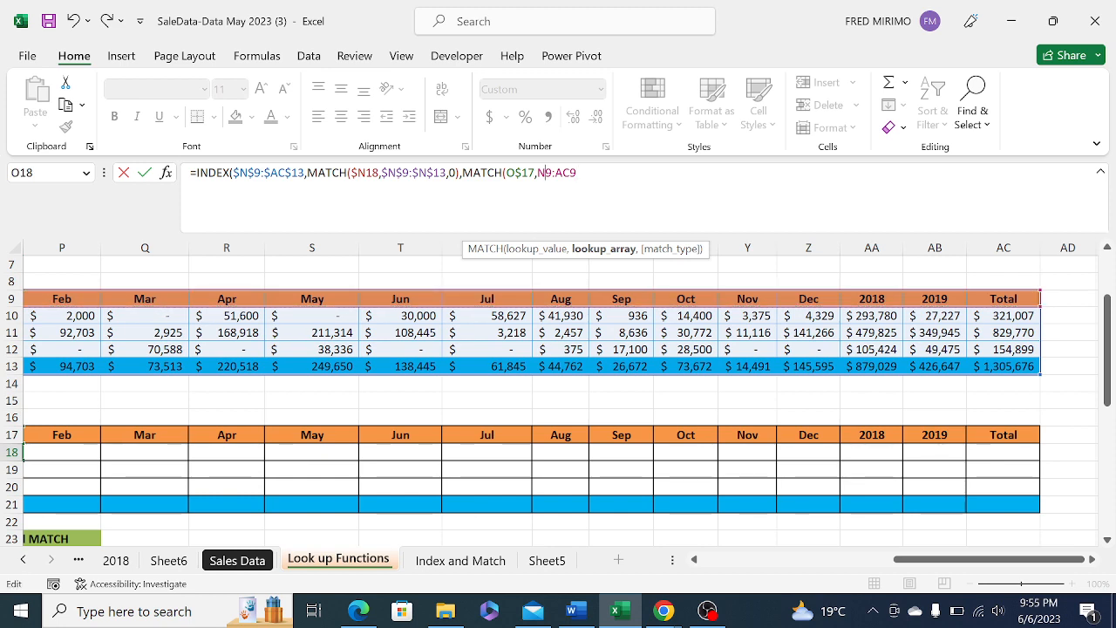
{"action": "key", "text": "F4"}
{"action": "left_click", "coordinate": [584, 172]}
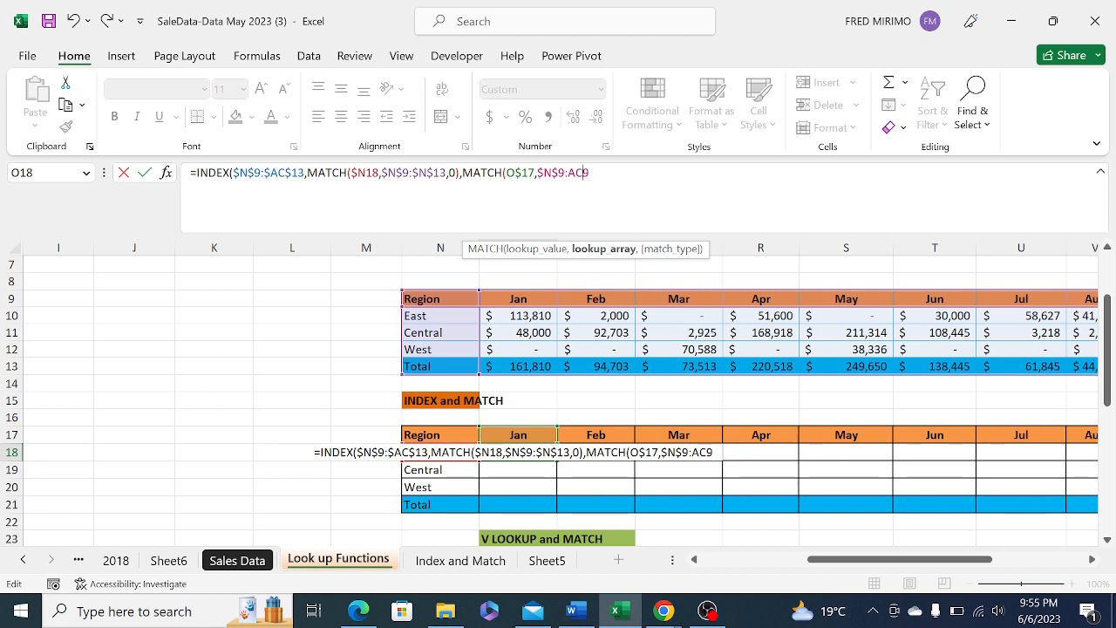
{"action": "key", "text": "F4"}
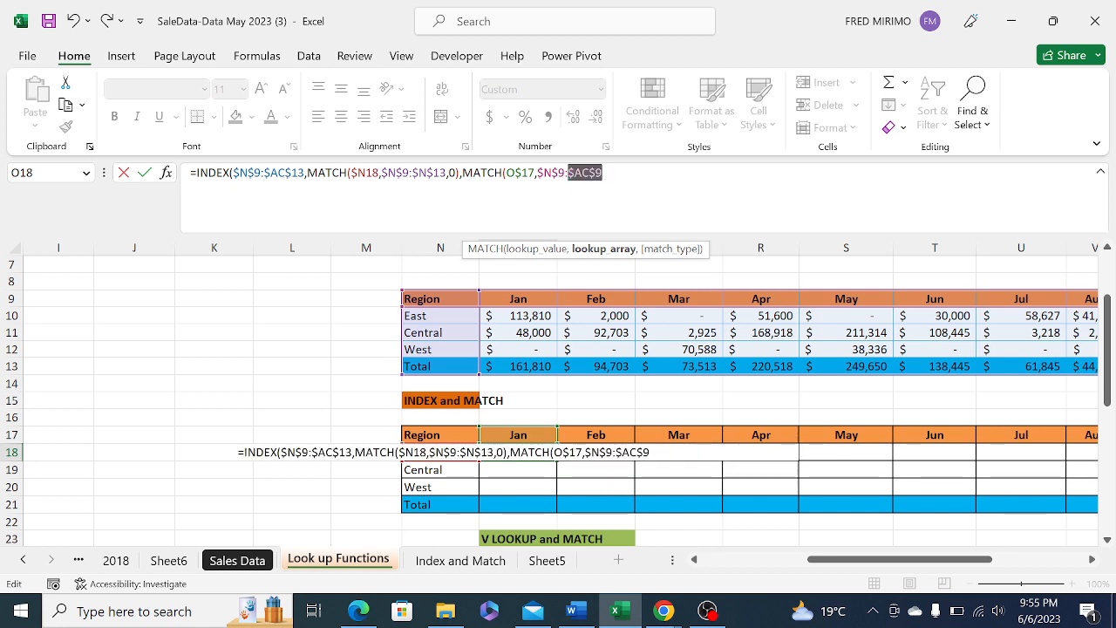
{"action": "left_click", "coordinate": [601, 173]}
Set the column MATCH to exact match type 0, close both functions and enter the formula in O18
{"action": "type", "text": ","}
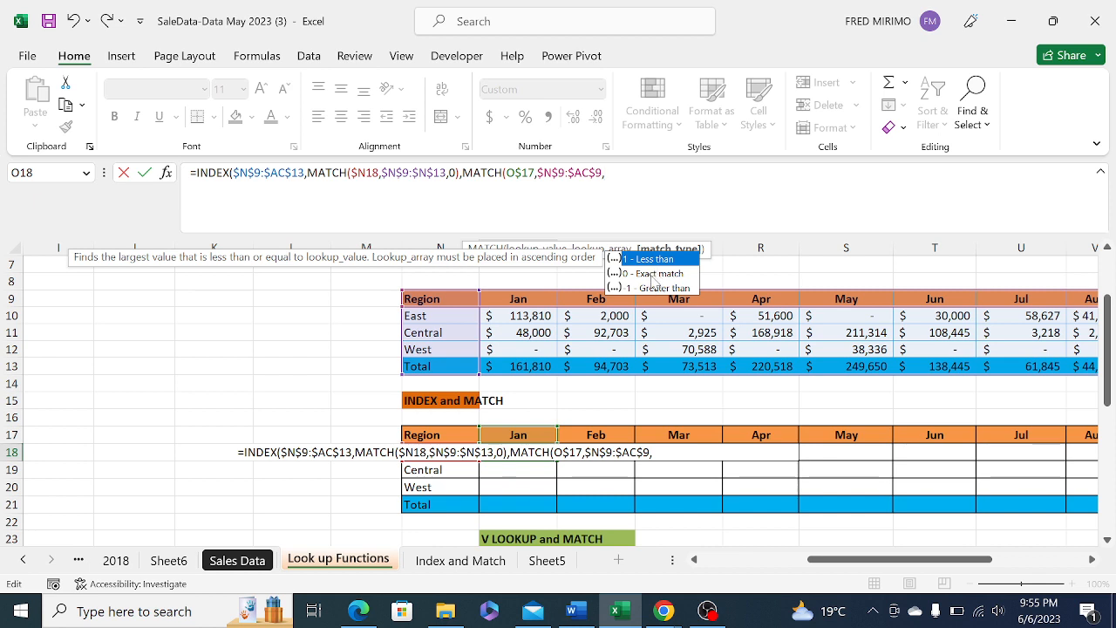
{"action": "double_click", "coordinate": [652, 274]}
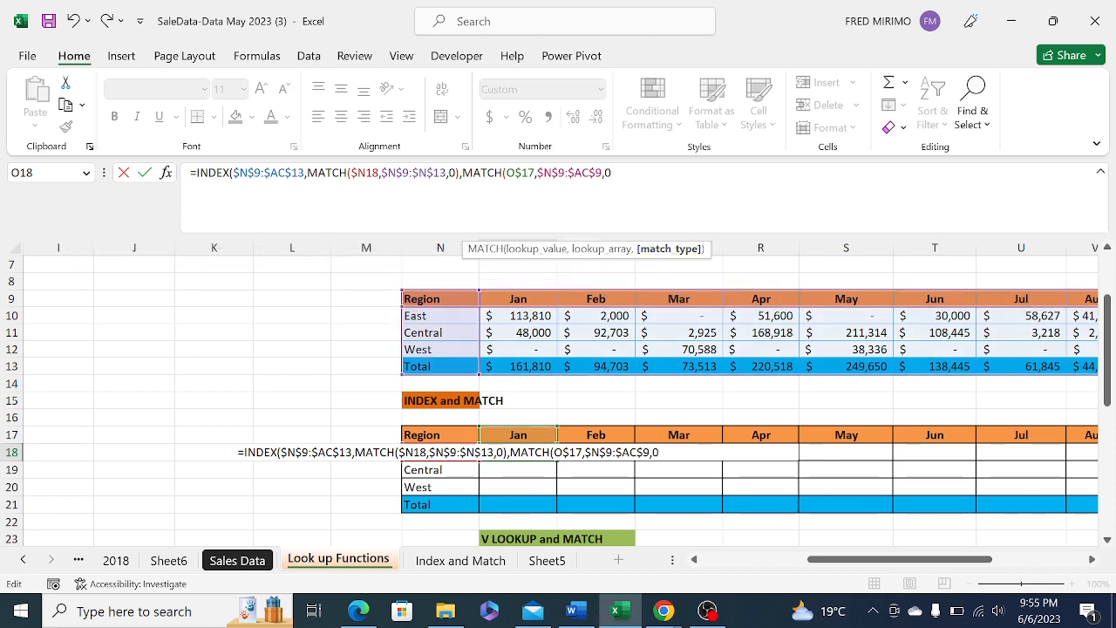
{"action": "type", "text": ")"}
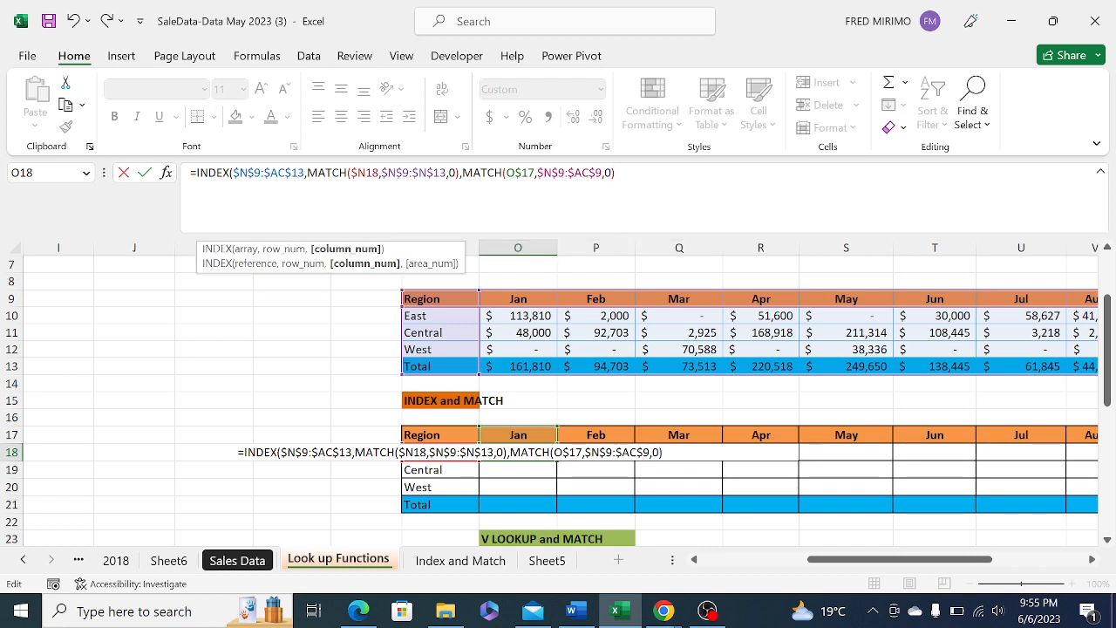
{"action": "type", "text": ")"}
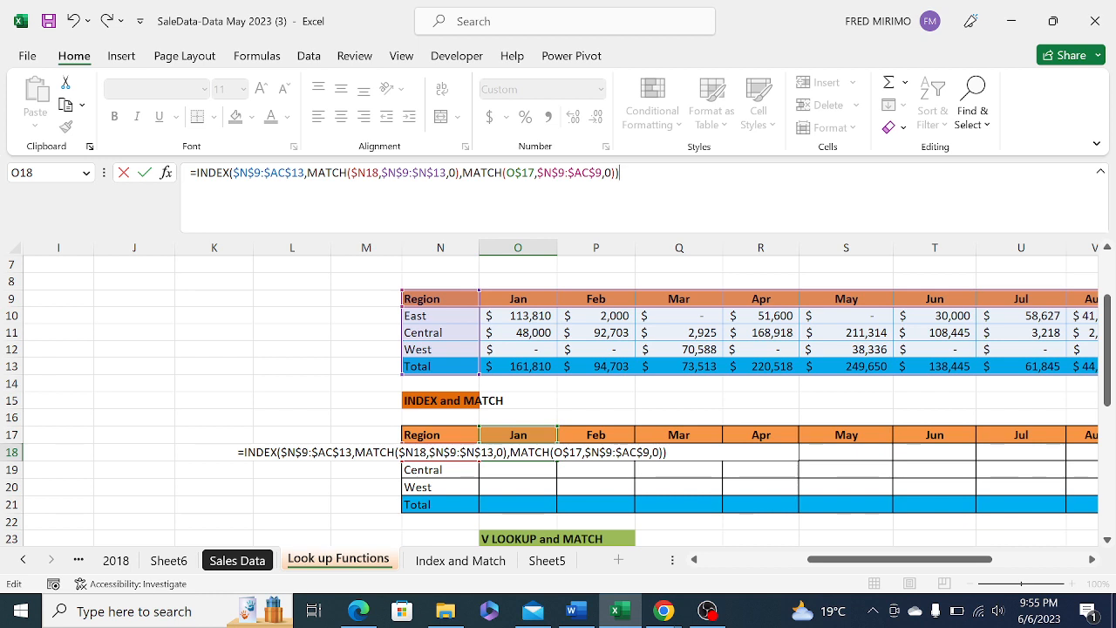
{"action": "key", "text": "Return"}
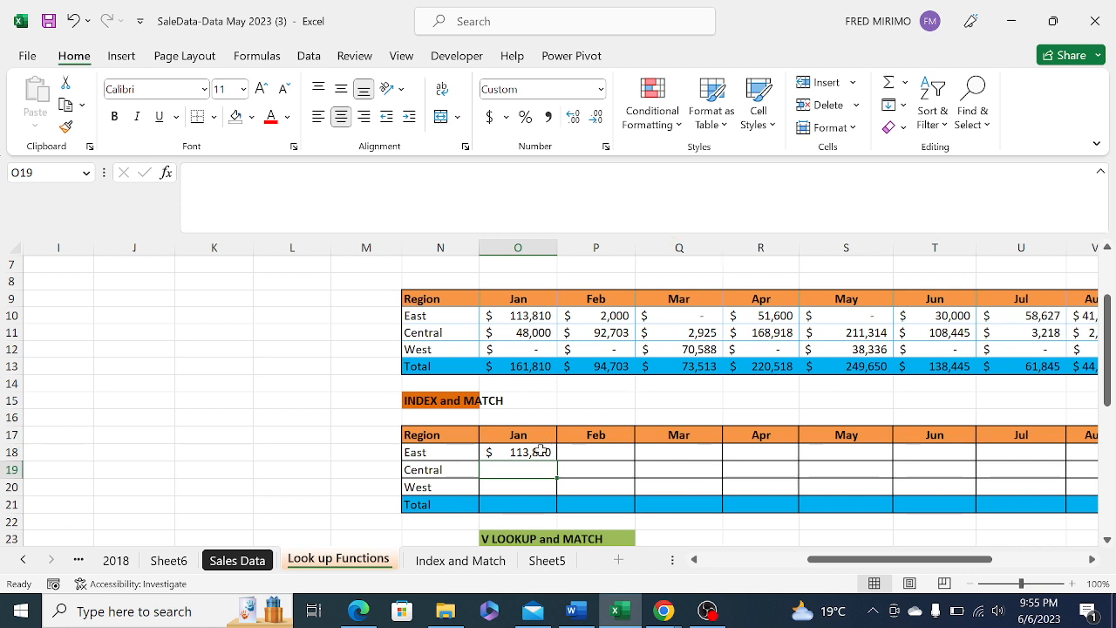
Fill the O18 formula across the East, Central and West rows through AC20
{"action": "left_click", "coordinate": [541, 450]}
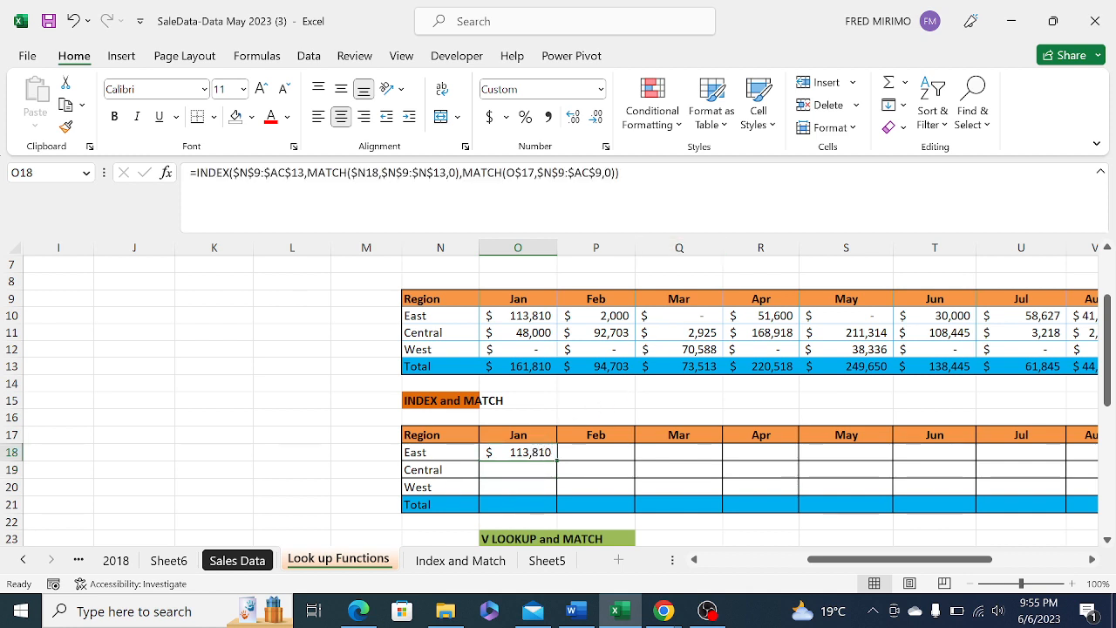
{"action": "key", "text": "F2"}
{"action": "key", "text": "Return"}
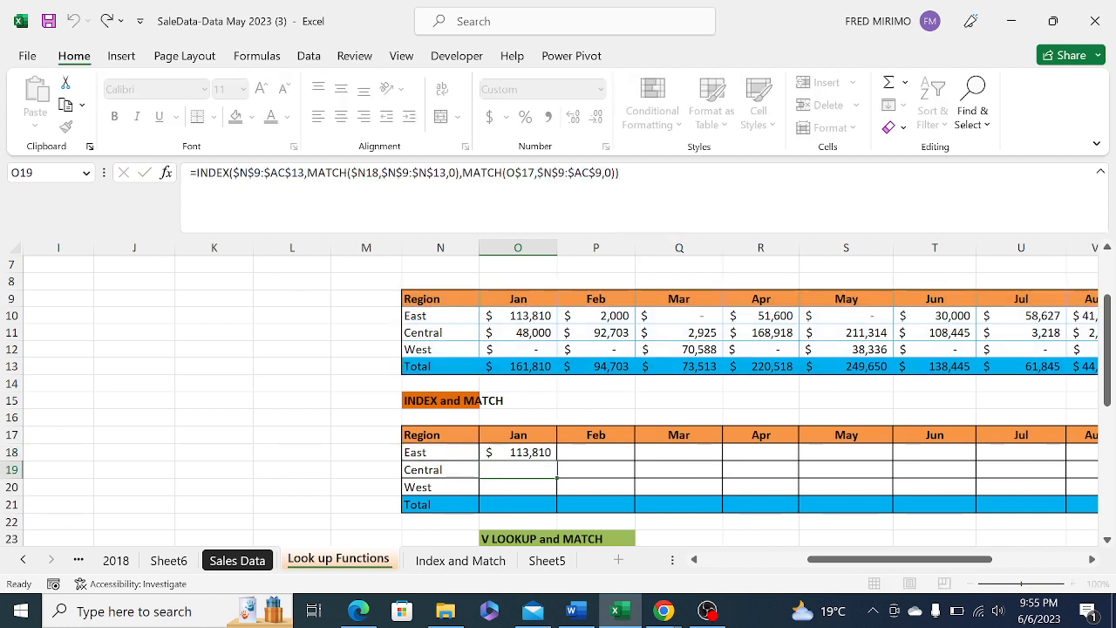
{"action": "left_click", "coordinate": [528, 452]}
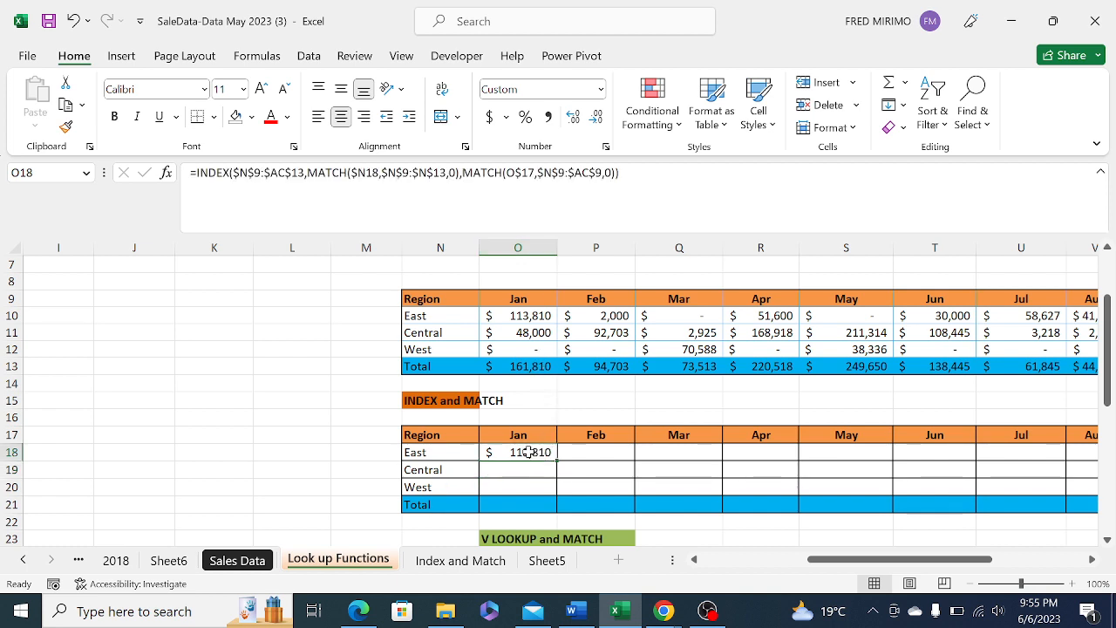
{"action": "left_click_drag", "start_coordinate": [559, 462], "coordinate": [1023, 487]}
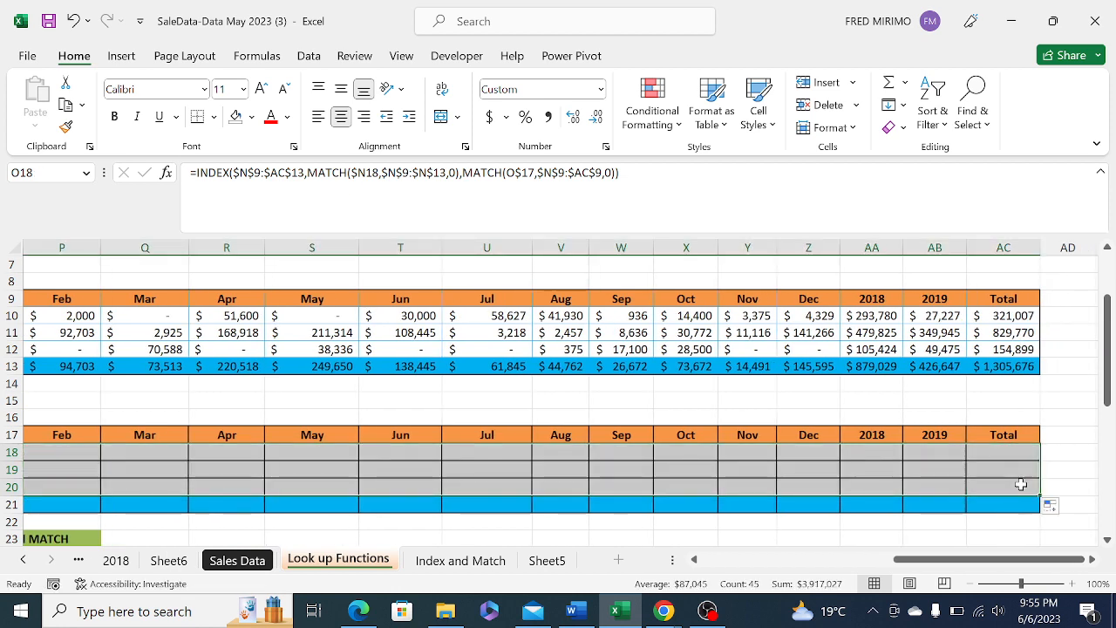
{"action": "left_click", "coordinate": [1018, 489]}
{"action": "left_click", "coordinate": [883, 508]}
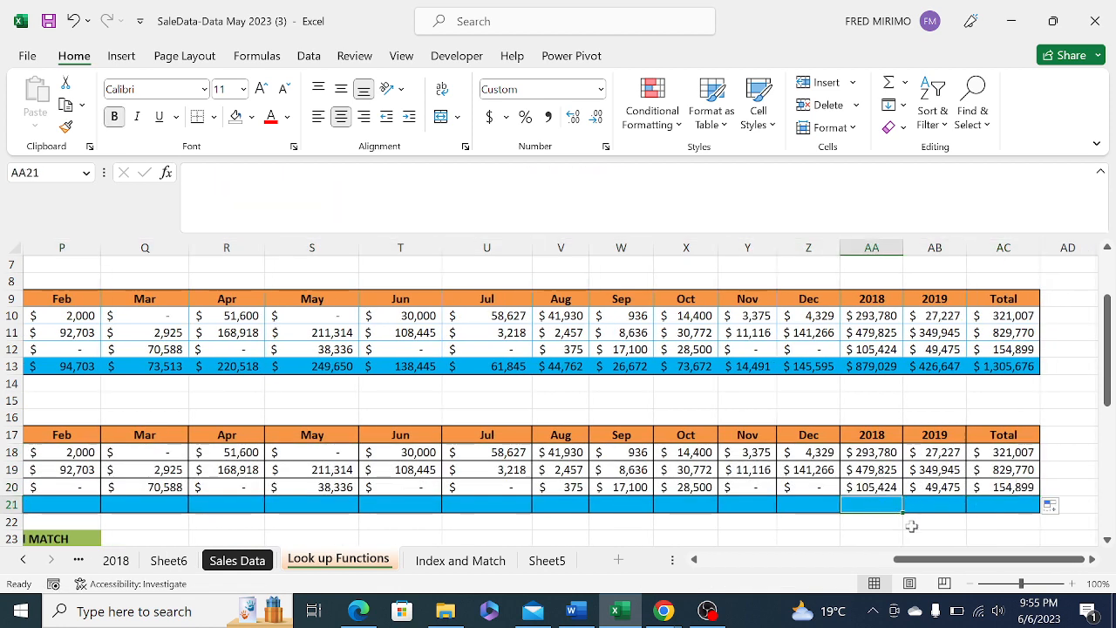
Copy the West/Jan formula into Total cell O21, keeping the Total row's formatting, and fill it across to AC21
{"action": "left_click_drag", "start_coordinate": [916, 559], "coordinate": [783, 582]}
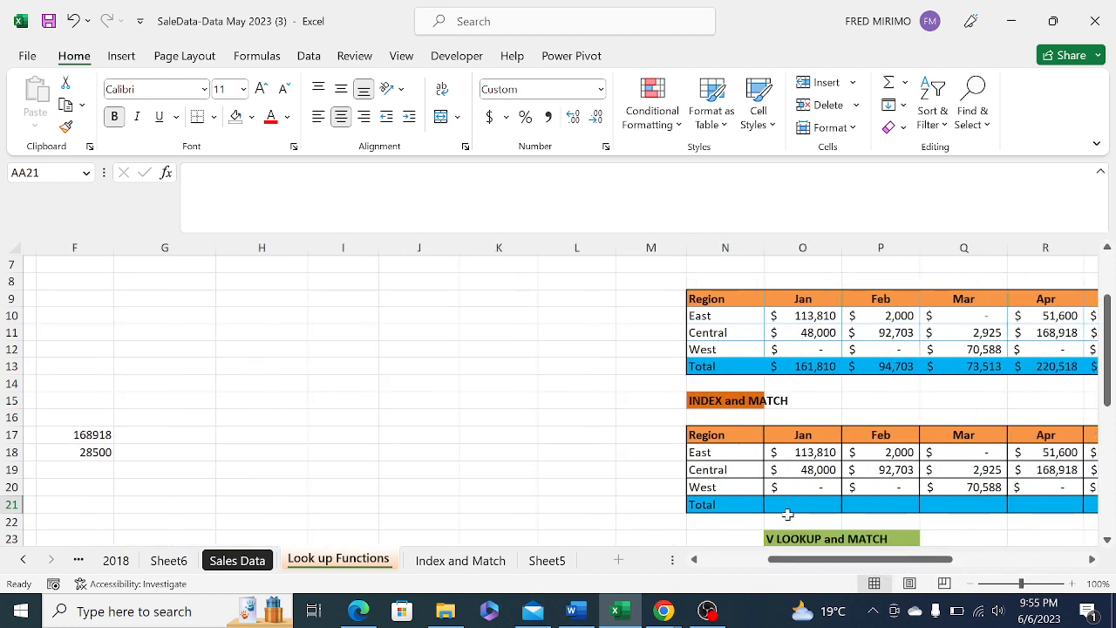
{"action": "left_click", "coordinate": [811, 487]}
{"action": "right_click", "coordinate": [811, 486]}
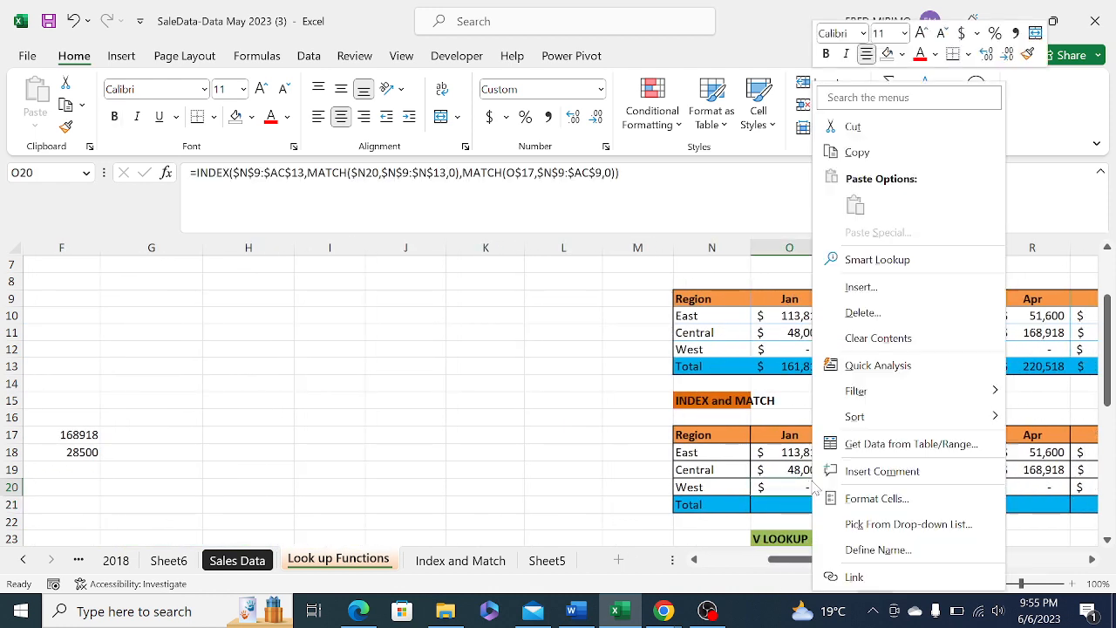
{"action": "left_click", "coordinate": [828, 152]}
{"action": "left_click", "coordinate": [803, 506]}
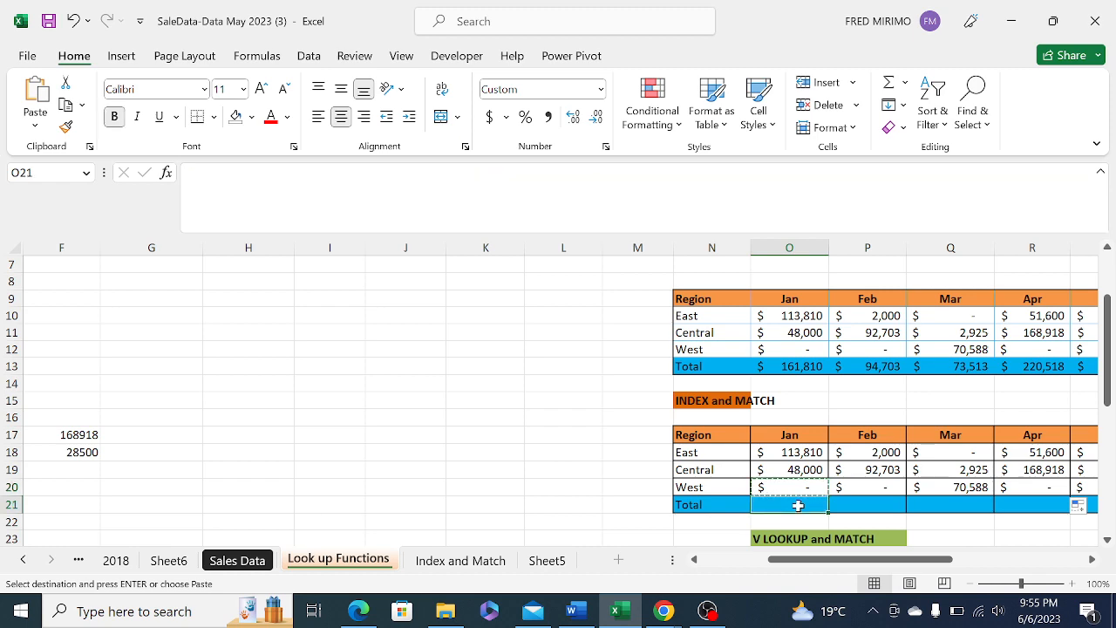
{"action": "right_click", "coordinate": [803, 506]}
{"action": "left_click", "coordinate": [891, 207]}
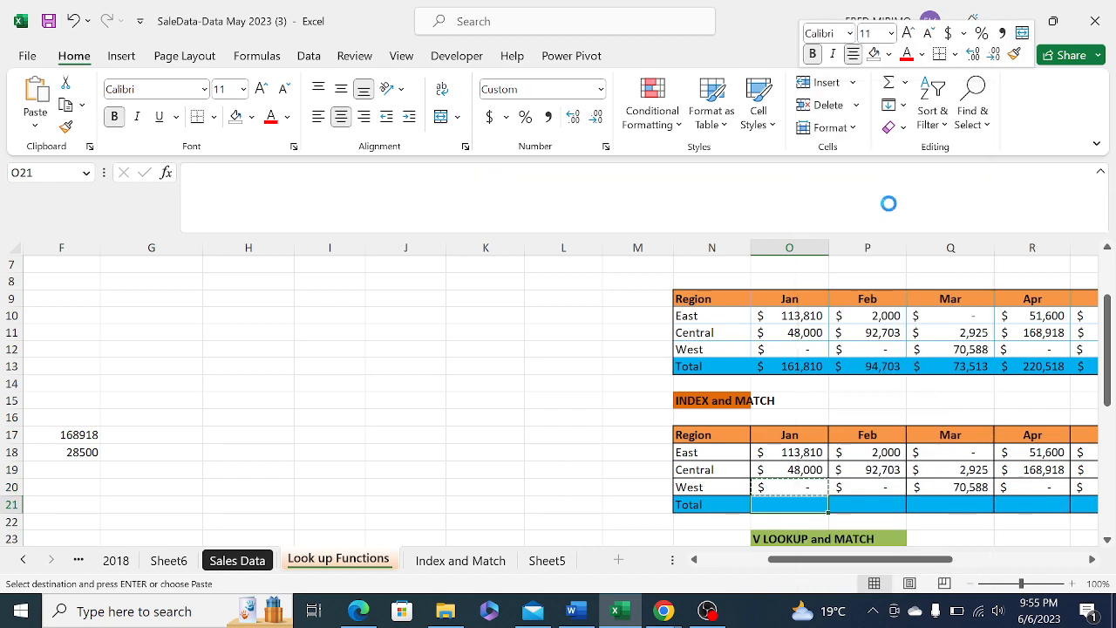
{"action": "left_click_drag", "start_coordinate": [831, 513], "coordinate": [1037, 505]}
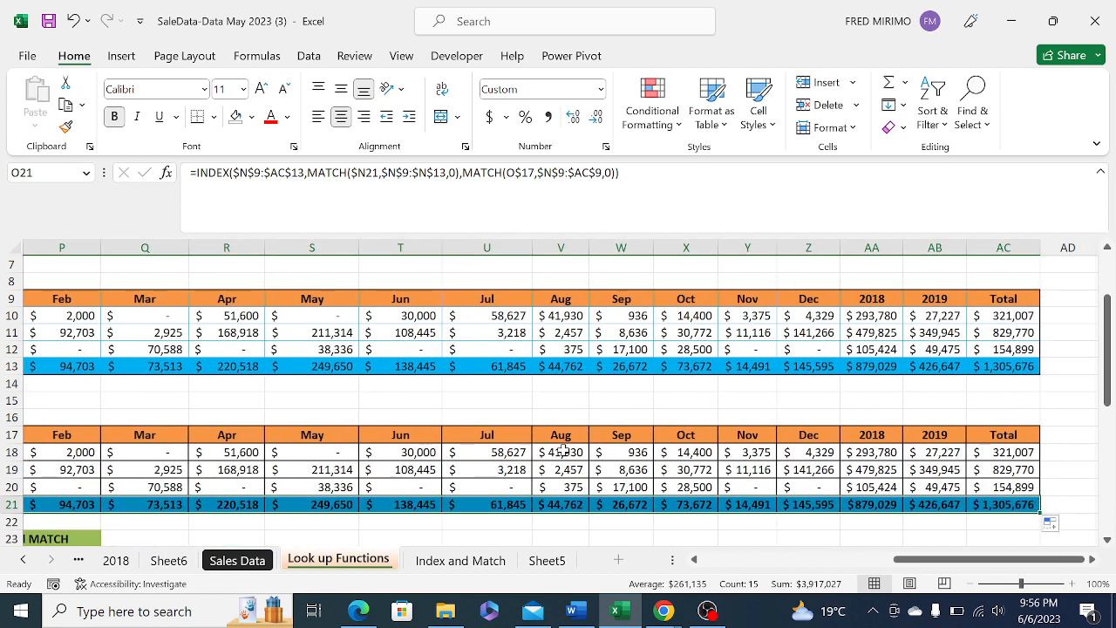
{"action": "left_click", "coordinate": [529, 471]}
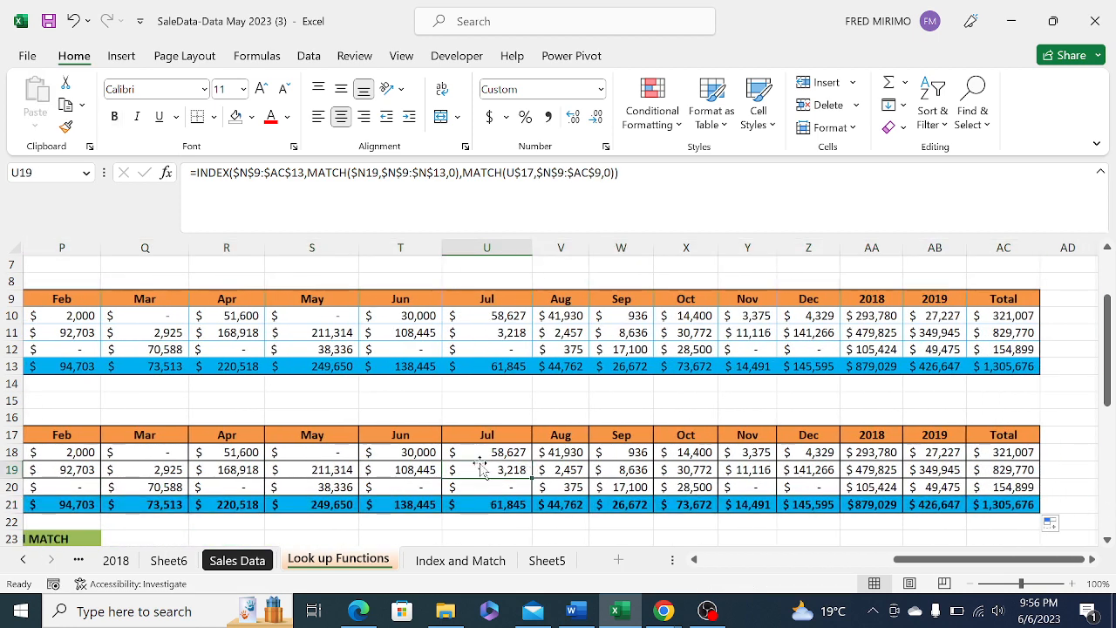
{"action": "left_click", "coordinate": [335, 414]}
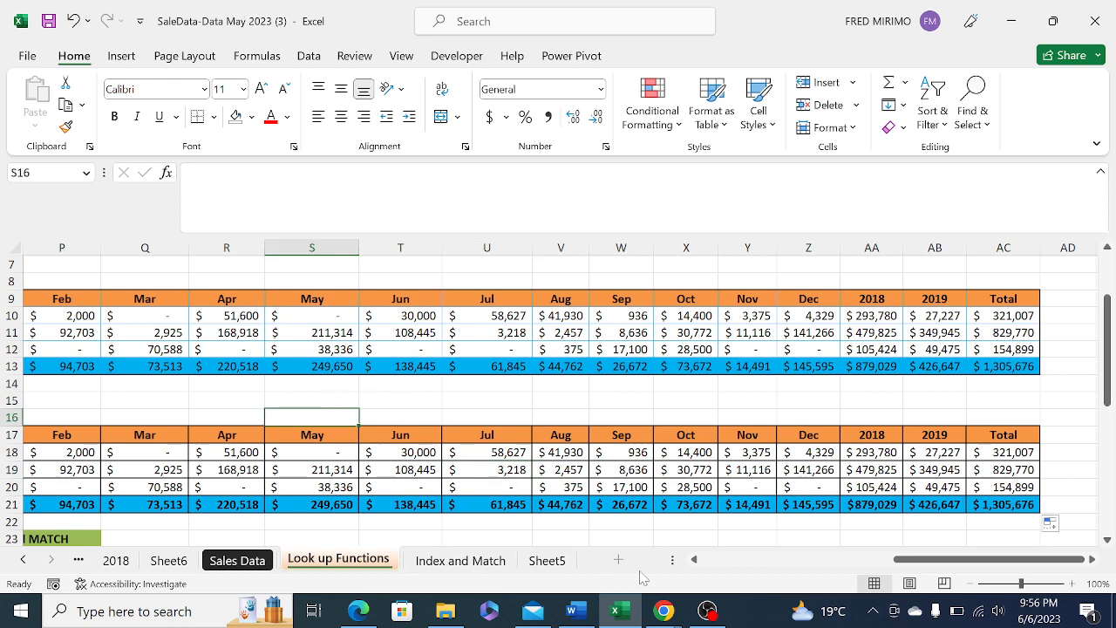
Switch to the Google Meet call in Chrome to check the meeting, and return to the Excel workbook
{"action": "left_click", "coordinate": [665, 611]}
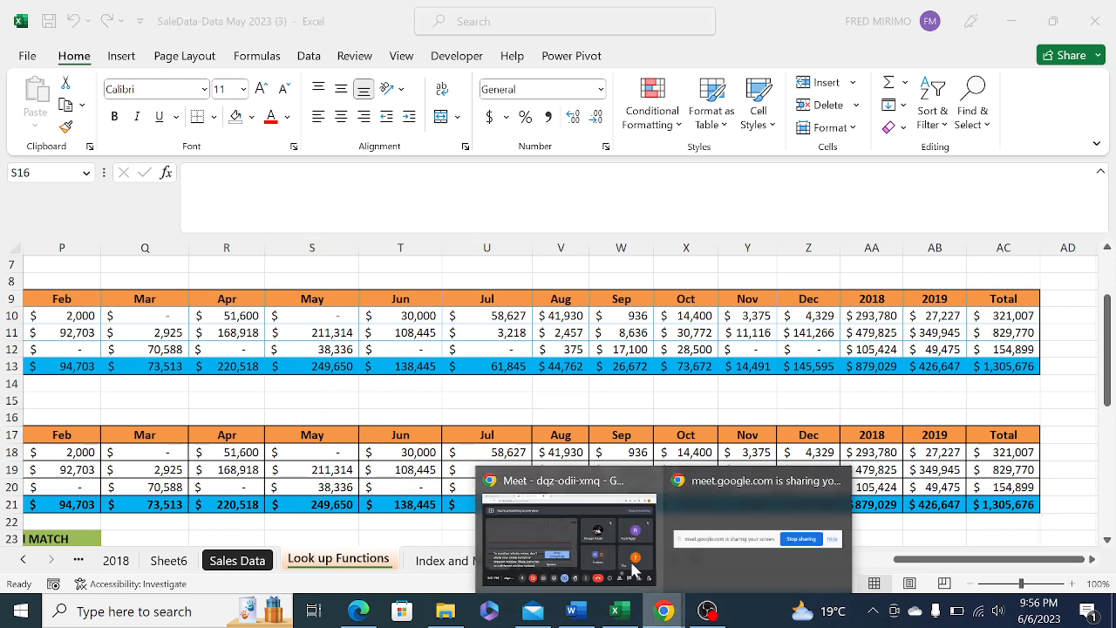
{"action": "left_click", "coordinate": [546, 520]}
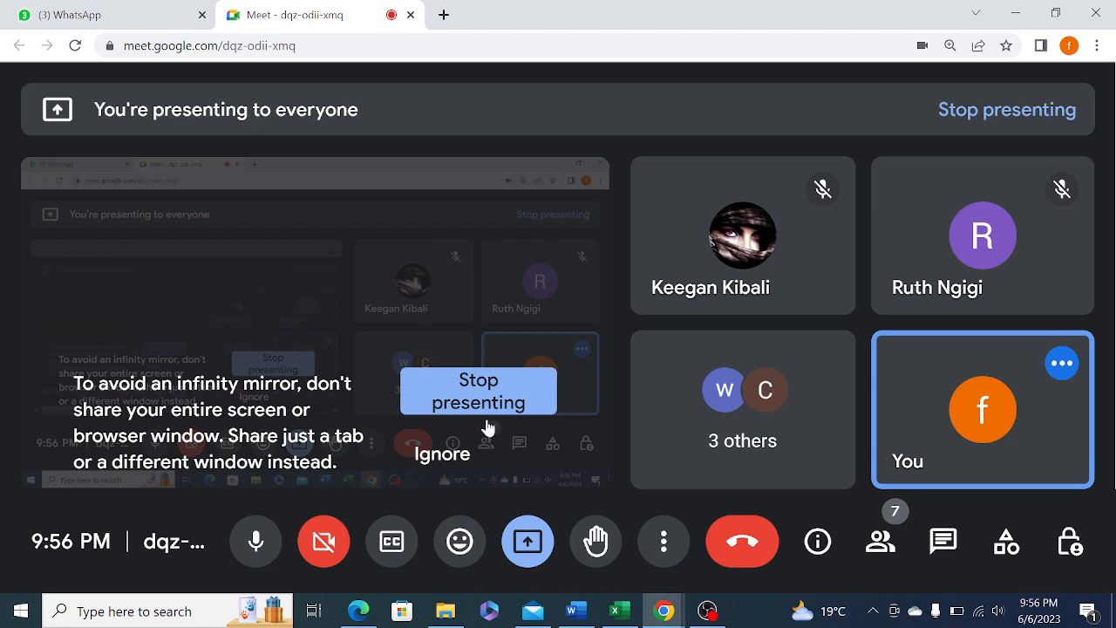
{"action": "left_click", "coordinate": [621, 615]}
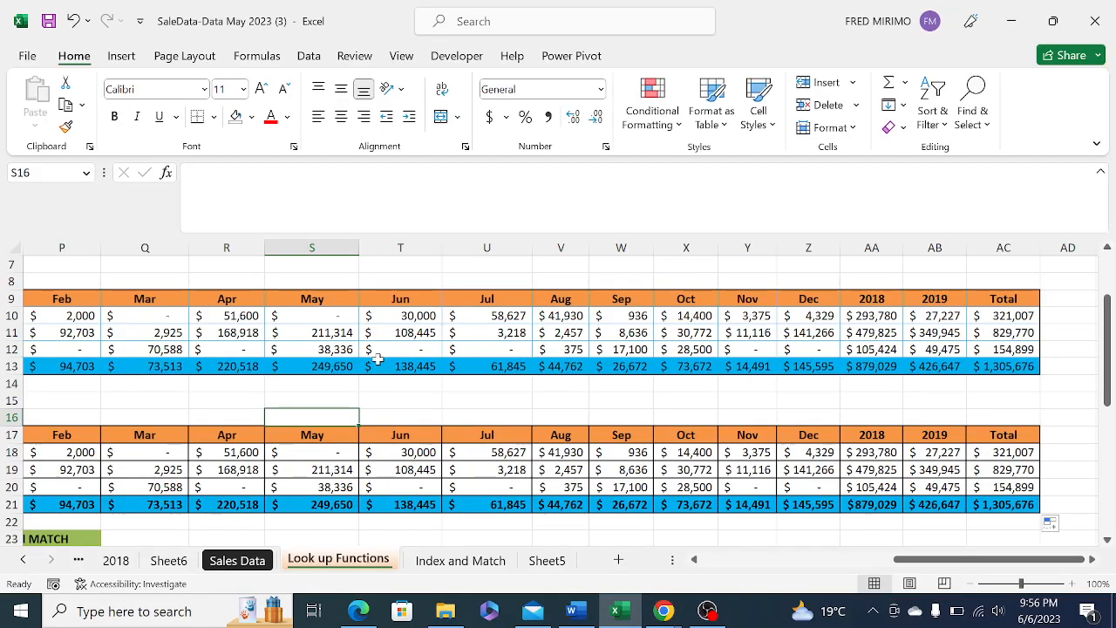
{"action": "left_click", "coordinate": [321, 399]}
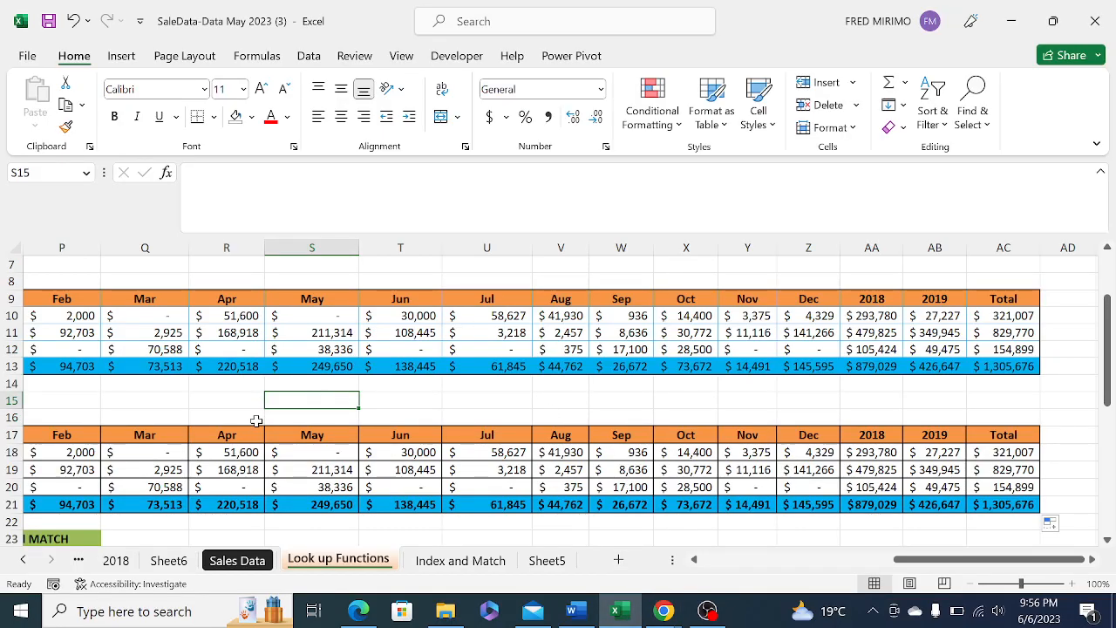
Start a VLOOKUP formula in cell O25, the East/Jan cell of the V LOOKUP and MATCH table
{"action": "left_click_drag", "start_coordinate": [918, 562], "coordinate": [831, 563]}
{"action": "scroll", "coordinate": [513, 462], "scroll_direction": "down", "scroll_amount": 2}
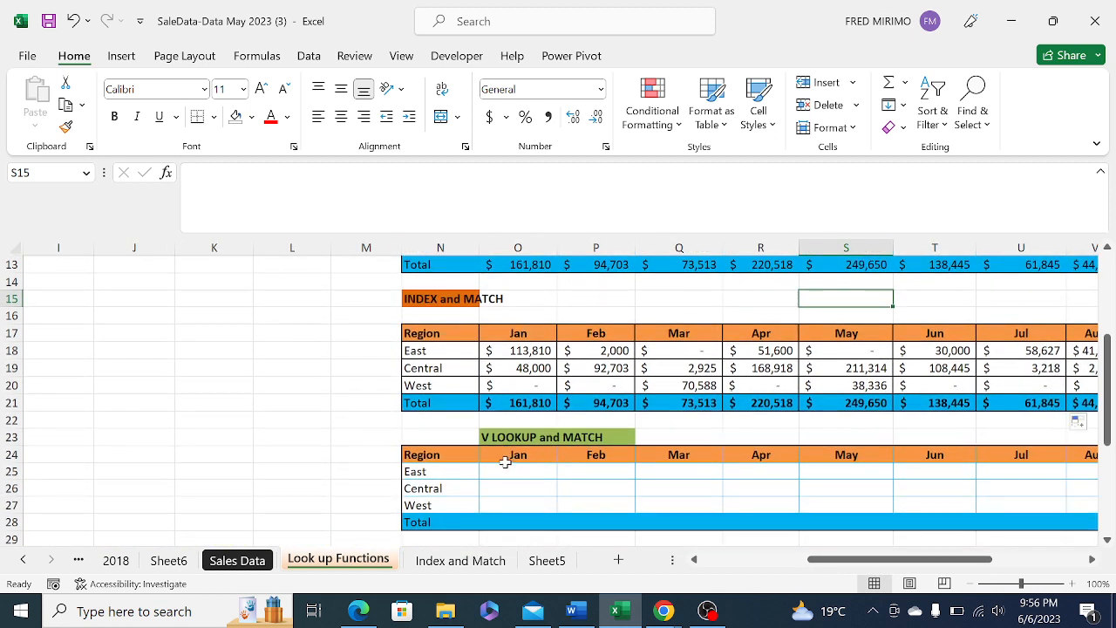
{"action": "left_click", "coordinate": [452, 472]}
{"action": "left_click", "coordinate": [514, 472]}
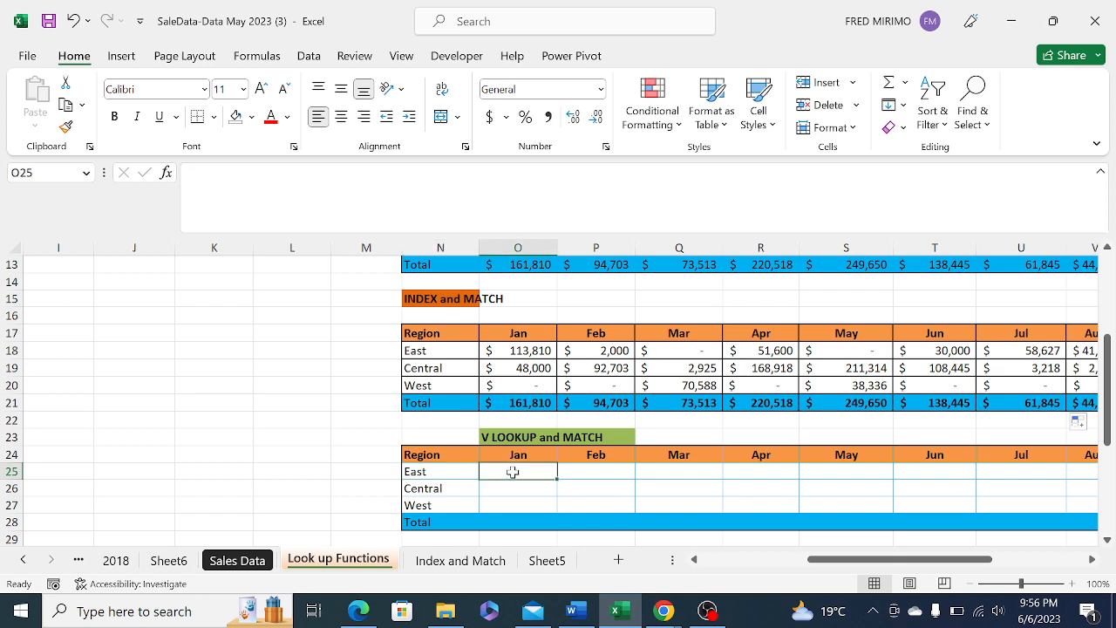
{"action": "left_click_drag", "start_coordinate": [957, 560], "coordinate": [986, 566]}
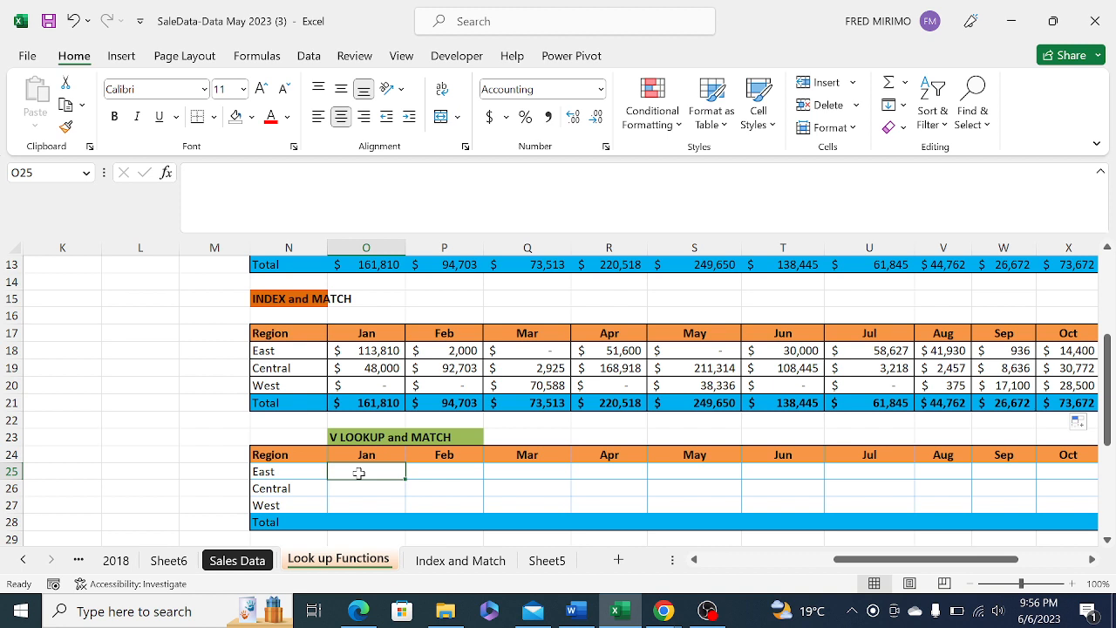
{"action": "type", "text": "="}
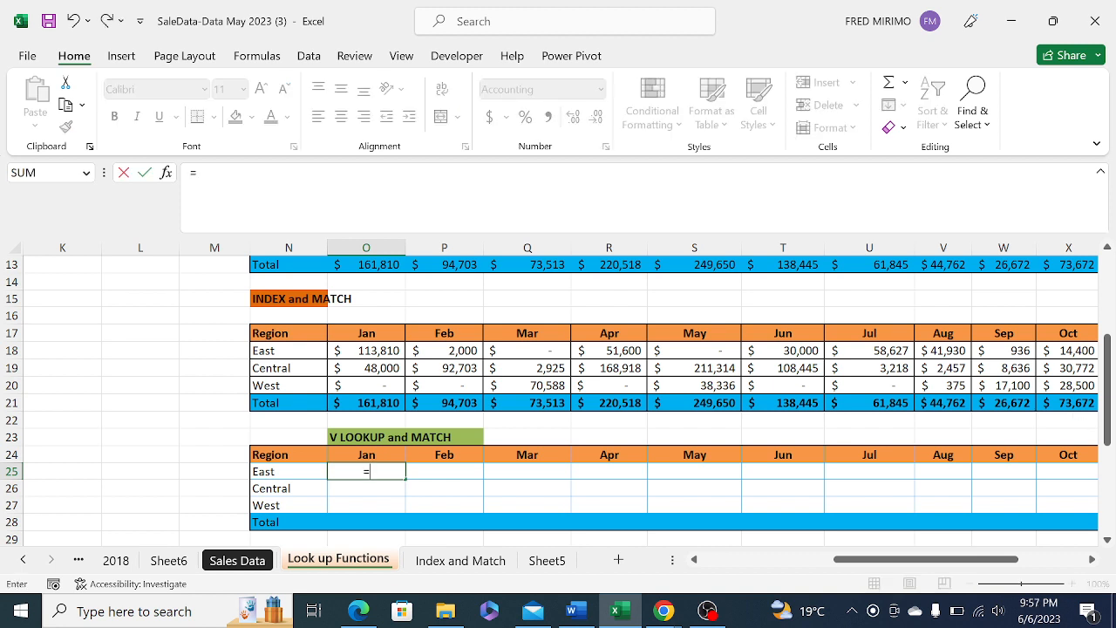
{"action": "type", "text": "vl"}
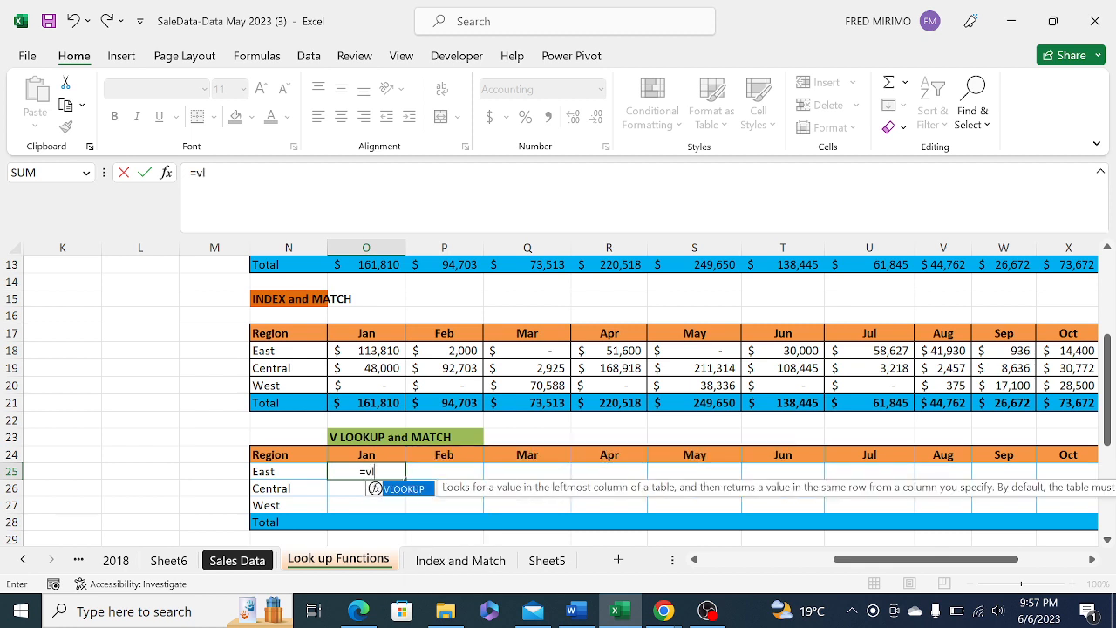
{"action": "double_click", "coordinate": [397, 491]}
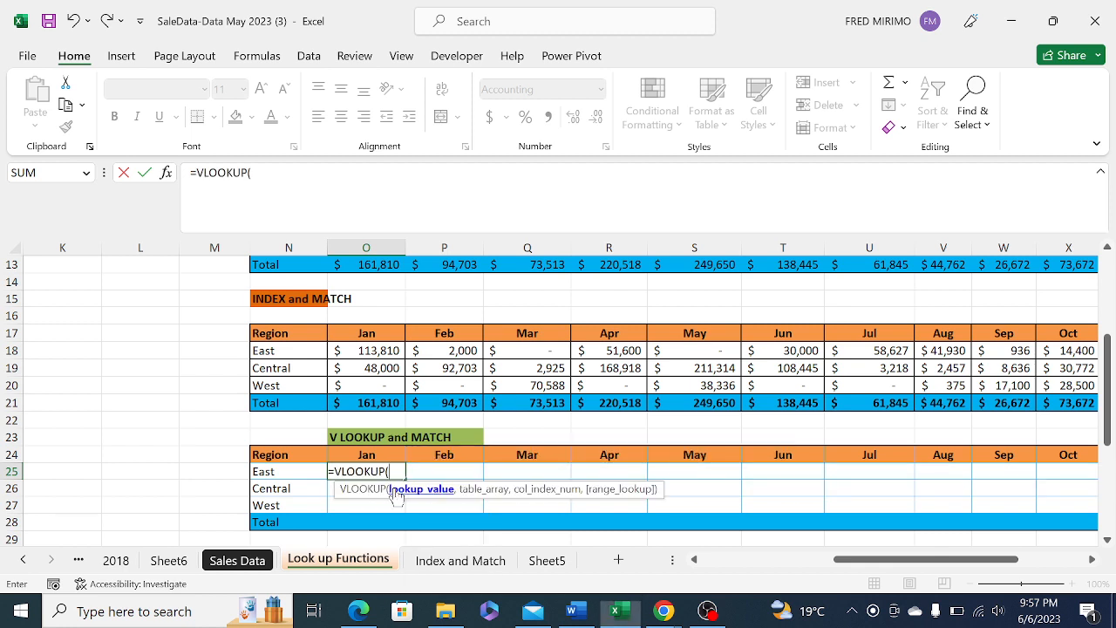
{"action": "left_click", "coordinate": [373, 490]}
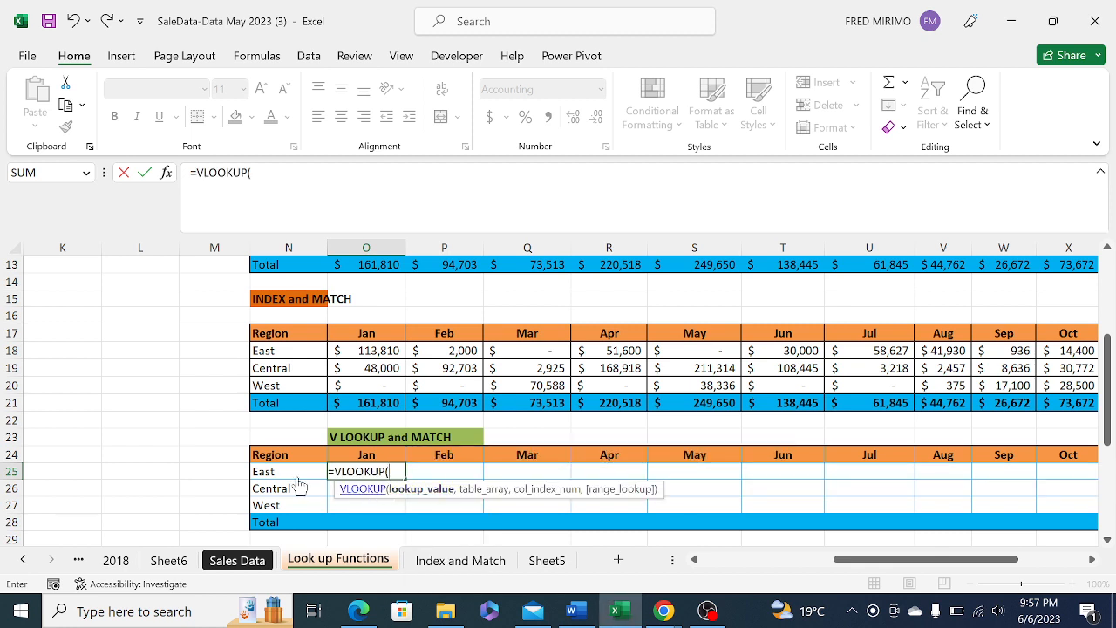
Set the VLOOKUP lookup value to the East region cell with its column locked as $N25, and close the Help pane
{"action": "left_click", "coordinate": [275, 471]}
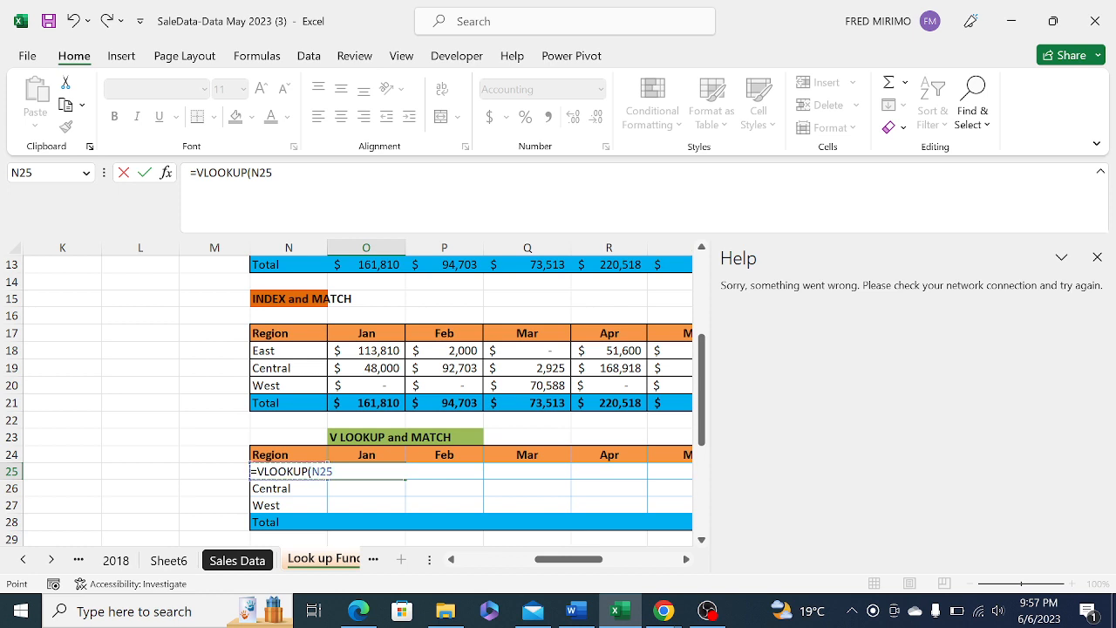
{"action": "key", "text": "F2"}
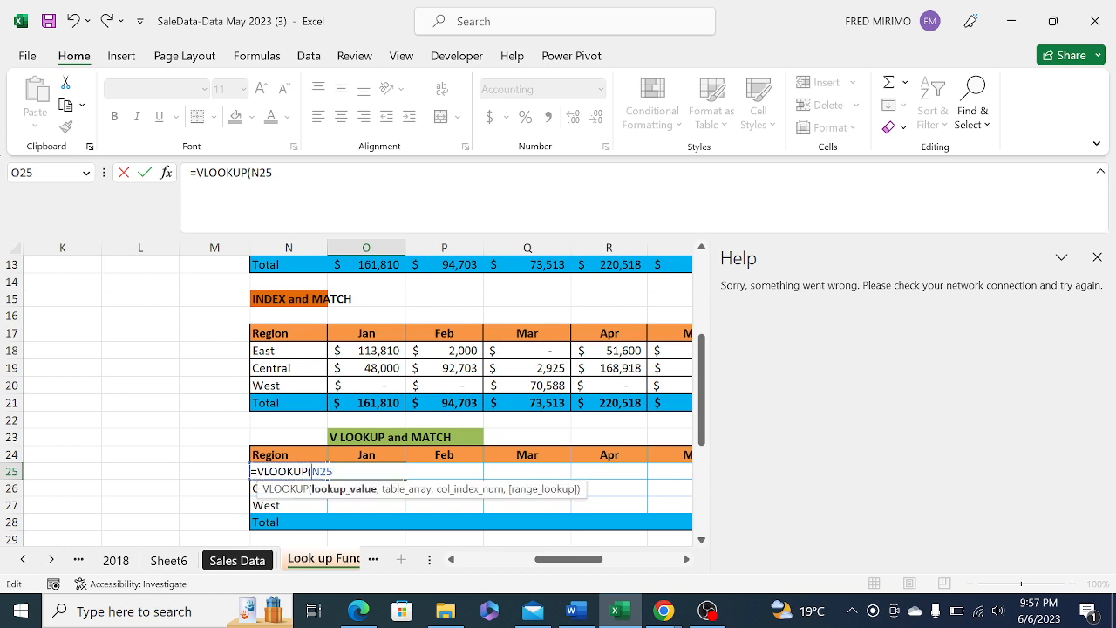
{"action": "key", "text": "F4"}
{"action": "key", "text": "F4"}
{"action": "key", "text": "F4"}
{"action": "type", "text": ","}
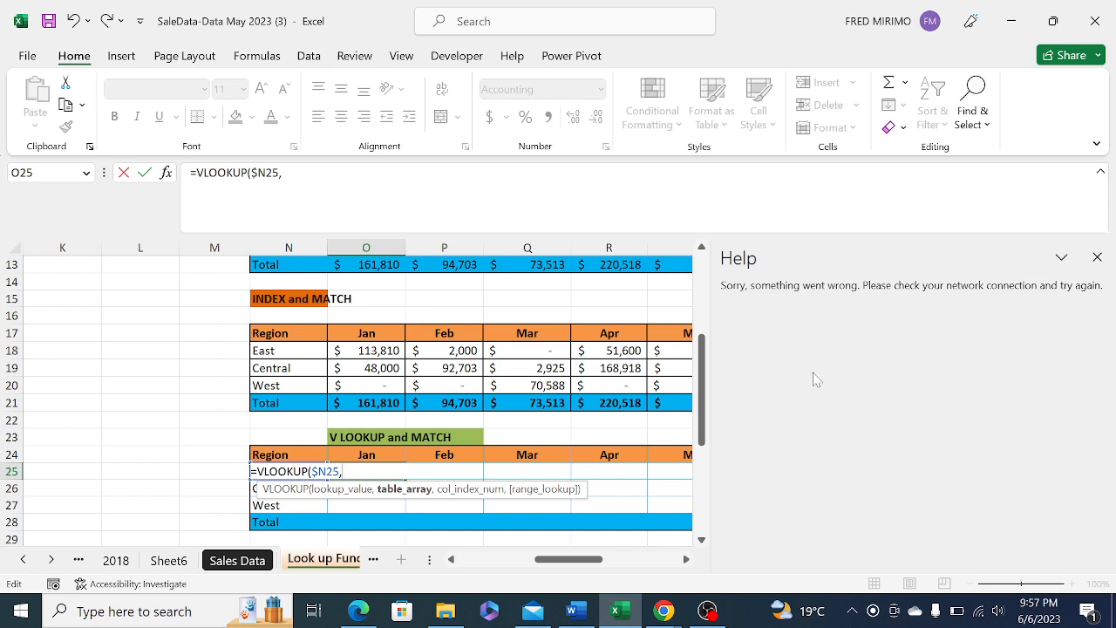
{"action": "left_click", "coordinate": [1097, 257]}
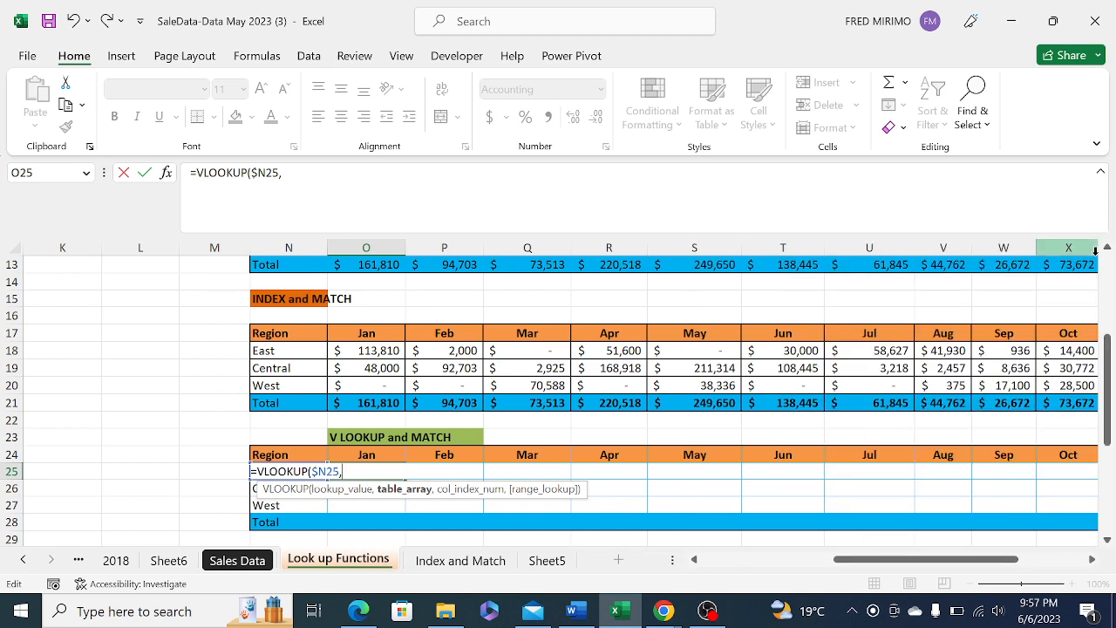
Set the VLOOKUP table array to the source sales table, including headers and totals, as the absolute range $N$9:$AC$13
{"action": "left_click_drag", "start_coordinate": [1109, 349], "coordinate": [1109, 299]}
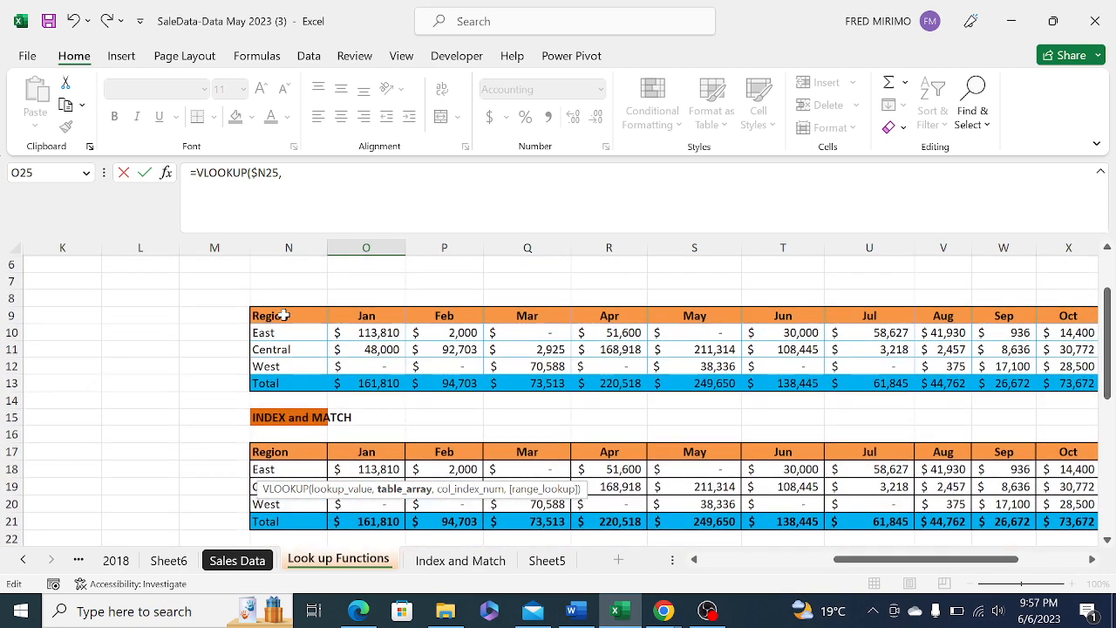
{"action": "left_click", "coordinate": [285, 319]}
{"action": "left_click_drag", "start_coordinate": [285, 319], "coordinate": [1077, 382]}
{"action": "left_click", "coordinate": [281, 171]}
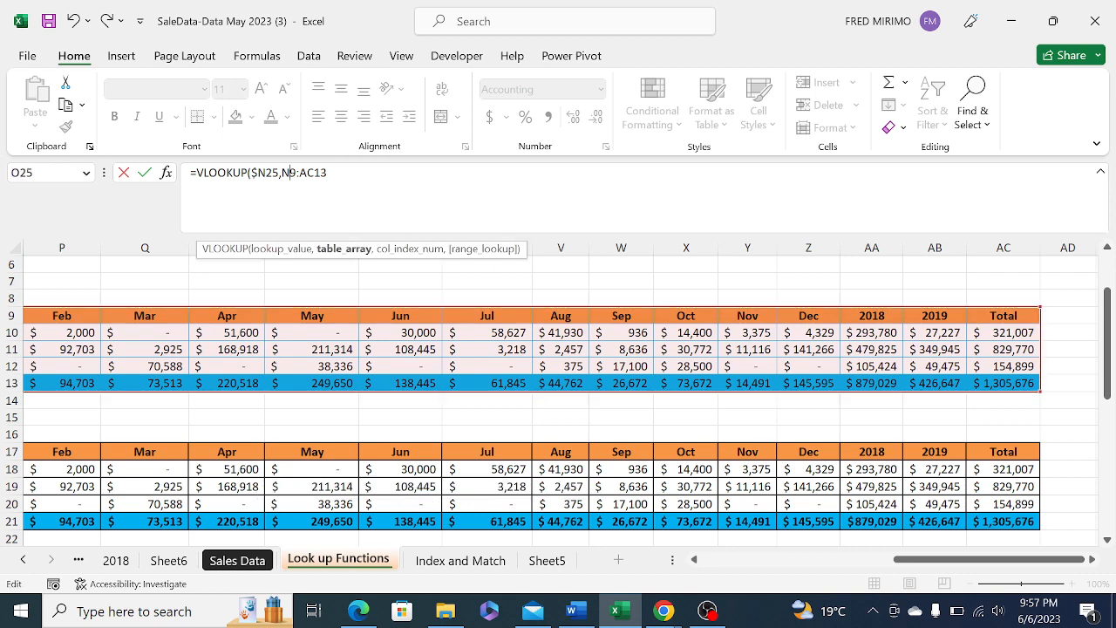
{"action": "key", "text": "F4"}
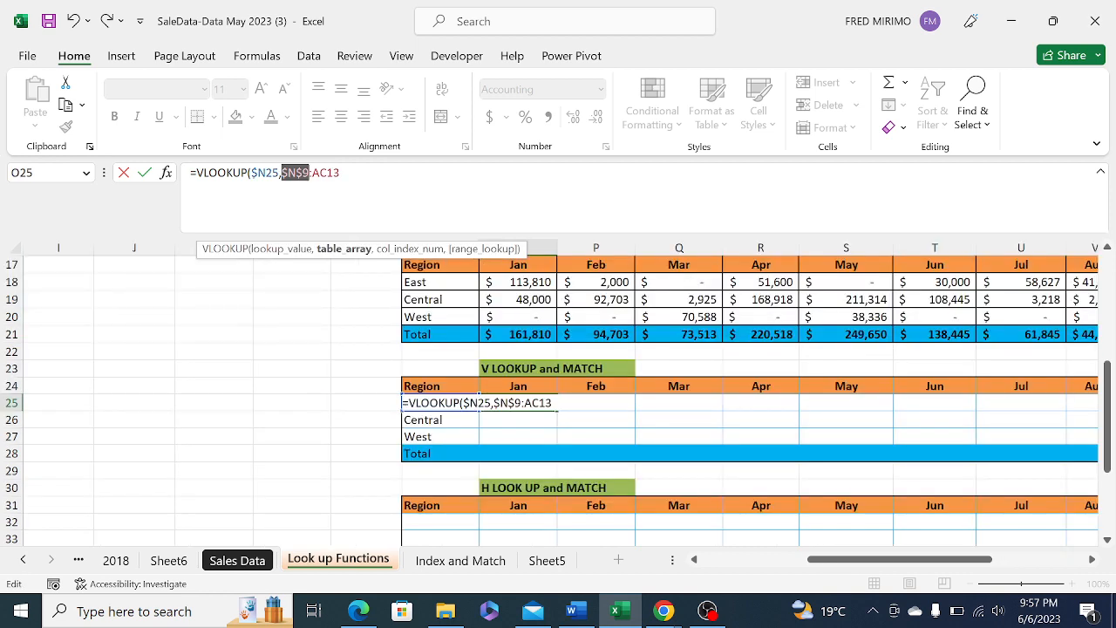
{"action": "left_click", "coordinate": [322, 172]}
{"action": "key", "text": "F4"}
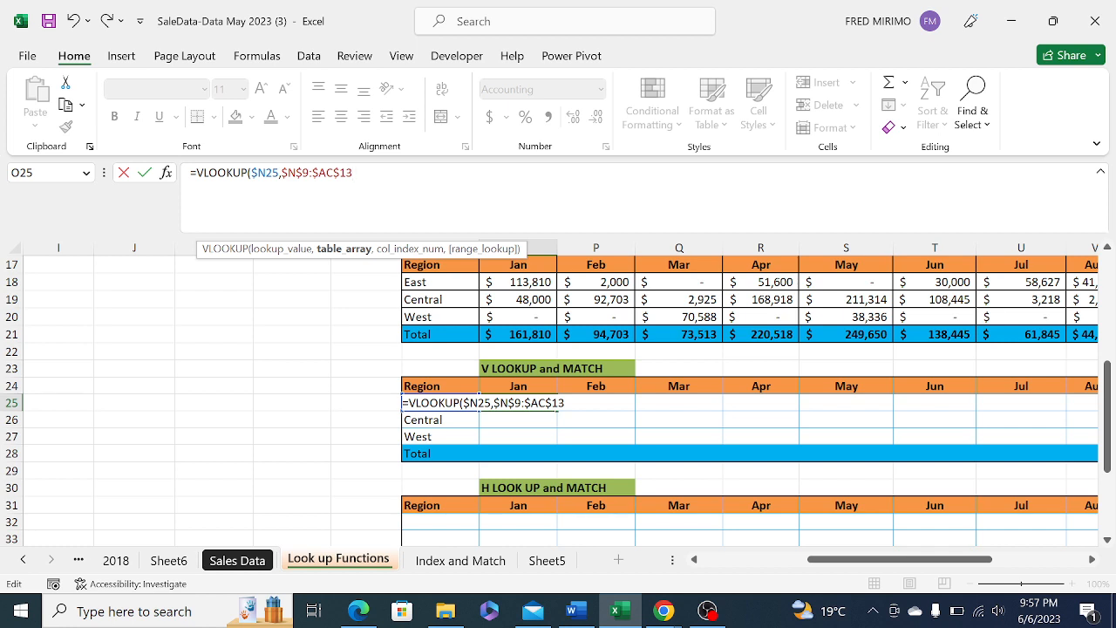
{"action": "type", "text": ","}
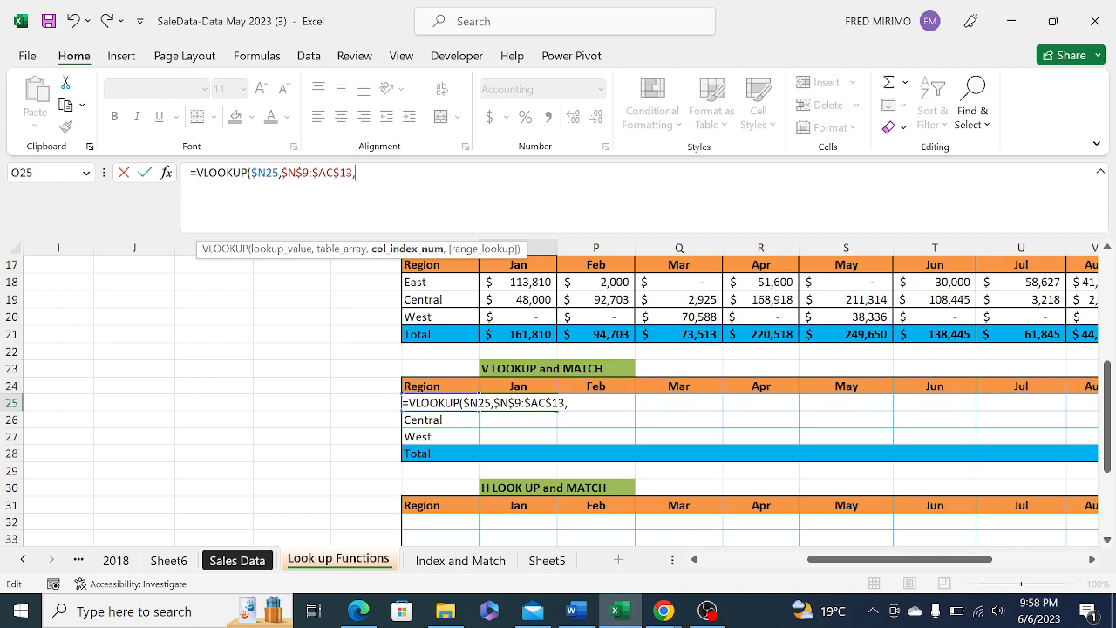
{"action": "key", "text": "BackSpace"}
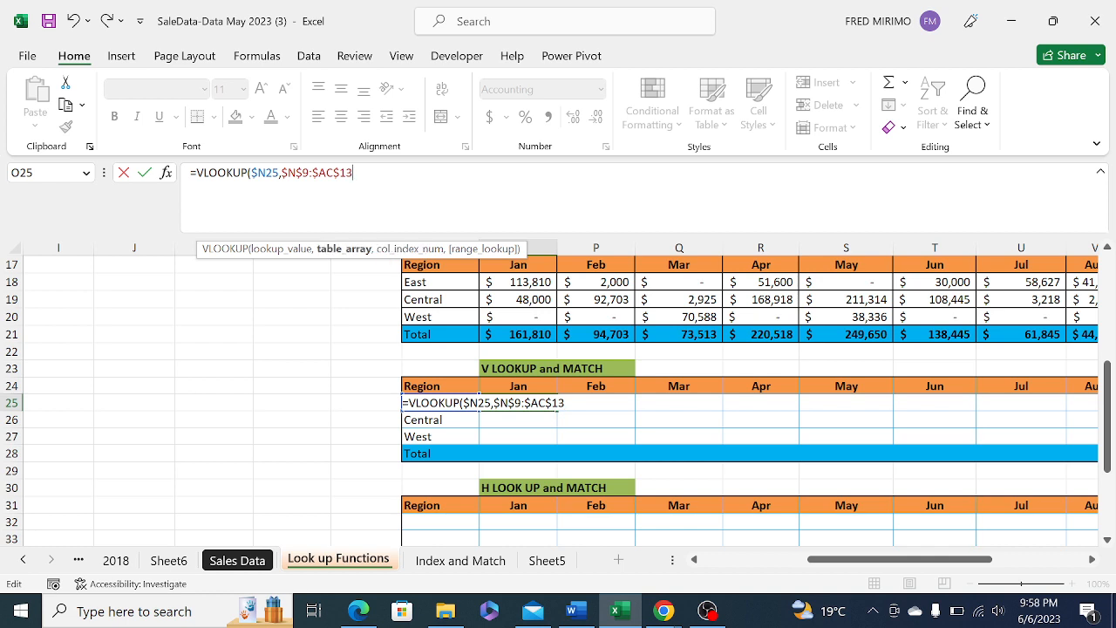
{"action": "type", "text": ","}
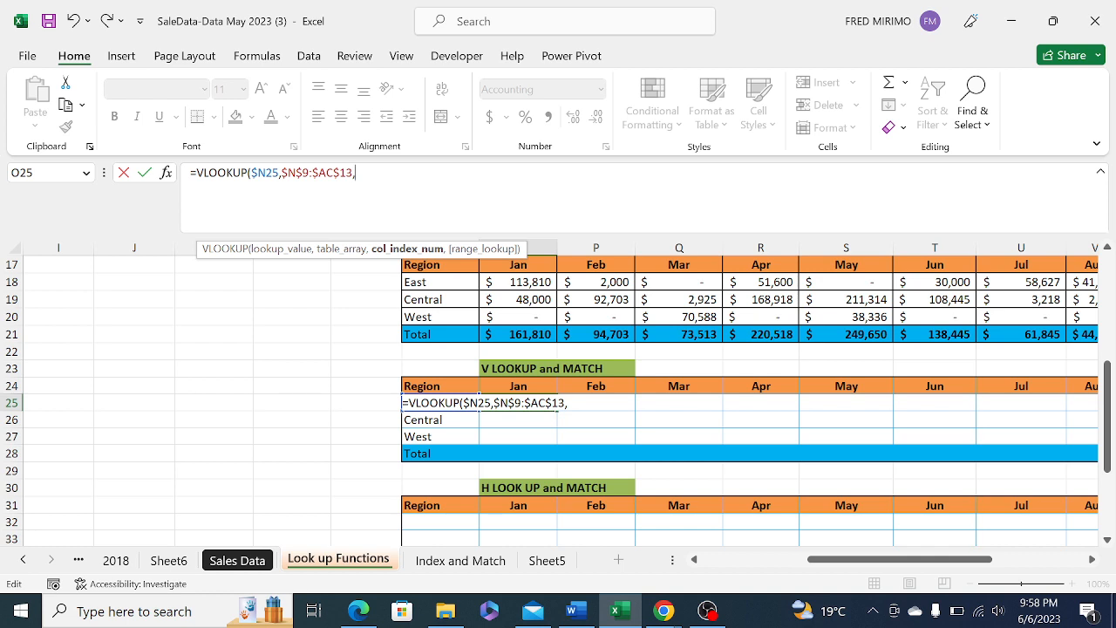
Nest a MATCH function as the column index, using the Jan header with its row locked as O$24 for the lookup value
{"action": "type", "text": "ma"}
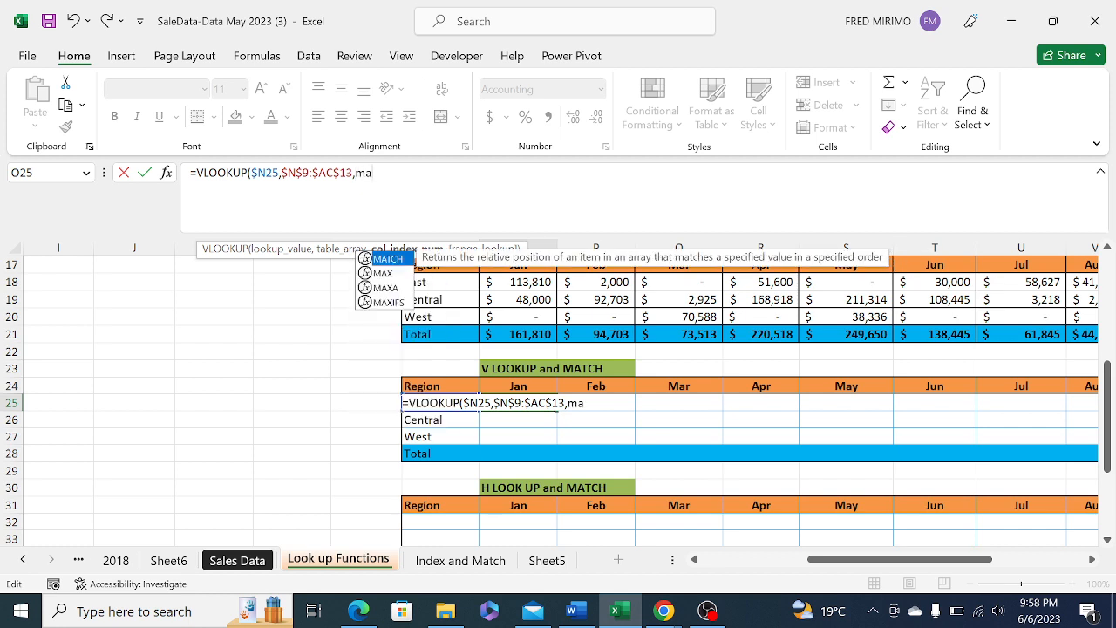
{"action": "double_click", "coordinate": [399, 258]}
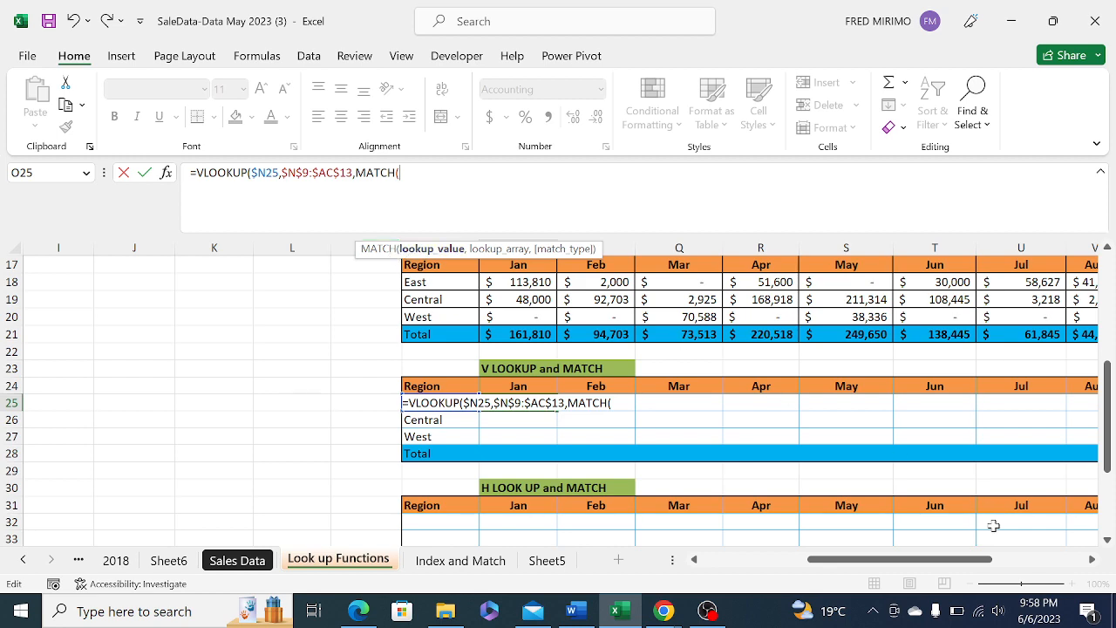
{"action": "left_click_drag", "start_coordinate": [916, 561], "coordinate": [884, 567]}
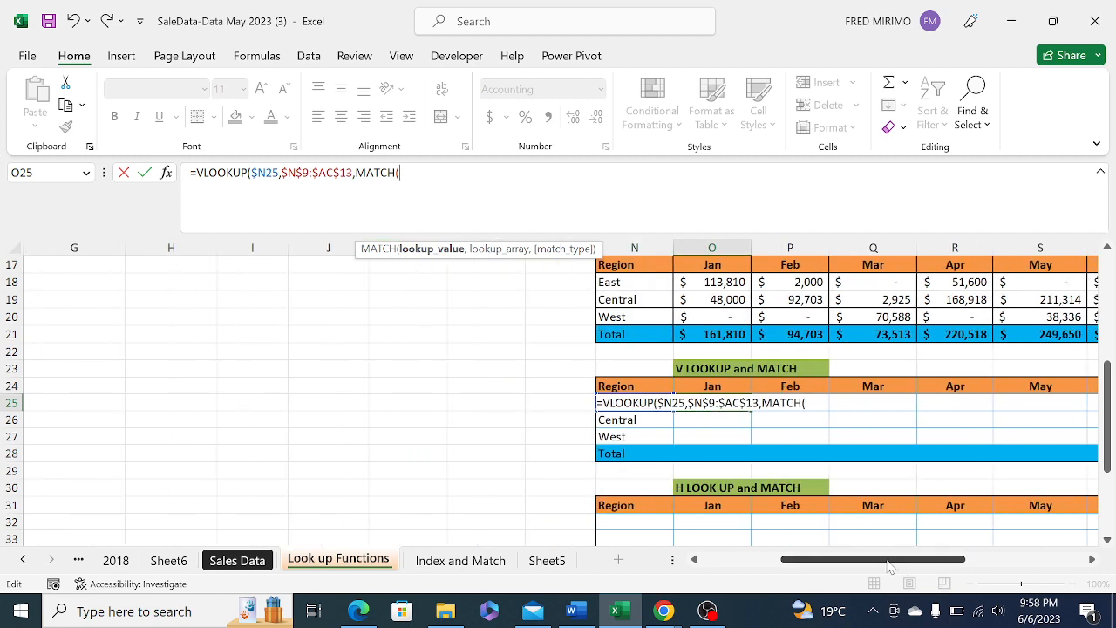
{"action": "left_click", "coordinate": [716, 387]}
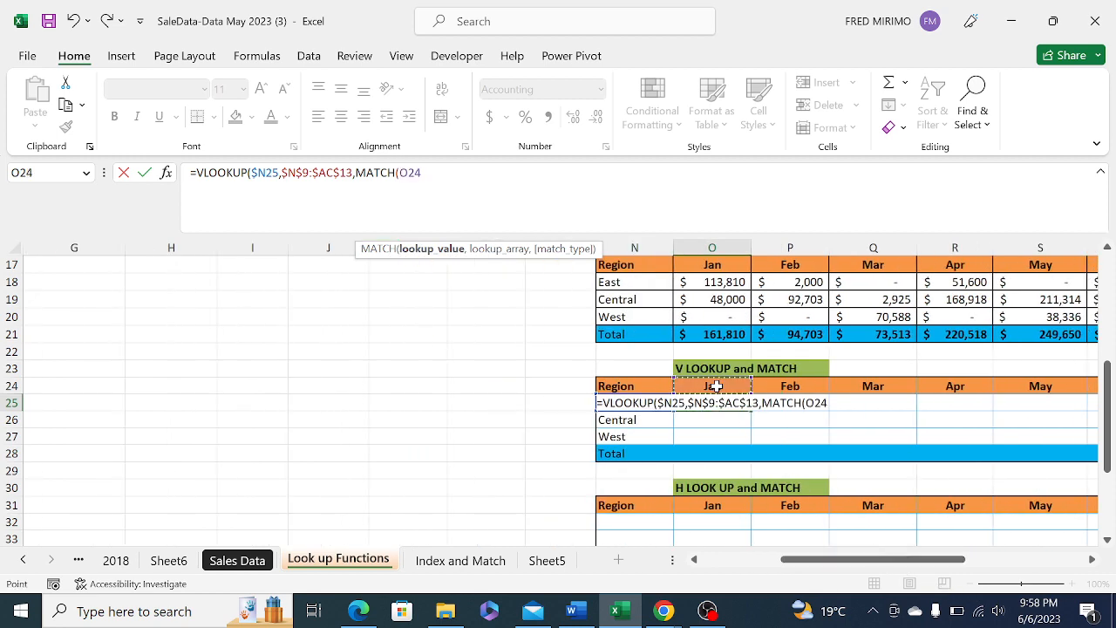
{"action": "left_click", "coordinate": [400, 173]}
{"action": "type", "text": "$13"}
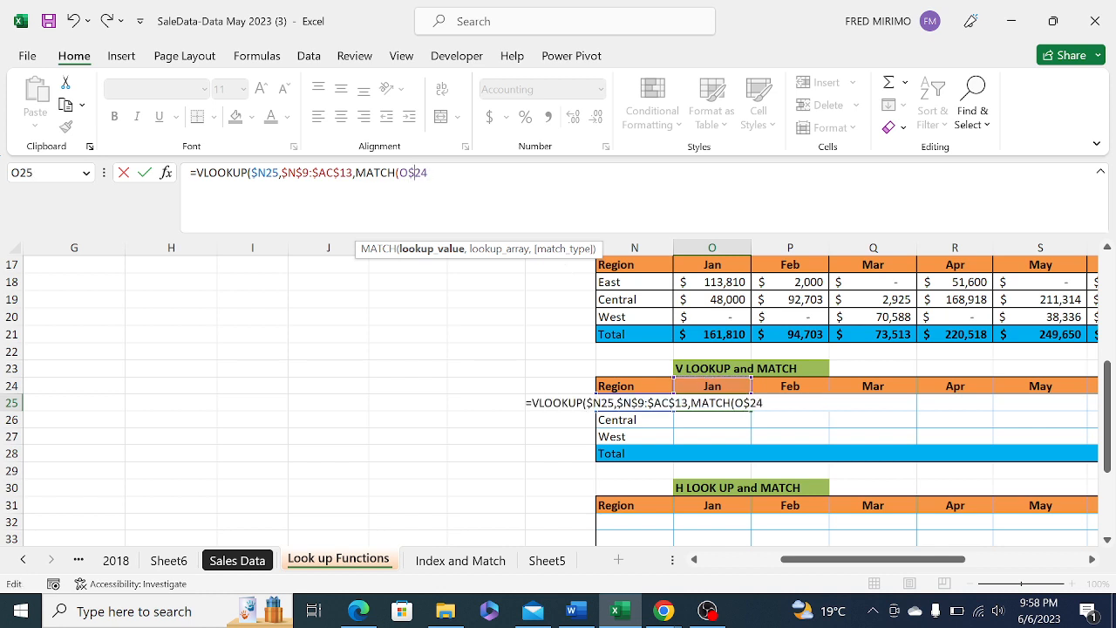
{"action": "type", "text": ","}
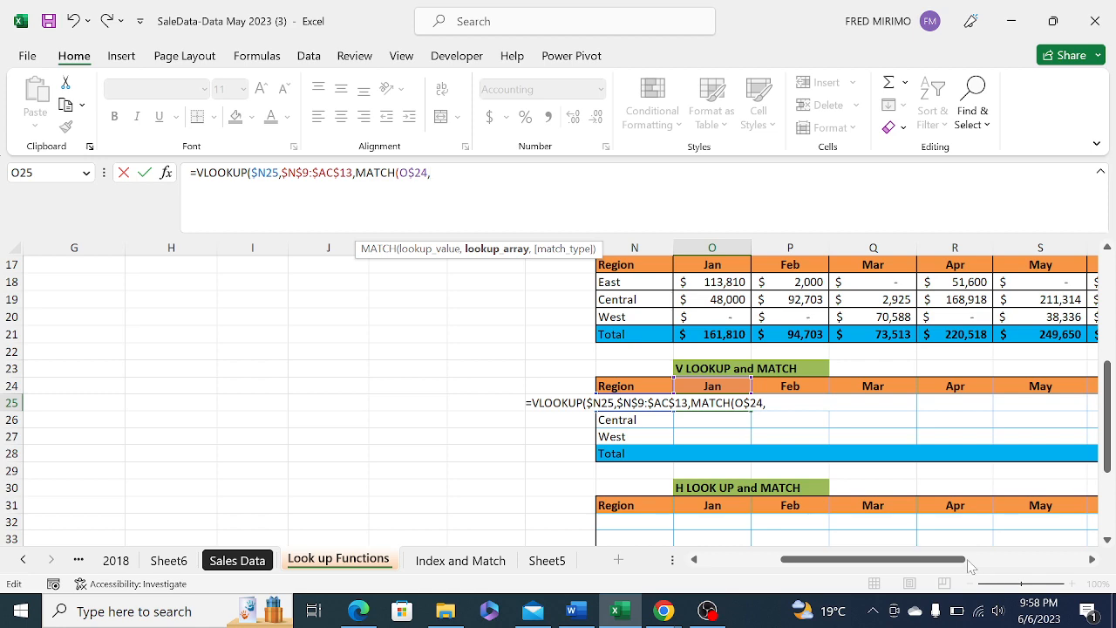
Set the MATCH lookup array to the source table's header row as the absolute range $N$9:$AC$9
{"action": "left_click_drag", "start_coordinate": [970, 563], "coordinate": [1016, 567]}
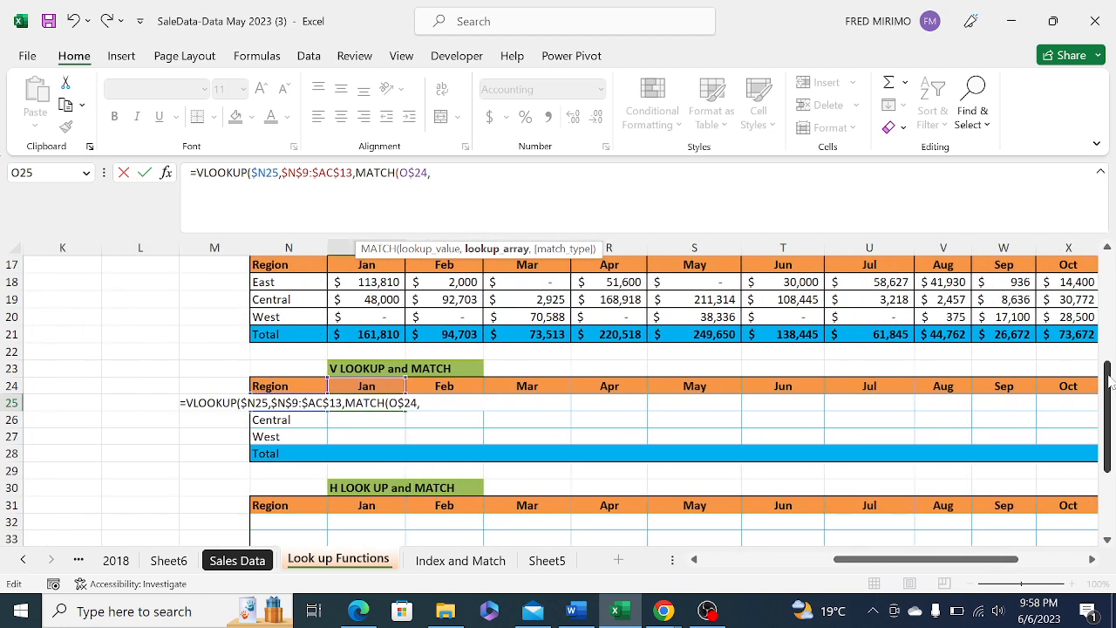
{"action": "left_click_drag", "start_coordinate": [1110, 377], "coordinate": [1111, 301]}
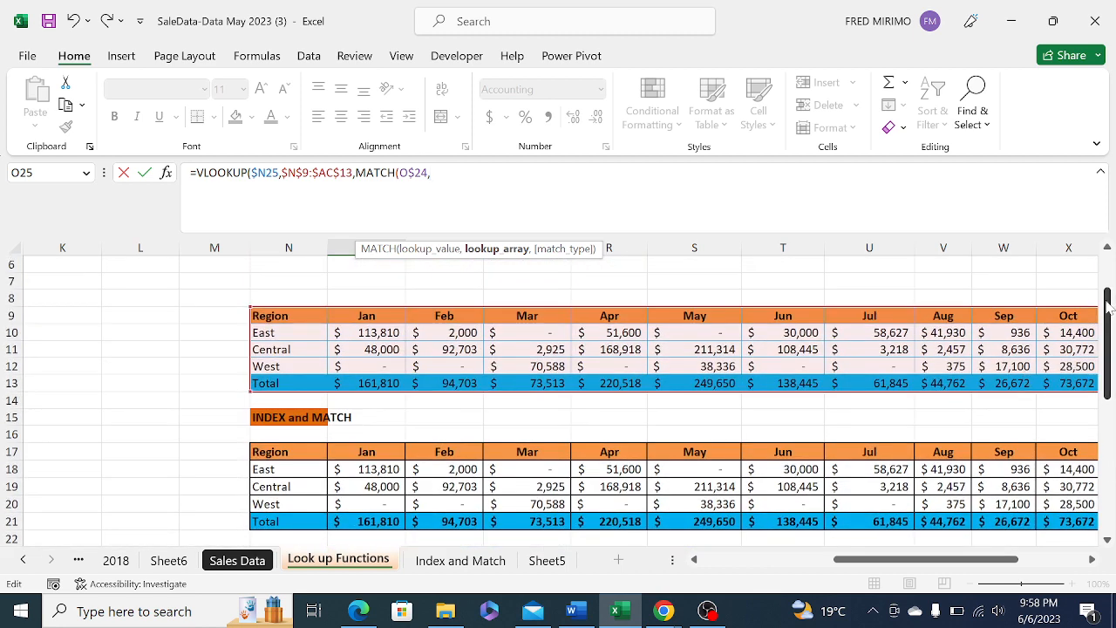
{"action": "left_click", "coordinate": [298, 317]}
{"action": "left_click_drag", "start_coordinate": [297, 318], "coordinate": [1090, 320]}
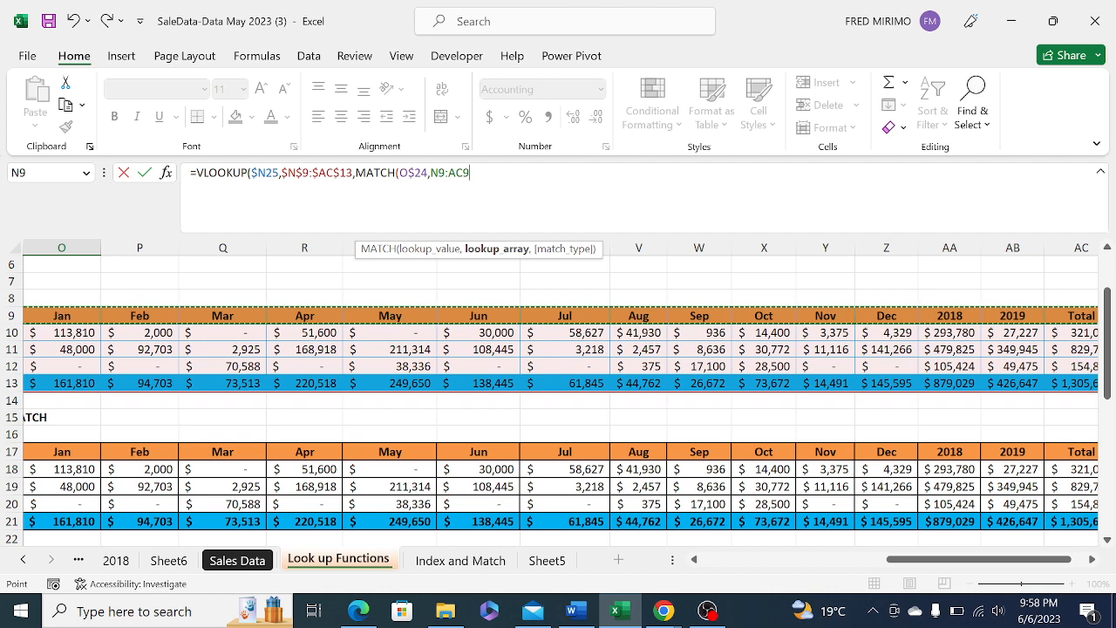
{"action": "key", "text": "F2"}
{"action": "key", "text": "F4"}
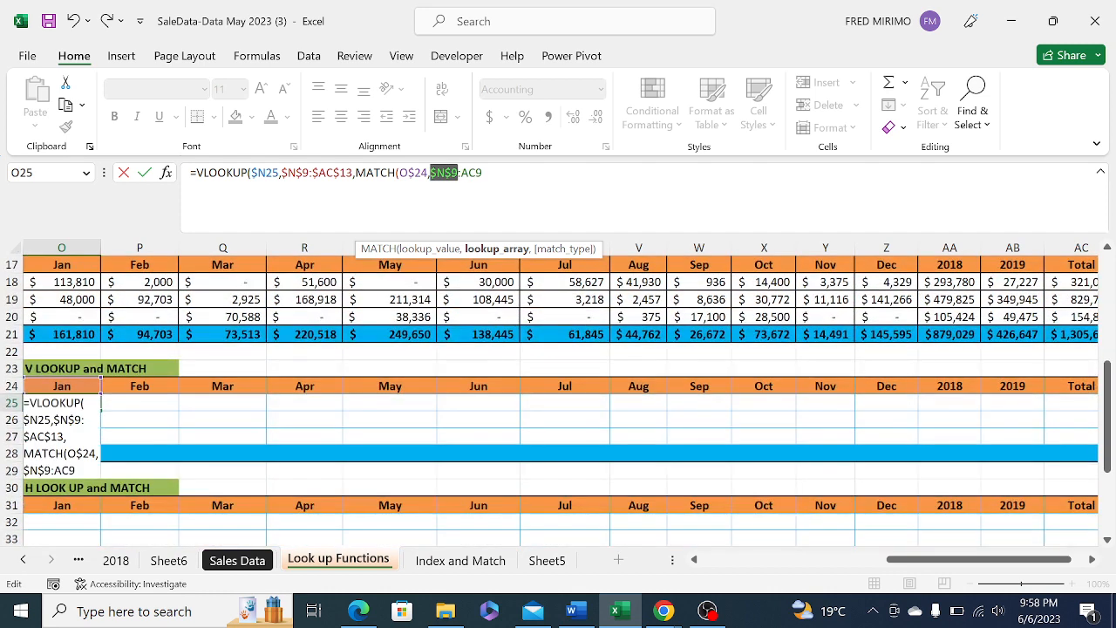
{"action": "left_click", "coordinate": [470, 172]}
{"action": "key", "text": "F4"}
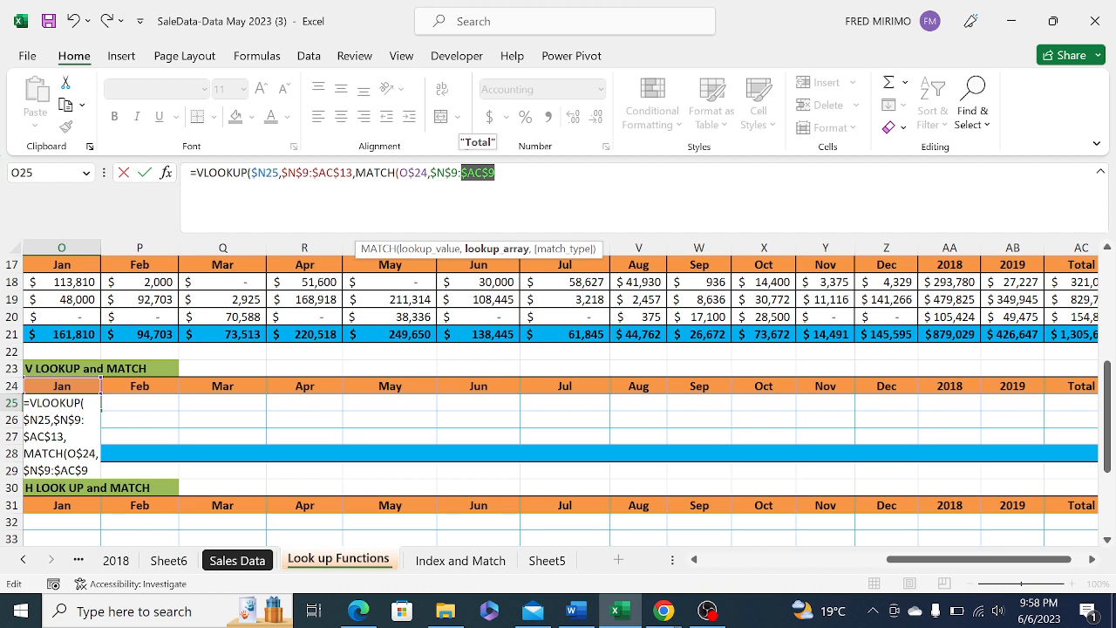
{"action": "key", "text": "Right"}
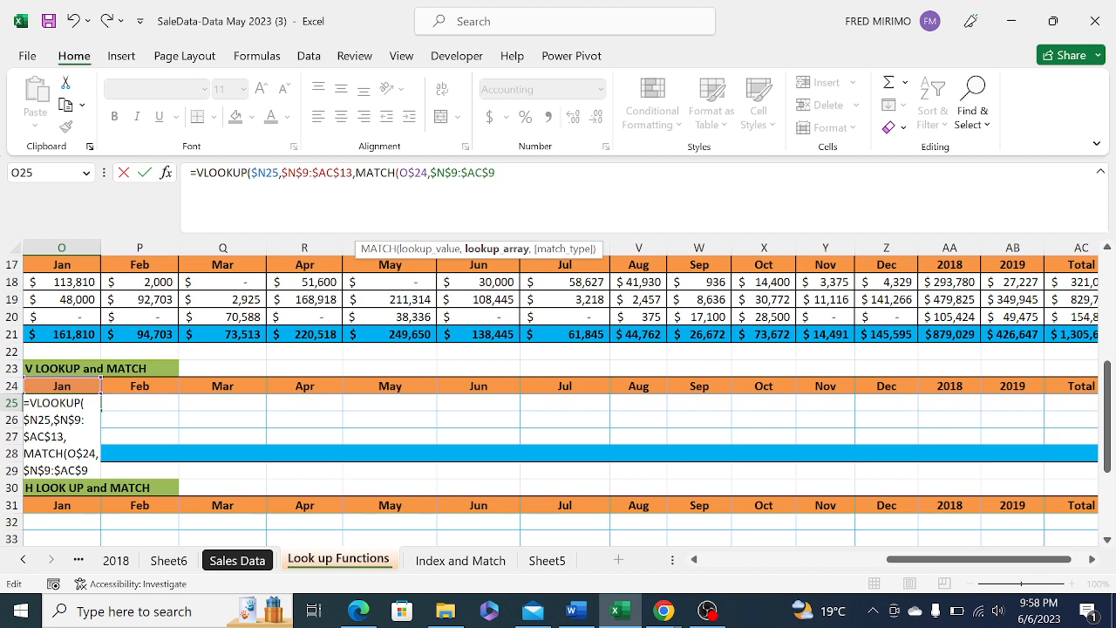
Set MATCH to exact match type 0, close it, and set the VLOOKUP range lookup to FALSE for an exact match
{"action": "type", "text": ","}
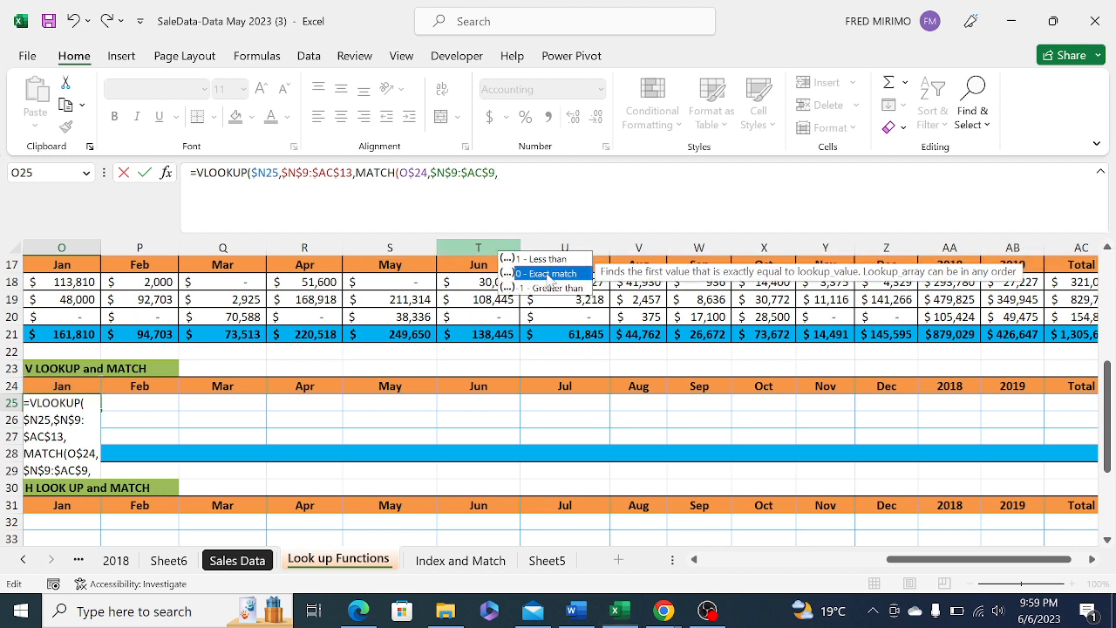
{"action": "double_click", "coordinate": [551, 273]}
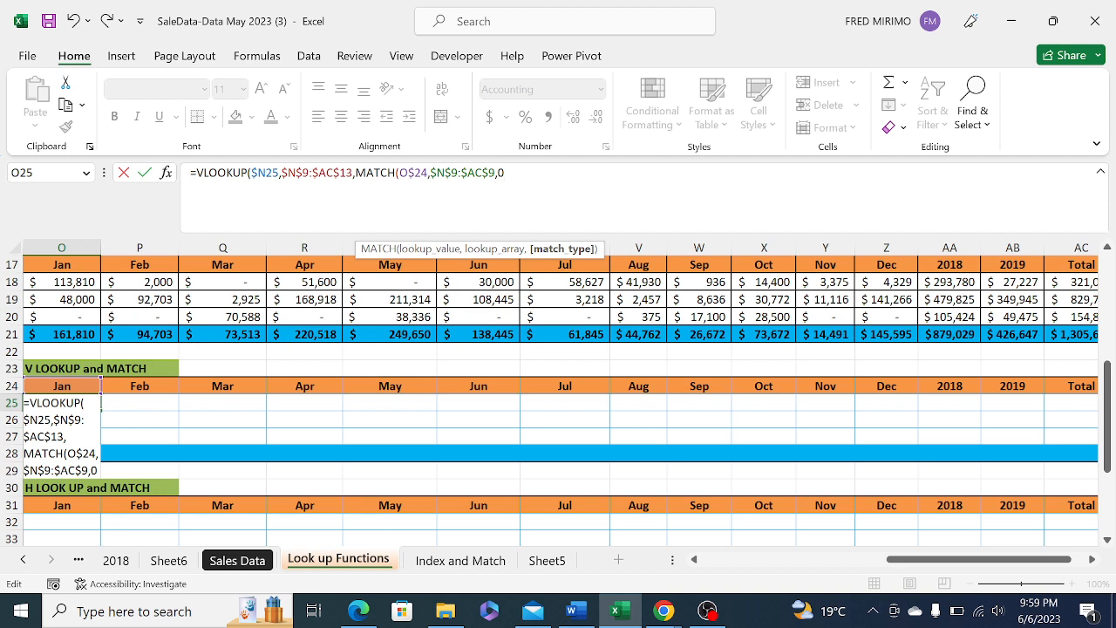
{"action": "type", "text": ")"}
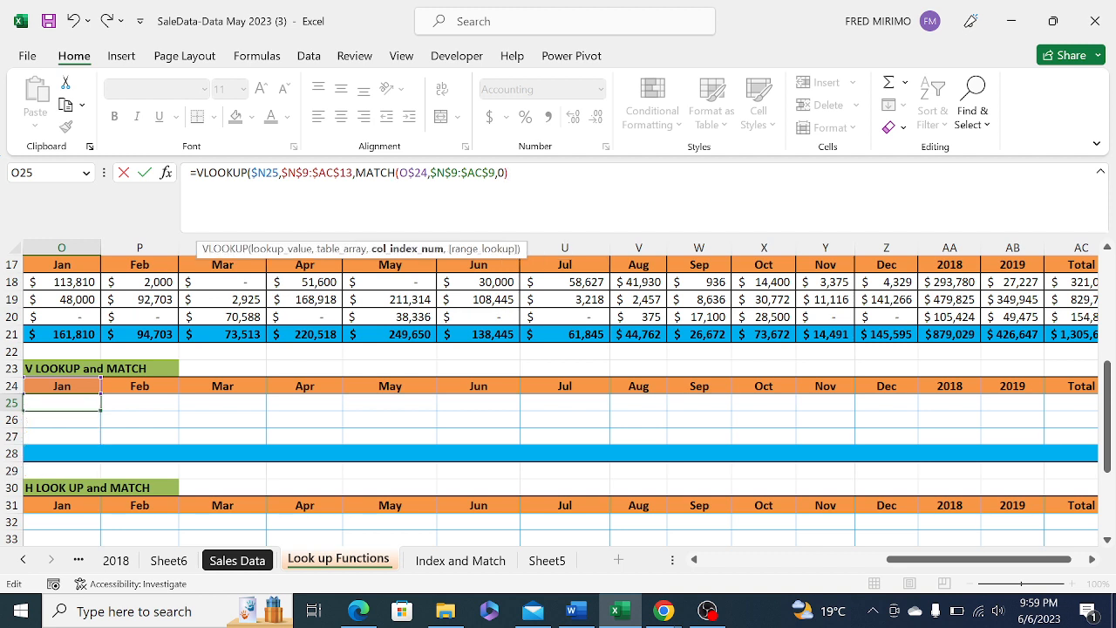
{"action": "type", "text": ","}
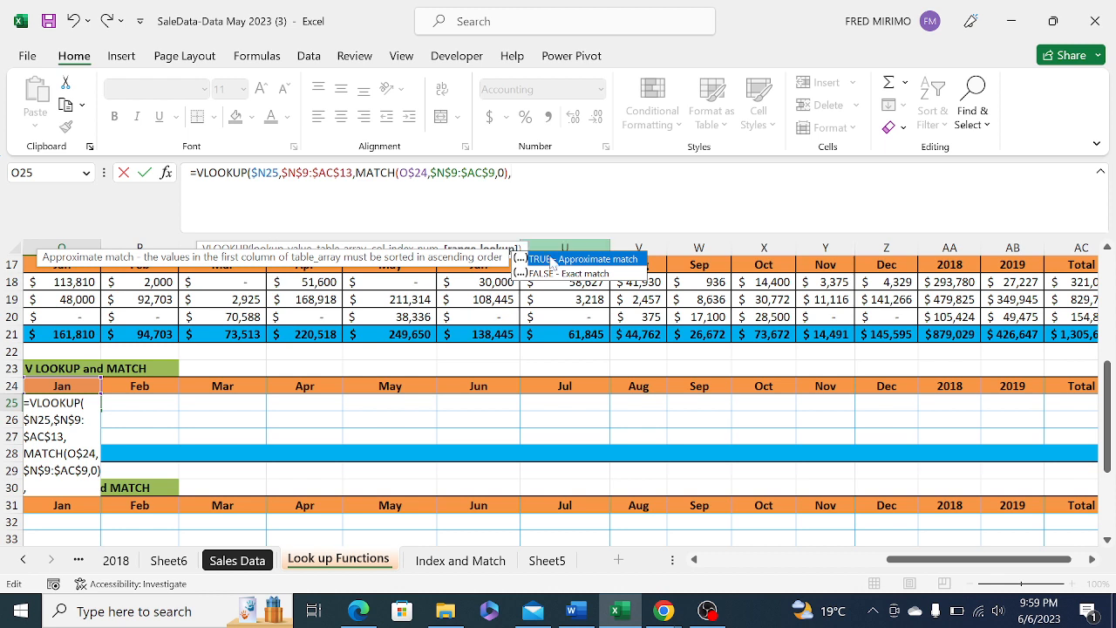
{"action": "left_click", "coordinate": [552, 276]}
{"action": "double_click", "coordinate": [552, 276]}
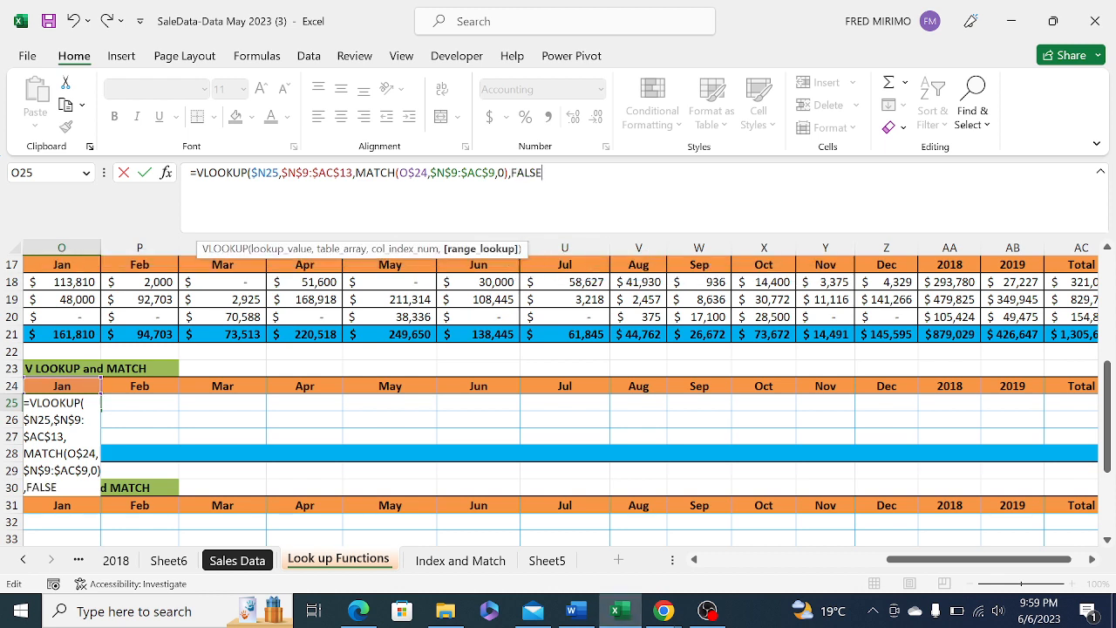
Close the VLOOKUP and MATCH formula and enter it in East's Jan cell of the V LOOKUP and MATCH table
{"action": "type", "text": ")"}
{"action": "key", "text": "Return"}
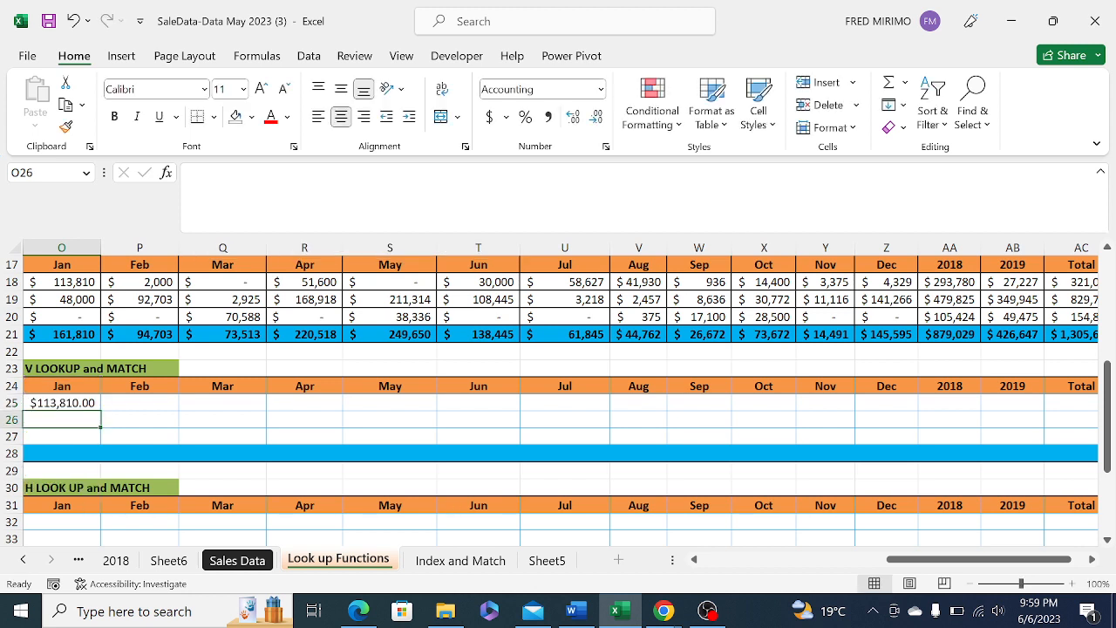
{"action": "left_click_drag", "start_coordinate": [922, 562], "coordinate": [878, 566]}
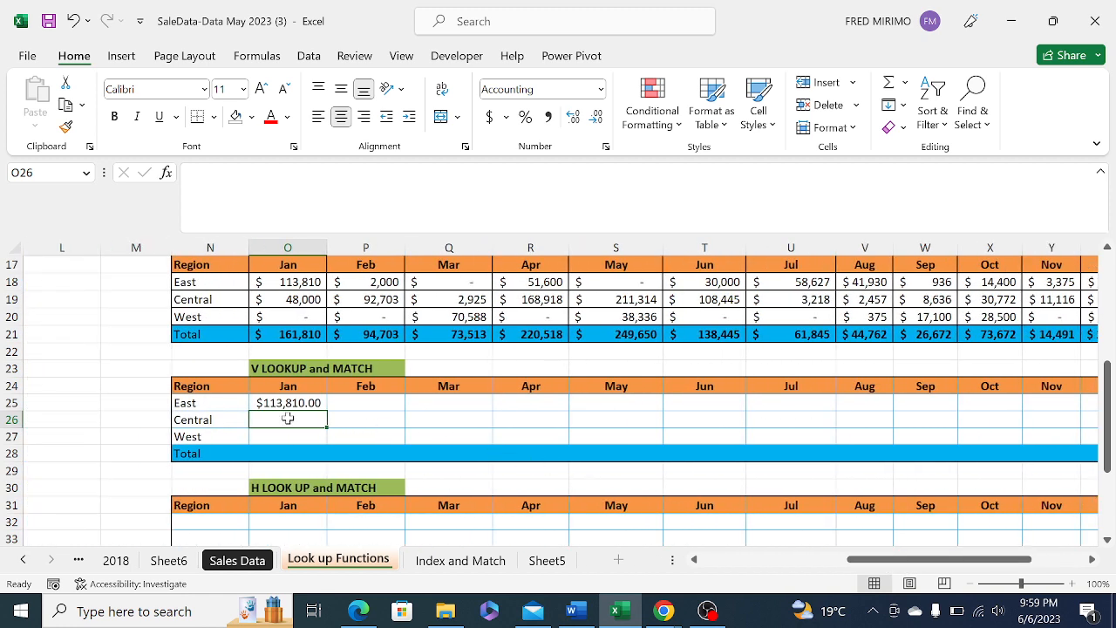
{"action": "left_click", "coordinate": [416, 417]}
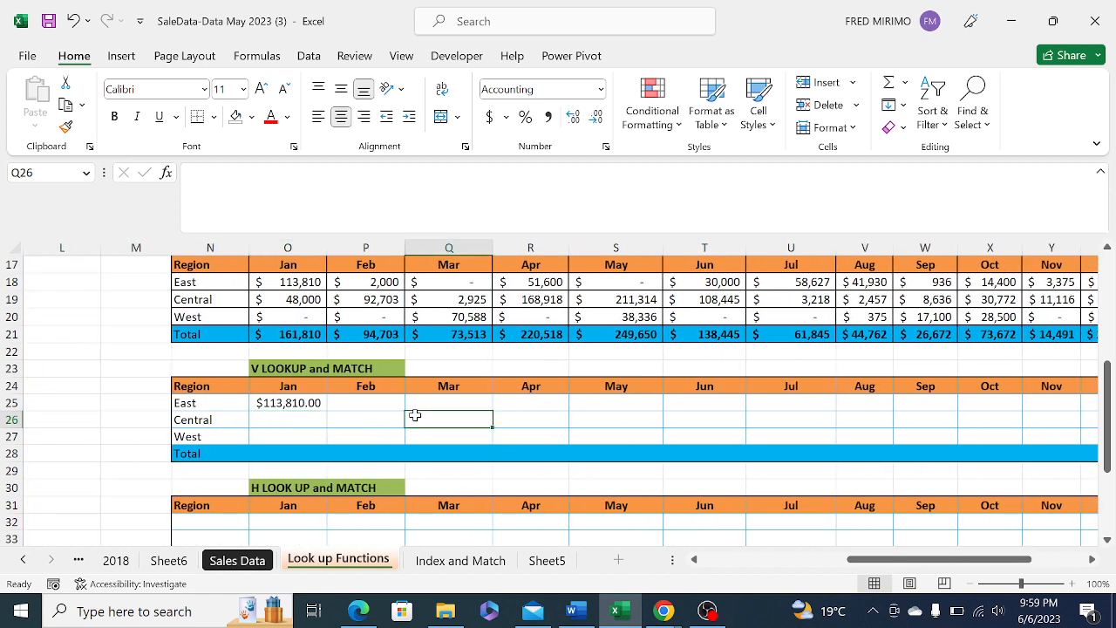
Examine the table array and header row ranges that East's Jan VLOOKUP formula references in the source sales table
{"action": "left_click", "coordinate": [285, 403]}
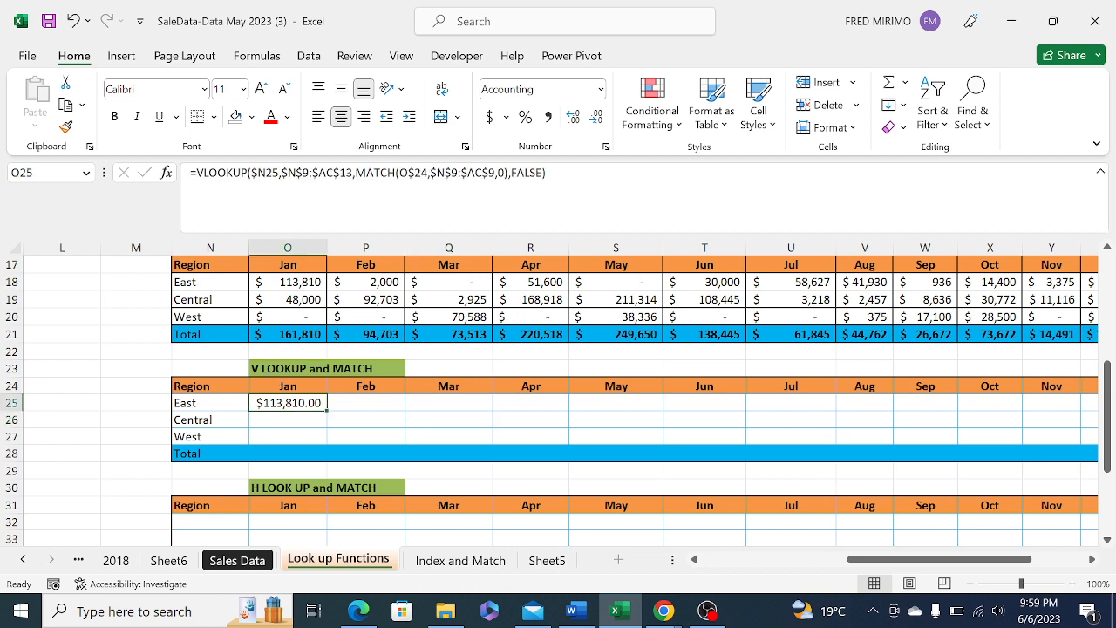
{"action": "left_click", "coordinate": [310, 173]}
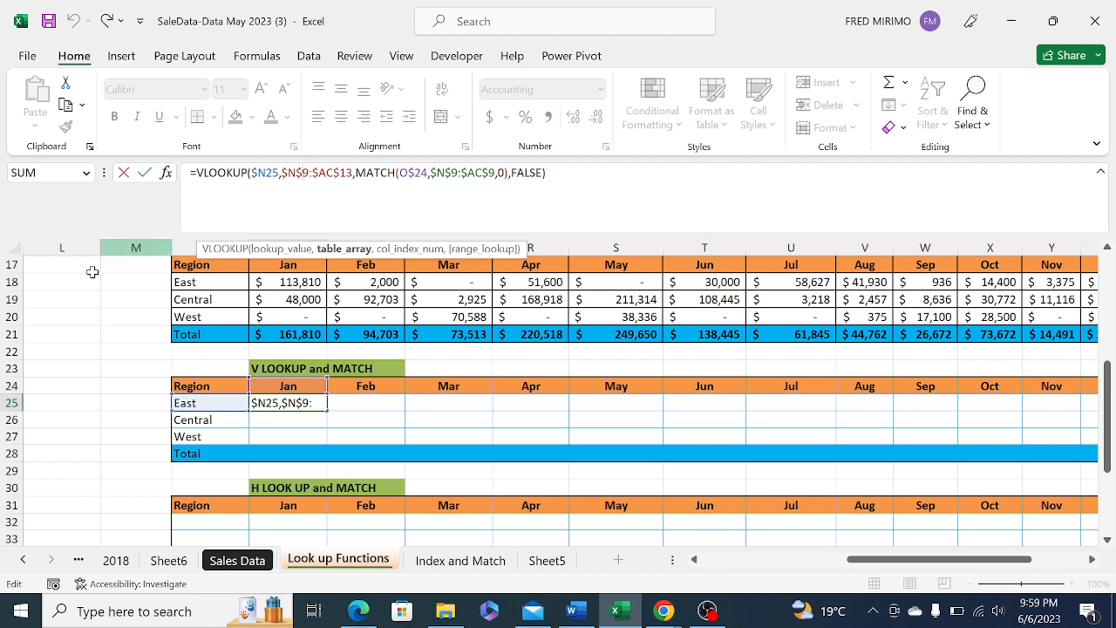
{"action": "scroll", "coordinate": [129, 281], "scroll_direction": "up", "scroll_amount": 1}
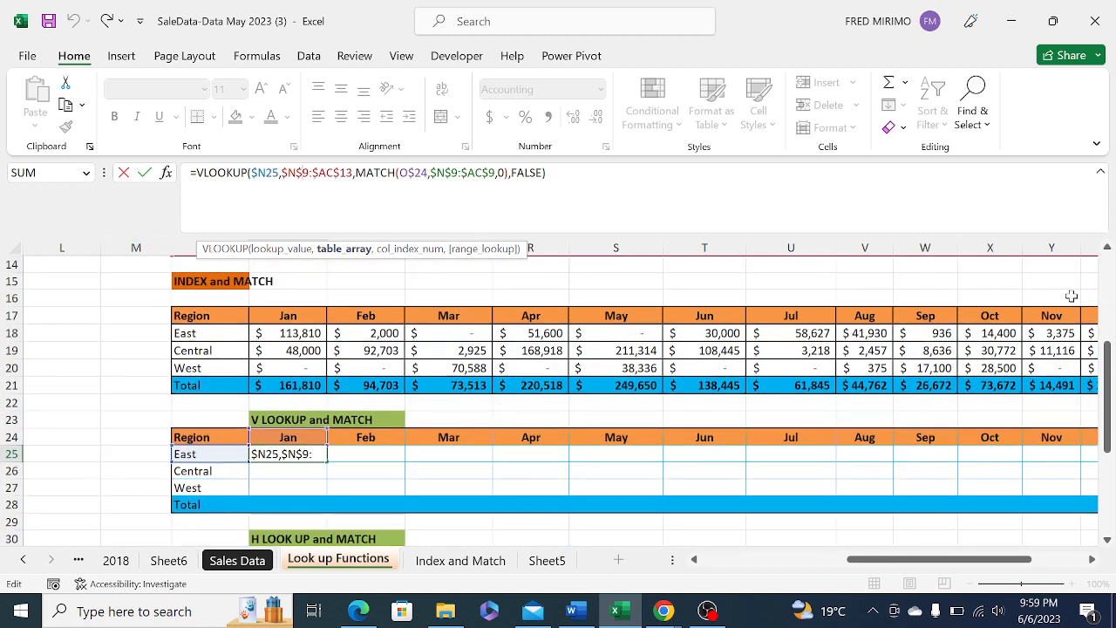
{"action": "scroll", "coordinate": [1108, 358], "scroll_direction": "up", "scroll_amount": 3}
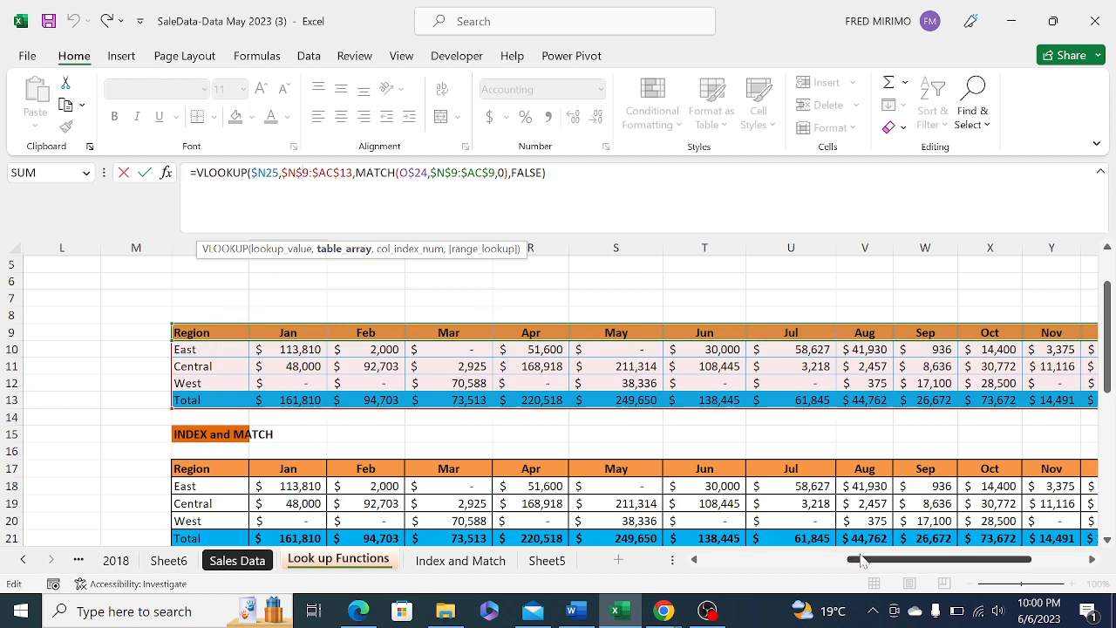
{"action": "left_click_drag", "start_coordinate": [866, 561], "coordinate": [935, 559]}
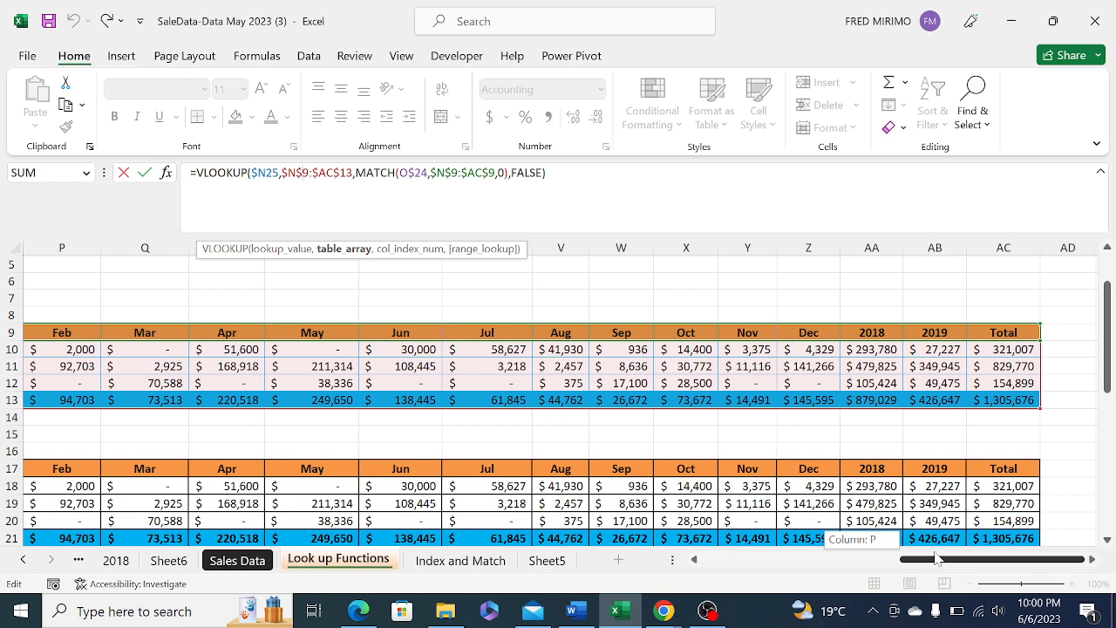
{"action": "left_click_drag", "start_coordinate": [936, 559], "coordinate": [936, 559]}
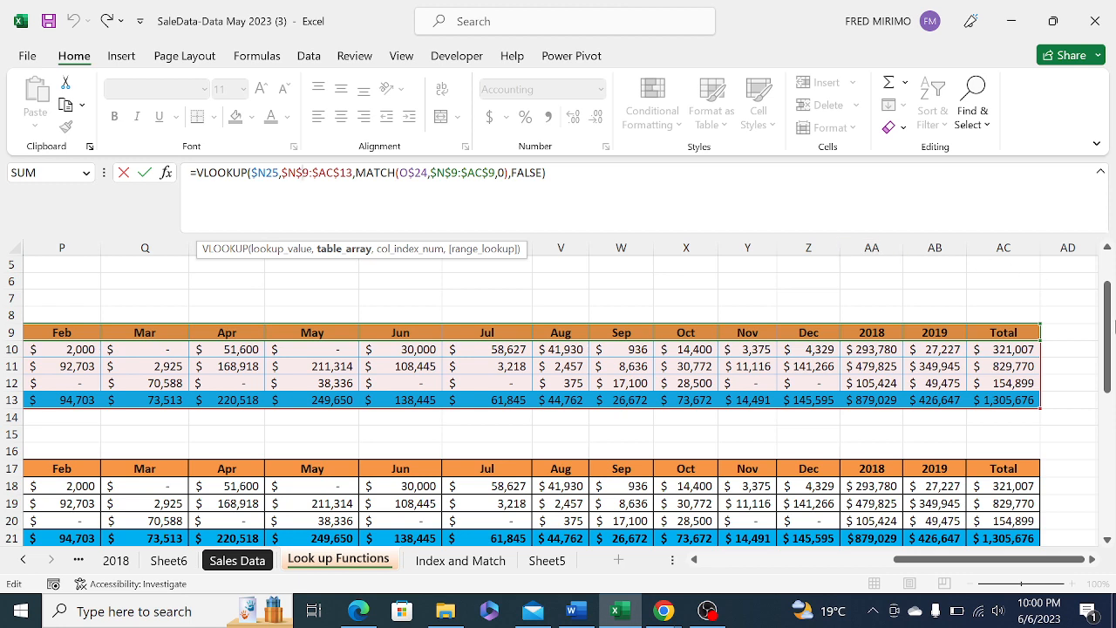
{"action": "left_click_drag", "start_coordinate": [1107, 335], "coordinate": [1109, 383]}
{"action": "left_click_drag", "start_coordinate": [933, 561], "coordinate": [900, 574]}
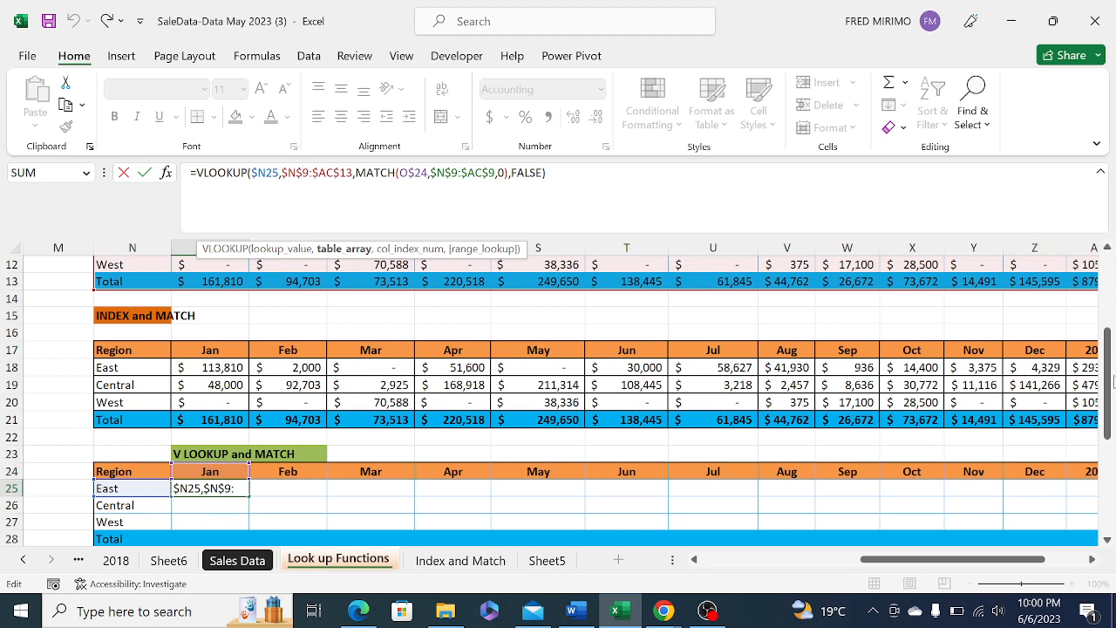
{"action": "left_click_drag", "start_coordinate": [1114, 381], "coordinate": [1096, 290]}
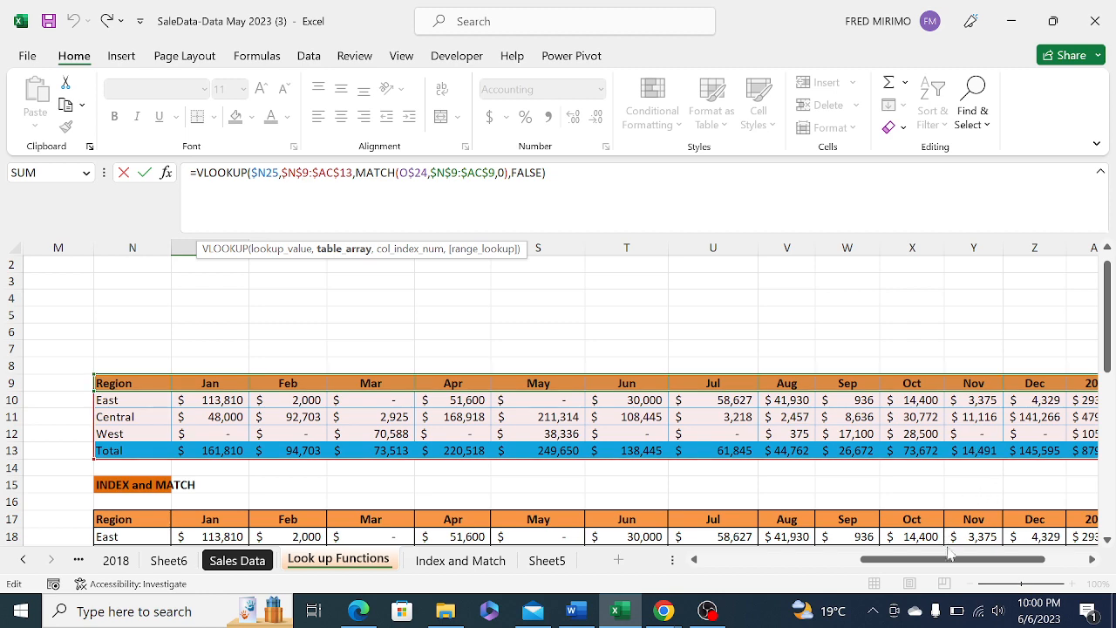
{"action": "left_click_drag", "start_coordinate": [950, 554], "coordinate": [985, 555]}
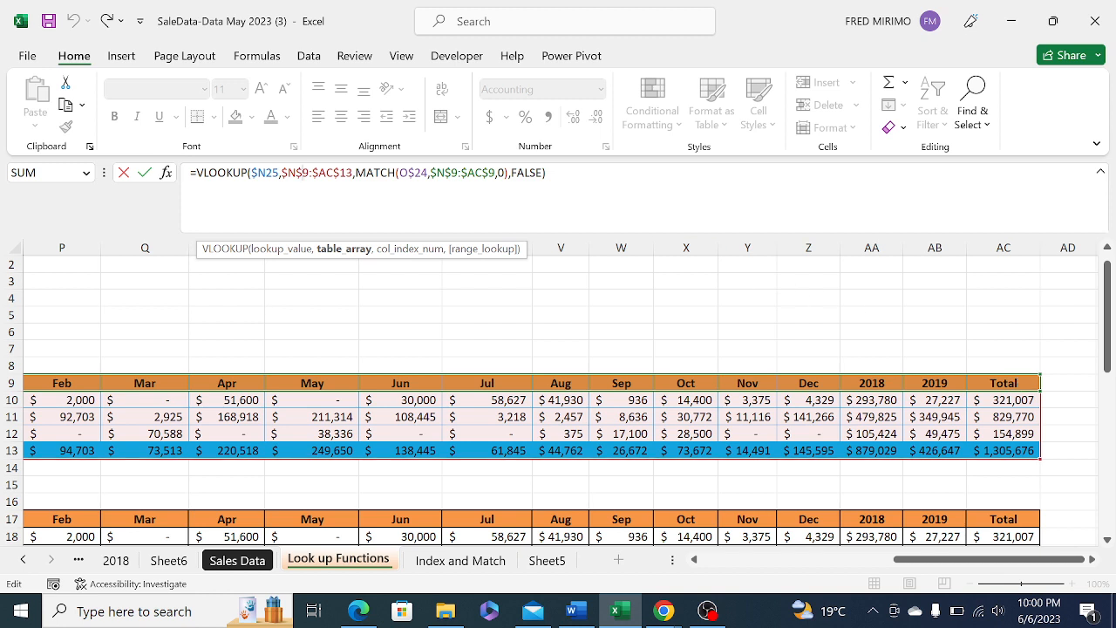
{"action": "left_click", "coordinate": [547, 174]}
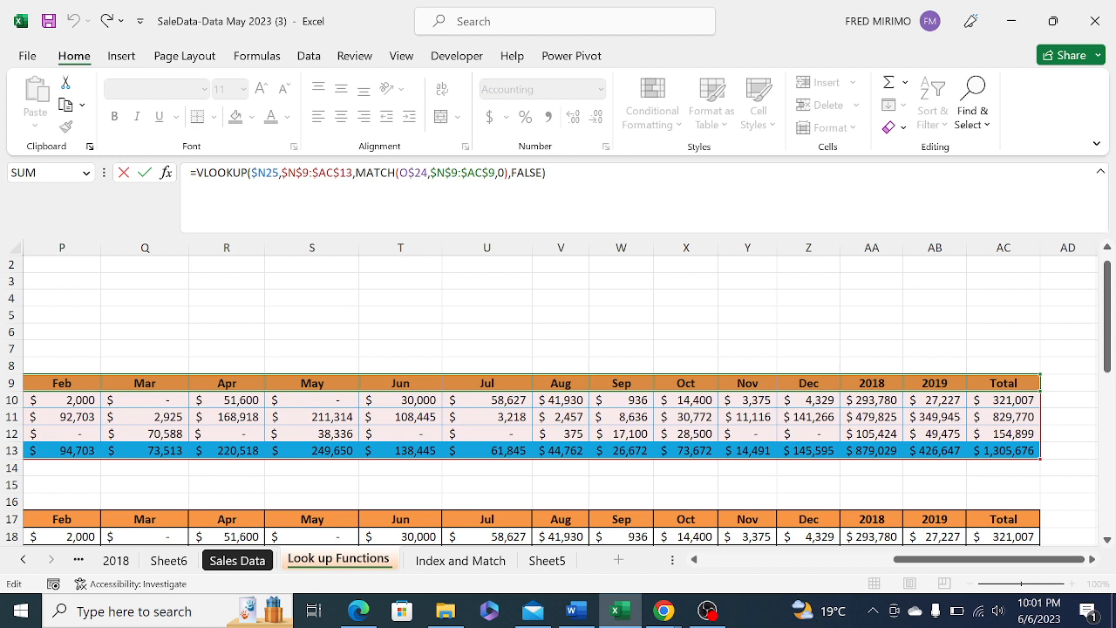
{"action": "key", "text": "Return"}
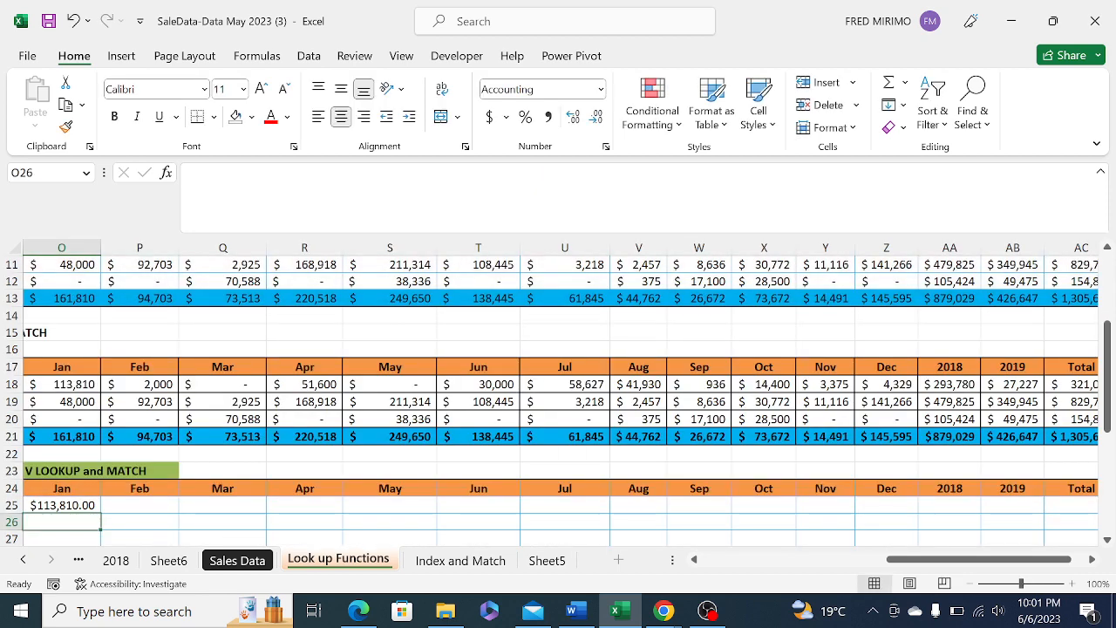
Fill East's Jan VLOOKUP formula down through the Total row of the V LOOKUP and MATCH table
{"action": "left_click", "coordinate": [440, 454]}
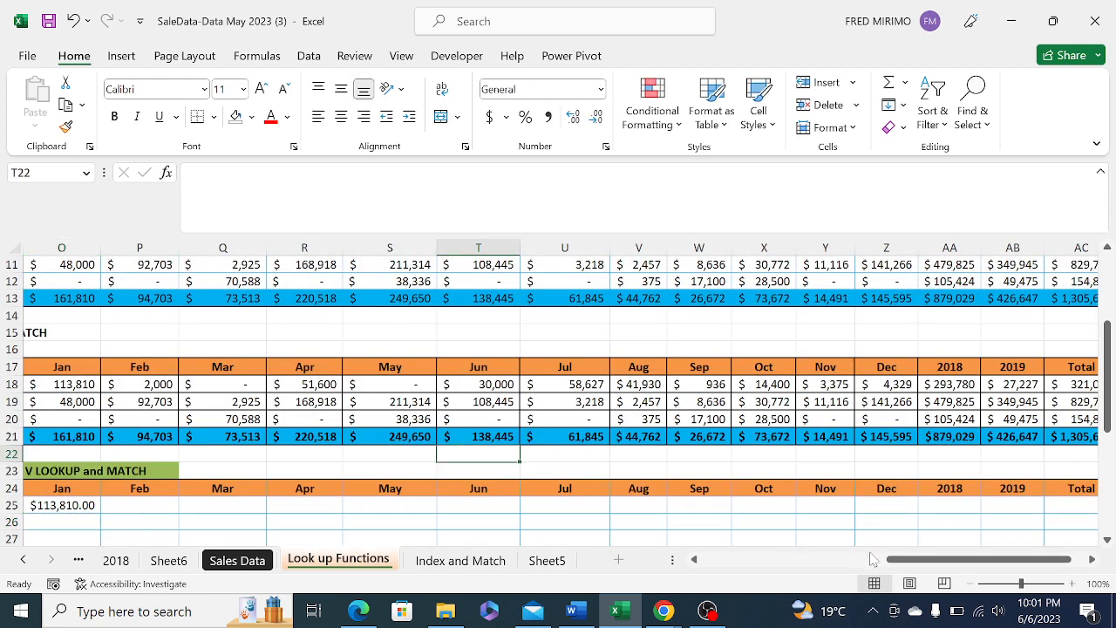
{"action": "left_click_drag", "start_coordinate": [905, 554], "coordinate": [879, 554]}
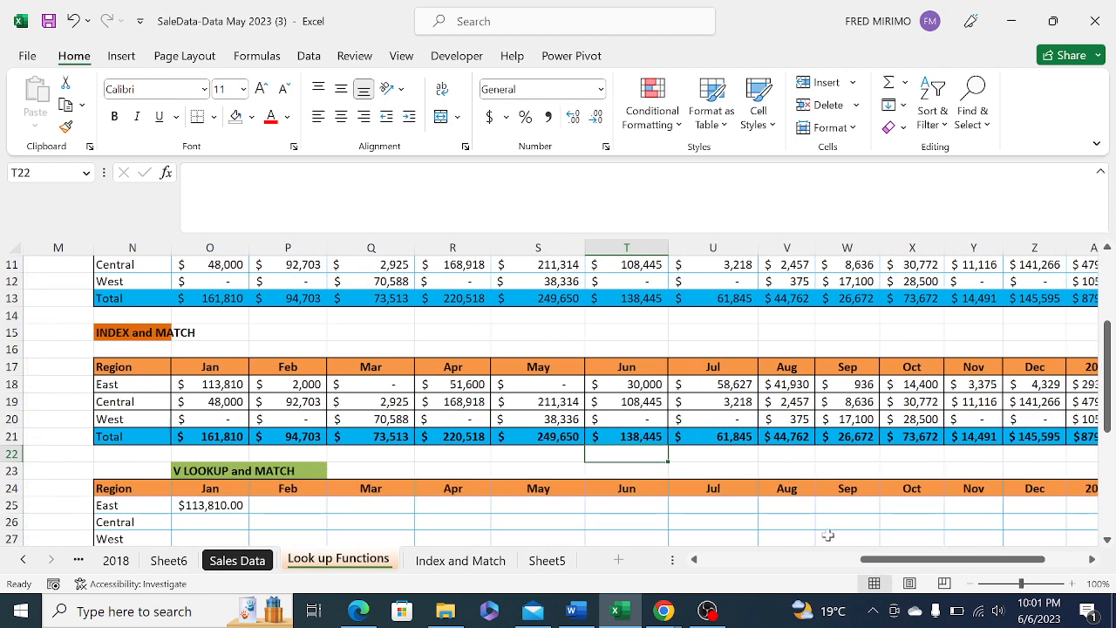
{"action": "scroll", "coordinate": [448, 460], "scroll_direction": "down", "scroll_amount": 2}
{"action": "left_click", "coordinate": [223, 405]}
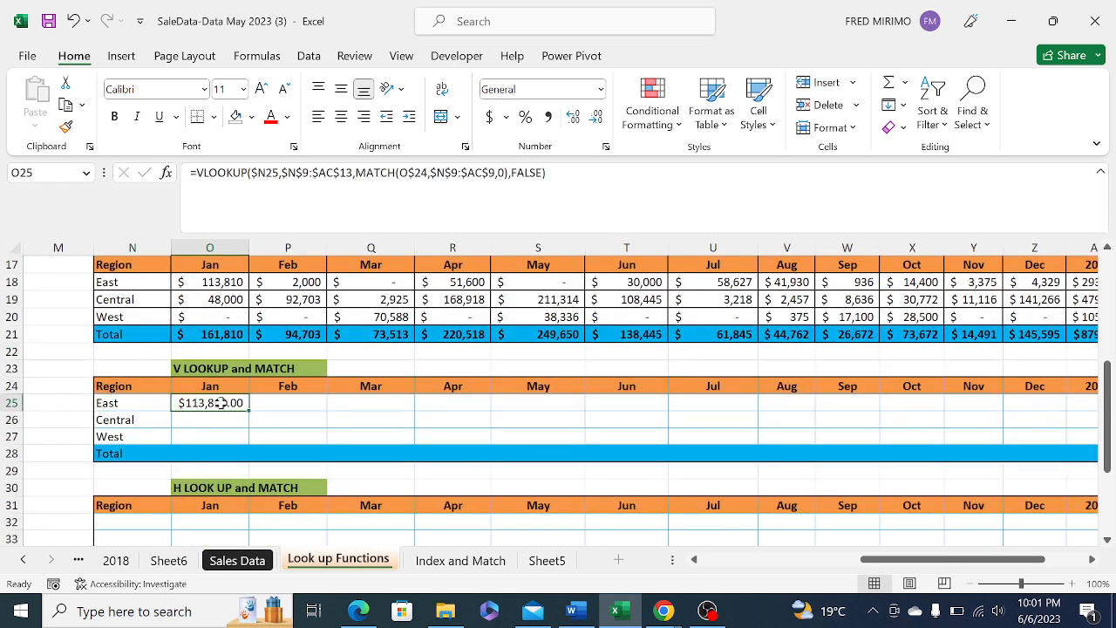
{"action": "left_click_drag", "start_coordinate": [248, 411], "coordinate": [251, 452]}
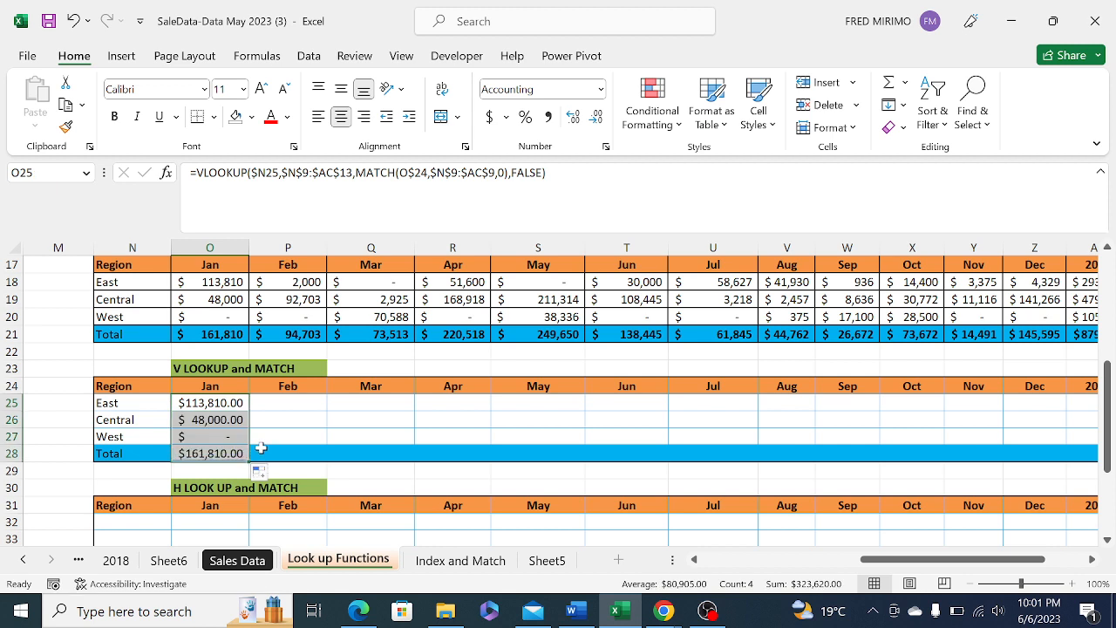
Fill the Jan column's VLOOKUP formulas across the remaining months and years through the Total column
{"action": "left_click", "coordinate": [274, 432]}
{"action": "left_click", "coordinate": [274, 417]}
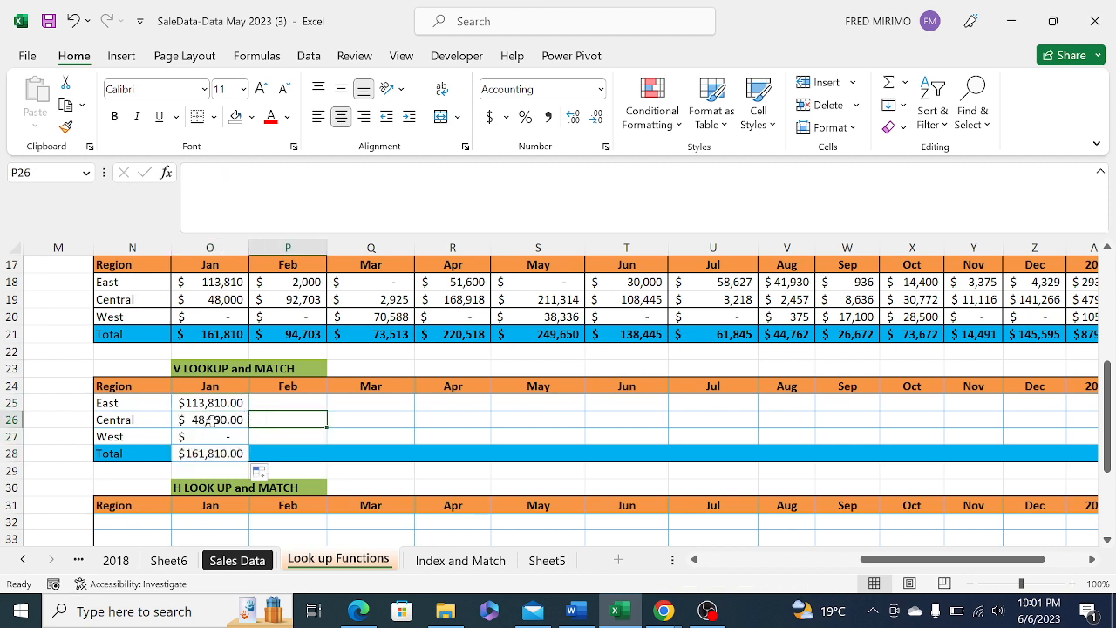
{"action": "left_click", "coordinate": [209, 416]}
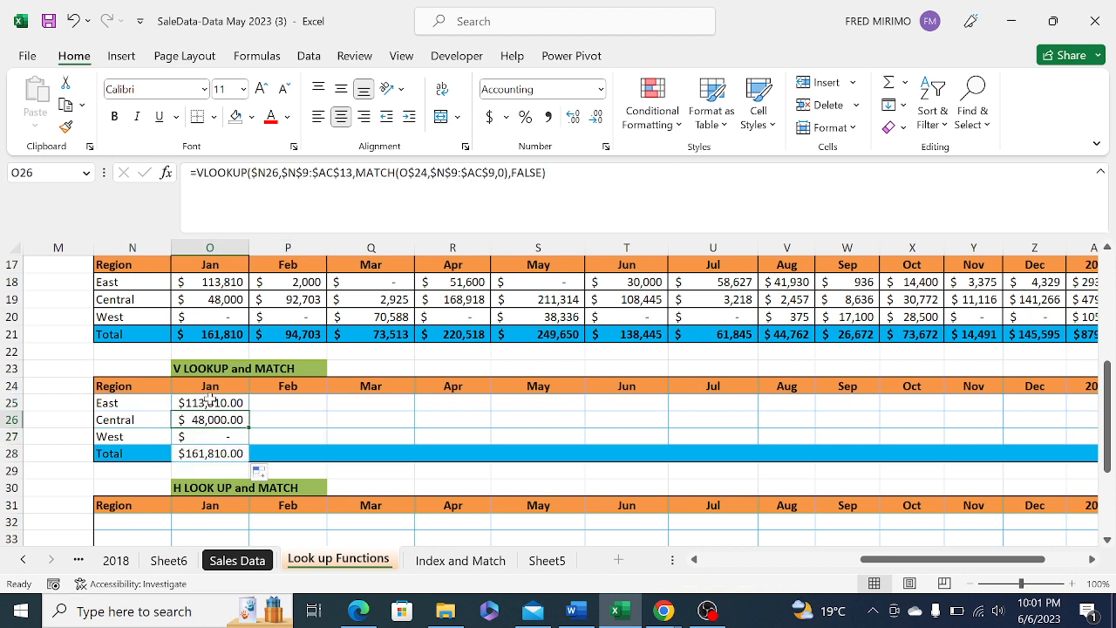
{"action": "left_click_drag", "start_coordinate": [209, 402], "coordinate": [1041, 468]}
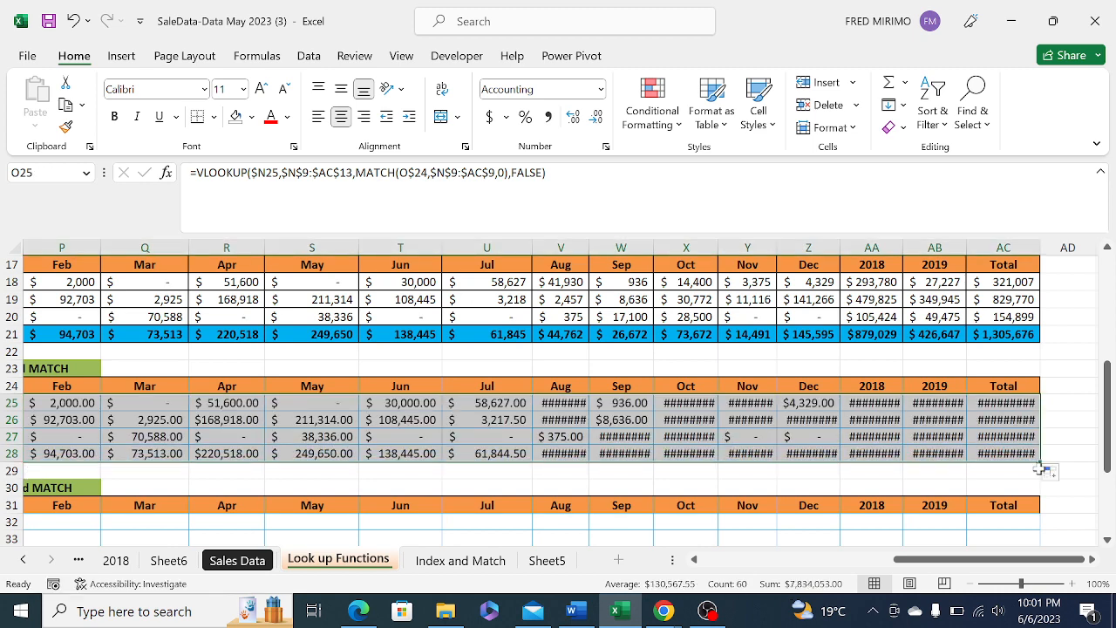
Widen the columns from Aug through Total so the looked-up amounts fit
{"action": "left_click_drag", "start_coordinate": [592, 247], "coordinate": [995, 248]}
{"action": "left_click_drag", "start_coordinate": [1030, 559], "coordinate": [1053, 568]}
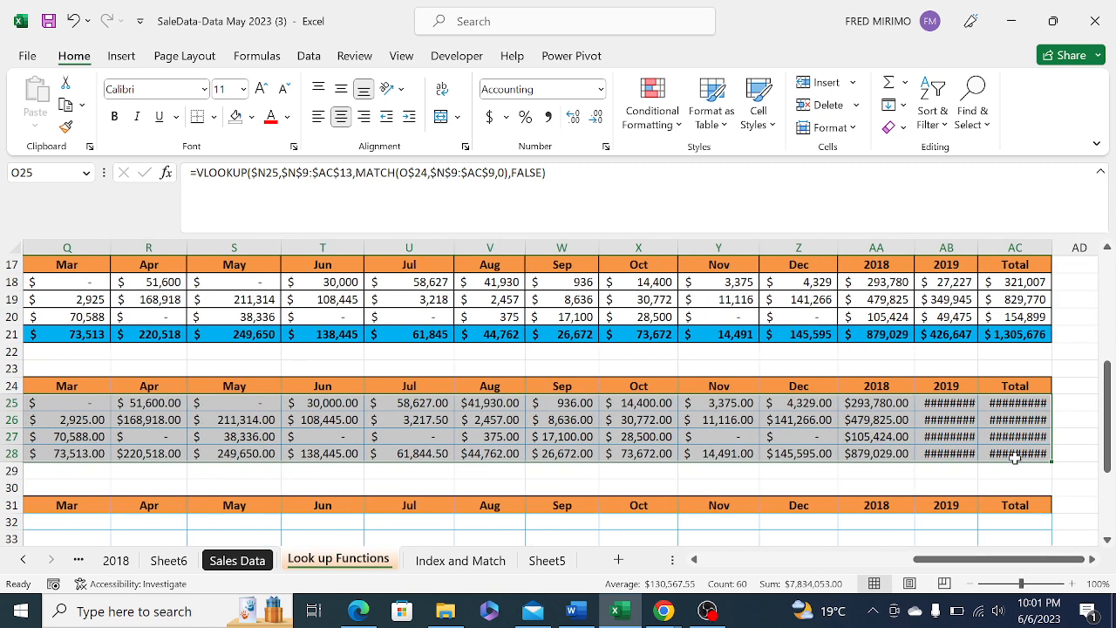
{"action": "left_click_drag", "start_coordinate": [981, 247], "coordinate": [992, 248]}
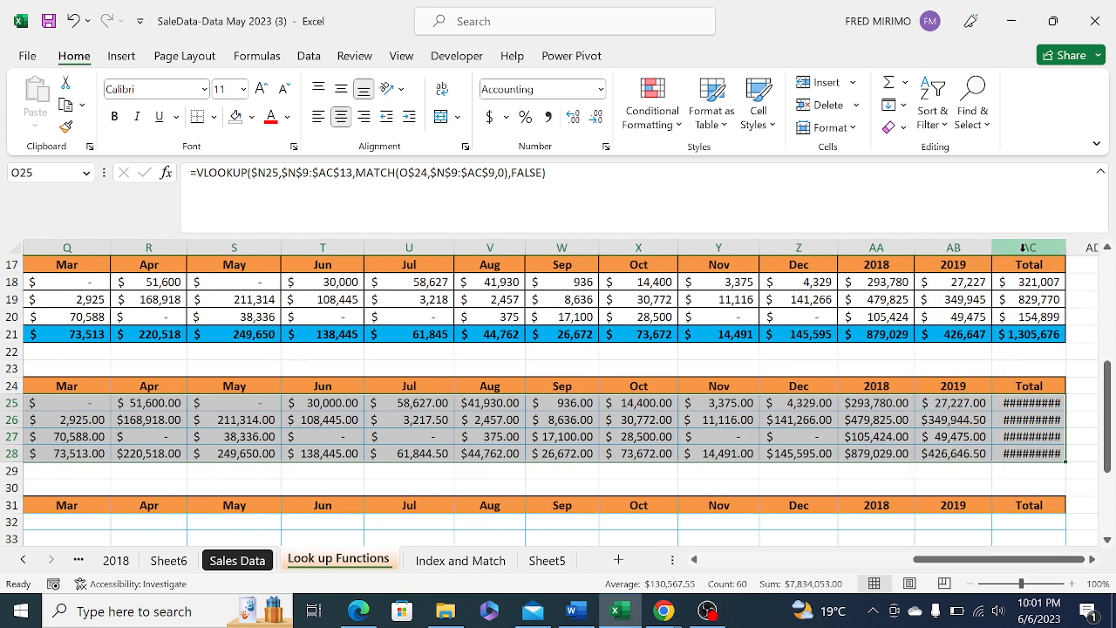
{"action": "left_click_drag", "start_coordinate": [1064, 248], "coordinate": [1077, 252]}
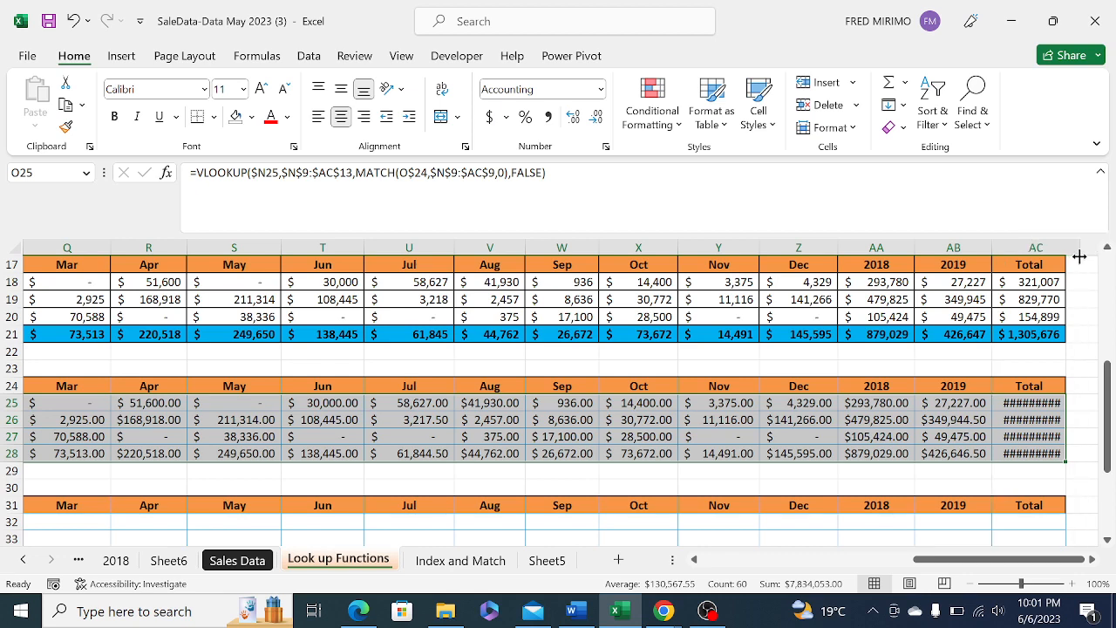
{"action": "left_click", "coordinate": [724, 403]}
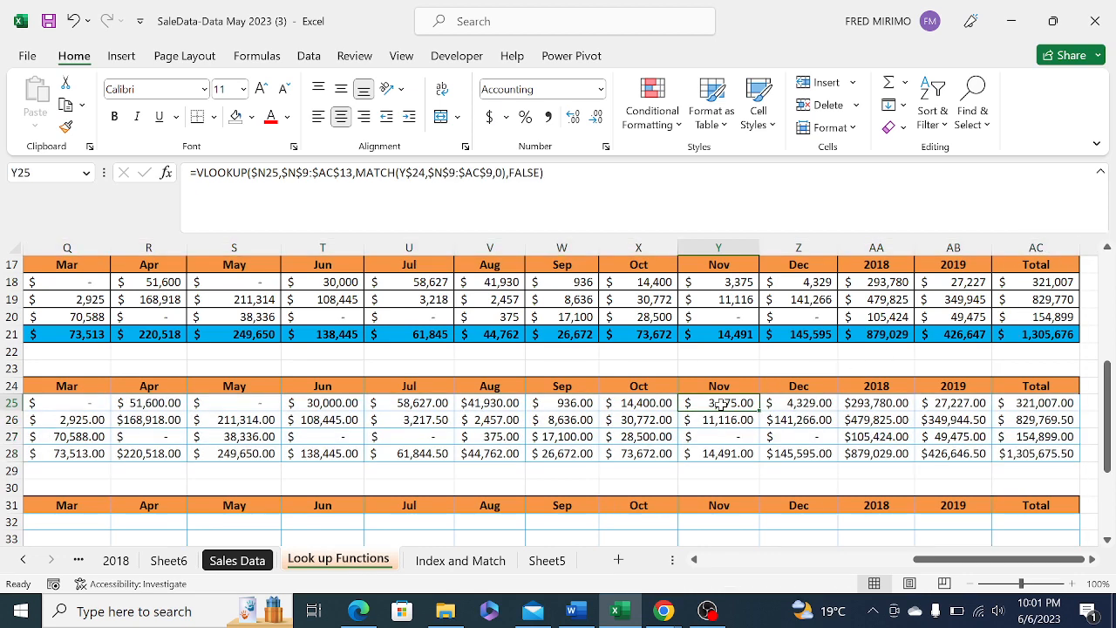
{"action": "left_click", "coordinate": [399, 439]}
Copy only the formatting of the Total label in N28 onto the Total row's values from Jan through the Total column
{"action": "scroll", "coordinate": [635, 486], "scroll_direction": "left", "scroll_amount": 10}
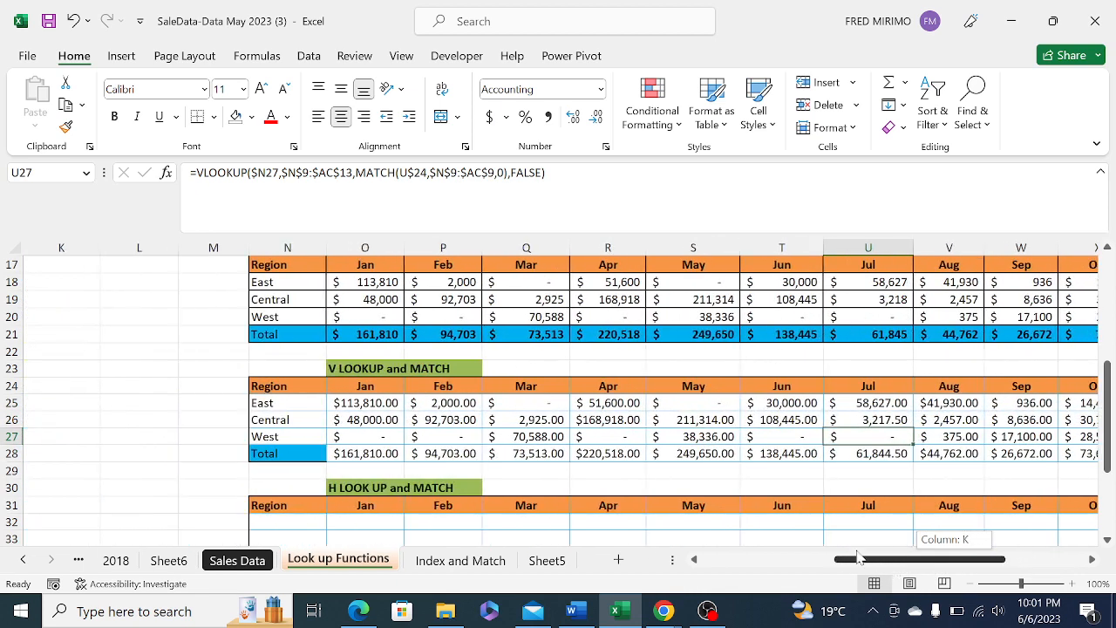
{"action": "left_click", "coordinate": [382, 454]}
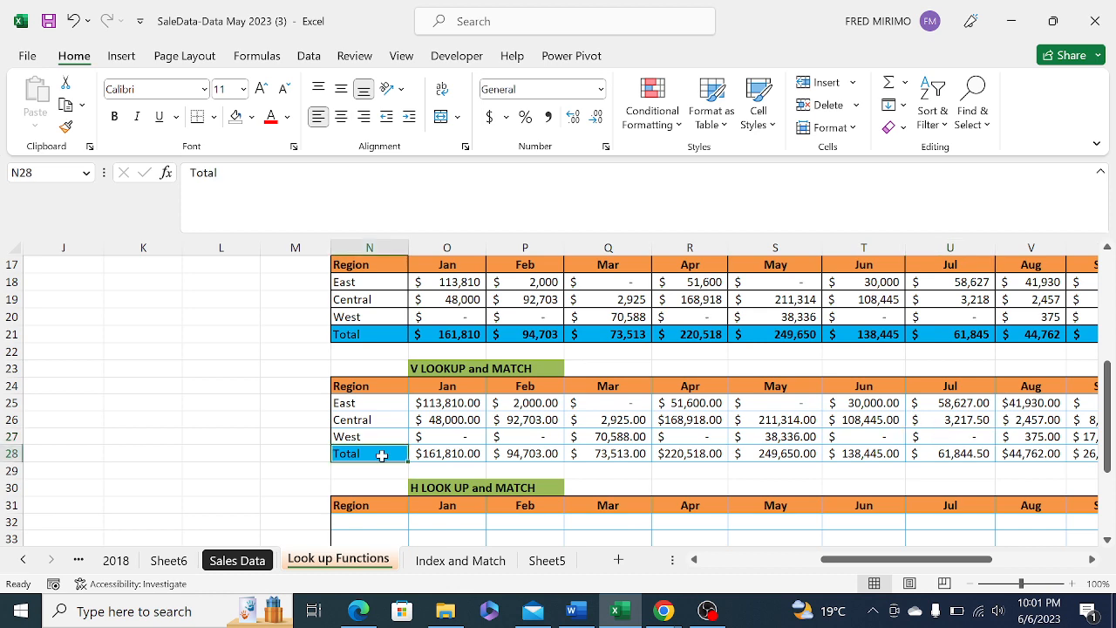
{"action": "right_click", "coordinate": [382, 455]}
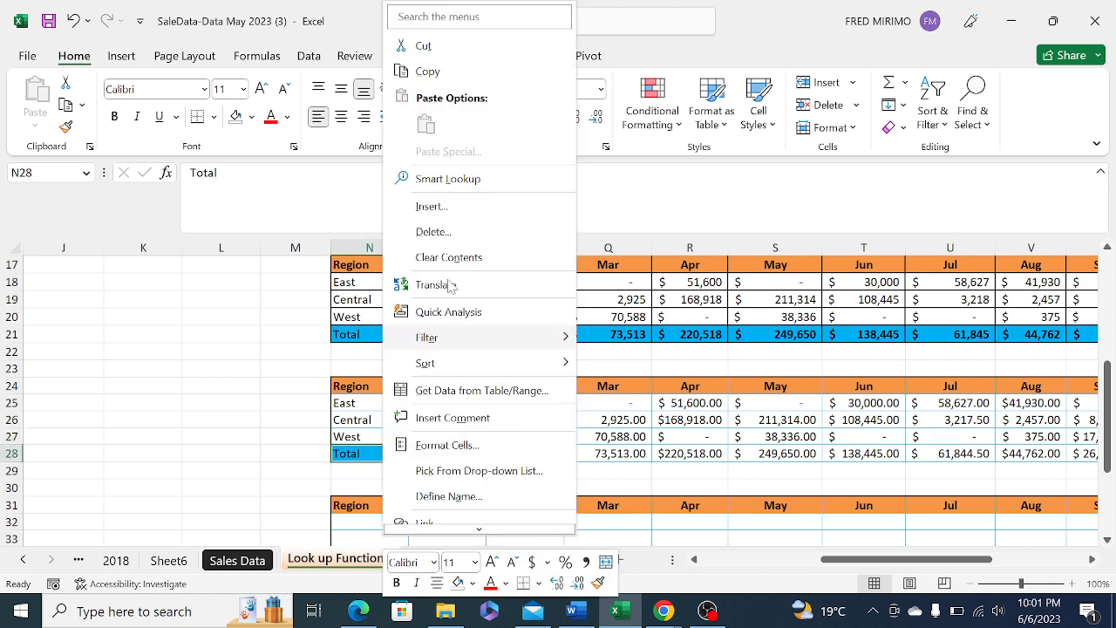
{"action": "left_click", "coordinate": [429, 73]}
{"action": "left_click_drag", "start_coordinate": [425, 454], "coordinate": [1036, 452]}
{"action": "right_click", "coordinate": [1036, 452]}
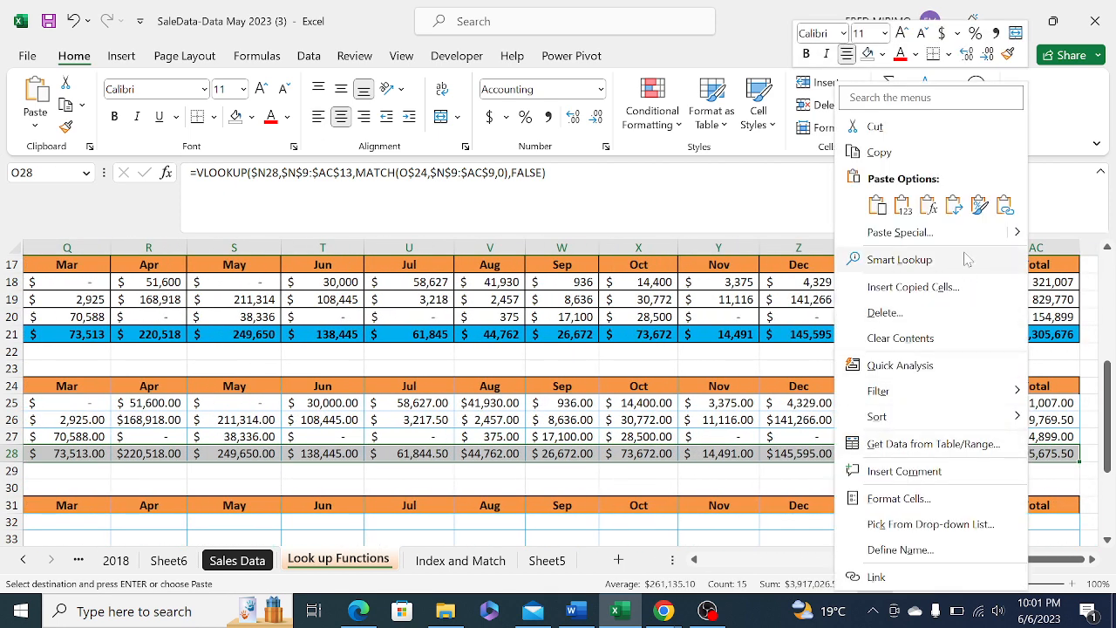
{"action": "left_click", "coordinate": [978, 207]}
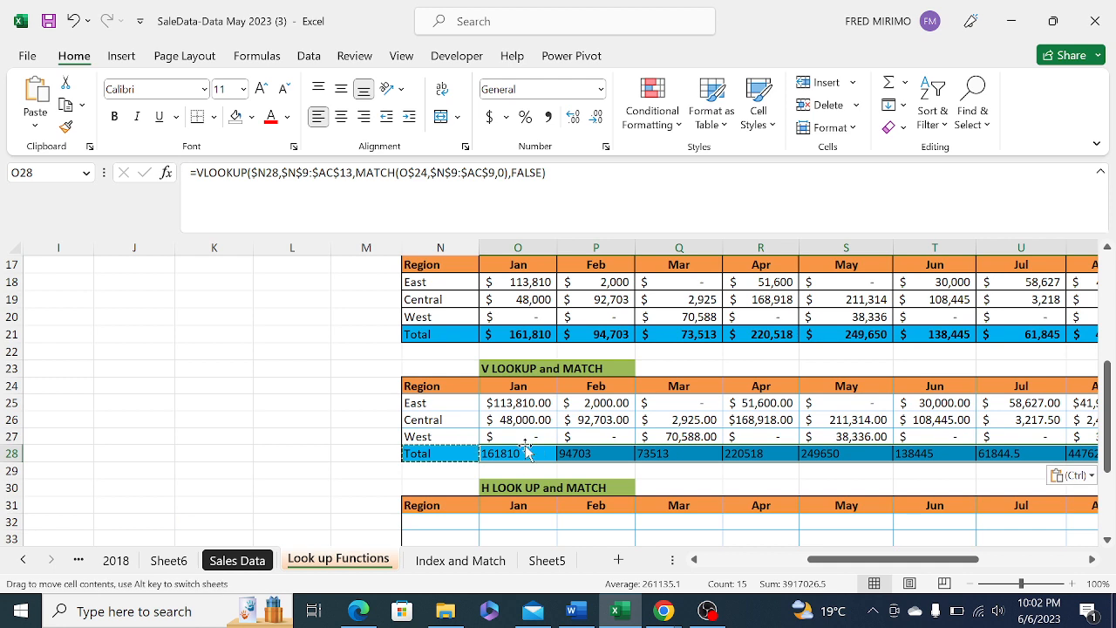
{"action": "left_click", "coordinate": [526, 417]}
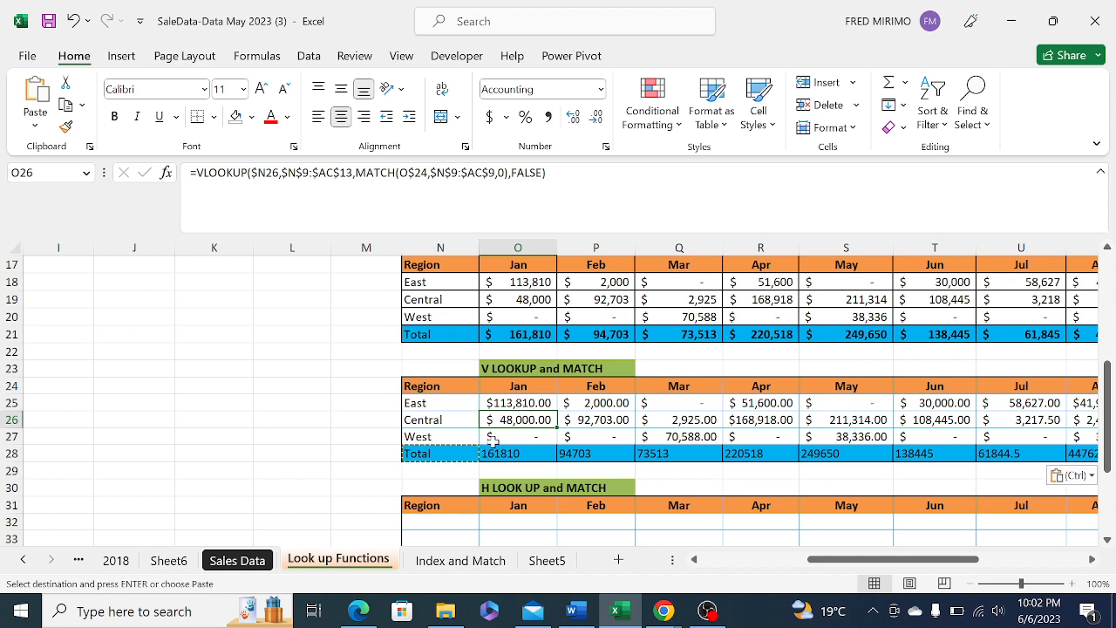
Switch to the Google Meet call in Chrome to check it, and return to the Excel workbook
{"action": "left_click", "coordinate": [664, 612]}
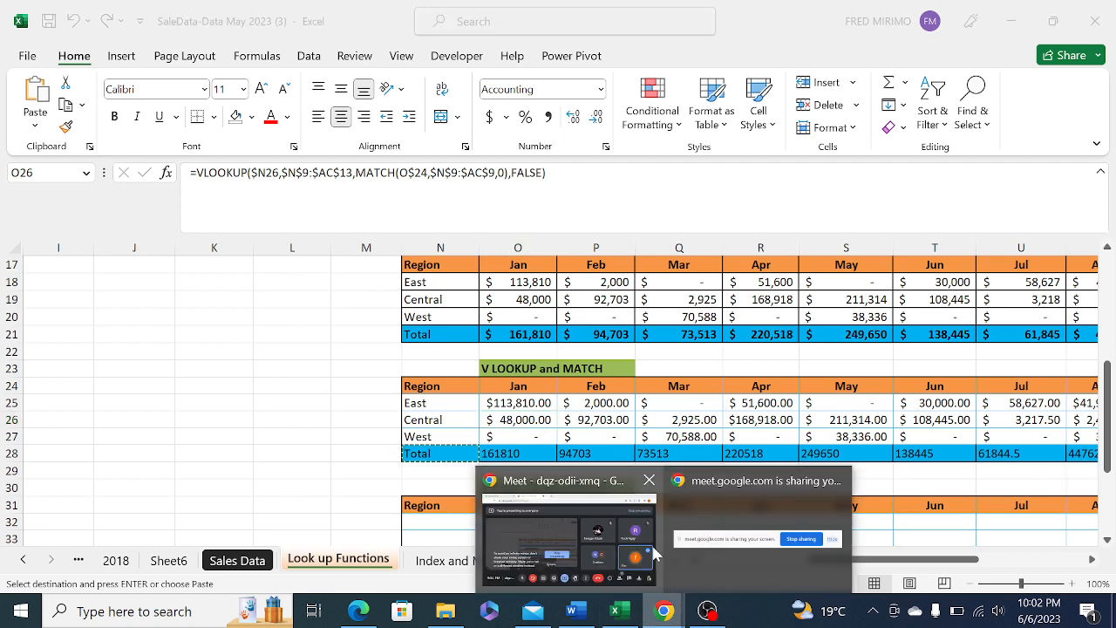
{"action": "left_click", "coordinate": [593, 513]}
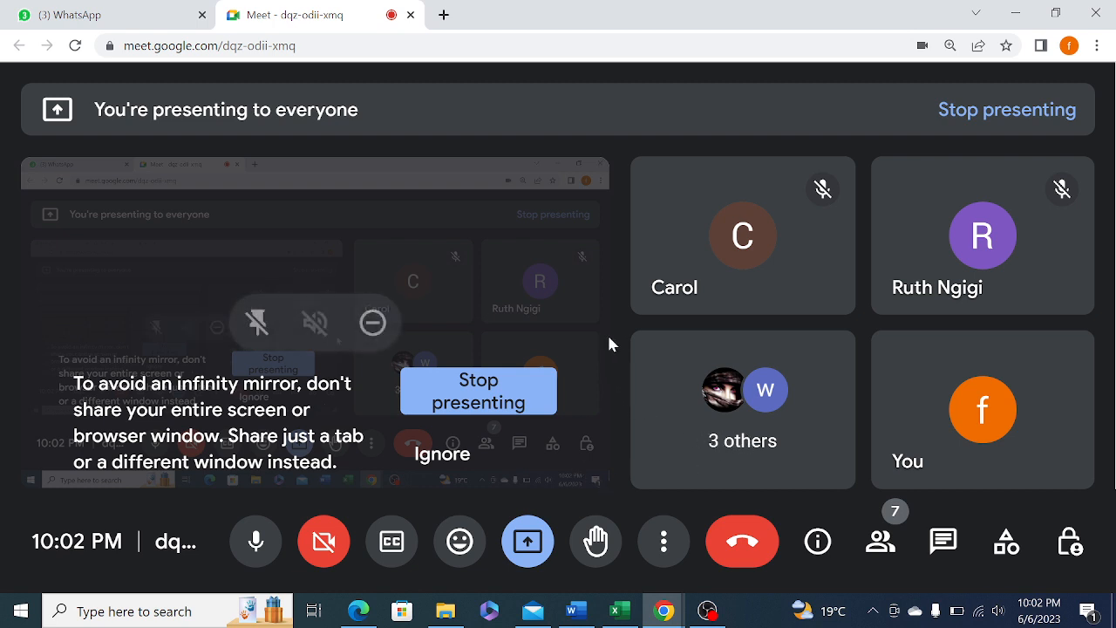
{"action": "left_click", "coordinate": [621, 610]}
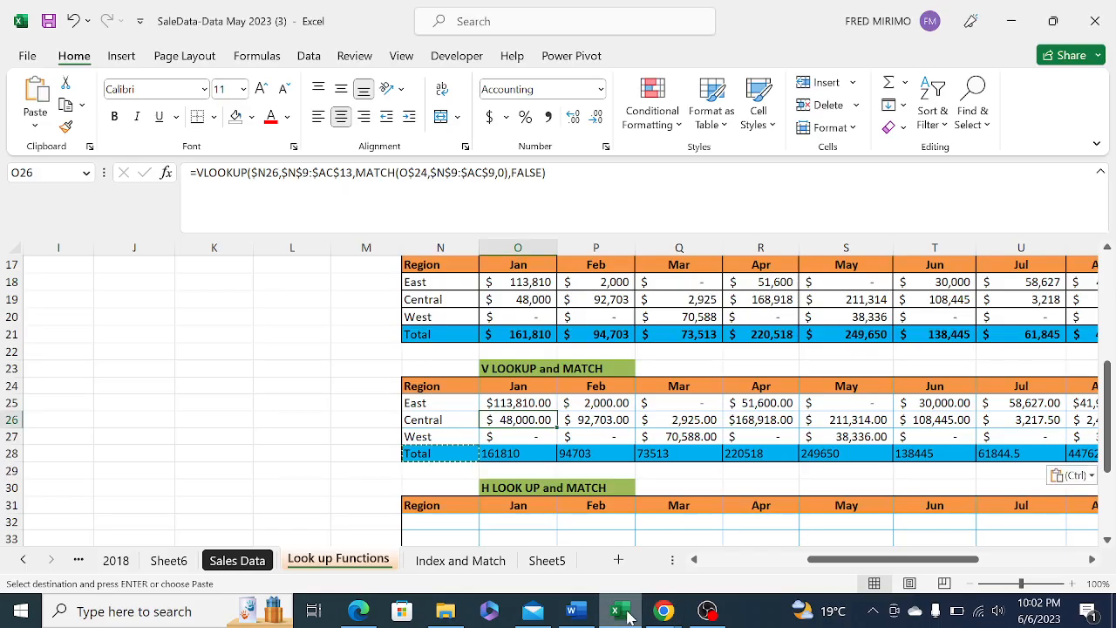
{"action": "left_click", "coordinate": [533, 433]}
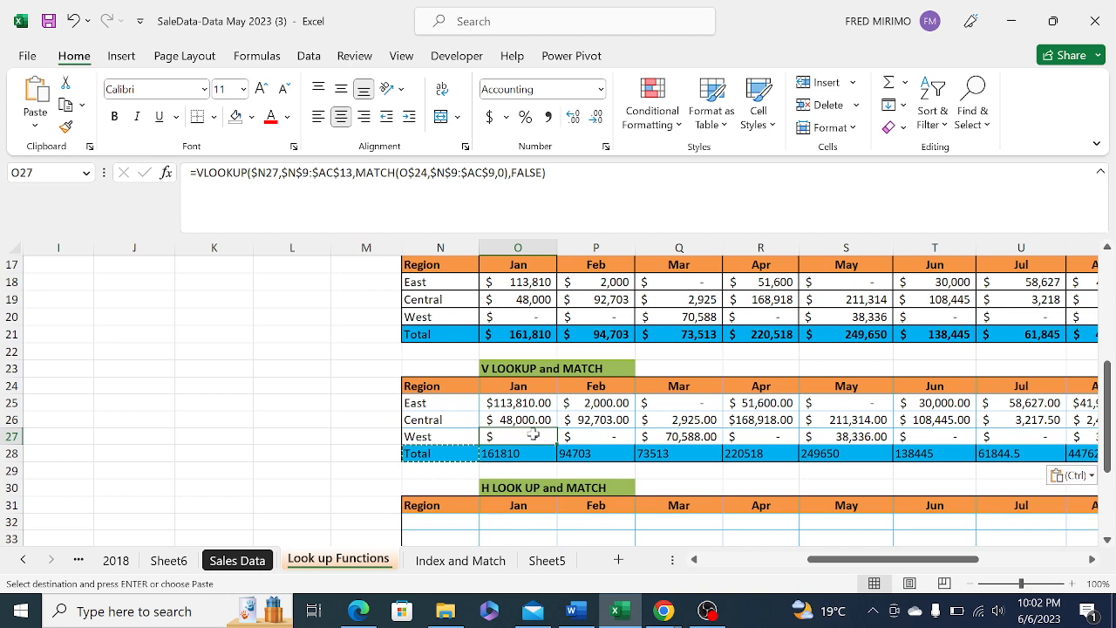
Clear the pending copy and look over the tables from the source sales table down to H LOOK UP and MATCH
{"action": "key", "text": "Escape"}
{"action": "left_click", "coordinate": [685, 465]}
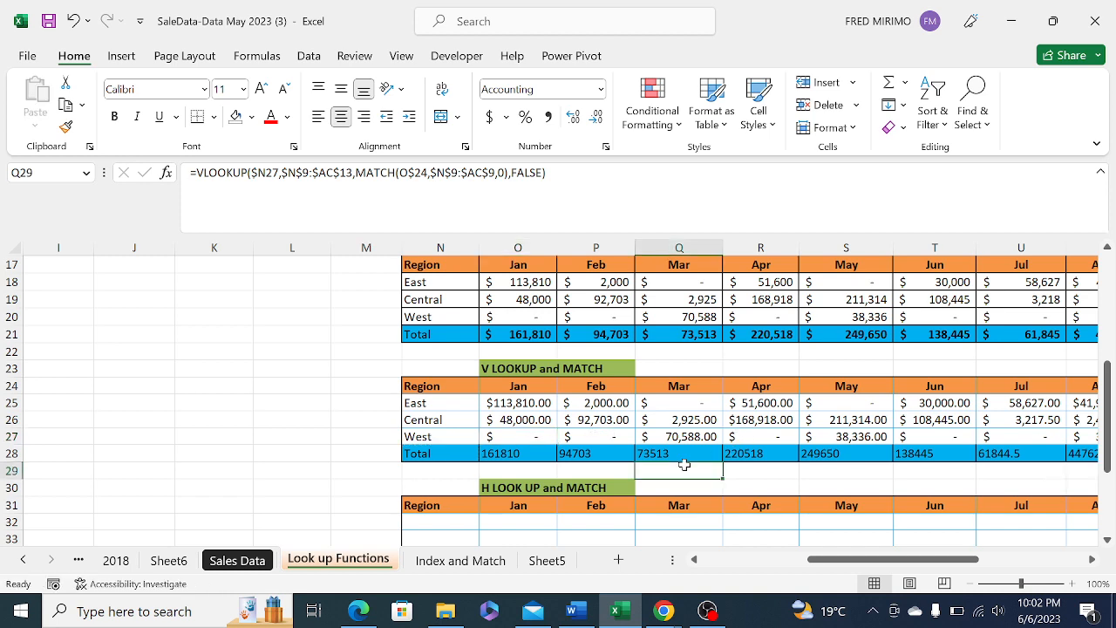
{"action": "left_click", "coordinate": [703, 420]}
{"action": "scroll", "coordinate": [630, 451], "scroll_direction": "down", "scroll_amount": 3}
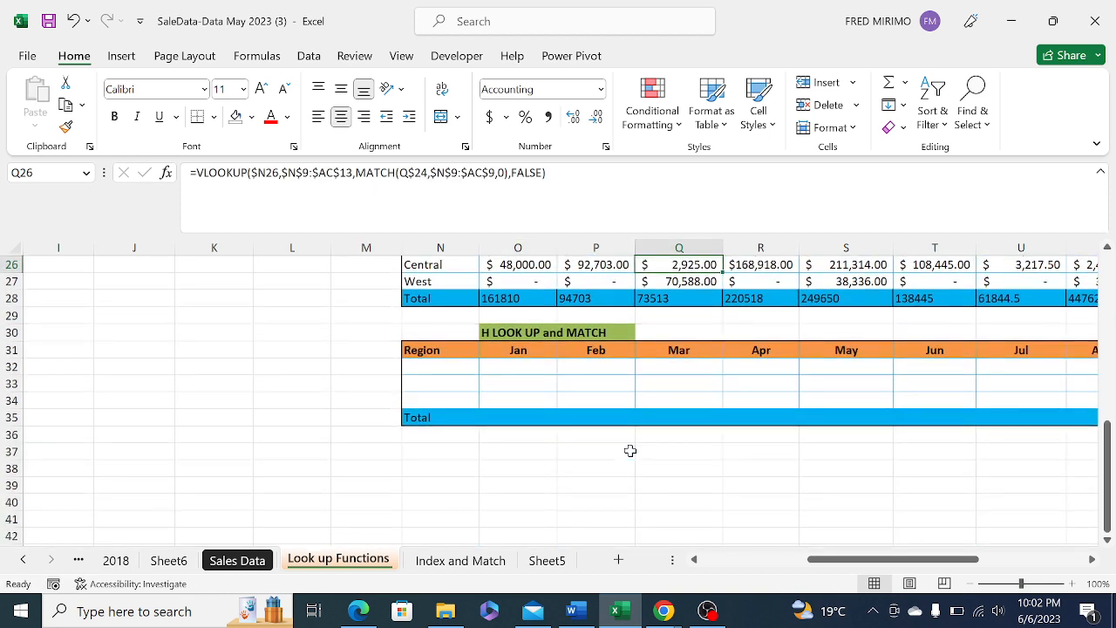
{"action": "scroll", "coordinate": [631, 451], "scroll_direction": "up", "scroll_amount": 2}
{"action": "scroll", "coordinate": [631, 451], "scroll_direction": "up", "scroll_amount": 6}
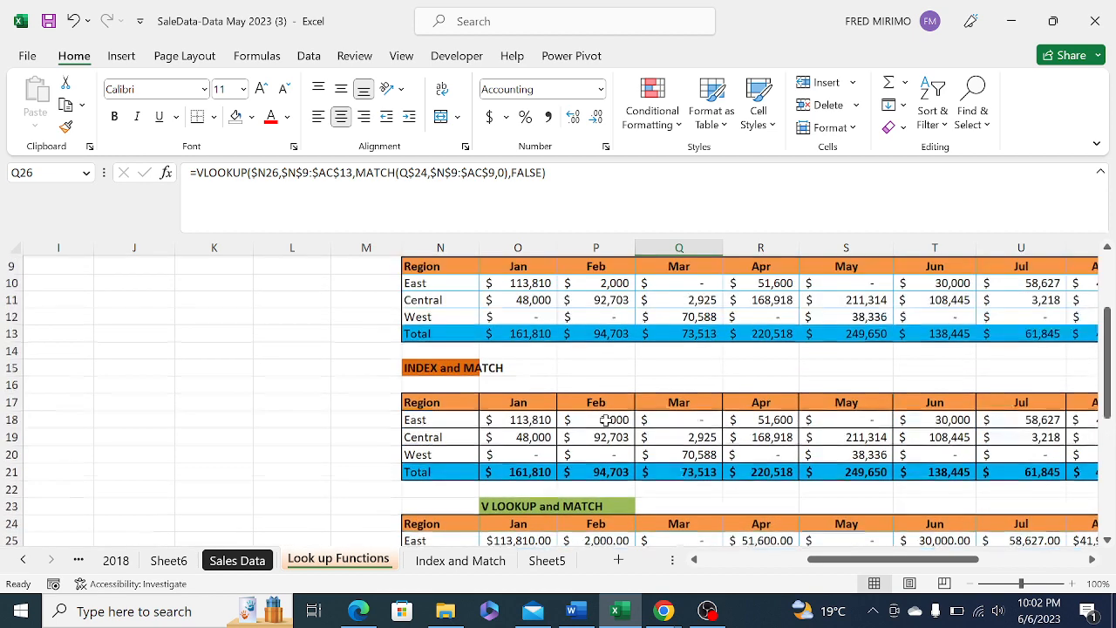
{"action": "scroll", "coordinate": [606, 420], "scroll_direction": "down", "scroll_amount": 3}
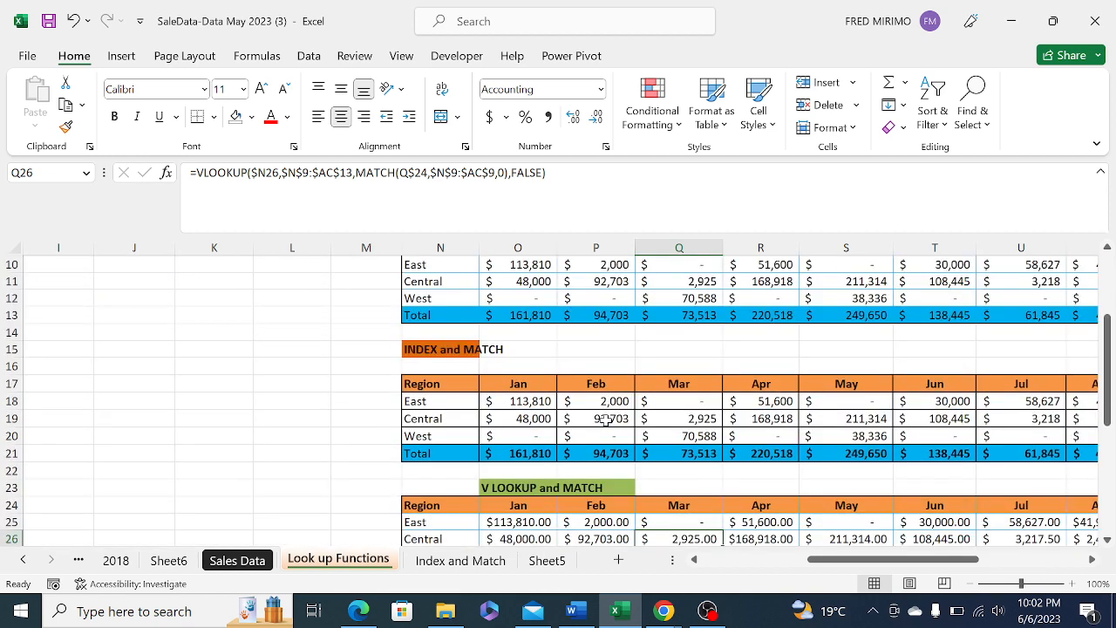
{"action": "scroll", "coordinate": [606, 419], "scroll_direction": "down", "scroll_amount": 2}
{"action": "scroll", "coordinate": [491, 467], "scroll_direction": "down", "scroll_amount": 2}
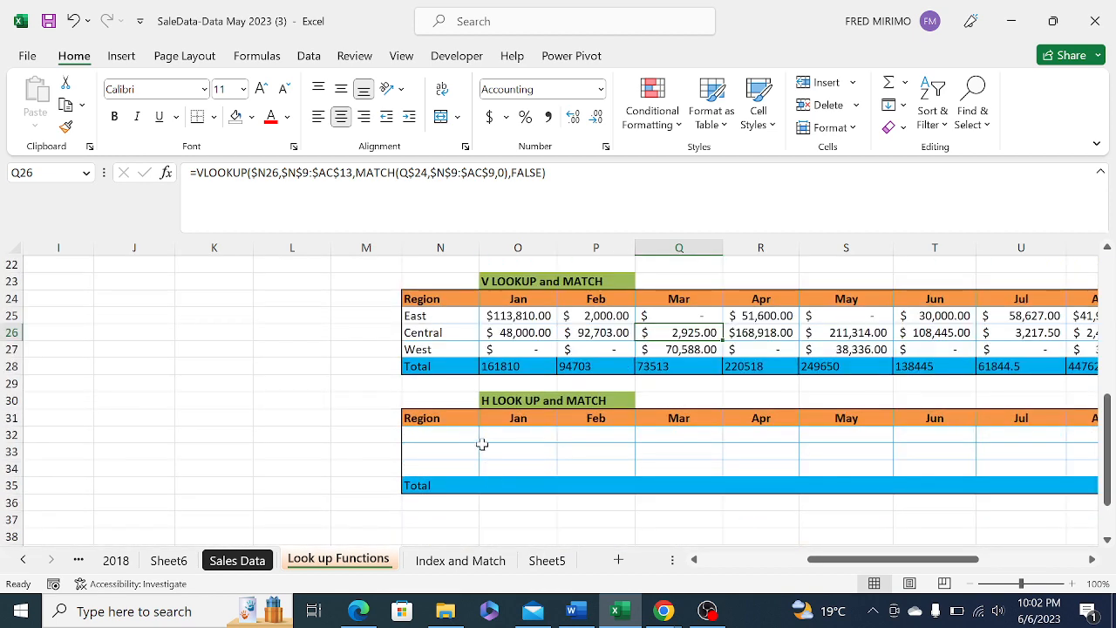
Copy the region labels East through Total from N25:N28 and paste them as formulas into the H LOOK UP and MATCH table at N32
{"action": "left_click", "coordinate": [453, 435]}
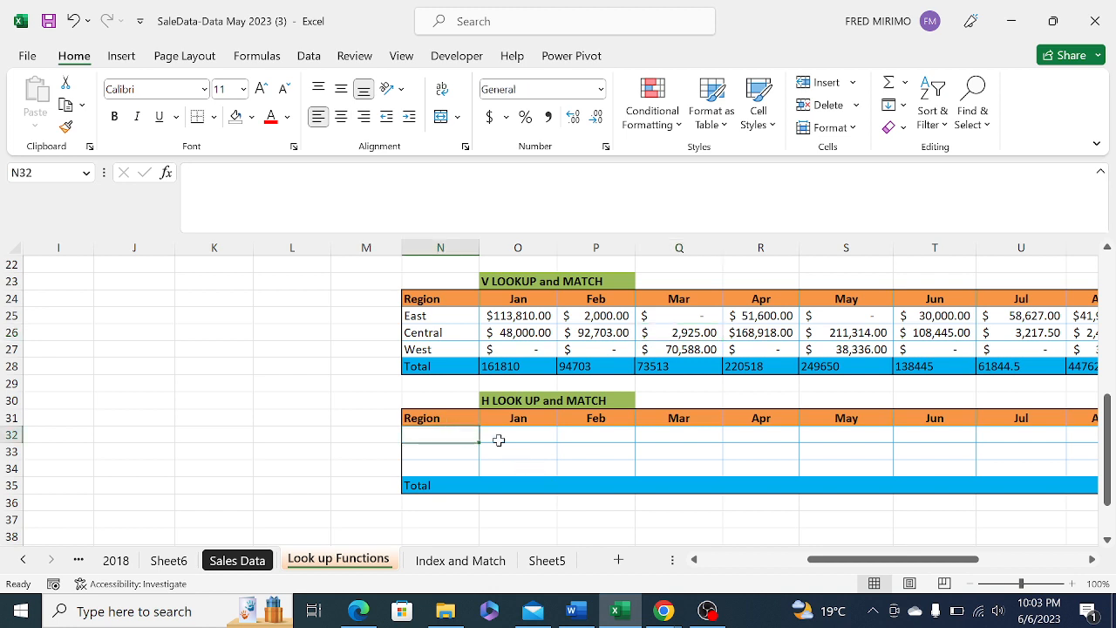
{"action": "left_click_drag", "start_coordinate": [431, 323], "coordinate": [436, 368]}
{"action": "right_click", "coordinate": [441, 346]}
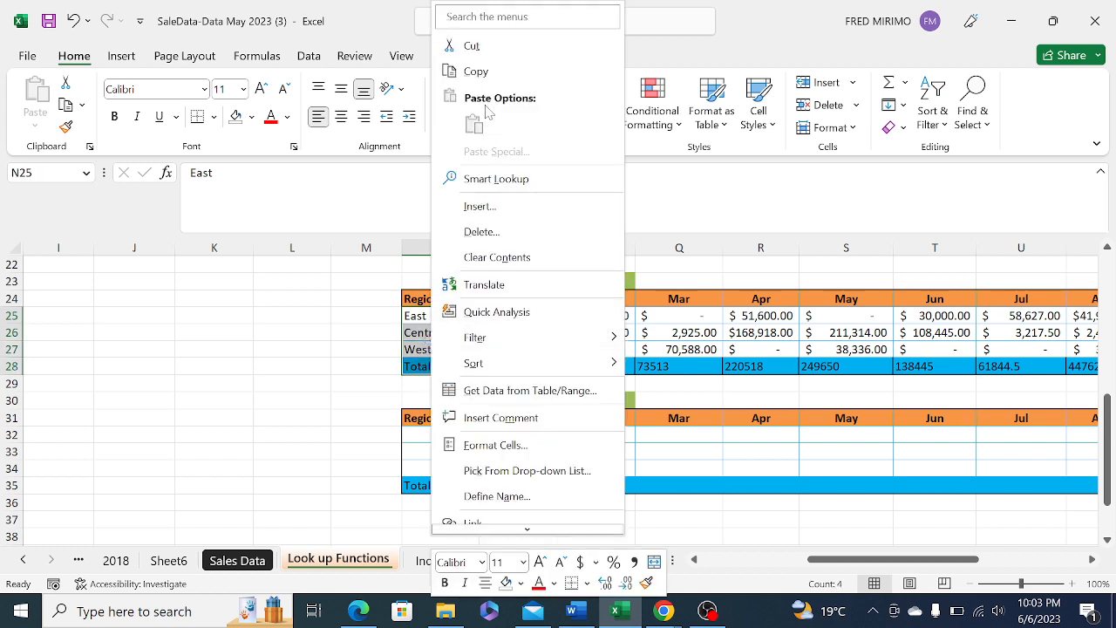
{"action": "left_click", "coordinate": [490, 73]}
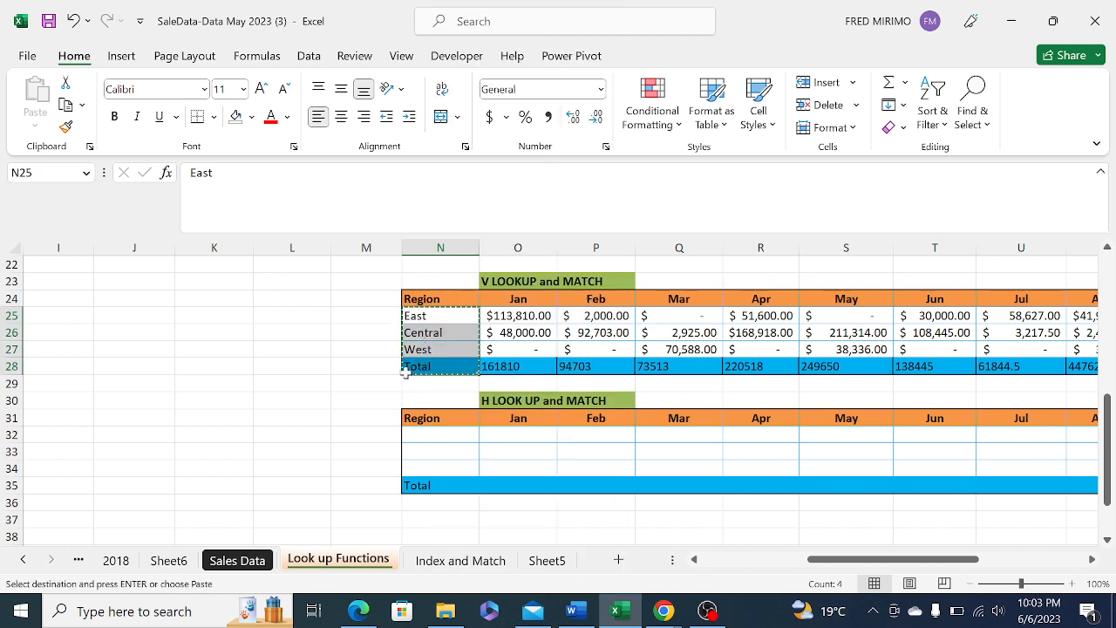
{"action": "left_click", "coordinate": [416, 434]}
{"action": "right_click", "coordinate": [416, 433]}
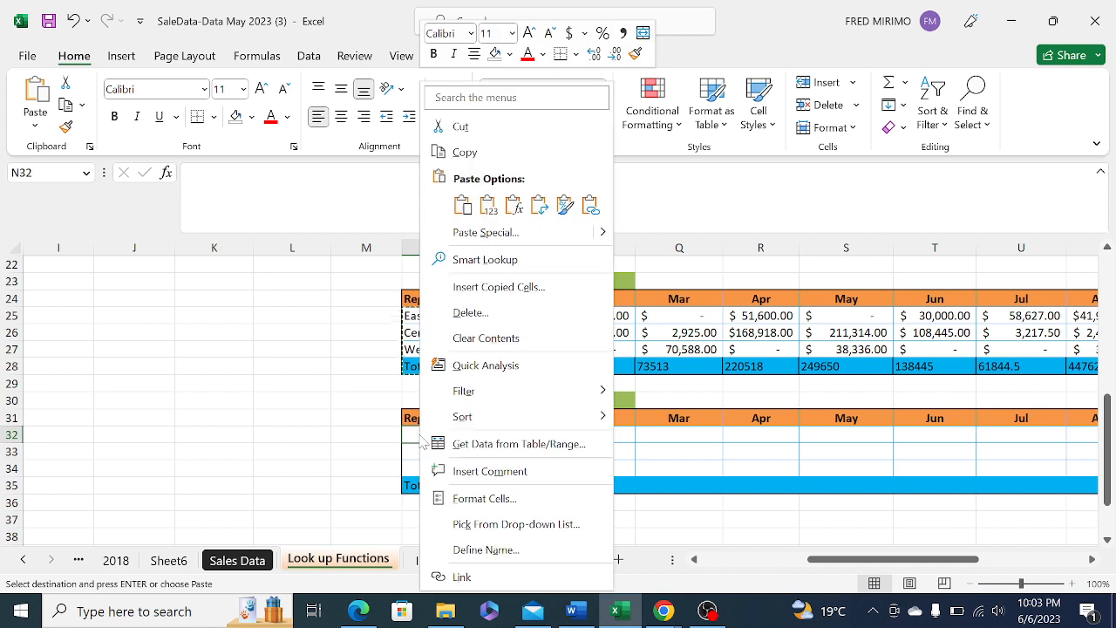
{"action": "left_click", "coordinate": [513, 205]}
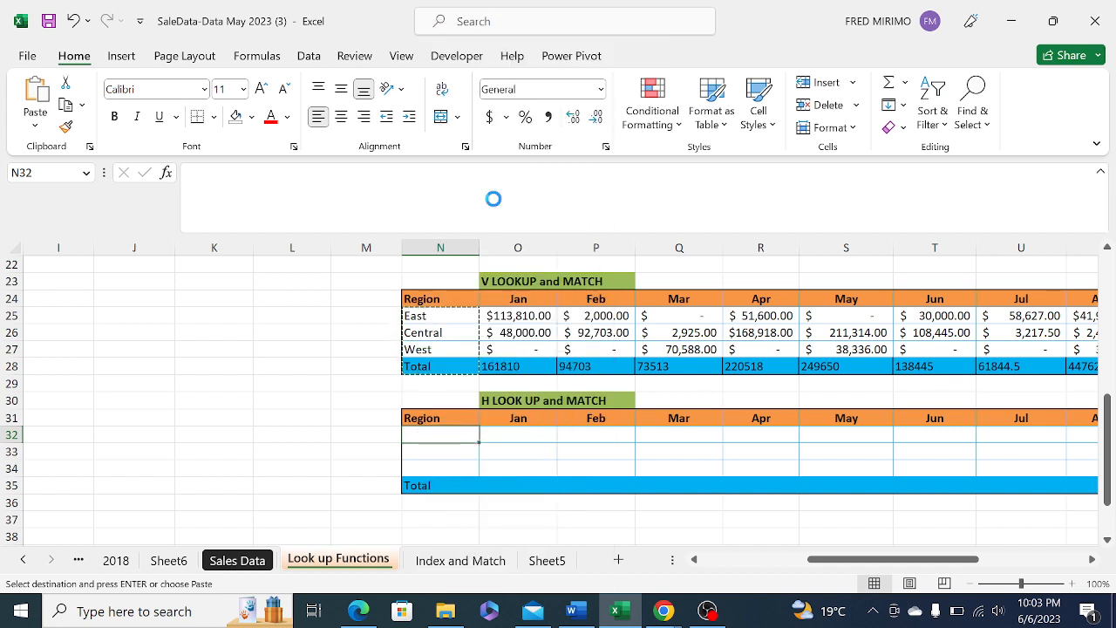
{"action": "left_click", "coordinate": [528, 456]}
{"action": "left_click", "coordinate": [646, 464]}
{"action": "left_click", "coordinate": [775, 440]}
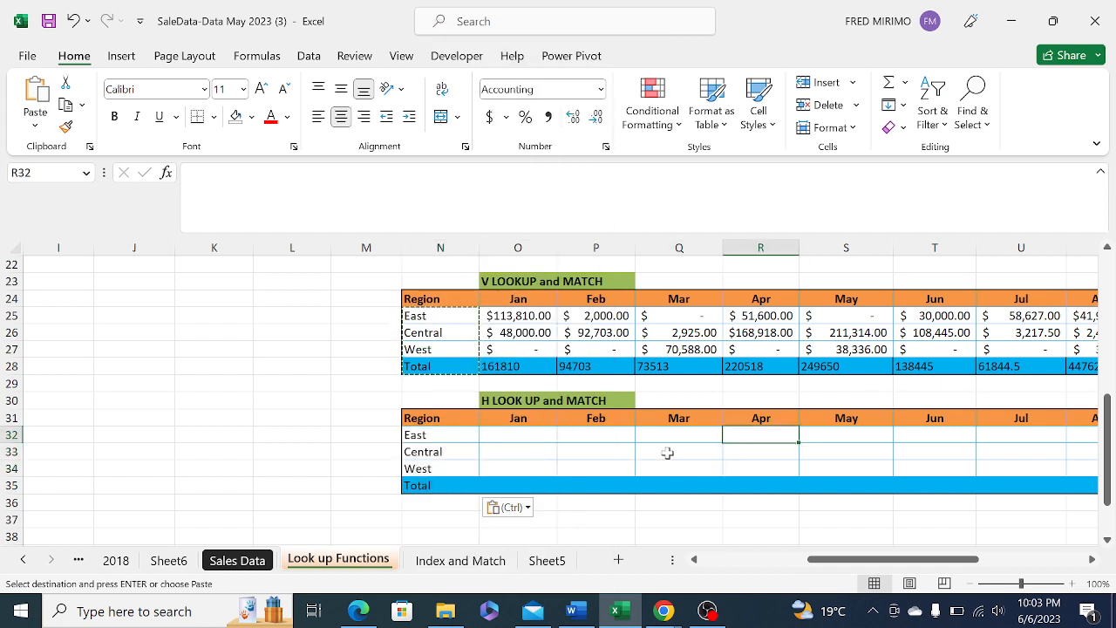
{"action": "left_click", "coordinate": [611, 450]}
{"action": "left_click", "coordinate": [499, 450]}
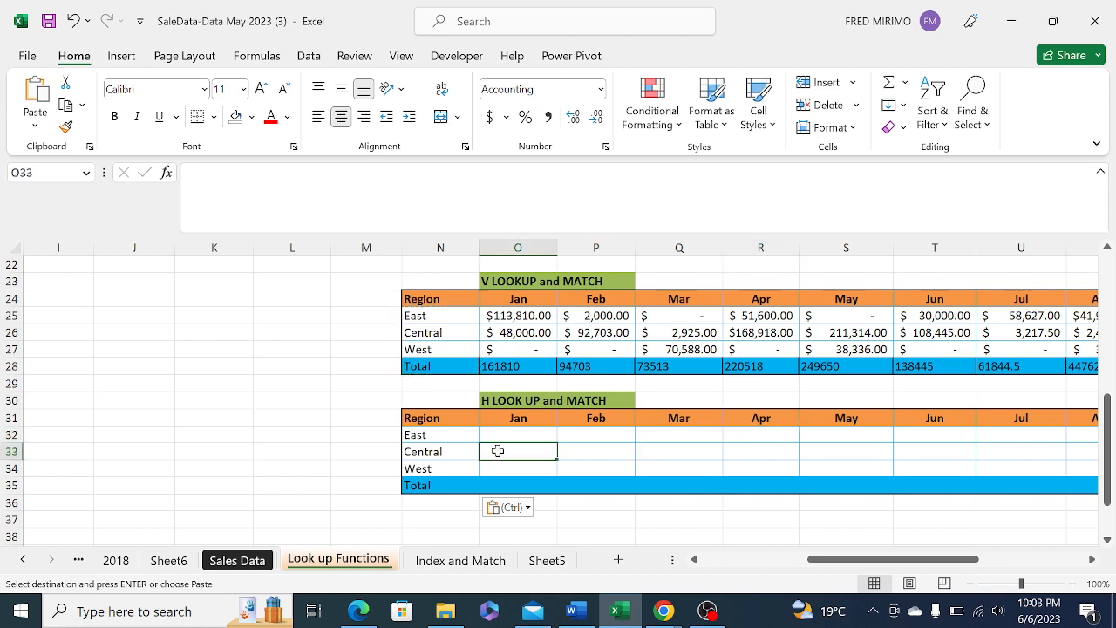
{"action": "left_click", "coordinate": [617, 443]}
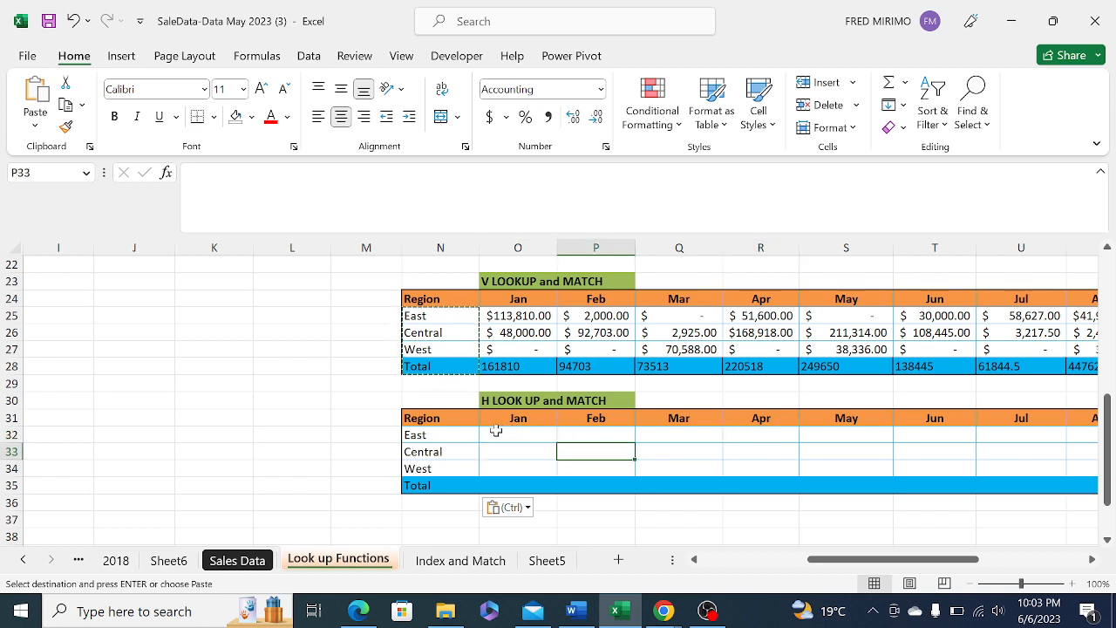
Start an HLOOKUP formula in the East row's Jan cell O32 with $N32 as the column-locked lookup value
{"action": "left_click", "coordinate": [496, 431]}
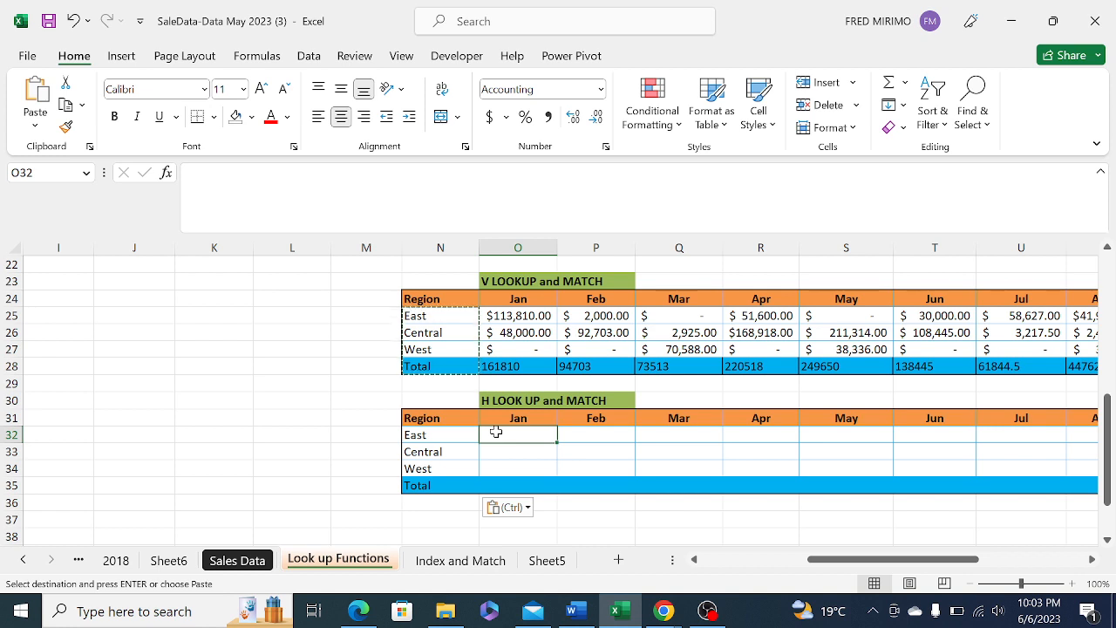
{"action": "type", "text": "="}
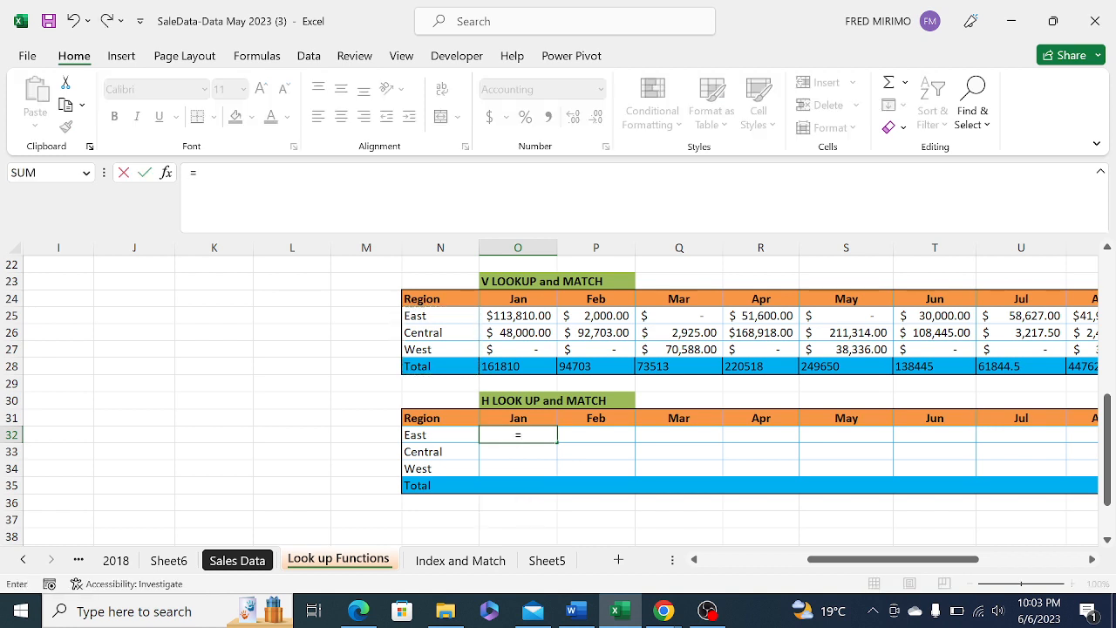
{"action": "type", "text": "h"}
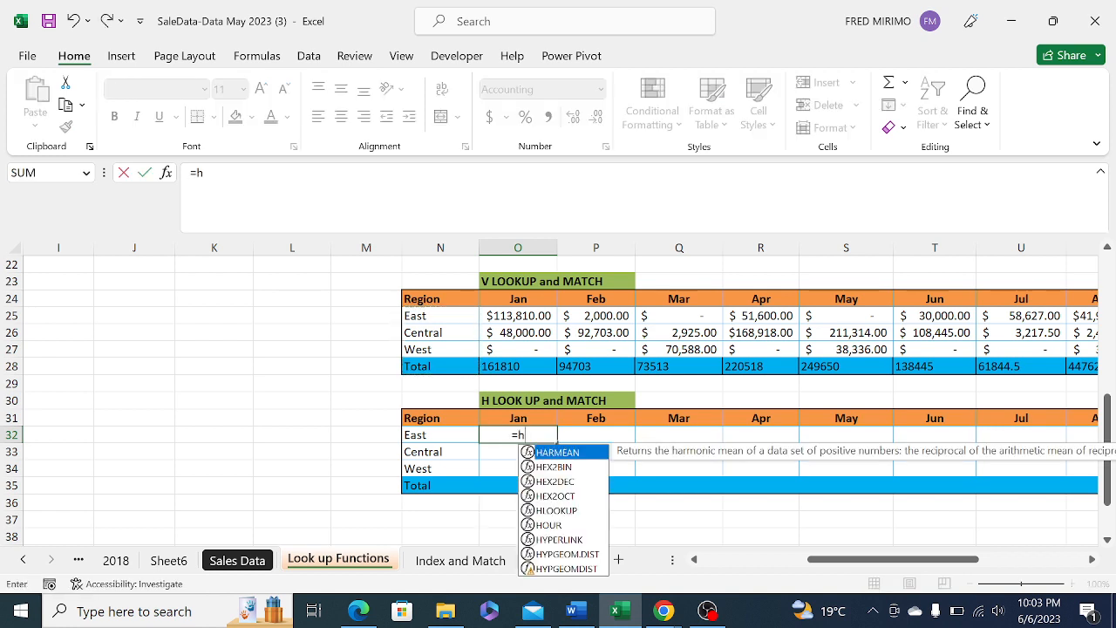
{"action": "type", "text": "loo"}
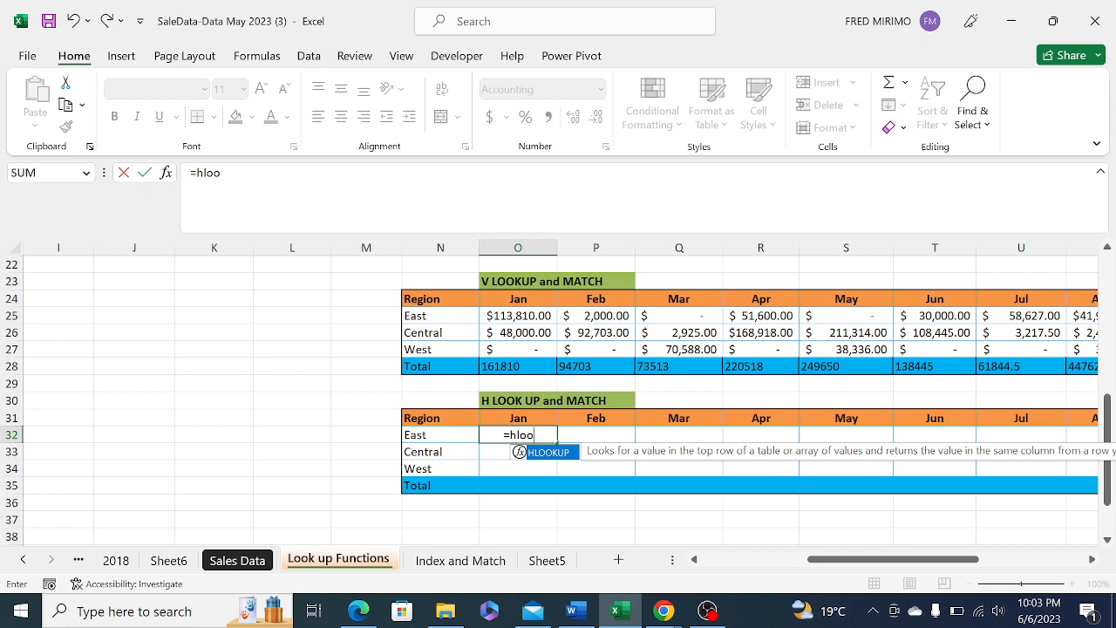
{"action": "double_click", "coordinate": [549, 453]}
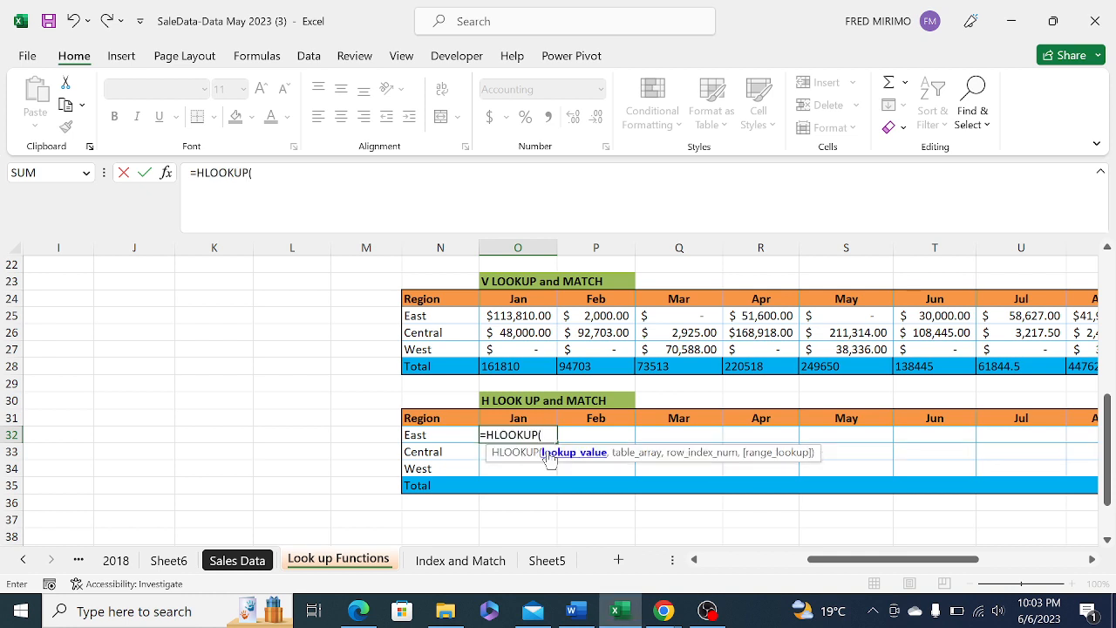
{"action": "left_click", "coordinate": [439, 436]}
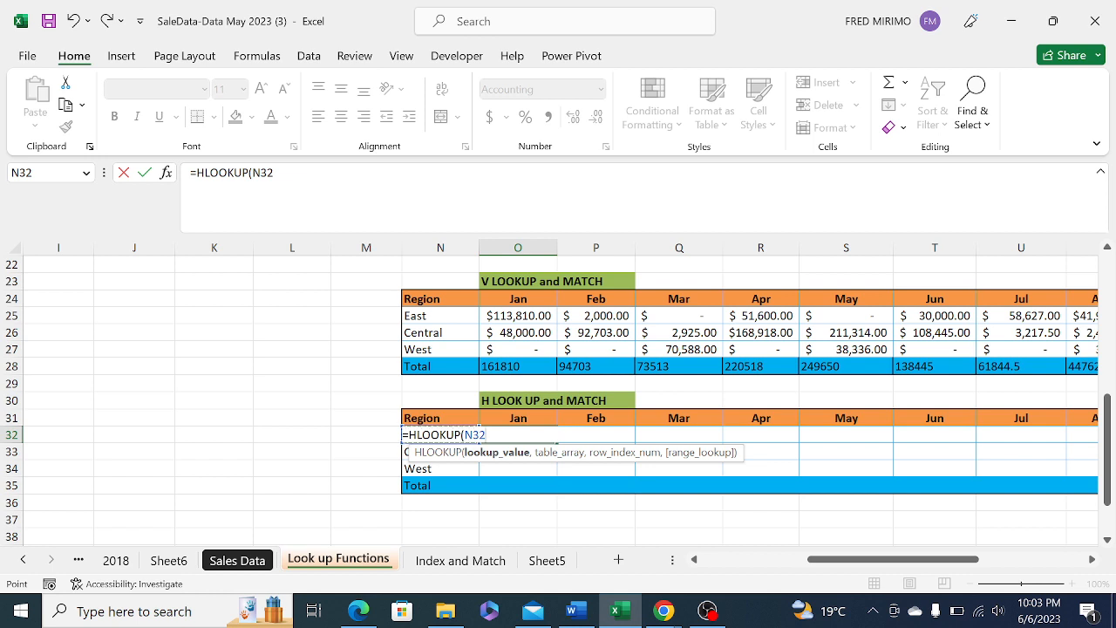
{"action": "type", "text": ","}
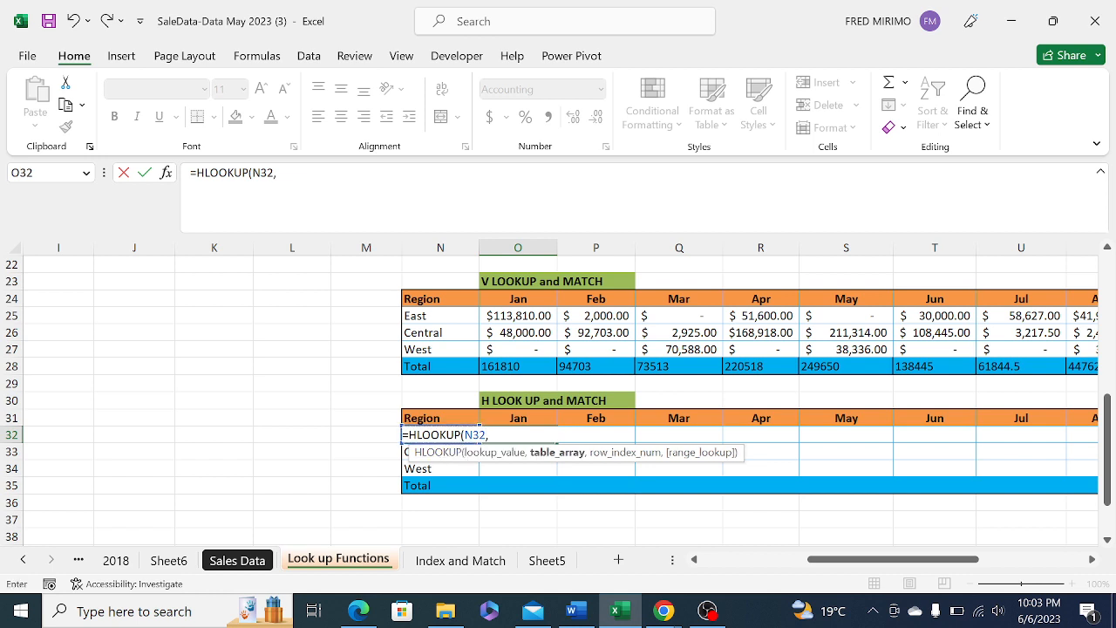
{"action": "left_click", "coordinate": [465, 435]}
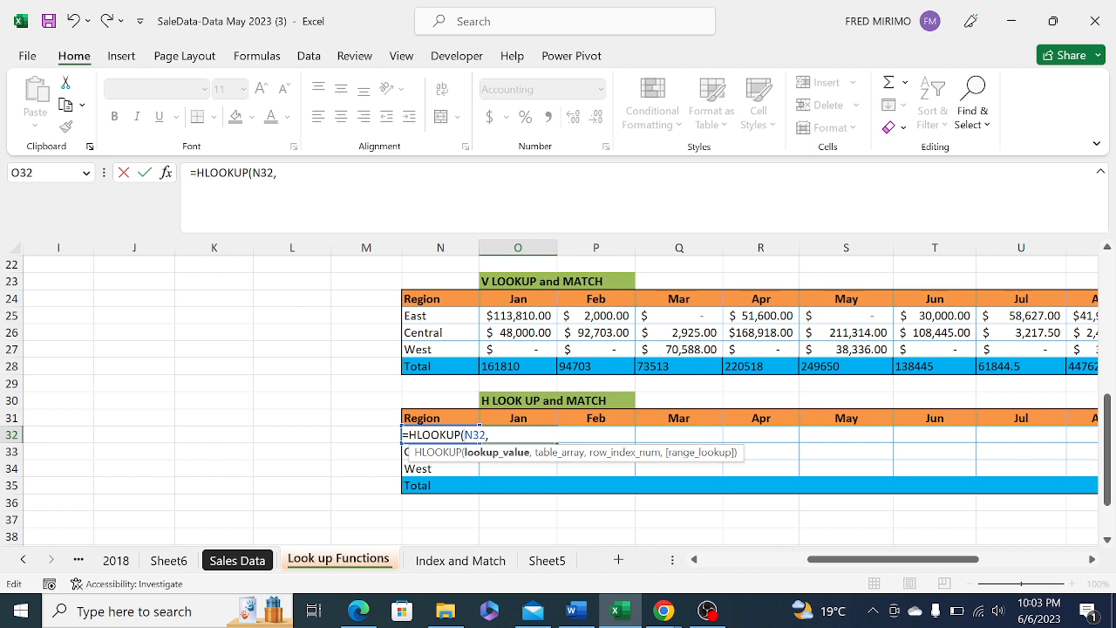
{"action": "type", "text": "$"}
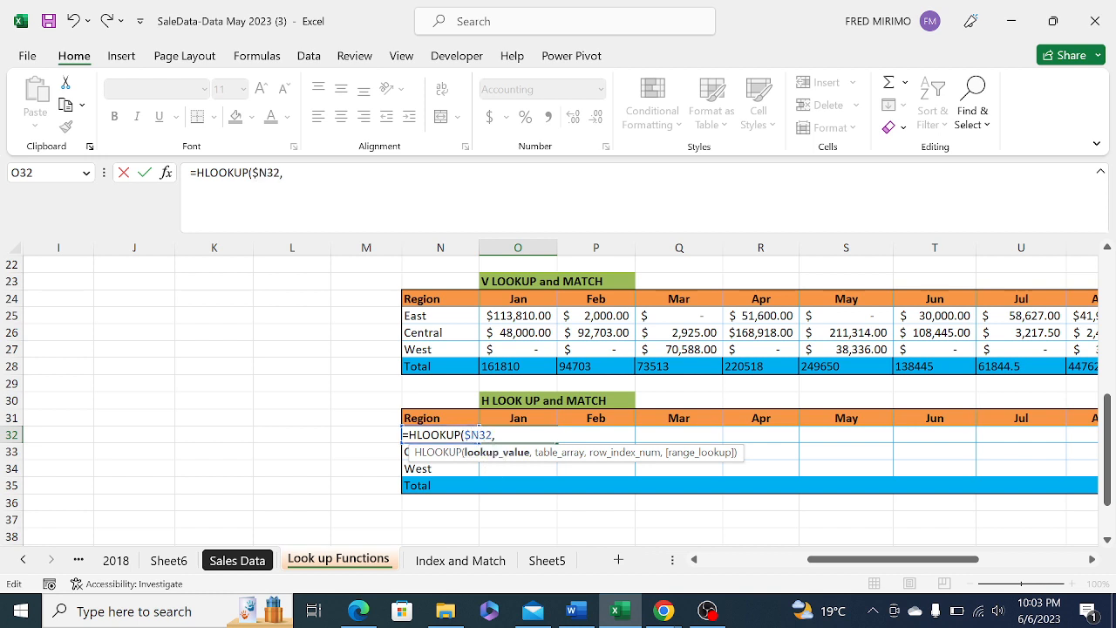
{"action": "left_click", "coordinate": [495, 435]}
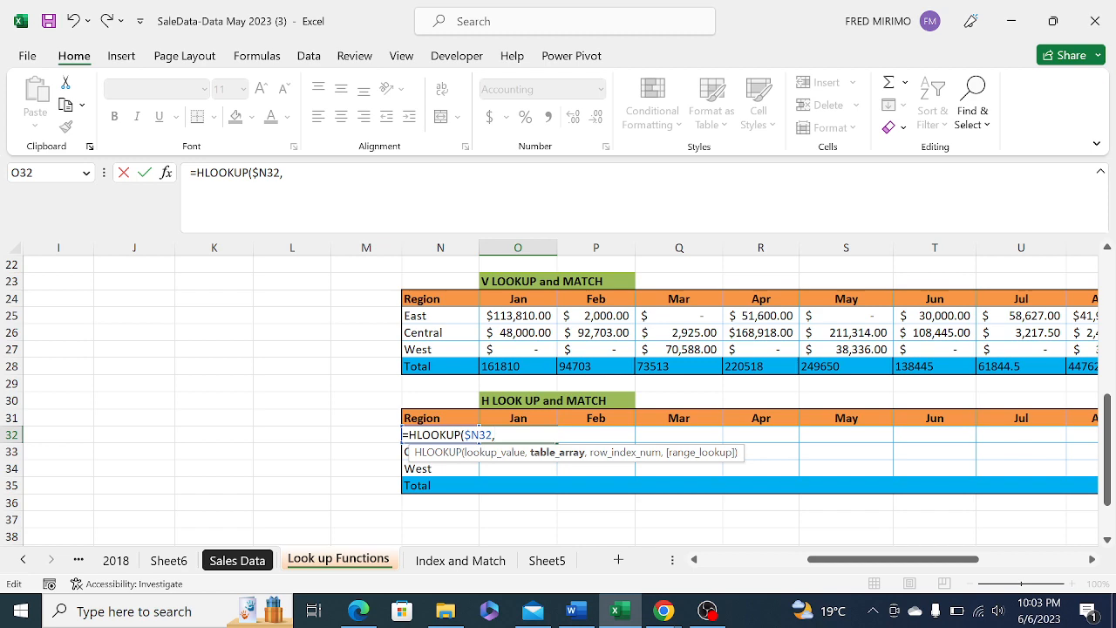
Set the HLOOKUP table array to the source table N9:AC13 and lock it as $N$9:$AC$13
{"action": "left_click_drag", "start_coordinate": [1108, 408], "coordinate": [1108, 260]}
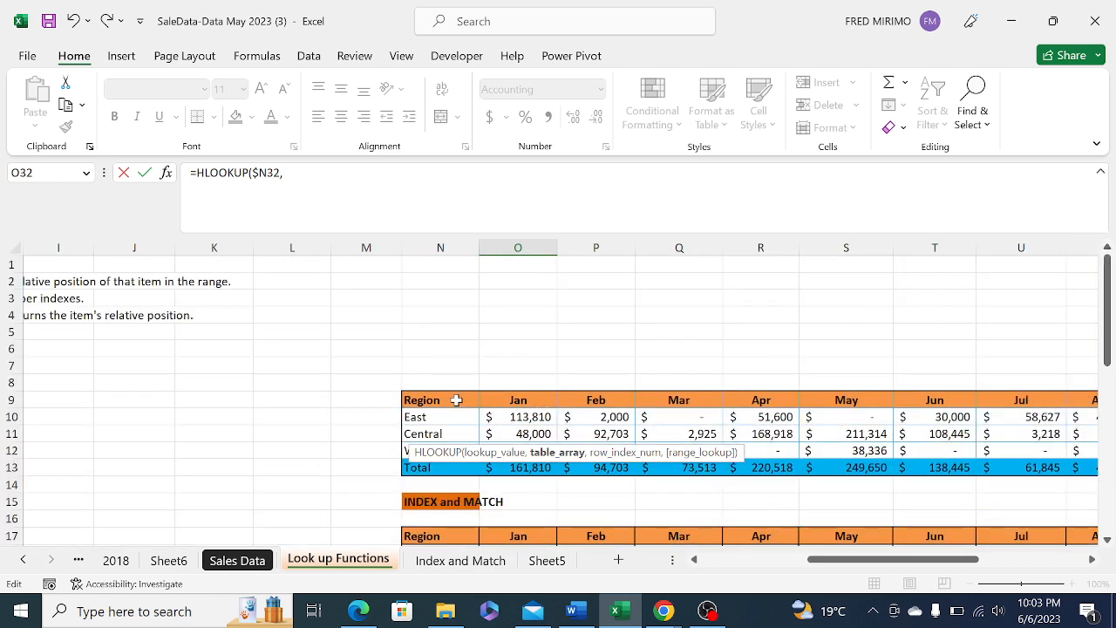
{"action": "left_click_drag", "start_coordinate": [436, 397], "coordinate": [968, 461]}
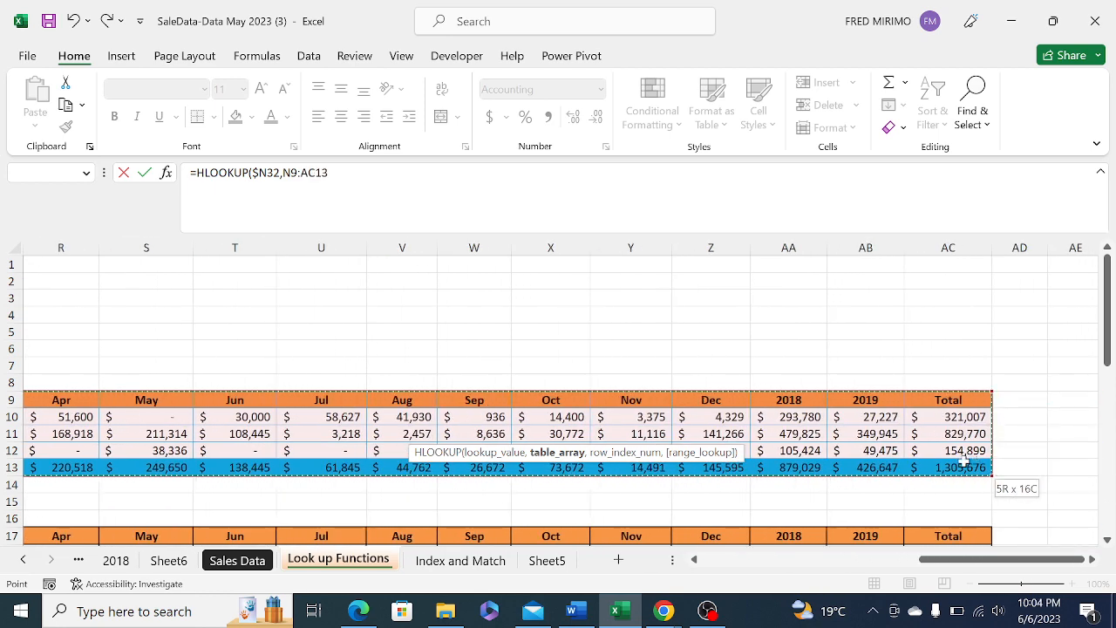
{"action": "left_click", "coordinate": [284, 173]}
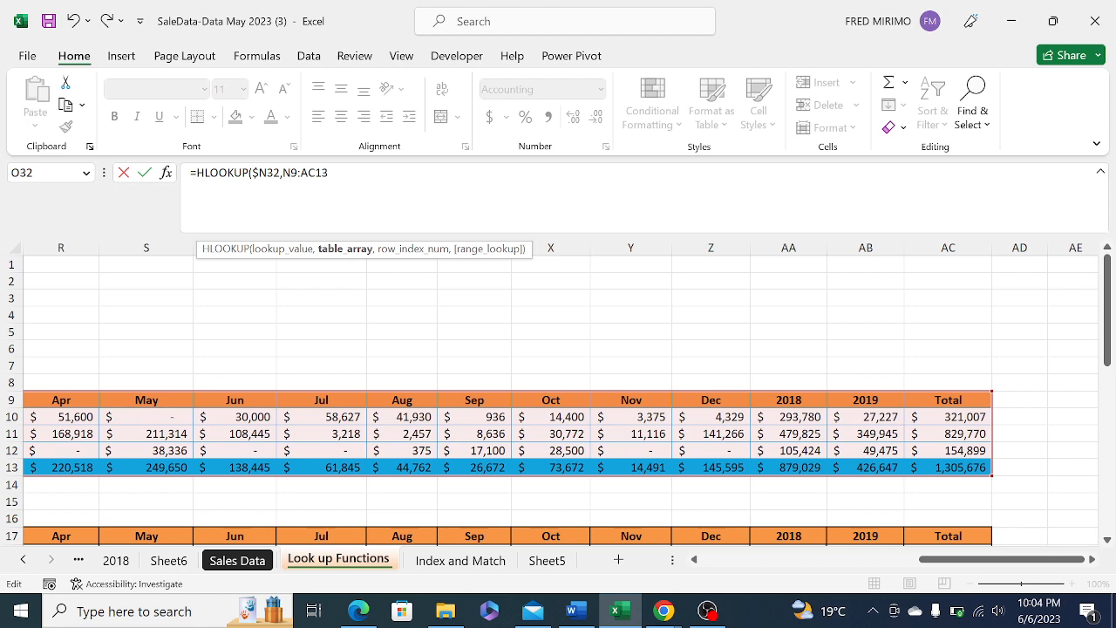
{"action": "key", "text": "F4"}
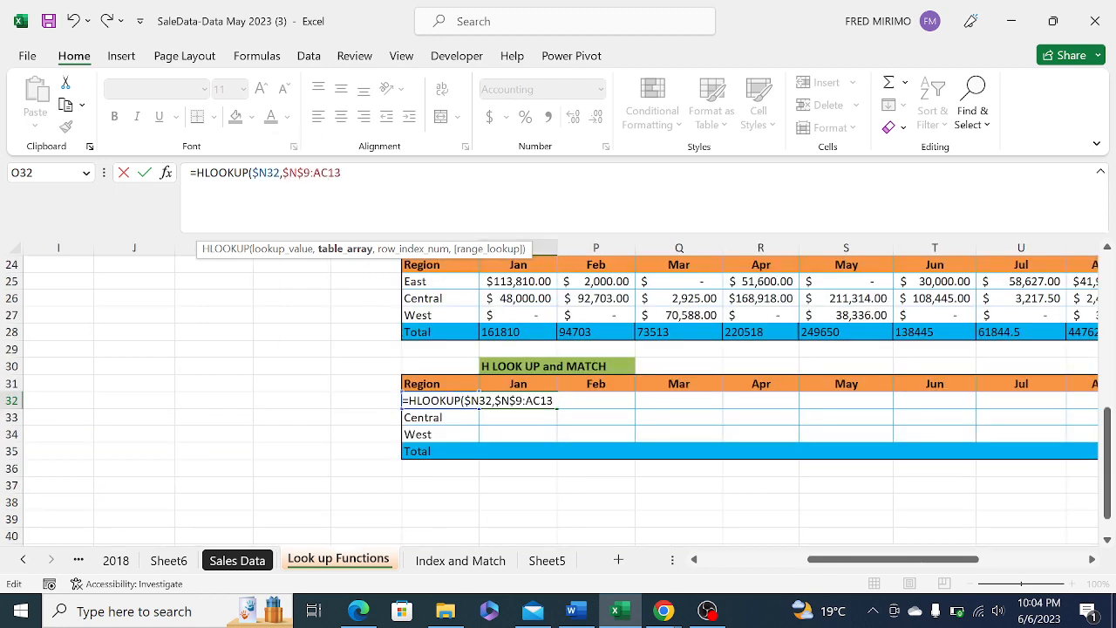
{"action": "key", "text": "F4"}
{"action": "key", "text": "Right"}
{"action": "type", "text": ","}
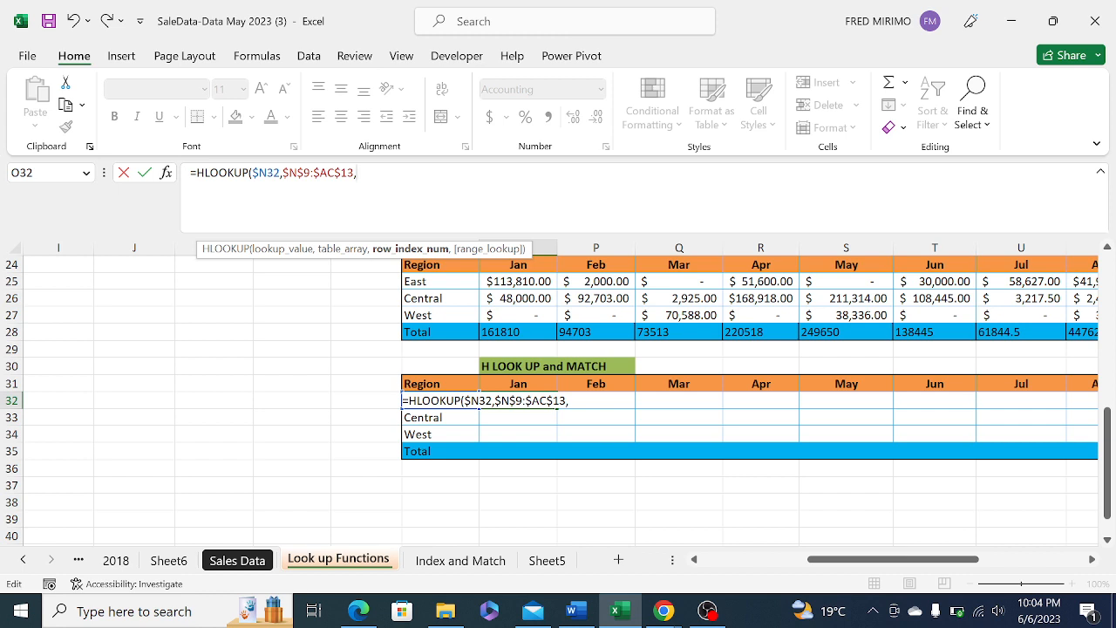
Nest a MATCH function as the HLOOKUP's row index, with the Jan header O31 as its lookup value
{"action": "type", "text": "Ma"}
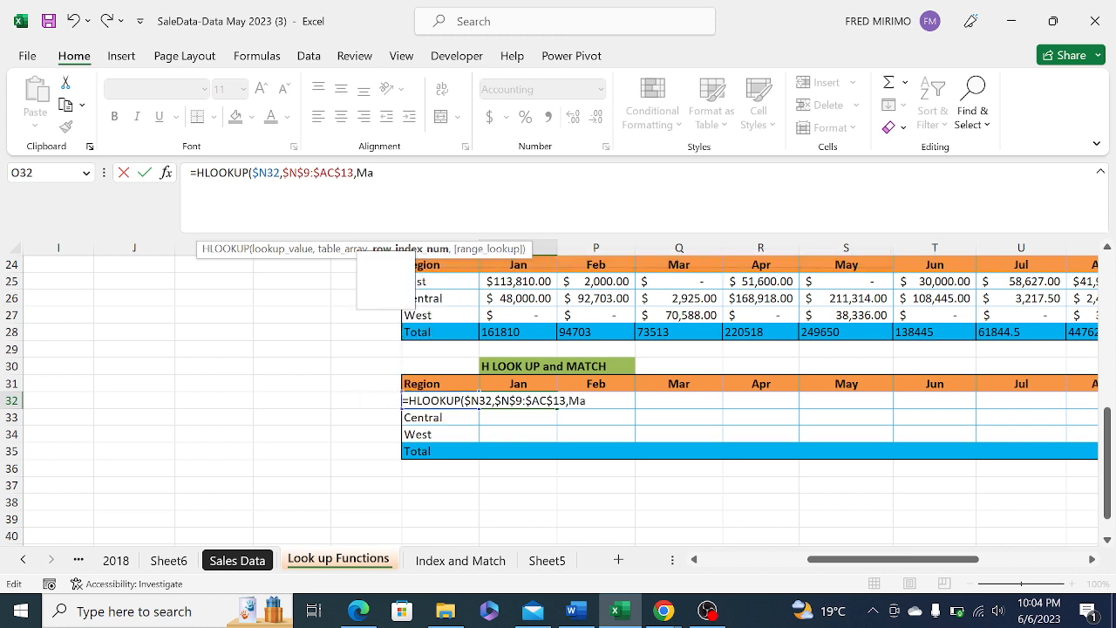
{"action": "type", "text": "t"}
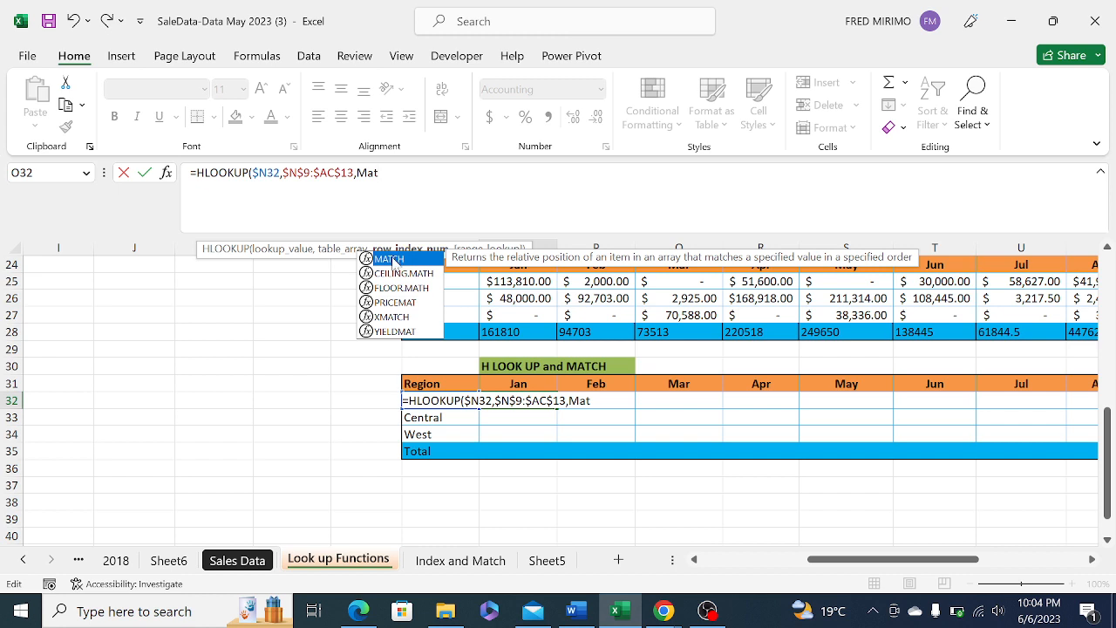
{"action": "double_click", "coordinate": [391, 259]}
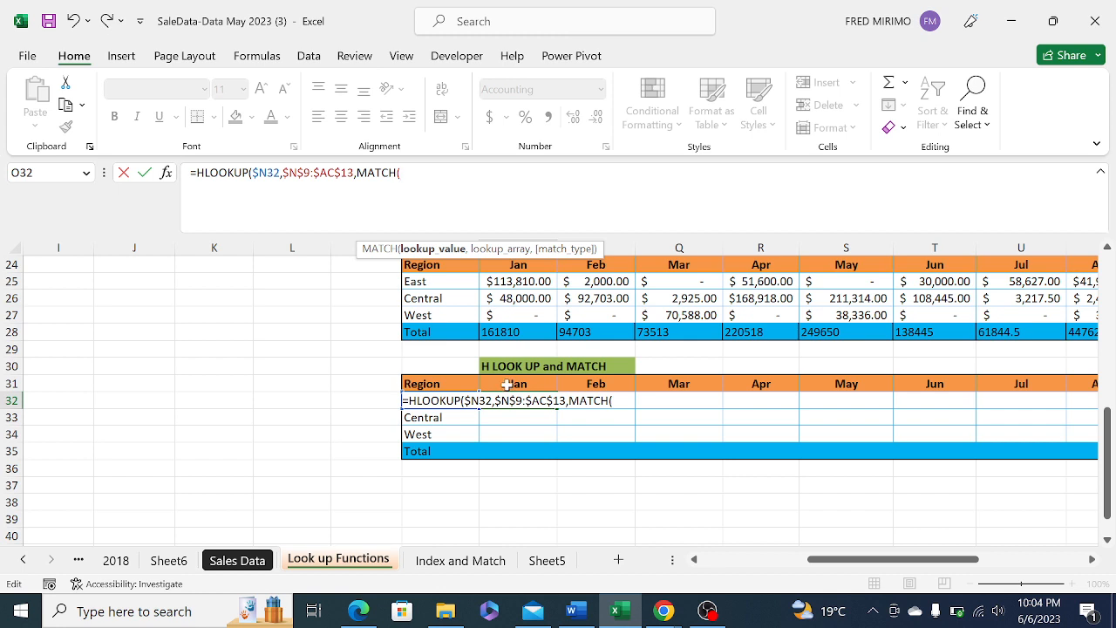
{"action": "left_click", "coordinate": [506, 384]}
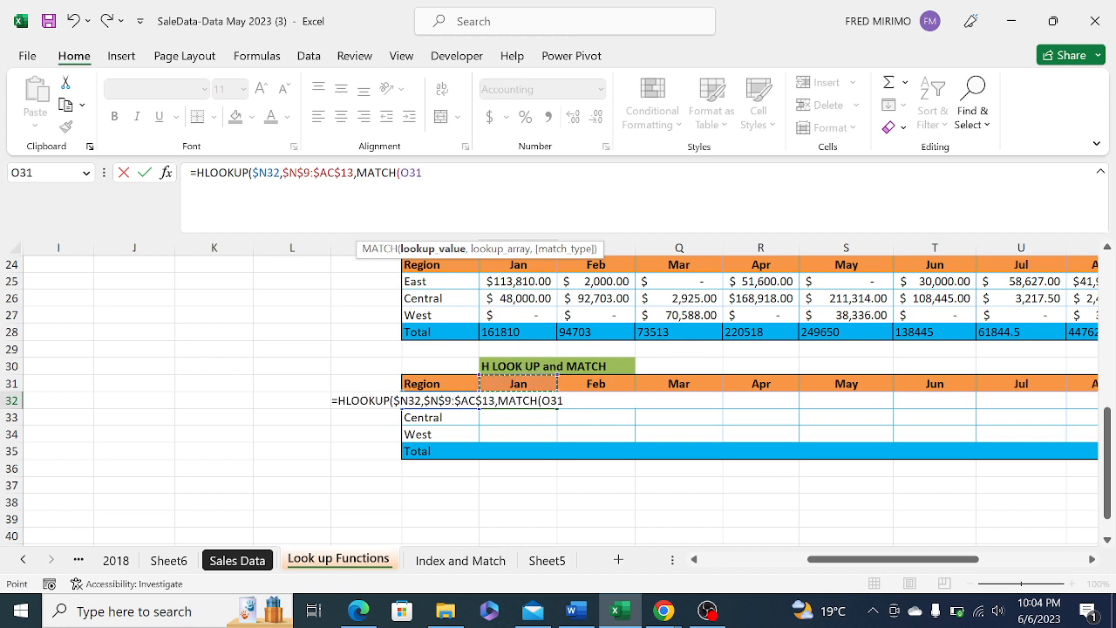
{"action": "key", "text": "F2"}
{"action": "type", "text": ","}
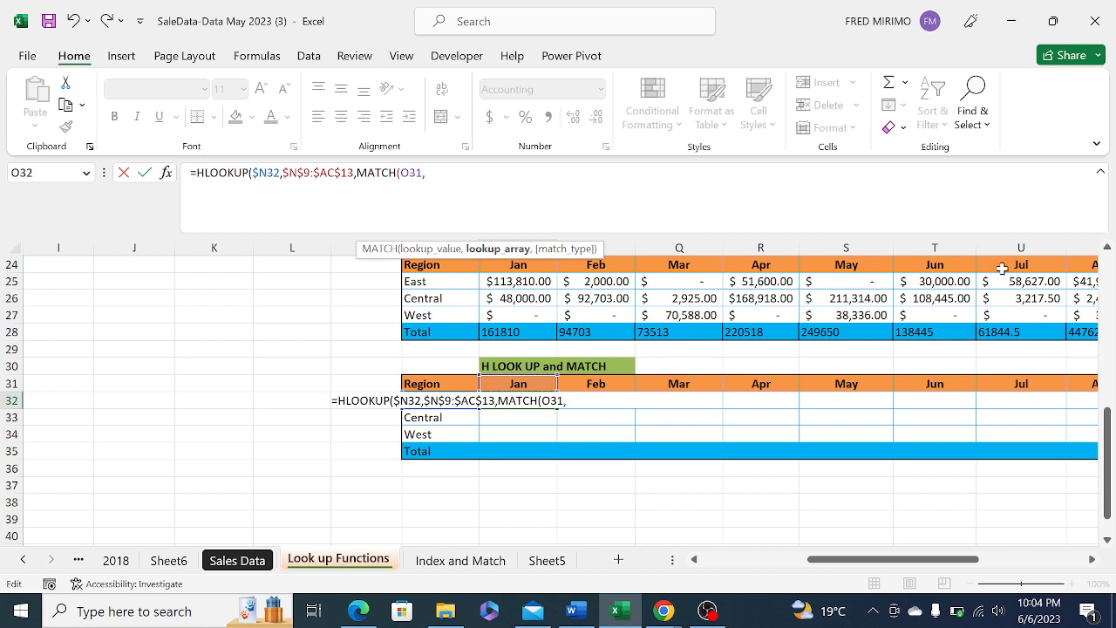
Set the MATCH lookup array to the source table's header row N9:AC9 and lock it as $N$9:$AC$9
{"action": "left_click_drag", "start_coordinate": [1112, 427], "coordinate": [1086, 235]}
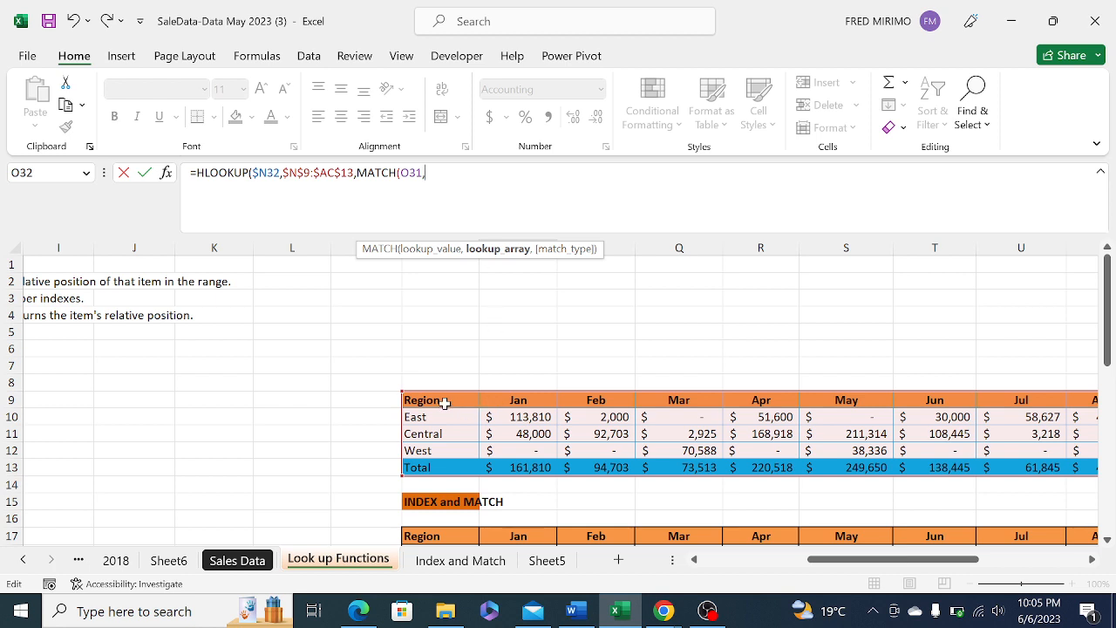
{"action": "left_click_drag", "start_coordinate": [435, 401], "coordinate": [1074, 404]}
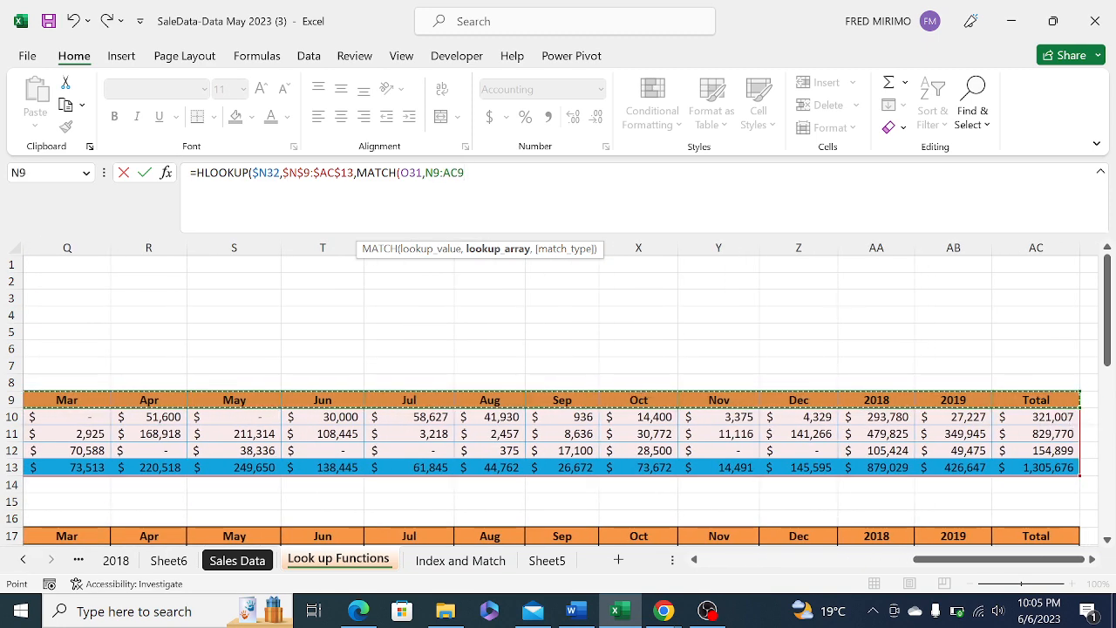
{"action": "left_click", "coordinate": [434, 172]}
{"action": "key", "text": "F4"}
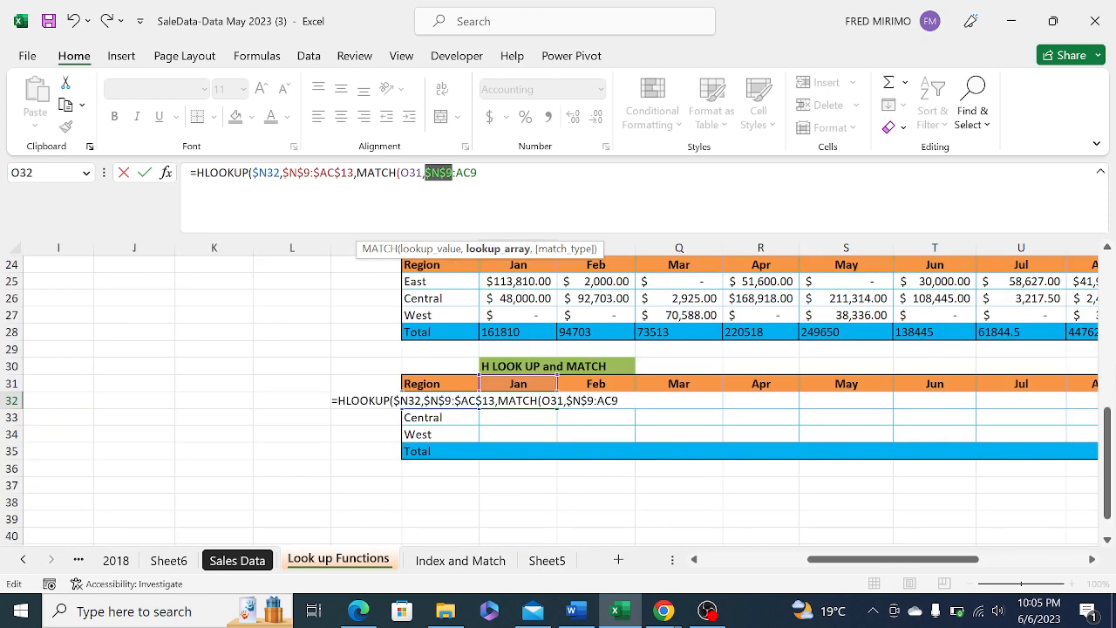
{"action": "left_click", "coordinate": [464, 172]}
{"action": "key", "text": "F4"}
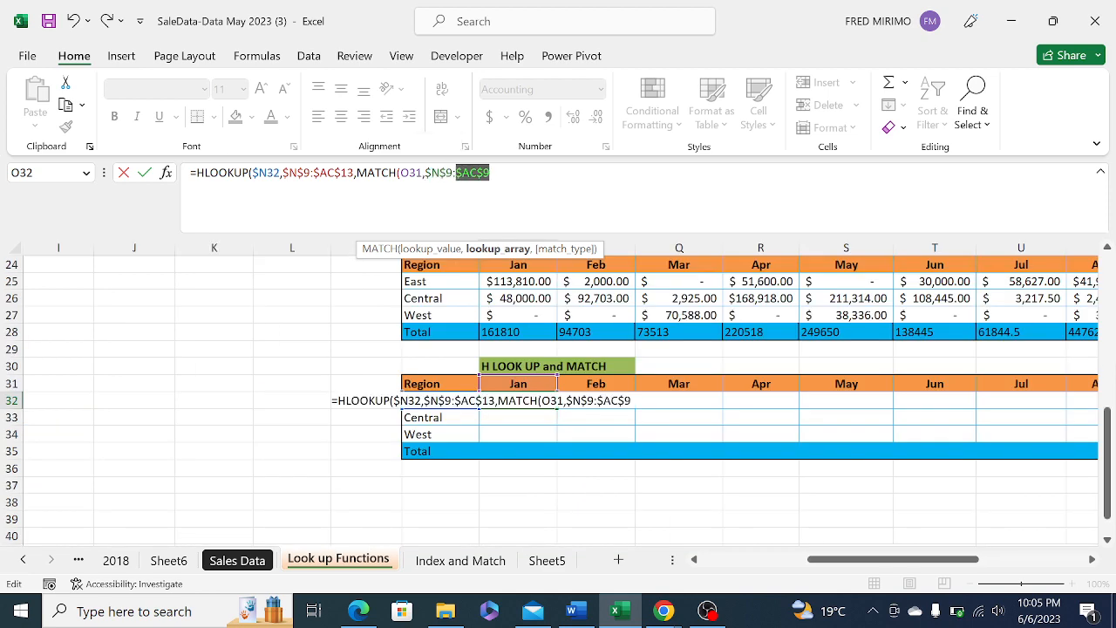
{"action": "left_click", "coordinate": [492, 173]}
{"action": "type", "text": ","}
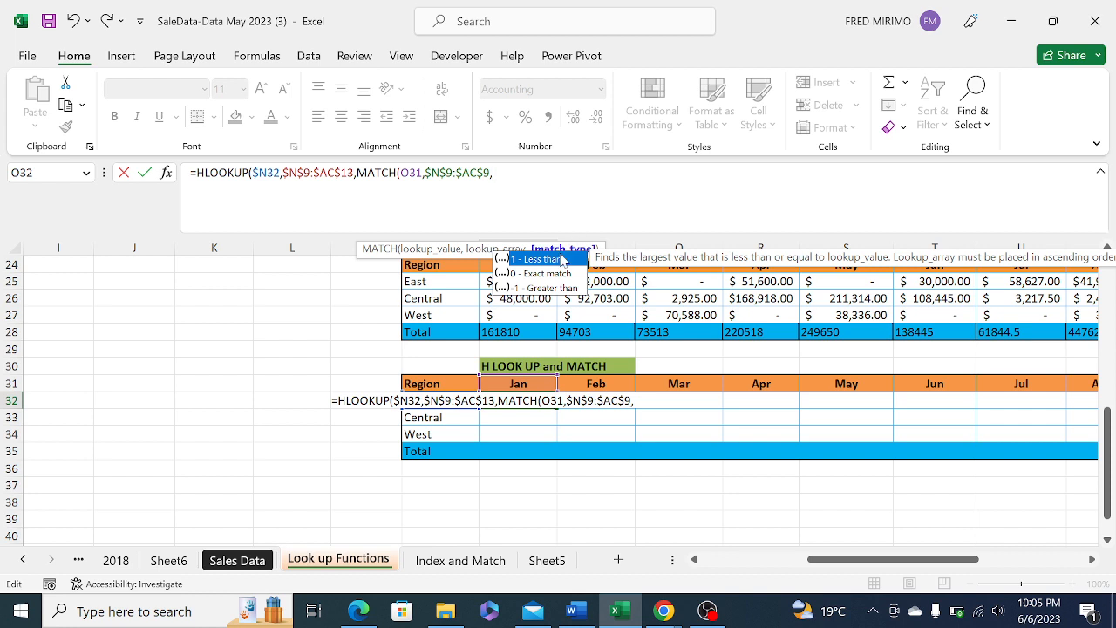
Finish the formula in O32 with match type 0 for MATCH and range lookup 0 for HLOOKUP, and enter it
{"action": "double_click", "coordinate": [552, 273]}
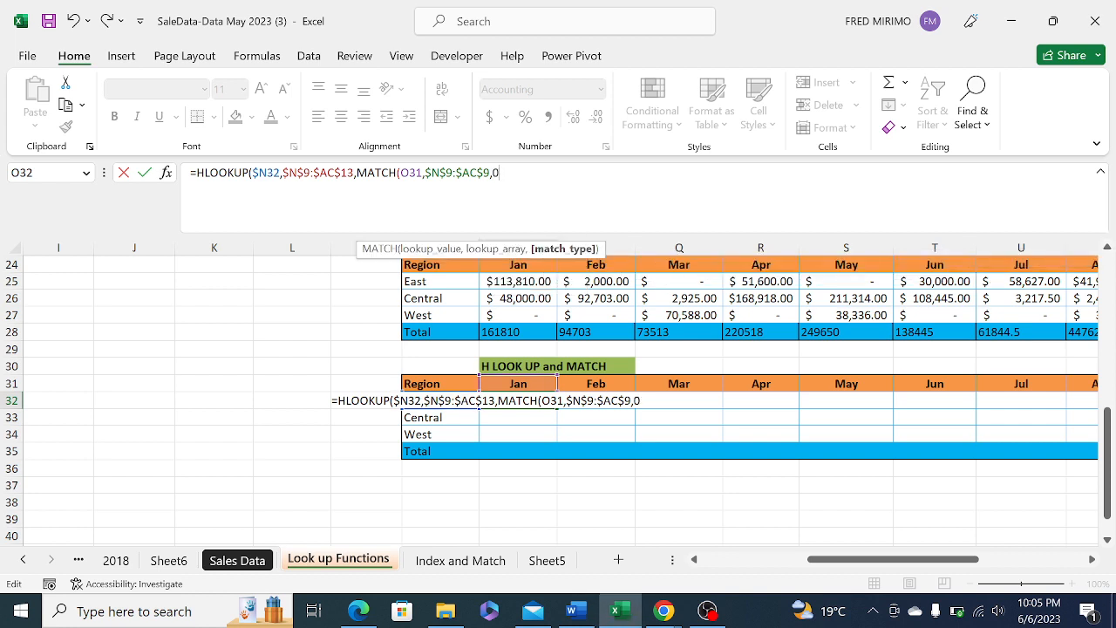
{"action": "type", "text": ")"}
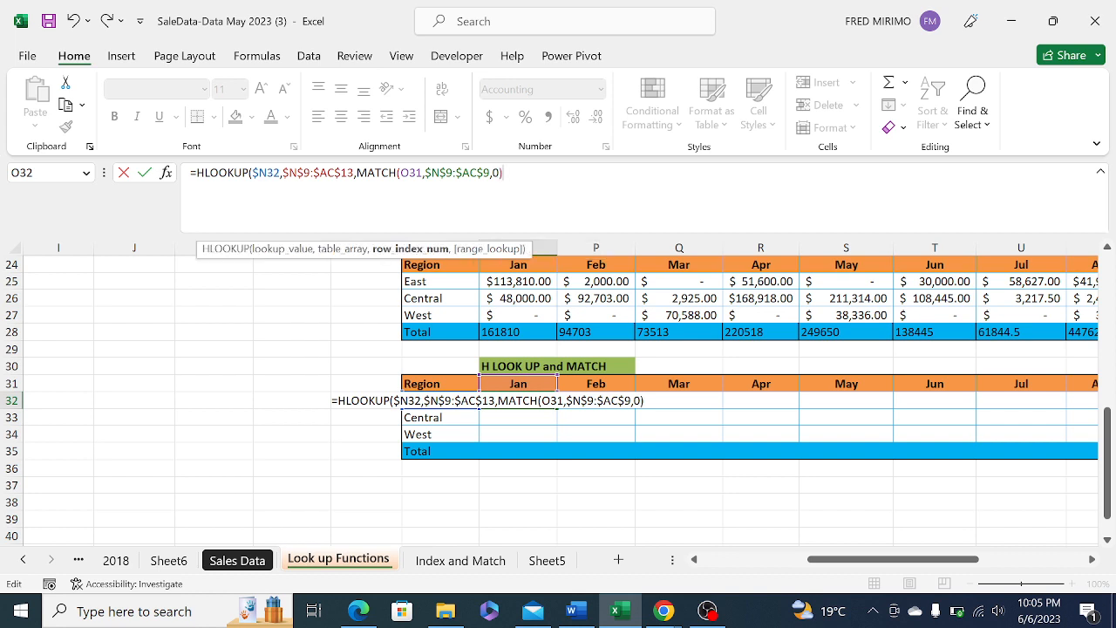
{"action": "type", "text": ","}
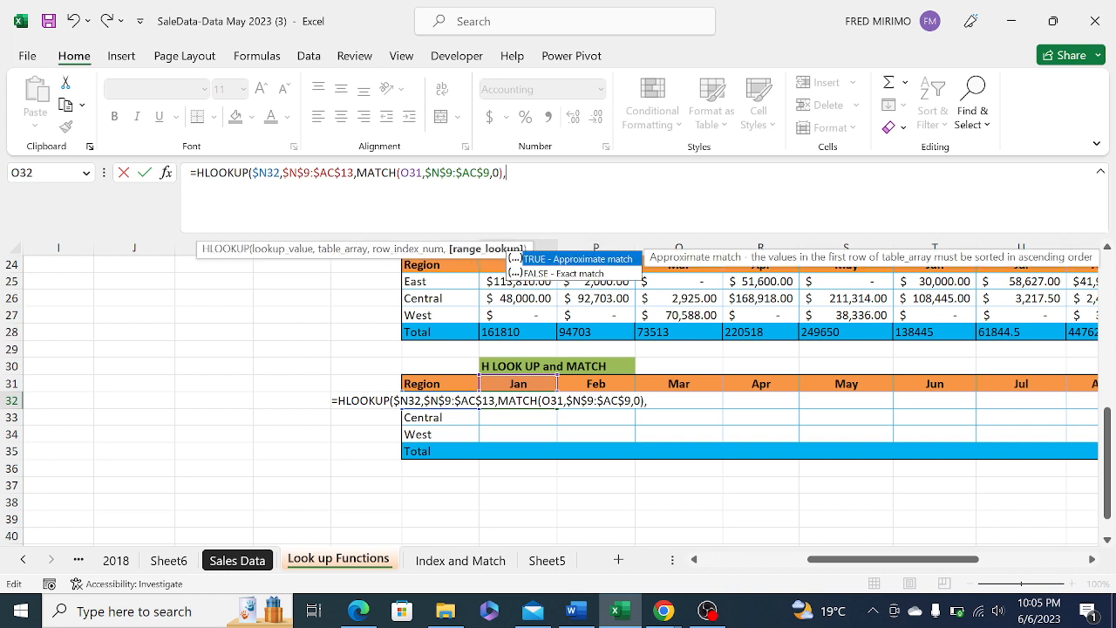
{"action": "type", "text": "0)"}
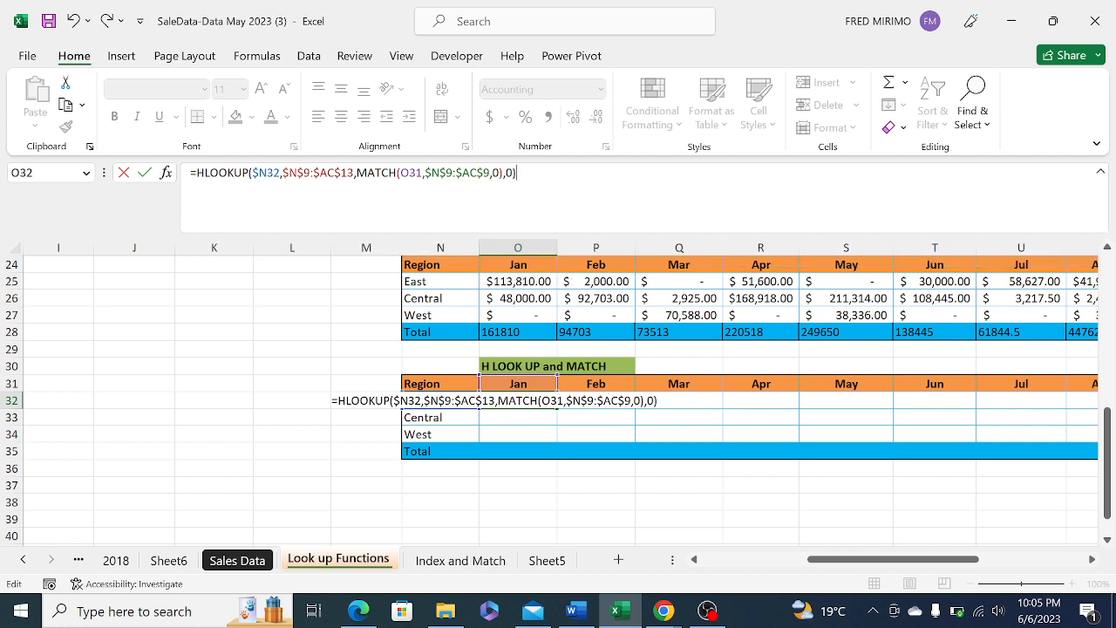
{"action": "key", "text": "Return"}
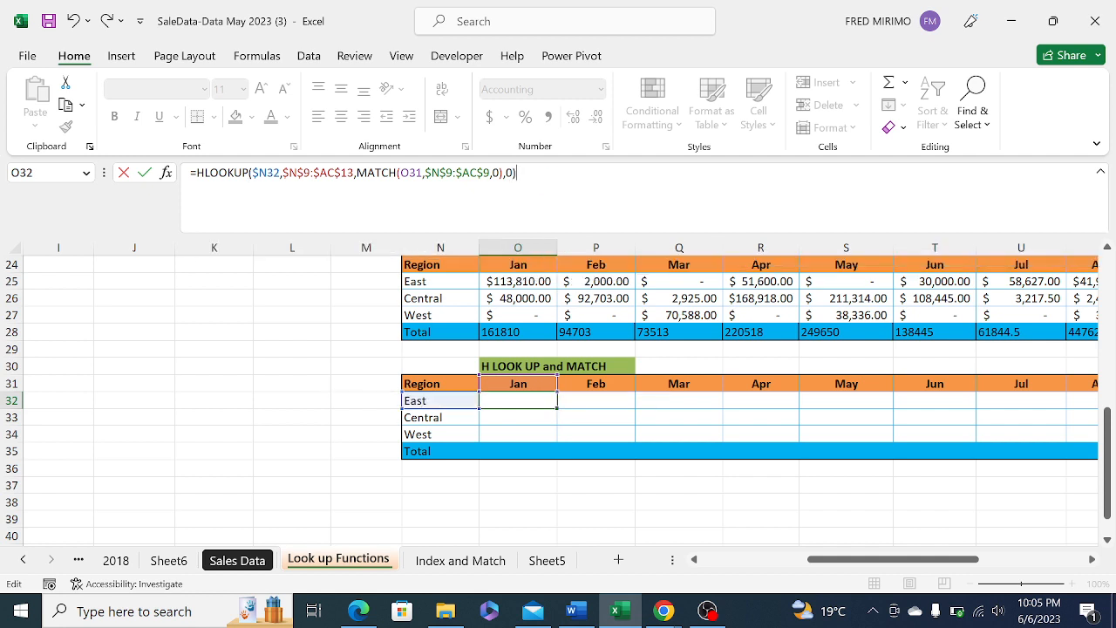
Reopen the formula in O32 and delete all its arguments back to =HLOOKUP(
{"action": "left_click", "coordinate": [504, 401]}
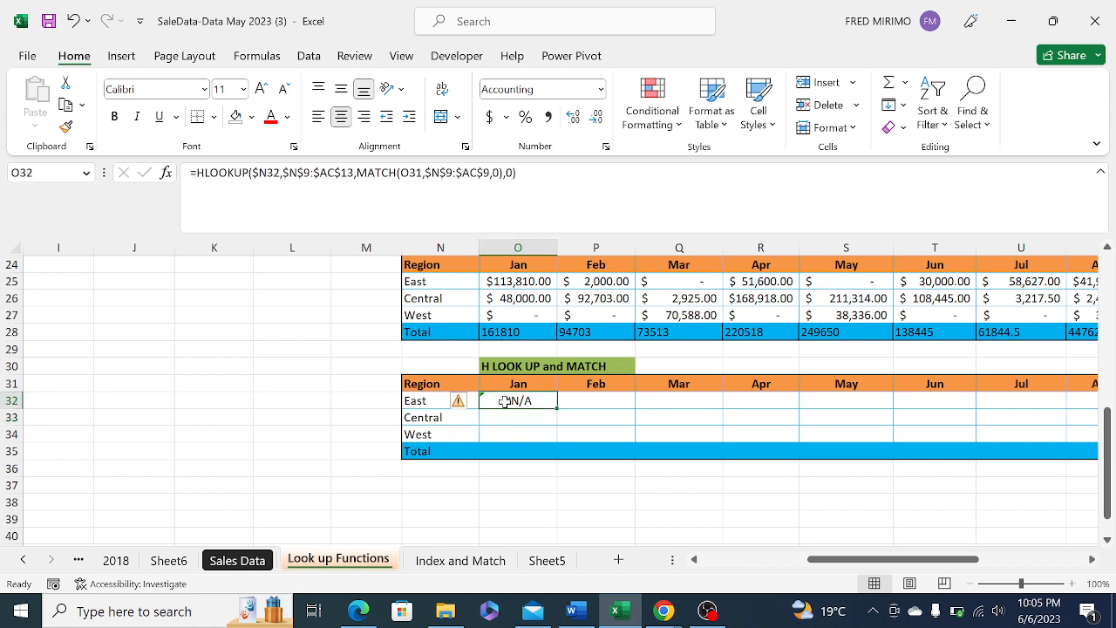
{"action": "double_click", "coordinate": [505, 401]}
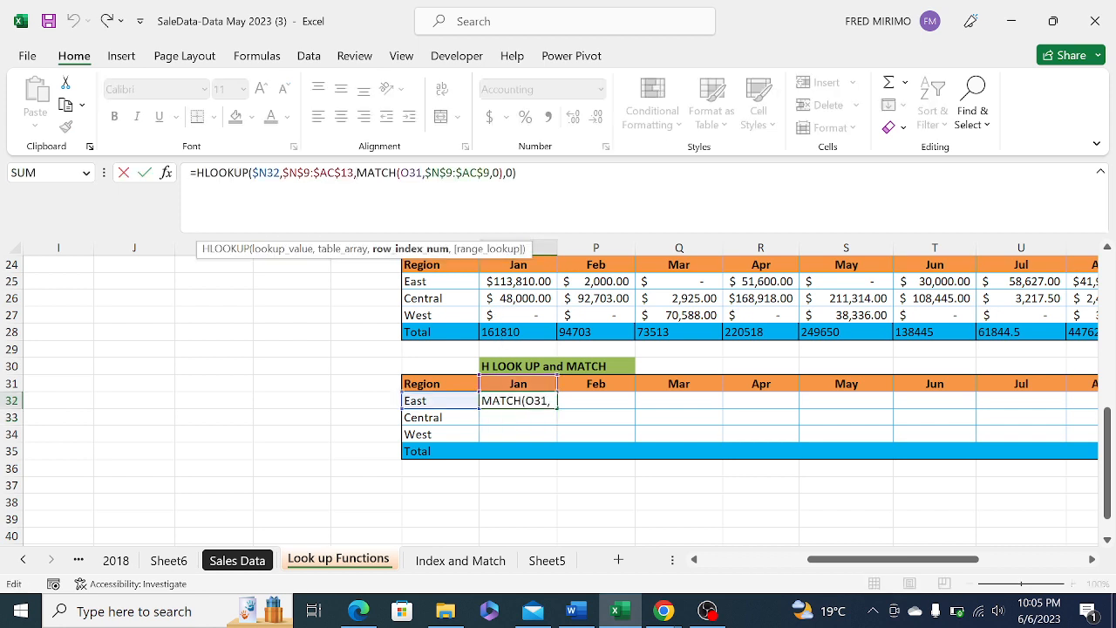
{"action": "left_click_drag", "start_coordinate": [1107, 432], "coordinate": [1103, 325]}
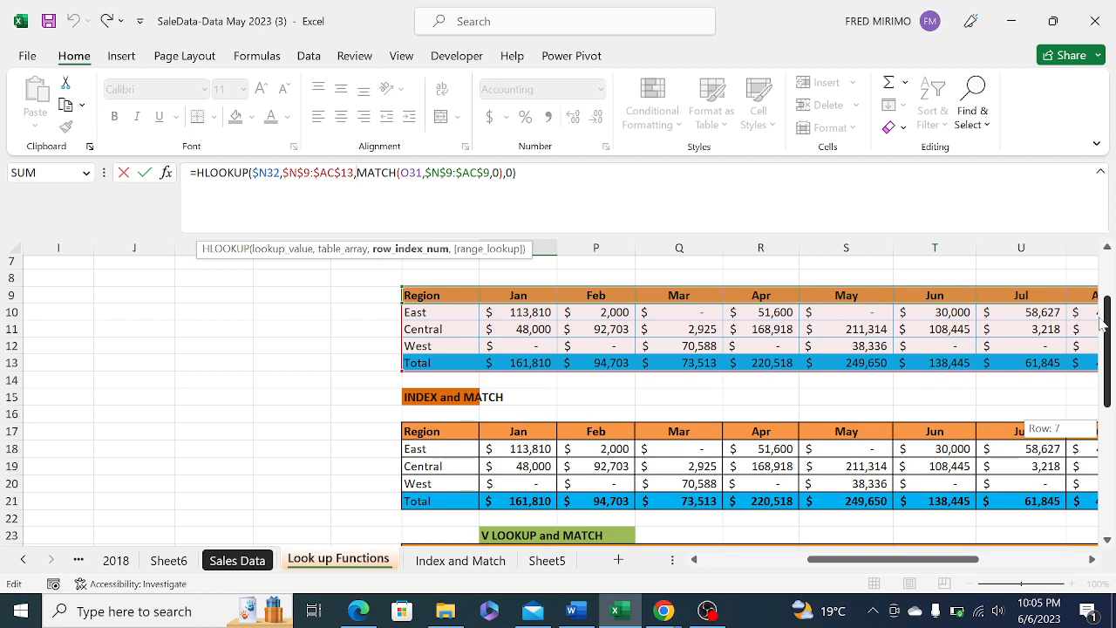
{"action": "left_click_drag", "start_coordinate": [1103, 325], "coordinate": [1114, 471]}
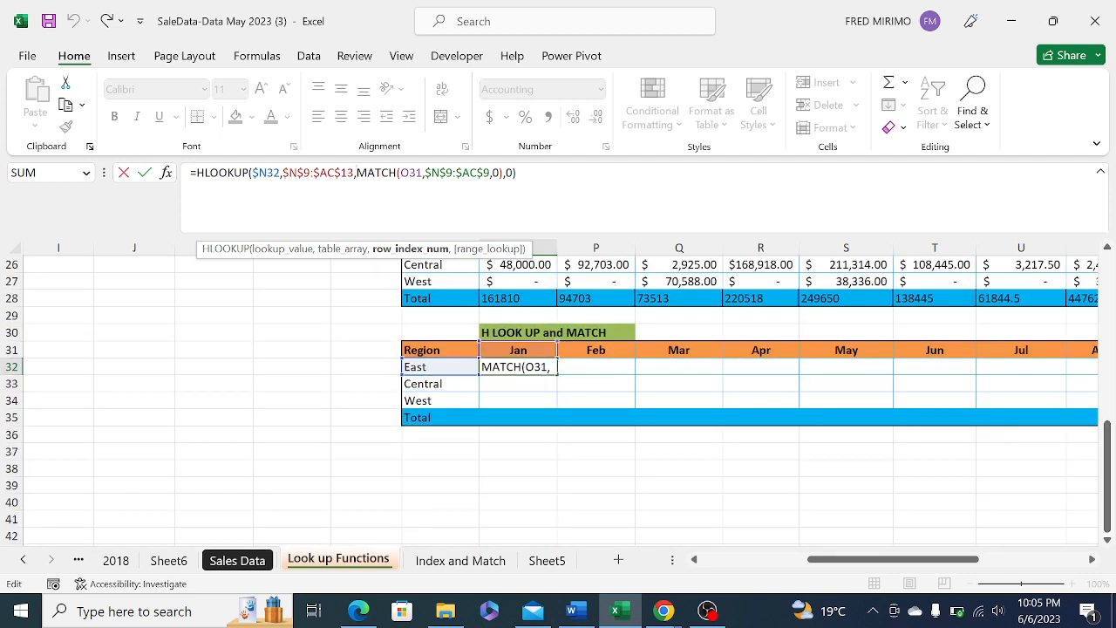
{"action": "left_click", "coordinate": [518, 172]}
{"action": "key", "text": "BackSpace"}
{"action": "key", "text": "BackSpace"}
{"action": "key", "text": "BackSpace"}
{"action": "key", "text": "BackSpace"}
{"action": "key", "text": "BackSpace"}
{"action": "key", "text": "BackSpace"}
{"action": "key", "text": "BackSpace"}
{"action": "key", "text": "BackSpace"}
{"action": "key", "text": "BackSpace"}
{"action": "key", "text": "BackSpace"}
{"action": "key", "text": "BackSpace"}
{"action": "key", "text": "BackSpace"}
{"action": "key", "text": "BackSpace"}
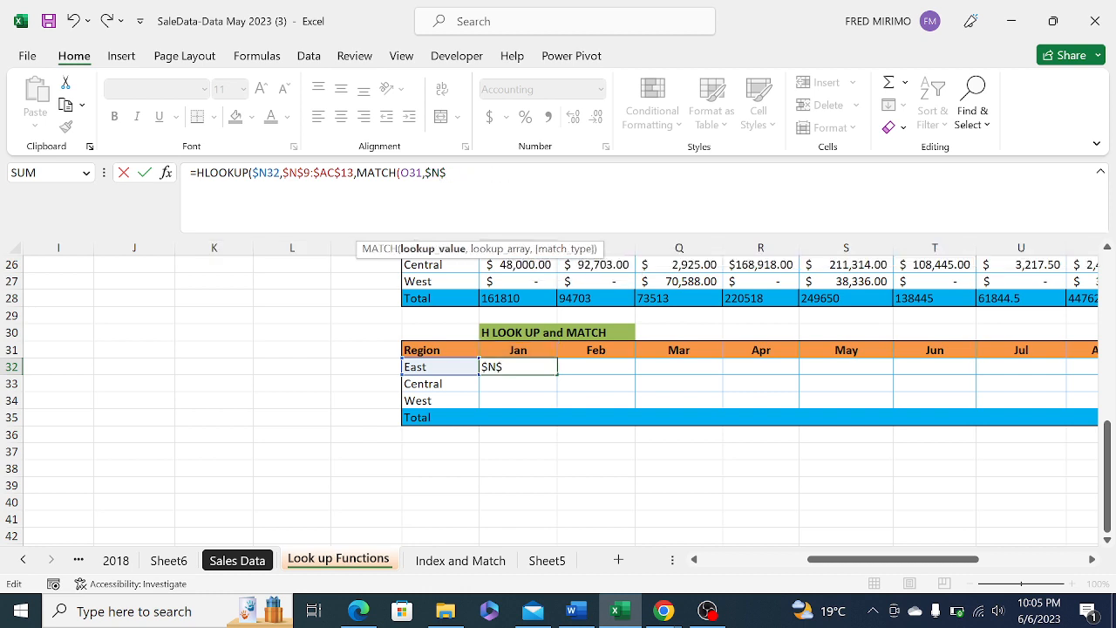
{"action": "key", "text": "BackSpace"}
{"action": "key", "text": "BackSpace"}
{"action": "key", "text": "BackSpace"}
{"action": "key", "text": "BackSpace"}
{"action": "key", "text": "BackSpace"}
{"action": "key", "text": "BackSpace"}
{"action": "key", "text": "BackSpace"}
{"action": "key", "text": "BackSpace"}
{"action": "key", "text": "BackSpace"}
{"action": "key", "text": "BackSpace"}
{"action": "key", "text": "BackSpace"}
{"action": "key", "text": "BackSpace"}
{"action": "key", "text": "BackSpace"}
{"action": "key", "text": "BackSpace"}
{"action": "key", "text": "BackSpace"}
{"action": "key", "text": "BackSpace"}
{"action": "key", "text": "BackSpace"}
{"action": "key", "text": "BackSpace"}
{"action": "key", "text": "BackSpace"}
{"action": "key", "text": "BackSpace"}
{"action": "key", "text": "BackSpace"}
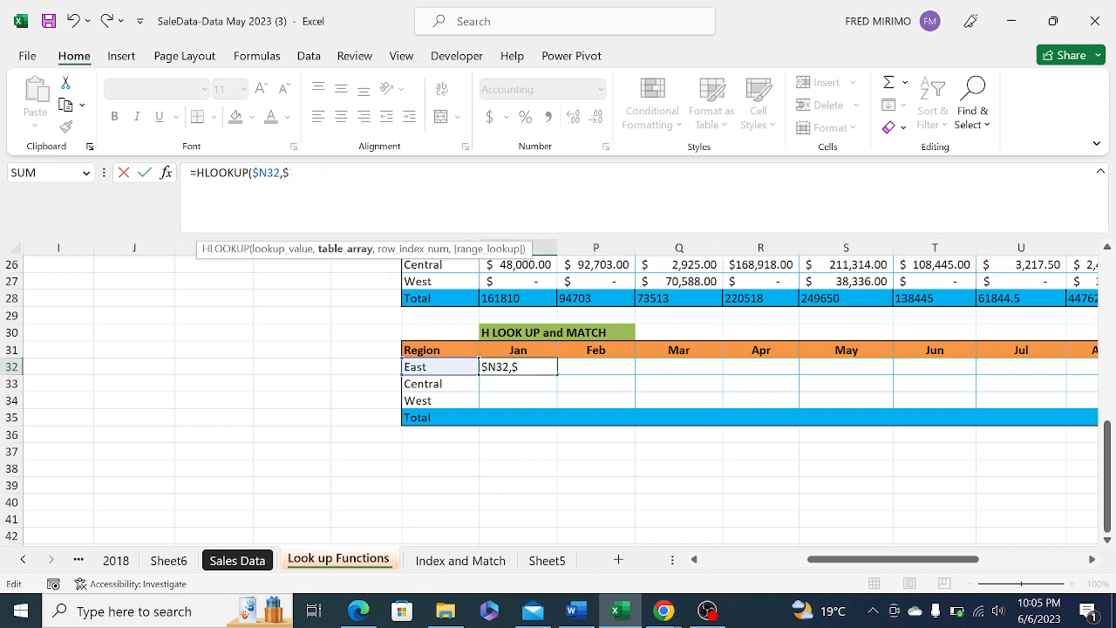
{"action": "key", "text": "BackSpace"}
{"action": "key", "text": "BackSpace"}
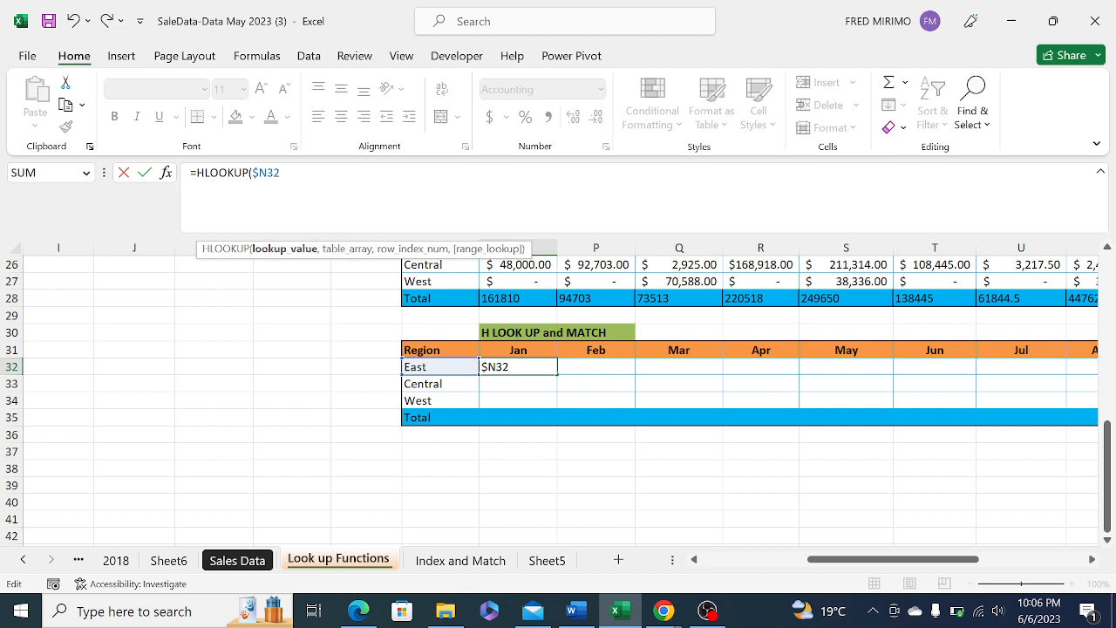
{"action": "key", "text": "BackSpace"}
{"action": "key", "text": "BackSpace"}
{"action": "key", "text": "BackSpace"}
{"action": "key", "text": "BackSpace"}
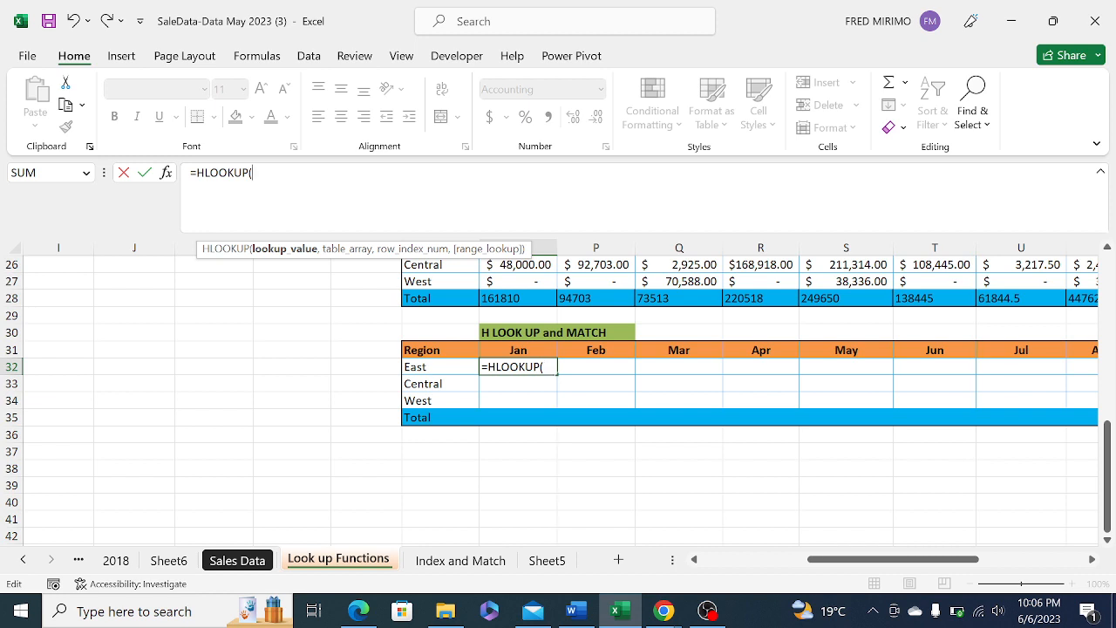
Set the HLOOKUP lookup value to the Jan header O31 with its row locked as O$31
{"action": "left_click", "coordinate": [526, 350]}
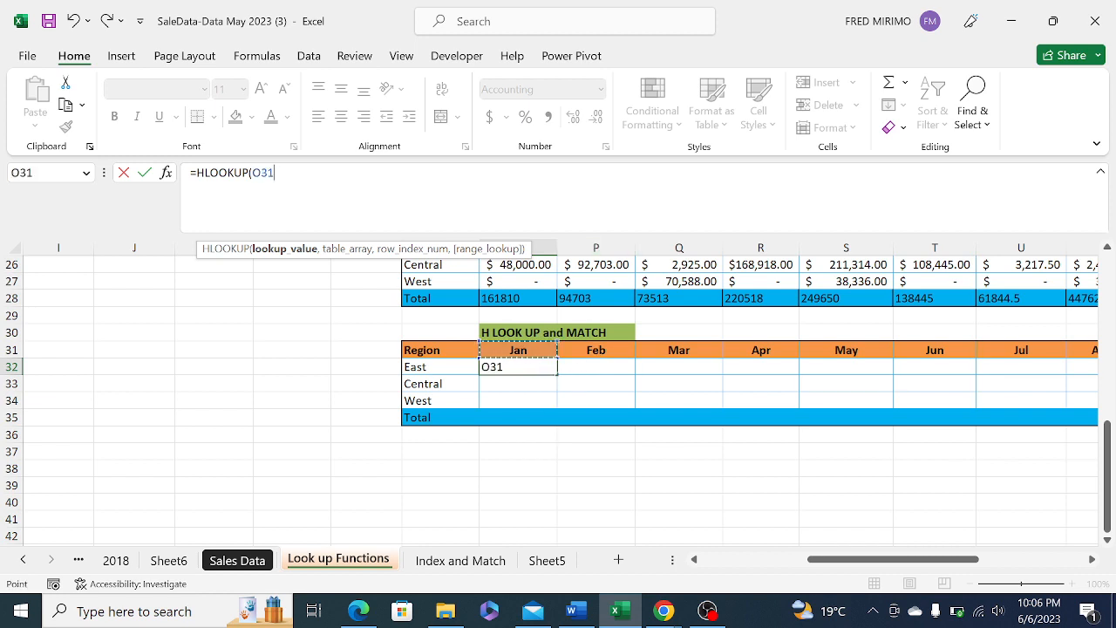
{"action": "left_click", "coordinate": [261, 172]}
{"action": "type", "text": "$31"}
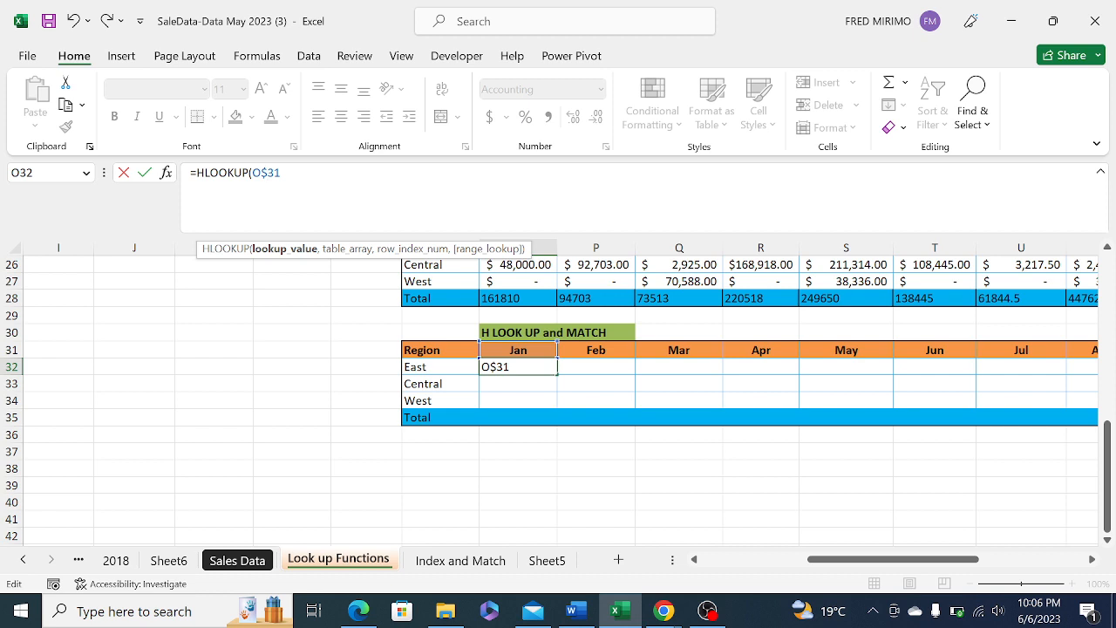
{"action": "type", "text": ","}
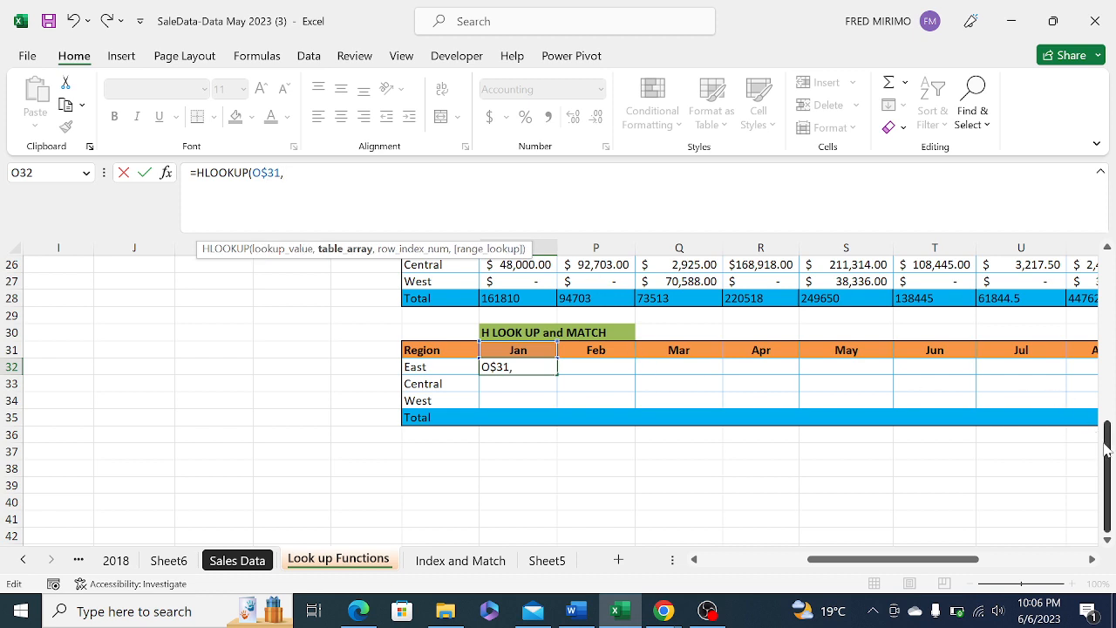
Select the source table N9:AC13 as the HLOOKUP table array and lock it as $N$9:$AC$13
{"action": "left_click_drag", "start_coordinate": [1108, 446], "coordinate": [1100, 323]}
{"action": "scroll", "coordinate": [1097, 314], "scroll_direction": "down", "scroll_amount": 1}
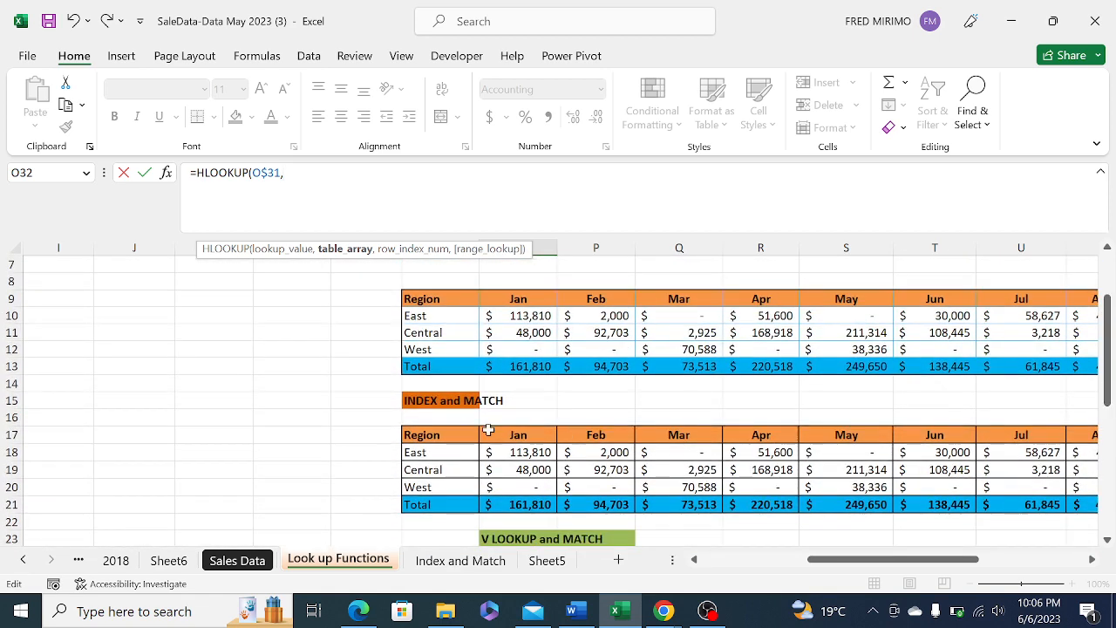
{"action": "left_click_drag", "start_coordinate": [419, 300], "coordinate": [991, 367]}
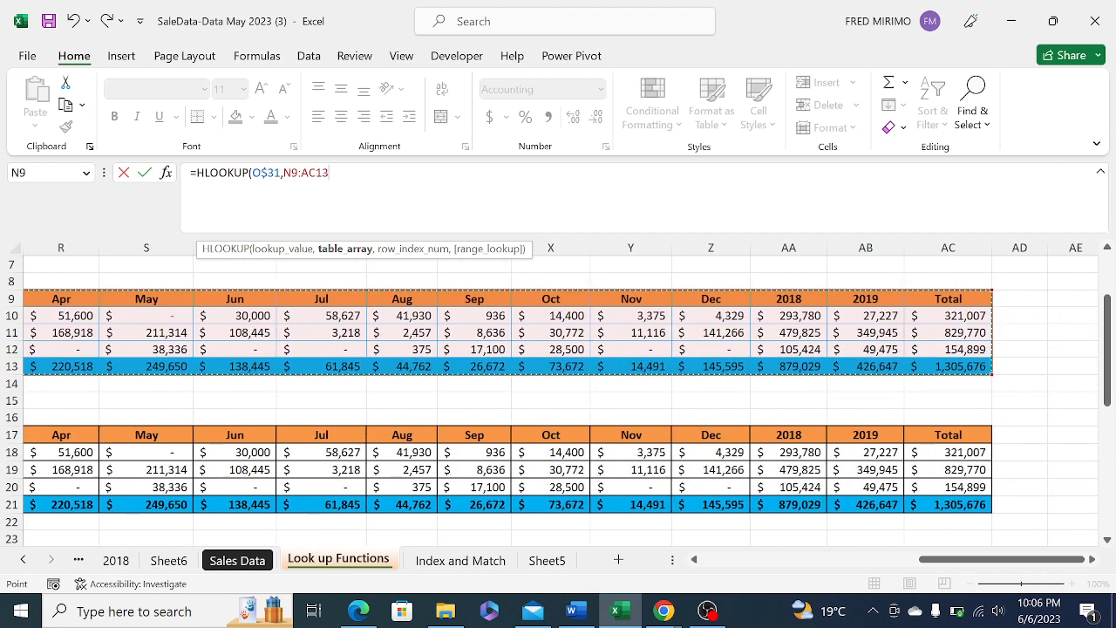
{"action": "key", "text": "F2"}
{"action": "key", "text": "F4"}
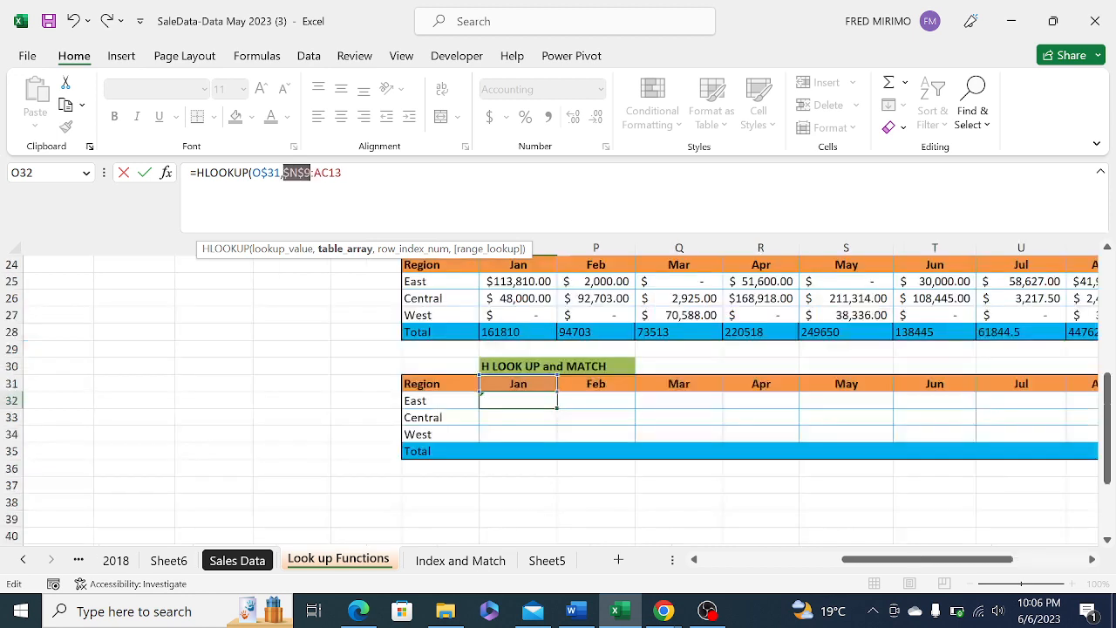
{"action": "key", "text": "End"}
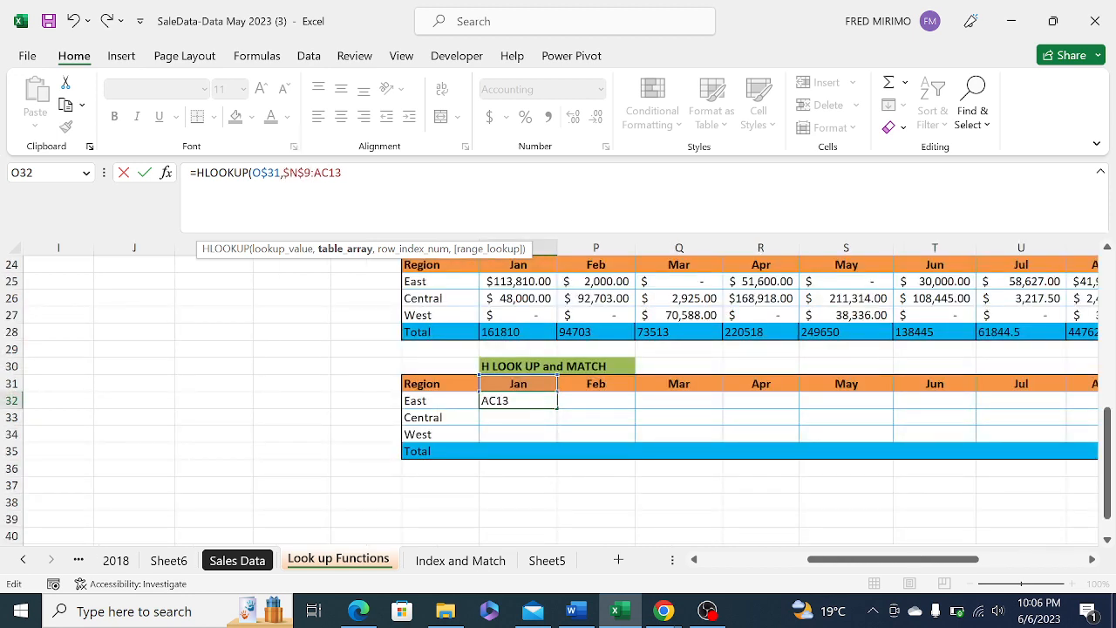
{"action": "key", "text": "F4"}
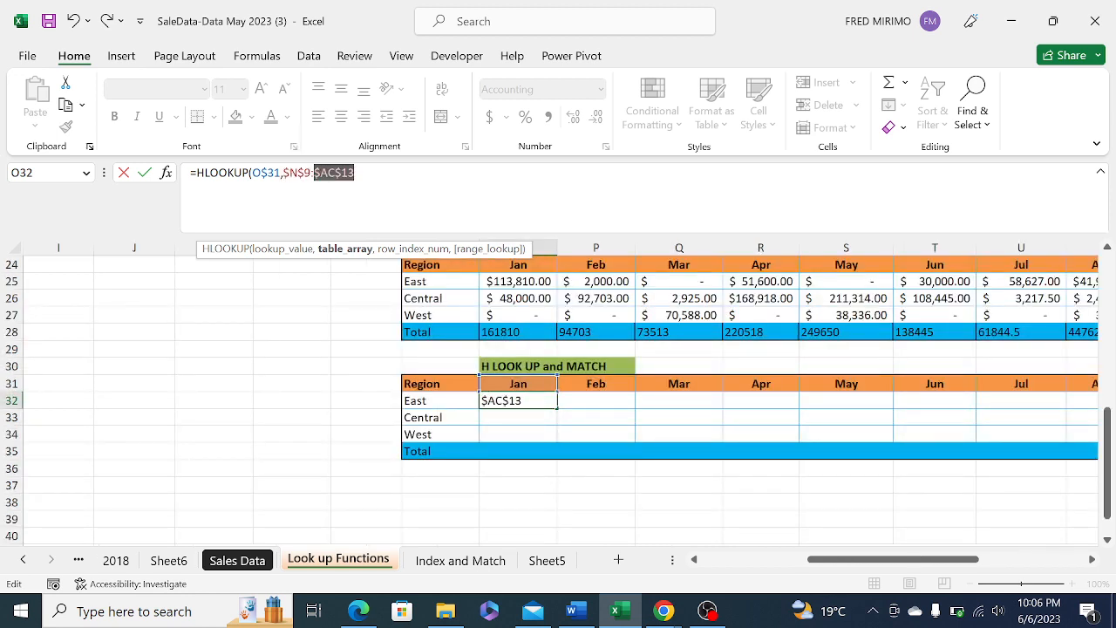
{"action": "key", "text": "End"}
{"action": "type", "text": ","}
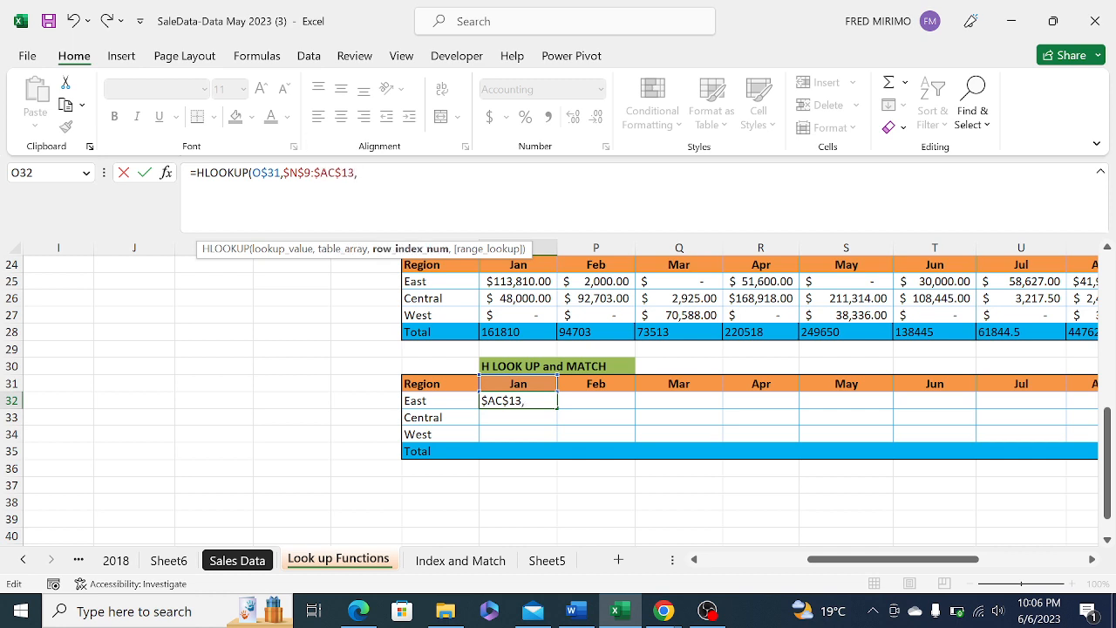
Nest MATCH as the row index of the O32 formula, with the East cell as lookup value locked by column as $N32
{"action": "type", "text": "mat"}
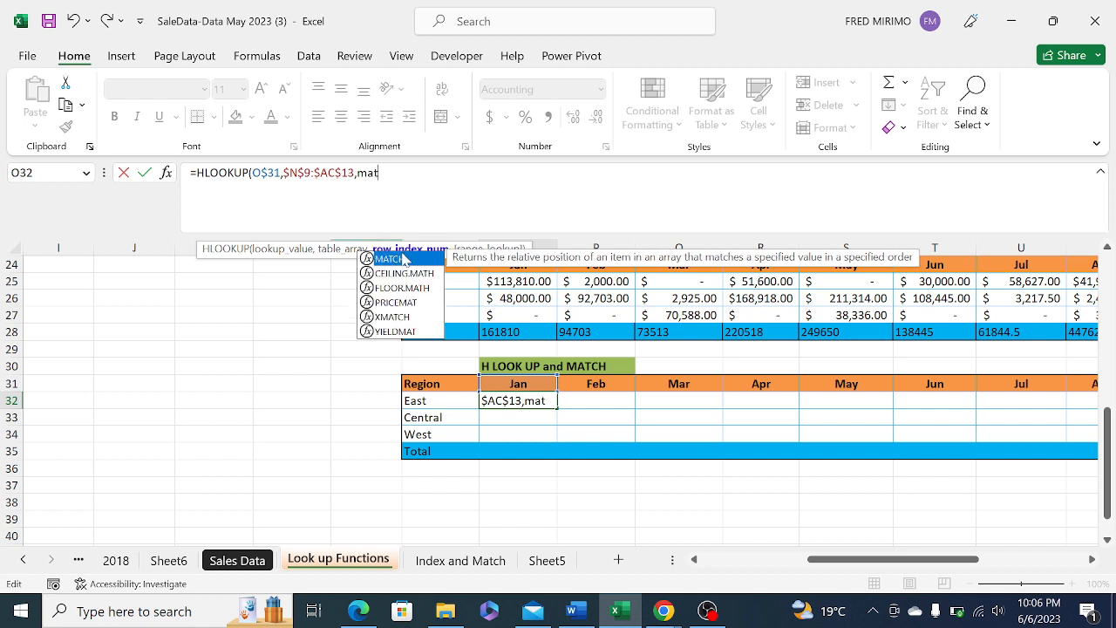
{"action": "double_click", "coordinate": [403, 259]}
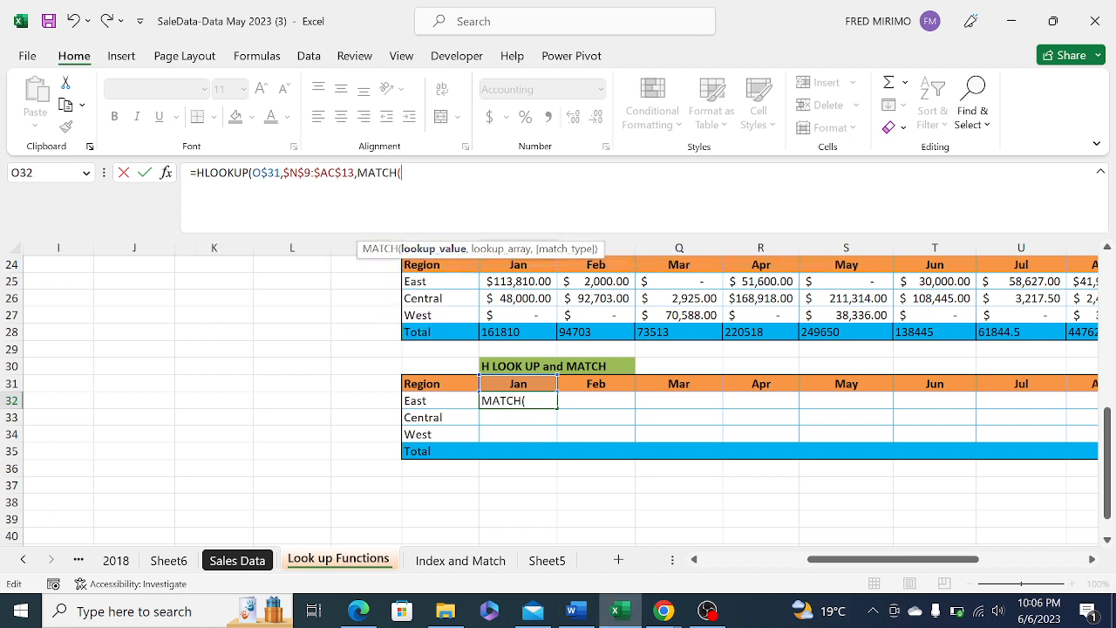
{"action": "left_click", "coordinate": [427, 401]}
{"action": "key", "text": "F4"}
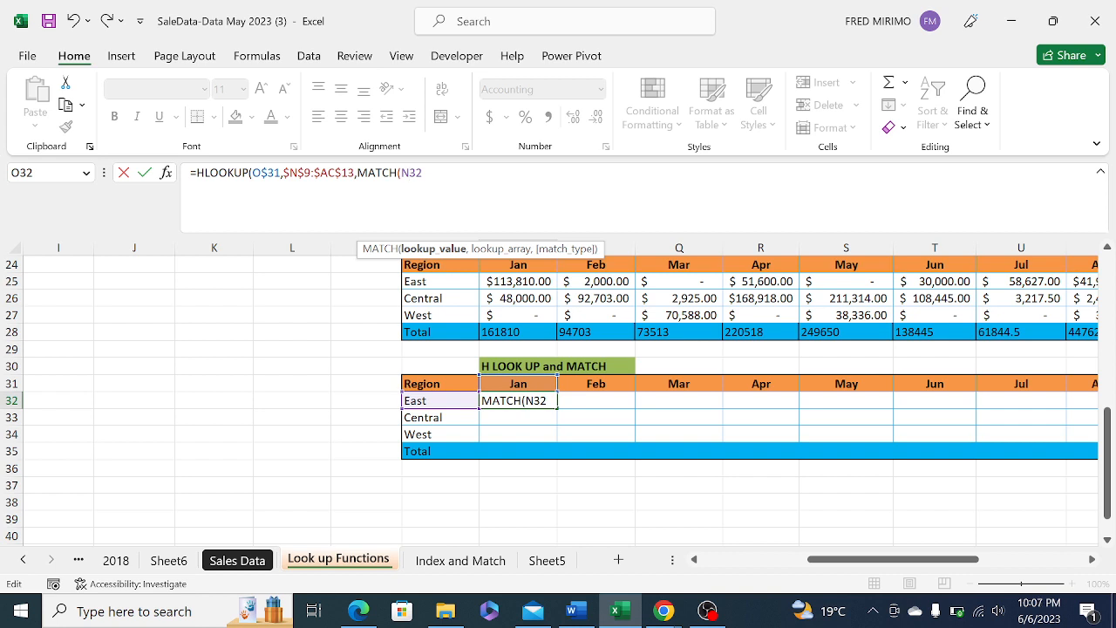
{"action": "type", "text": "$31,"}
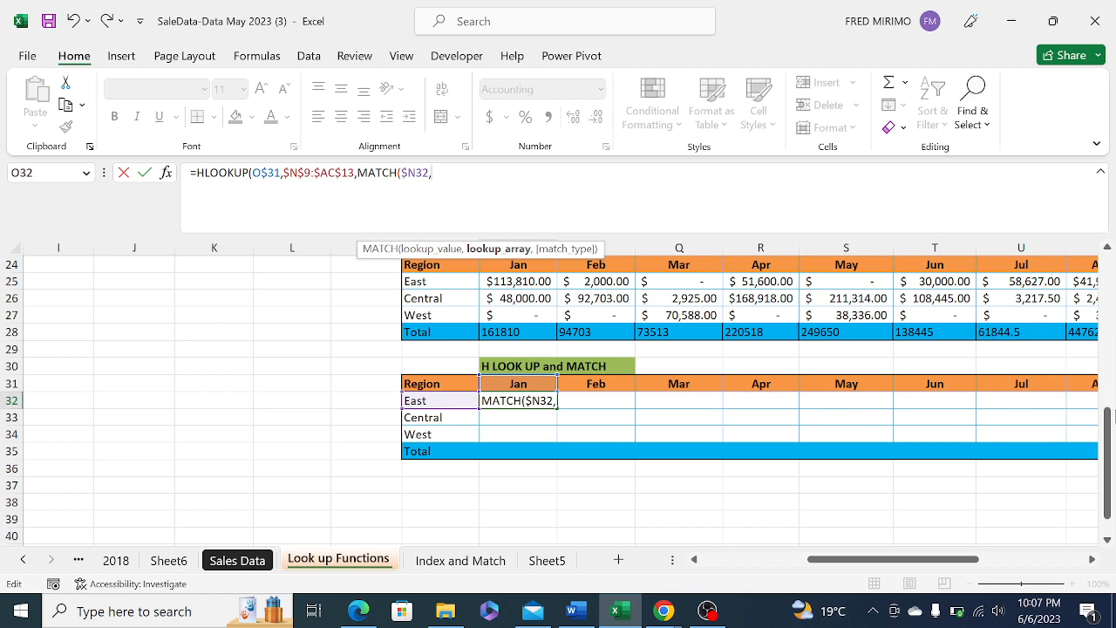
Select the source table's Region column N9:N13 as the MATCH lookup array and lock it as $N$9:$N$13
{"action": "left_click_drag", "start_coordinate": [1112, 417], "coordinate": [1104, 281]}
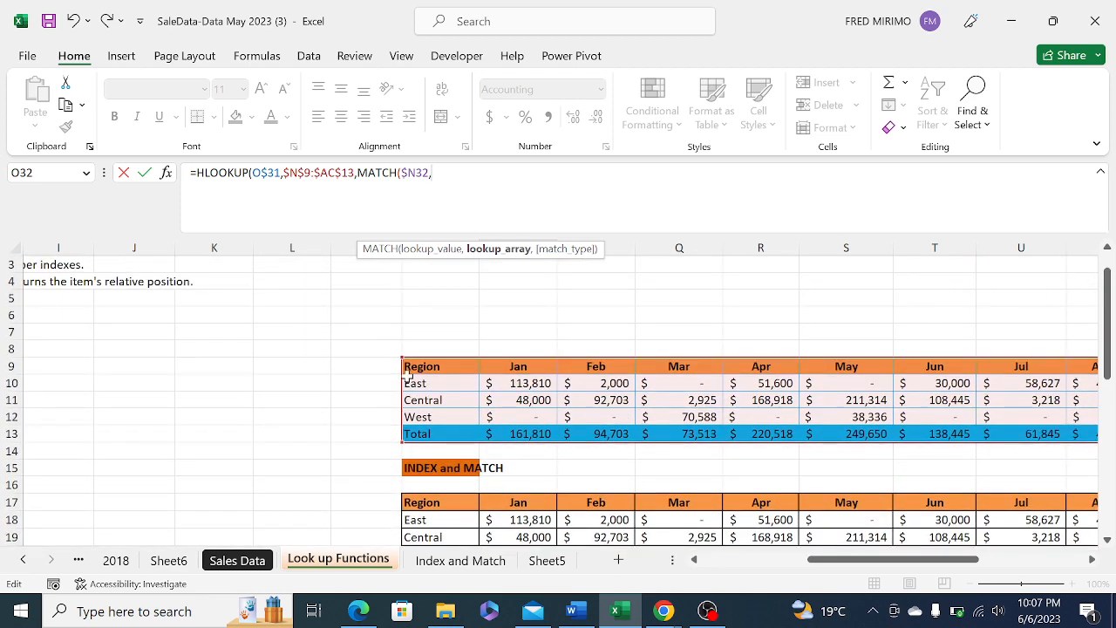
{"action": "left_click_drag", "start_coordinate": [416, 368], "coordinate": [435, 432]}
{"action": "left_click", "coordinate": [436, 173]}
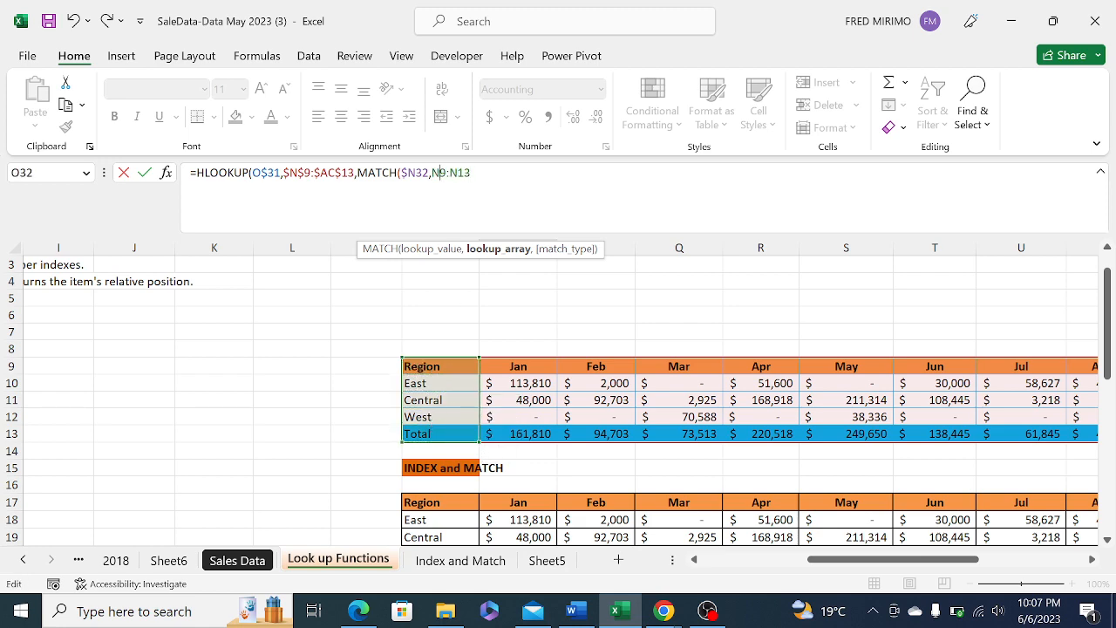
{"action": "double_click", "coordinate": [436, 172]}
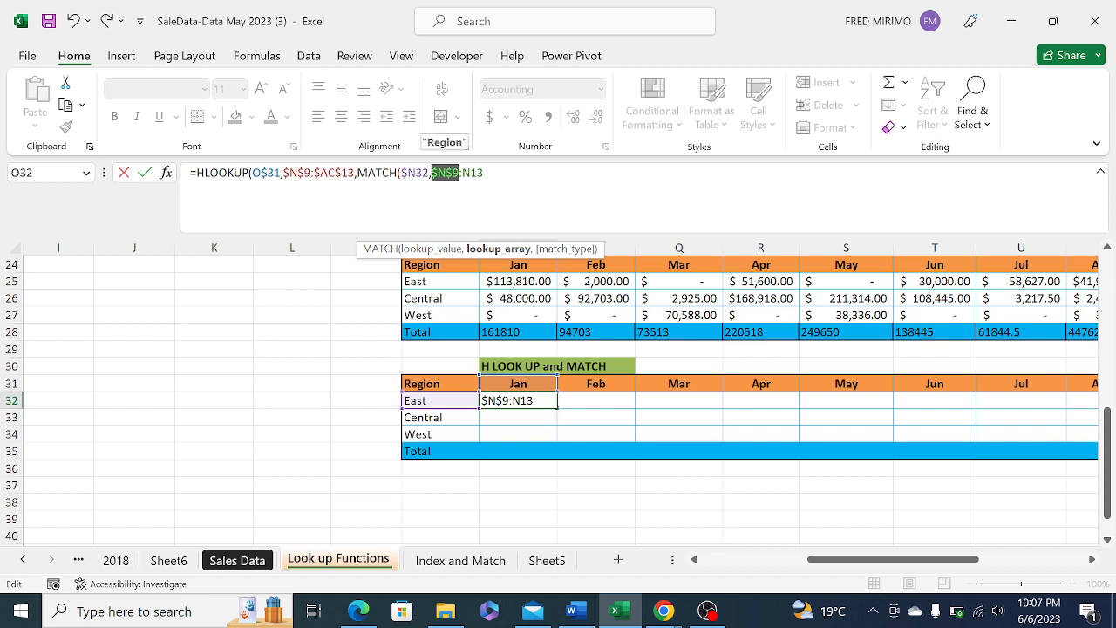
{"action": "key", "text": "F4"}
{"action": "key", "text": "F4"}
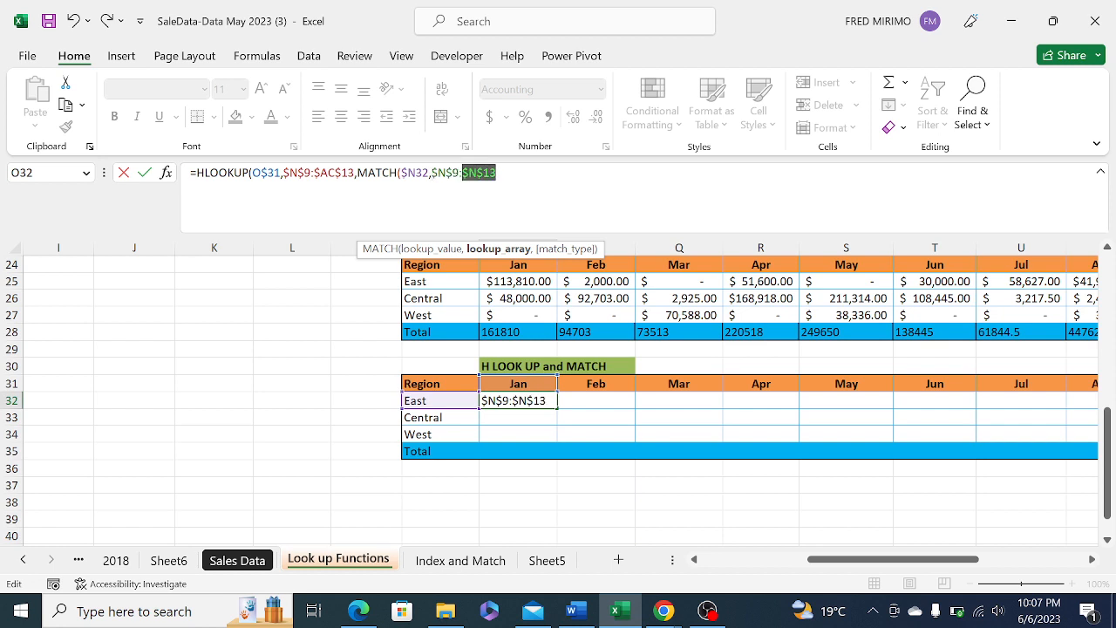
Complete the O32 formula with match type 0 for MATCH and range lookup 0 for HLOOKUP, and enter it
{"action": "left_click", "coordinate": [496, 172]}
{"action": "type", "text": ","}
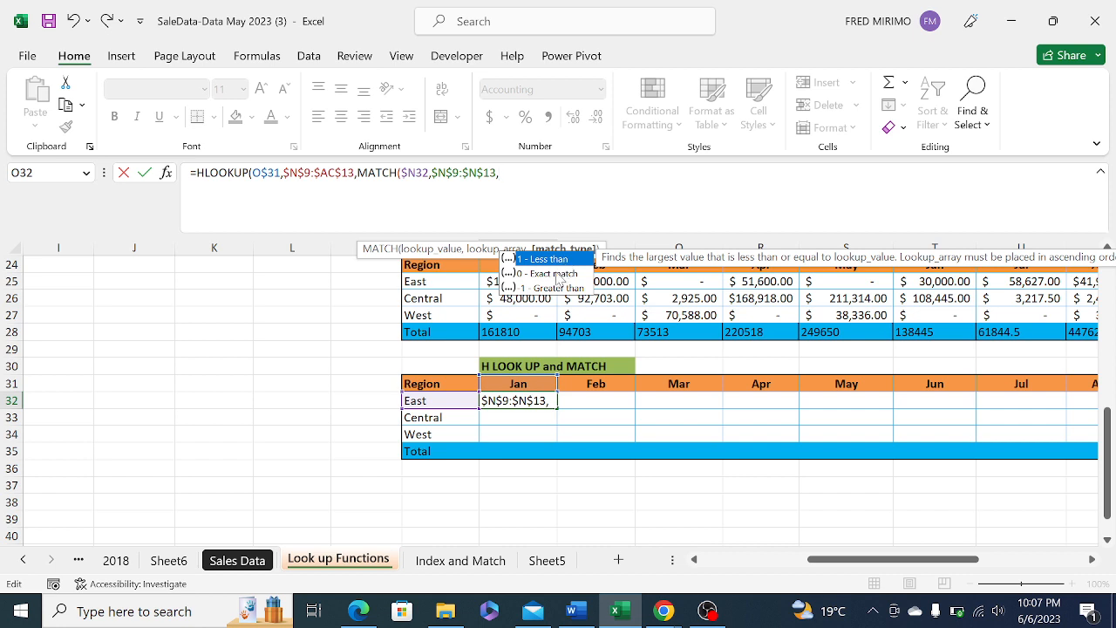
{"action": "type", "text": " 0"}
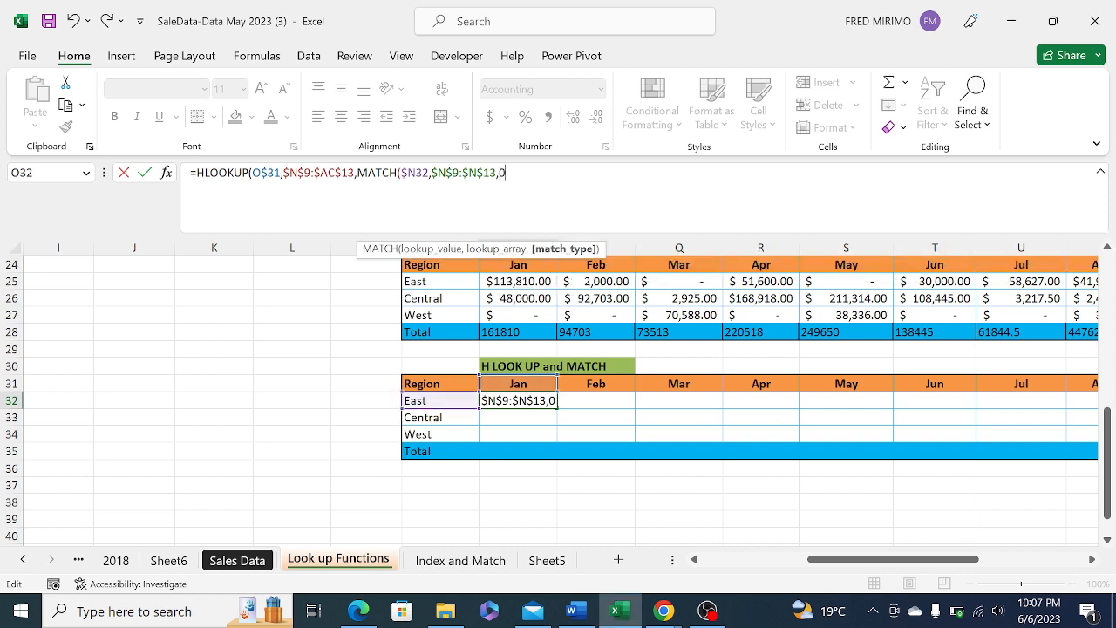
{"action": "type", "text": ")"}
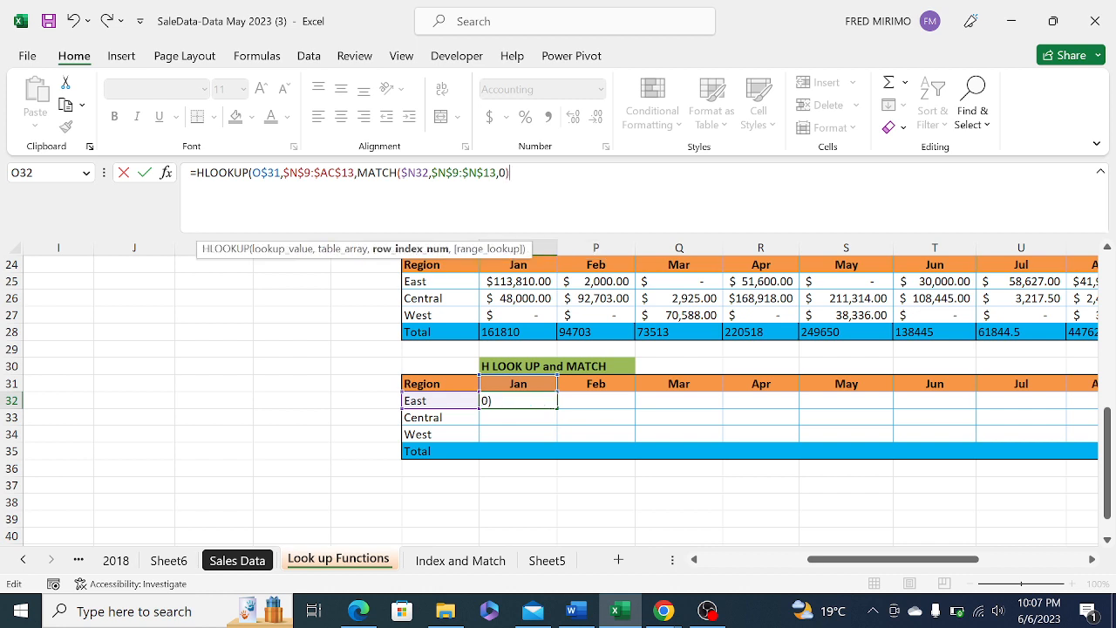
{"action": "type", "text": ","}
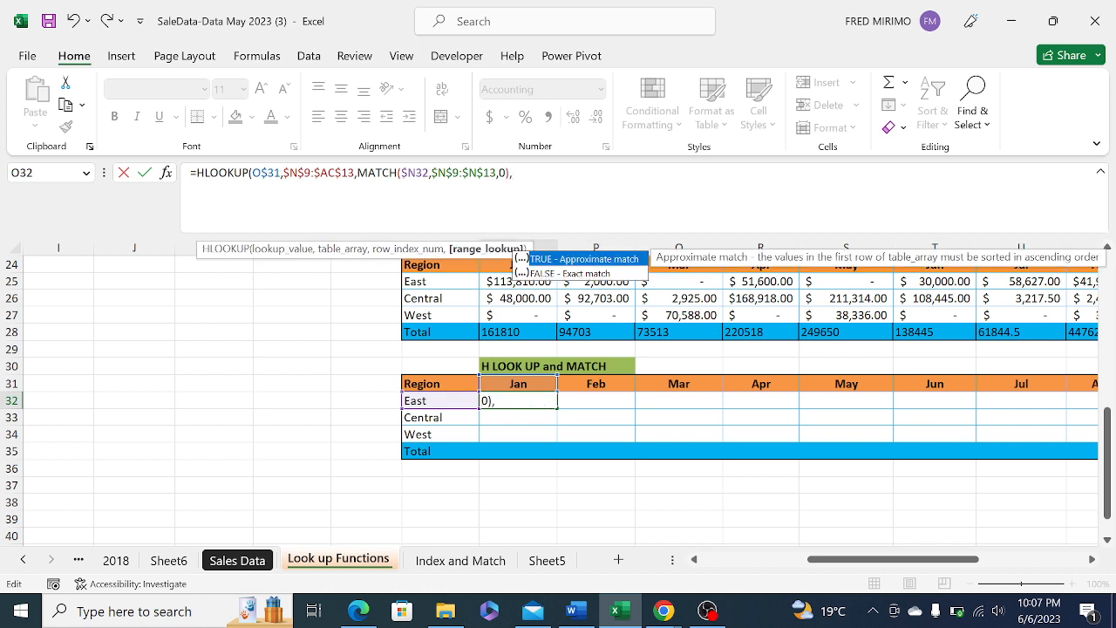
{"action": "type", "text": "0)"}
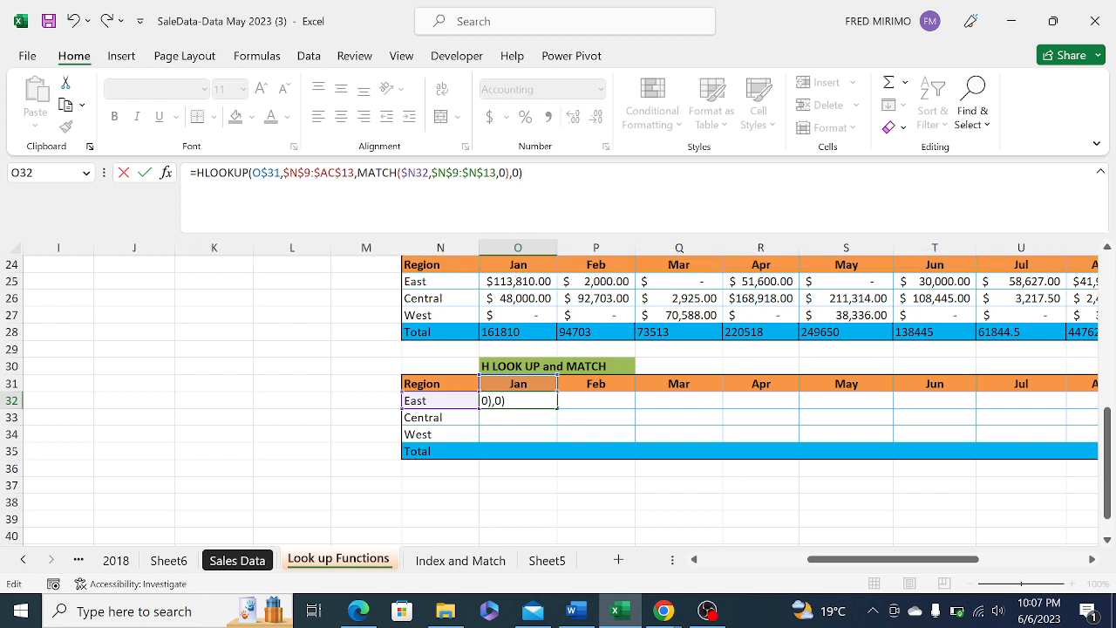
{"action": "key", "text": "Return"}
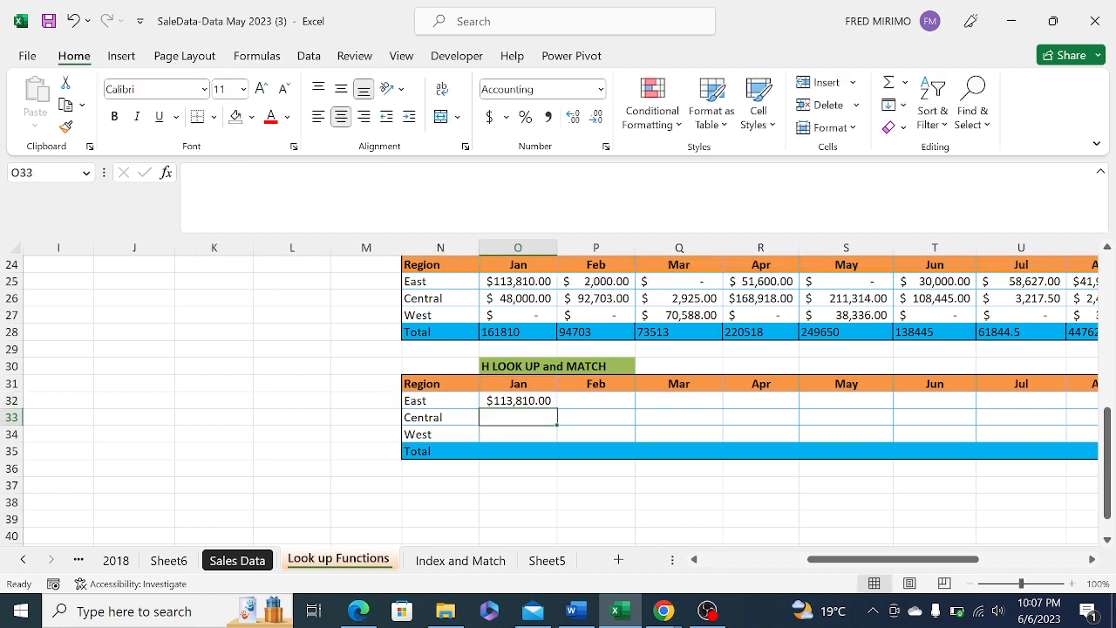
Fill the O32 formula down to the Total row and across to column AC of the H LOOK UP and MATCH table
{"action": "left_click", "coordinate": [520, 402]}
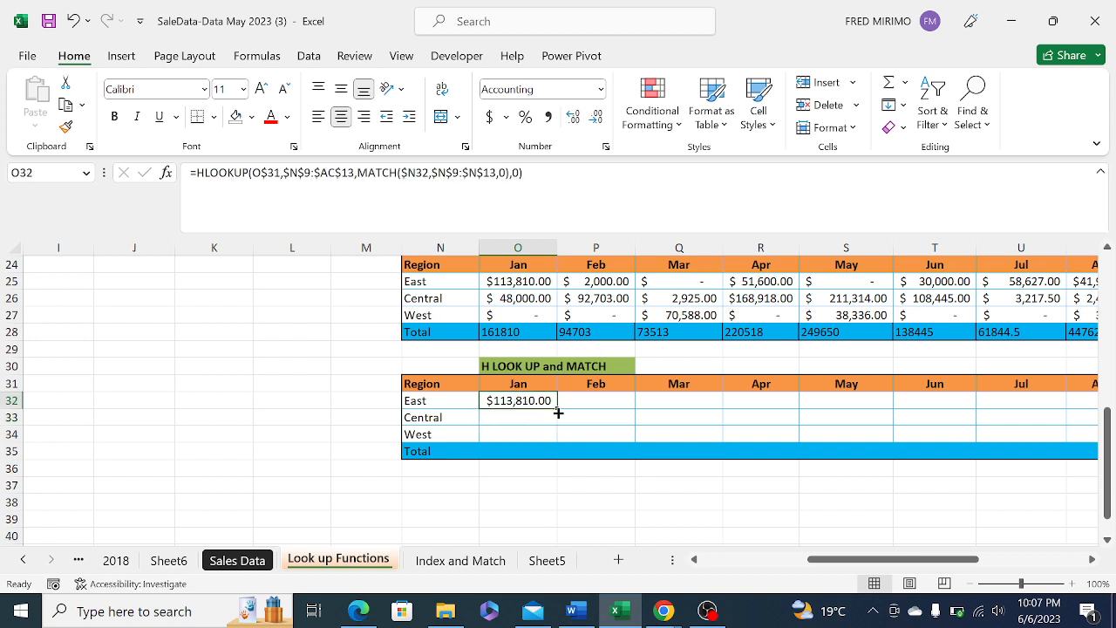
{"action": "left_click_drag", "start_coordinate": [558, 414], "coordinate": [561, 455]}
{"action": "left_click", "coordinate": [543, 482]}
{"action": "left_click", "coordinate": [529, 447]}
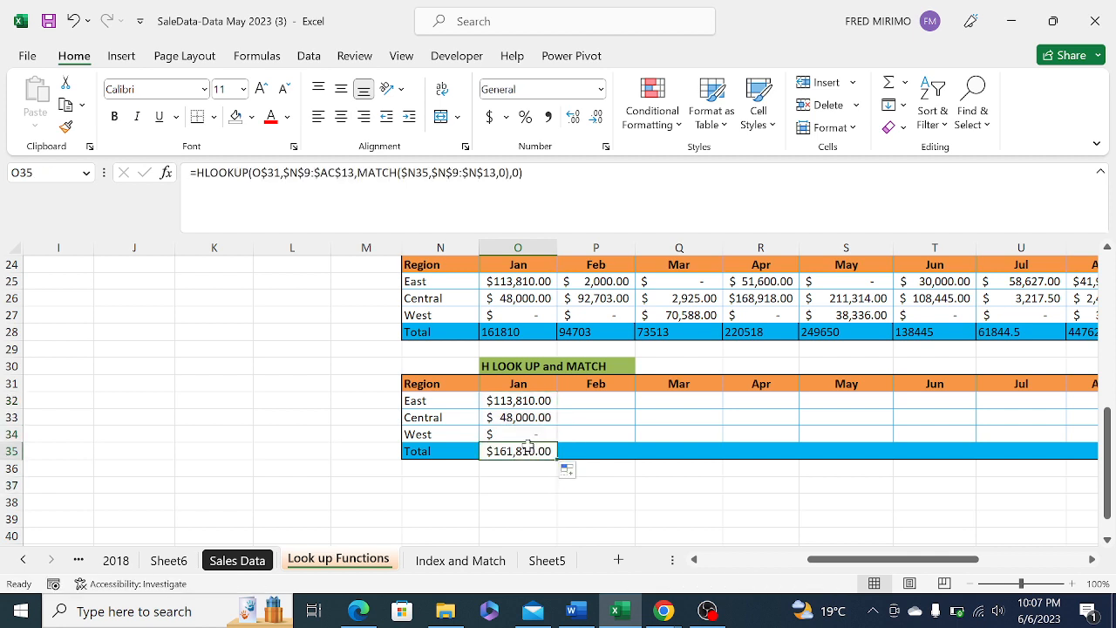
{"action": "left_click_drag", "start_coordinate": [521, 403], "coordinate": [978, 447]}
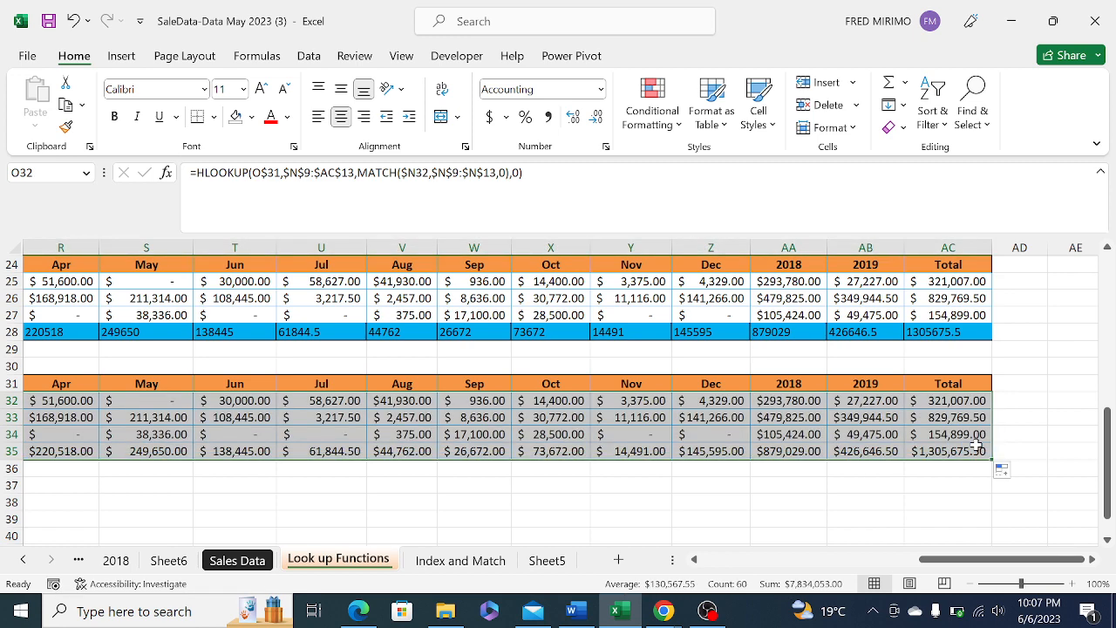
{"action": "left_click", "coordinate": [697, 500]}
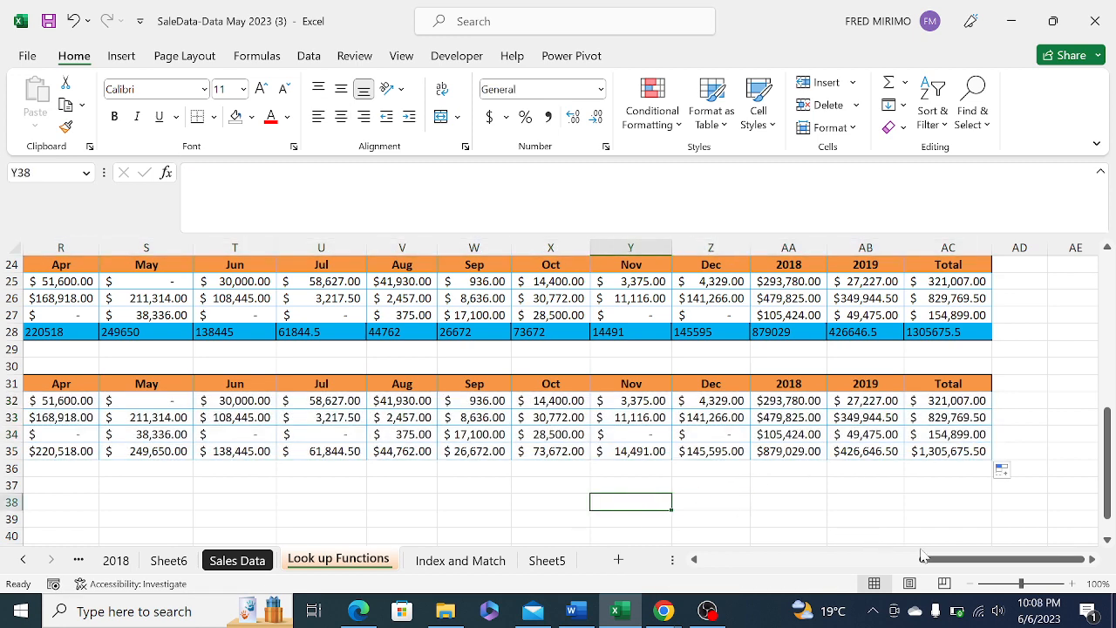
Copy the Total label cell N35 and paste only its formatting onto the totals O35:AC35
{"action": "left_click_drag", "start_coordinate": [940, 559], "coordinate": [816, 560]}
{"action": "left_click", "coordinate": [529, 450]}
{"action": "right_click", "coordinate": [530, 451]}
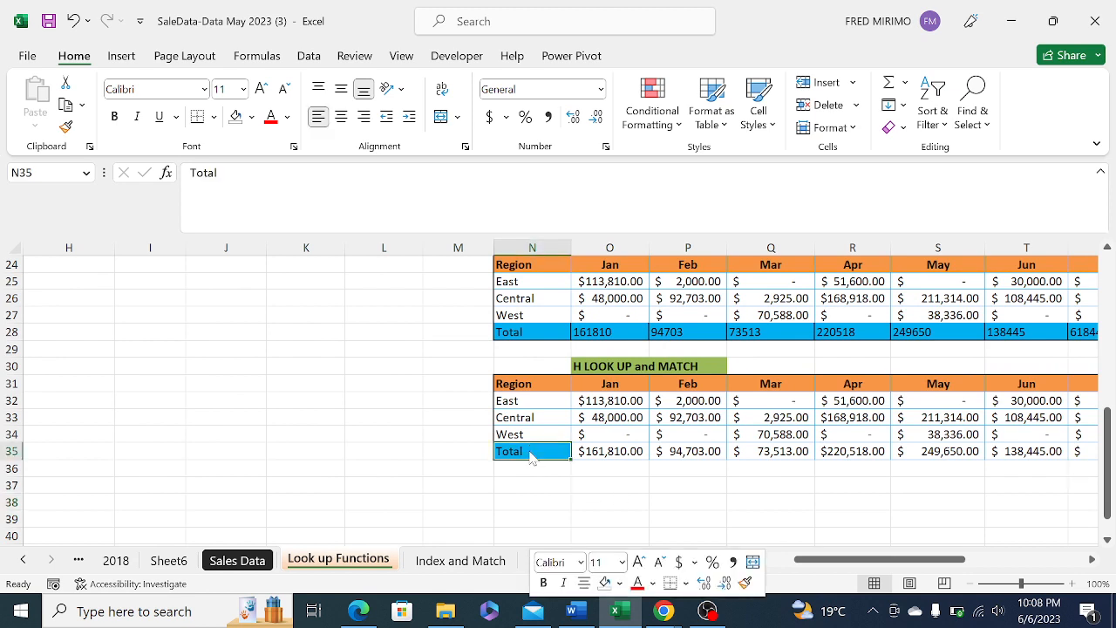
{"action": "left_click", "coordinate": [575, 71]}
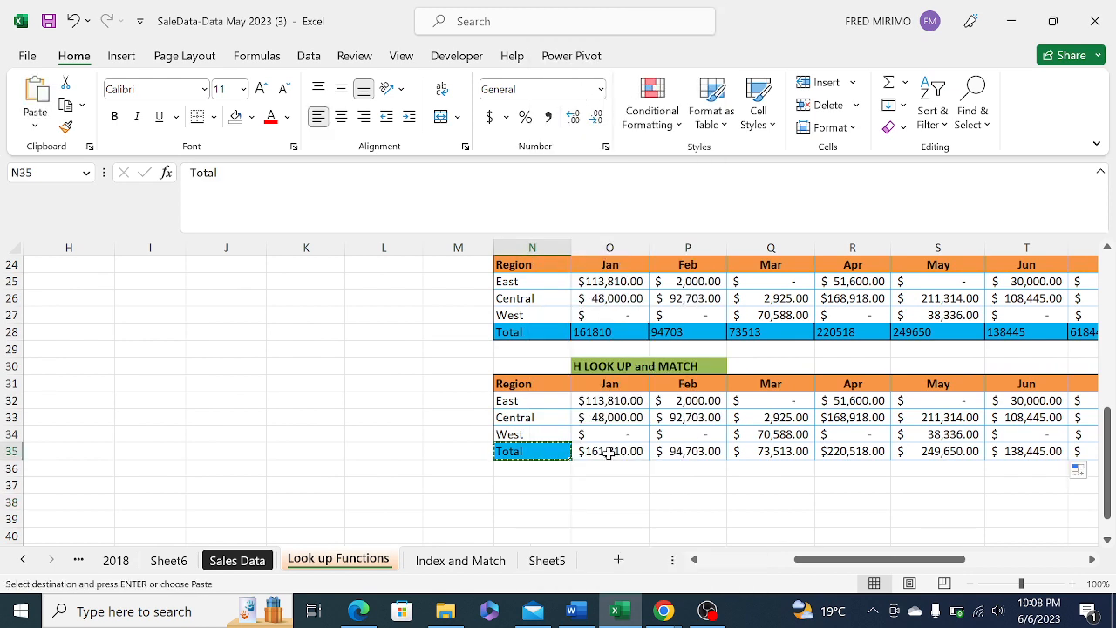
{"action": "left_click_drag", "start_coordinate": [593, 450], "coordinate": [974, 452]}
{"action": "right_click", "coordinate": [974, 452]}
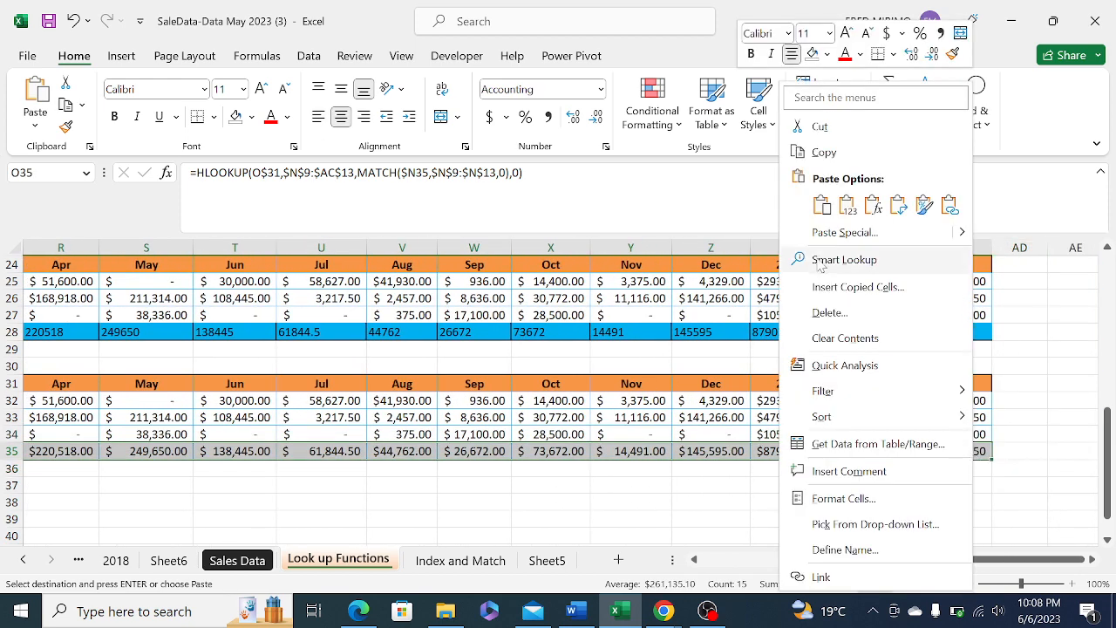
{"action": "left_click", "coordinate": [925, 206]}
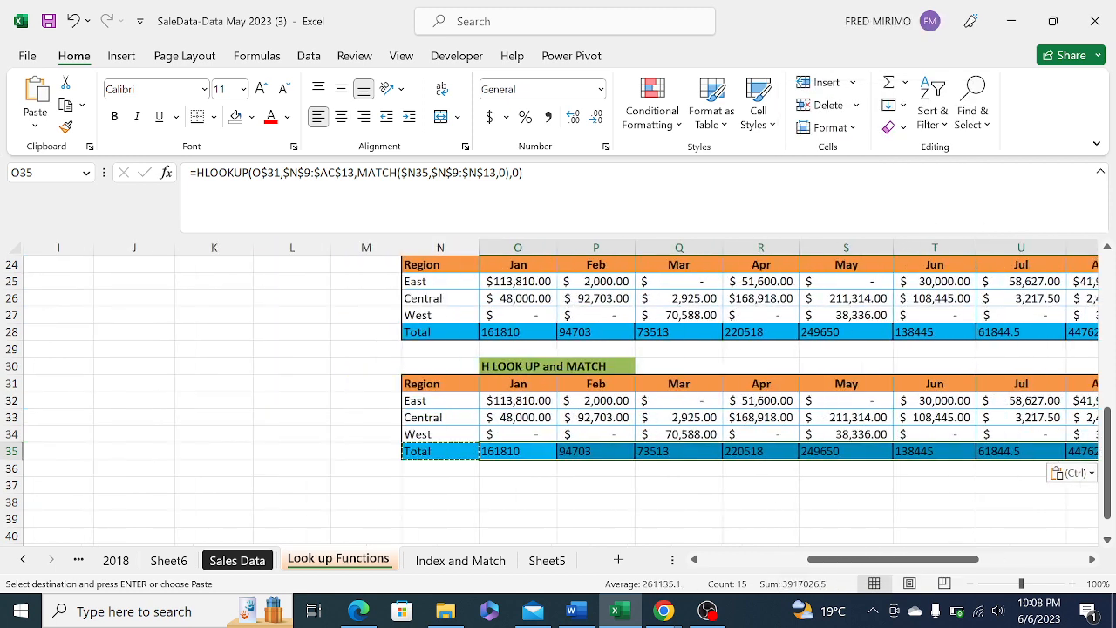
{"action": "left_click", "coordinate": [638, 514]}
{"action": "left_click", "coordinate": [593, 490]}
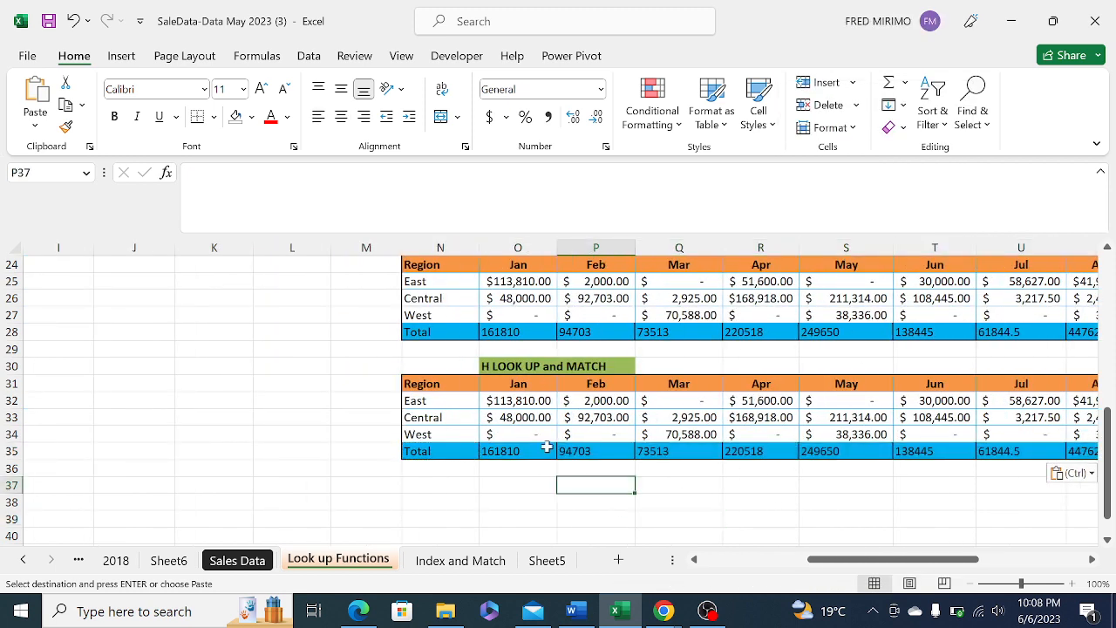
Review the arguments of the O32 formula and compare its result with the East value for Jan in the source table
{"action": "left_click", "coordinate": [509, 399]}
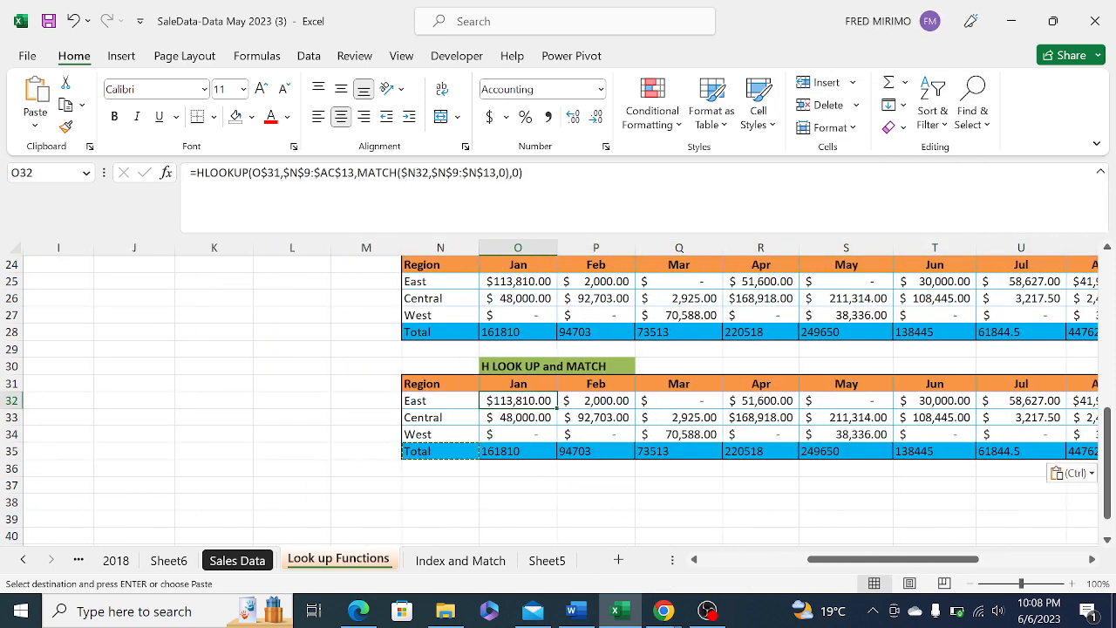
{"action": "left_click", "coordinate": [312, 173]}
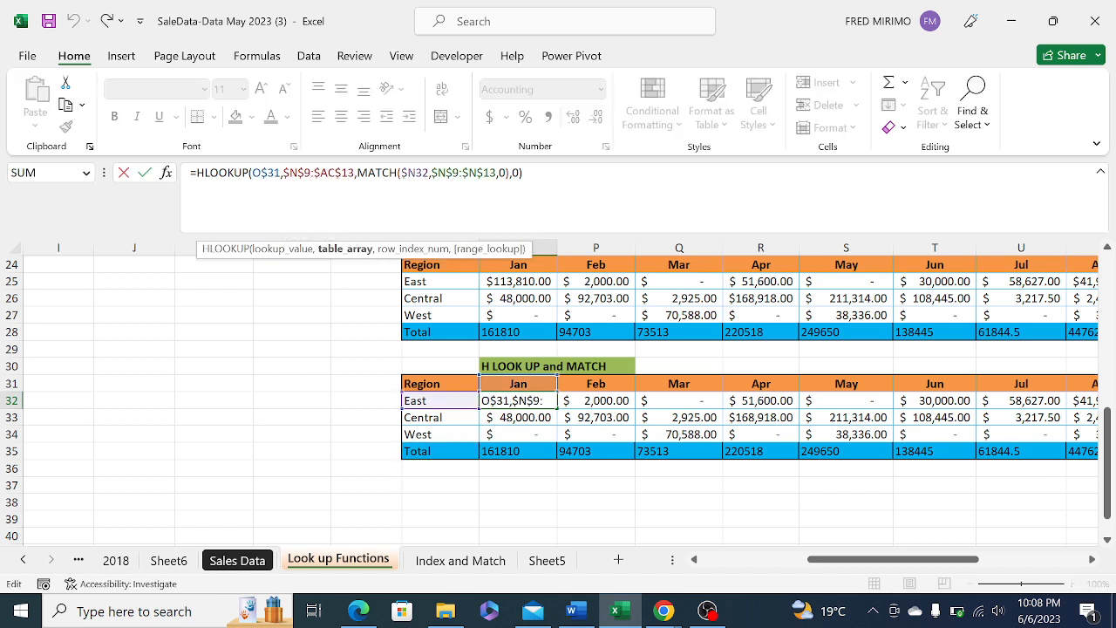
{"action": "left_click", "coordinate": [524, 173]}
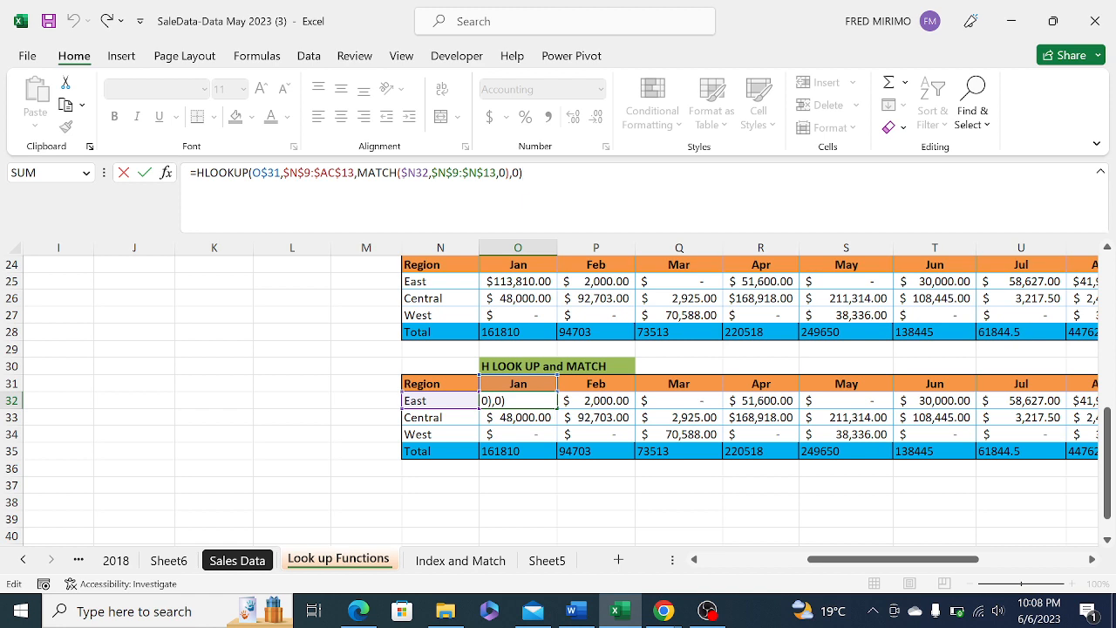
{"action": "key", "text": "Return"}
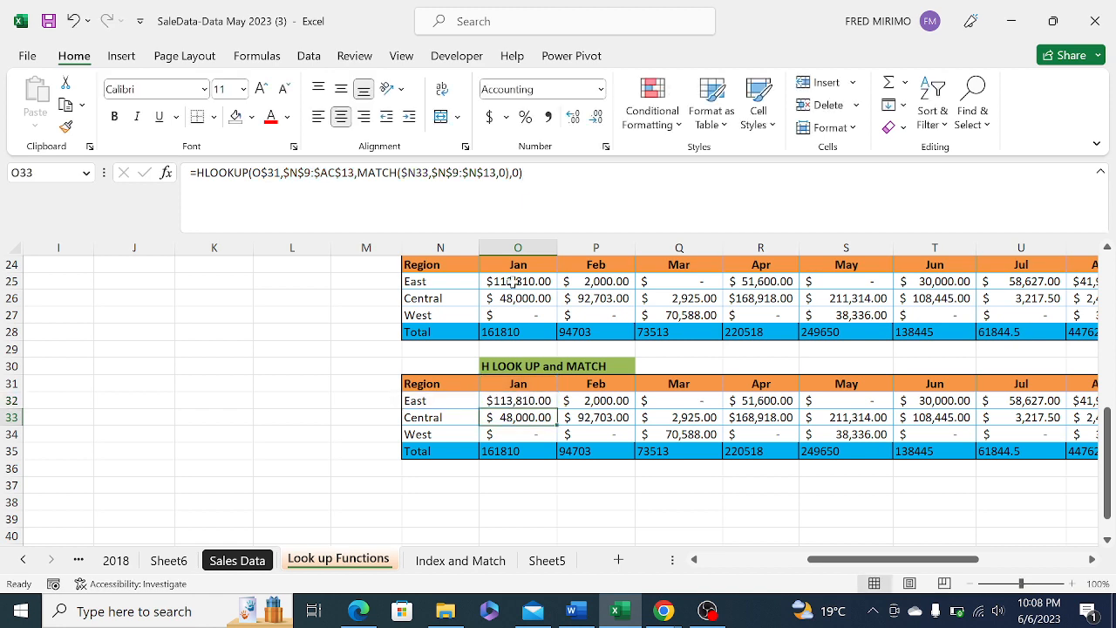
{"action": "left_click", "coordinate": [432, 419]}
{"action": "left_click", "coordinate": [421, 400]}
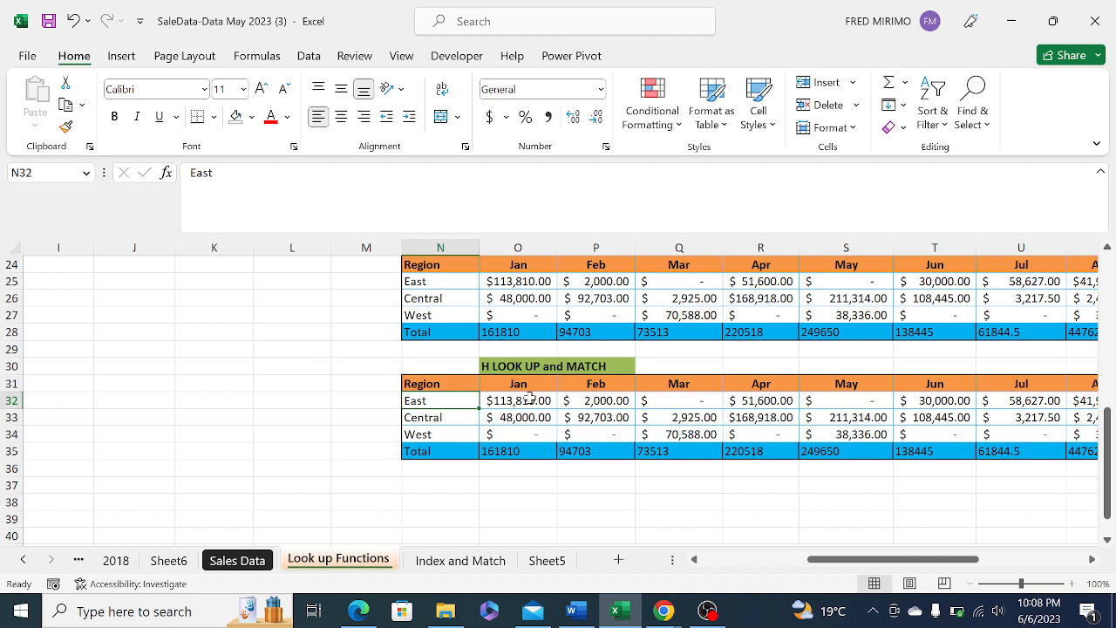
{"action": "scroll", "coordinate": [532, 365], "scroll_direction": "up", "scroll_amount": 3}
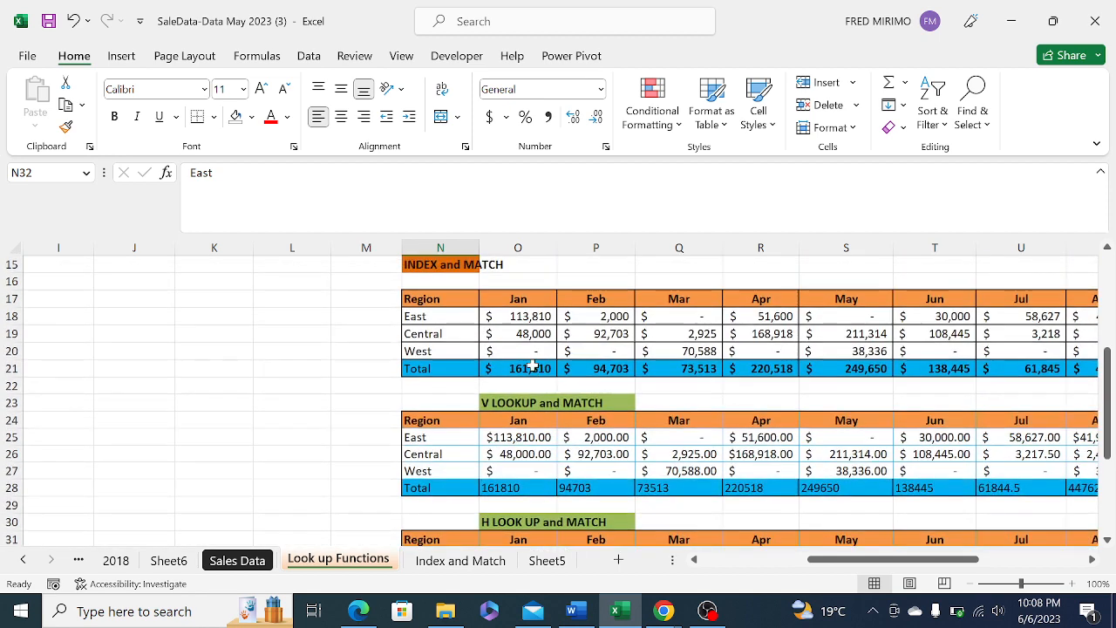
{"action": "scroll", "coordinate": [532, 365], "scroll_direction": "up", "scroll_amount": 1}
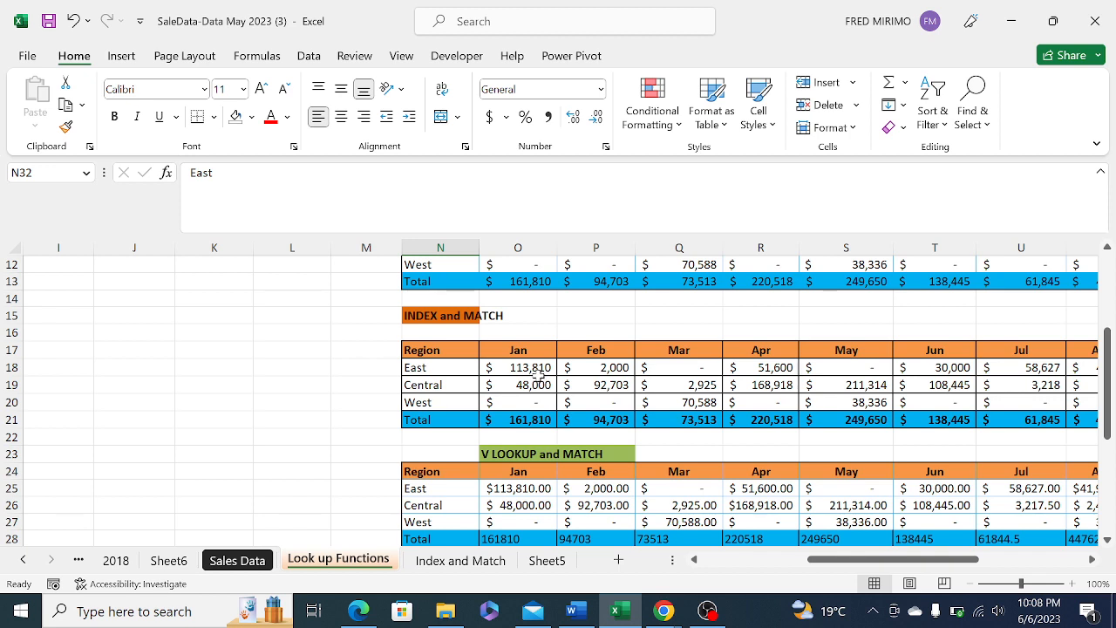
{"action": "scroll", "coordinate": [534, 375], "scroll_direction": "up", "scroll_amount": 4}
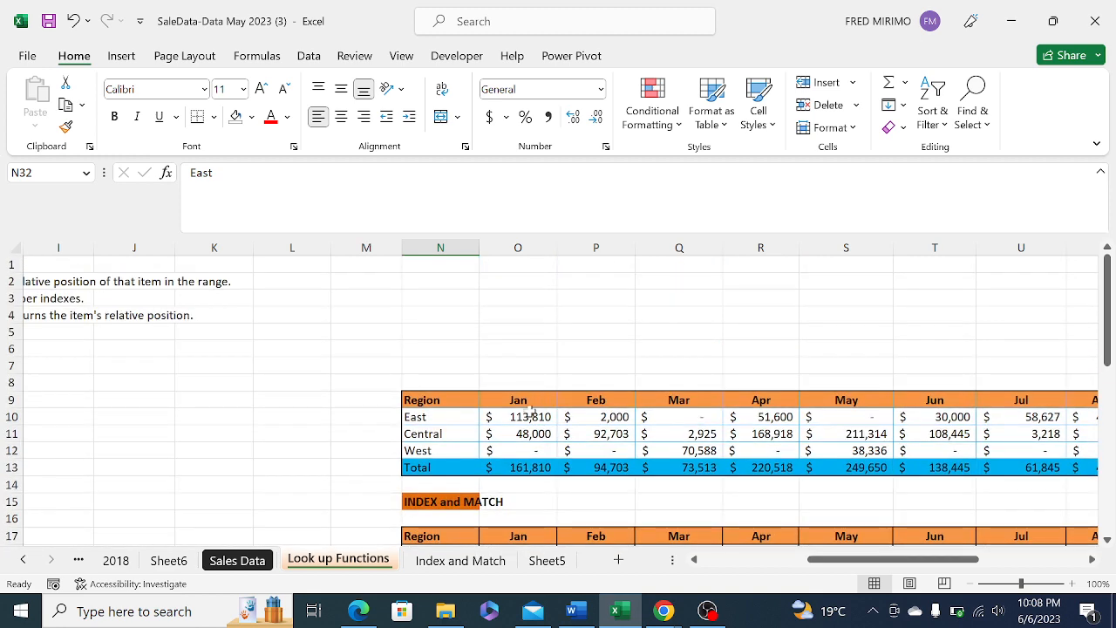
{"action": "left_click", "coordinate": [522, 420]}
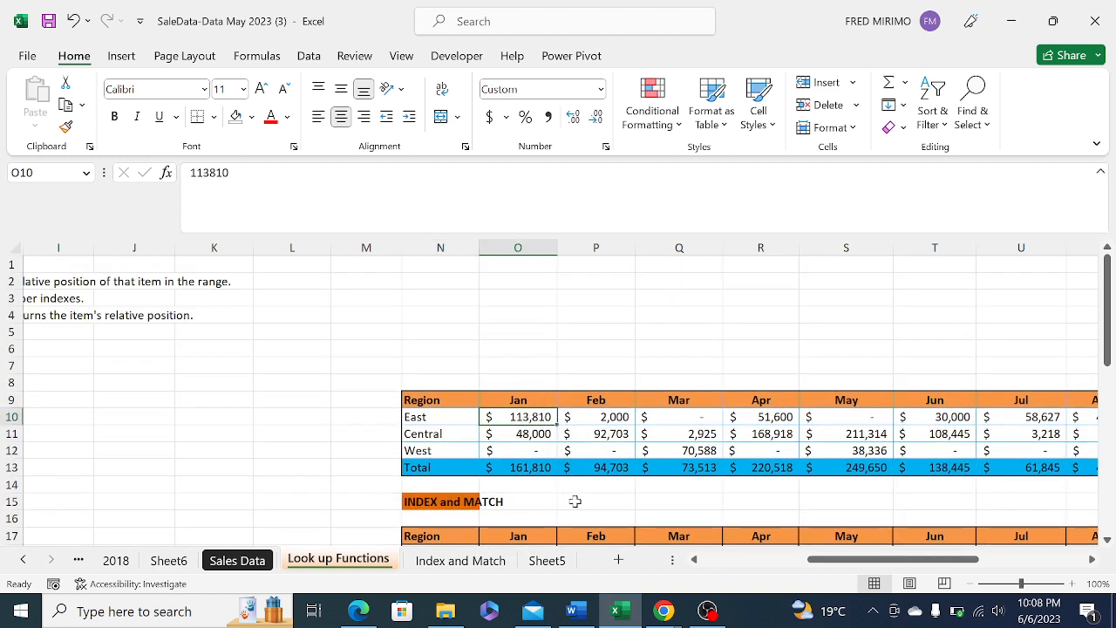
{"action": "scroll", "coordinate": [530, 469], "scroll_direction": "down", "scroll_amount": 6}
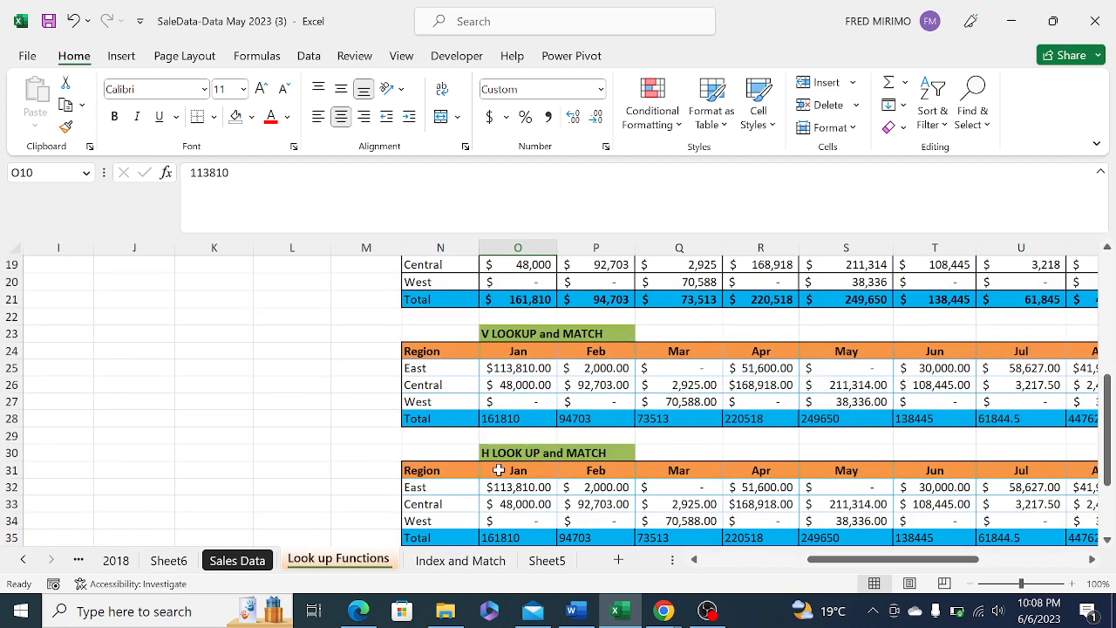
Switch to the Google Meet call in Chrome and stop presenting the screen
{"action": "left_click", "coordinate": [655, 613]}
{"action": "left_click", "coordinate": [600, 529]}
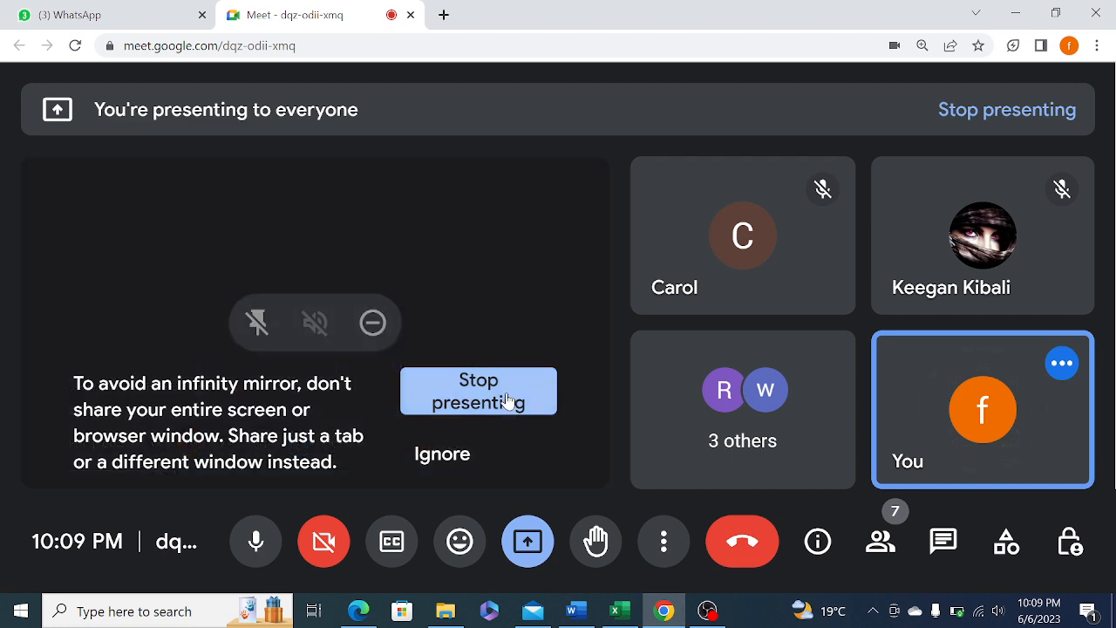
{"action": "left_click", "coordinate": [508, 401]}
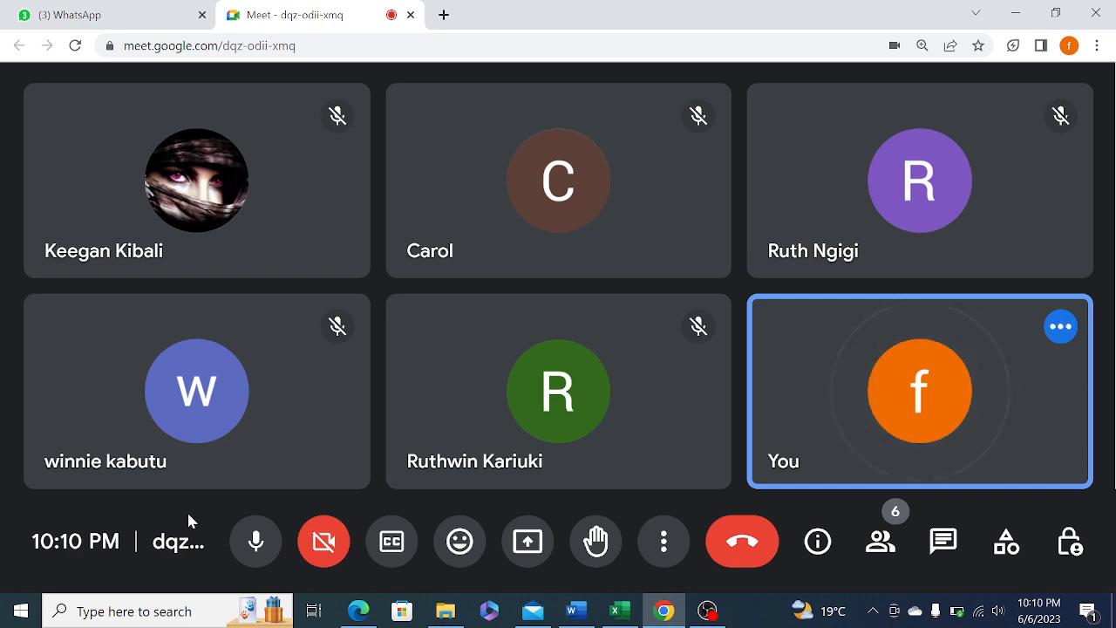
Switch to the Excel workbook and review the source, V LOOKUP and H LOOK UP tables on the Look up Functions sheet
{"action": "left_click", "coordinate": [54, 12]}
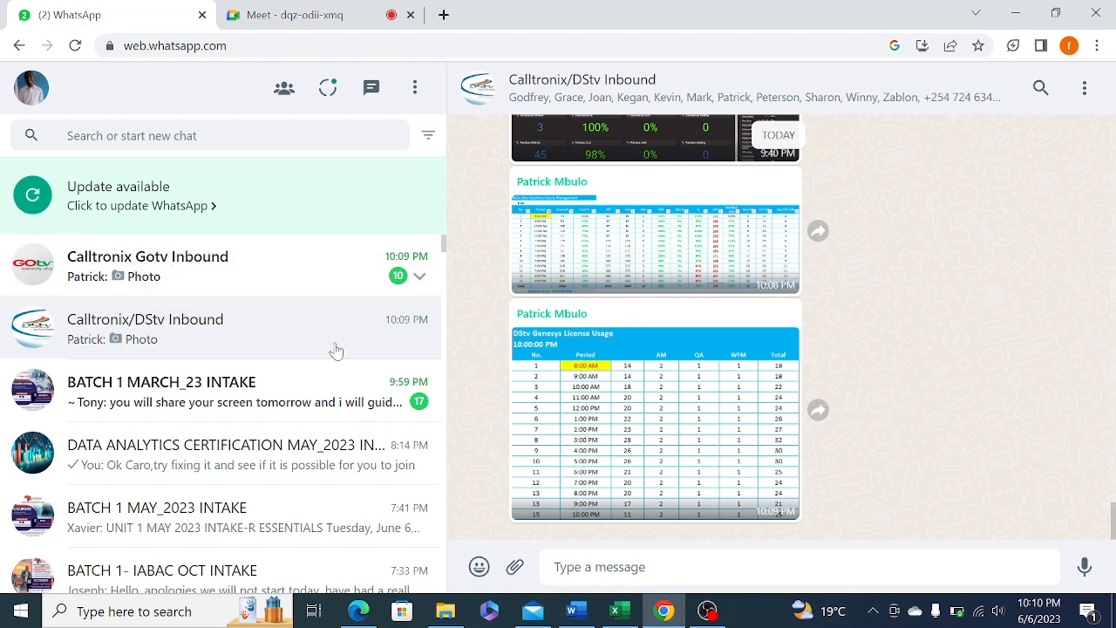
{"action": "left_click", "coordinate": [616, 611]}
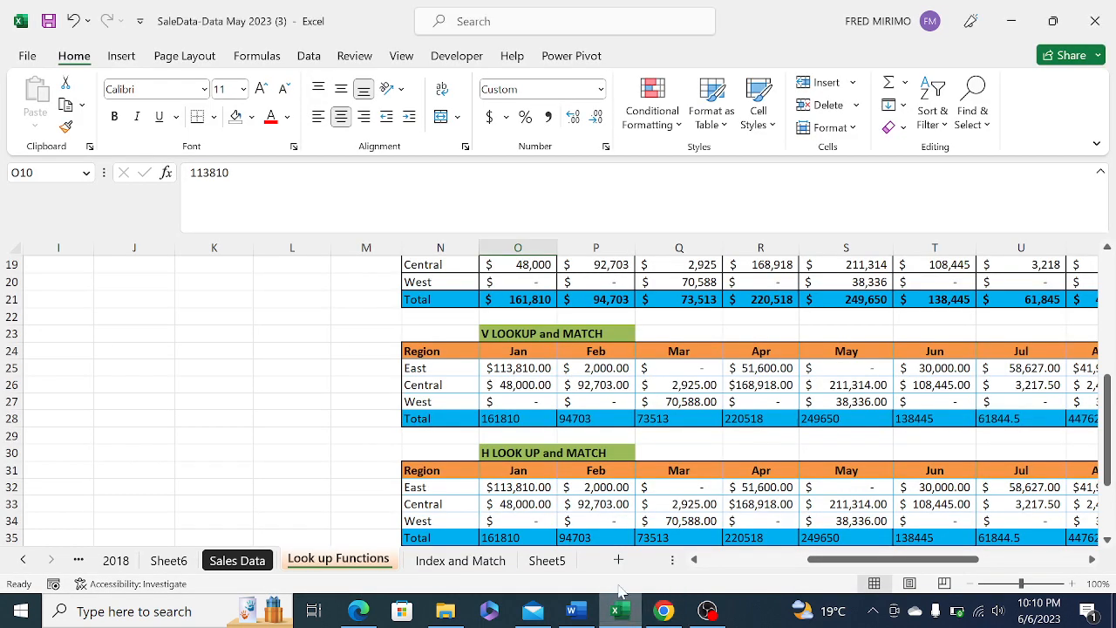
{"action": "left_click", "coordinate": [513, 402]}
{"action": "scroll", "coordinate": [545, 334], "scroll_direction": "up", "scroll_amount": 5}
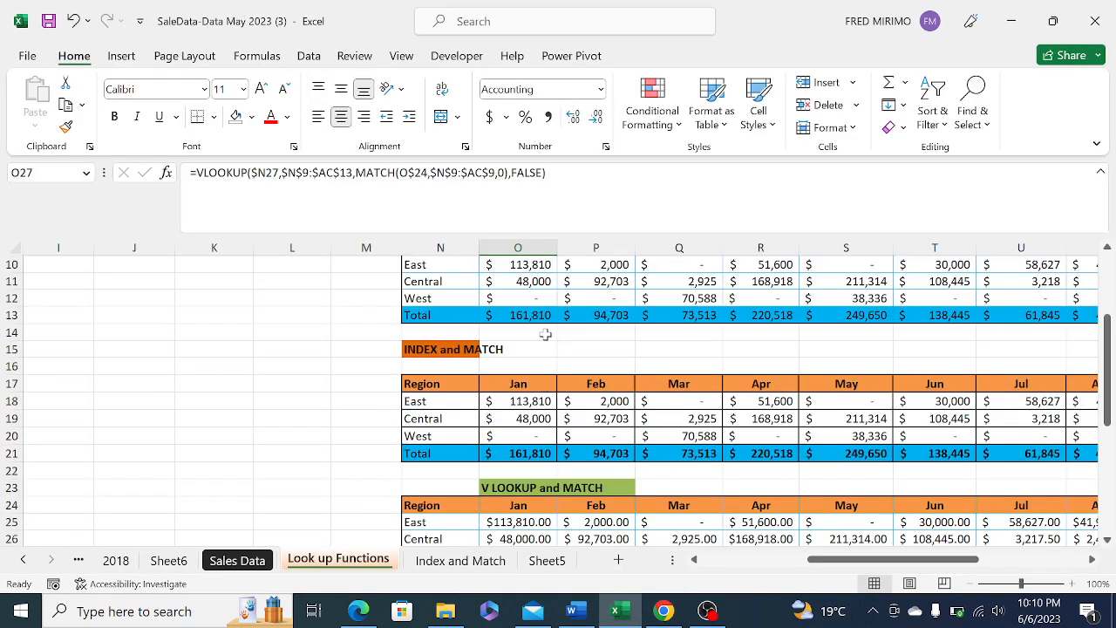
{"action": "scroll", "coordinate": [545, 334], "scroll_direction": "up", "scroll_amount": 1}
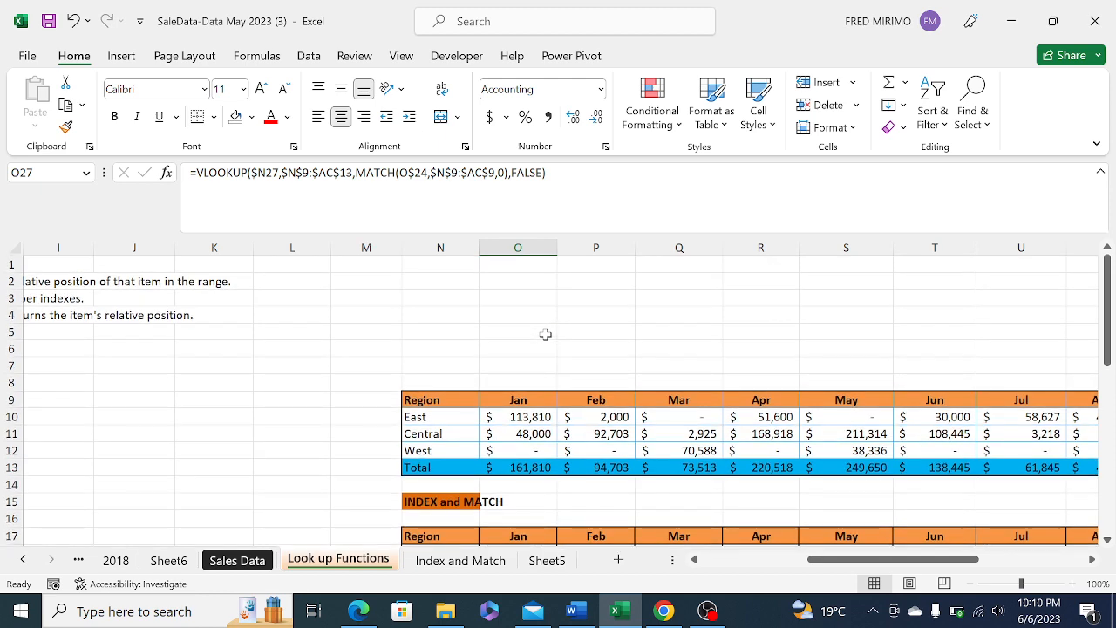
{"action": "scroll", "coordinate": [545, 334], "scroll_direction": "down", "scroll_amount": 8}
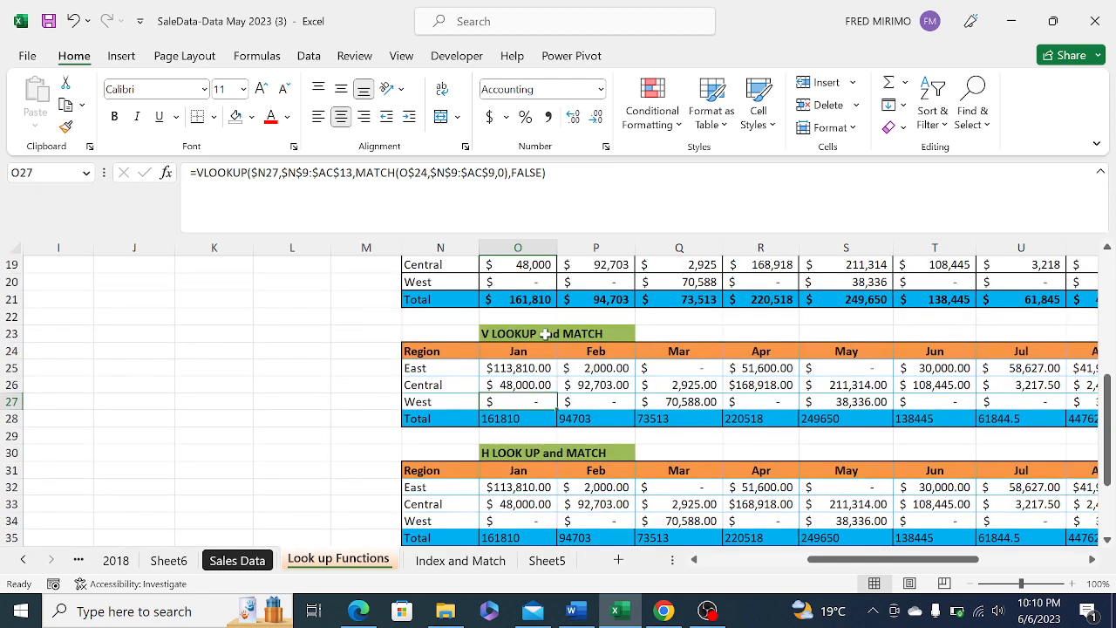
{"action": "left_click", "coordinate": [516, 420]}
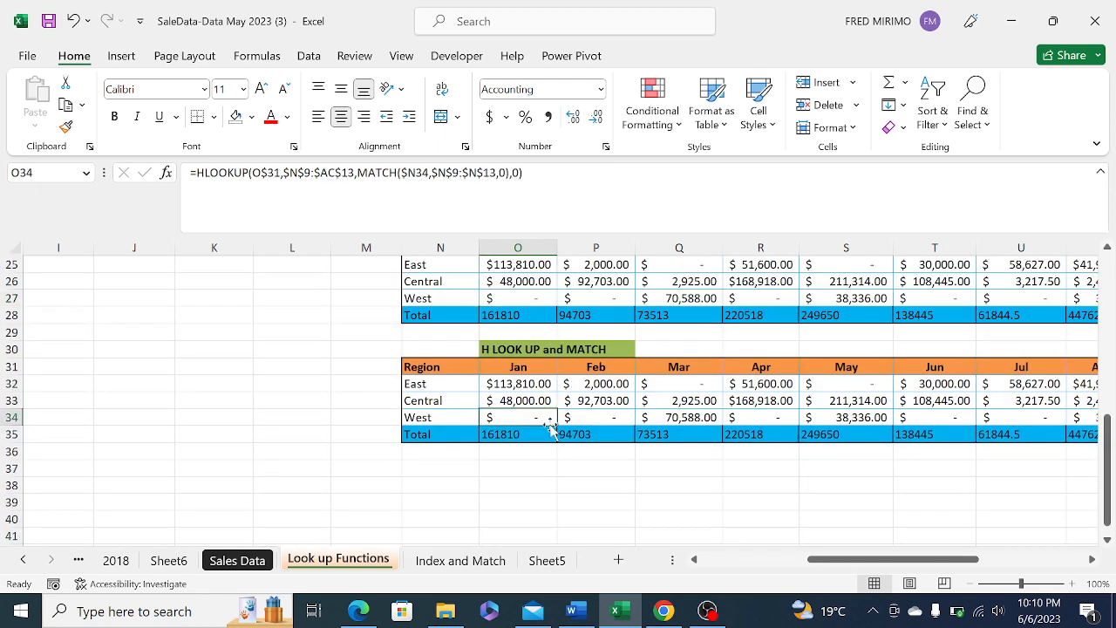
{"action": "left_click", "coordinate": [565, 485]}
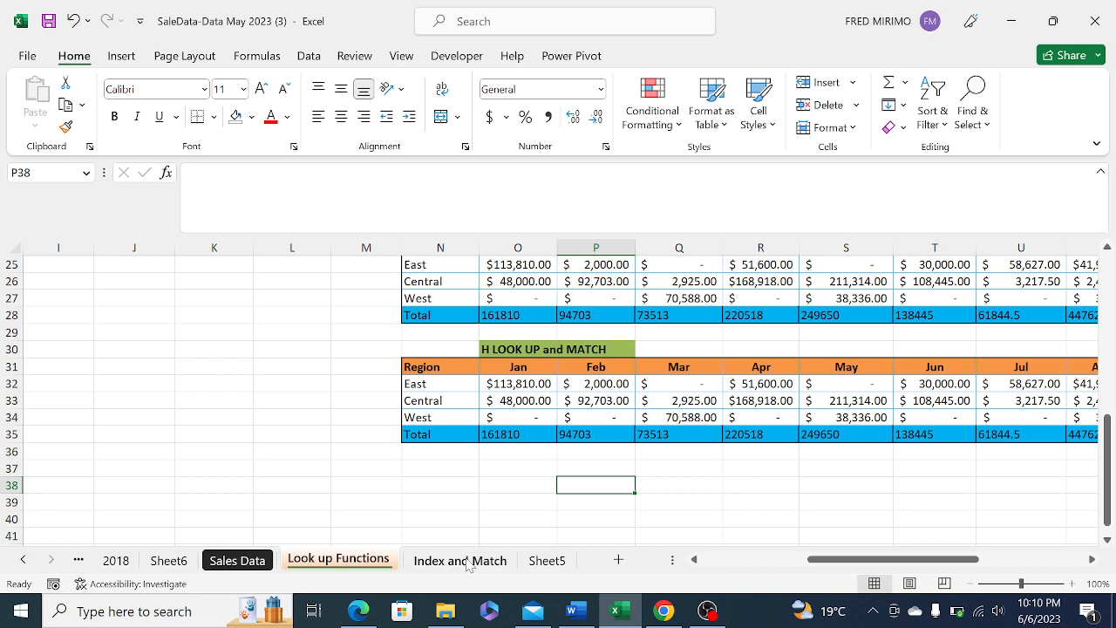
Examine the table on the Index and Match sheet and its source table on the Look up Functions sheet
{"action": "left_click", "coordinate": [465, 563]}
{"action": "left_click", "coordinate": [462, 437]}
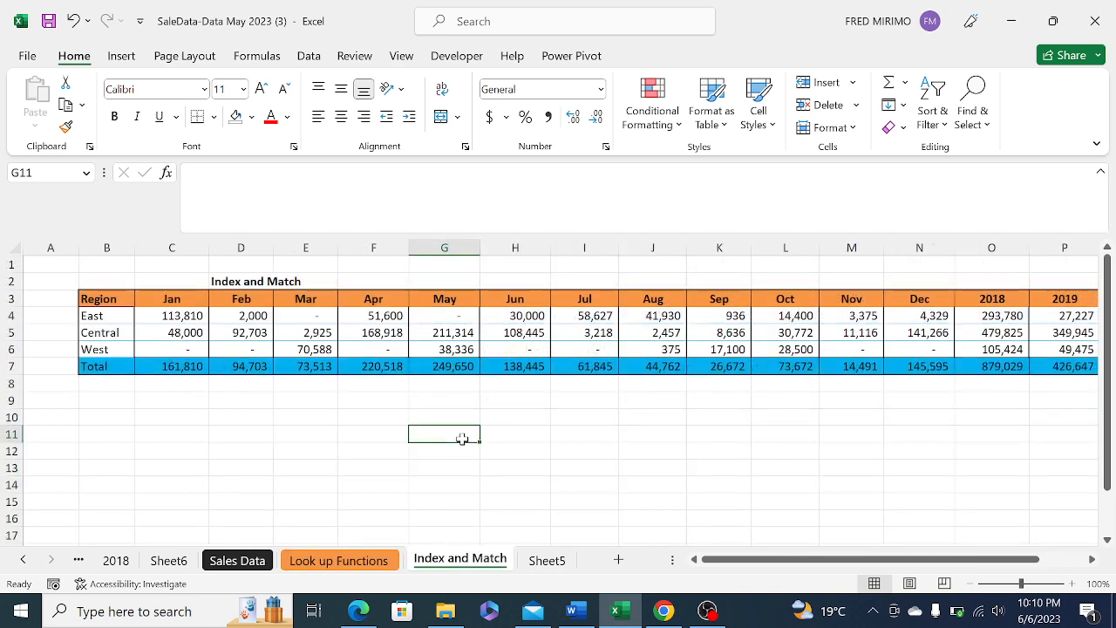
{"action": "left_click", "coordinate": [199, 448]}
{"action": "left_click", "coordinate": [564, 453]}
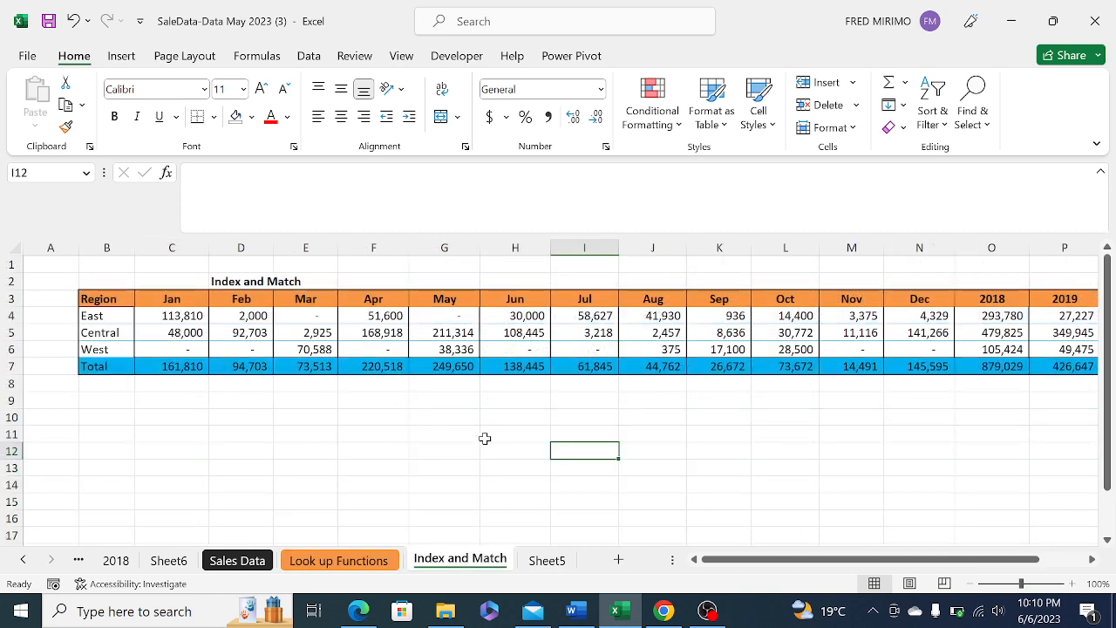
{"action": "left_click", "coordinate": [300, 428]}
{"action": "left_click", "coordinate": [508, 485]}
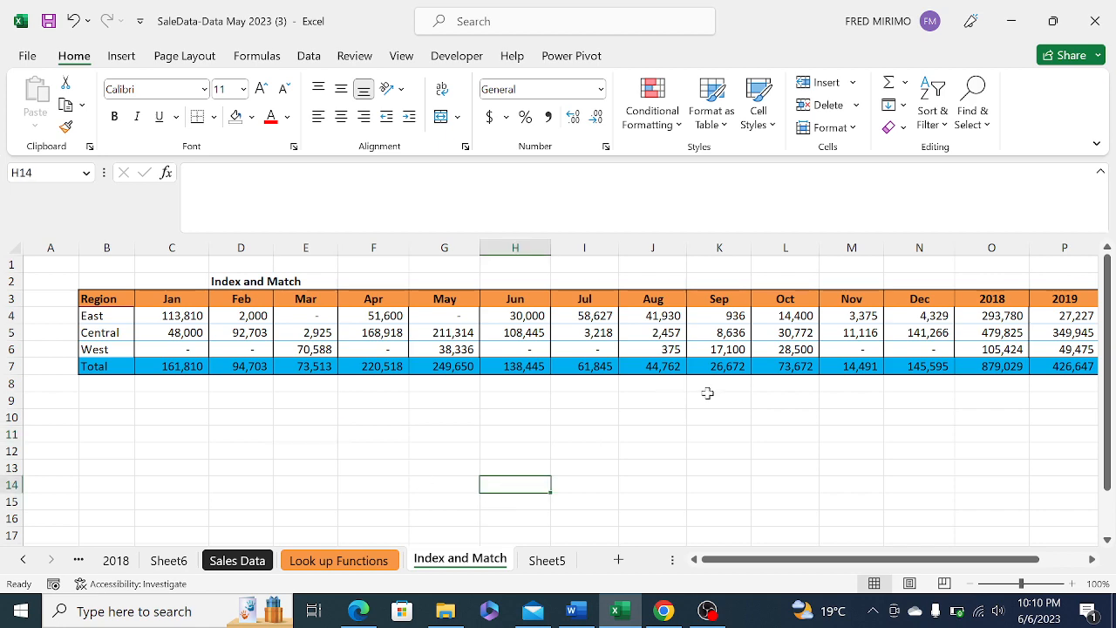
{"action": "left_click", "coordinate": [851, 385]}
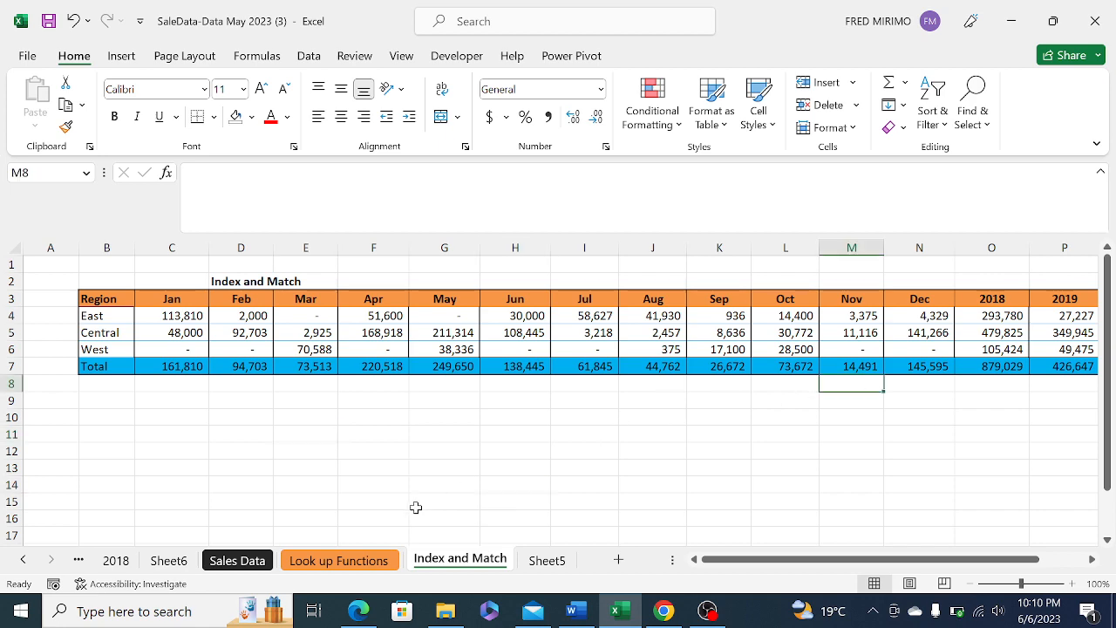
{"action": "left_click", "coordinate": [348, 565]}
{"action": "scroll", "coordinate": [515, 375], "scroll_direction": "up", "scroll_amount": 8}
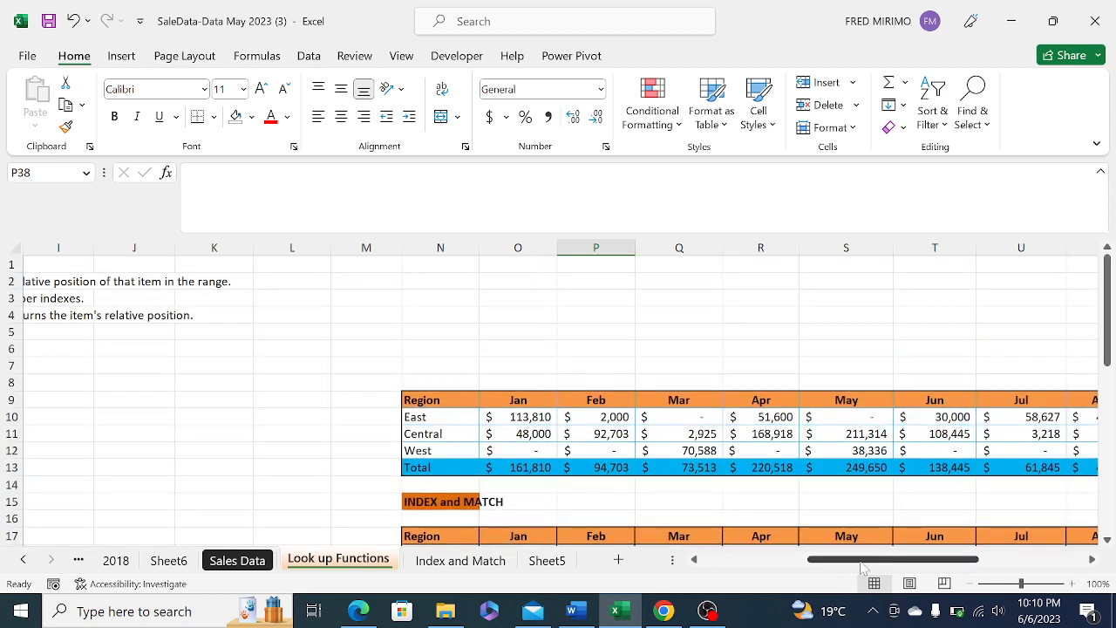
{"action": "left_click_drag", "start_coordinate": [826, 564], "coordinate": [785, 562]}
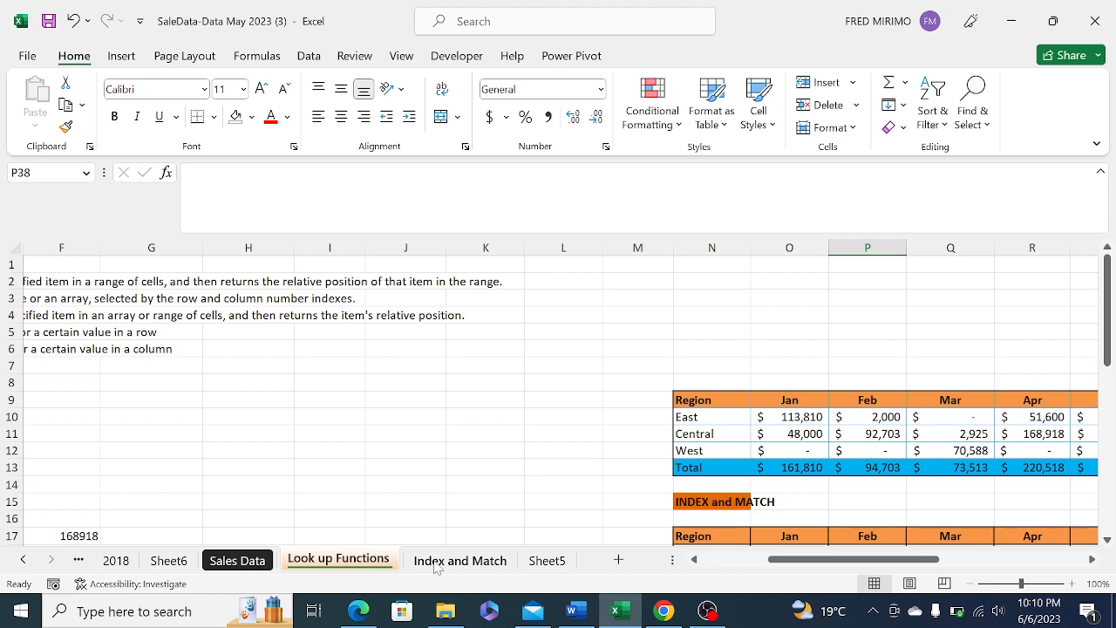
Clear the contents of C4:Q7 in the table on the Index and Match sheet
{"action": "left_click", "coordinate": [436, 565]}
{"action": "left_click", "coordinate": [430, 470]}
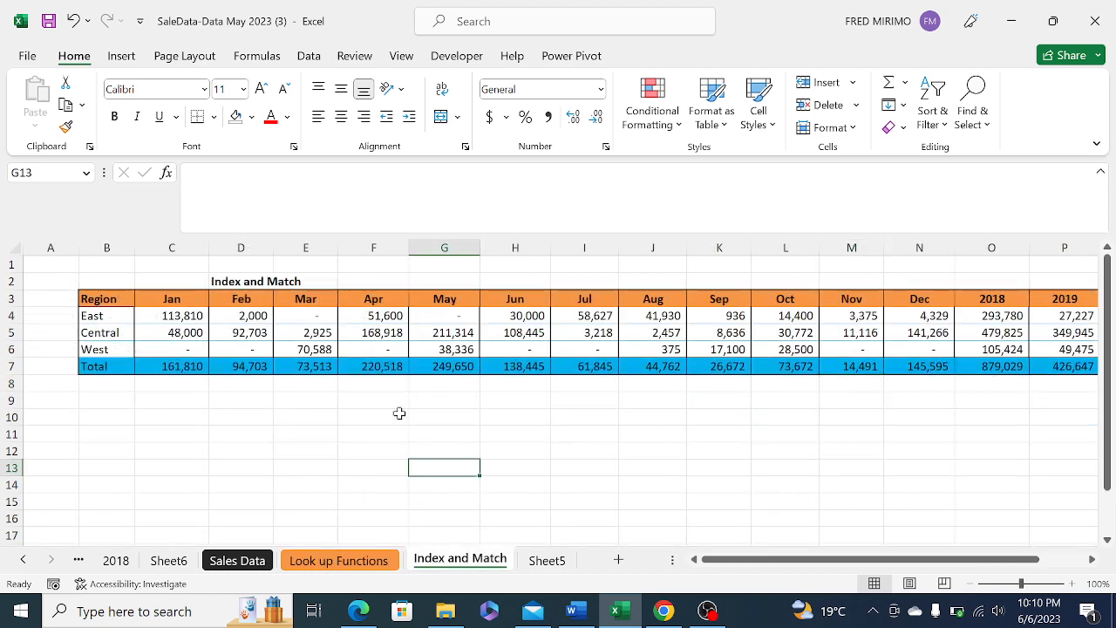
{"action": "left_click", "coordinate": [192, 316]}
{"action": "left_click_drag", "start_coordinate": [192, 316], "coordinate": [973, 365]}
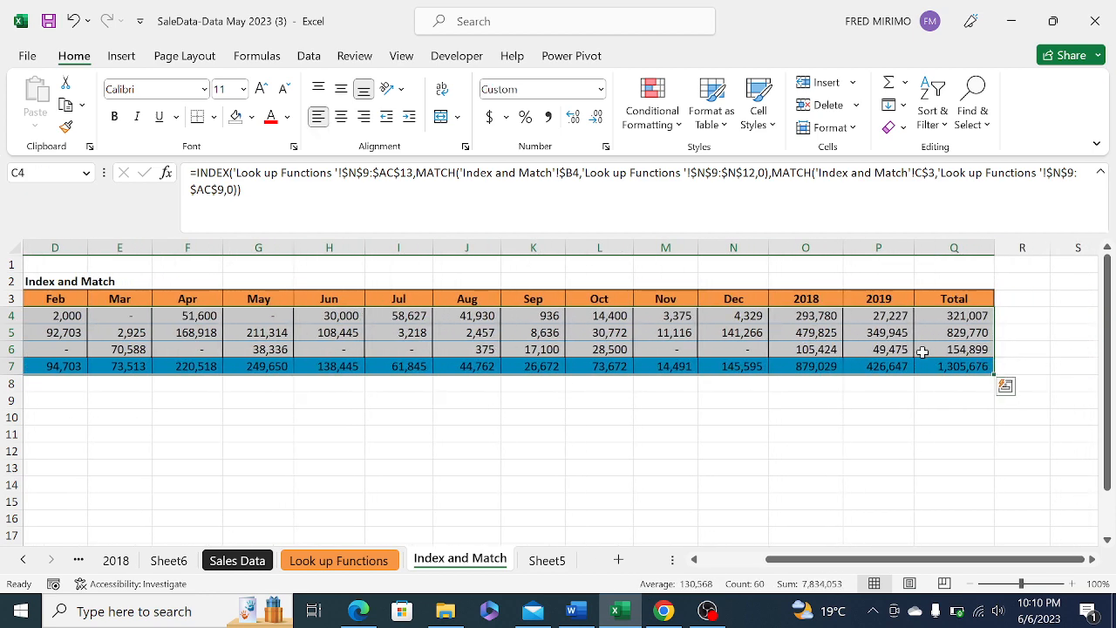
{"action": "right_click", "coordinate": [887, 349]}
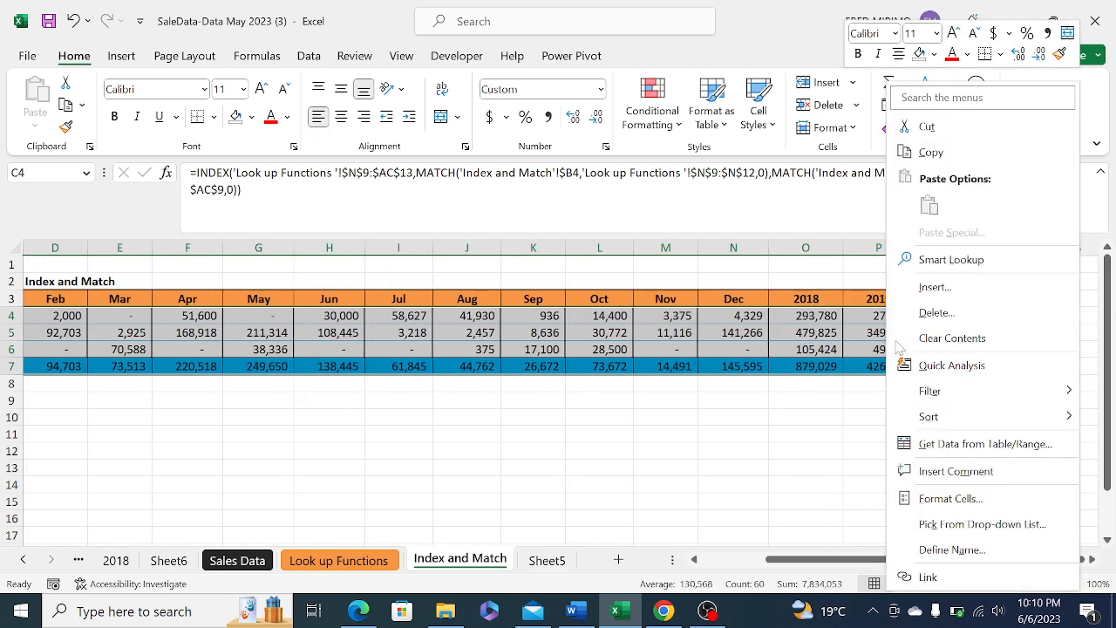
{"action": "left_click", "coordinate": [954, 338]}
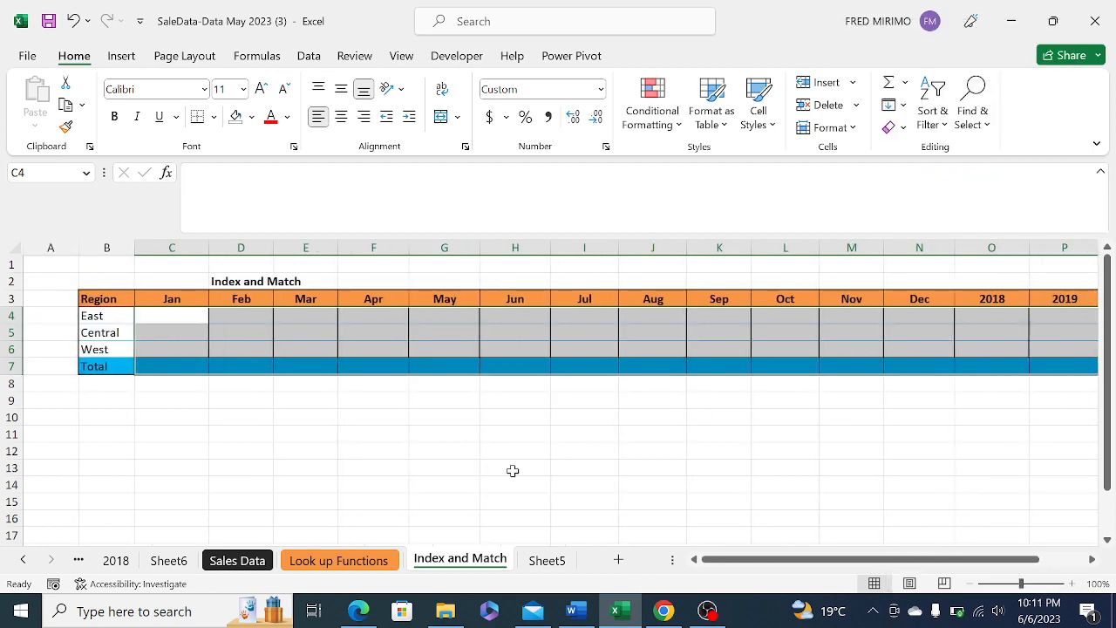
{"action": "left_click", "coordinate": [513, 471]}
{"action": "left_click", "coordinate": [159, 320]}
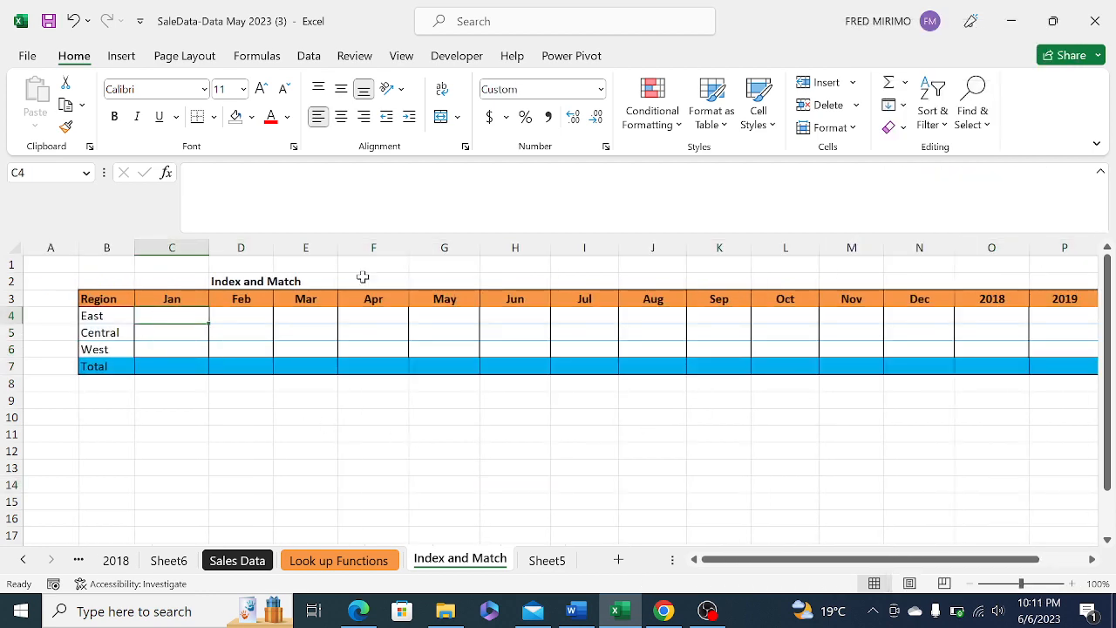
{"action": "left_click", "coordinate": [628, 409]}
{"action": "left_click", "coordinate": [379, 387]}
{"action": "left_click", "coordinate": [837, 397]}
{"action": "left_click", "coordinate": [748, 397]}
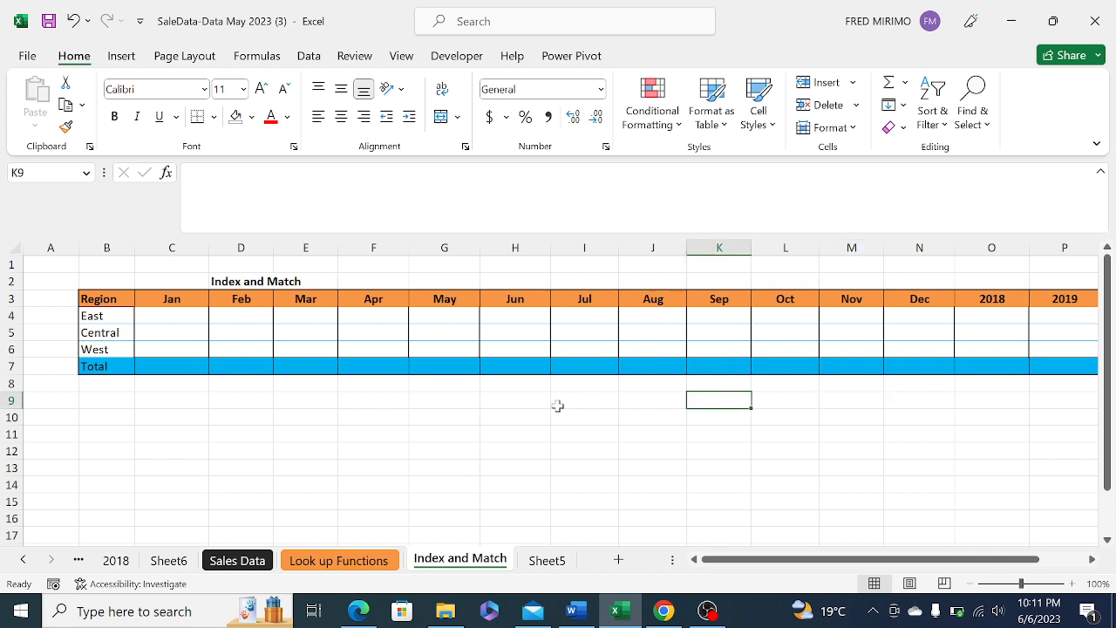
Select the source table from the Region header N9 to the Sep total W13 on the Look up Functions sheet
{"action": "left_click", "coordinate": [340, 567]}
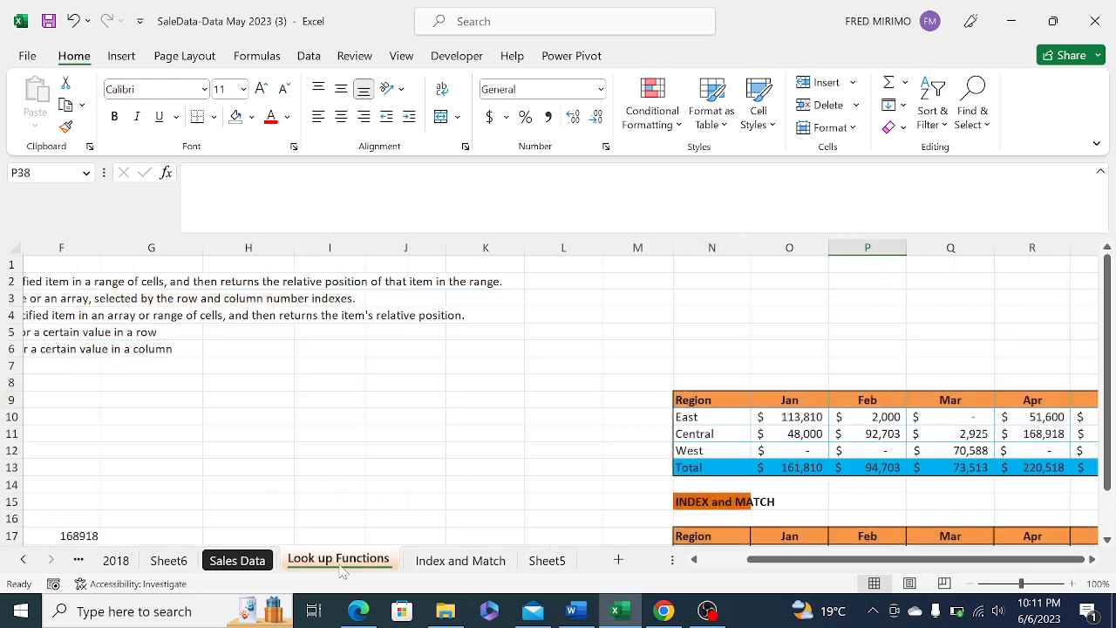
{"action": "left_click_drag", "start_coordinate": [699, 399], "coordinate": [944, 467]}
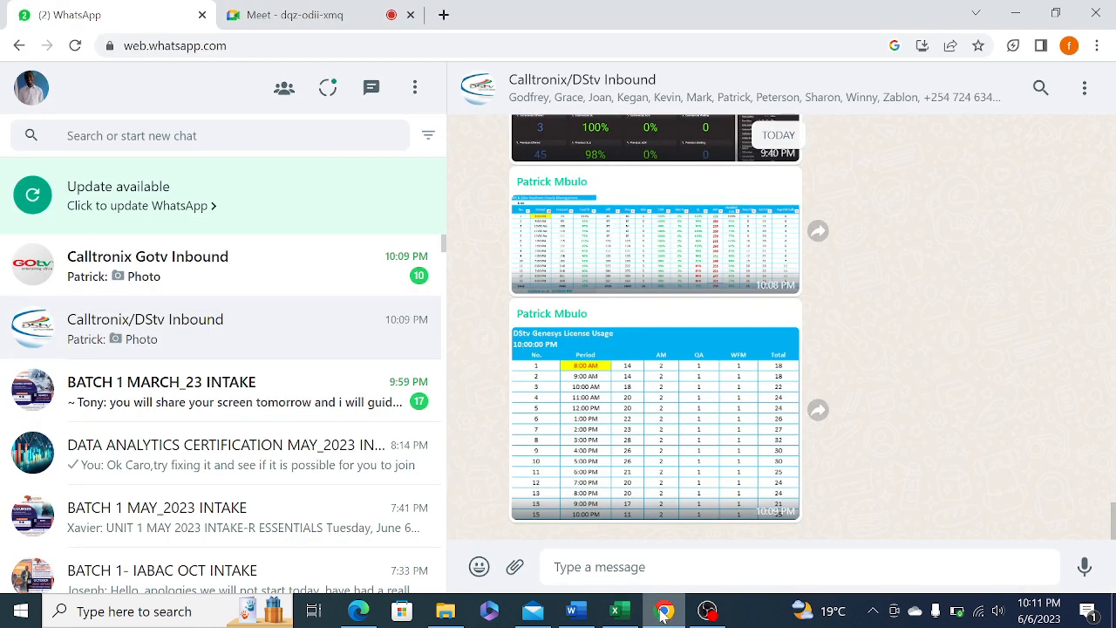
Switch to the Google Meet call in Chrome and start presenting the screen
{"action": "left_click", "coordinate": [664, 610]}
{"action": "left_click", "coordinate": [321, 15]}
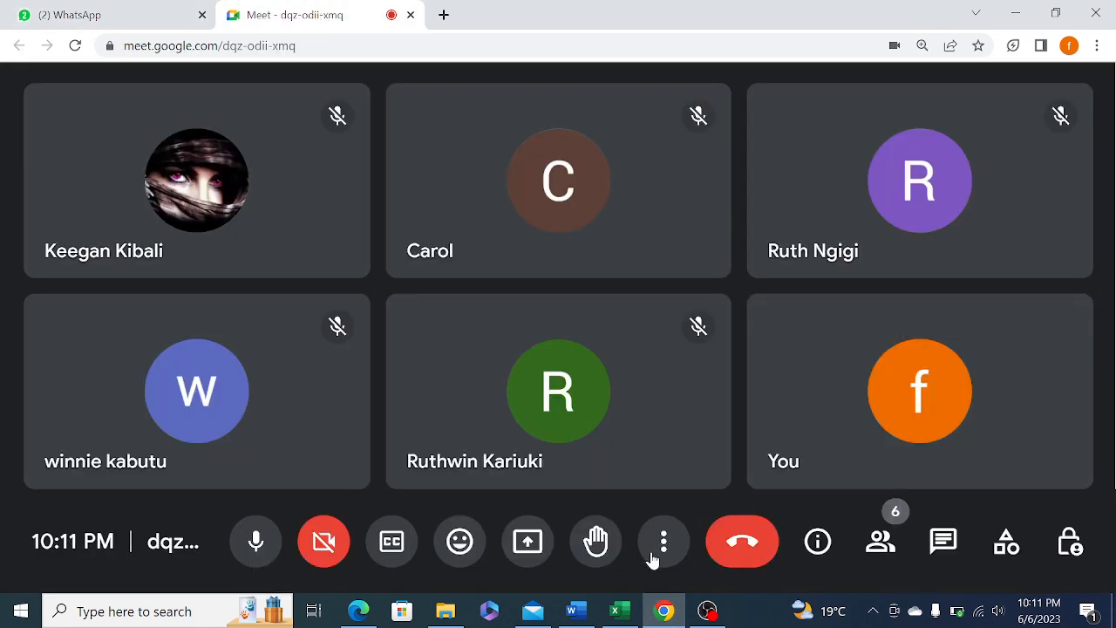
{"action": "left_click", "coordinate": [527, 541]}
{"action": "left_click", "coordinate": [601, 361]}
{"action": "left_click", "coordinate": [495, 235]}
{"action": "left_click", "coordinate": [713, 404]}
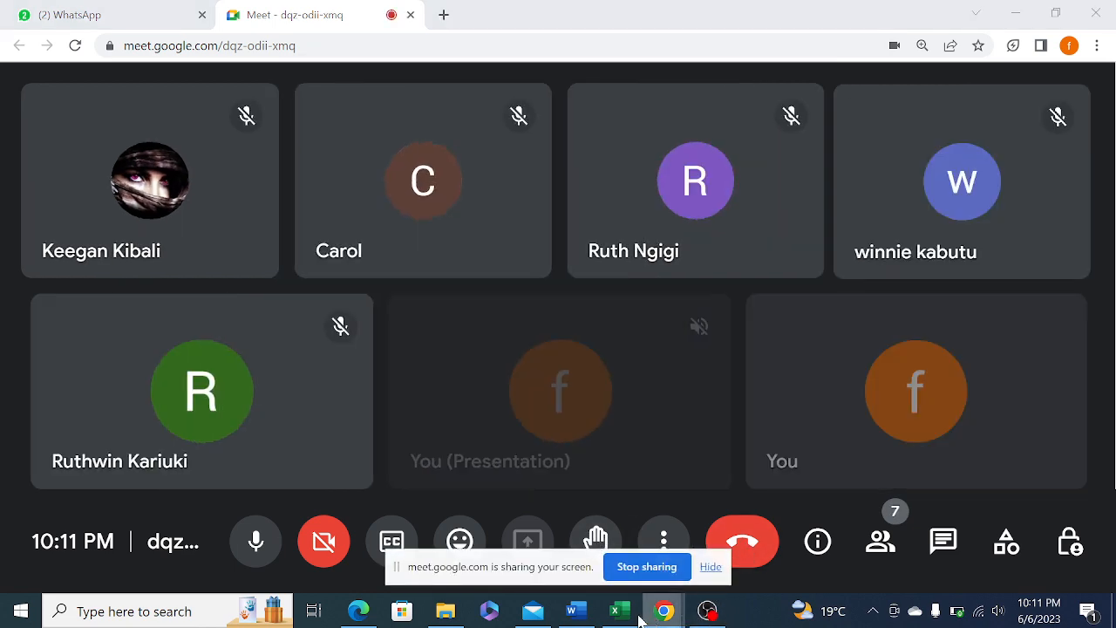
Switch to the Excel workbook, review the source and INDEX and MATCH tables, and hide the screen-sharing notice
{"action": "left_click", "coordinate": [619, 610]}
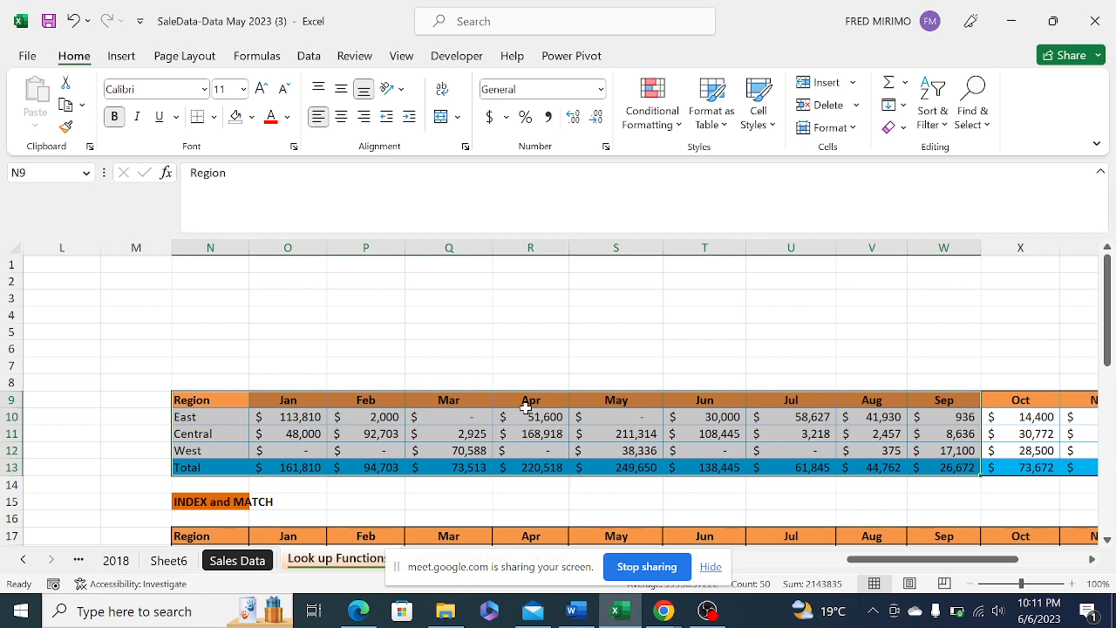
{"action": "scroll", "coordinate": [335, 374], "scroll_direction": "down", "scroll_amount": 1}
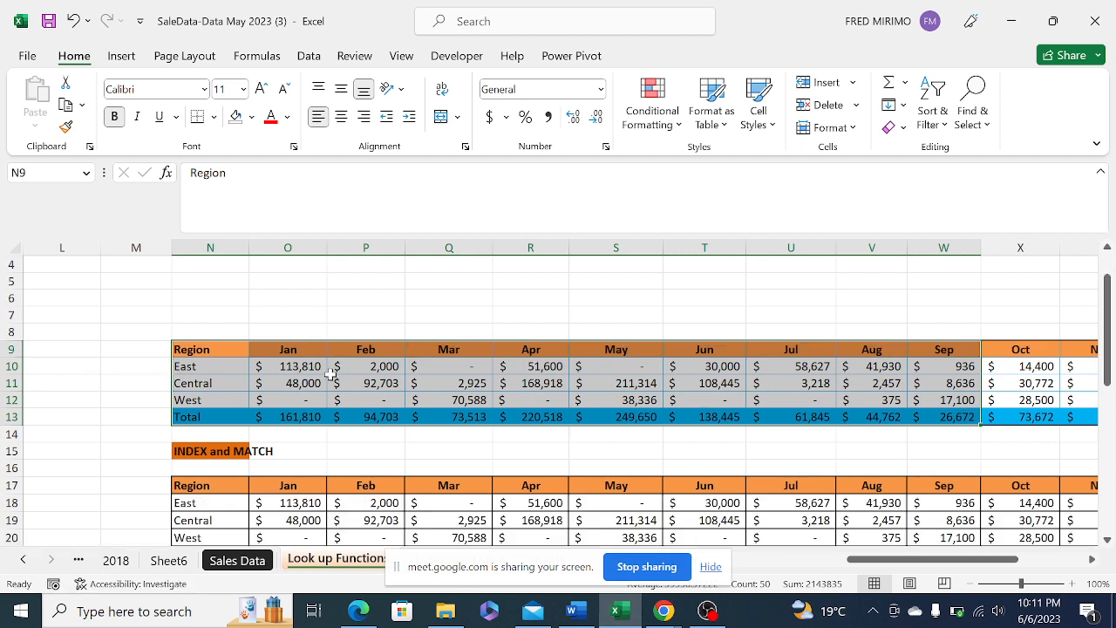
{"action": "left_click", "coordinate": [400, 370]}
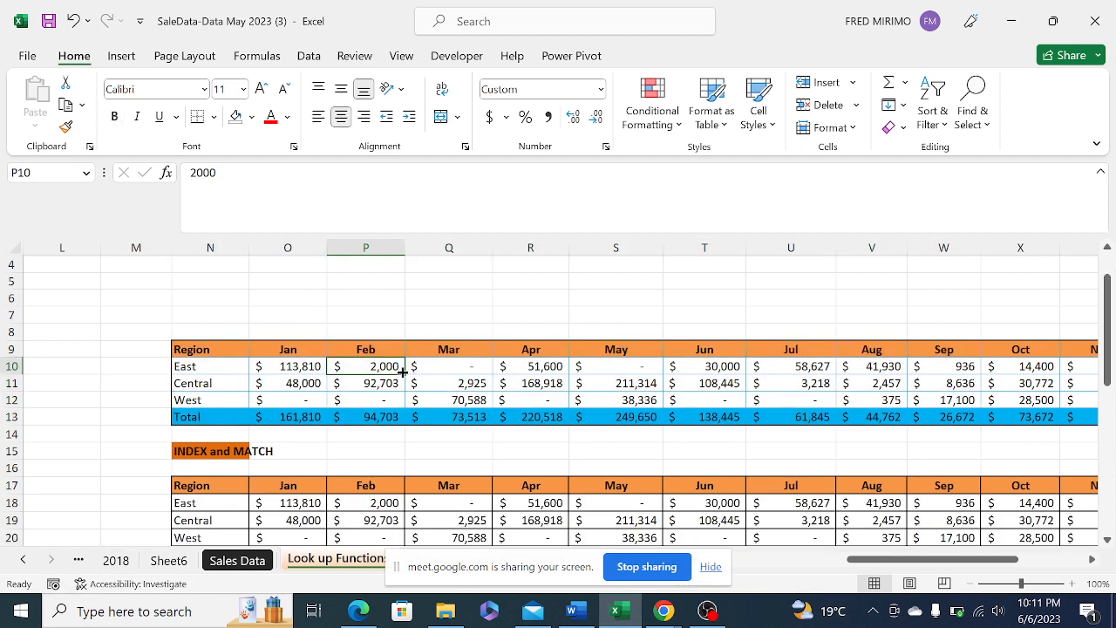
{"action": "left_click", "coordinate": [260, 368]}
{"action": "scroll", "coordinate": [325, 404], "scroll_direction": "down", "scroll_amount": 2}
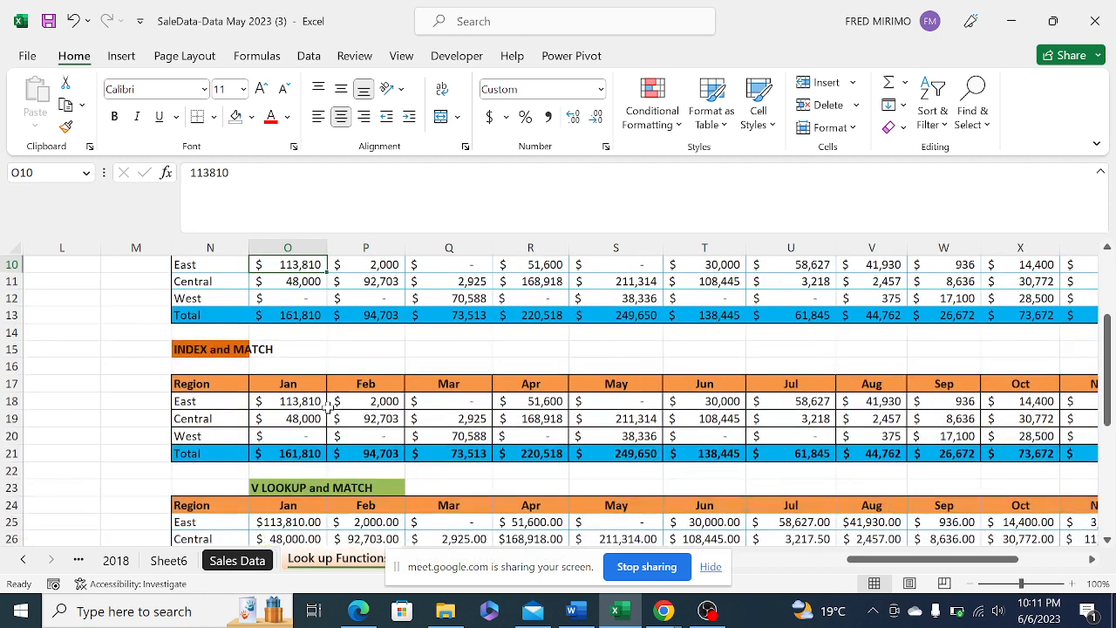
{"action": "scroll", "coordinate": [334, 403], "scroll_direction": "up", "scroll_amount": 2}
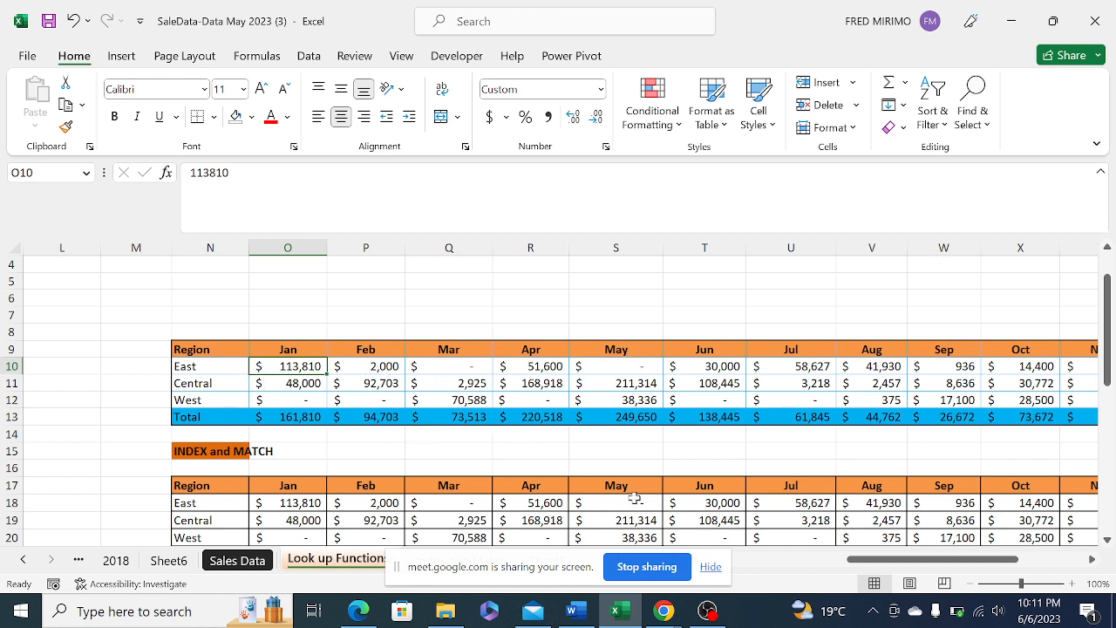
{"action": "left_click", "coordinate": [711, 567]}
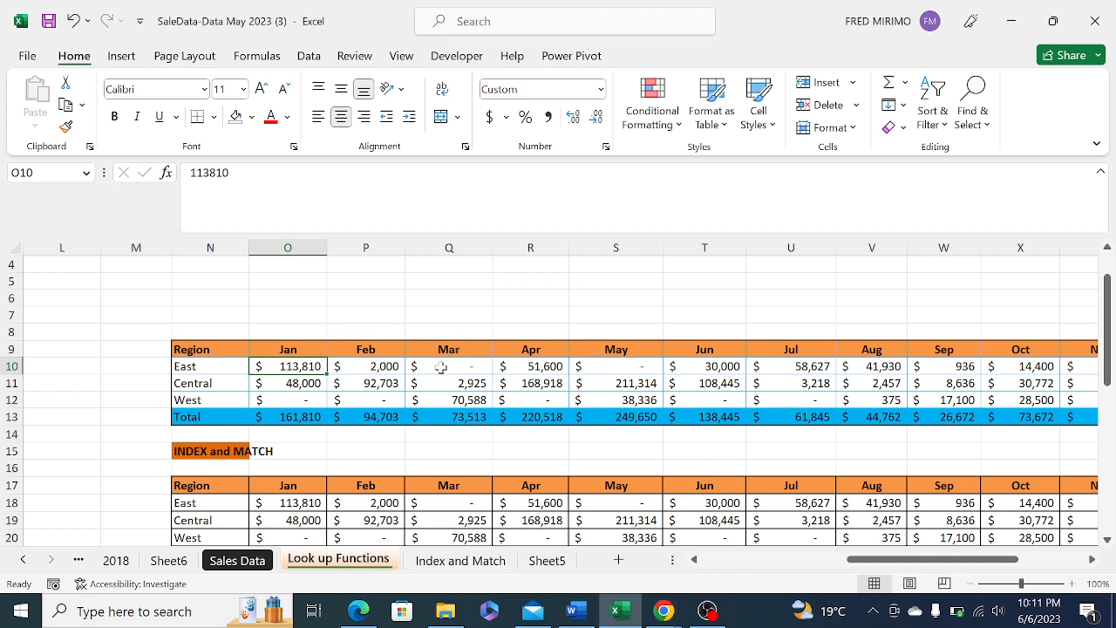
Open the Index and Match sheet and look over the region rows and month columns of the emptied table
{"action": "left_click", "coordinate": [463, 562]}
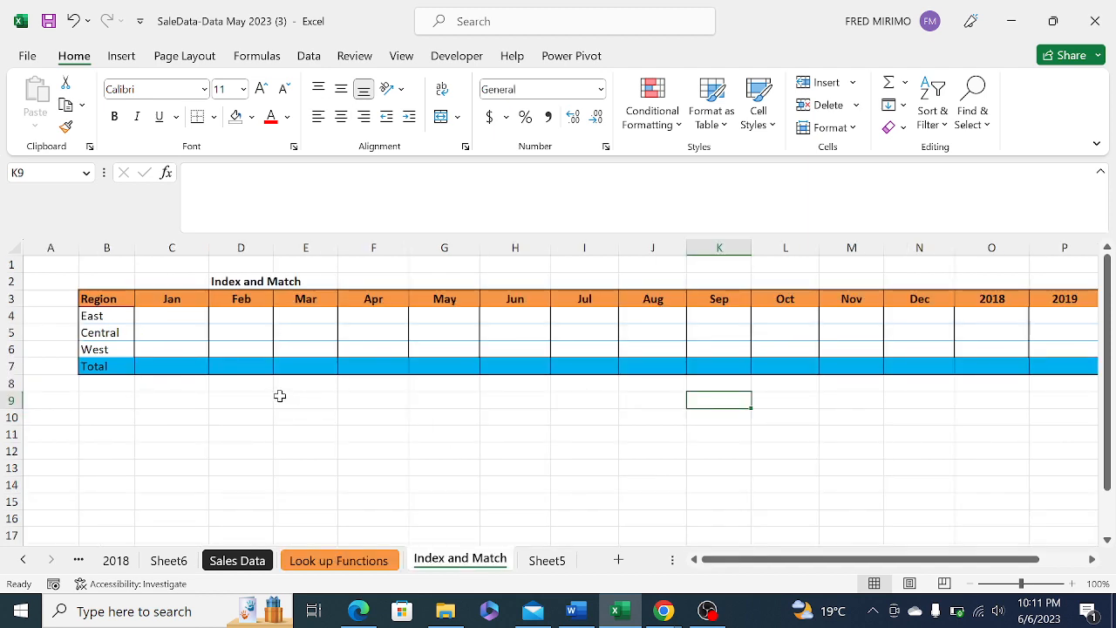
{"action": "left_click", "coordinate": [179, 407]}
{"action": "left_click", "coordinate": [597, 417]}
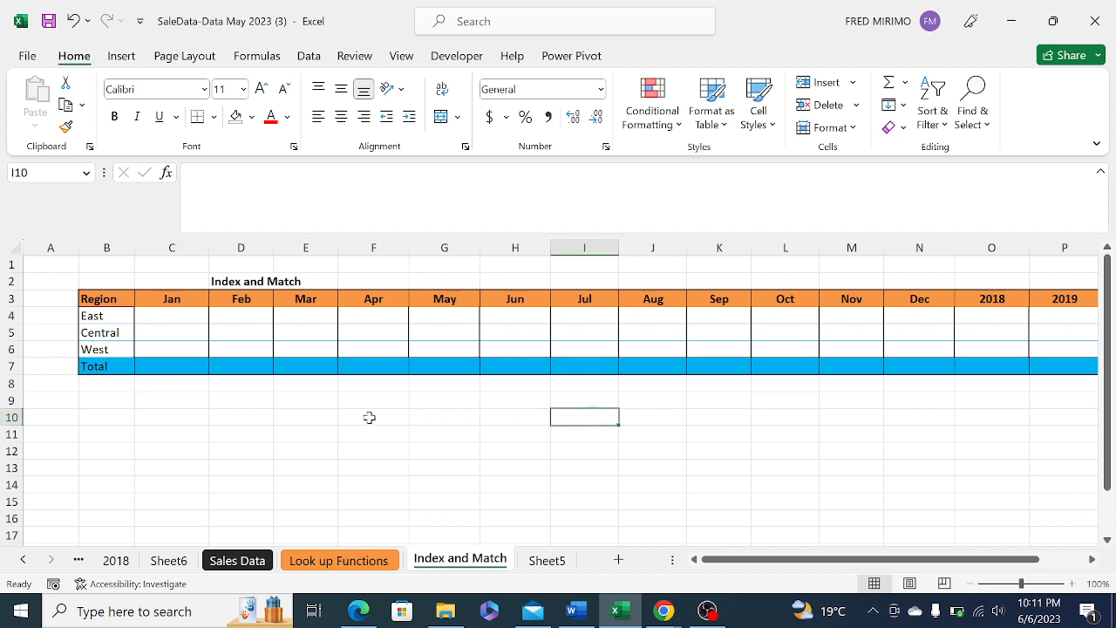
{"action": "left_click", "coordinate": [143, 441]}
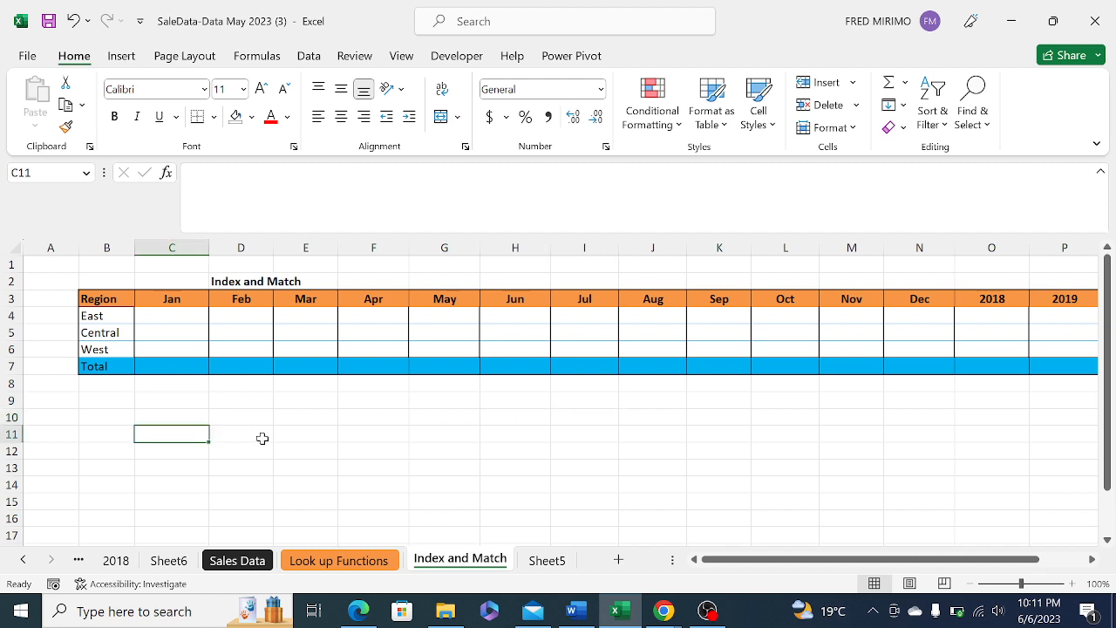
{"action": "left_click", "coordinate": [756, 400]}
{"action": "left_click", "coordinate": [149, 432]}
{"action": "left_click", "coordinate": [102, 419]}
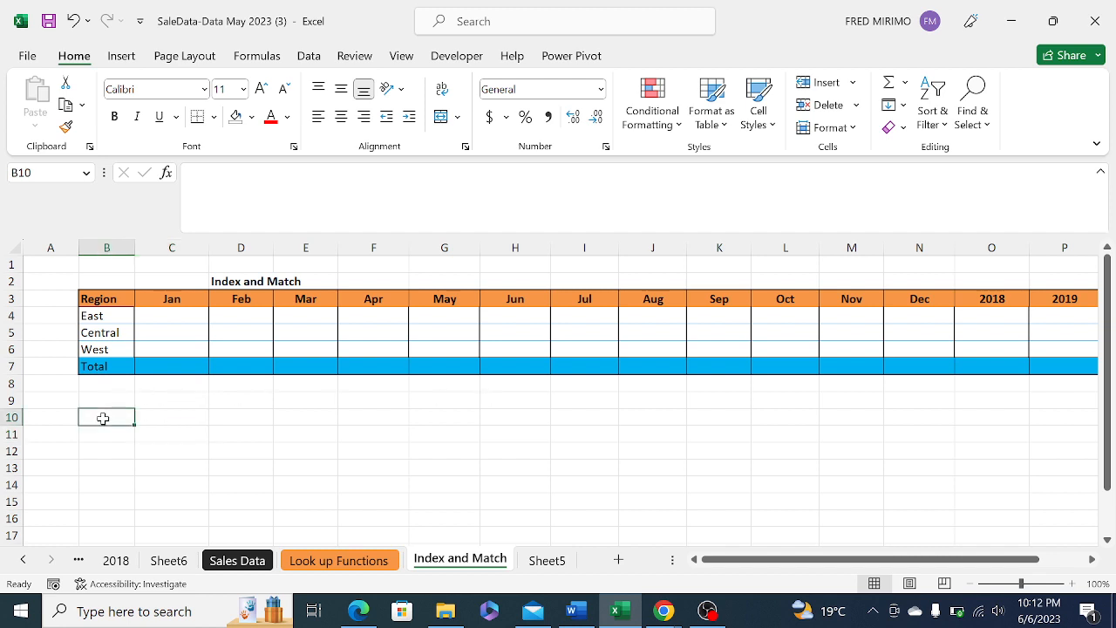
{"action": "left_click", "coordinate": [907, 391]}
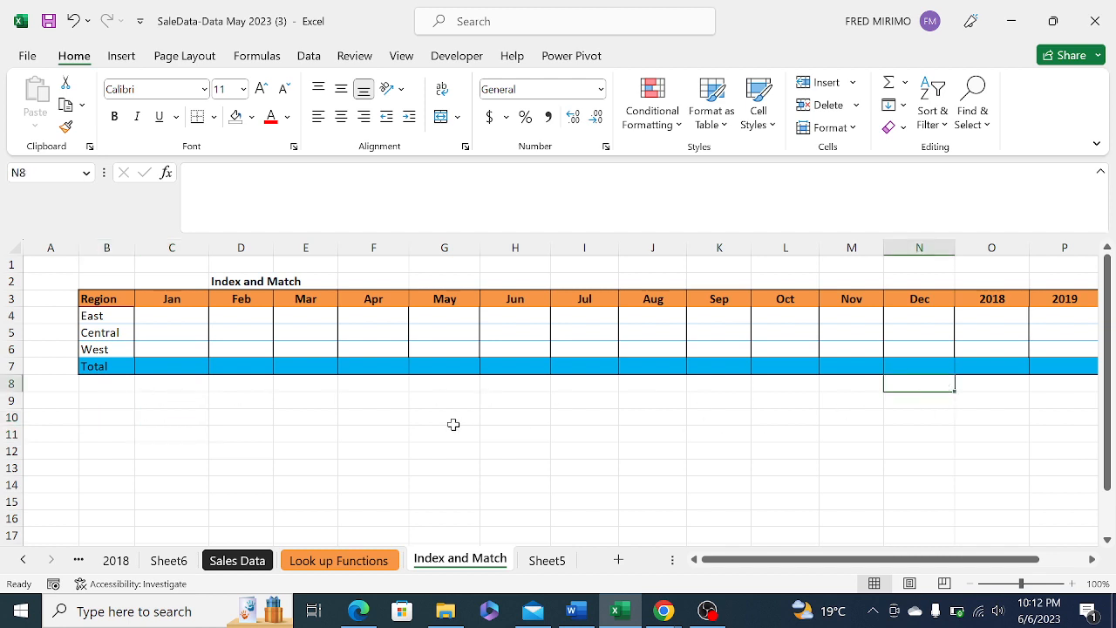
{"action": "left_click", "coordinate": [447, 423]}
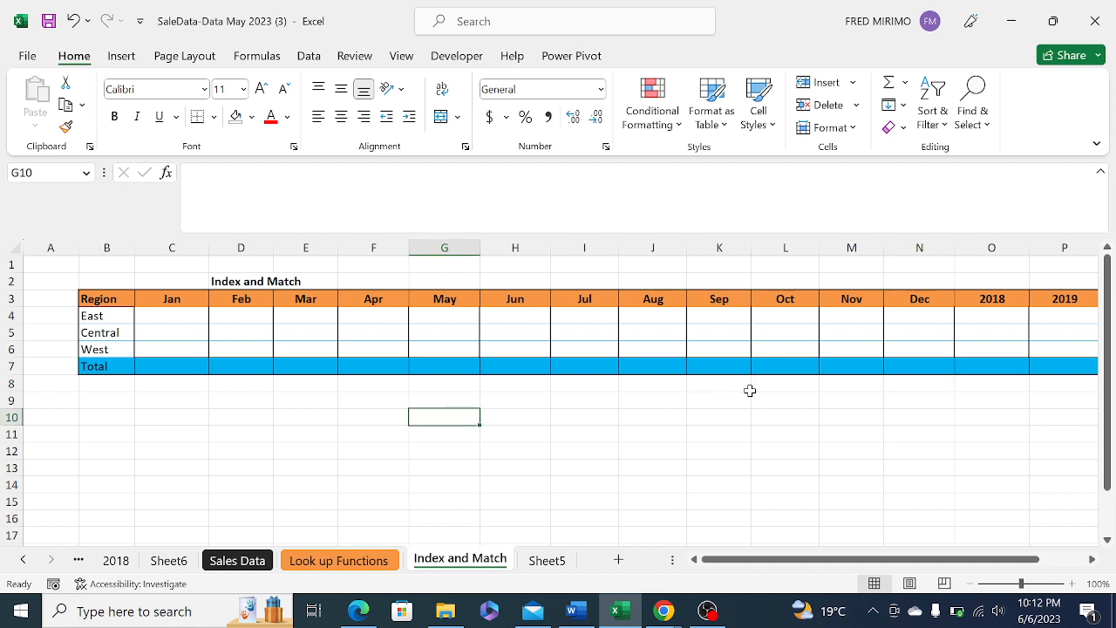
{"action": "left_click", "coordinate": [176, 316]}
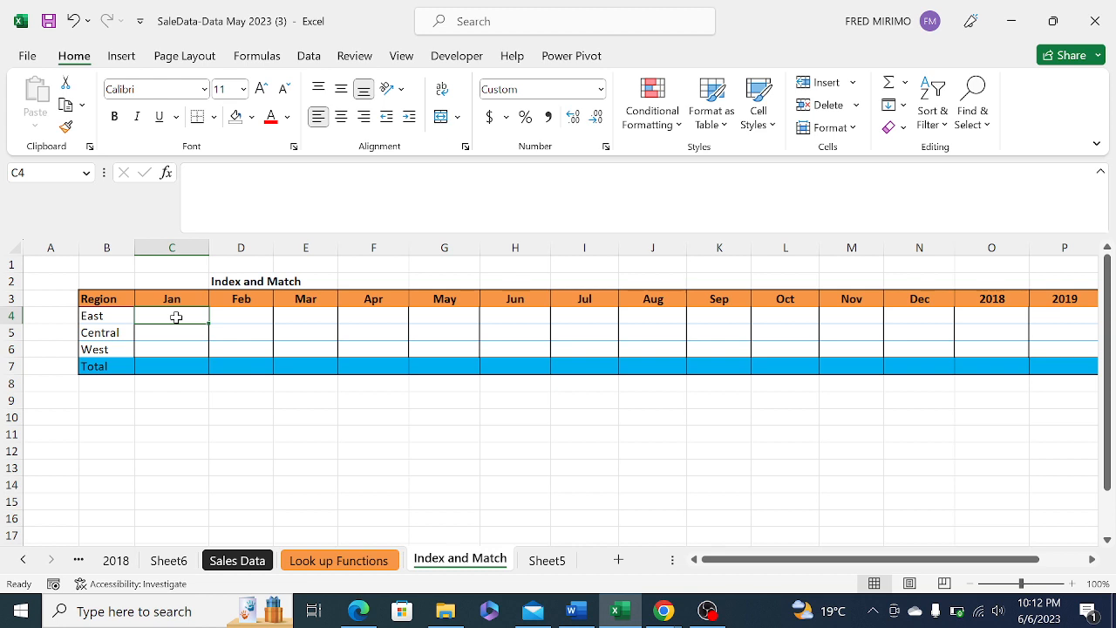
{"action": "type", "text": "="}
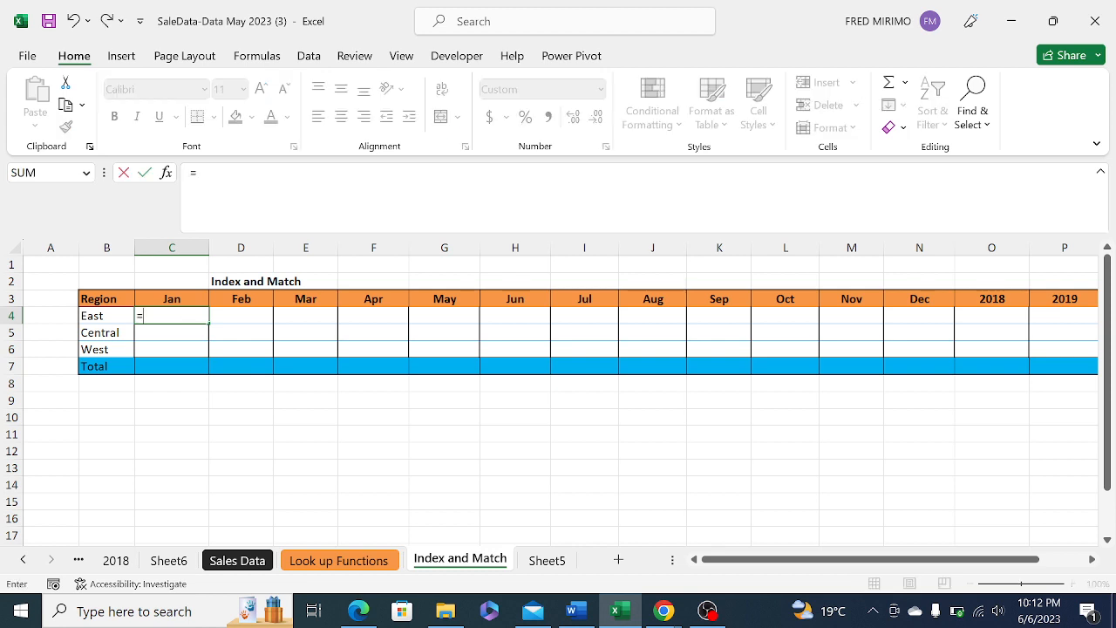
{"action": "type", "text": "inde"}
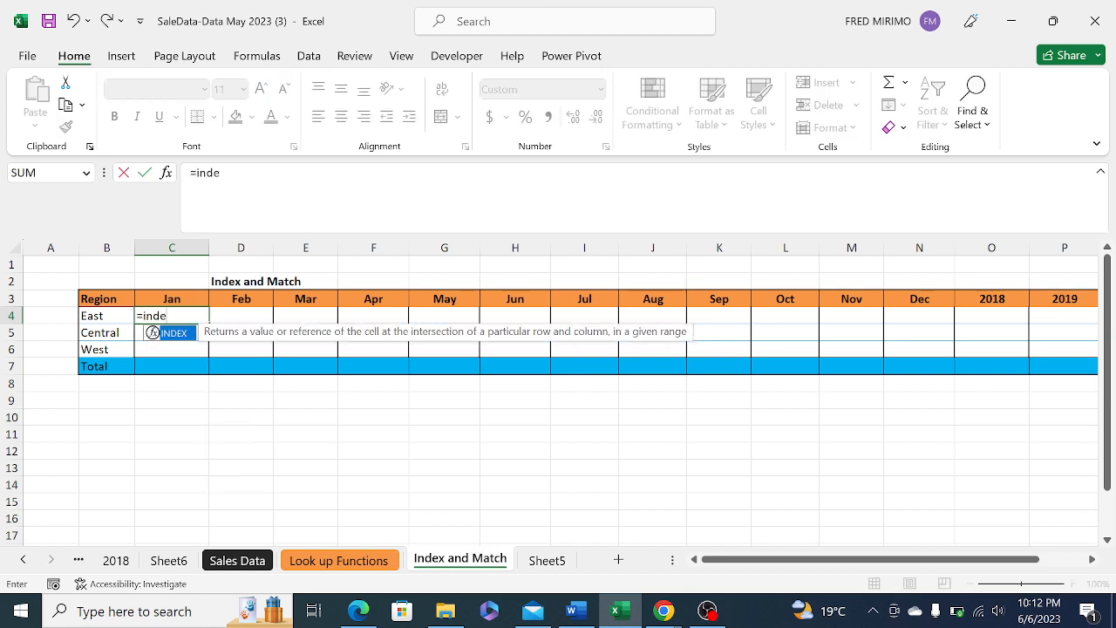
{"action": "double_click", "coordinate": [170, 335]}
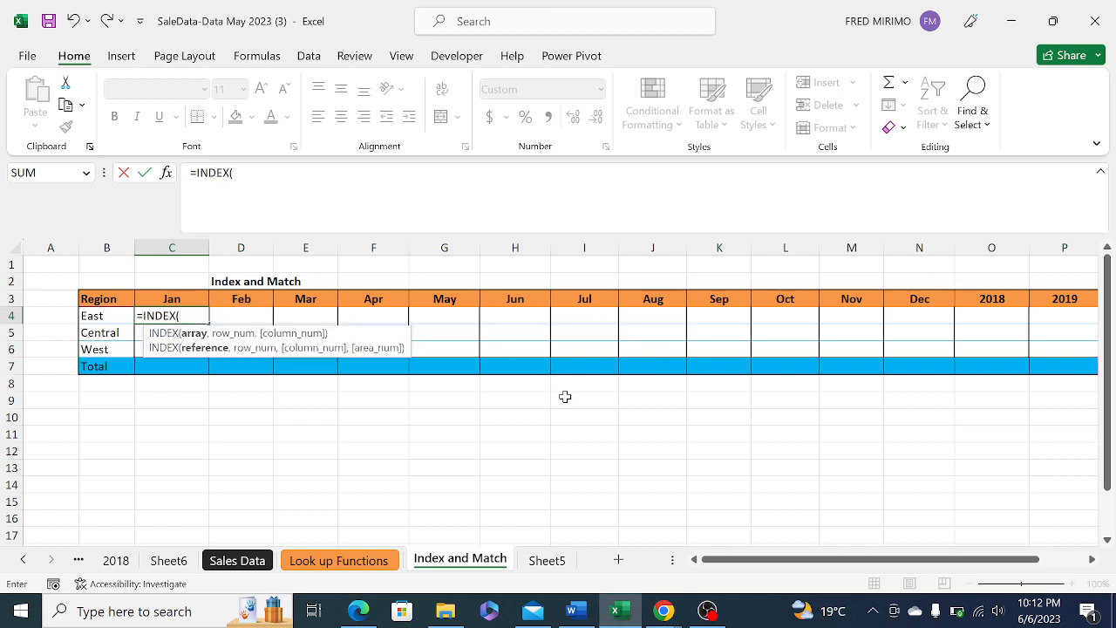
{"action": "left_click", "coordinate": [548, 560]}
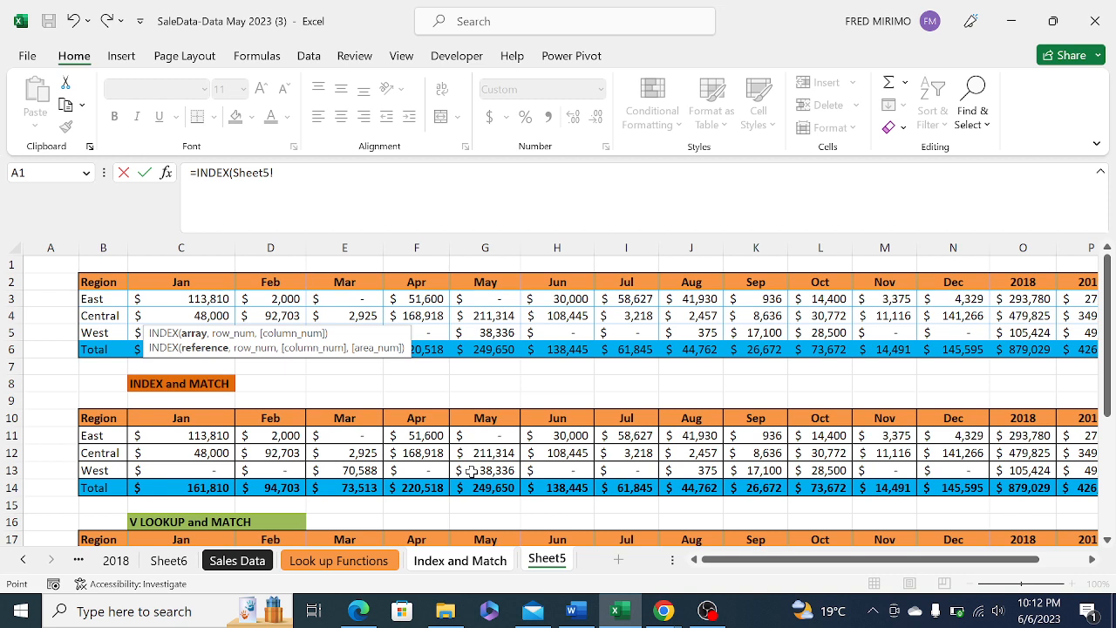
{"action": "left_click", "coordinate": [277, 173]}
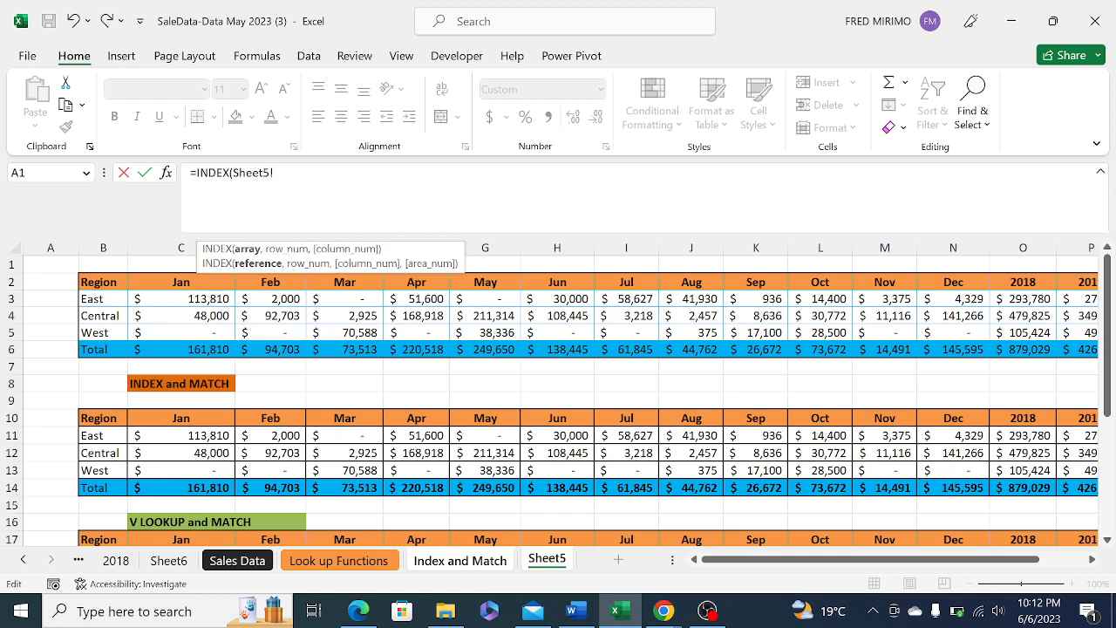
{"action": "key", "text": "BackSpace"}
{"action": "key", "text": "BackSpace"}
{"action": "key", "text": "BackSpace"}
{"action": "key", "text": "BackSpace"}
{"action": "key", "text": "BackSpace"}
{"action": "key", "text": "BackSpace"}
{"action": "key", "text": "BackSpace"}
{"action": "key", "text": "BackSpace"}
{"action": "key", "text": "BackSpace"}
{"action": "key", "text": "BackSpace"}
{"action": "key", "text": "BackSpace"}
{"action": "key", "text": "BackSpace"}
{"action": "key", "text": "BackSpace"}
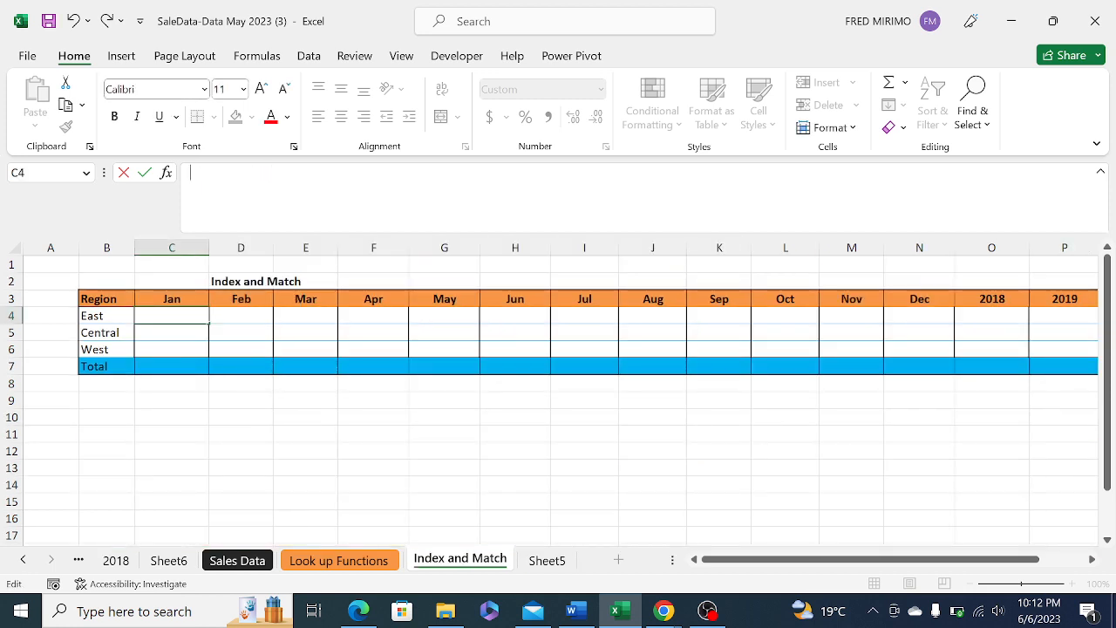
{"action": "left_click", "coordinate": [226, 388]}
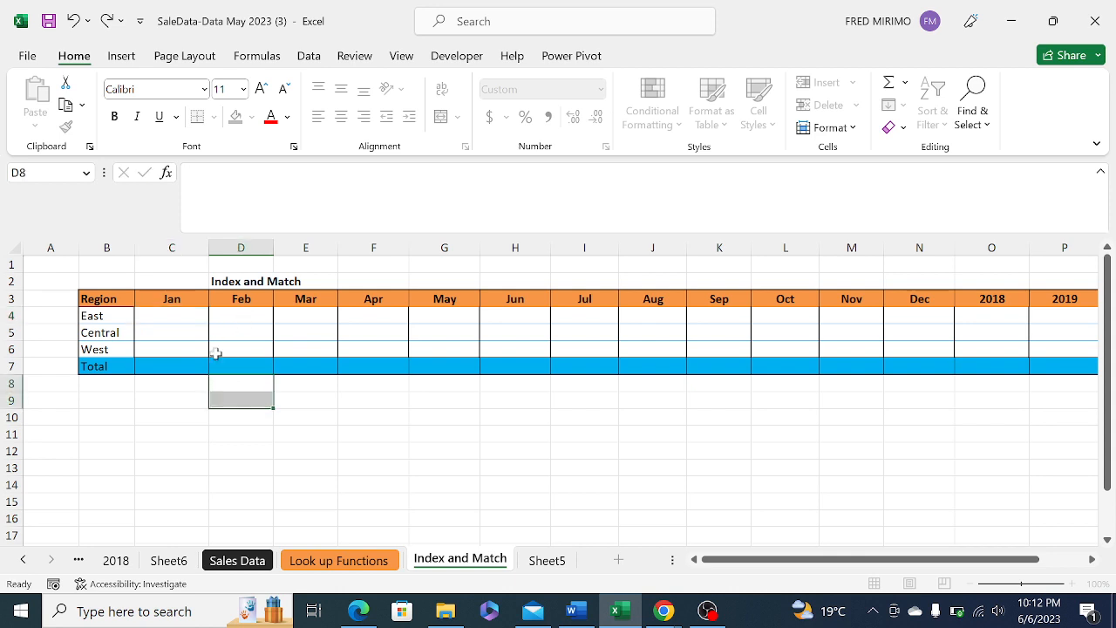
{"action": "left_click", "coordinate": [180, 315]}
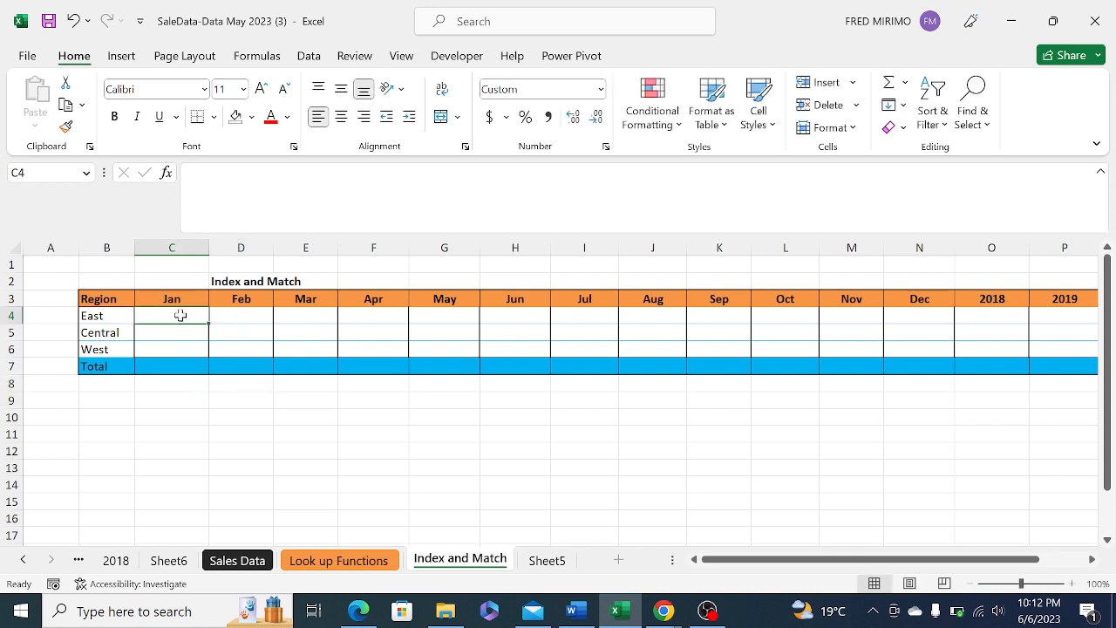
{"action": "left_click", "coordinate": [142, 401]}
{"action": "left_click", "coordinate": [355, 416]}
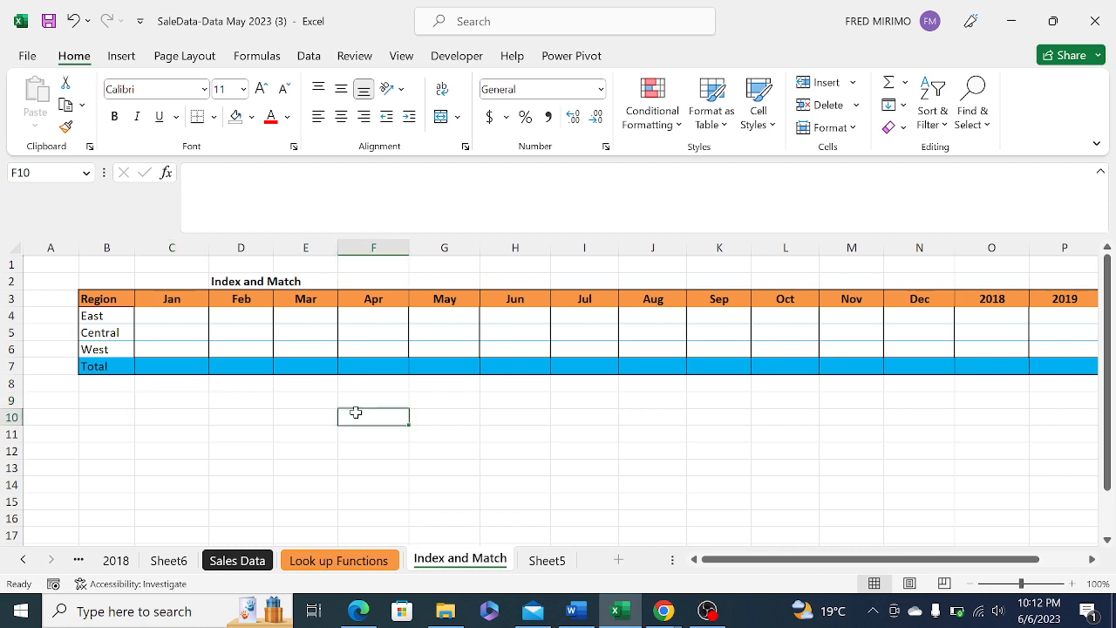
{"action": "left_click", "coordinate": [328, 422]}
{"action": "left_click", "coordinate": [98, 384]}
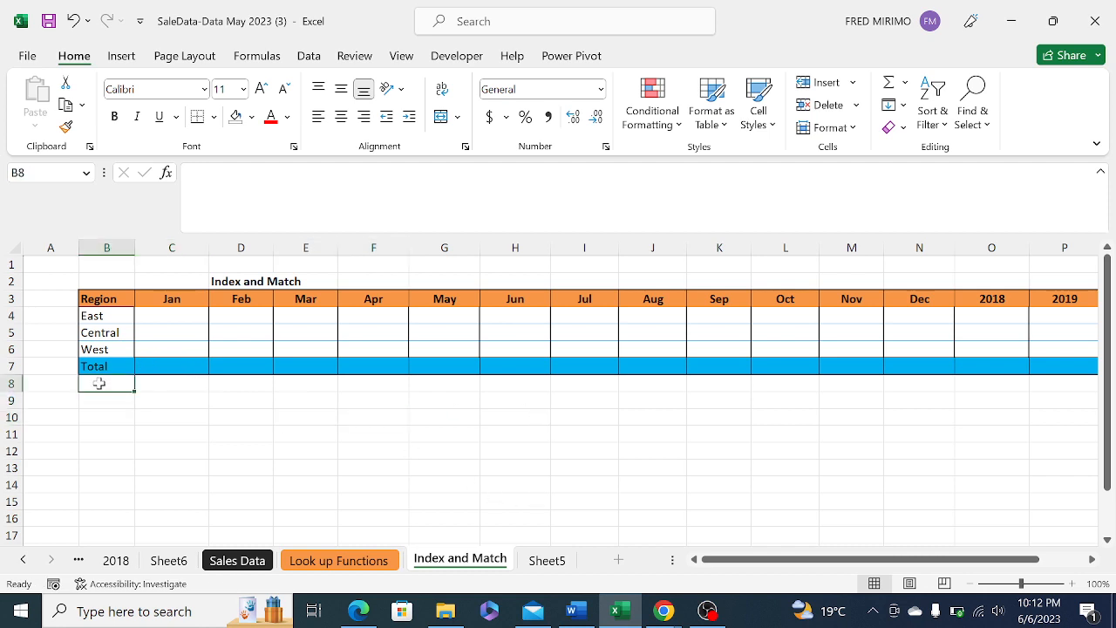
{"action": "left_click", "coordinate": [429, 500]}
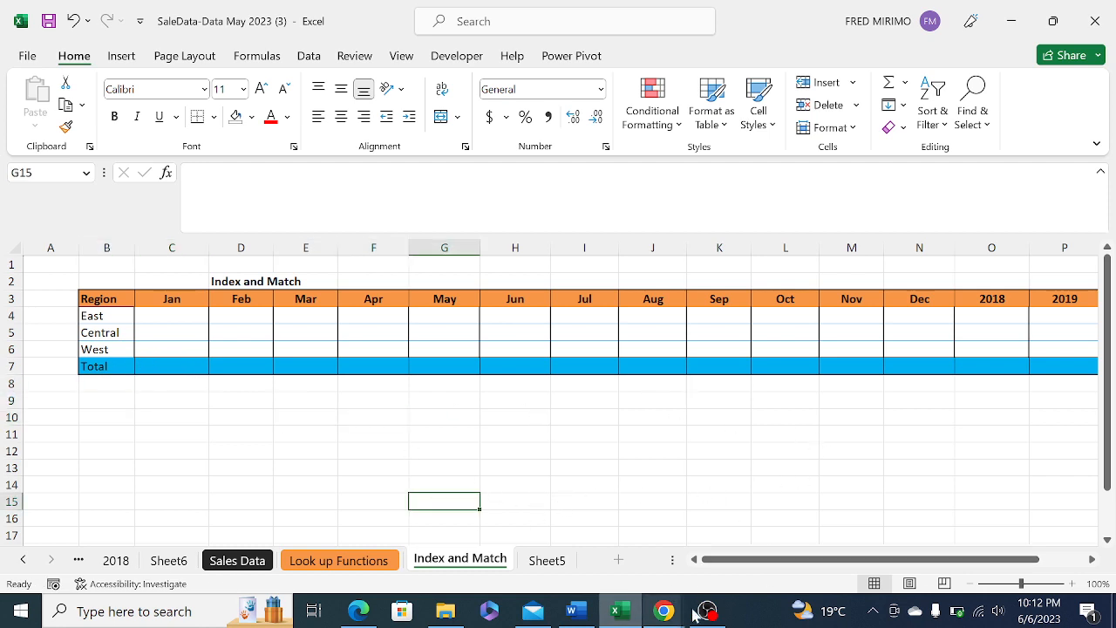
Switch to the Google Meet call in Chrome, stop presenting the screen, and bring up OBS
{"action": "left_click", "coordinate": [664, 611]}
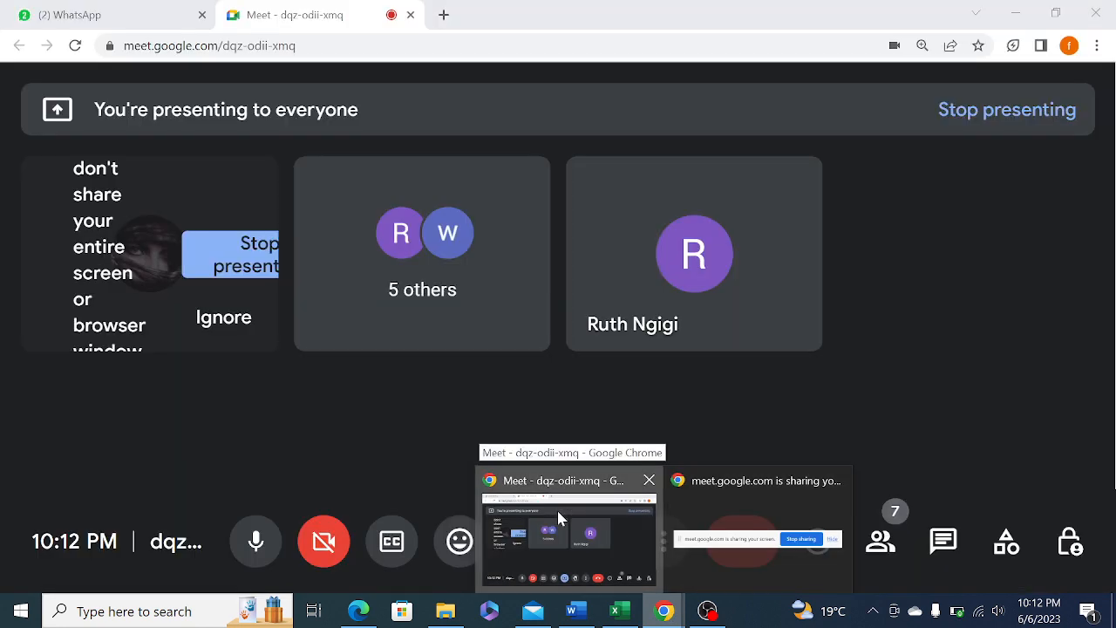
{"action": "left_click", "coordinate": [556, 508]}
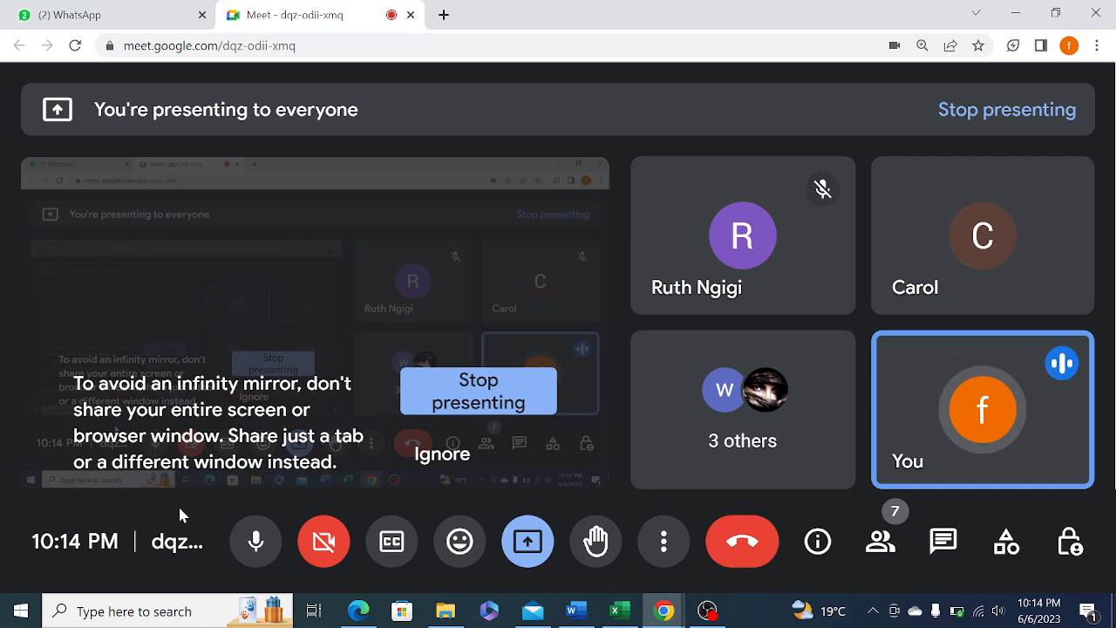
{"action": "mouse_move", "coordinate": [259, 324]}
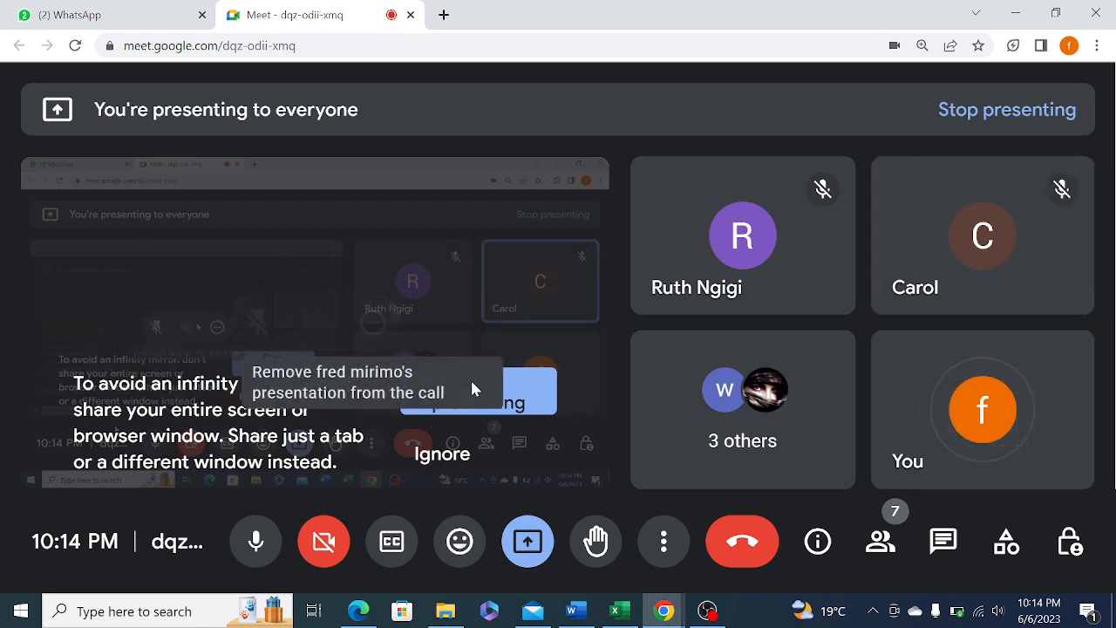
{"action": "left_click", "coordinate": [521, 398]}
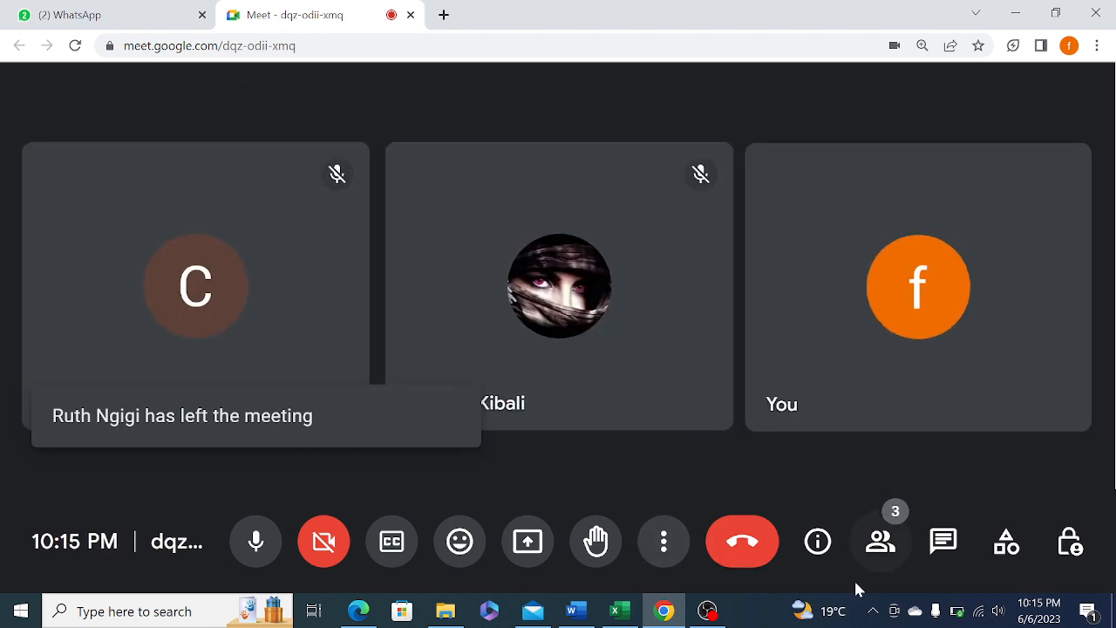
{"action": "left_click", "coordinate": [709, 613]}
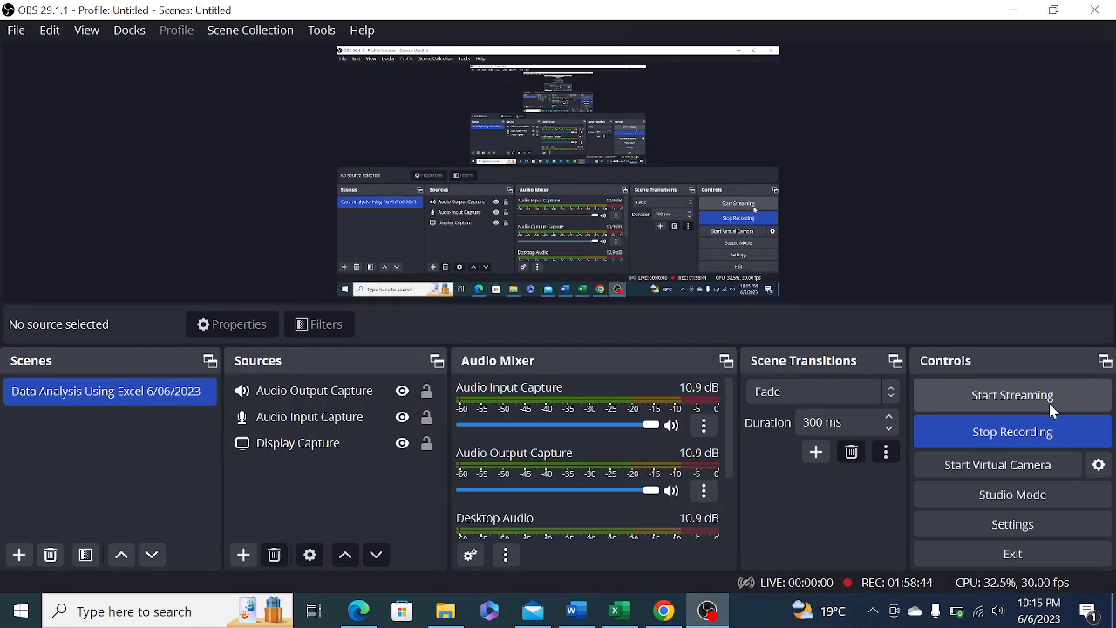